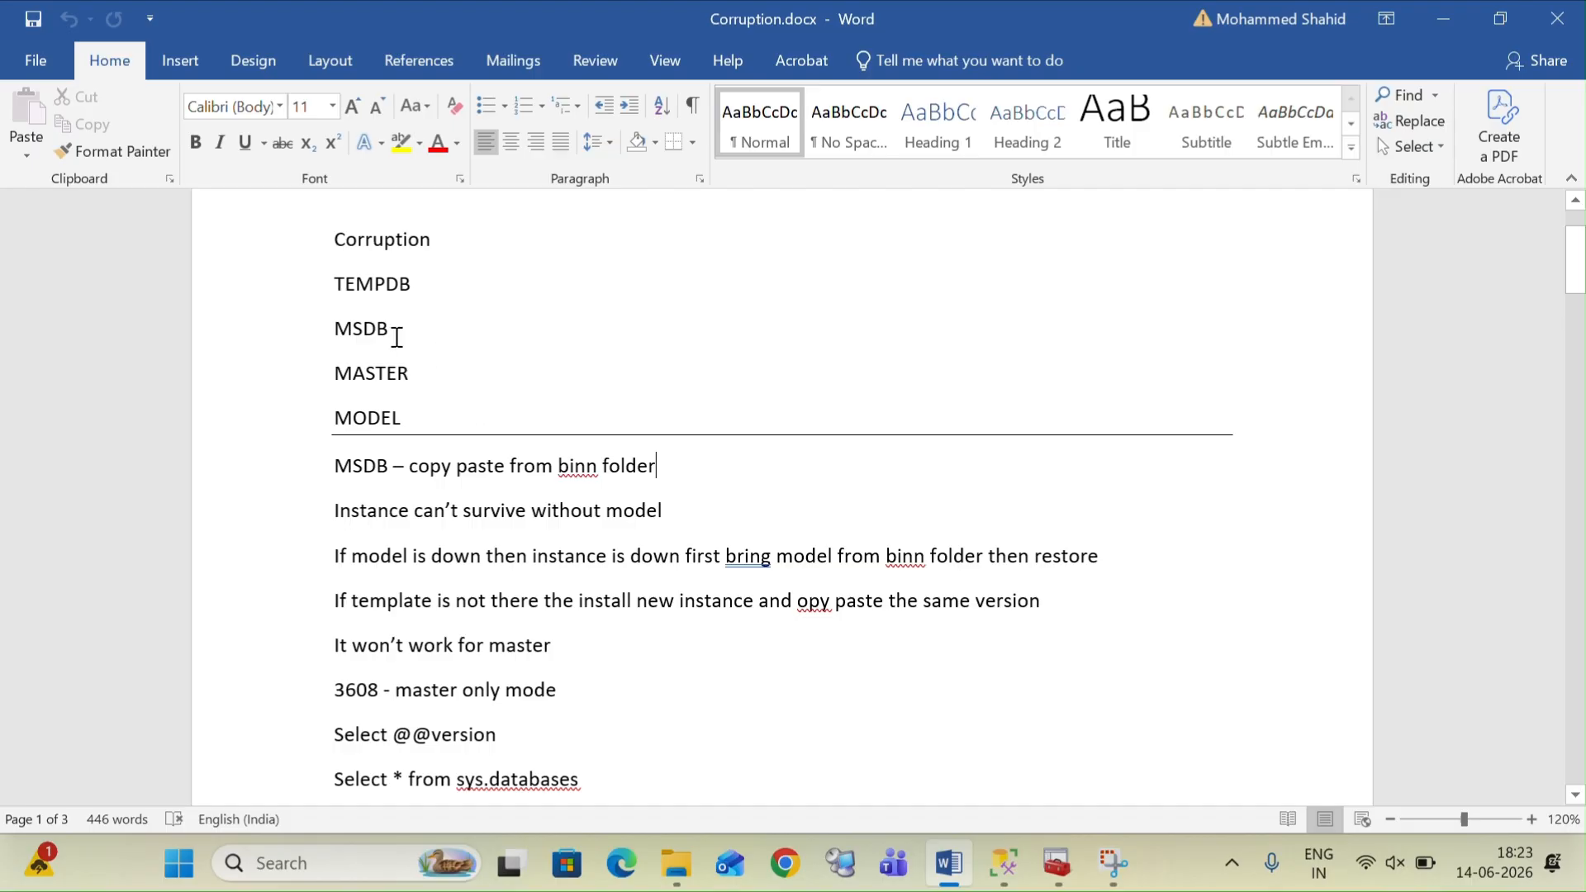
Step: Select the MSDB entry in the notes, and browse in File Explorer to C:\Program Files\Microsoft SQL Server\MSSQL16.MSSQLSERVER\MSSQL\Binn
left_click(322, 329)
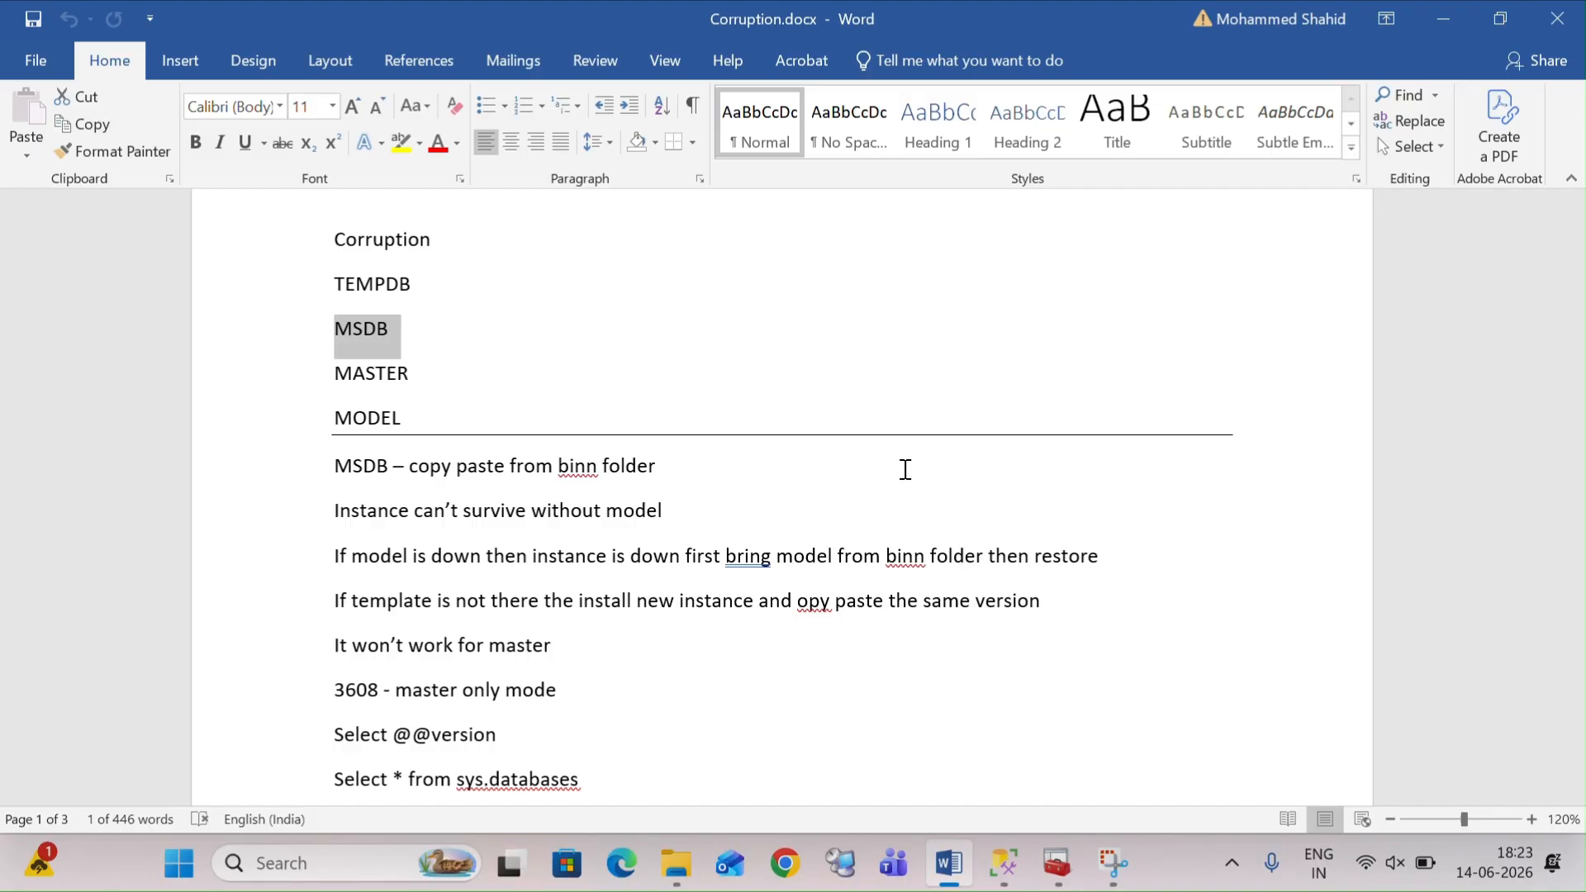
left_click(680, 863)
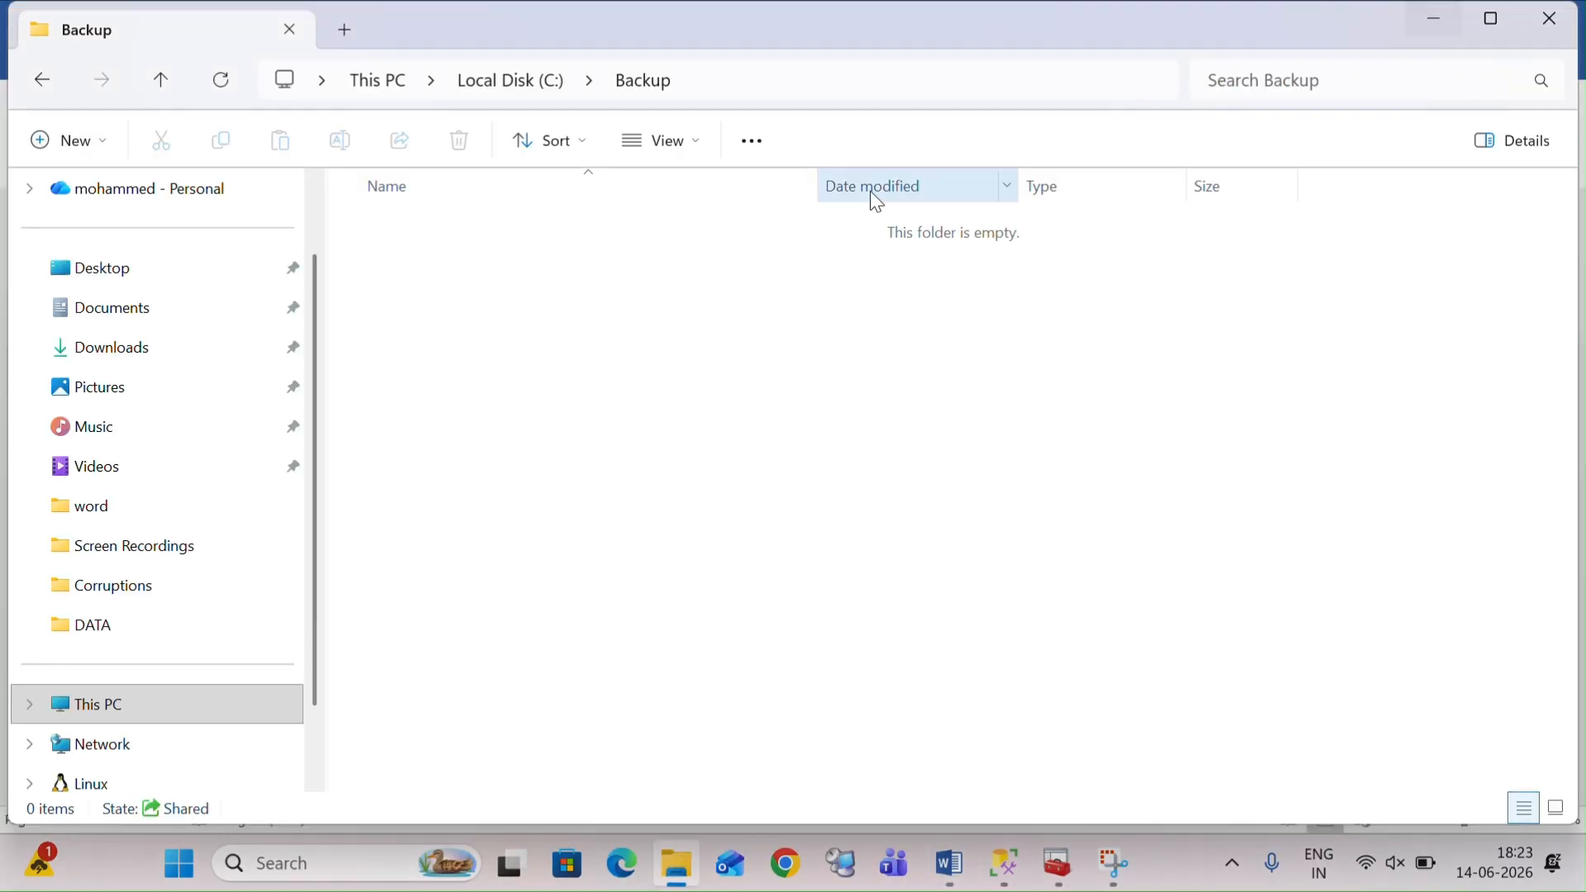
left_click(491, 91)
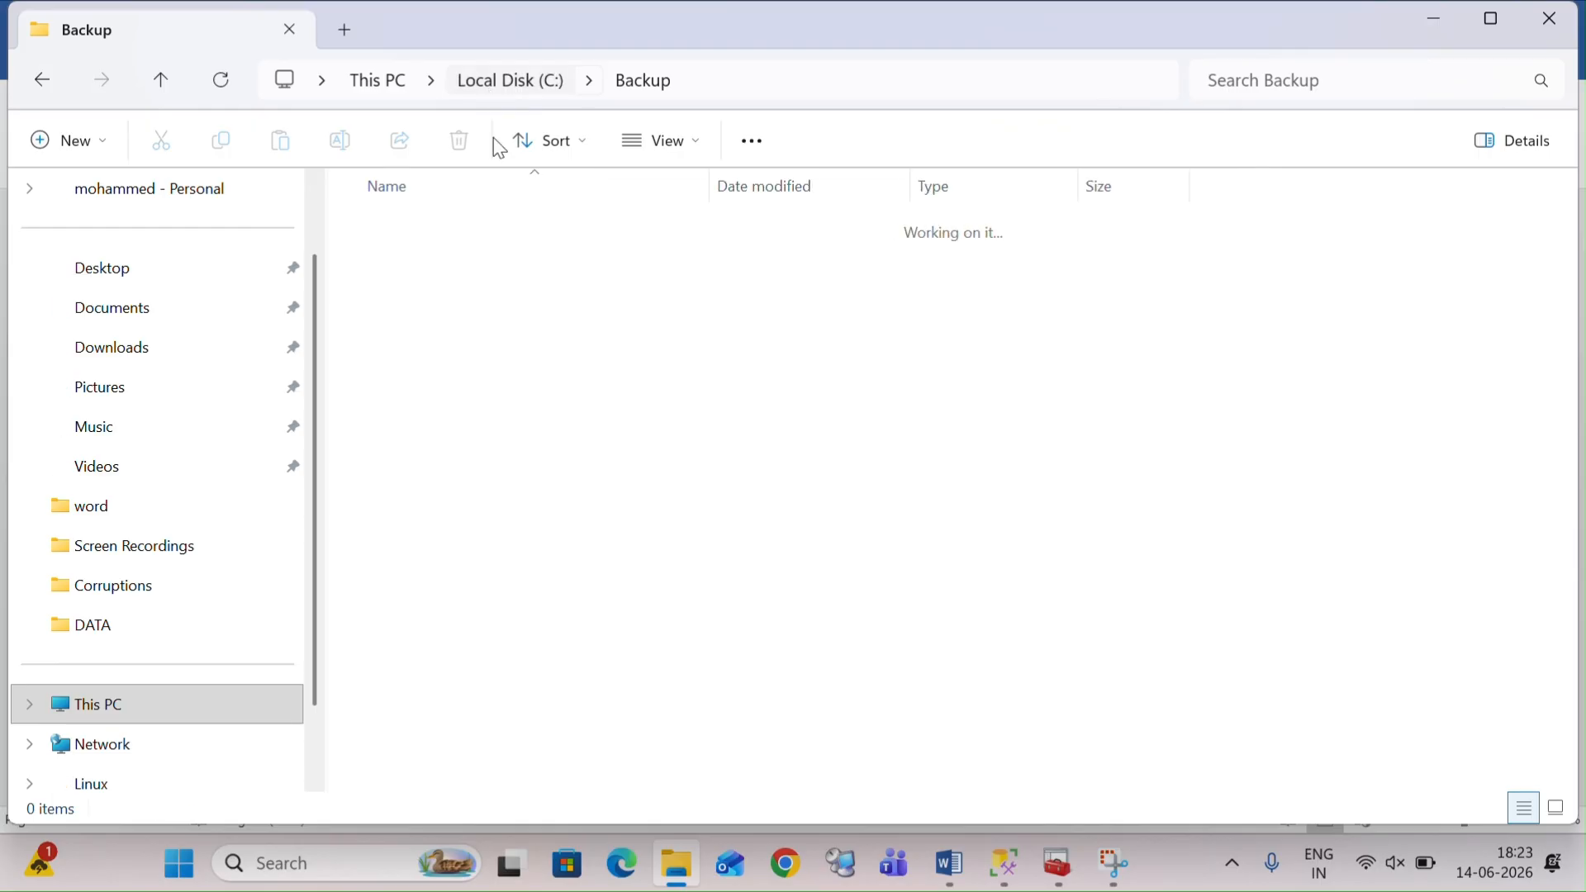
double_click(441, 587)
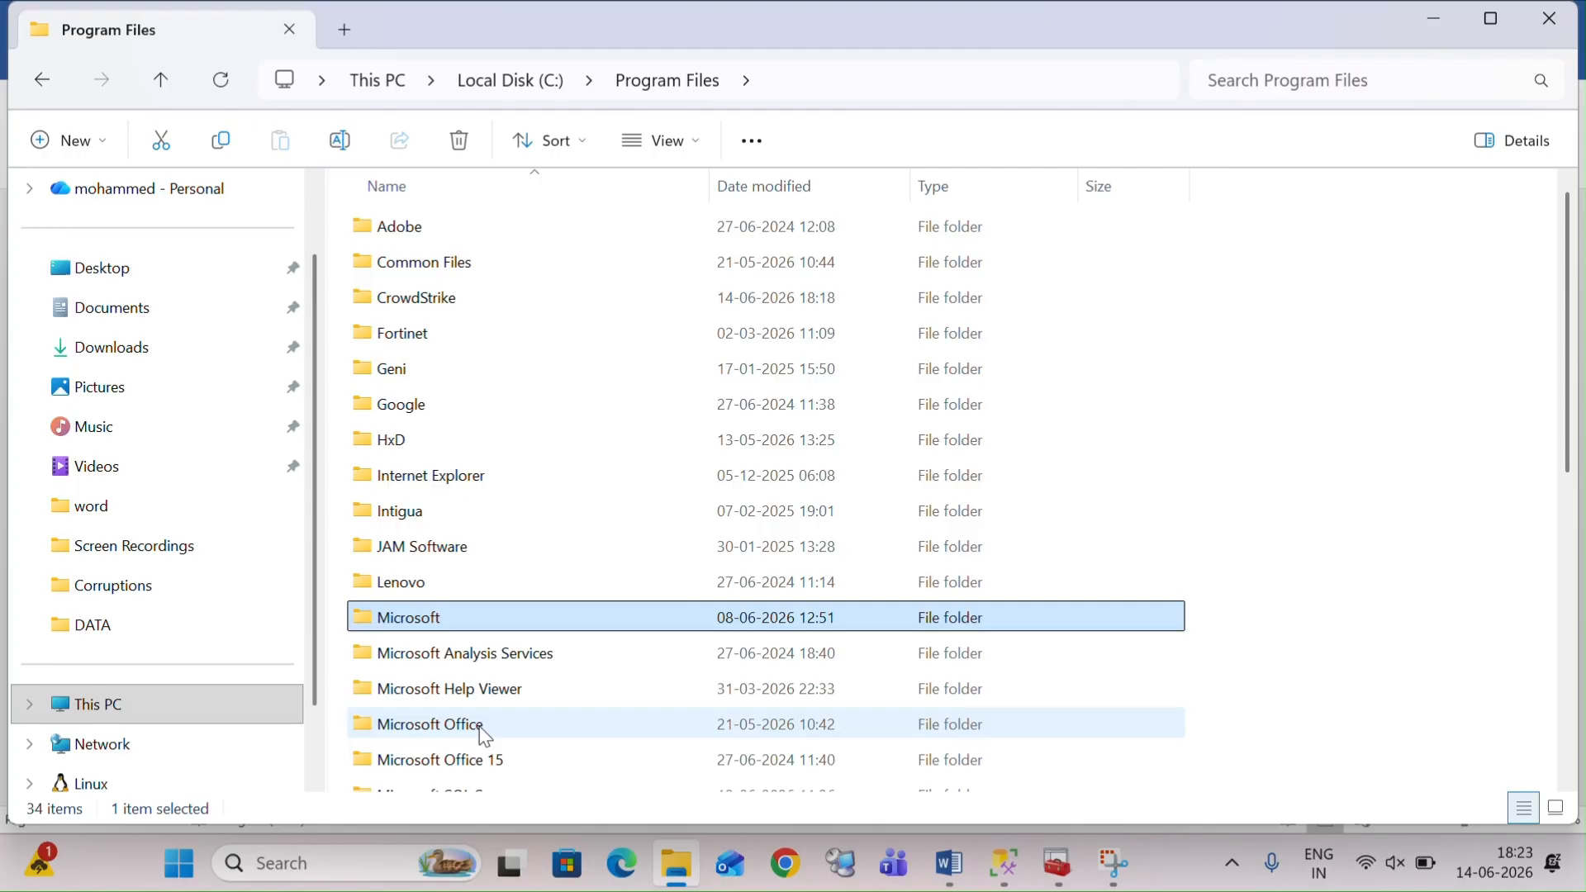
scroll(479, 723, "down", 2)
double_click(504, 656)
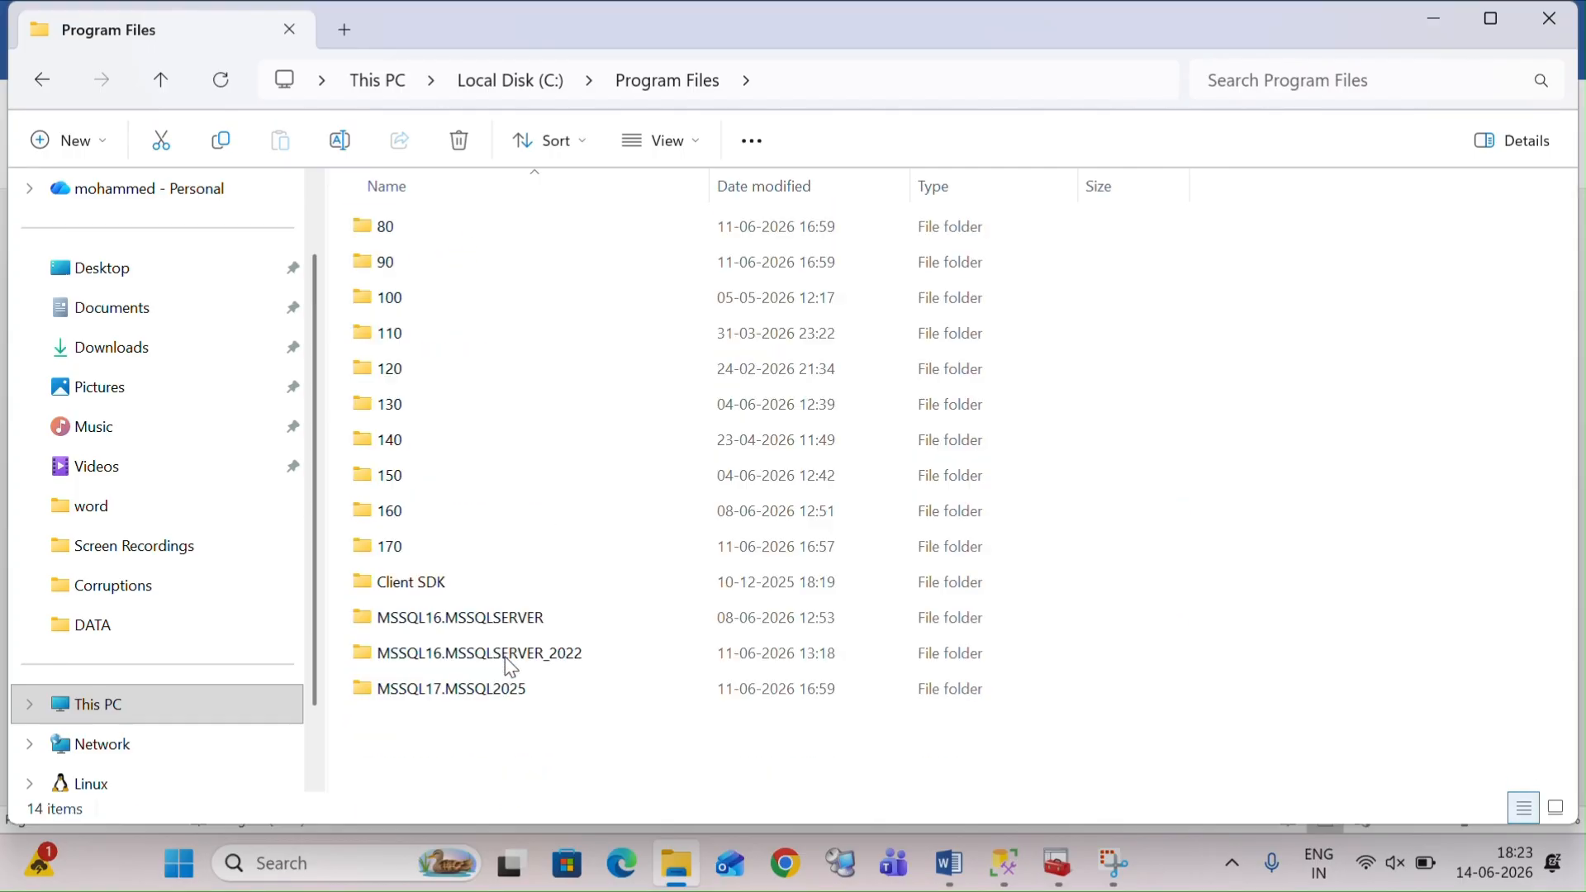
double_click(514, 630)
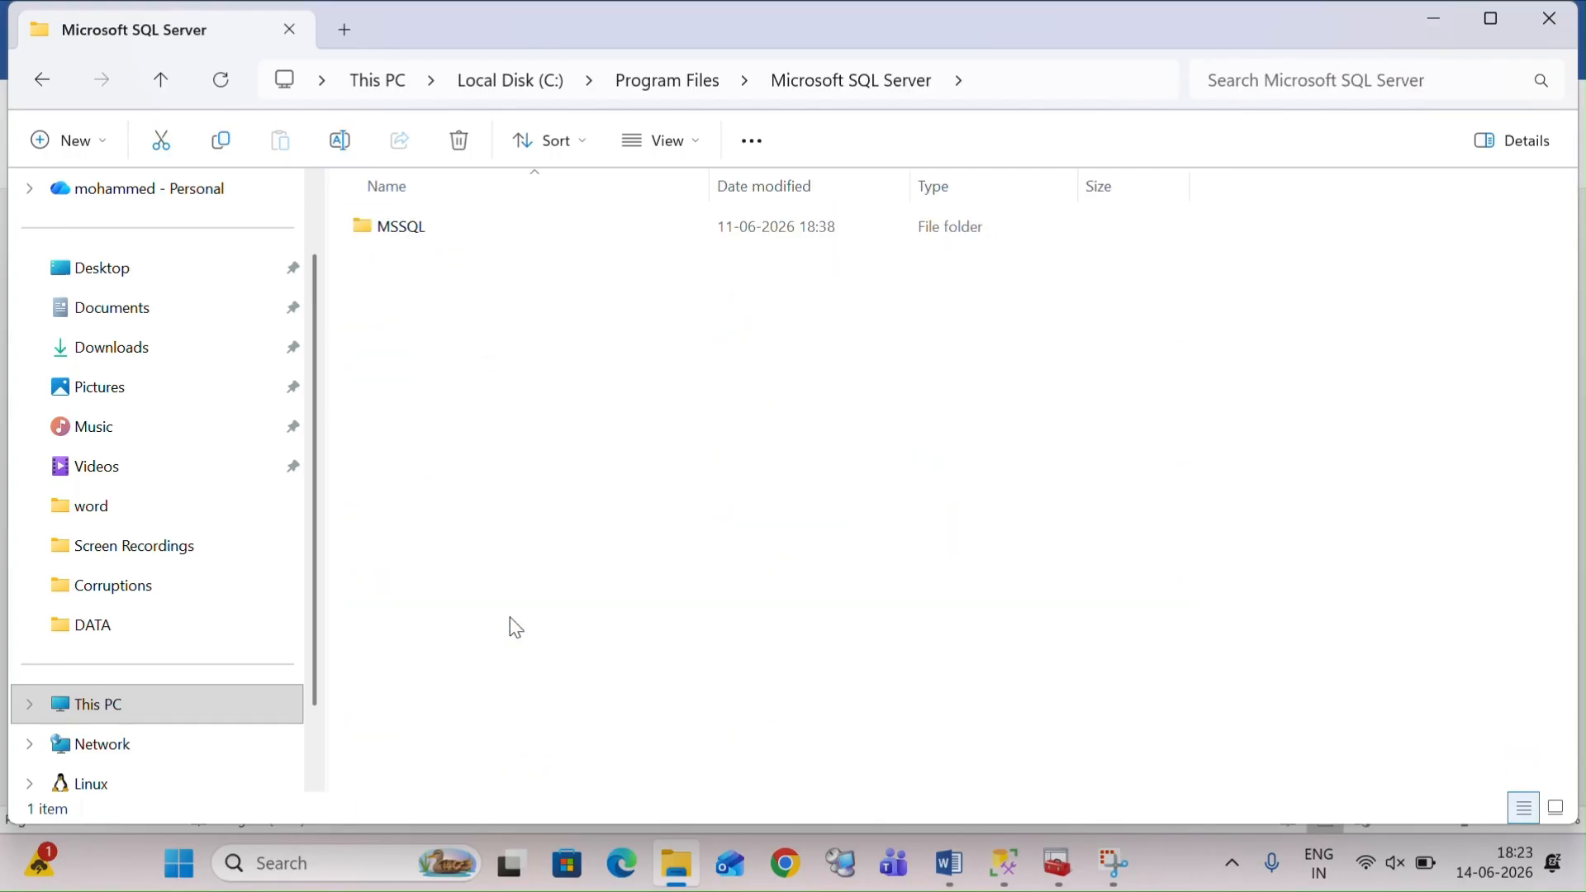
left_click(456, 239)
double_click(456, 239)
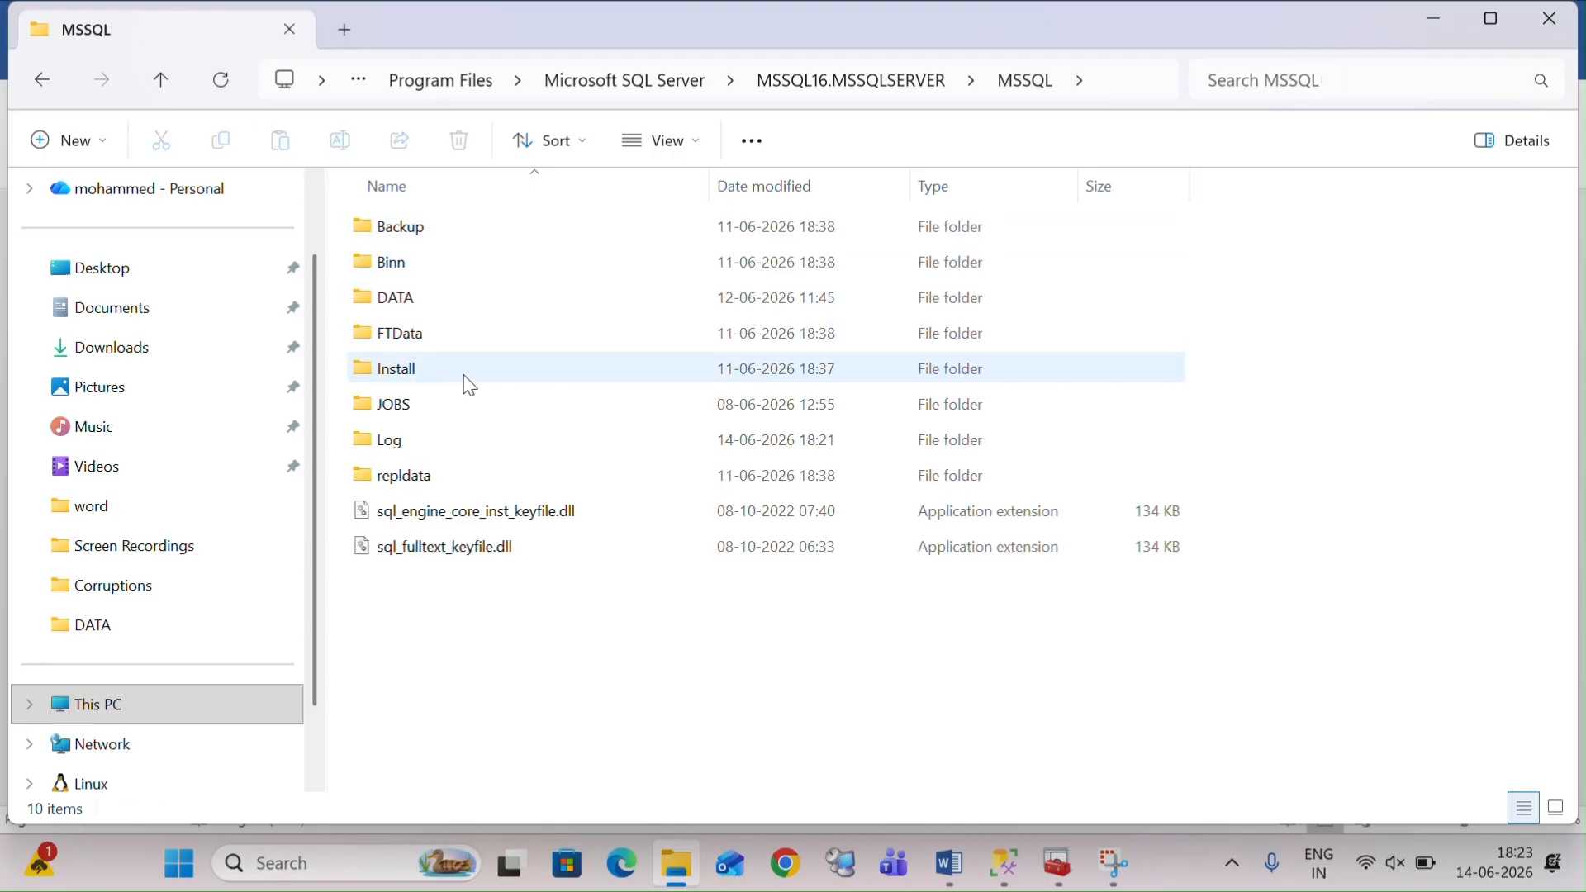
double_click(400, 269)
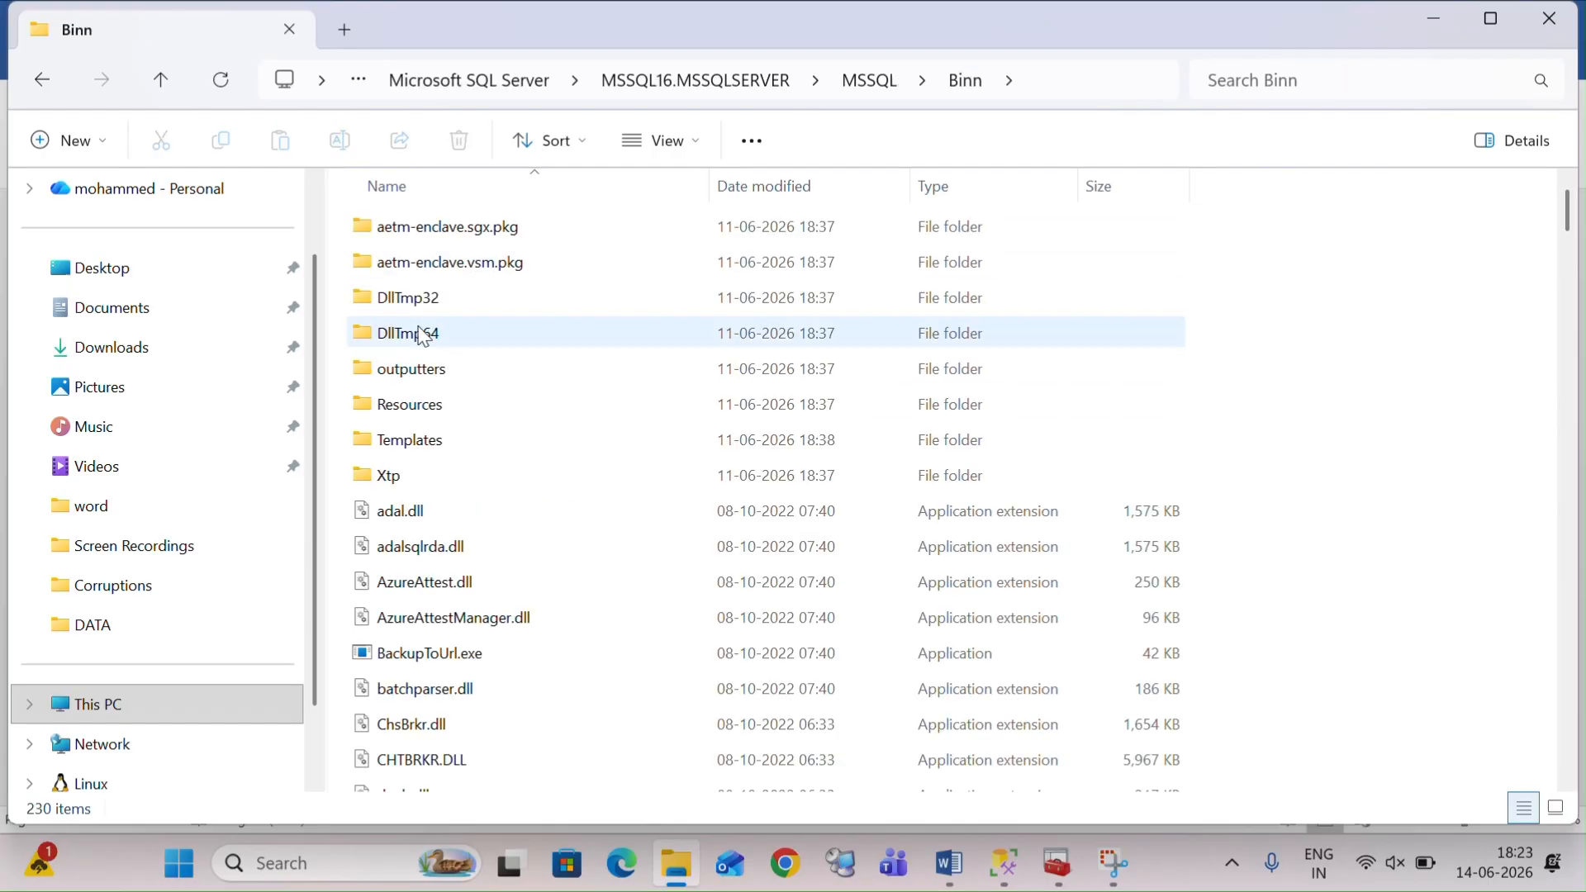
Step: Look through the Binn folder and open its Templates subfolder
scroll(460, 450, "down", 3)
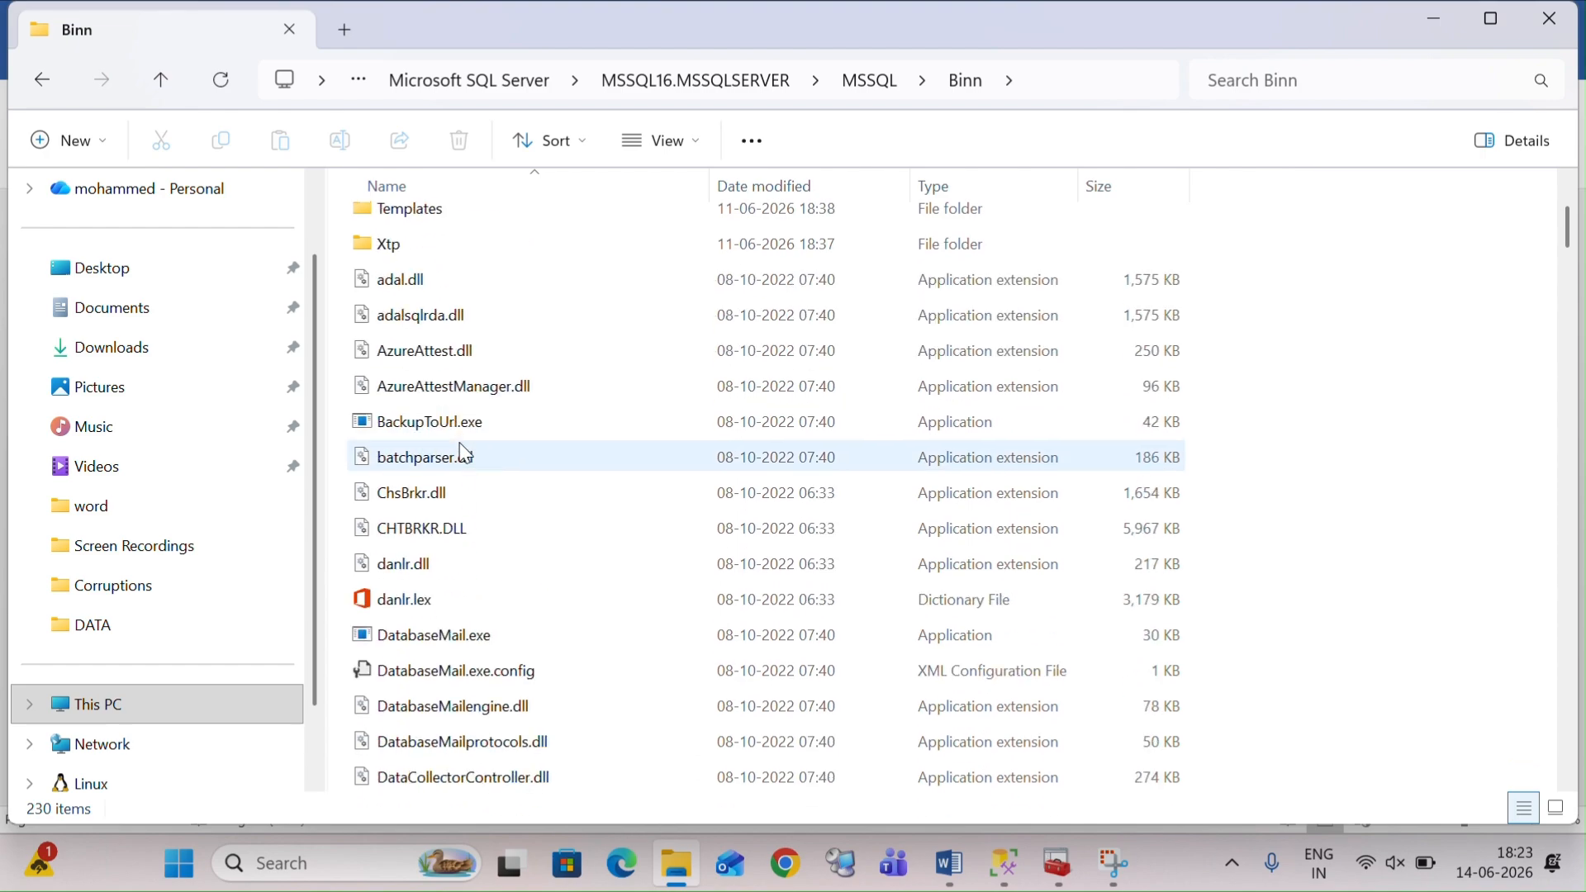
scroll(461, 450, "down", 2)
scroll(460, 450, "up", 5)
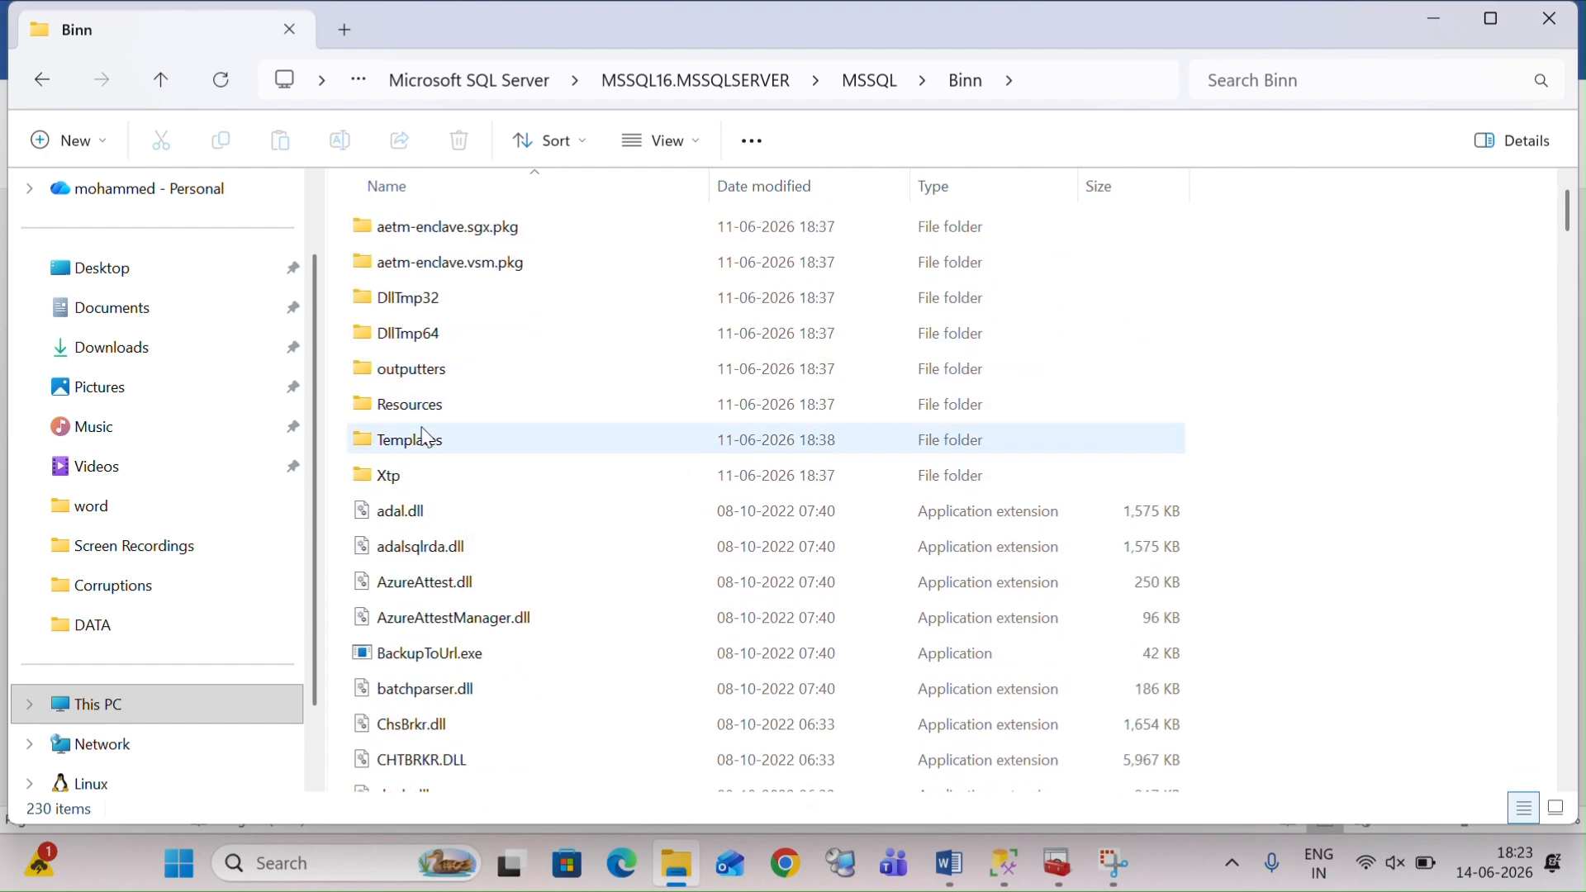
left_click(421, 450)
double_click(421, 450)
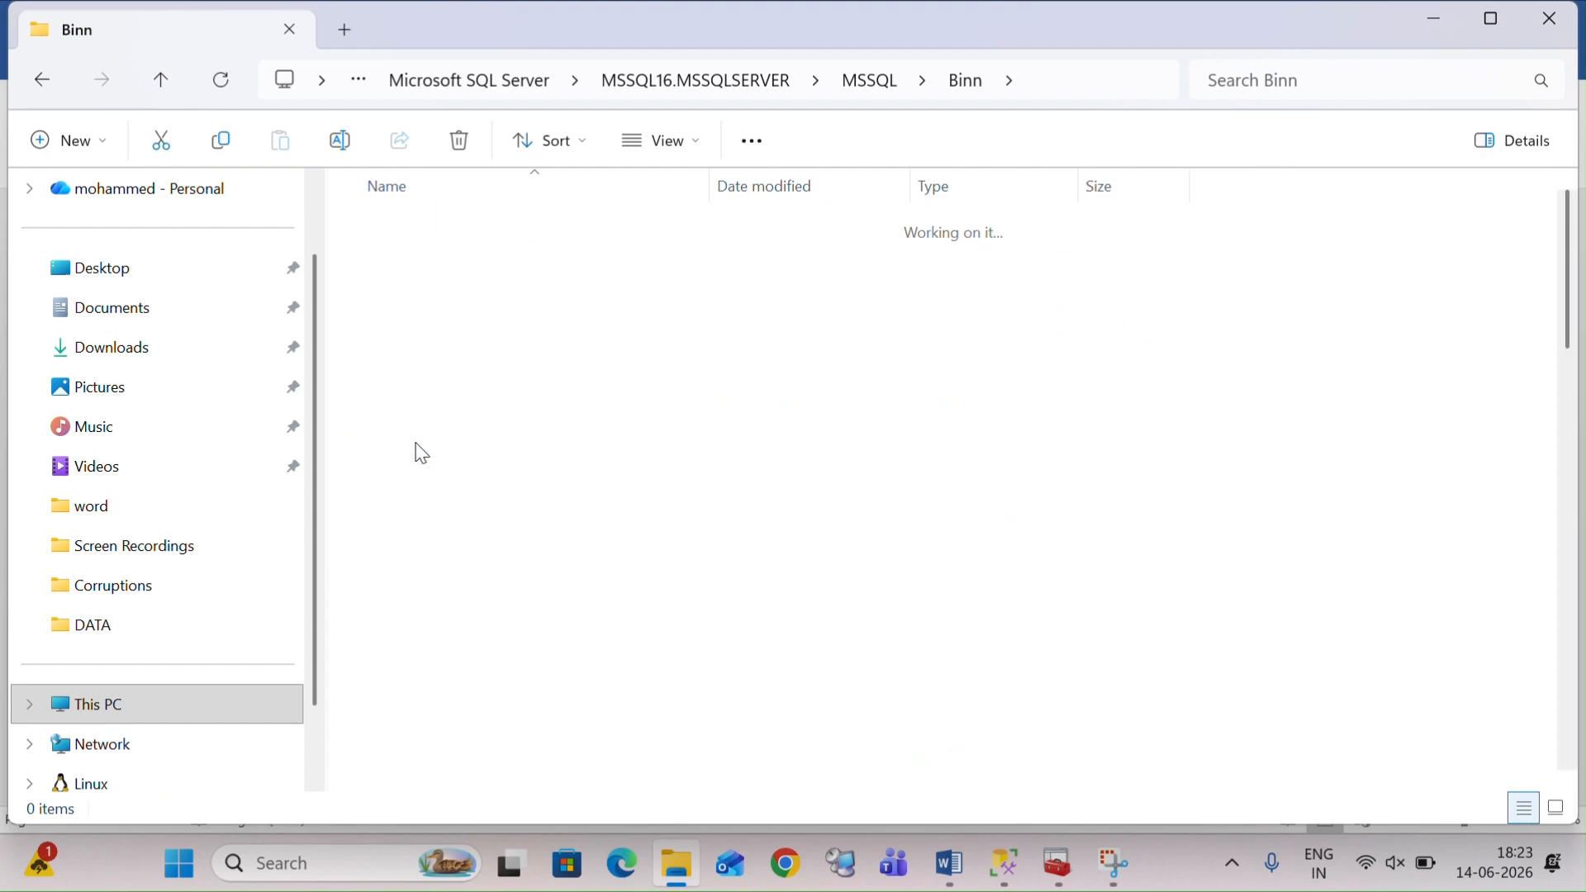
Step: Return to the MSSQL folder and open its DATA folder to examine the system database files
left_click(166, 85)
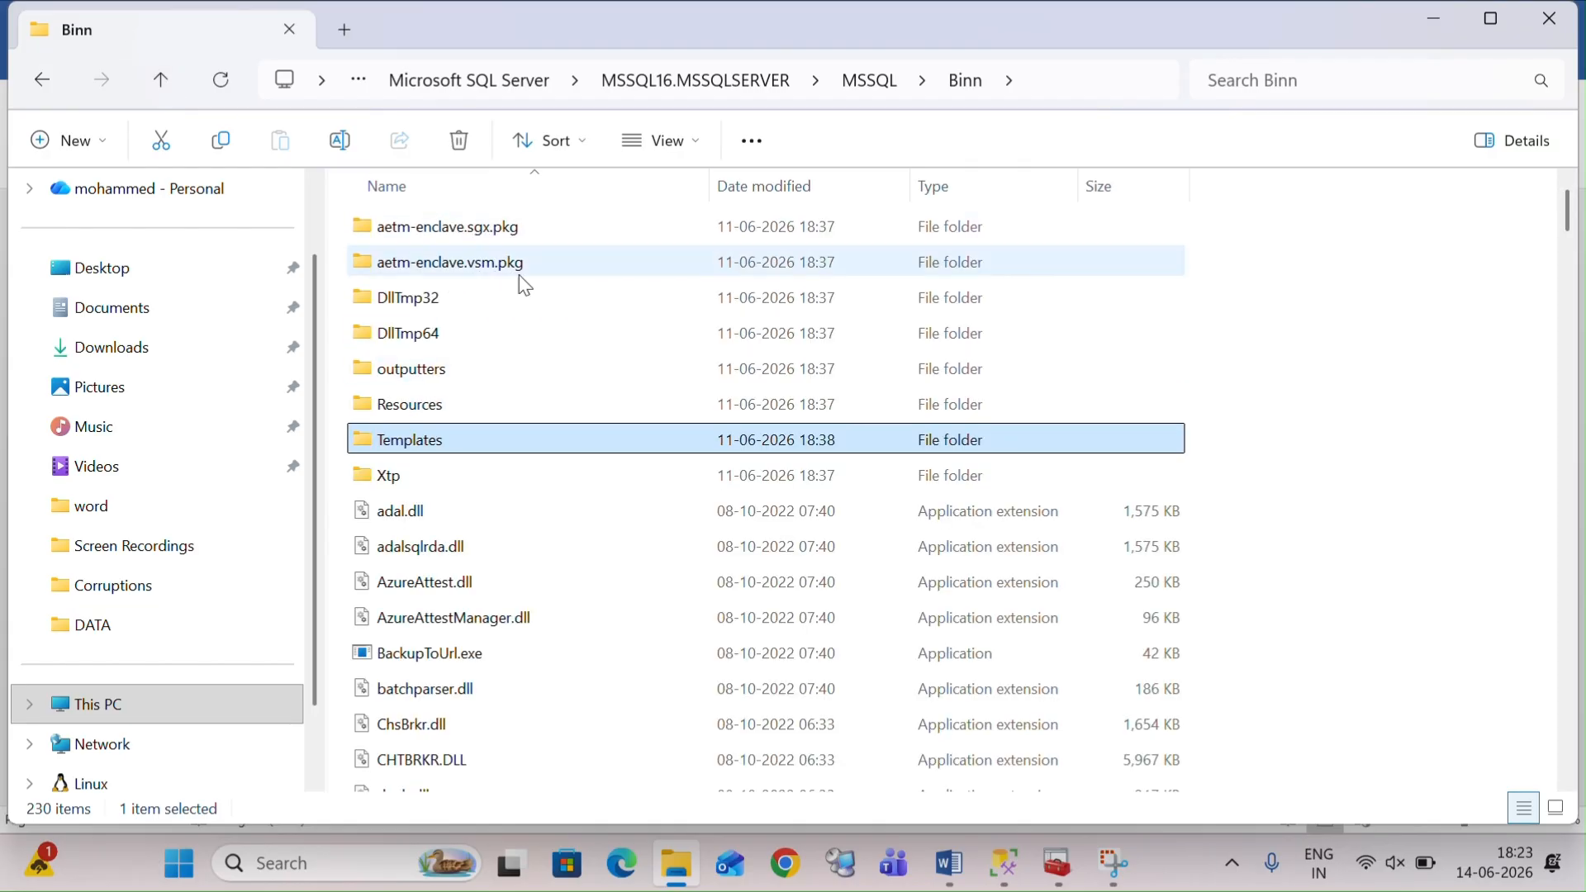
left_click(161, 80)
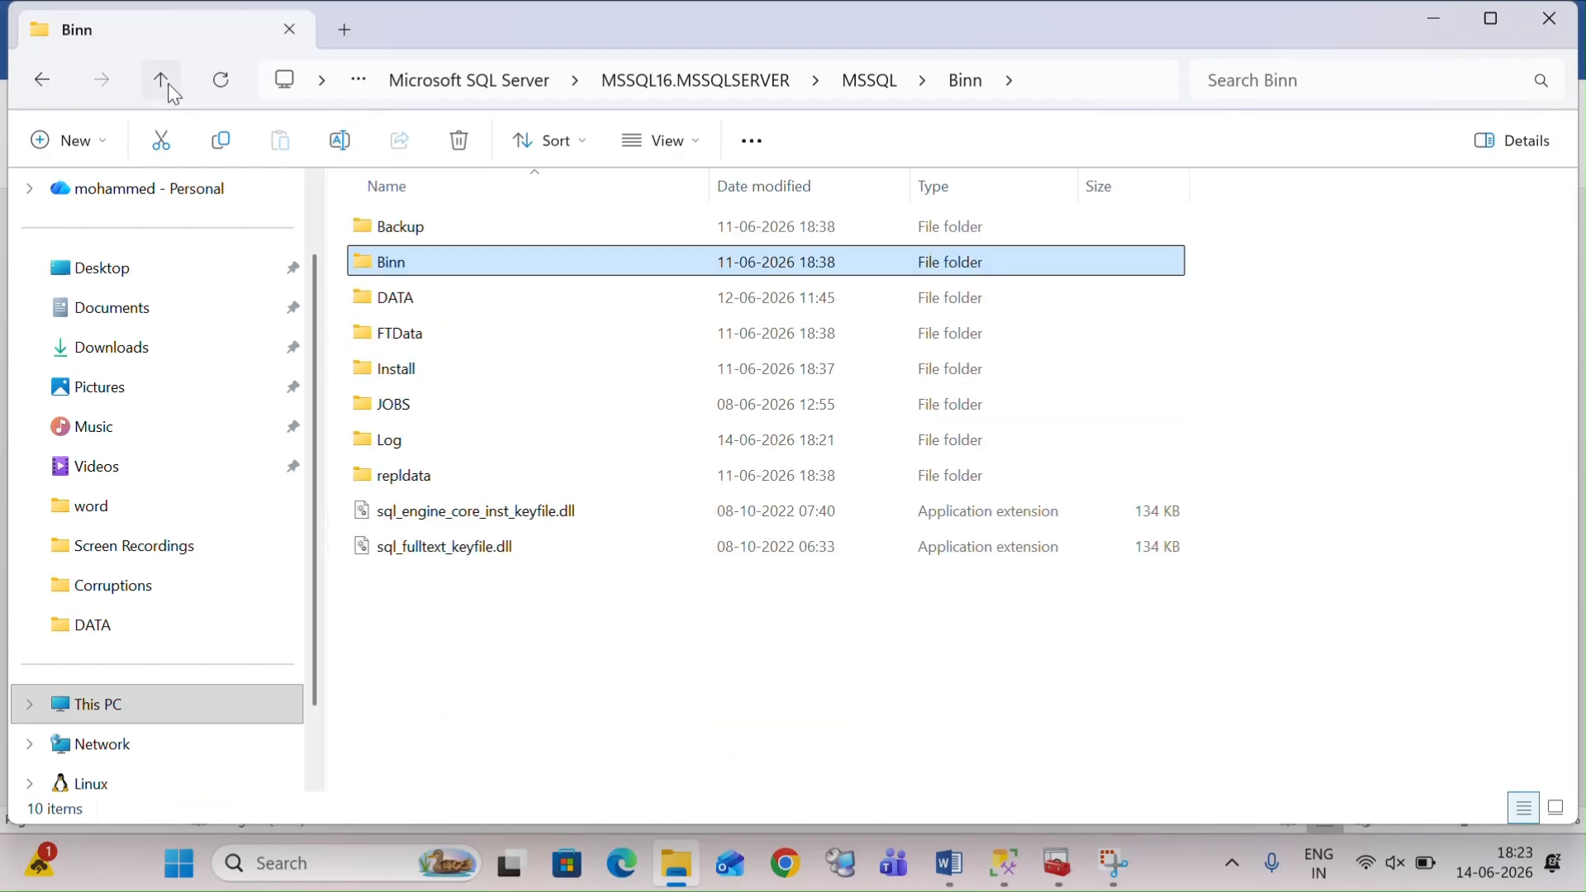
double_click(486, 308)
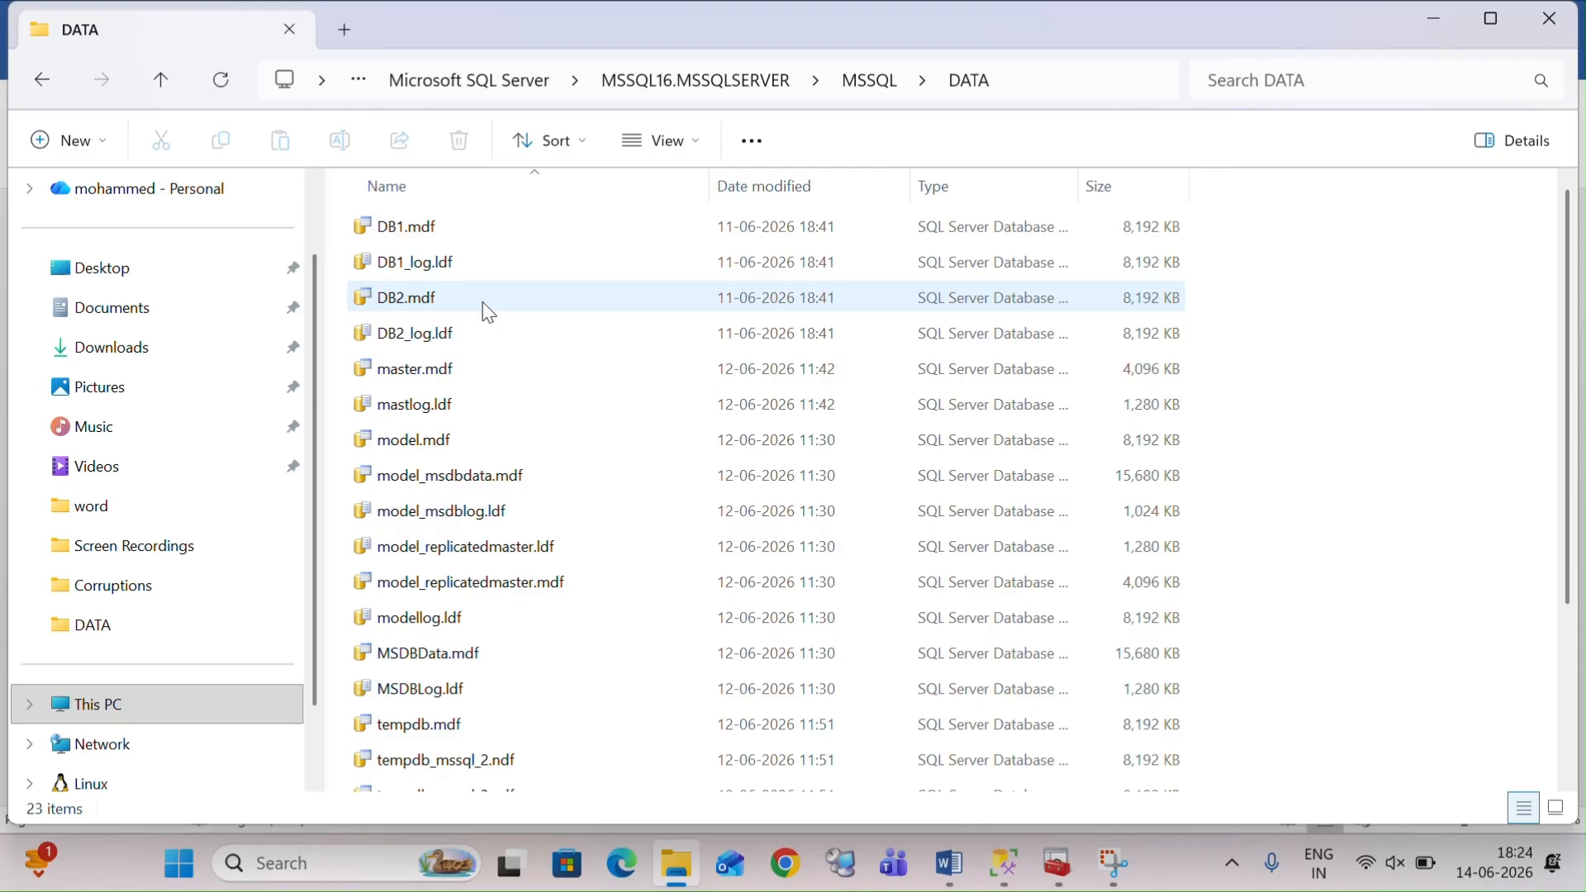
scroll(487, 312, "down", 2)
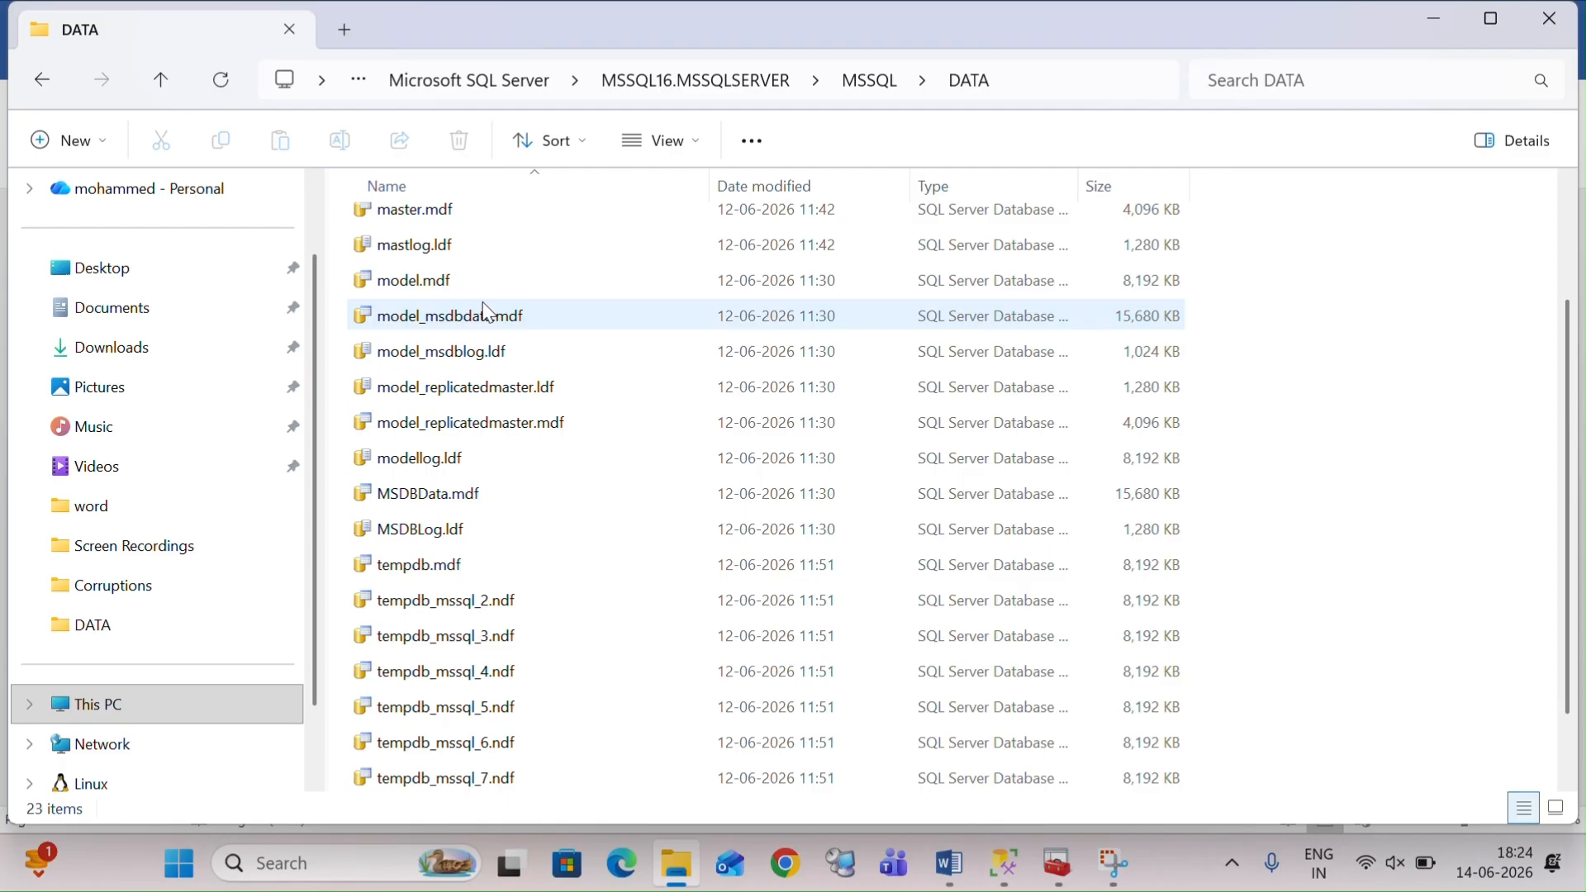
scroll(487, 312, "up", 2)
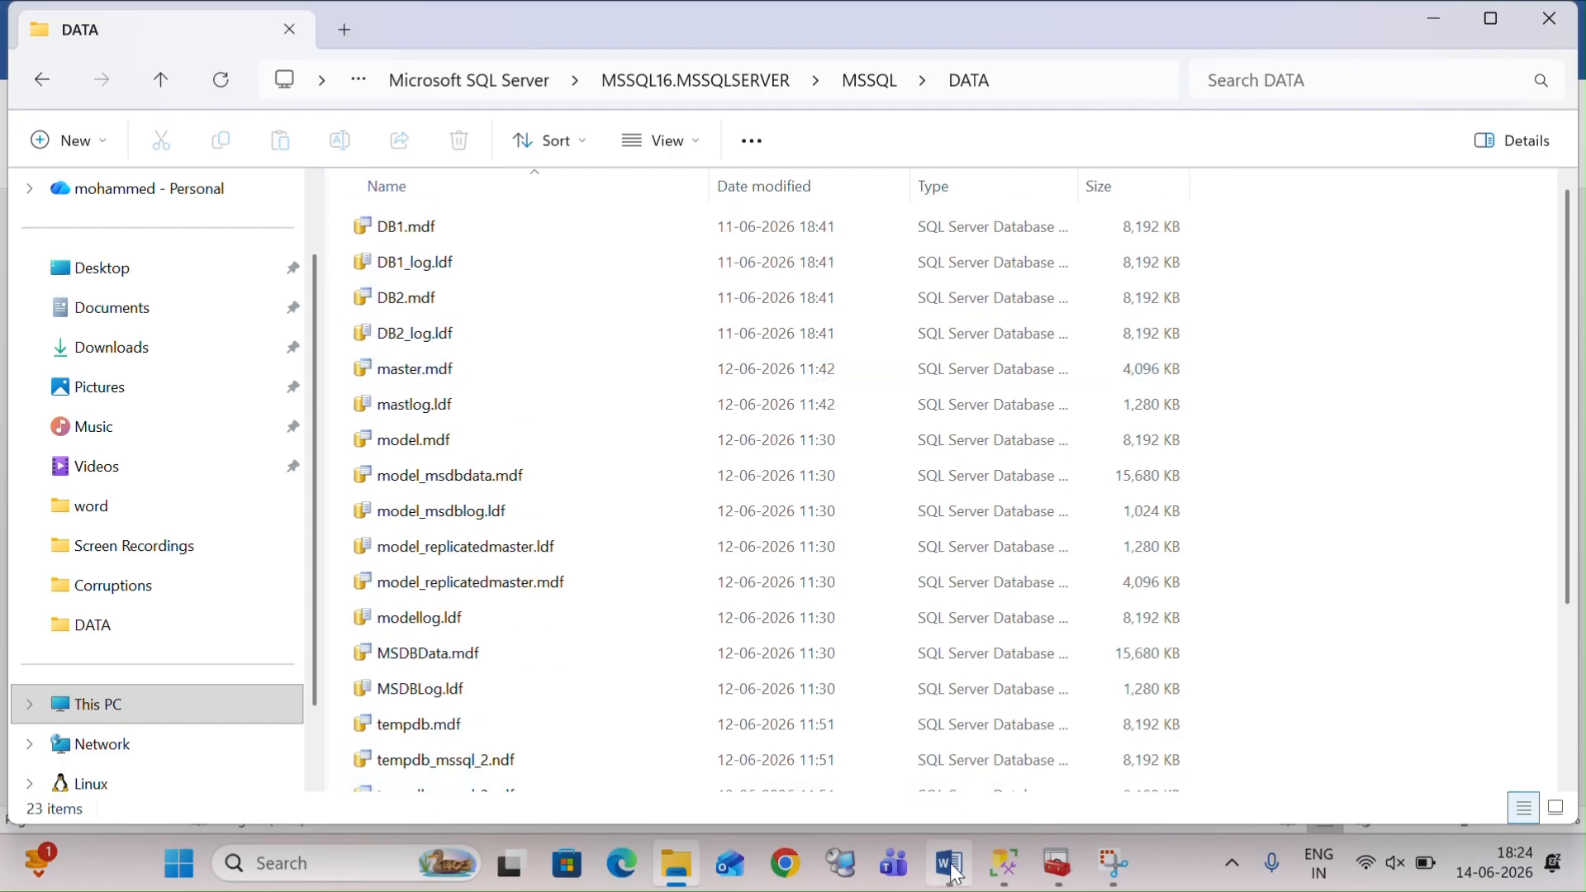
Step: Switch to the Corruption.docx notes in Word and mark the MODEL and TEMPDB entries in the system database list
left_click(950, 864)
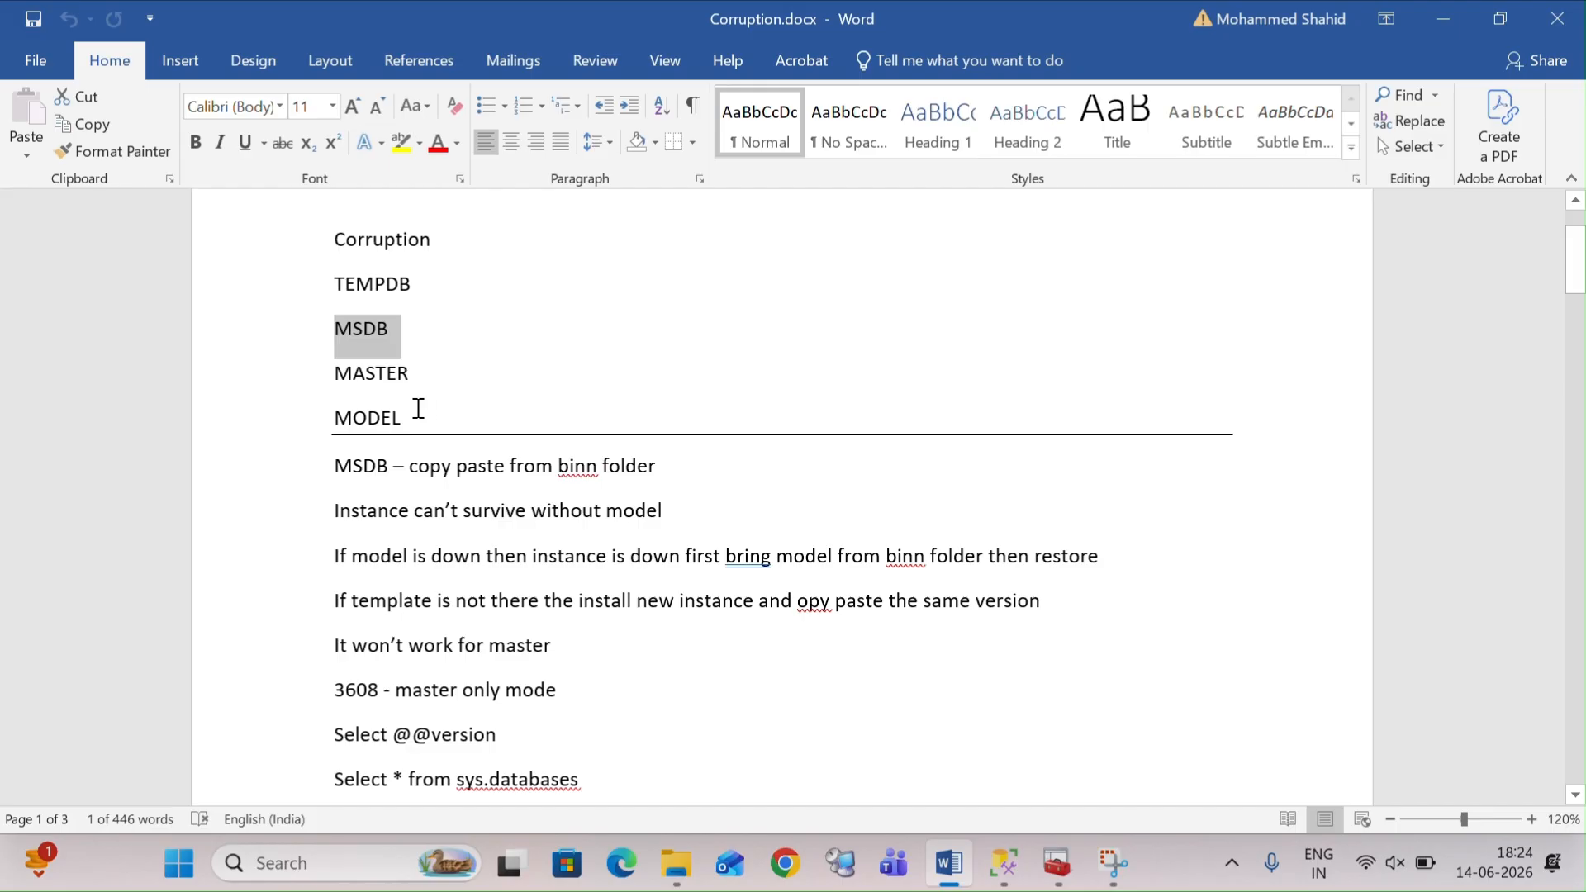
left_click_drag(417, 413, 333, 425)
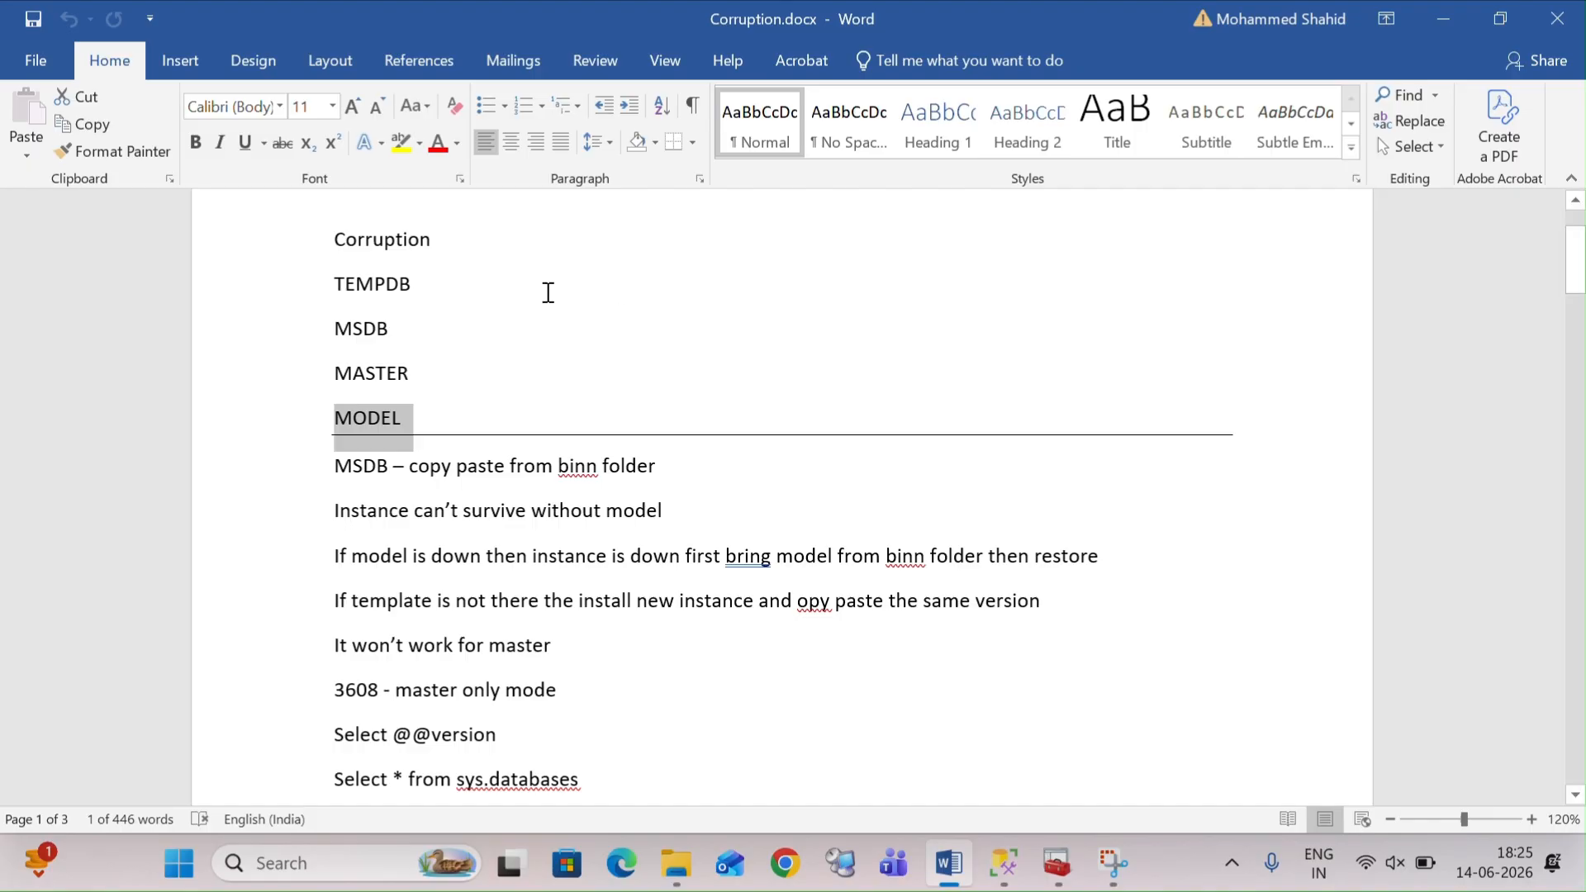
left_click(323, 281)
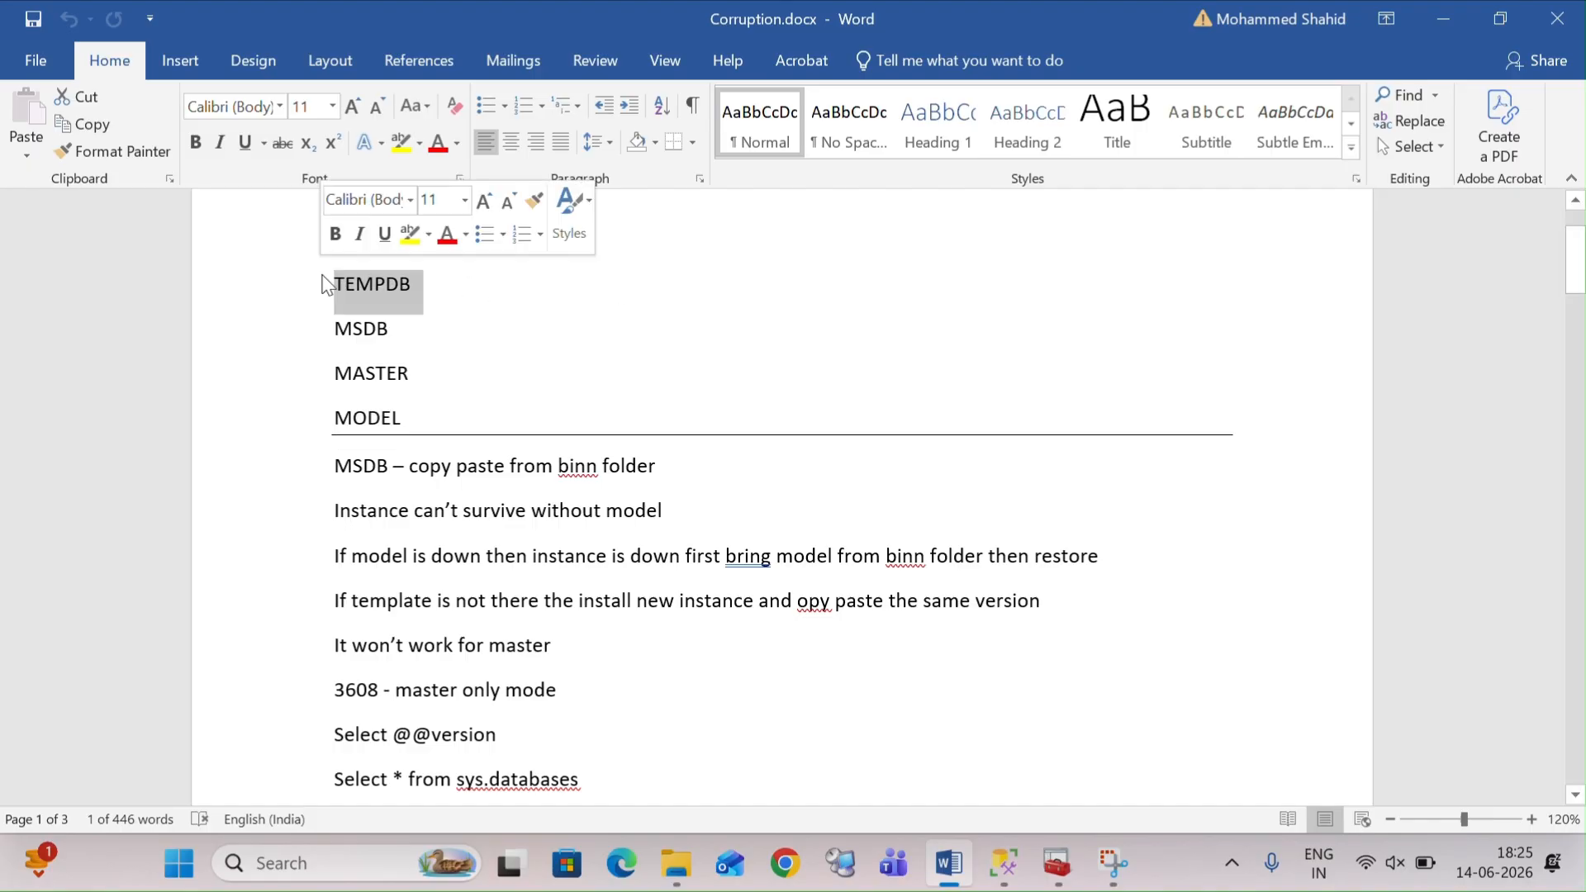
triple_click(418, 418)
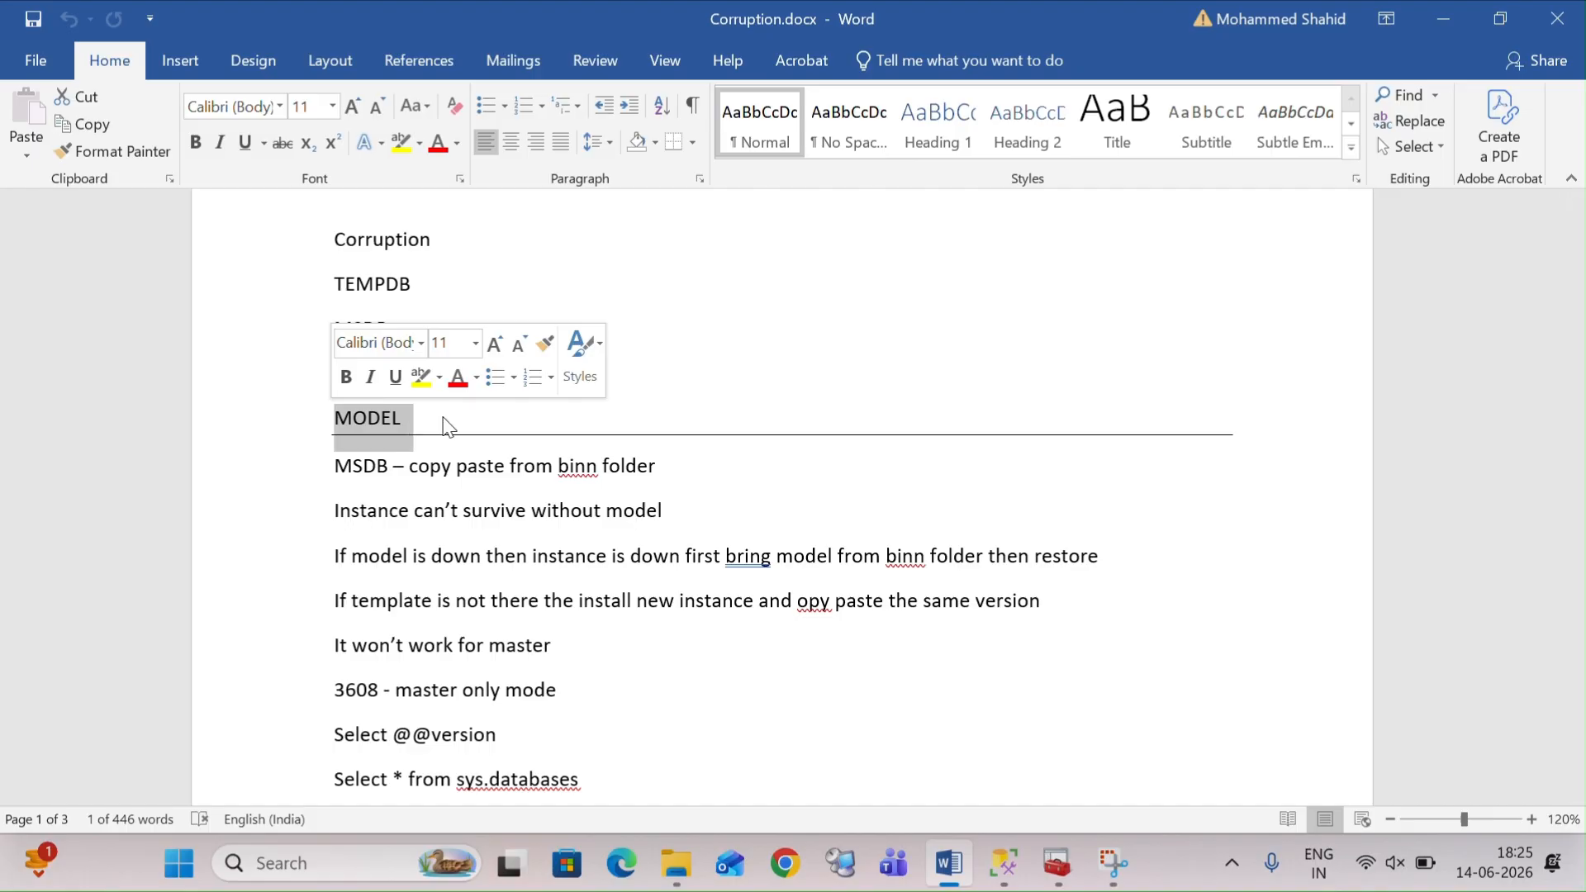
left_click(472, 423)
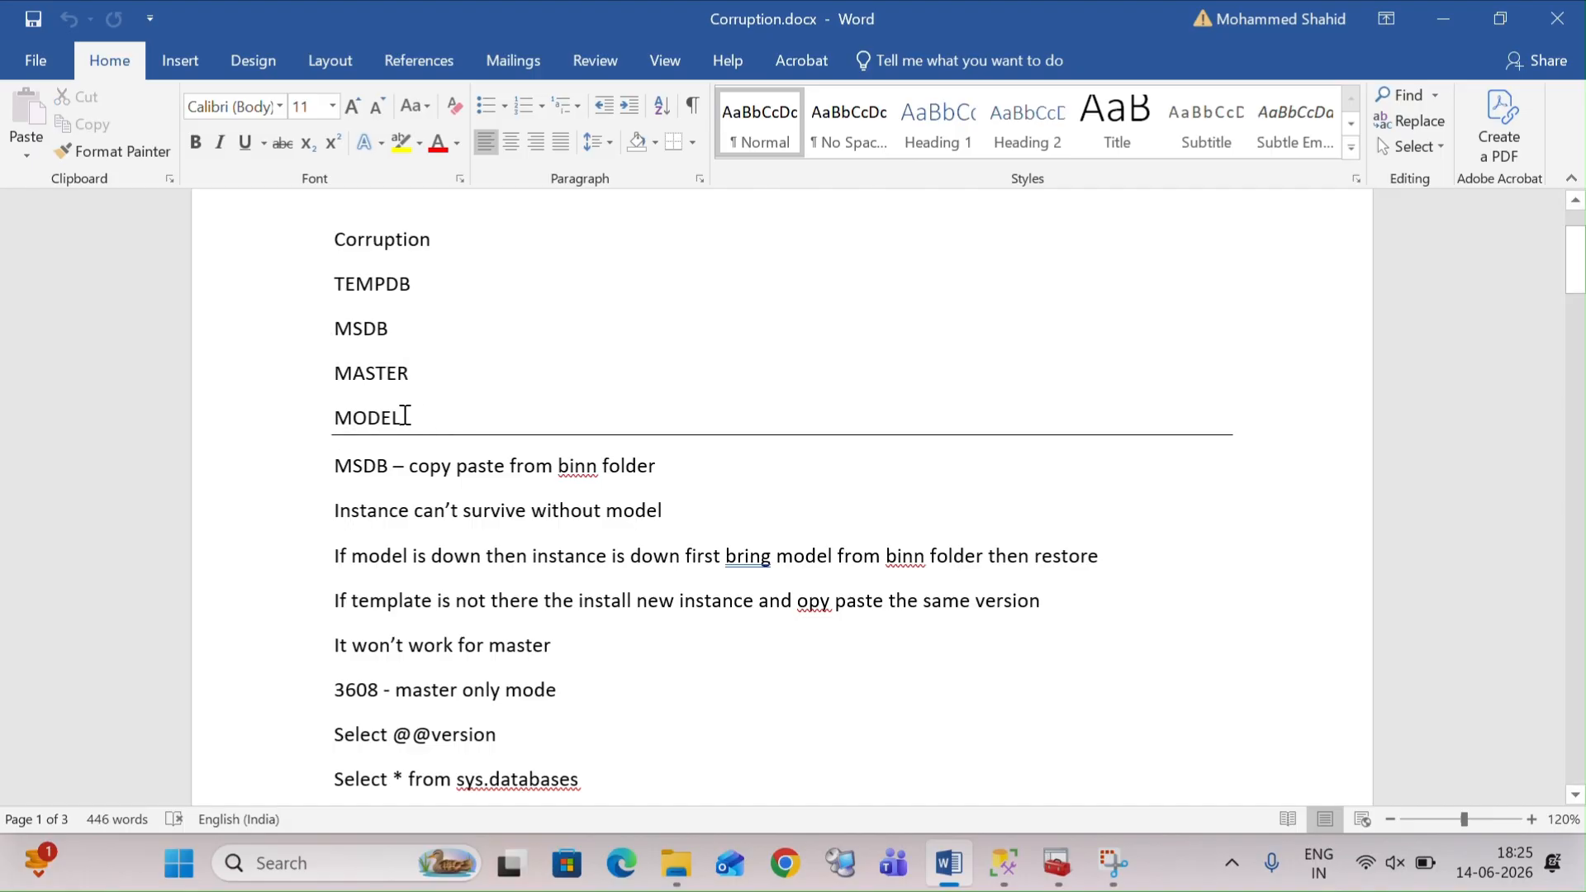
left_click(268, 423)
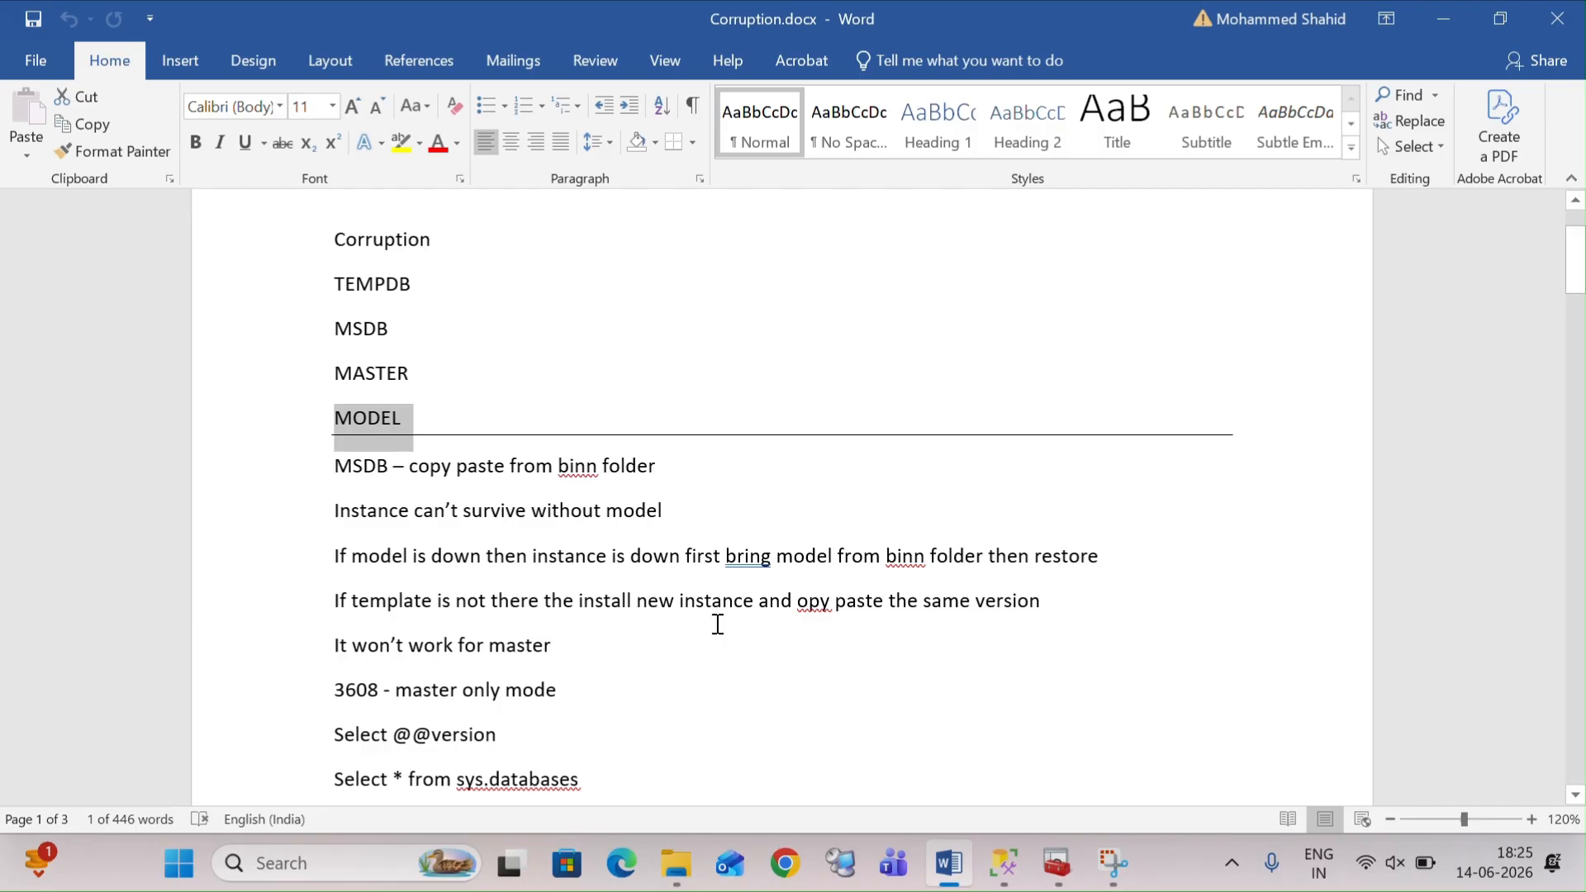
Step: Switch to SQL Server Management Studio, expand System Databases and check which actions are available for the msdb and model databases
left_click(1000, 856)
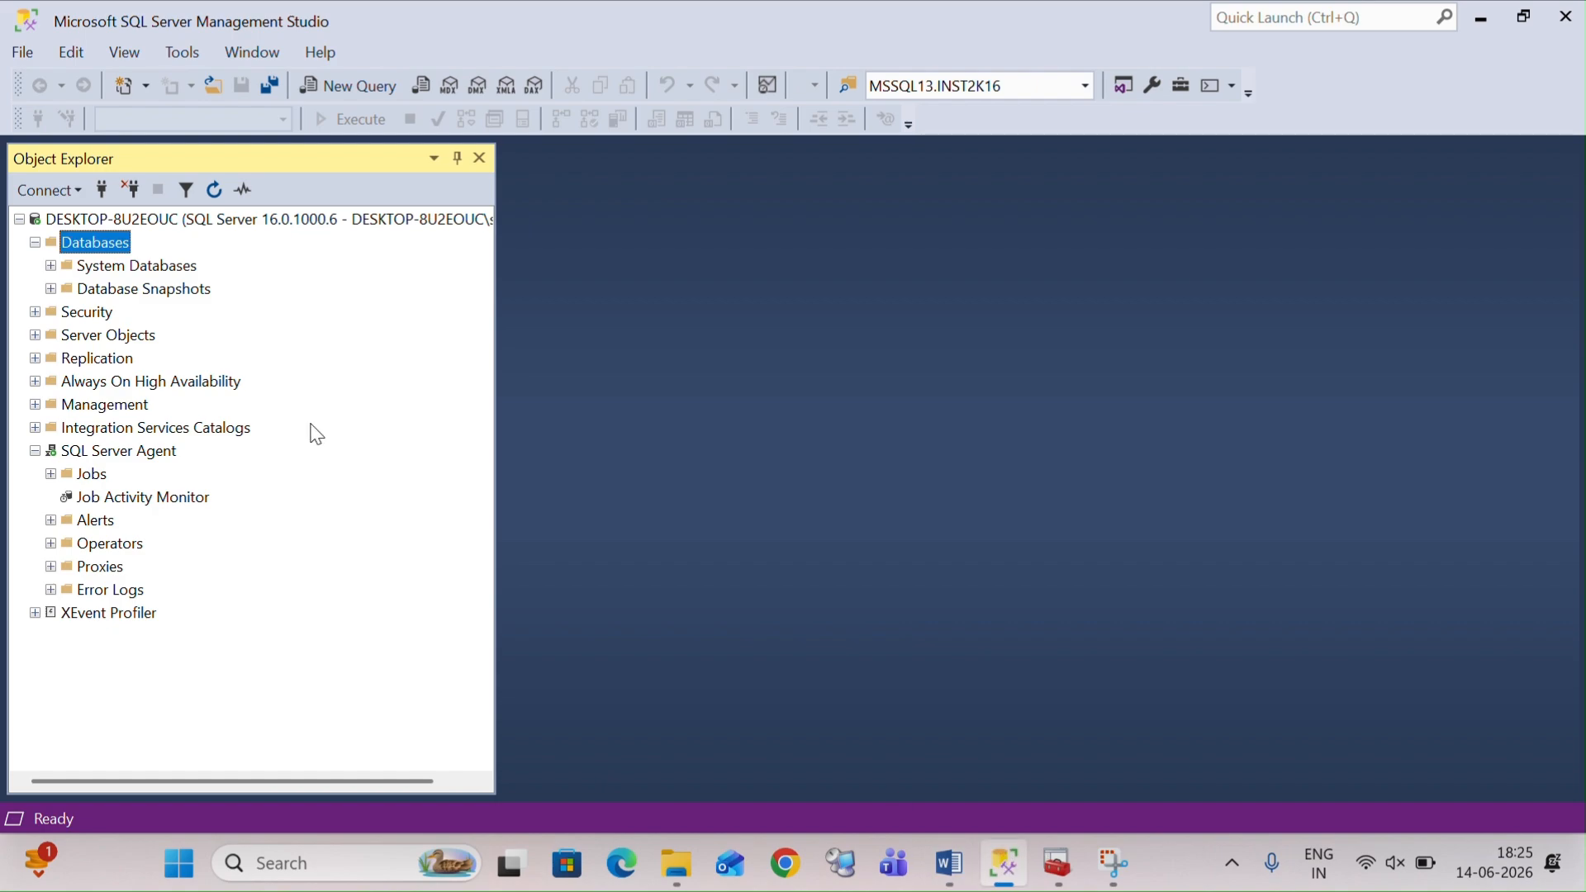
left_click(51, 266)
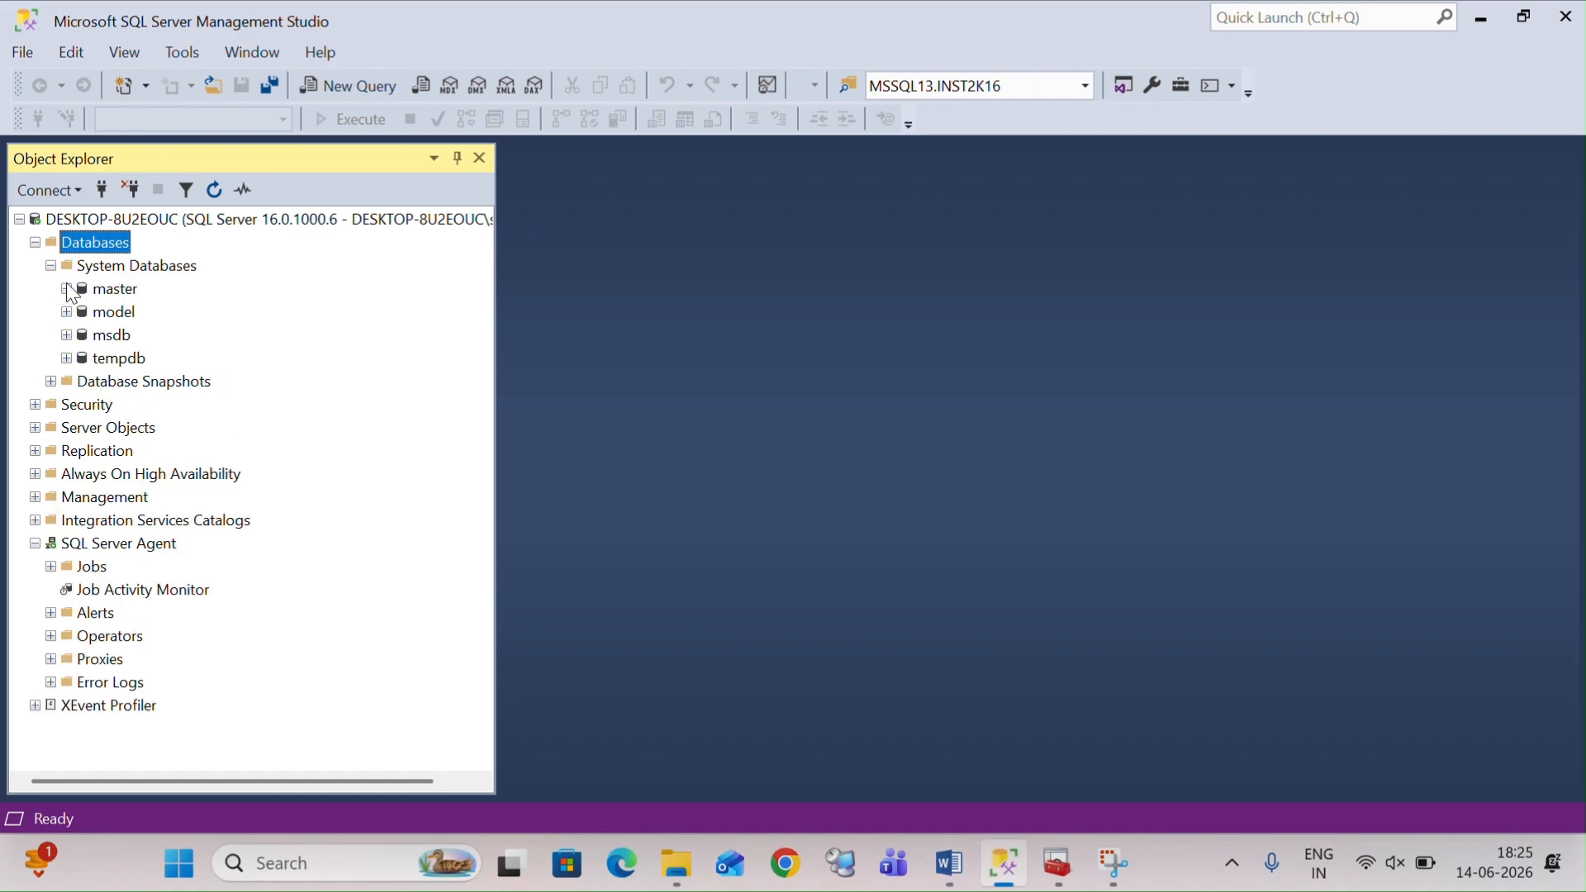
left_click(124, 335)
right_click(123, 335)
left_click(110, 314)
right_click(110, 313)
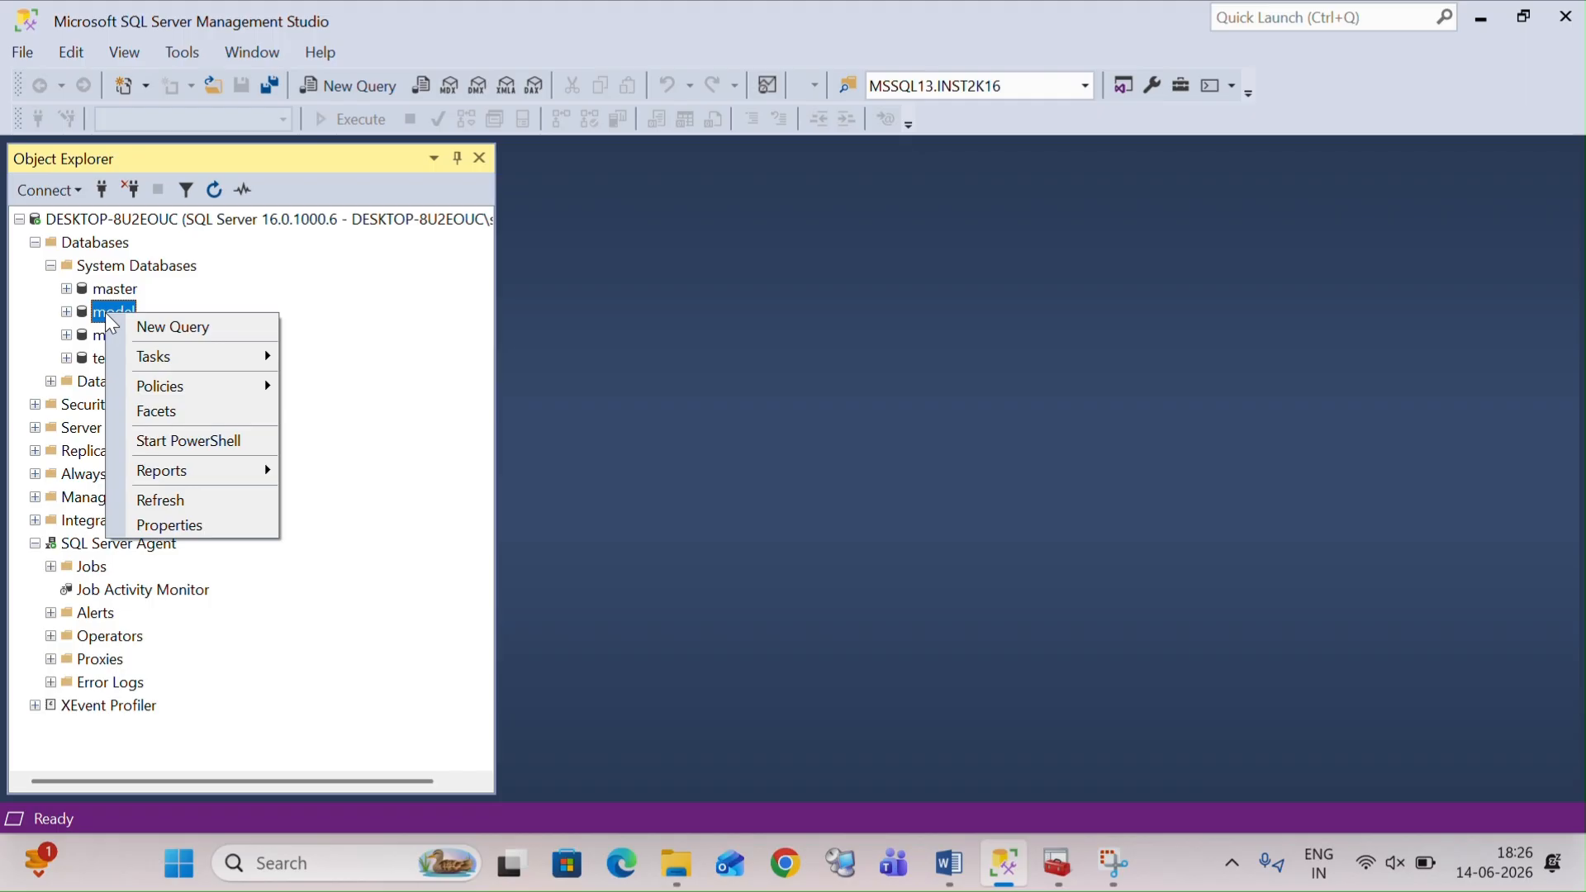
left_click(344, 324)
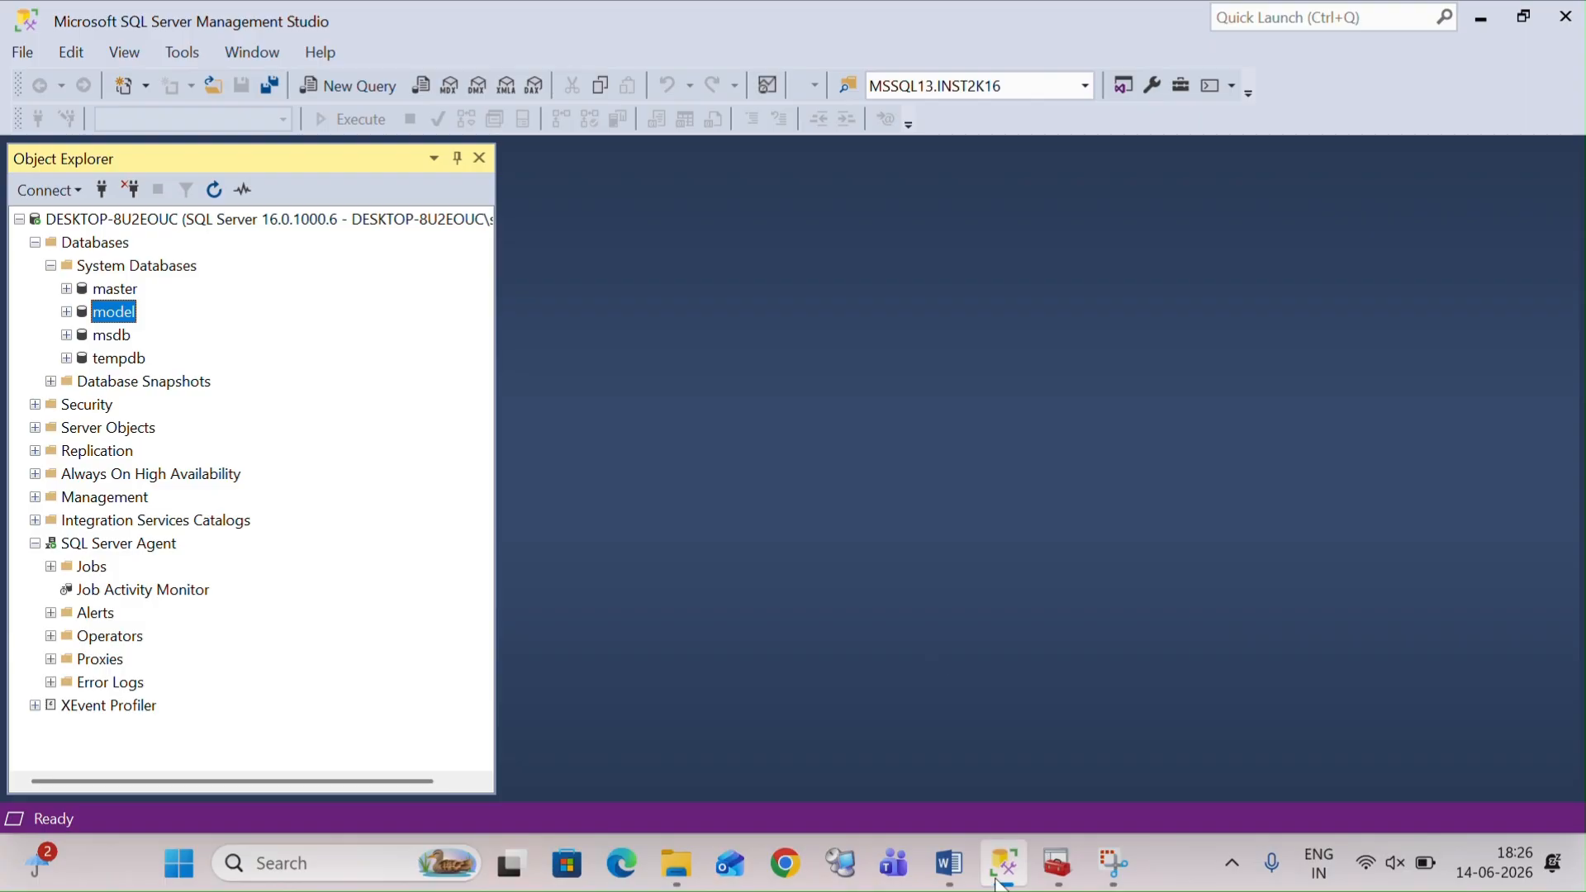
Step: Return to the Word notes and read what the master database contains, from database metadata and logins to linked servers and system stored procedures
left_click(949, 863)
scroll(1065, 479, "down", 5)
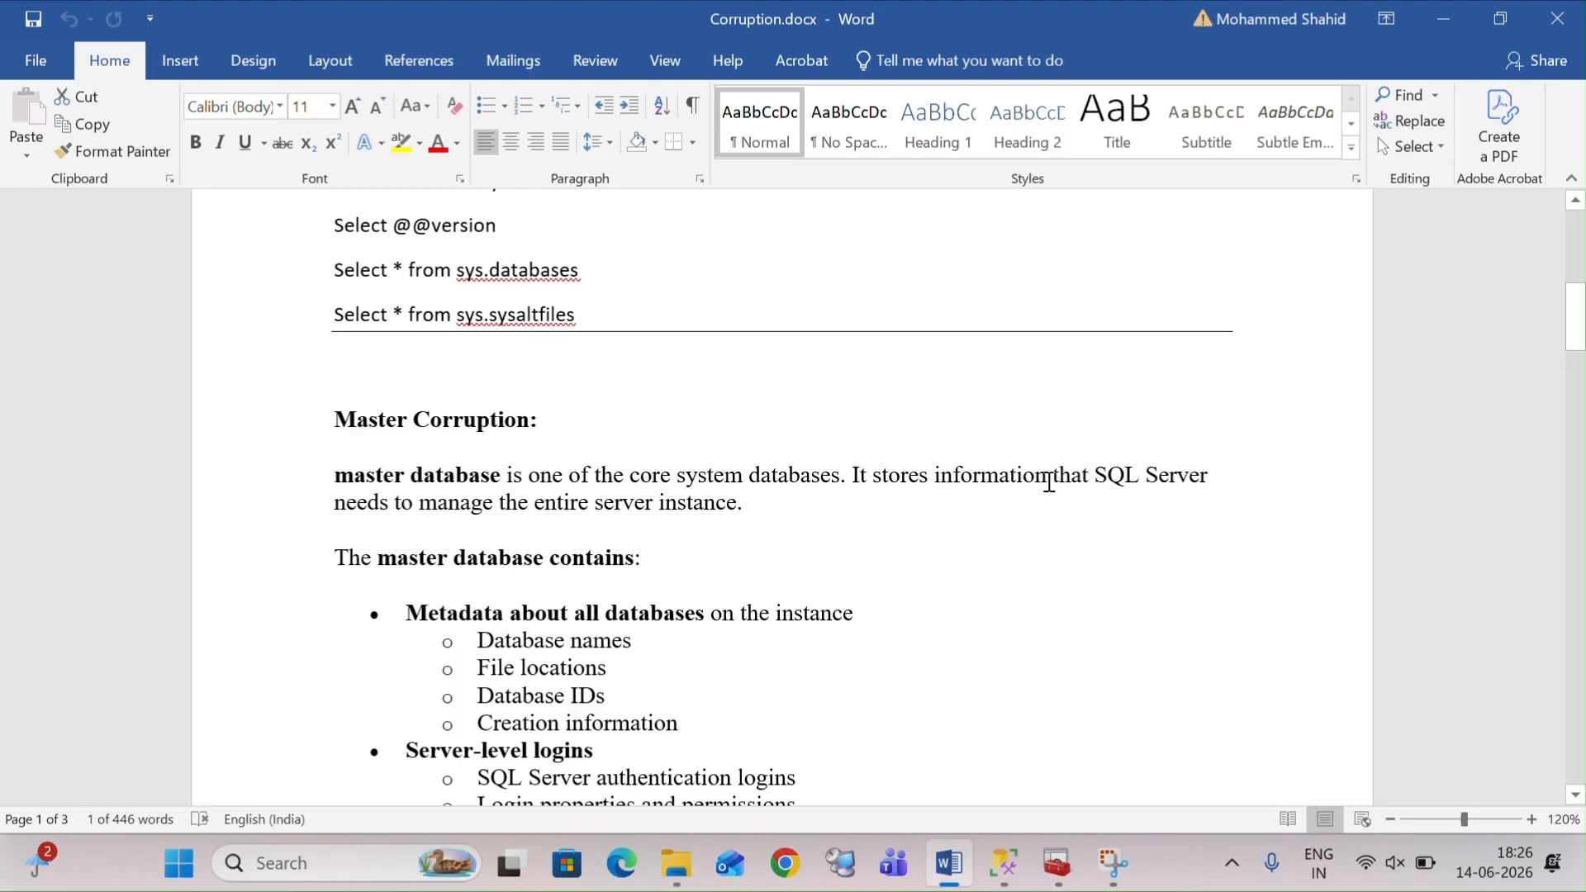
scroll(1010, 482, "down", 3)
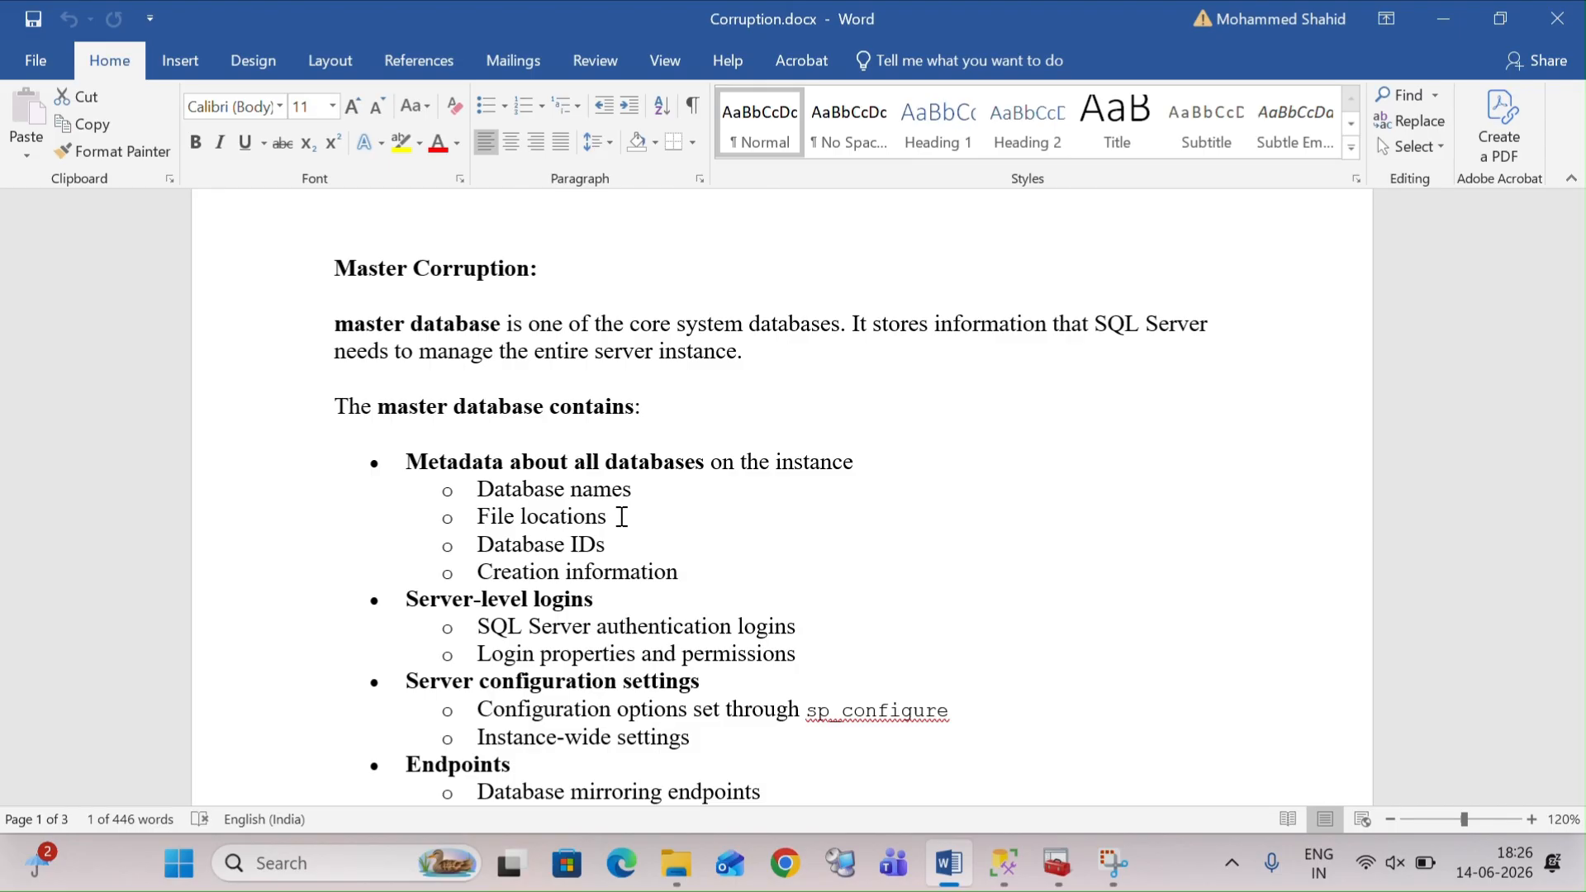
scroll(621, 516, "up", 2)
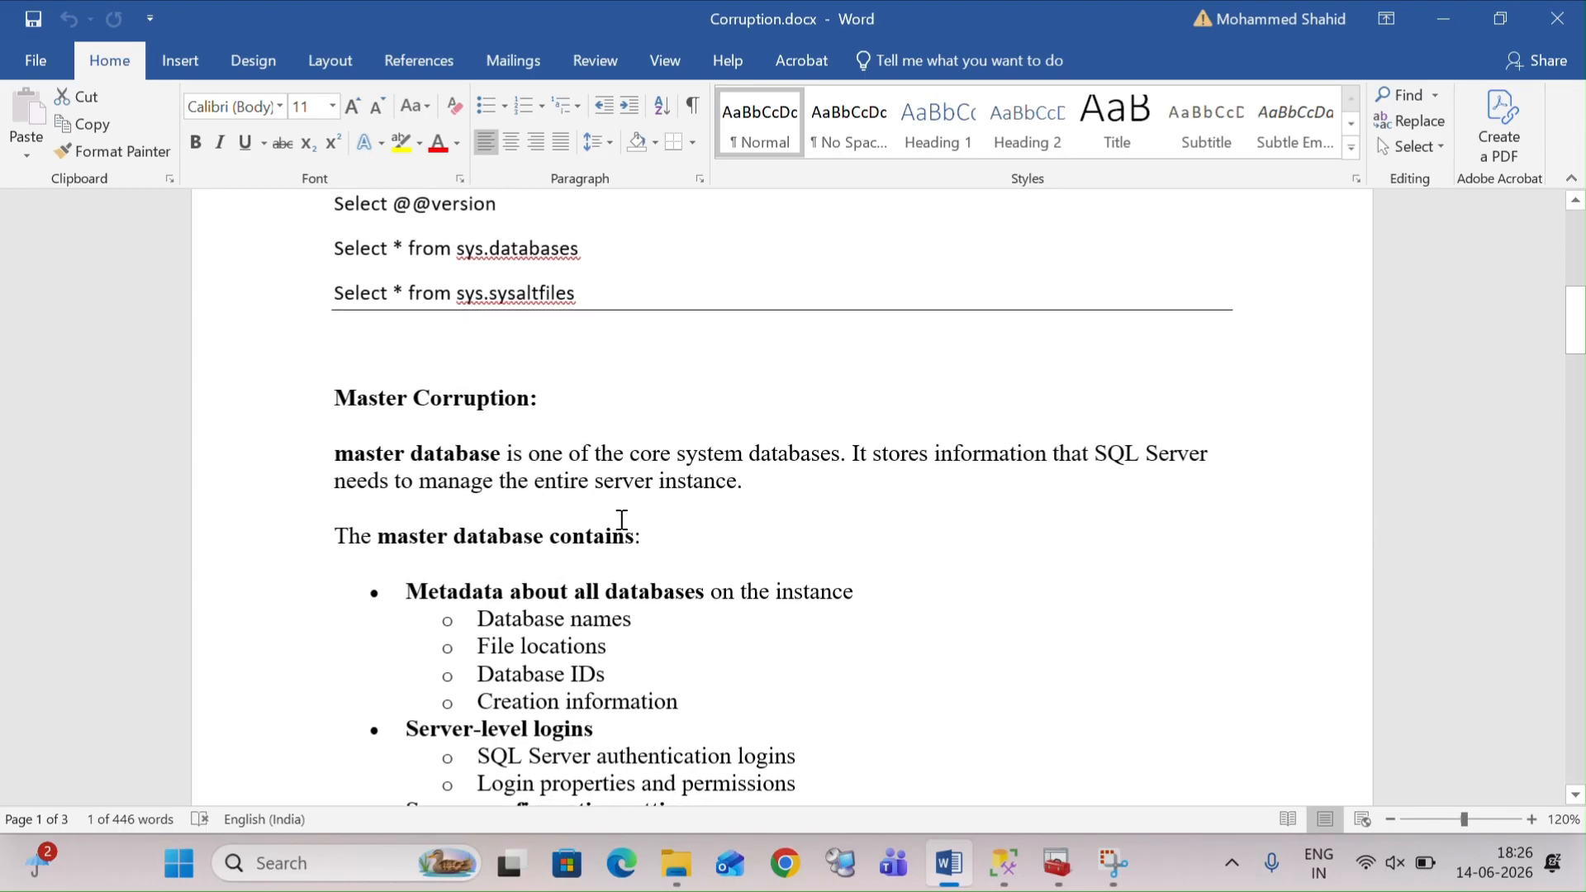
scroll(722, 493, "down", 3)
left_click_drag(598, 542, 551, 542)
scroll(828, 589, "down", 2)
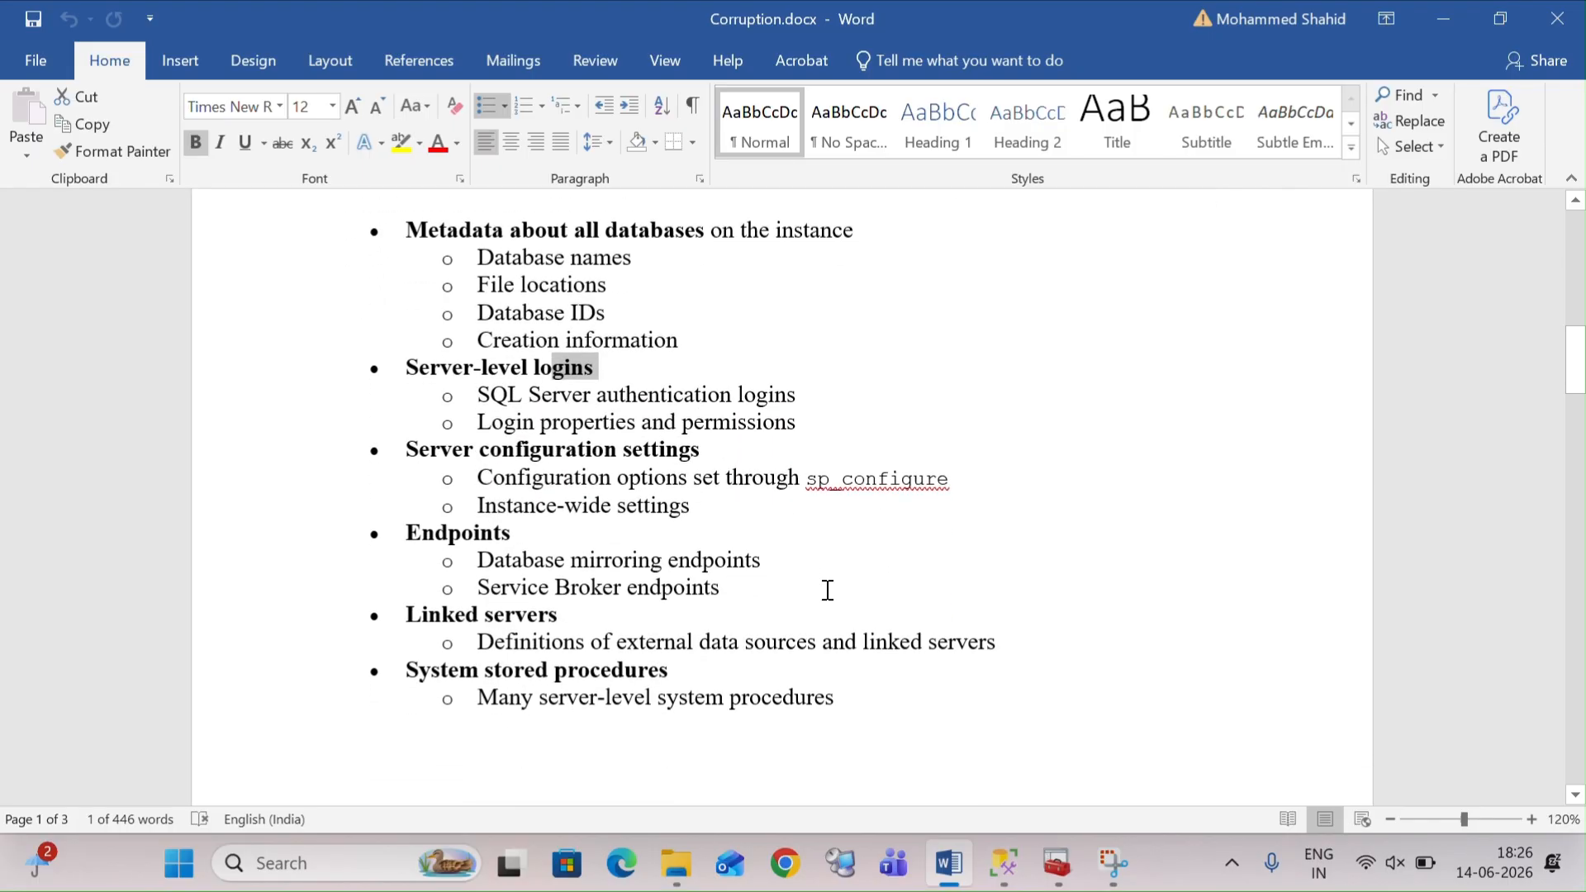
left_click_drag(618, 478, 826, 502)
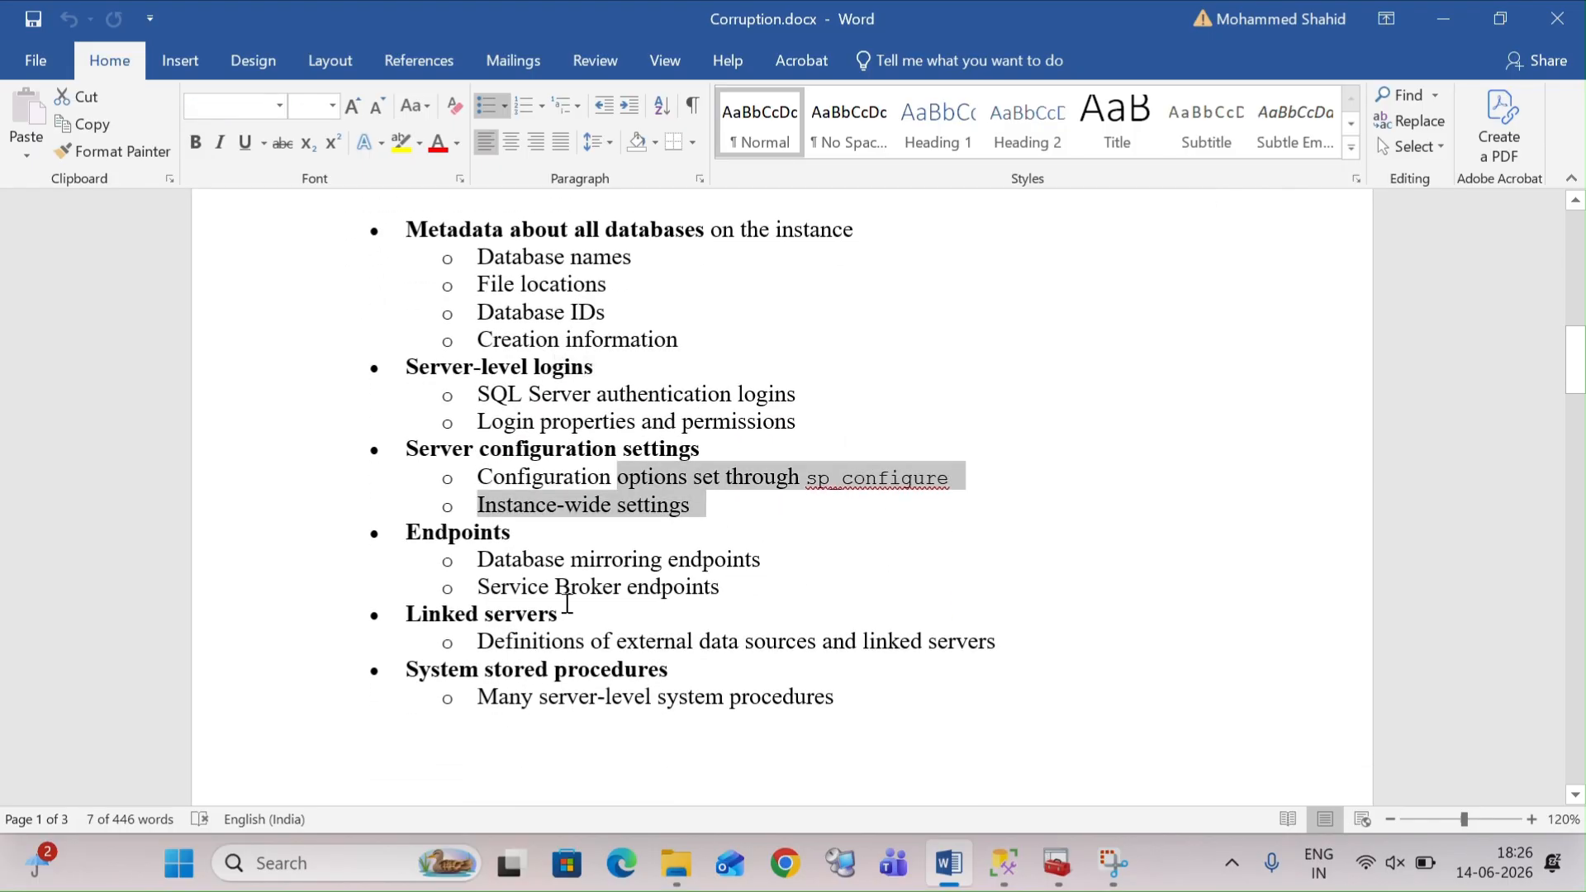
left_click_drag(574, 641, 710, 671)
Step: Examine the availability, replication and server-wide security items on page 2, and return to the Master Corruption heading
scroll(907, 658, "down", 8)
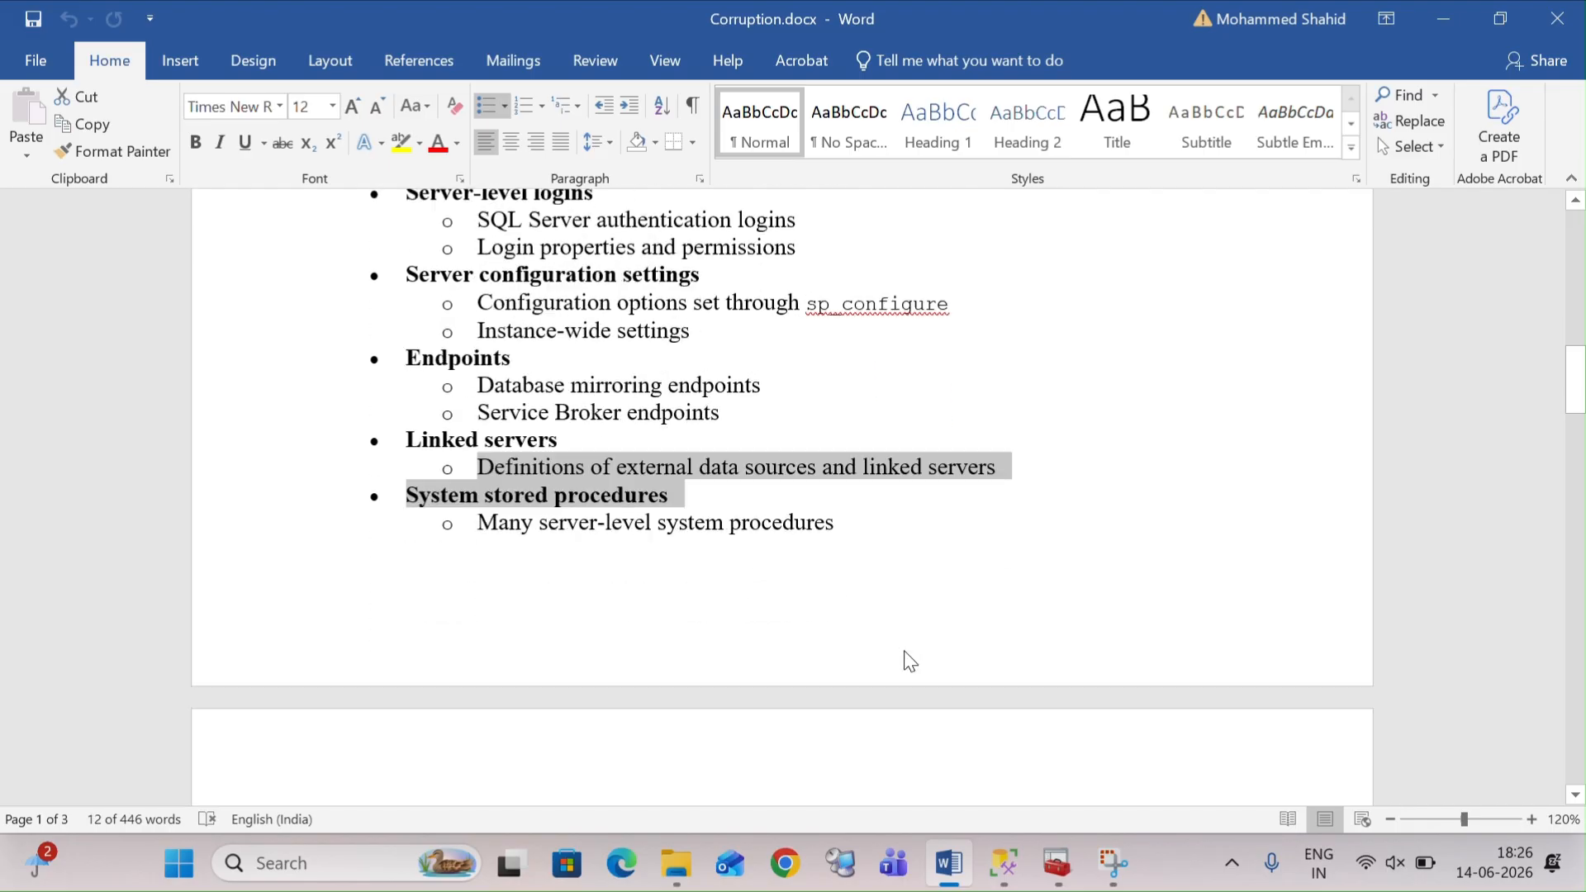
scroll(905, 653, "up", 1)
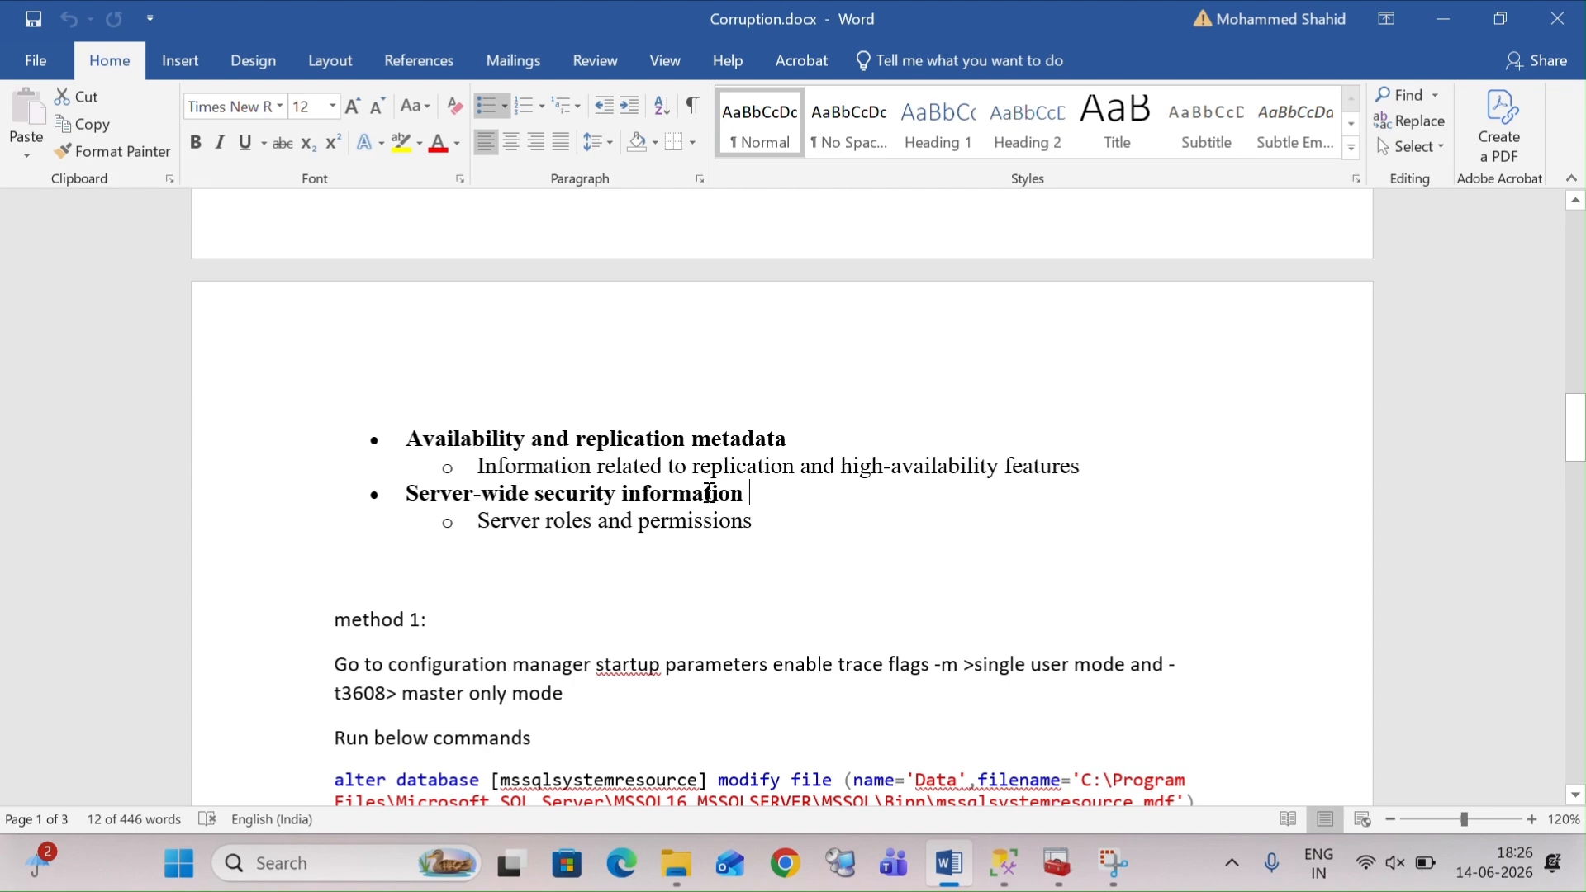
left_click_drag(748, 494, 423, 411)
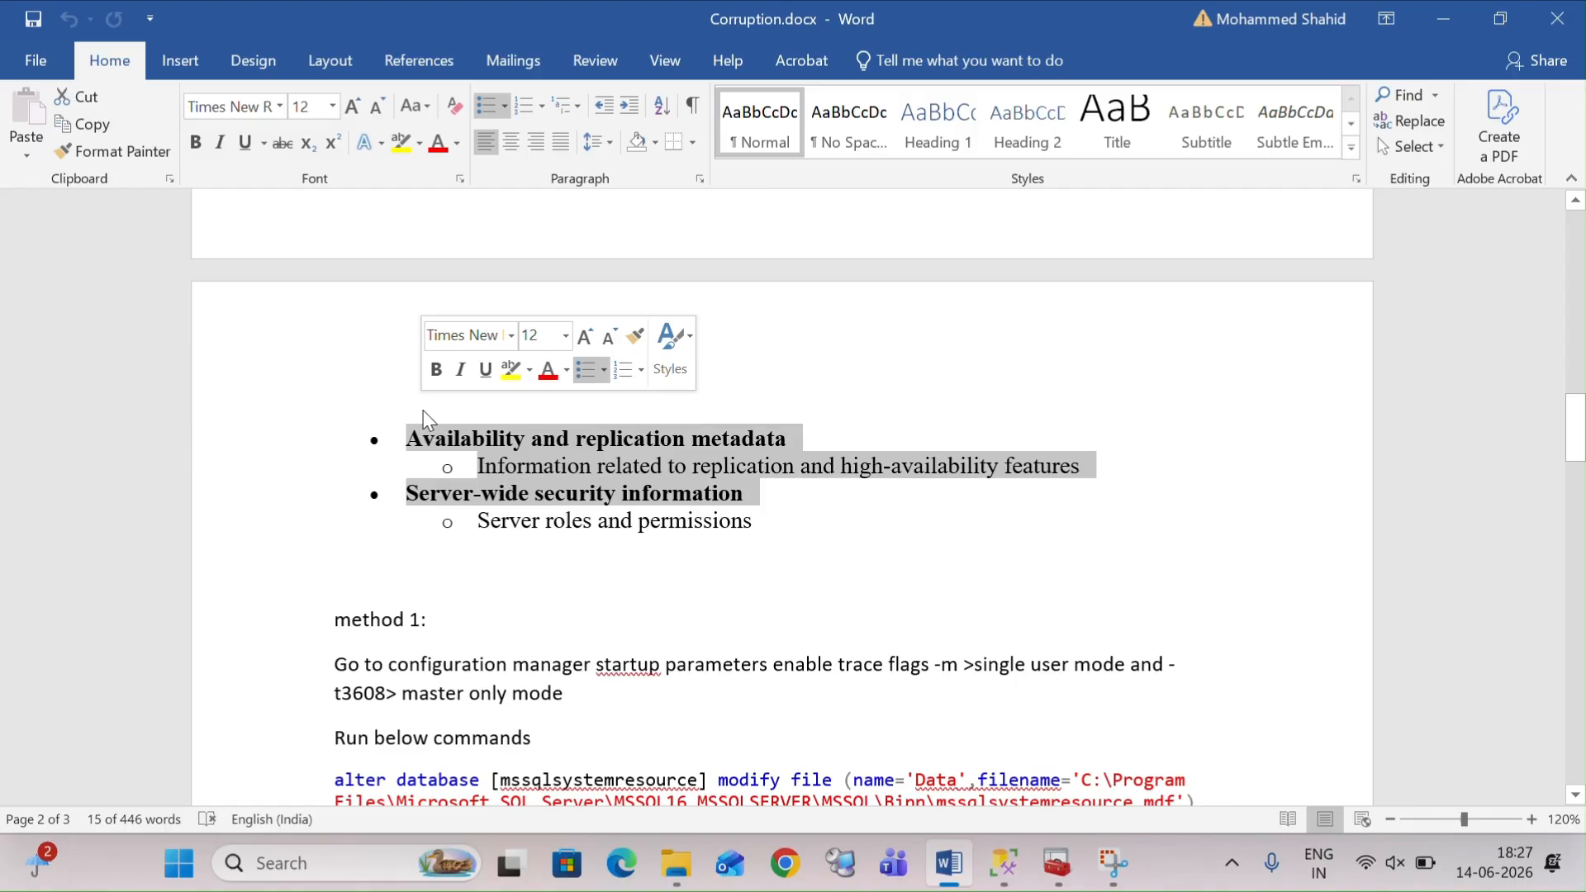
scroll(423, 410, "up", 5)
scroll(424, 410, "up", 3)
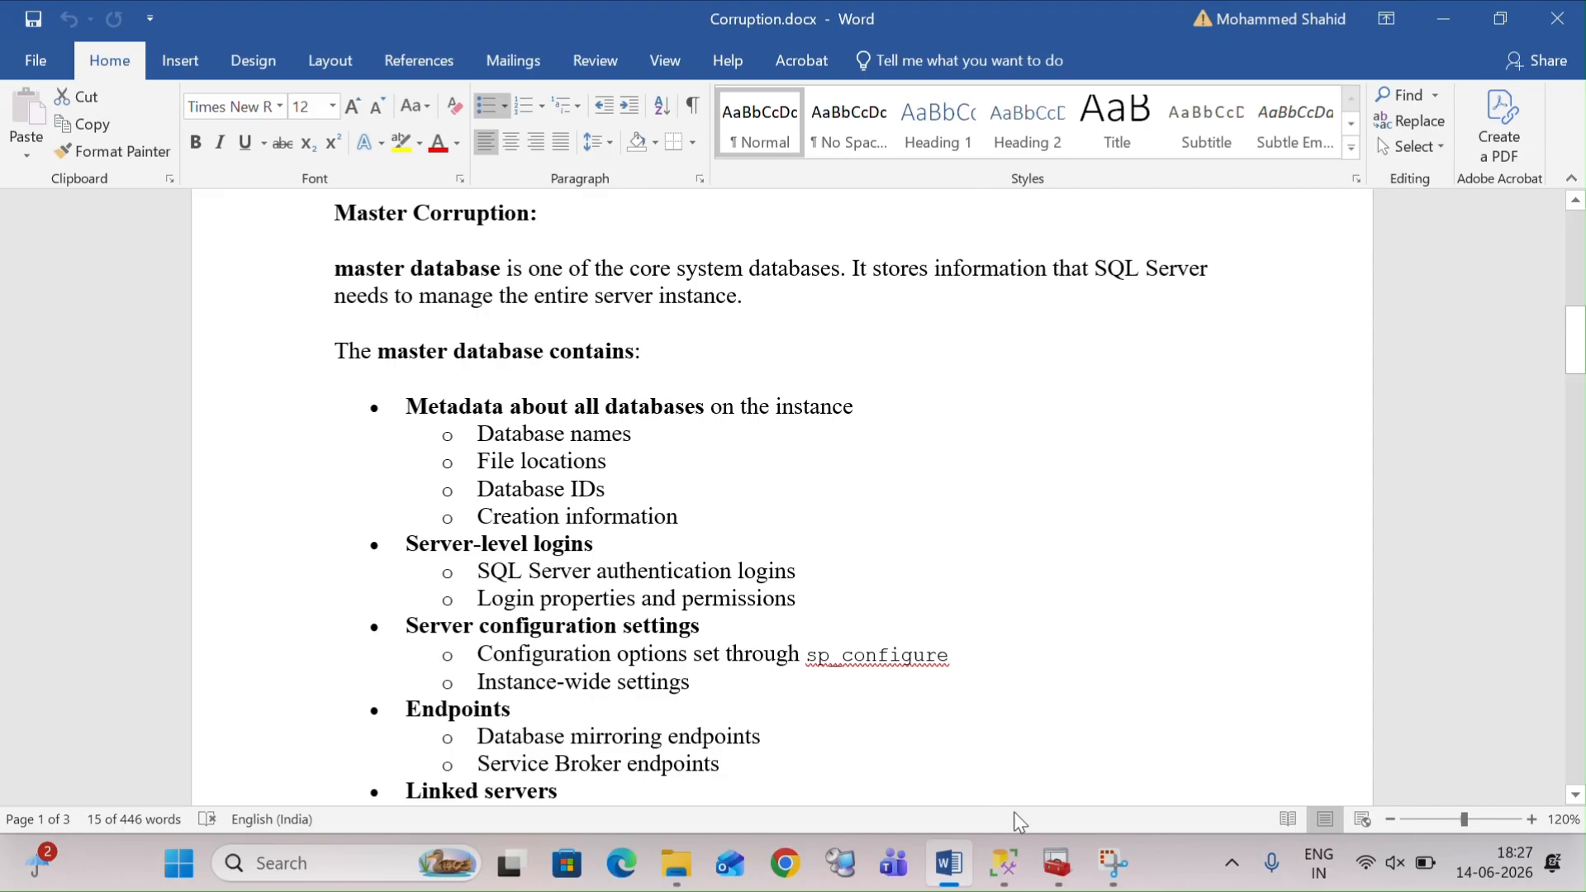
Step: Check the service list in SQL Server Configuration Manager, return to the Word notes and mark the text from "master only mode" to "Run below commands"
left_click(1049, 859)
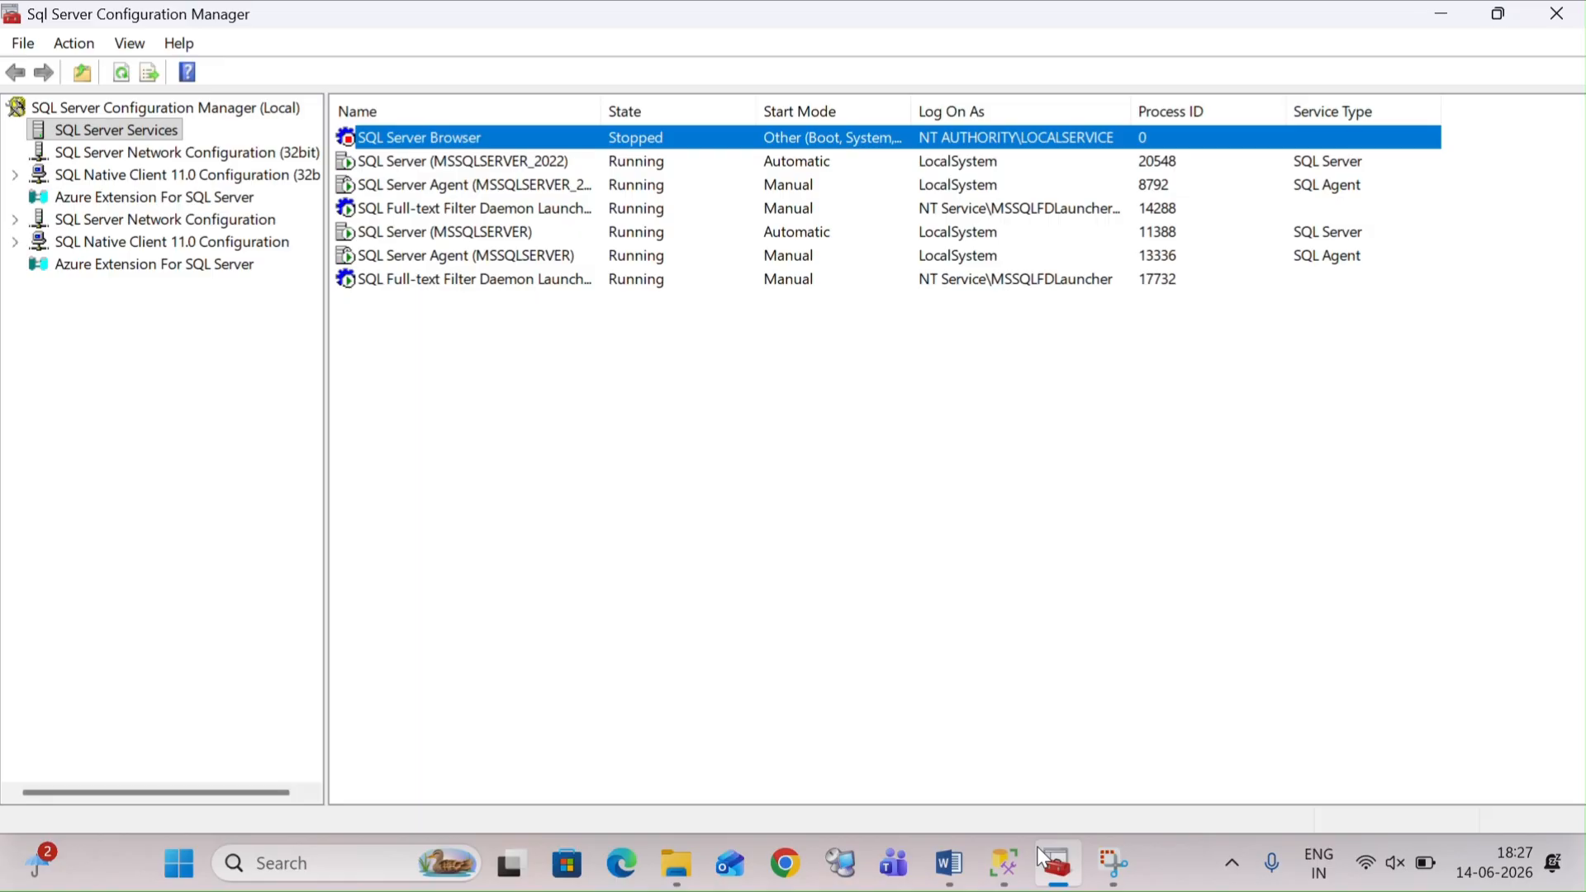
left_click(949, 863)
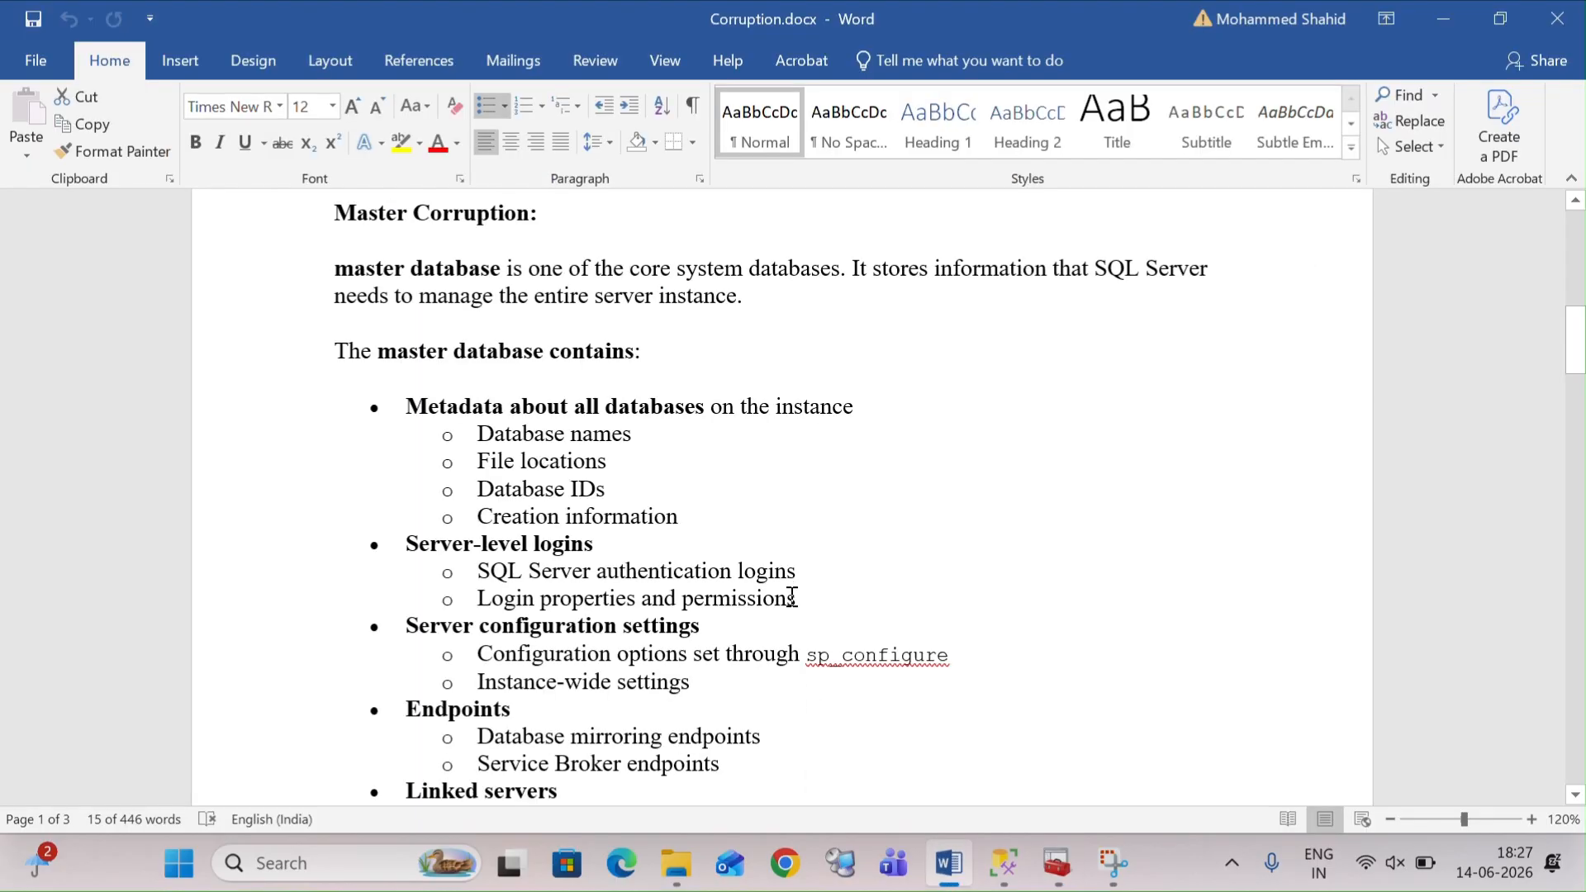
scroll(791, 601, "down", 15)
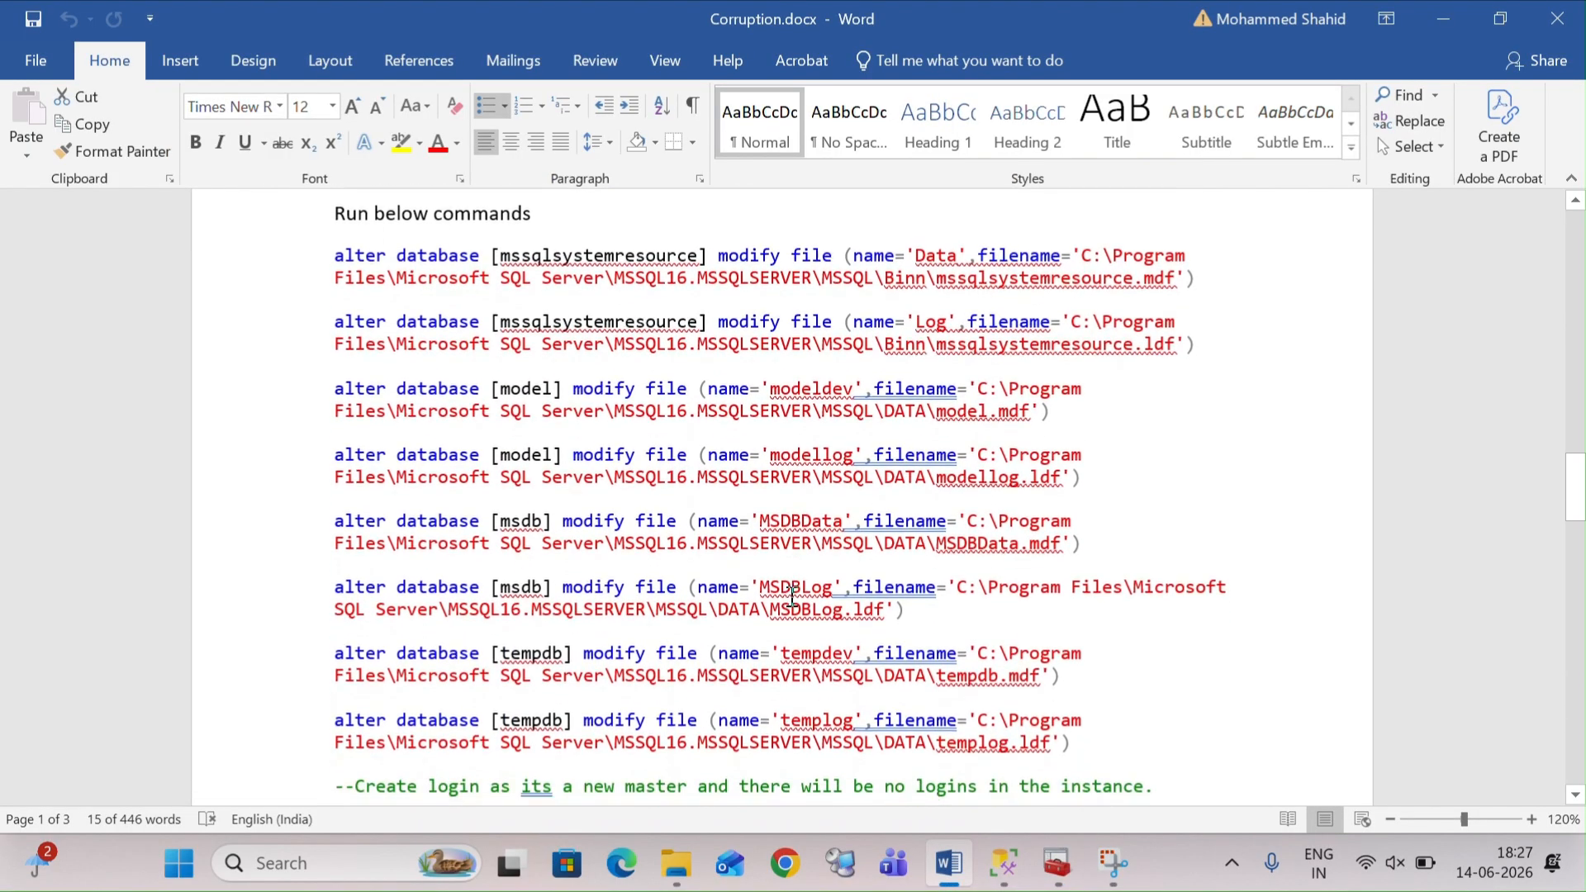
scroll(791, 595, "up", 5)
left_click(587, 483)
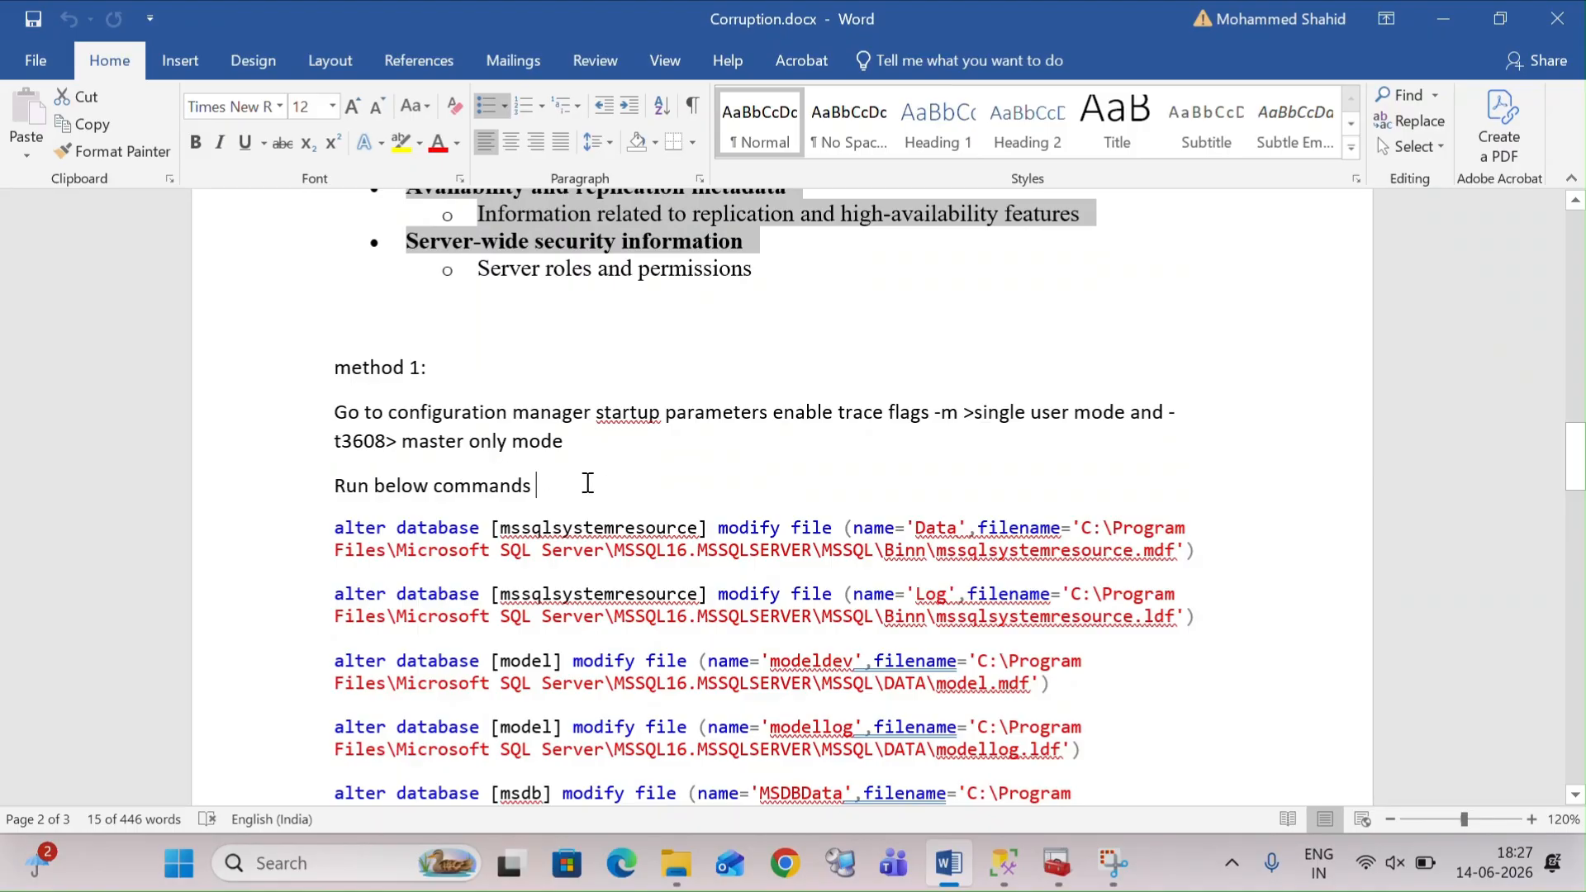
left_click_drag(588, 483, 386, 441)
scroll(687, 573, "down", 2)
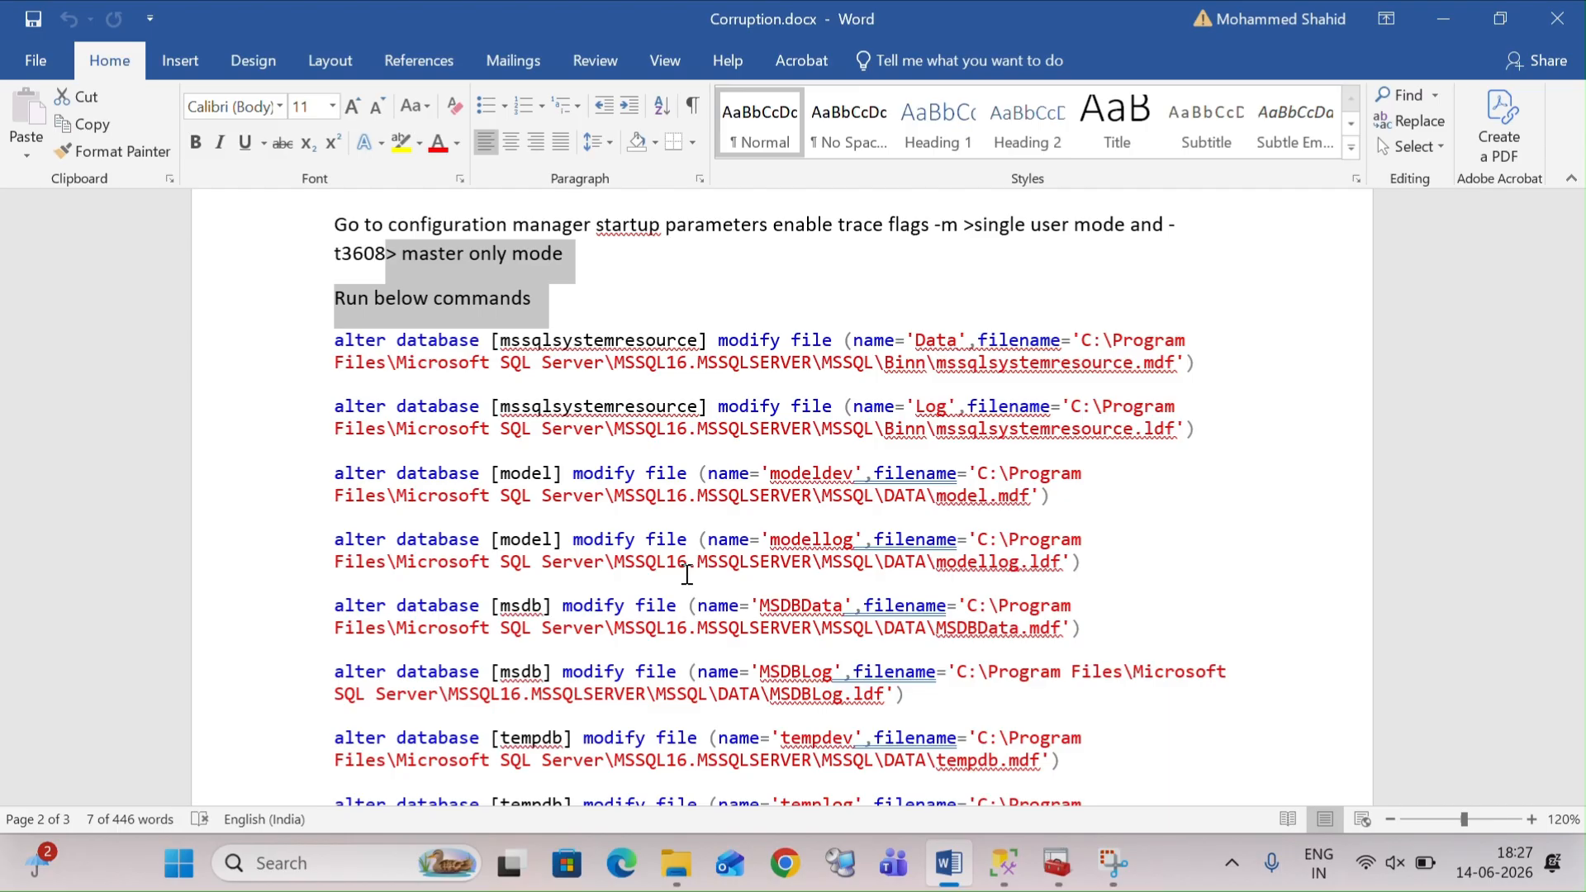
Step: Read the method 1 file-path, login and restore commands, skim the rest of the recovery notes and return to the method 1 section
scroll(686, 574, "down", 7)
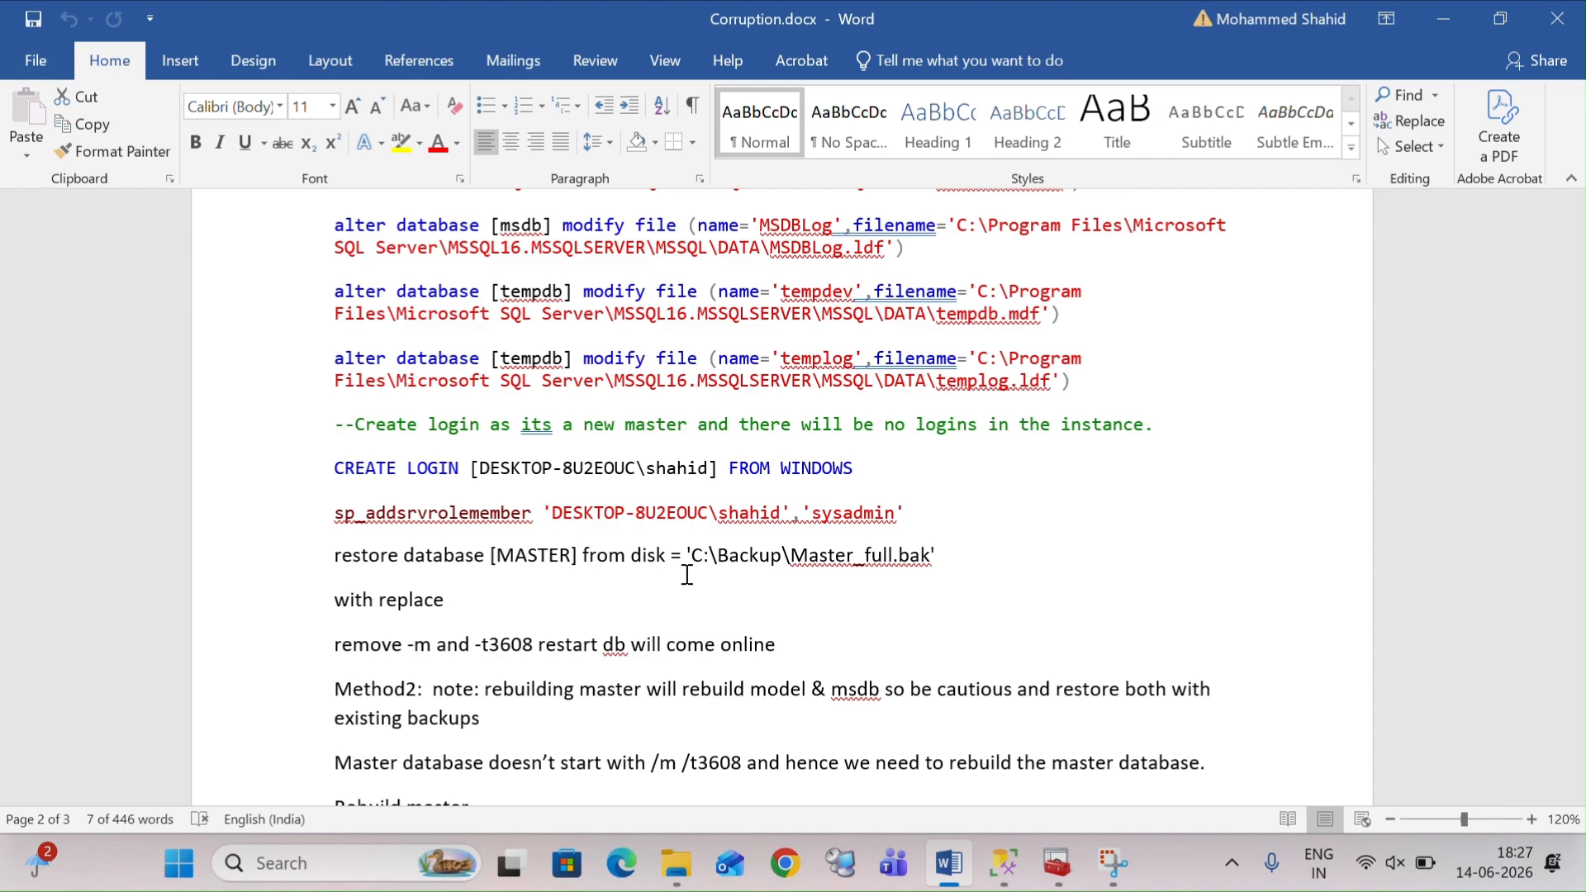
scroll(687, 574, "down", 6)
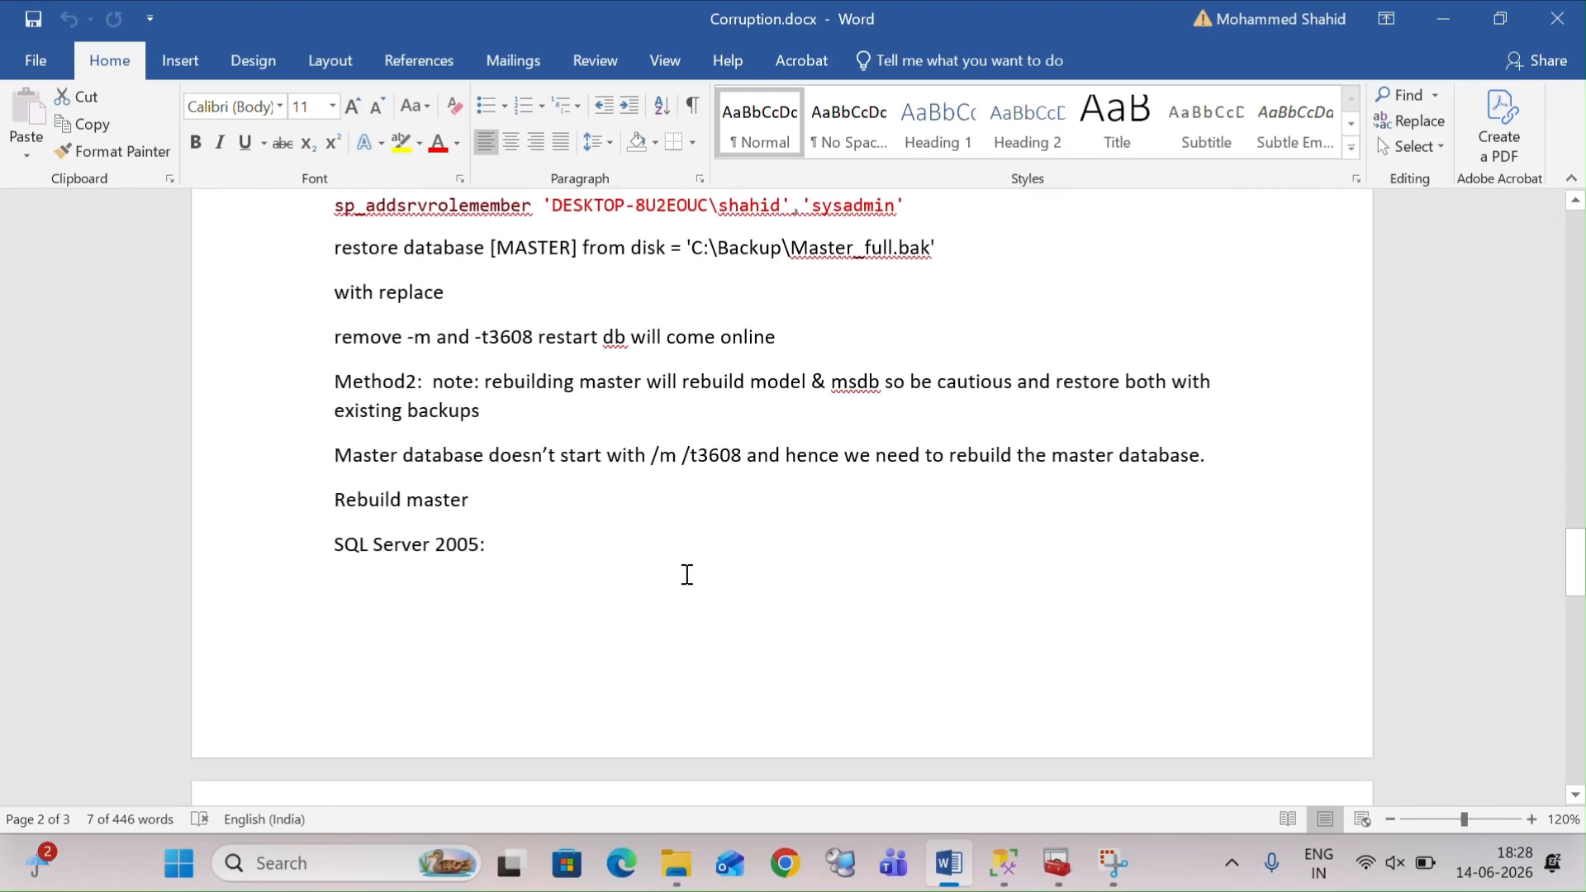
scroll(686, 574, "down", 15)
scroll(687, 575, "up", 20)
scroll(686, 574, "up", 15)
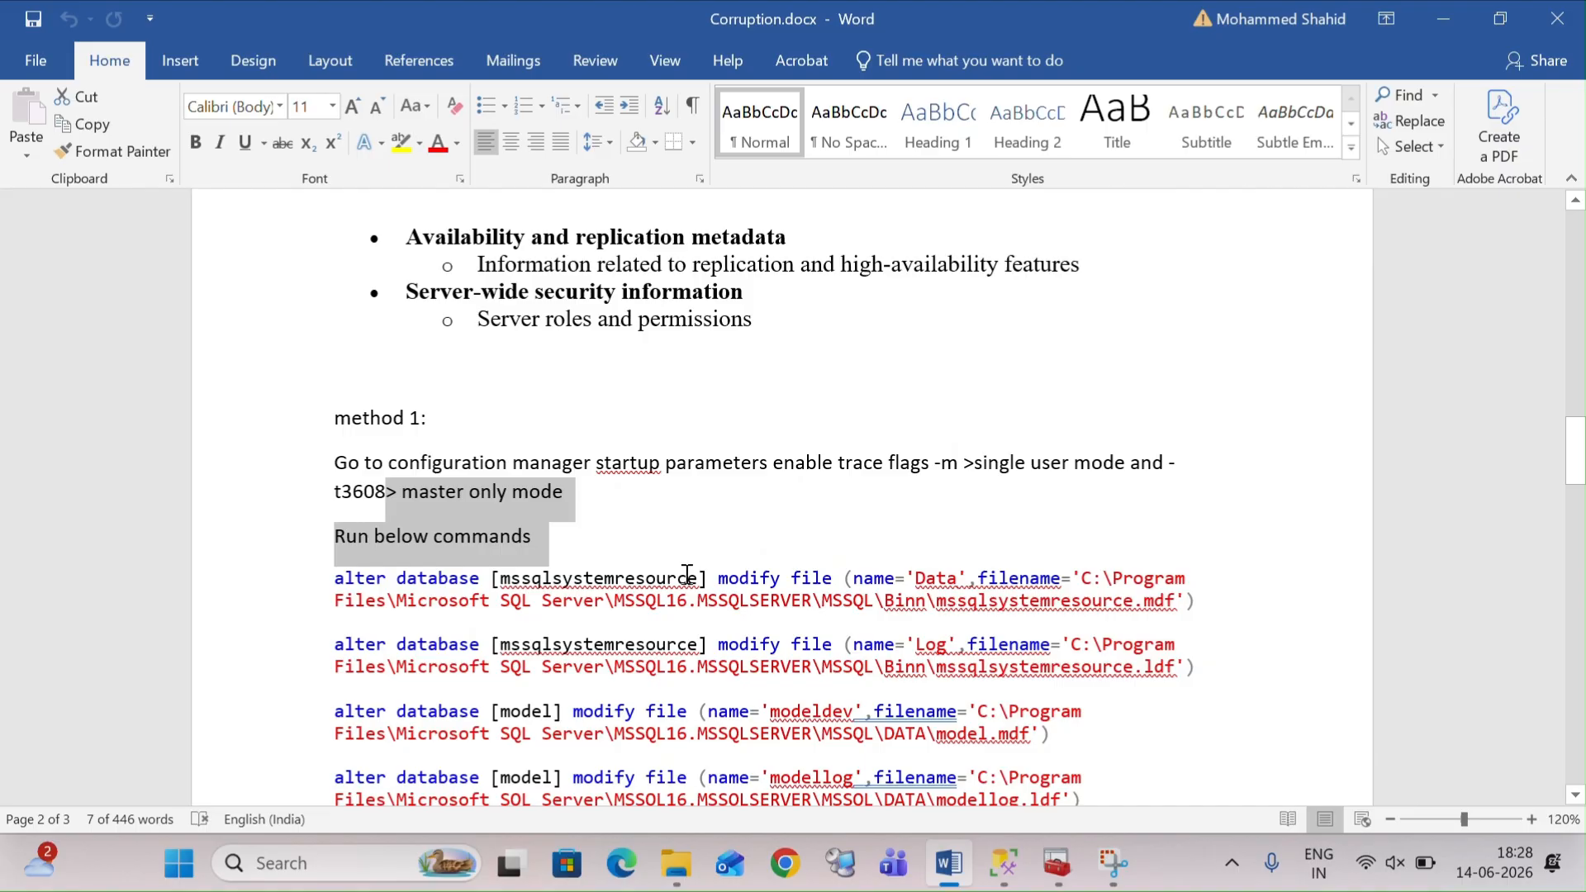
scroll(686, 574, "down", 3)
scroll(687, 574, "down", 2)
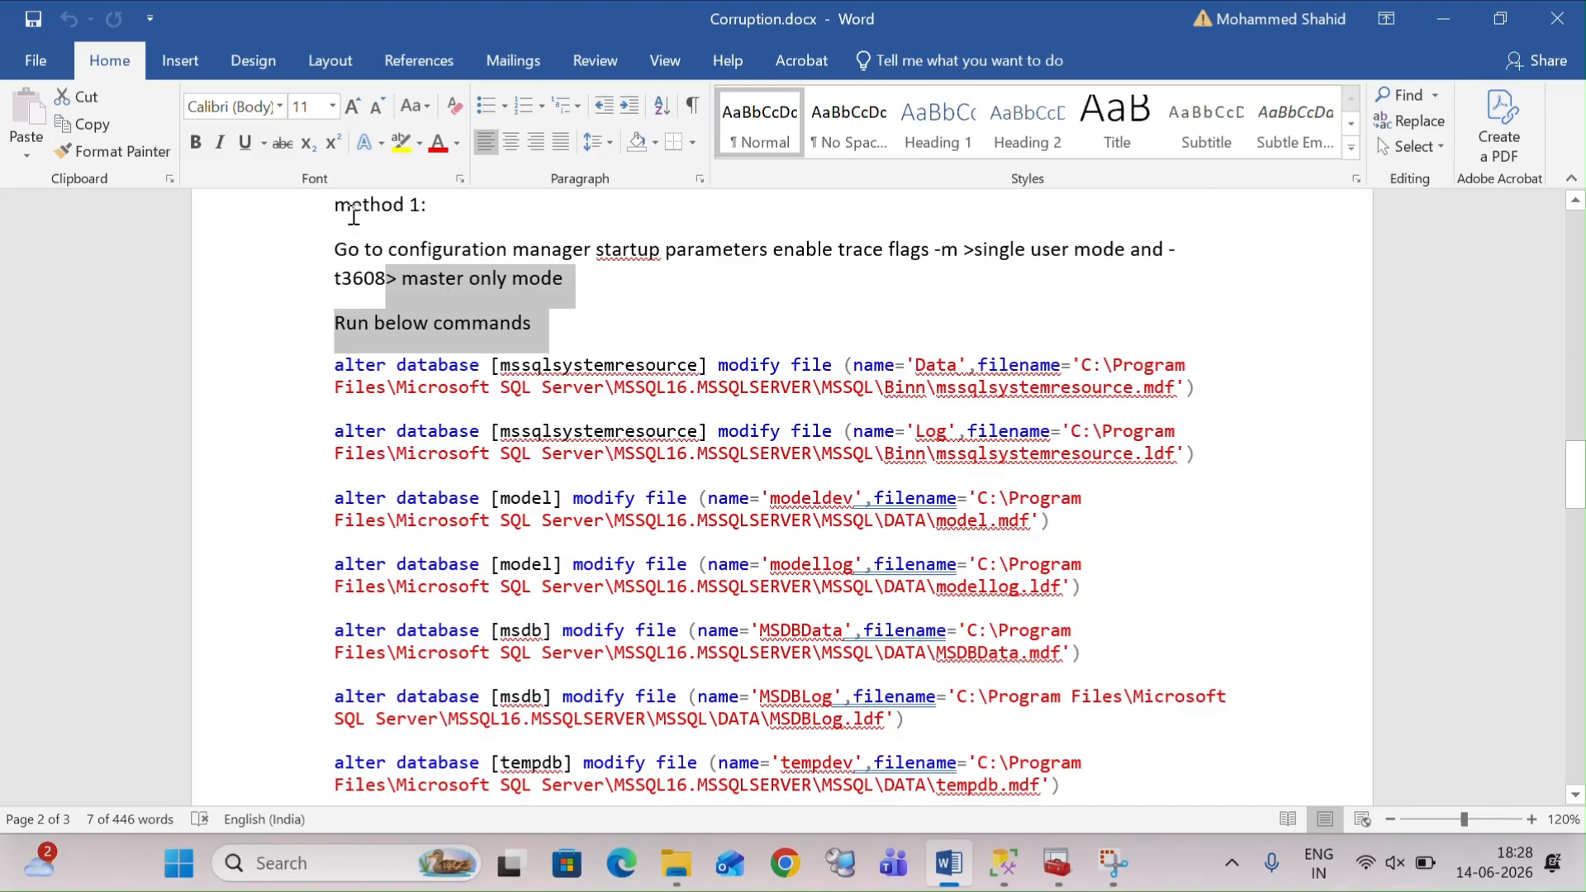
Step: Mark the start of each of the three recovery methods in the notes: method 1, Method2 and method 3
triple_click(412, 213)
scroll(592, 423, "down", 15)
scroll(591, 422, "down", 5)
scroll(591, 421, "up", 7)
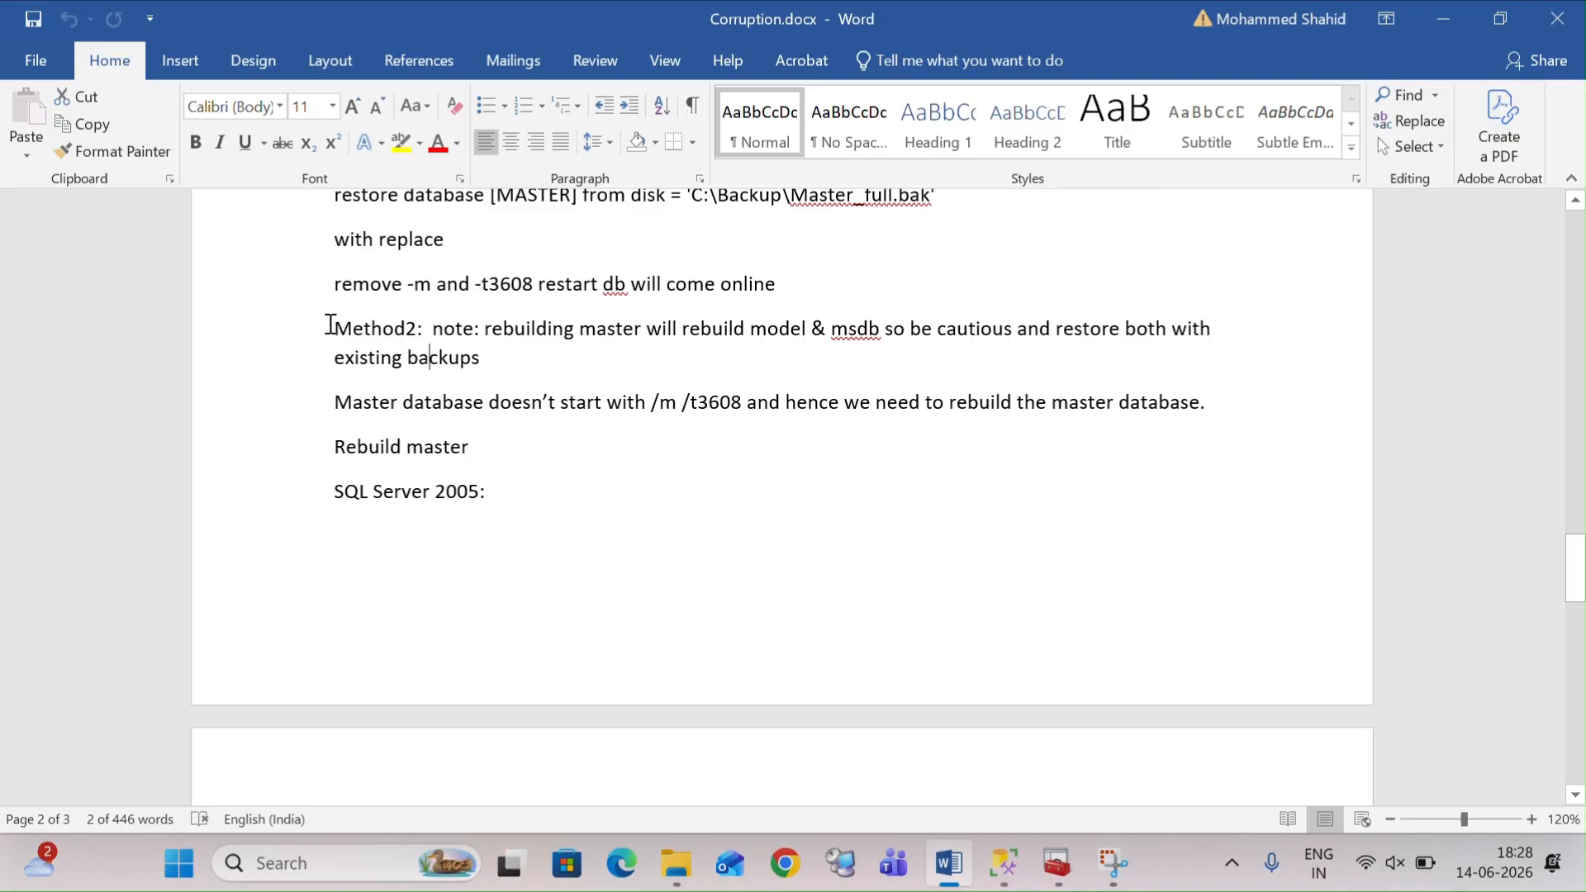
double_click(280, 332)
scroll(934, 631, "down", 15)
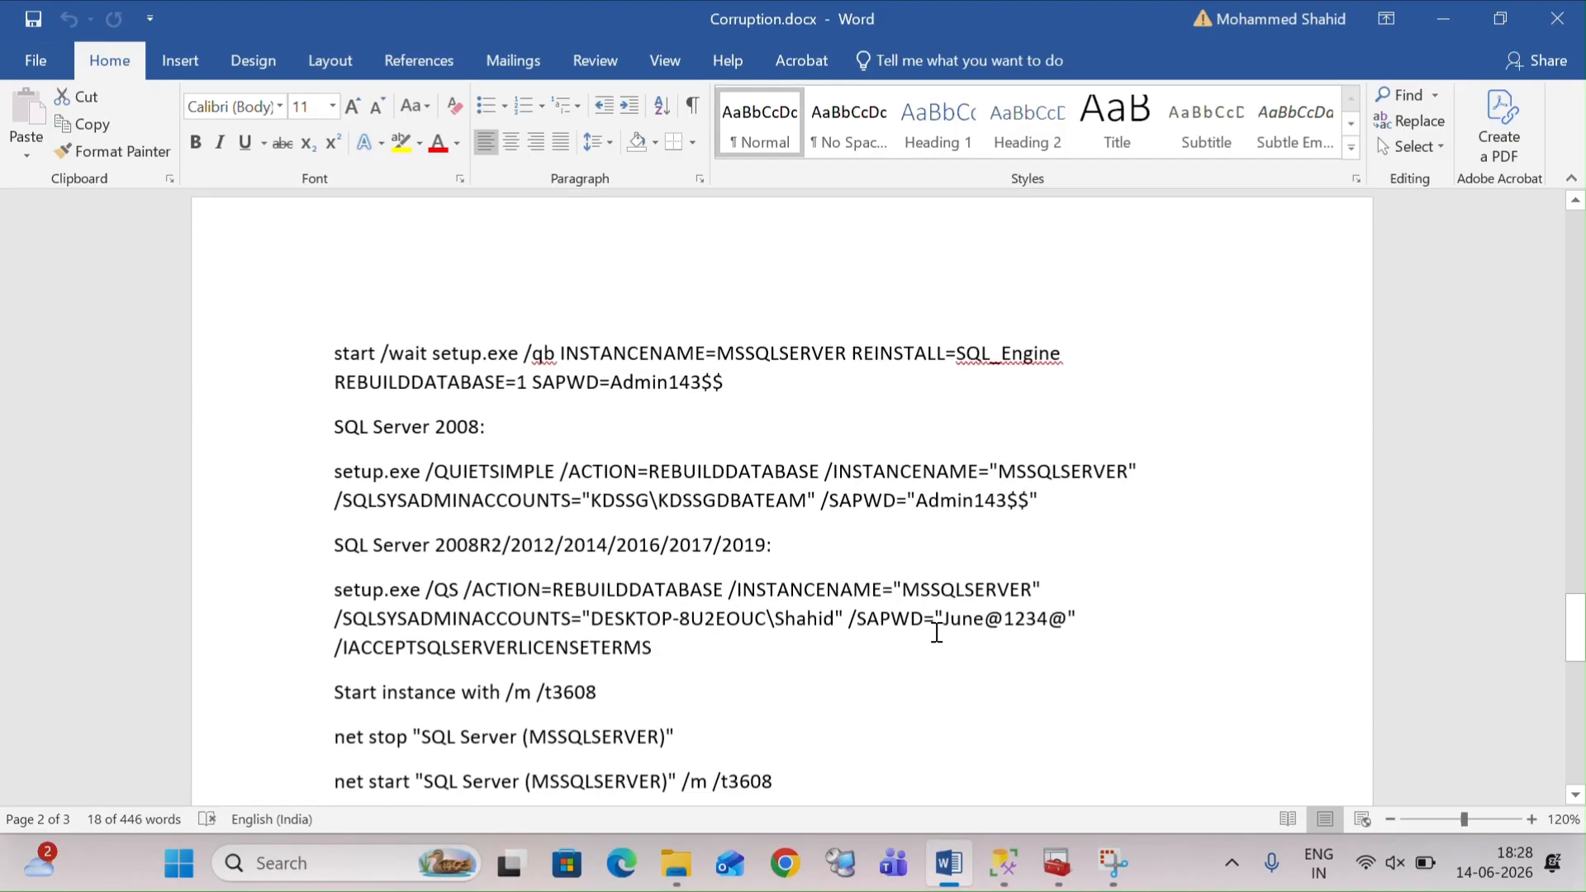
scroll(935, 630, "down", 3)
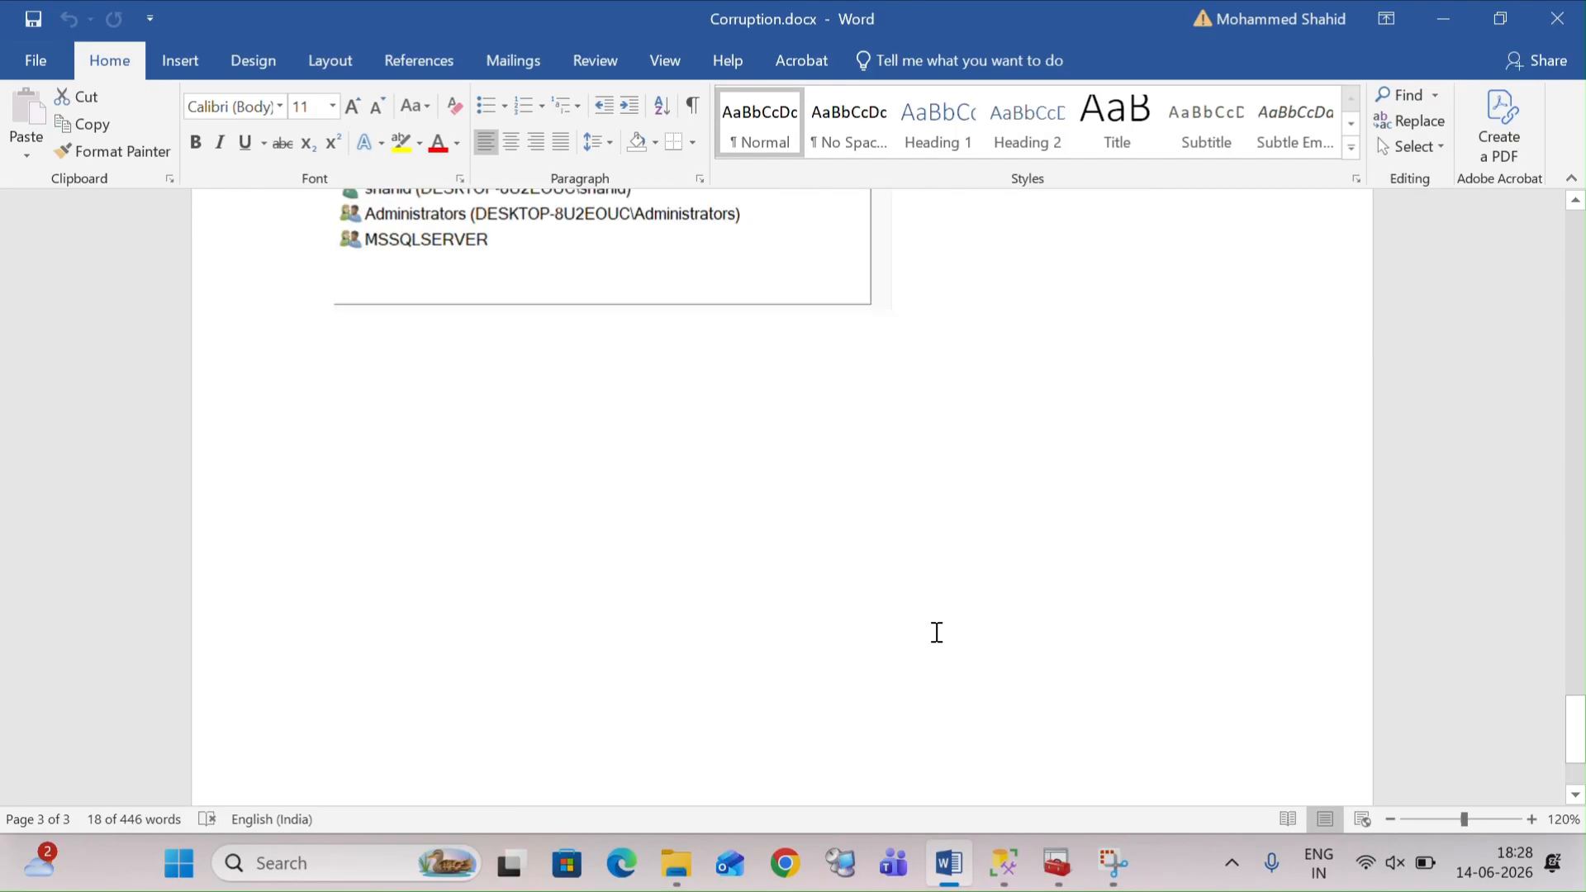
scroll(935, 631, "up", 8)
left_click(291, 717)
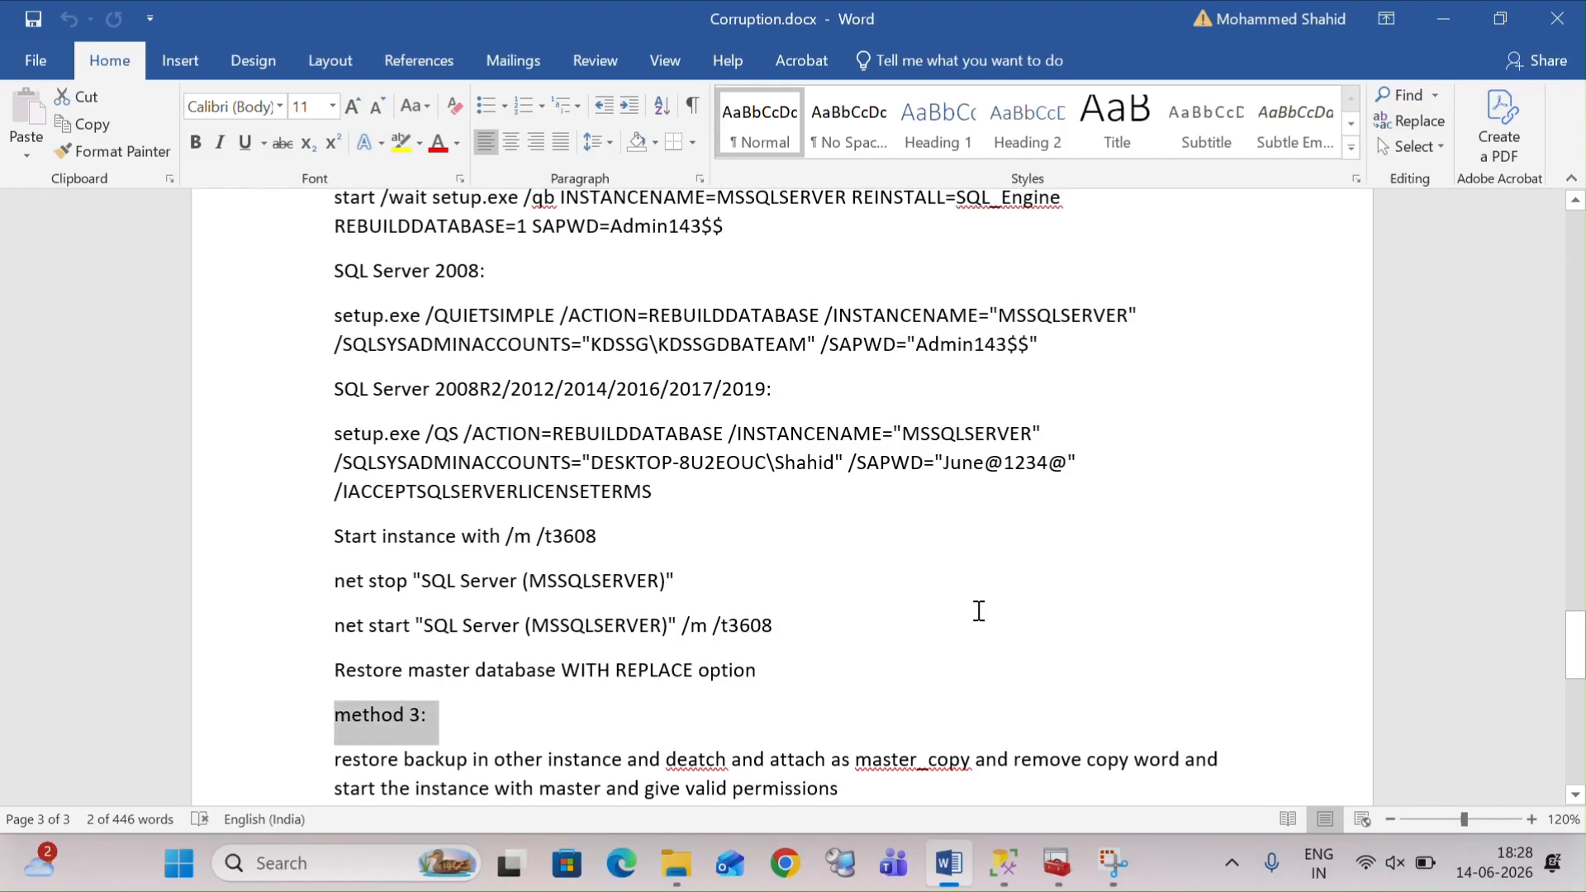
Step: Compare the method 1 commands with the Method2 rebuild commands, marking the SQL Server 2008 setup command, and return to the CREATE LOGIN section
scroll(979, 611, "up", 15)
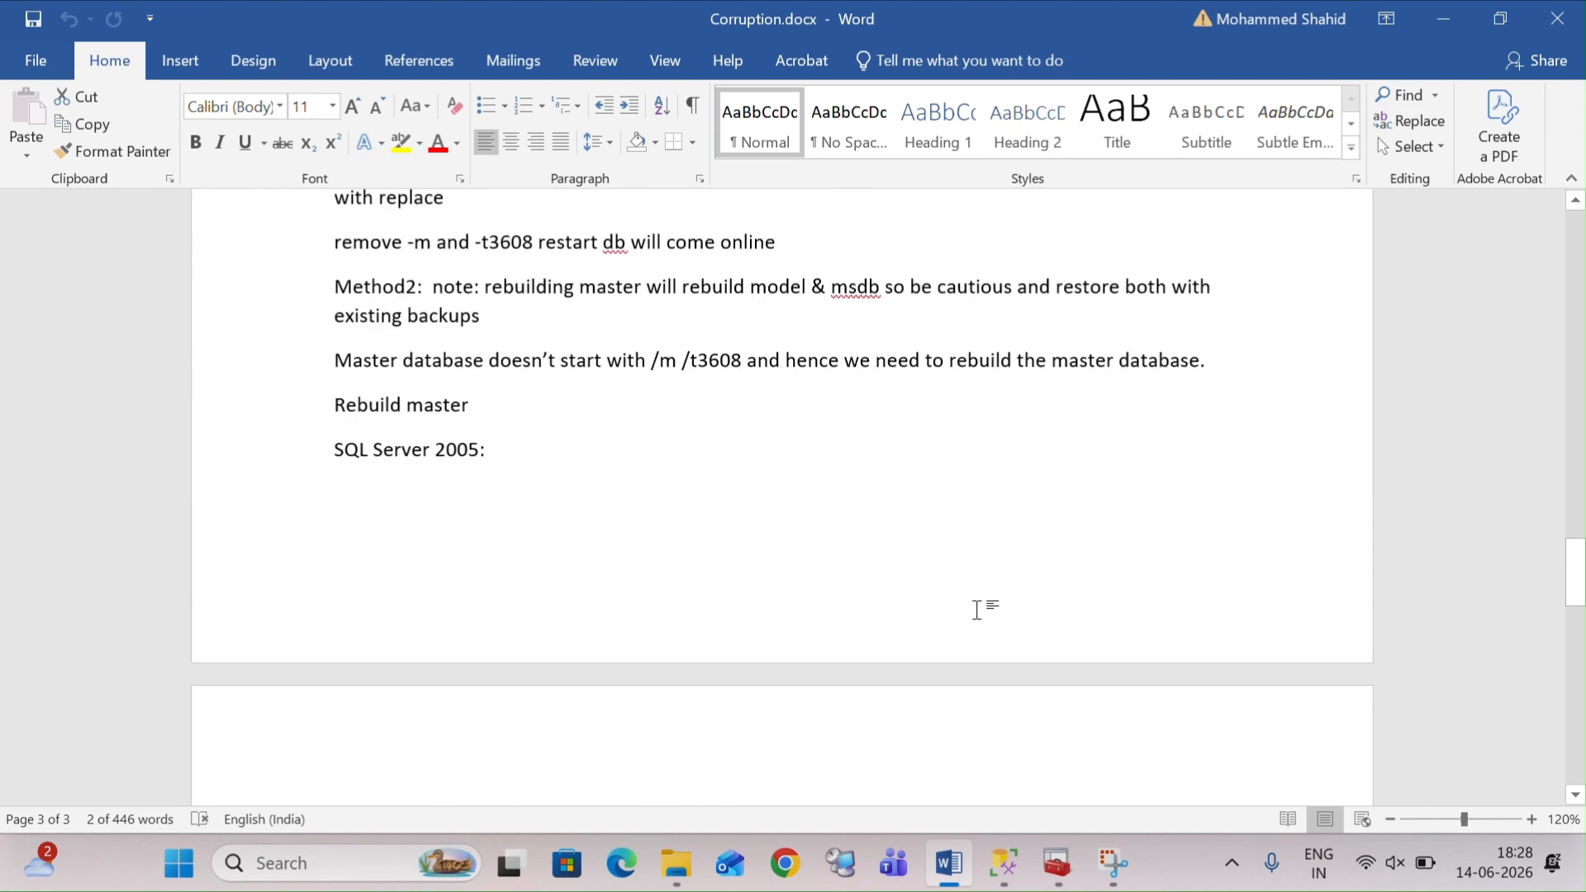
scroll(979, 612, "up", 5)
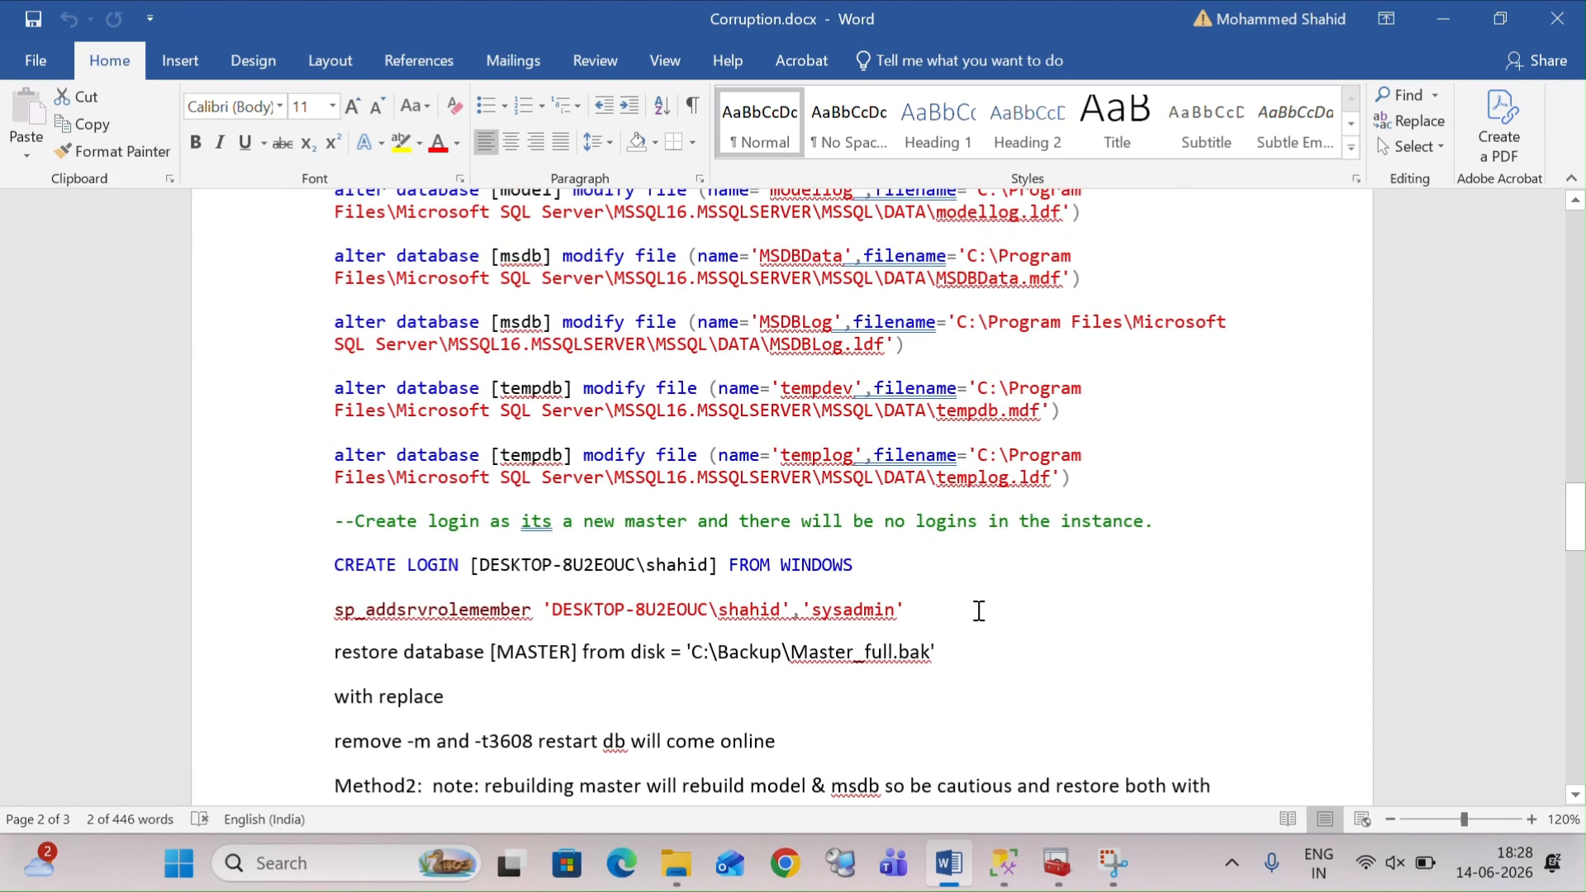
scroll(978, 612, "up", 3)
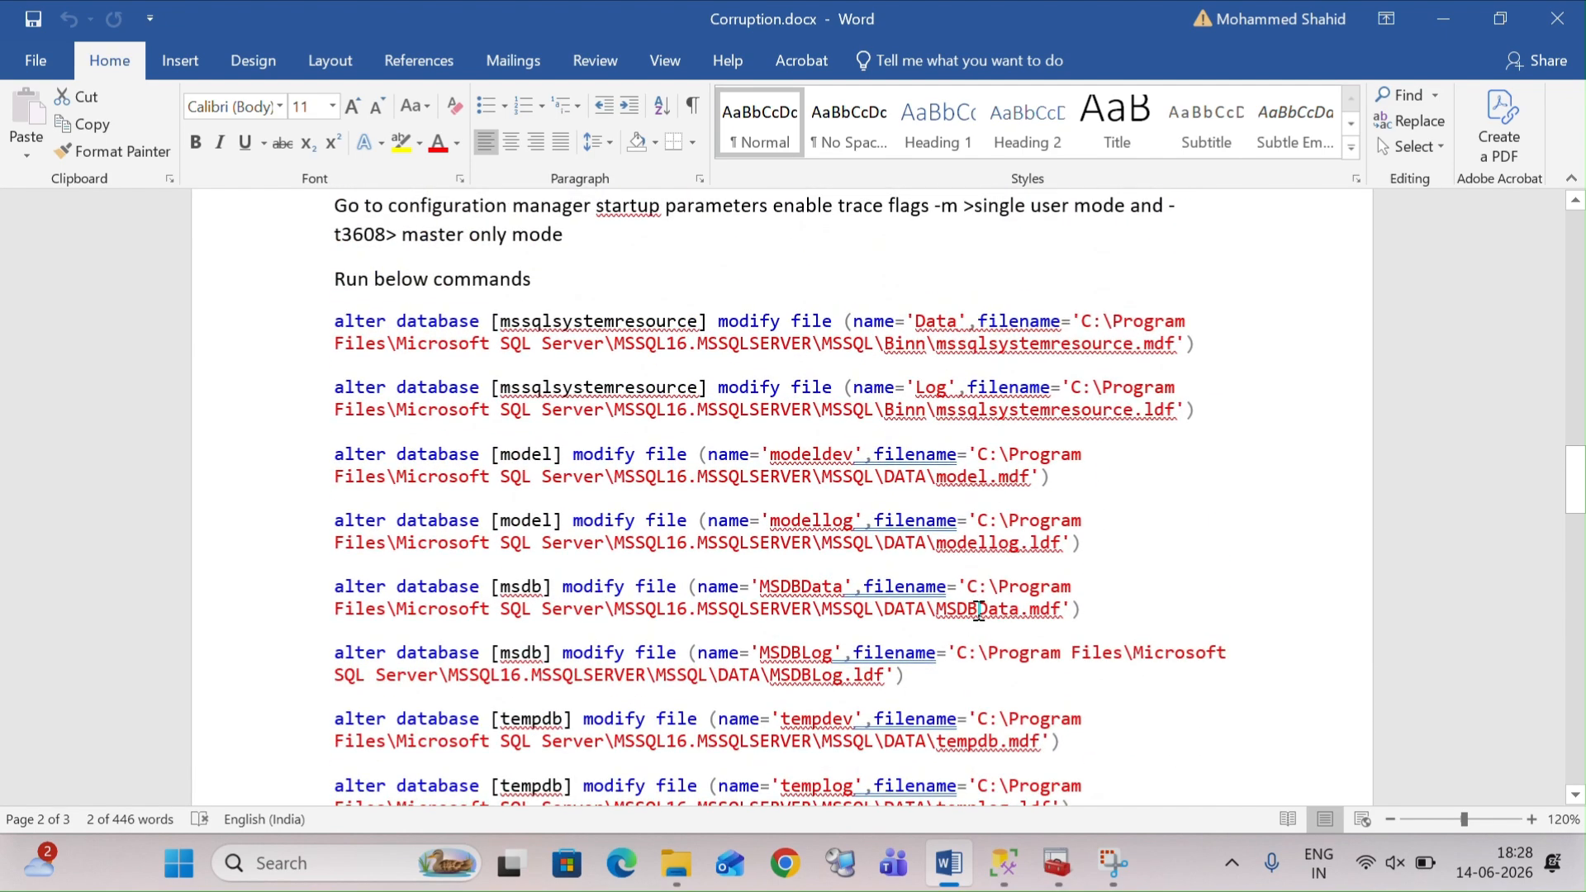
scroll(979, 611, "down", 18)
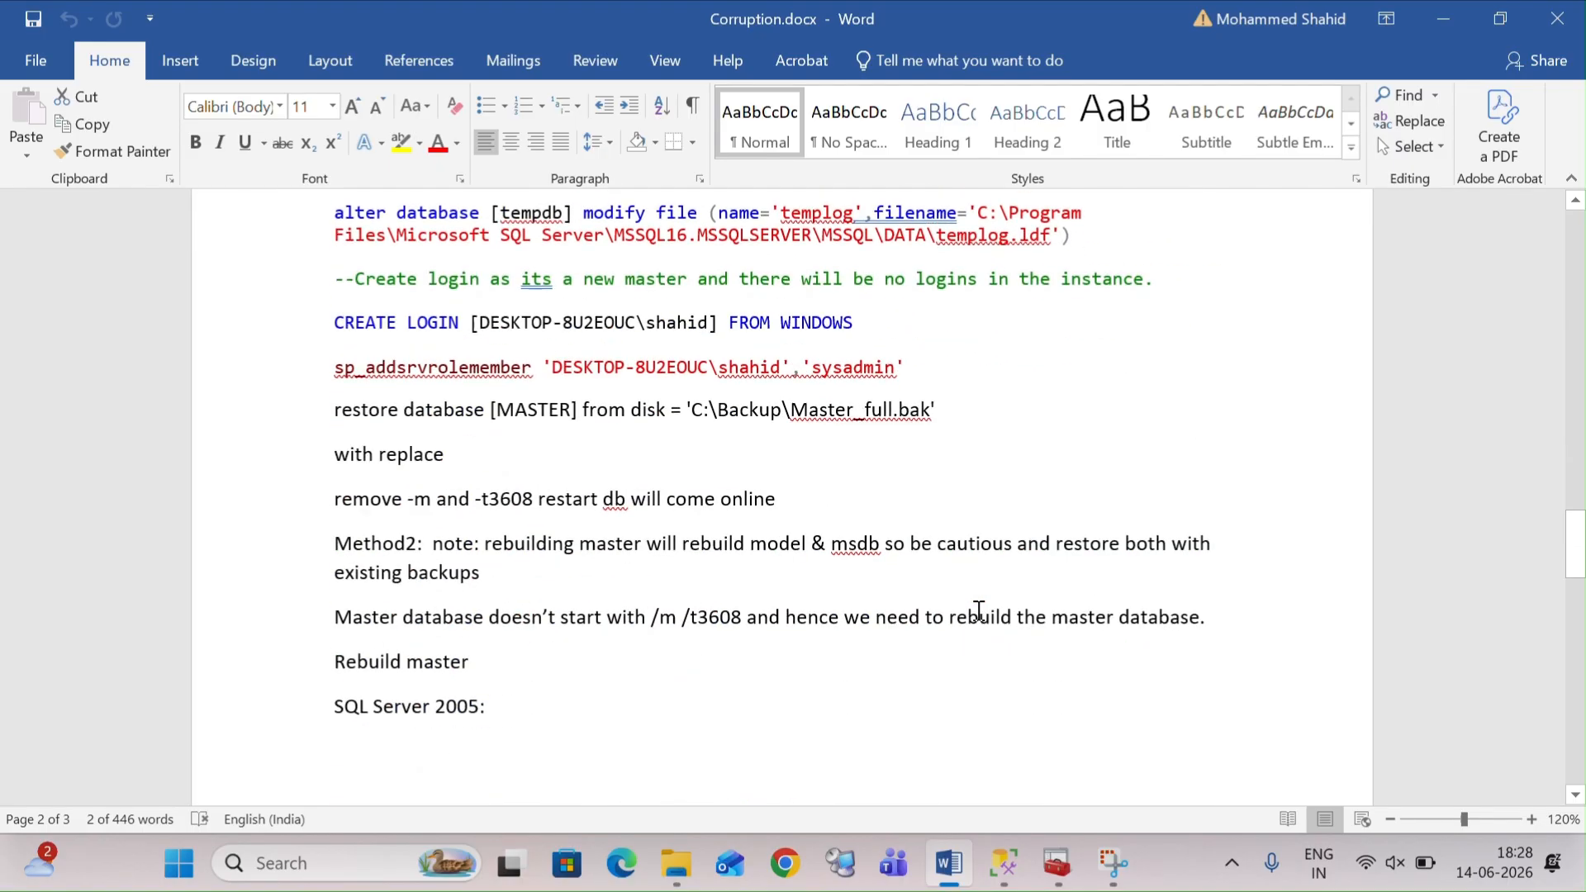
scroll(979, 611, "down", 2)
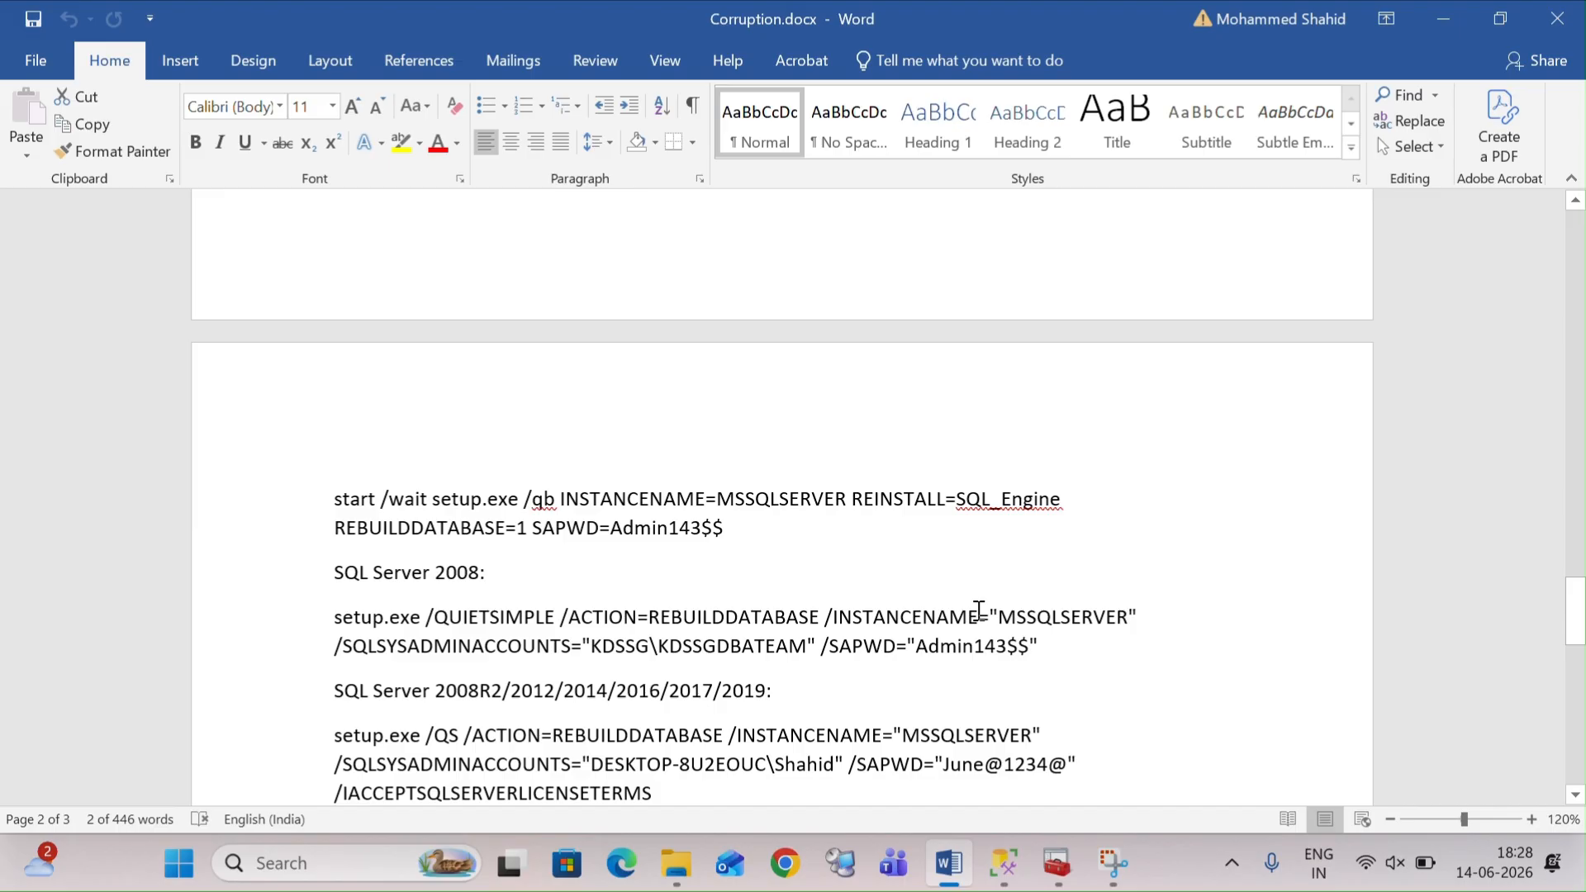
left_click_drag(1058, 654, 332, 565)
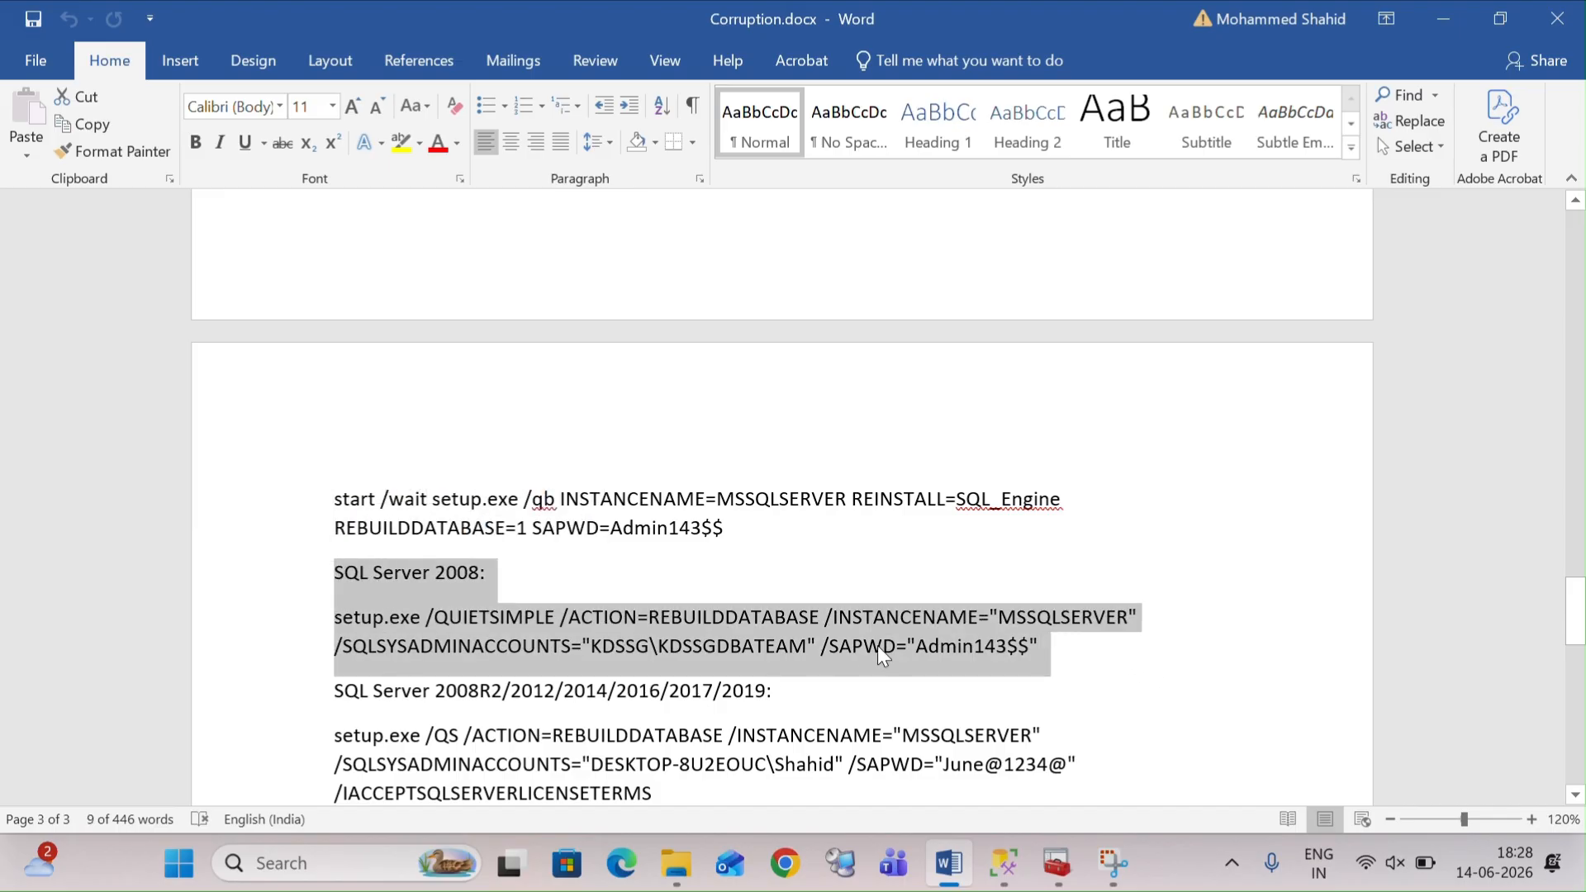
scroll(878, 646, "up", 5)
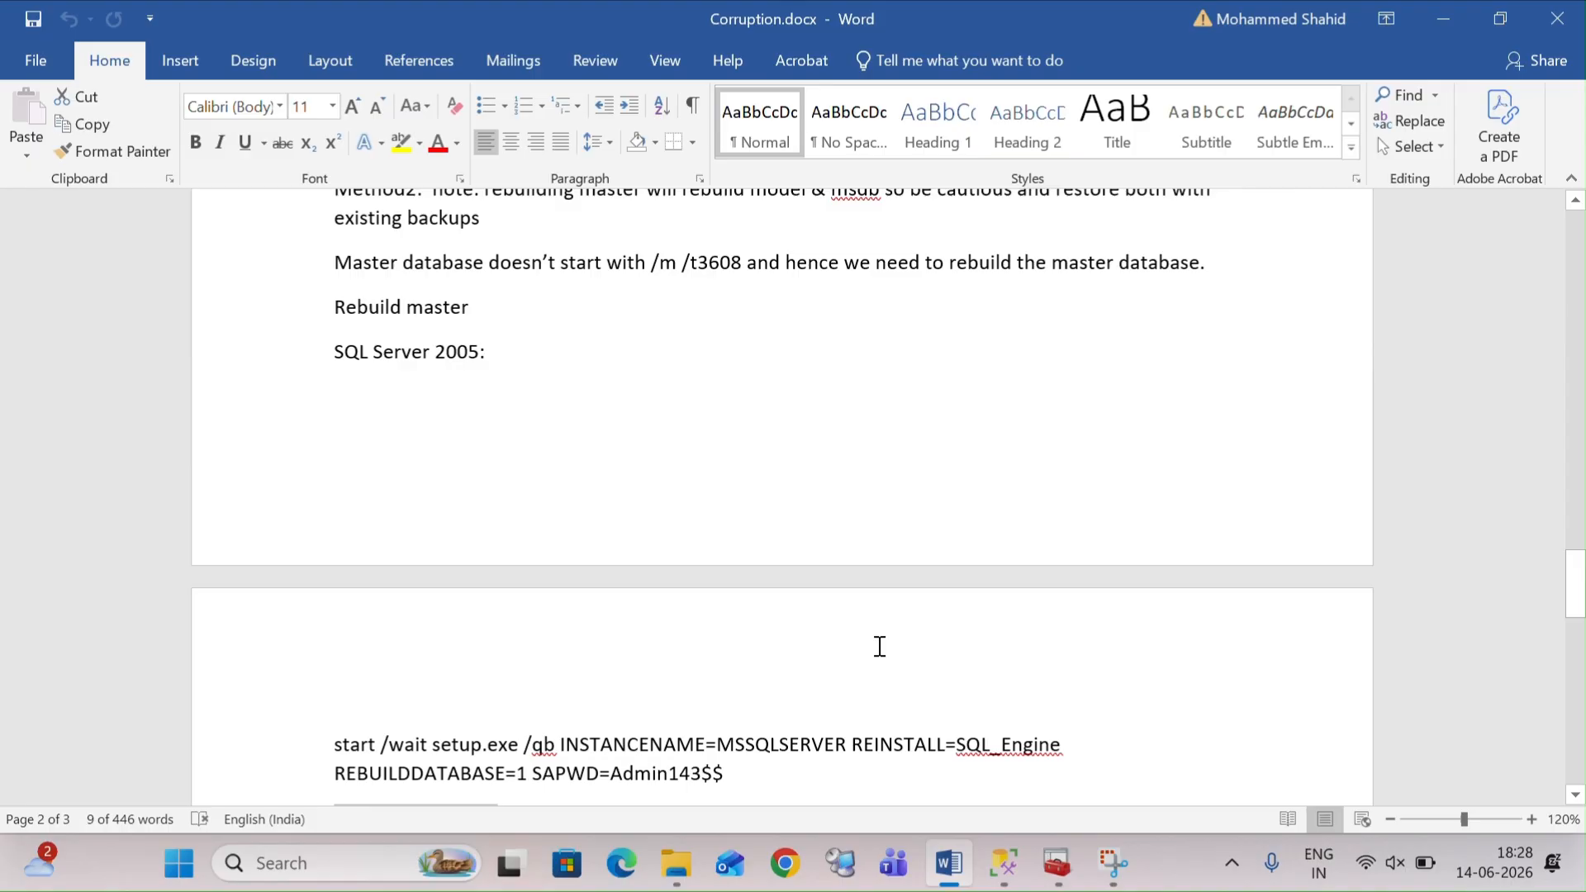
left_click_drag(1573, 578, 1572, 523)
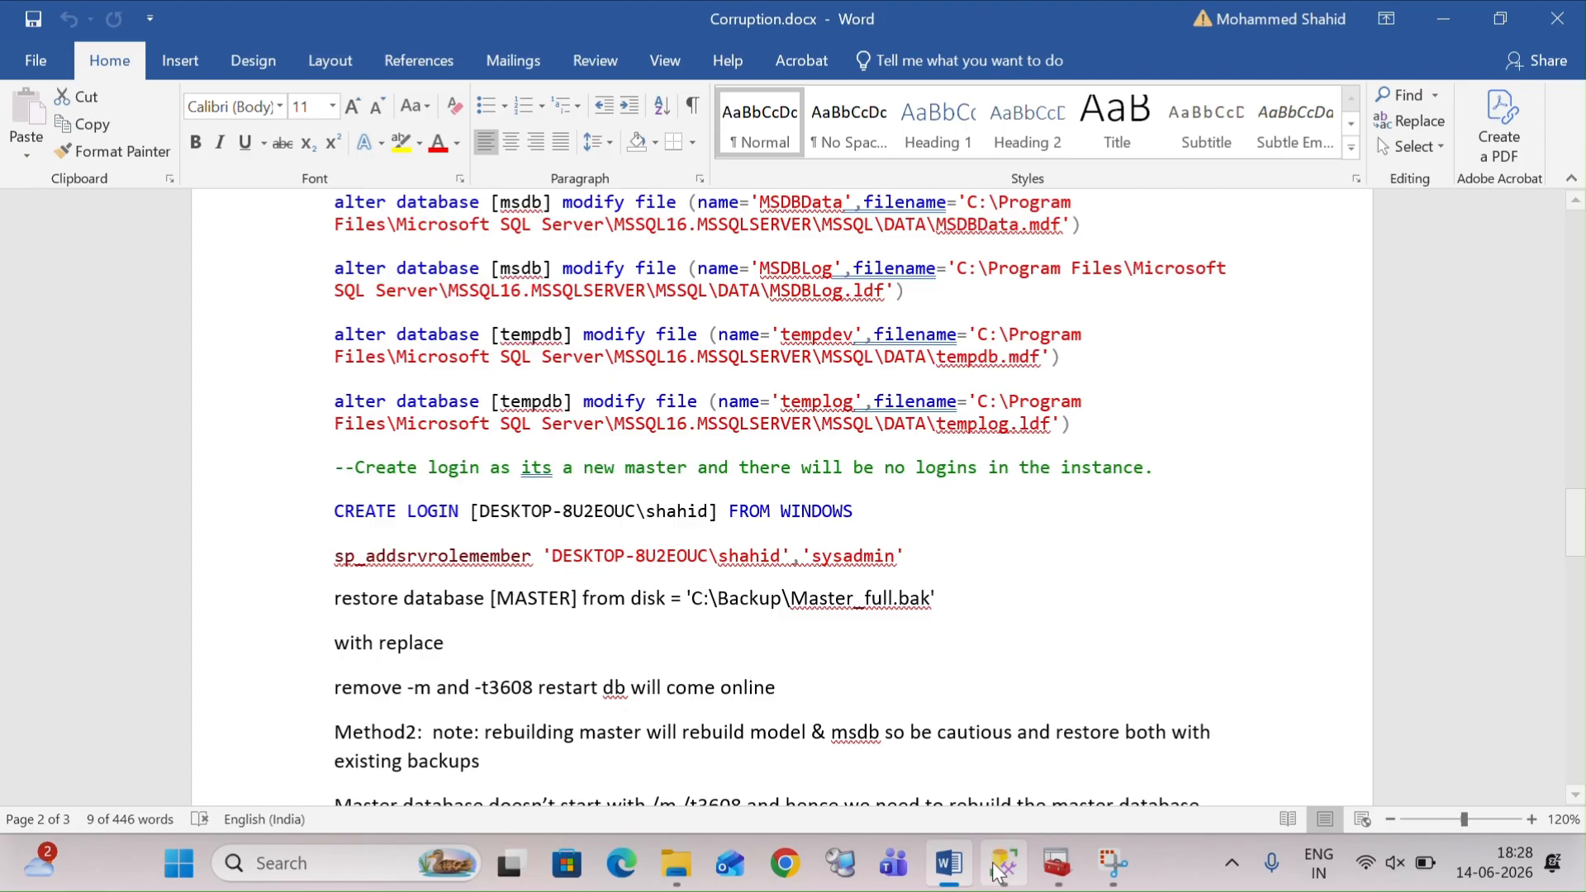
Step: Switch to SQL Server Management Studio and create a new database named test1 with the default settings
mouse_move(1000, 867)
left_click(971, 736)
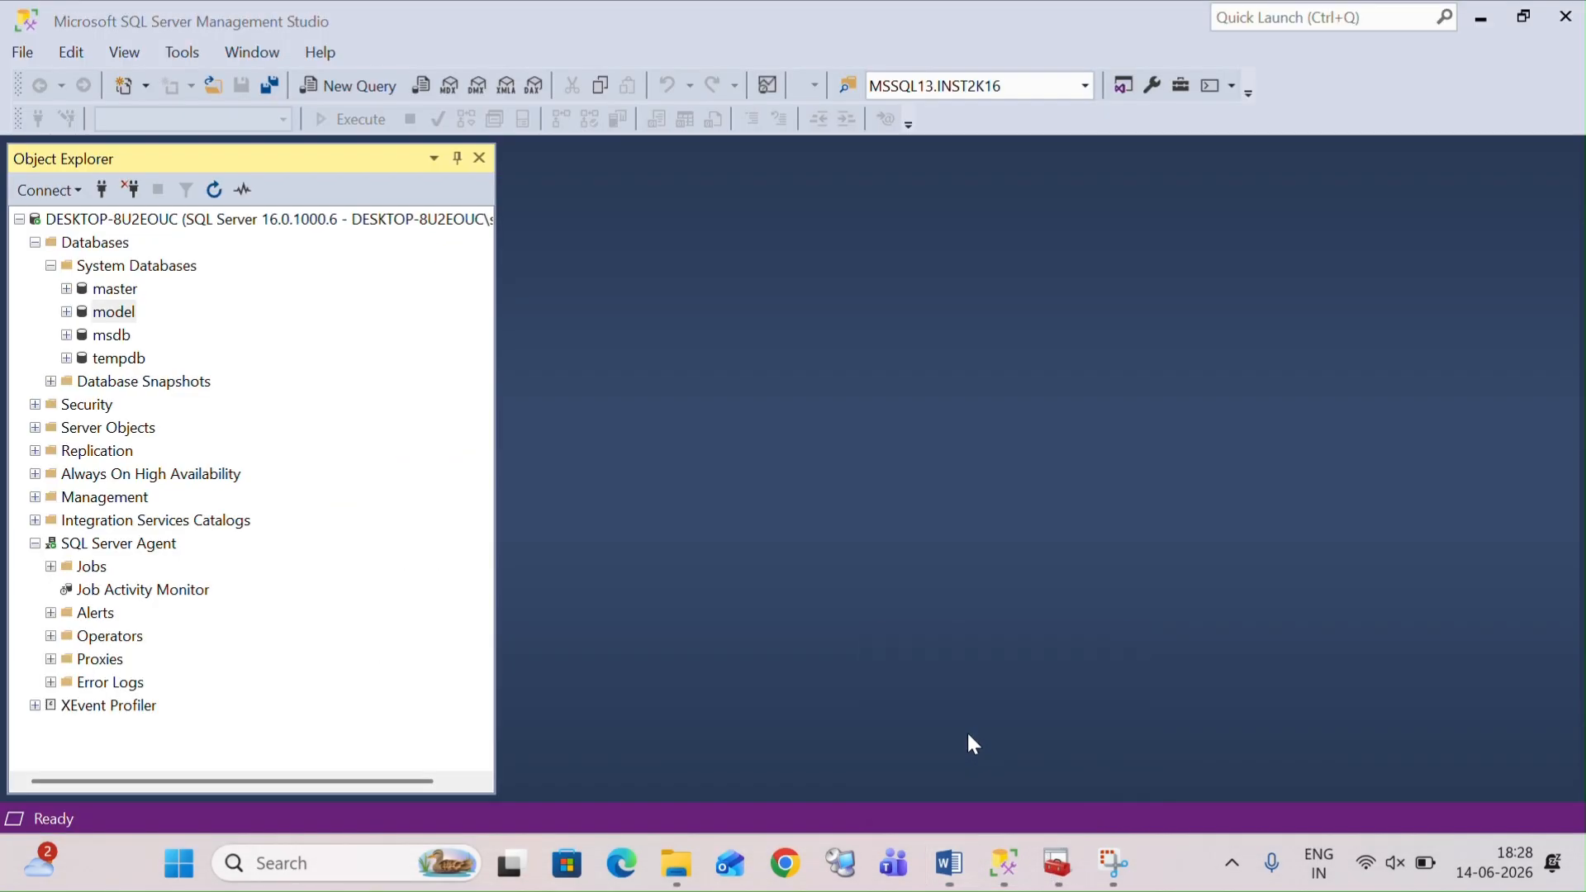
right_click(93, 243)
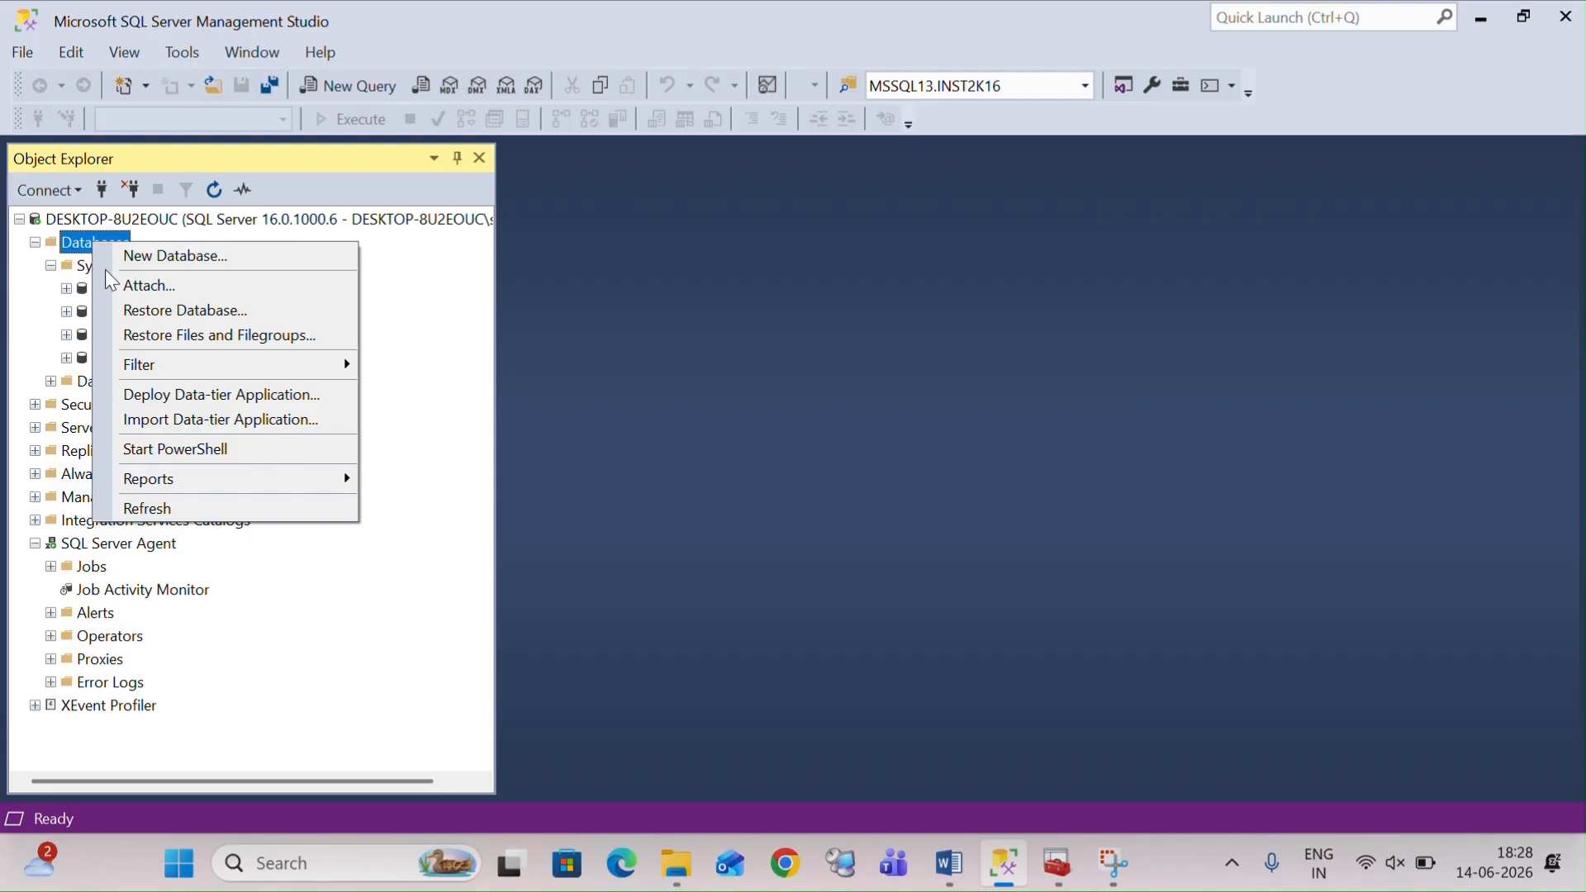
left_click(170, 256)
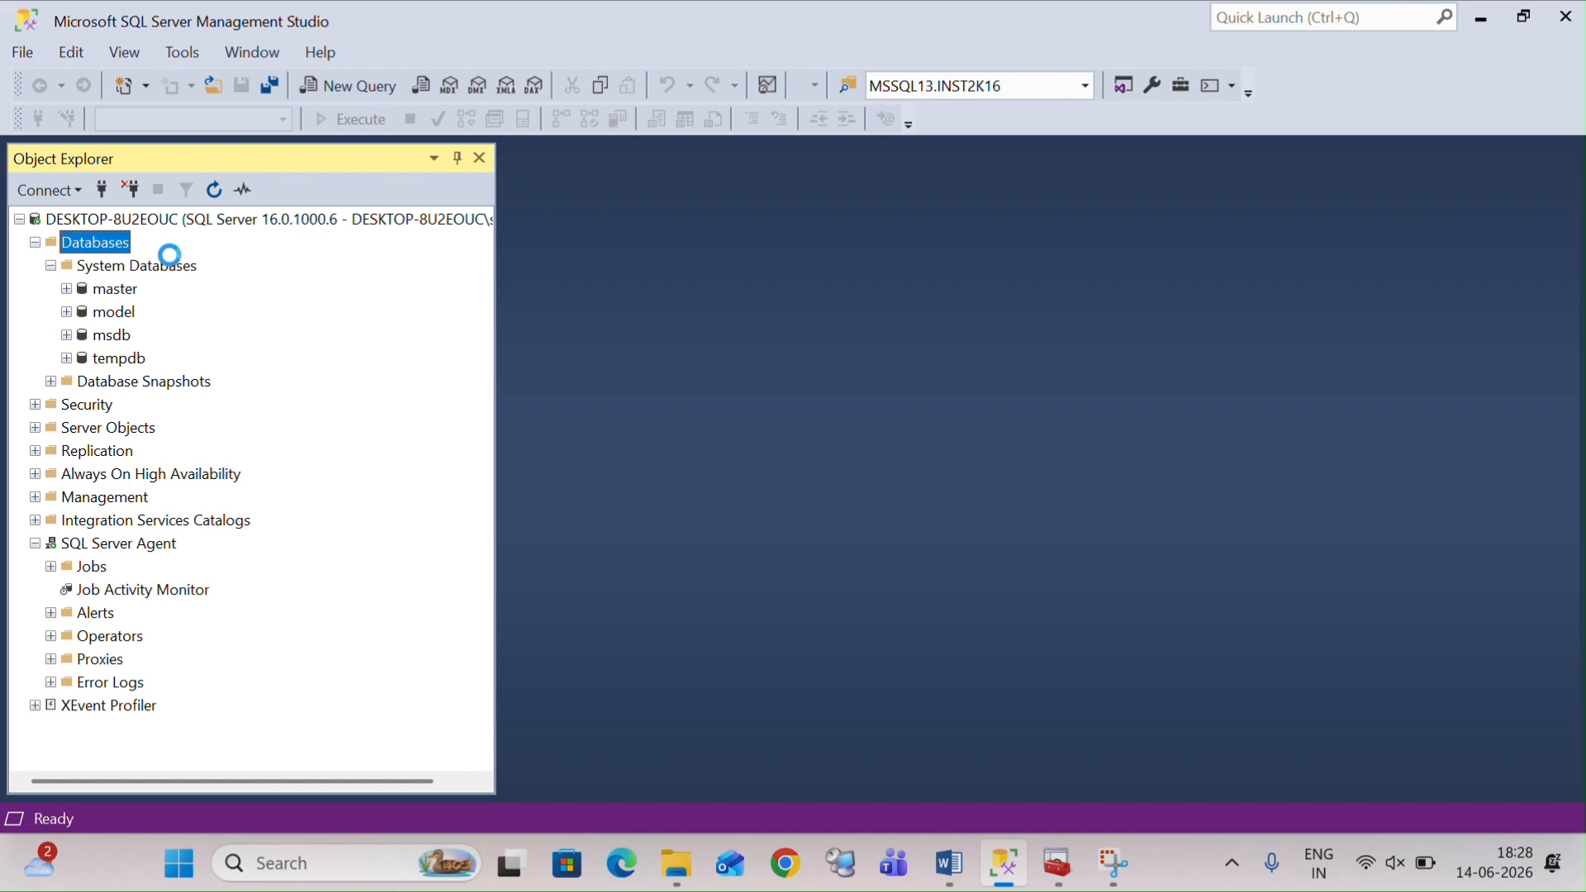
type("test1")
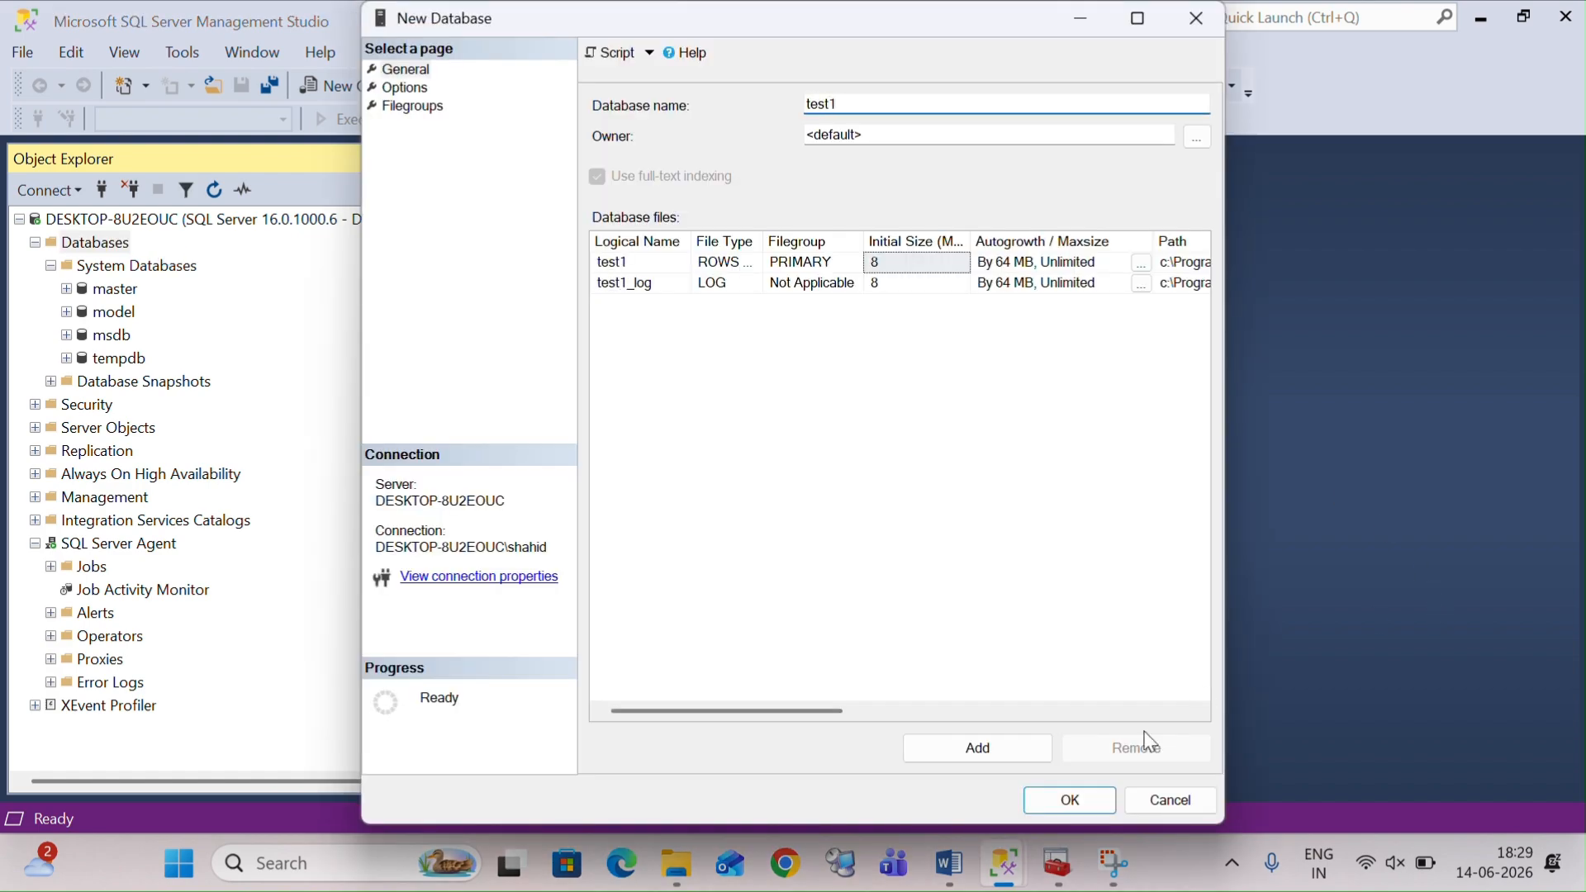
left_click(1065, 799)
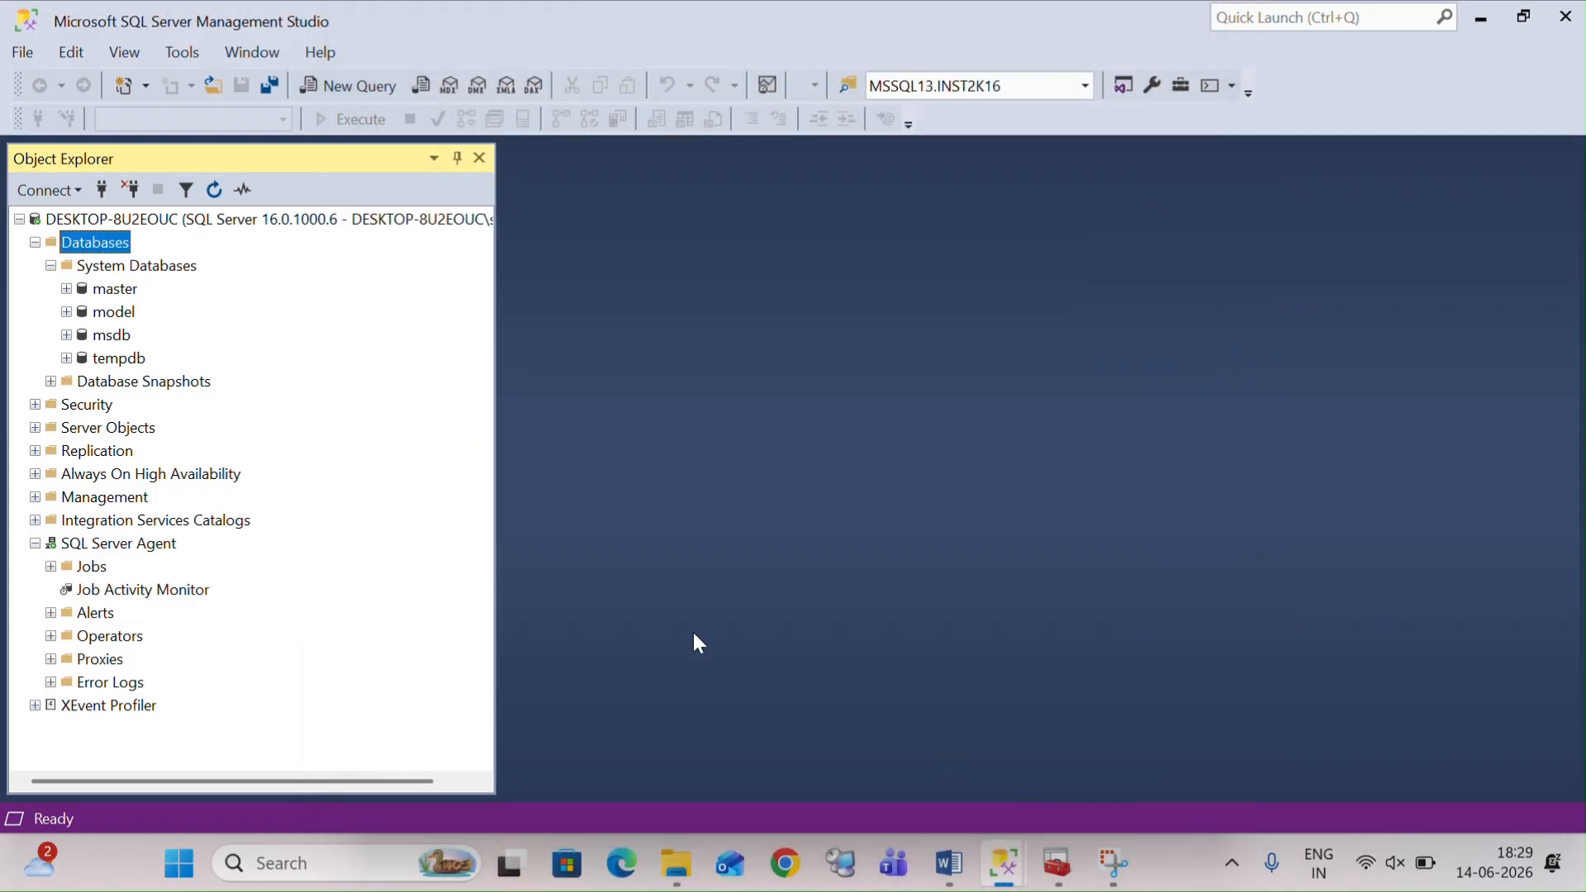
Step: Create a second new database named test2 with the default settings
right_click(100, 241)
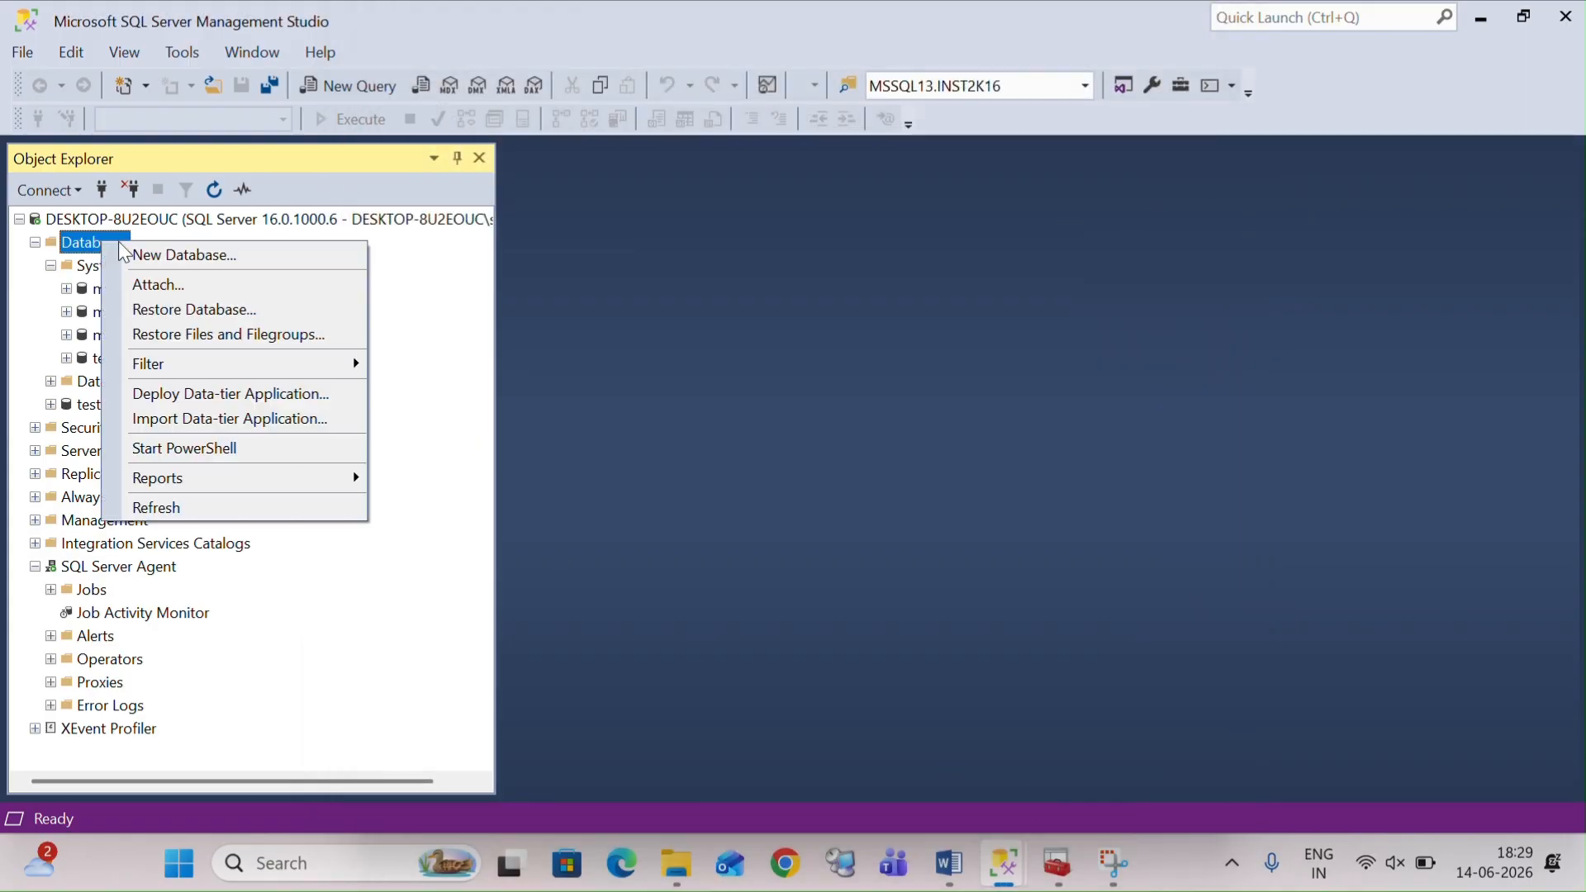
left_click(166, 254)
type("test2")
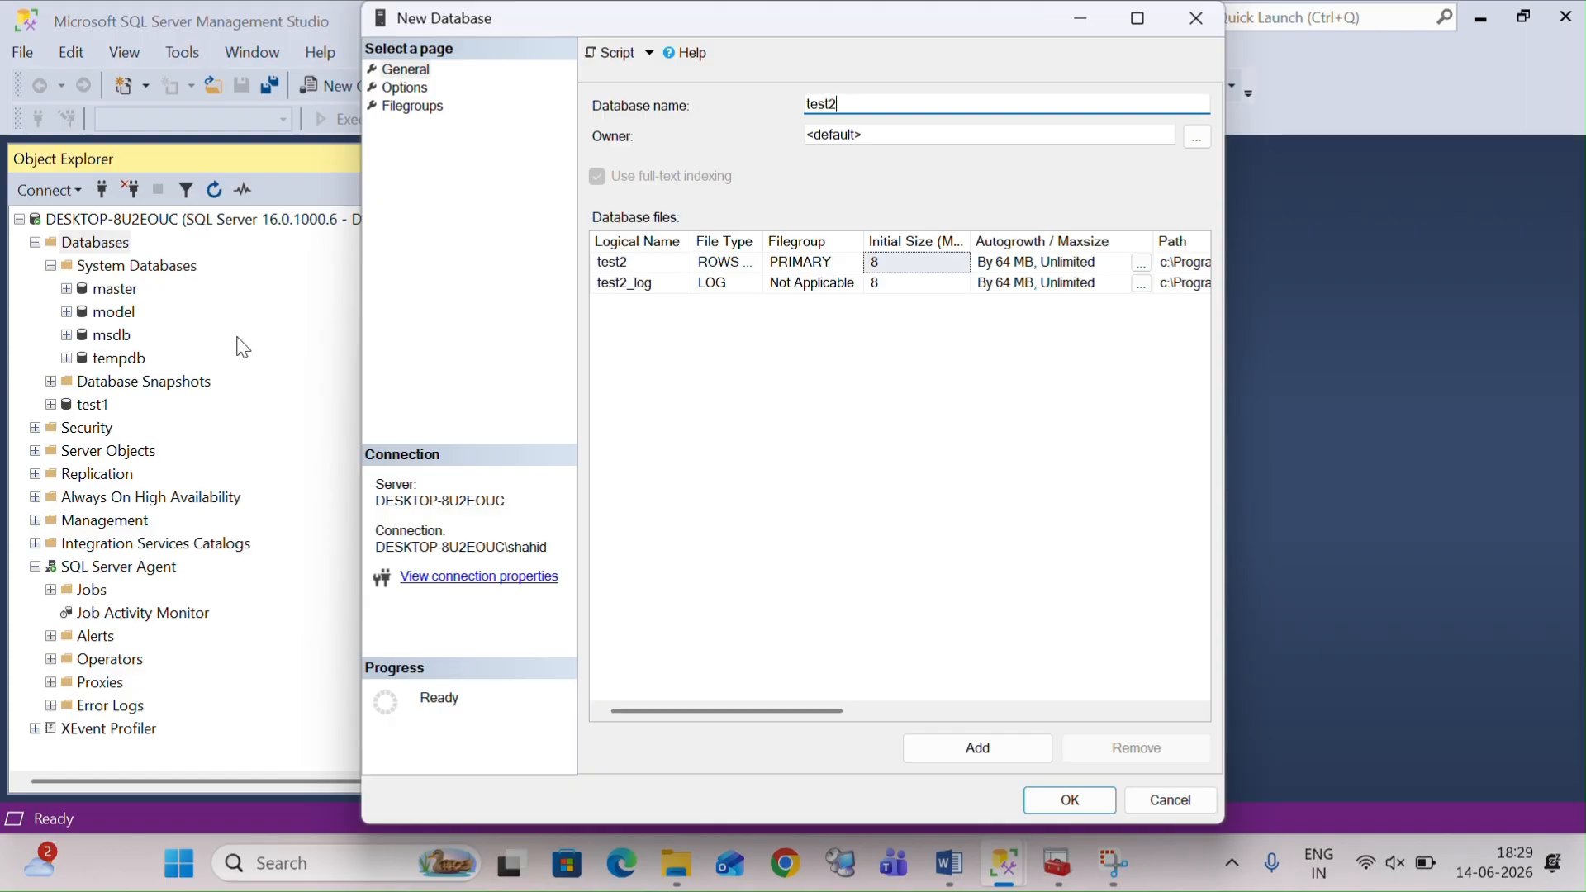
left_click(1087, 807)
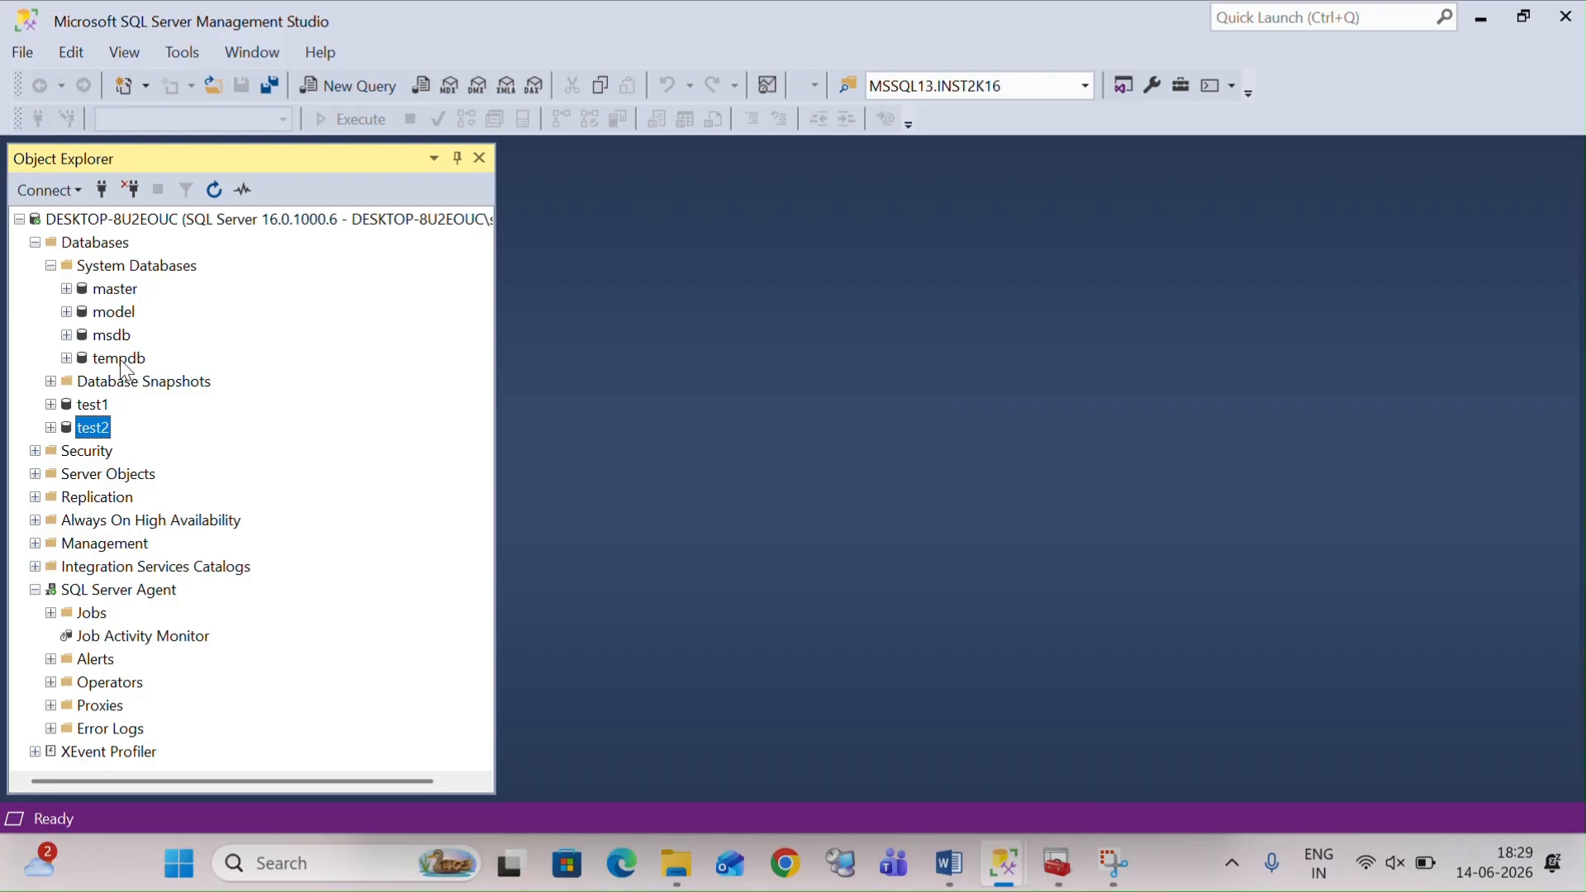
Step: Point out the tempdb and master databases in Object Explorer and refresh the System Databases folder
left_click(122, 361)
left_click(123, 293)
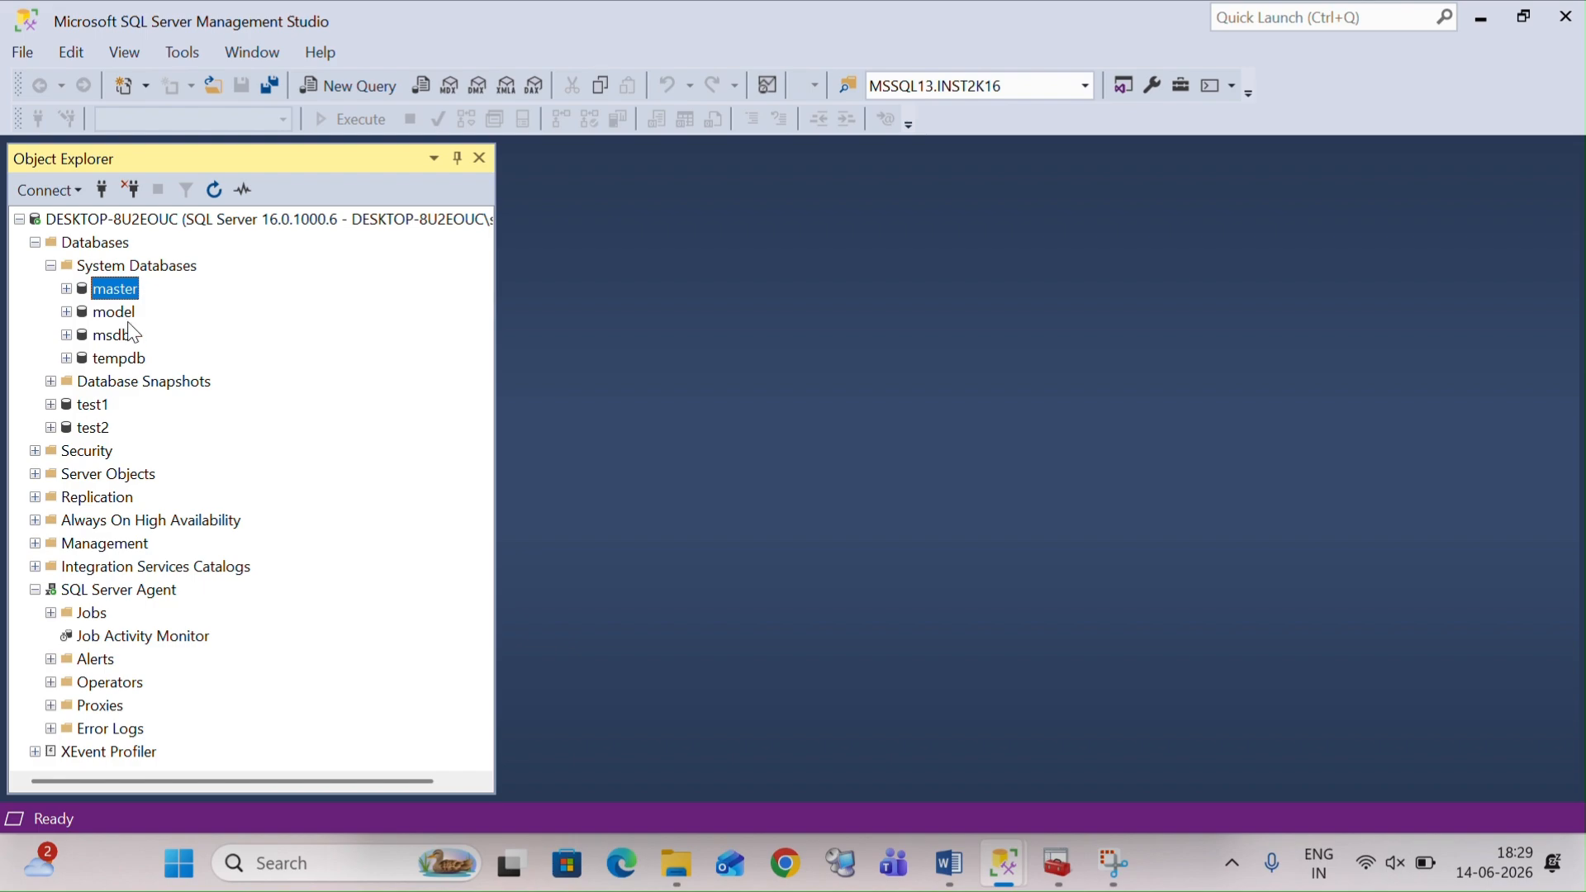
right_click(147, 265)
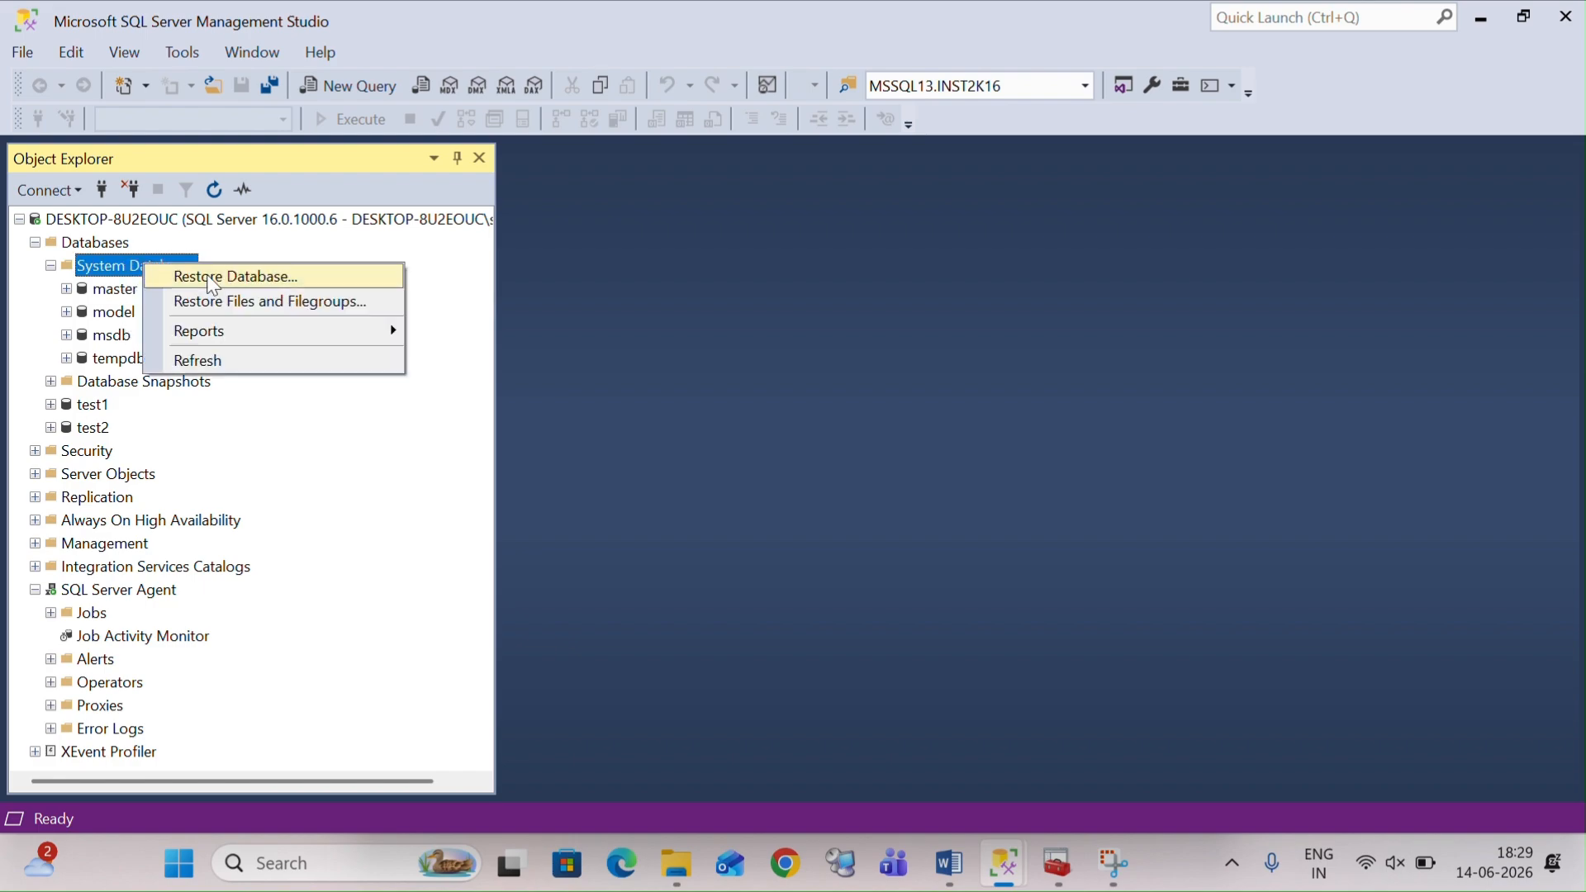
left_click(218, 361)
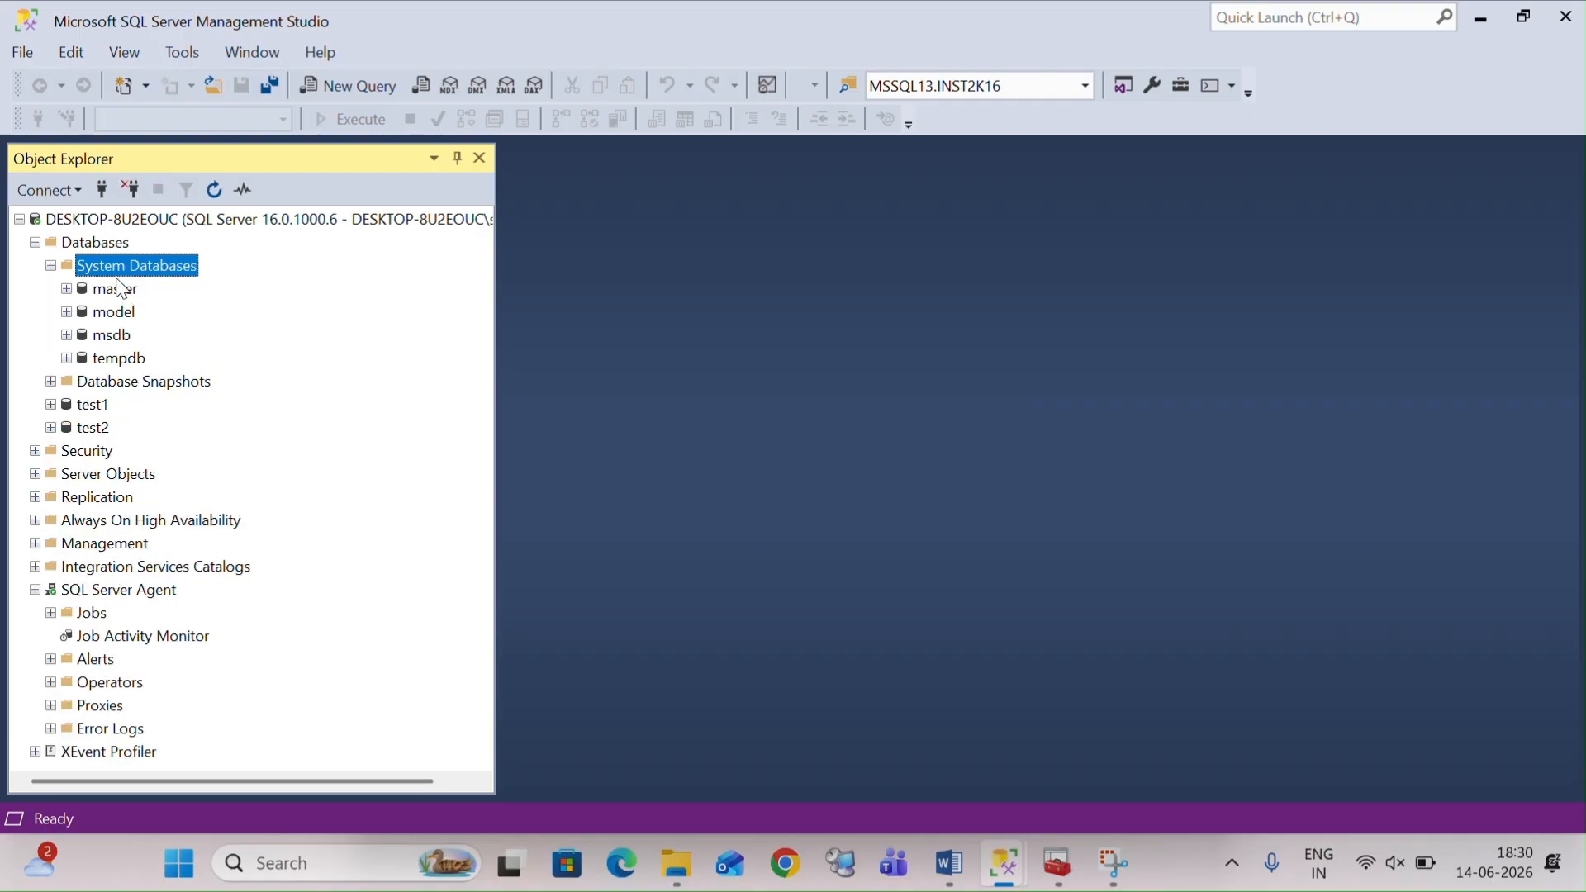
Step: Open a new query on the master database and begin the statement Backup database [Master]
right_click(127, 291)
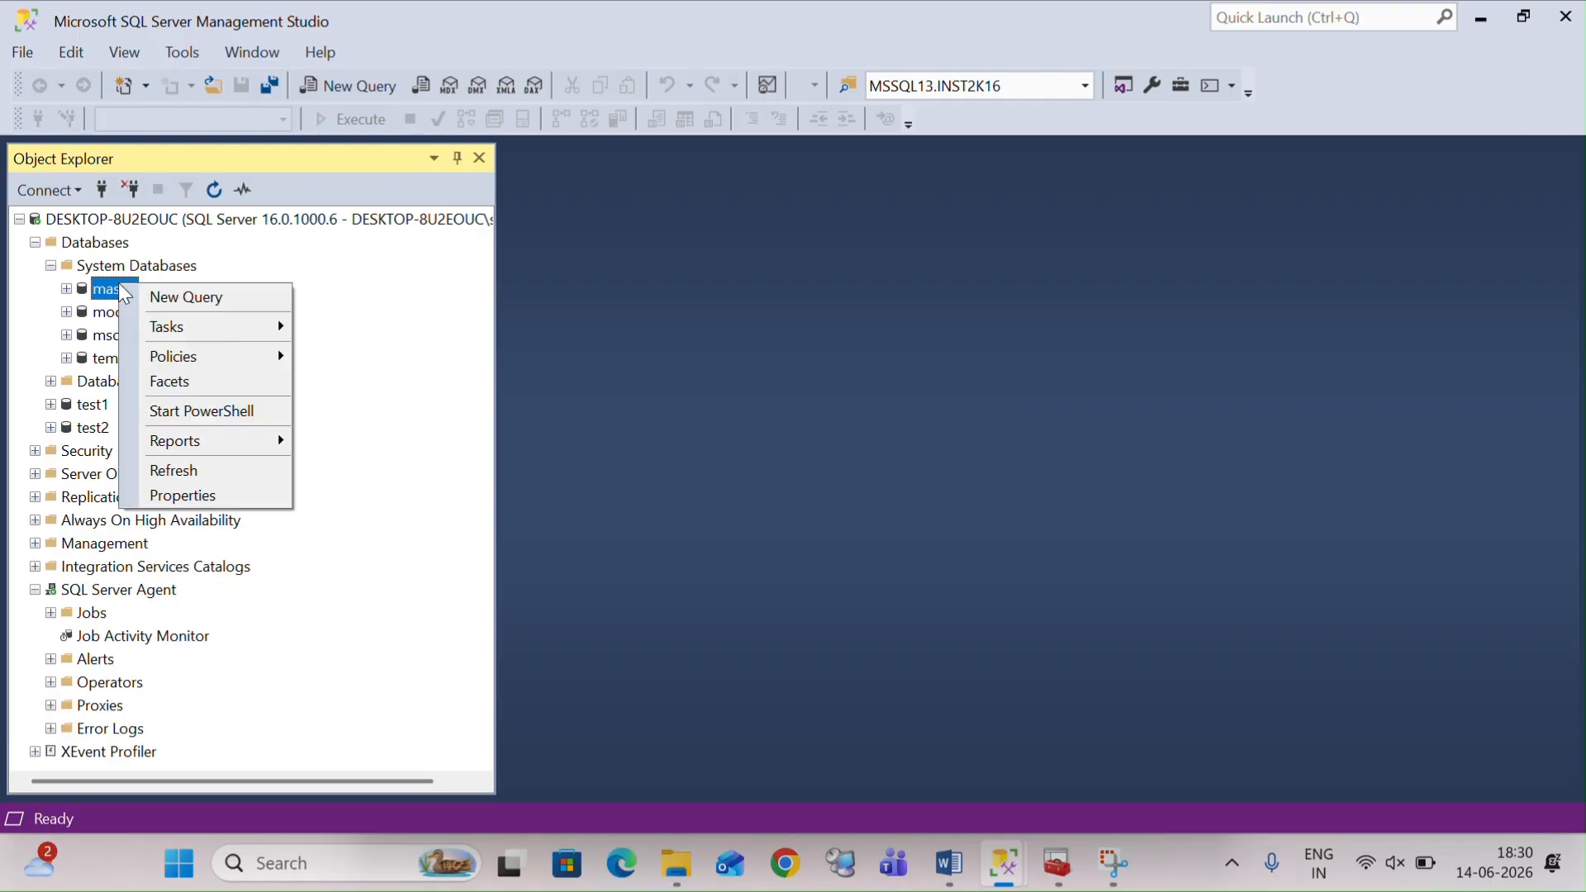
left_click(200, 297)
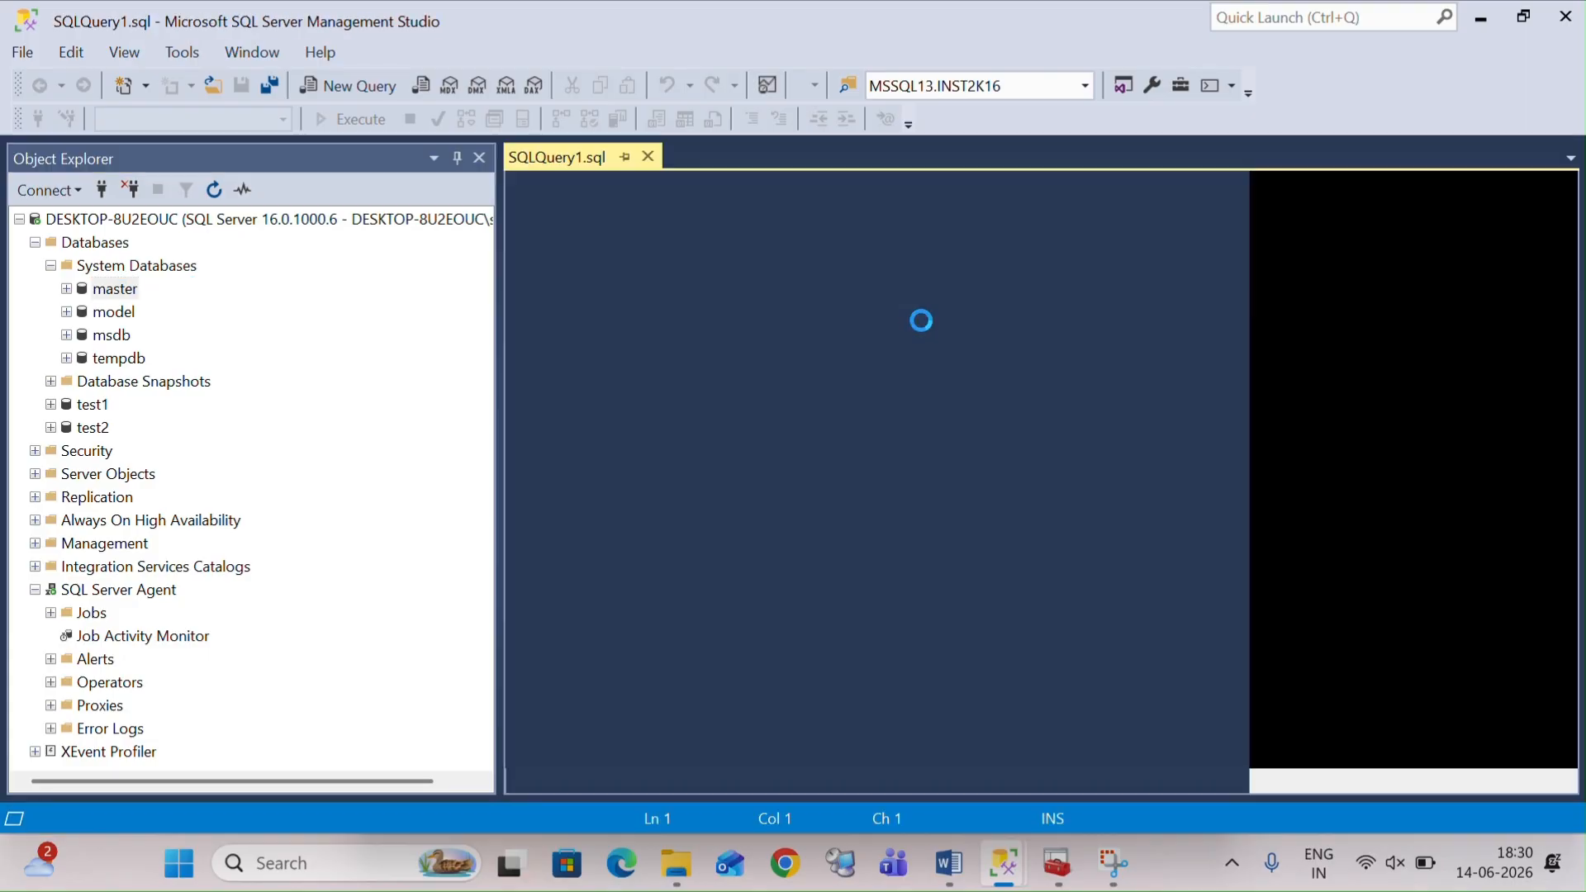
type("ackup")
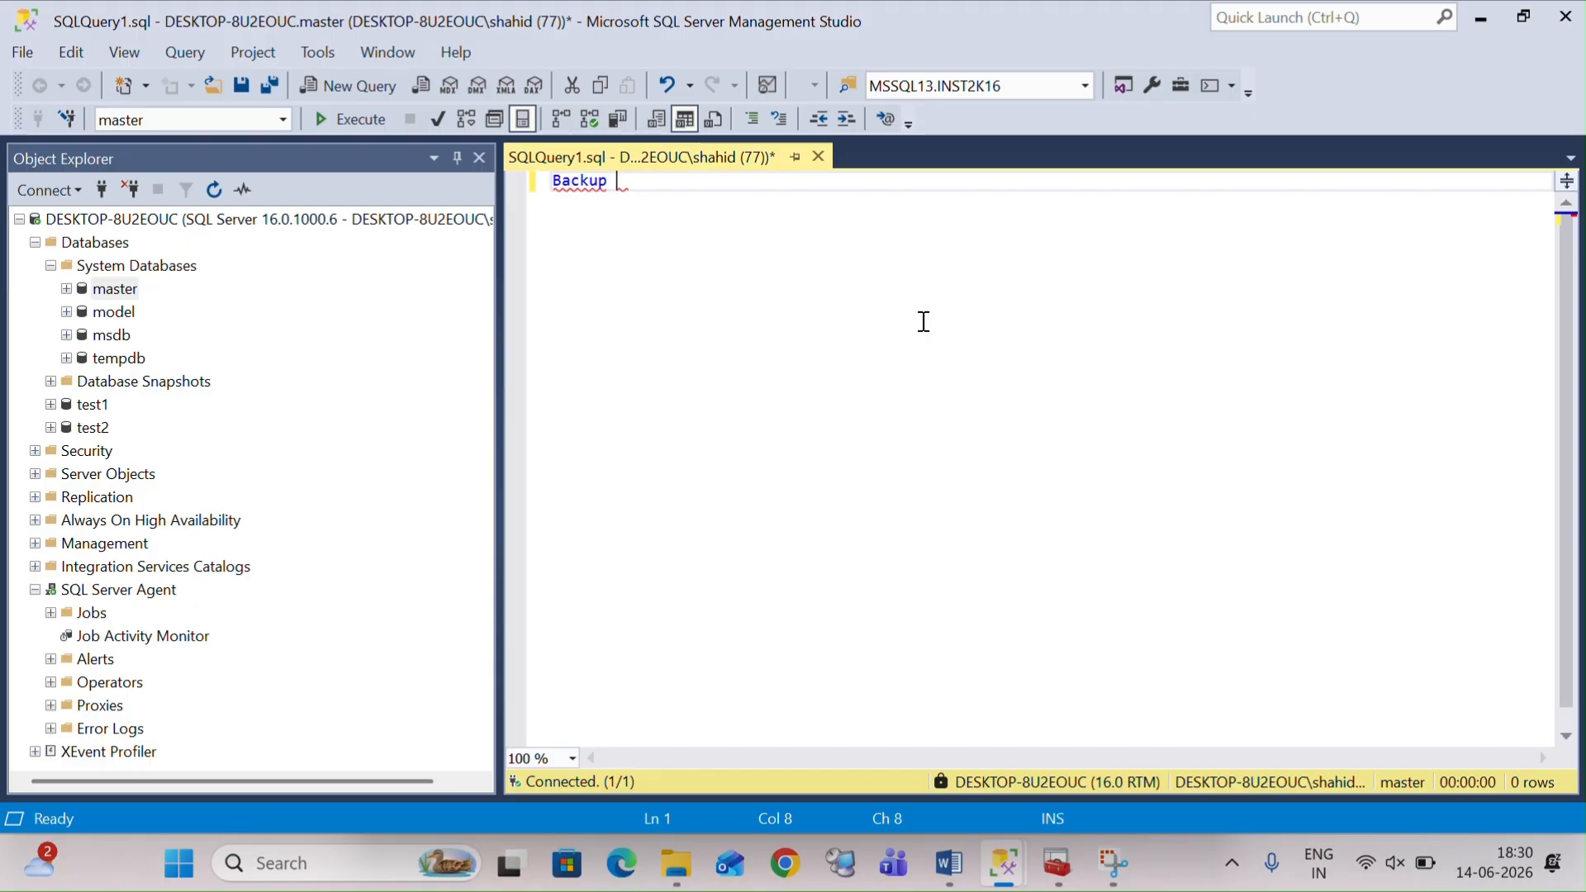
type("atabzse")
key("BackSpace")
key("BackSpace")
key("BackSpace")
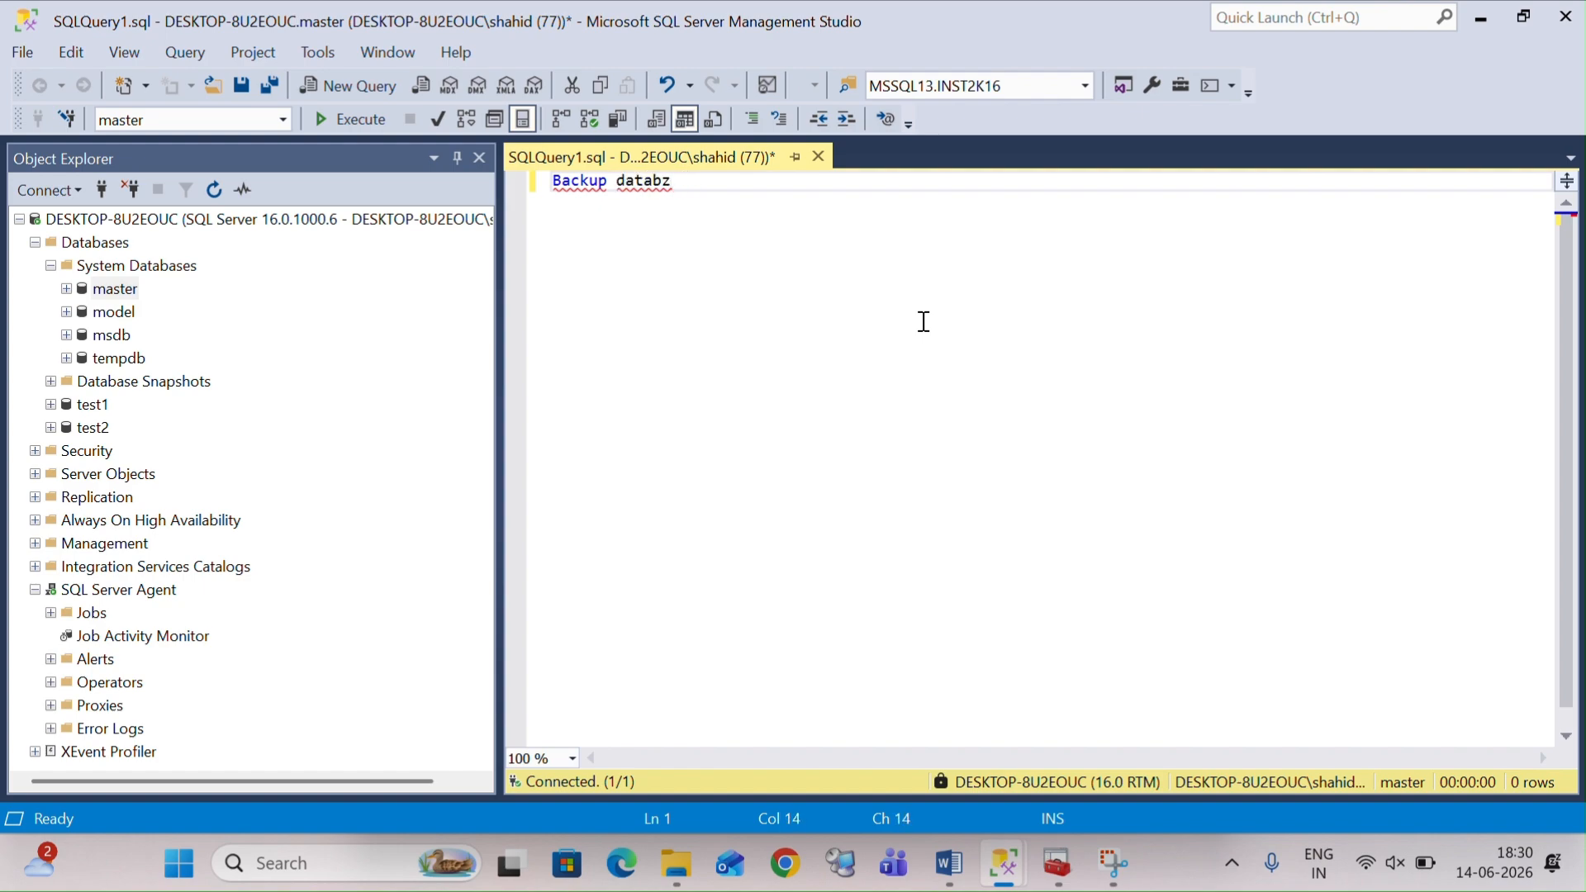
type("ase[Master")
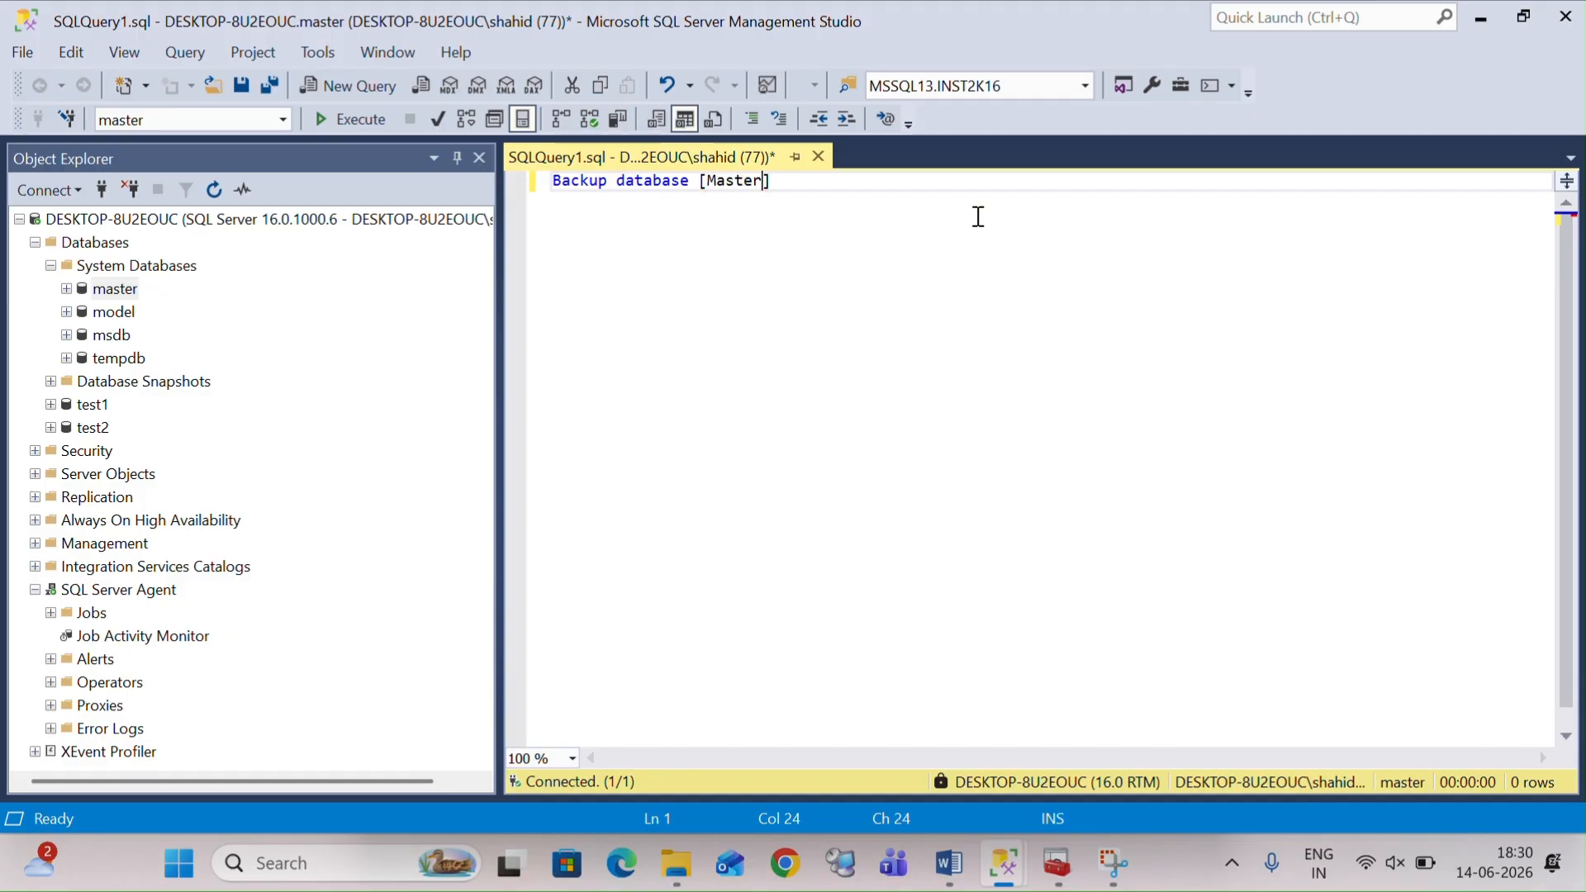
Step: Complete the master backup statement with to disk = 'c:\backup\Master_full.bak' and execute it
type(" to di")
type("sk = c:")
type("'c:\\")
type("bac")
type("kup\\")
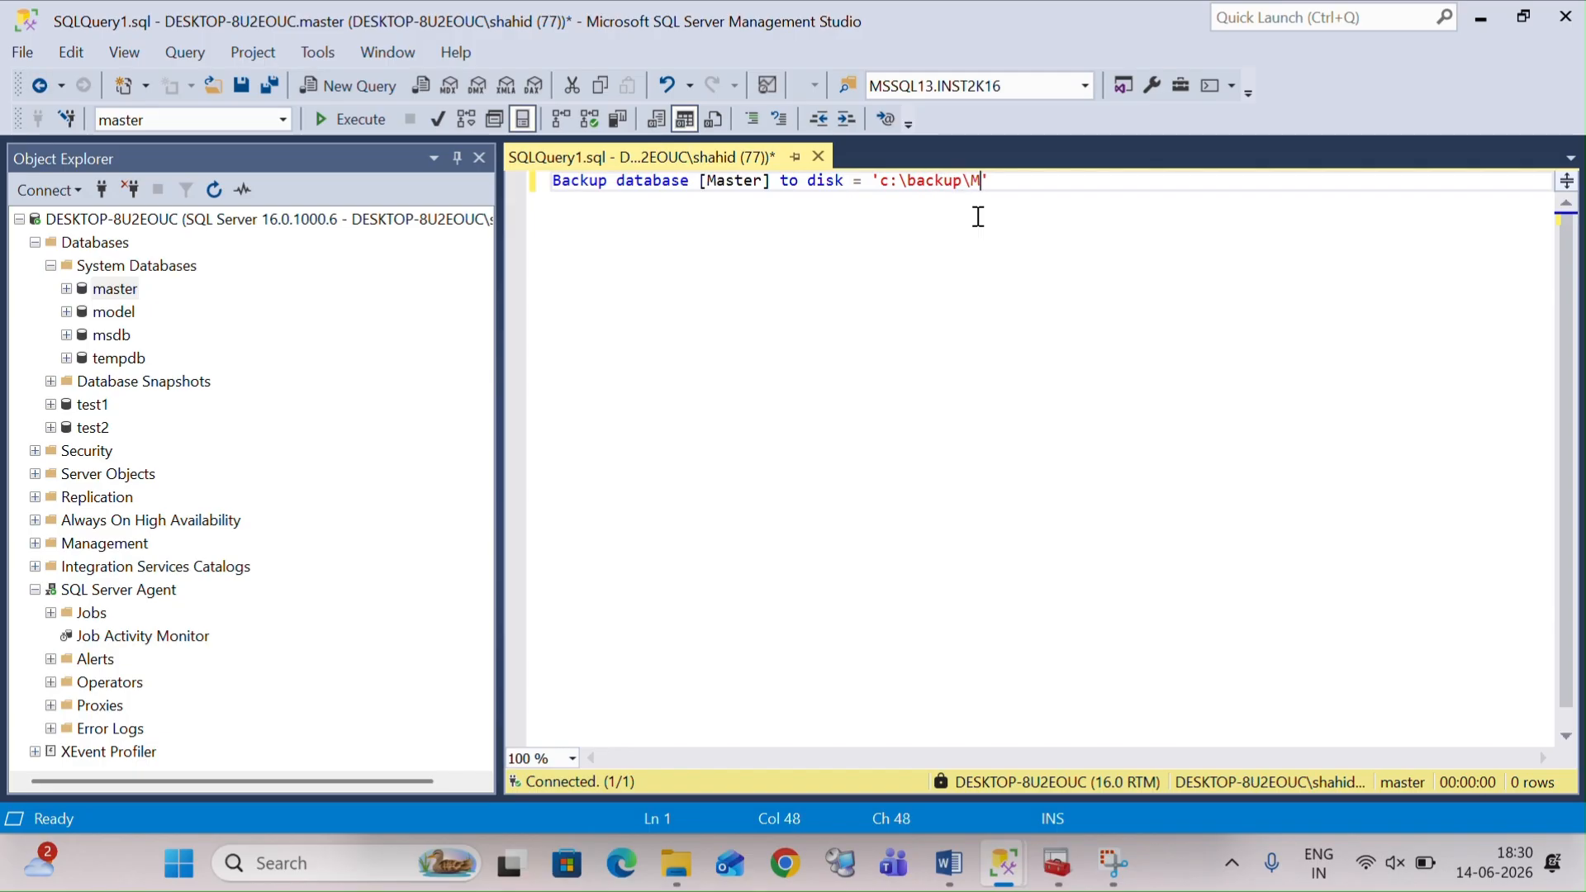
type("Mast")
type("er_full.balk")
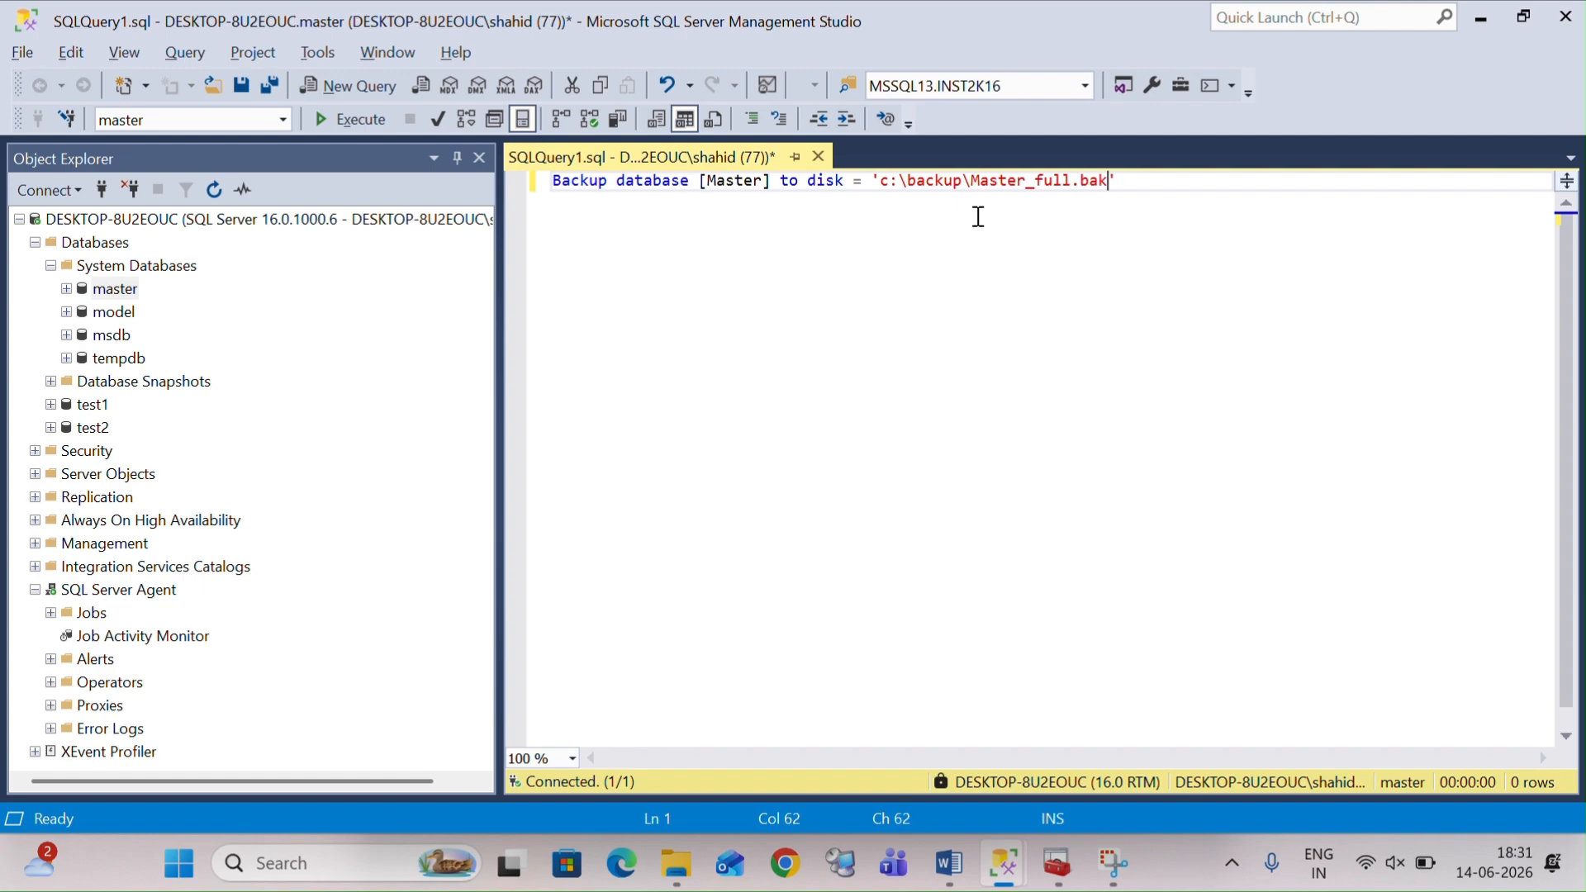
key("F5")
Step: Duplicate the master backup statement on a second line and change the copy's backup file name to Msdb_full.bak
left_click_drag(1117, 182, 417, 198)
key("ctrl+c")
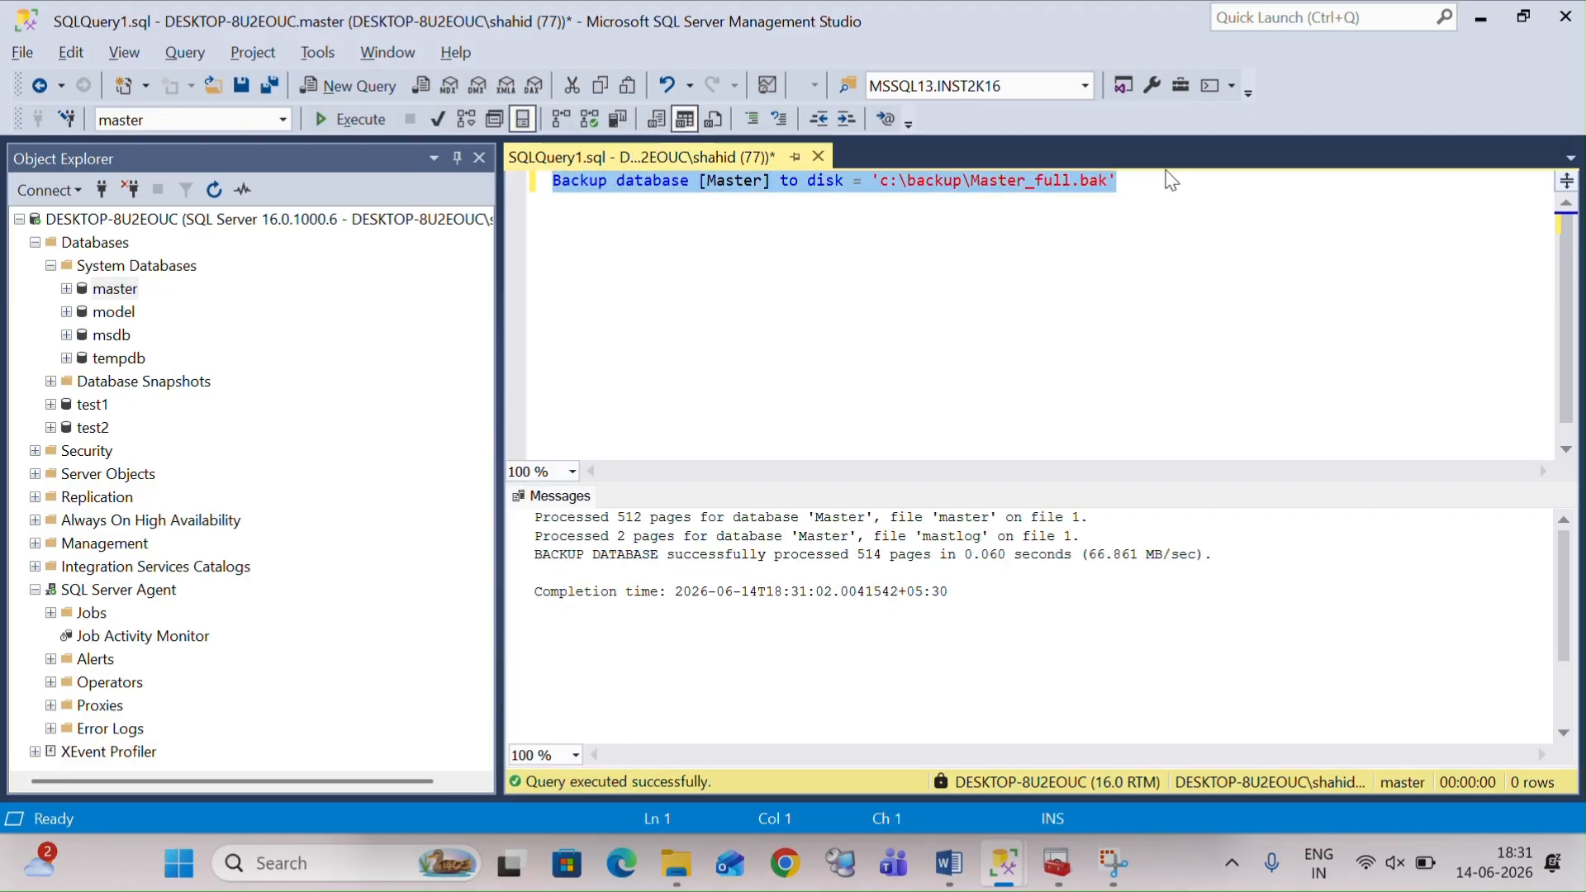
left_click(1146, 183)
key("Return")
key("ctrl+v")
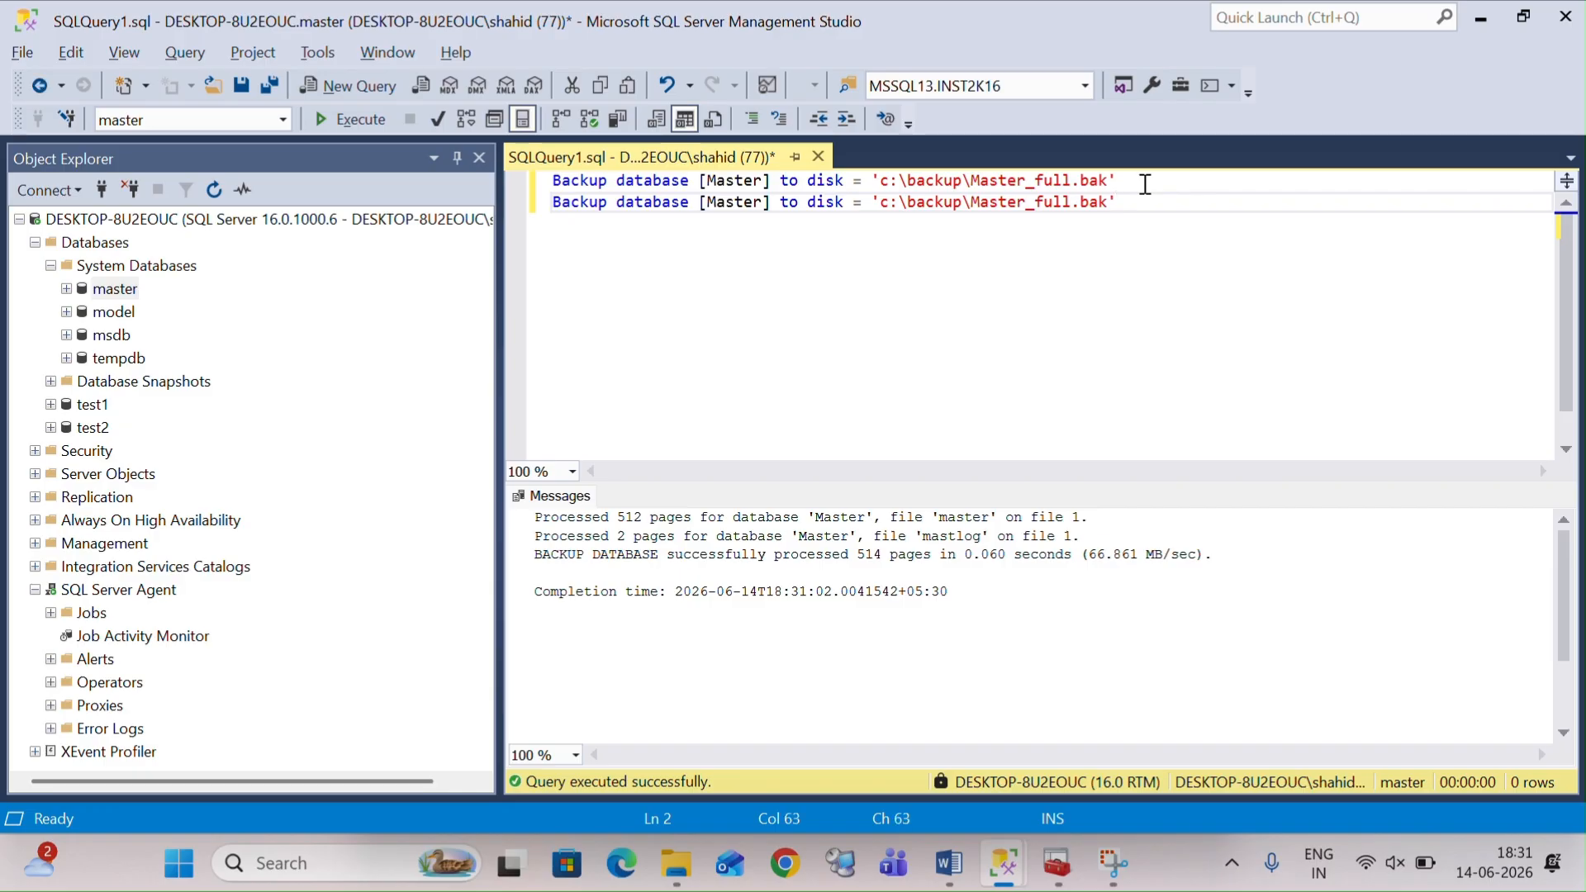
left_click_drag(1026, 204, 983, 204)
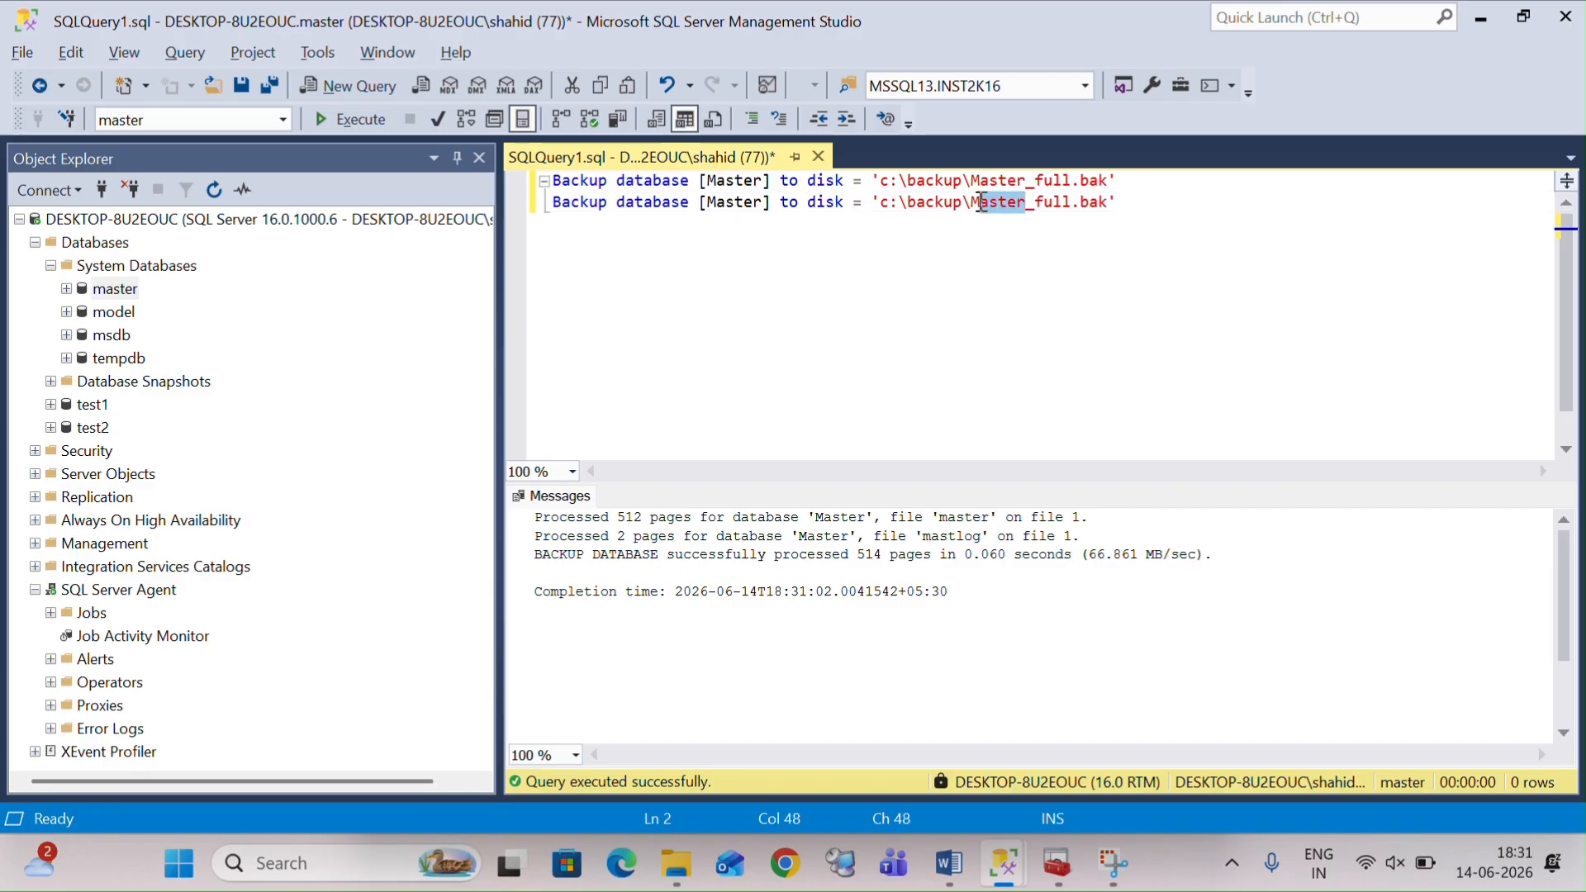
type("sdb")
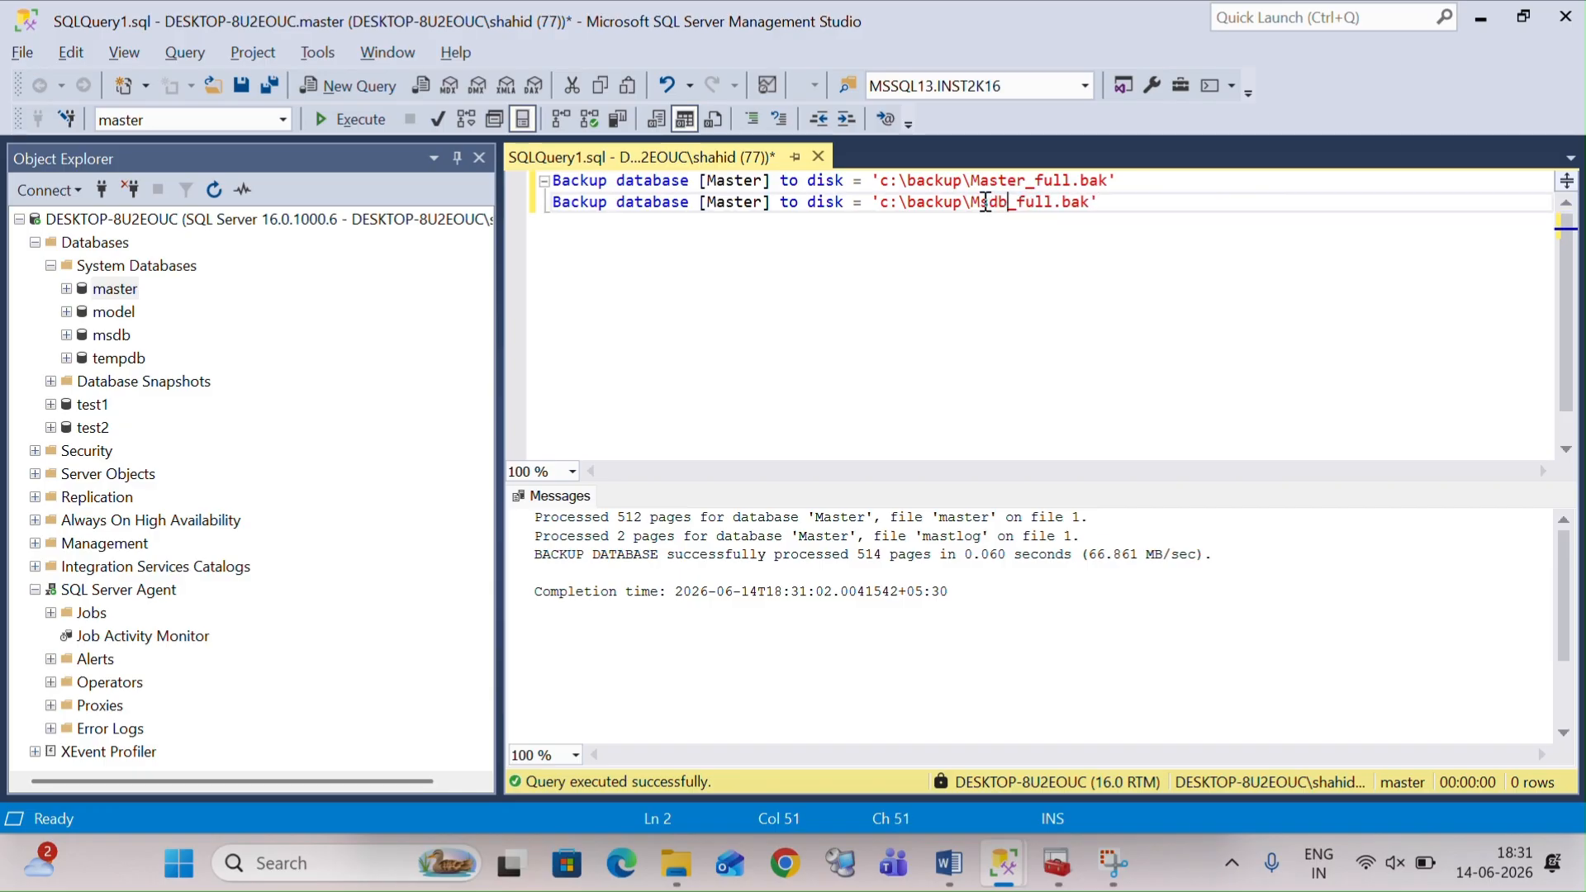
Step: Change the database name in the second statement to [Msdb] and execute only that line
left_click_drag(761, 204, 727, 206)
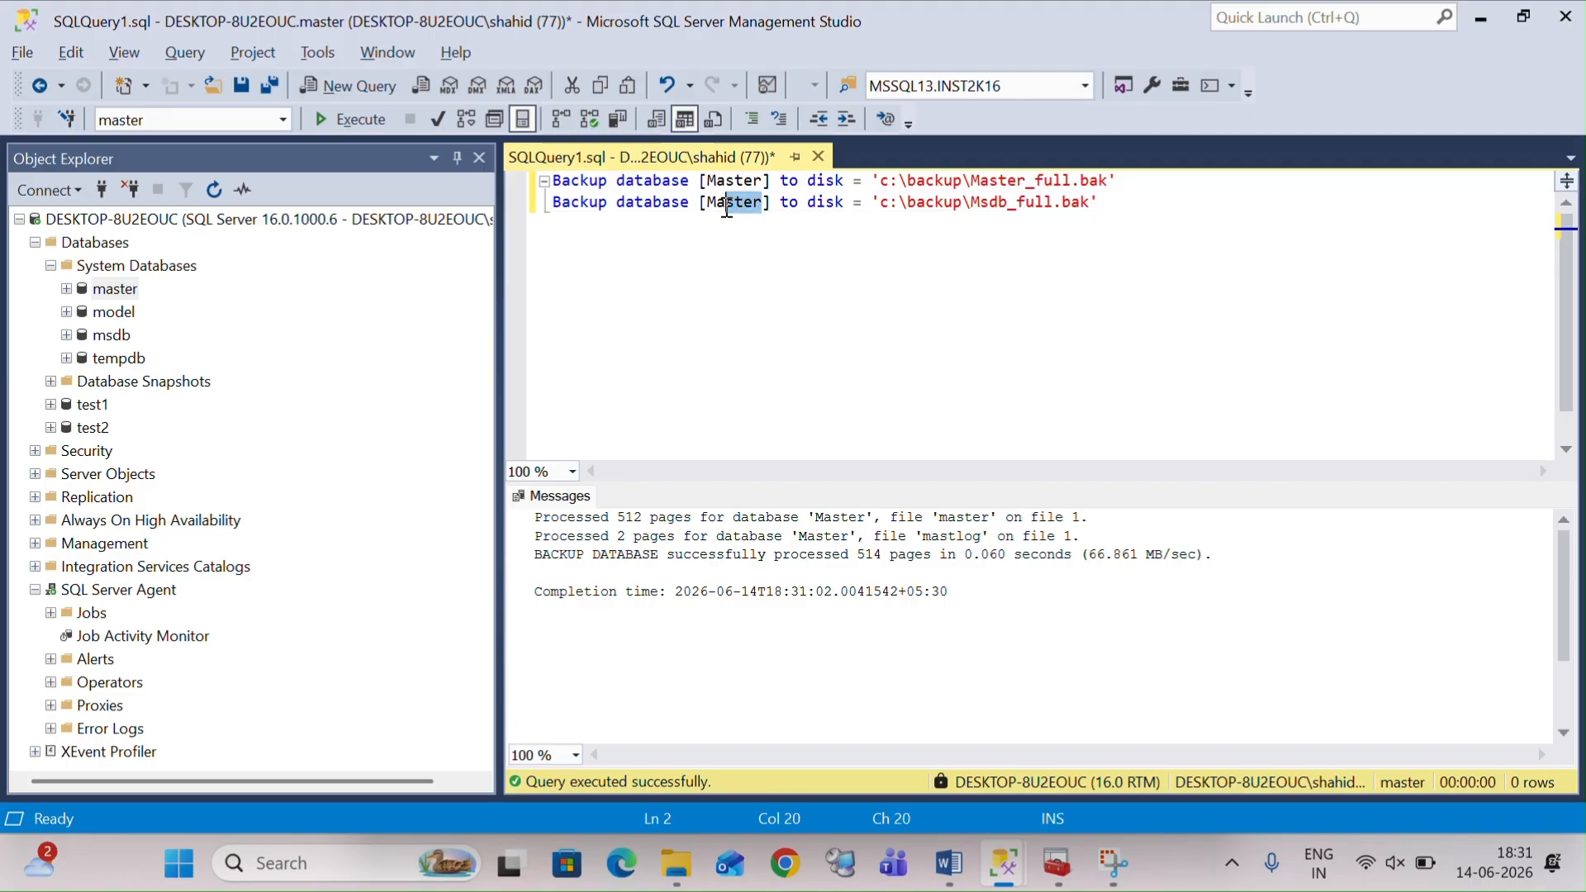
type("s")
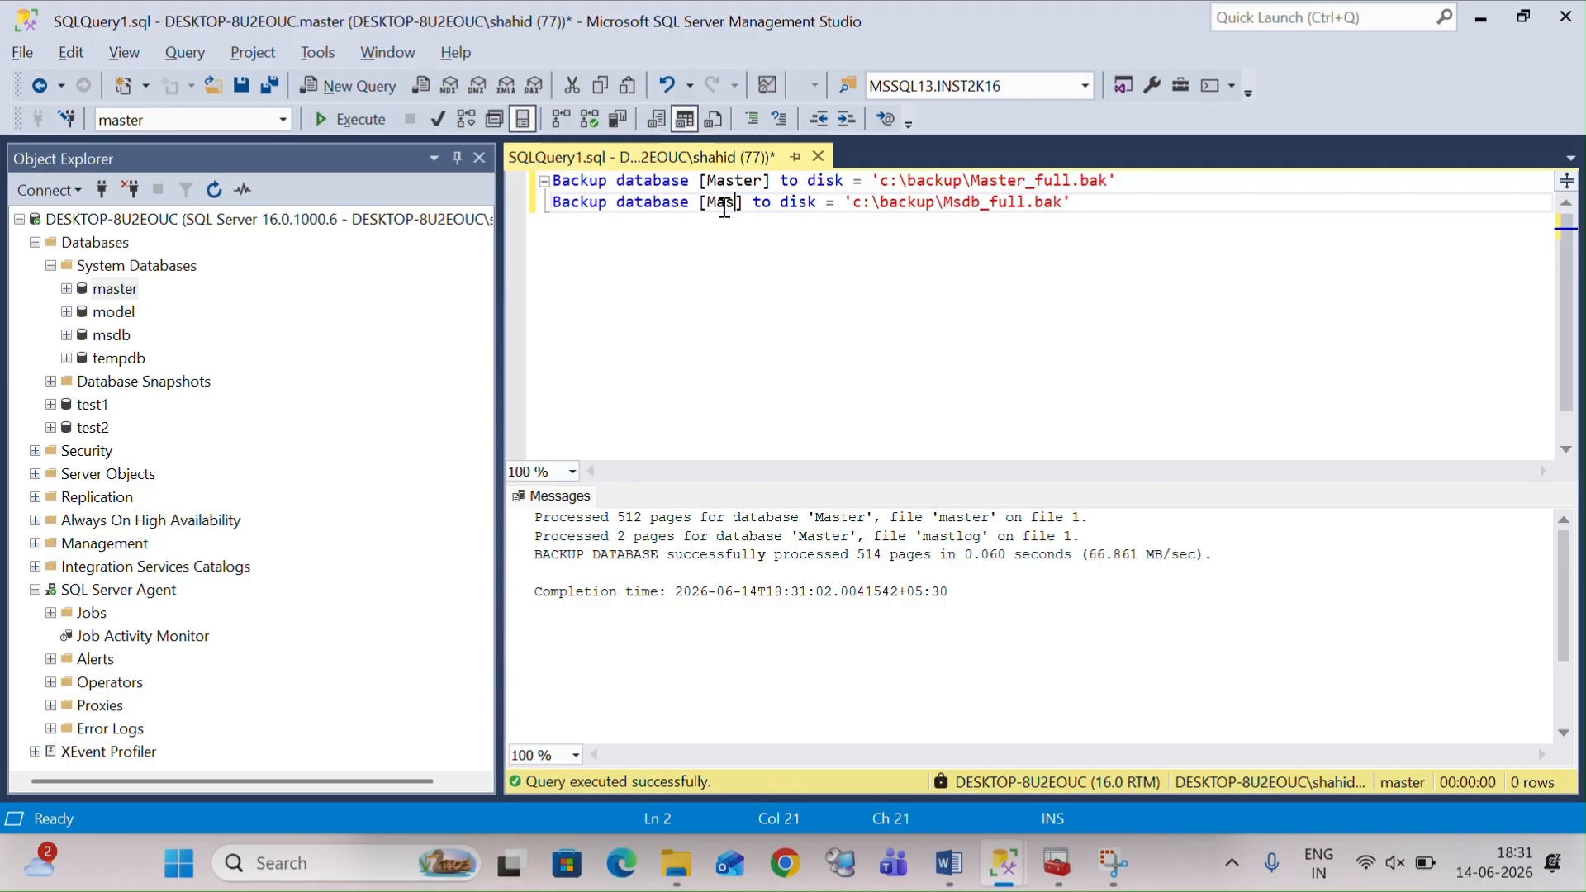
type("d")
key("BackSpace")
key("BackSpace")
key("BackSpace")
type("sb")
key("BackSpace")
type("db")
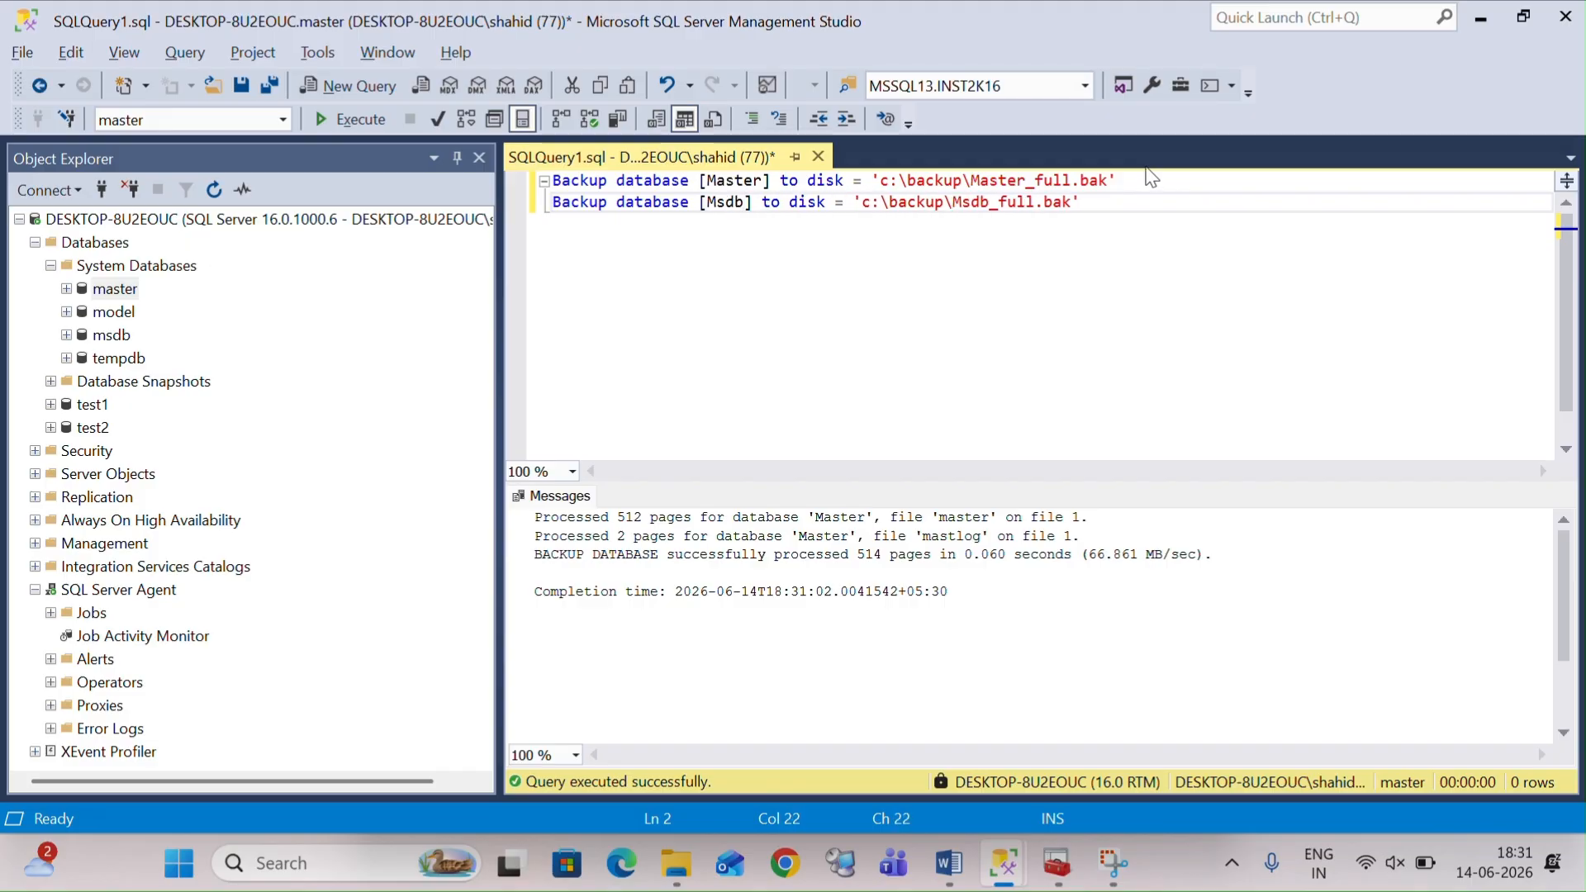
left_click_drag(1081, 198, 520, 208)
key("F5")
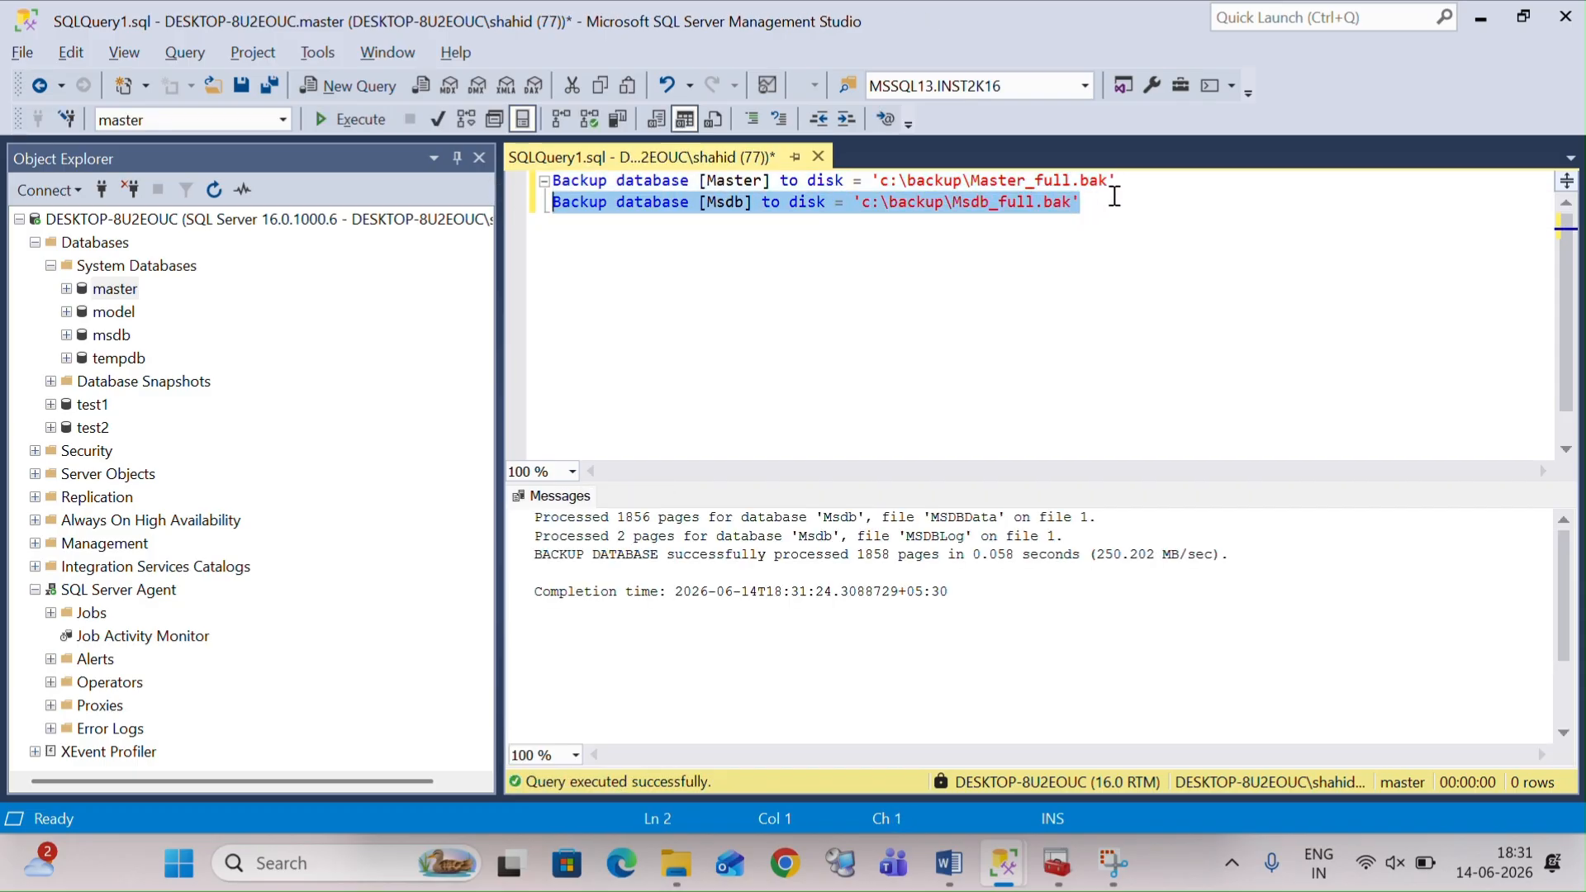
Step: Paste the master backup statement on a third line and change its database name to [Model]
left_click(1115, 198)
key("Return")
key("ctrl+v")
left_click(761, 223)
key("BackSpace")
key("BackSpace")
key("BackSpace")
key("BackSpace")
key("BackSpace")
type("odel")
Step: Change the third statement's backup file name to Model_full.bak and execute only that line
left_click(1020, 223)
key("BackSpace")
key("BackSpace")
key("BackSpace")
key("BackSpace")
key("BackSpace")
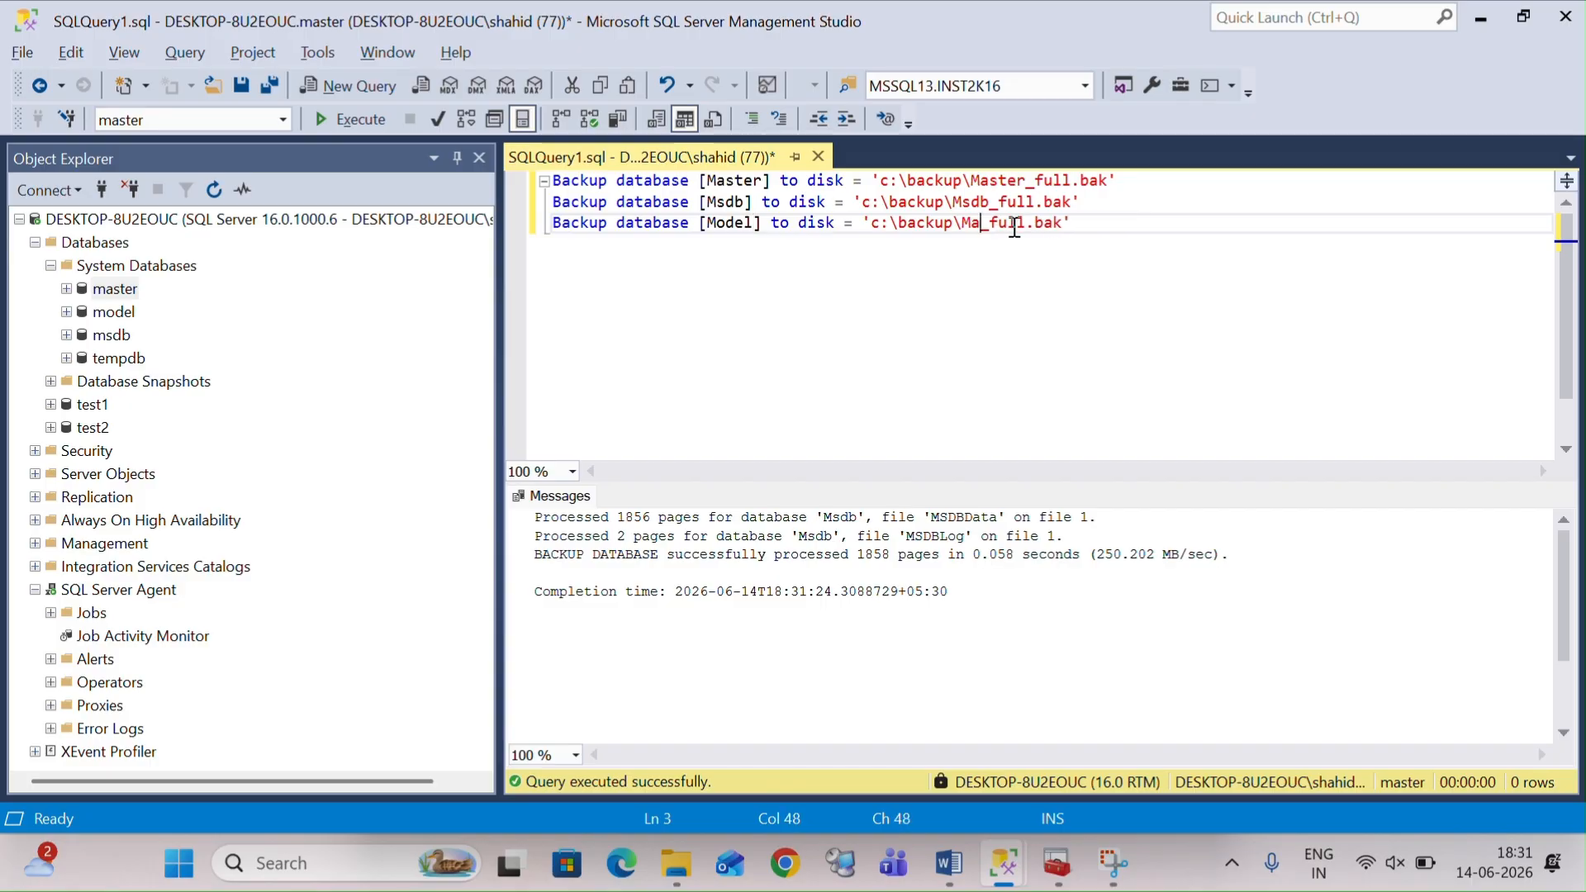
type("odel")
left_click_drag(1144, 223, 522, 248)
key("F5")
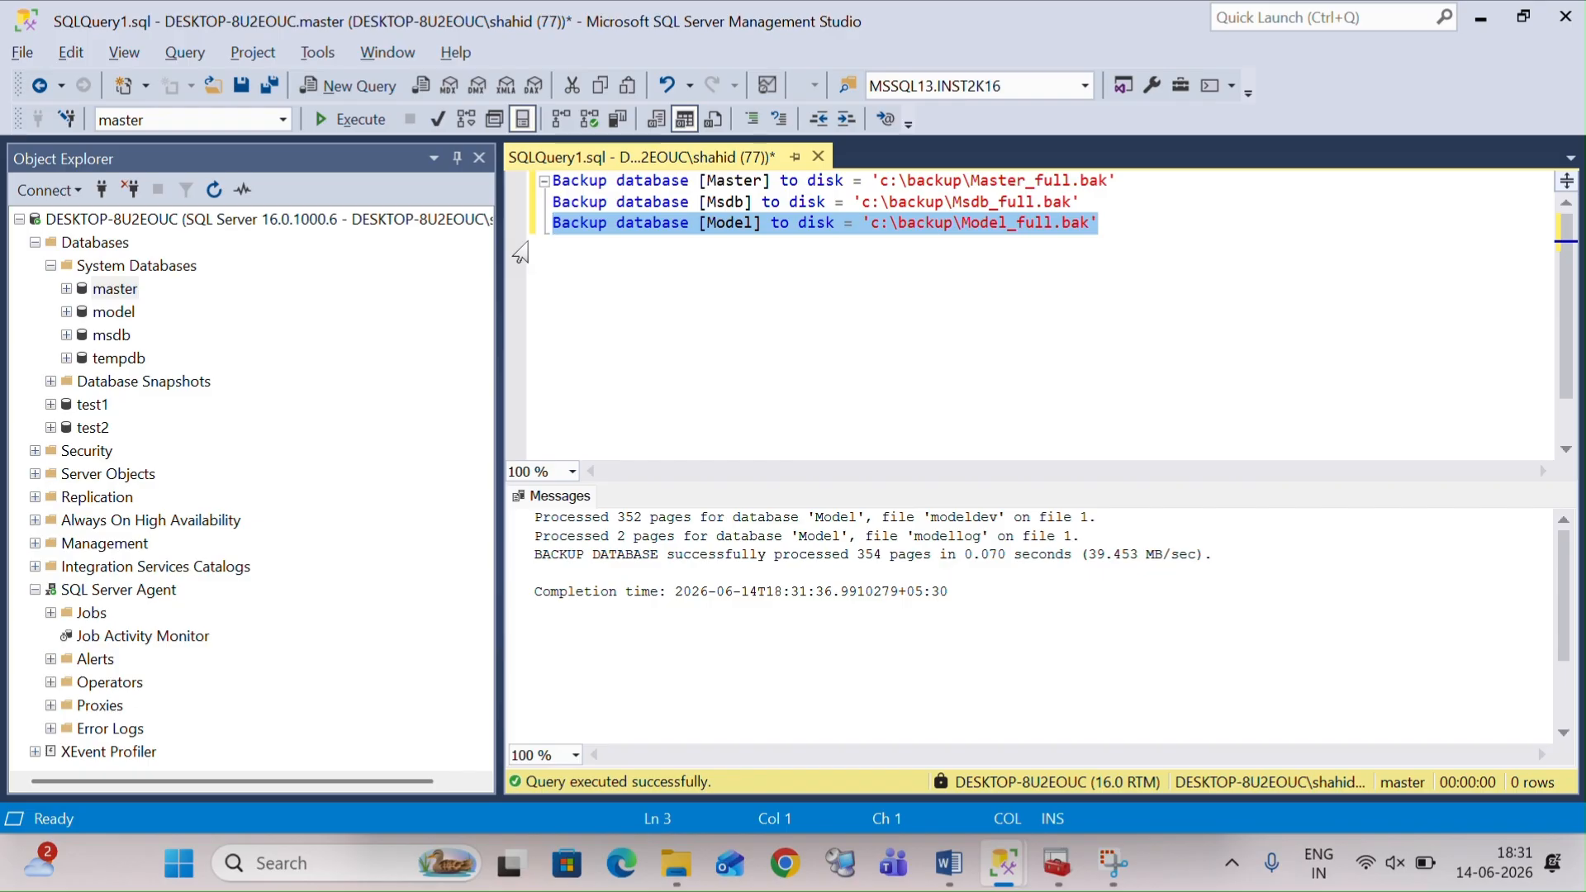
Step: Switch to File Explorer and open the Backup folder on the C drive to check the backup files
left_click(665, 863)
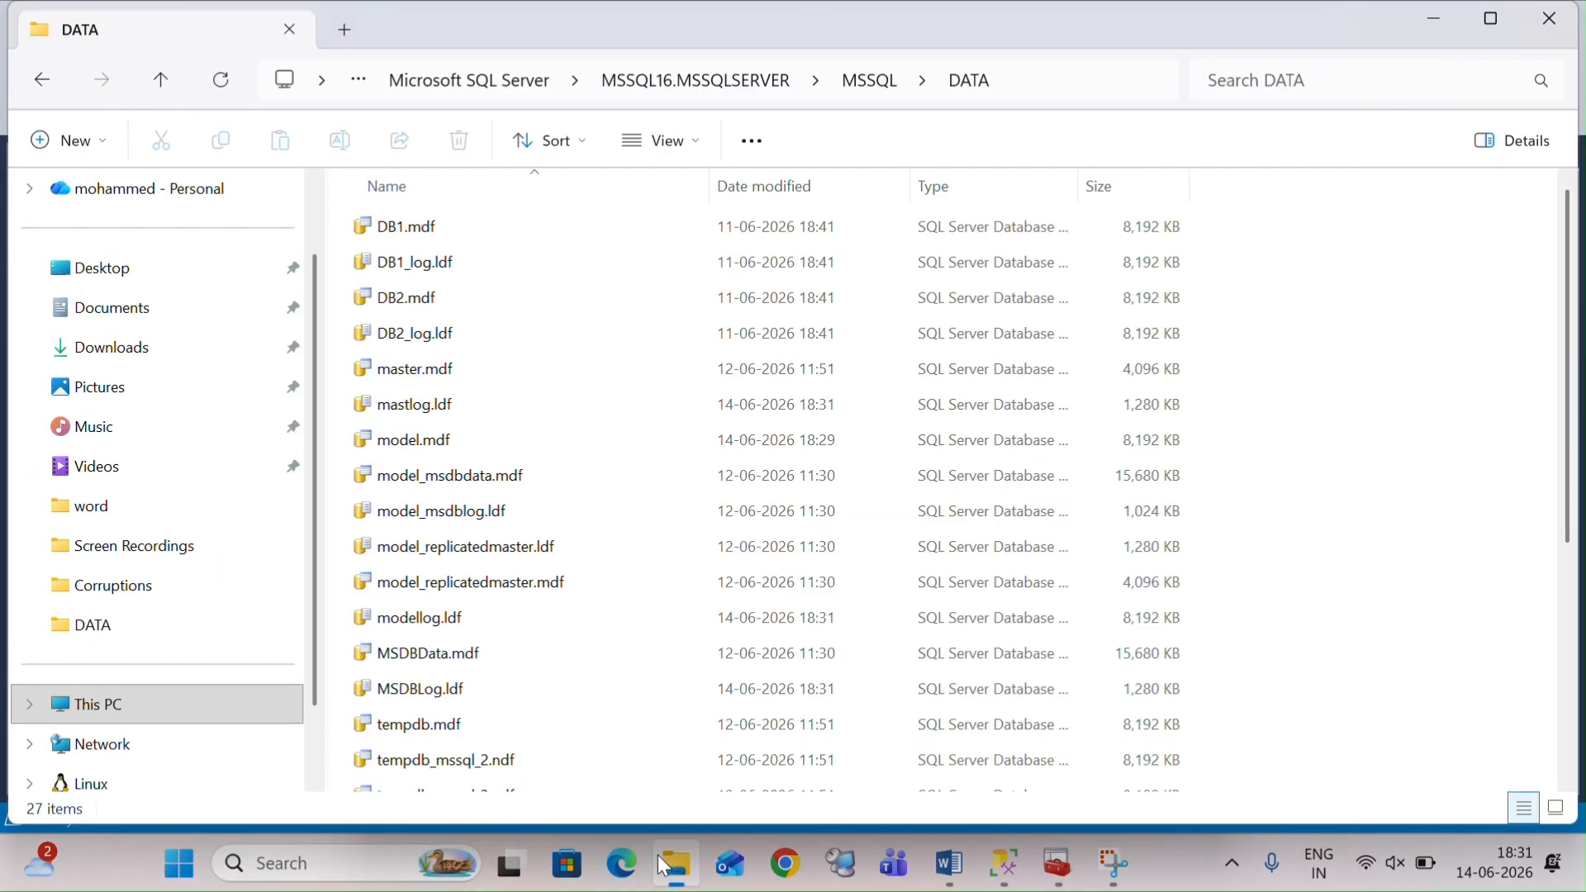
left_click(421, 86)
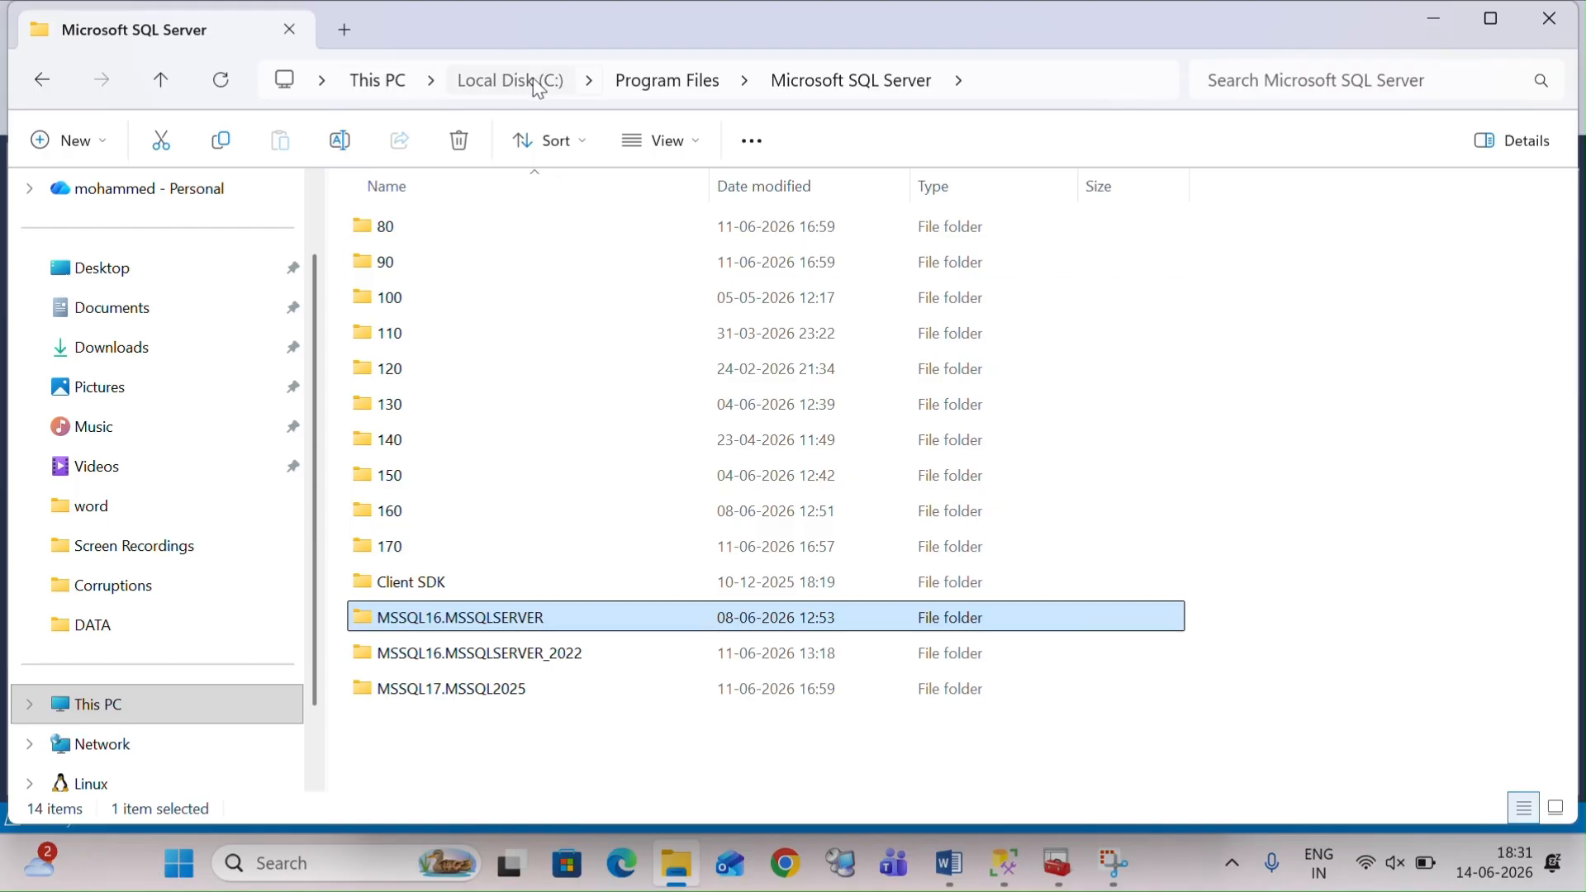
left_click(538, 86)
double_click(422, 261)
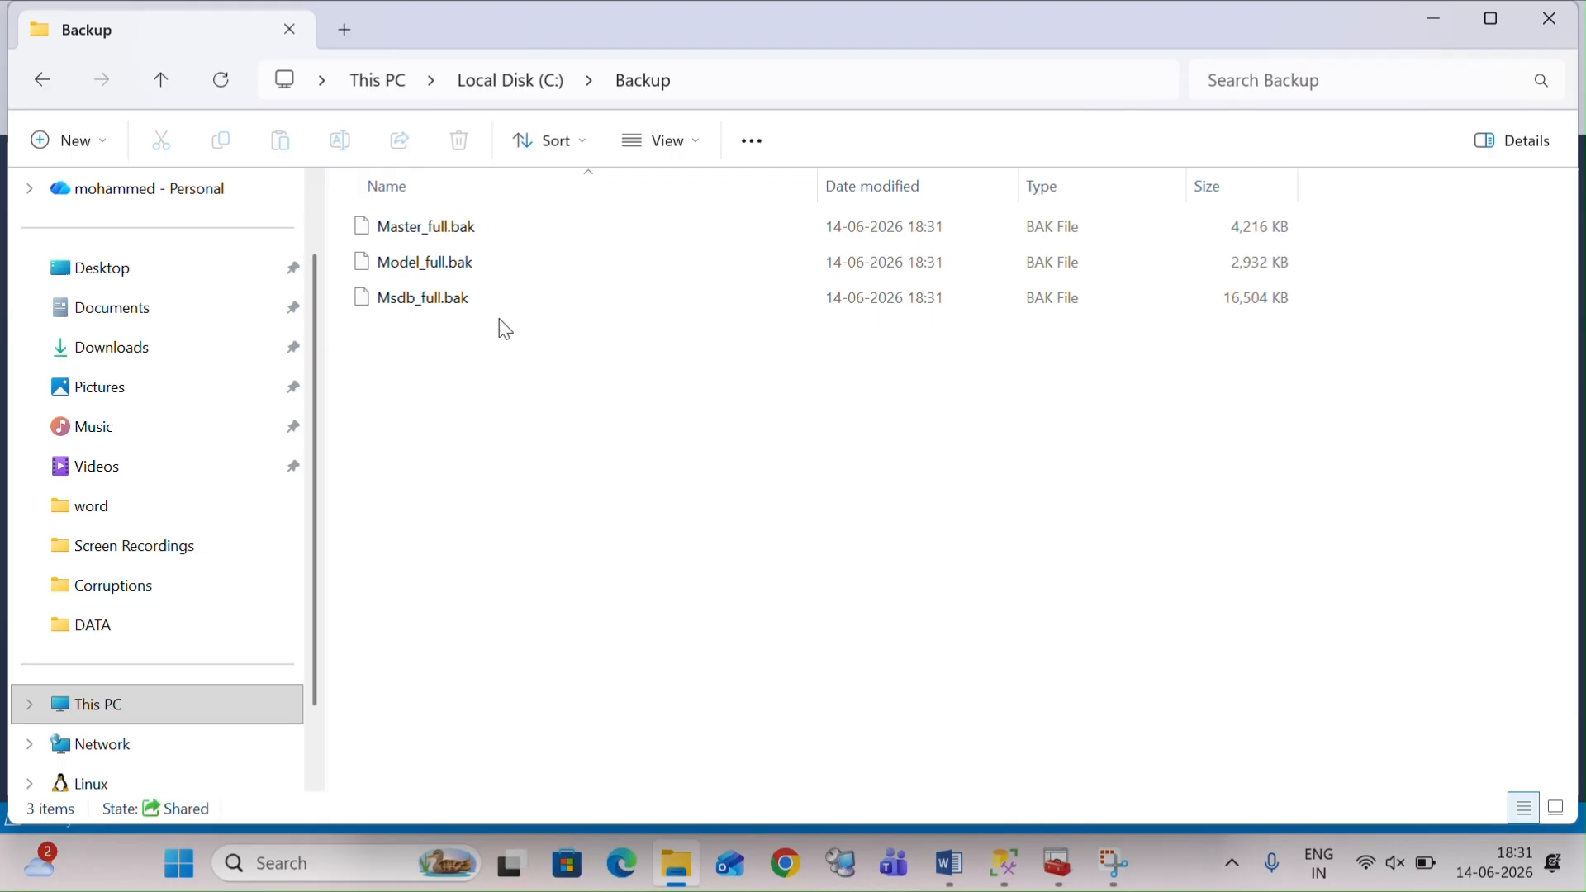
Step: Navigate to the folder C:\Program Files\Microsoft SQL Server\MSSQL16.MSSQLSERVER\MSSQL\Binn
left_click(507, 82)
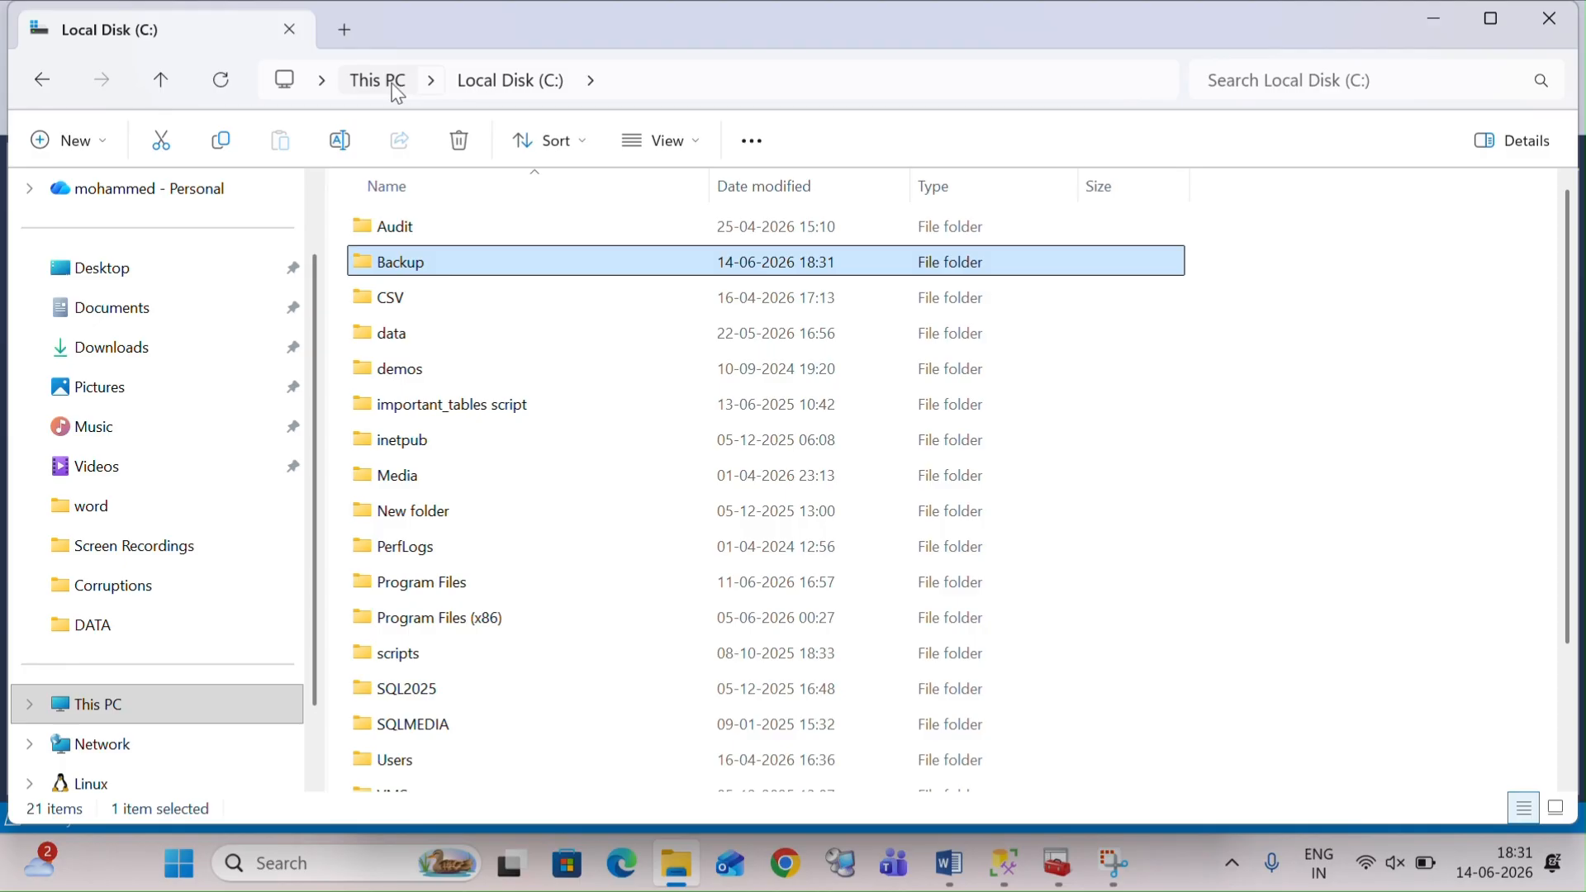
double_click(477, 593)
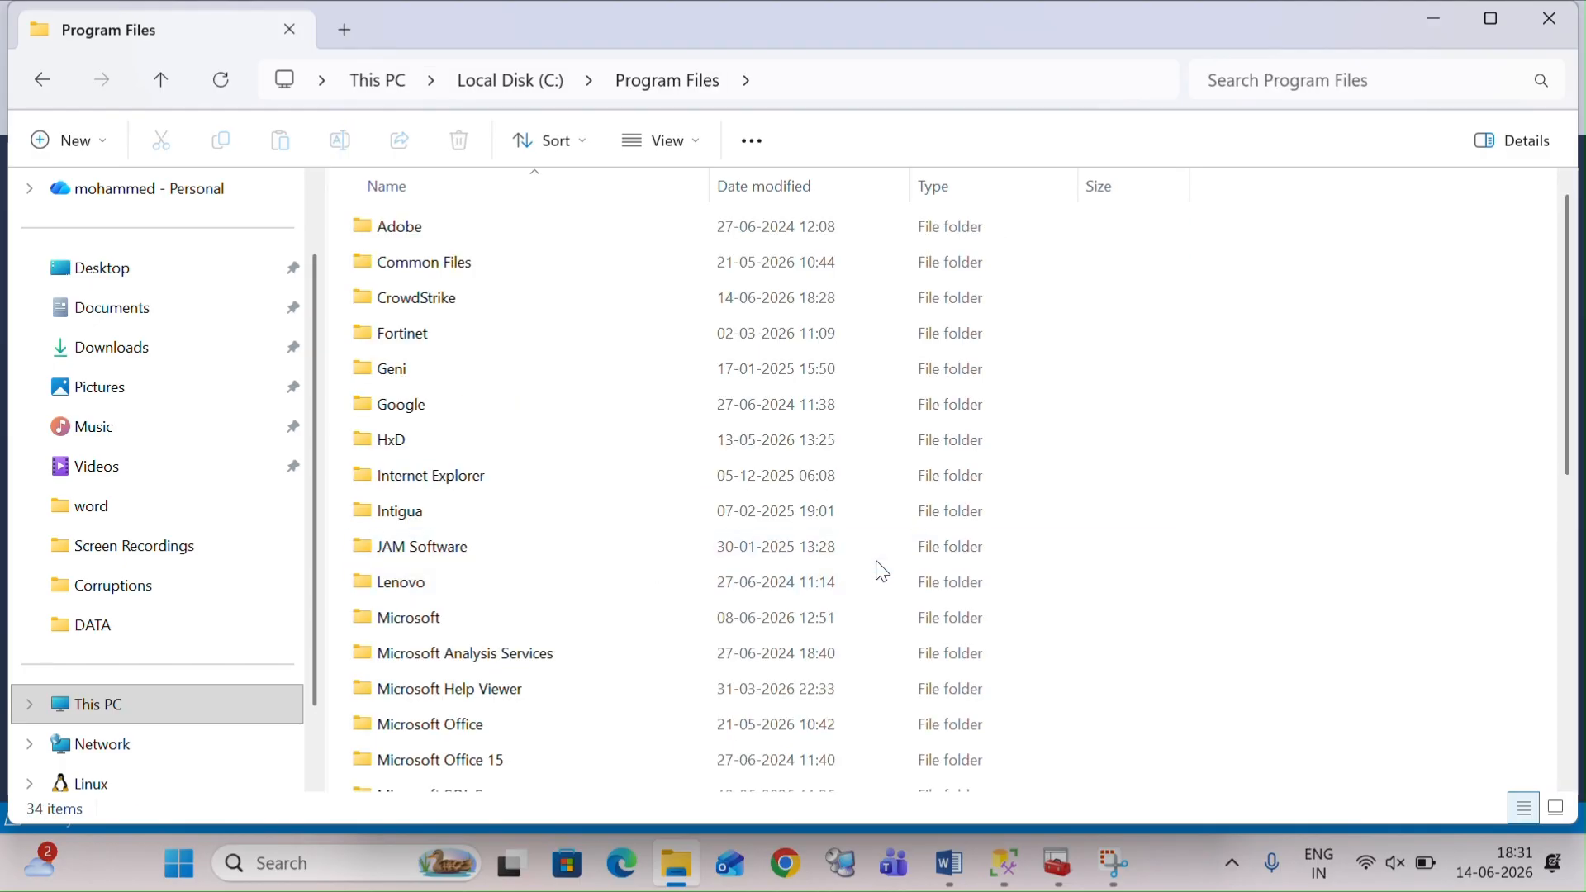
scroll(882, 570, "down", 3)
left_click(535, 521)
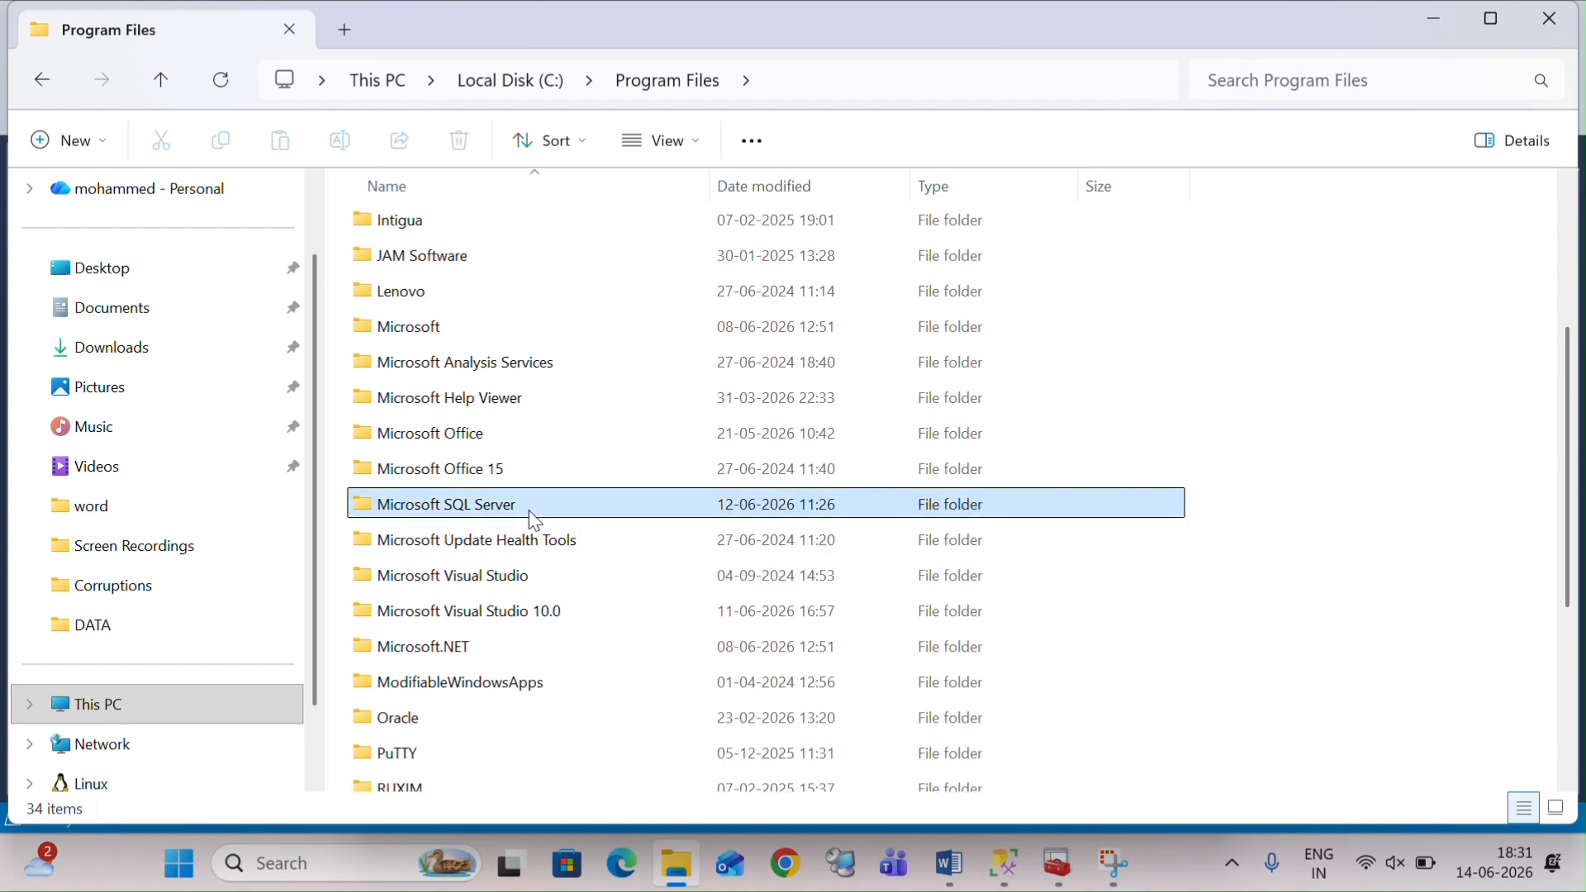
double_click(535, 520)
double_click(513, 626)
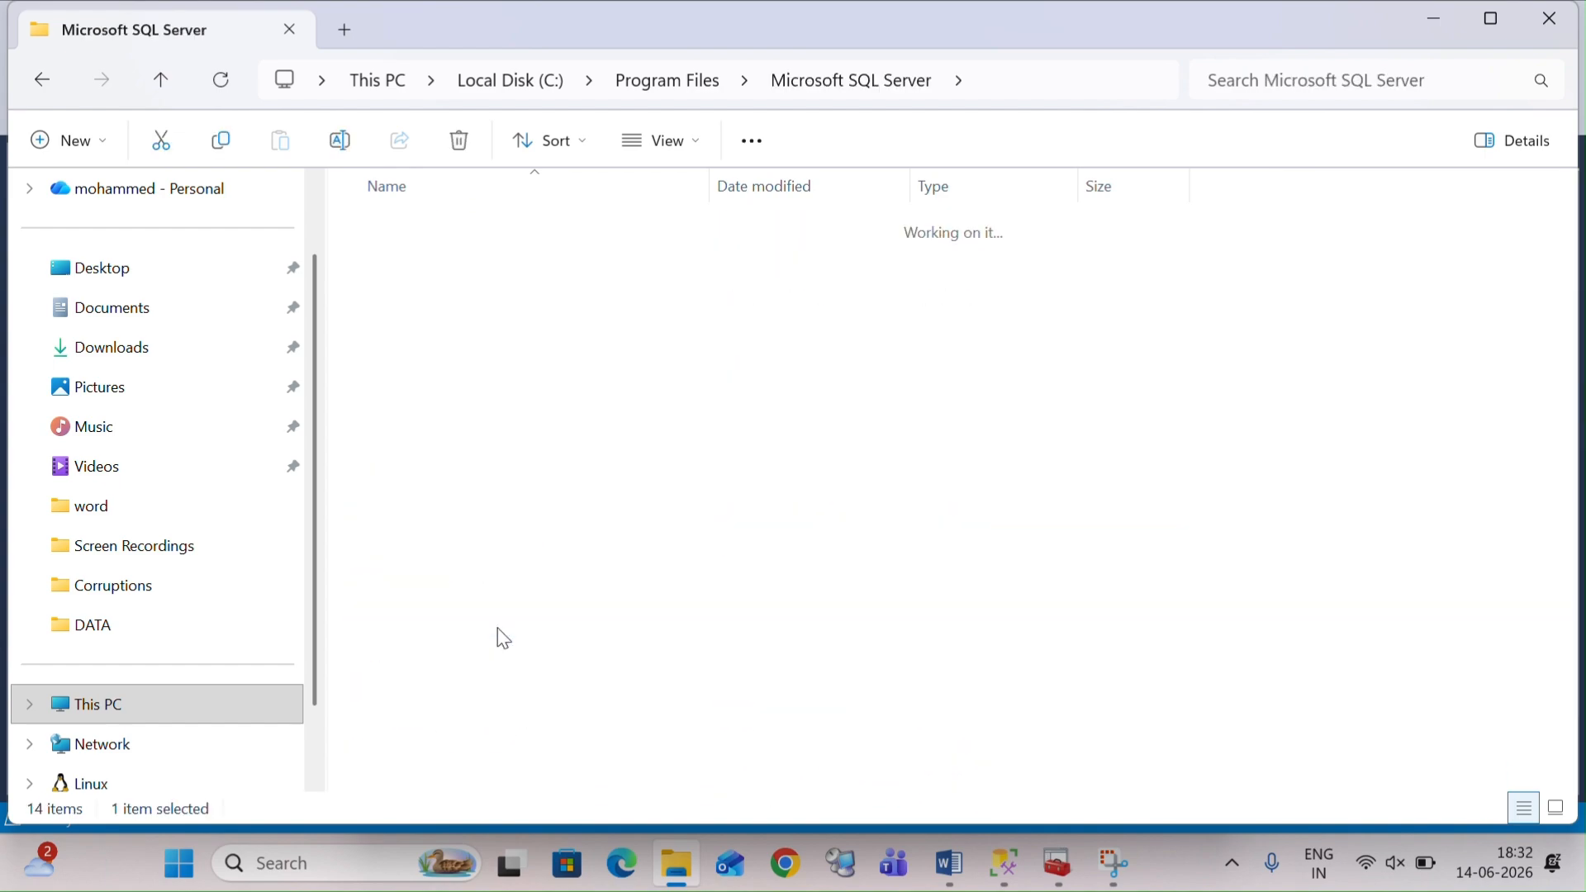
double_click(506, 241)
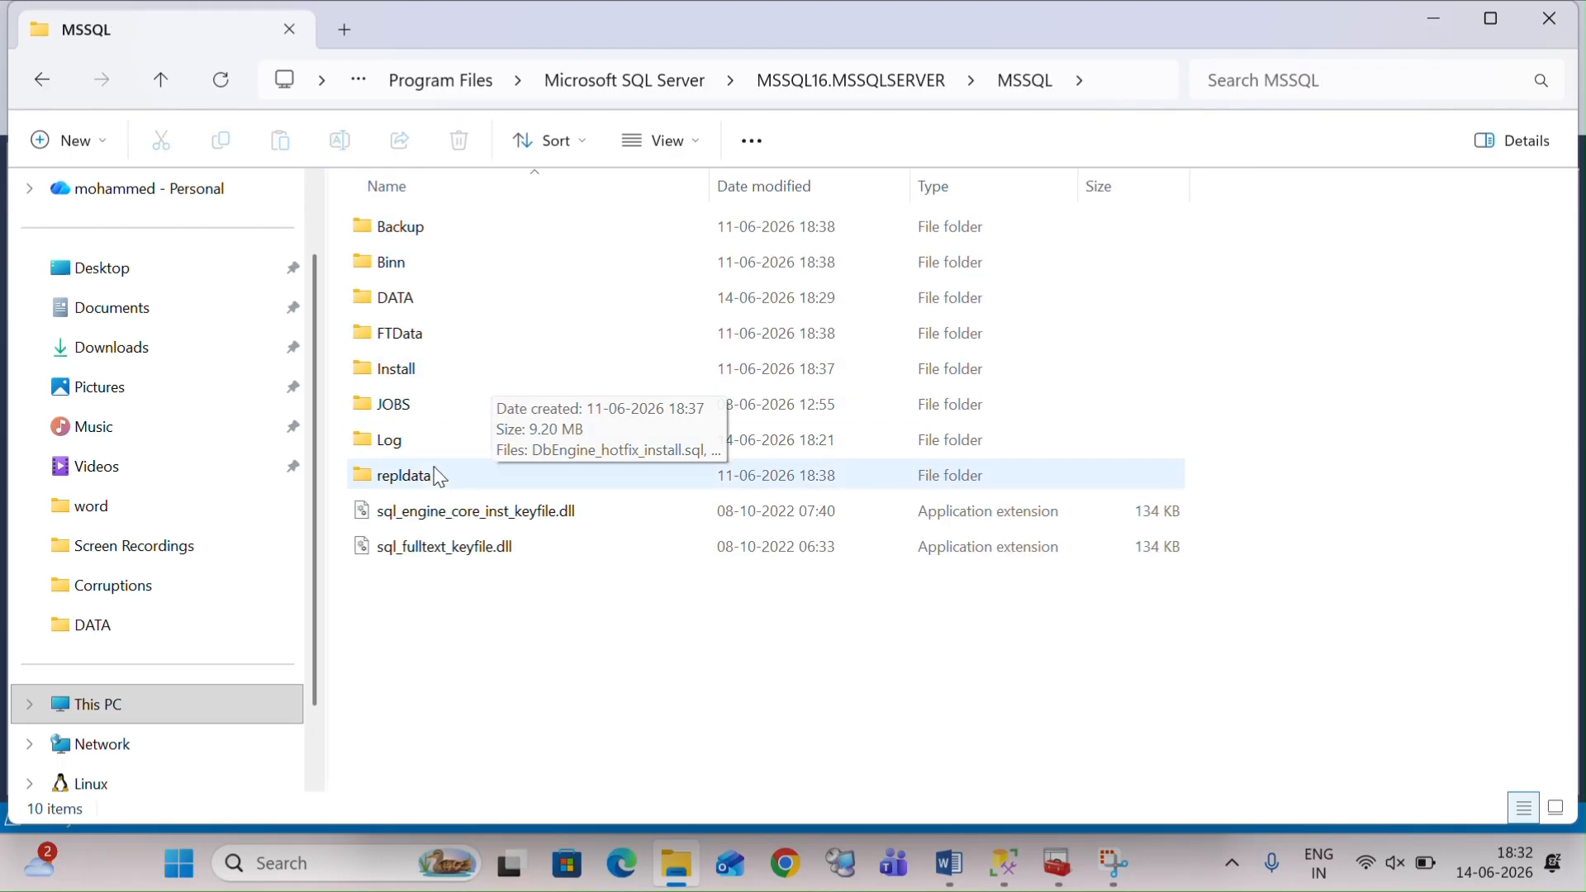
double_click(433, 275)
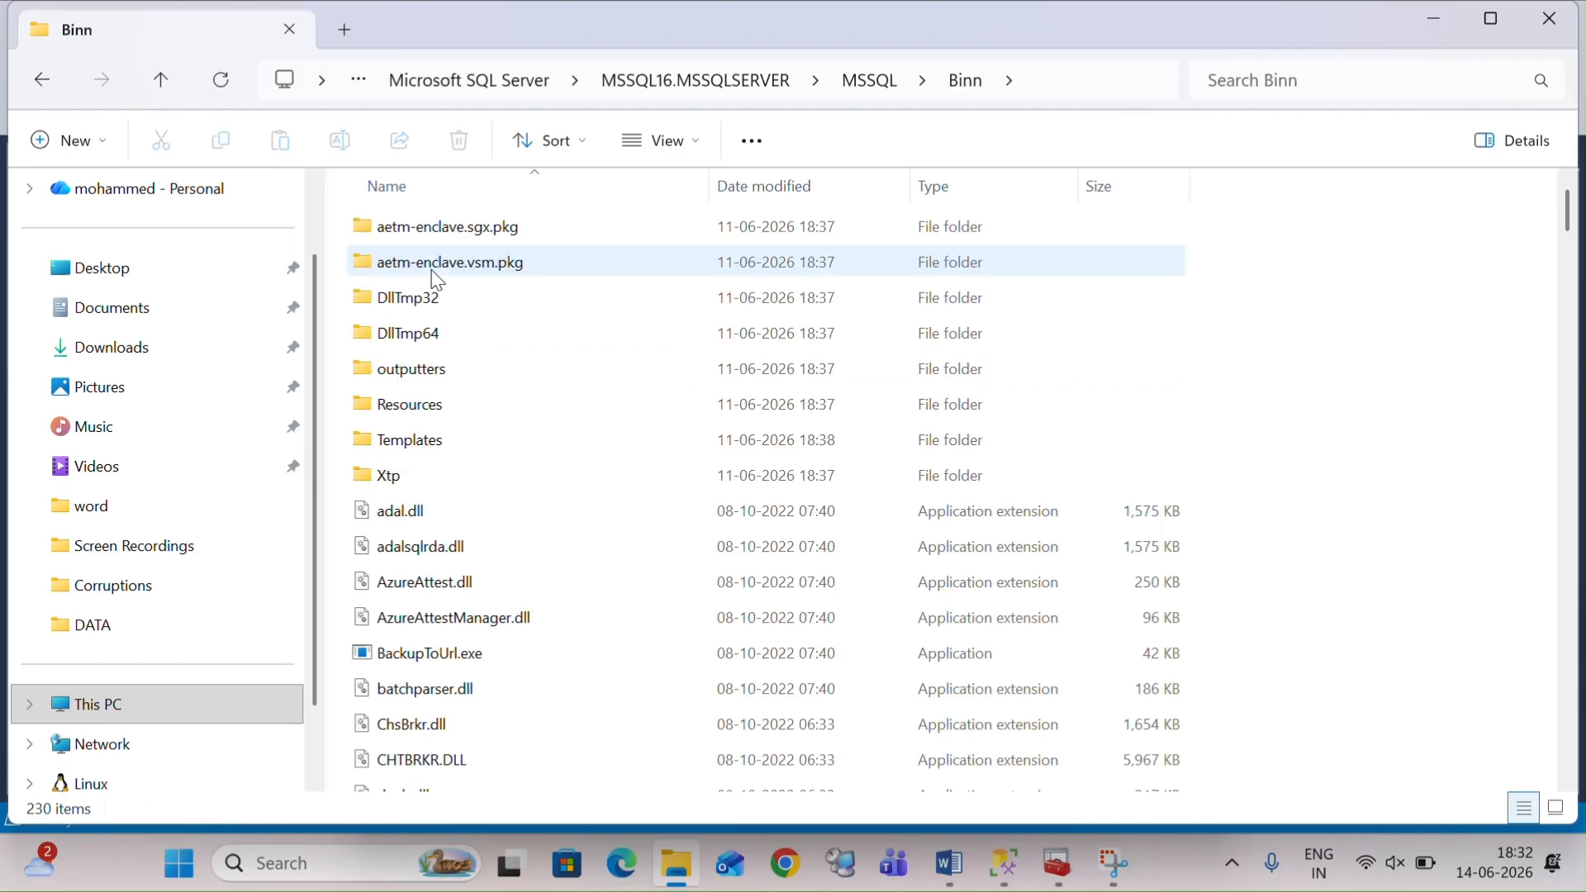
Step: Look through the Binn folder for the resource database files and select mssqlsystemresource.ldf
scroll(603, 542, "down", 2)
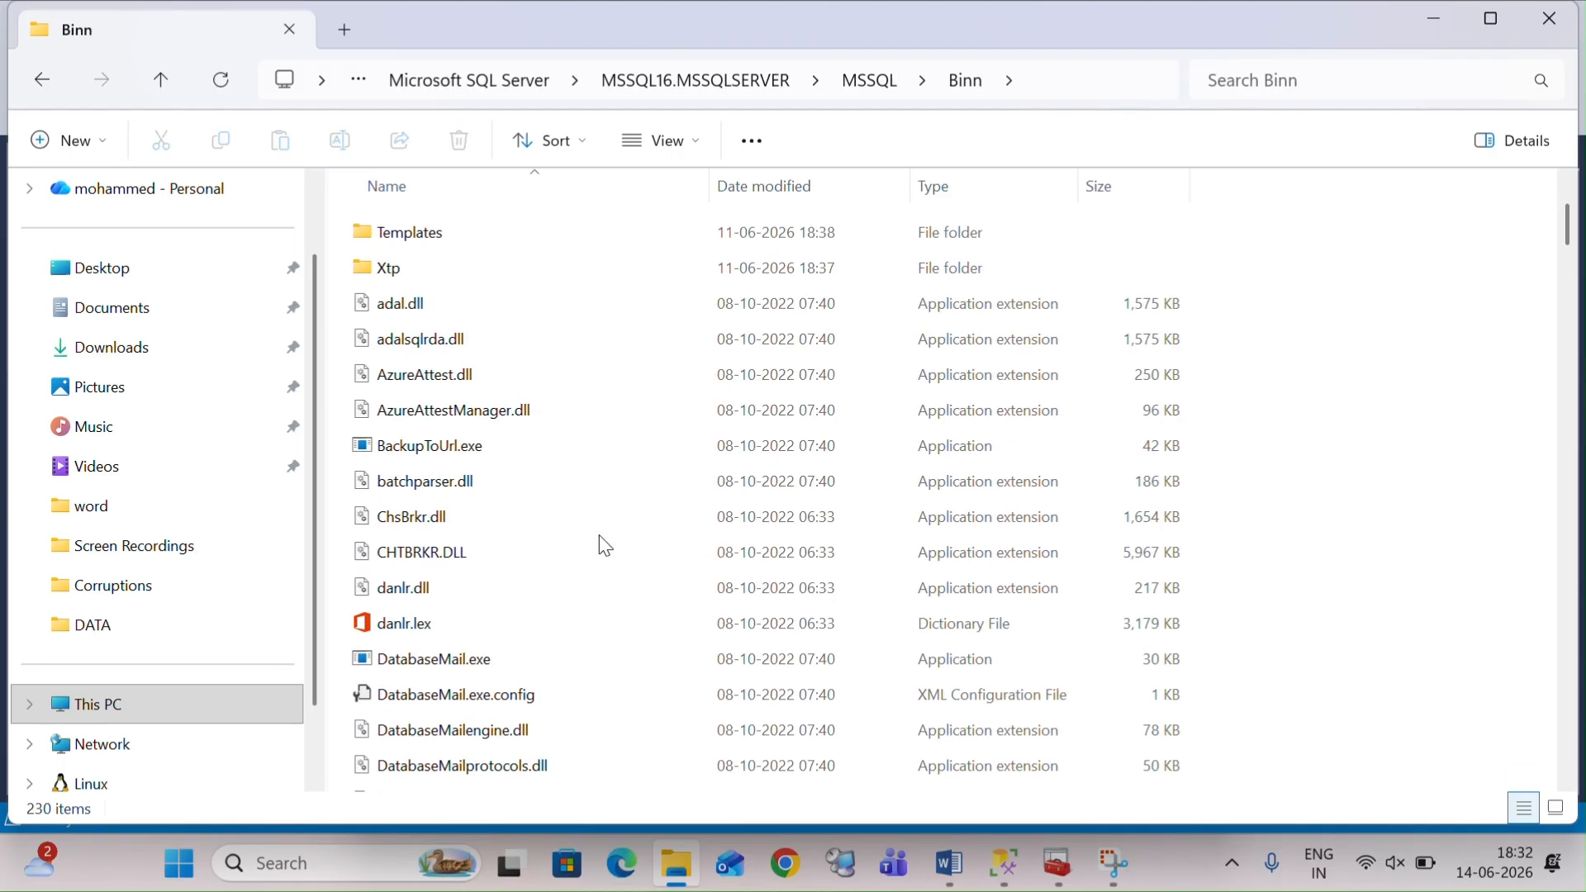
scroll(606, 545, "down", 2)
scroll(605, 546, "up", 4)
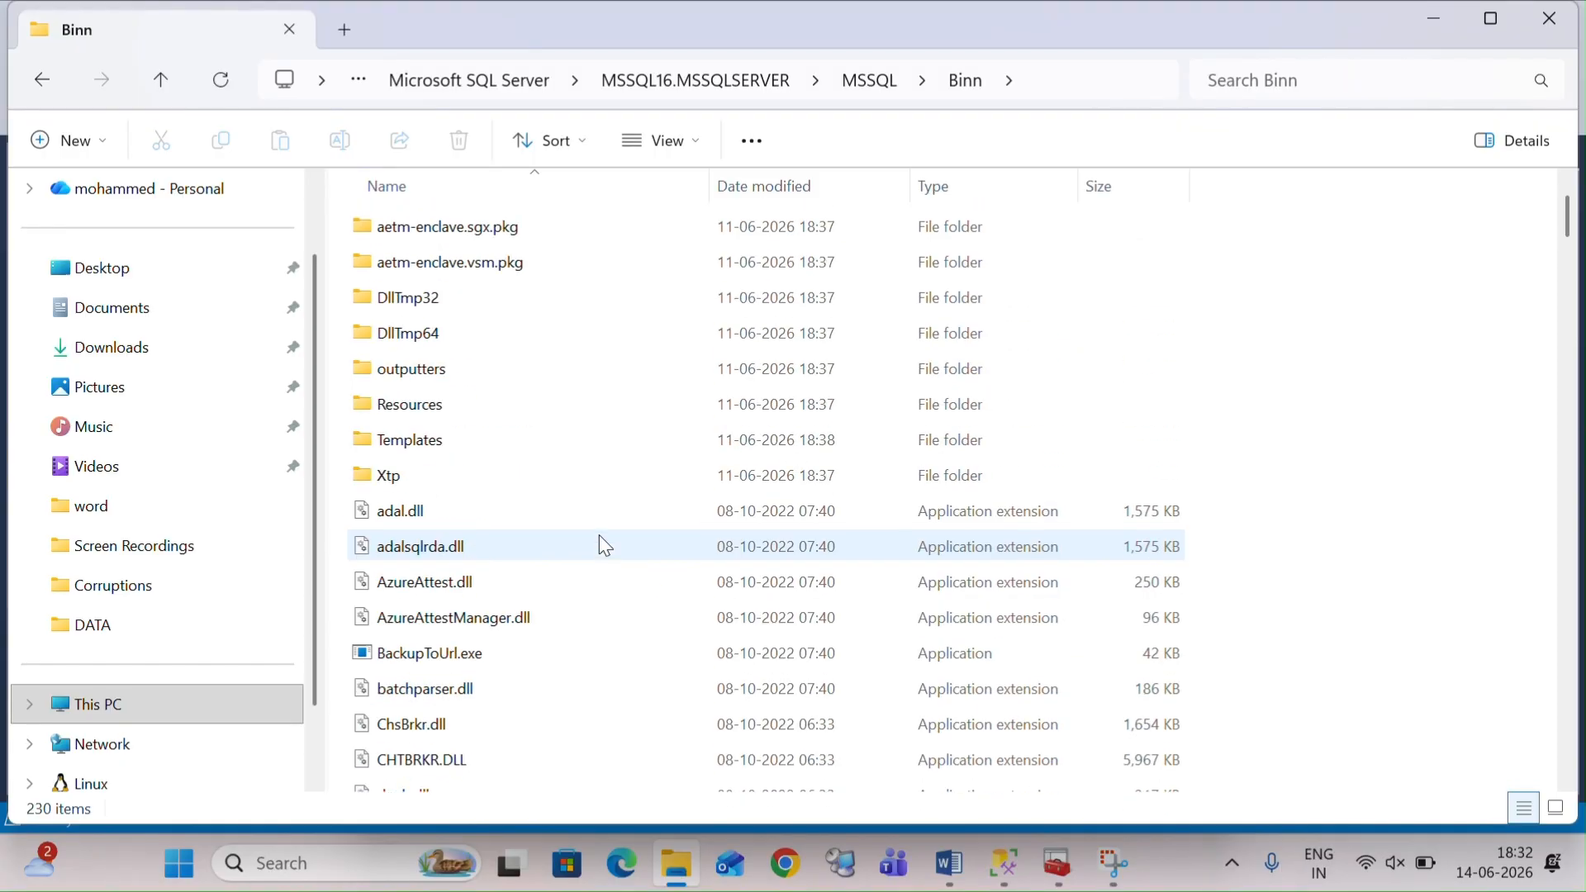
scroll(605, 545, "down", 15)
scroll(606, 545, "down", 3)
scroll(606, 545, "up", 20)
left_click(599, 536)
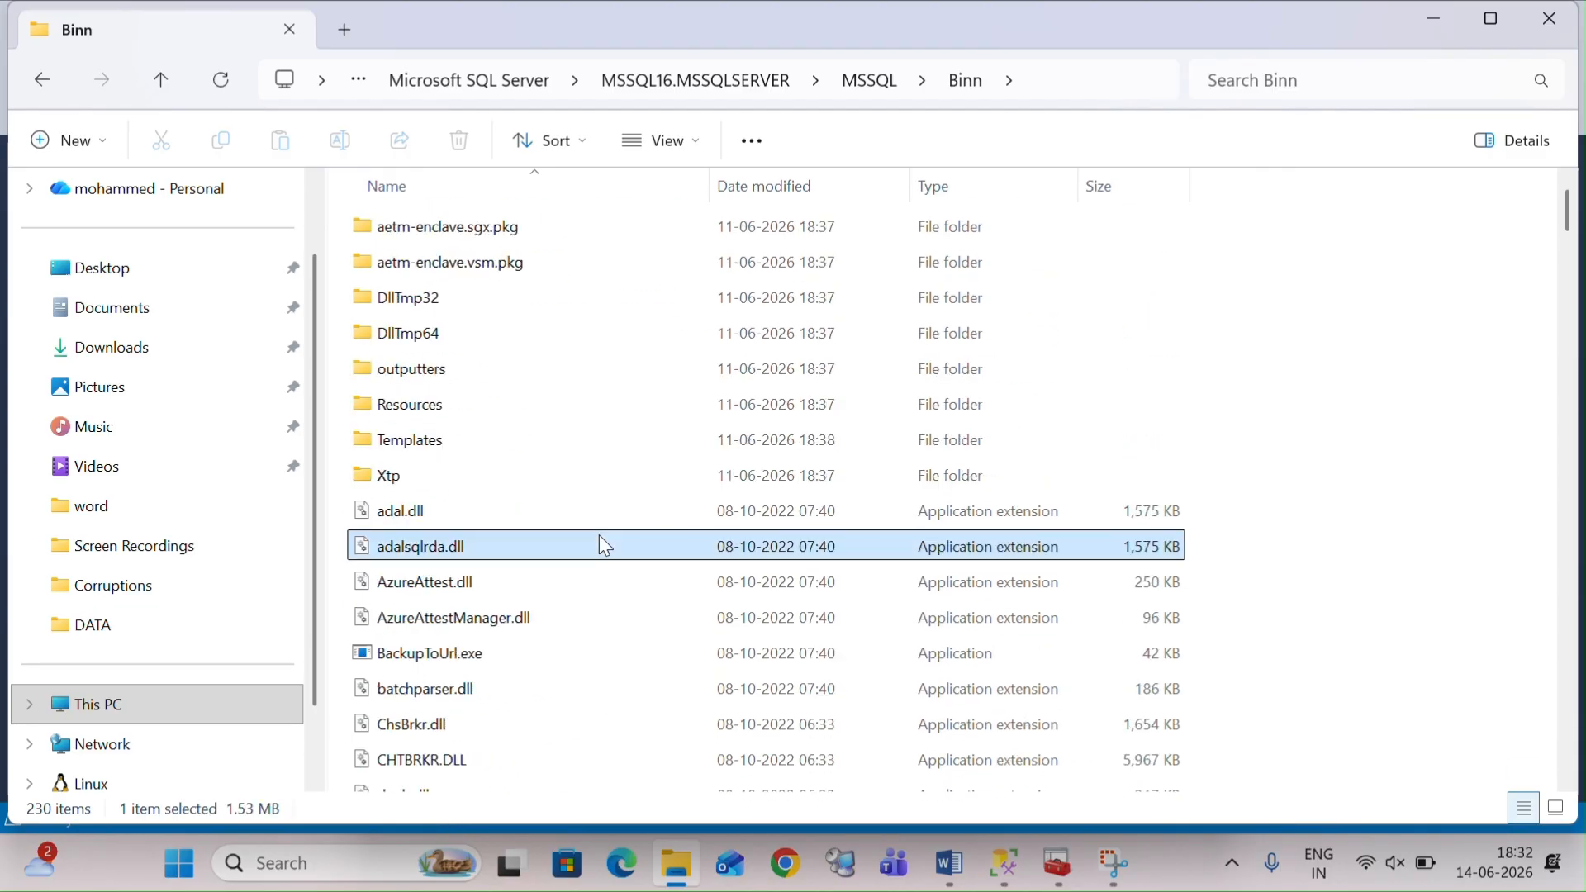
key("r")
key("r")
key("r")
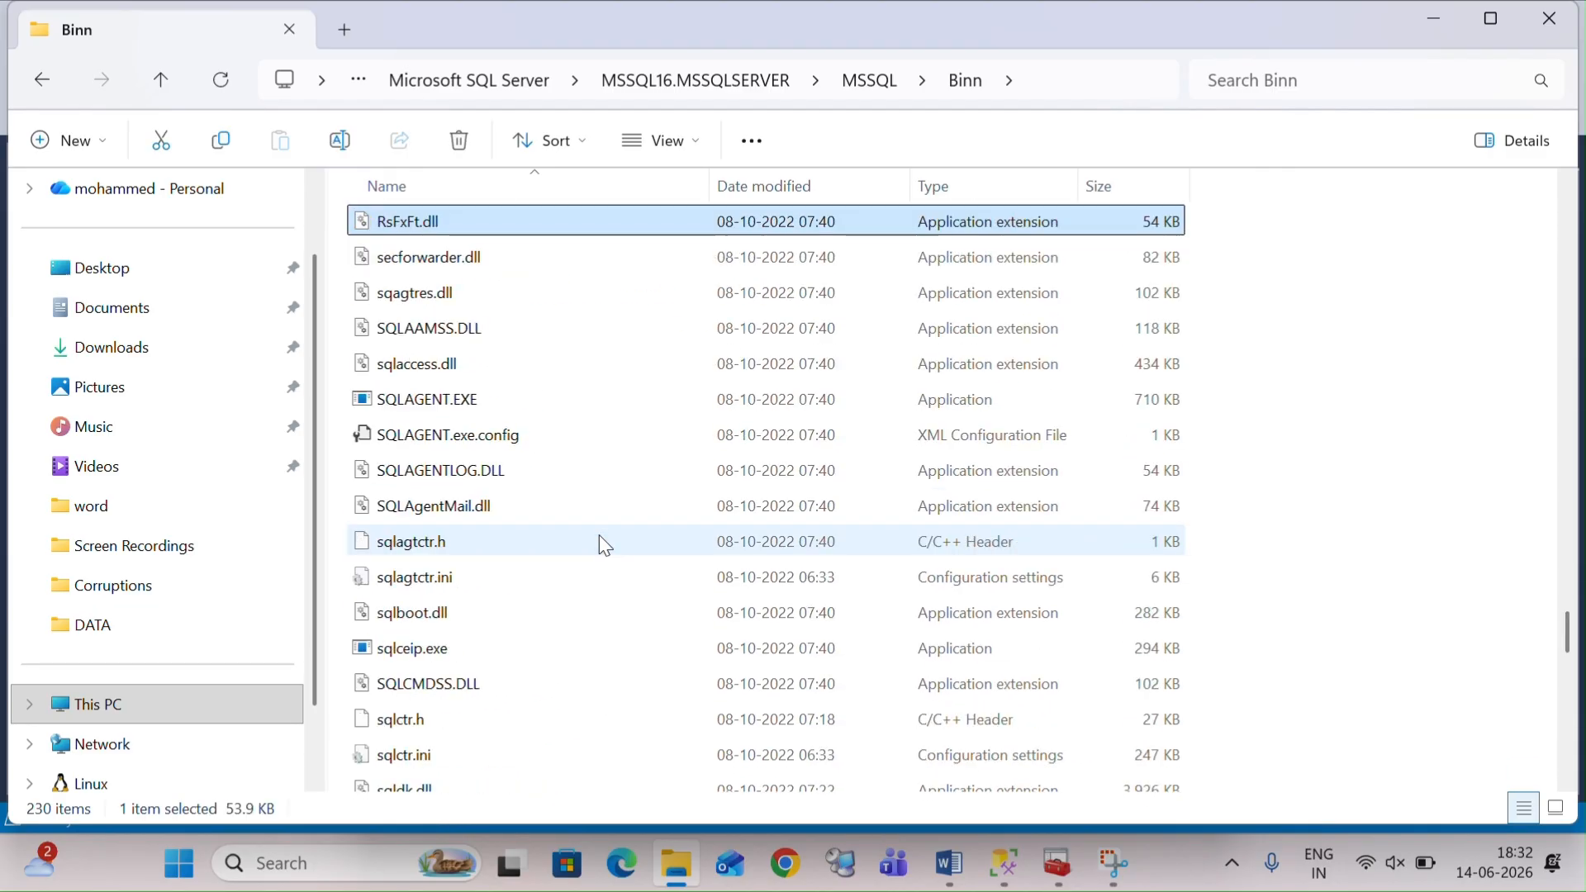
scroll(605, 546, "down", 10)
scroll(606, 546, "down", 7)
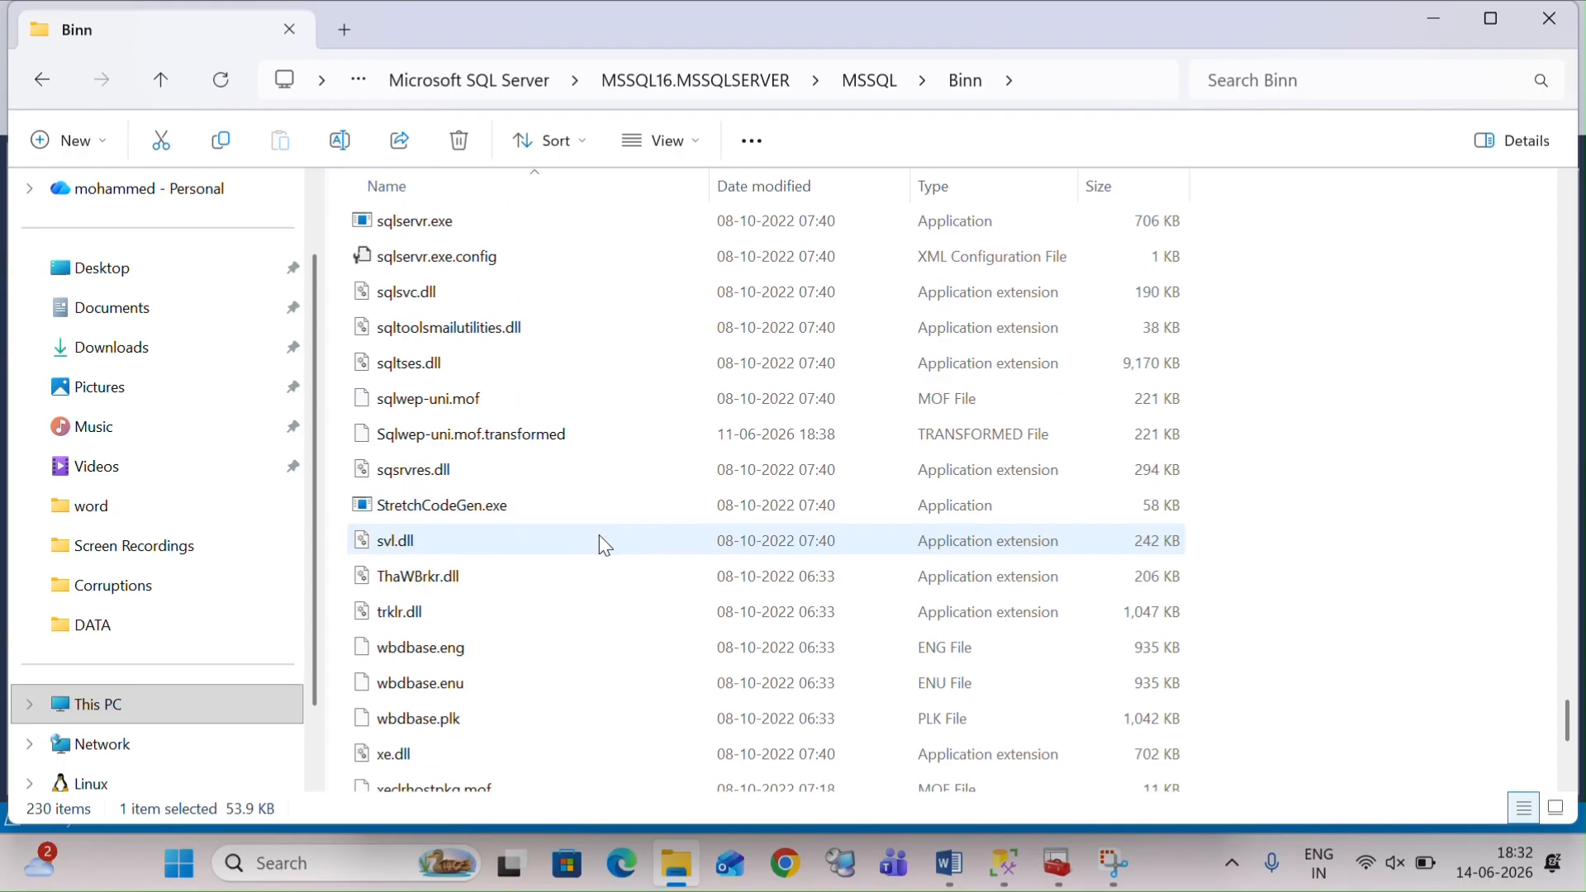
scroll(599, 536, "up", 18)
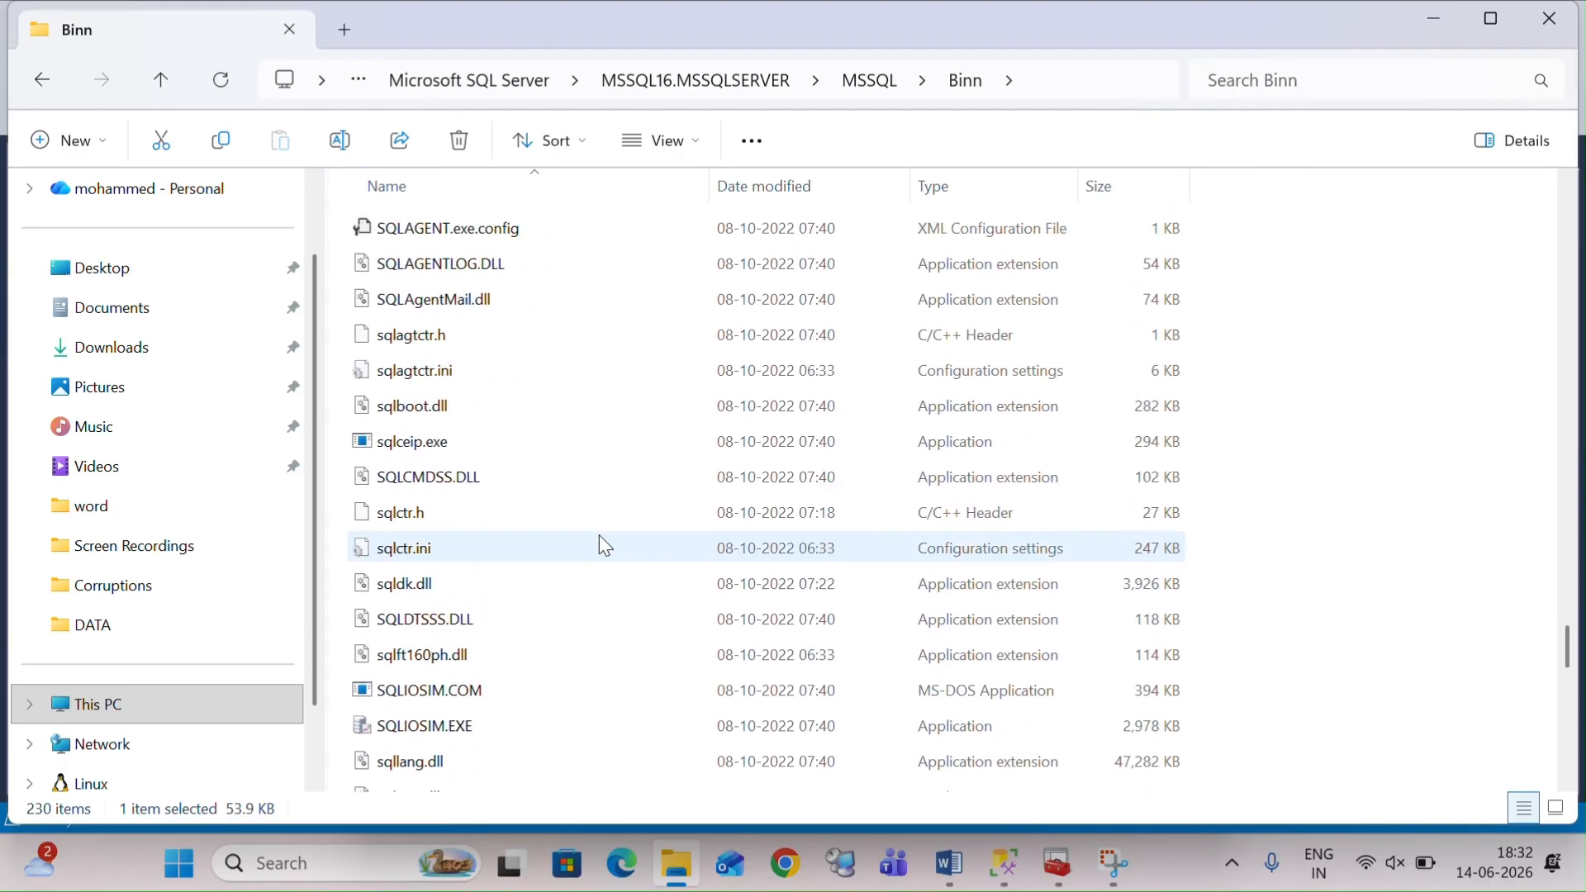
scroll(605, 545, "up", 20)
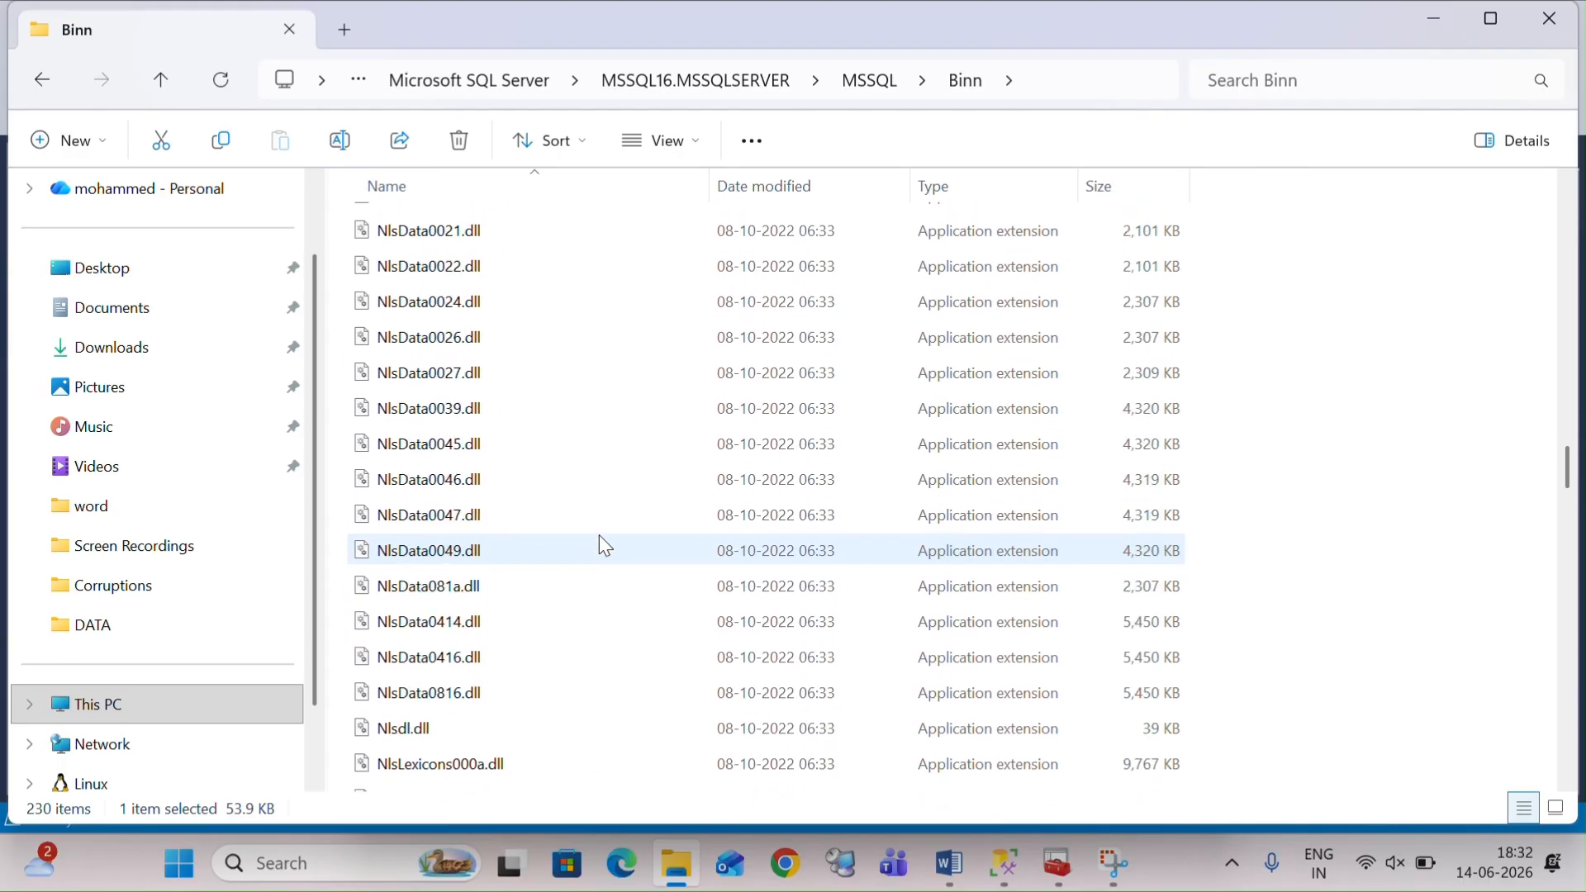
scroll(605, 546, "down", 8)
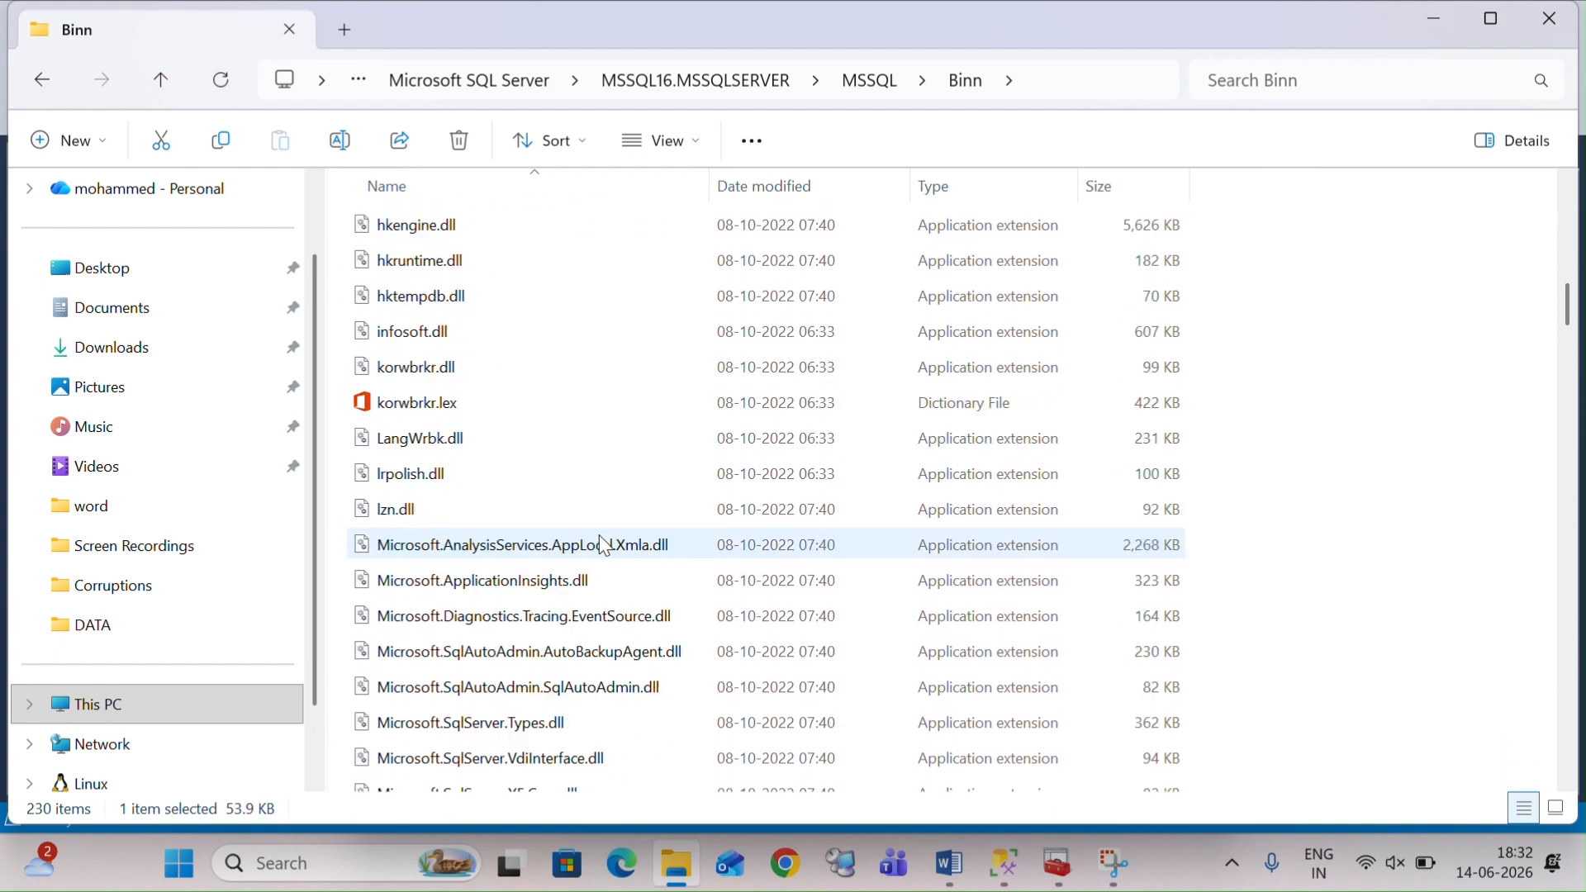
left_click(484, 500)
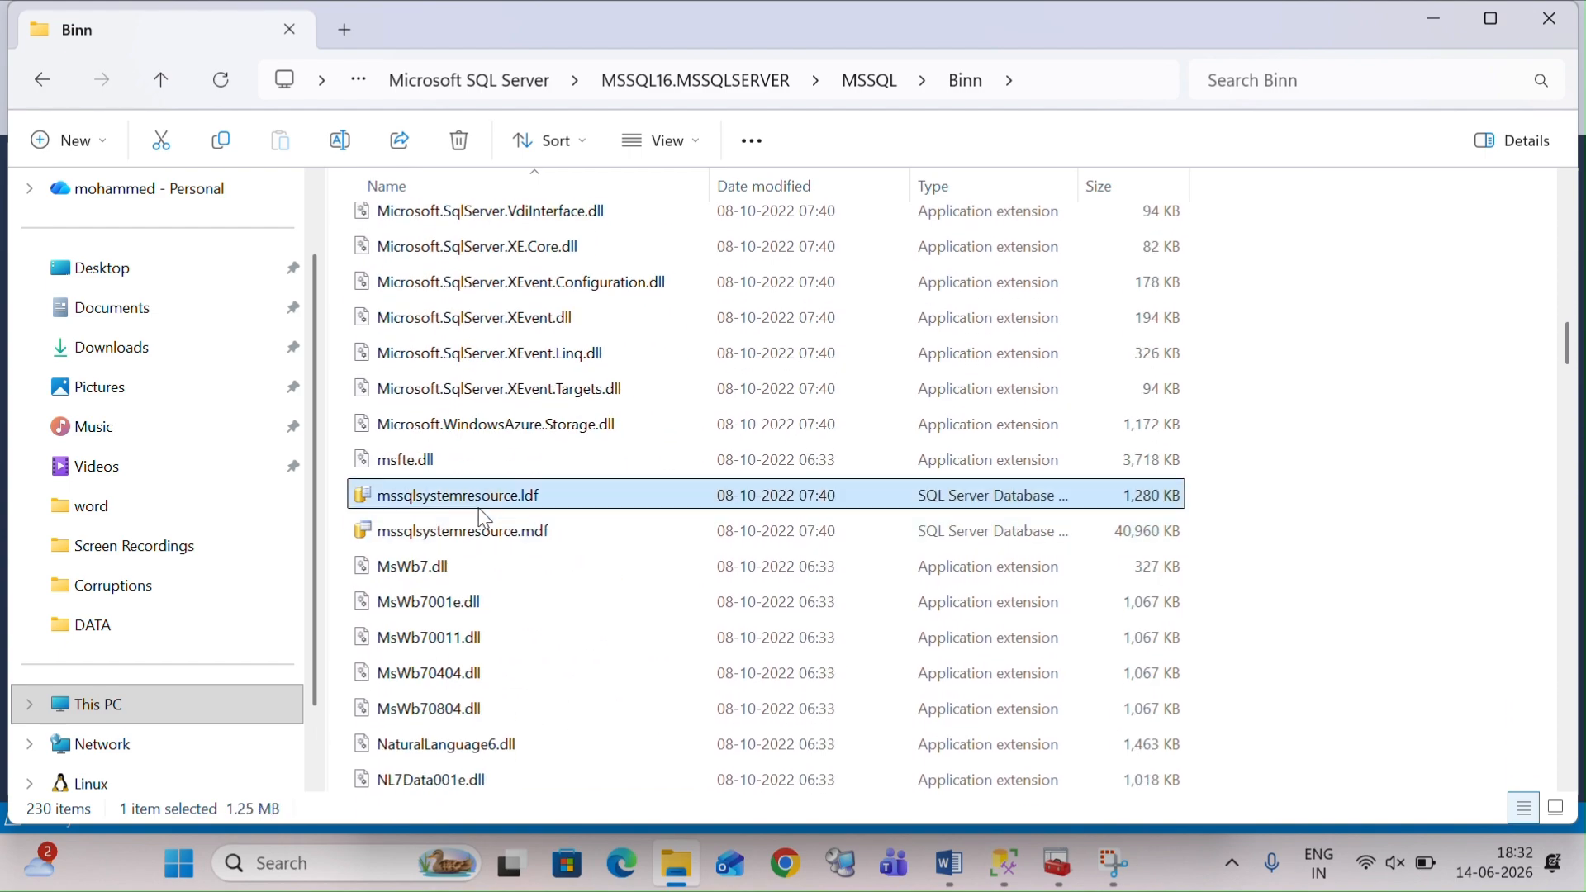
Step: Copy mssqlsystemresource.ldf and mssqlsystemresource.mdf from the Binn folder into the Backup folder on the C drive
left_click(483, 521, "ctrl")
key("ctrl+c")
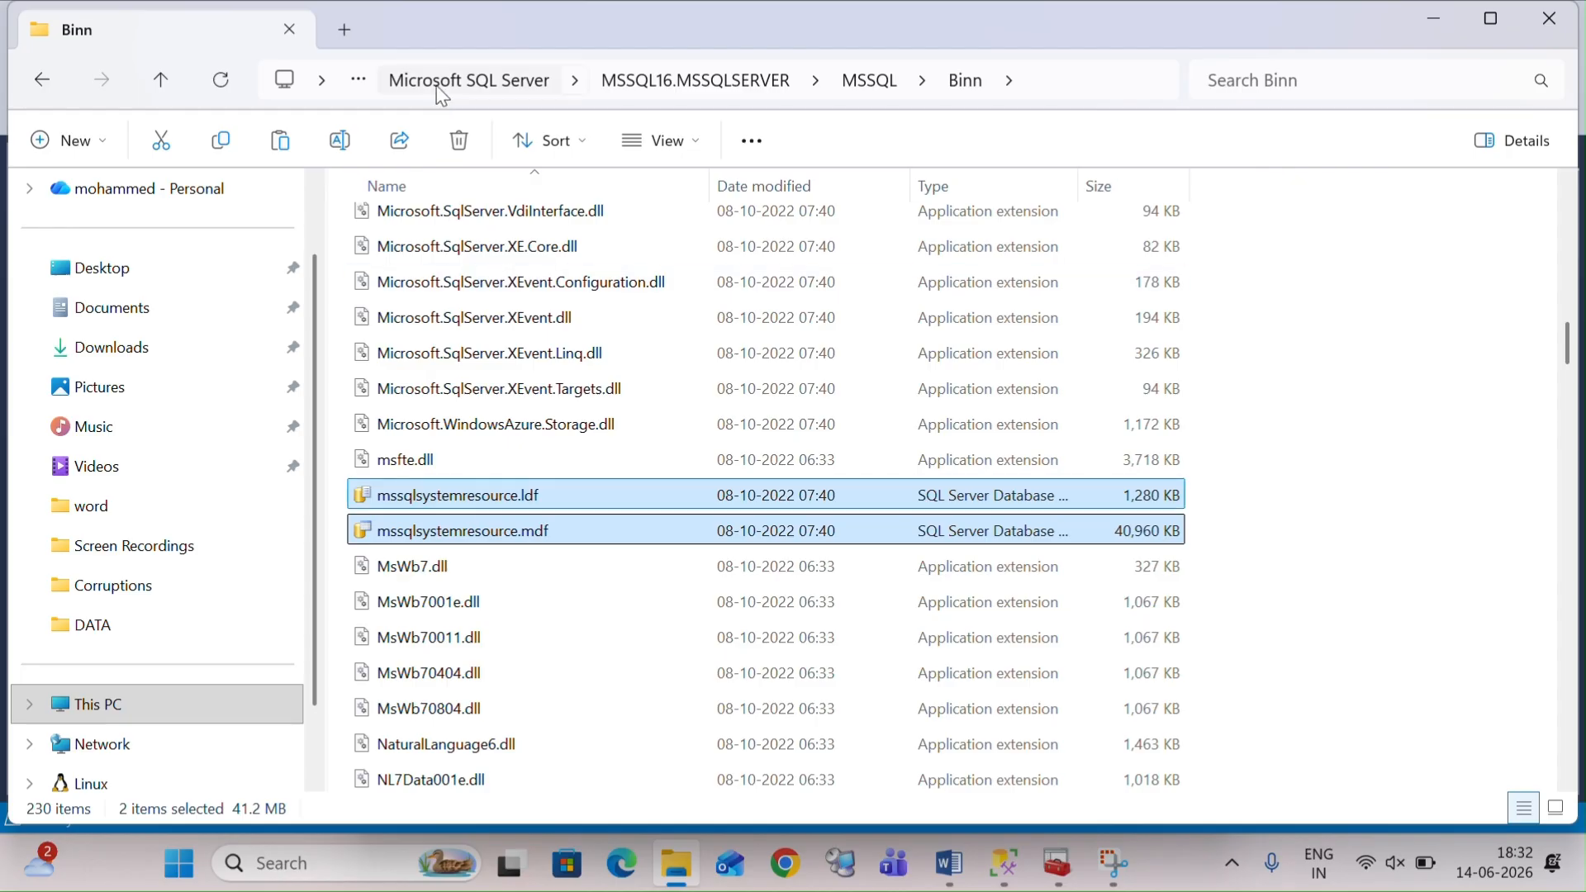
left_click(502, 86)
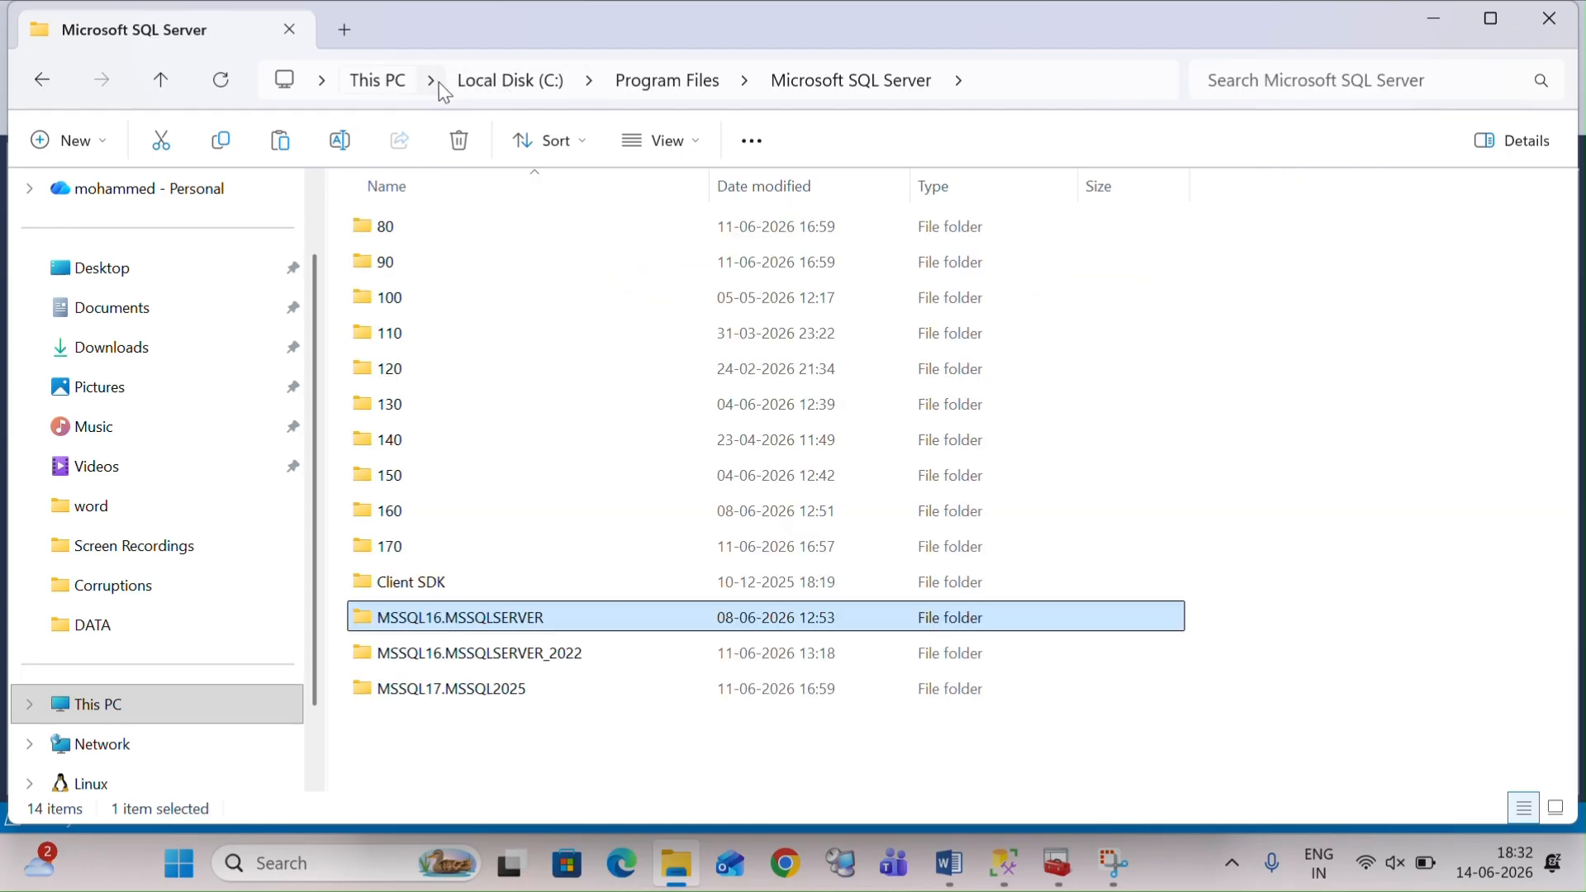
left_click(529, 86)
left_click(446, 263)
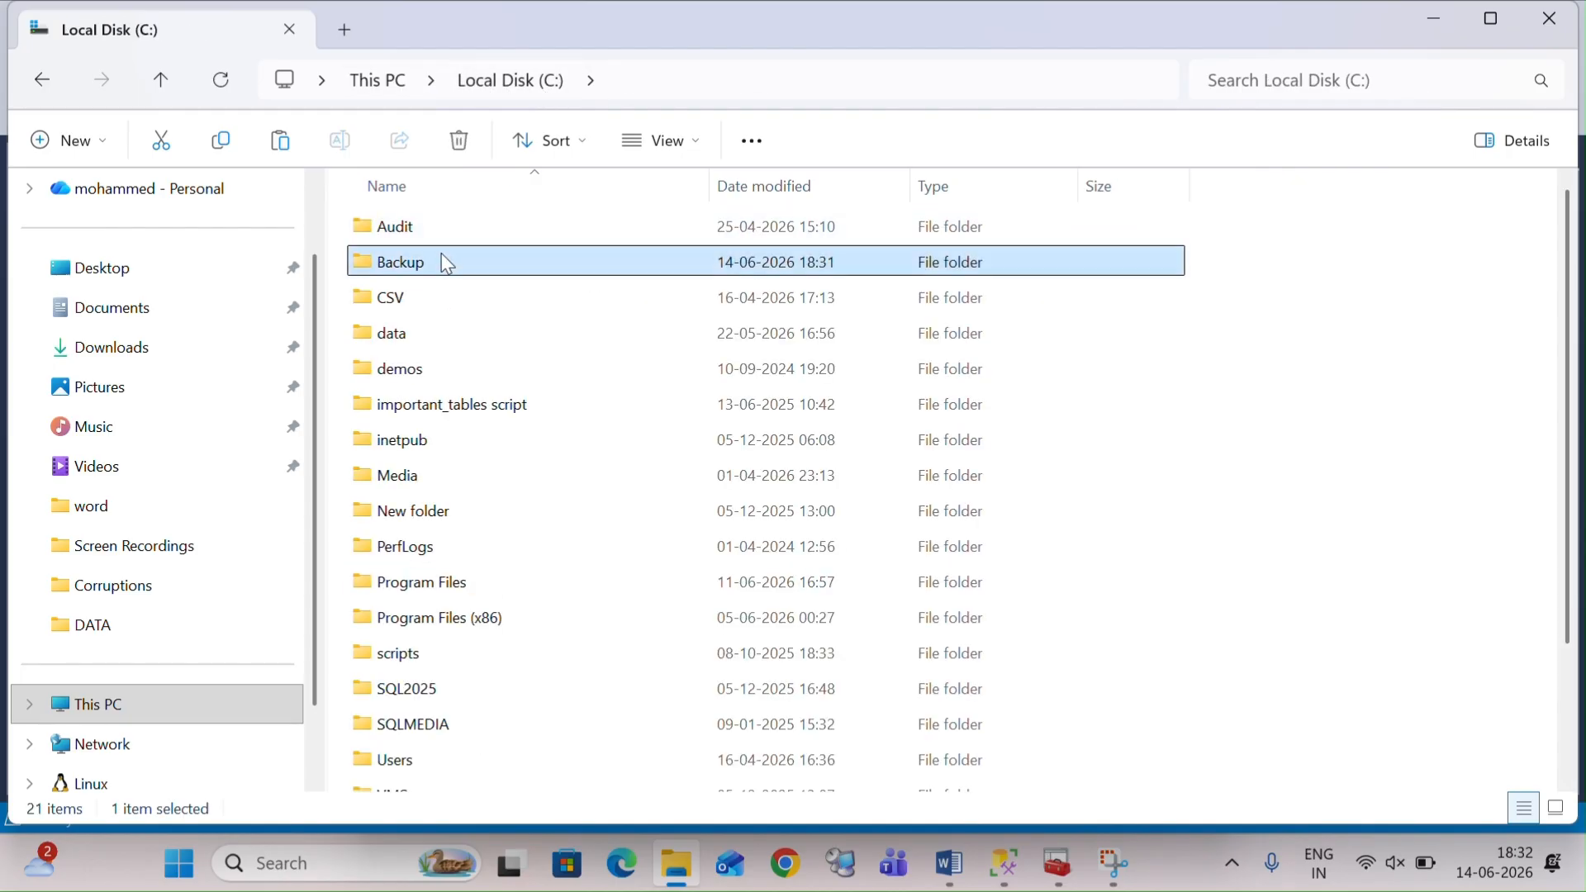
double_click(447, 262)
key("ctrl+v")
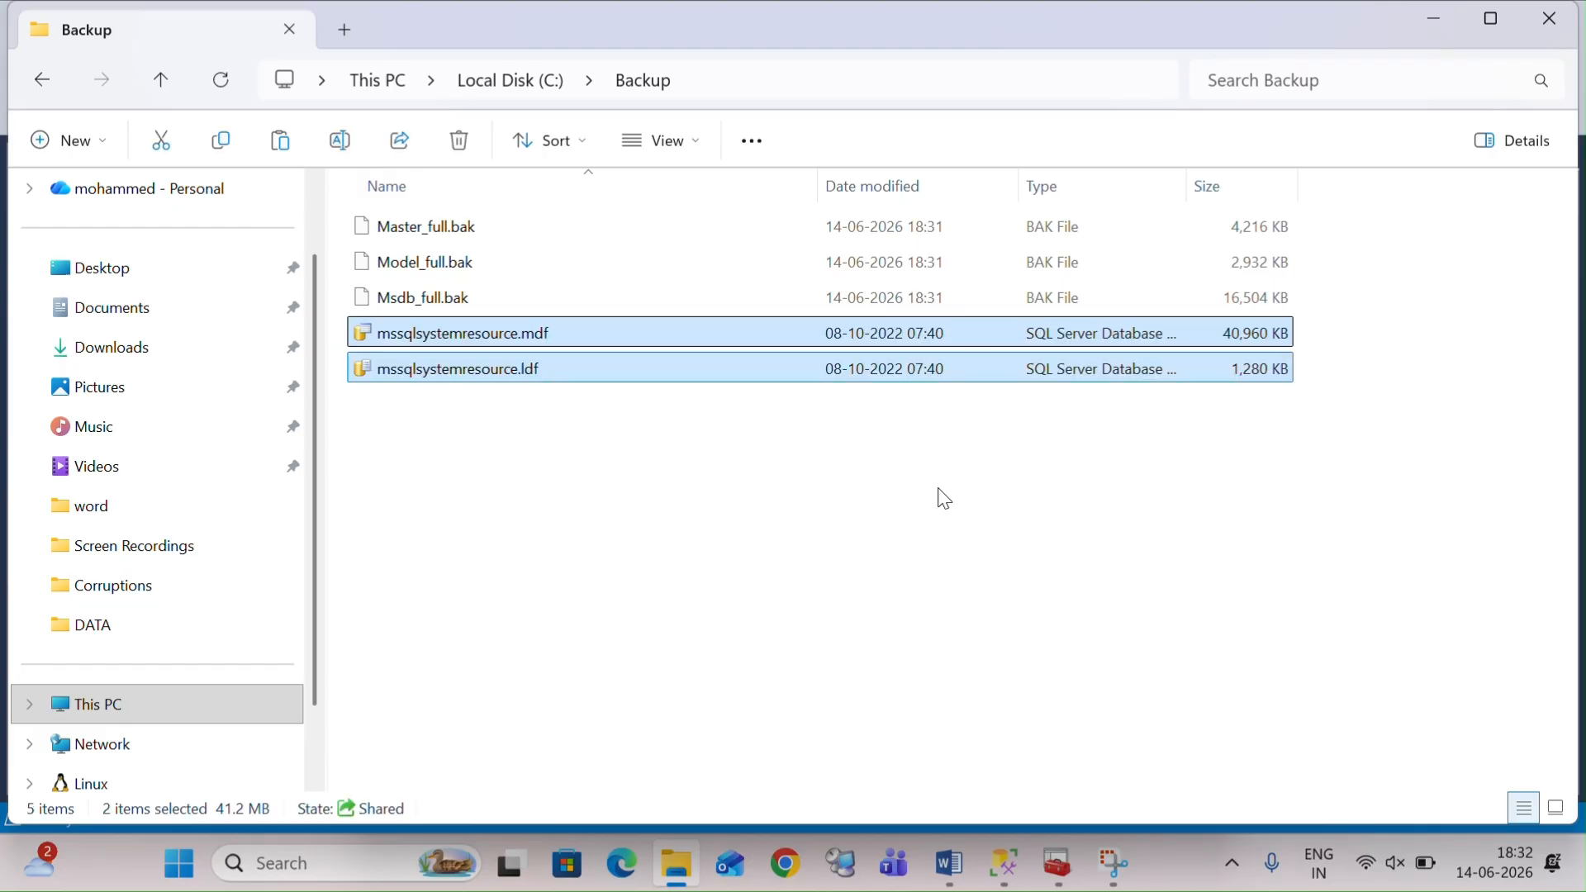
left_click(944, 498)
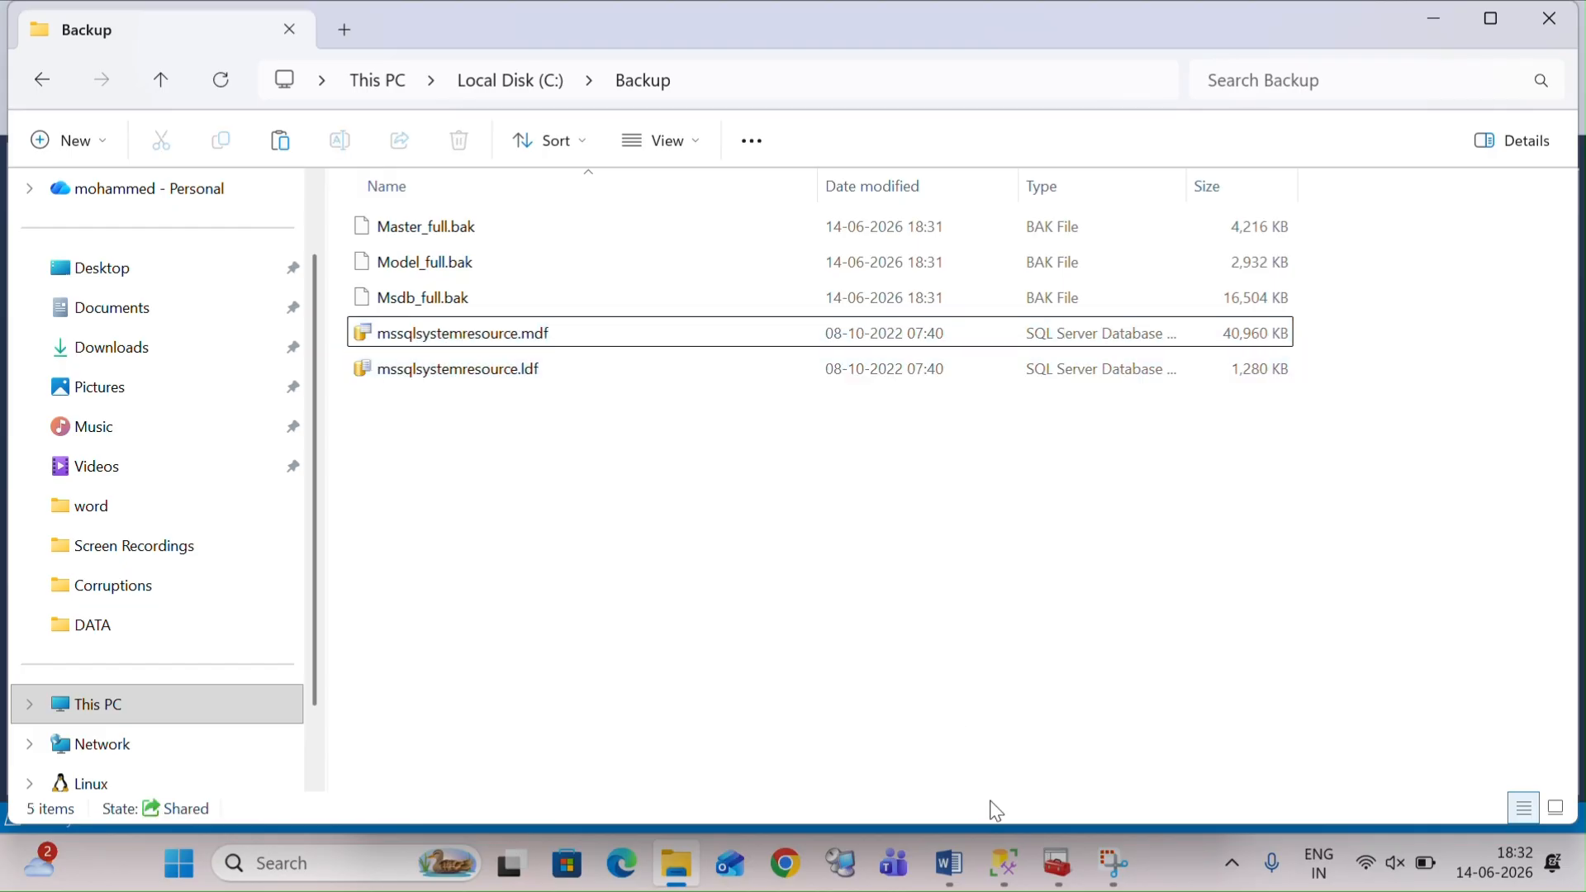
left_click(1003, 880)
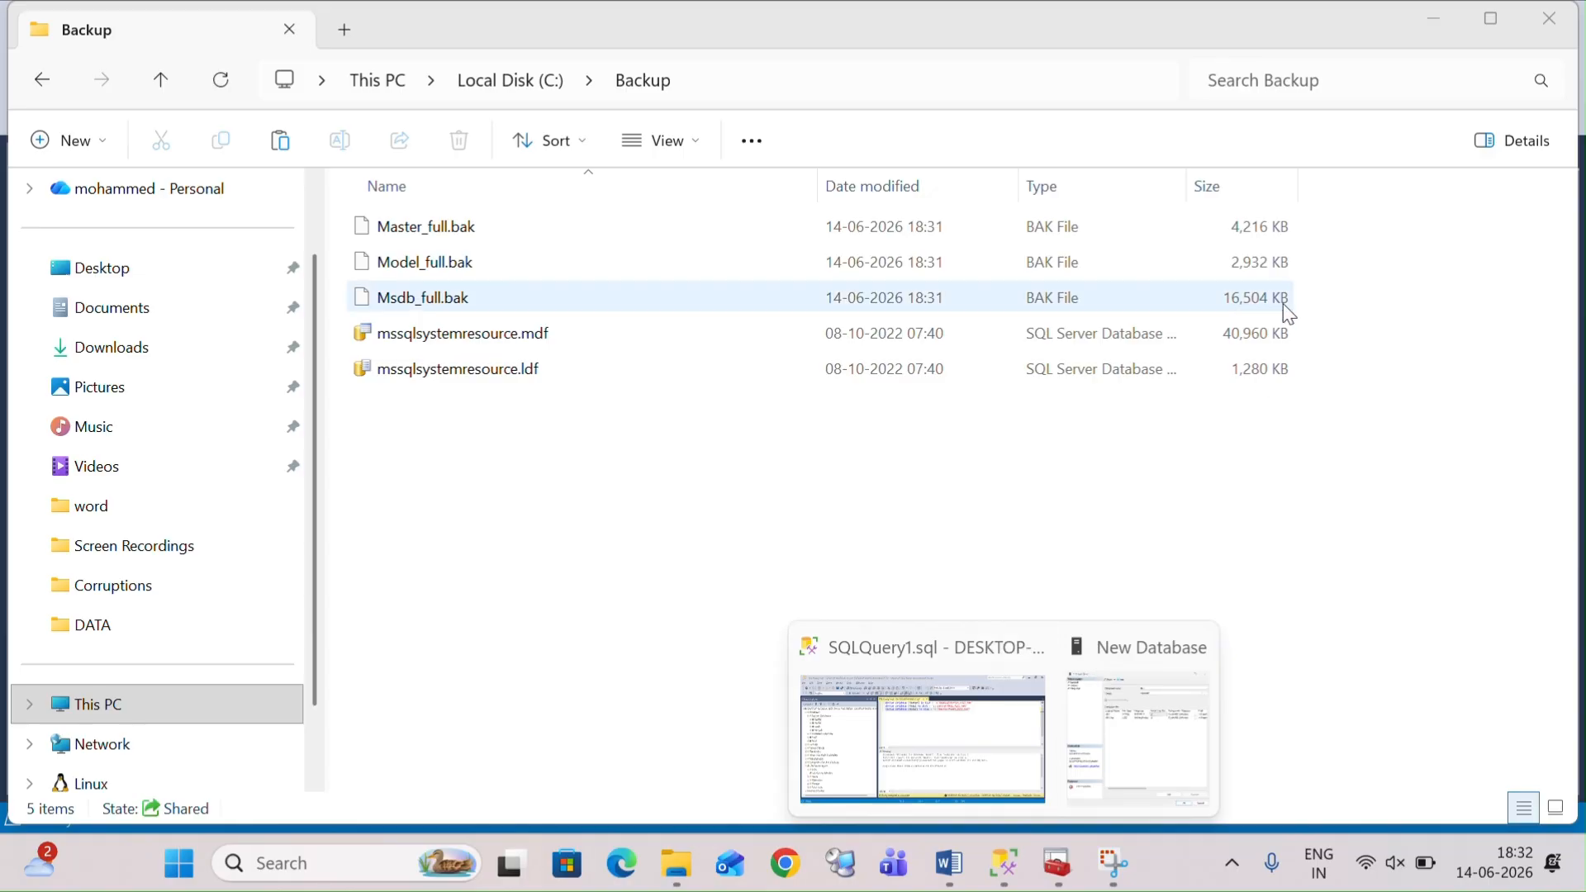
left_click(1248, 345)
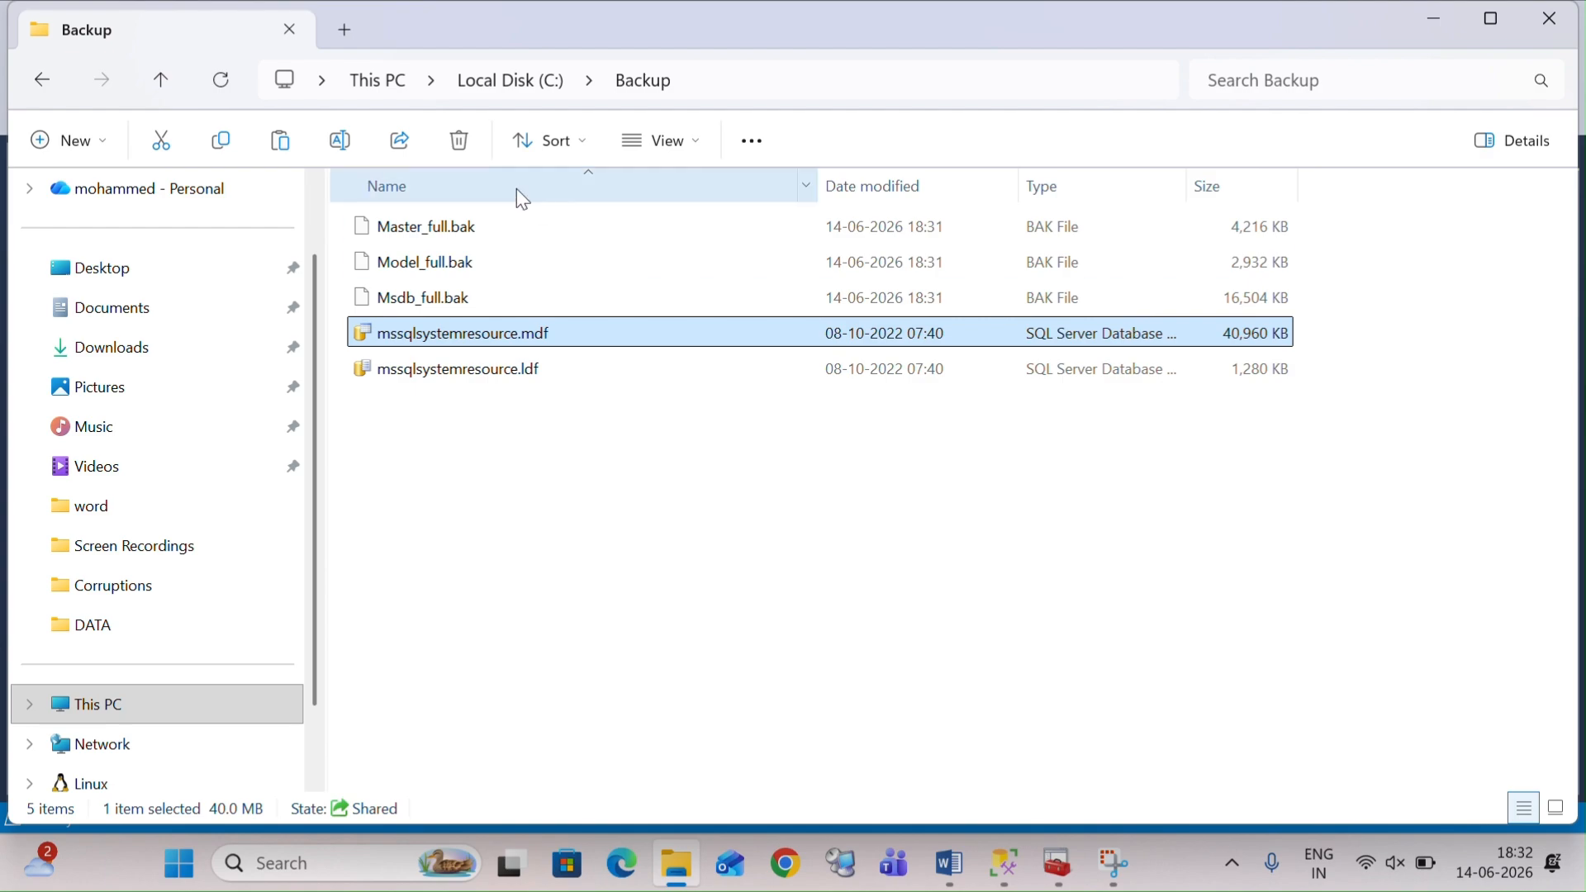
left_click(492, 226)
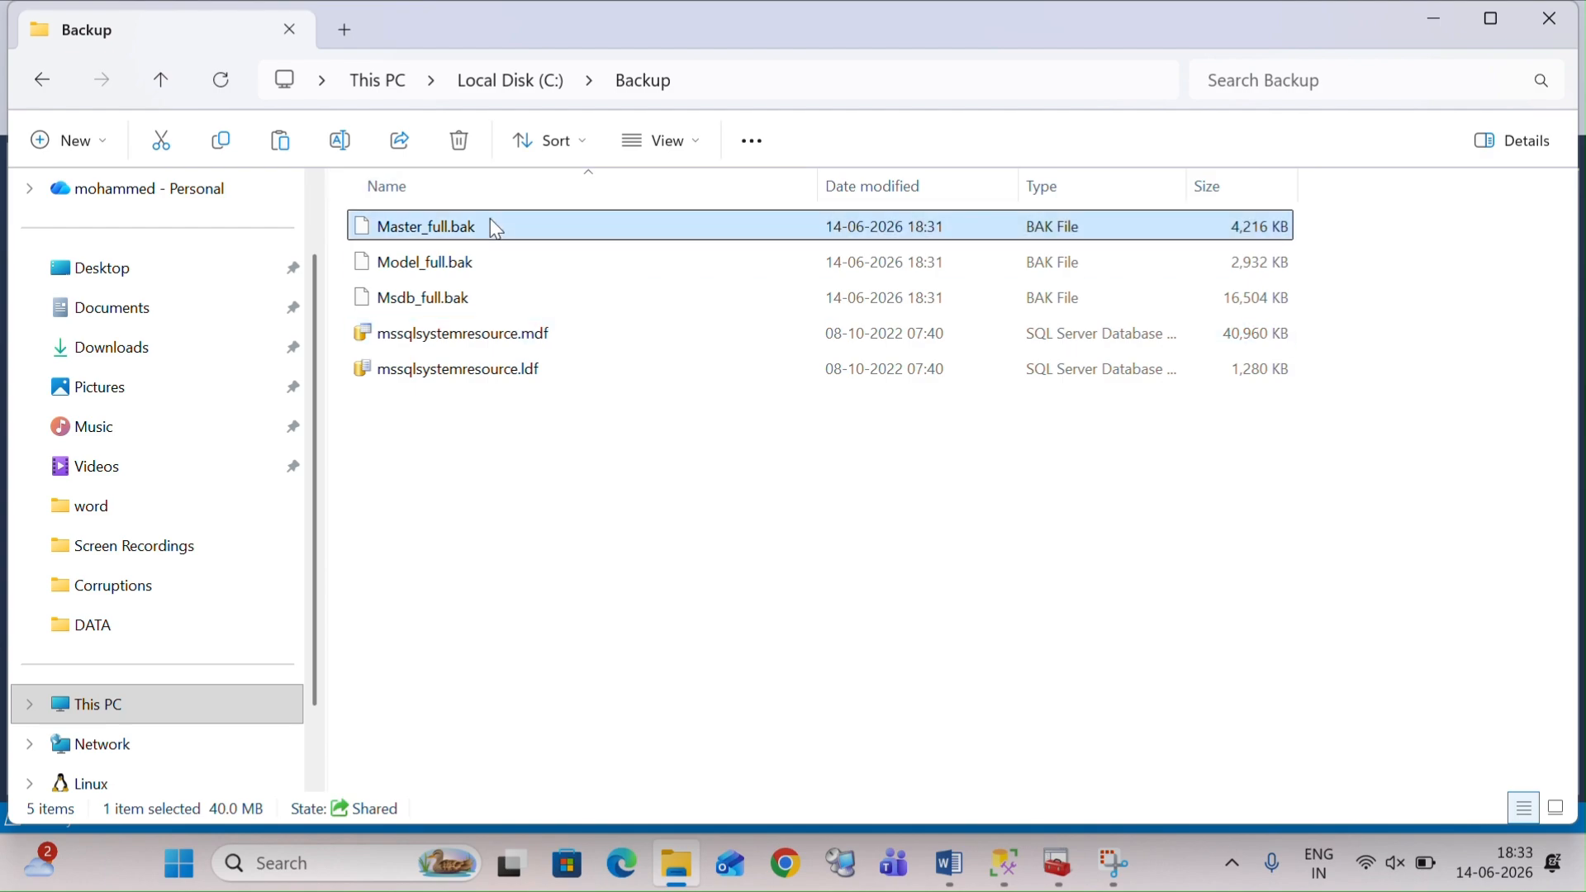
left_click(1004, 863)
left_click(941, 778)
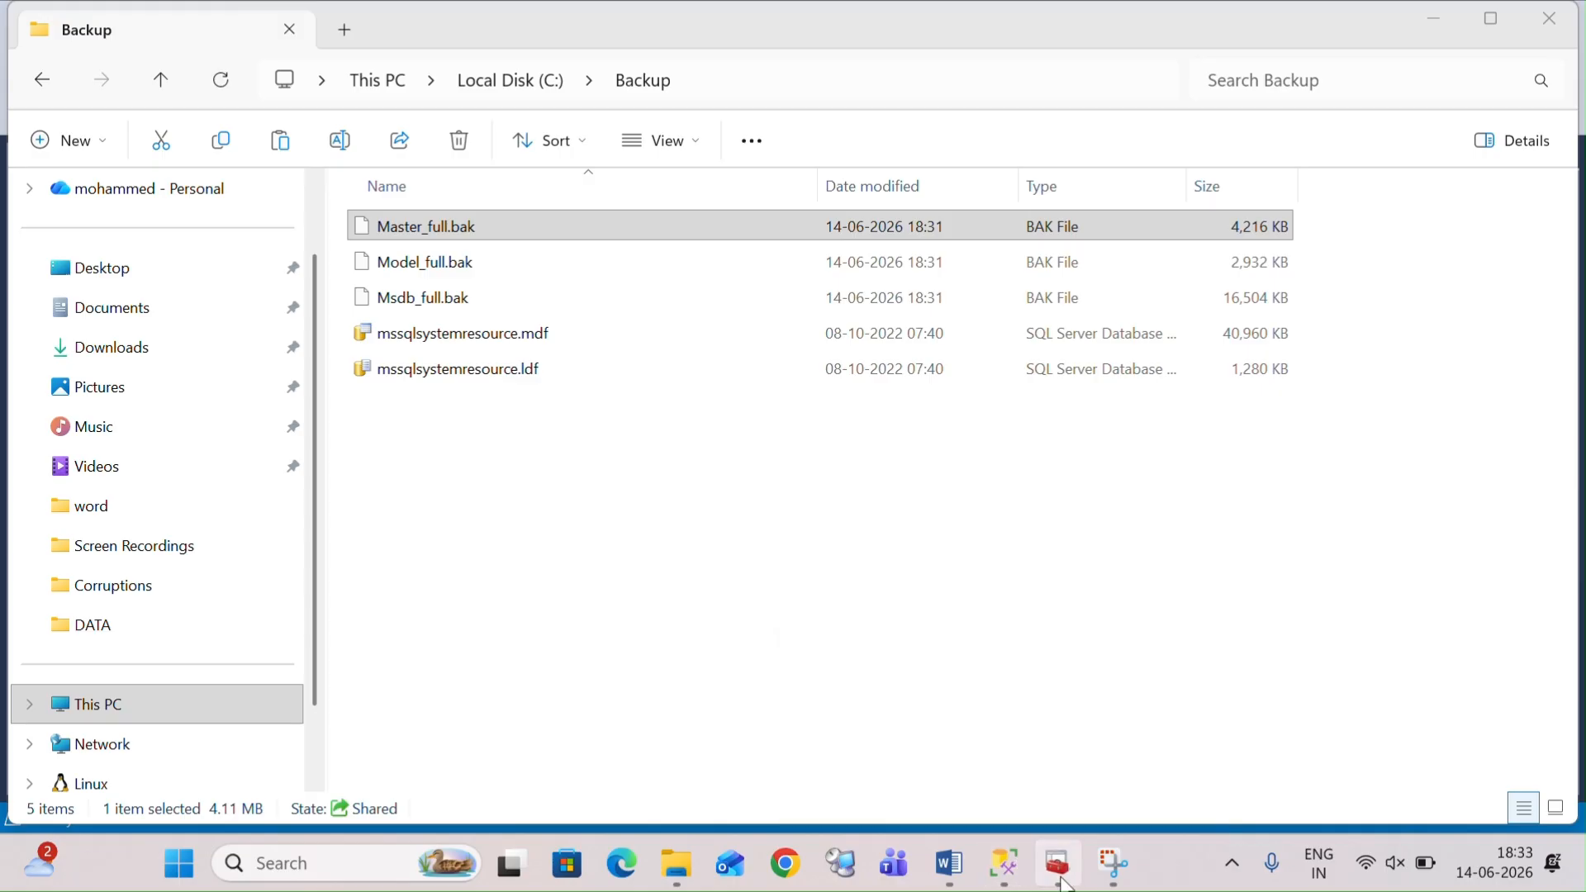
Step: Switch to SQL Server Configuration Manager and stop the SQL Server (MSSQLSERVER) service together with its dependent agent service
left_click(1063, 880)
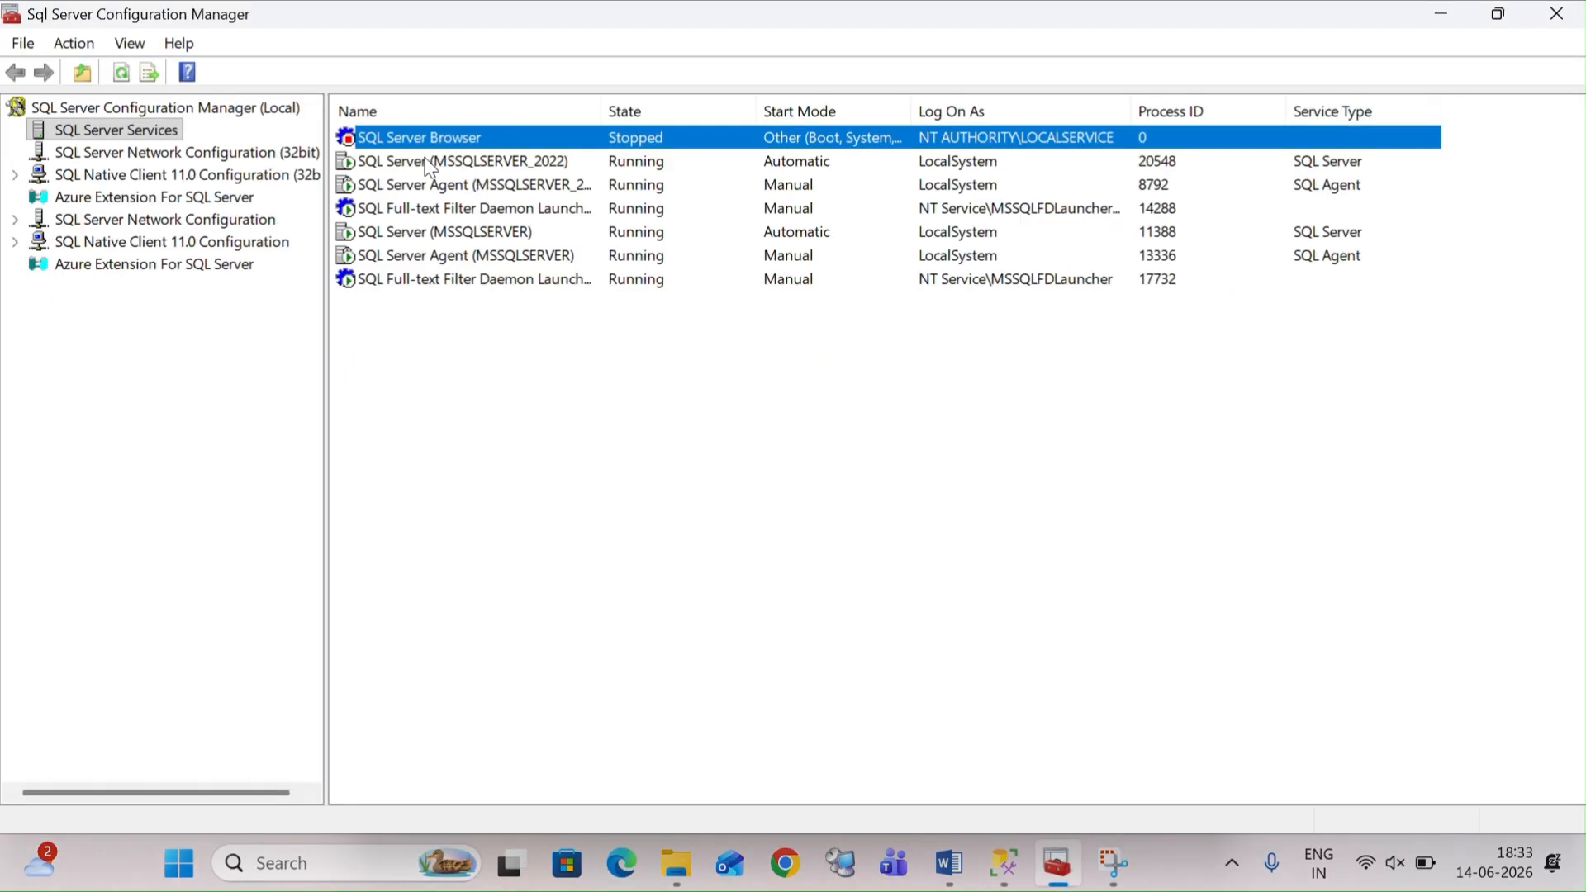
left_click(410, 226)
right_click(410, 223)
left_click(470, 265)
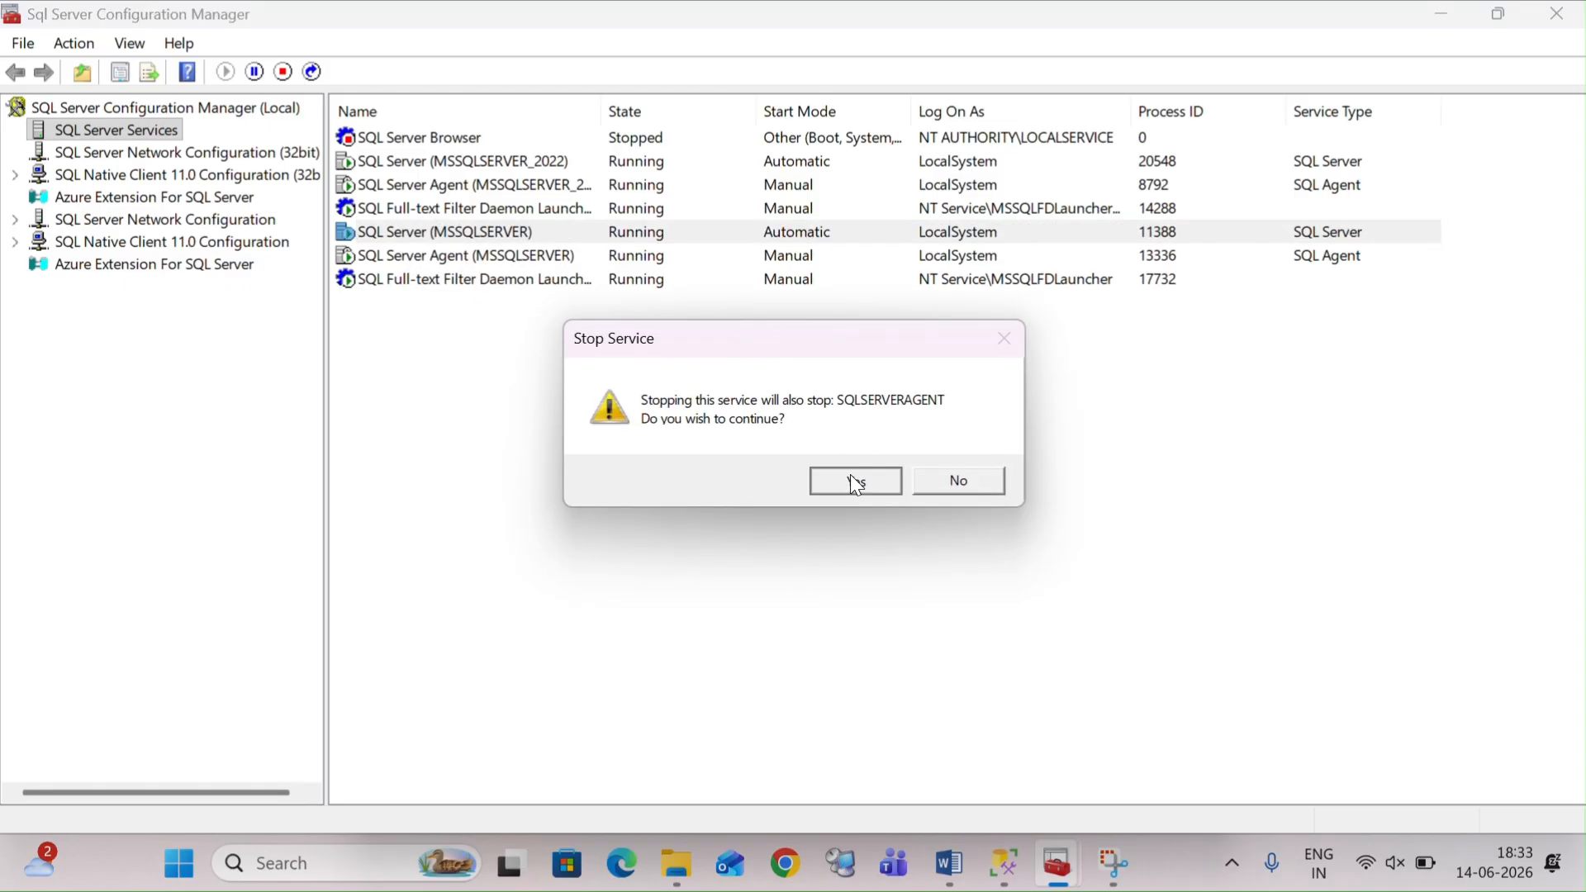
left_click(851, 476)
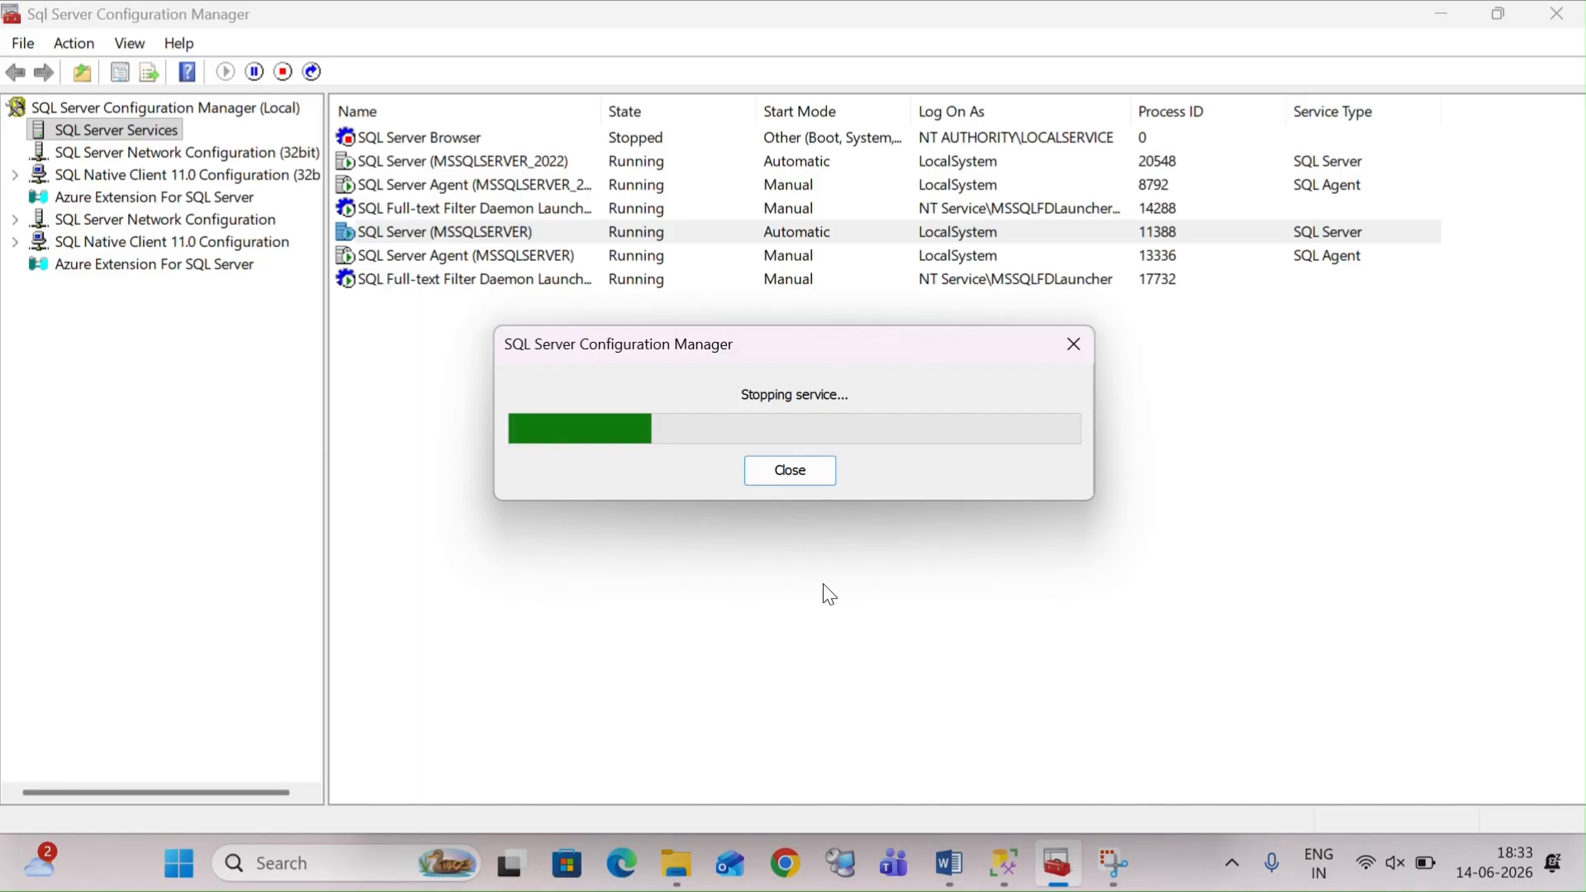
Step: Switch to File Explorer and permanently delete master.mdf from the MSSQL16.MSSQLSERVER instance's DATA folder
left_click(676, 880)
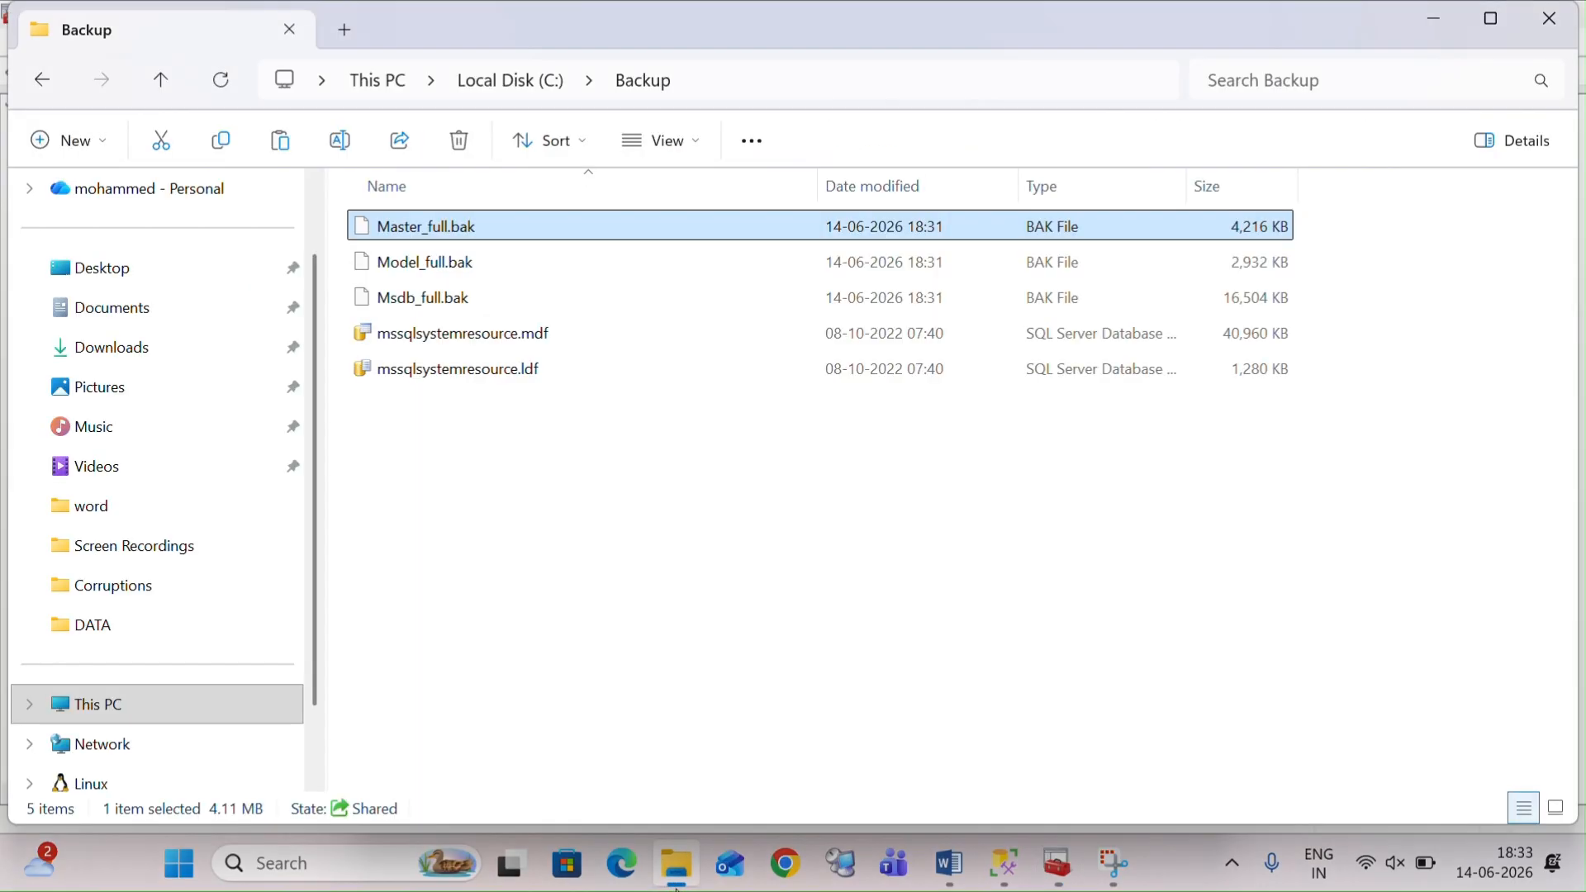
left_click(533, 100)
left_click(125, 634)
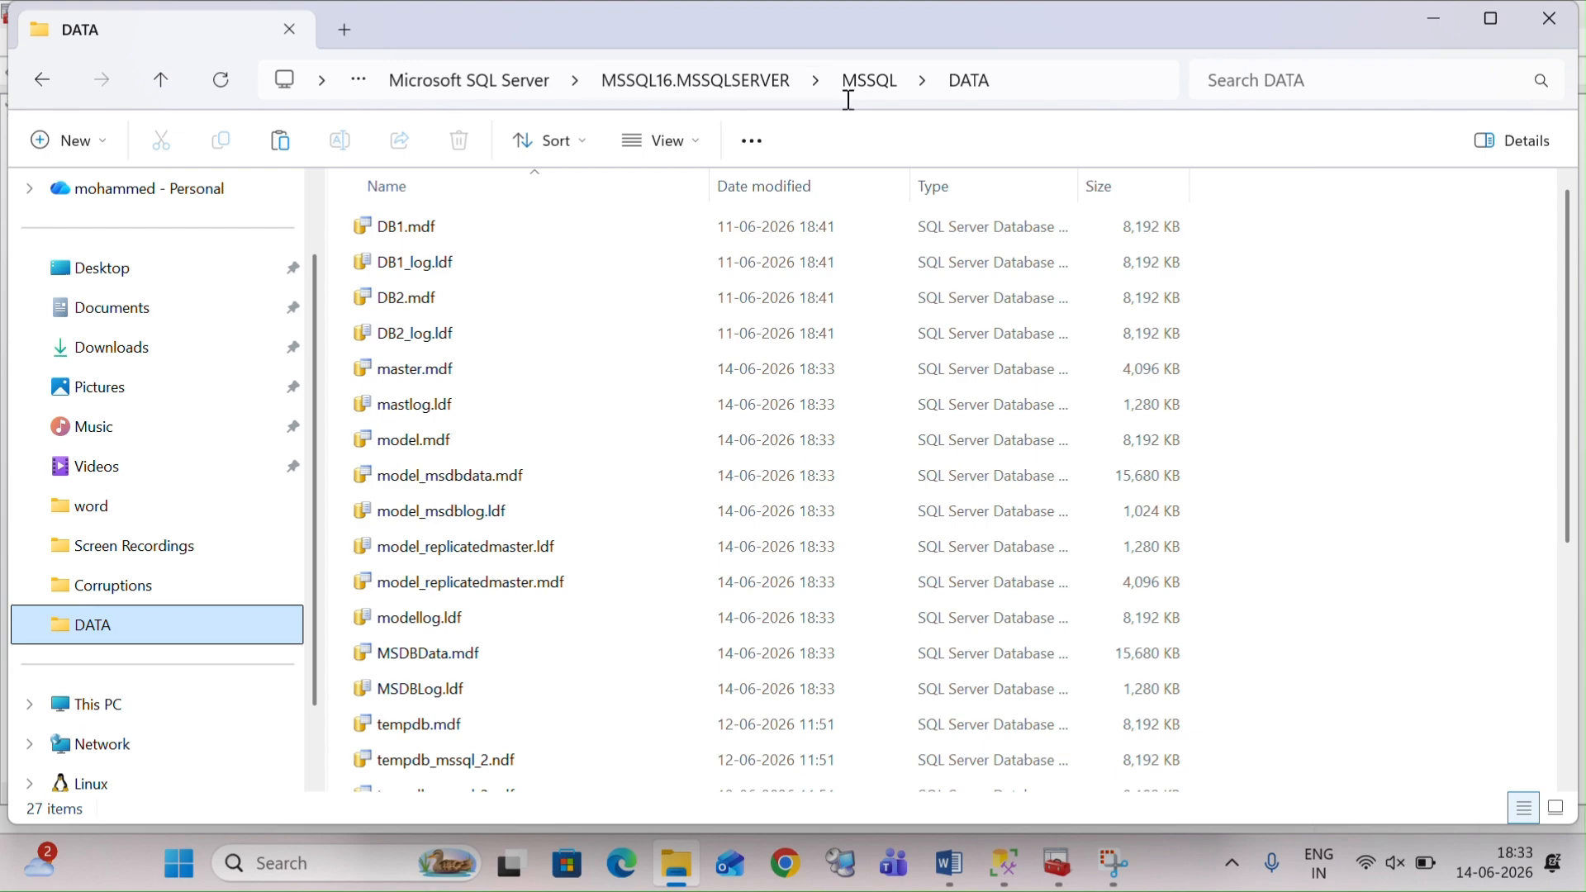
left_click(444, 370)
key("shift+Delete")
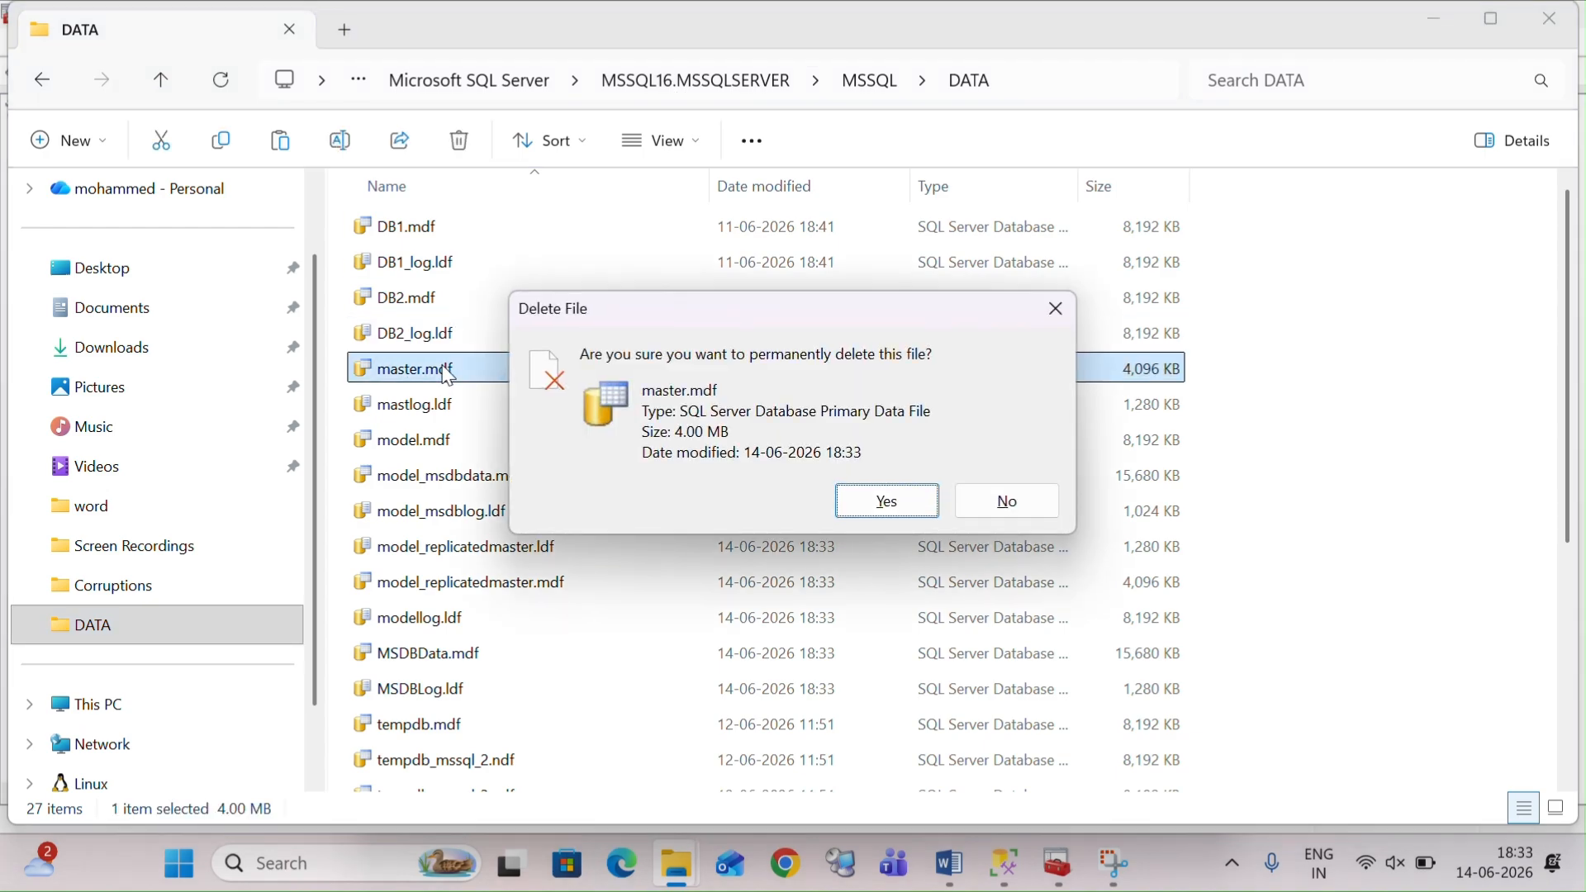
key("Return")
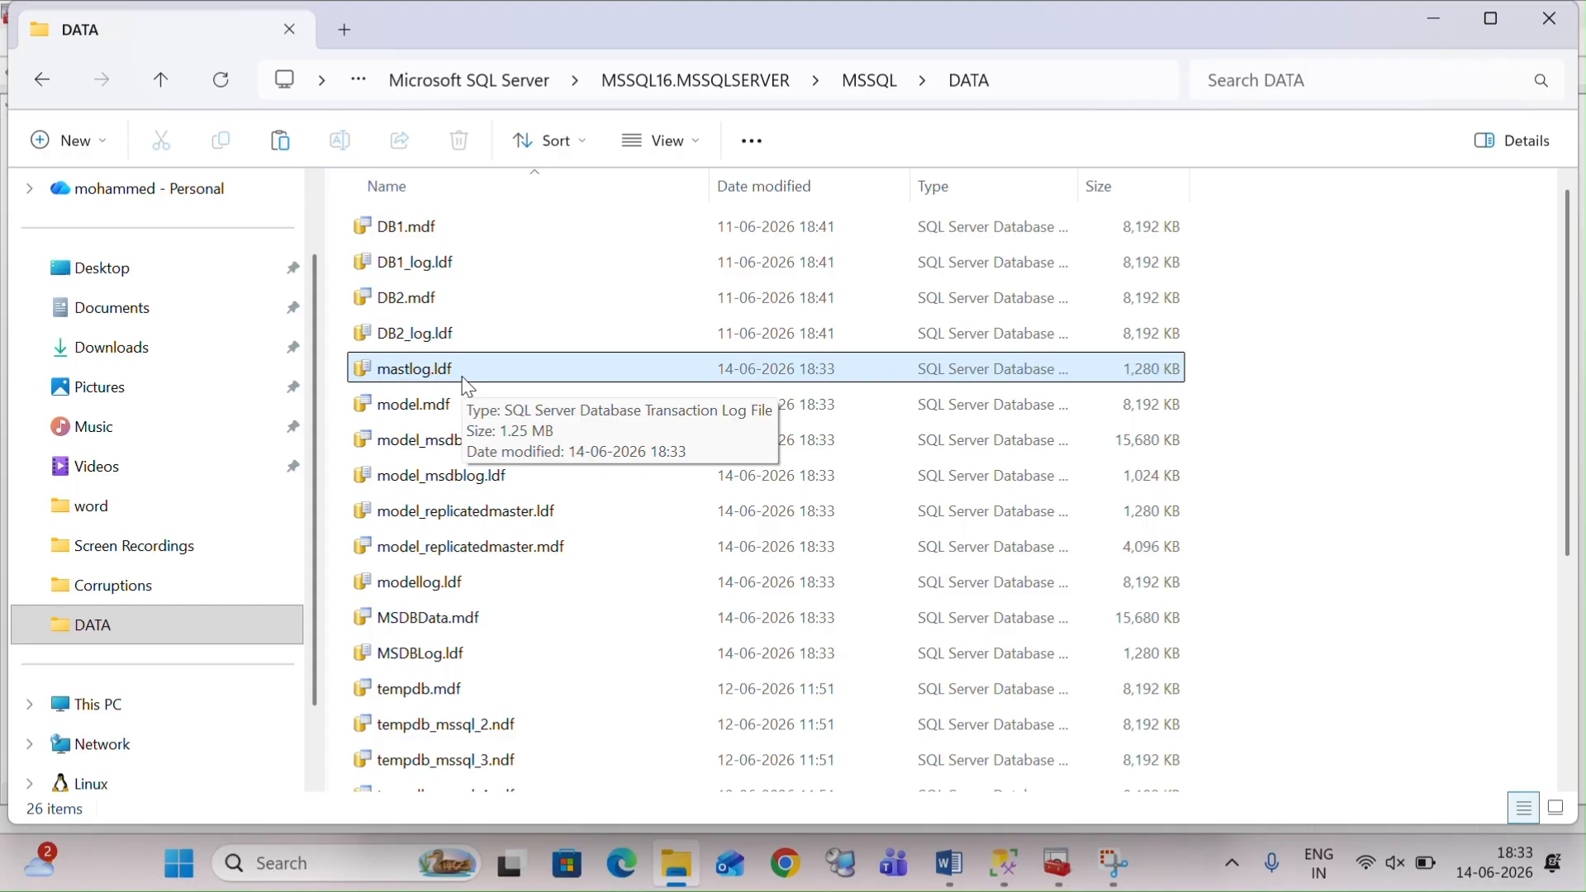
Step: Return to SQL Server Configuration Manager and try to start the SQL Server (MSSQLSERVER) service
key("alt+Tab")
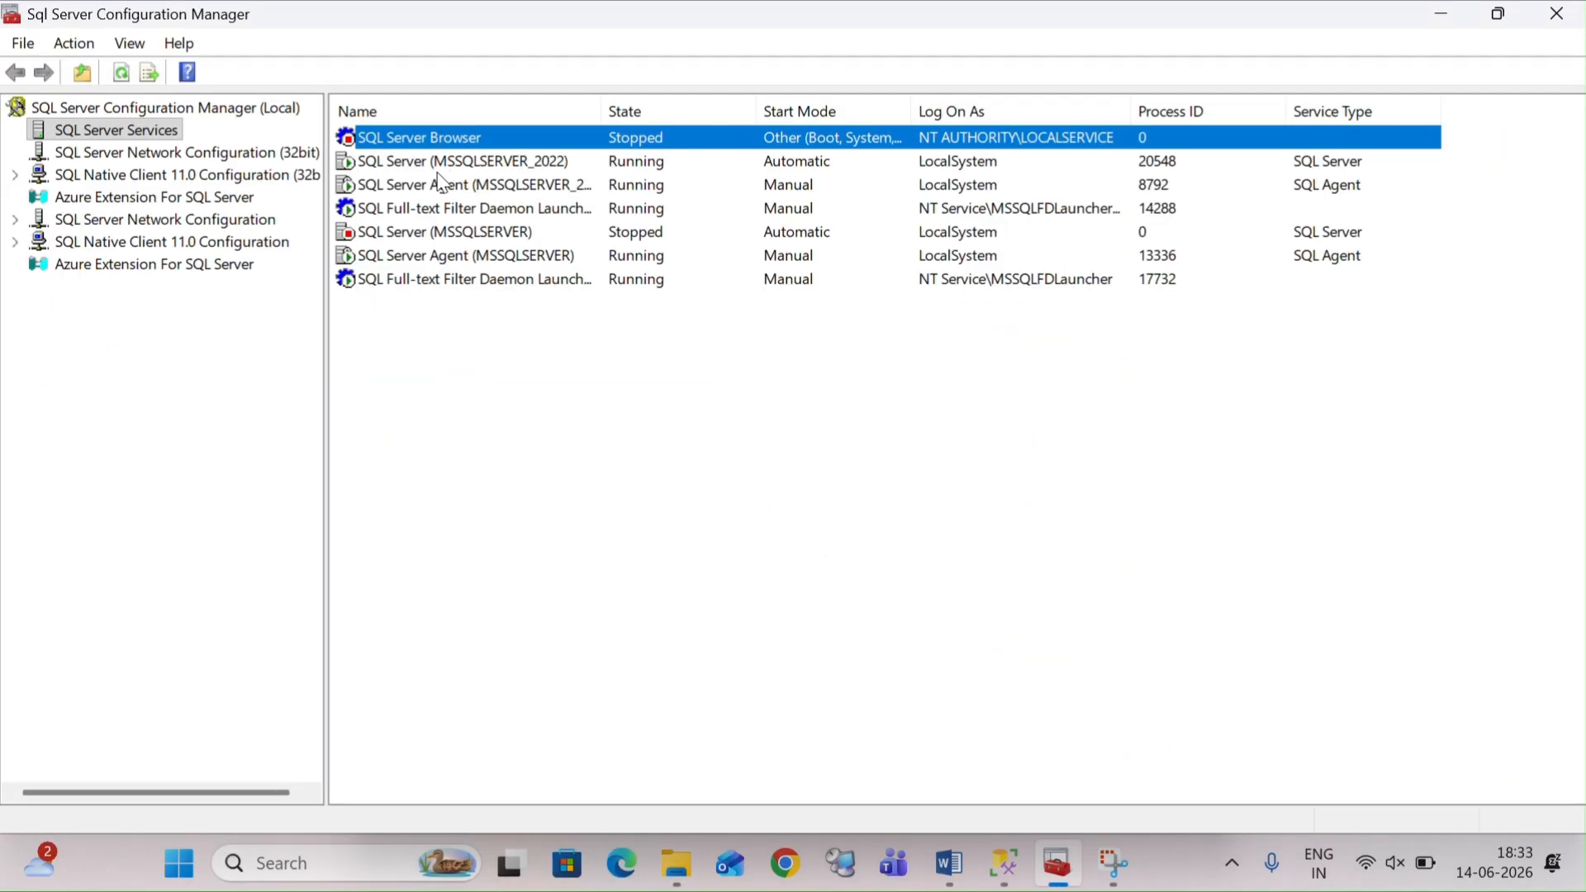
left_click(442, 232)
right_click(438, 233)
left_click(525, 241)
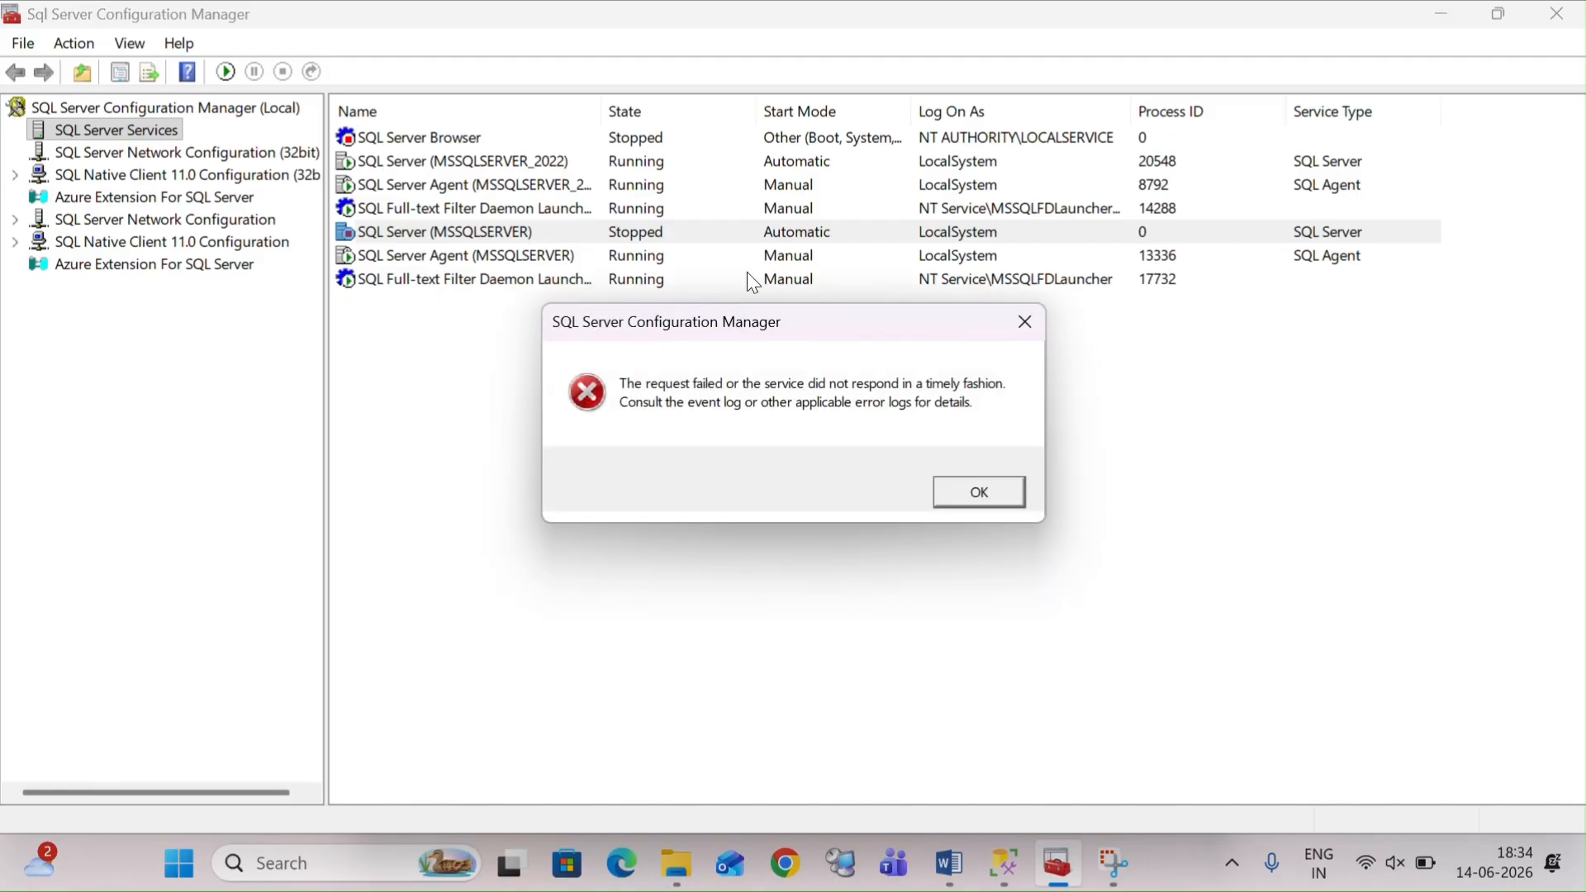
left_click(979, 491)
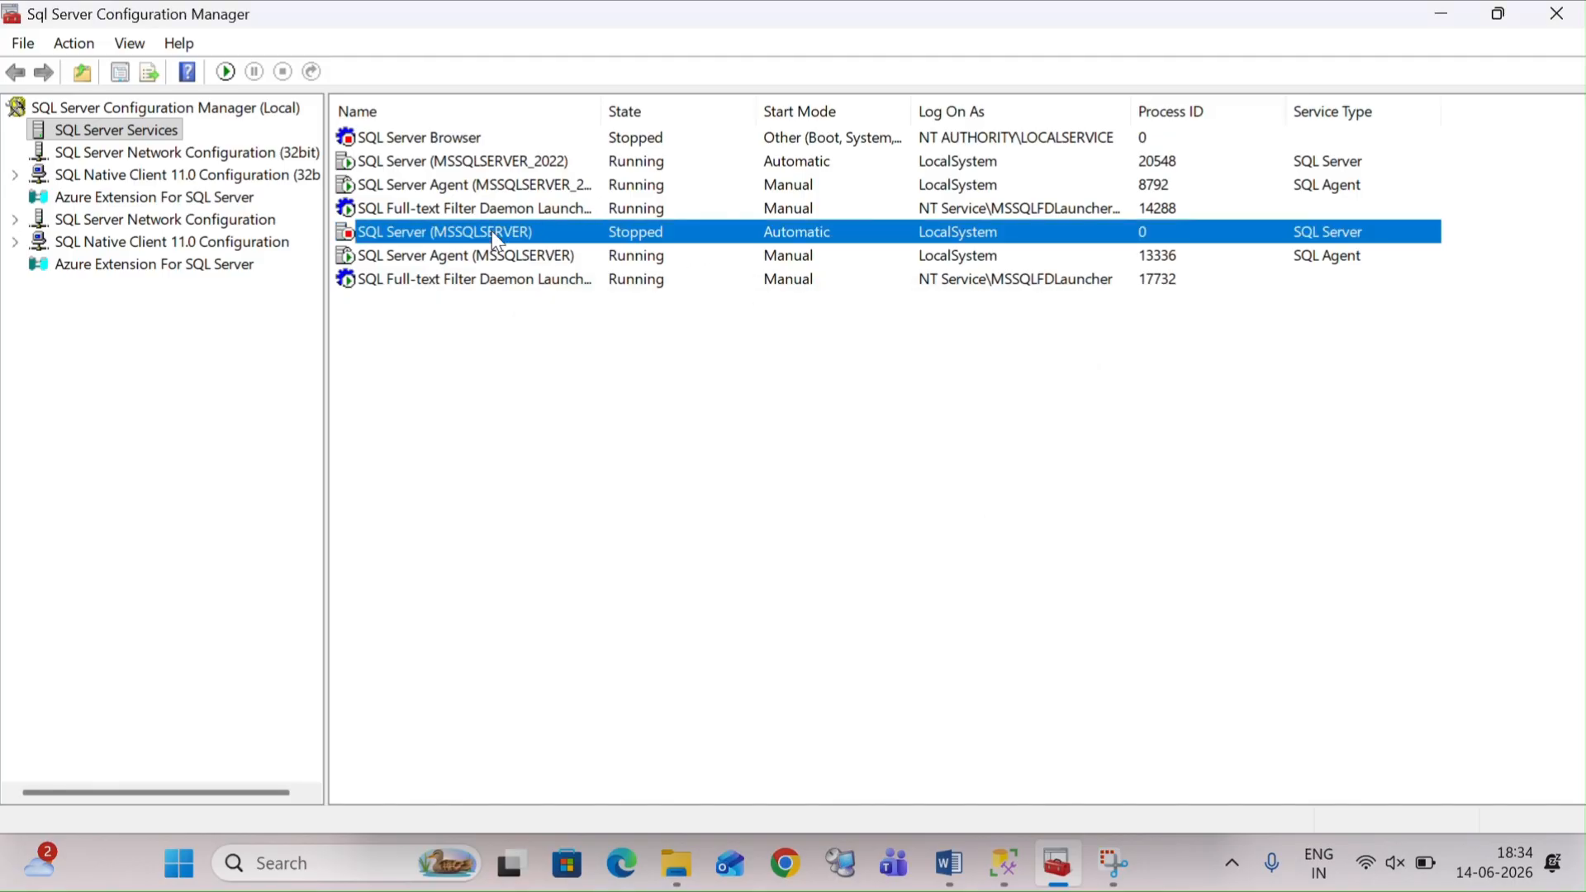
Step: Open Event Viewer from a Windows search for "event" and display the Application log under Windows Logs
key("alt+Tab")
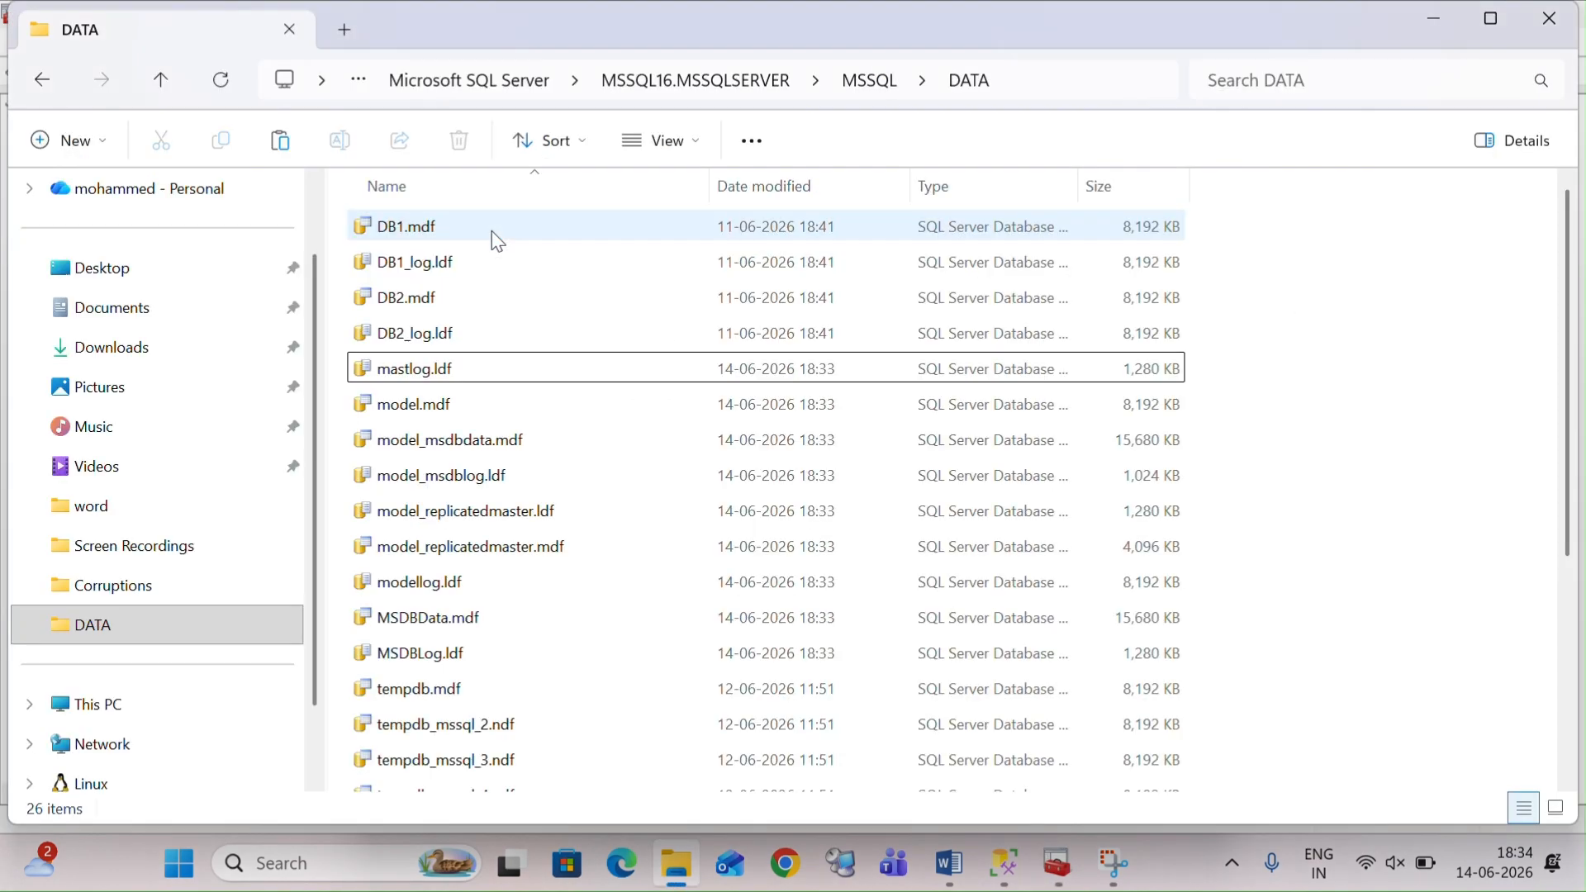
key("alt+Tab")
key("super")
type("e")
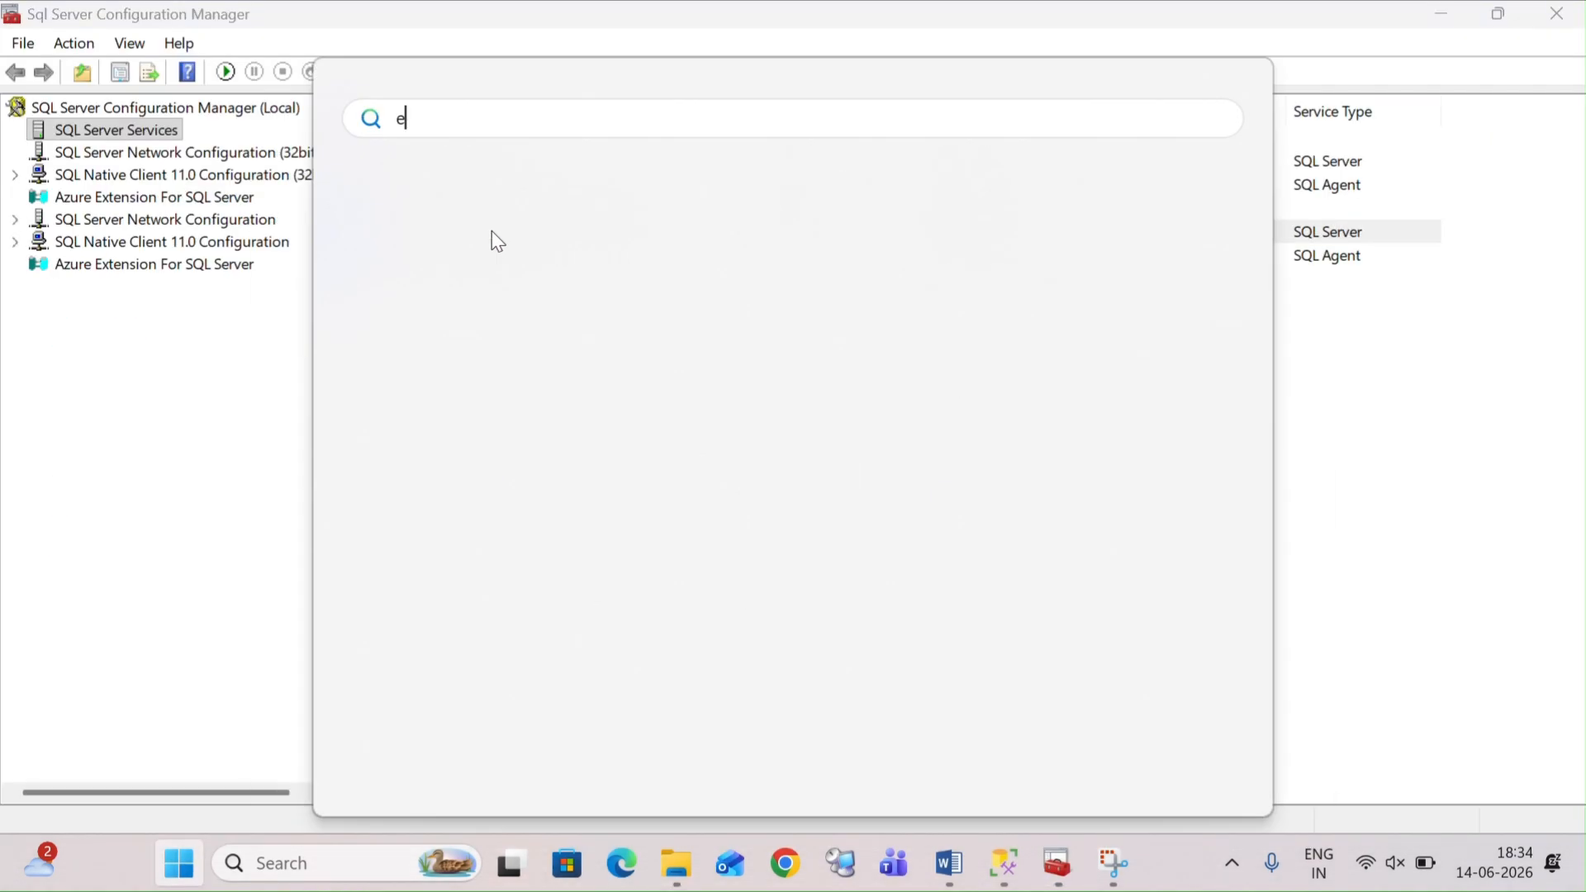
type("vent")
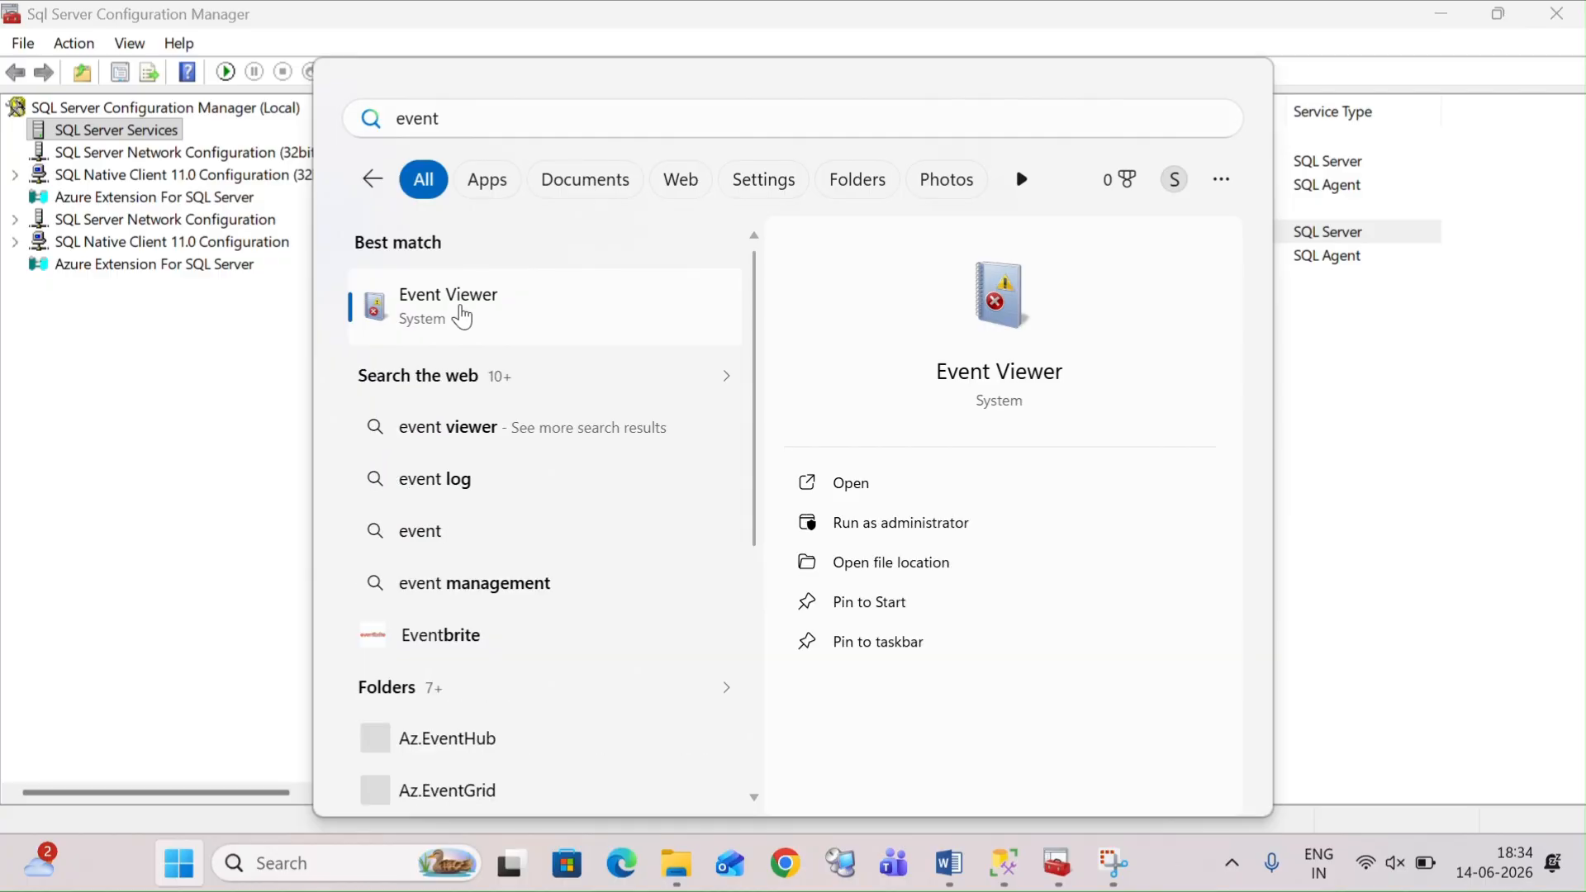
left_click(462, 316)
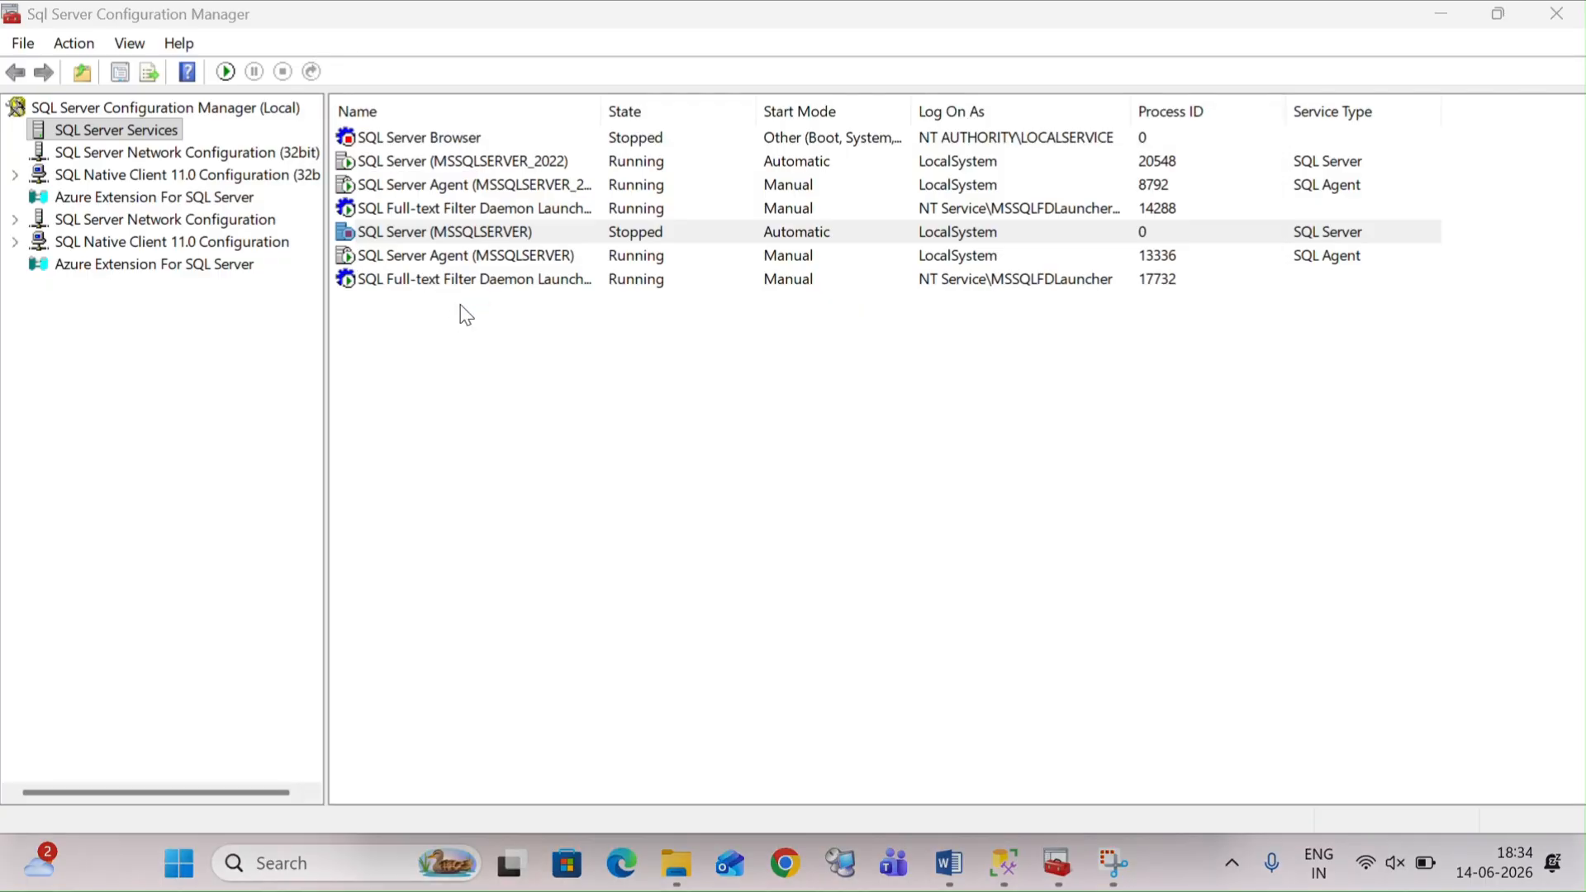
left_click(497, 304)
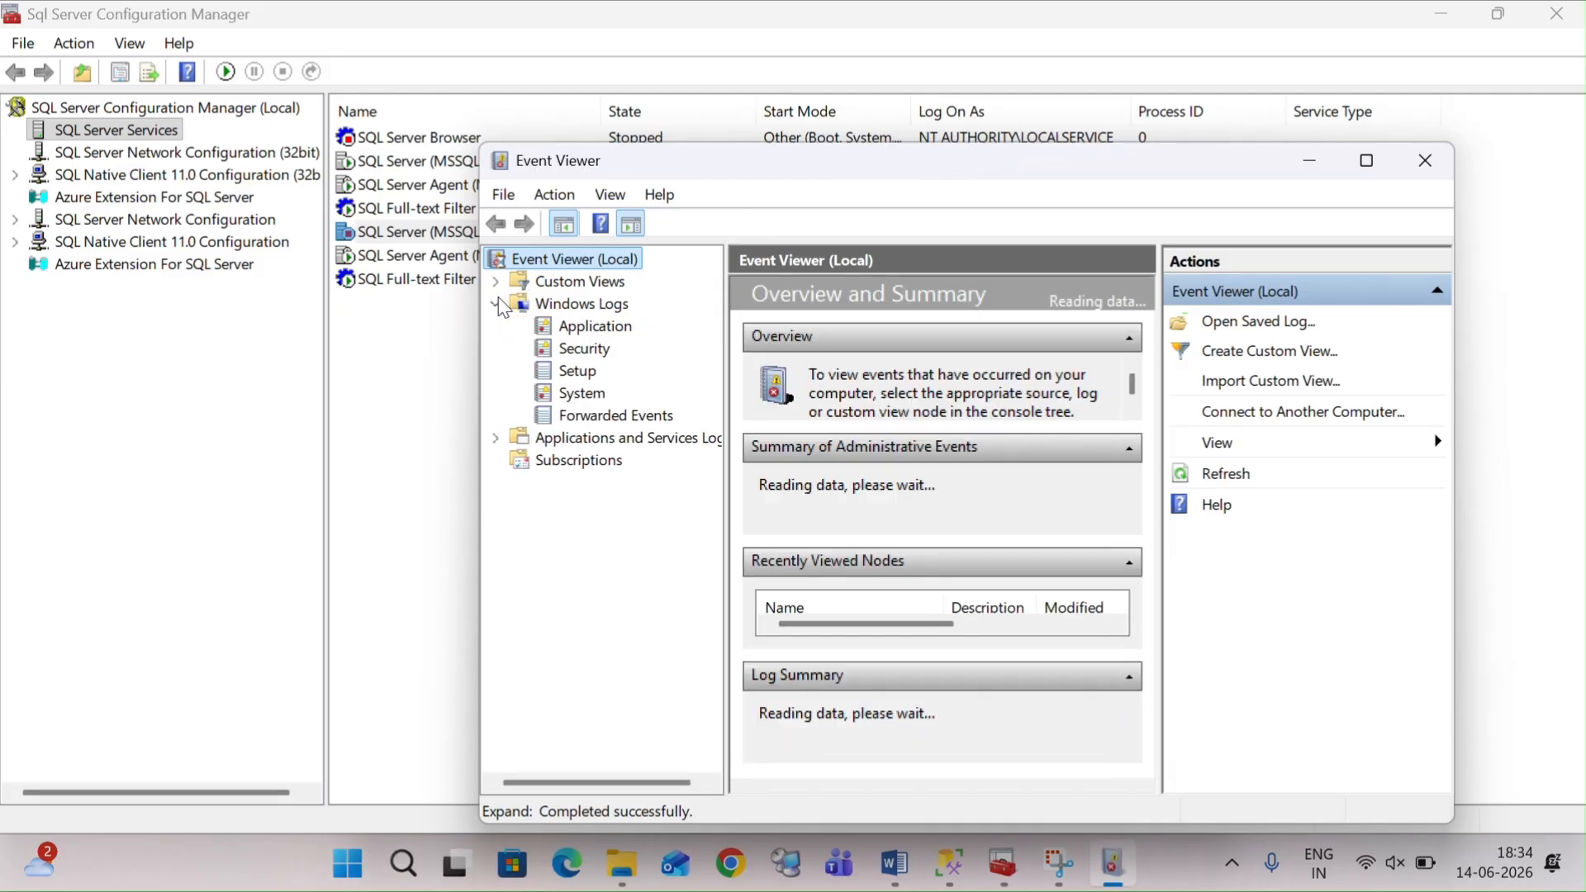
left_click(570, 326)
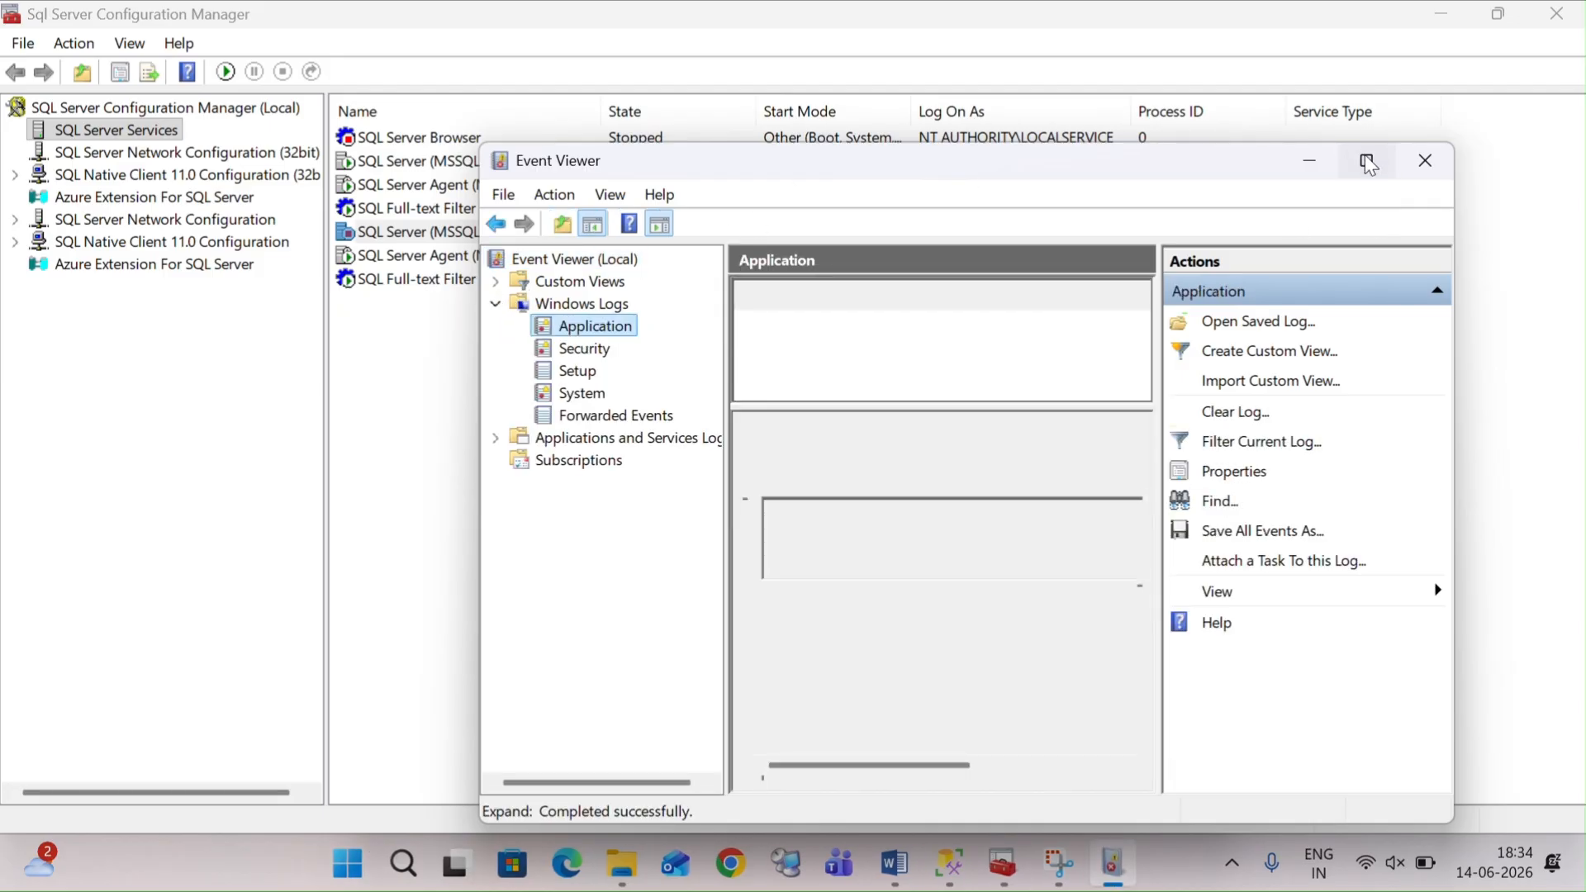
left_click(1368, 161)
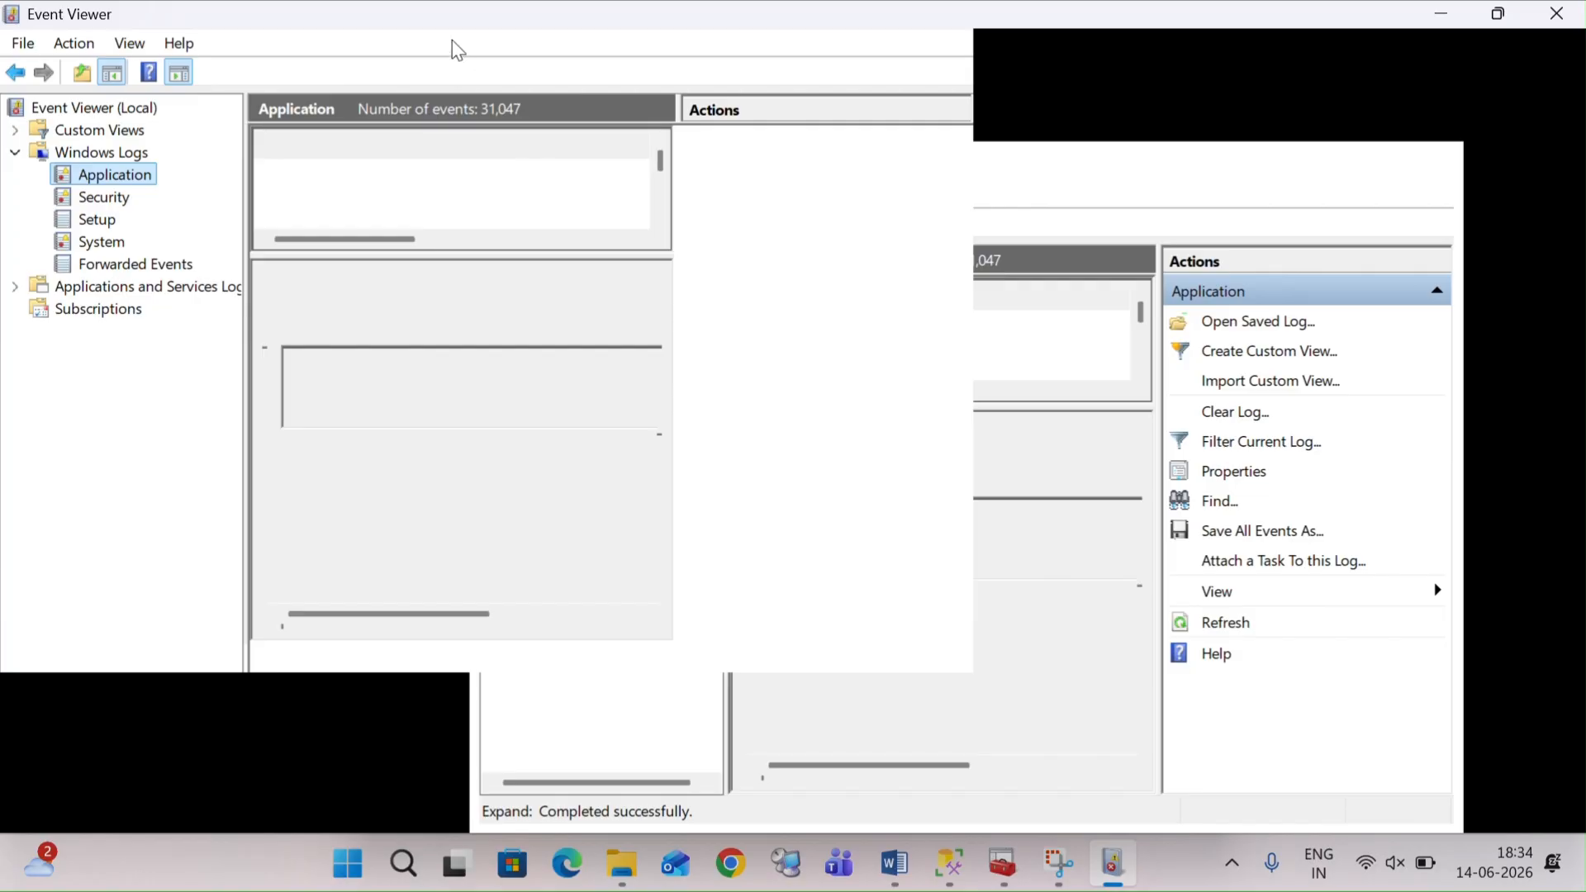
left_click_drag(408, 24, 1127, 259)
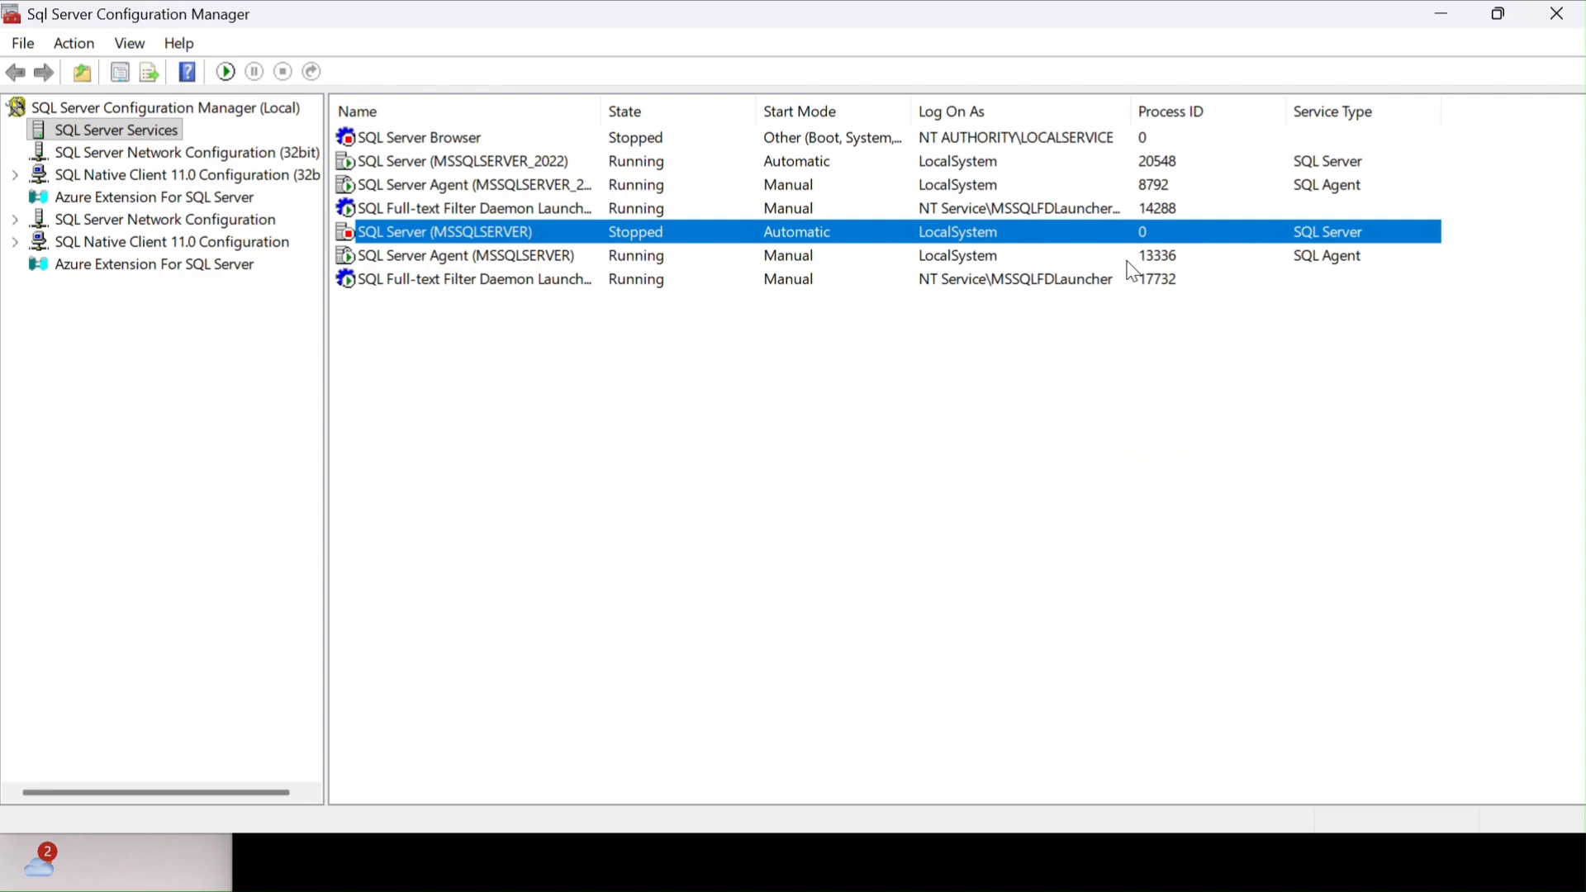
Step: Switch to File Explorer and navigate to C:\Program Files\Microsoft SQL Server\MSSQL16.MSSQLSERVER\MSSQL
left_click(1444, 15)
left_click(661, 864)
key("super")
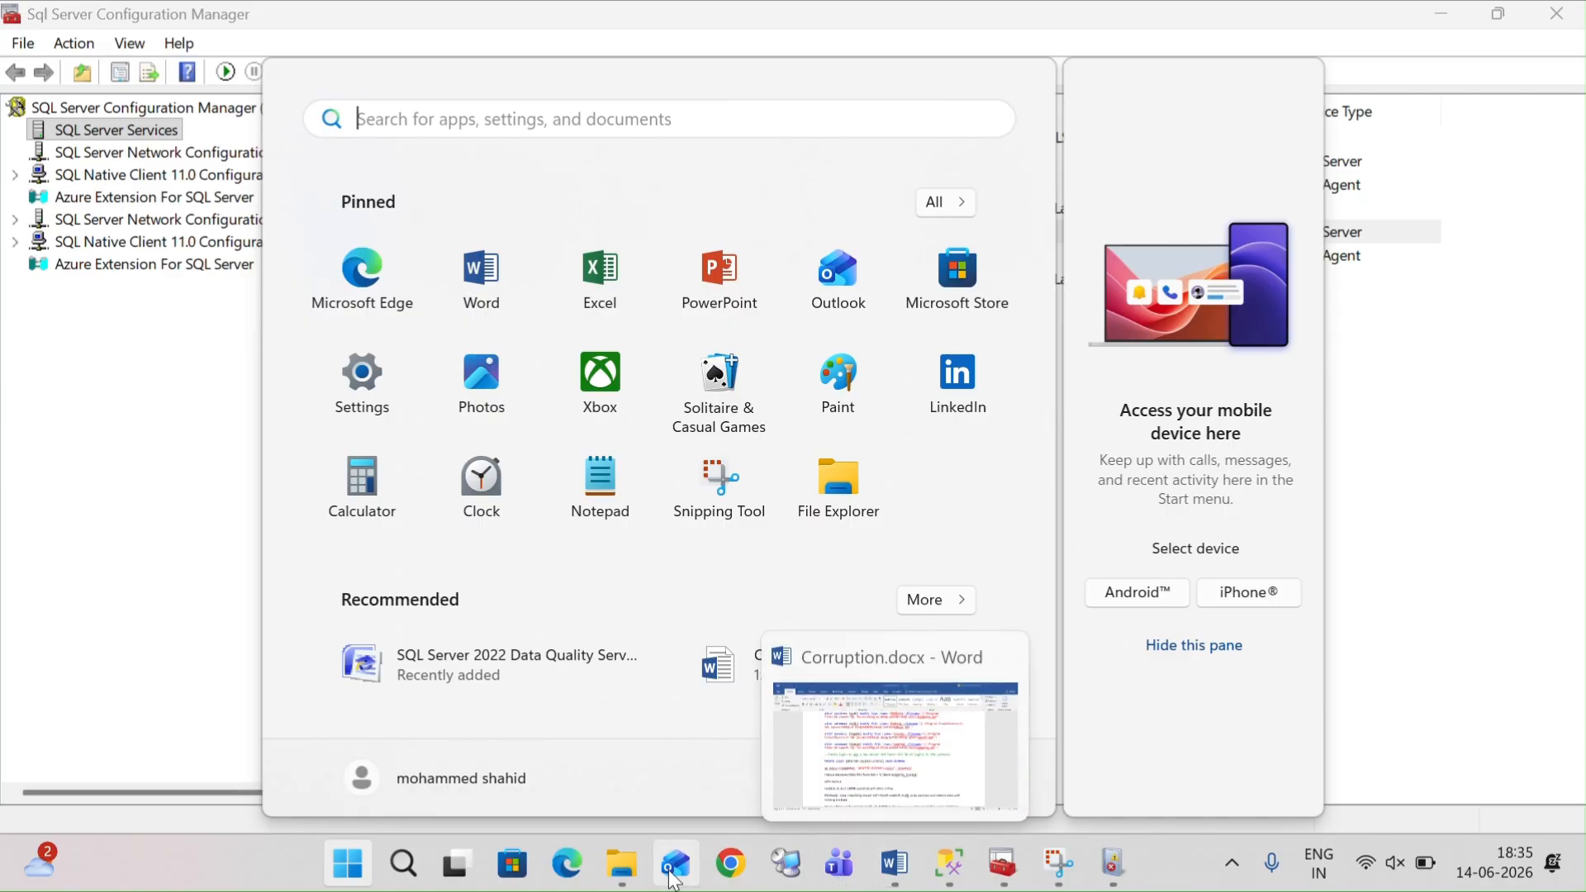
left_click(622, 868)
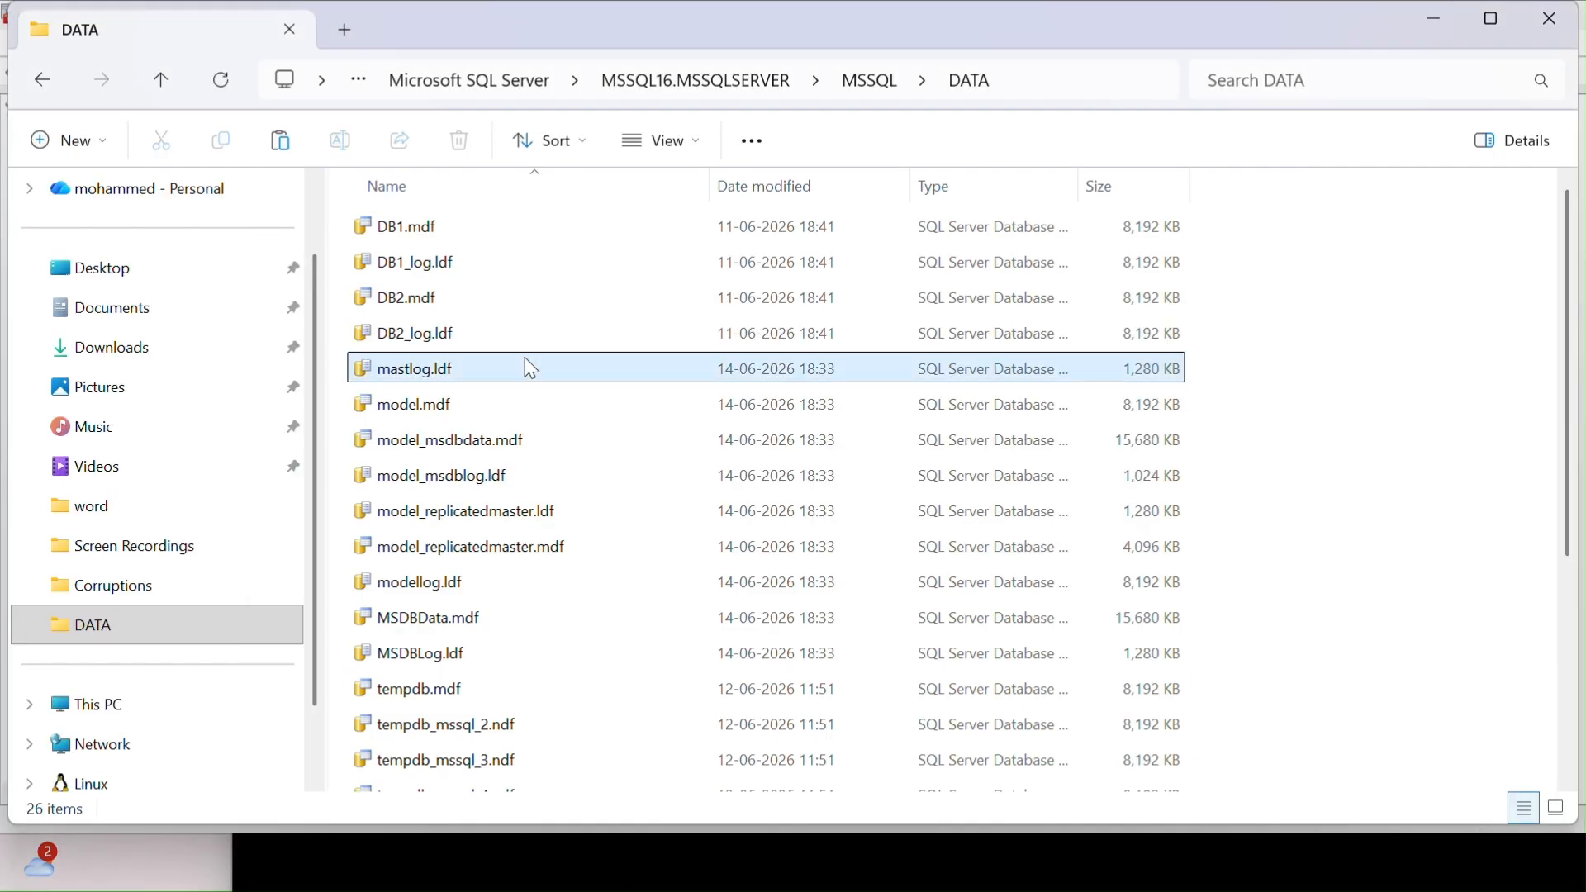
left_click(508, 83)
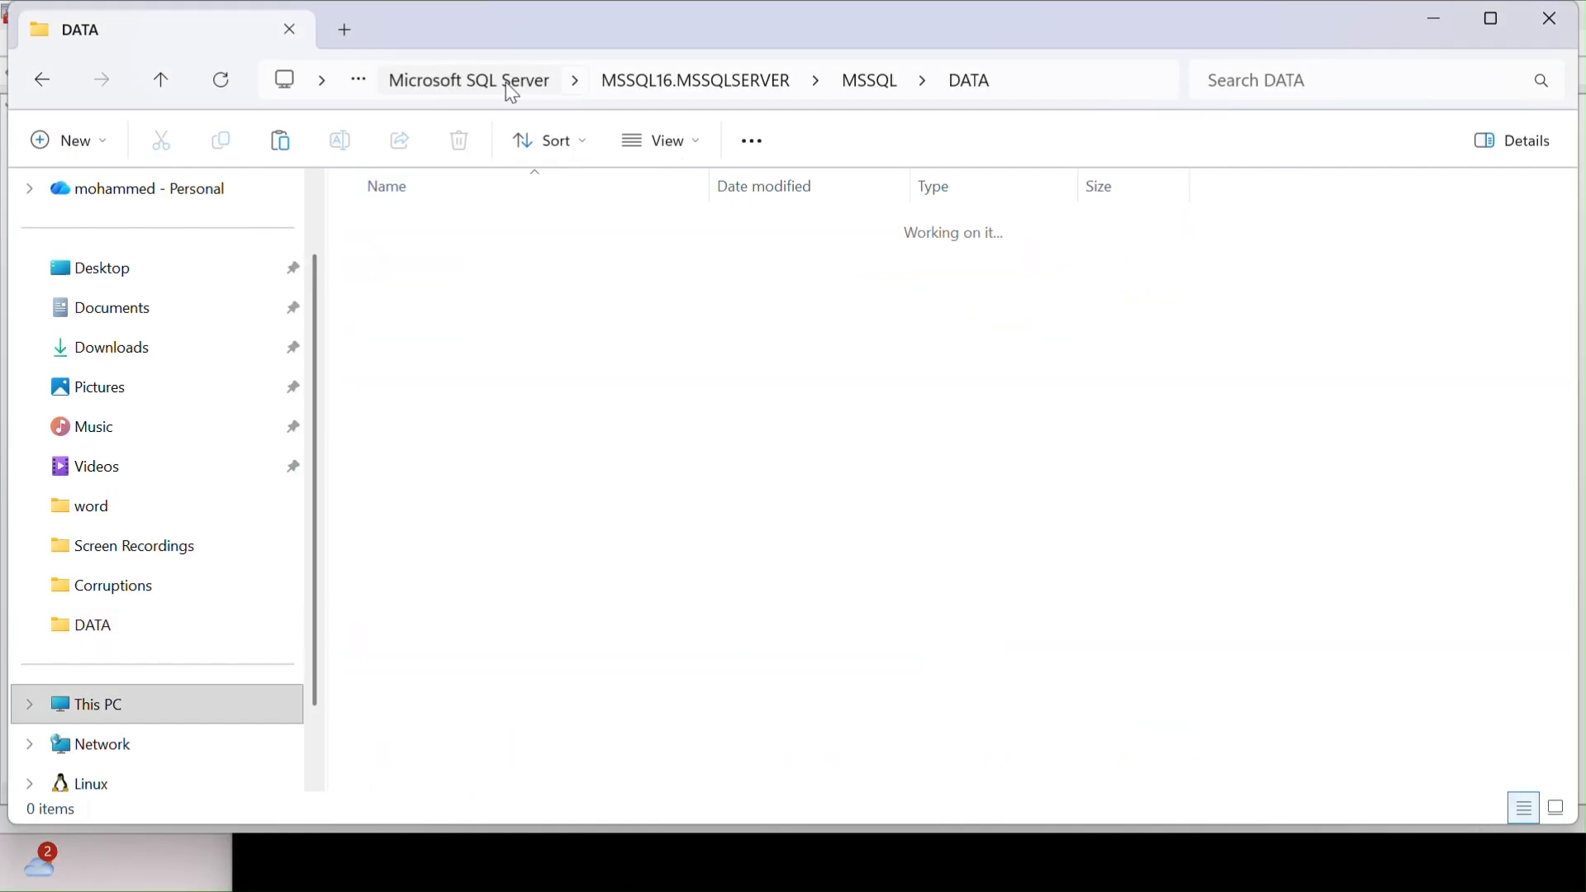
left_click(506, 82)
double_click(478, 587)
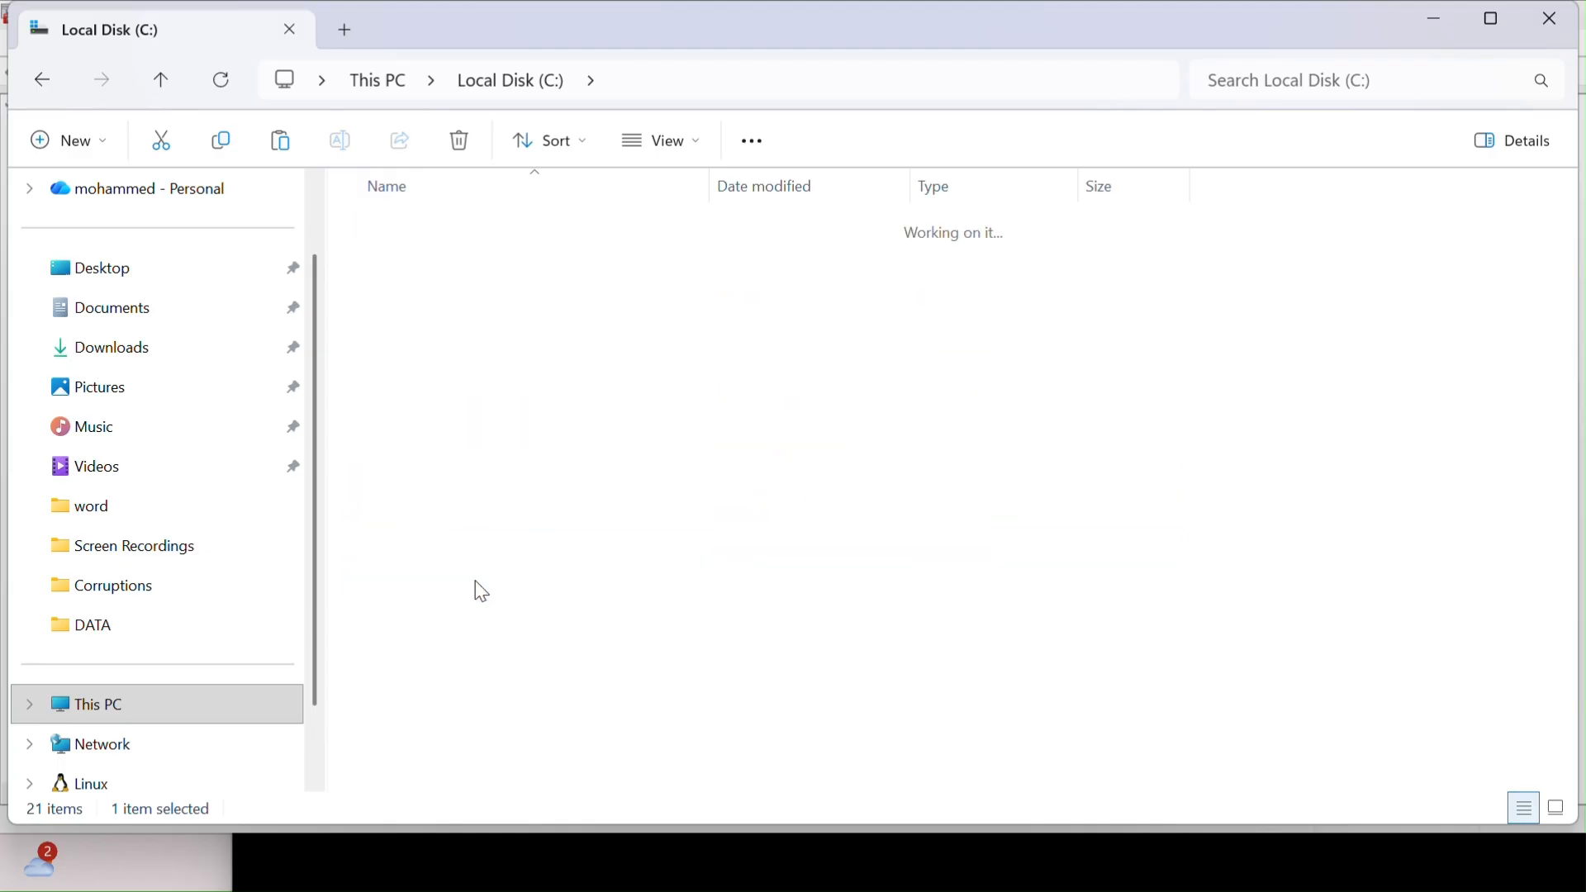
scroll(466, 667, "down", 2)
left_click(512, 657)
double_click(512, 658)
left_click(498, 626)
double_click(498, 625)
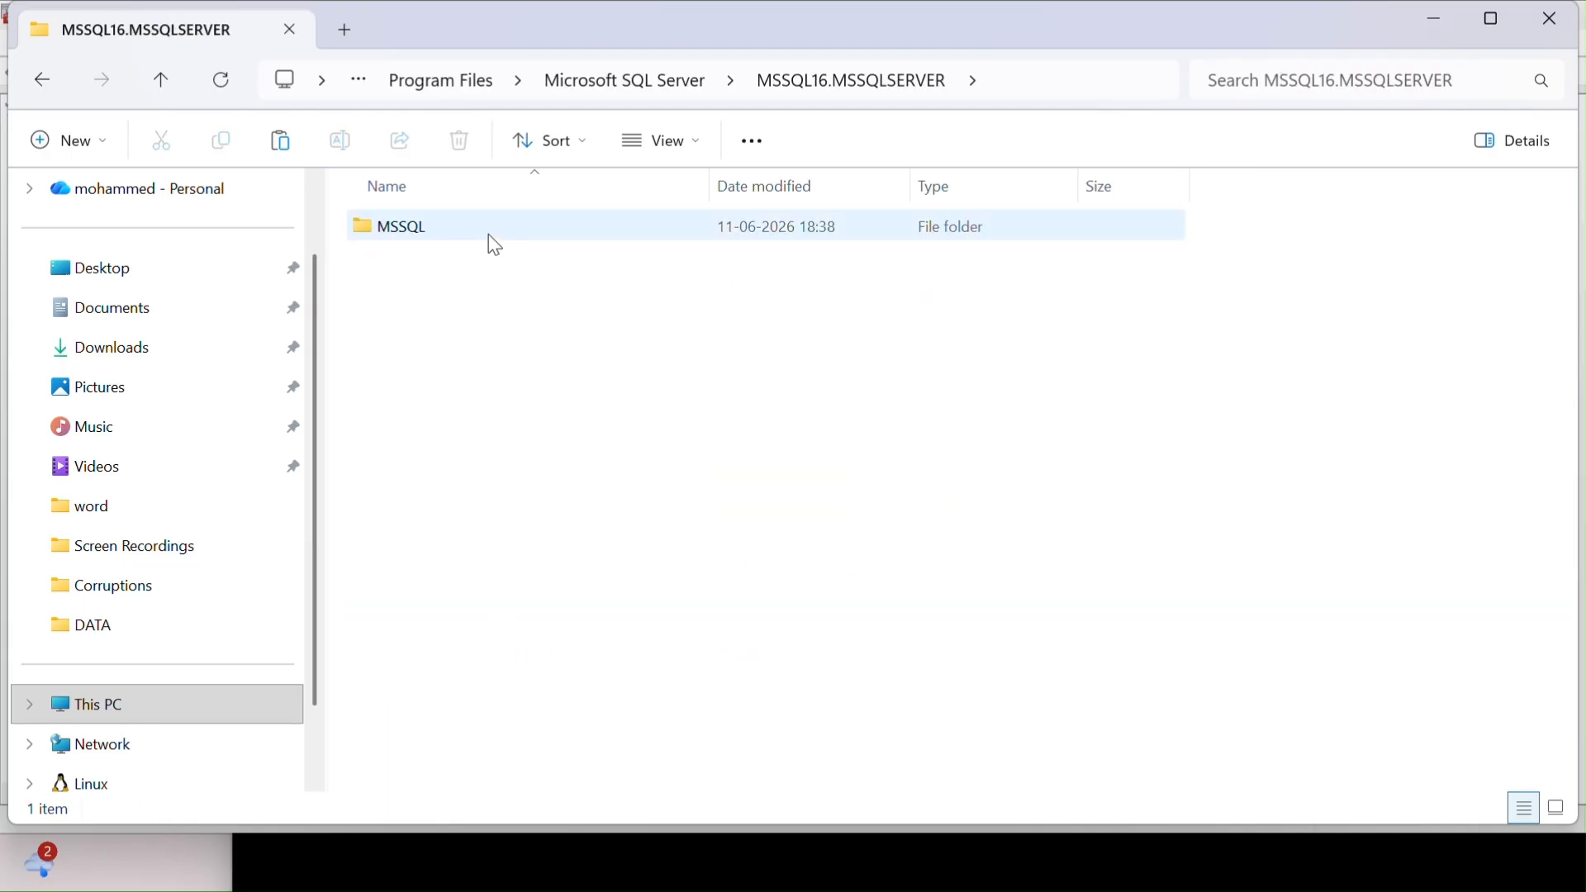
left_click(492, 240)
double_click(493, 246)
Step: Switch to Event Viewer and select the topmost MSSQLSERVER error in the Application log to read its details
key("alt+Tab")
key("alt+Tab")
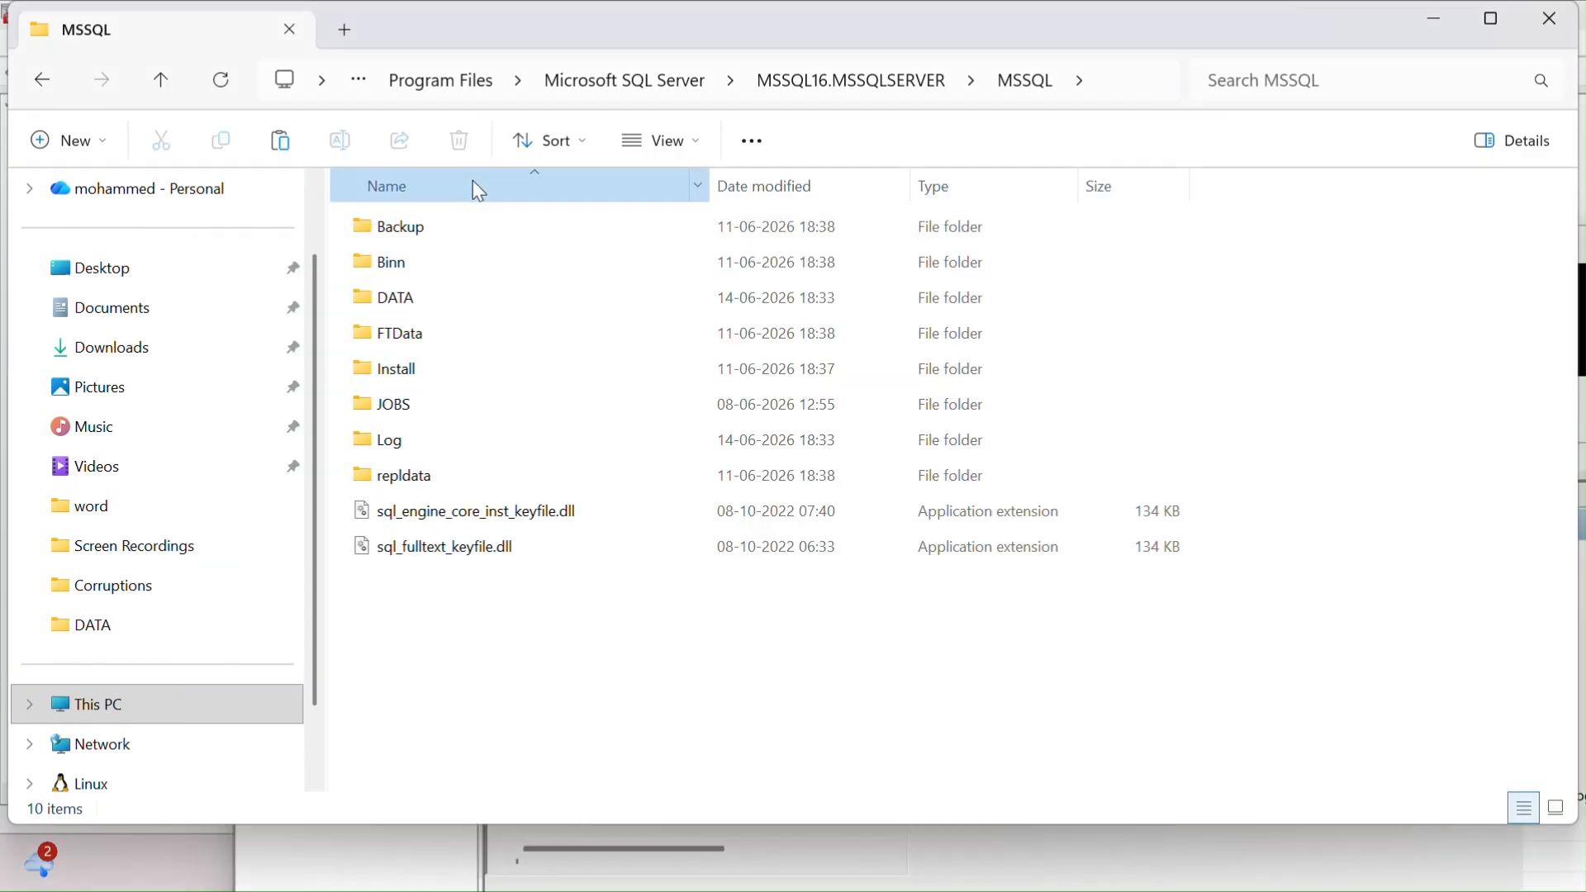
left_click(473, 182)
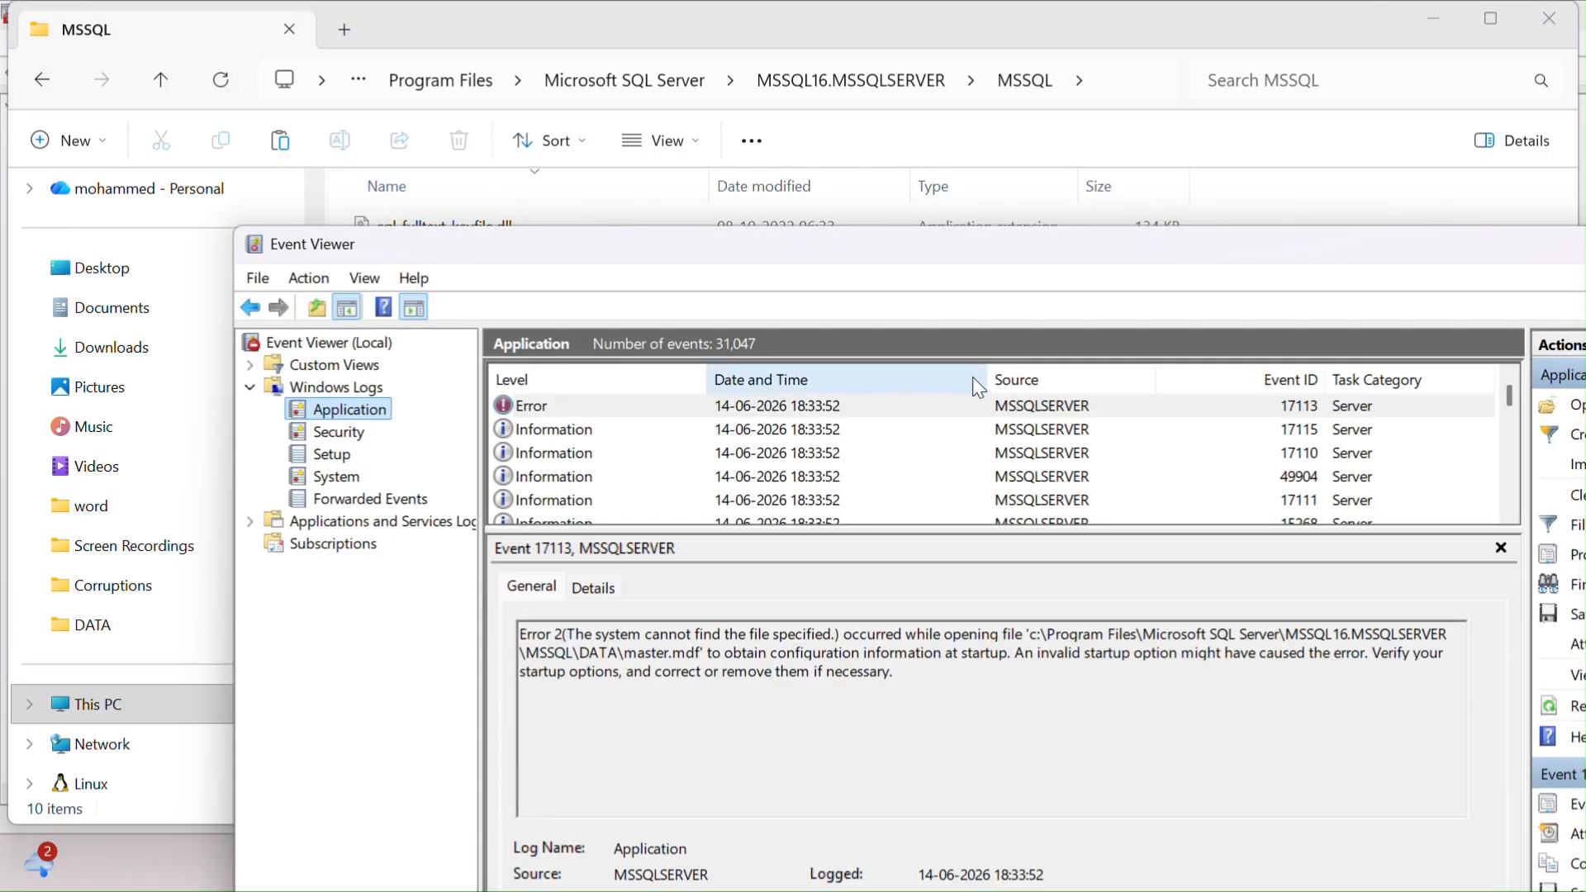
left_click(764, 406)
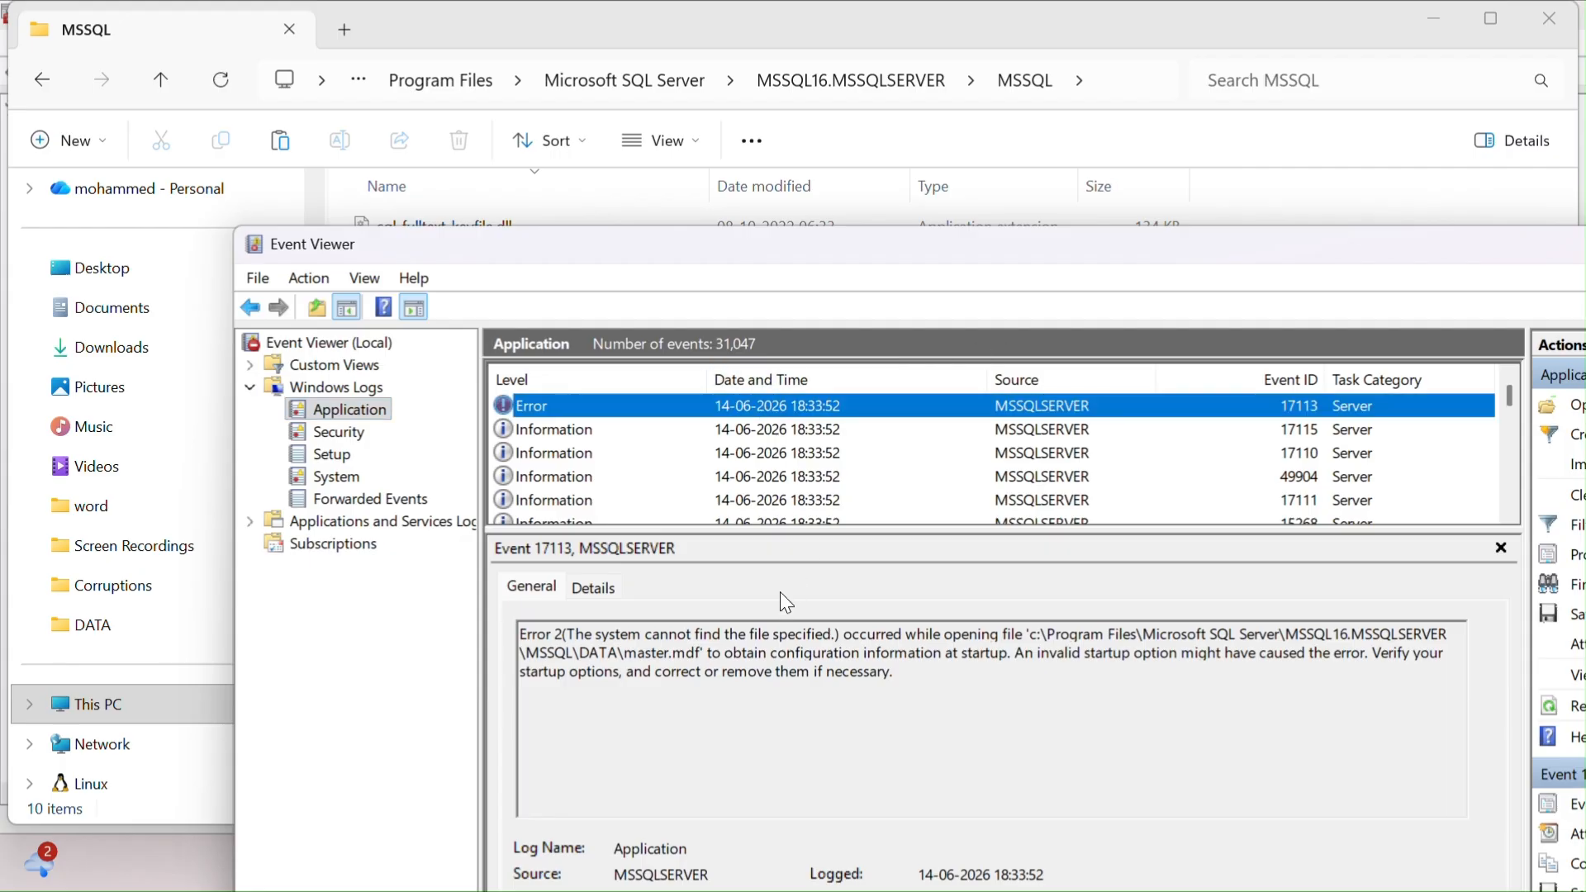
Step: Read the MSSQLSERVER event 17113 error message and highlight the master.mdf file name in its path
left_click(796, 662)
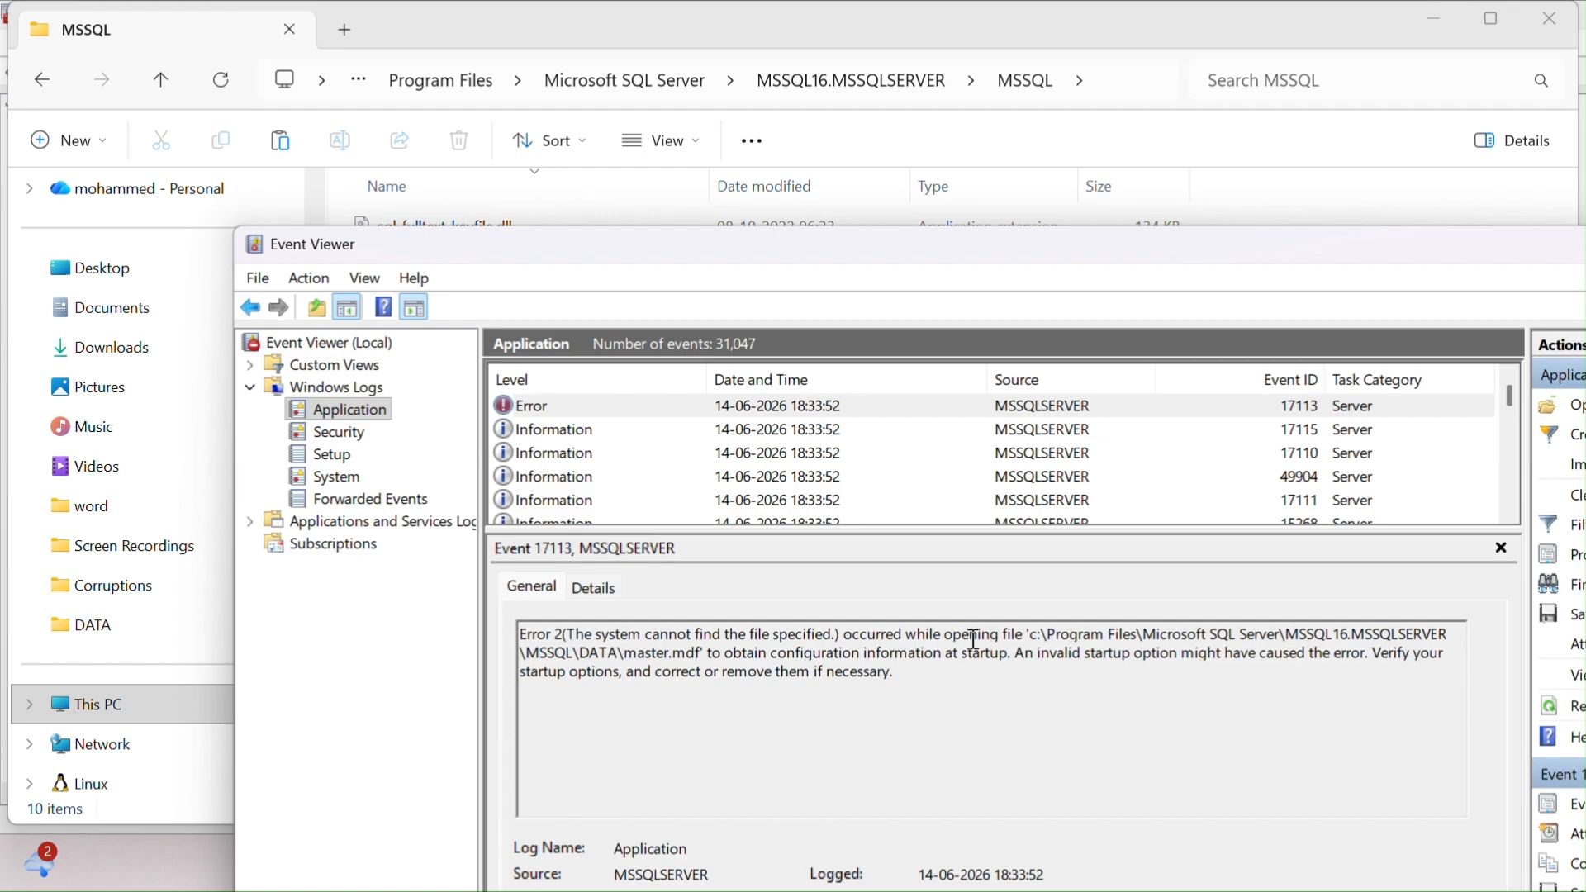
left_click_drag(1085, 632, 1075, 658)
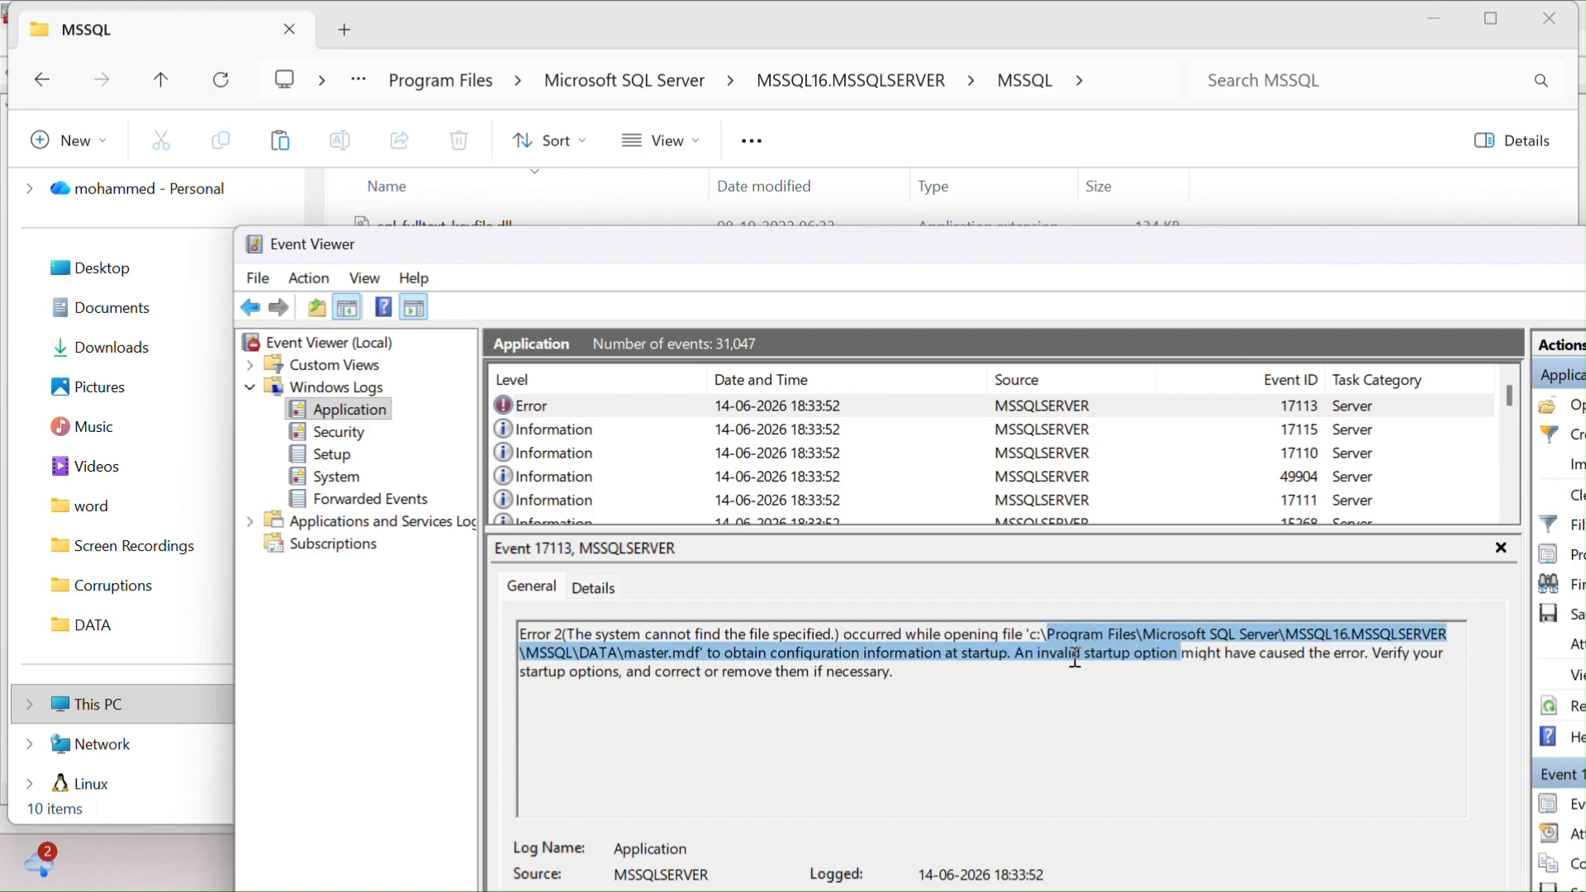
left_click(776, 662)
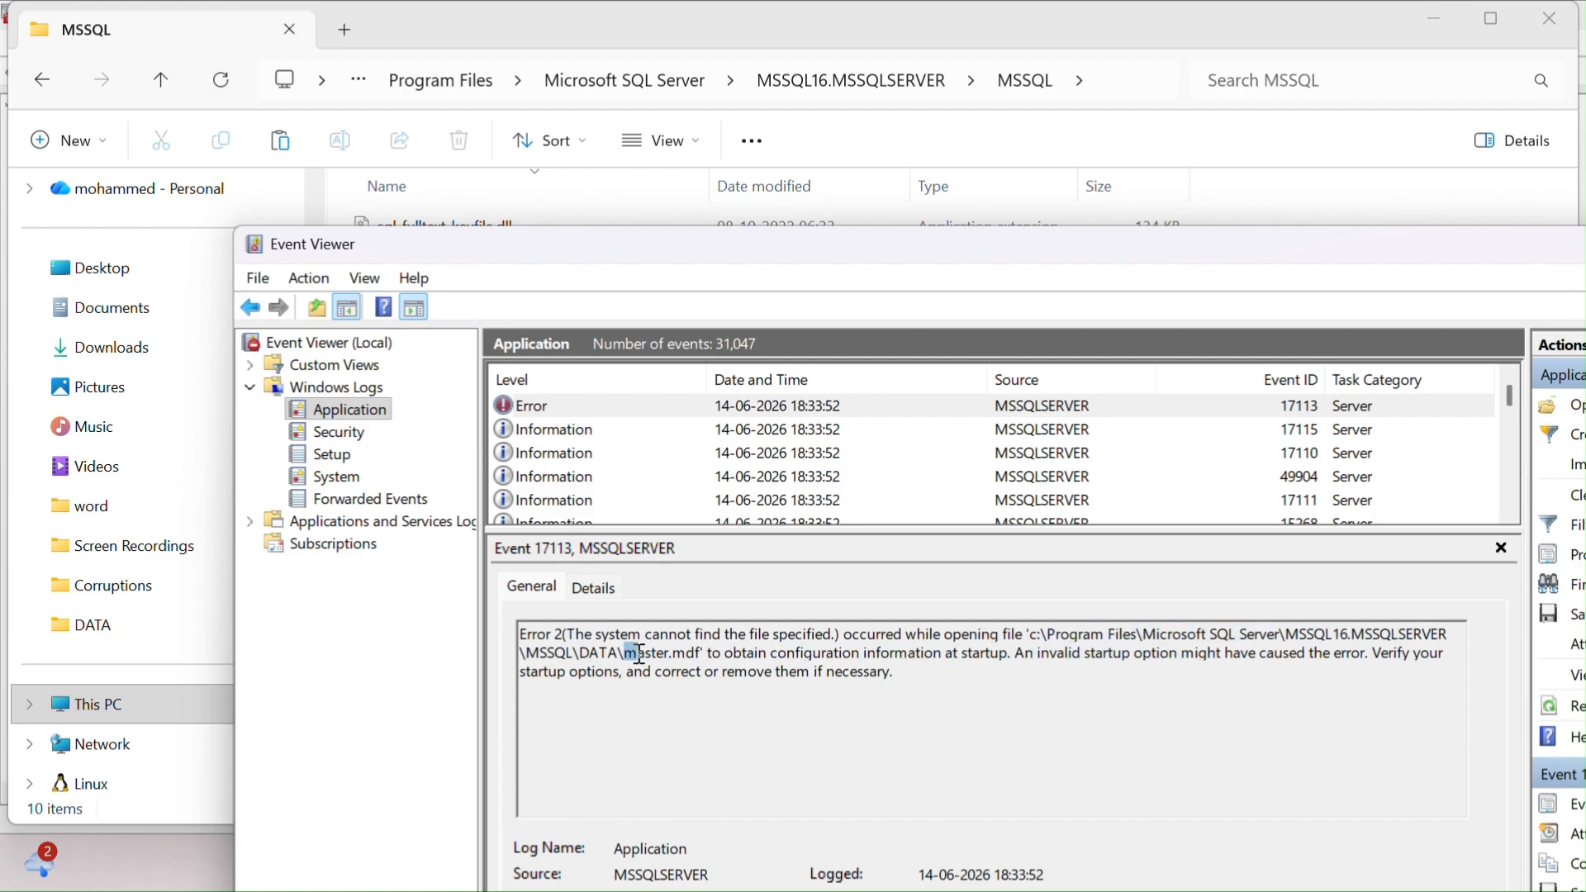
left_click_drag(625, 654, 716, 654)
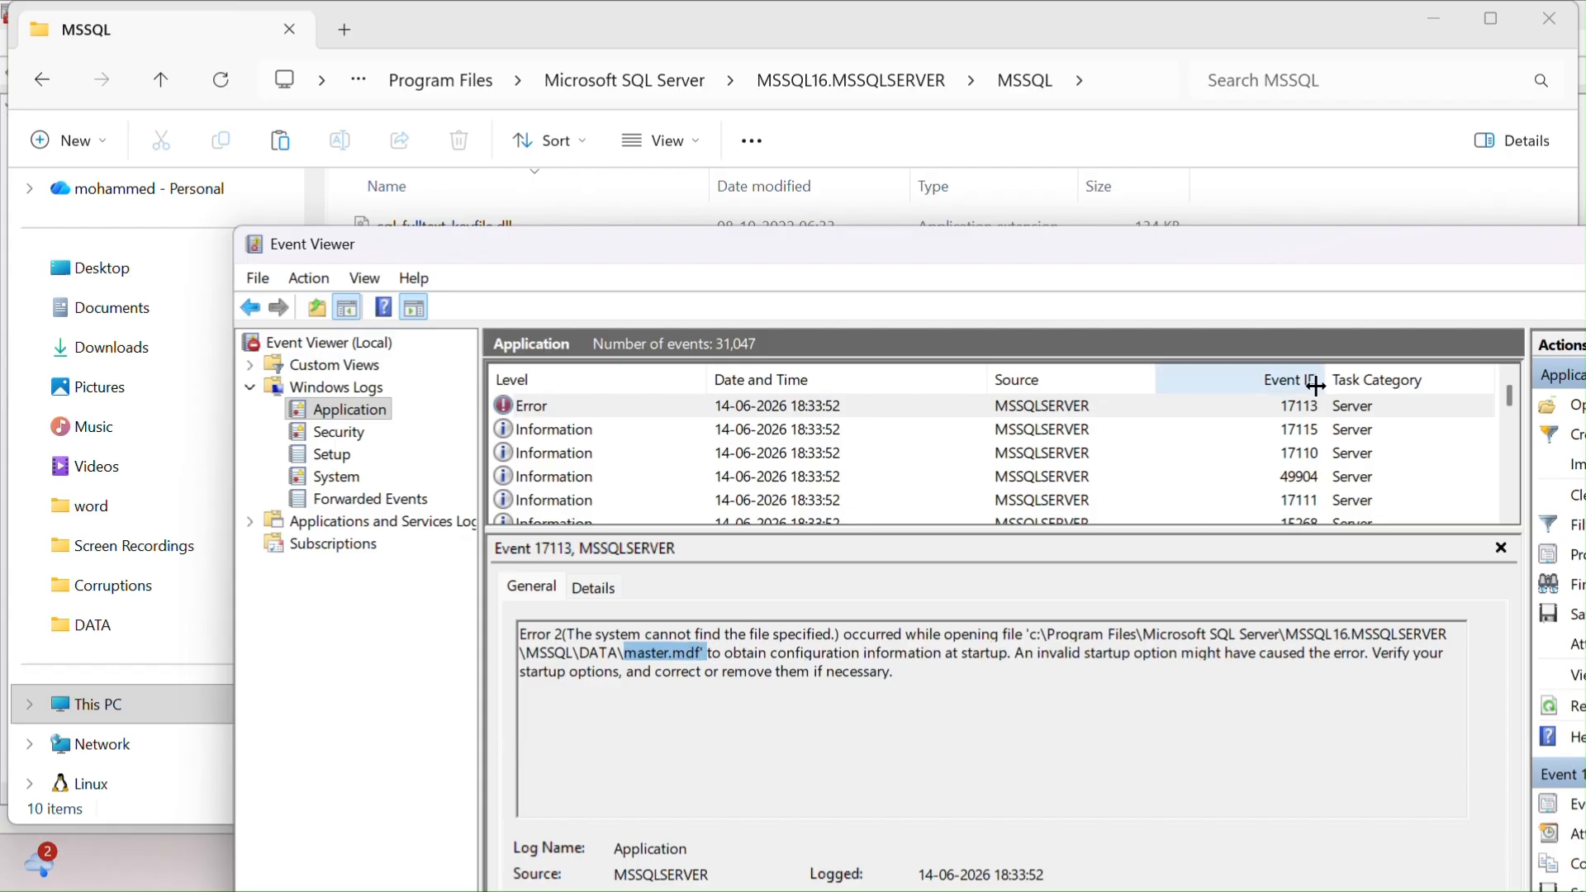
key("alt+Tab")
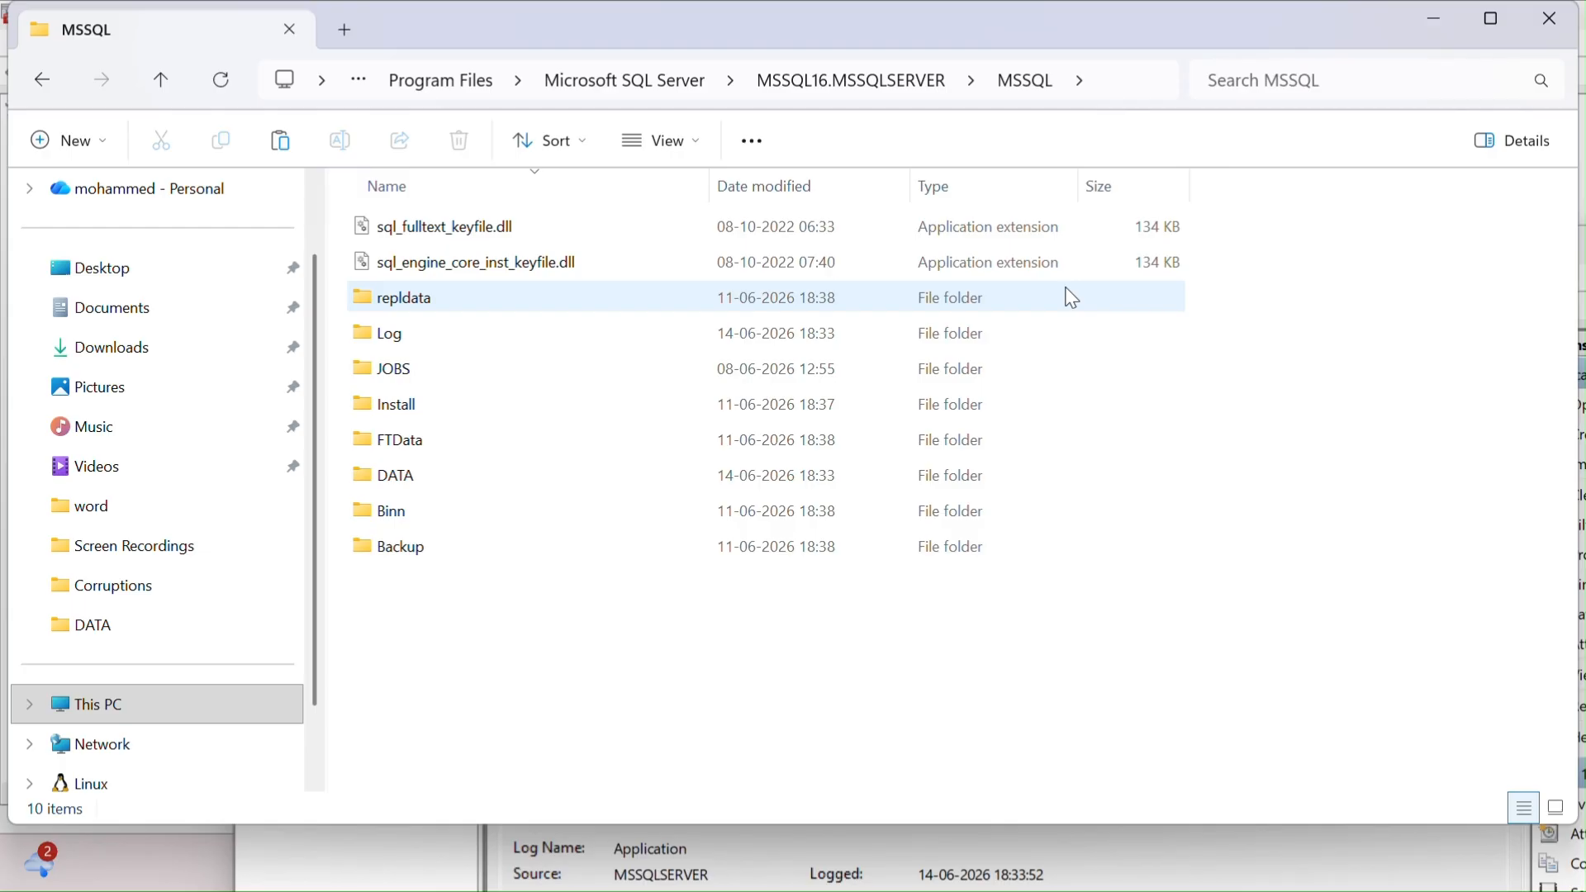
key("alt+Tab")
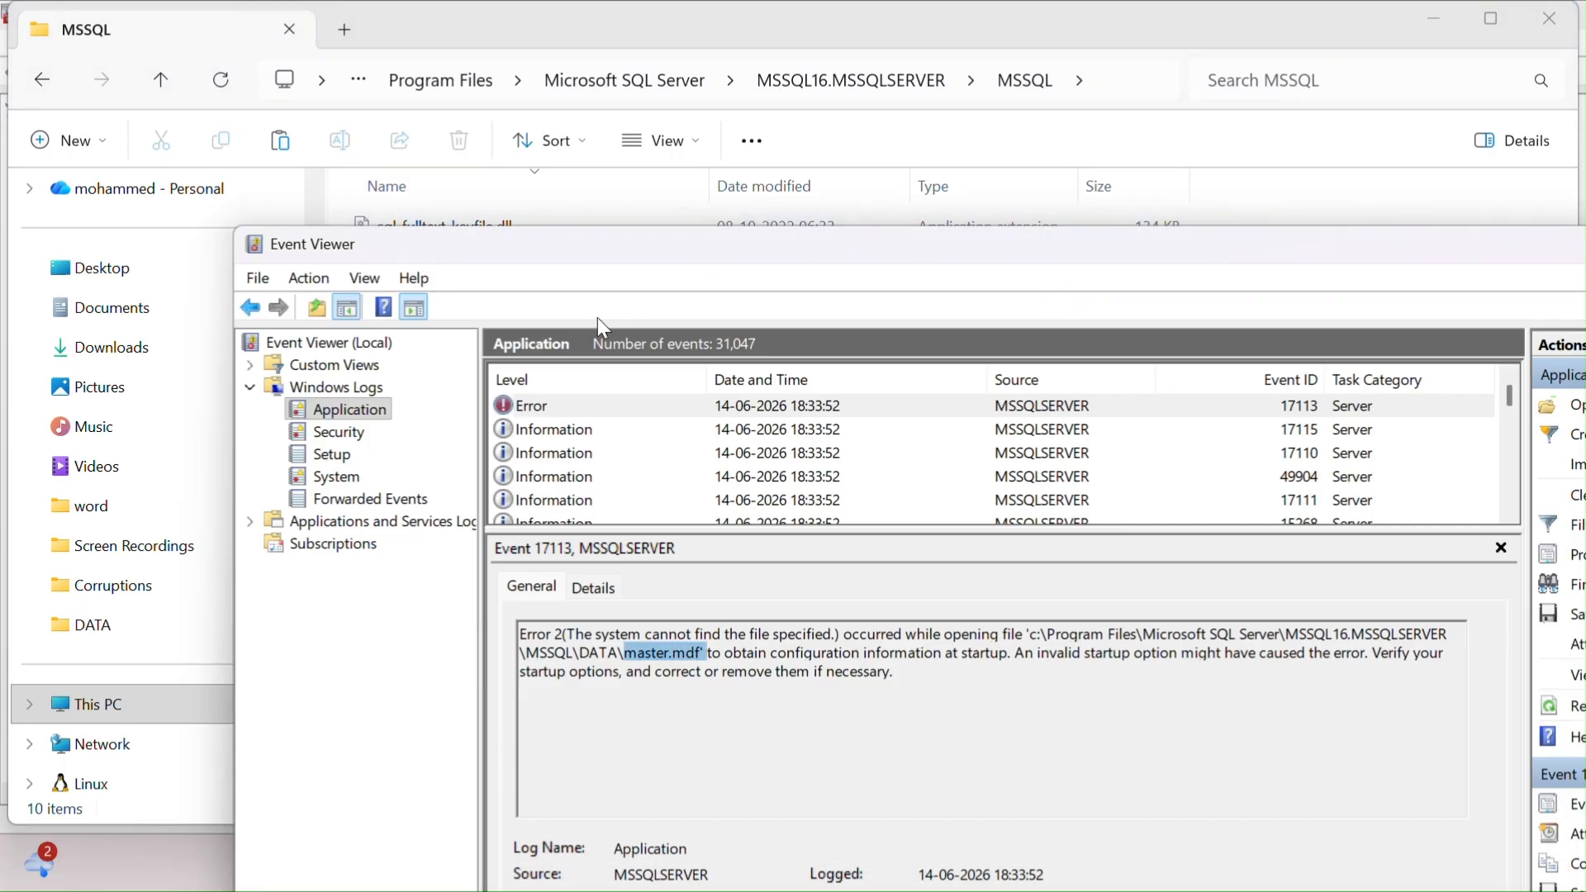
Step: Switch to File Explorer, open the Binn\Templates folder and look at the master.mdf and mastlog.ldf template files
left_click(213, 334)
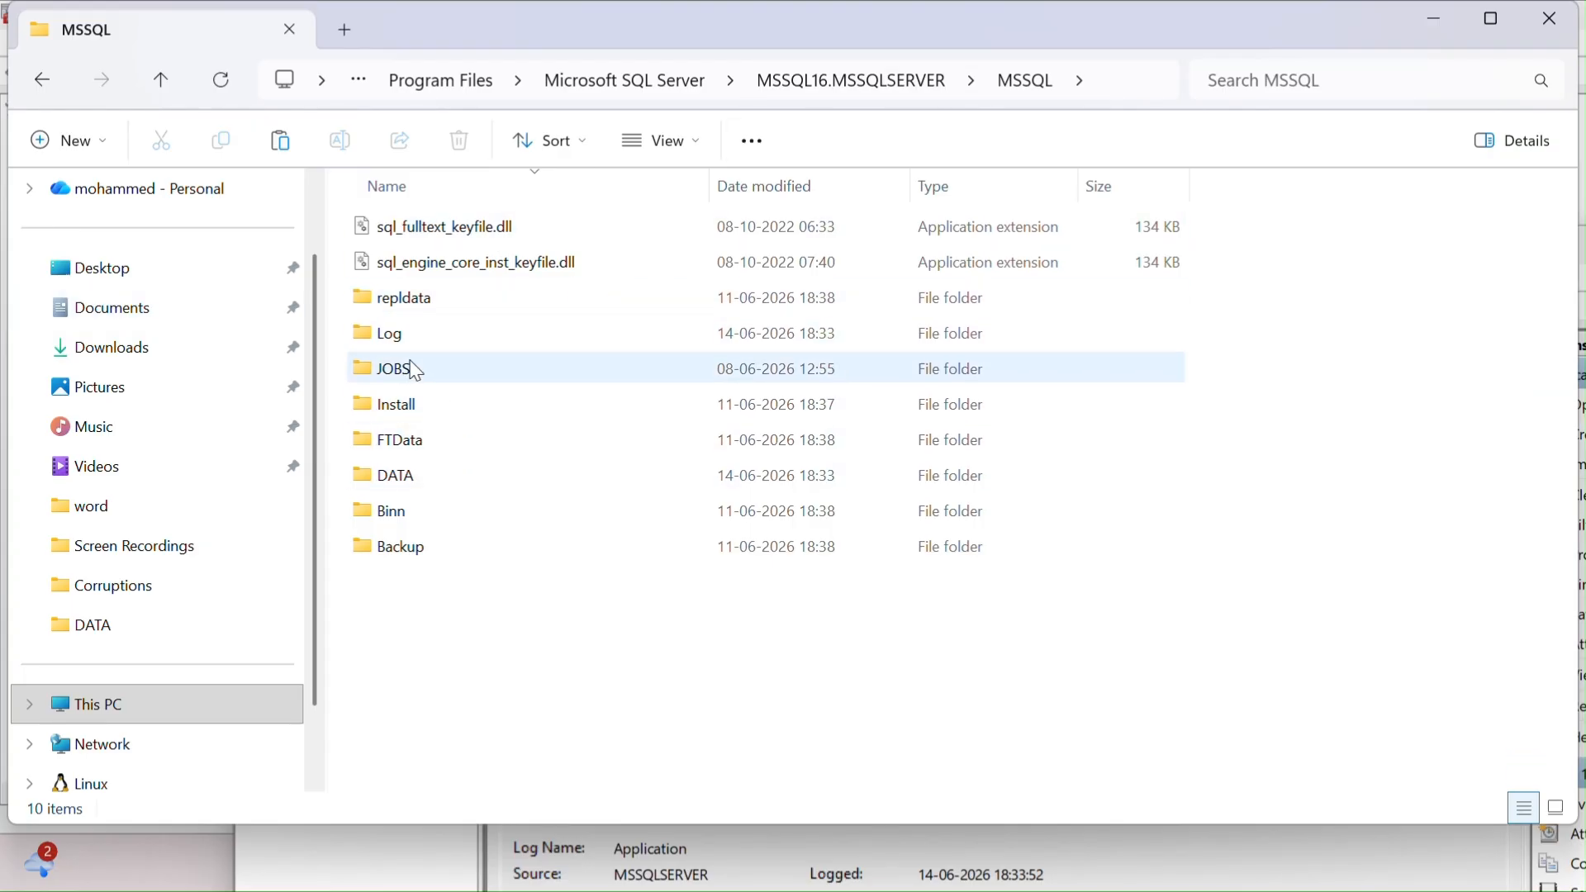
double_click(415, 516)
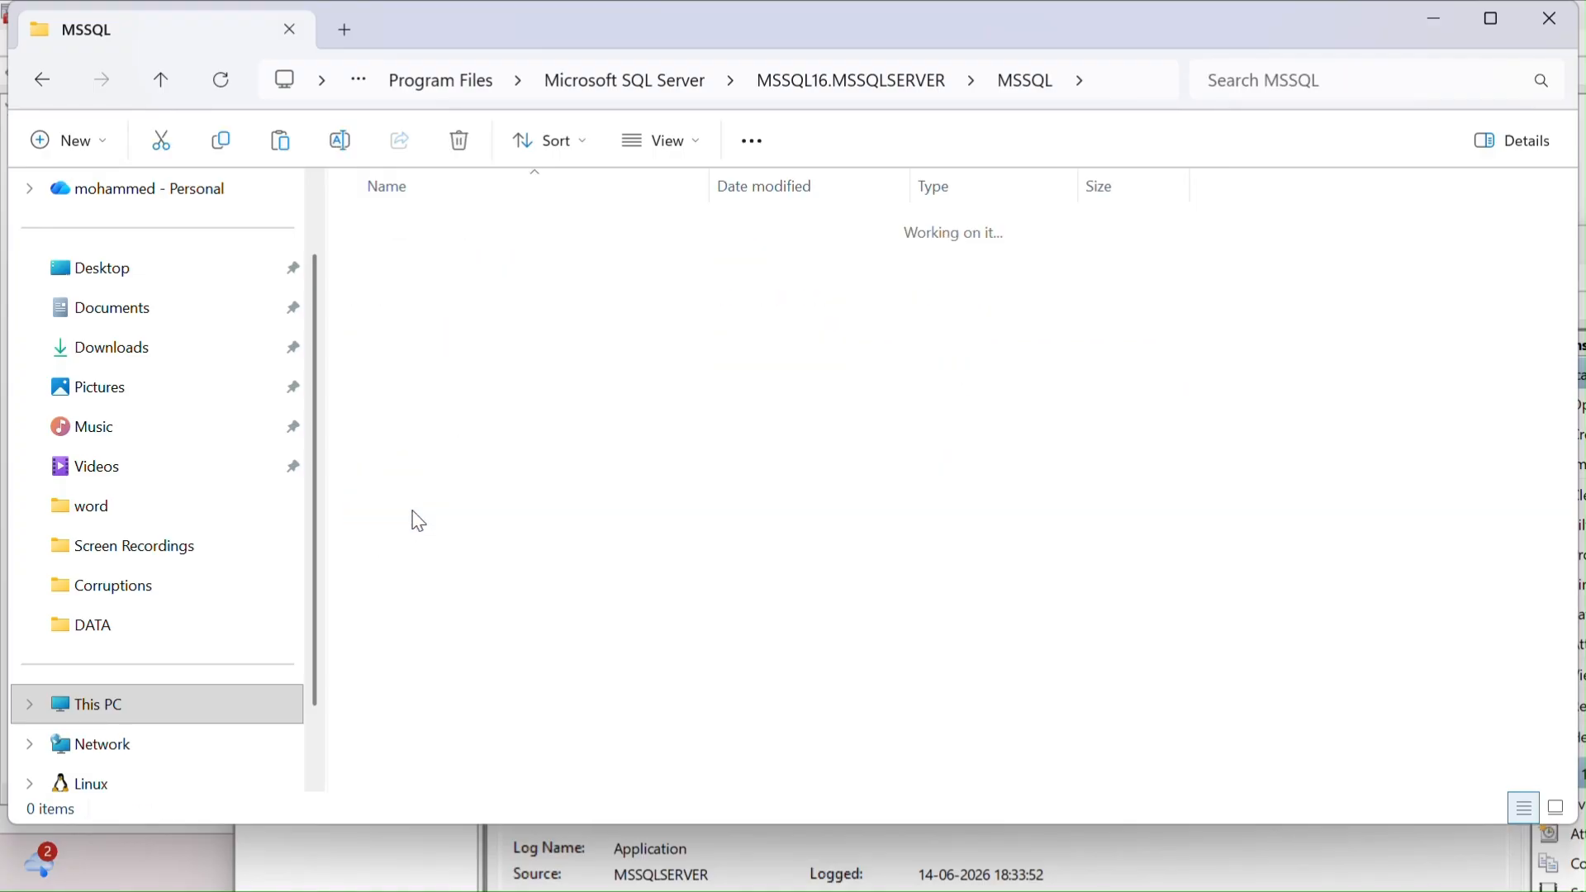
double_click(447, 443)
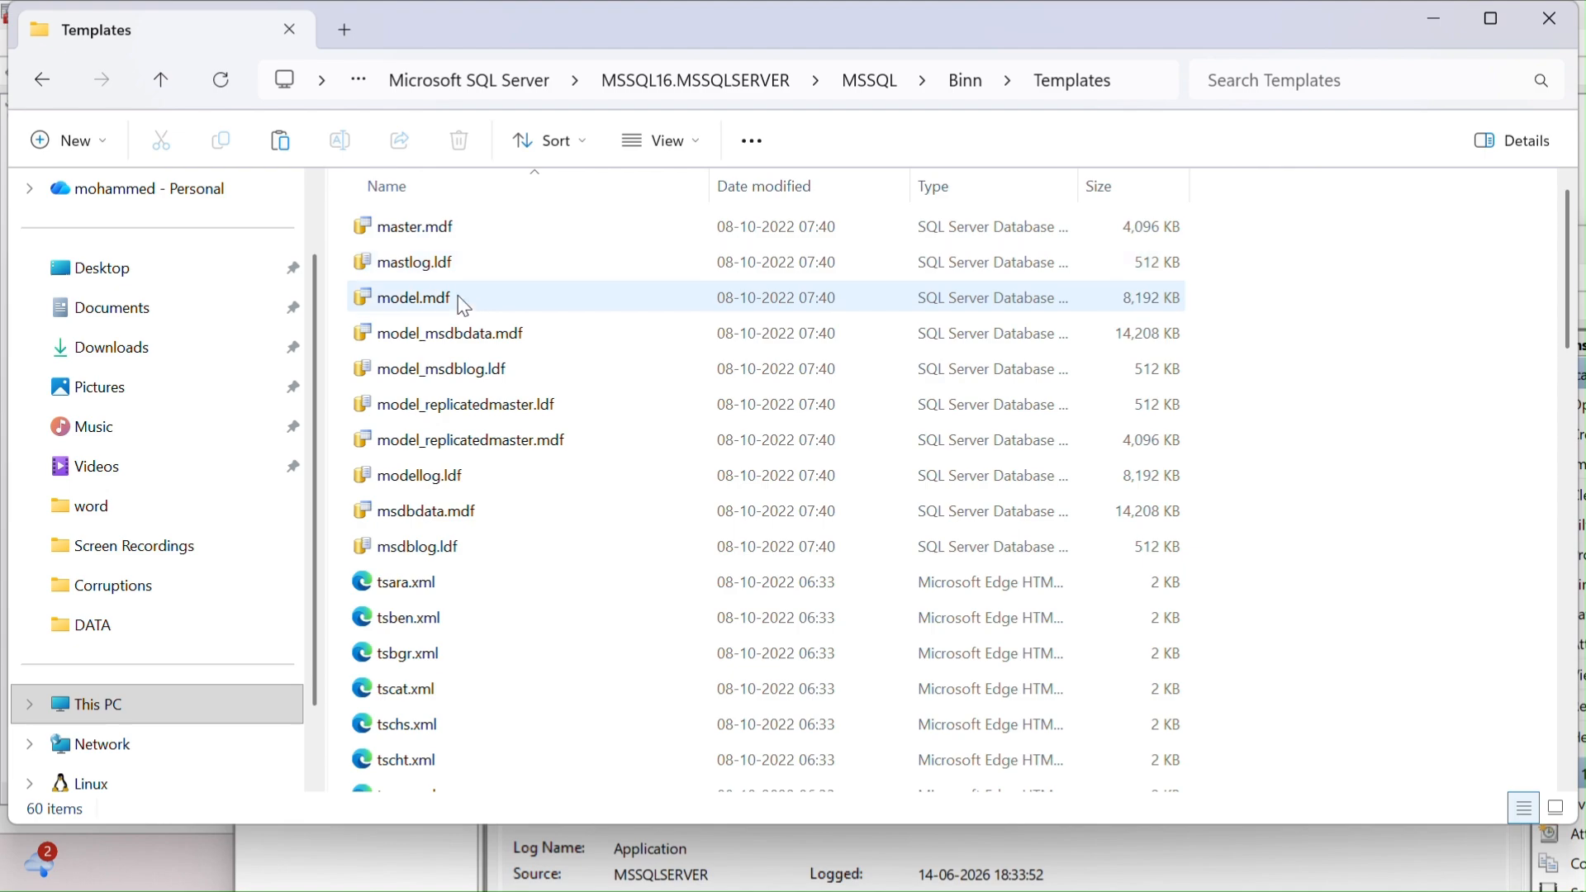
left_click(478, 287)
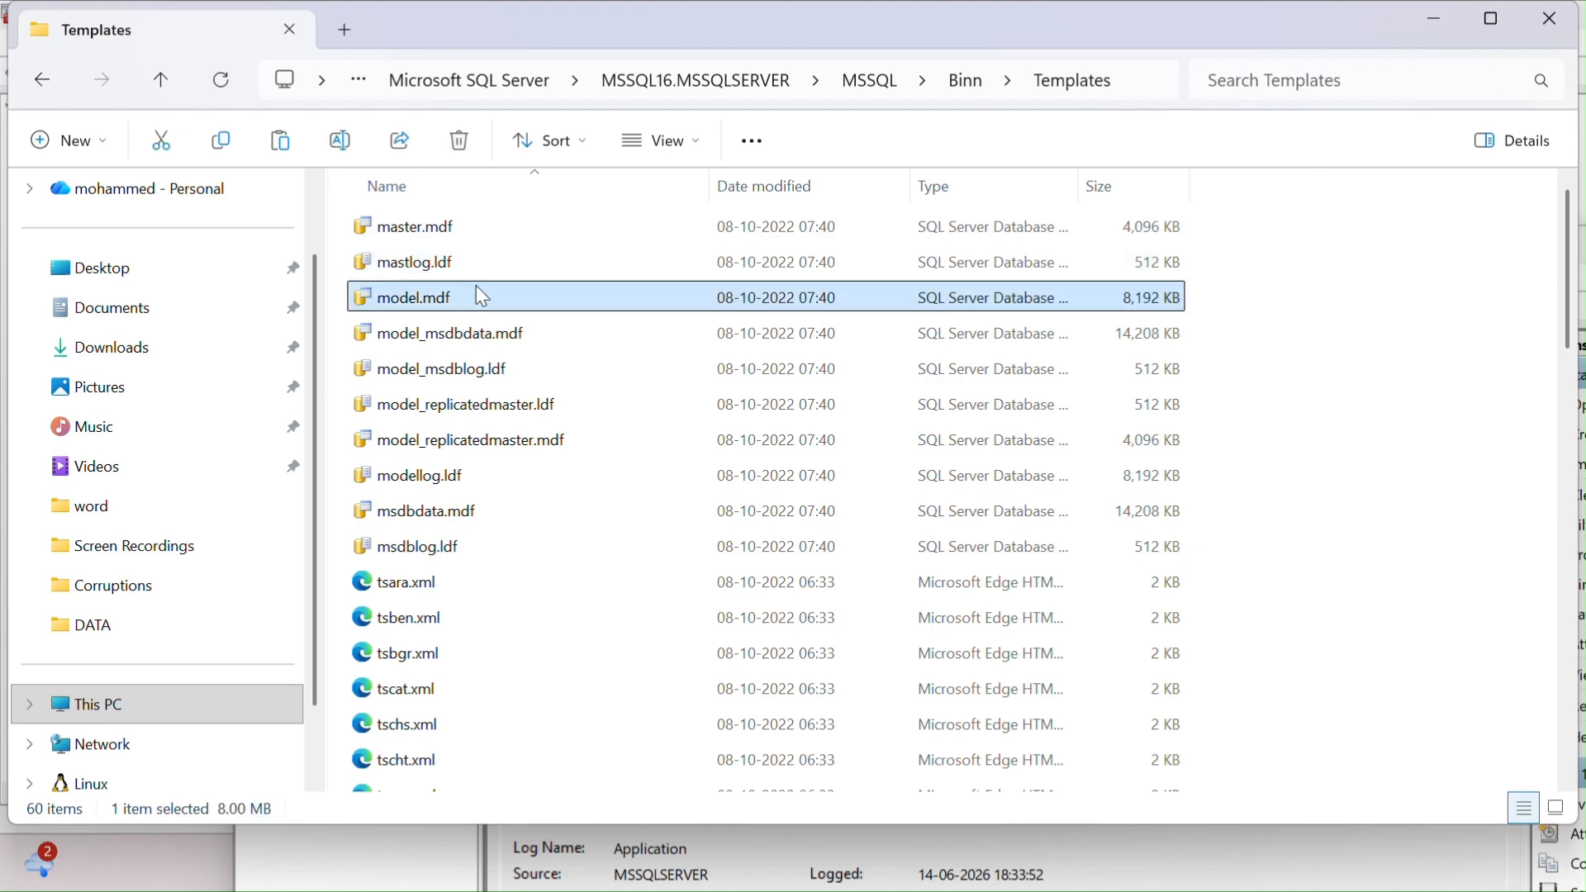
left_click(434, 228)
left_click(431, 270)
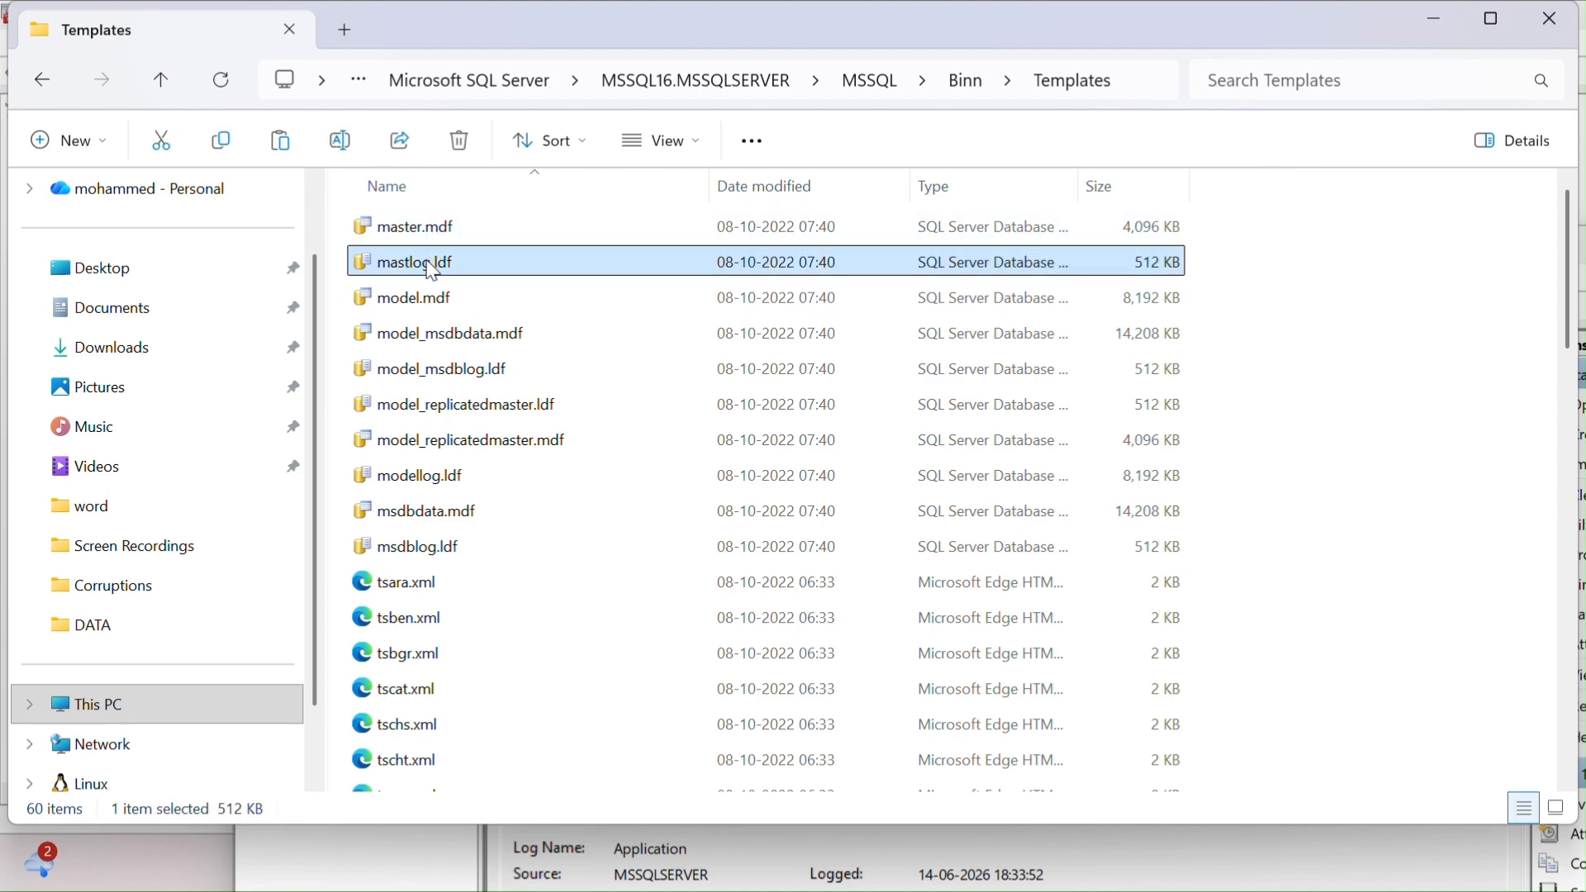
Step: Bring up the MSSQL\DATA folder in File Explorer and permanently delete mastlog.ldf
key("alt+Tab")
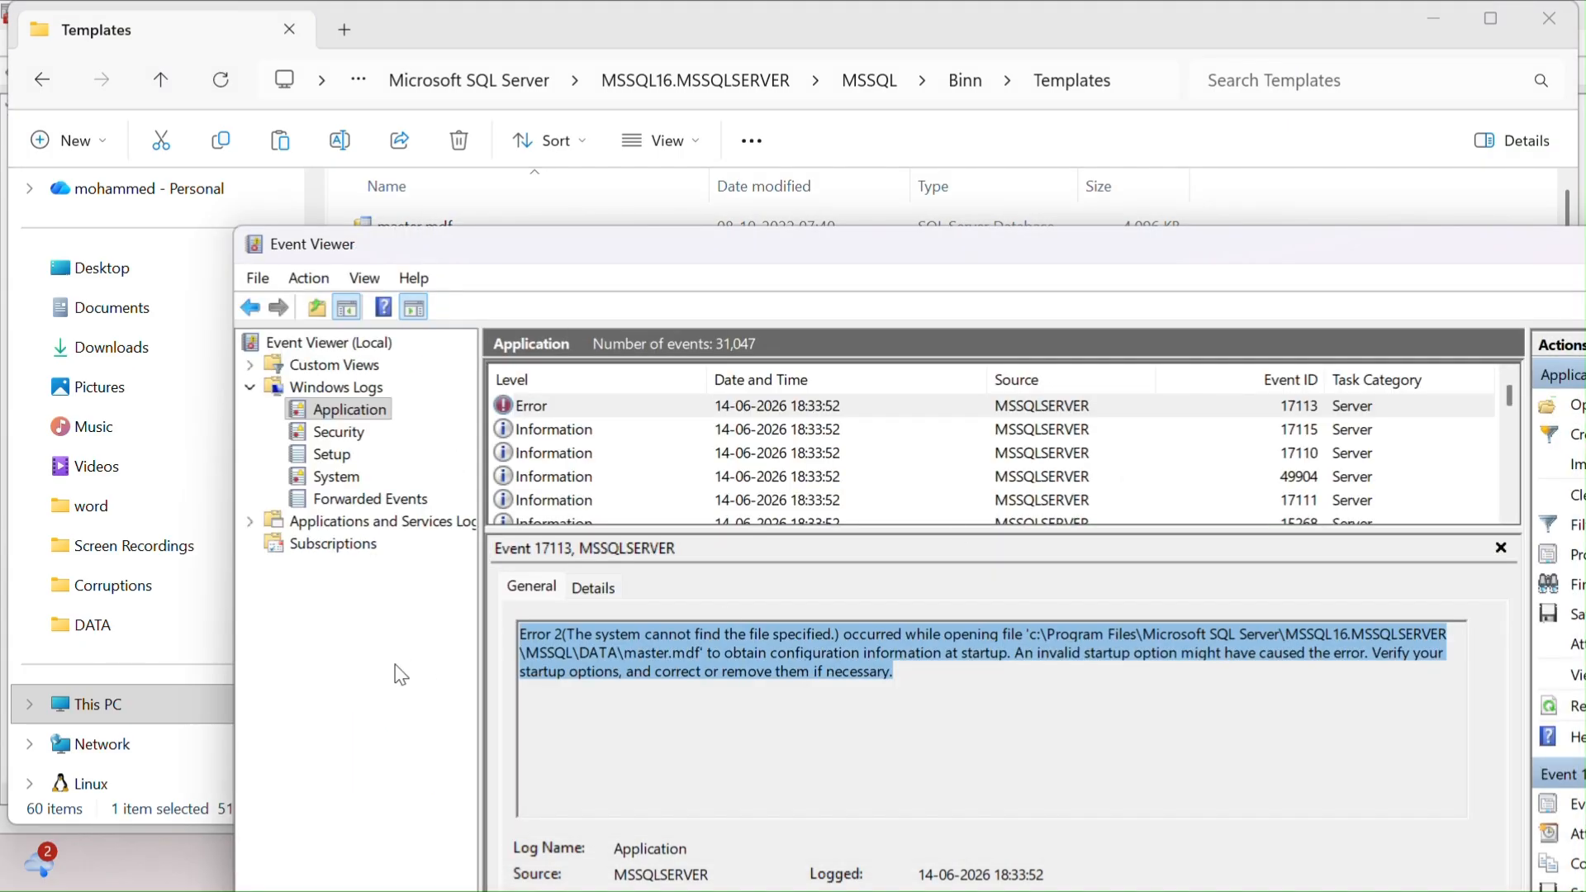
left_click(192, 608)
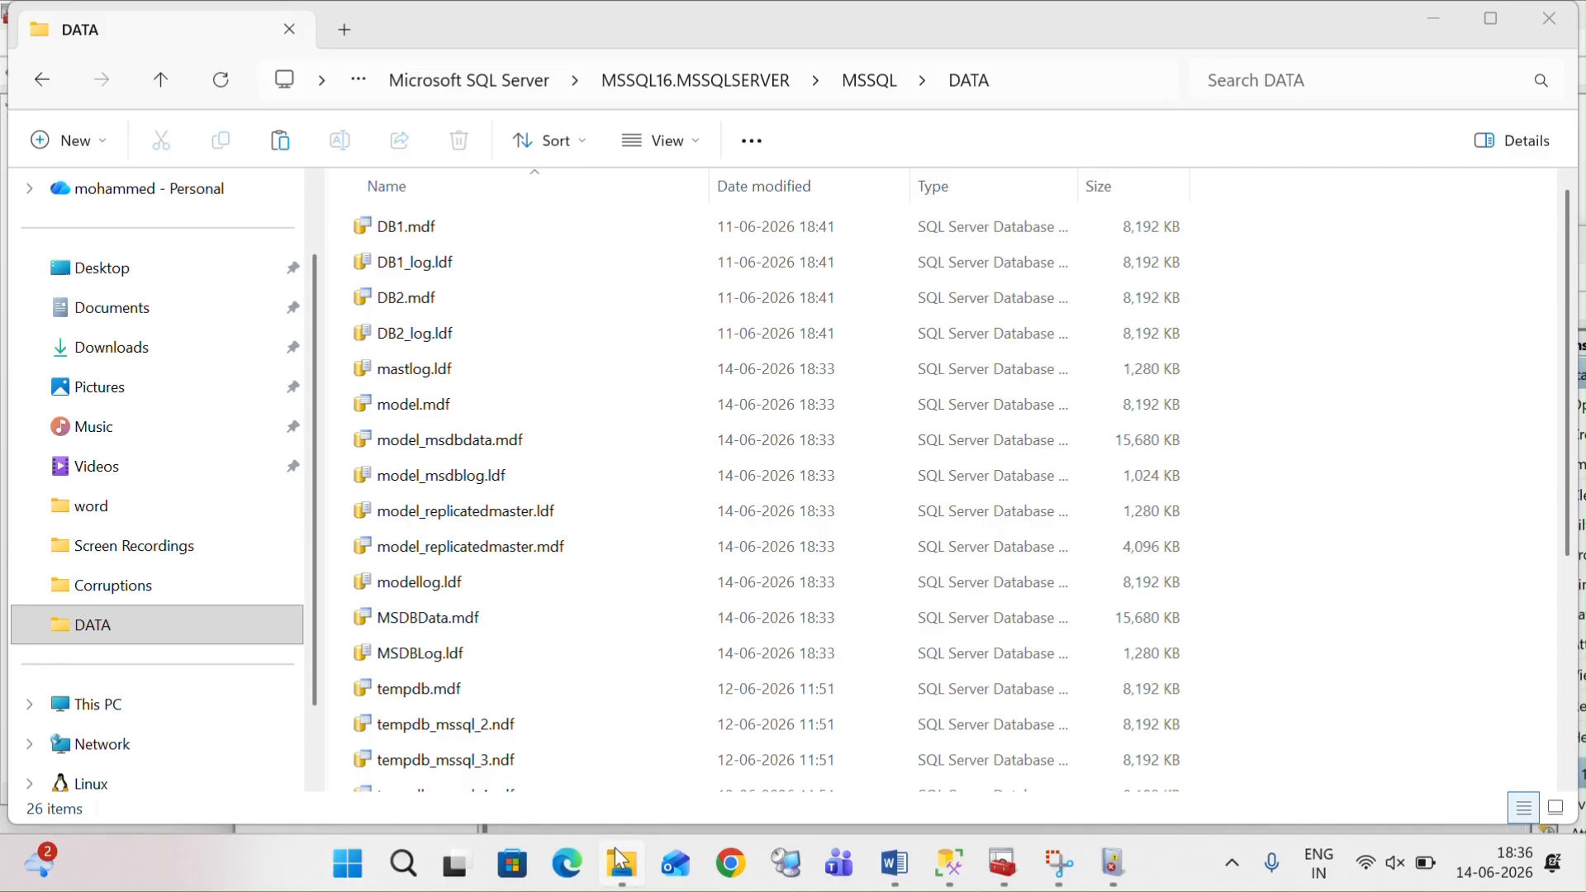
mouse_move(622, 860)
left_click(645, 782)
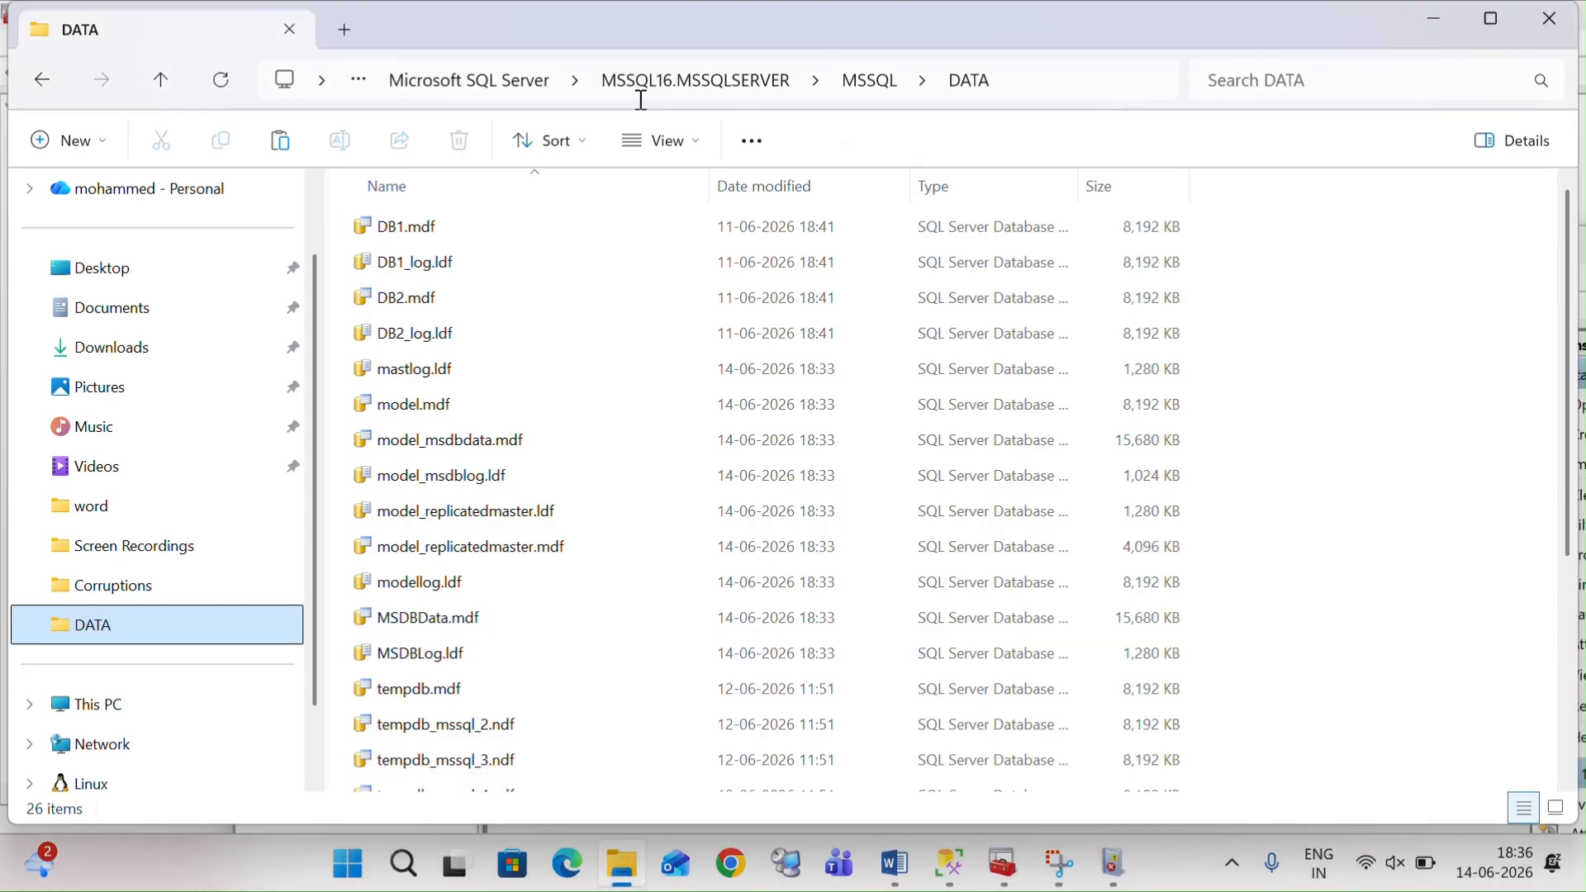
left_click(452, 369)
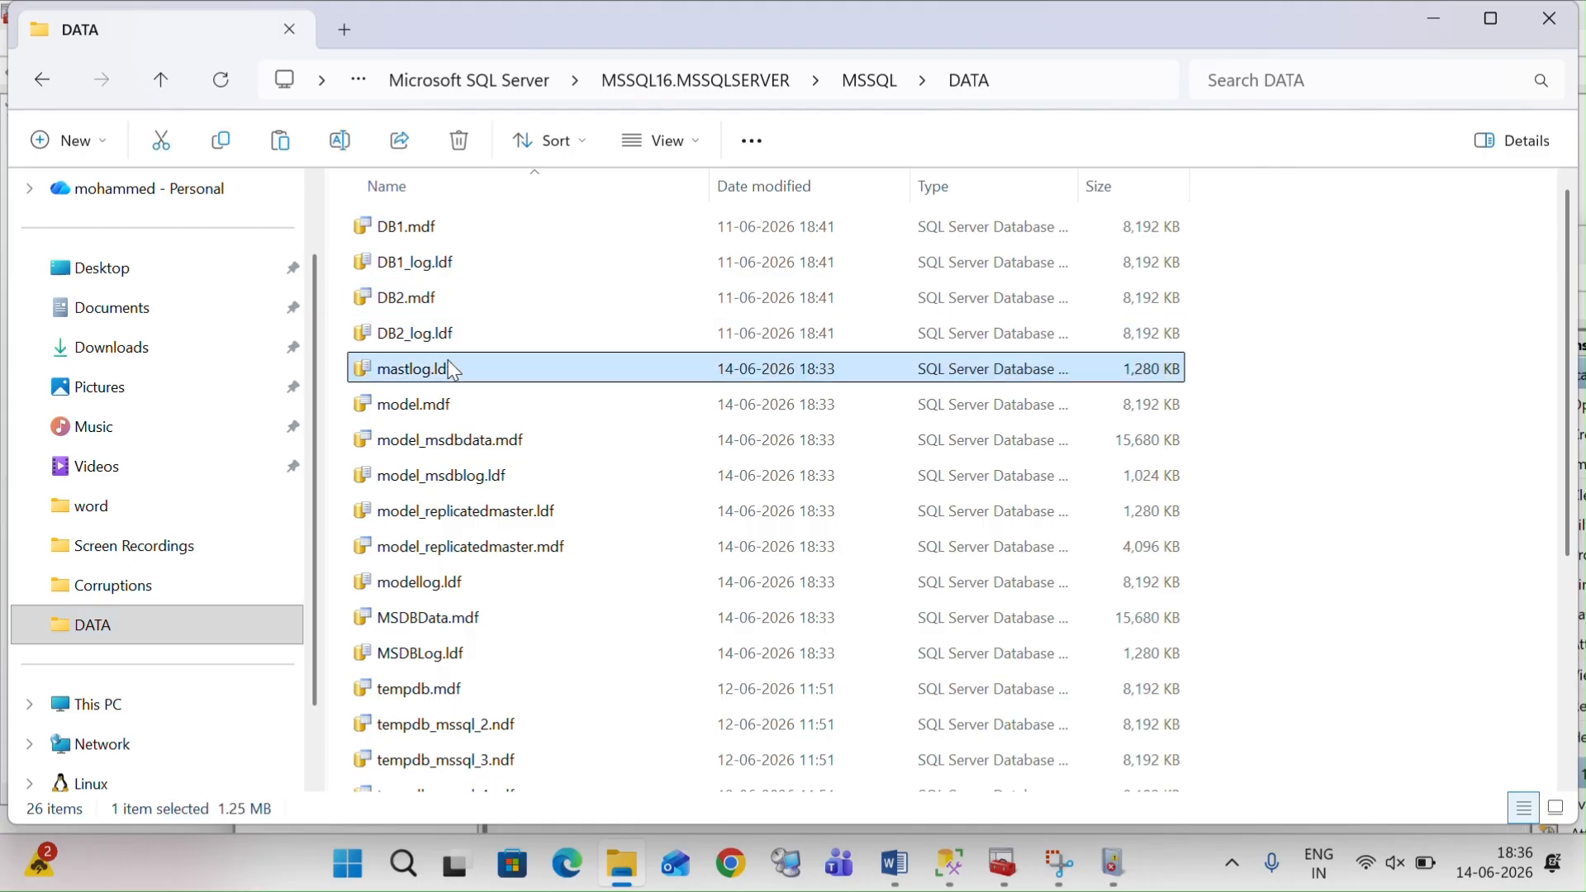
key("shift+Delete")
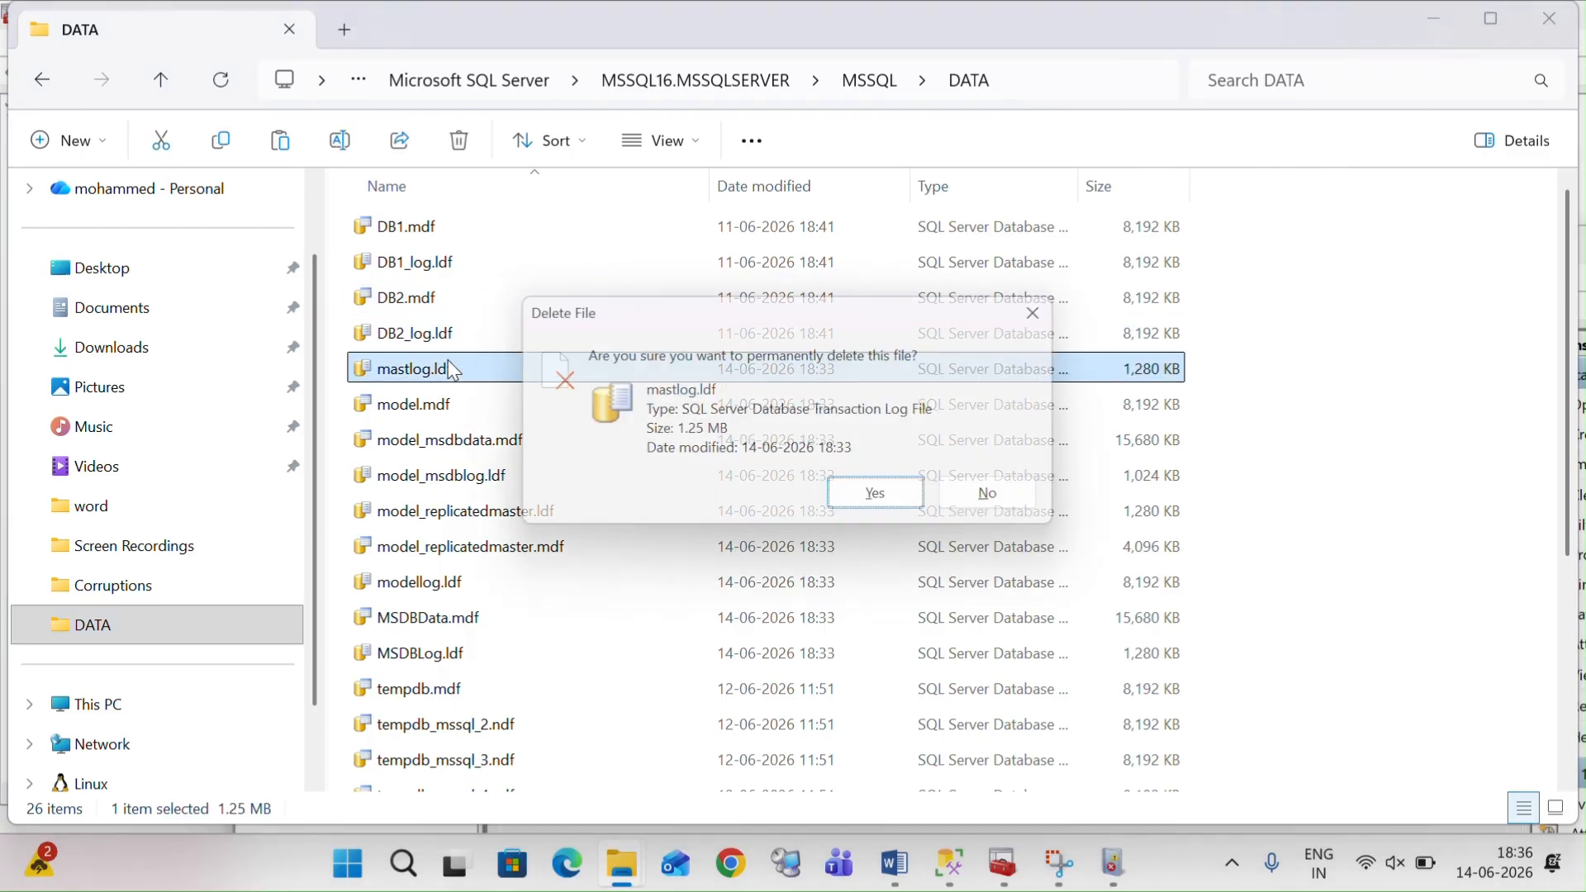
key("Return")
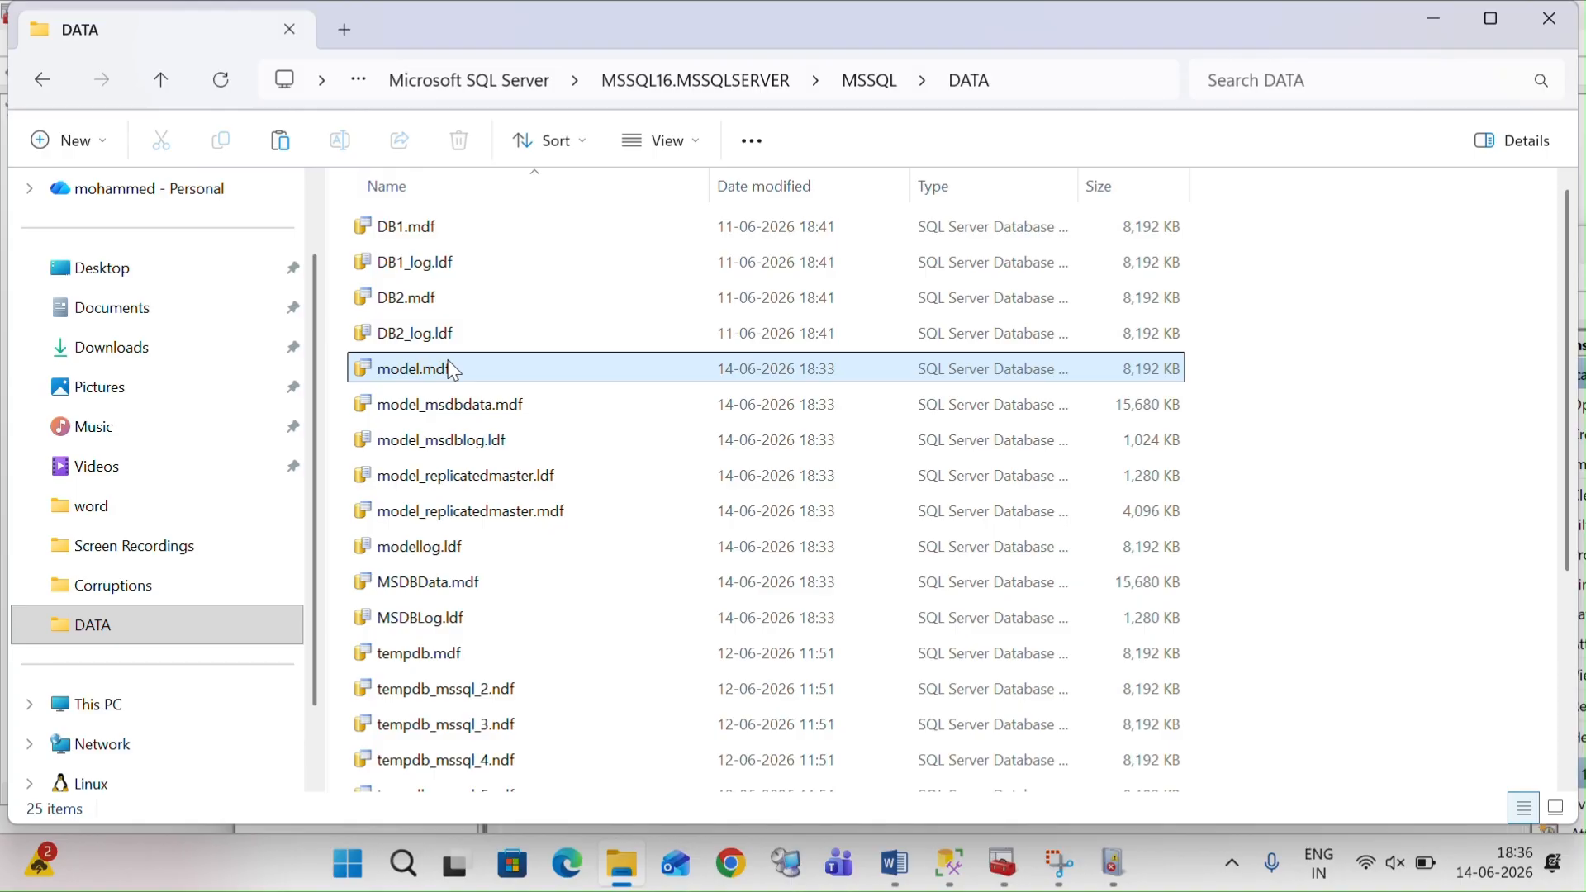
Step: Go back up to the MSSQL folder, open Binn\Templates and copy master.mdf and mastlog.ldf
key("alt+Tab")
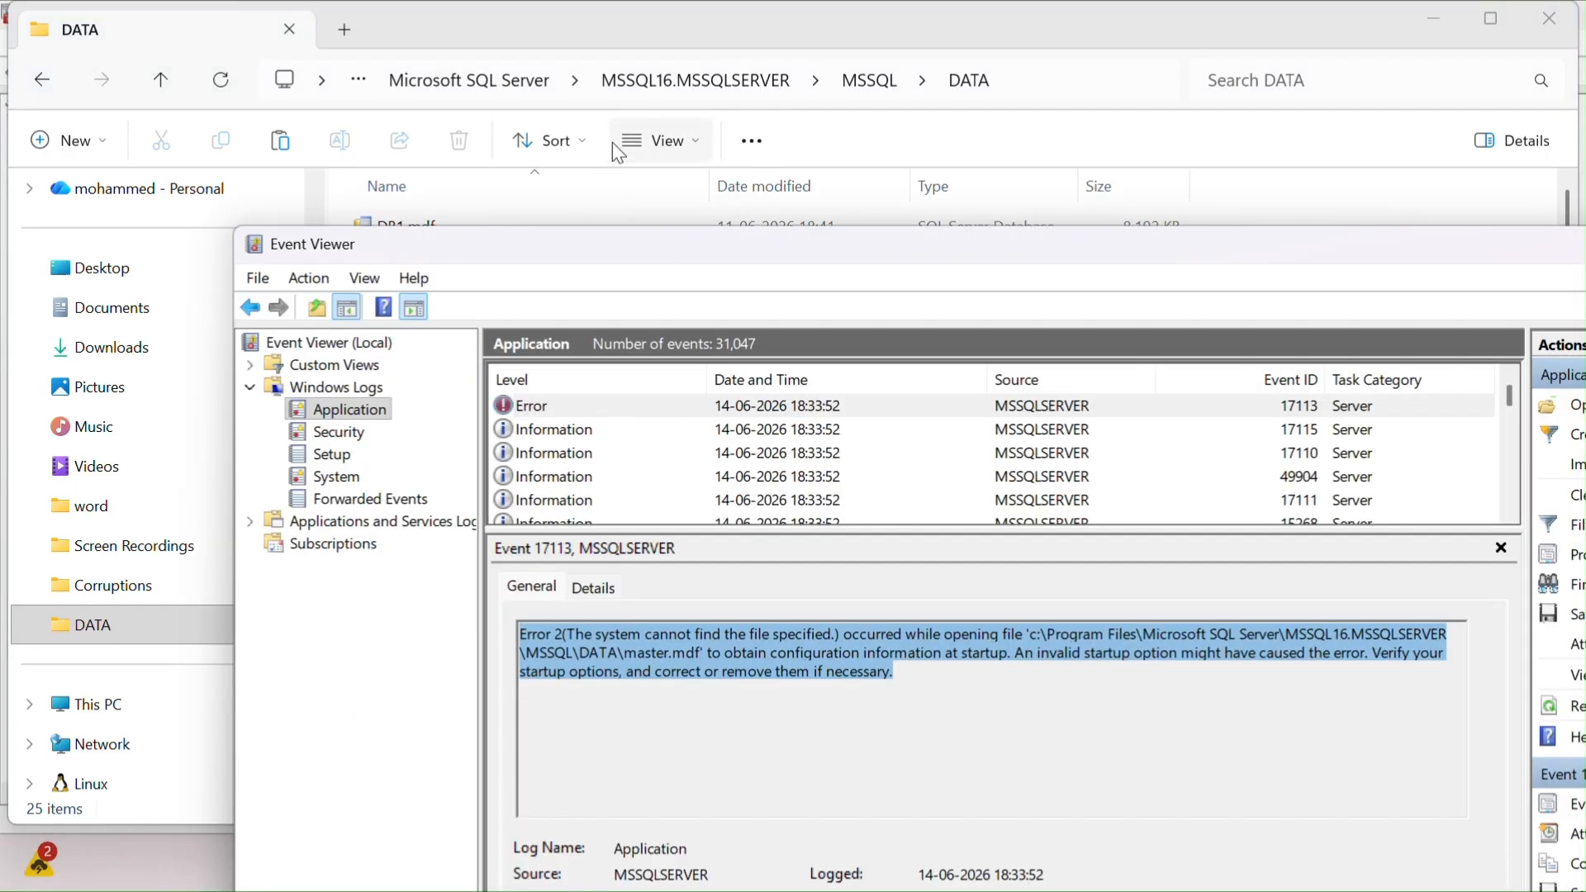
left_click(590, 185)
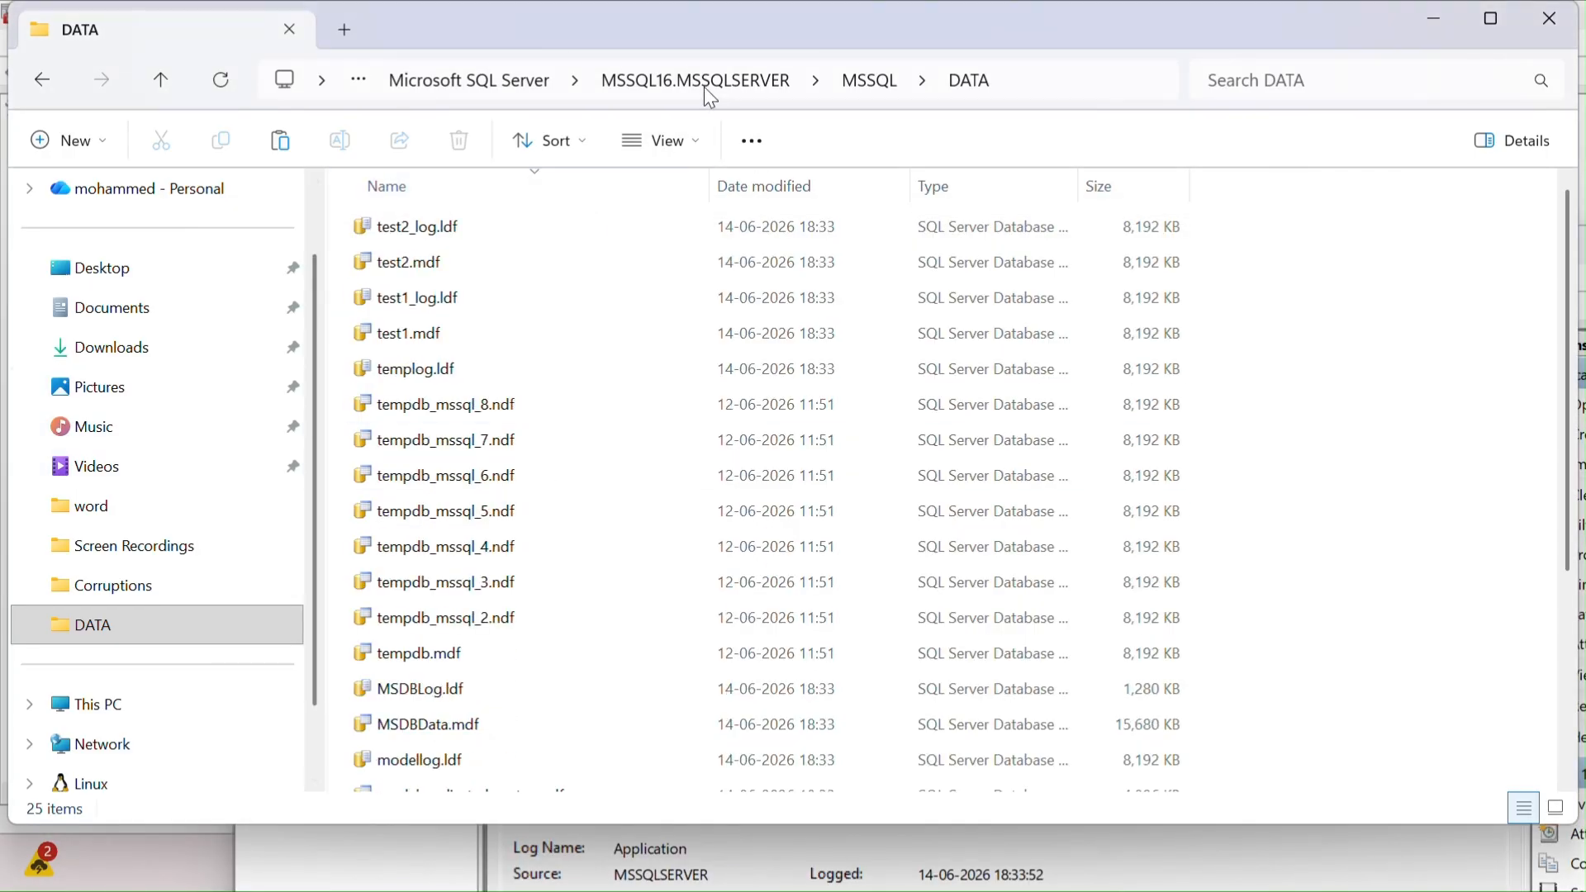
left_click(165, 83)
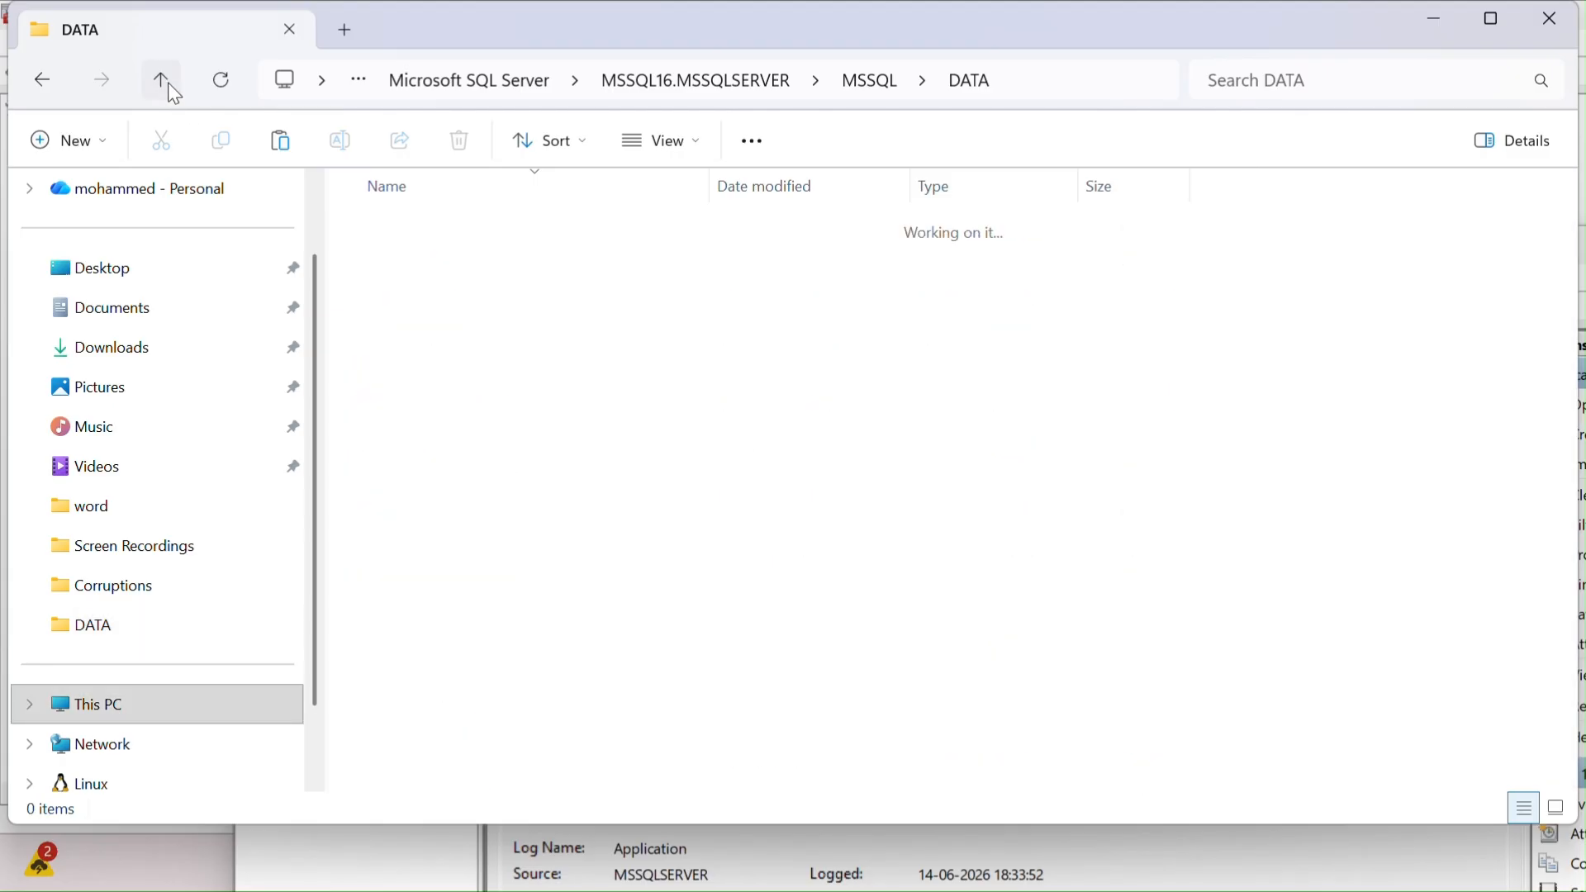
left_click(398, 519)
double_click(399, 515)
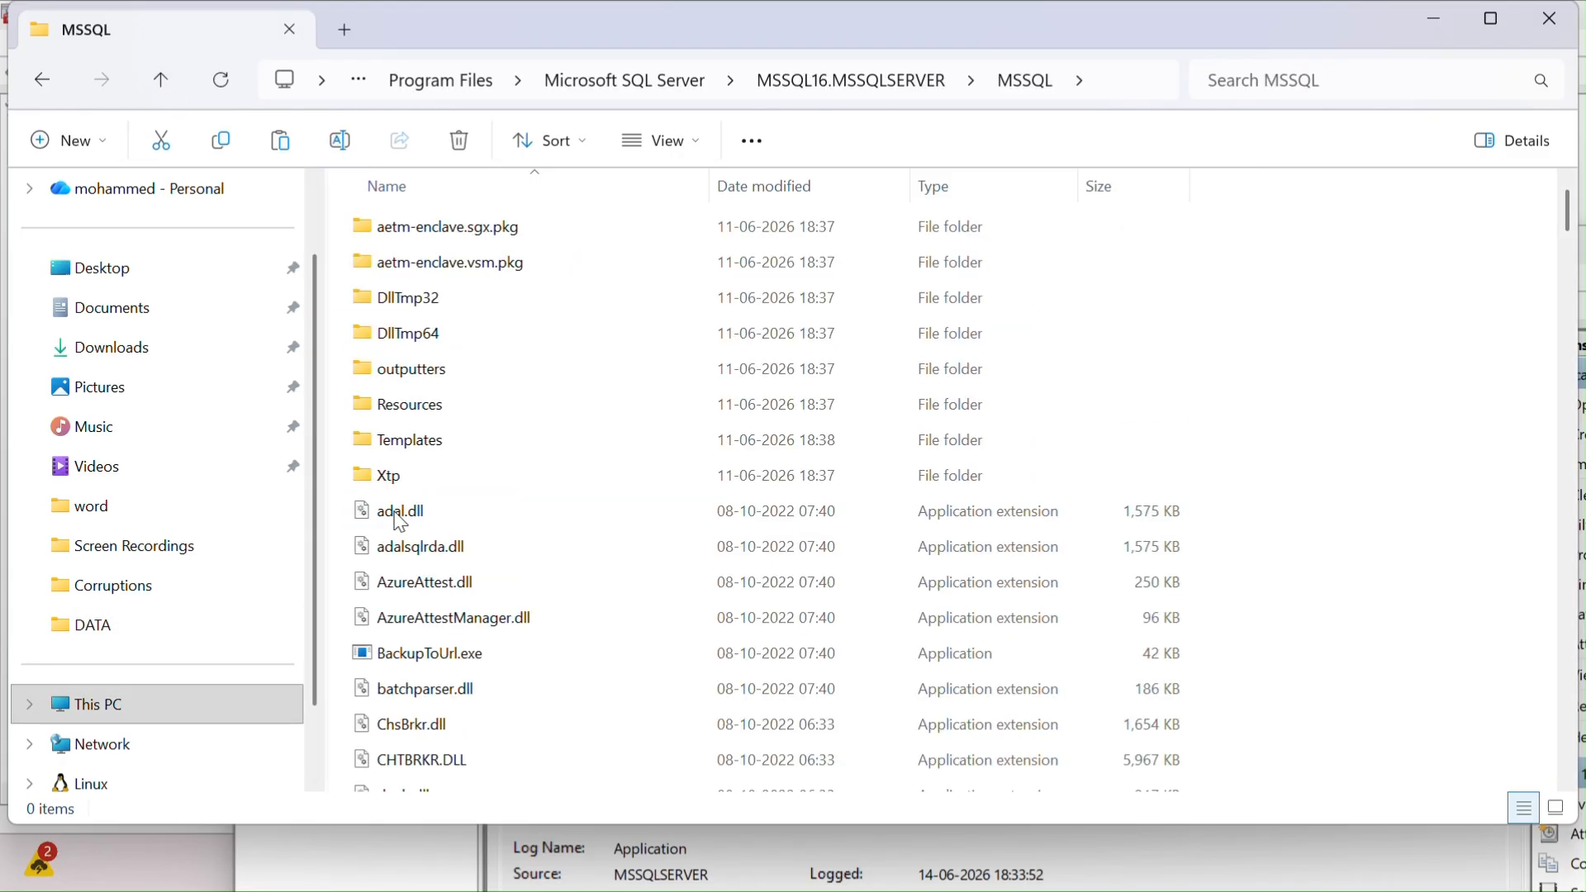
left_click(424, 442)
double_click(423, 442)
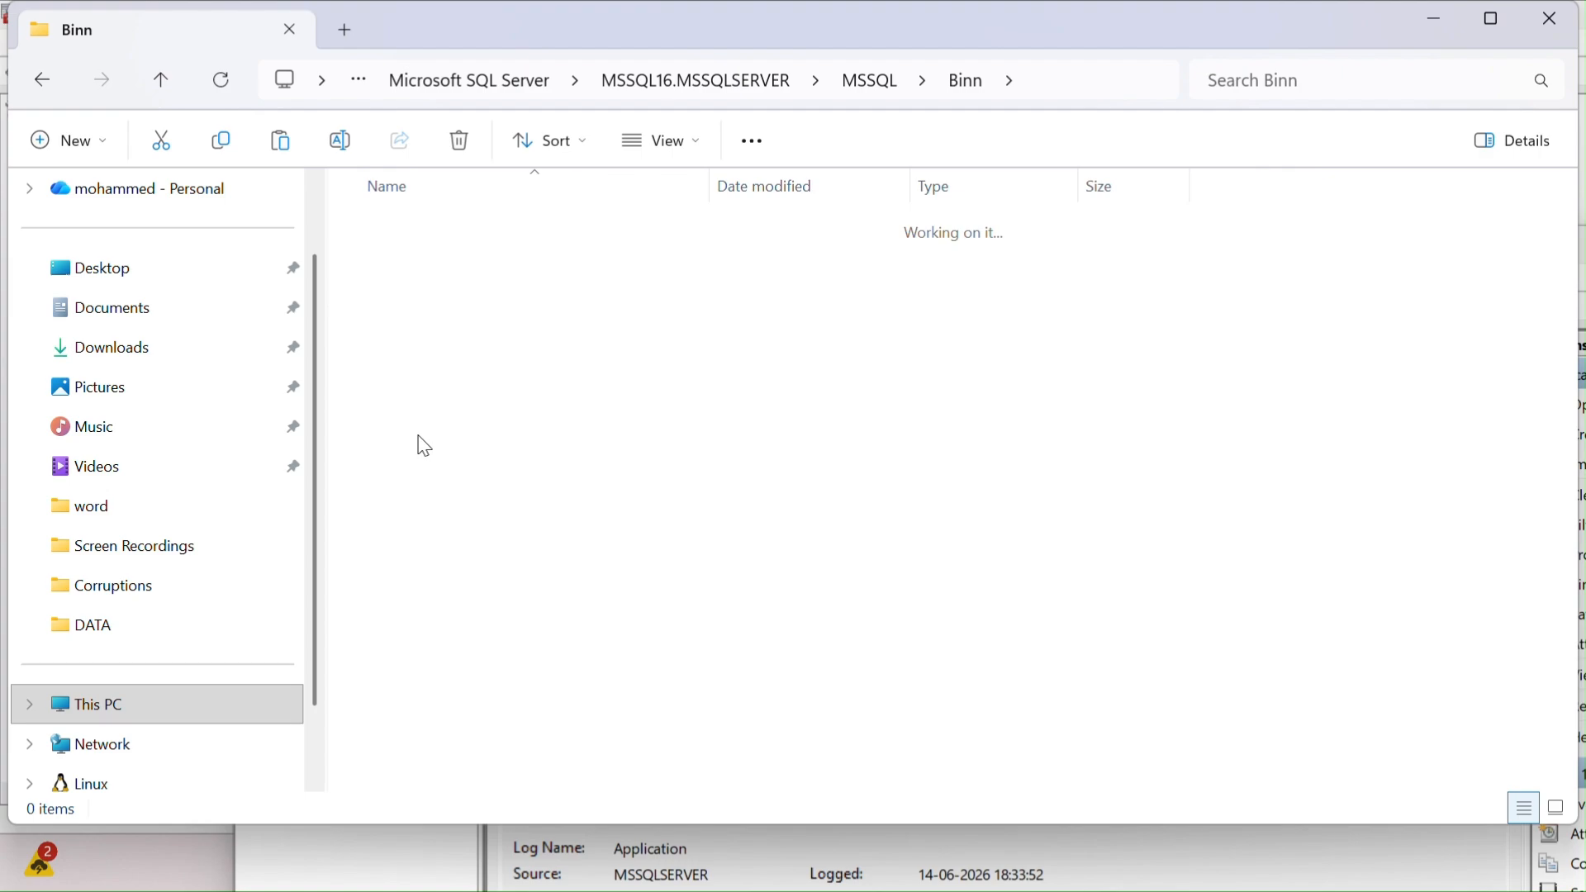
left_click(458, 215)
key("shift+Down")
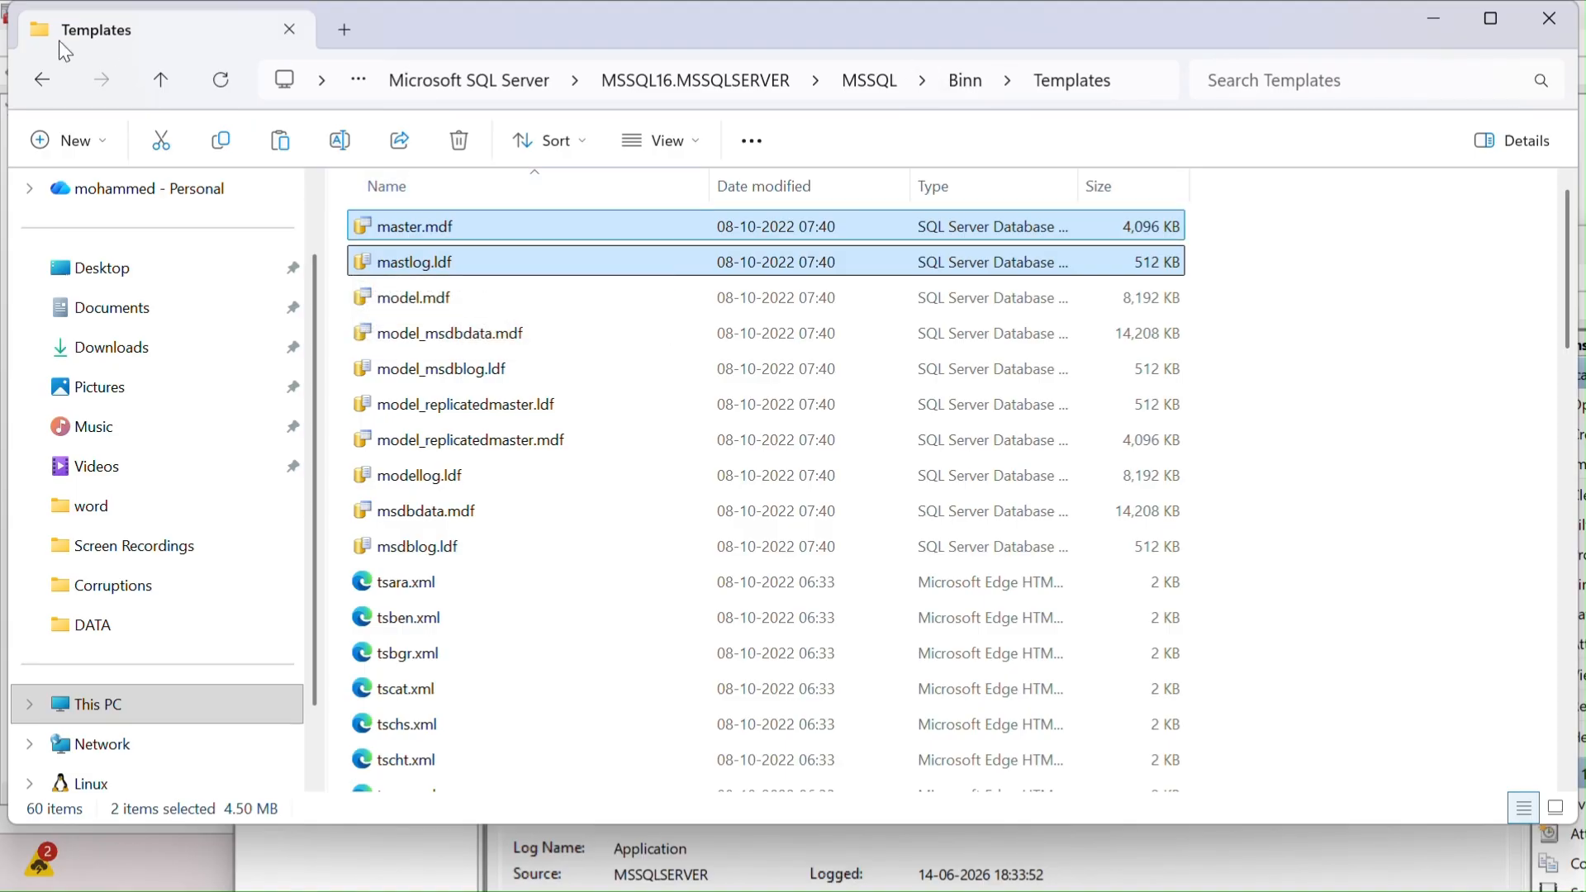
Step: Navigate to the MSSQL\DATA folder and paste the copied master.mdf and mastlog.ldf template files there
left_click(163, 86)
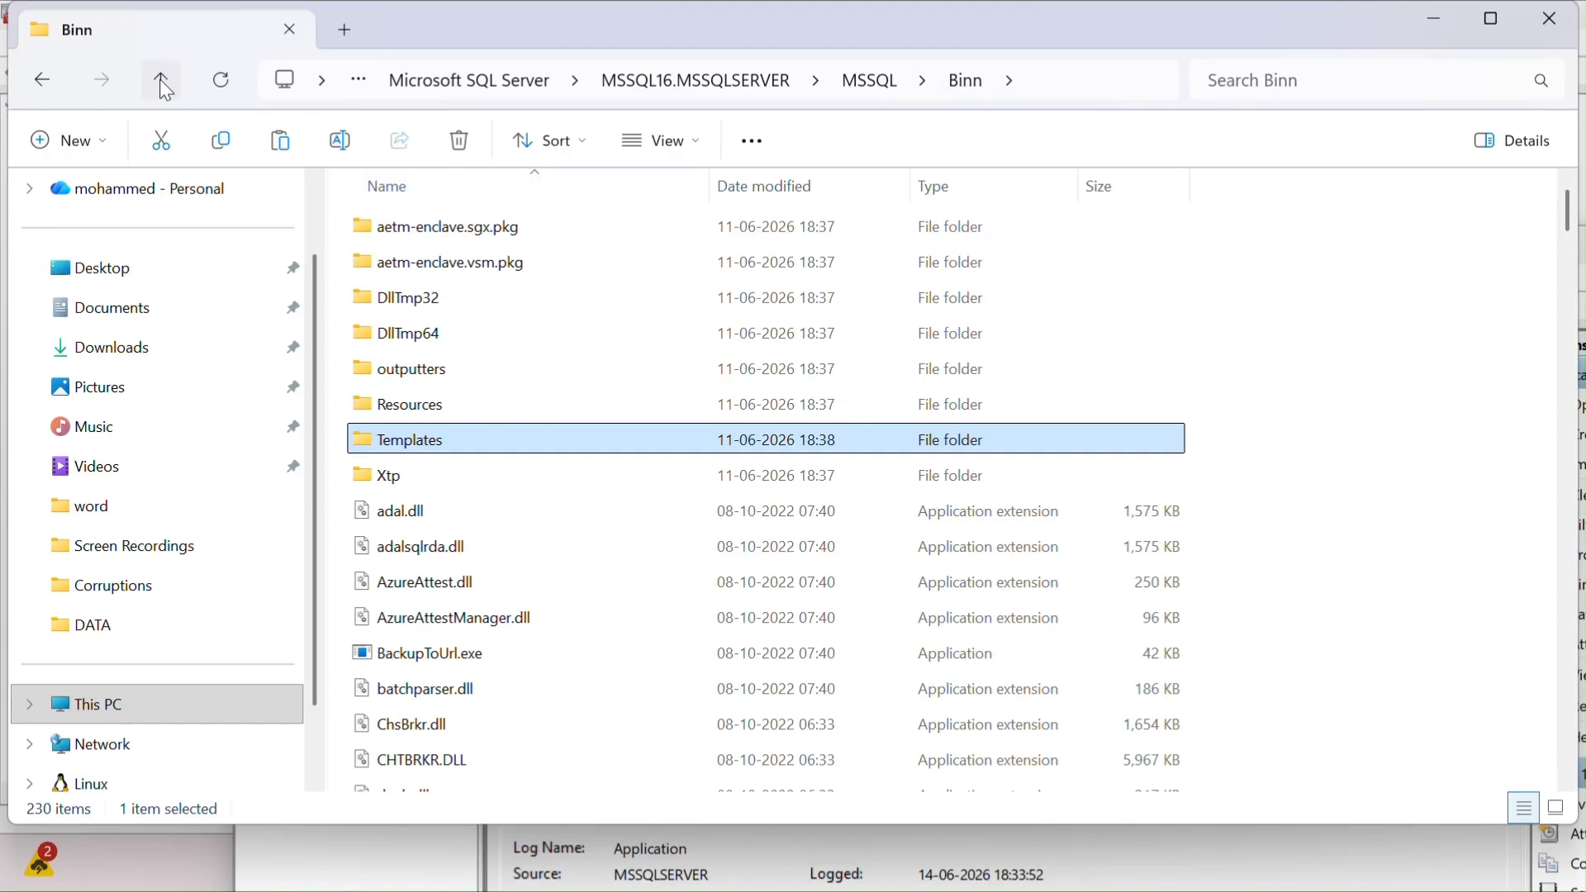
left_click(162, 83)
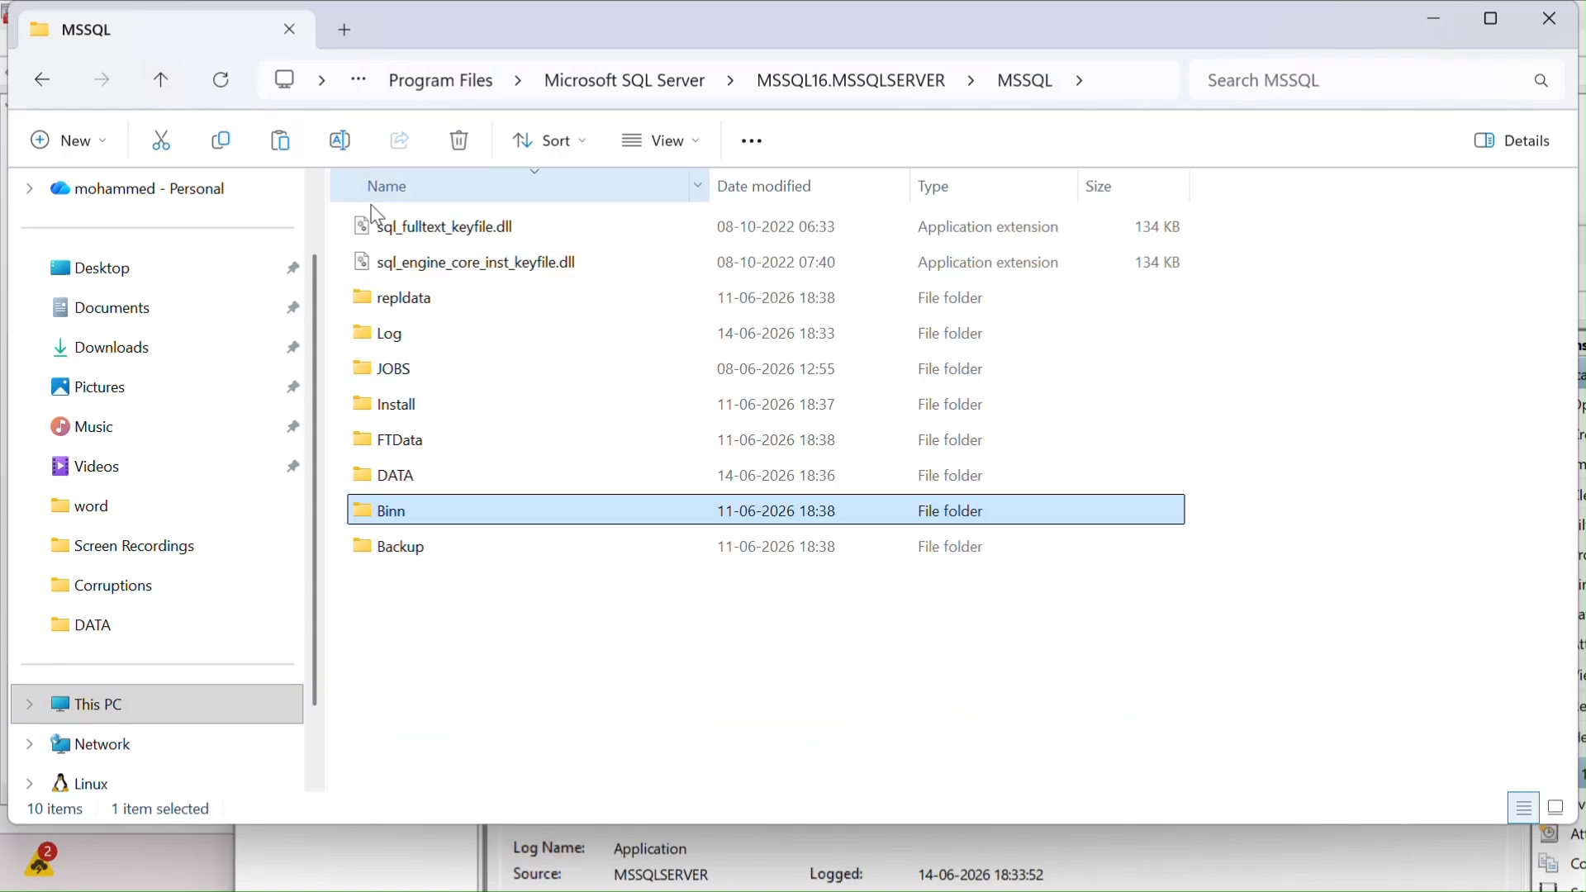
double_click(432, 477)
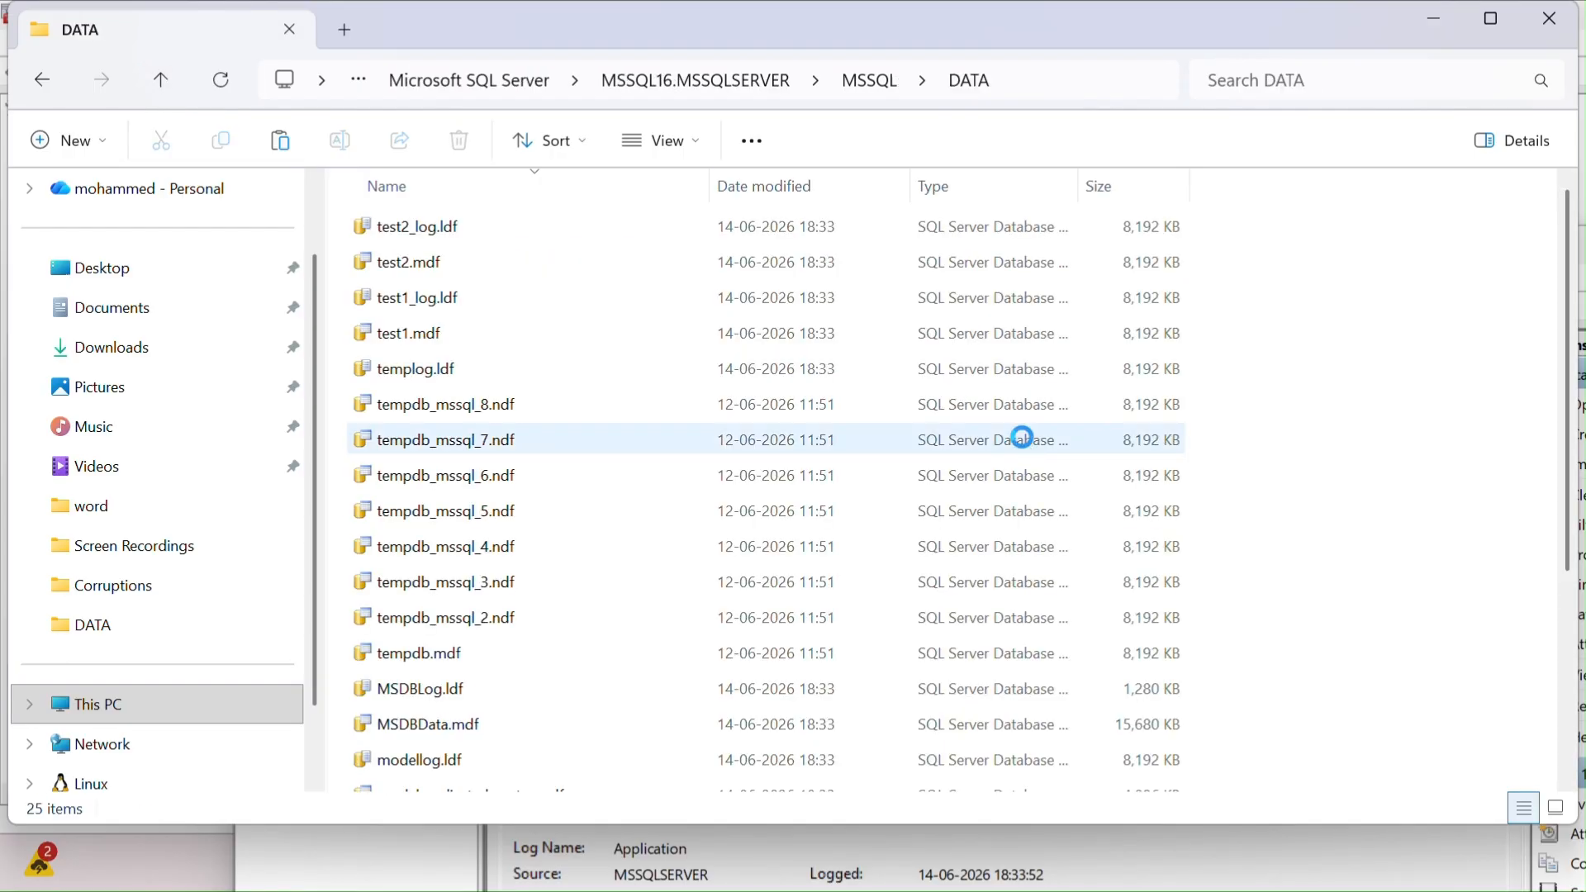
key("End")
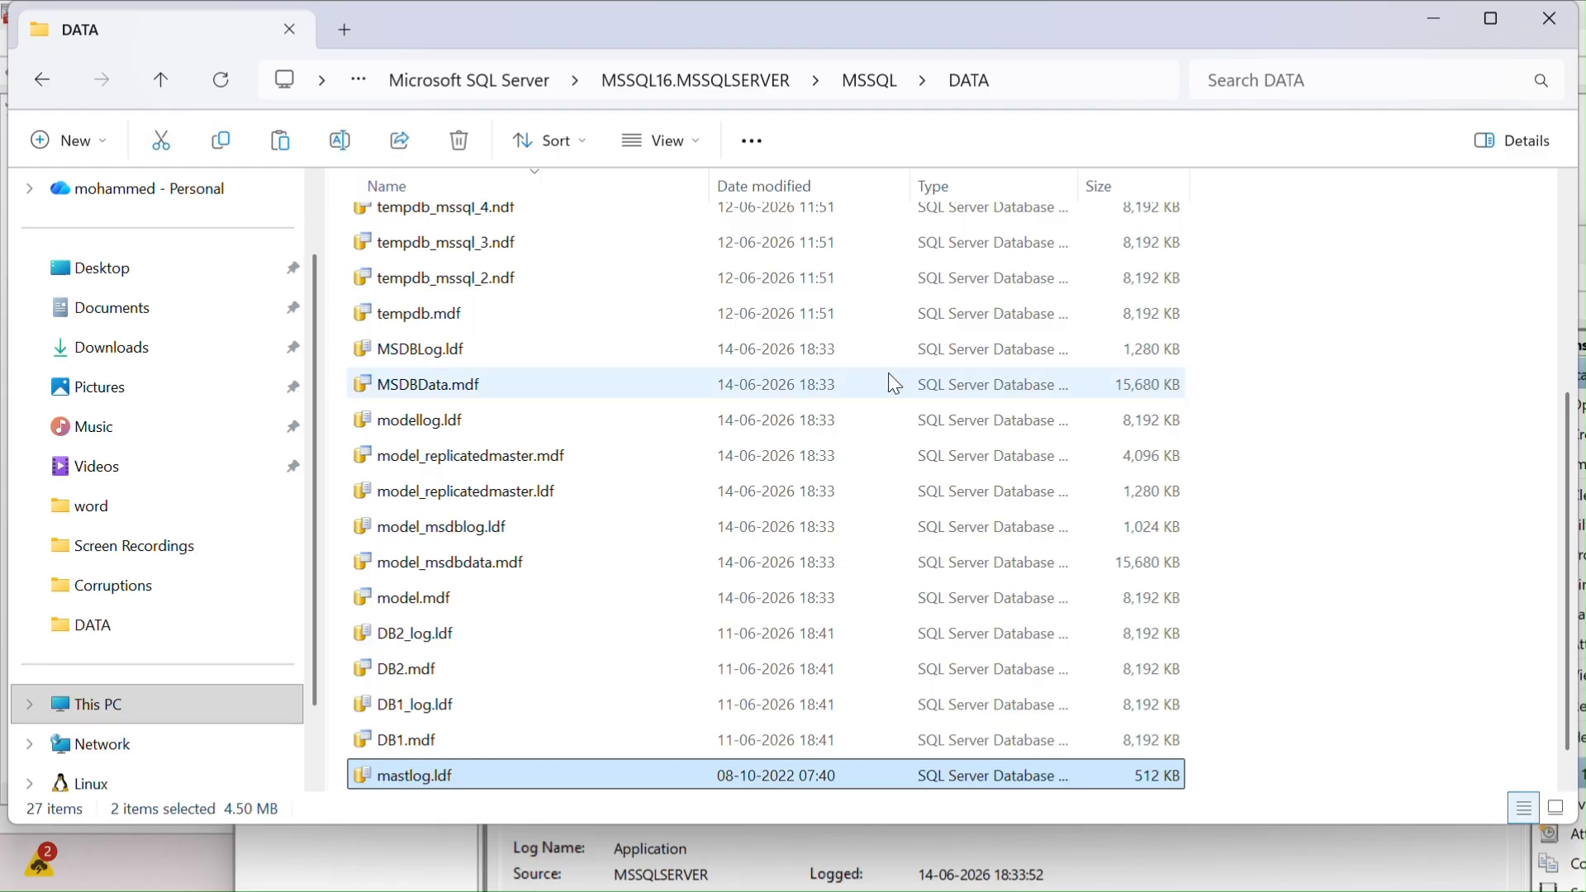
scroll(791, 342, "up", 3)
scroll(826, 314, "up", 1)
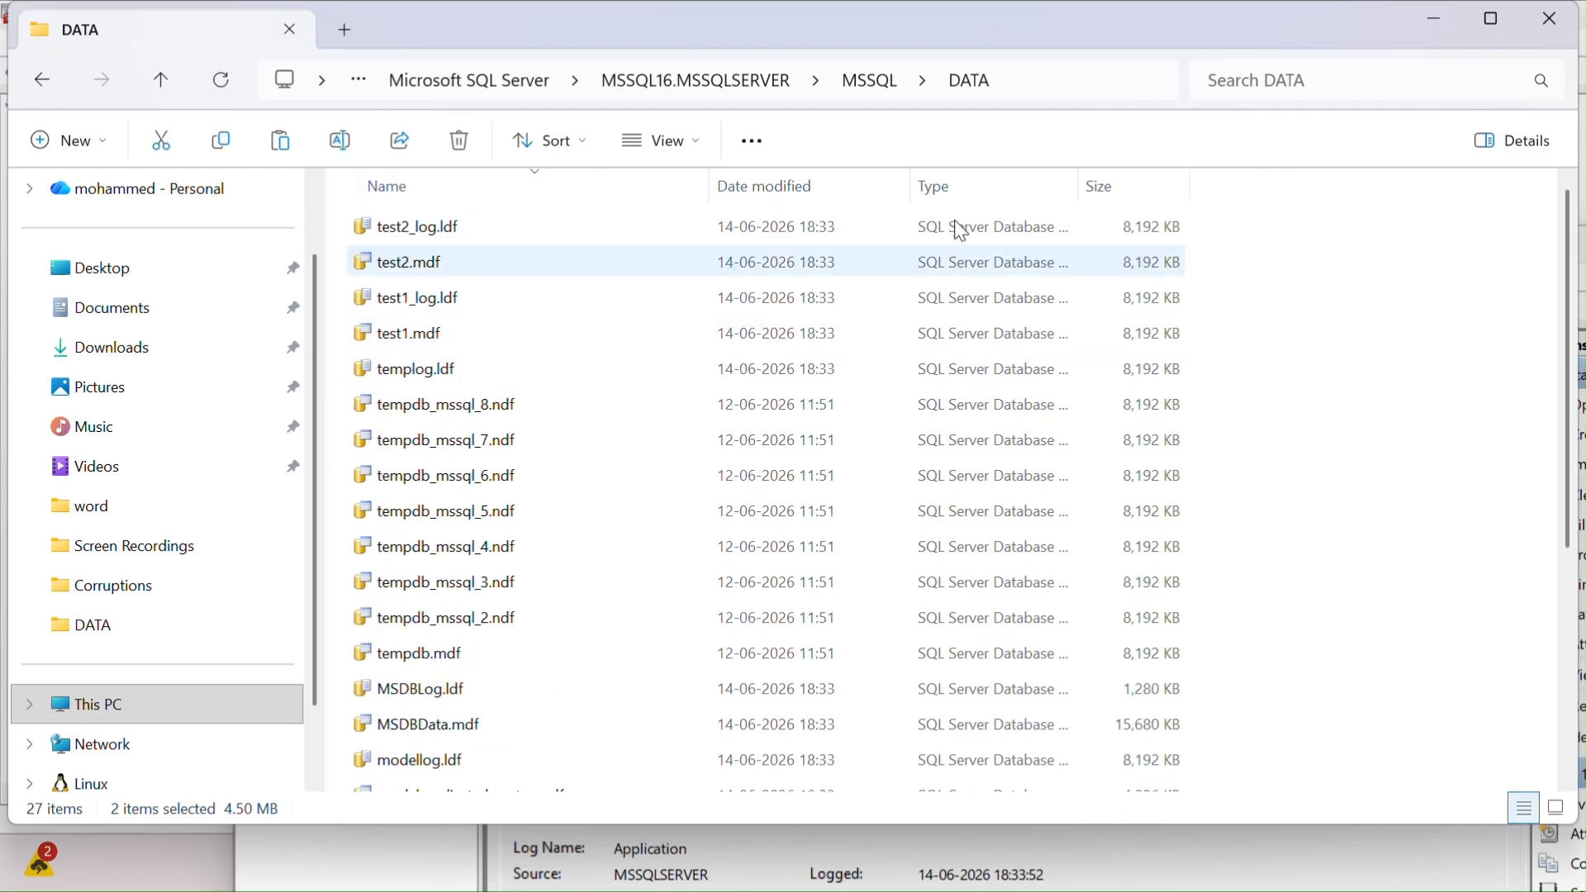
Step: Minimize File Explorer and close Event Viewer to return to SQL Server Configuration Manager
left_click(1459, 17)
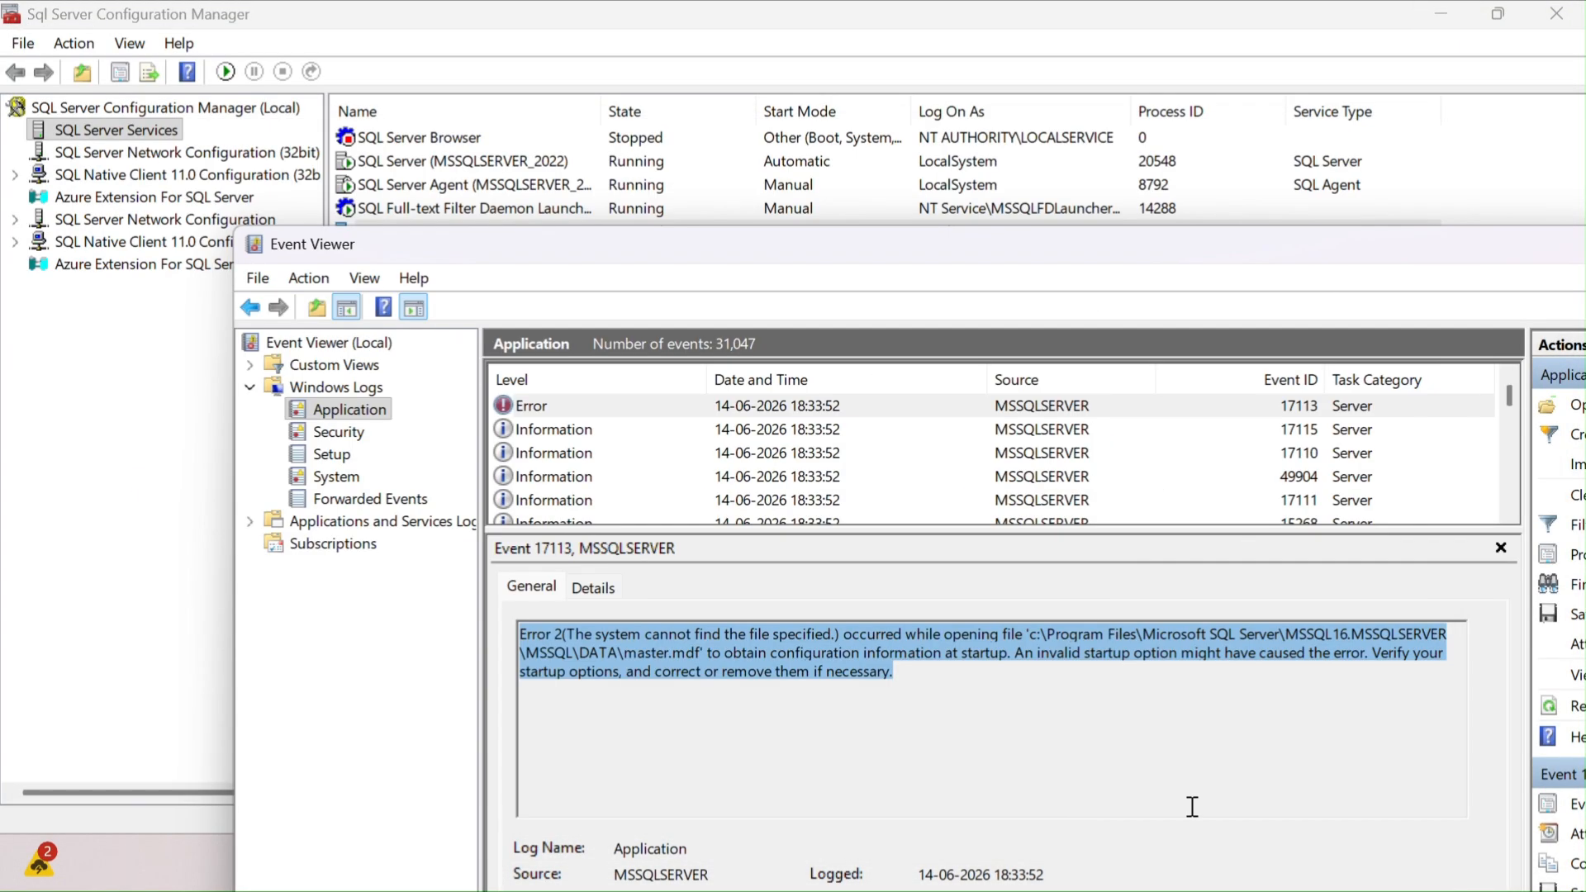
left_click_drag(1401, 237, 989, 238)
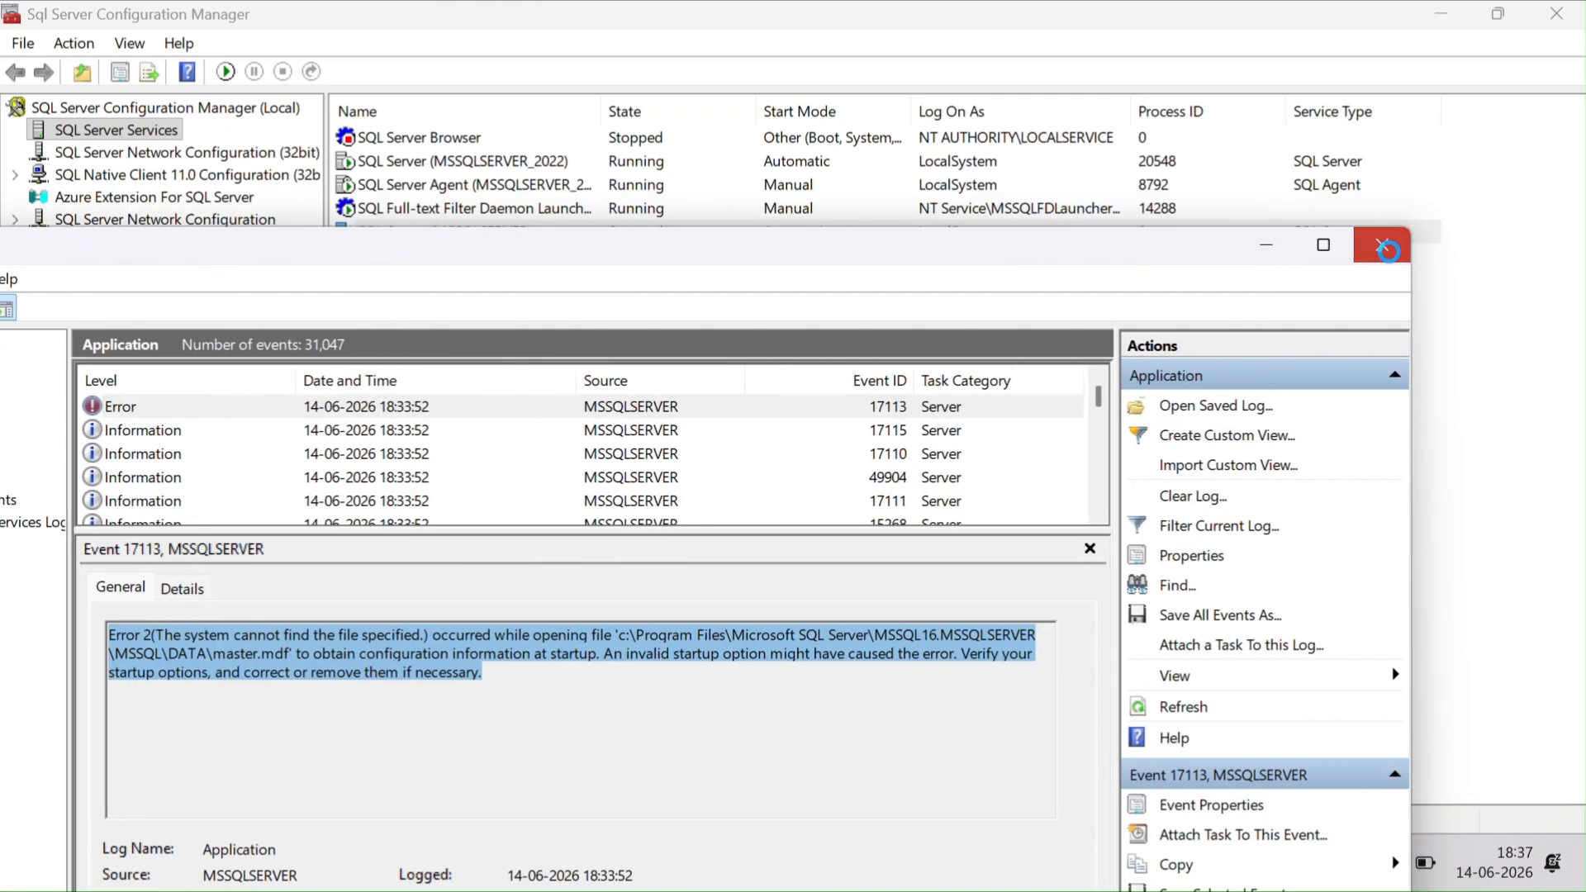
left_click(1388, 248)
Step: Open the properties of the SQL Server (MSSQLSERVER) service and add the startup parameter -t3608
right_click(490, 235)
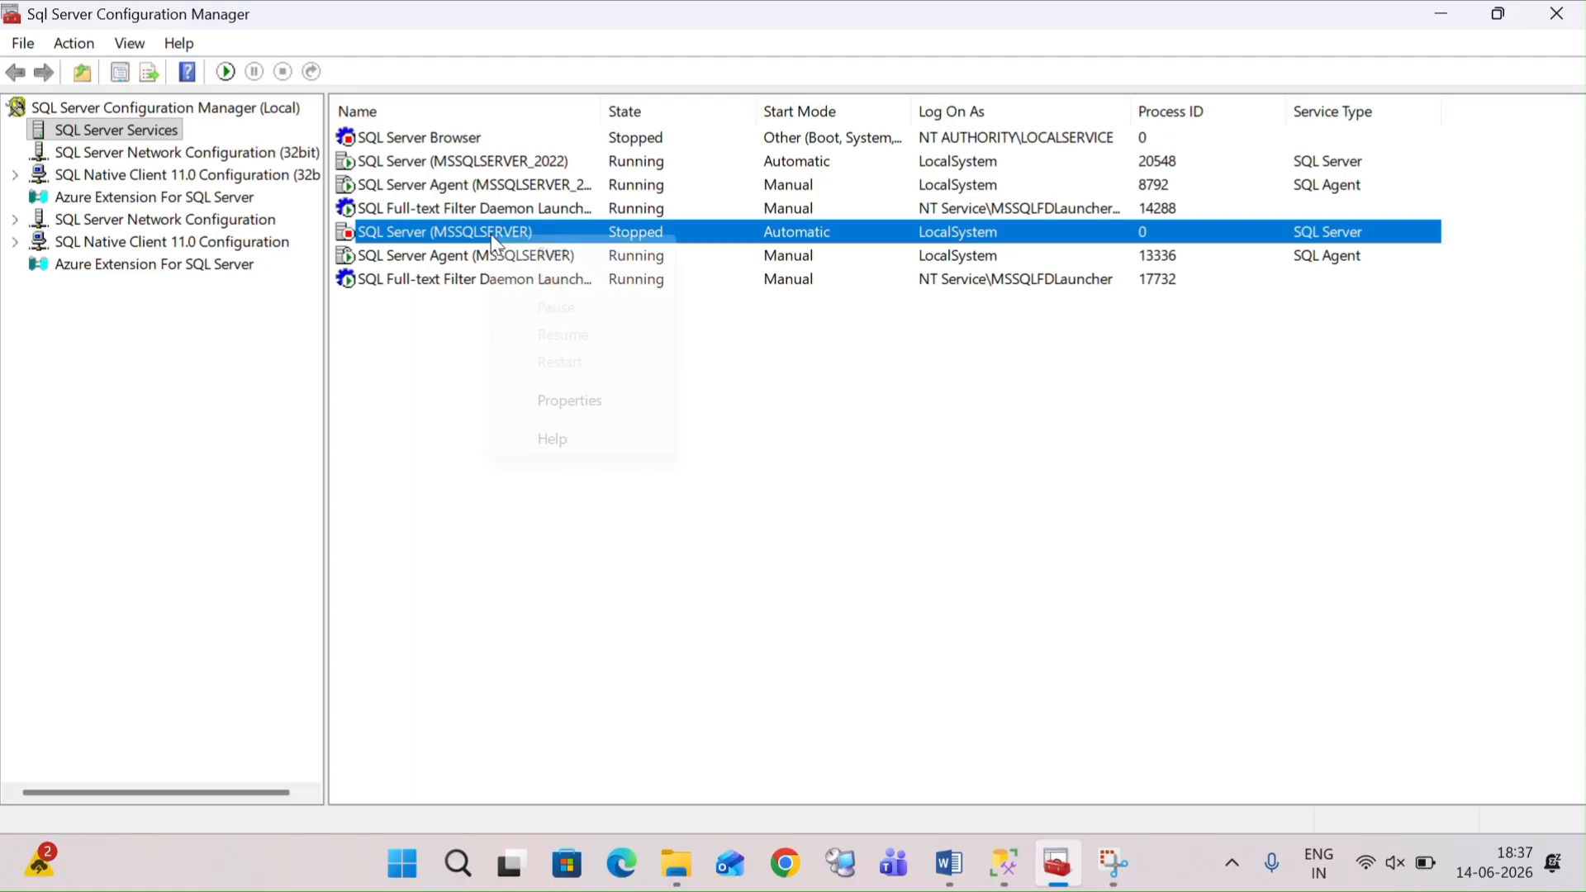
left_click(604, 405)
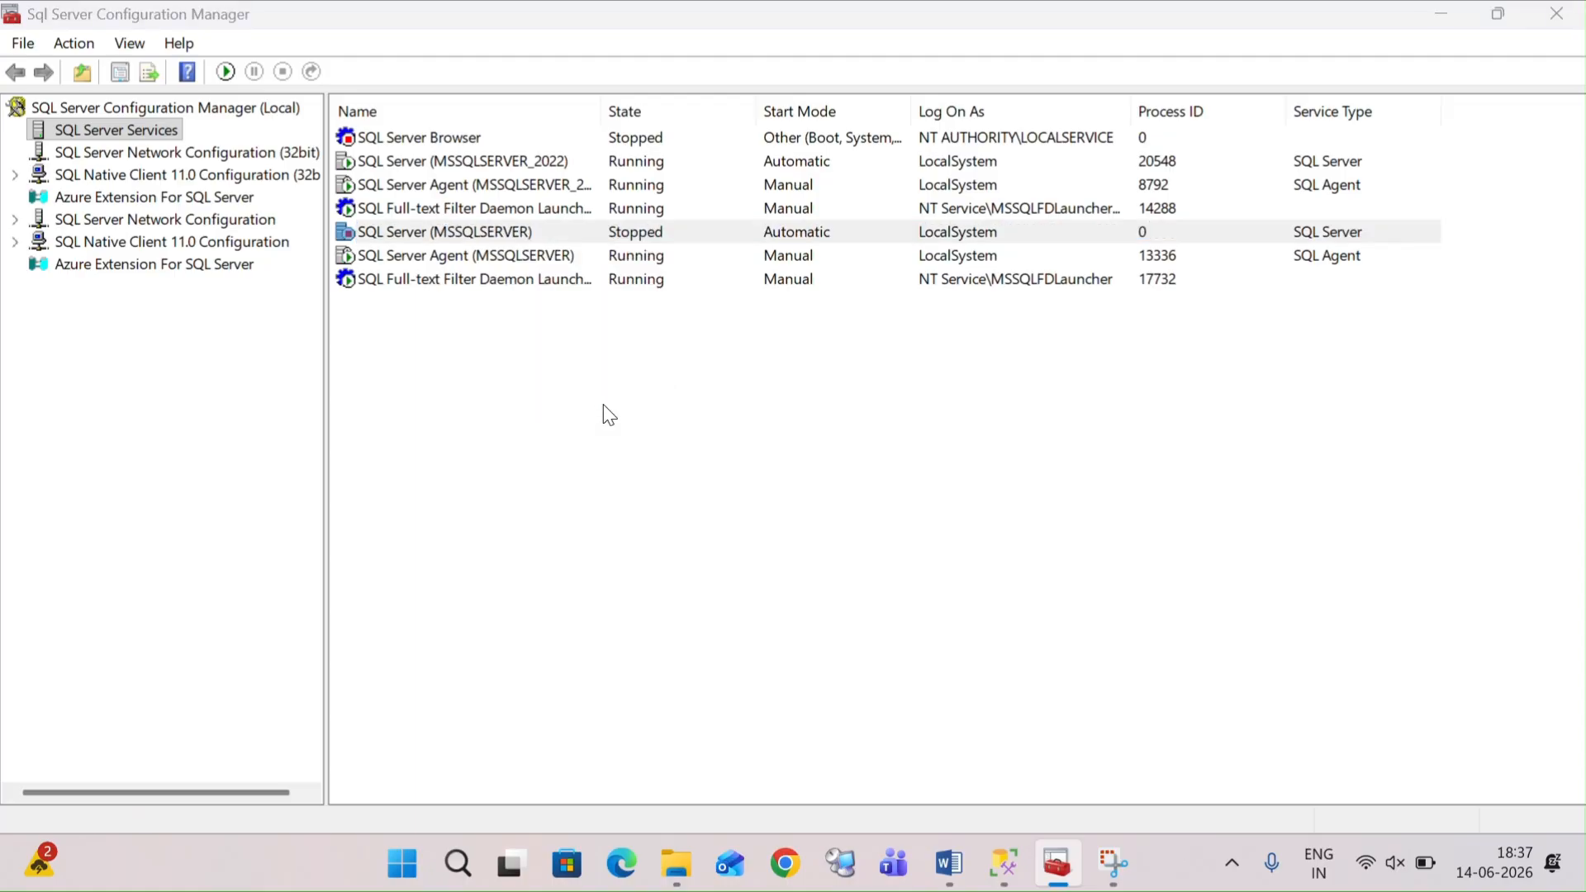
left_click(846, 147)
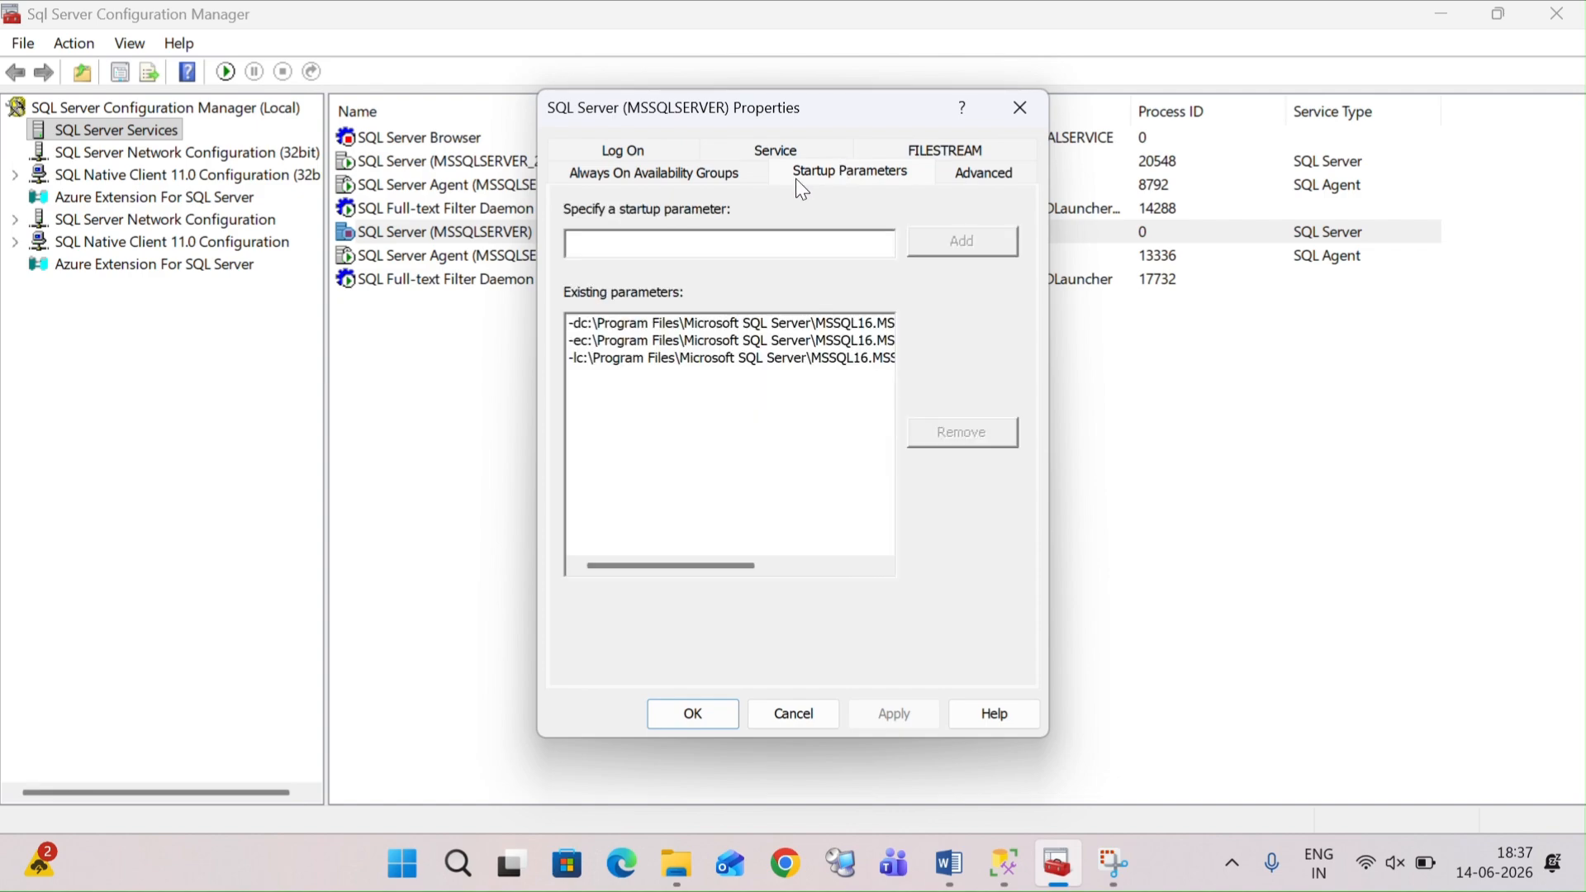
left_click(657, 247)
type("-t3608")
left_click(975, 247)
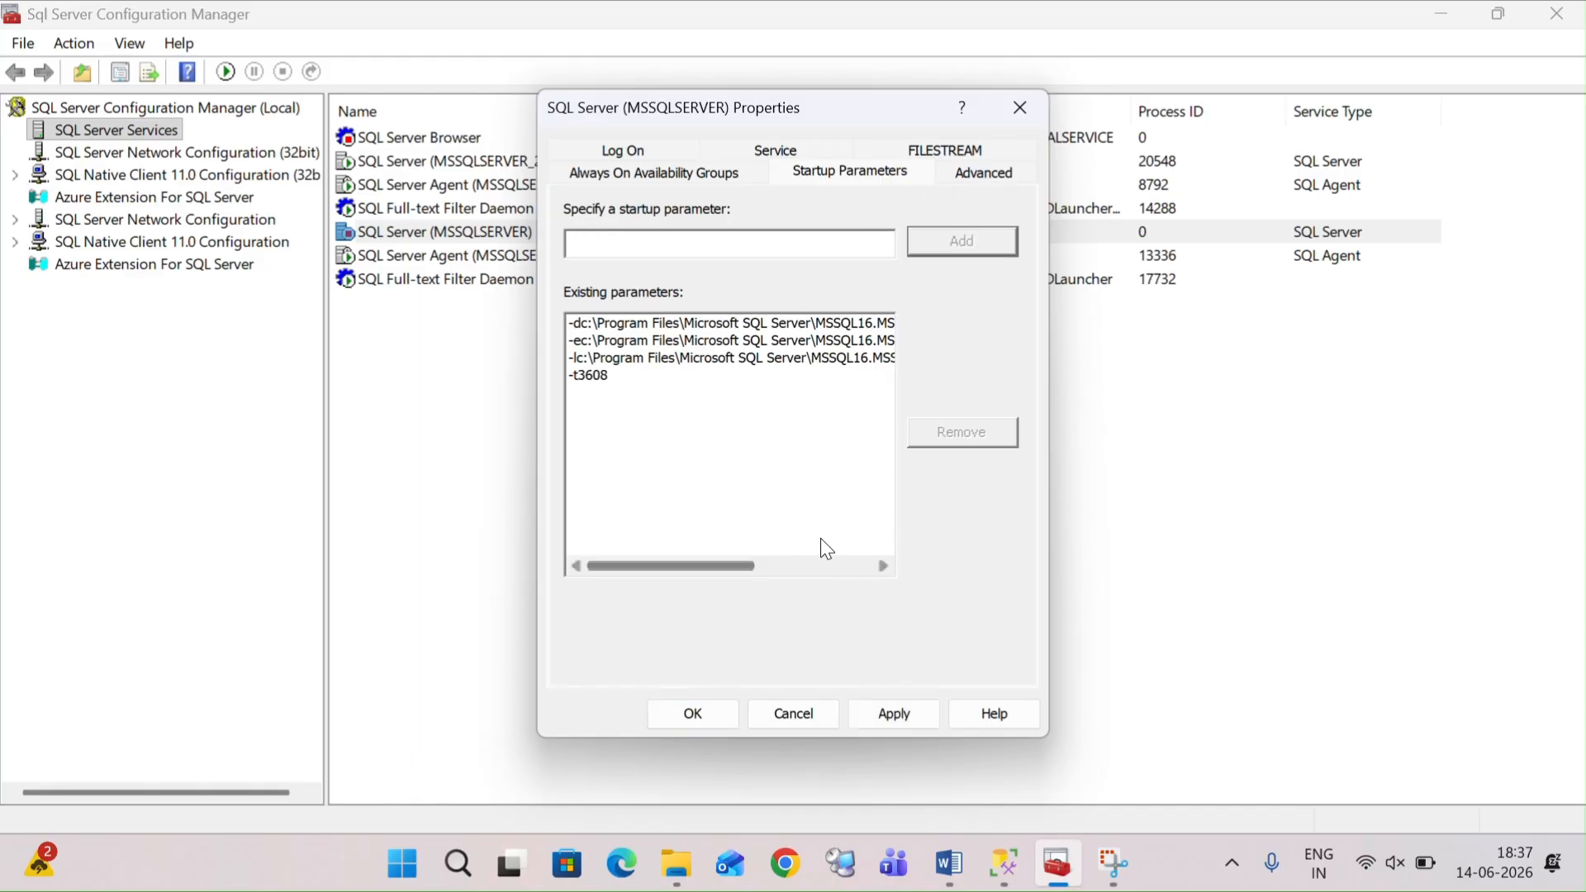
Step: Add the startup parameter -m, apply the changes, and close the service properties
left_click(824, 256)
type("-m")
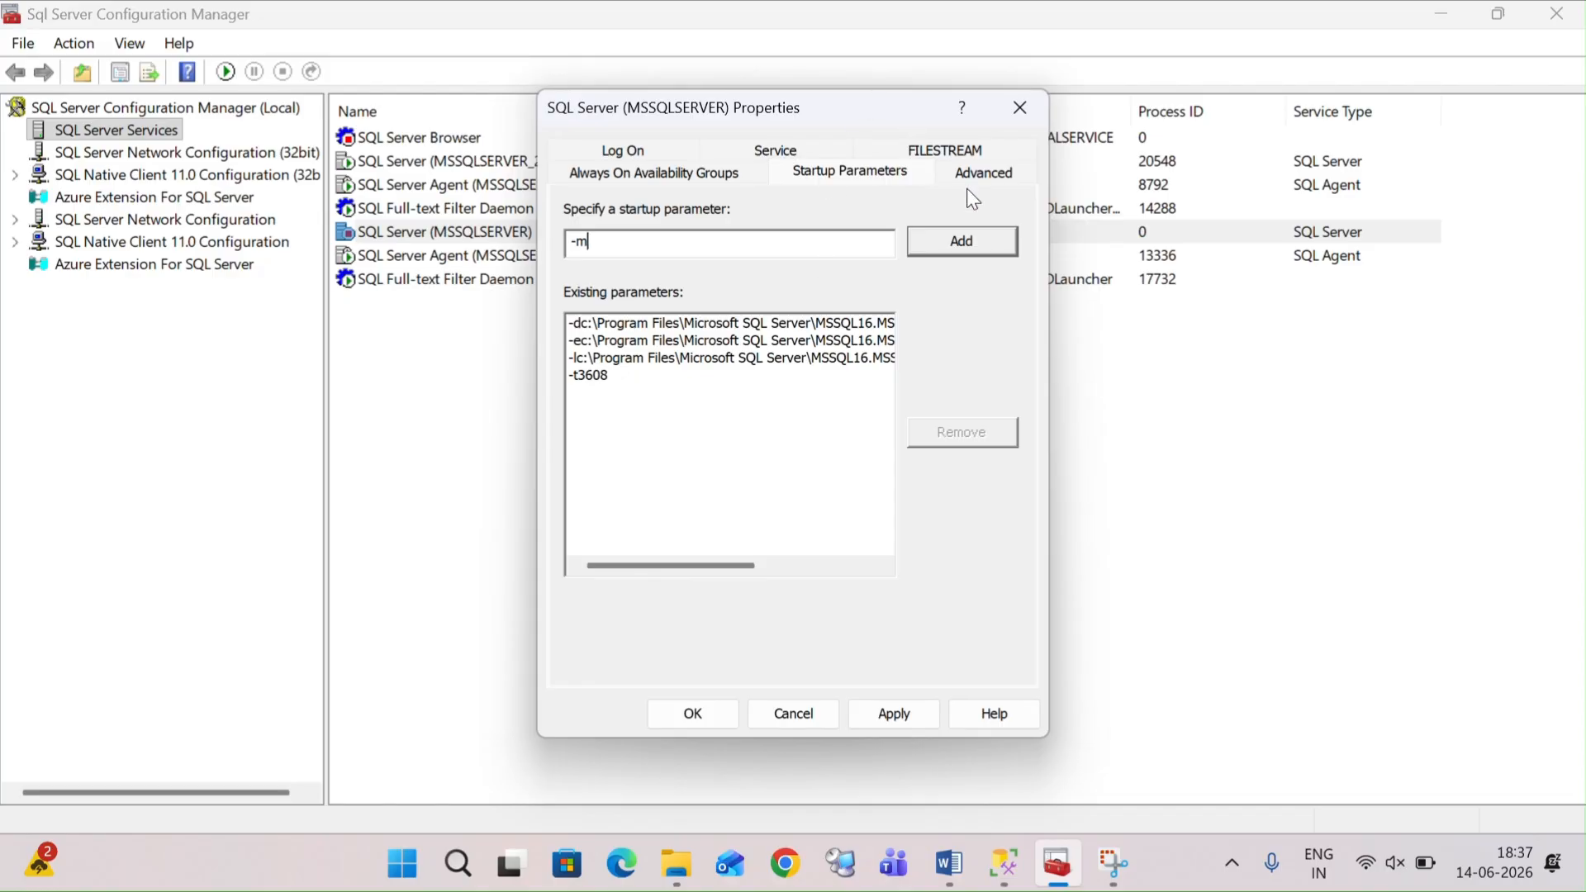
left_click(968, 241)
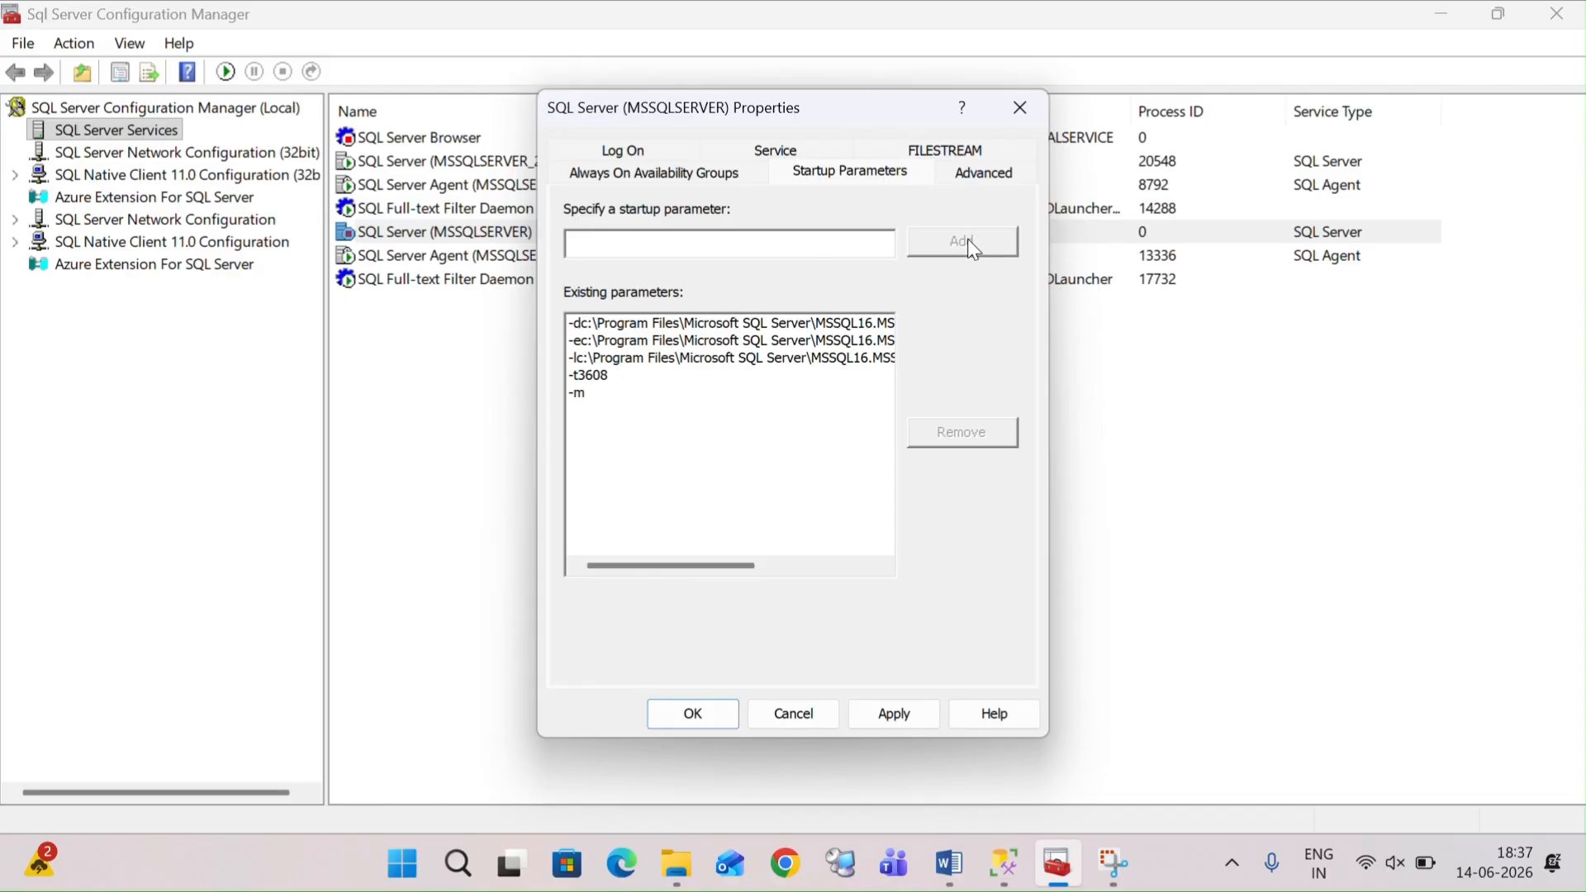
left_click(904, 715)
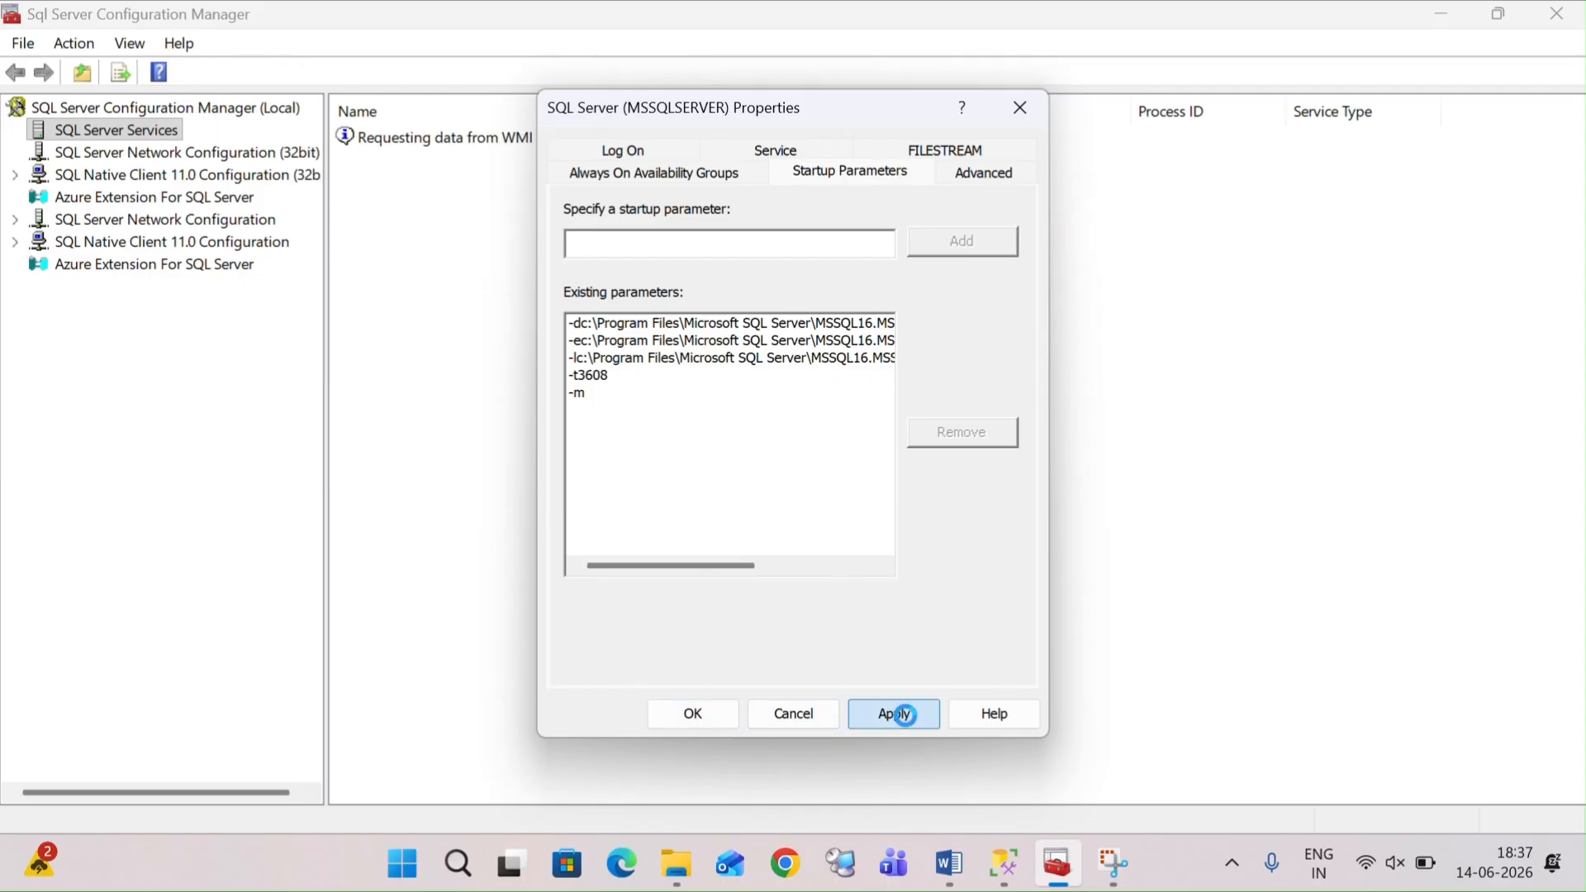
left_click(703, 713)
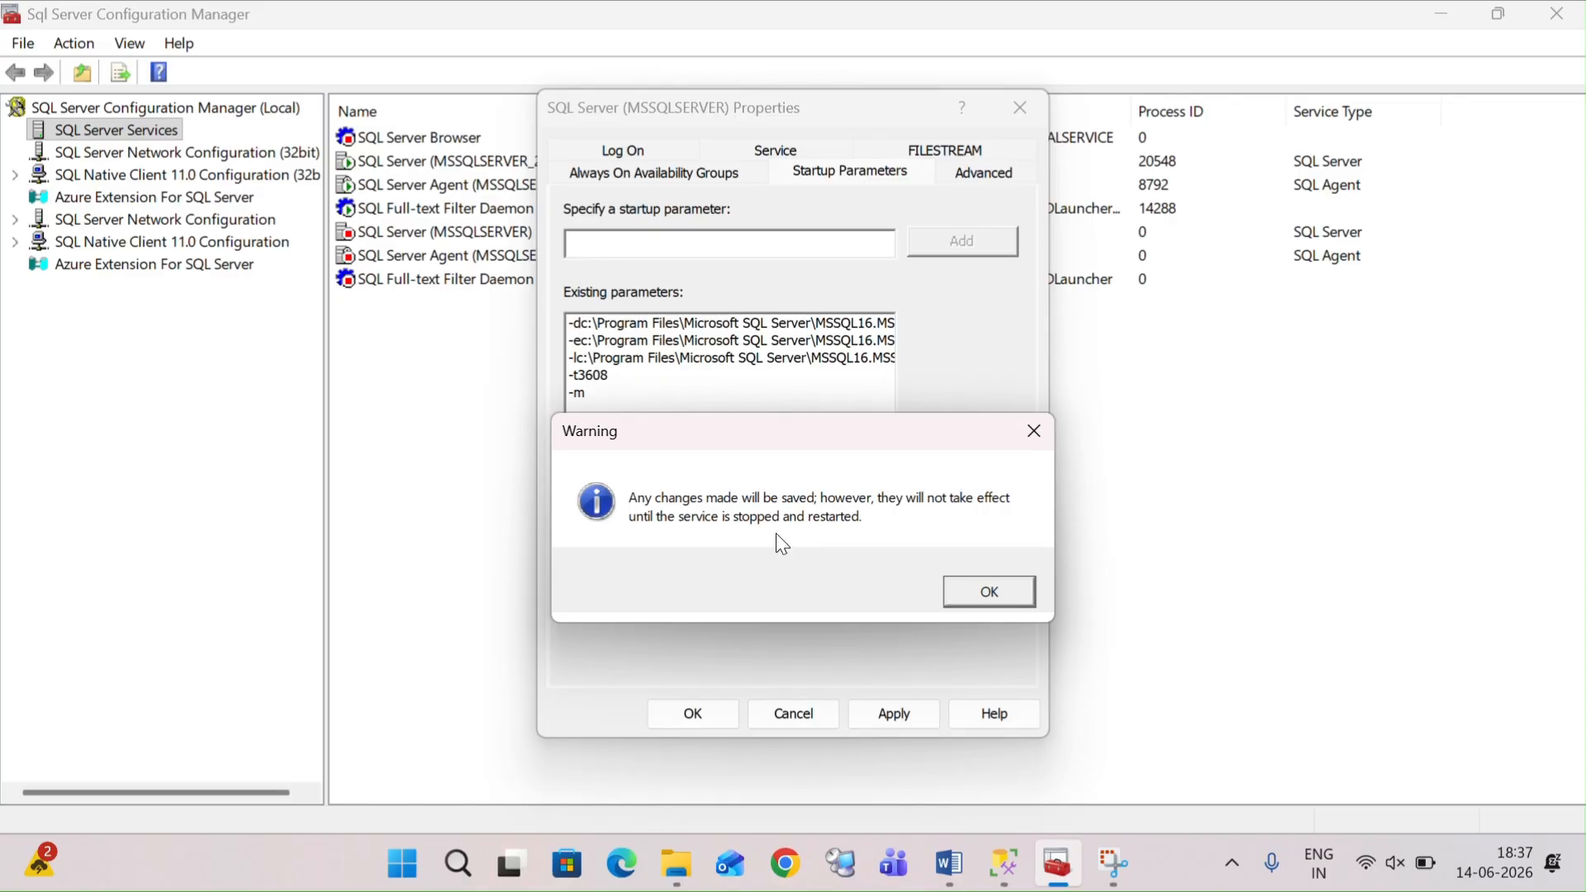
left_click(971, 584)
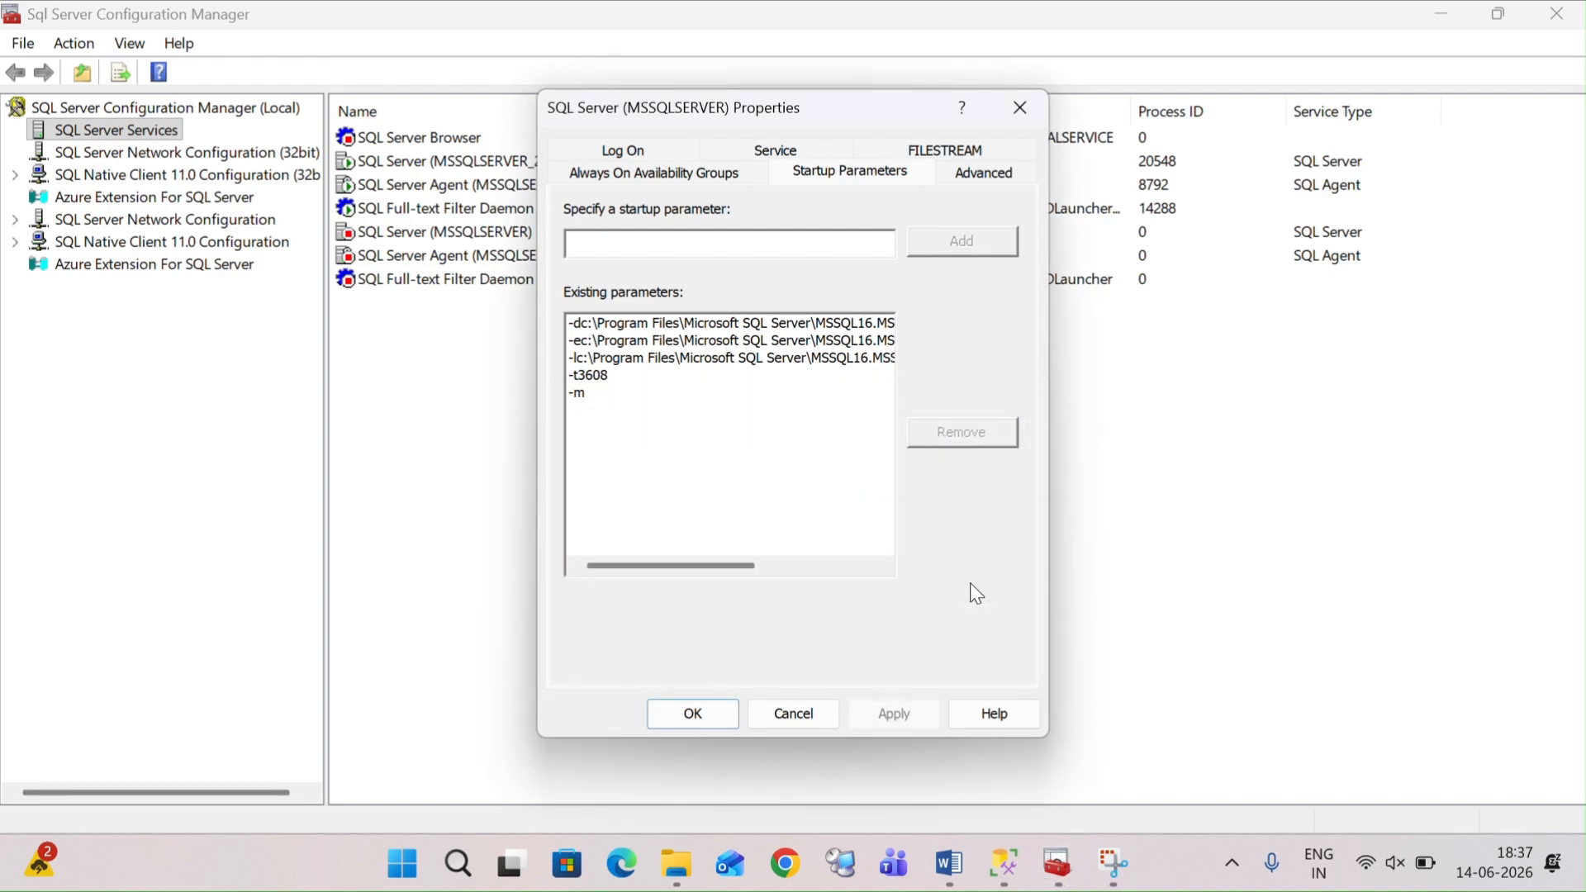
left_click(696, 716)
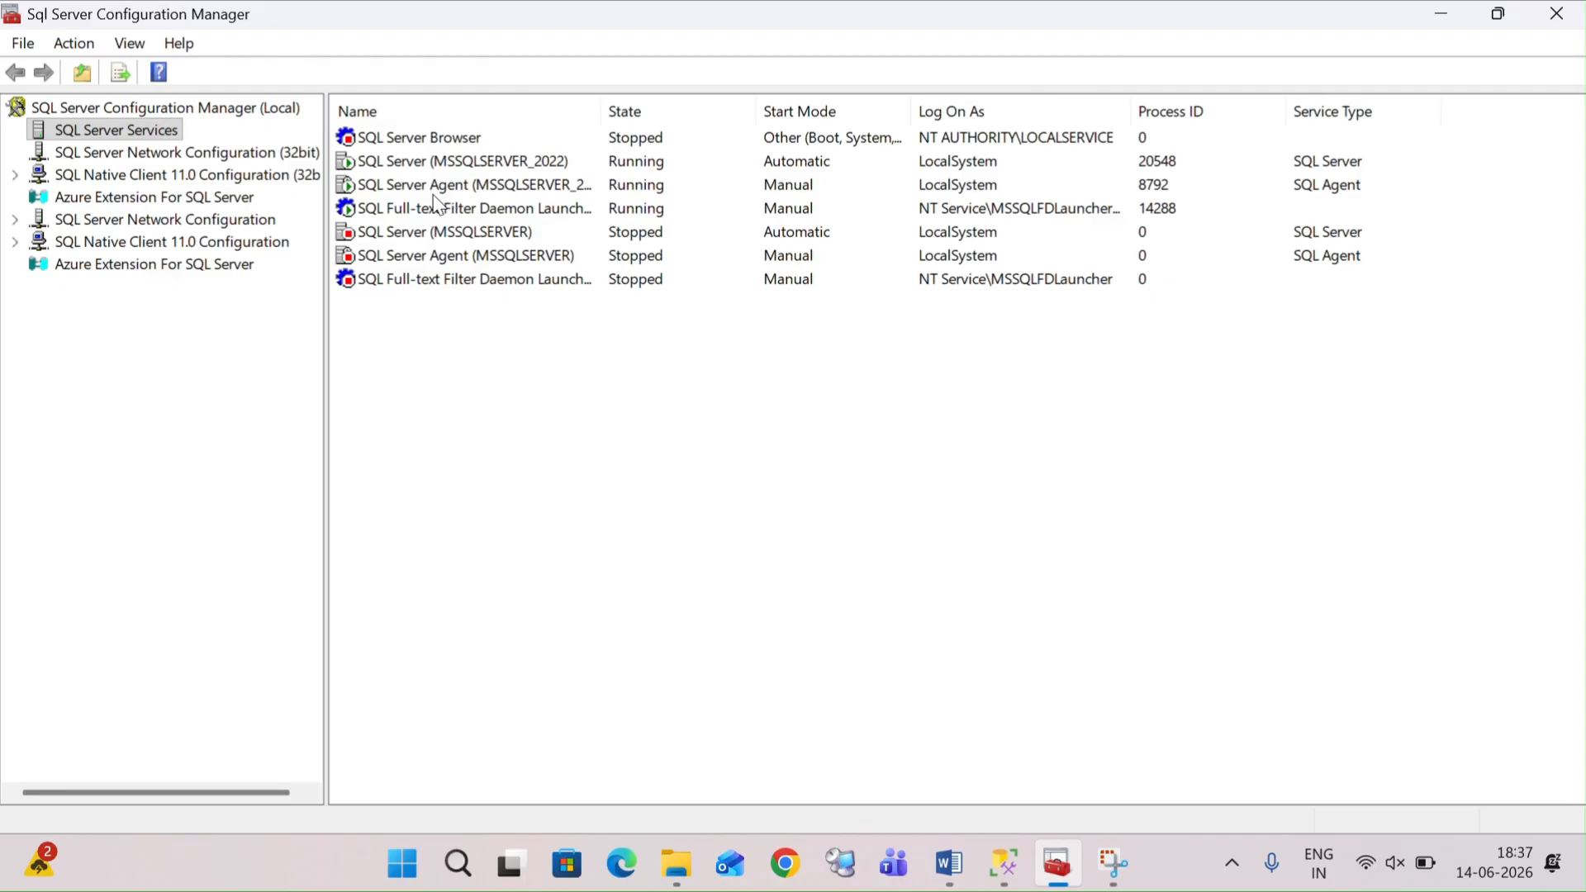
Step: Start the SQL Server (MSSQLSERVER) service and check its state along with that of SQL Server Agent (MSSQLSERVER)
right_click(484, 231)
left_click(542, 246)
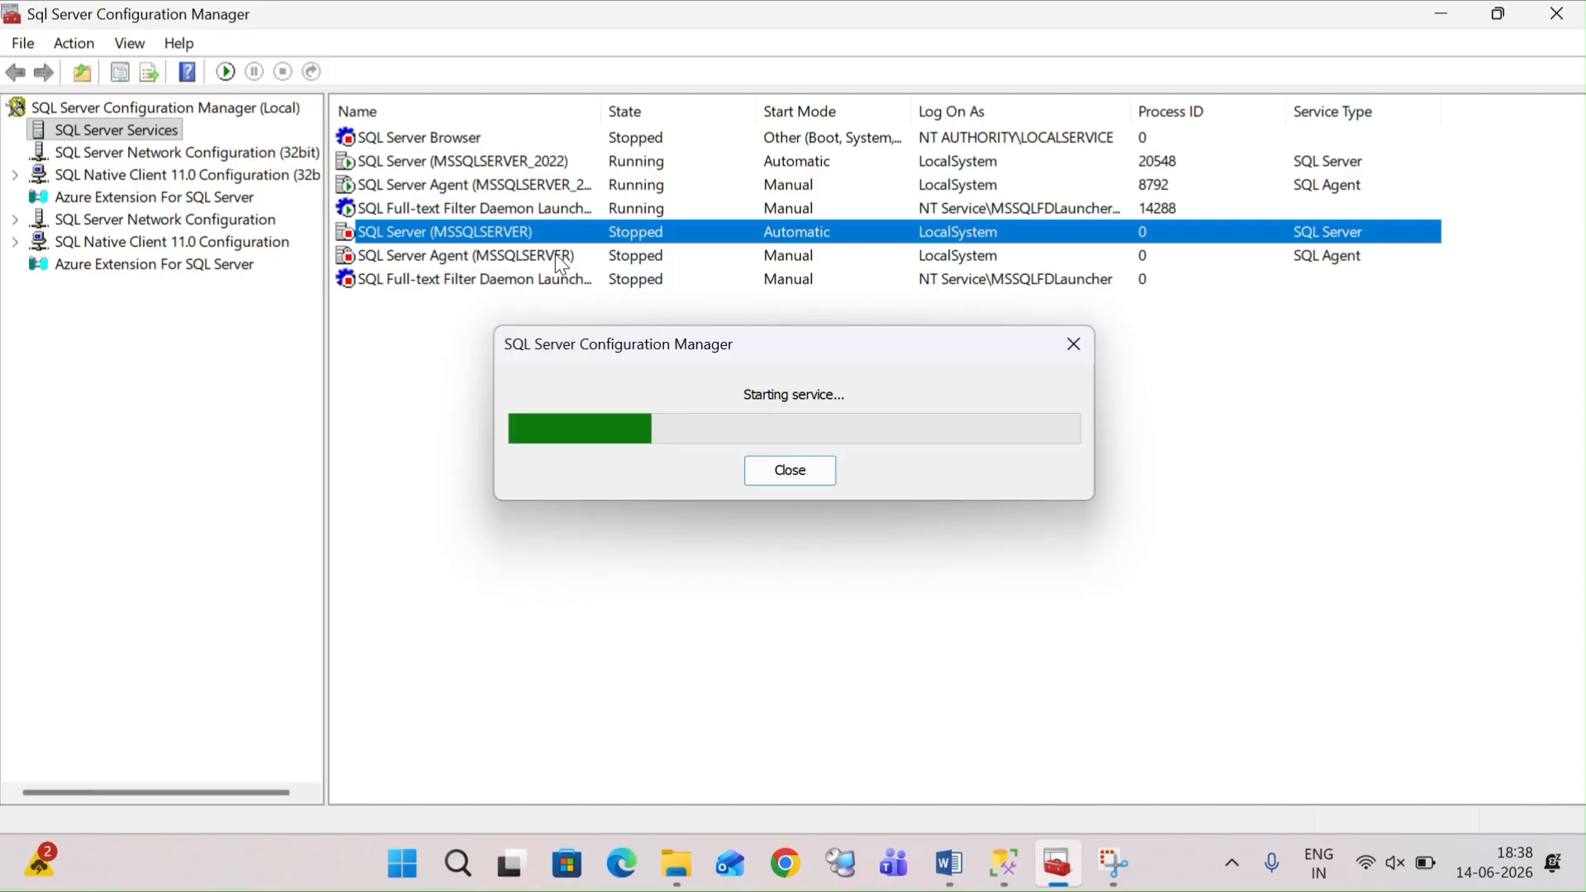
left_click(432, 236)
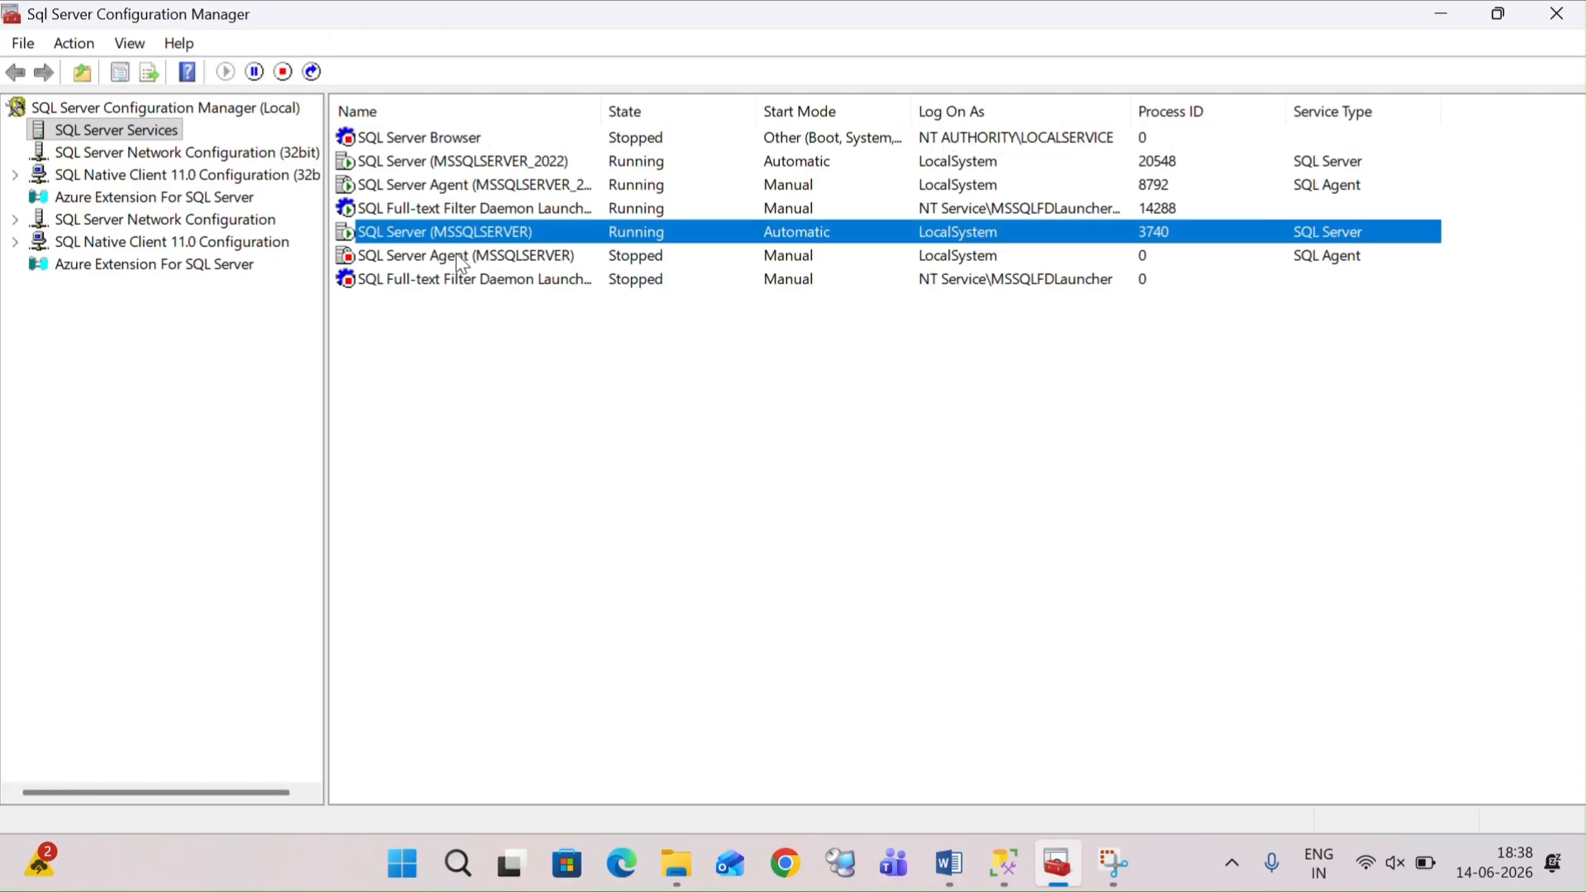
left_click(457, 257)
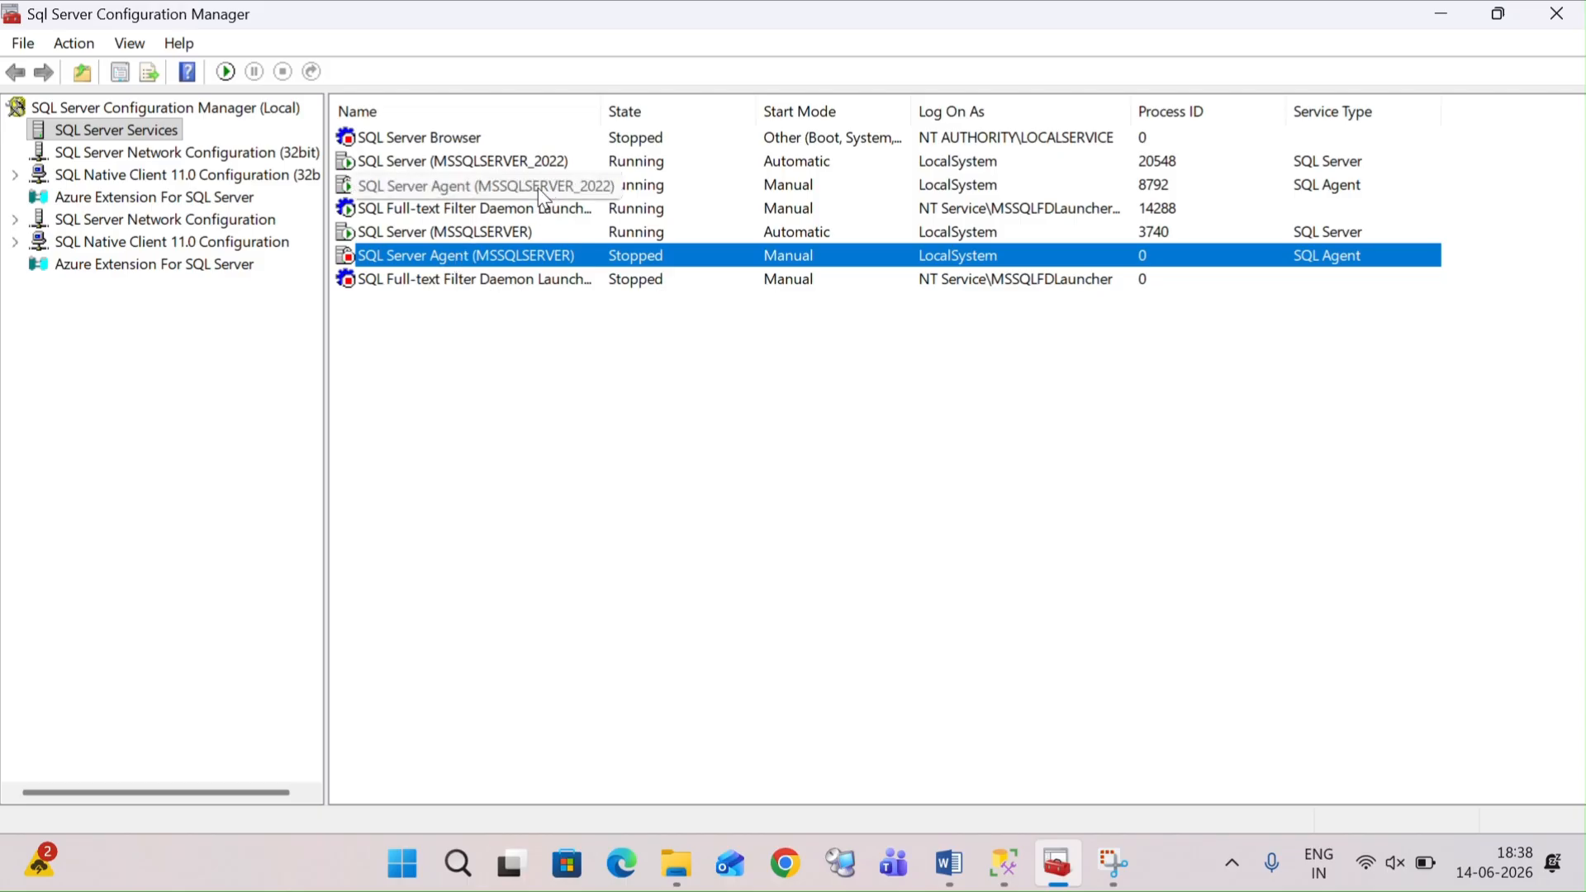
left_click(499, 236)
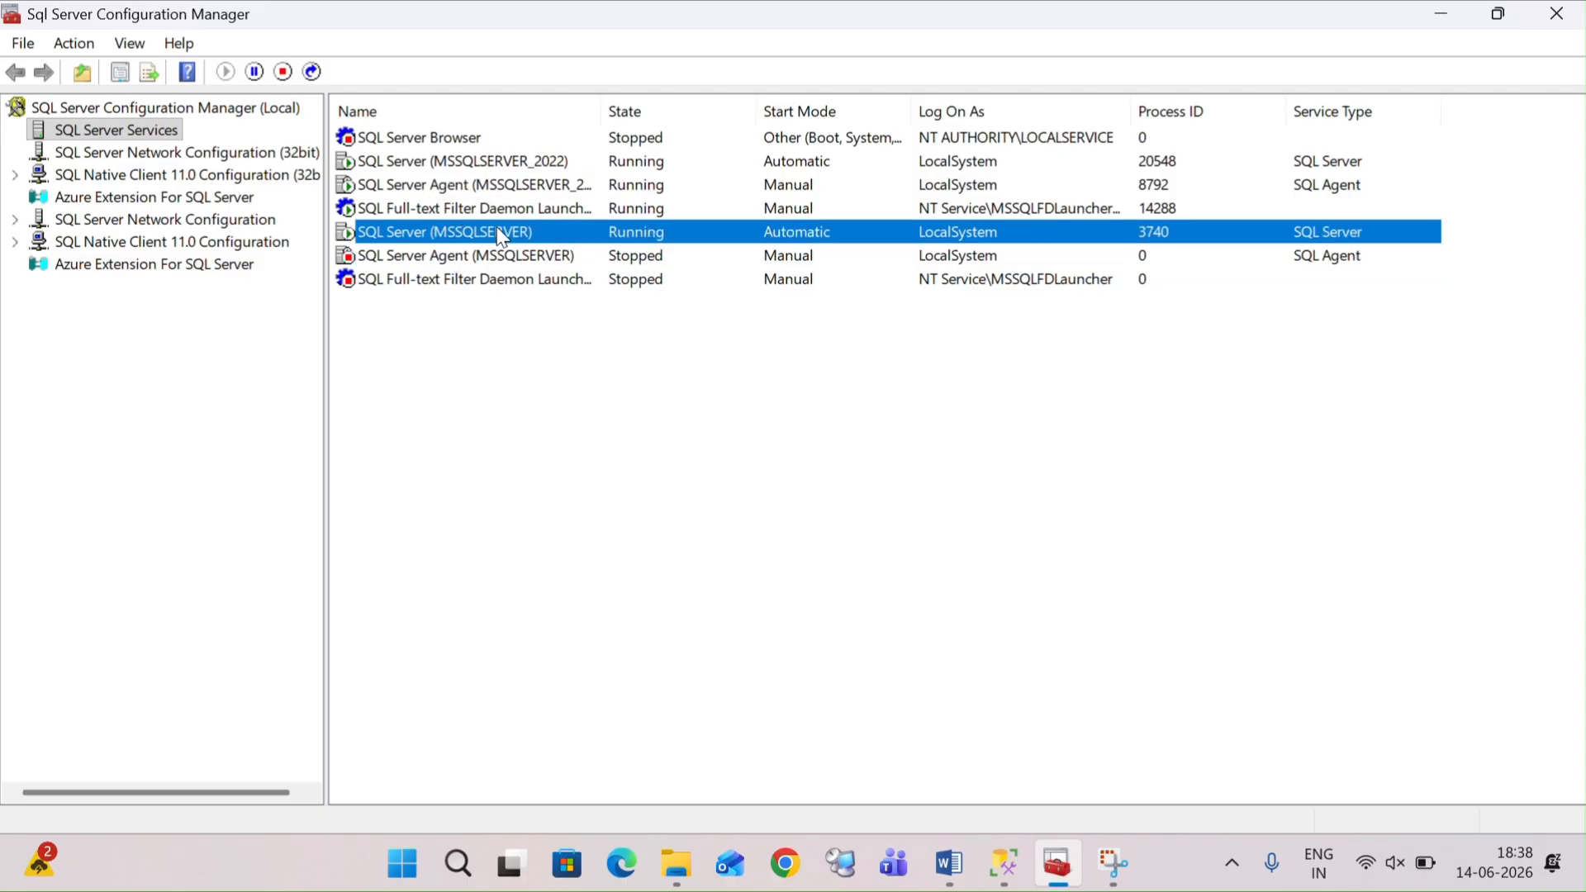
left_click(478, 260)
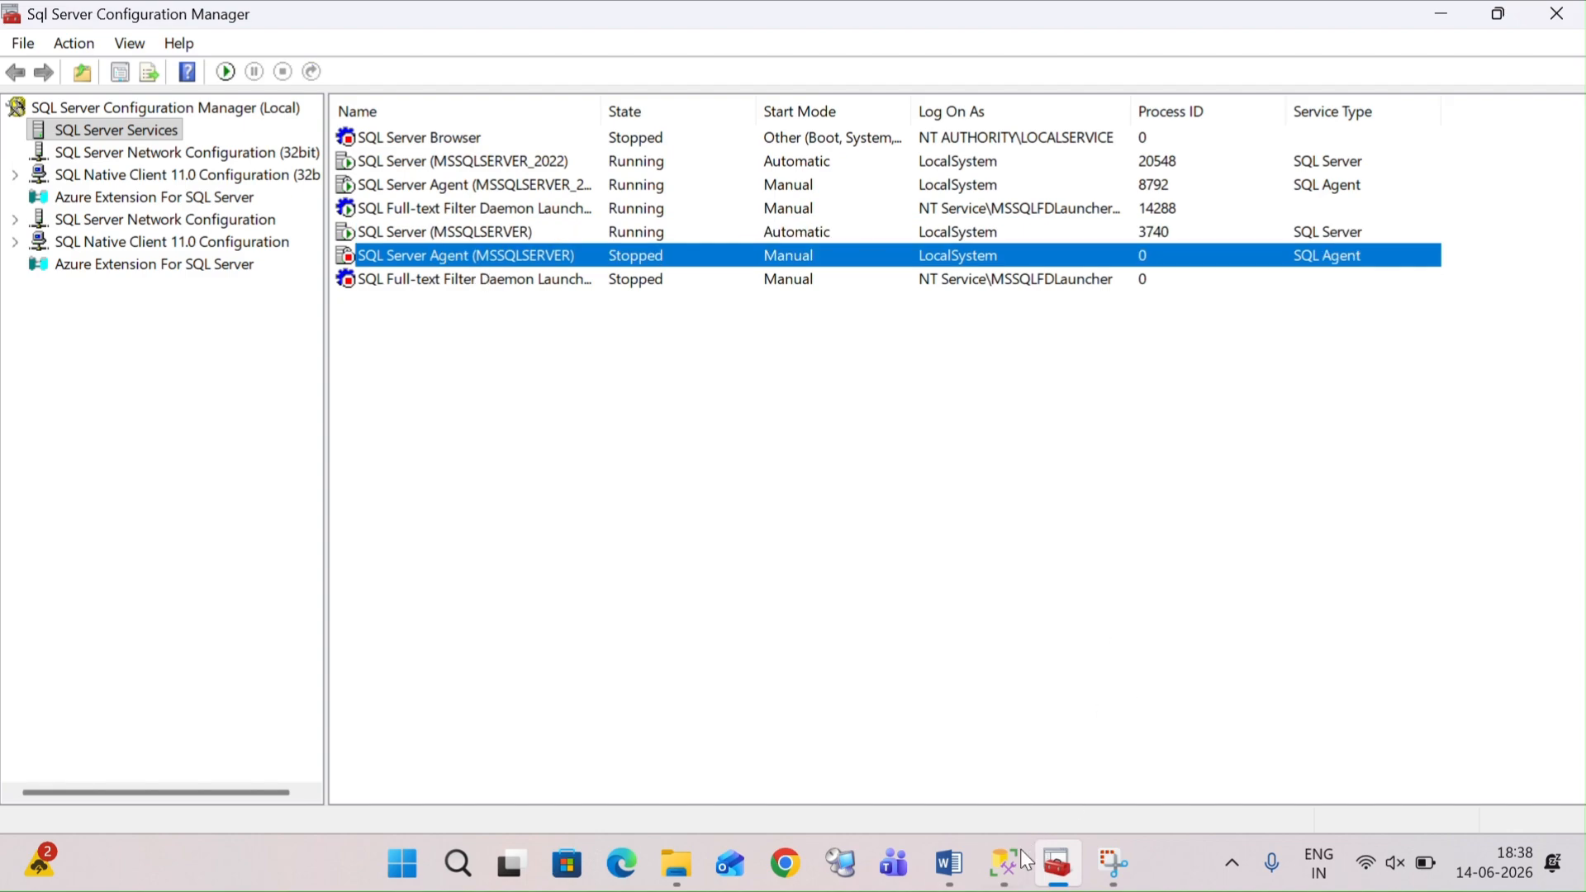
Step: Close SQL Server Management Studio with its New Database window, discarding SQLQuery1.sql, and close SQL Server Configuration Manager
left_click(1017, 871)
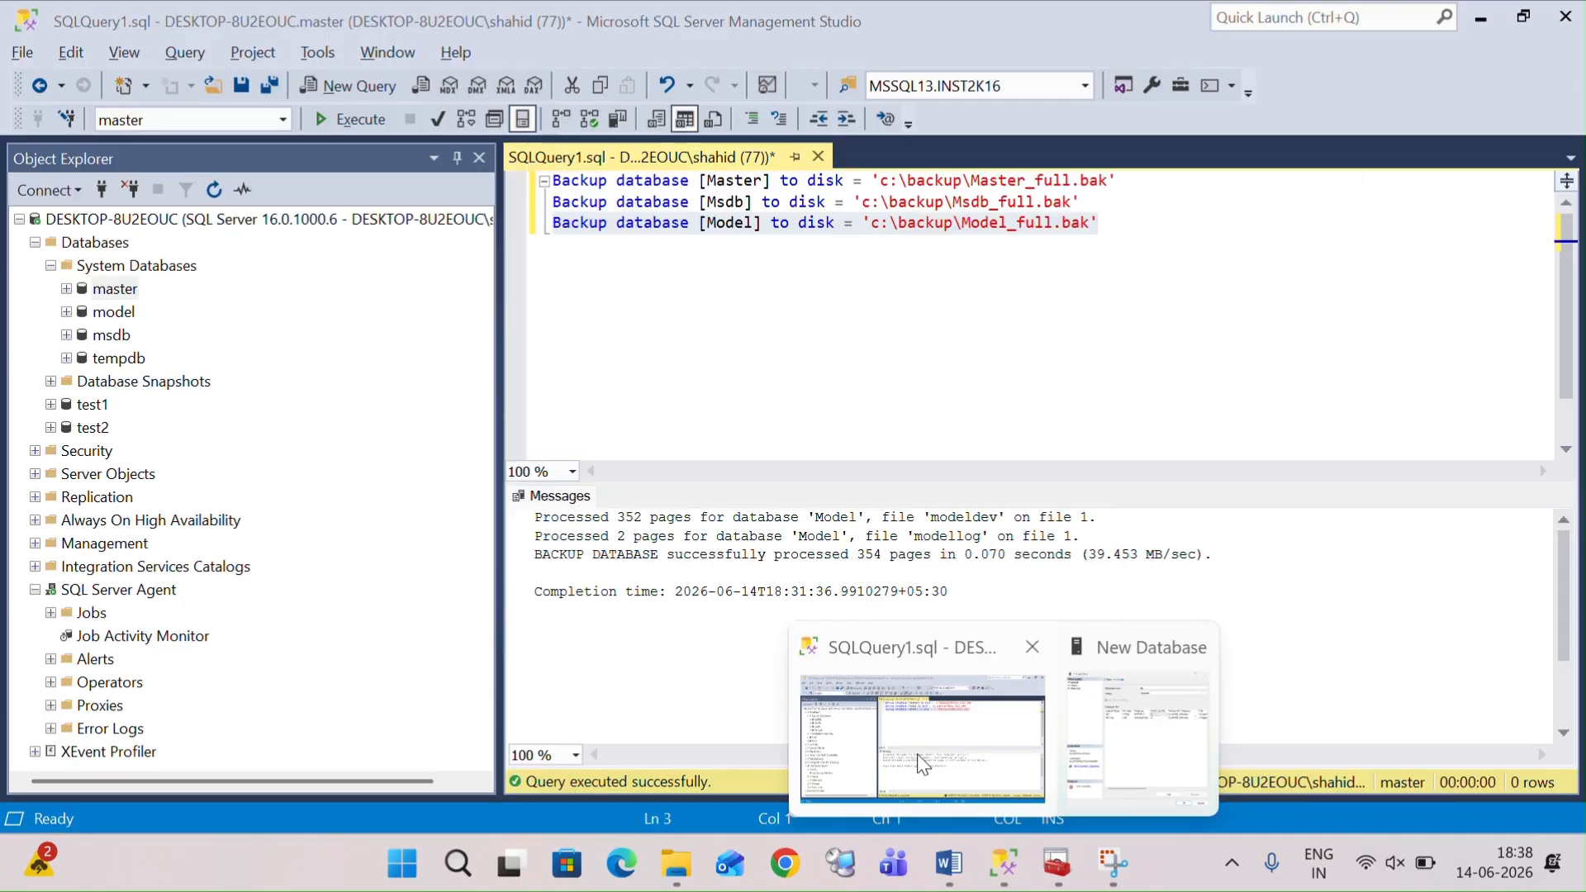
left_click(917, 755)
key("alt+Tab")
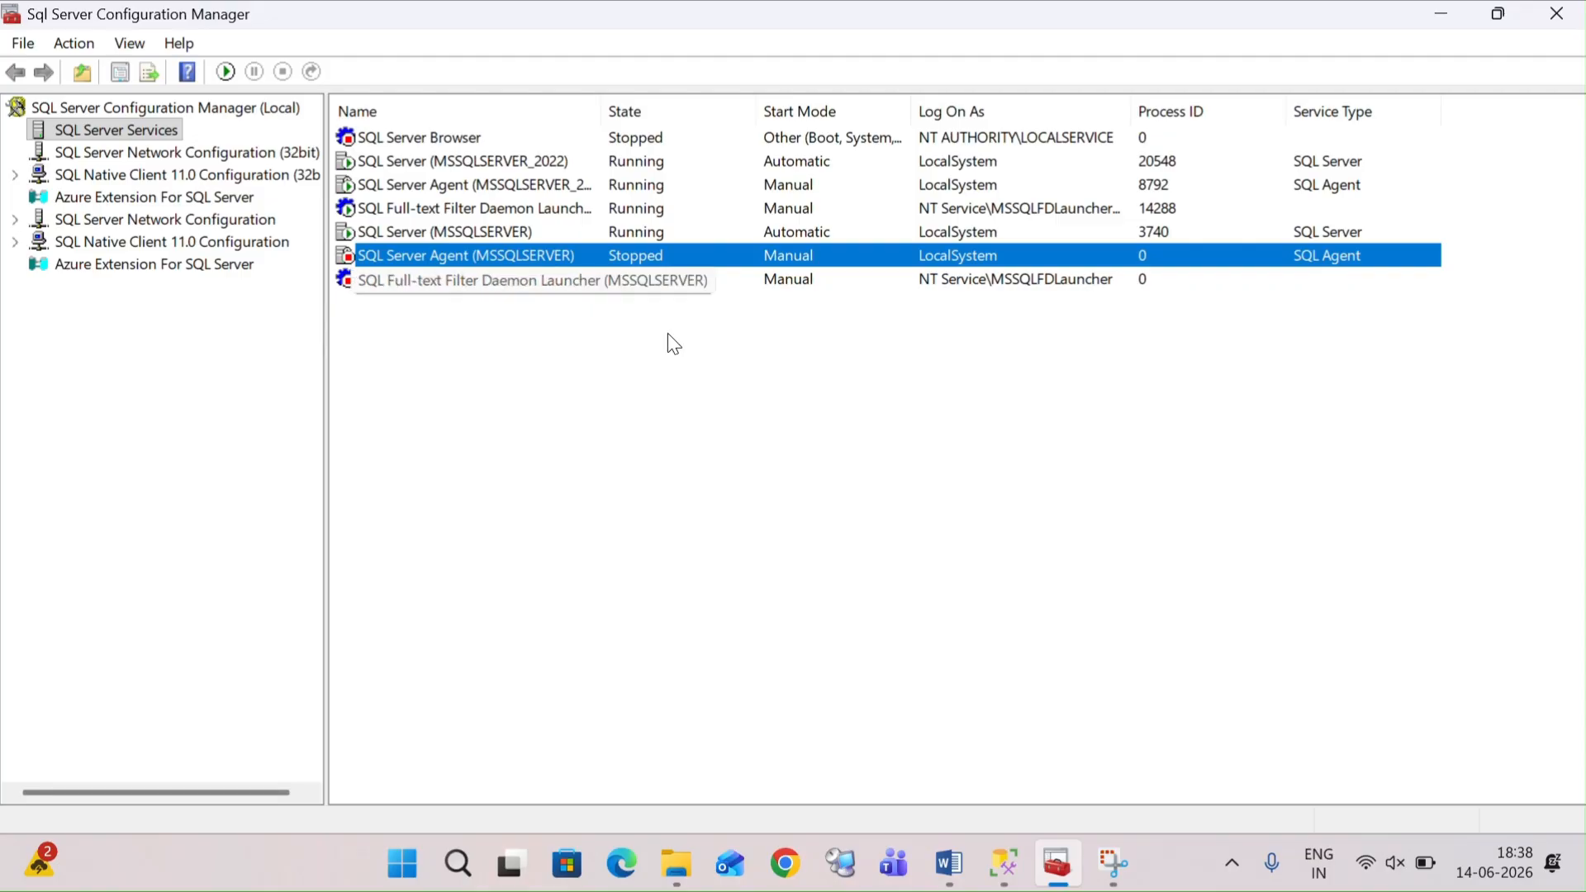
mouse_move(1004, 863)
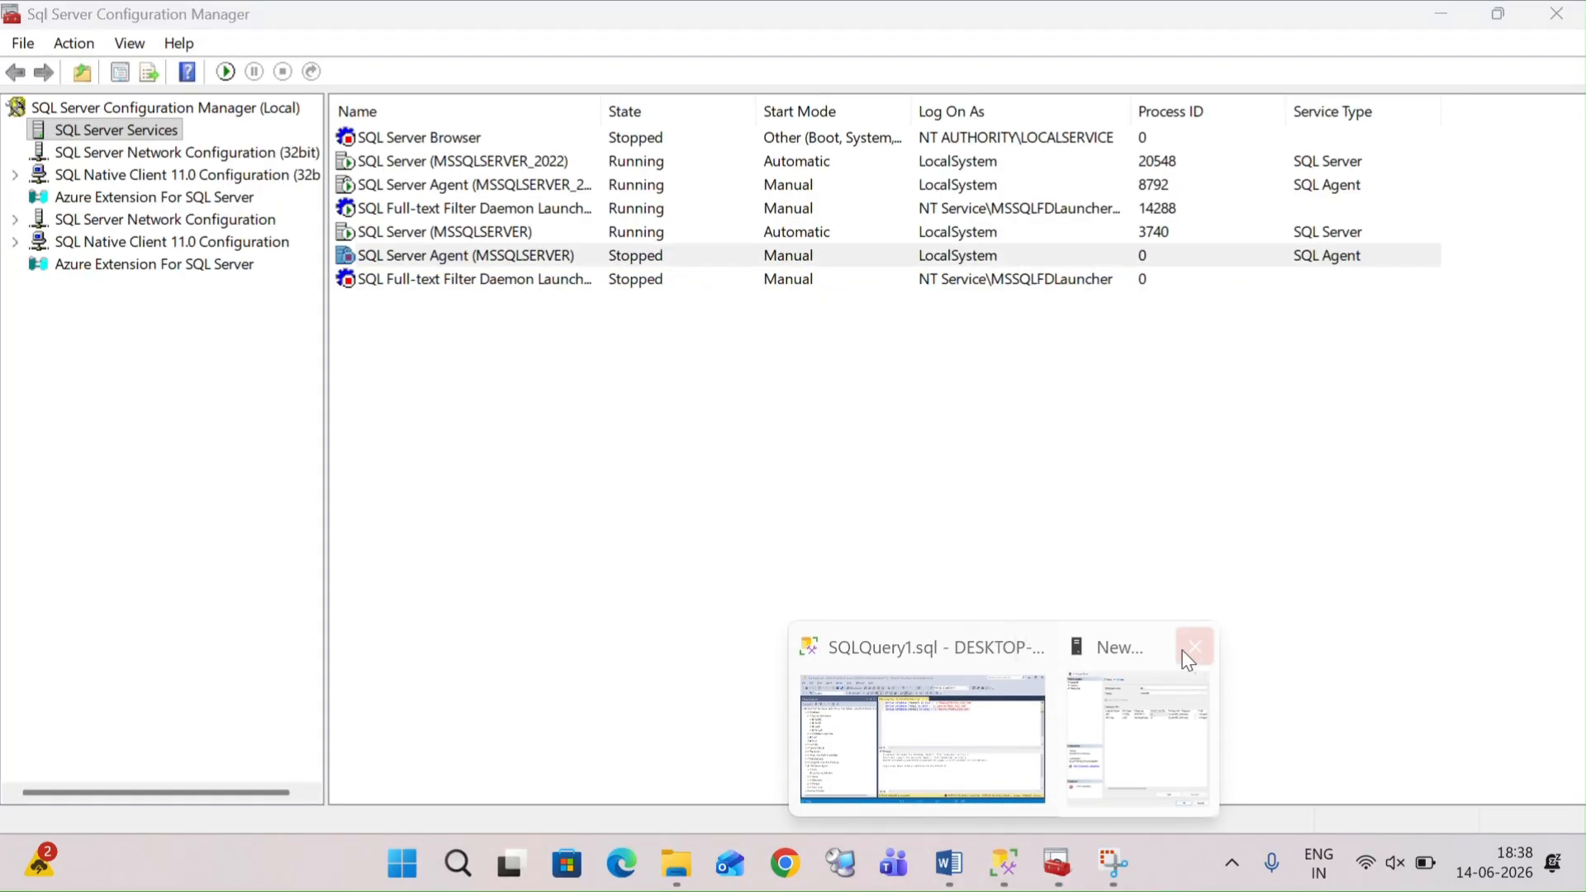
left_click(1194, 646)
left_click(1012, 748)
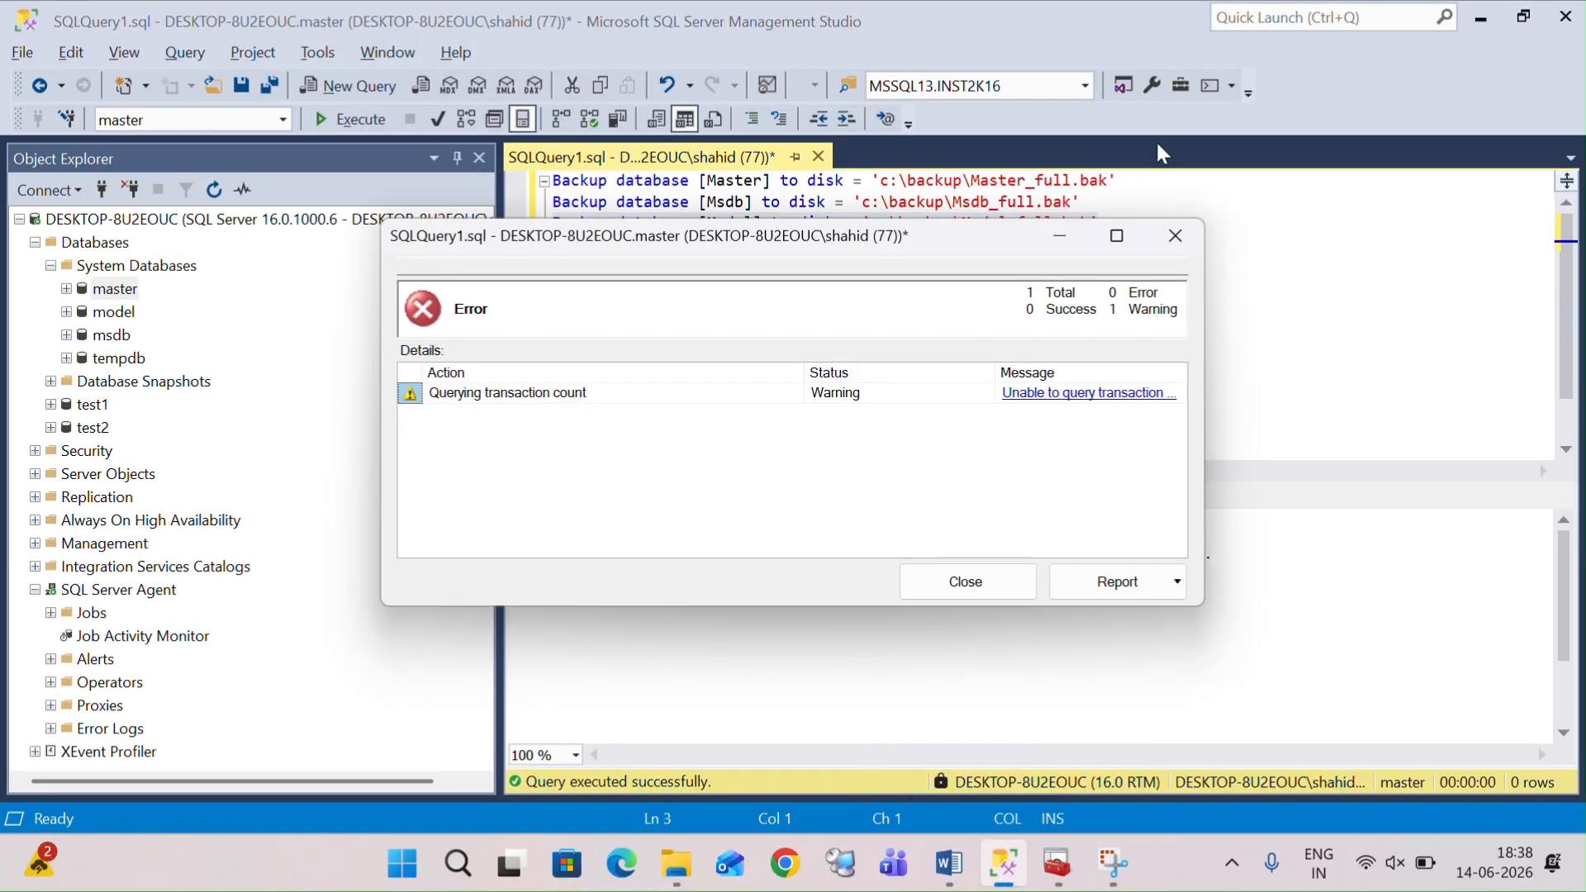
left_click(1175, 235)
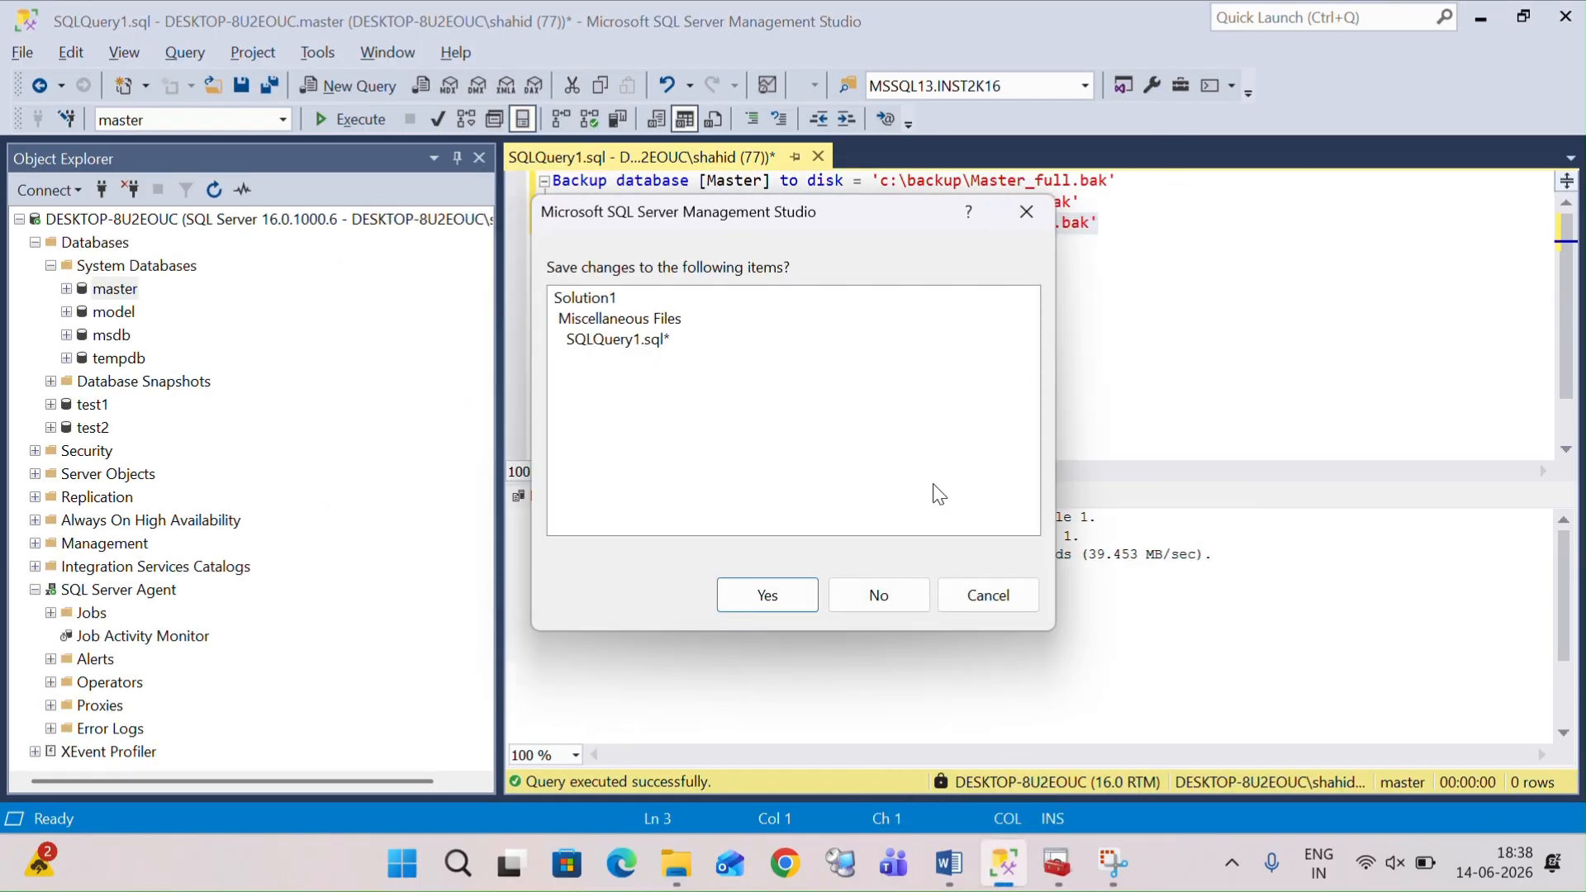
left_click(891, 595)
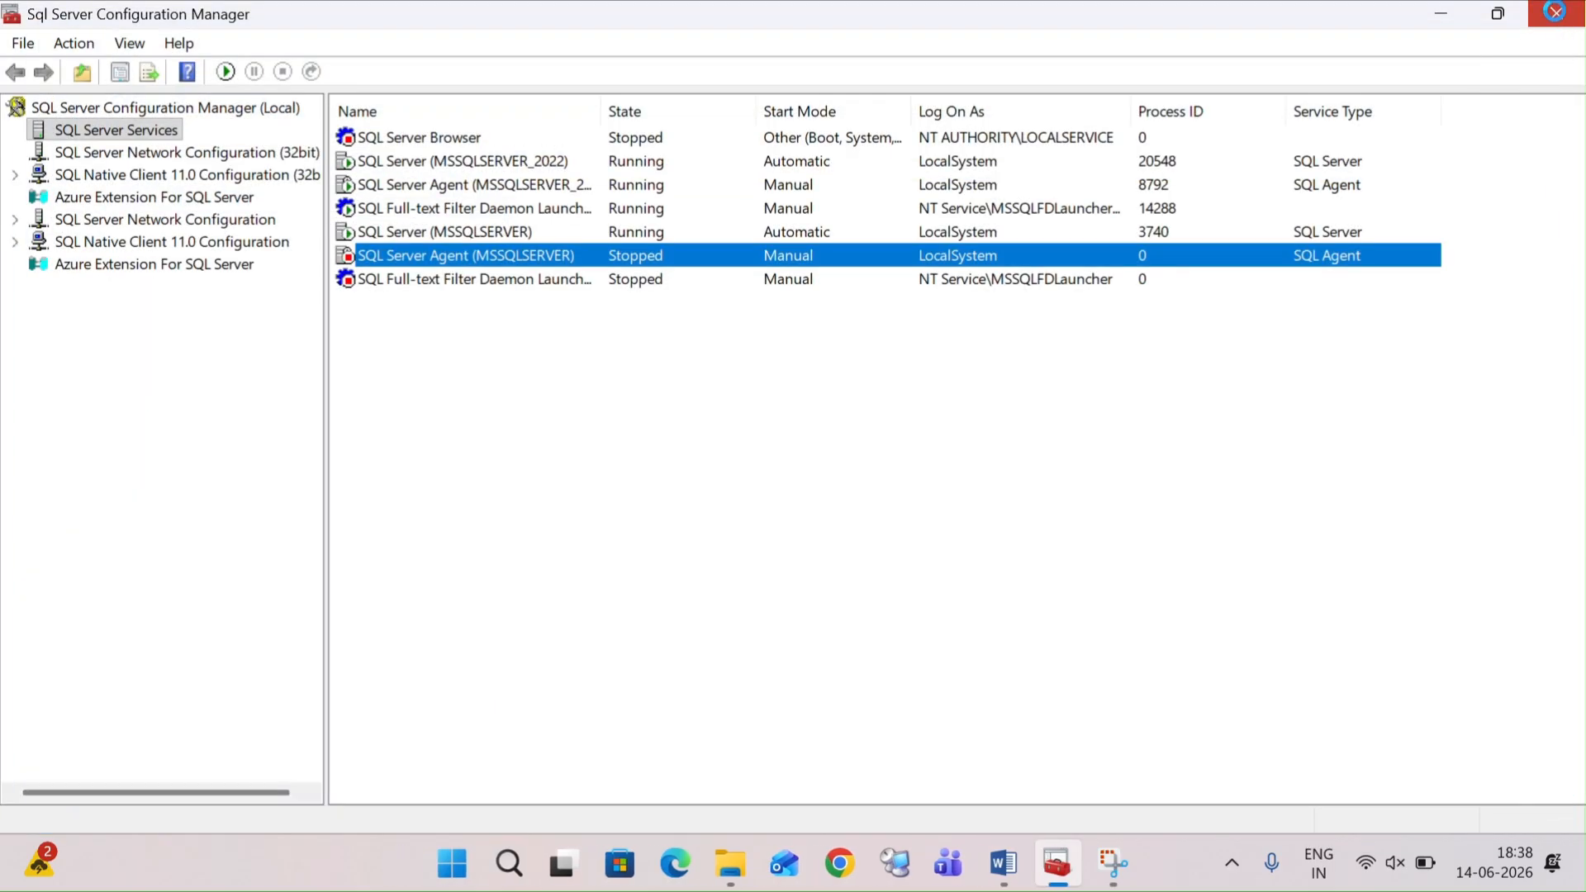
left_click(1550, 7)
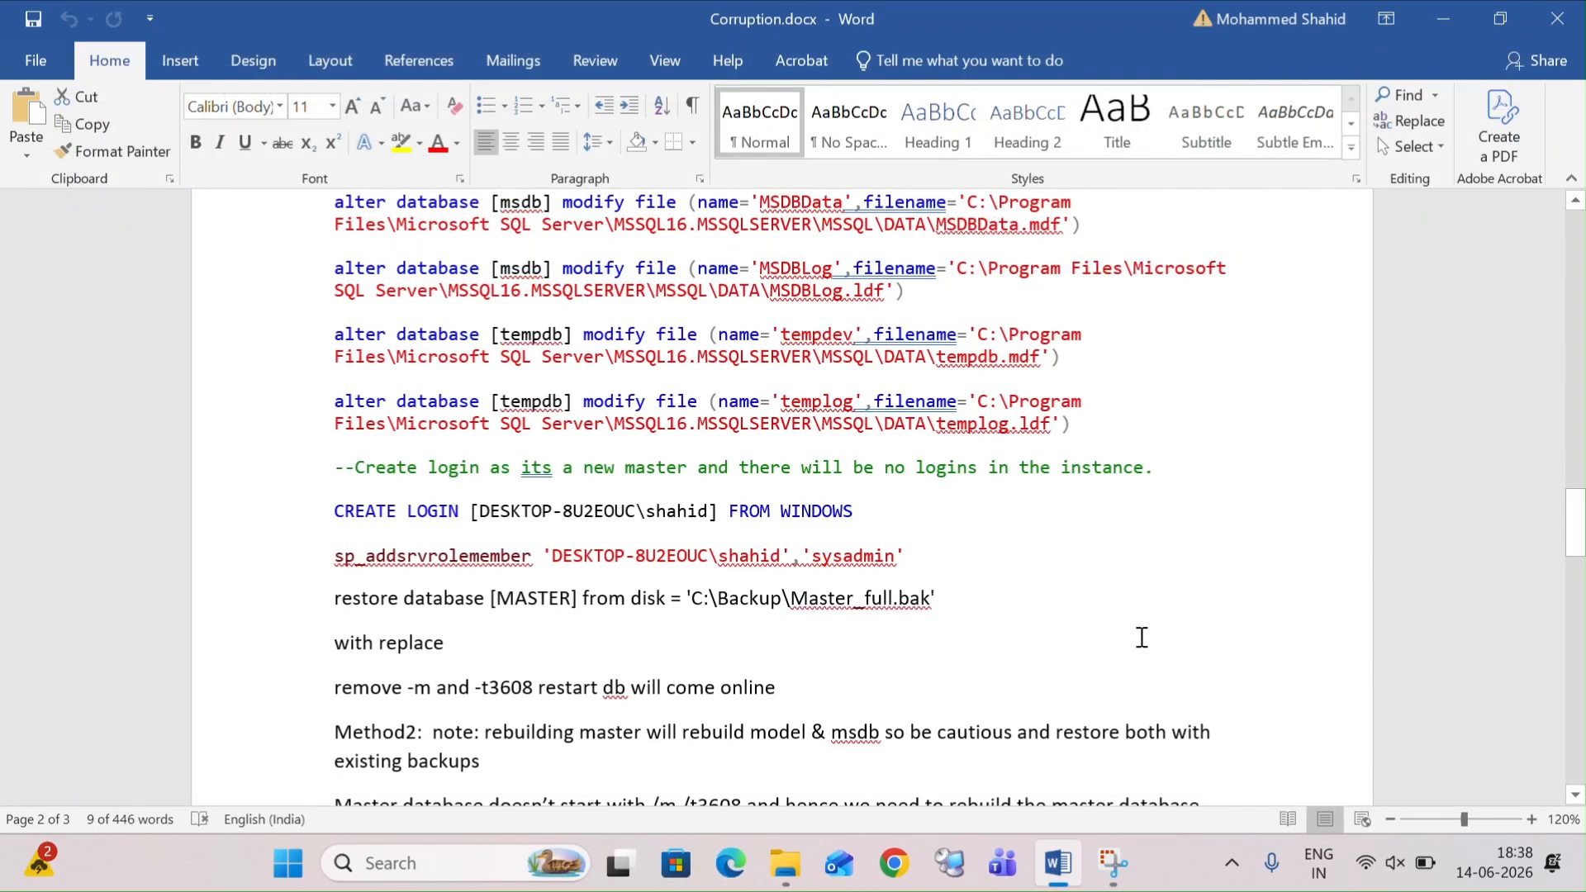
Step: Search Windows for ssms, run SQL Server Management Studio 20 as administrator, and bring its window forward
key("super")
type("ssm")
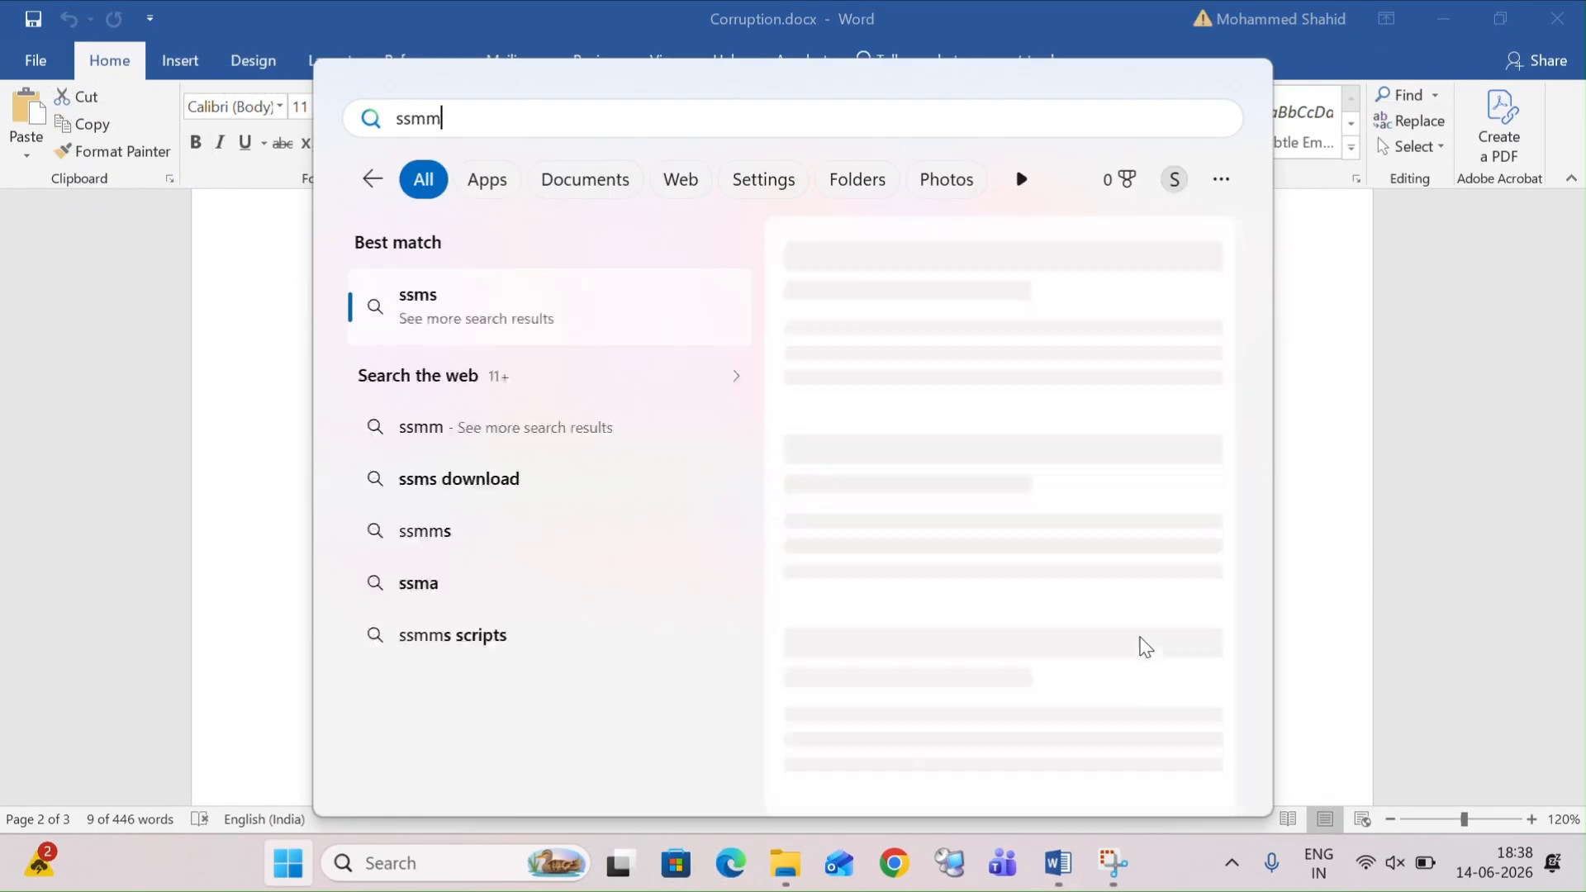
type("s")
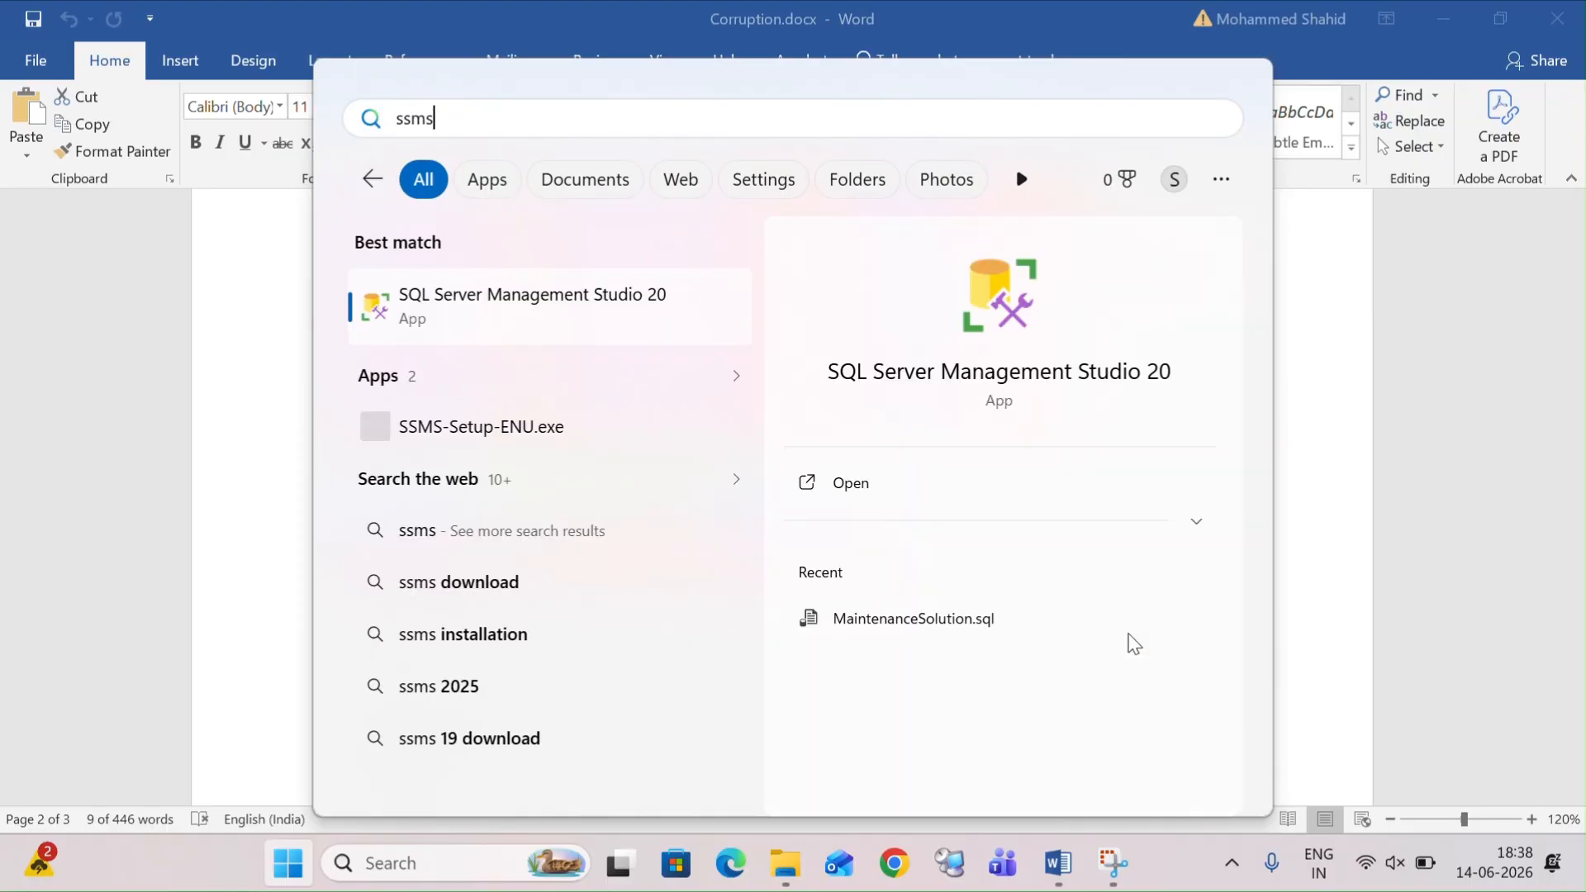
right_click(517, 298)
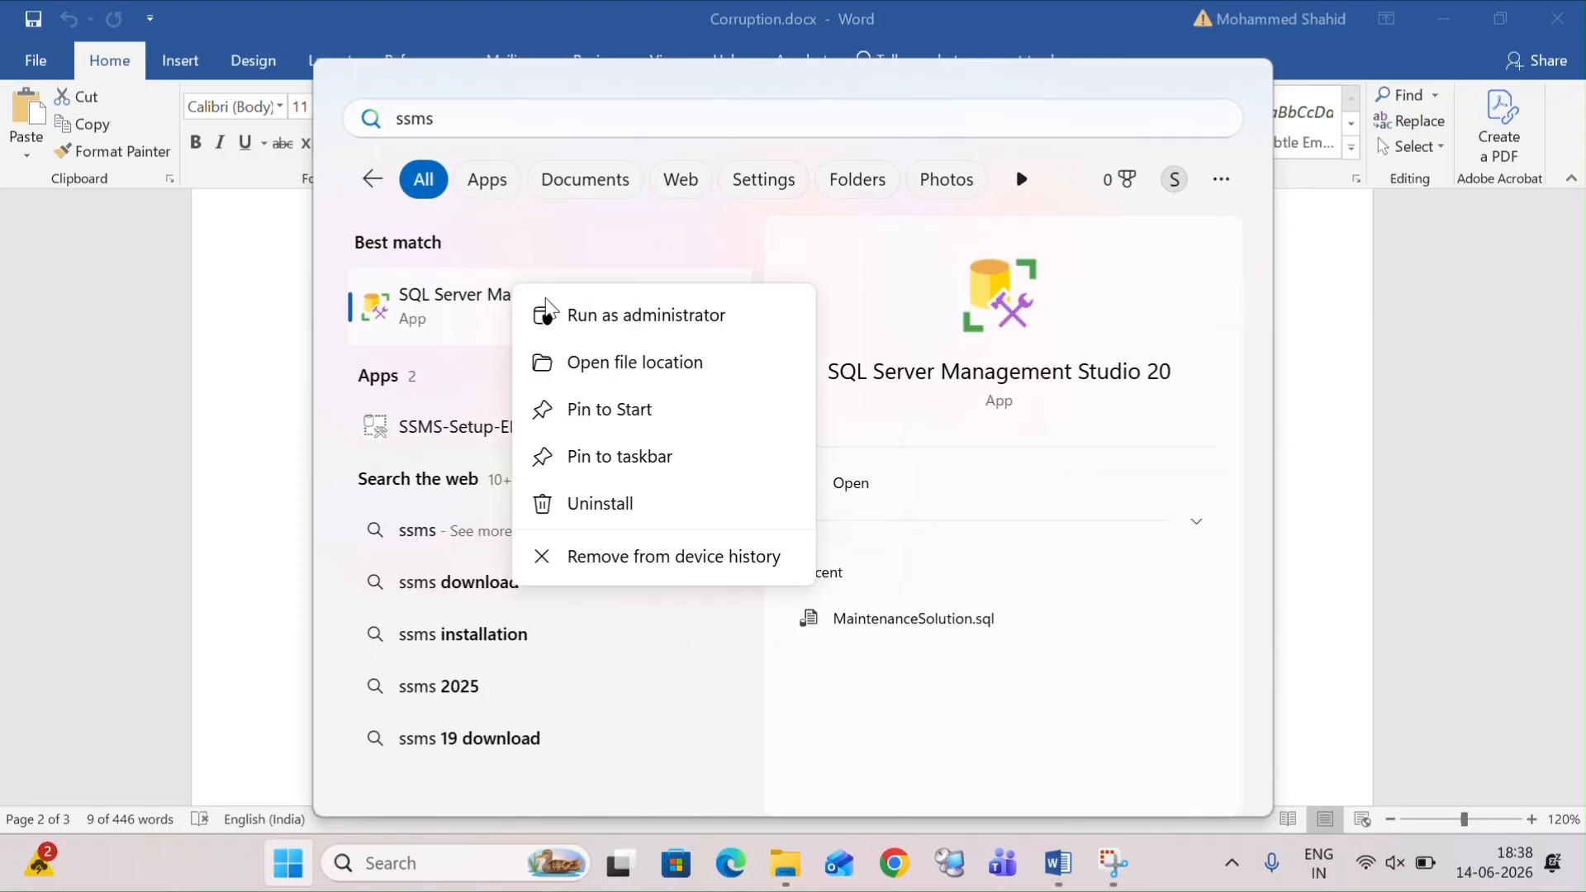
left_click(595, 319)
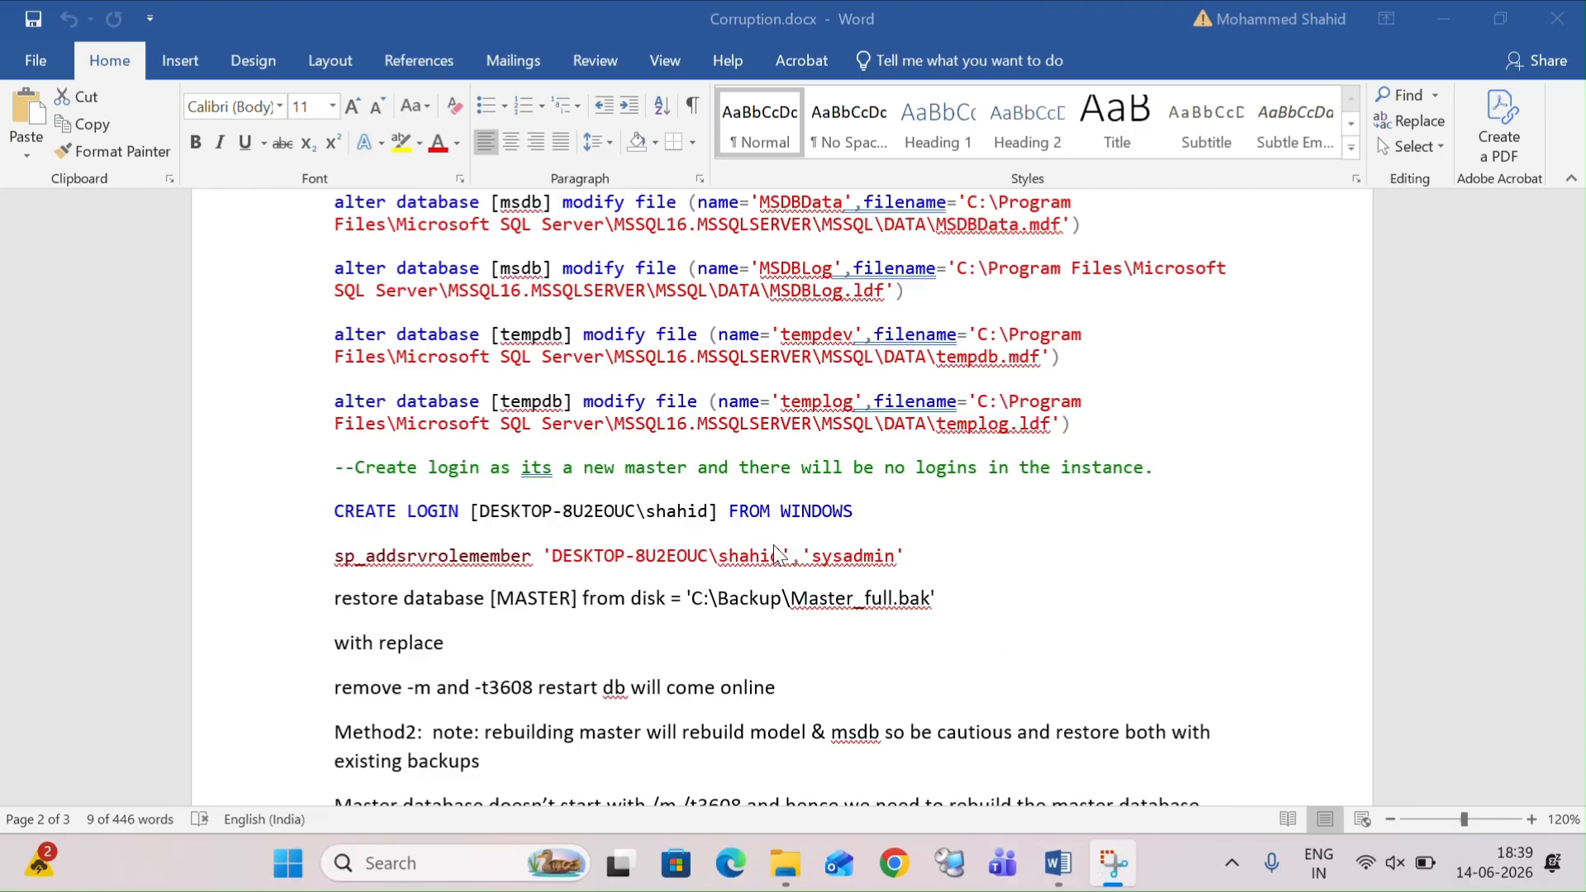
left_click(692, 314)
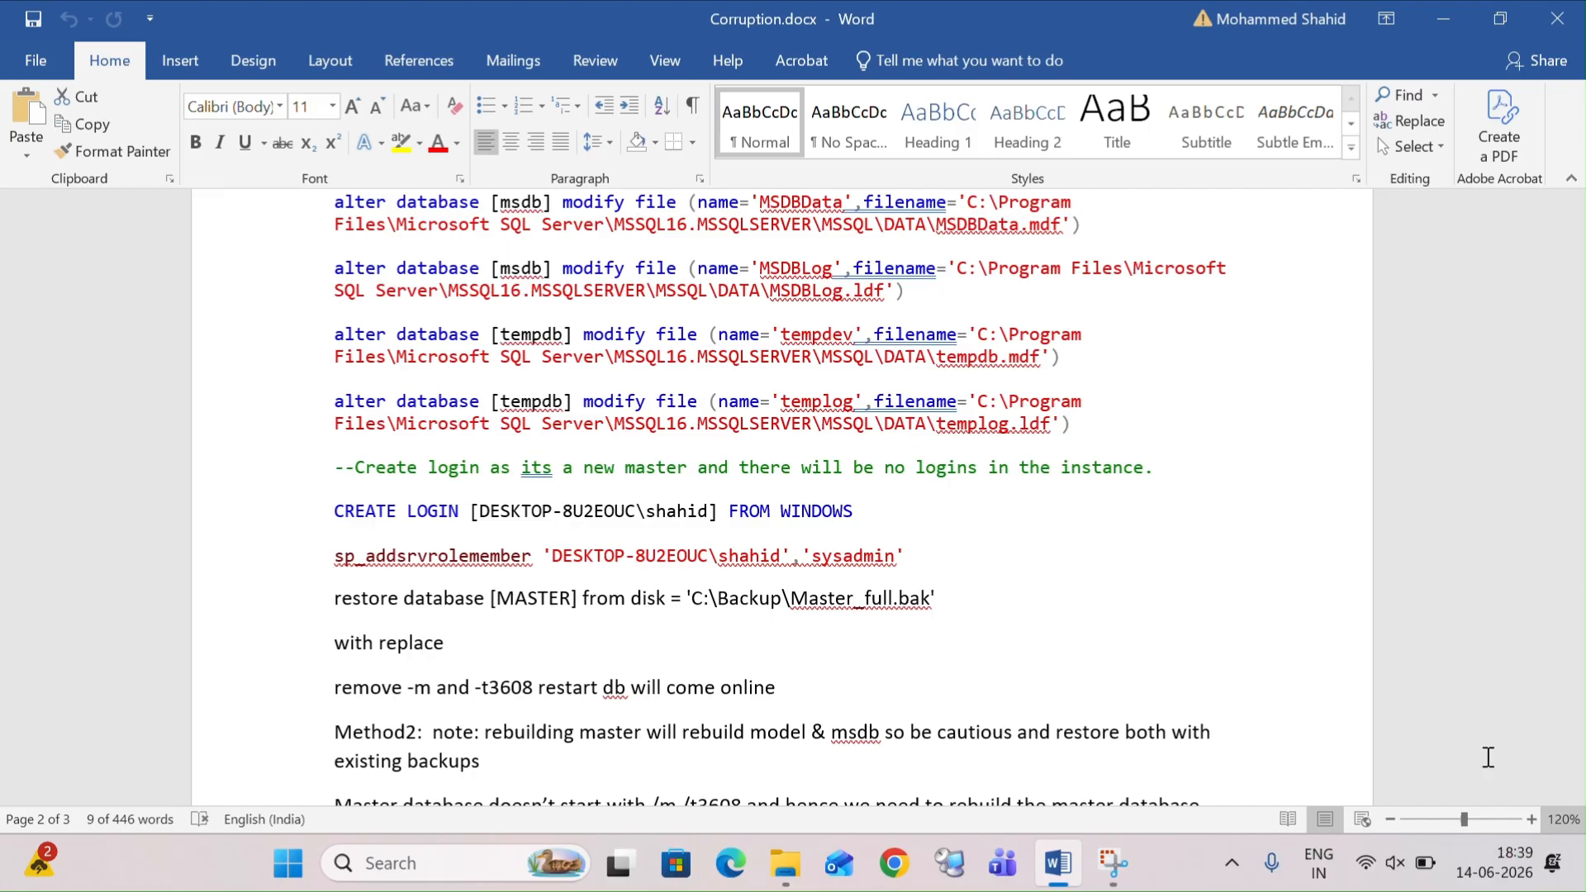
left_click(1458, 526)
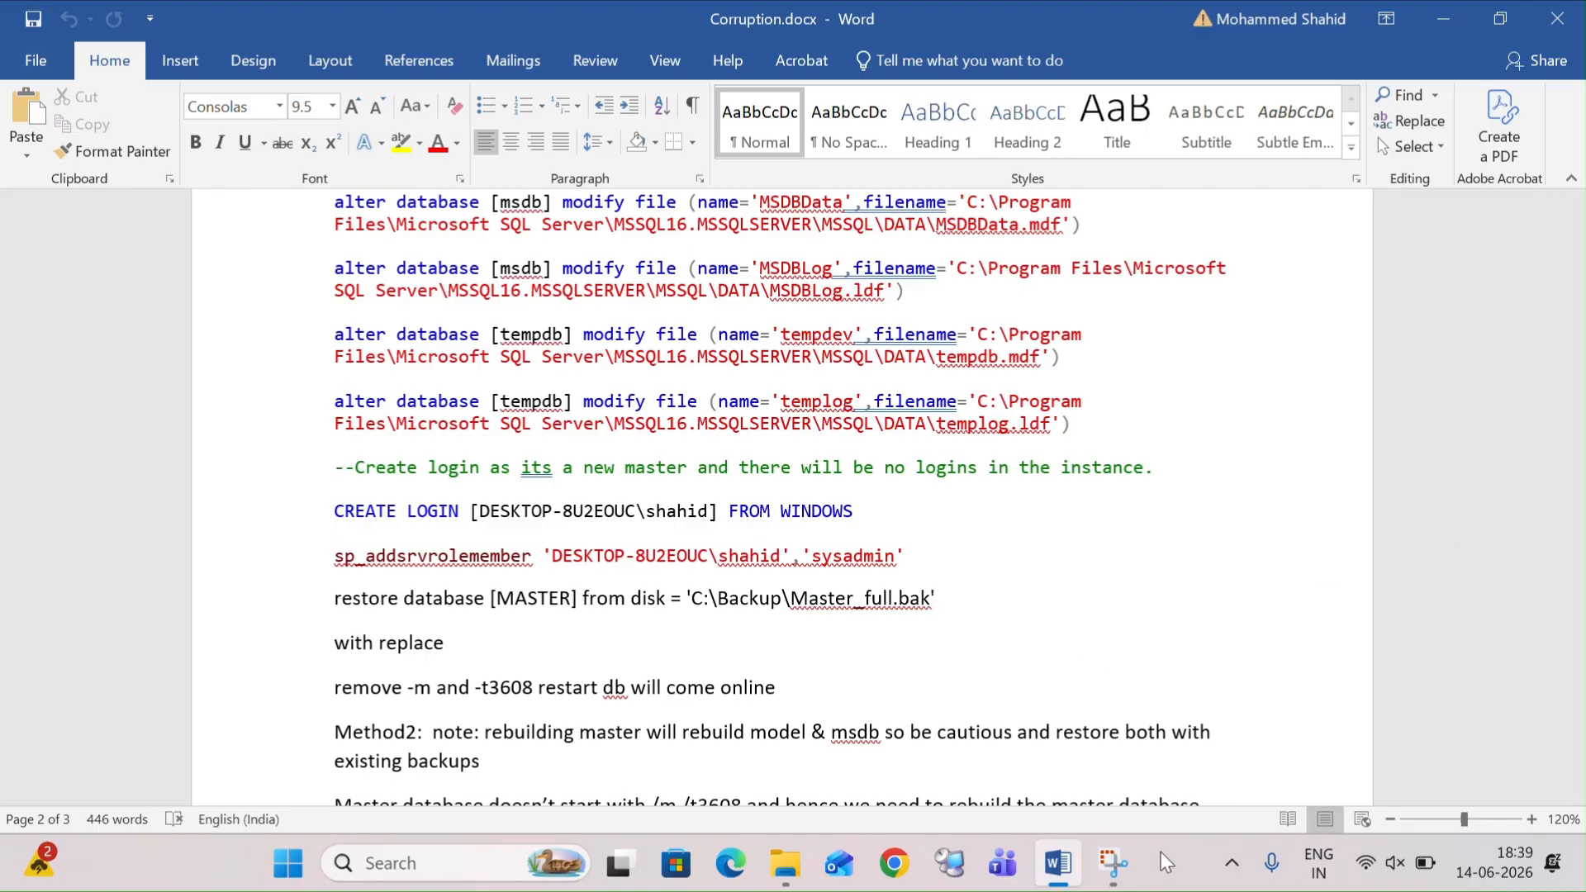
left_click(1059, 864)
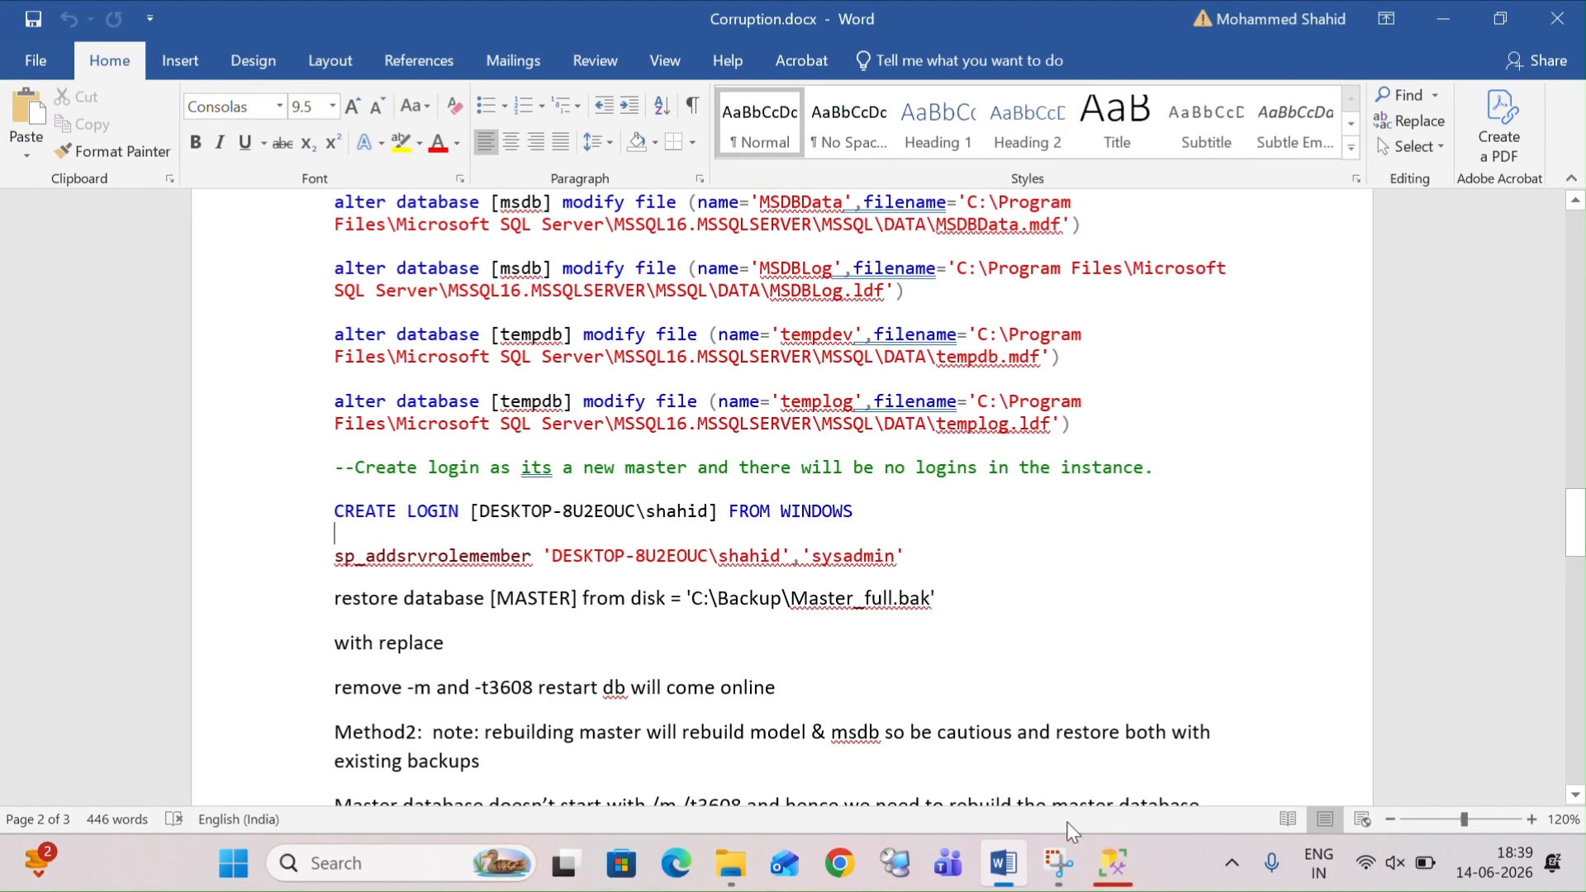
left_click(1122, 871)
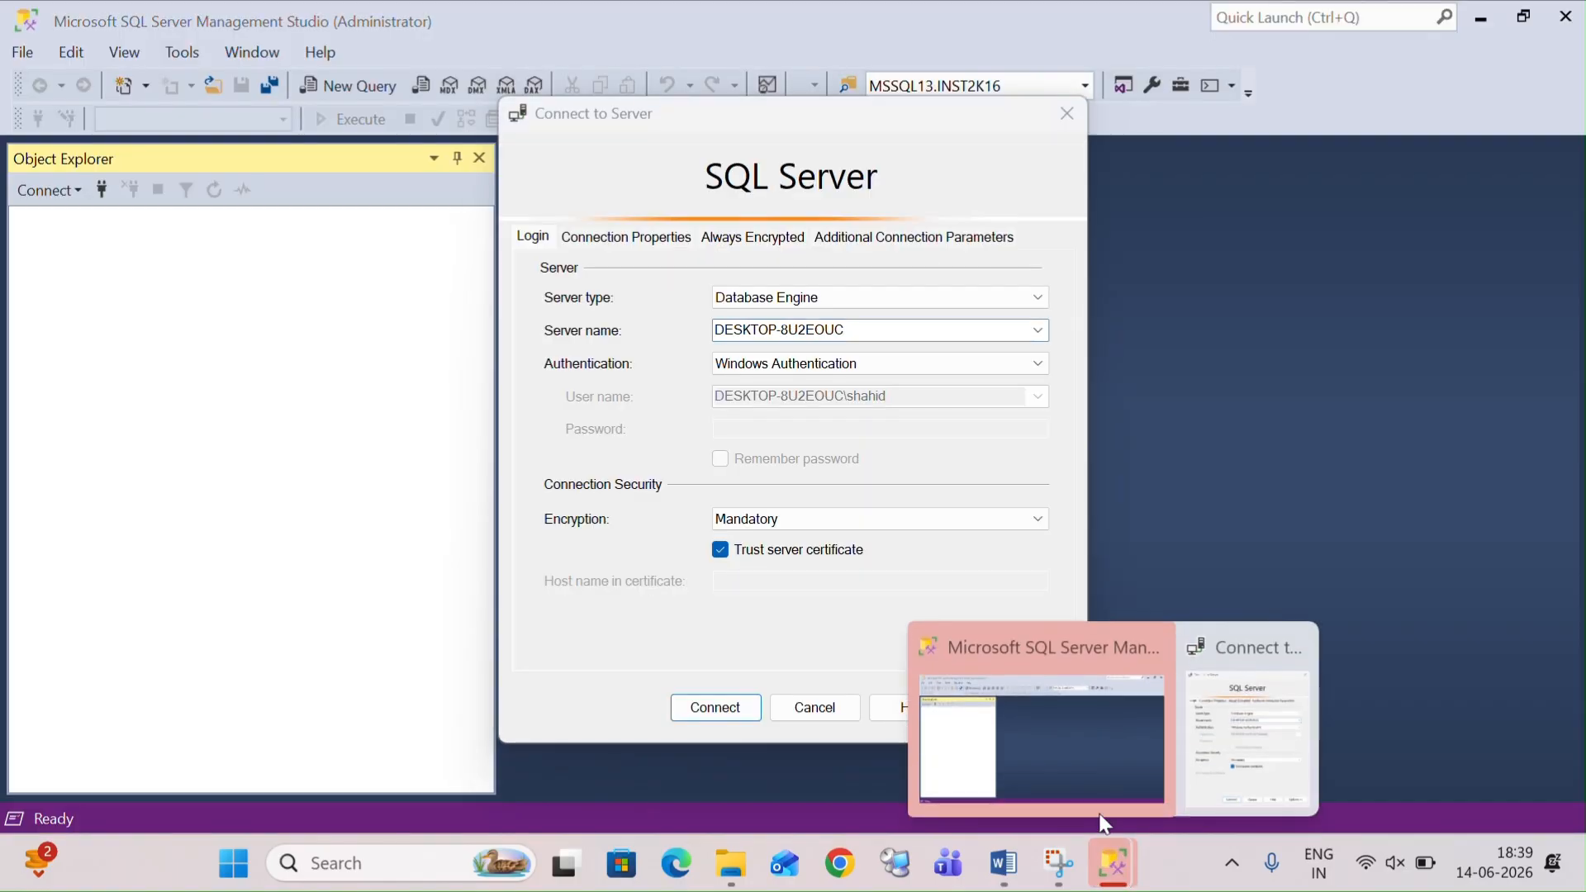
Step: Cancel the initial server connection and open a new query window connected to DESKTOP-8U2EOUC with Windows Authentication
left_click(825, 703)
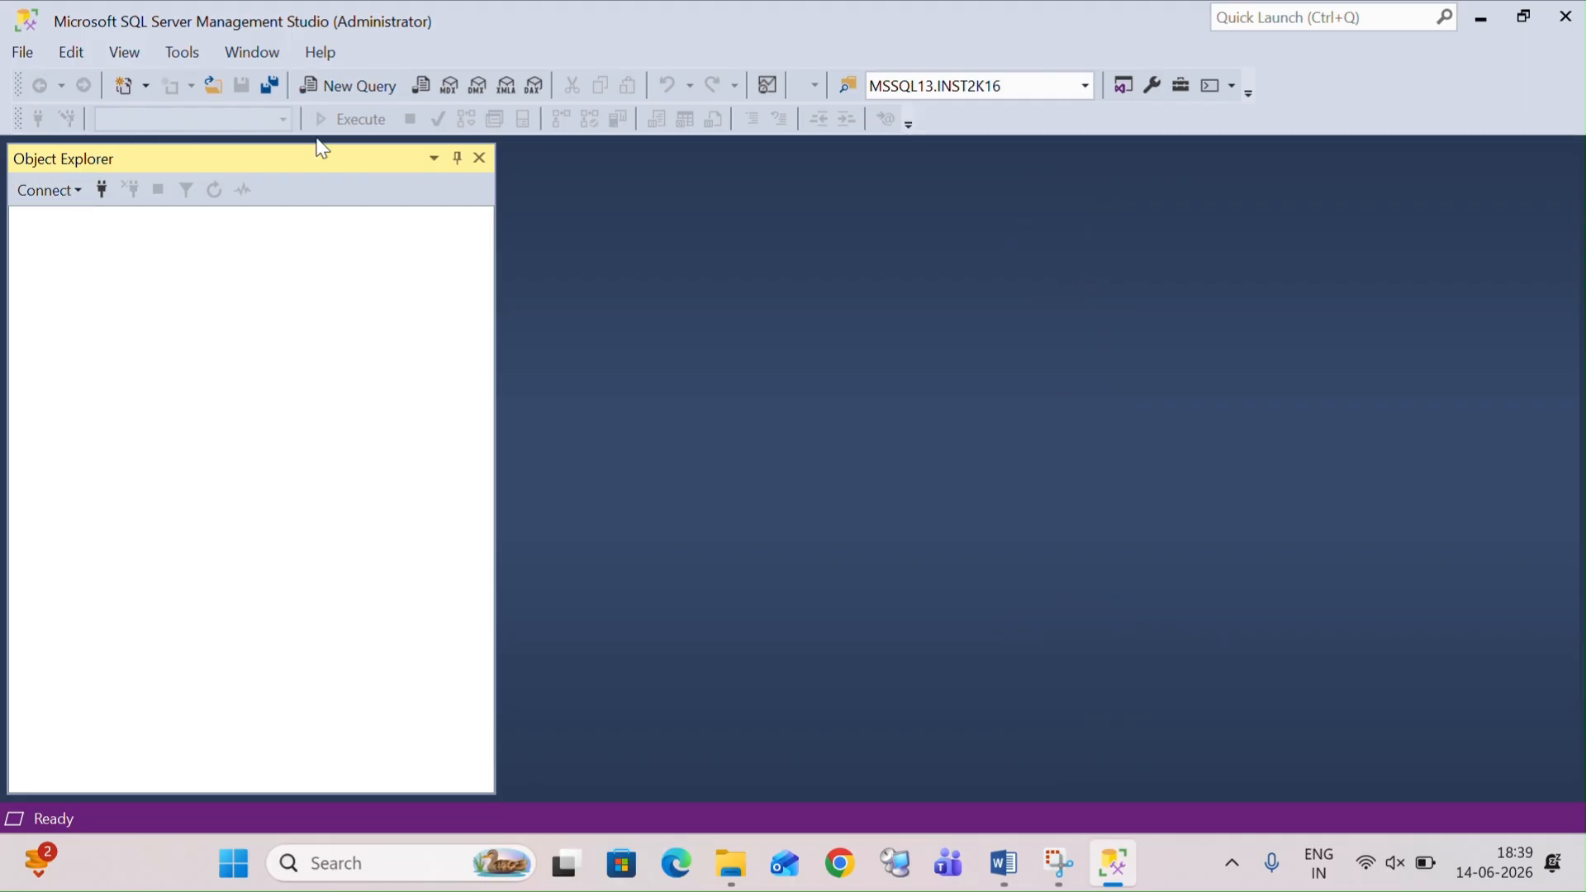
left_click(371, 91)
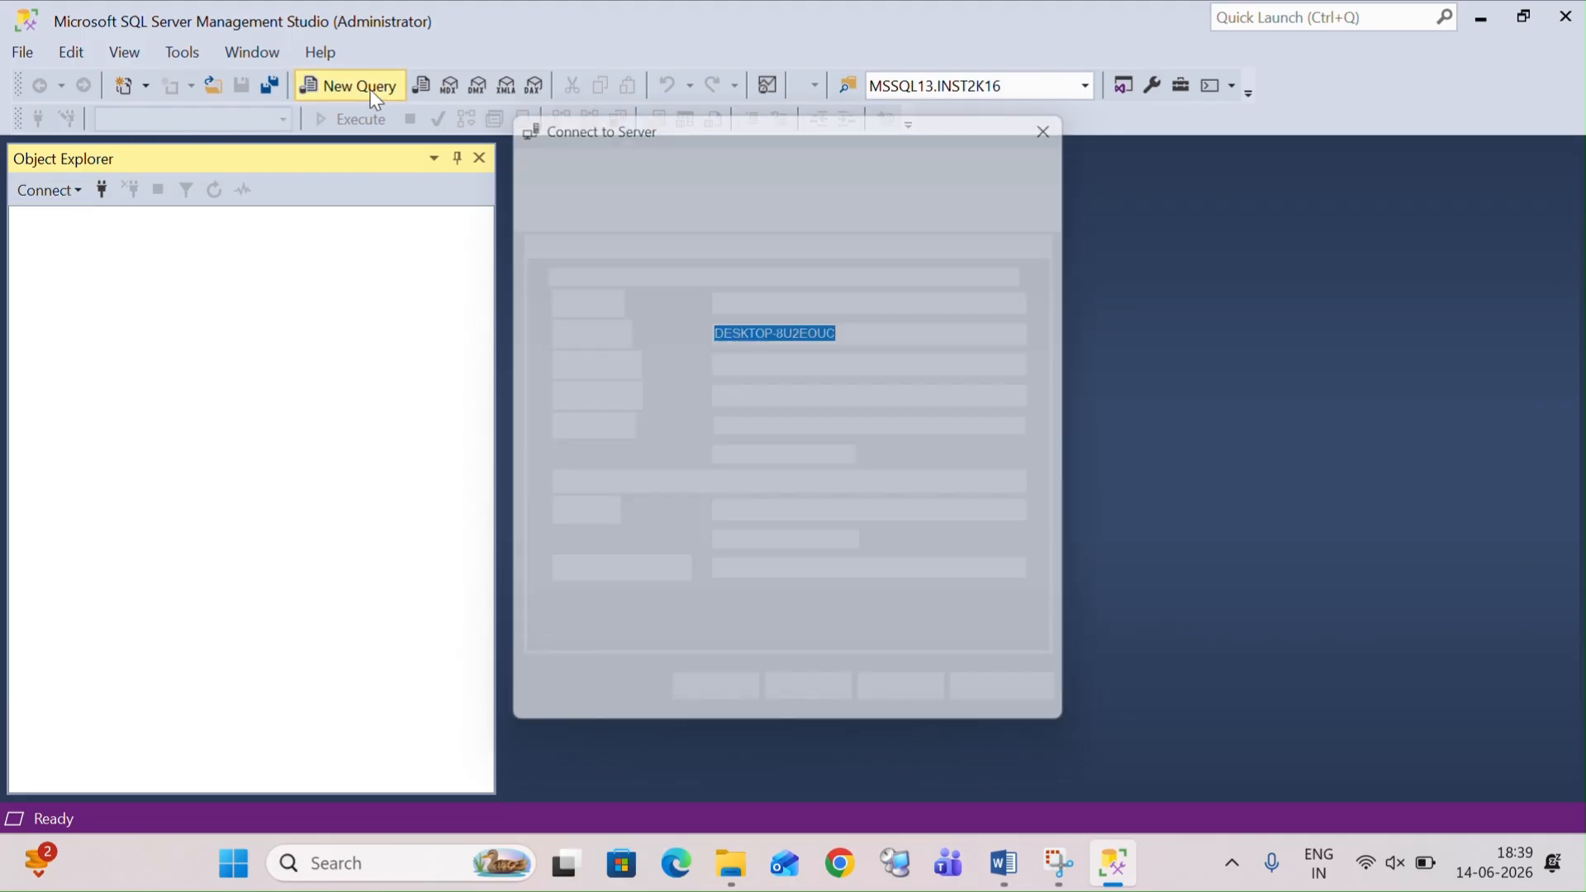
left_click(708, 706)
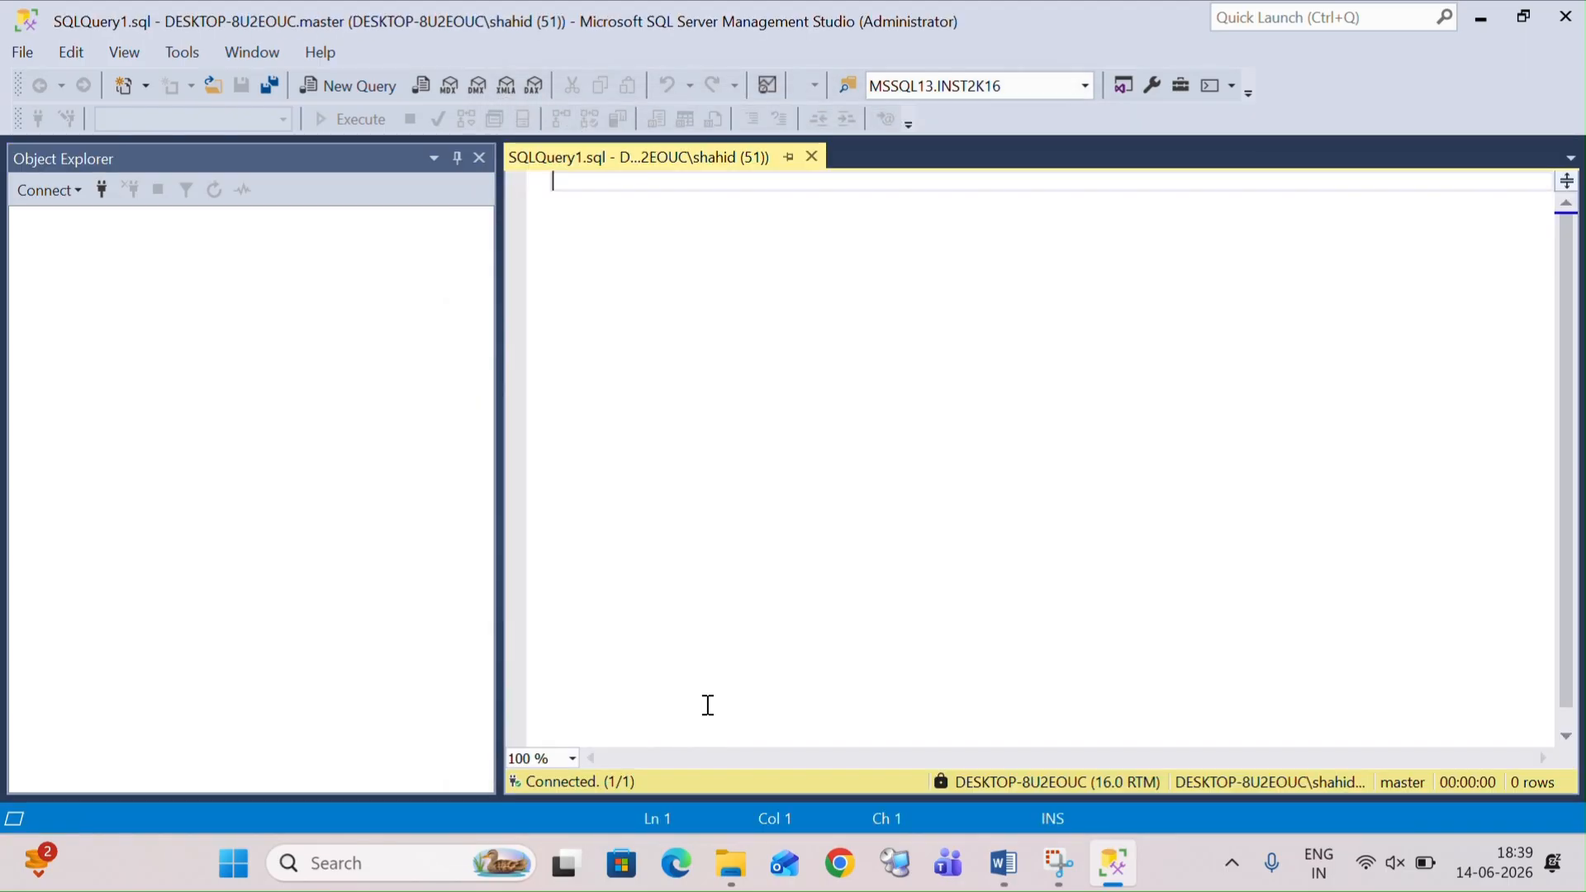
Step: Review the master recovery commands in Corruption.docx in Word, and switch to the MSSQL\DATA folder in File Explorer
left_click(734, 882)
left_click(1015, 886)
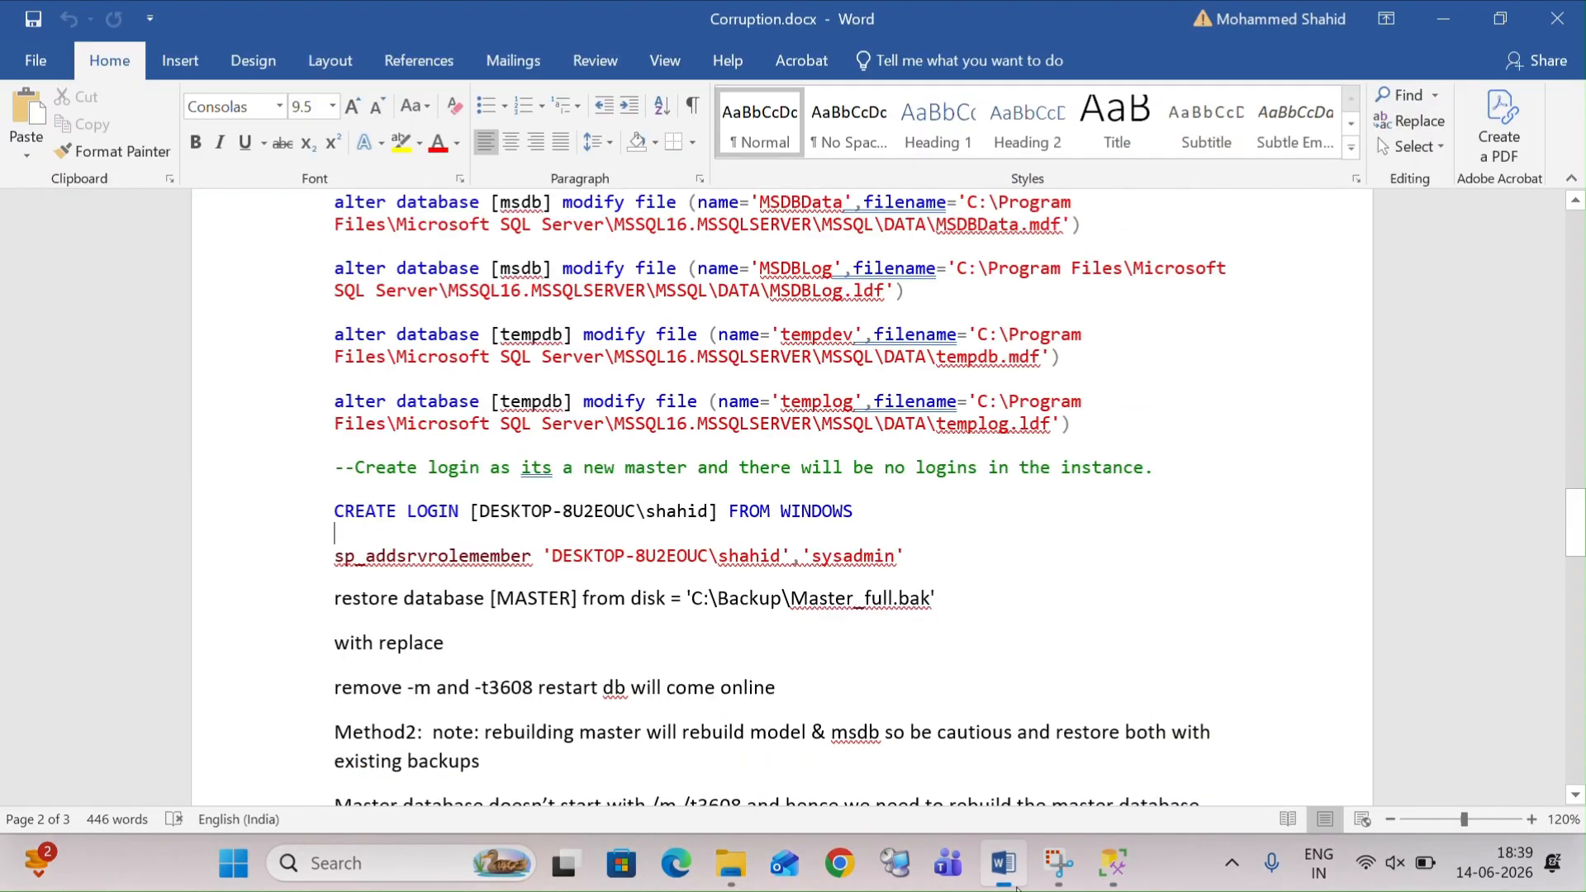
scroll(1205, 513, "up", 15)
scroll(1206, 513, "up", 9)
scroll(1206, 513, "down", 14)
scroll(1206, 513, "down", 12)
scroll(1206, 513, "down", 18)
scroll(1205, 513, "up", 7)
scroll(1205, 513, "up", 10)
key("alt+Tab")
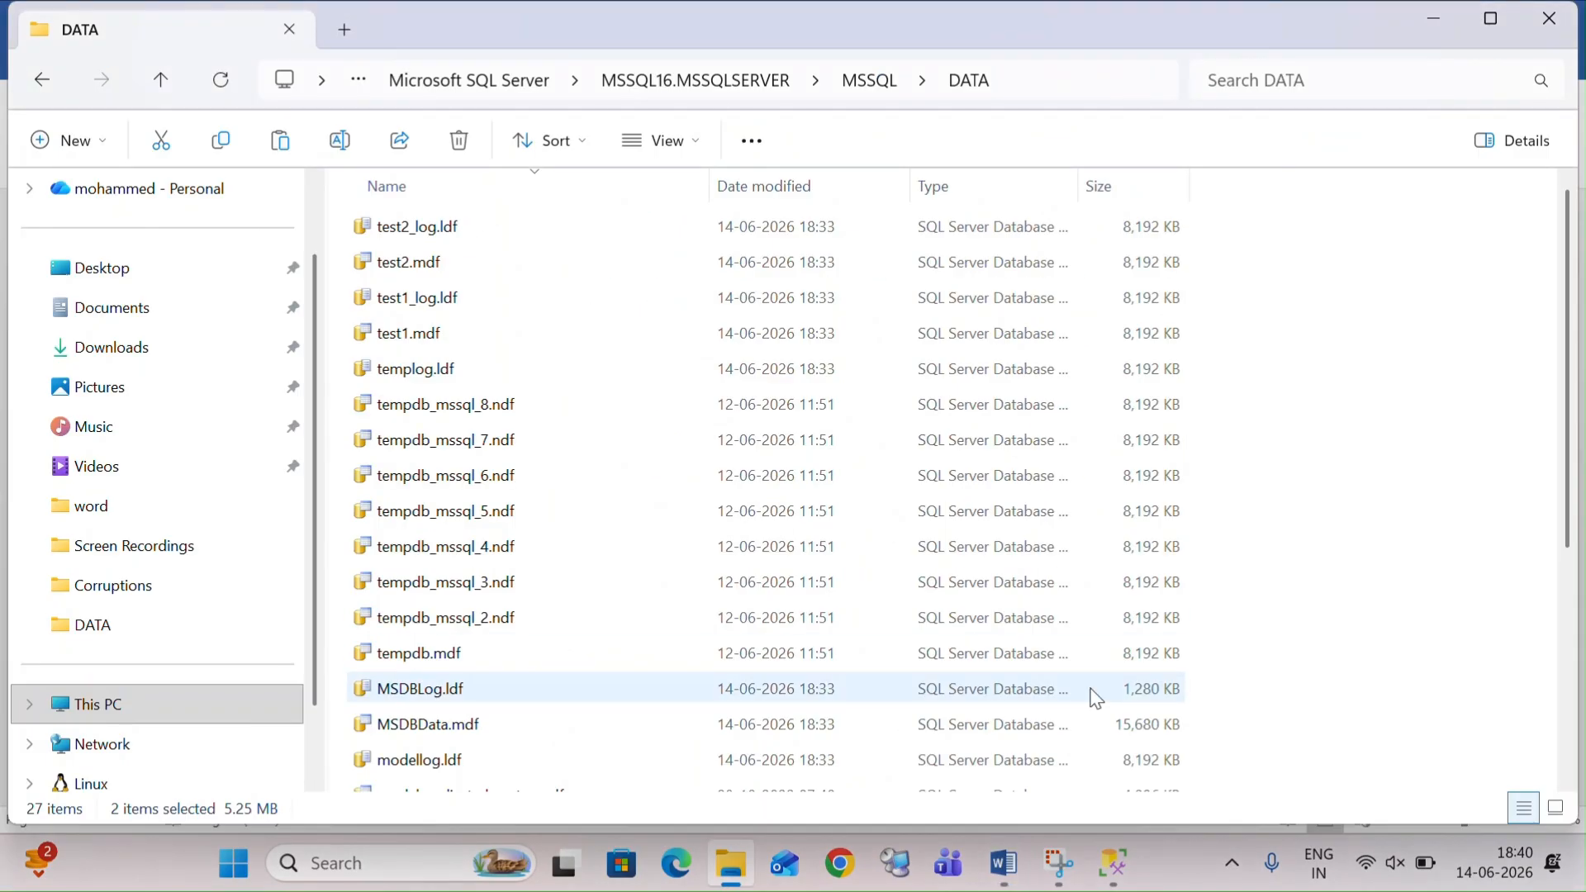
Step: Switch to SQL Server Management Studio and run the query select * from sys.databases in SQLQuery1.sql
left_click(1114, 864)
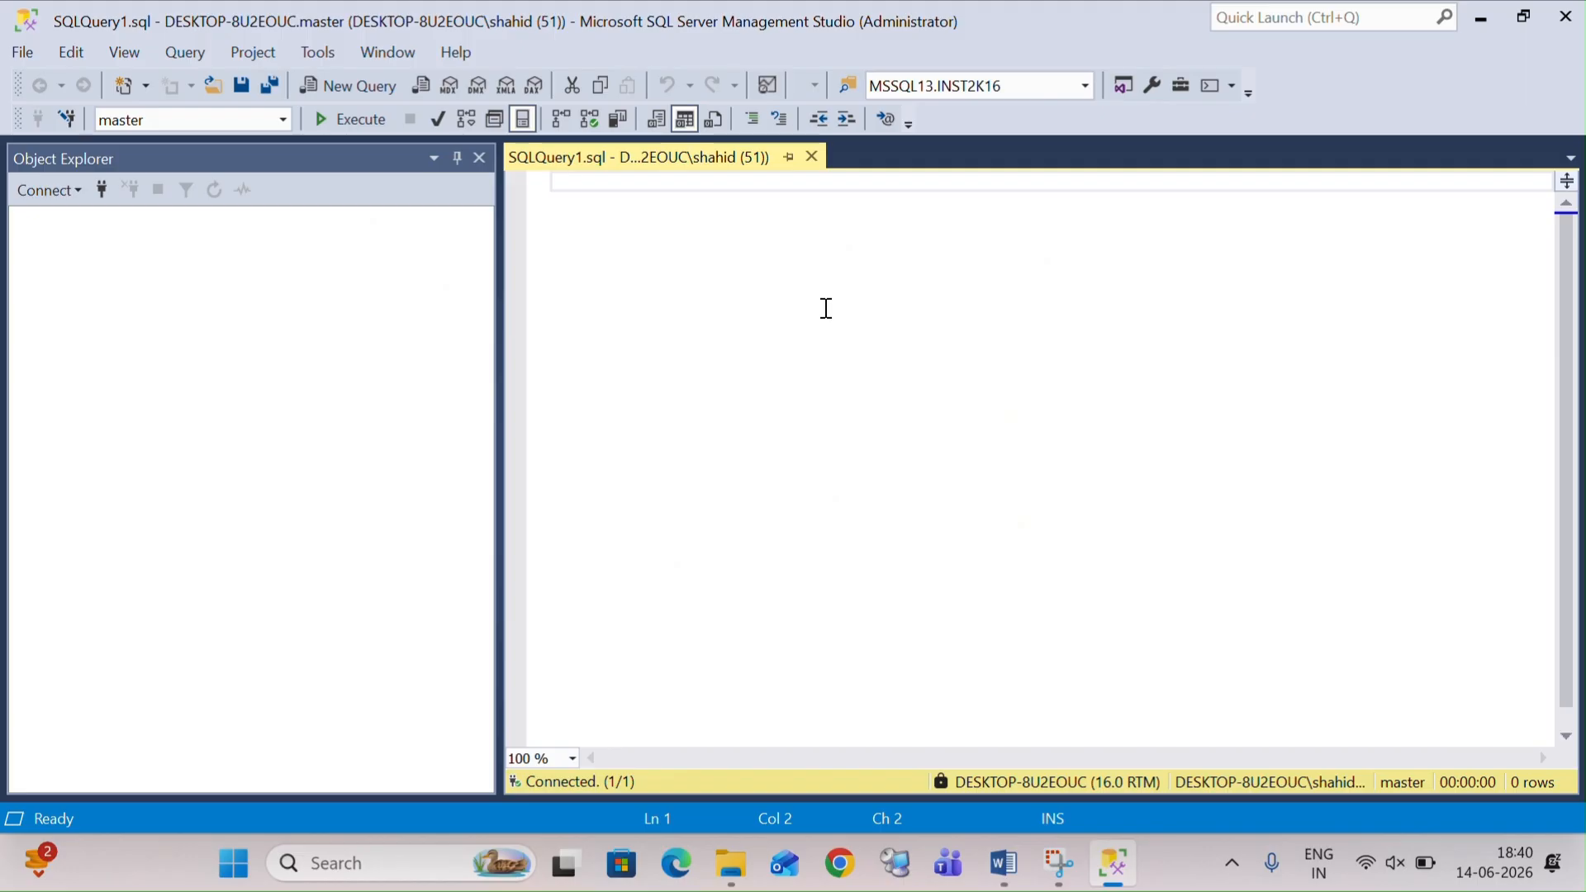
type("selct *")
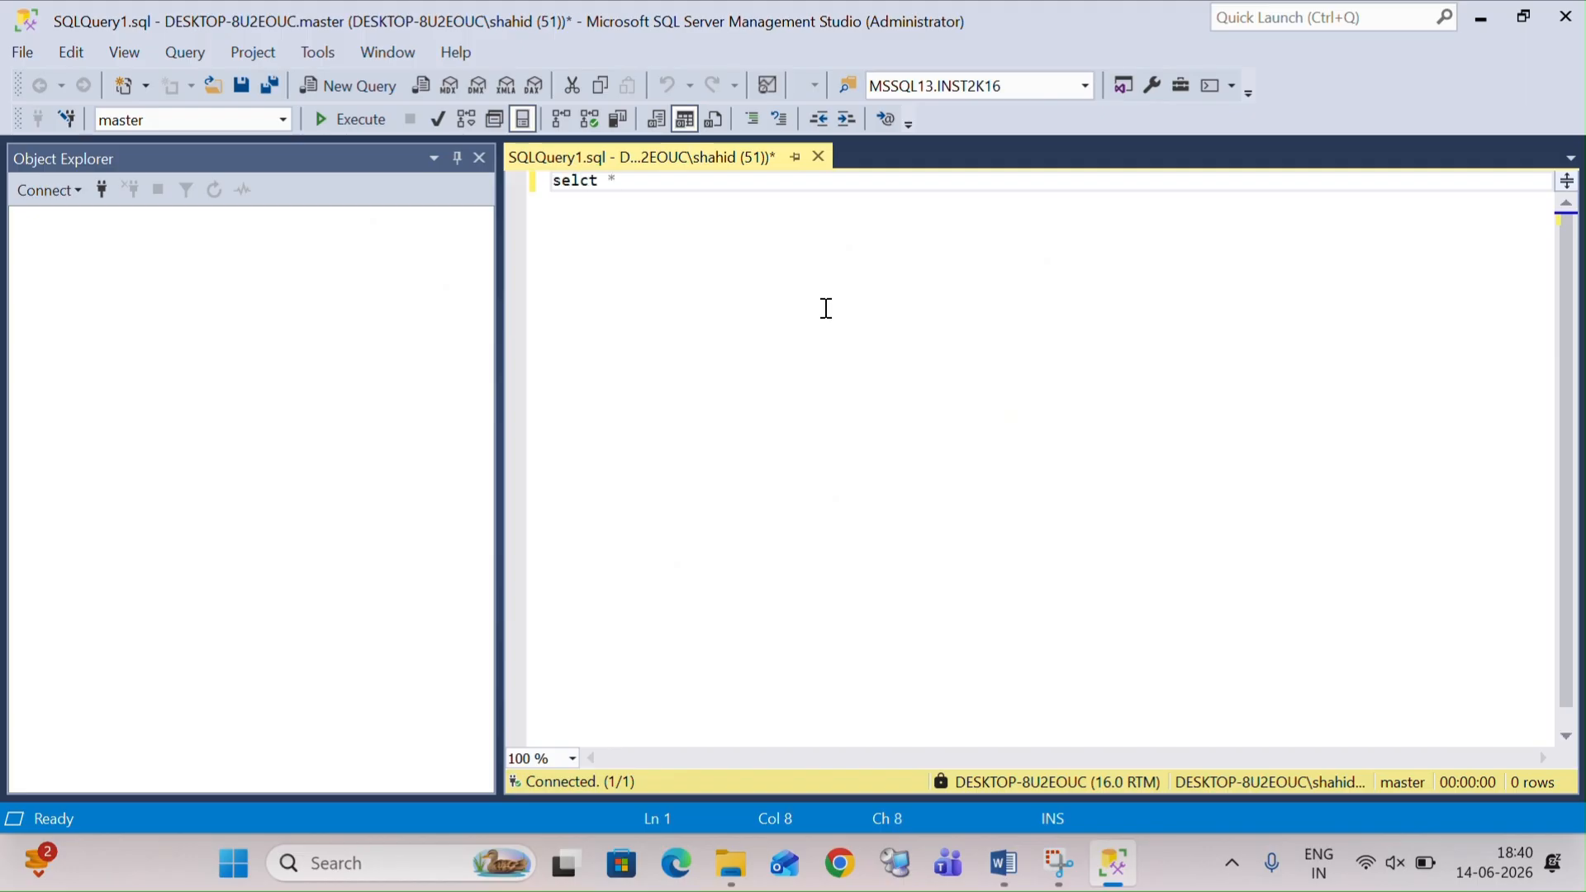
type(" from")
key("Left")
key("Left")
key("Left")
key("Left")
key("Left")
key("Left")
key("Left")
key("Left")
key("Left")
type("e")
key("Right")
key("Right")
key("Right")
key("Right")
key("Right")
key("Right")
key("Right")
key("Right")
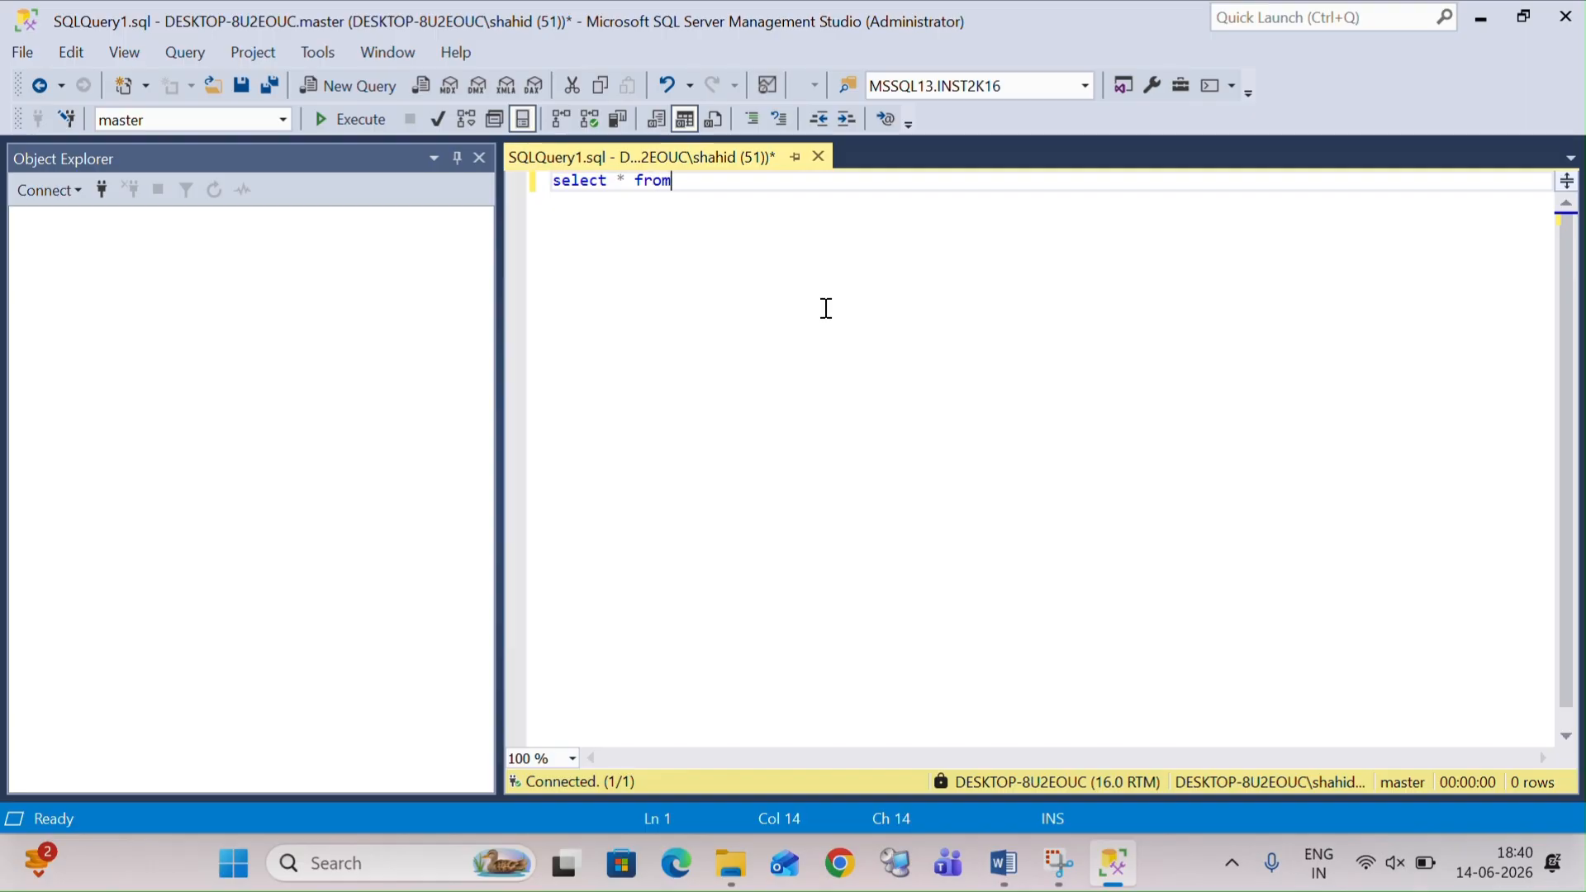
type("sys.databases")
key("alt+x")
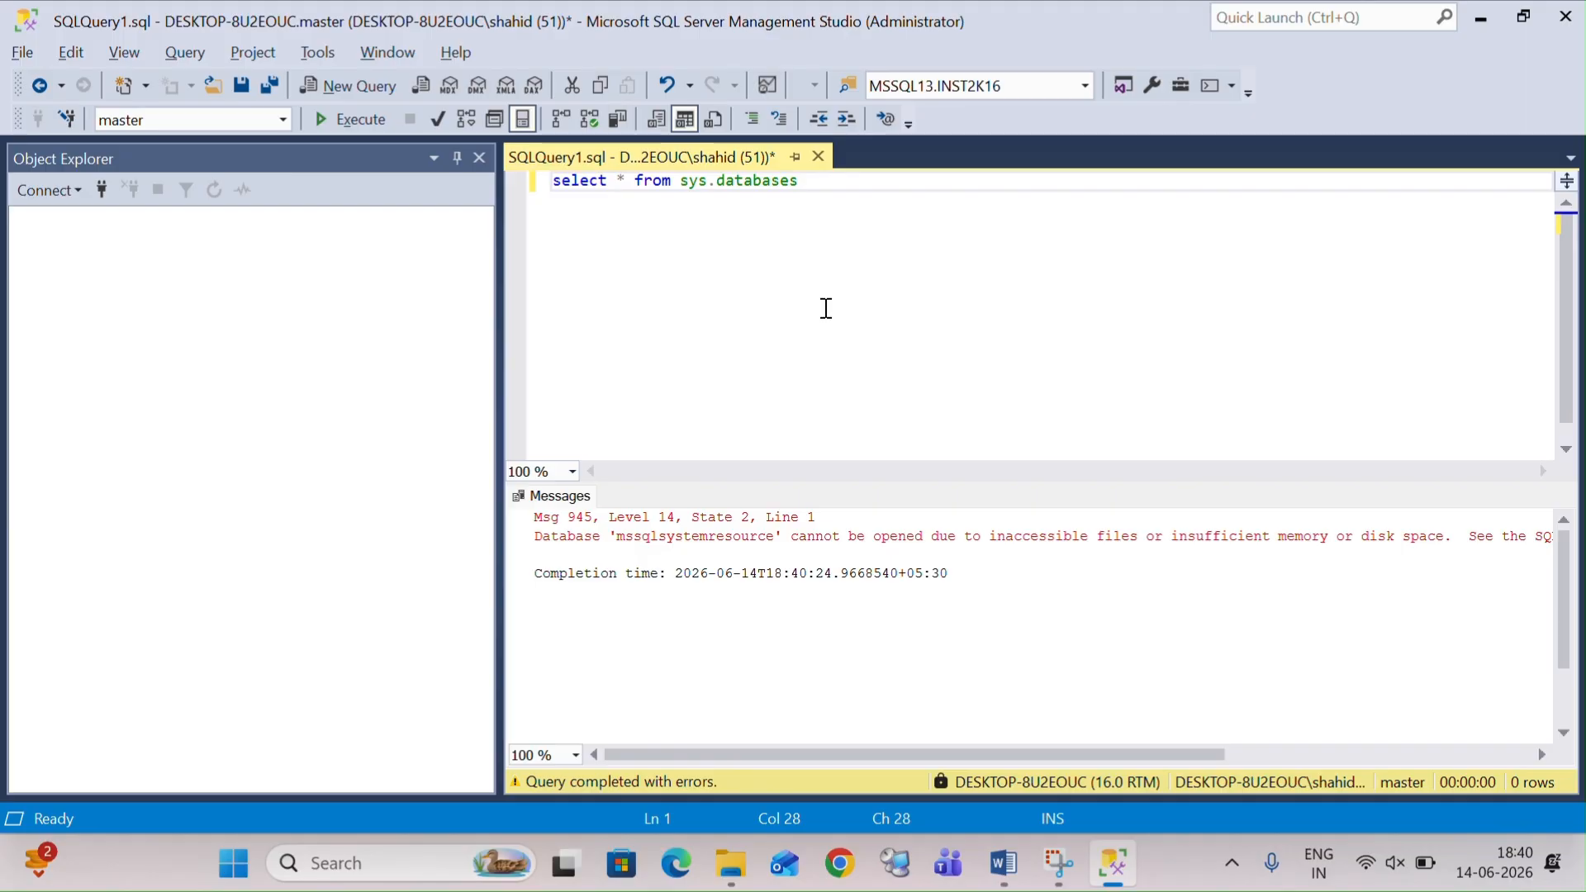
Step: Add a copy of the query changed to select * from sys.sysaltfiles, run only that statement, and read its message
left_click(865, 260)
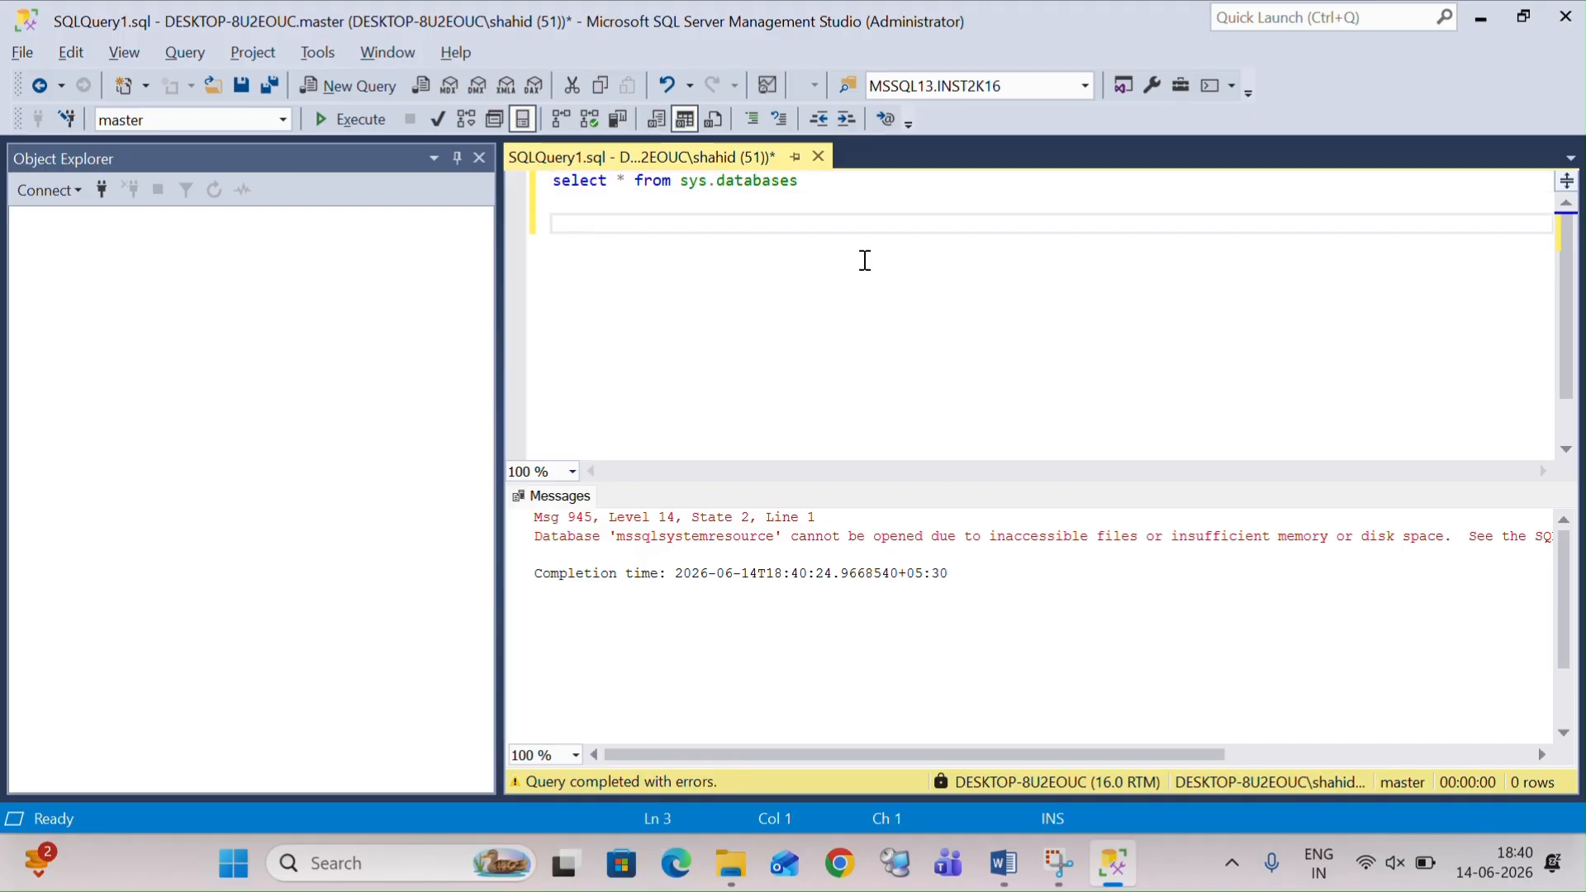
left_click_drag(803, 180, 438, 174)
key("ctrl+c")
left_click(836, 180)
key("Return")
key("Return")
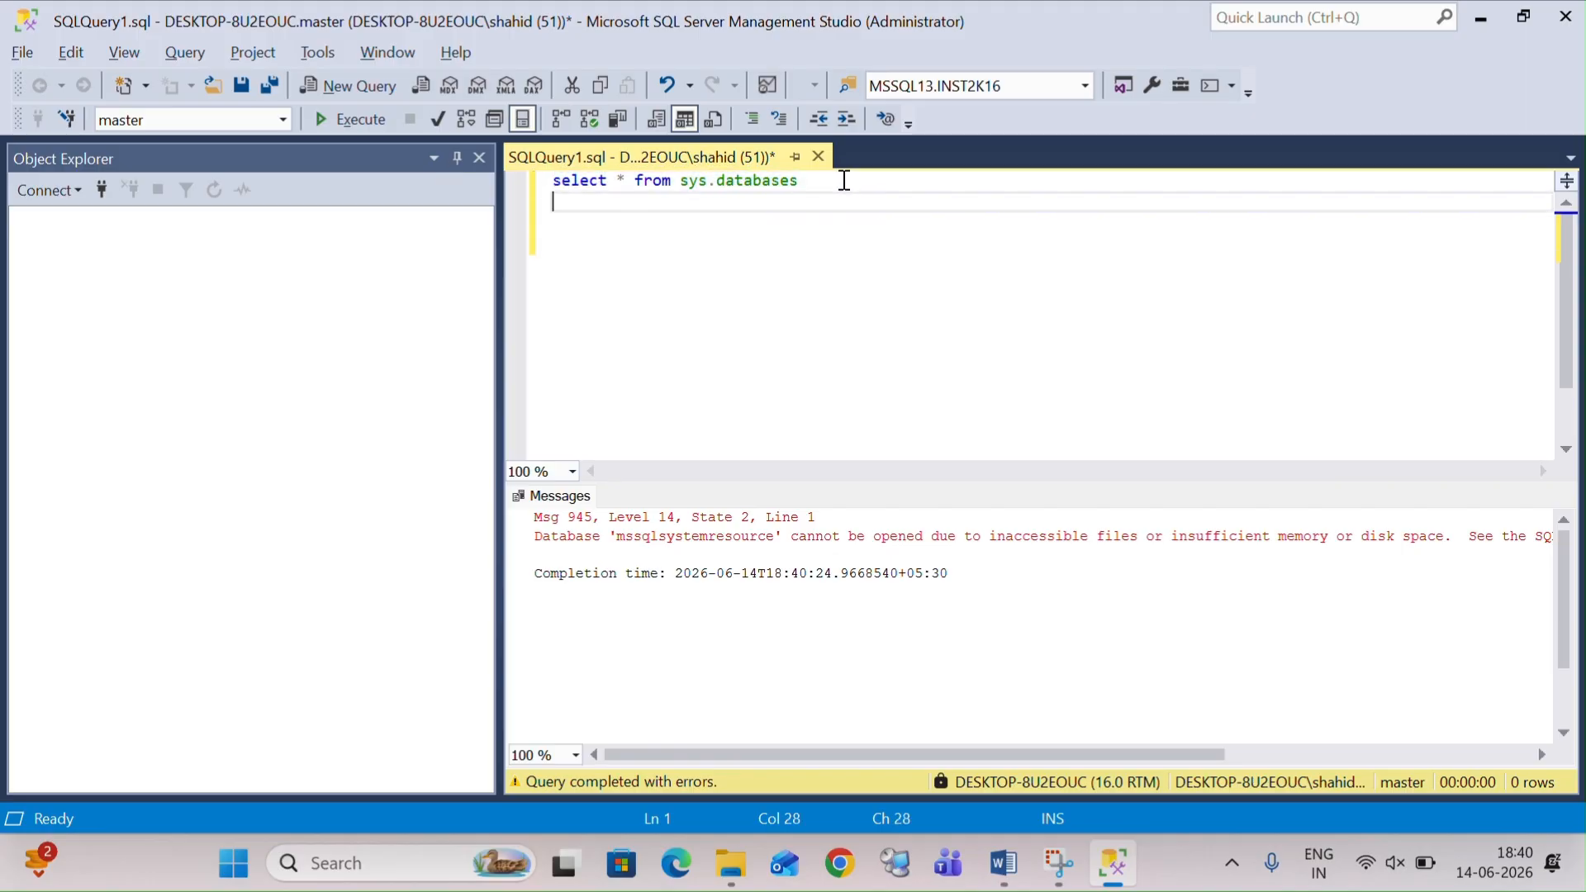
key("ctrl+v")
key("BackSpace")
key("BackSpace")
key("BackSpace")
key("BackSpace")
key("BackSpace")
key("BackSpace")
key("BackSpace")
key("BackSpace")
key("BackSpace")
type("s")
type("ysalt")
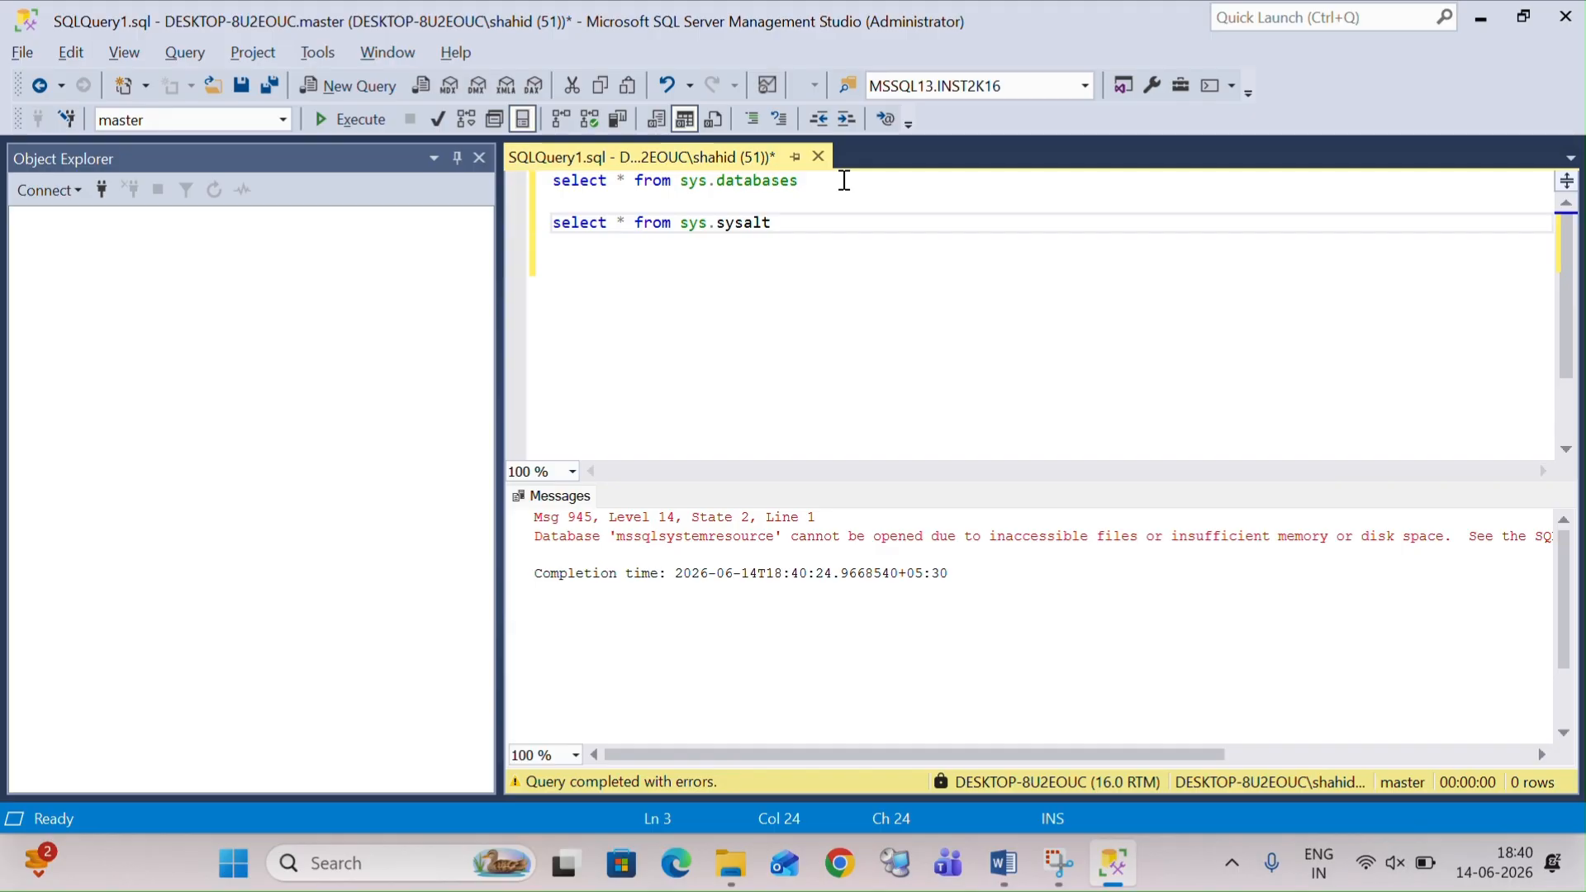
type("files")
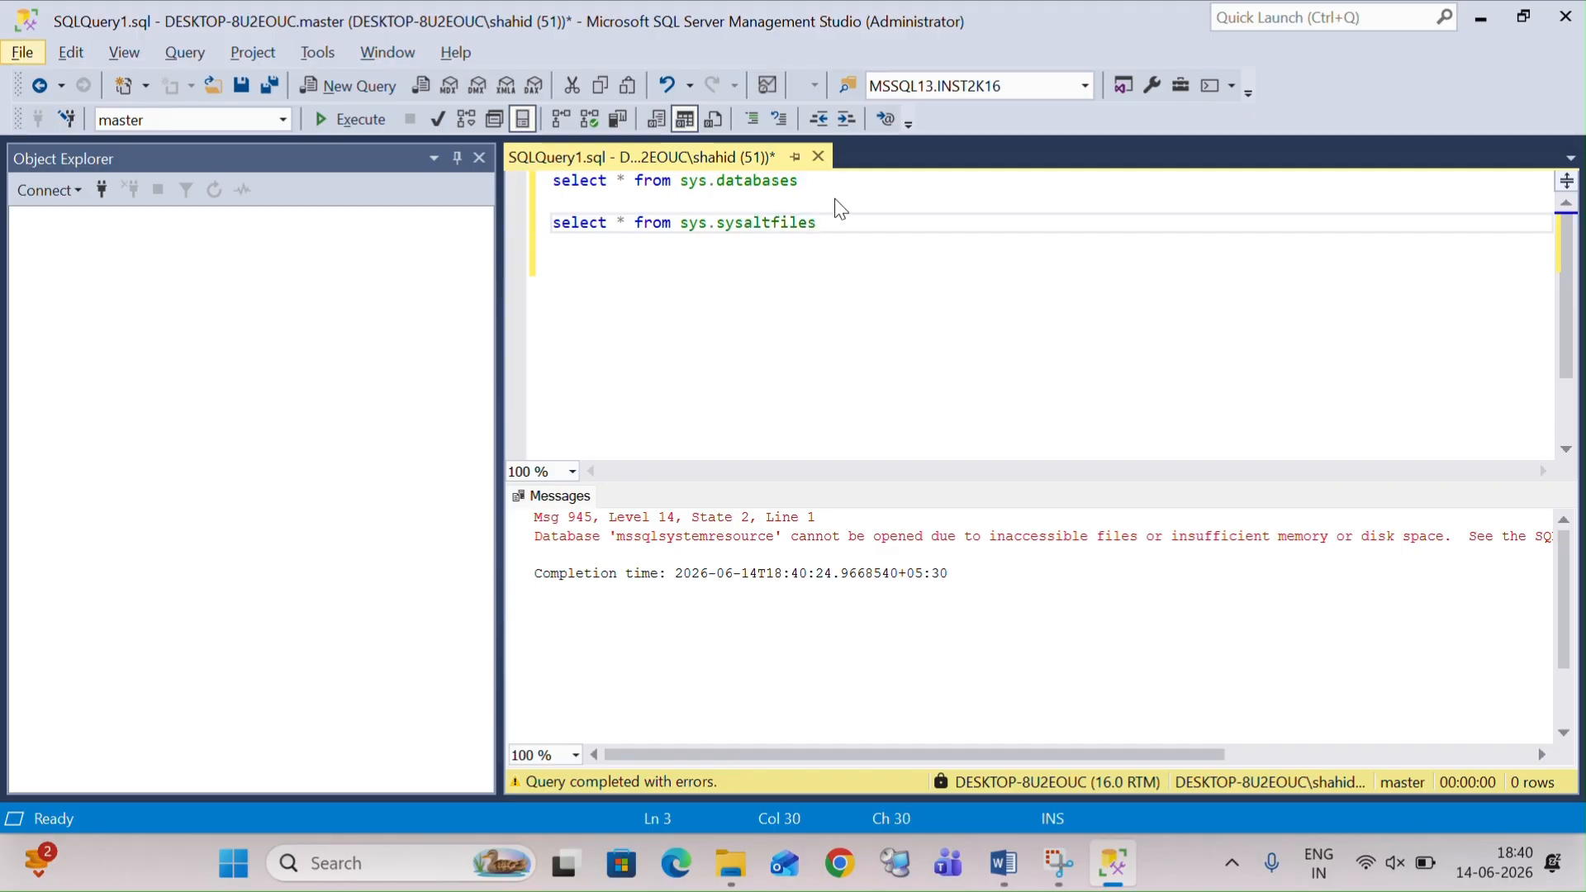
left_click(686, 245)
left_click(513, 230)
key("F5")
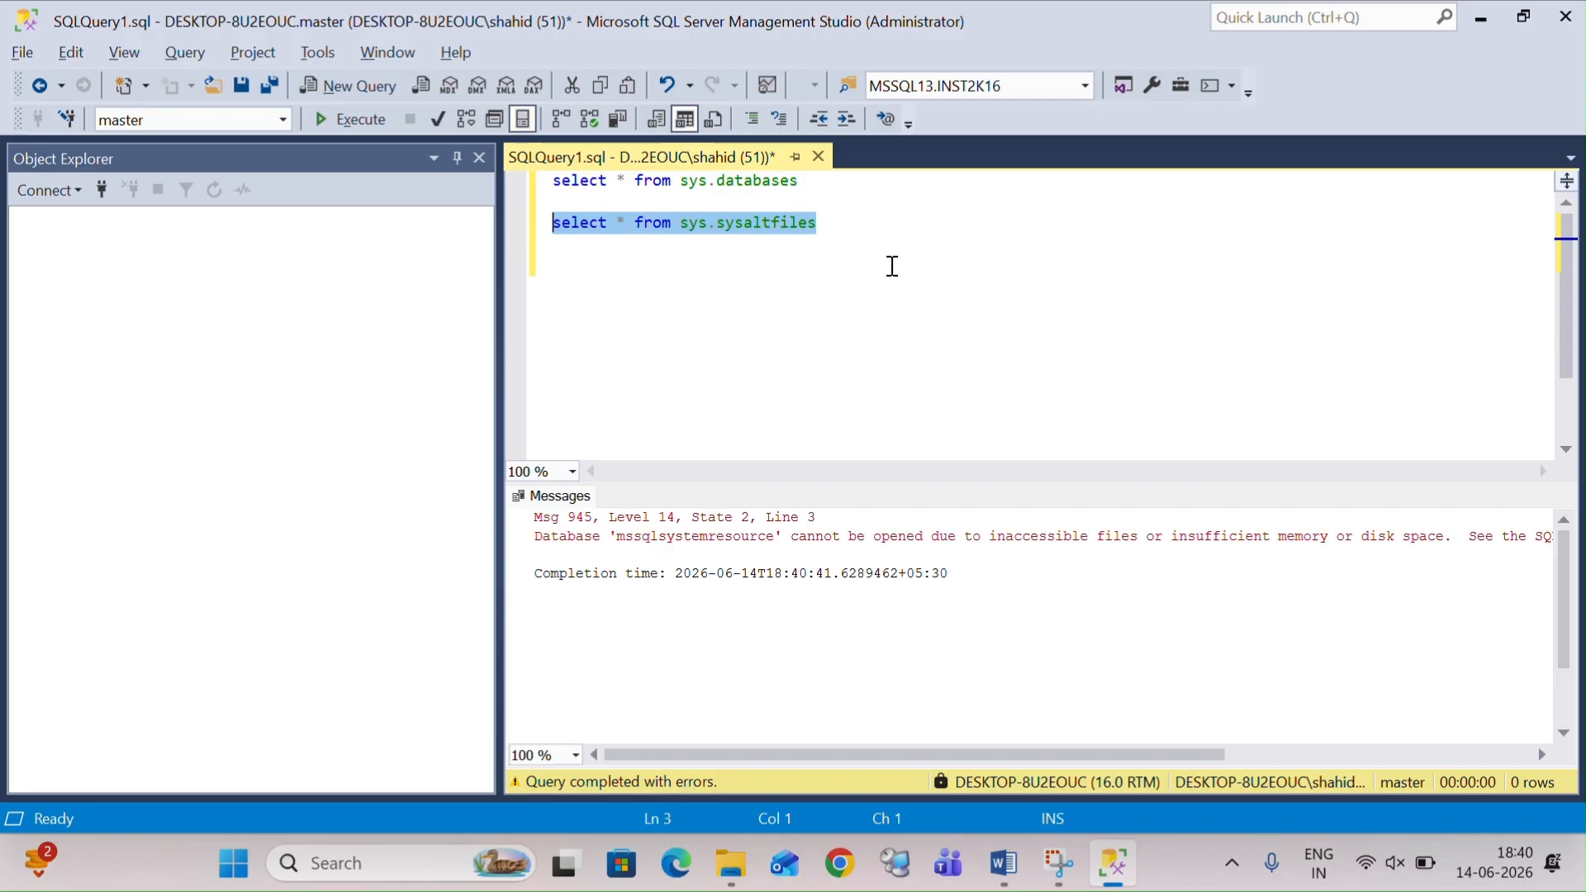
left_click(838, 242)
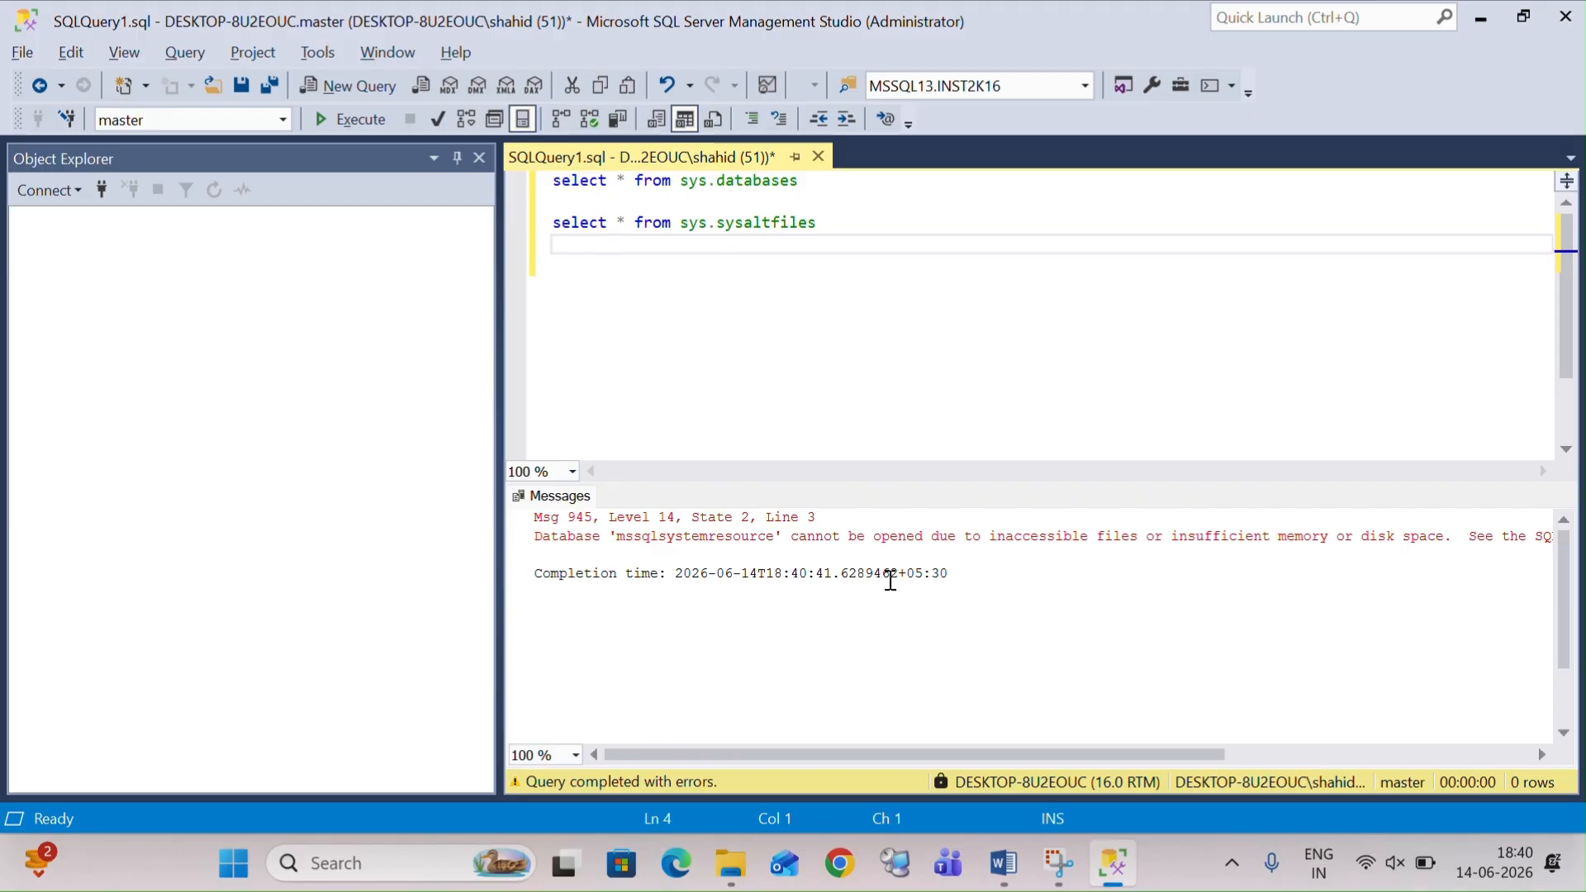
double_click(1121, 547)
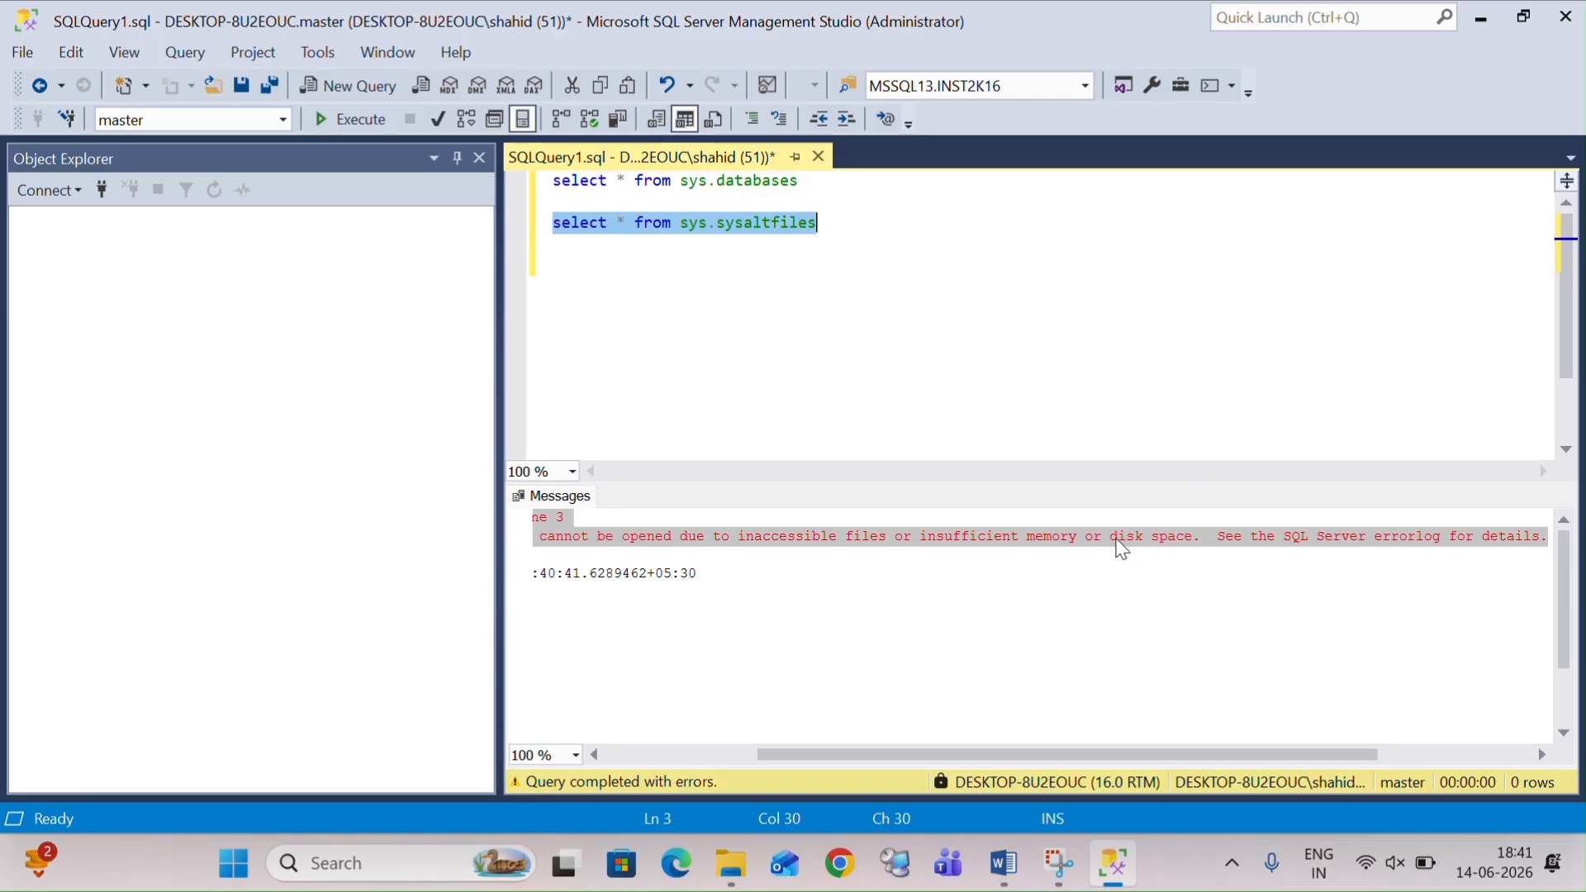
left_click(846, 245)
key("Return")
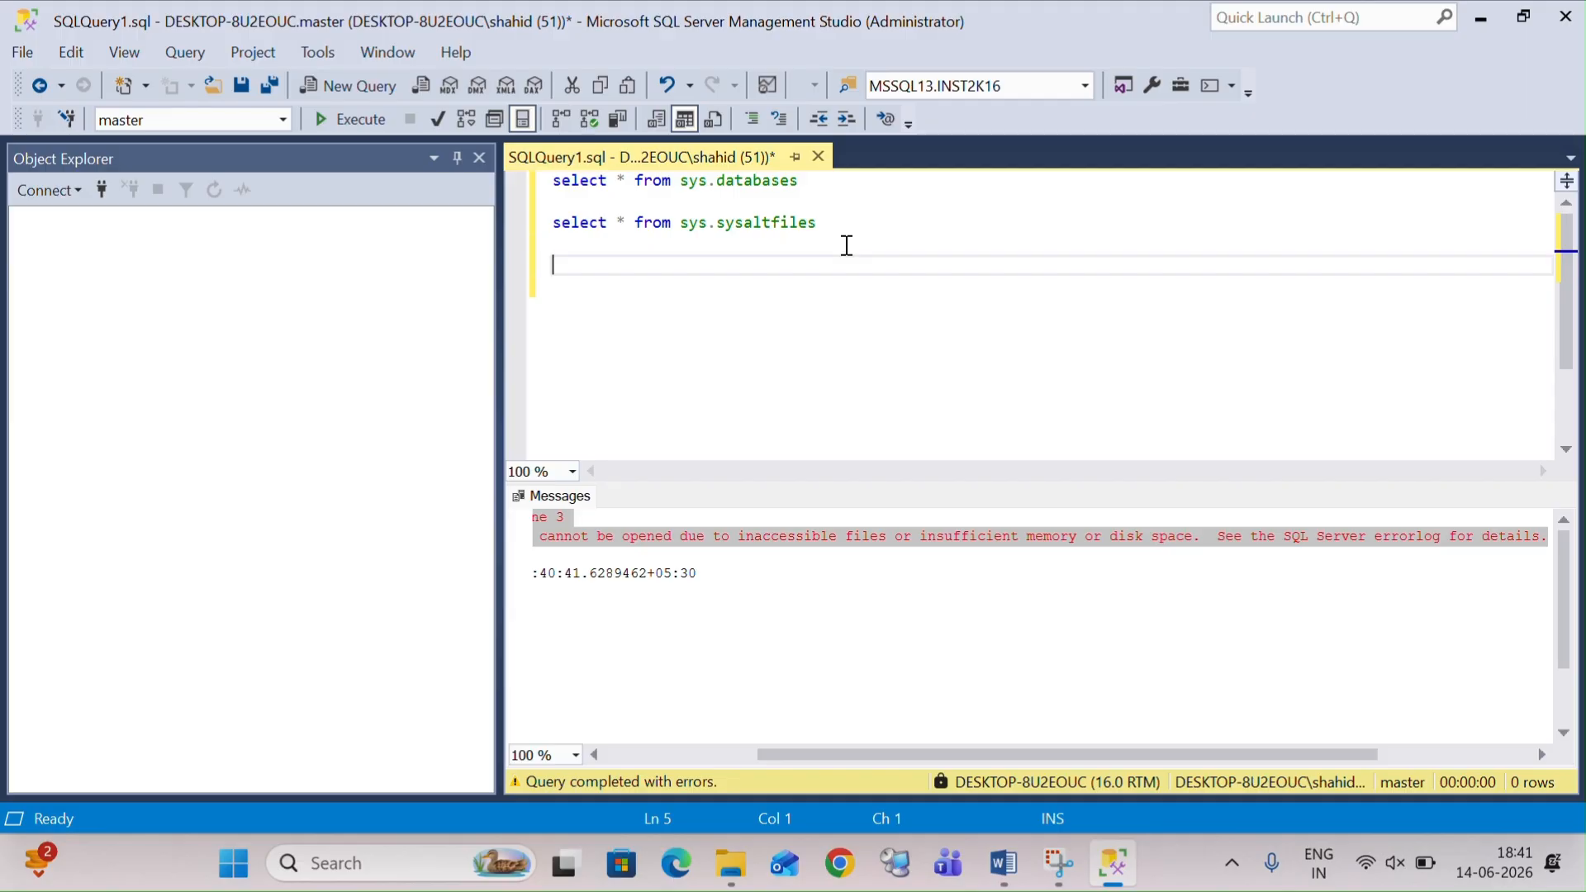
type("select @@version")
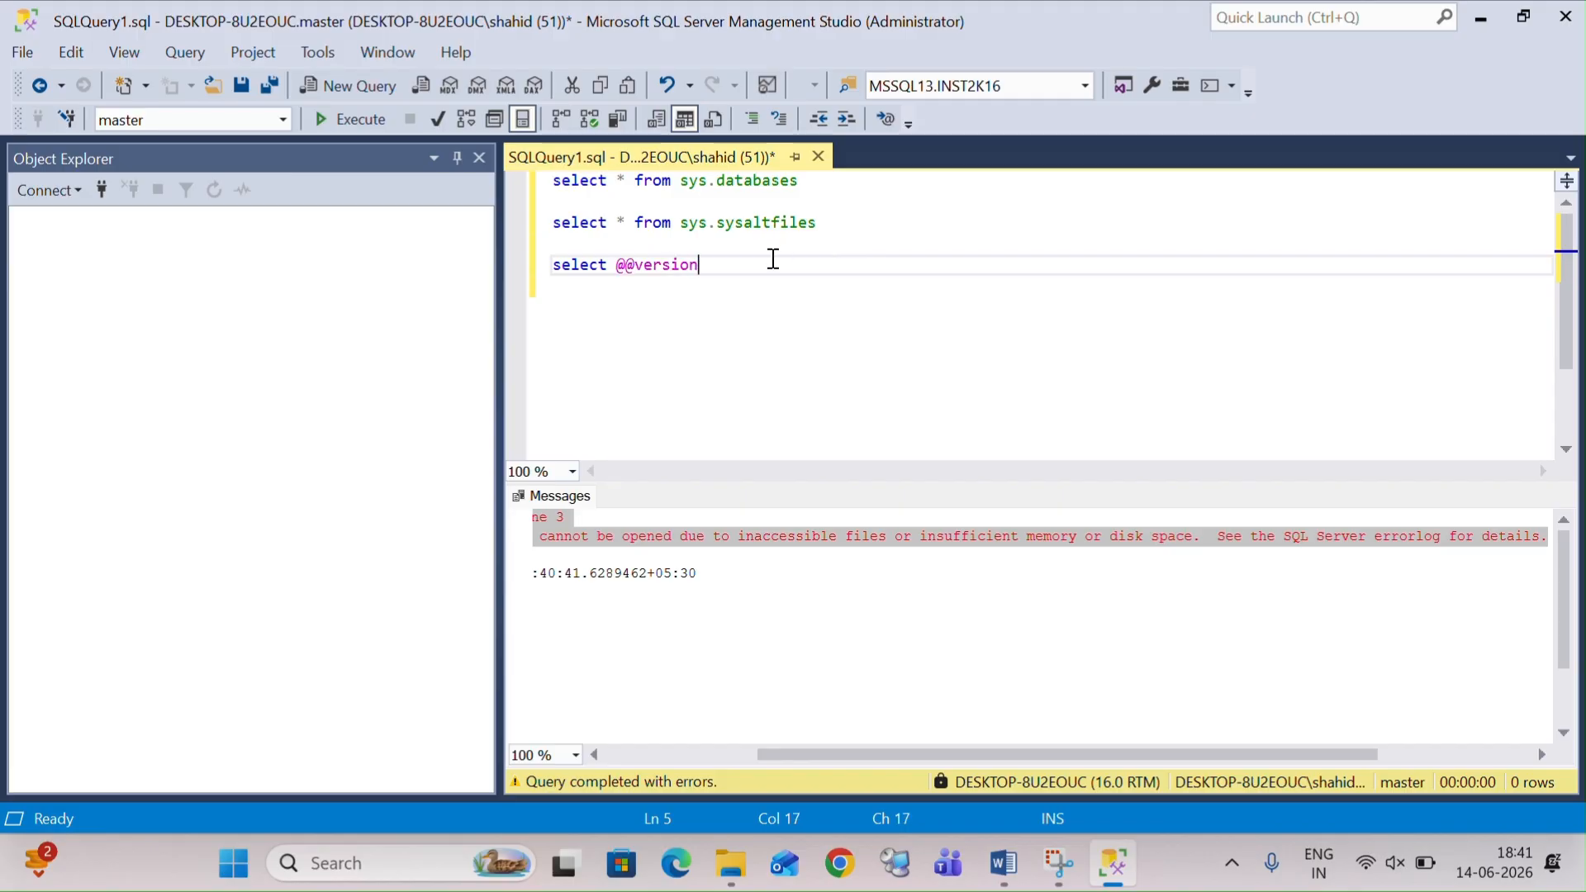
left_click_drag(712, 264, 555, 266)
key("F5")
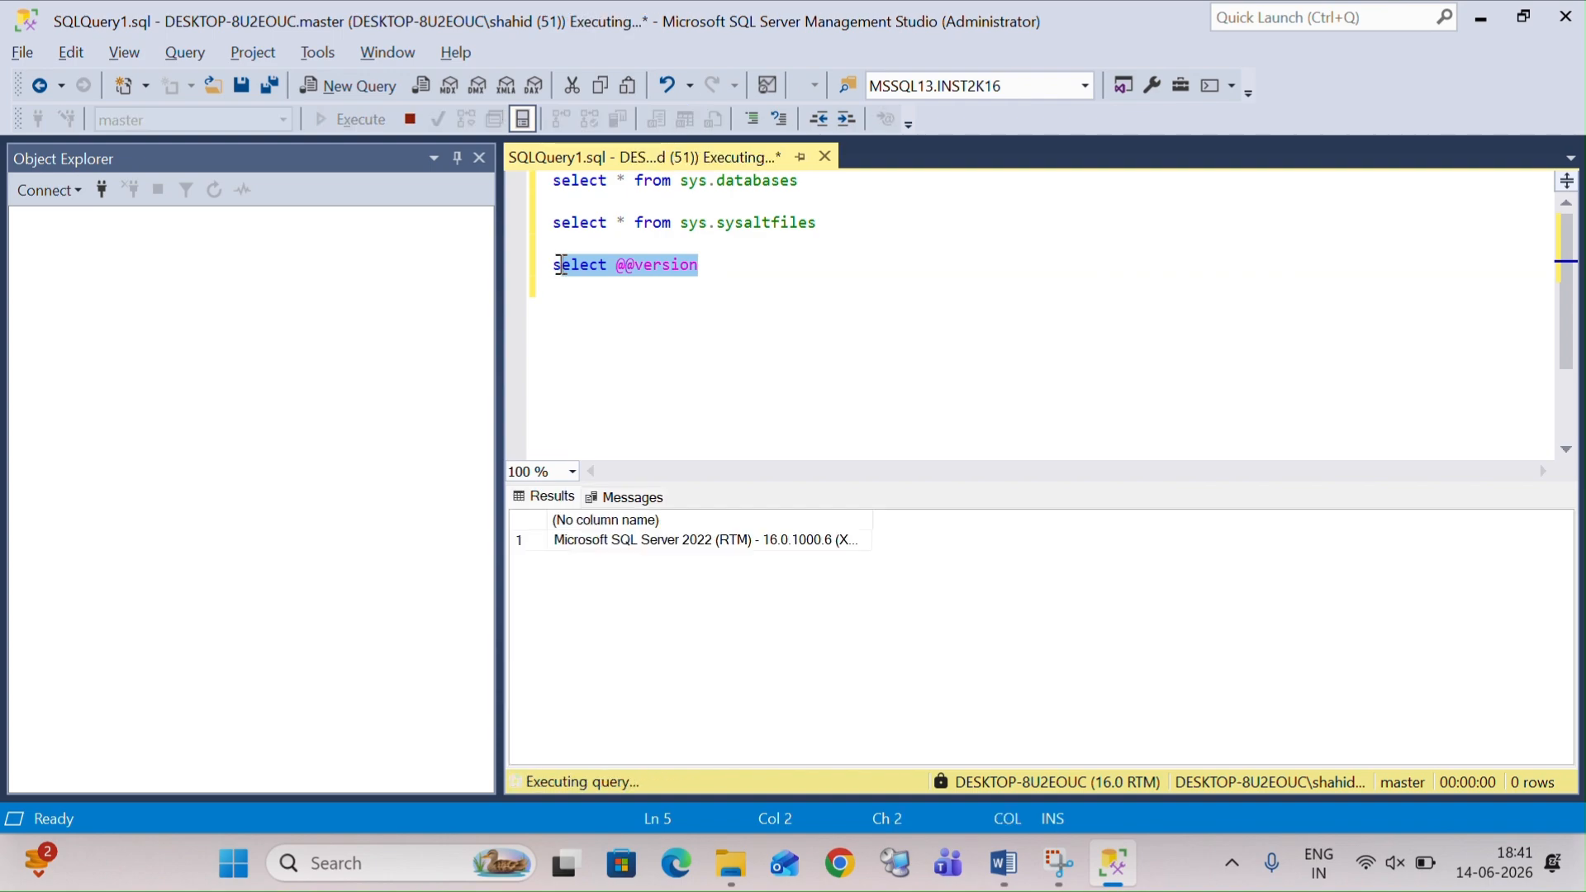
left_click(730, 287)
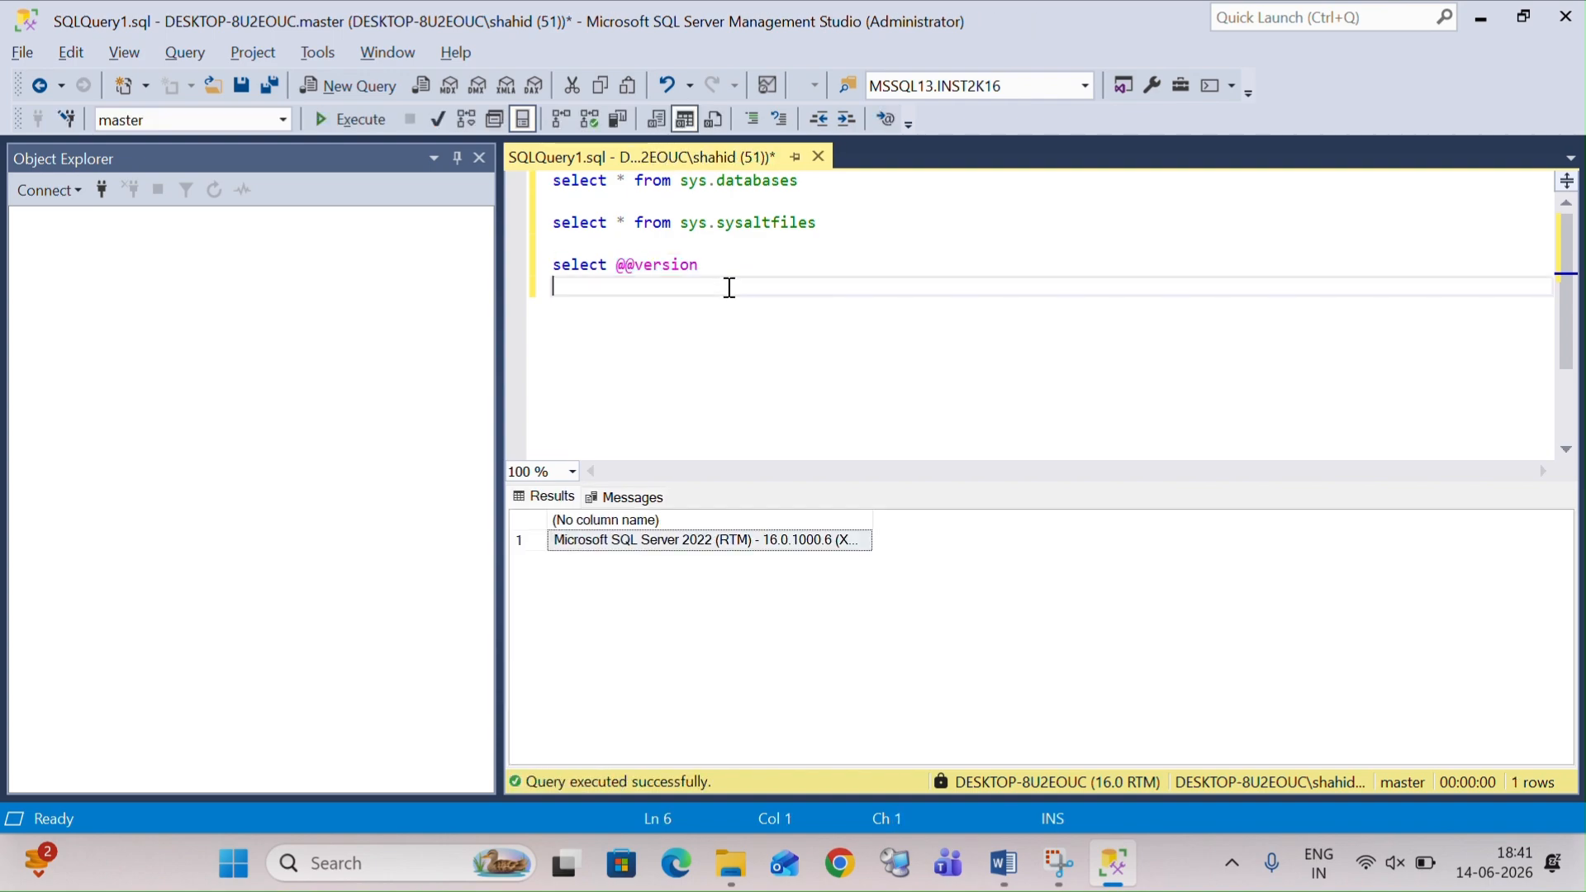
key("Return")
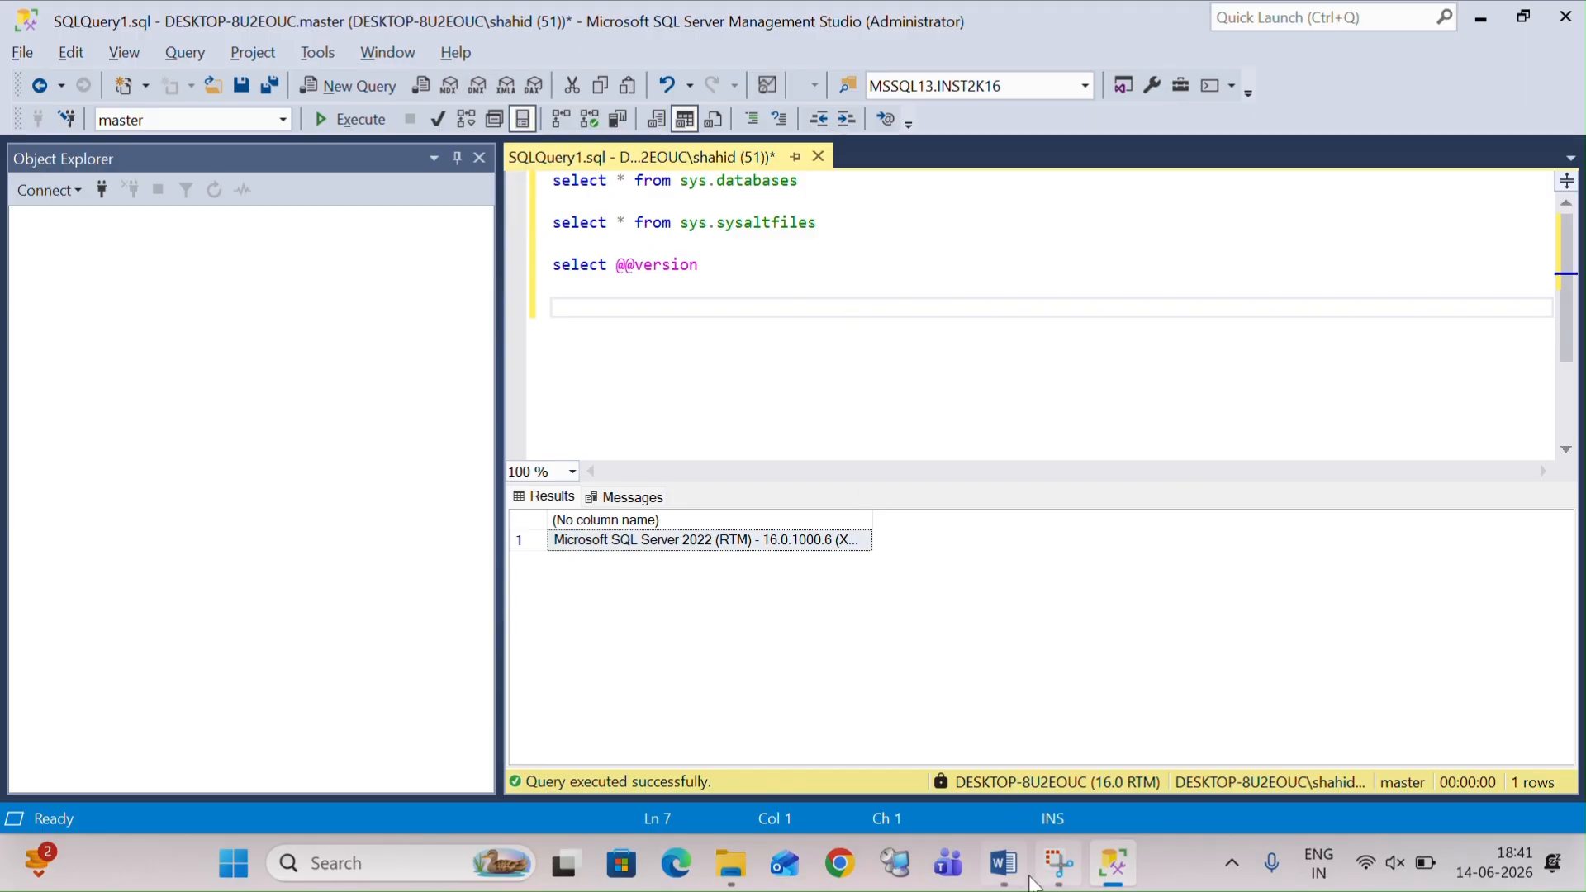
Step: Switch to Corruption.docx in Word and highlight the two alter database commands for the mssqlsystemresource data and log files
mouse_move(1114, 884)
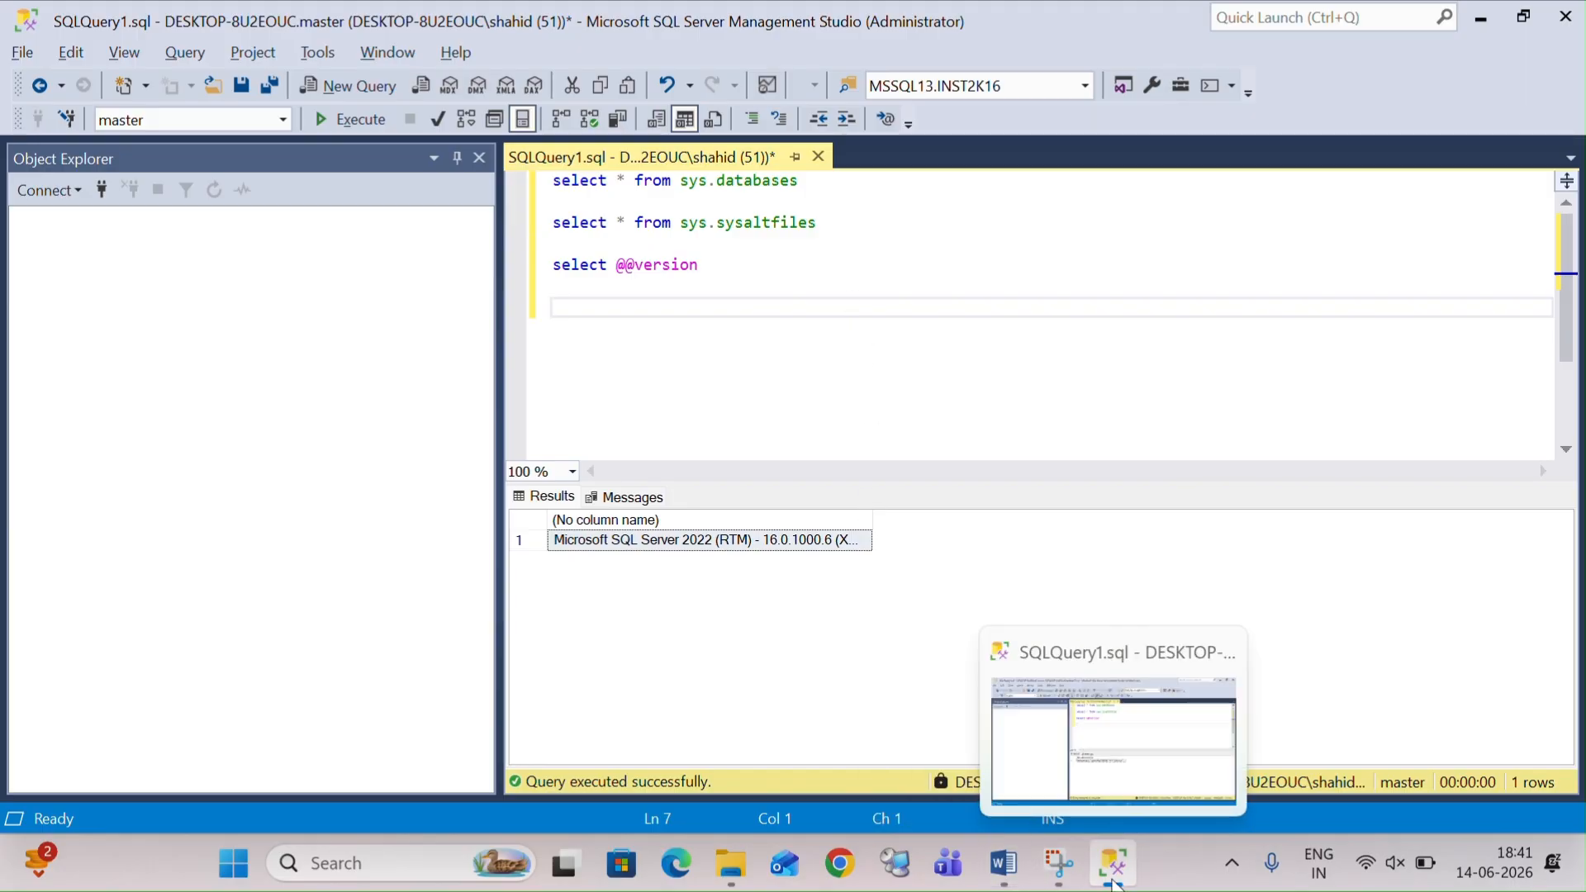
left_click(1003, 863)
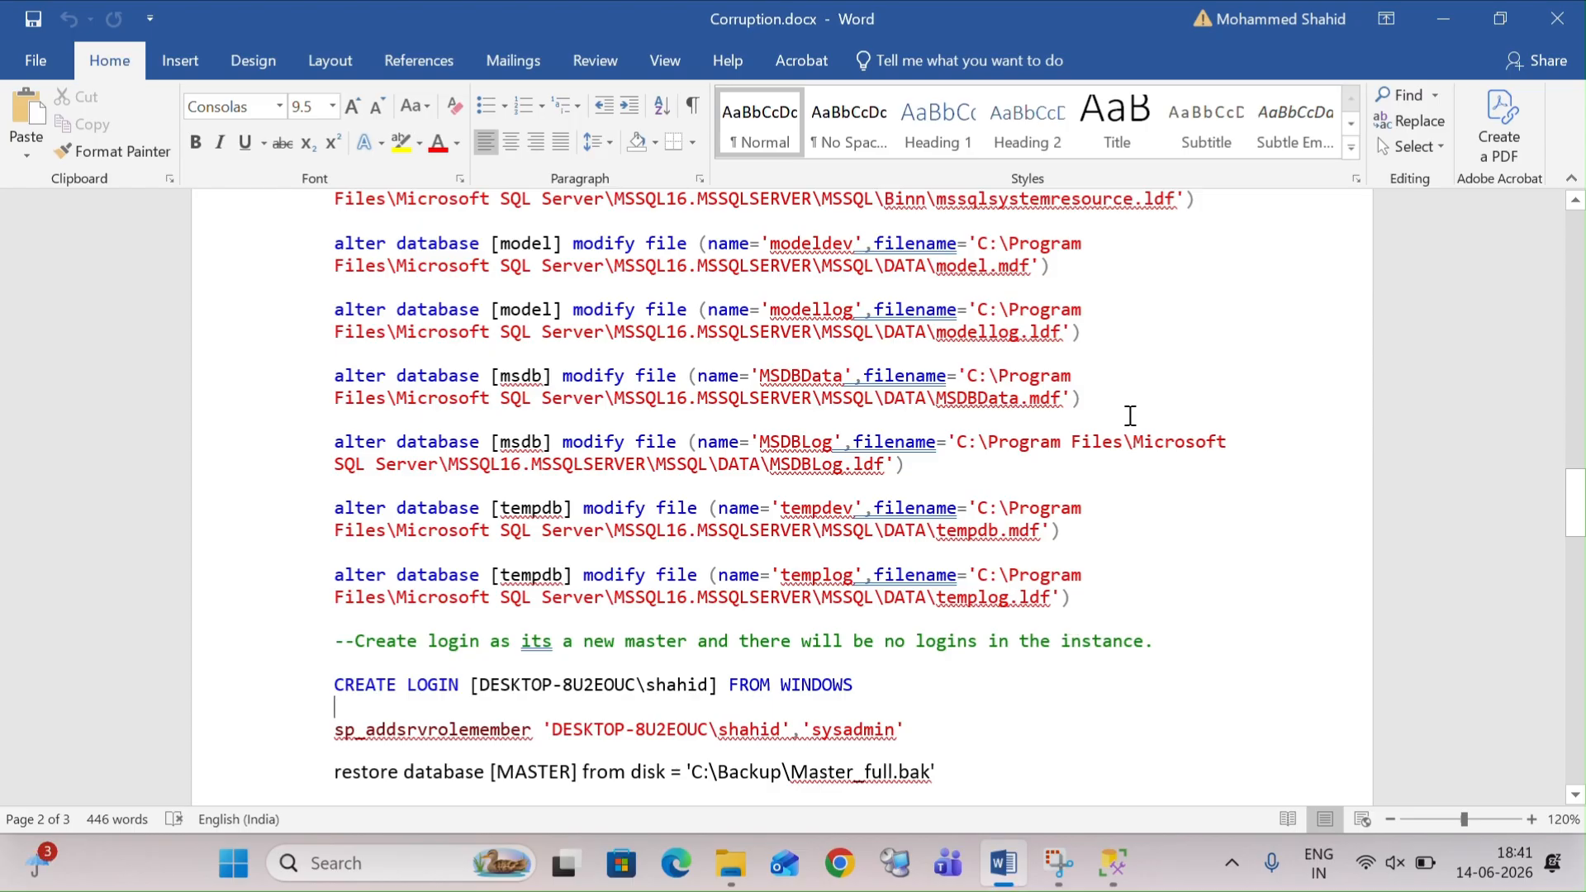
scroll(1130, 415, "up", 3)
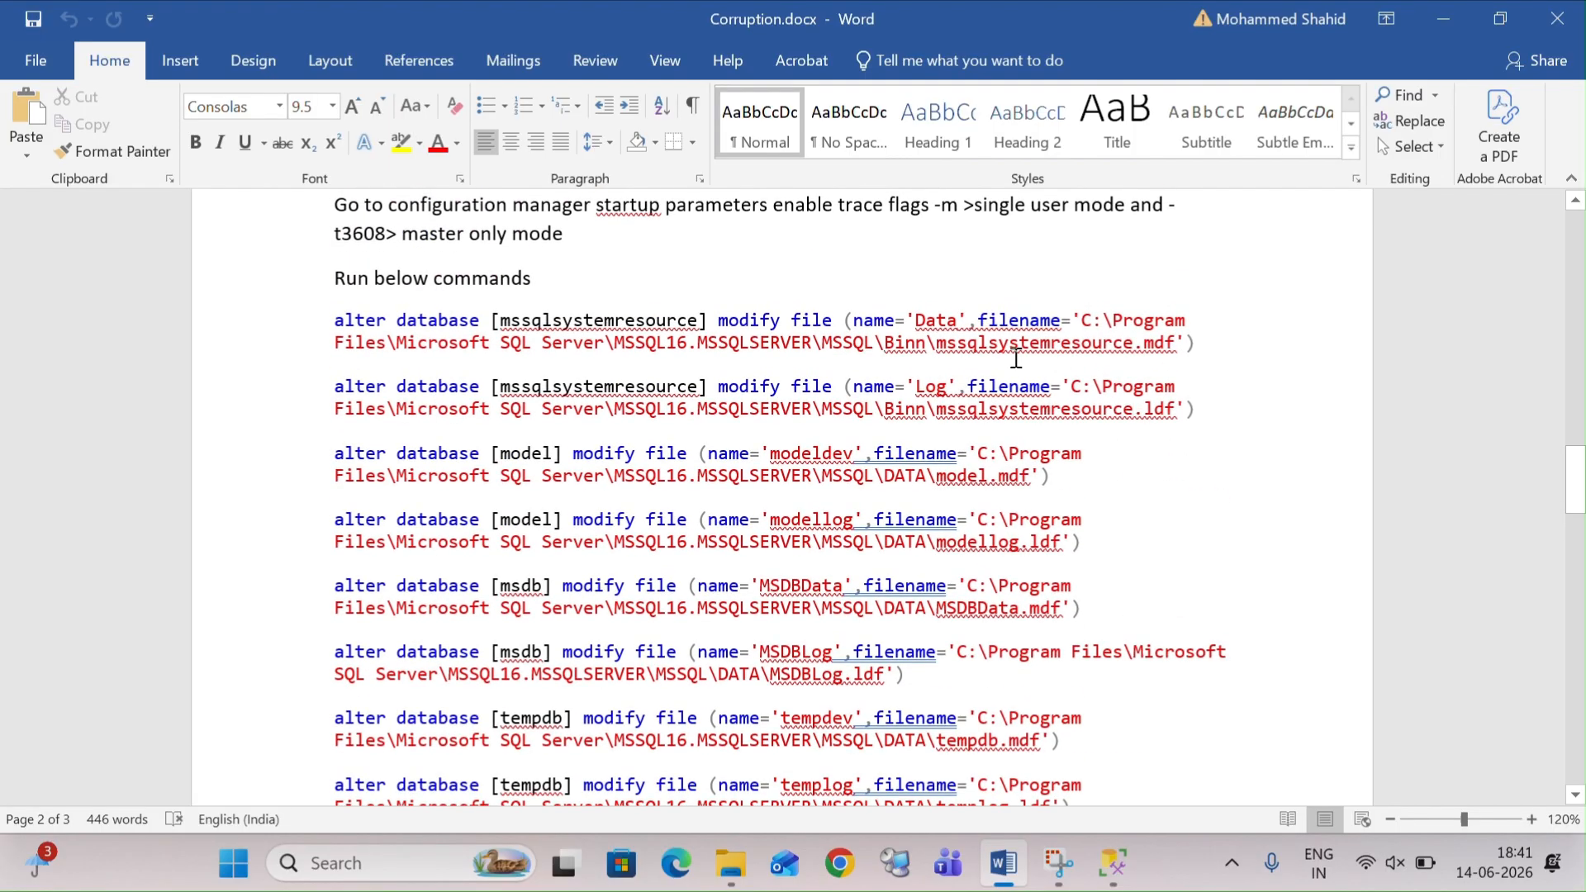
left_click_drag(1189, 407, 255, 325)
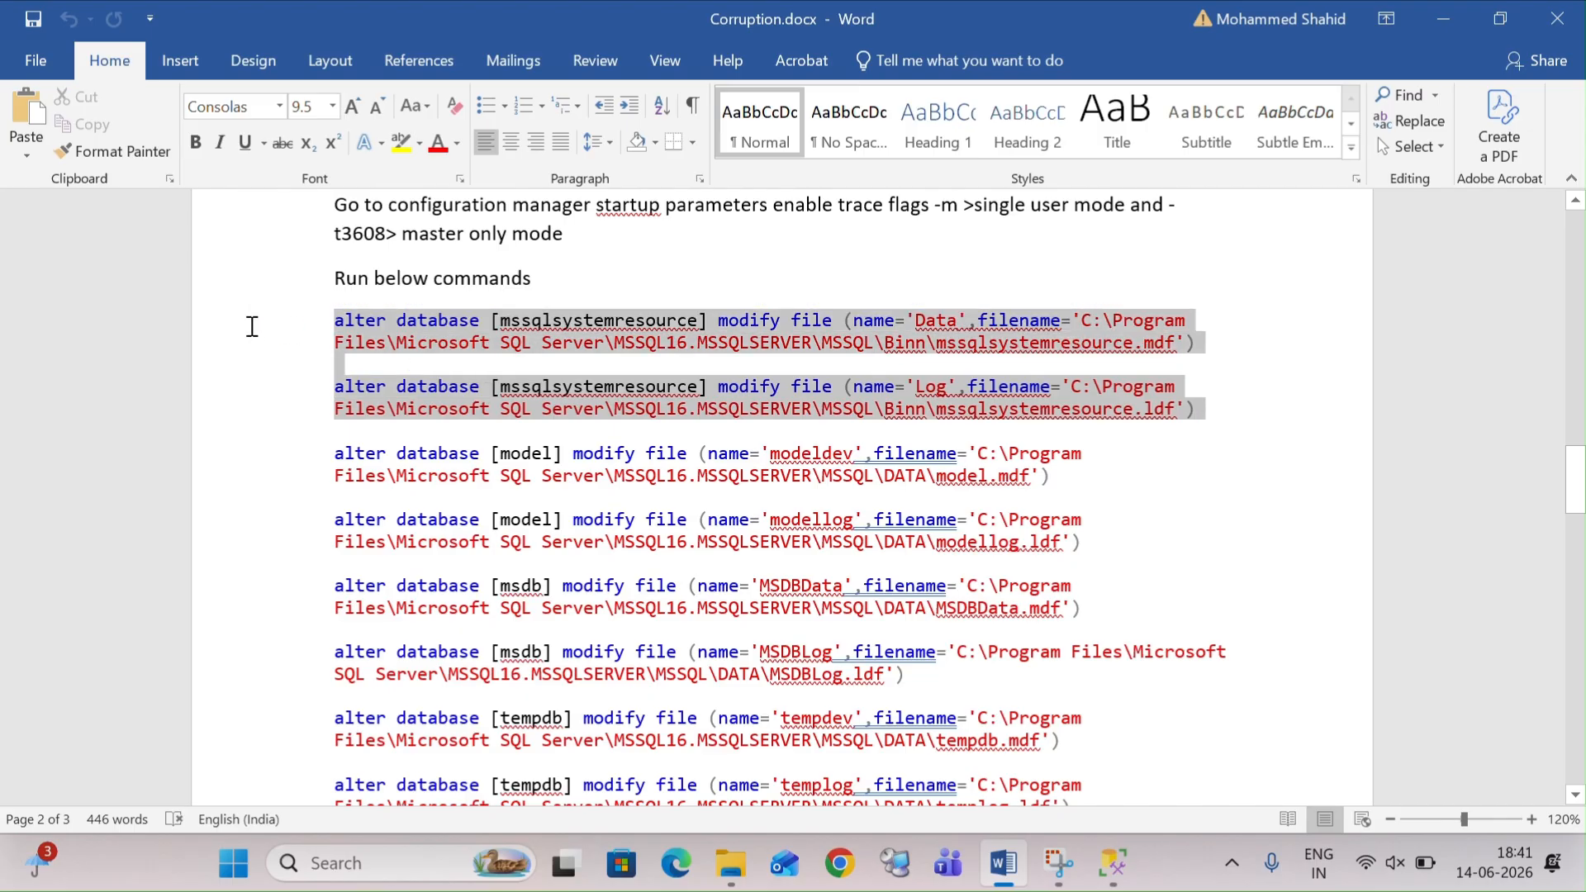
Step: Return to SQL Server Management Studio, rerun the sys.sysaltfiles query, and check its message against the mssqlsystemresource commands in Corruption.docx
key("alt+Tab")
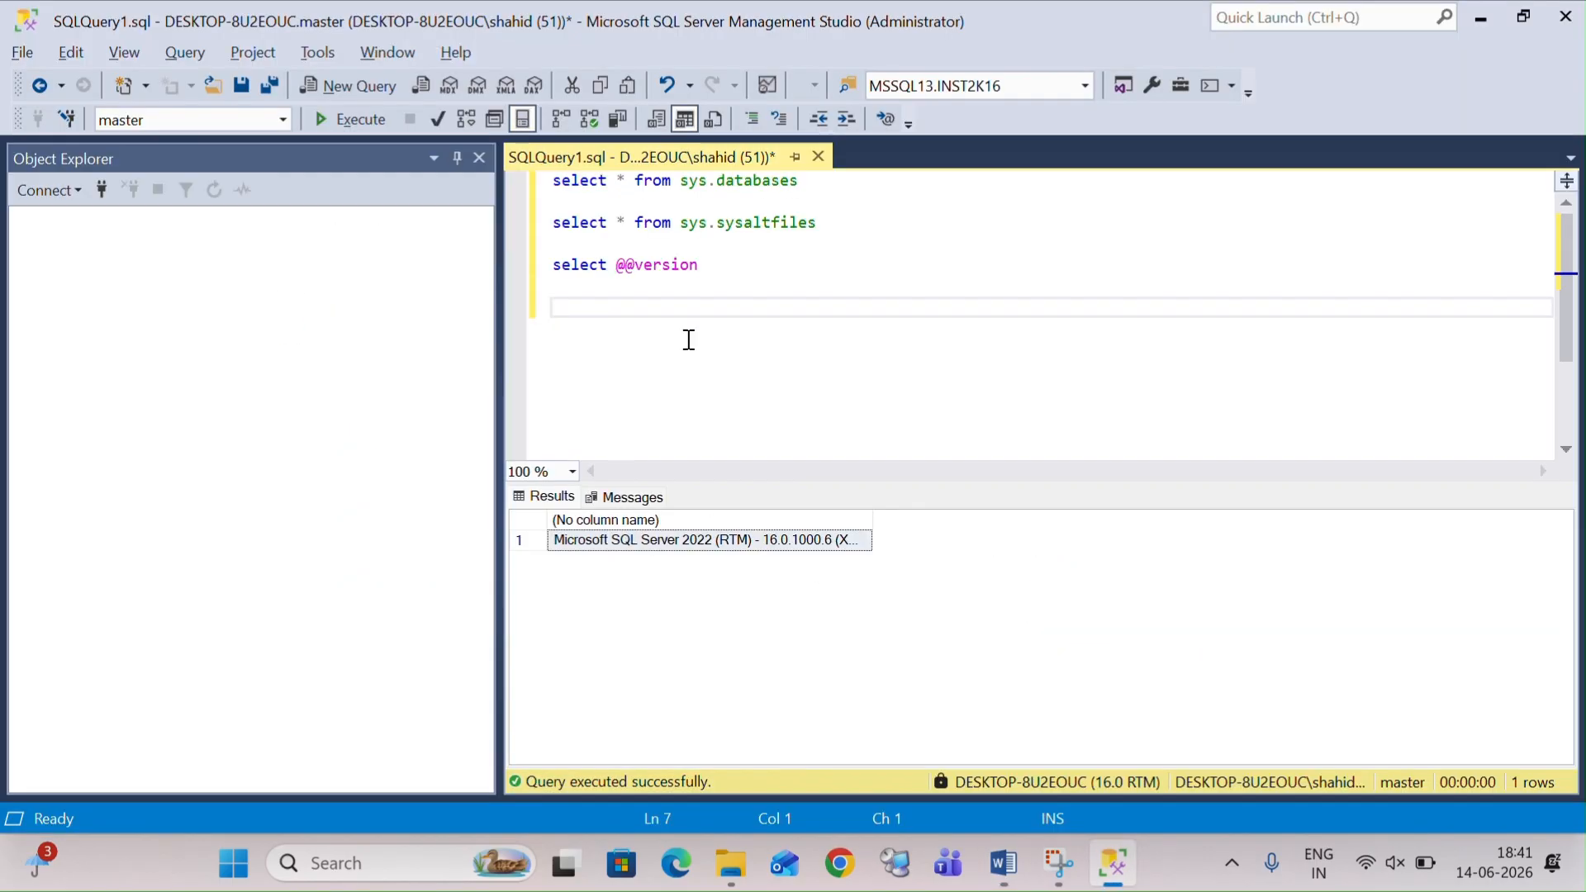
left_click(834, 224)
left_click_drag(835, 224, 524, 221)
key("F5")
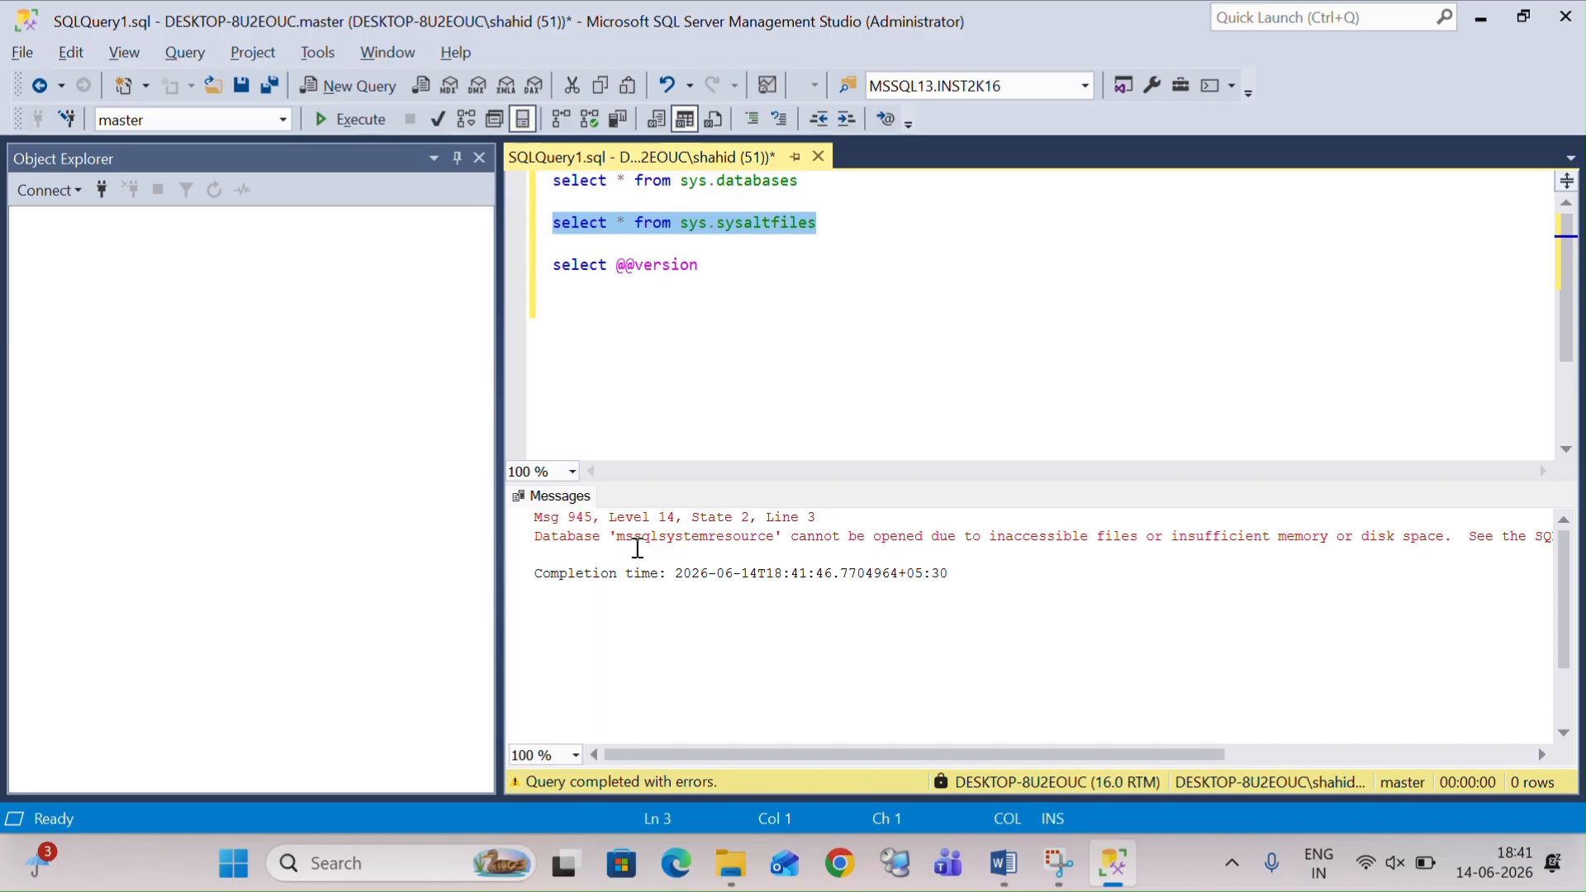
double_click(717, 541)
left_click(716, 541)
left_click(716, 541)
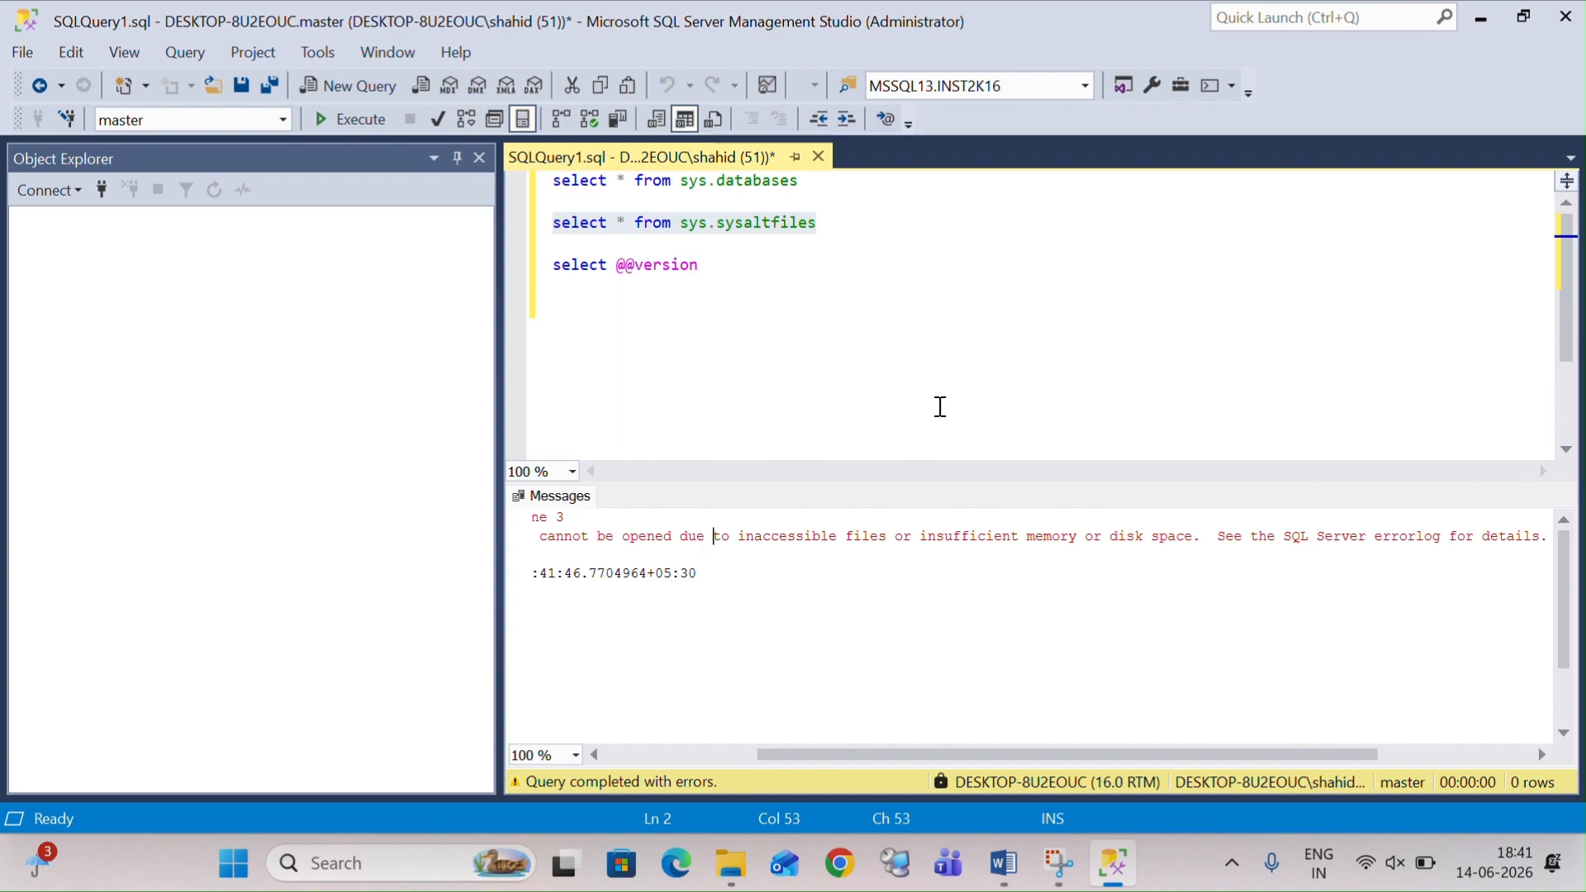
key("alt+Tab")
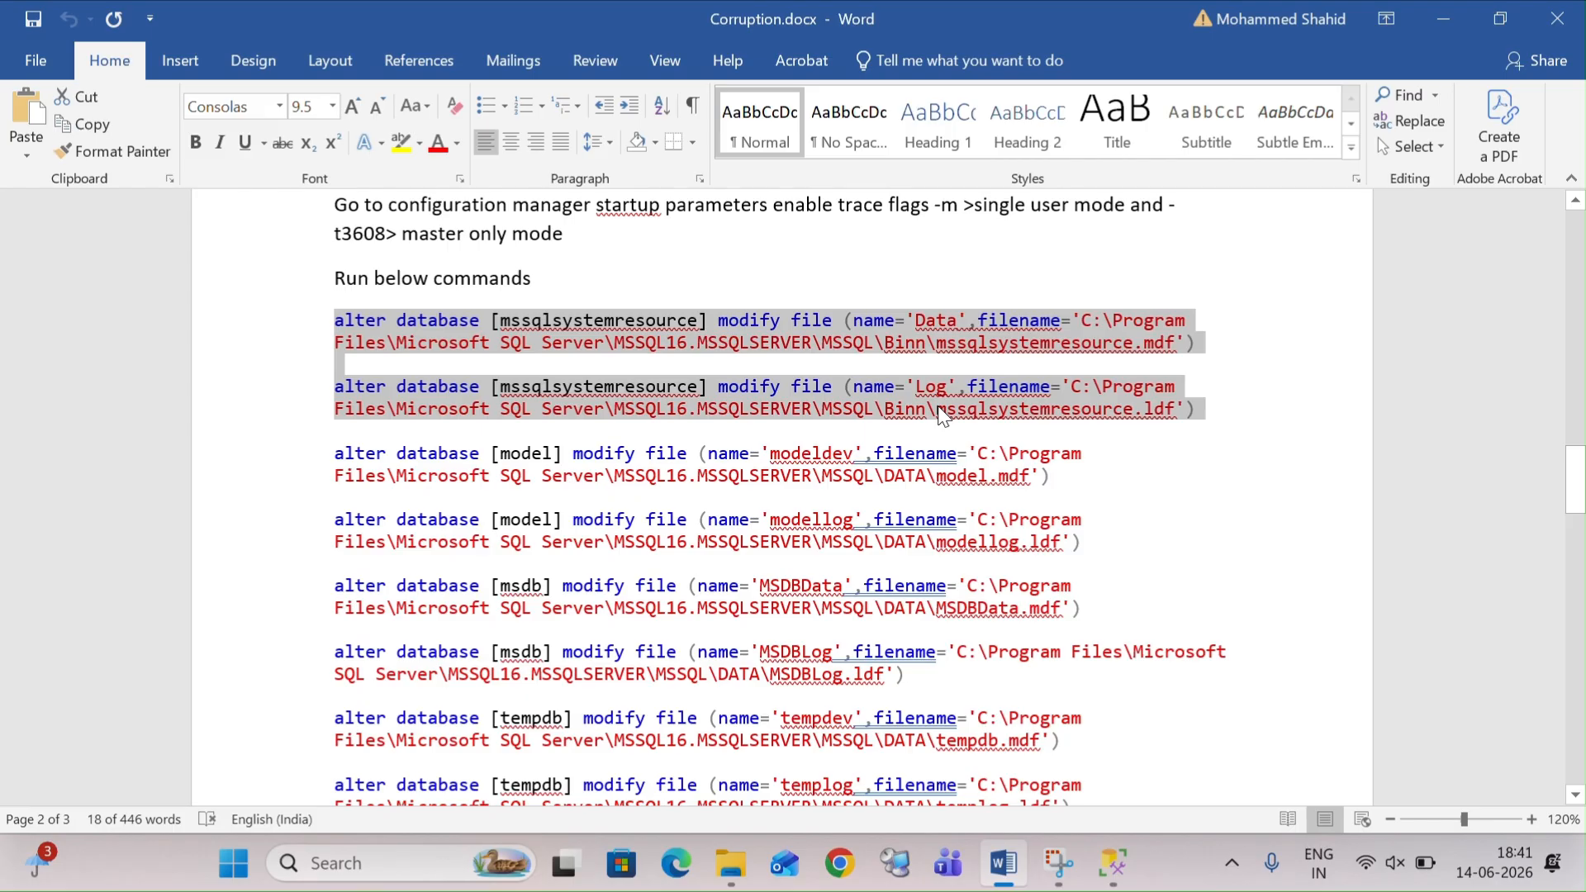
key("alt+Tab")
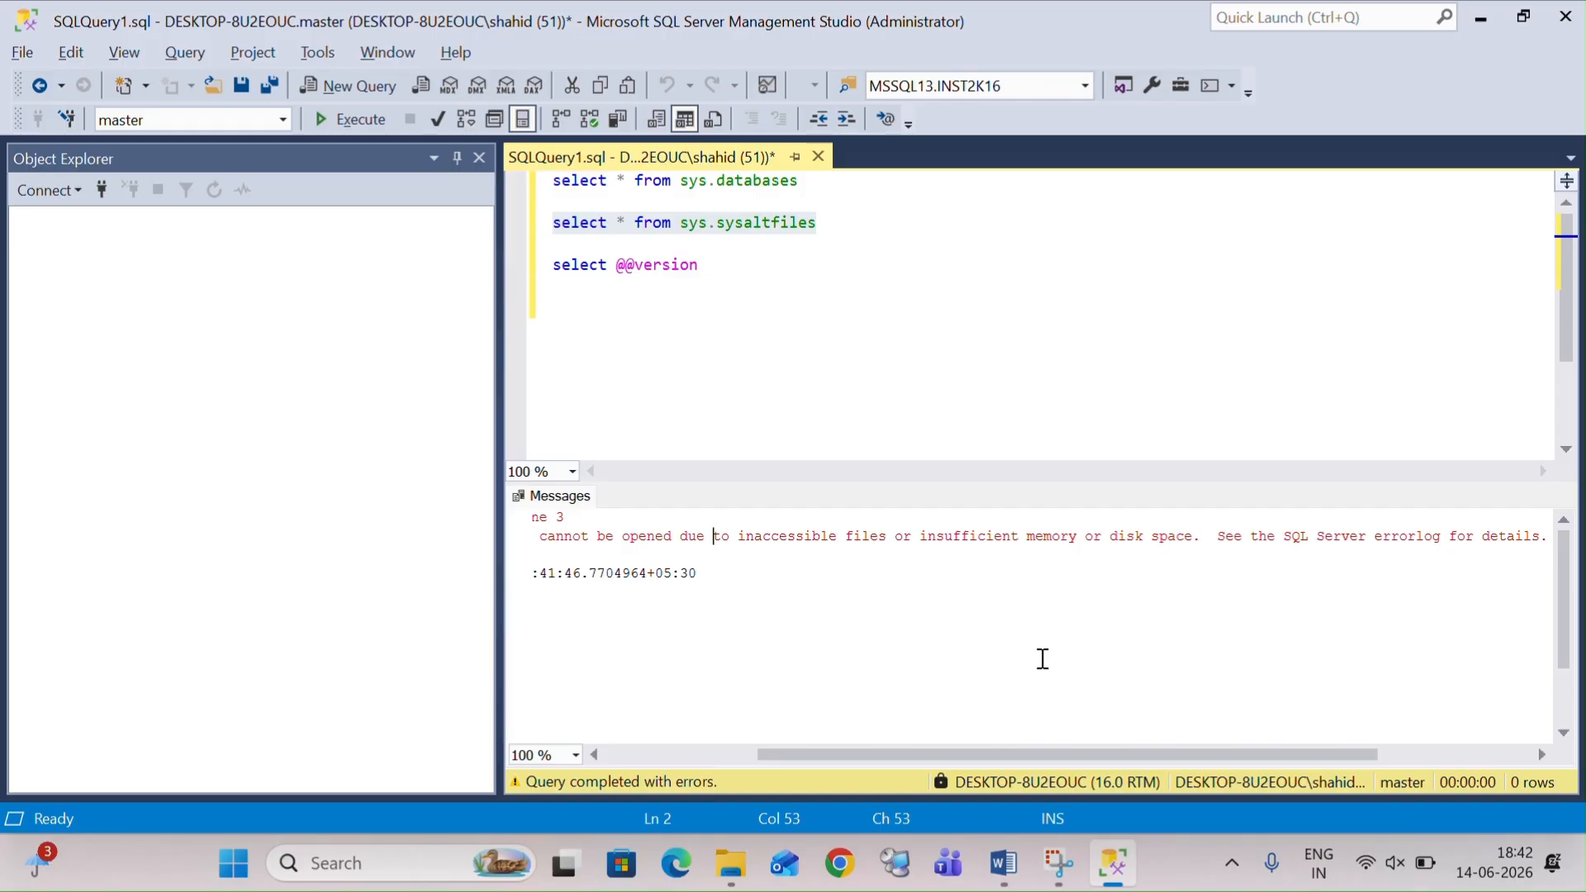
Step: Open SQL Server 2022 Configuration Manager and review the -t3608 and -m startup parameters of SQL Server (MSSQLSERVER), closing the properties without changes
key("super")
type("control")
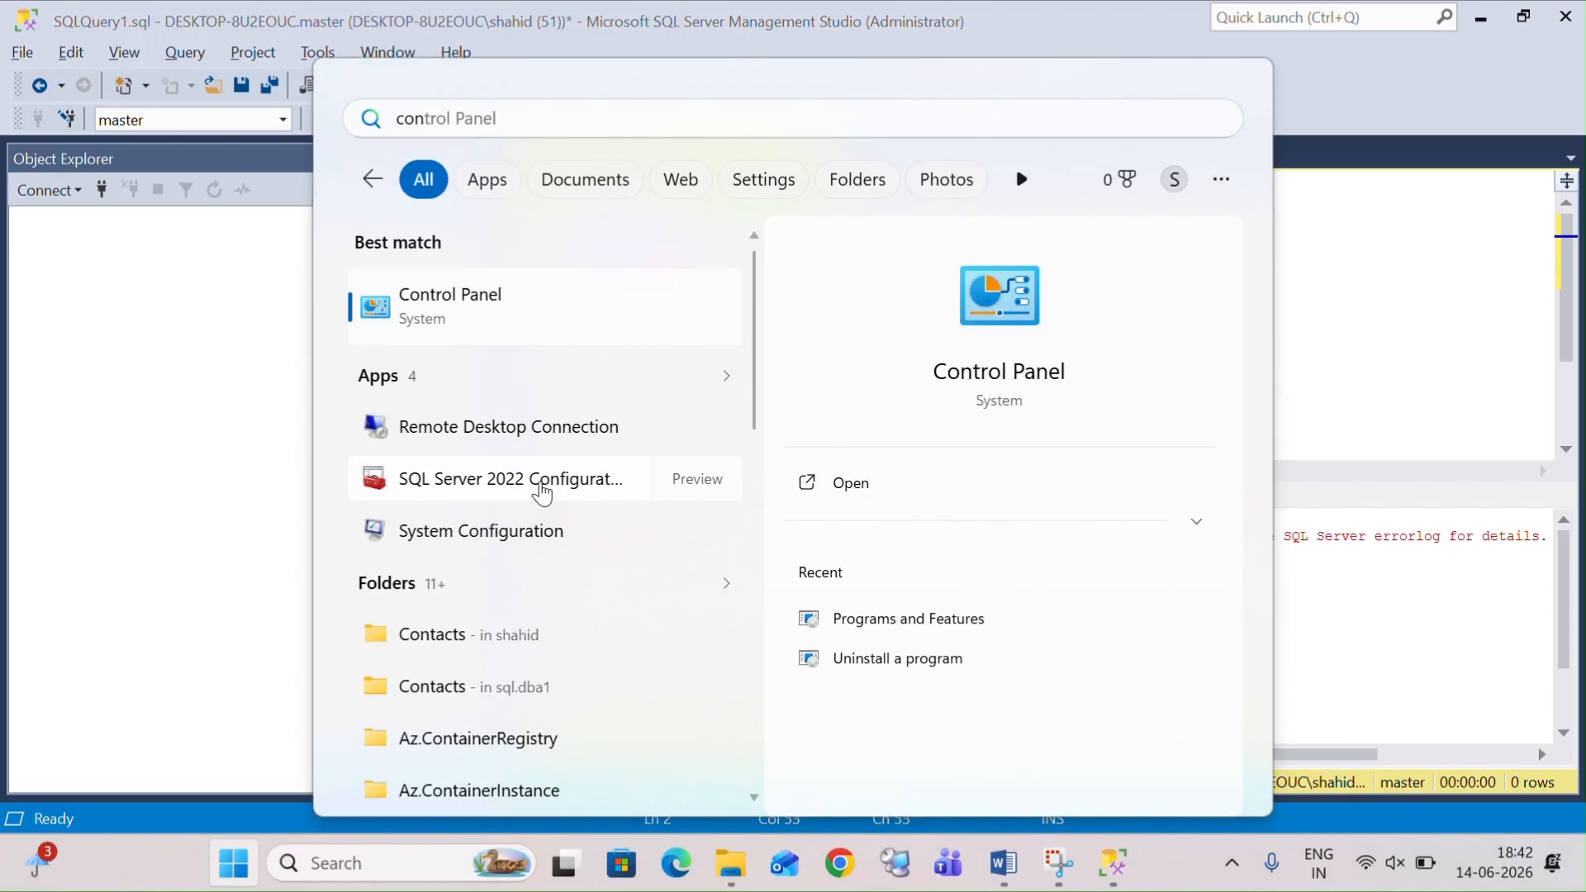
key("Escape")
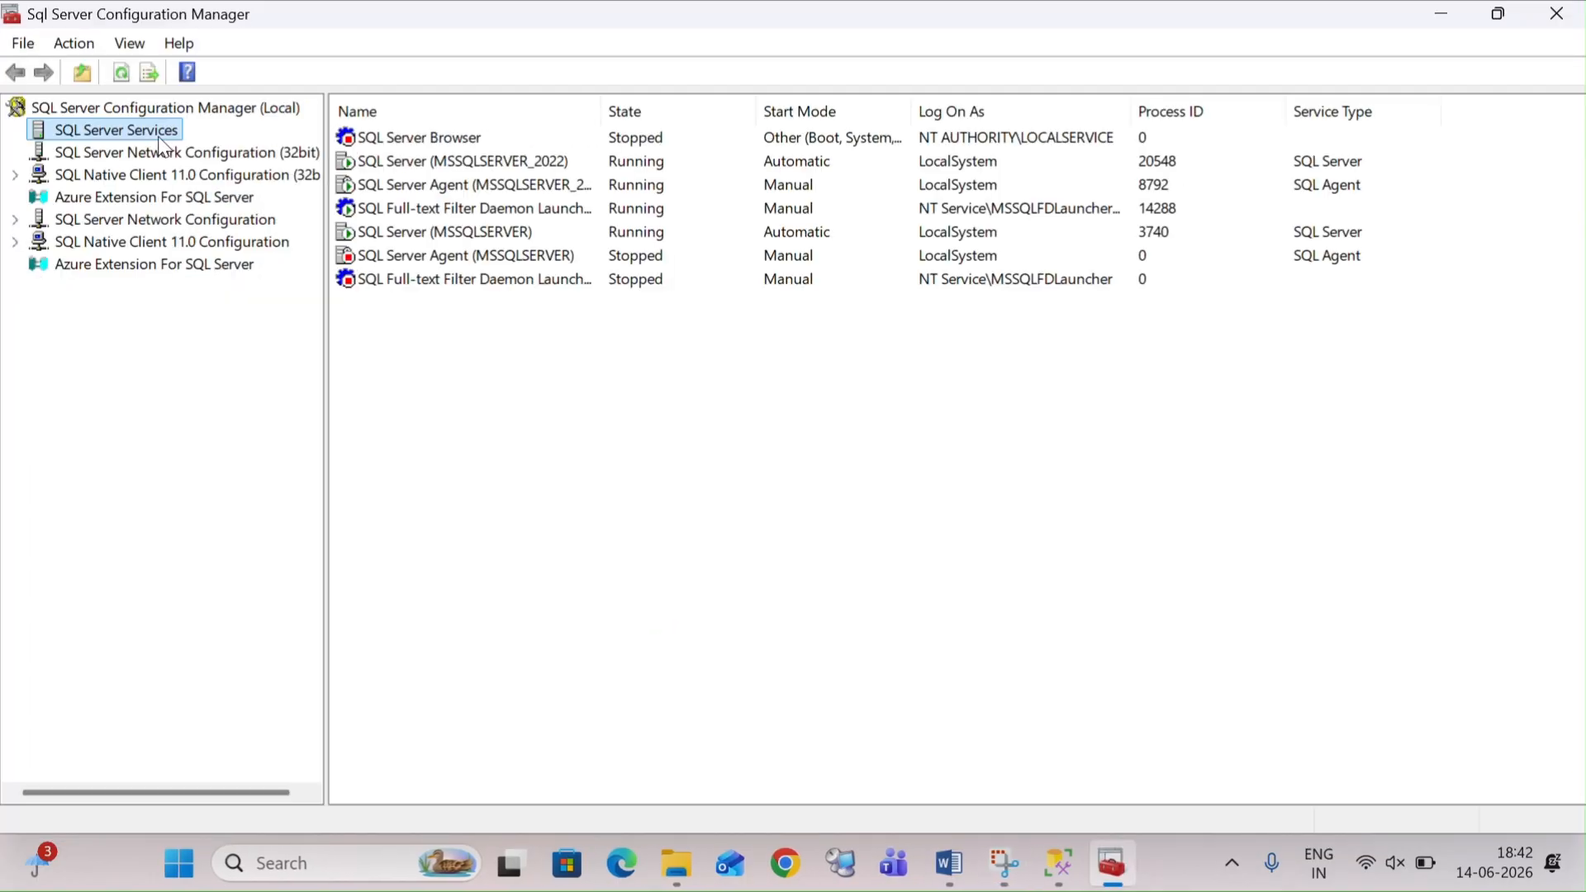
right_click(455, 163)
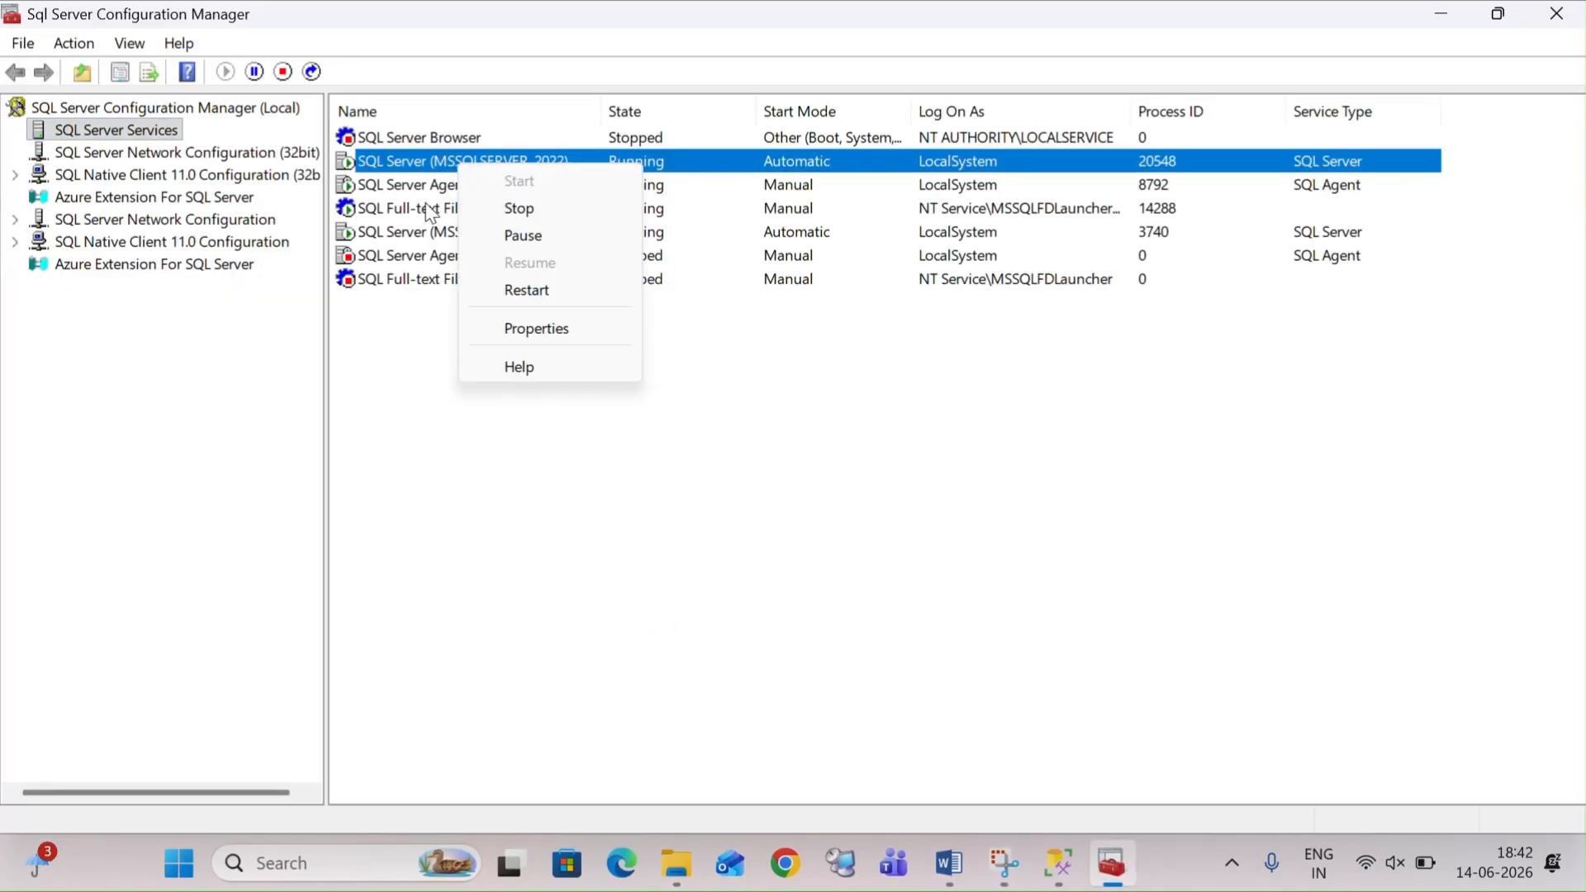
left_click(413, 235)
right_click(414, 234)
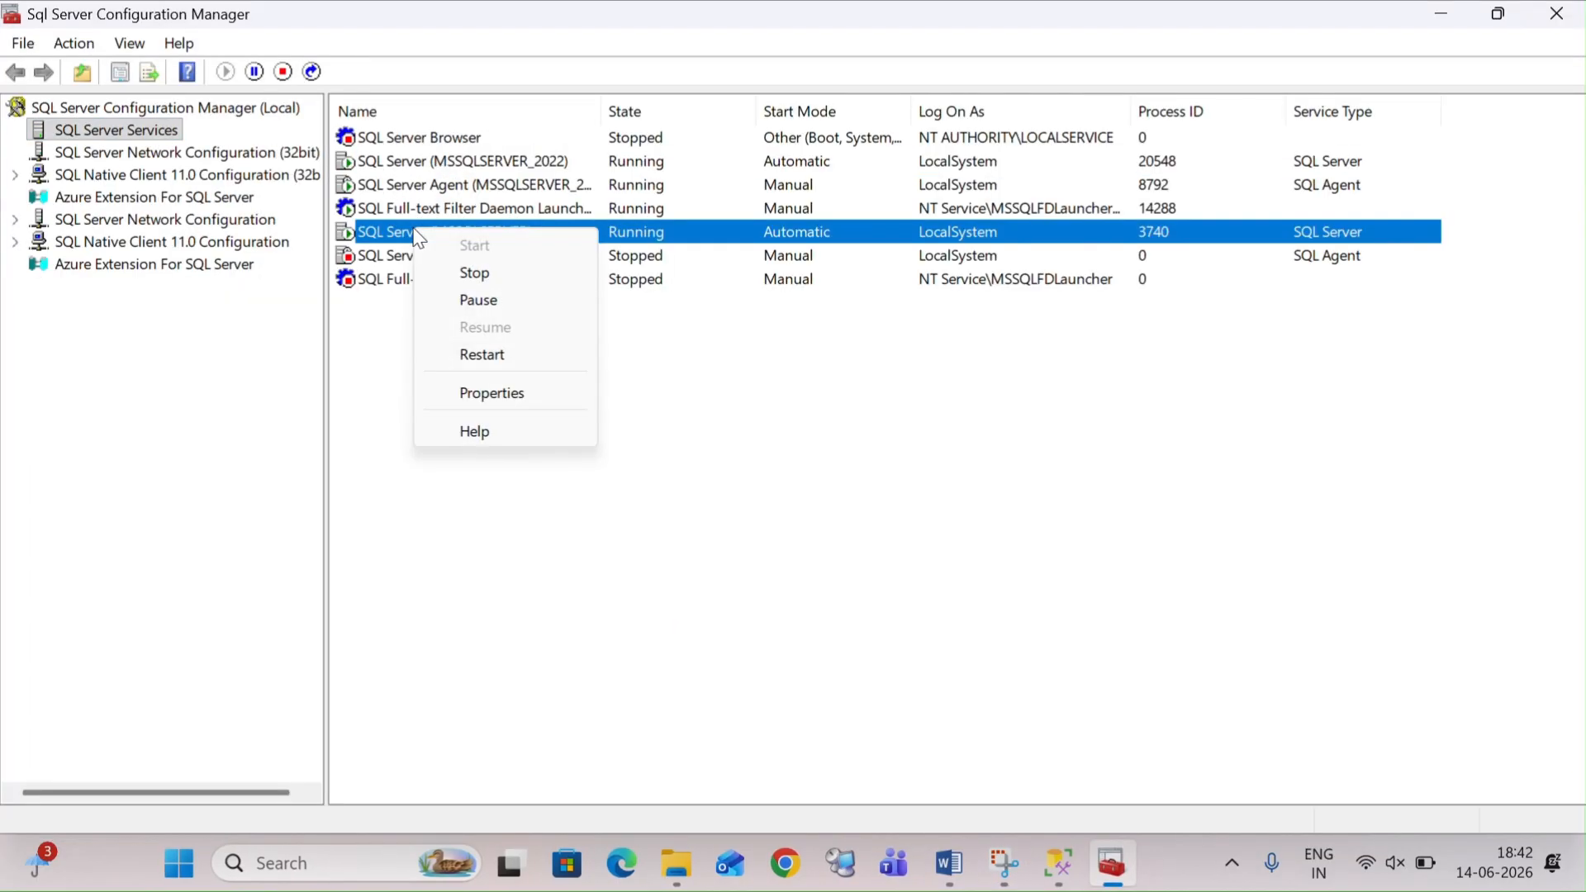
left_click(529, 401)
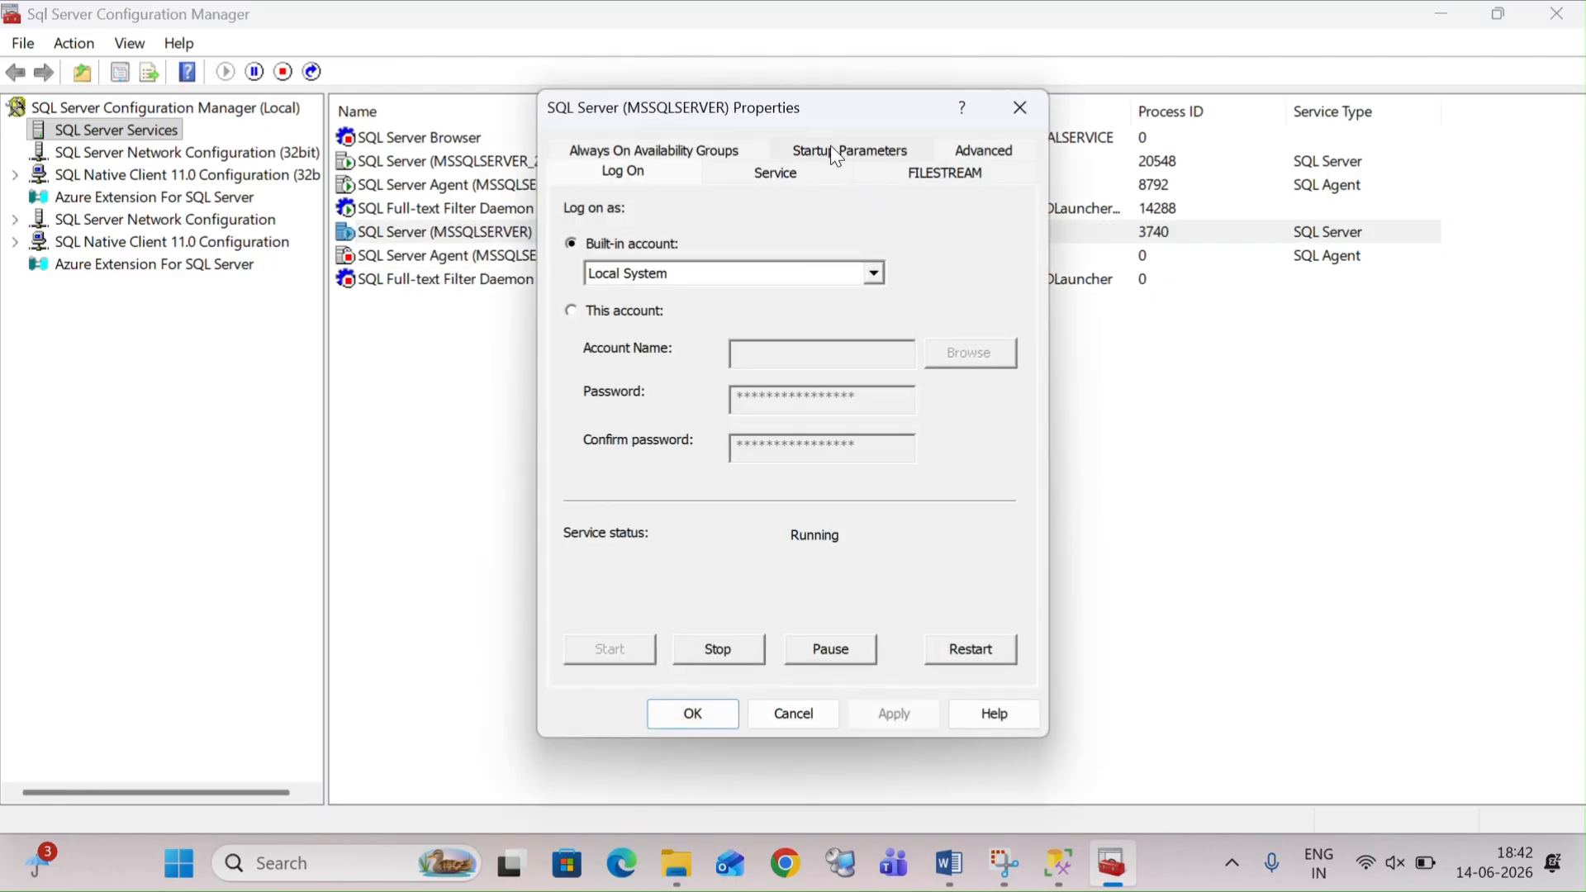
left_click(838, 154)
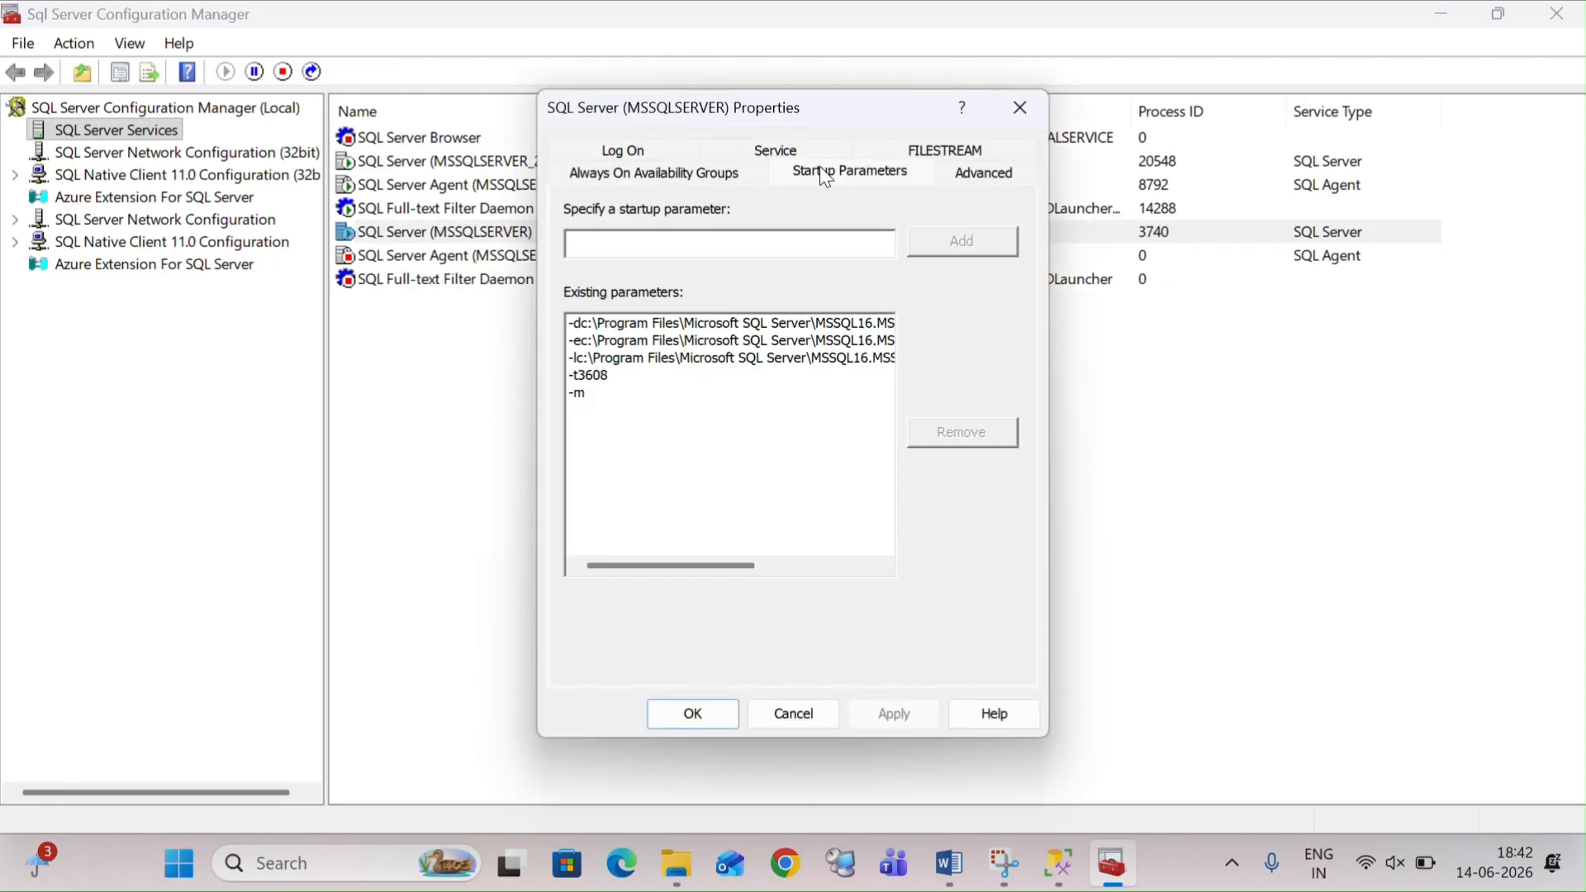
left_click(603, 378)
left_click(576, 399)
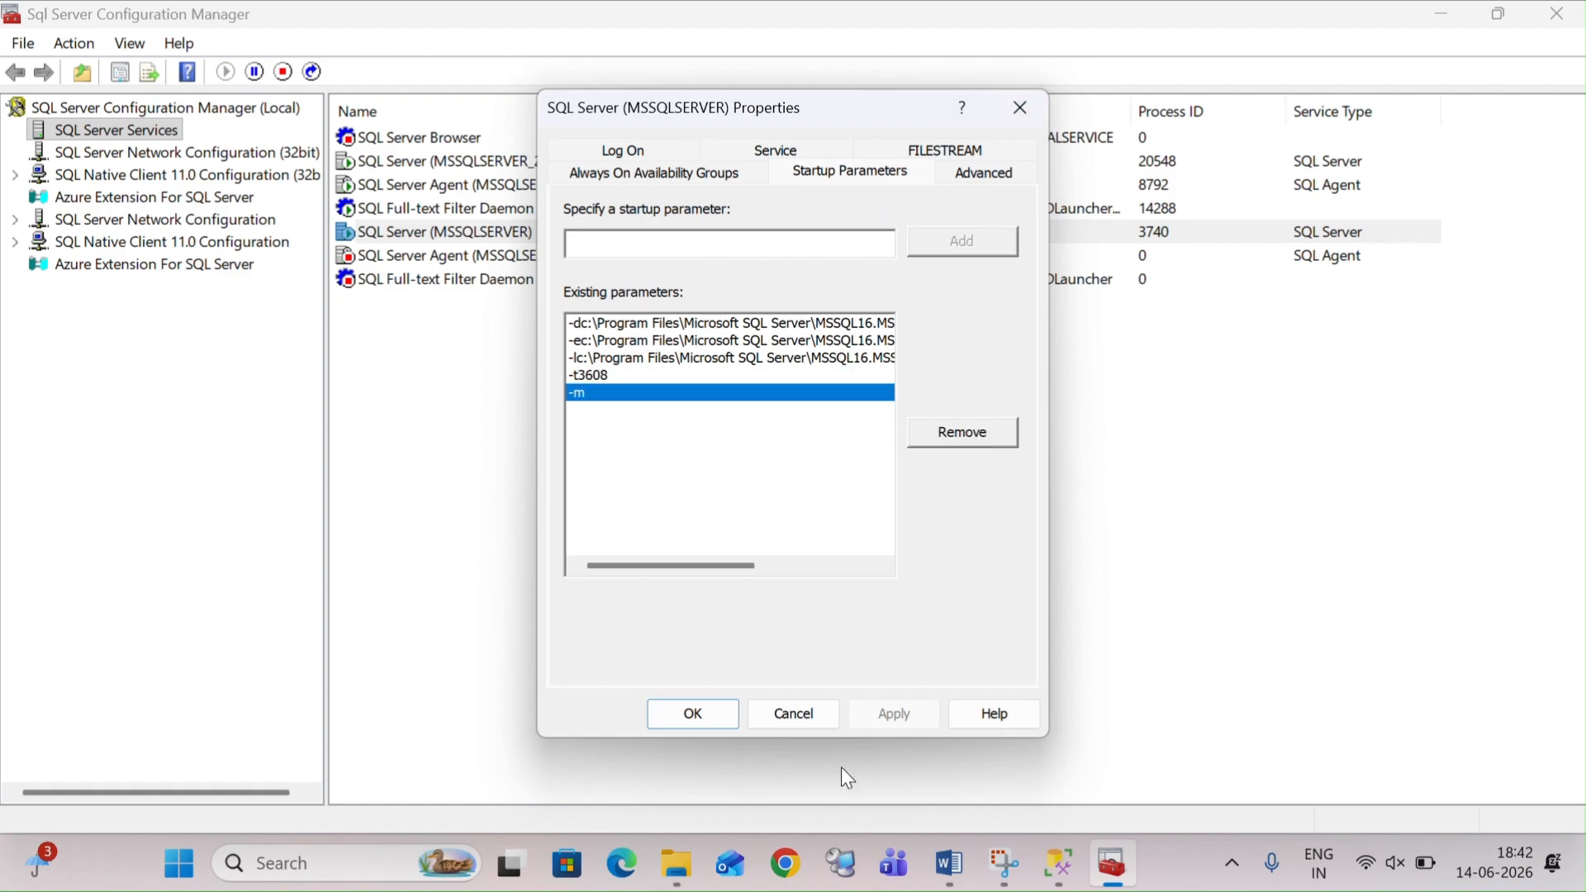
left_click(817, 722)
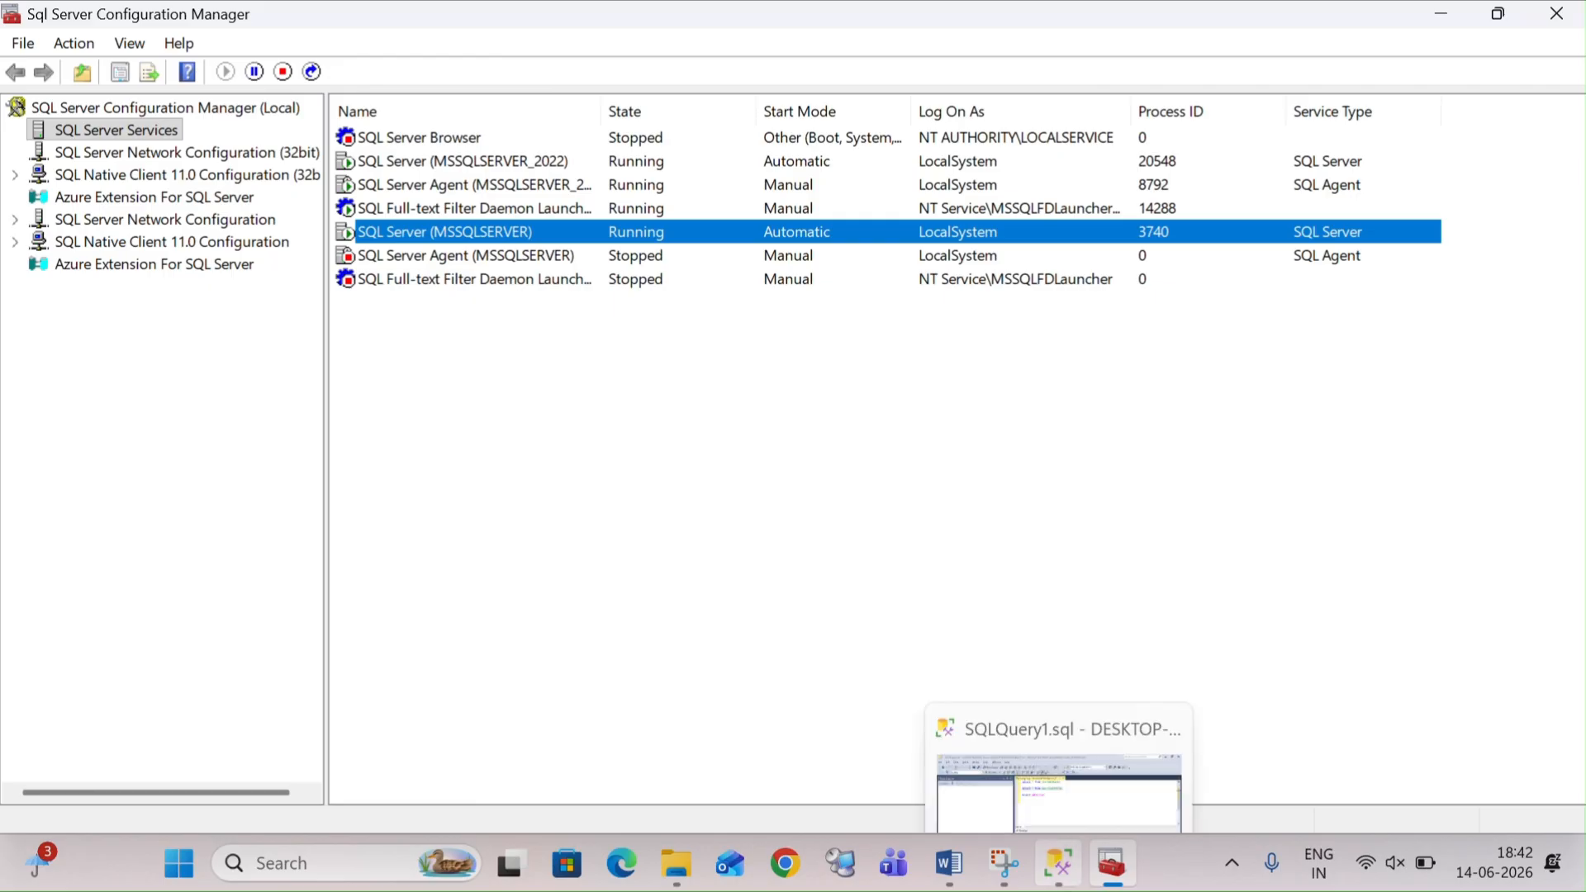
Step: Return to SQLQuery1.sql in SQL Server Management Studio and view the beginning of the query's error message
left_click(1058, 863)
left_click(849, 354)
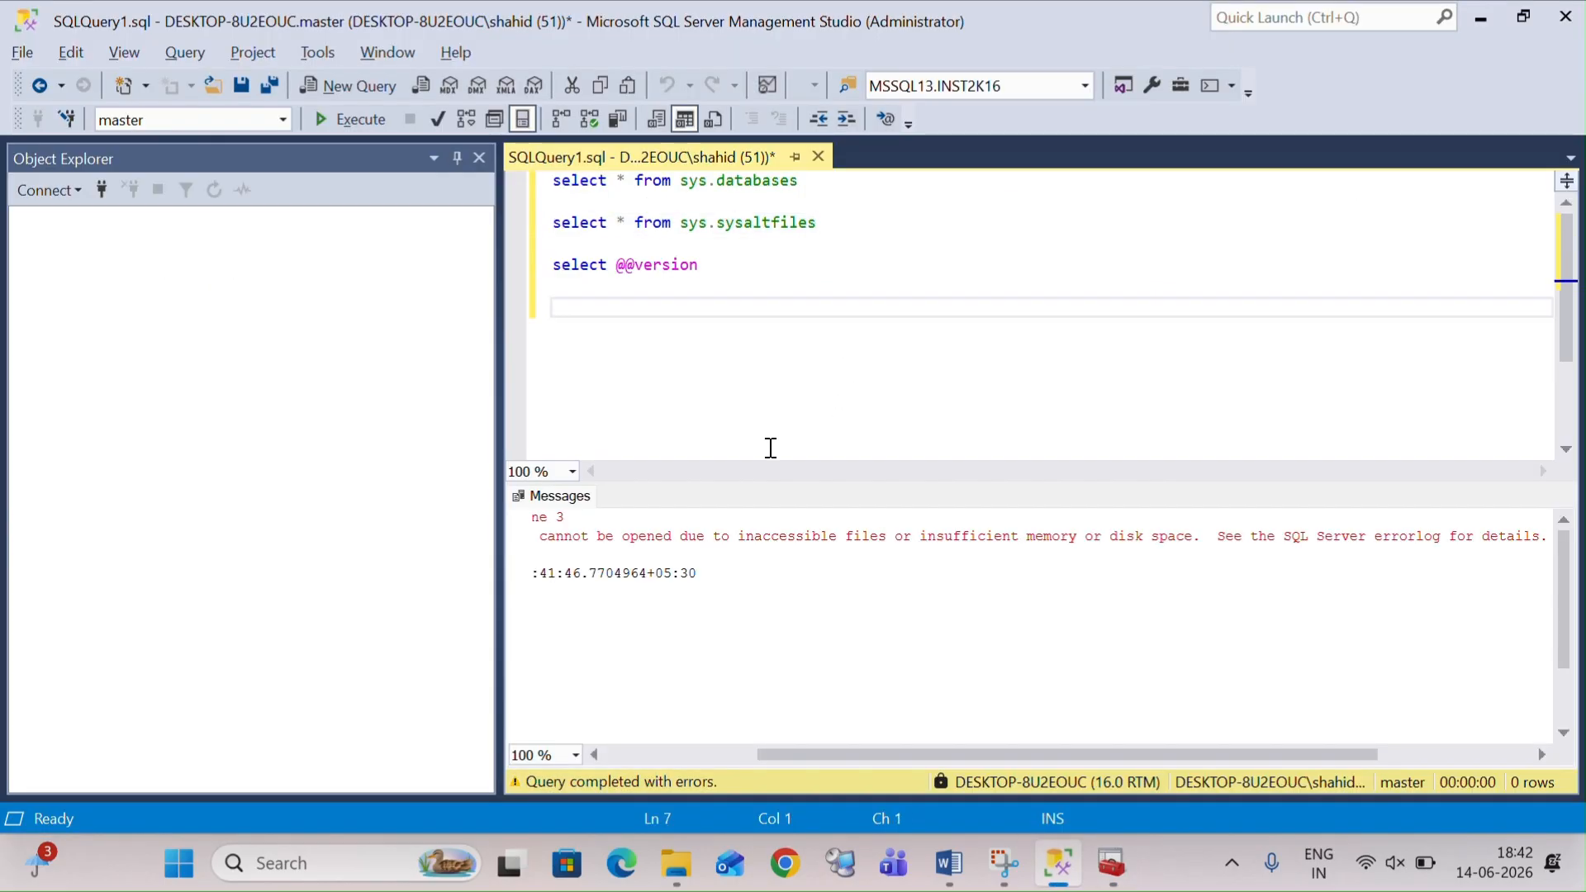
left_click_drag(826, 753, 651, 733)
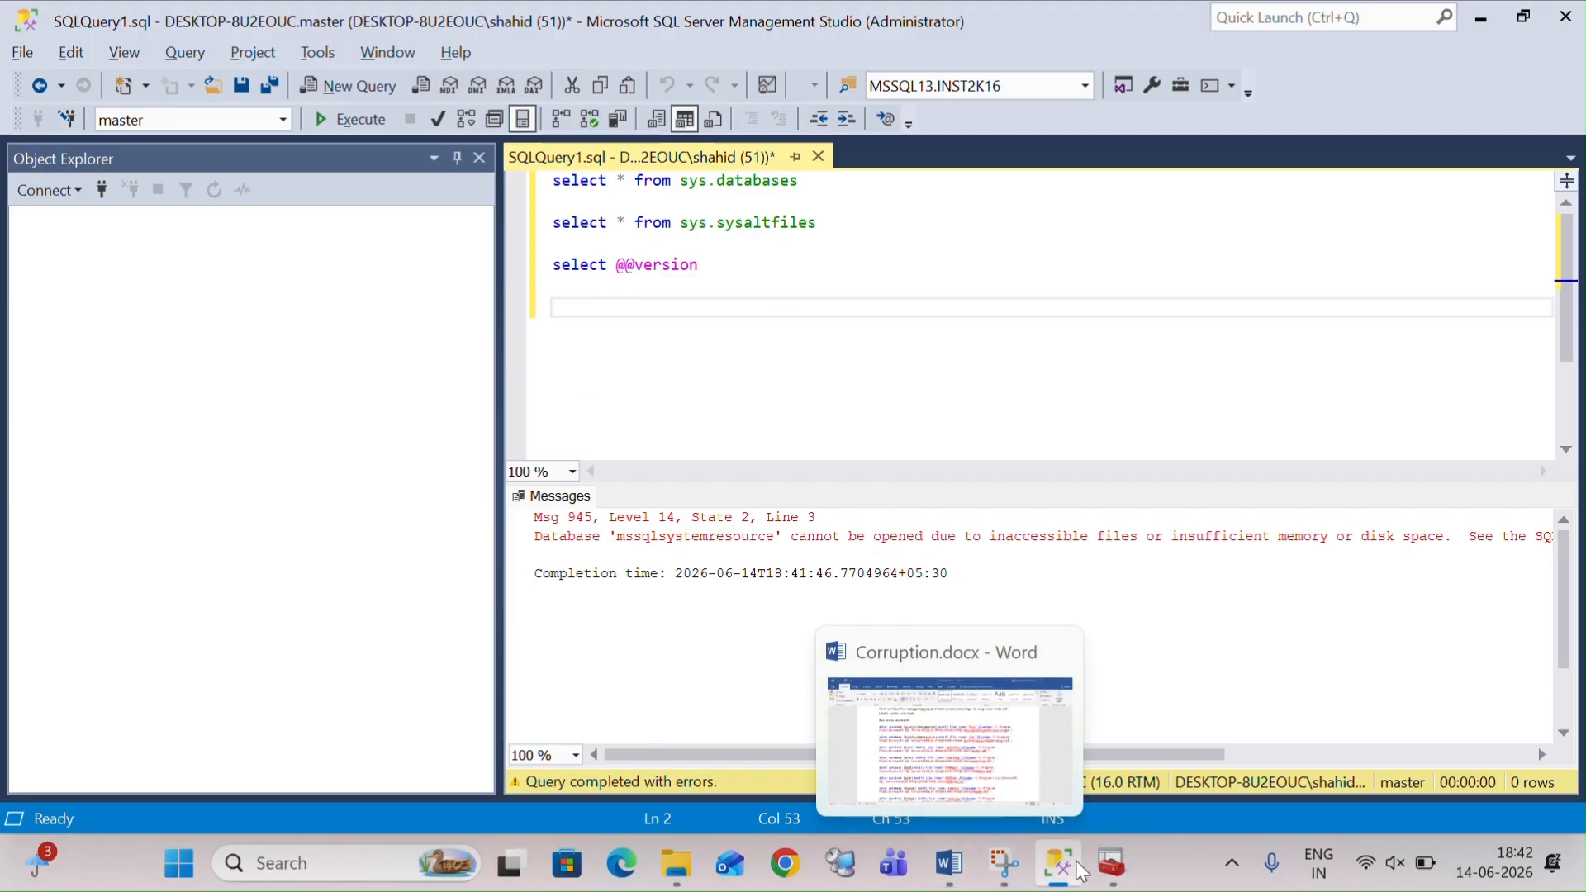
mouse_move(1065, 864)
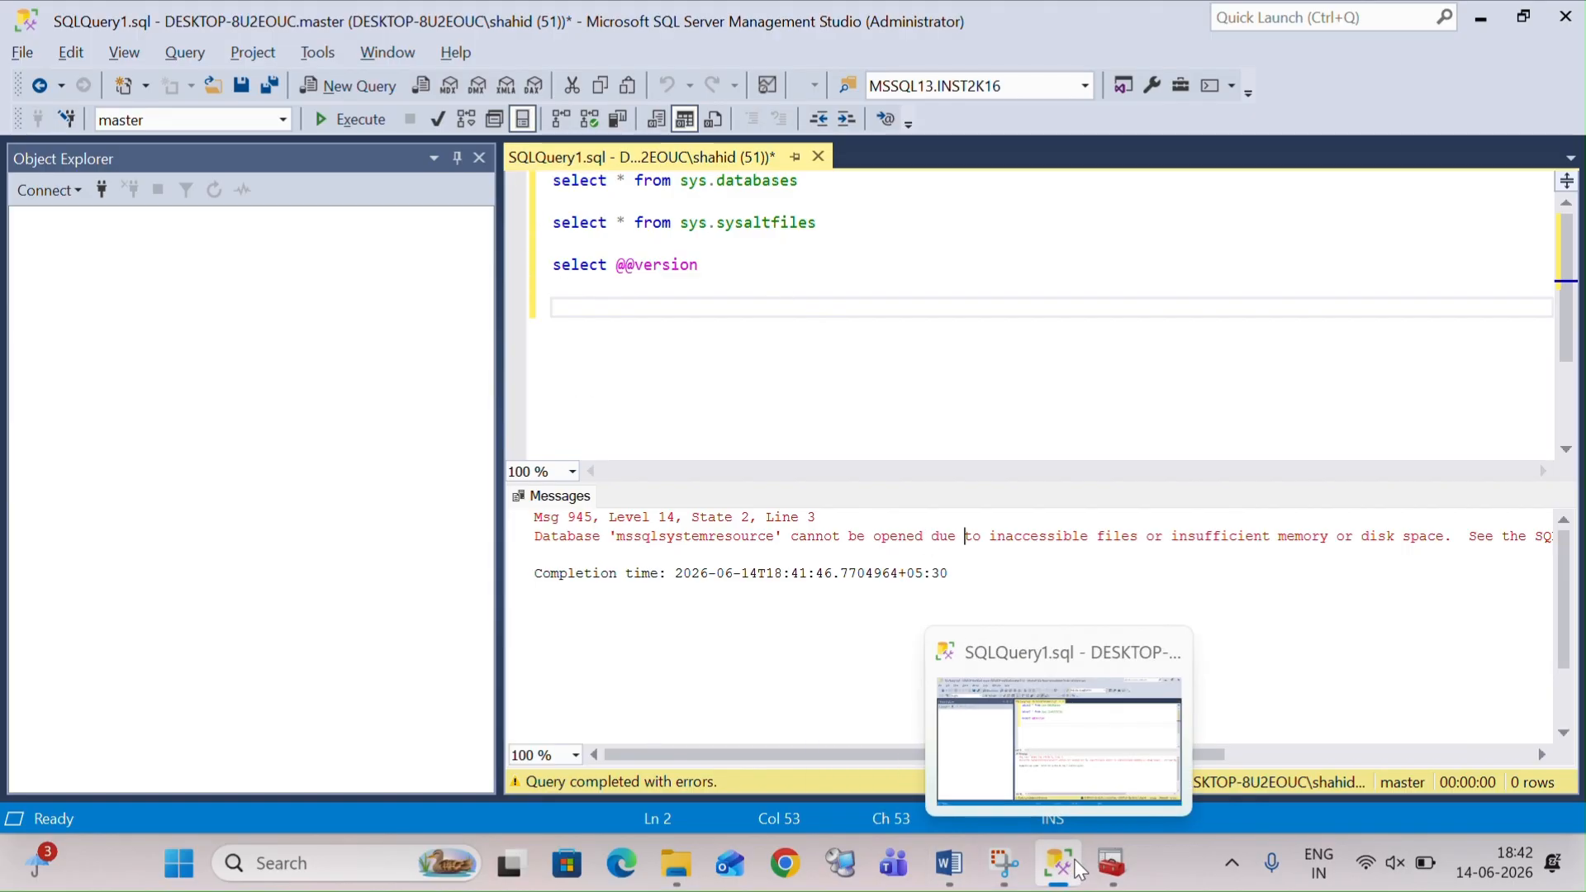
left_click(1078, 785)
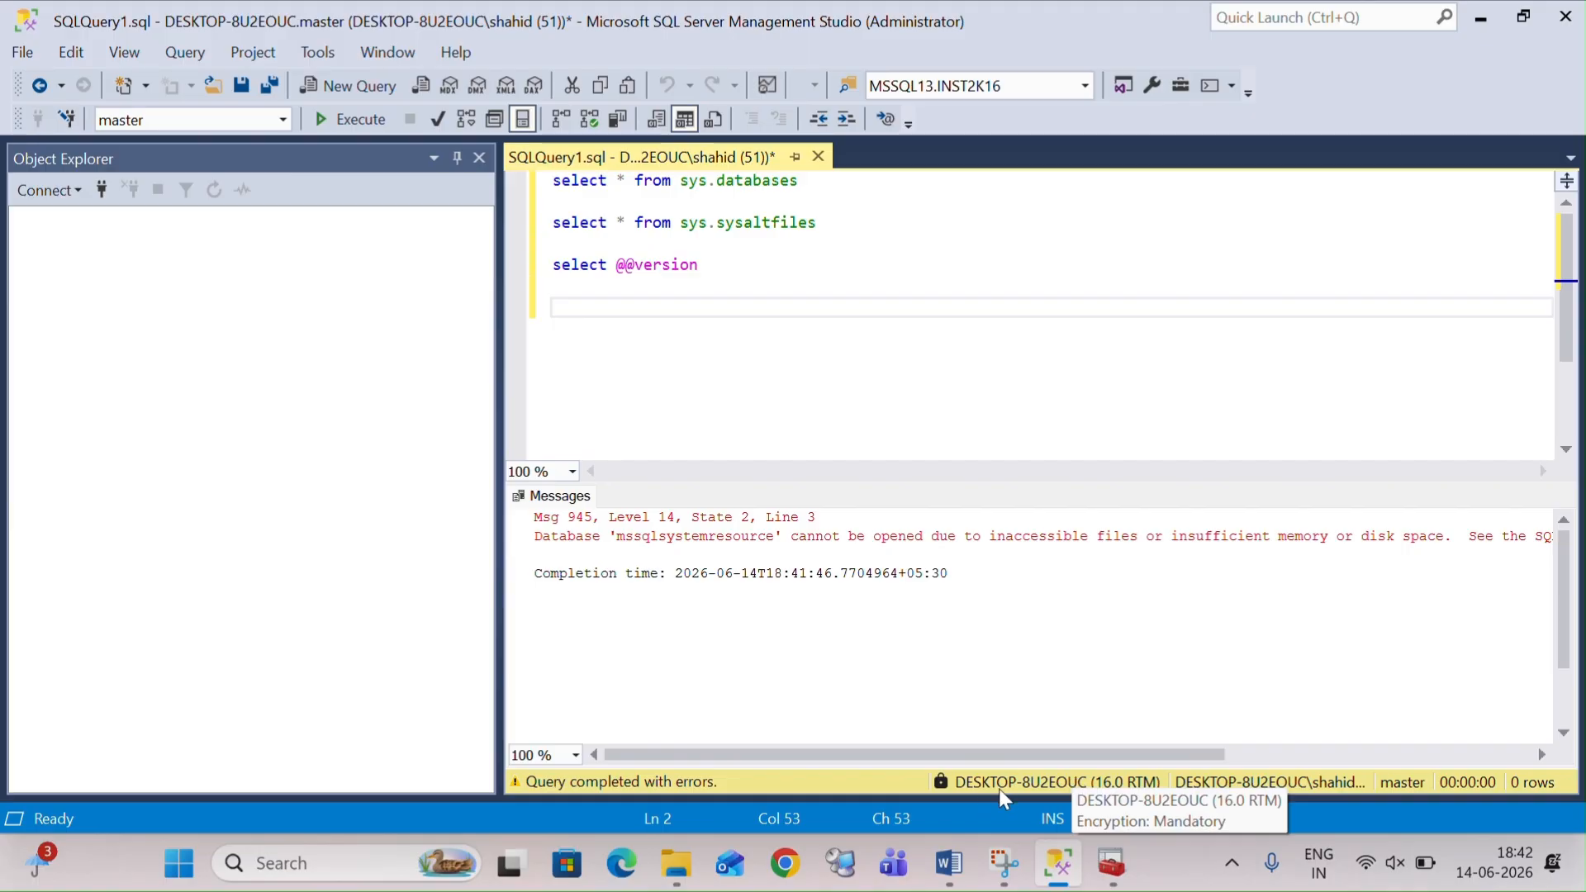
left_click(949, 863)
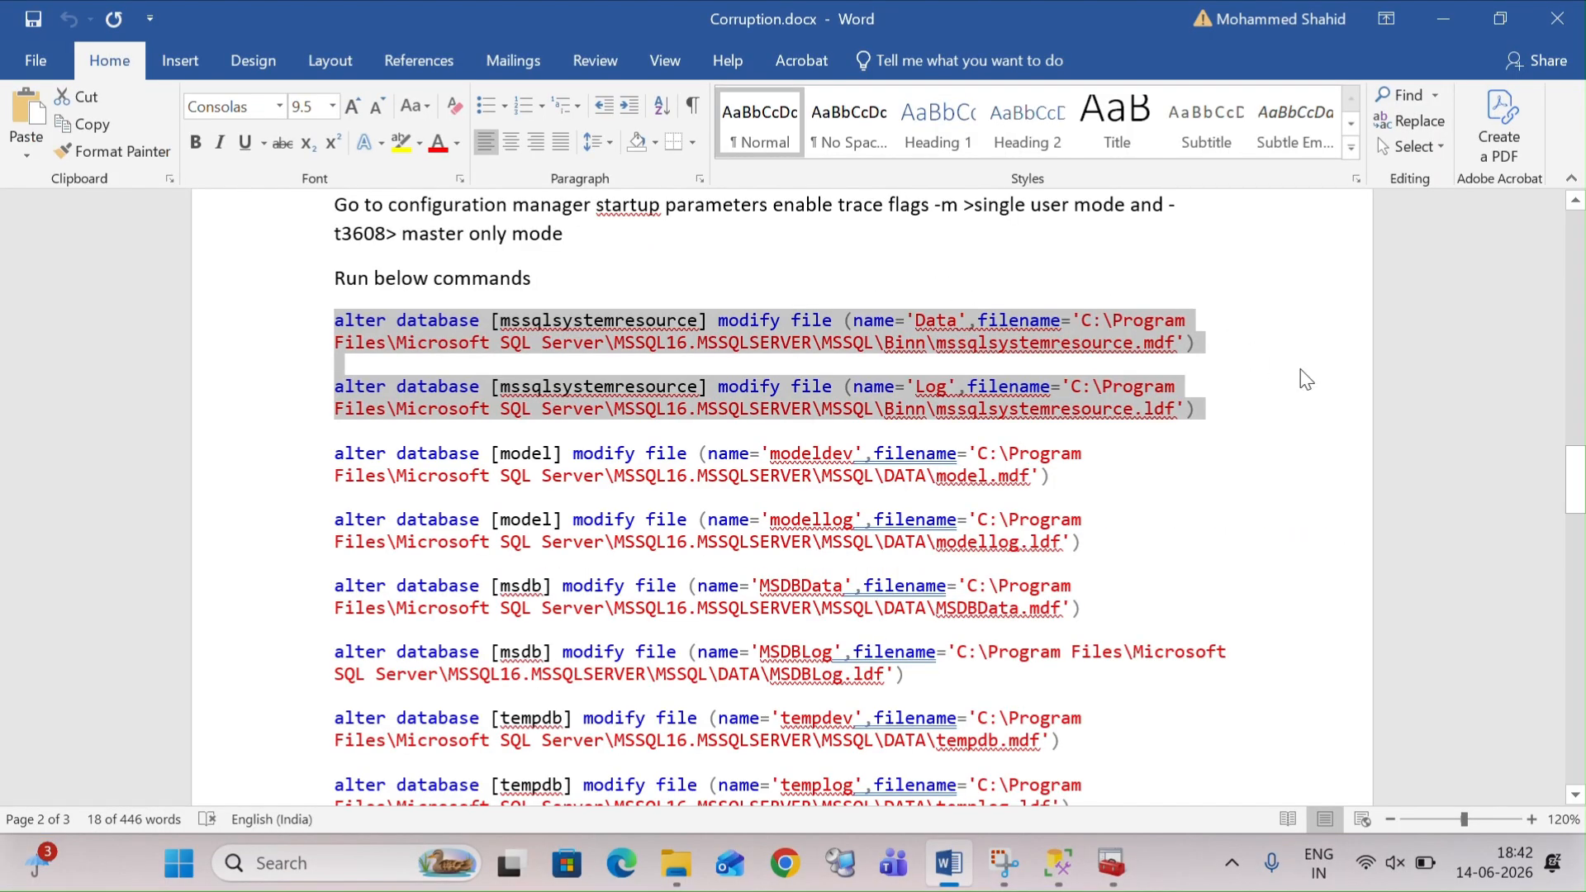
key("alt+Tab")
left_click(861, 290)
key("Return")
key("Return")
key("ctrl+v")
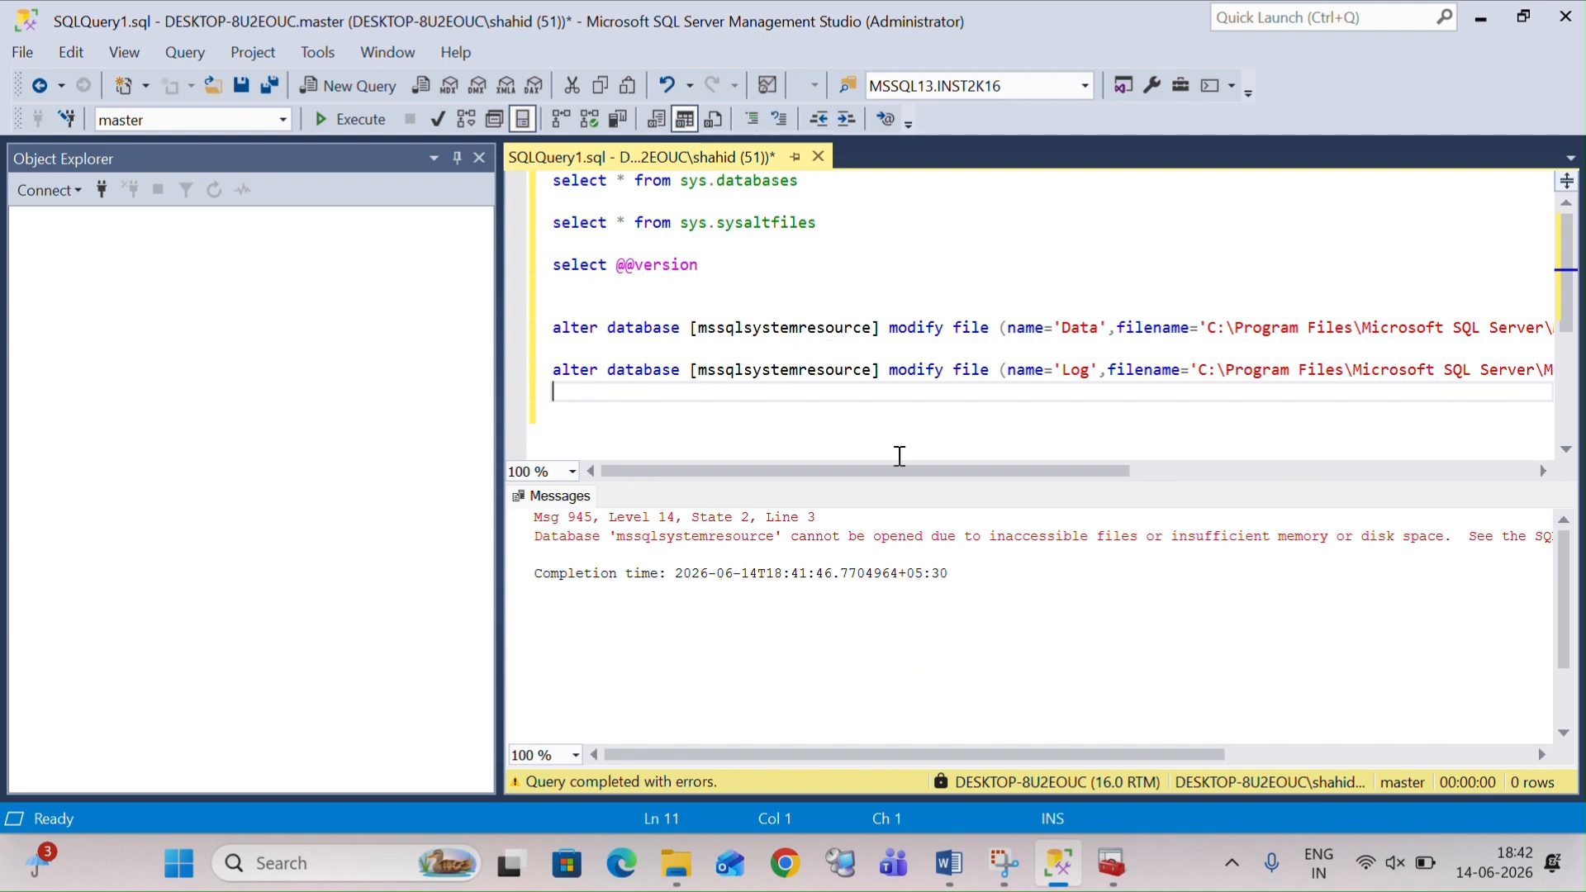
Step: Execute only the alter database command that points the mssqlsystemresource Data file to mssqlsystemresource.mdf in the MSSQL16.MSSQLSERVER Binn folder
left_click_drag(918, 464, 1051, 459)
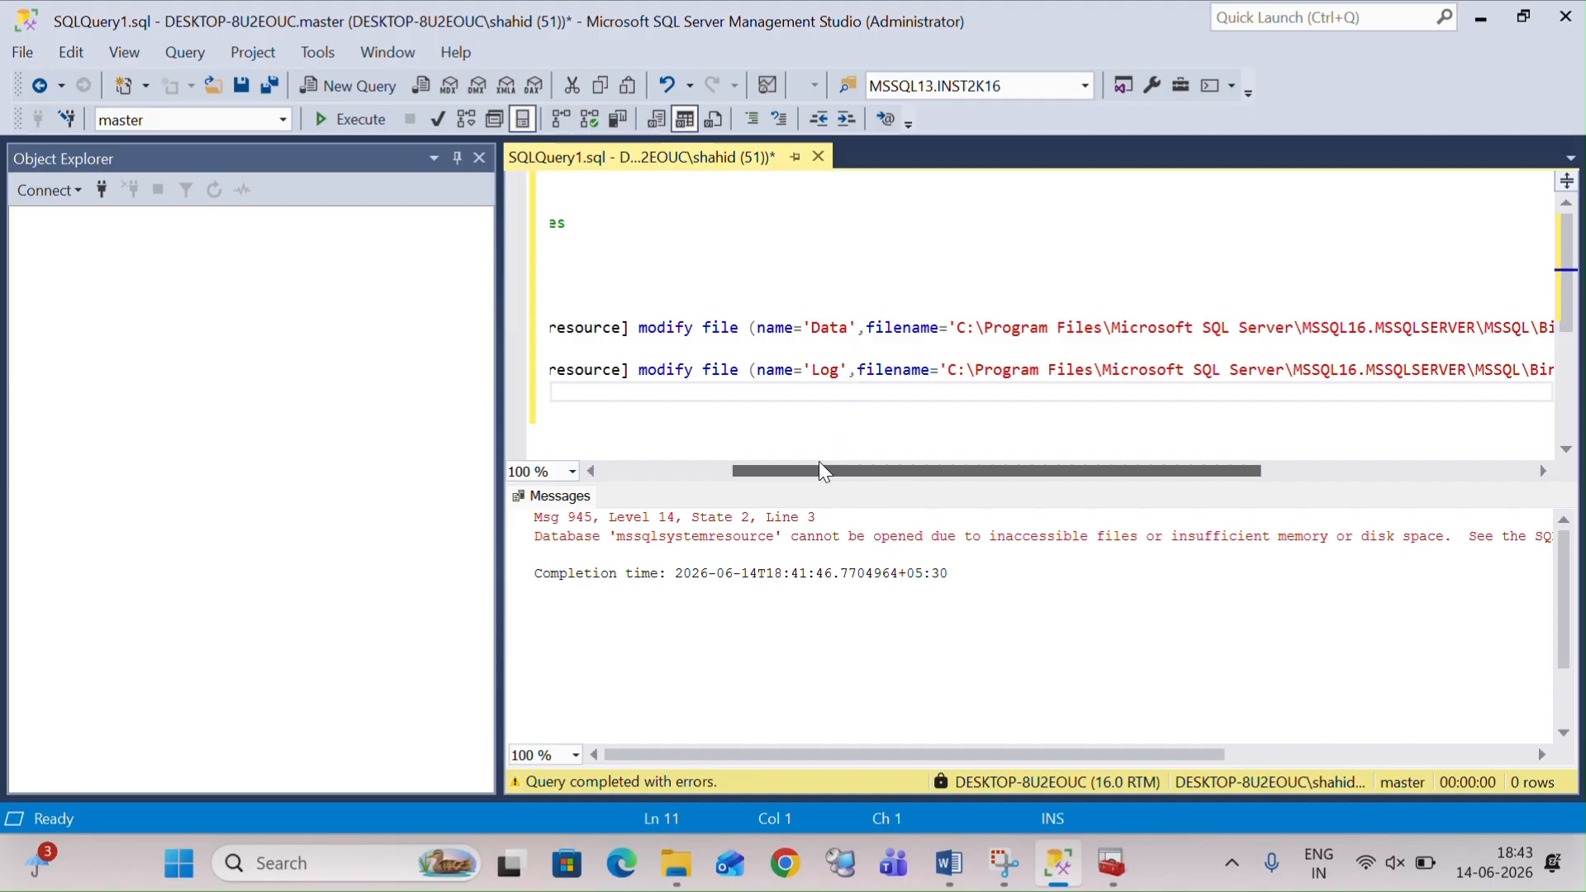
left_click_drag(1043, 471, 1249, 472)
left_click(1451, 336)
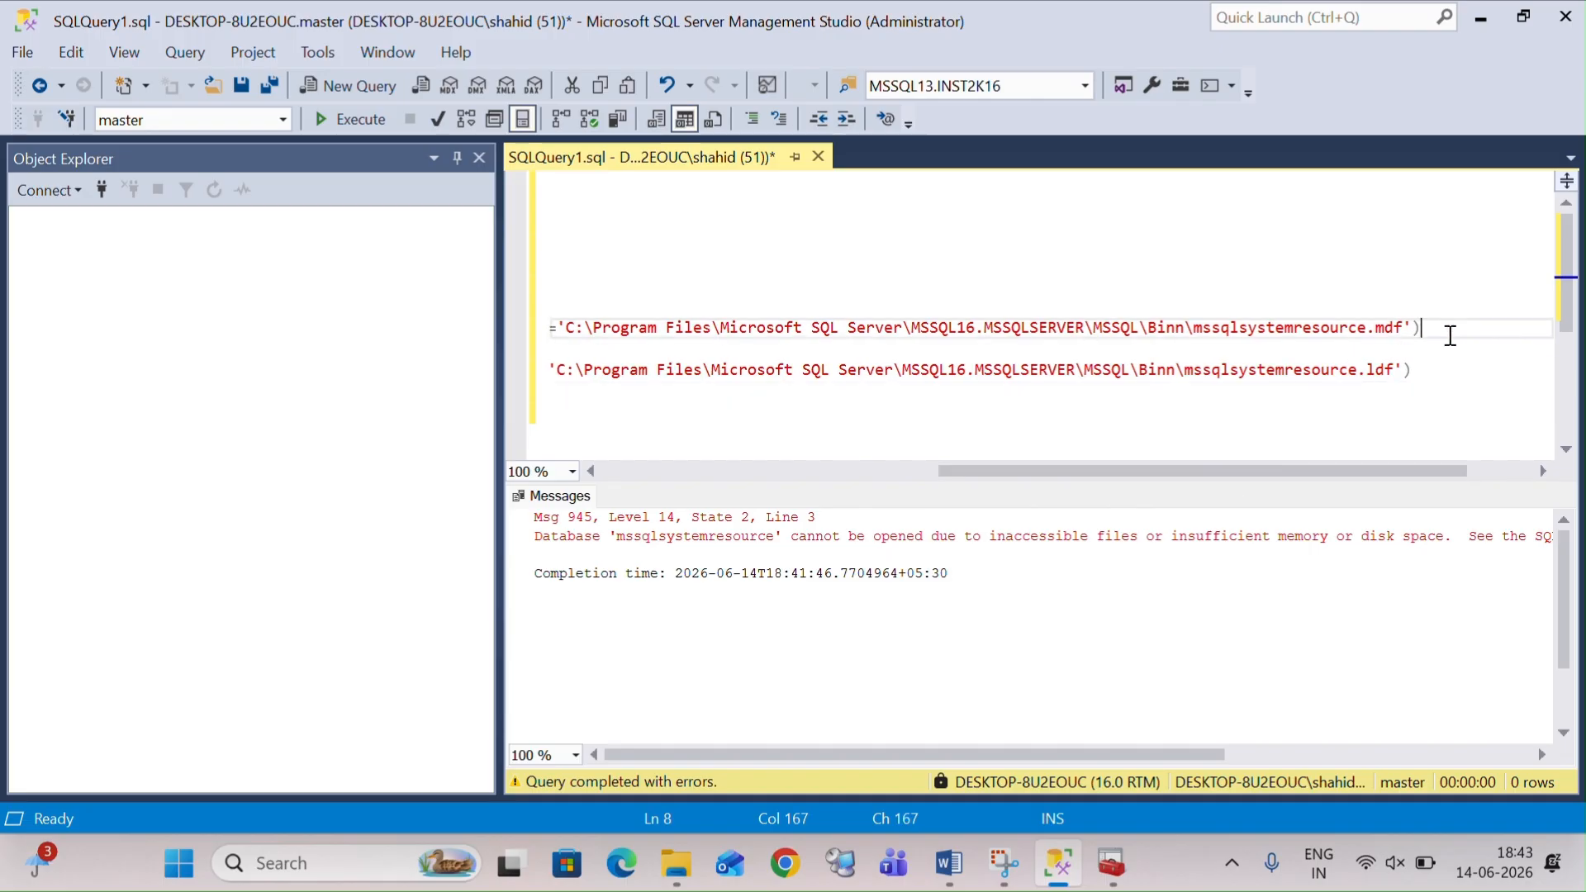
left_click_drag(1451, 336, 826, 304)
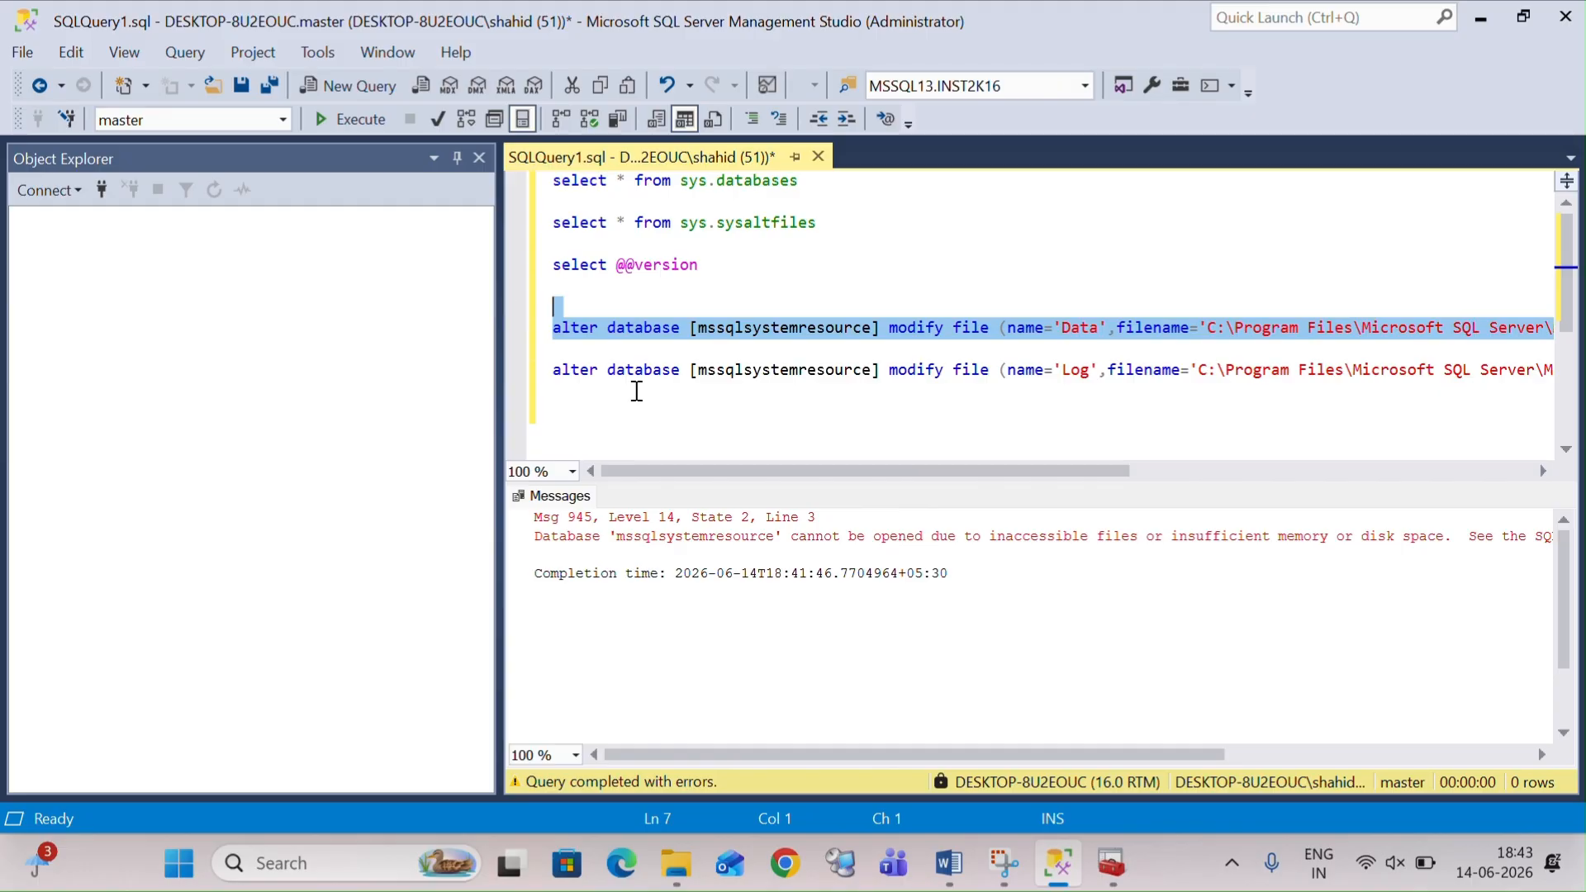
key("F5")
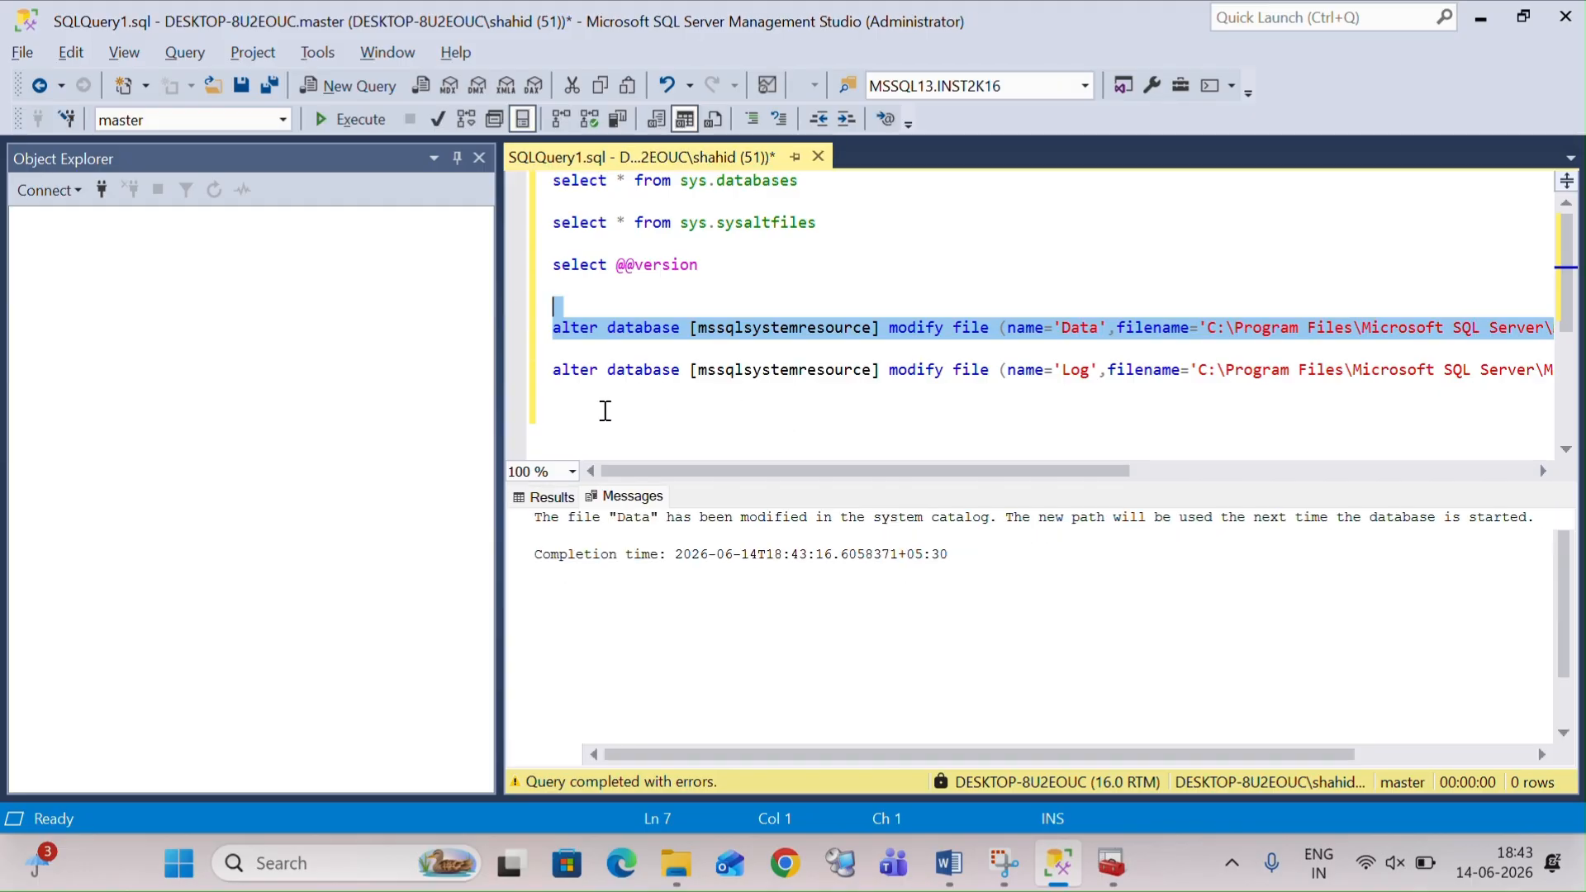
Step: Execute only the alter database command that points the mssqlsystemresource Log file to mssqlsystemresource.ldf in the Binn folder
left_click_drag(699, 469, 1064, 486)
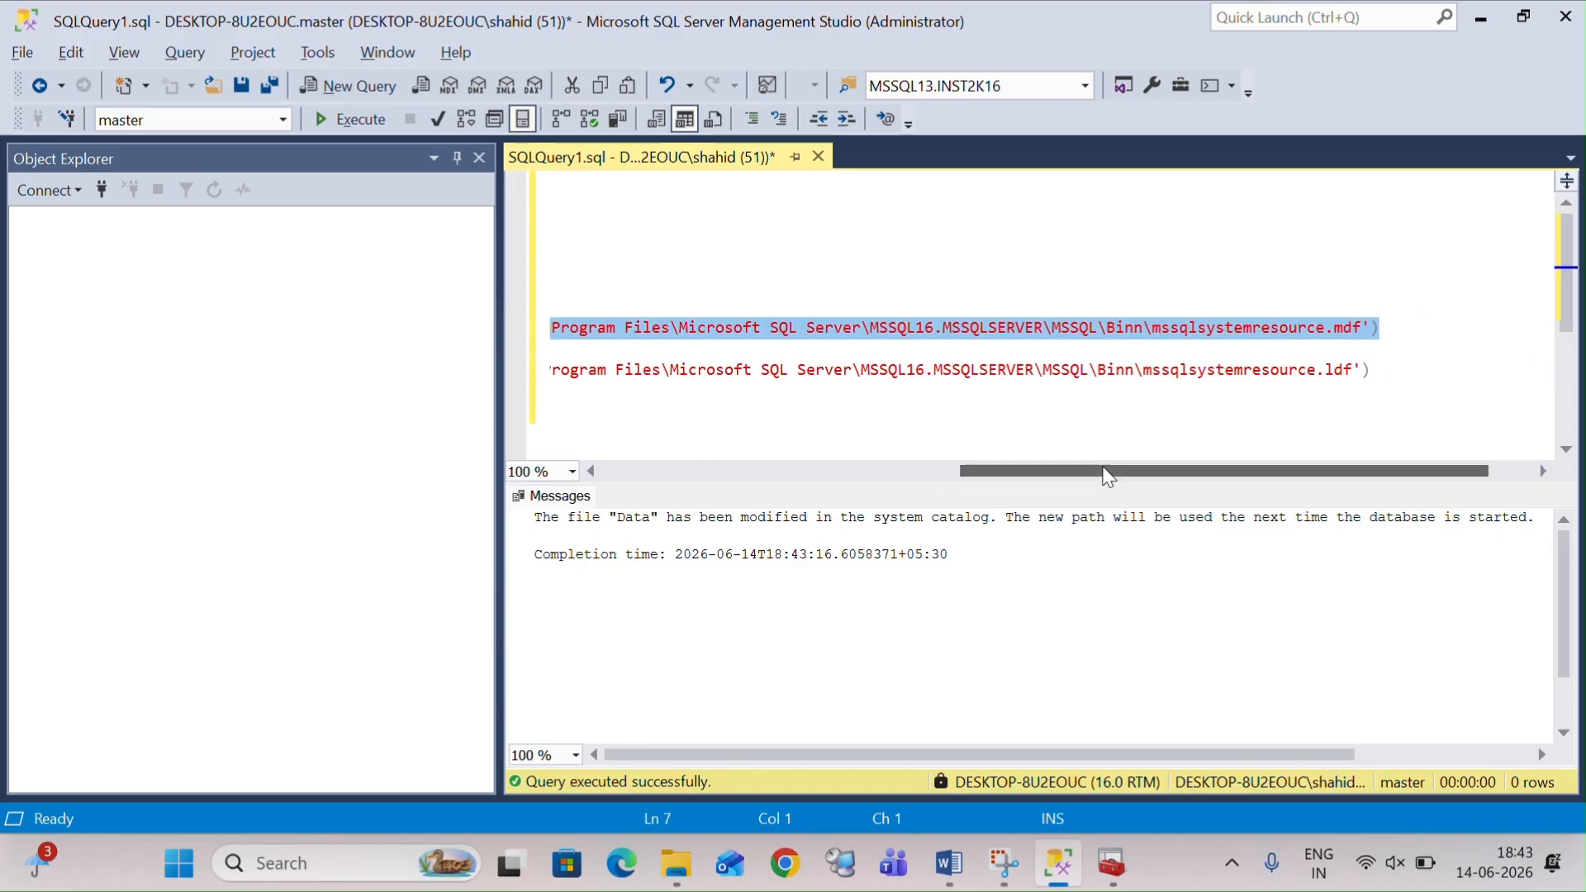
left_click(1359, 371)
left_click_drag(1345, 371, 510, 363)
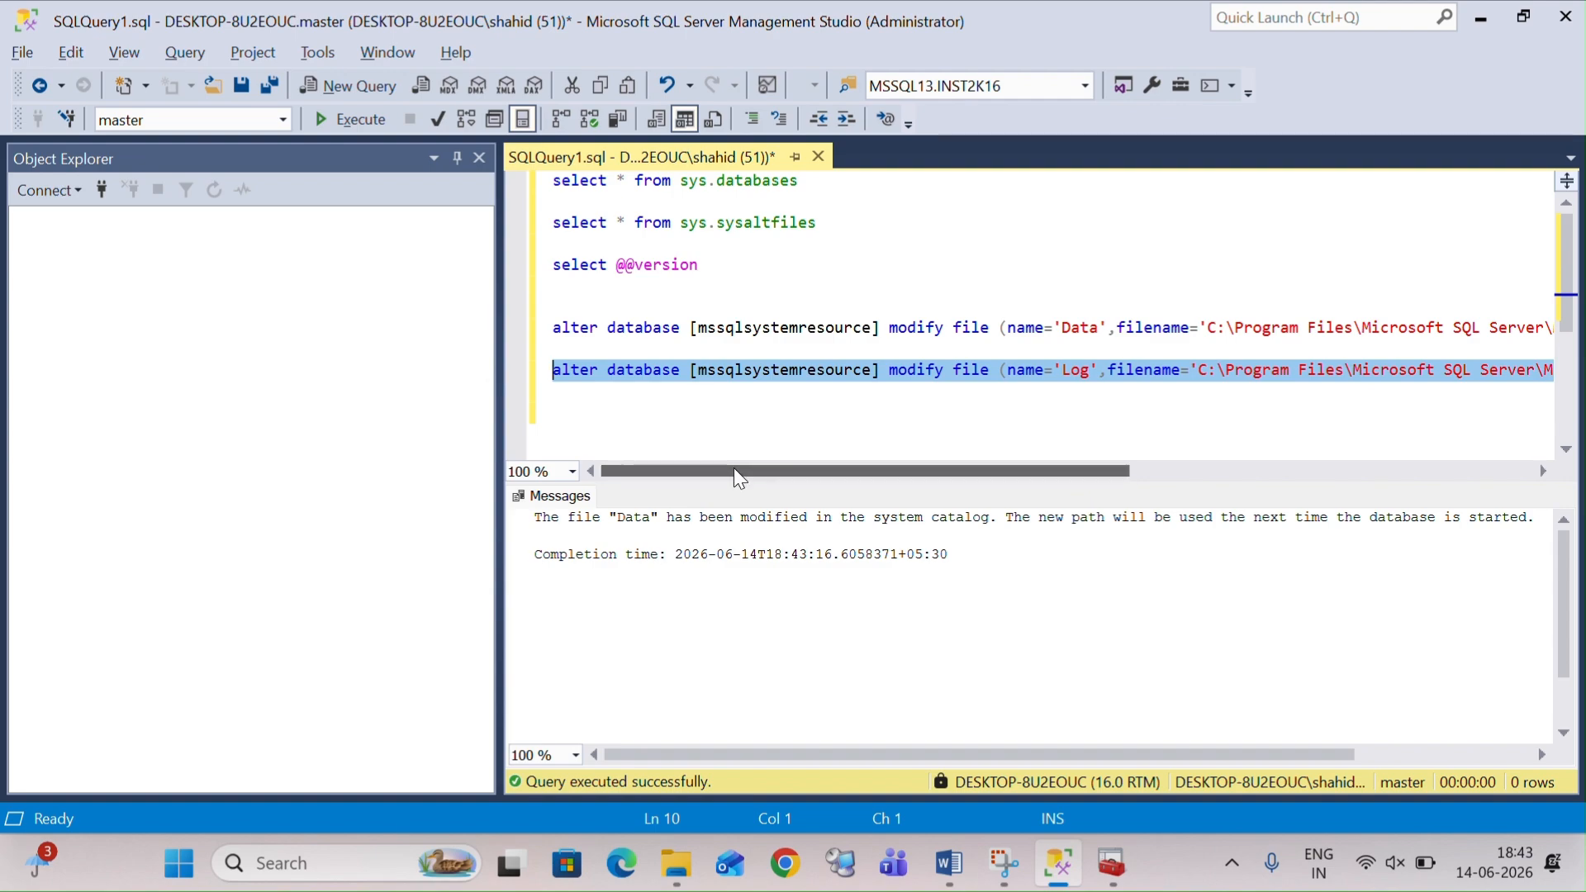
left_click_drag(733, 468, 1009, 448)
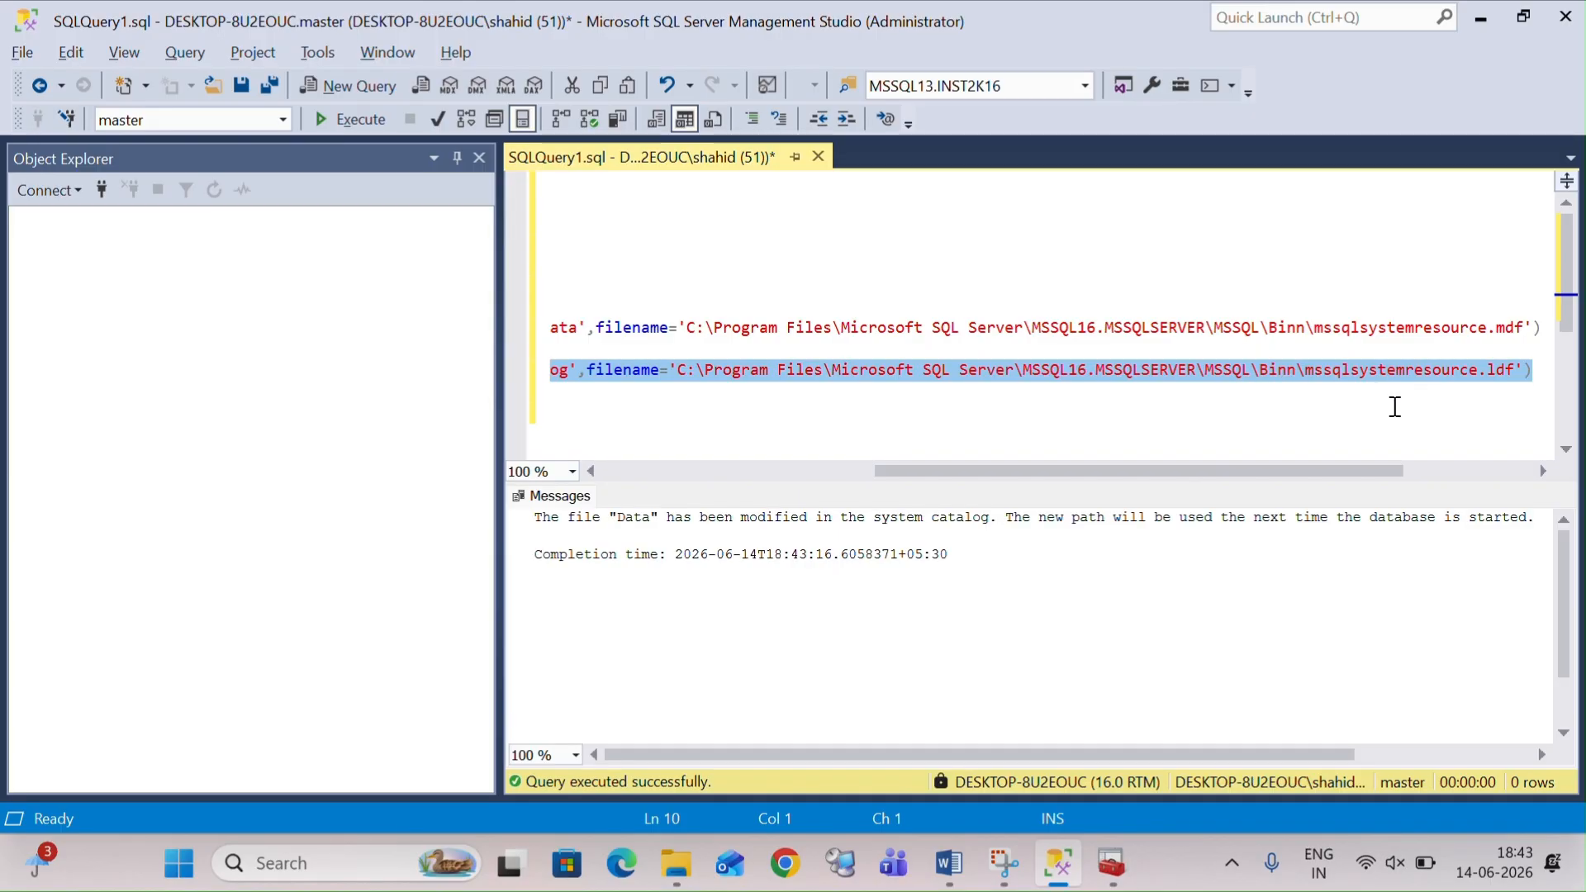
left_click_drag(1140, 473, 646, 452)
key("F5")
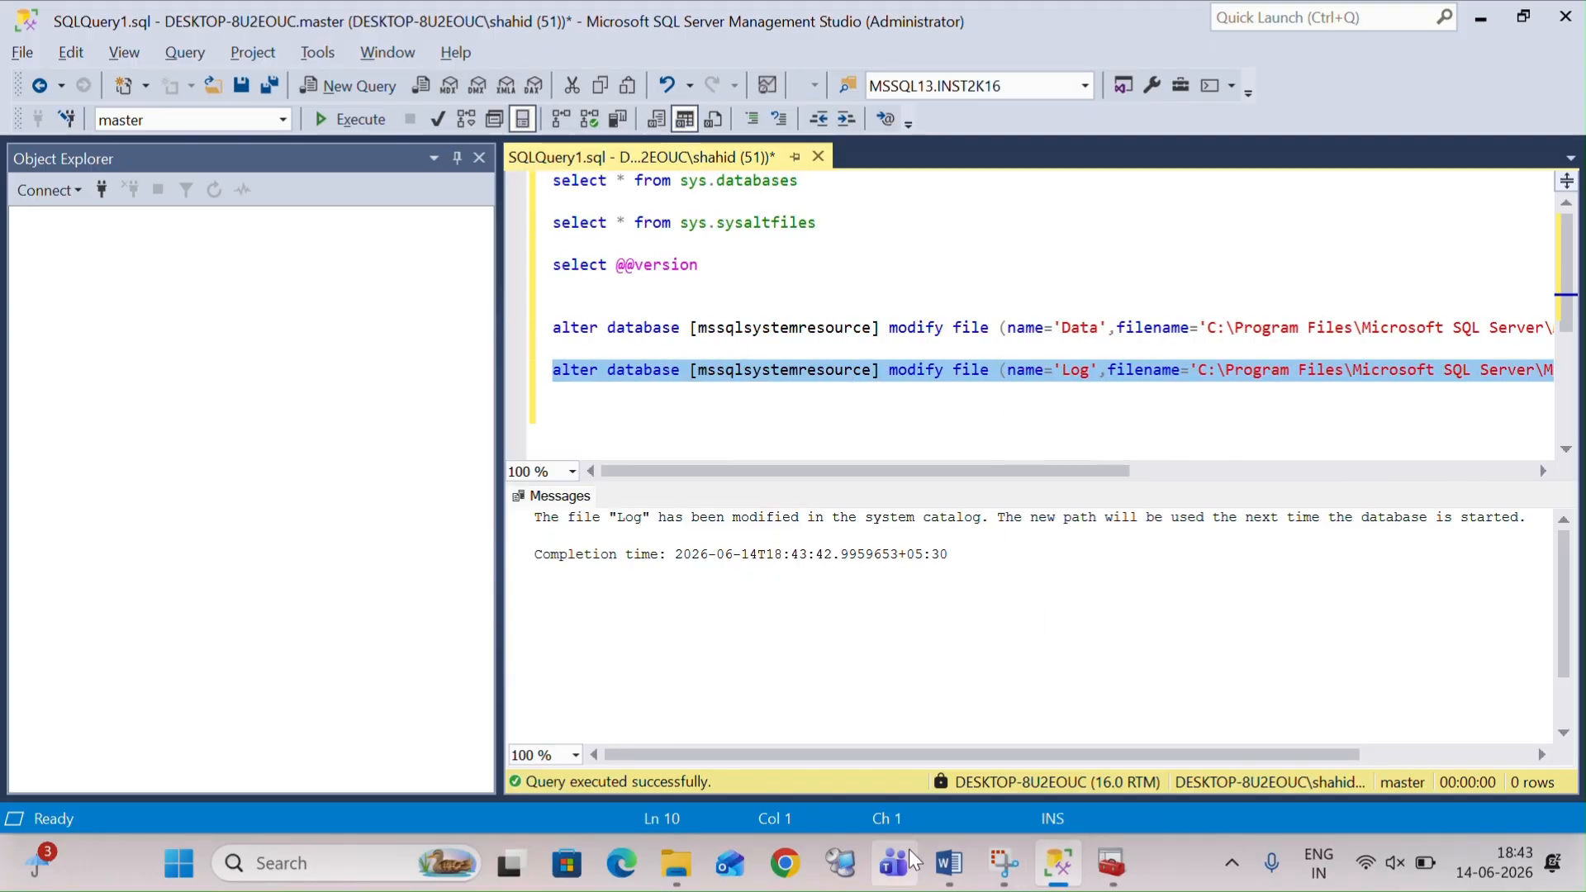
Step: Copy the six alter database commands for model, msdb and tempdb from Corruption.docx into SQLQuery1.sql and execute them
left_click(949, 865)
scroll(1054, 562, "down", 3)
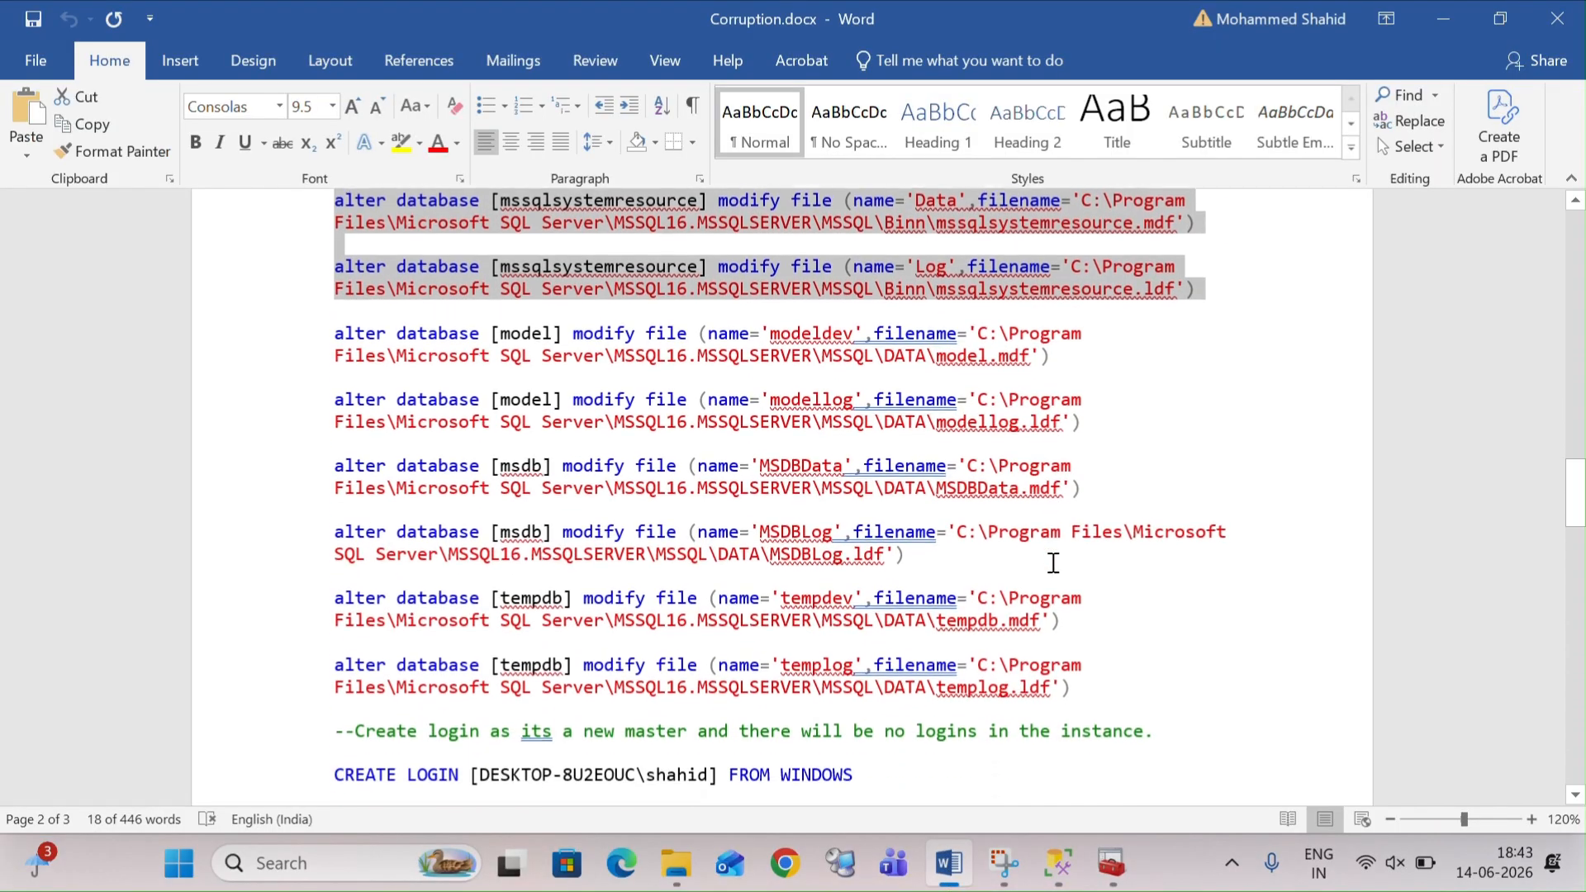
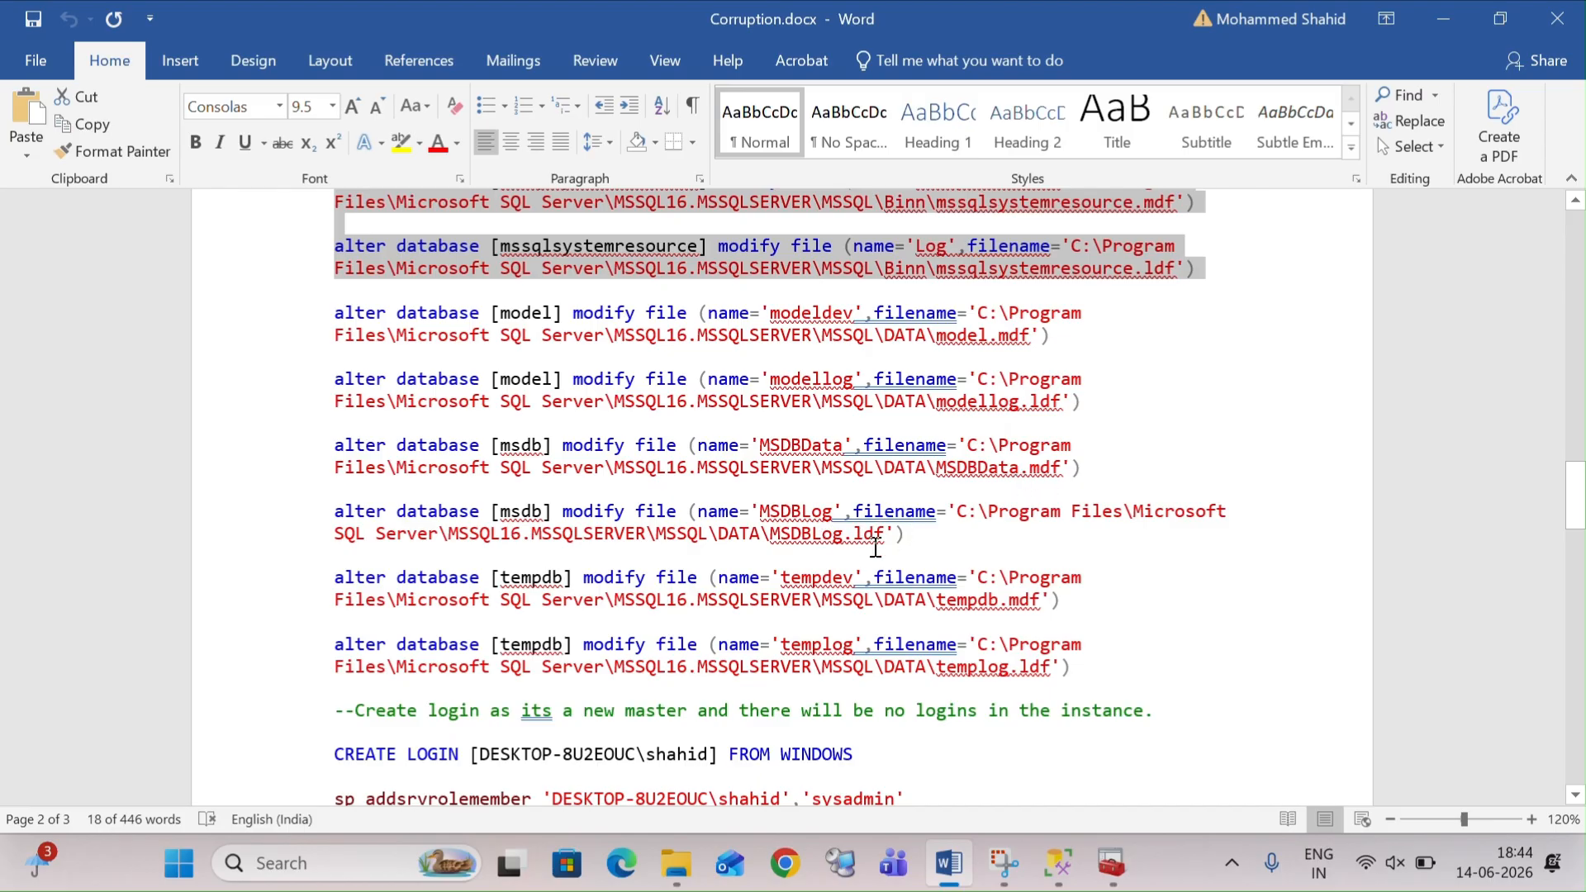
left_click_drag(1093, 669, 196, 320)
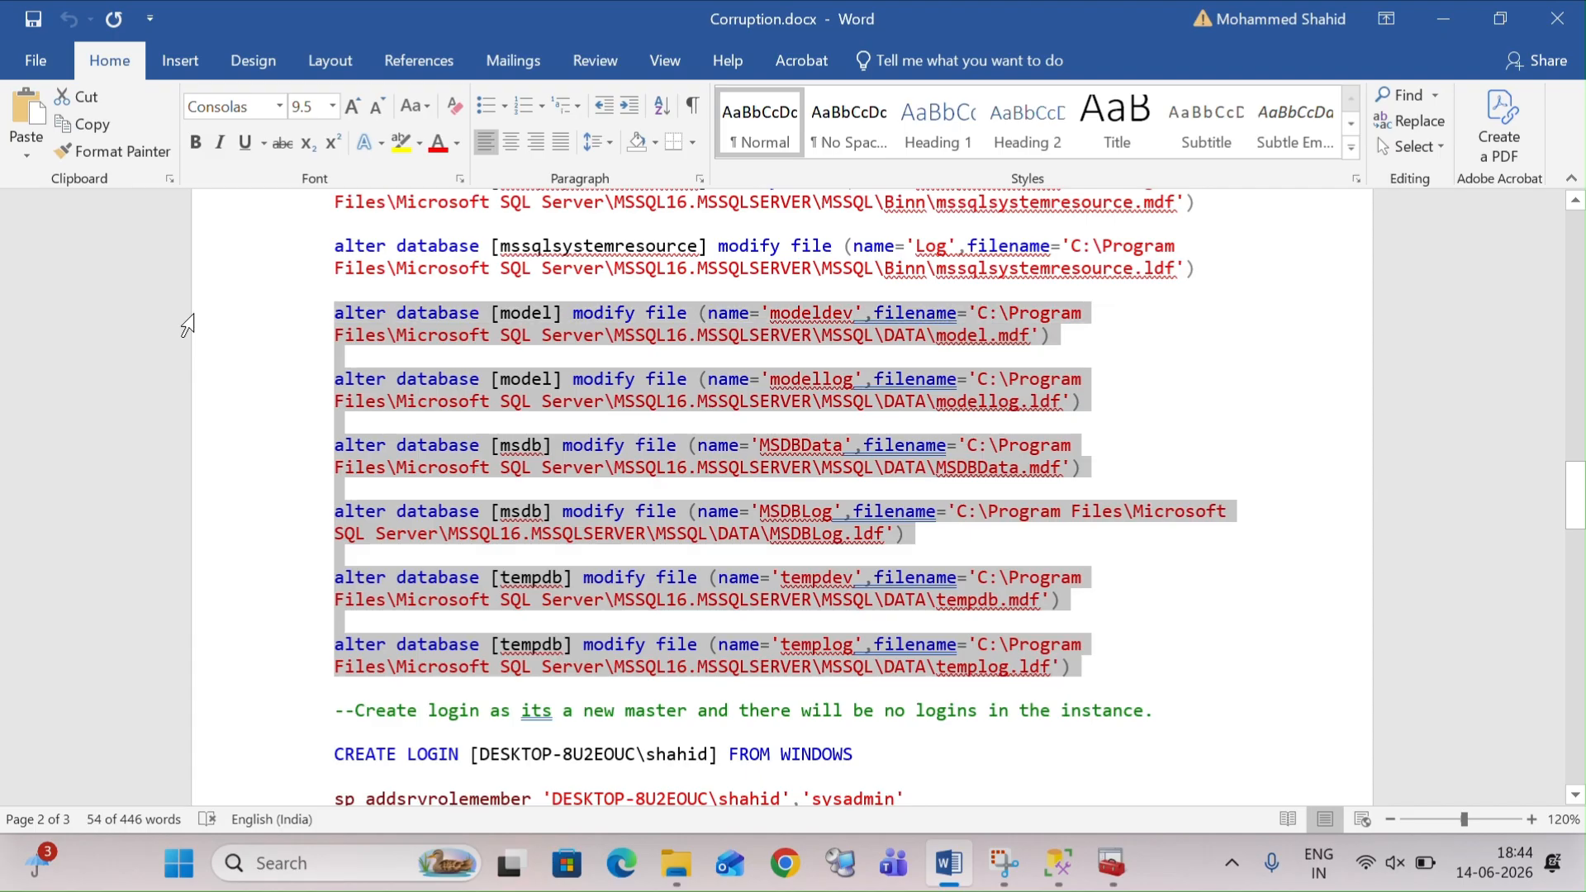
key("alt+Tab")
left_click(698, 405)
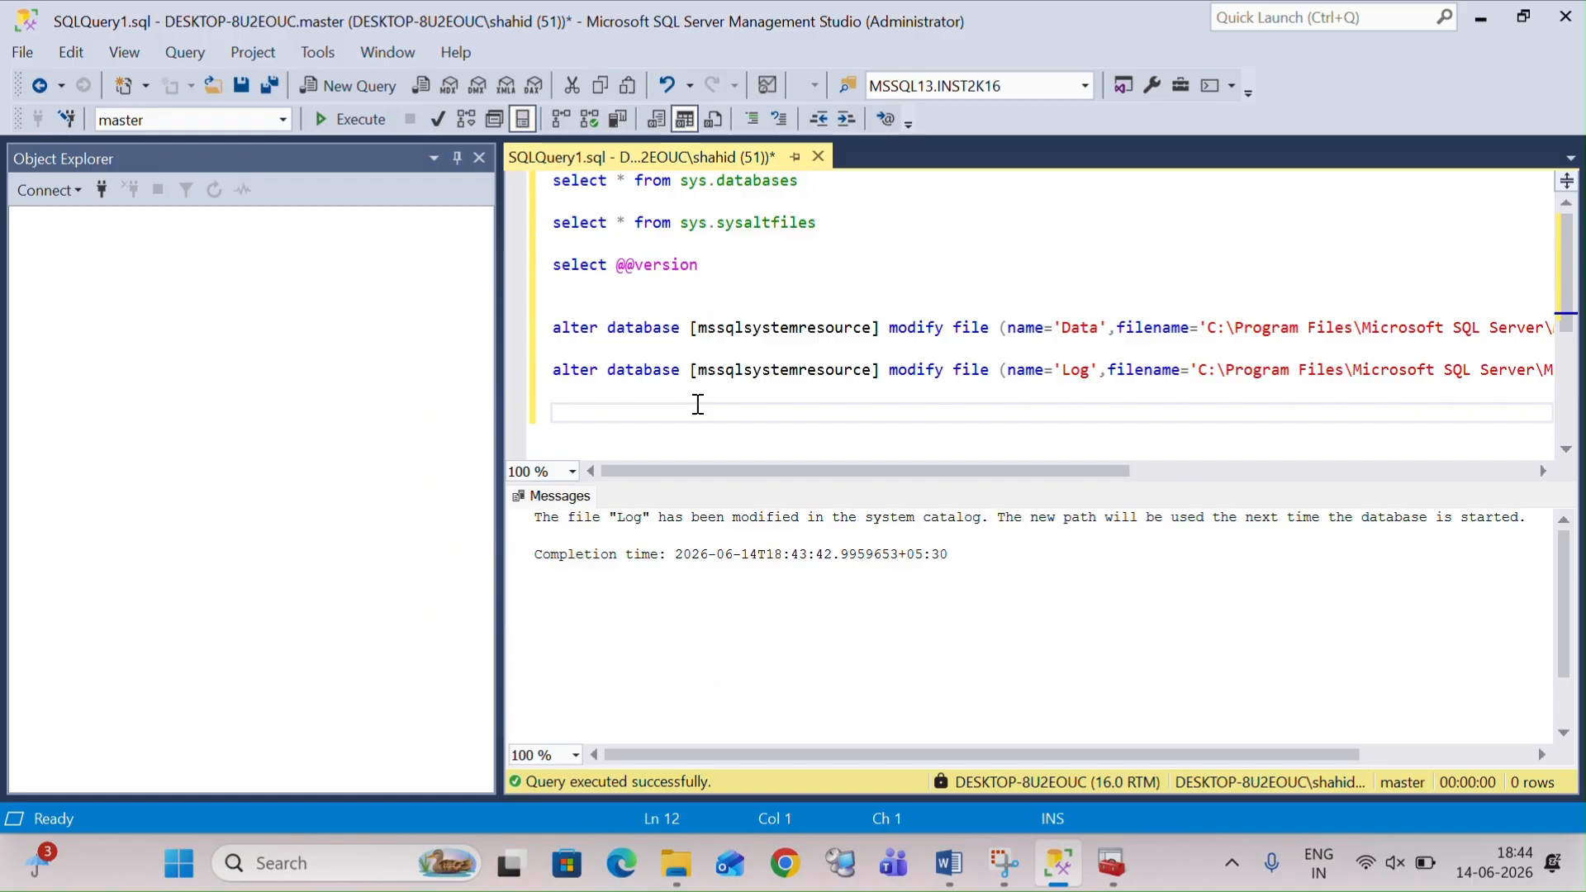
key("ctrl+v")
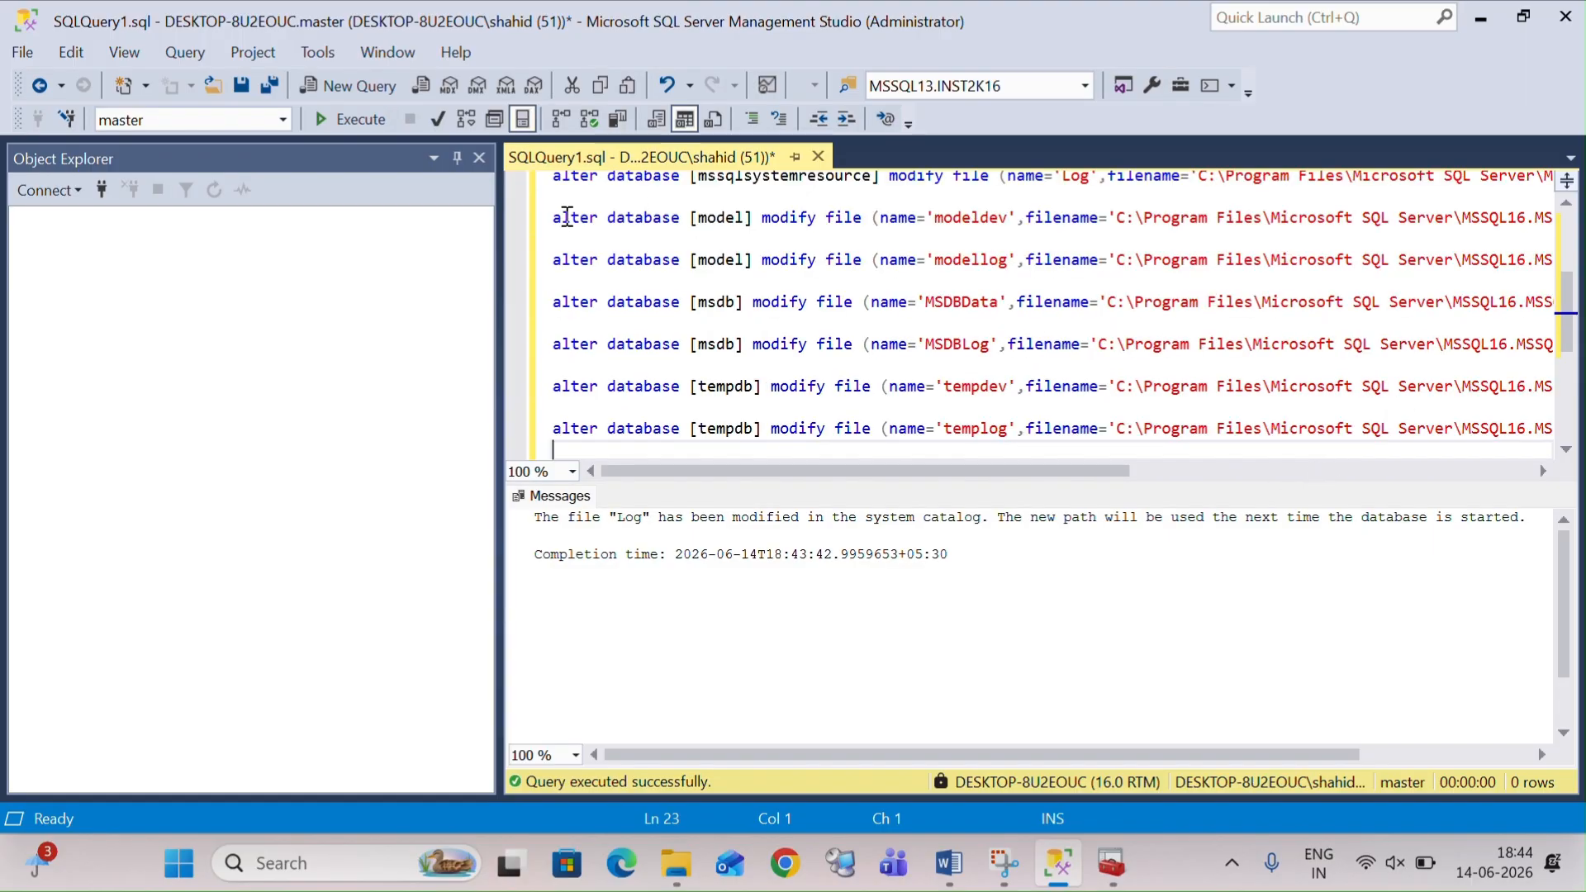
left_click_drag(556, 217, 1001, 479)
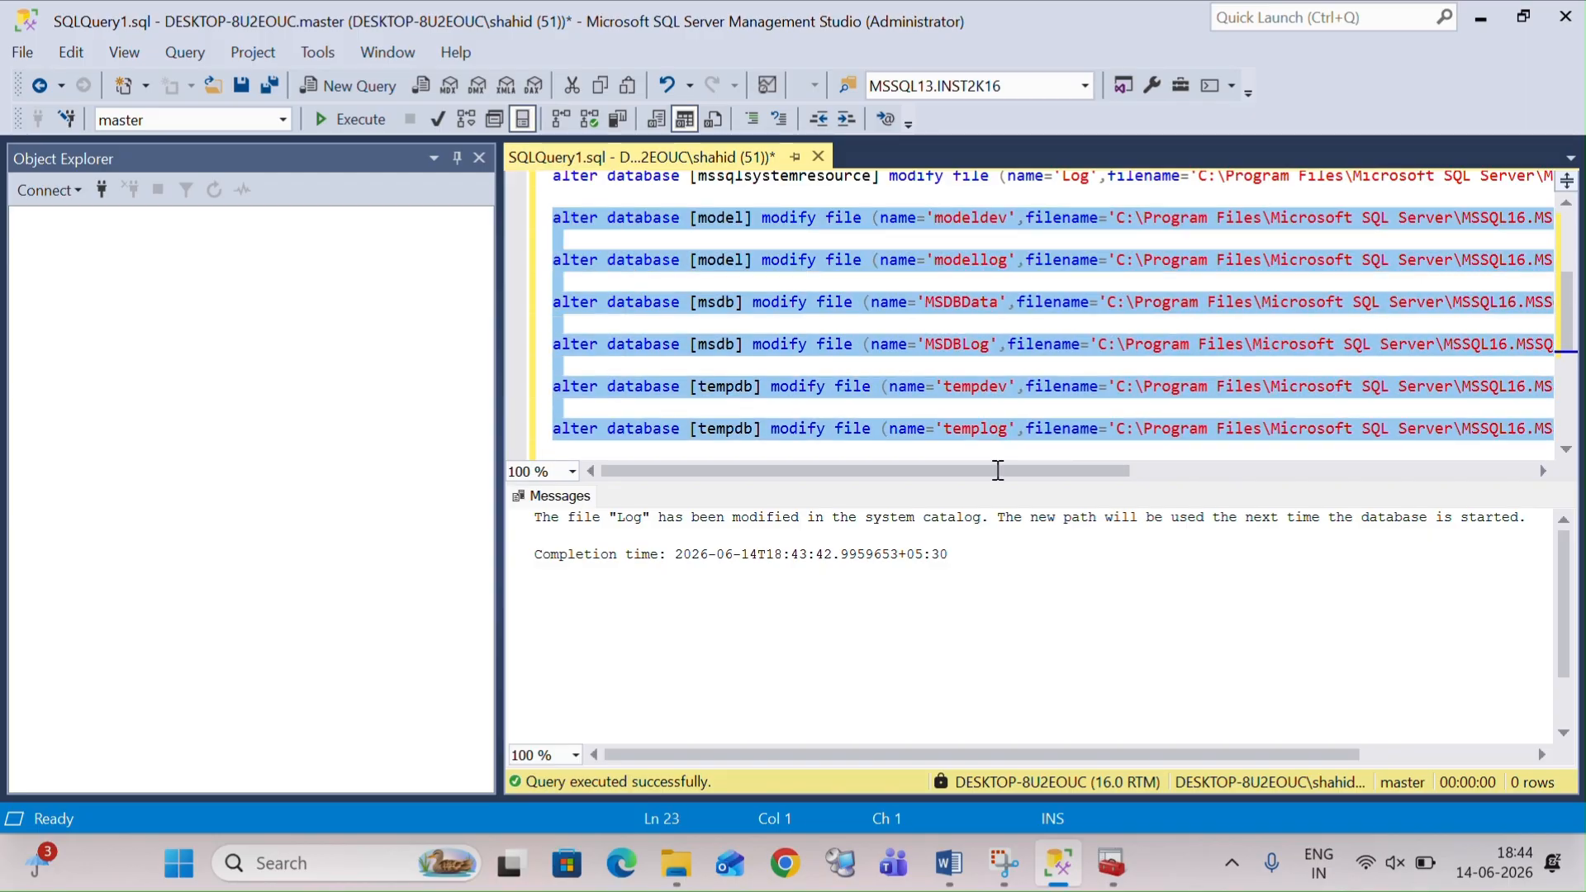
key("F5")
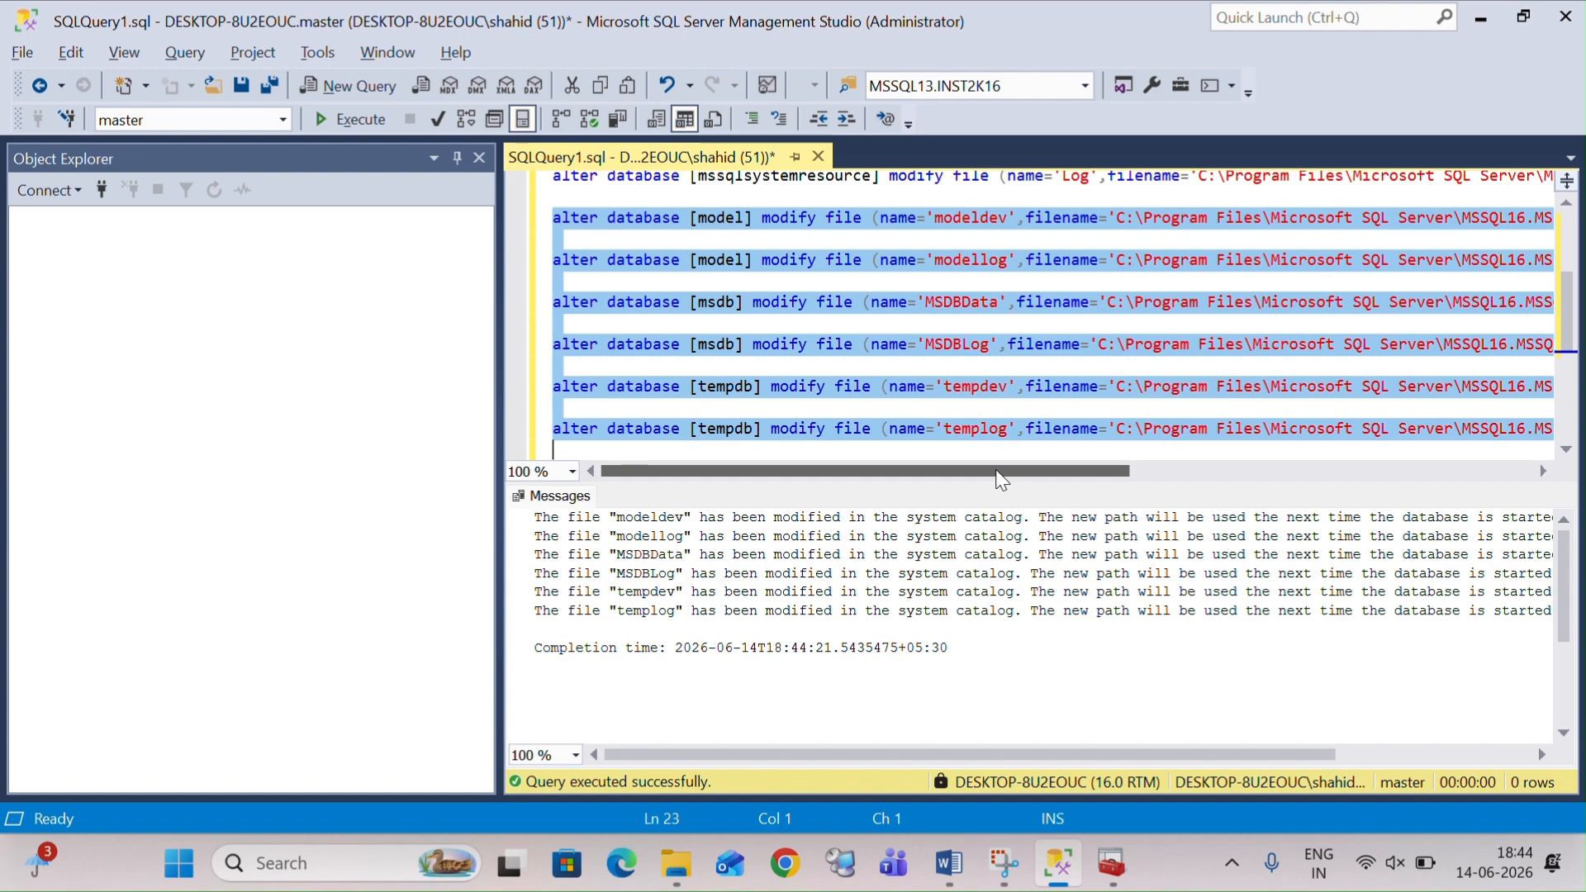
Step: Rerun the sys.databases query and the sys.sysaltfiles query one after the other to check the catalog
scroll(881, 243, "up", 3)
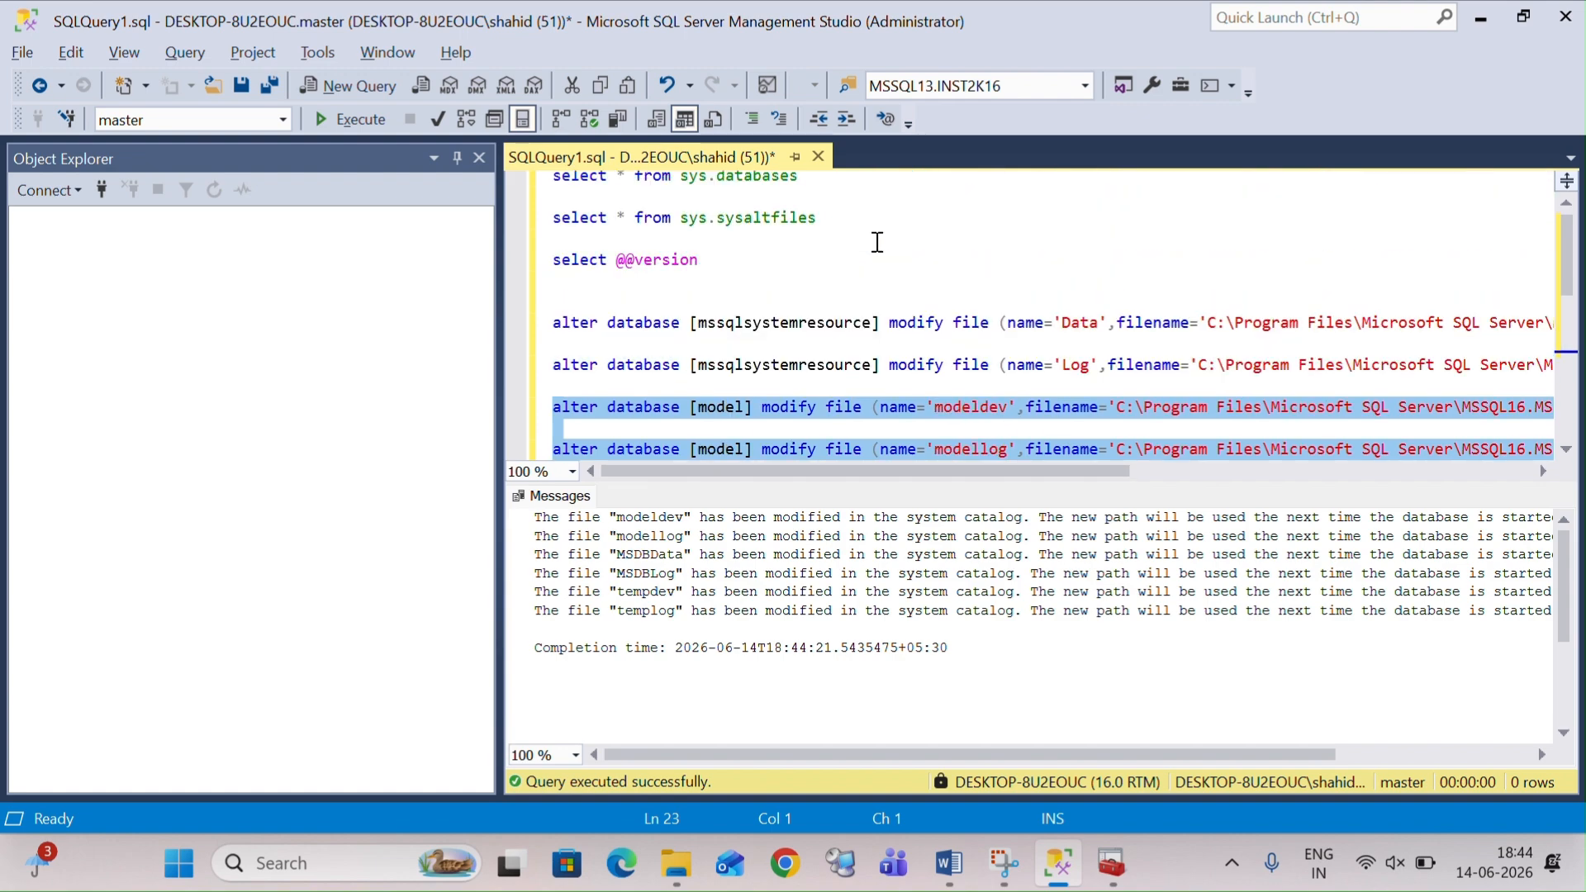
left_click_drag(817, 192, 518, 162)
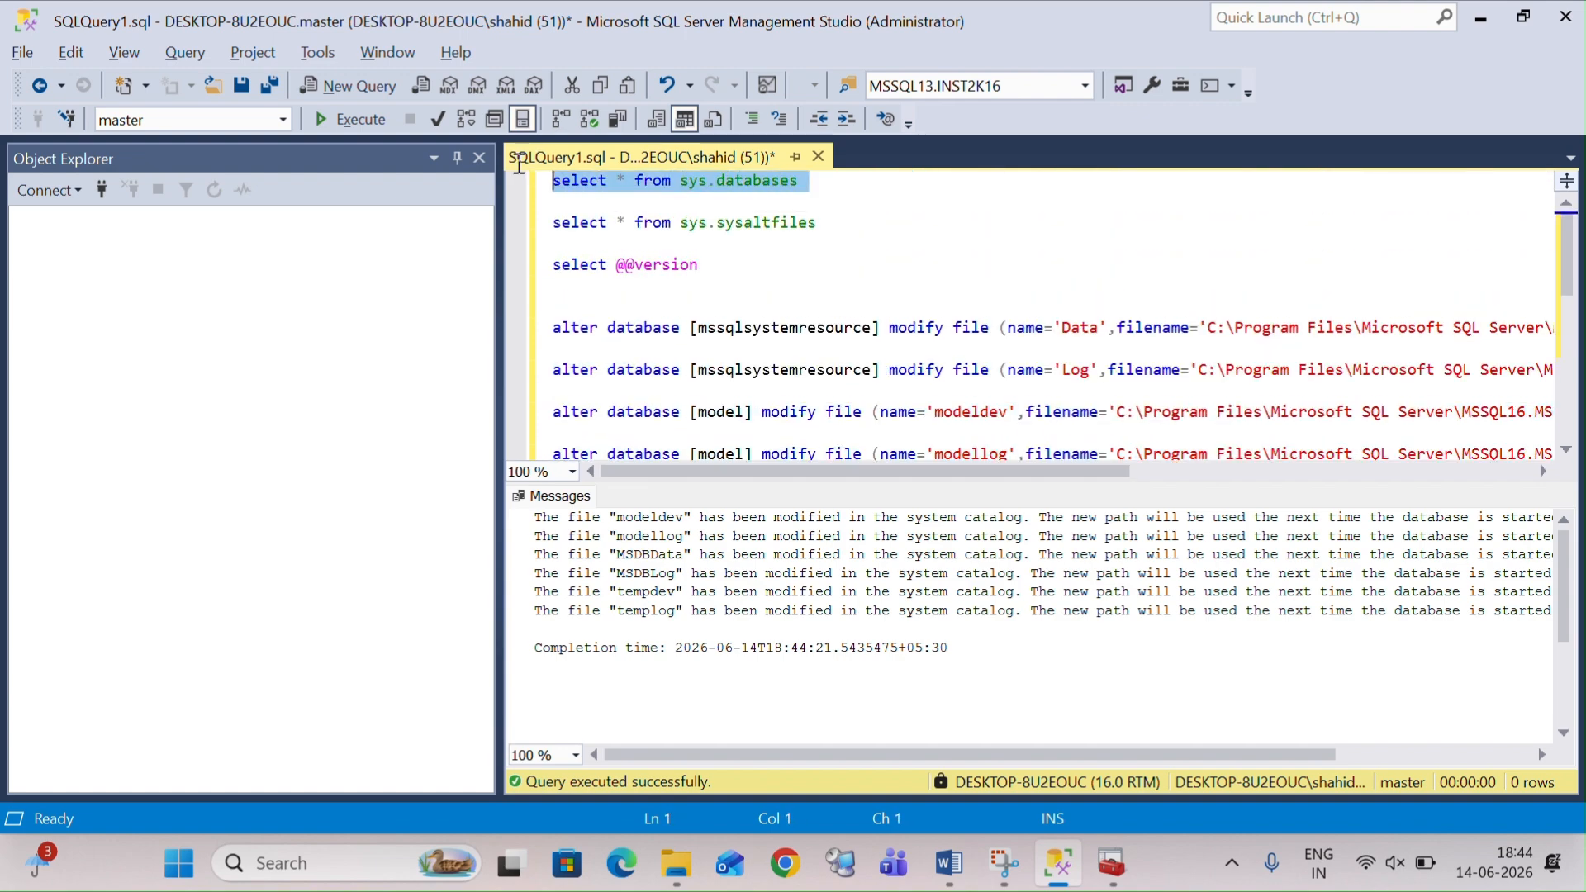
key("F5")
left_click_drag(860, 221, 478, 232)
key("F5")
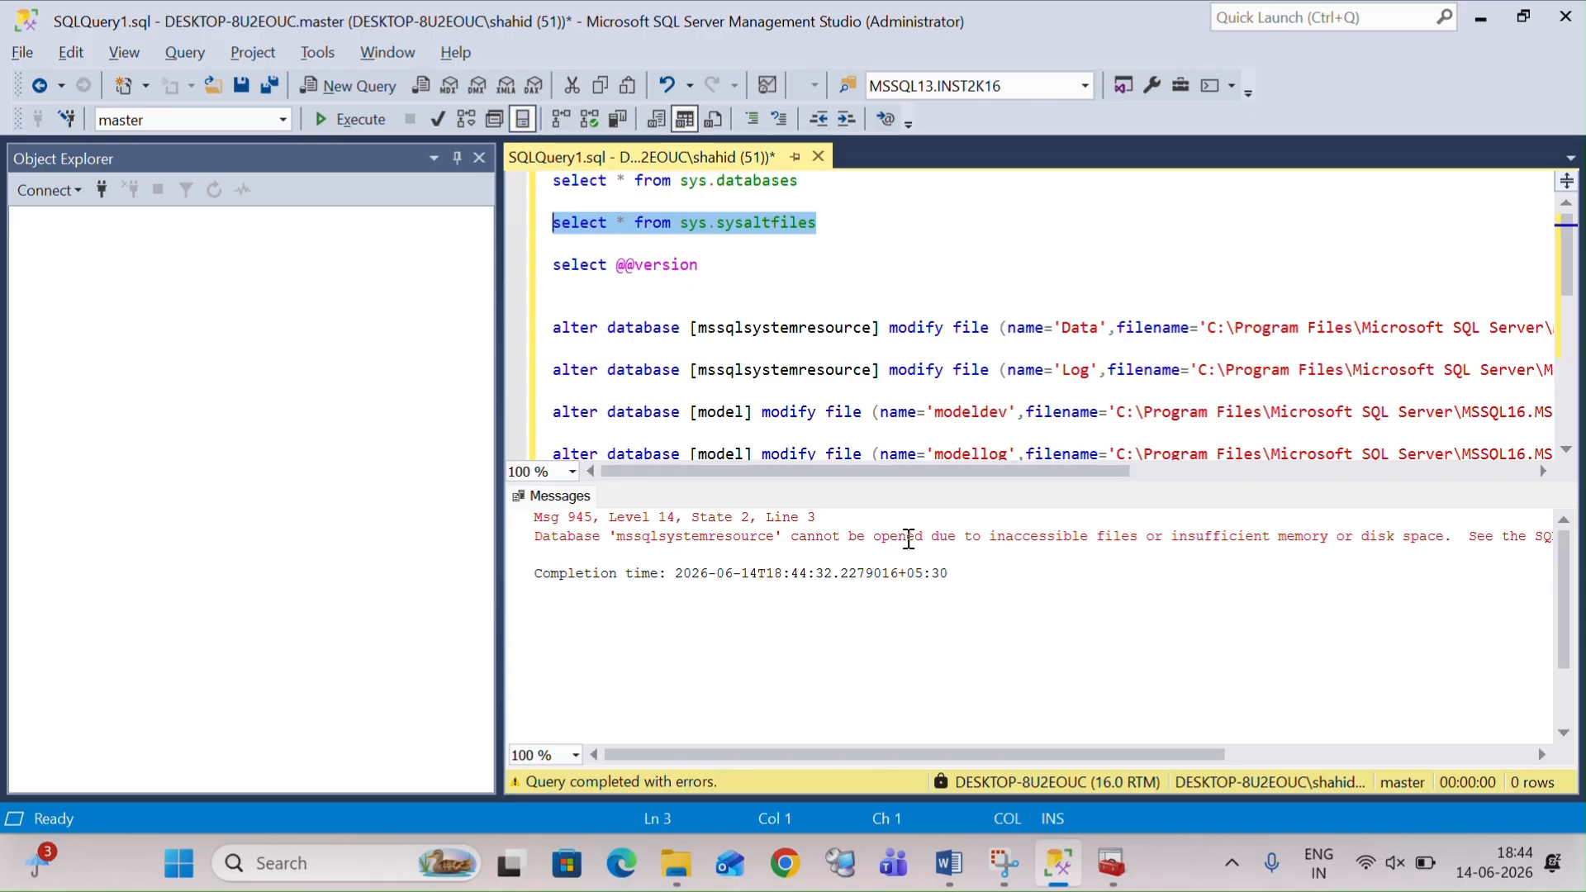
Step: Switch to File Explorer, open the Backup folder on drive C and locate Master_full.bak
left_click(679, 851)
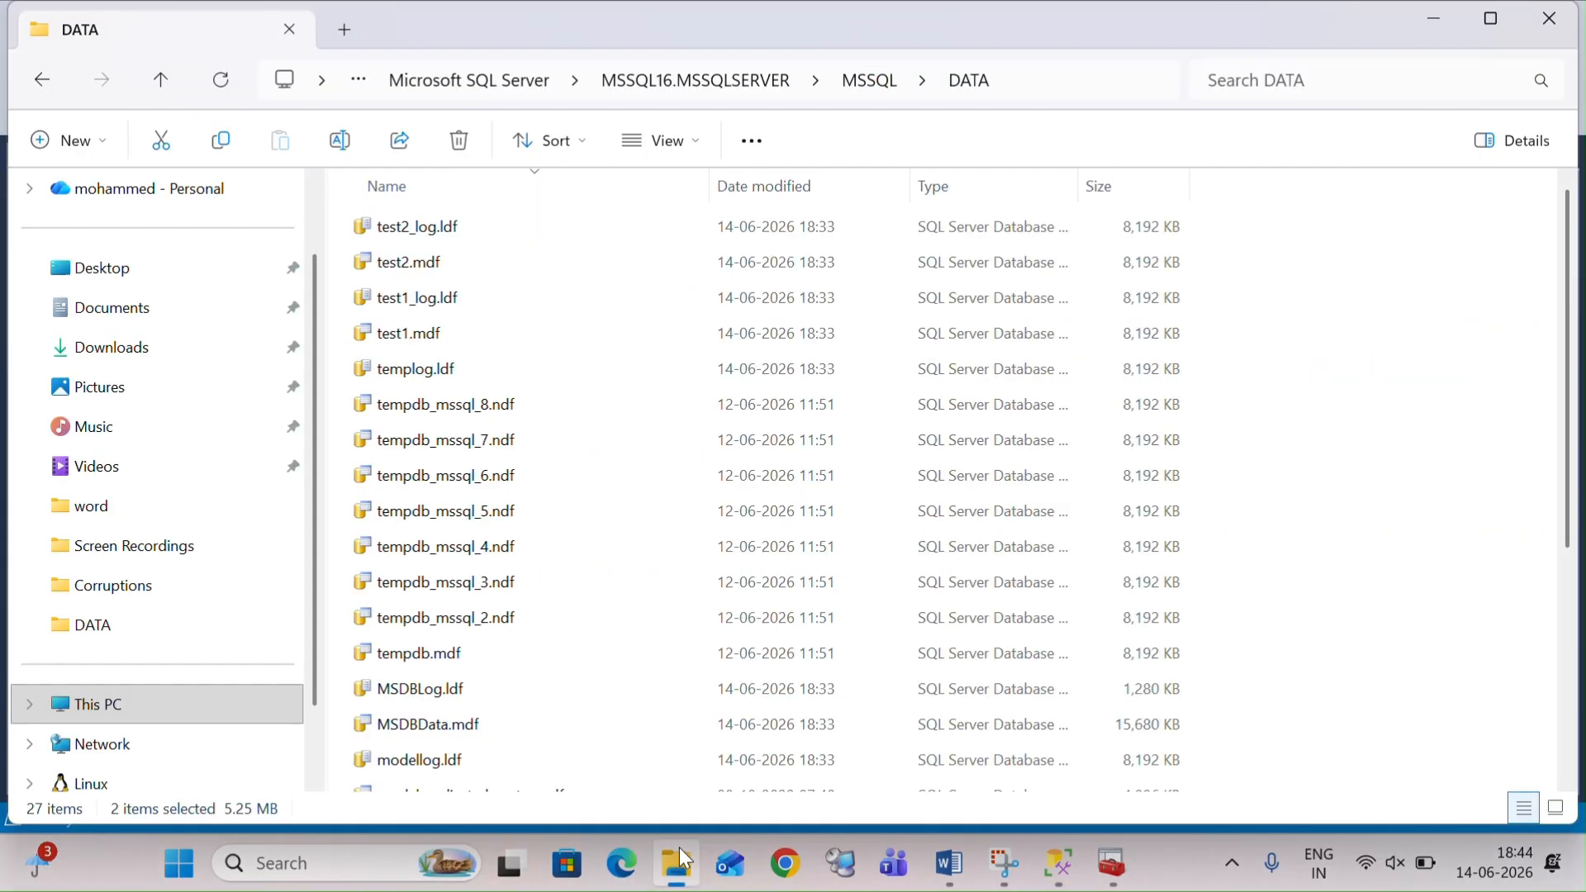
left_click(463, 79)
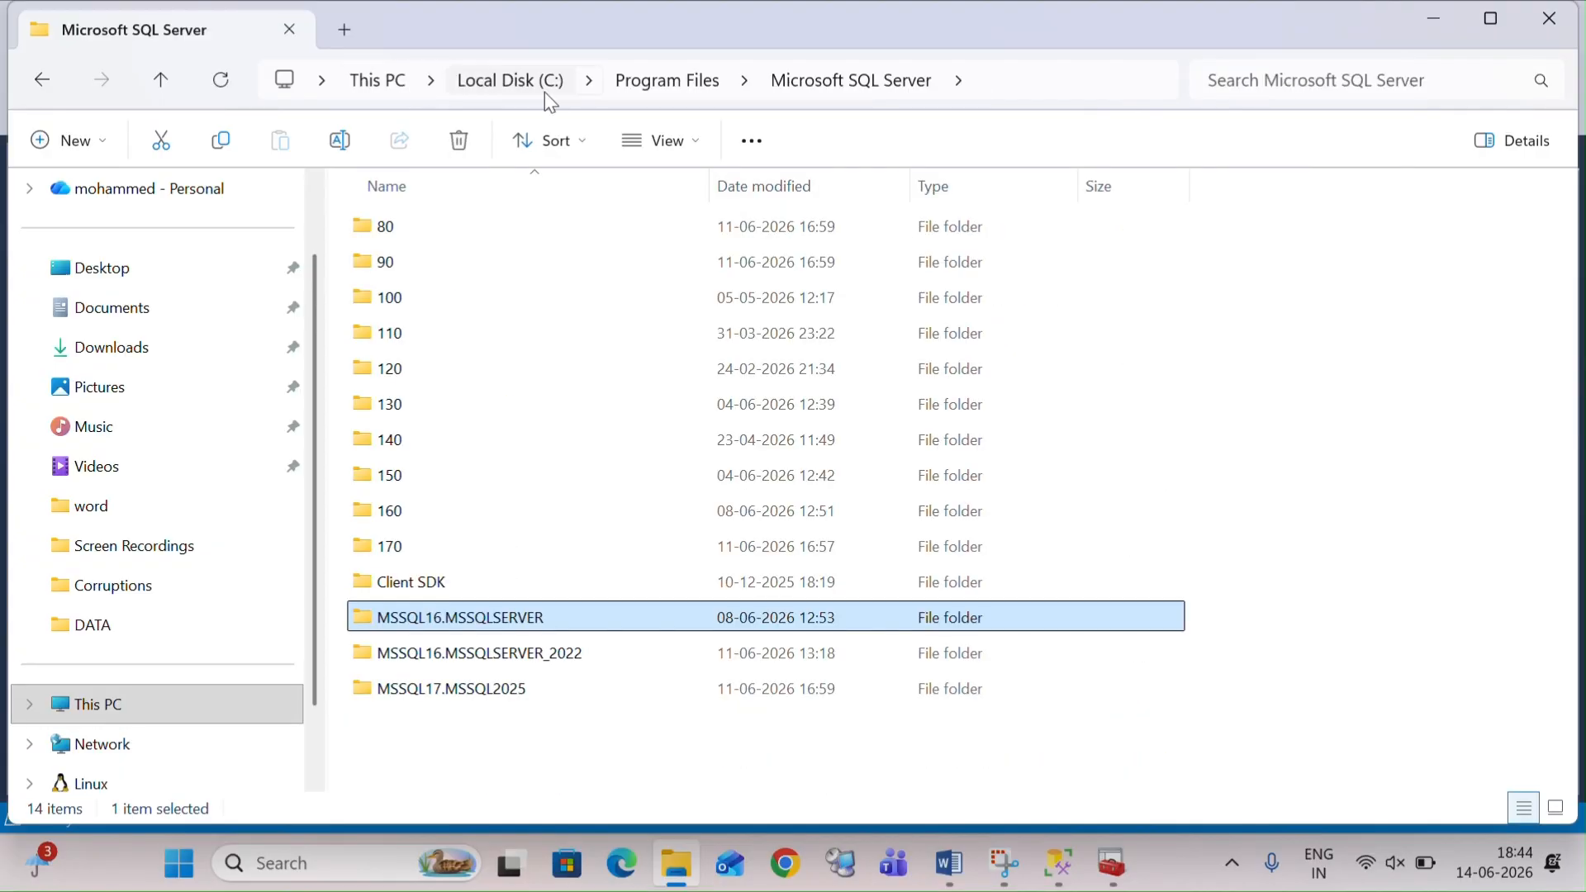
left_click(544, 89)
left_click(437, 265)
double_click(439, 266)
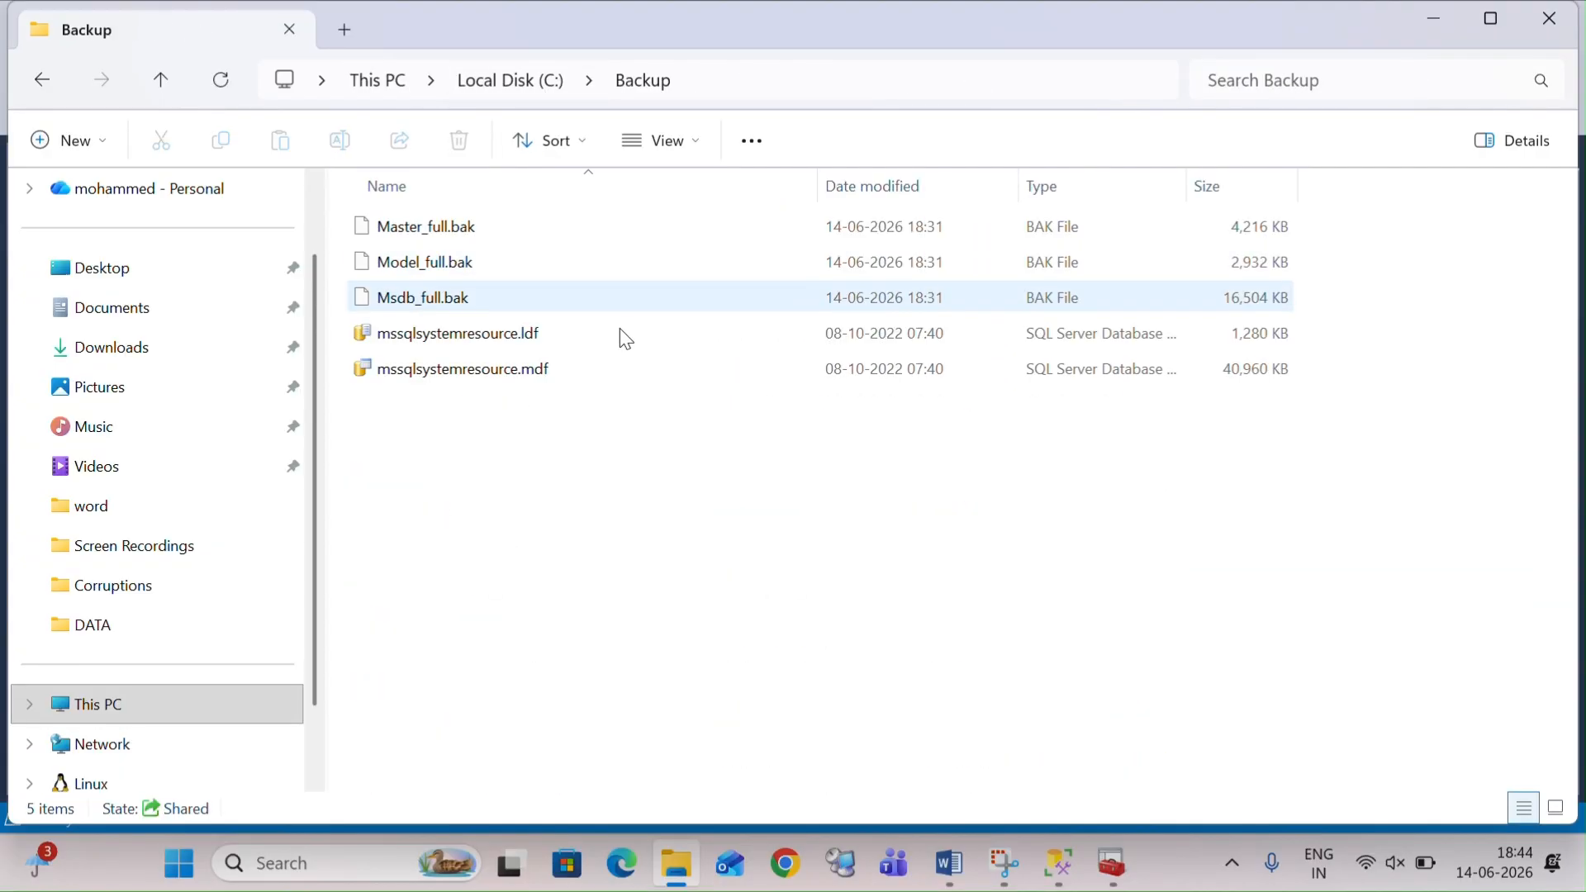
left_click(419, 240)
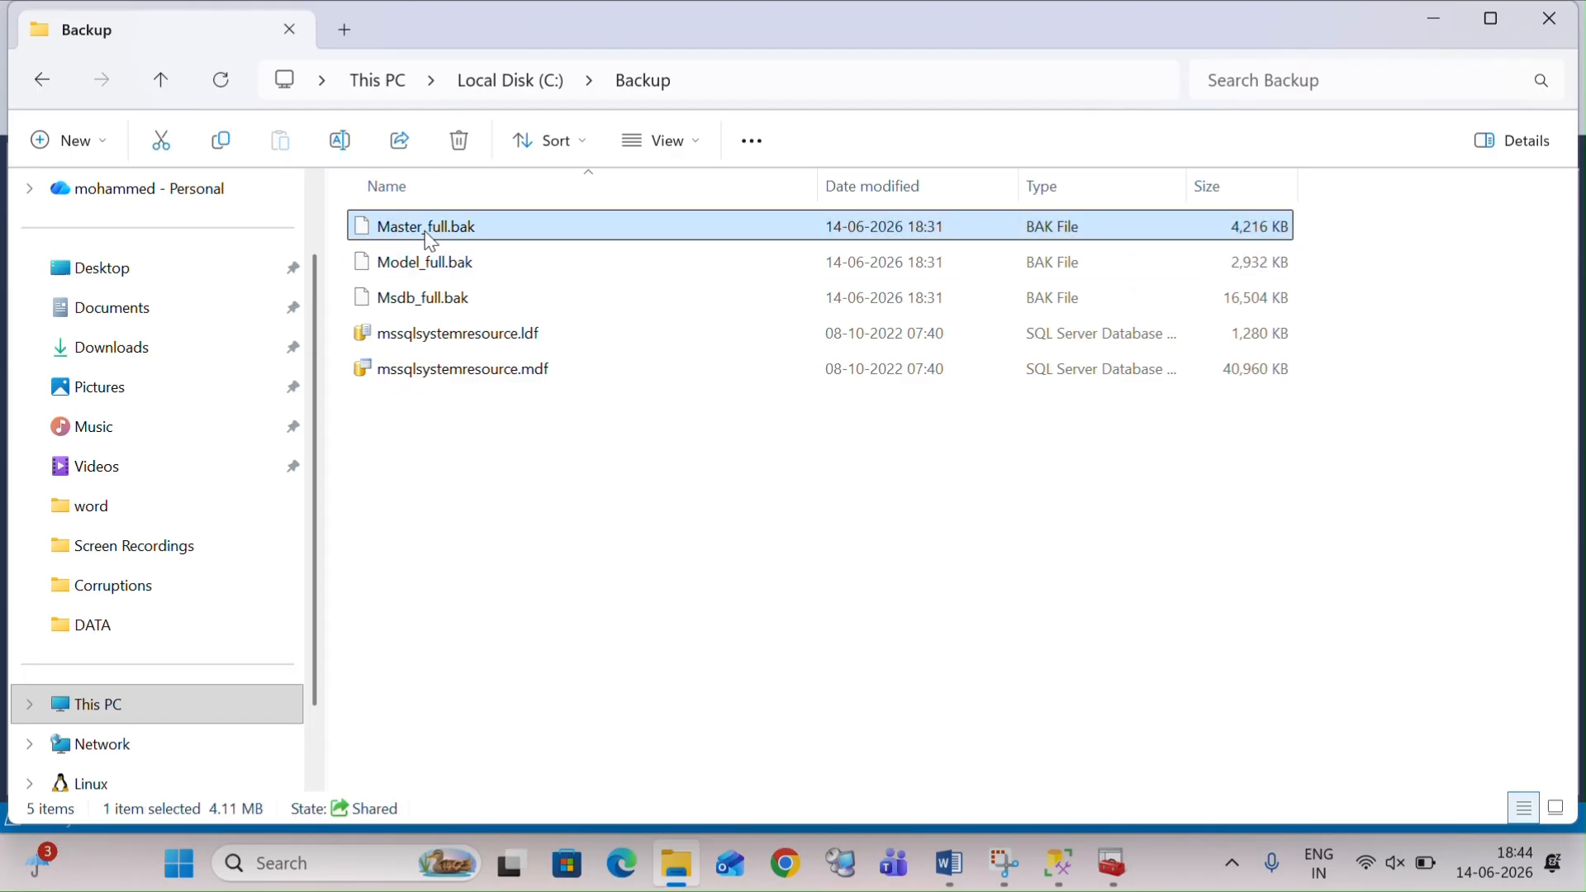
Step: Return to SQL Server Management Studio and begin the statement restore database [master] in SQLQuery1.sql
key("alt+Tab")
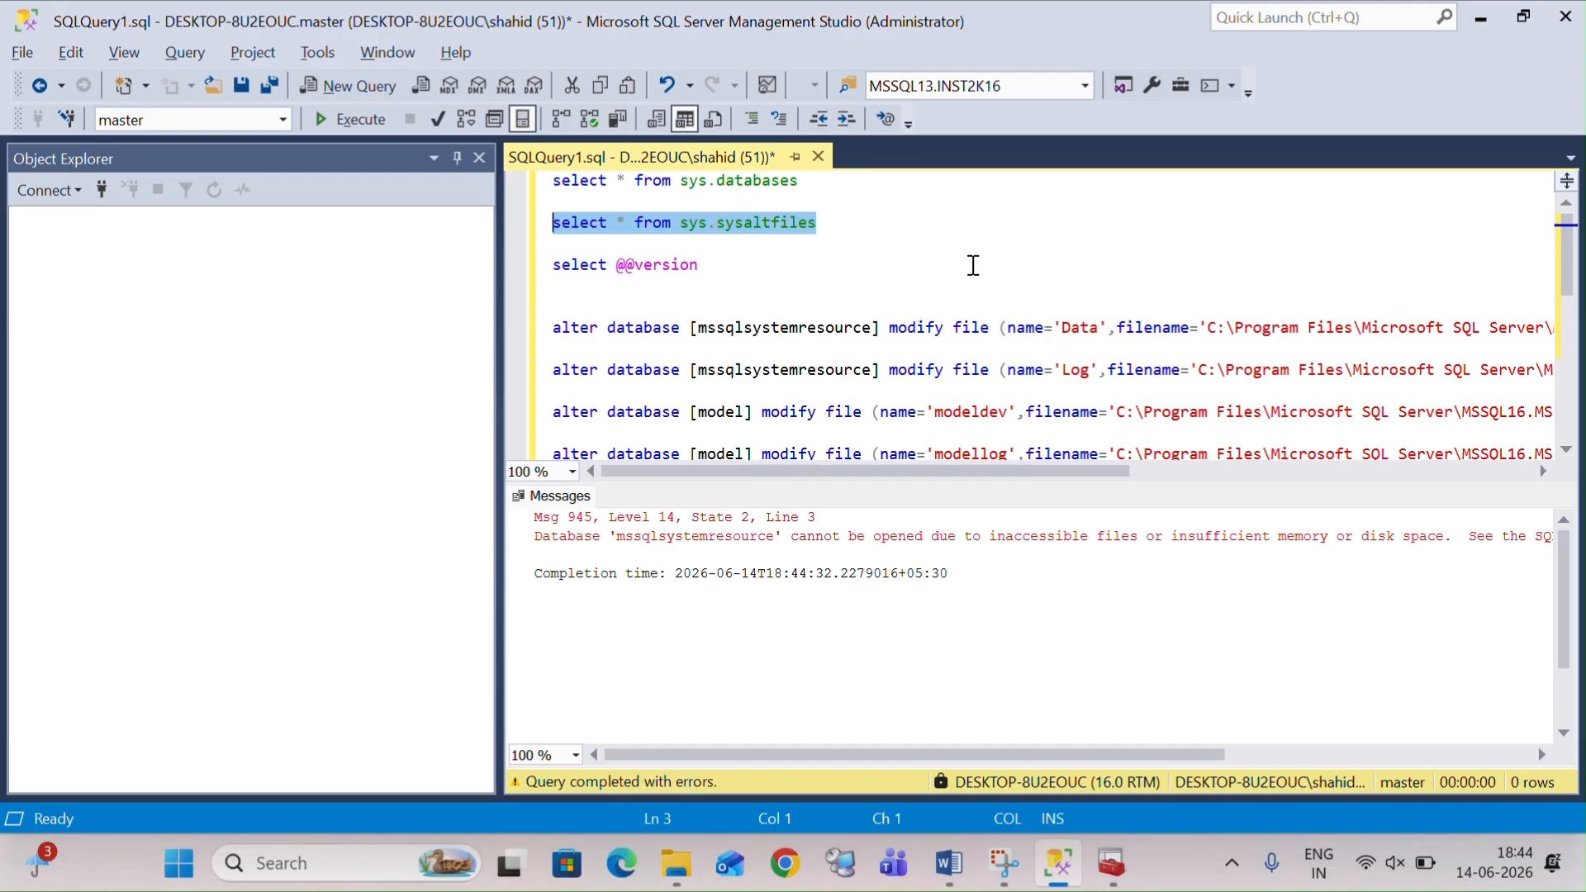
scroll(959, 263, "down", 2)
scroll(973, 264, "down", 3)
left_click(611, 271)
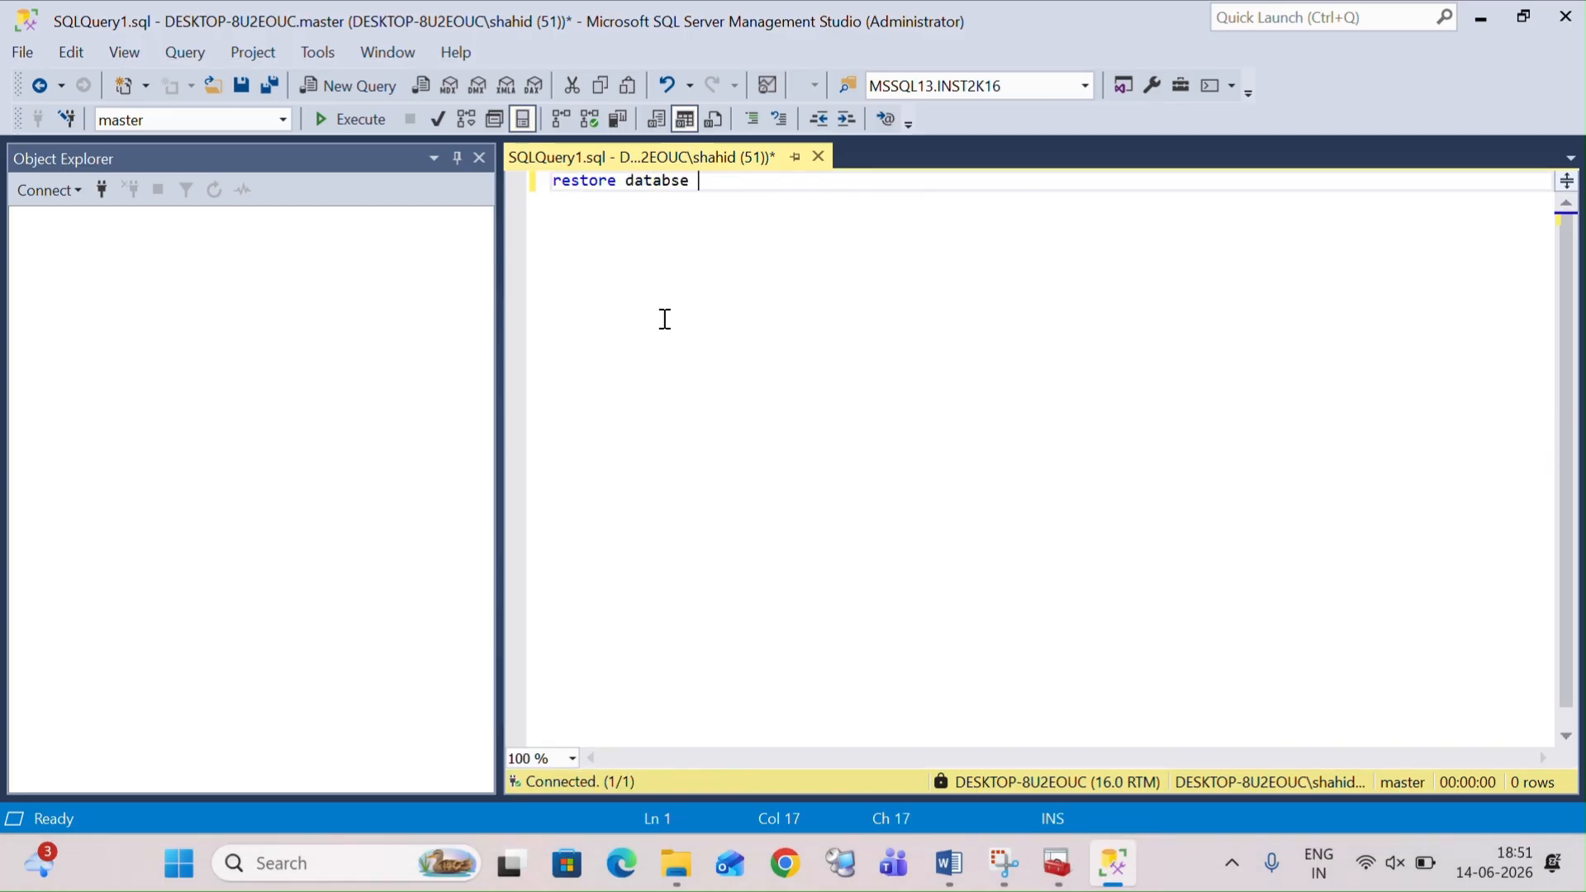
key("BackSpace")
type("base [master")
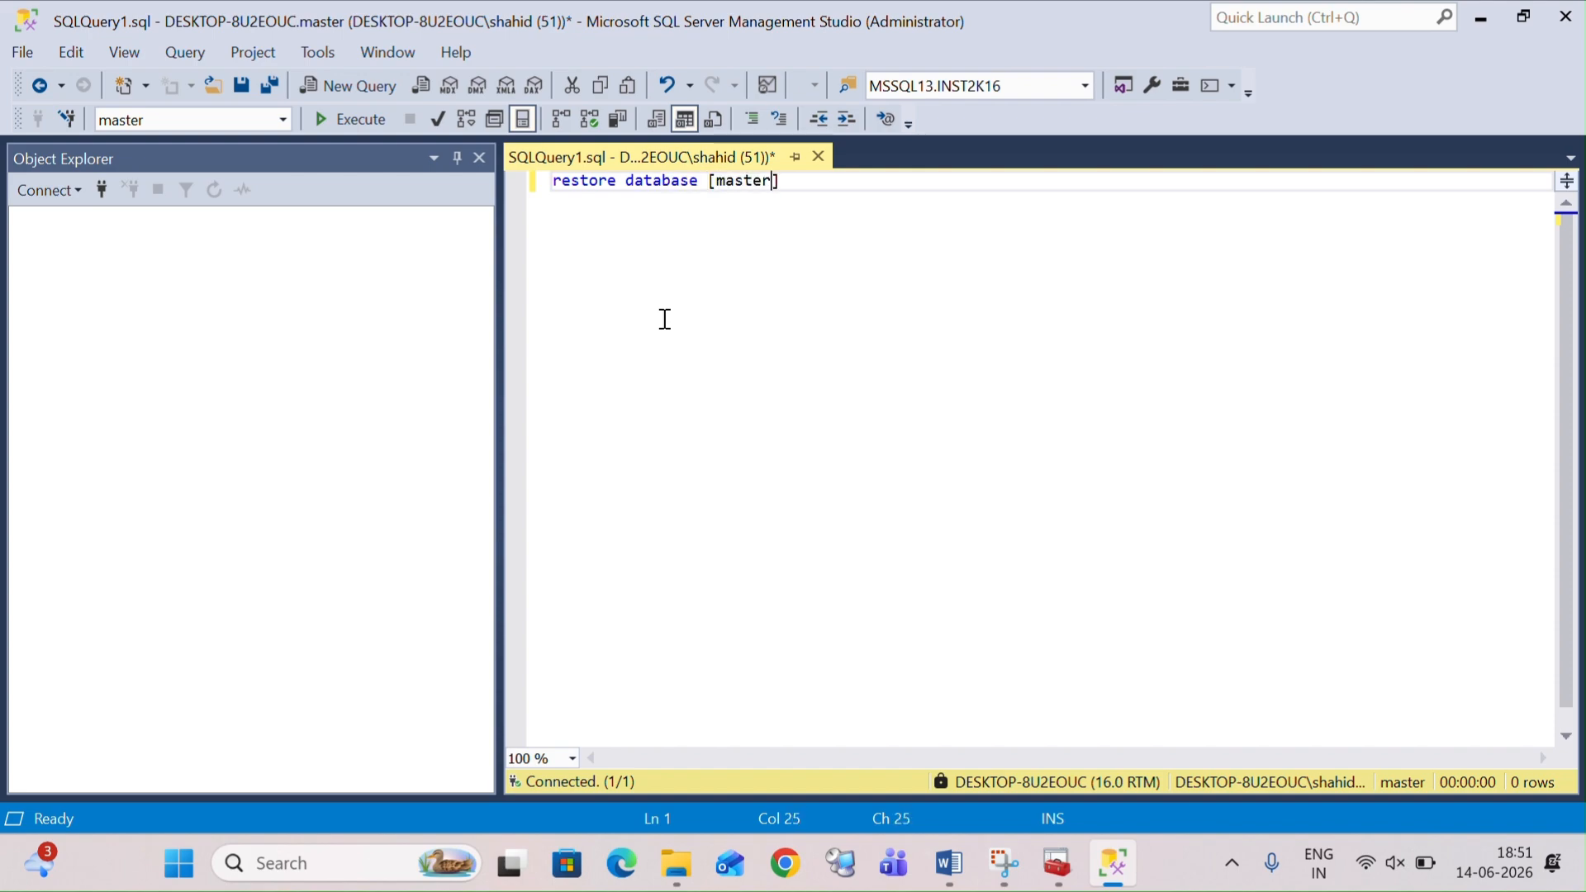
Step: Check the brackets around master and extend the restore statement with from disk = c:\backup
key("Left")
key("Left")
key("Left")
key("Left")
key("Left")
key("Left")
key("BackSpace")
type("[")
key("Right")
type("om disk = c:")
type("\backup")
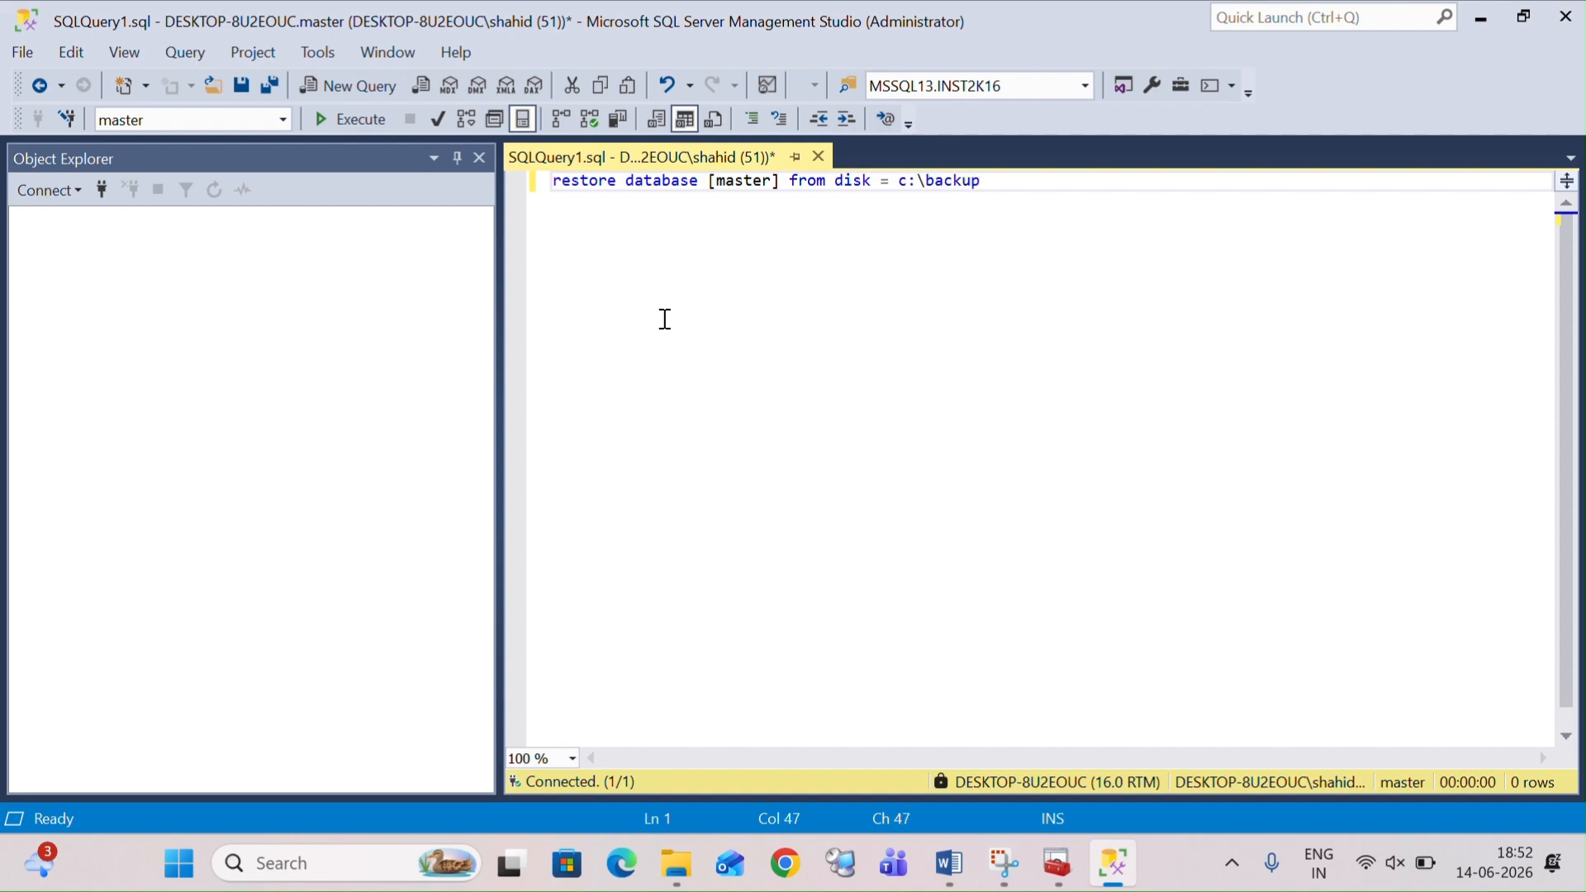
Step: Append \master_full.bak to the backup path, add with replace on a second line and try executing the restore
type("\\master_full.bal")
key("BackSpace")
type("k")
key("Return")
type("with r")
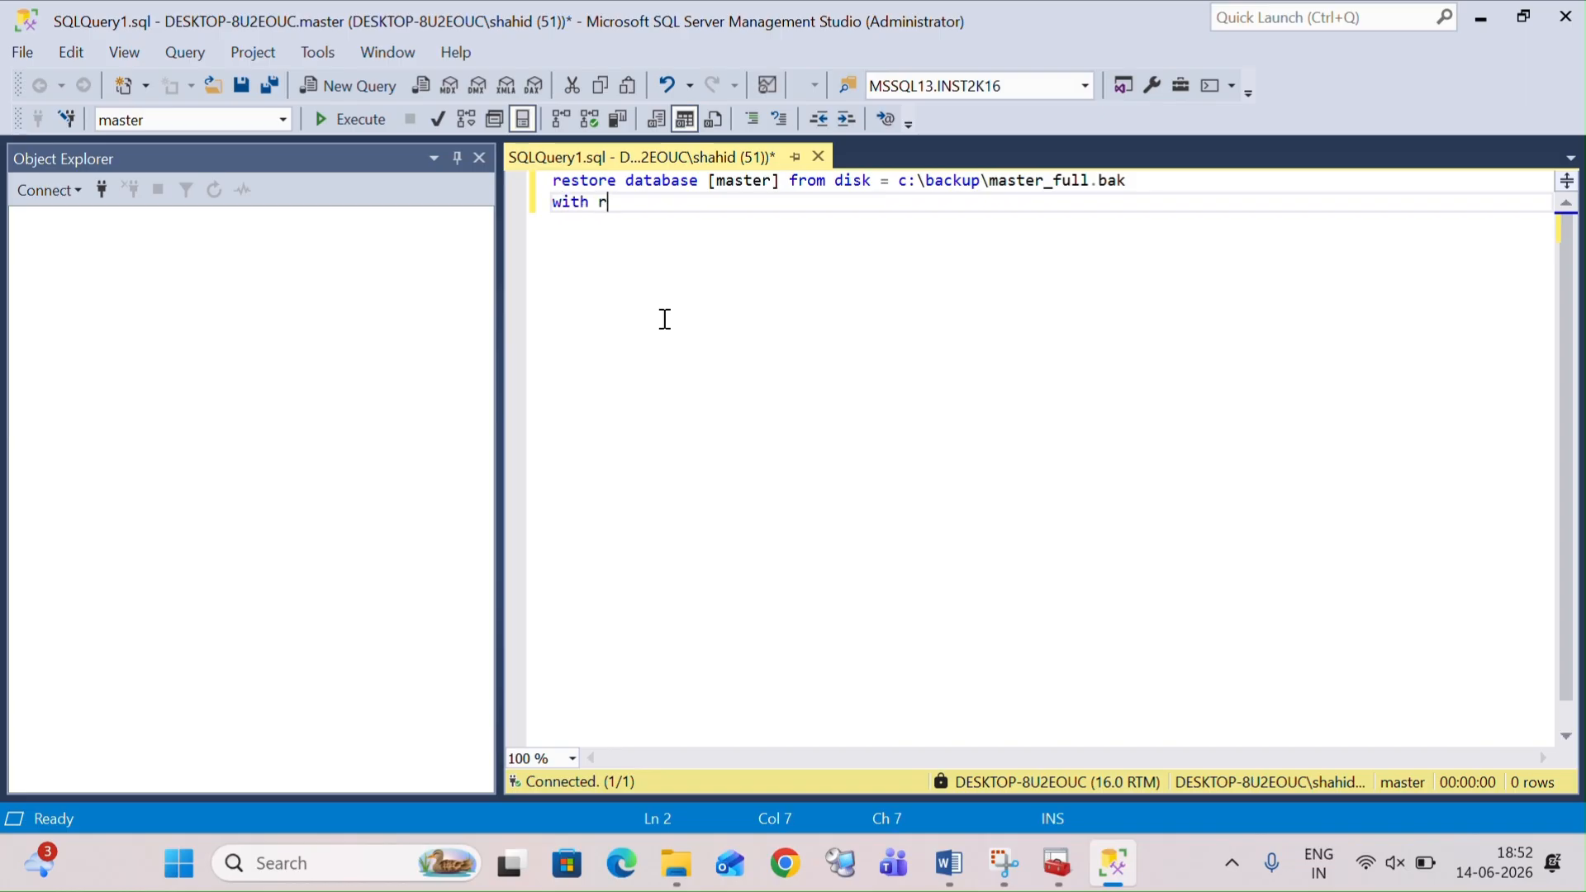
type("eplace")
key("F5")
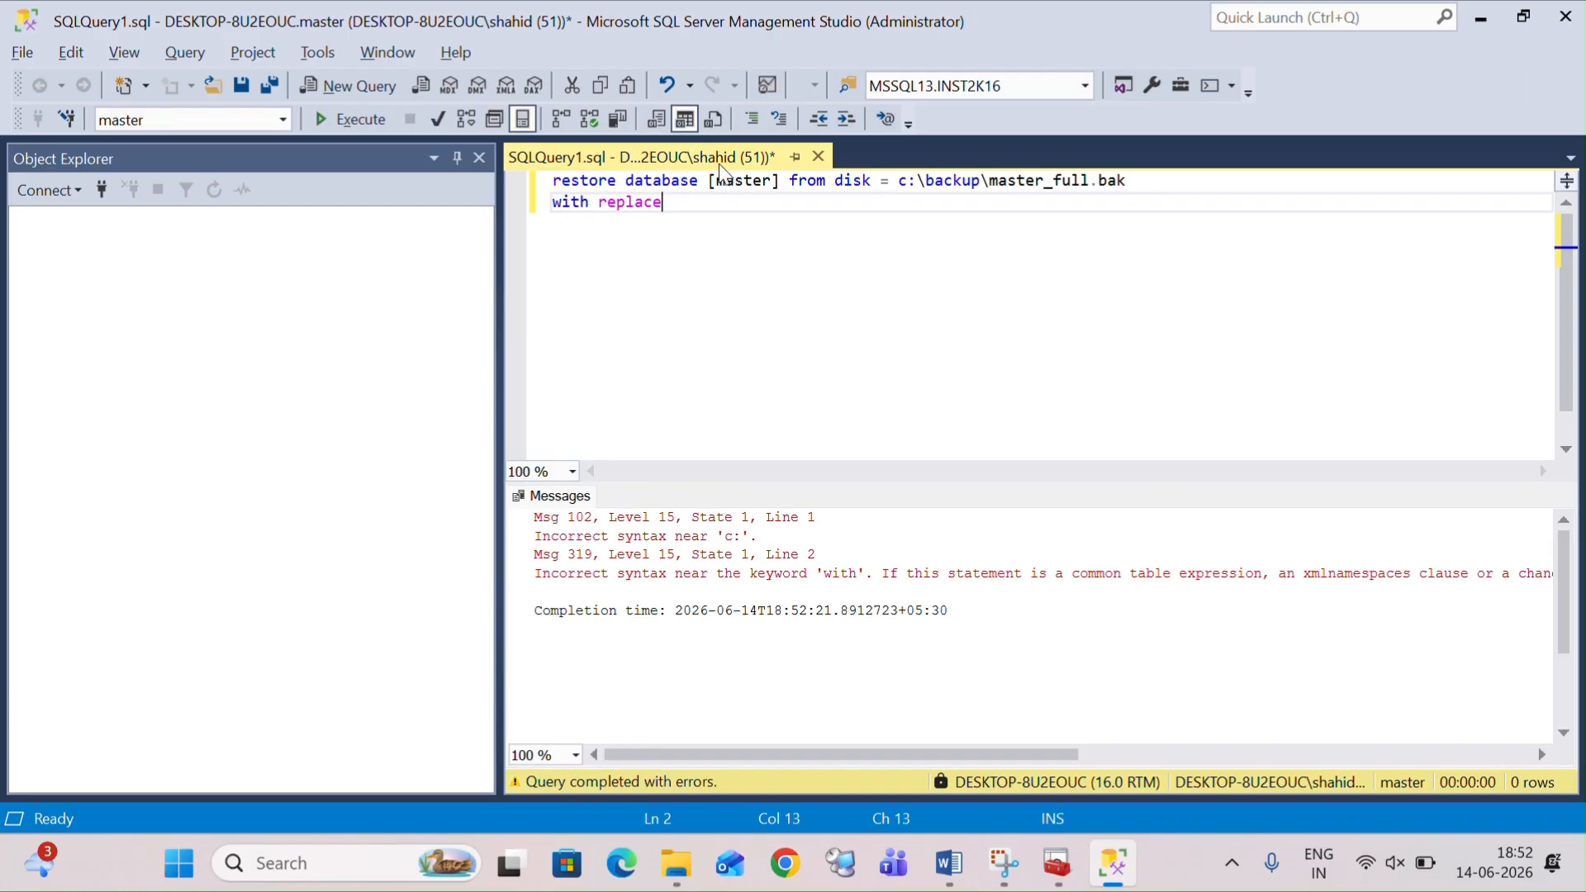
Step: Enclose the path c:\backup\master_full.bak in single quotation marks and execute the master restore again
left_click(906, 184)
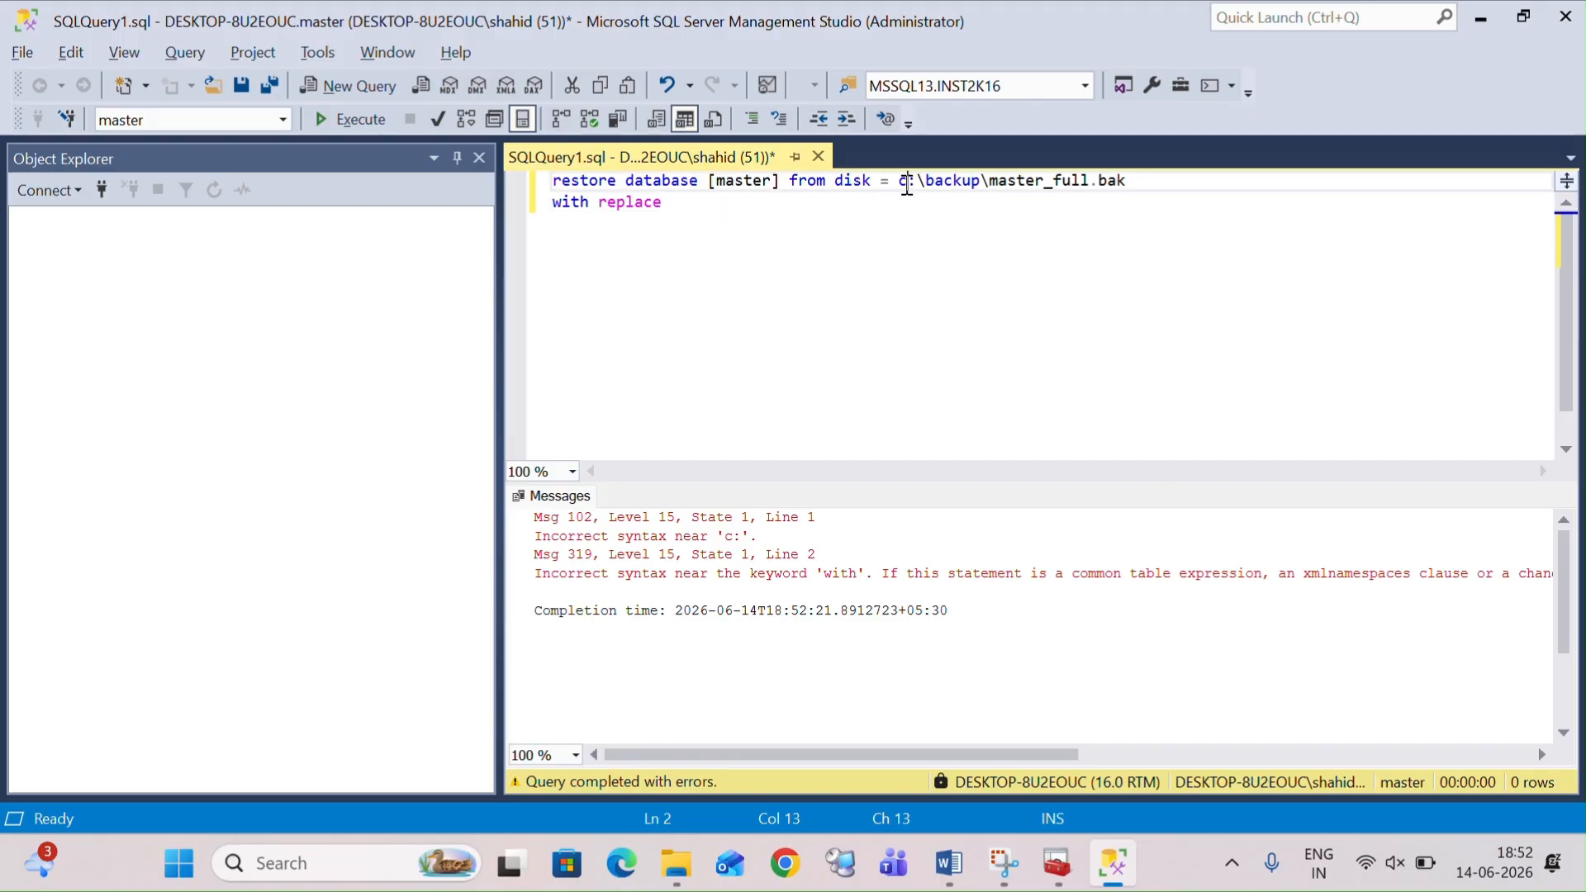
type("'")
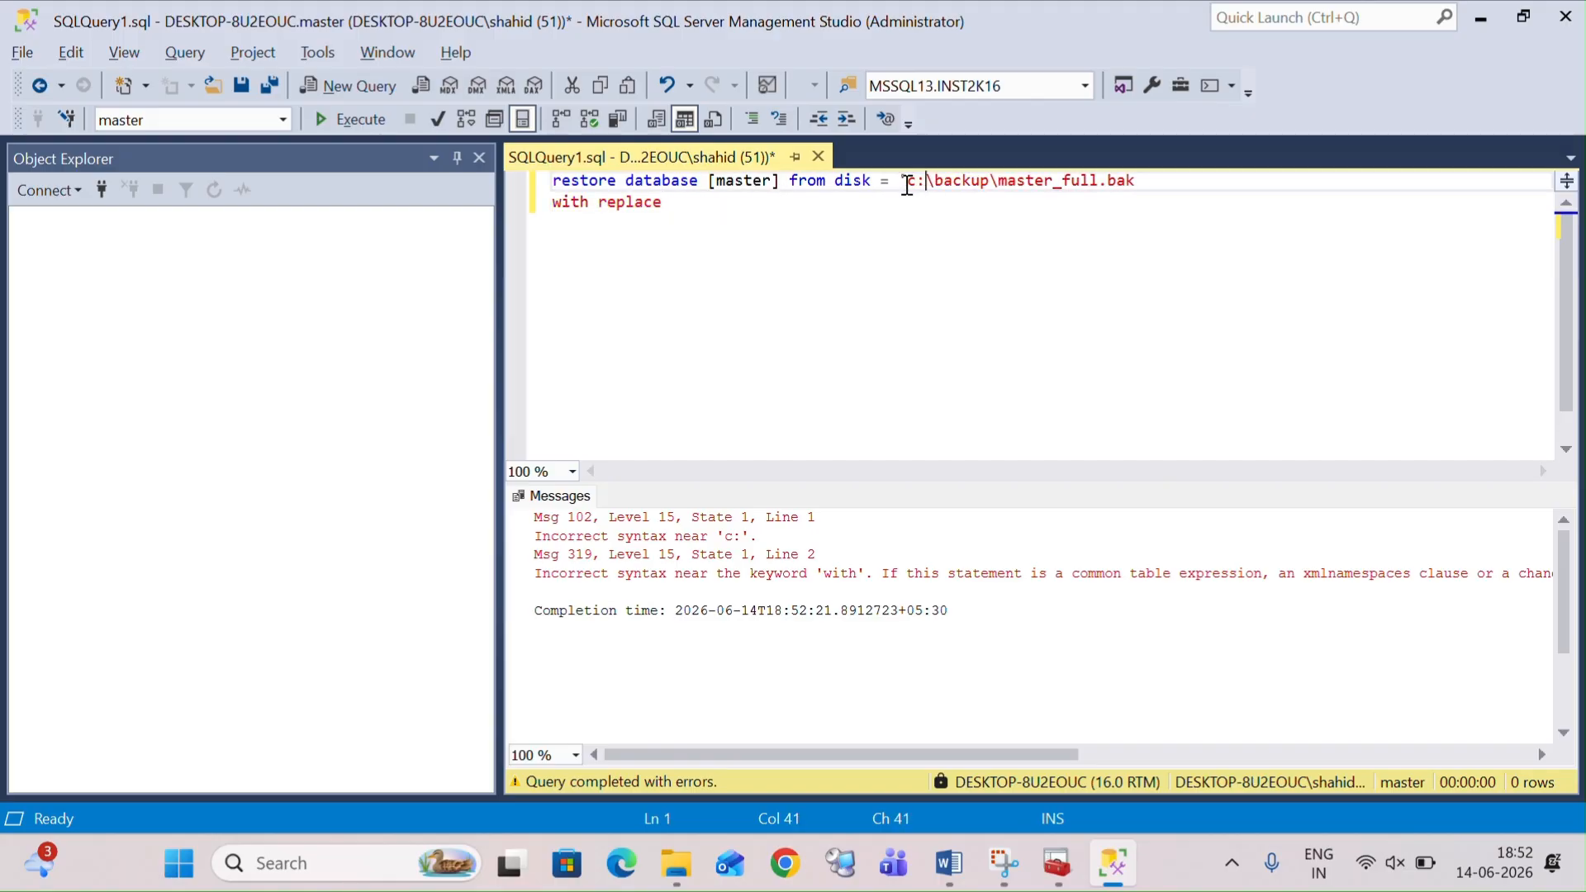
key("Right")
key("Right")
key("Right")
key("Right")
key("Right")
key("Right")
key("Right")
key("Right")
key("Right")
key("Right")
key("Right")
key("Right")
key("Right")
key("Right")
key("Right")
type("'")
key("F5")
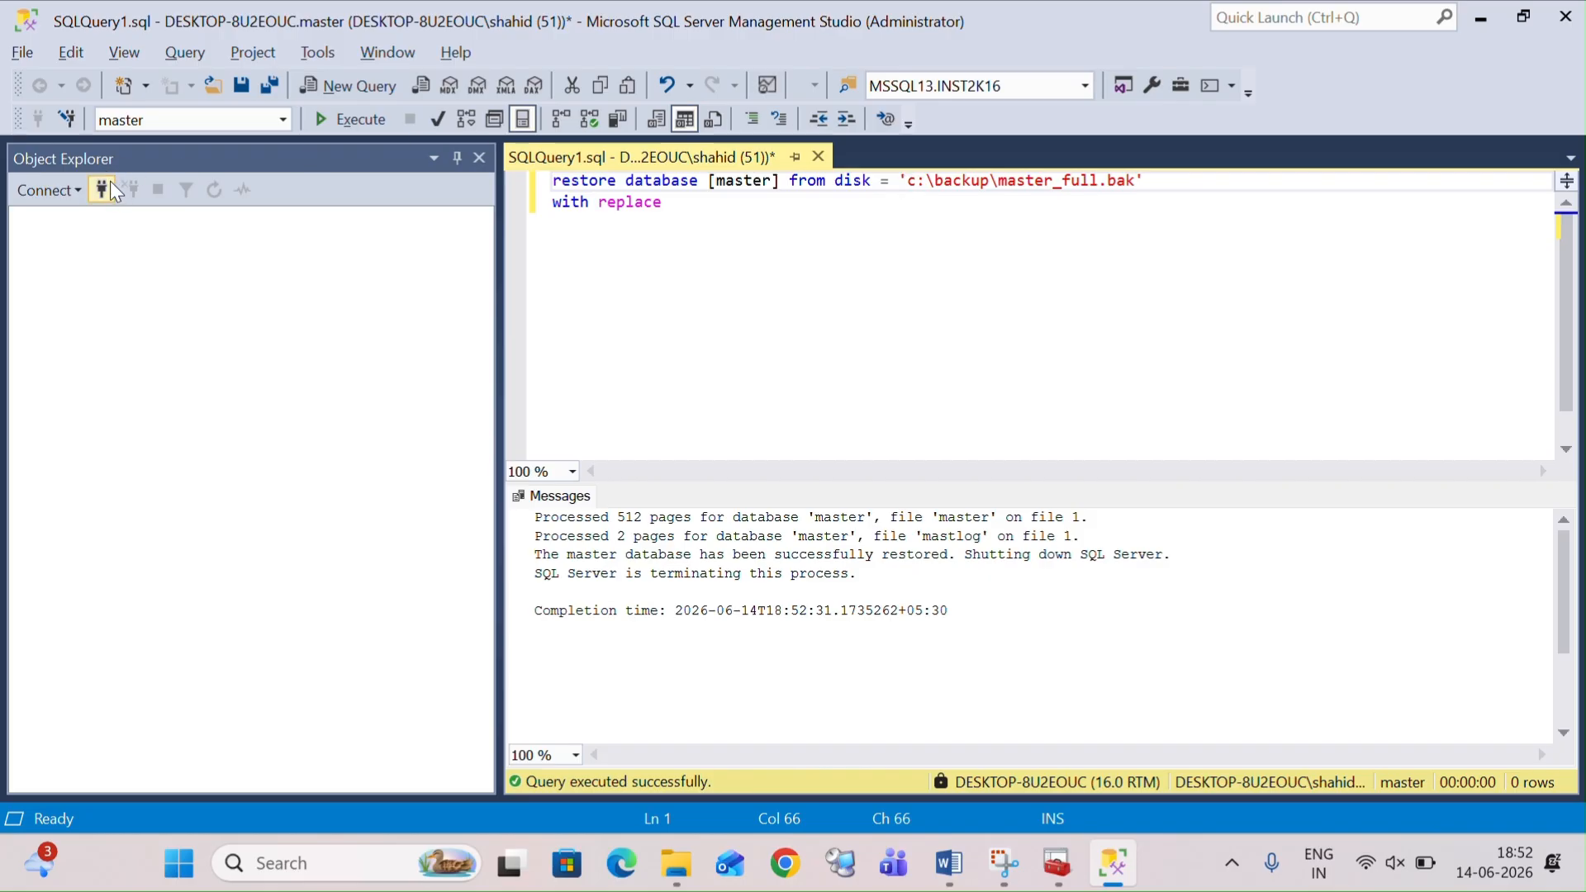
Step: Switch to SQL Server Configuration Manager and remove the -t3608 and -m startup parameters from the SQL Server (MSSQLSERVER) service
left_click(1057, 863)
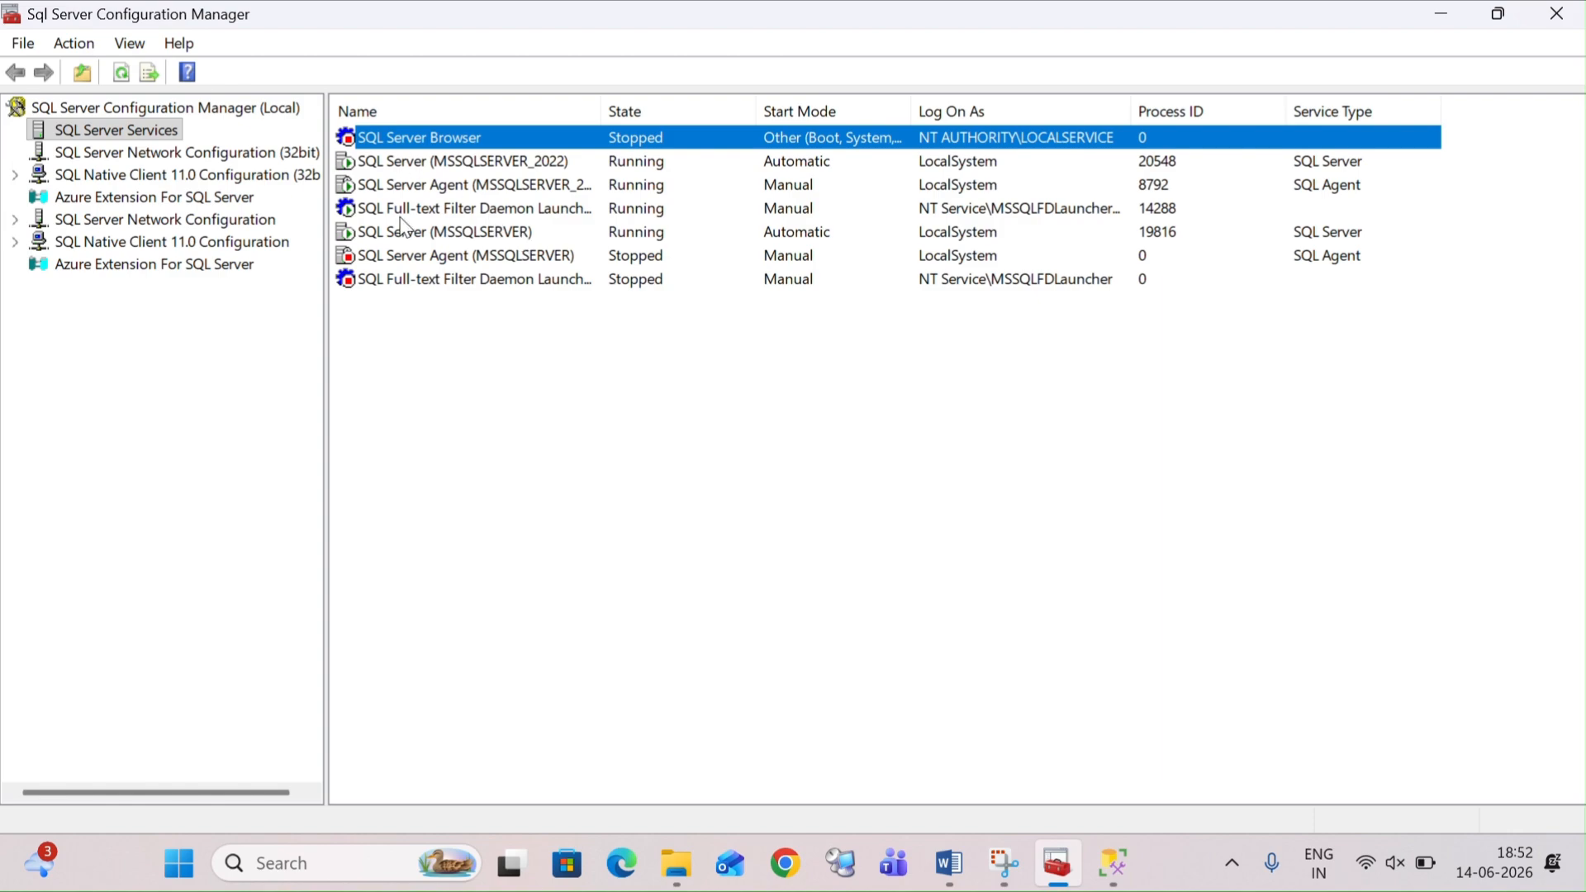
right_click(441, 232)
left_click(545, 401)
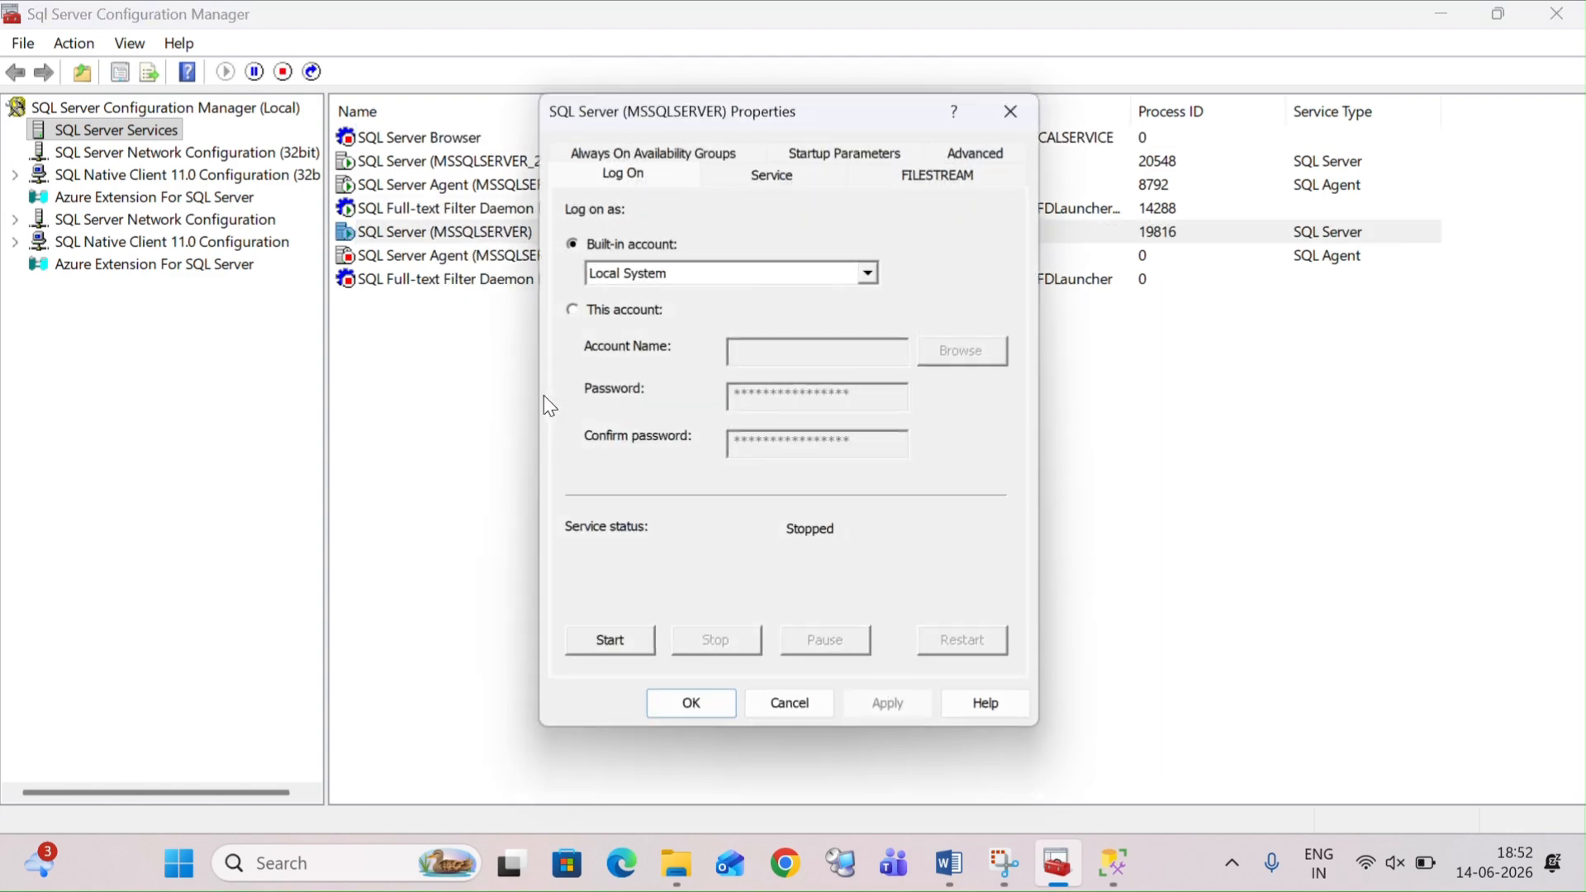
left_click(849, 144)
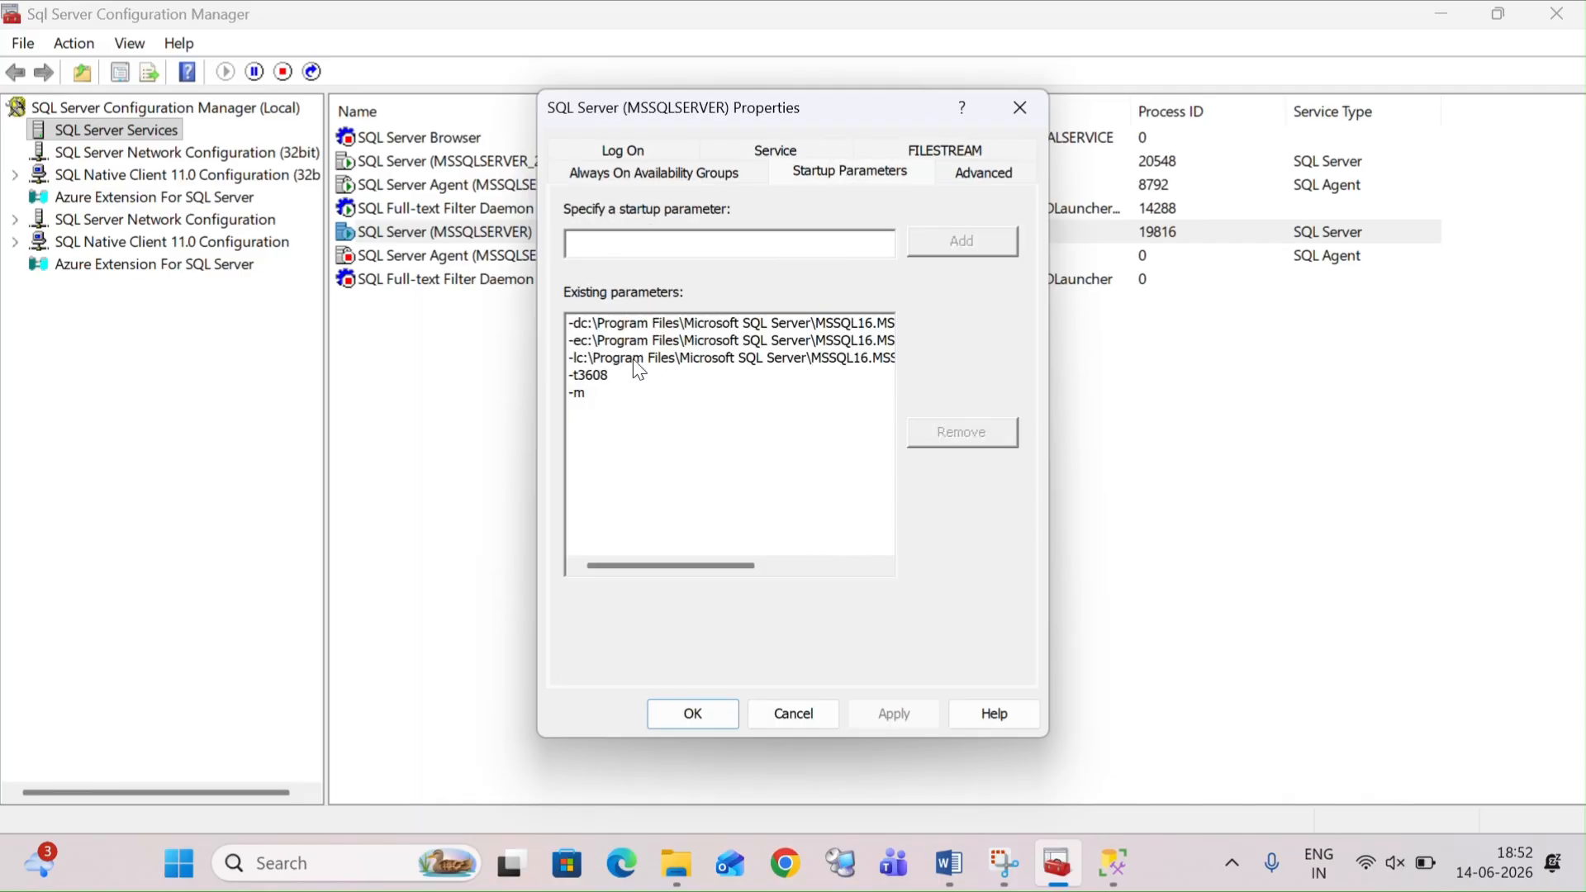
left_click(587, 376)
left_click(934, 431)
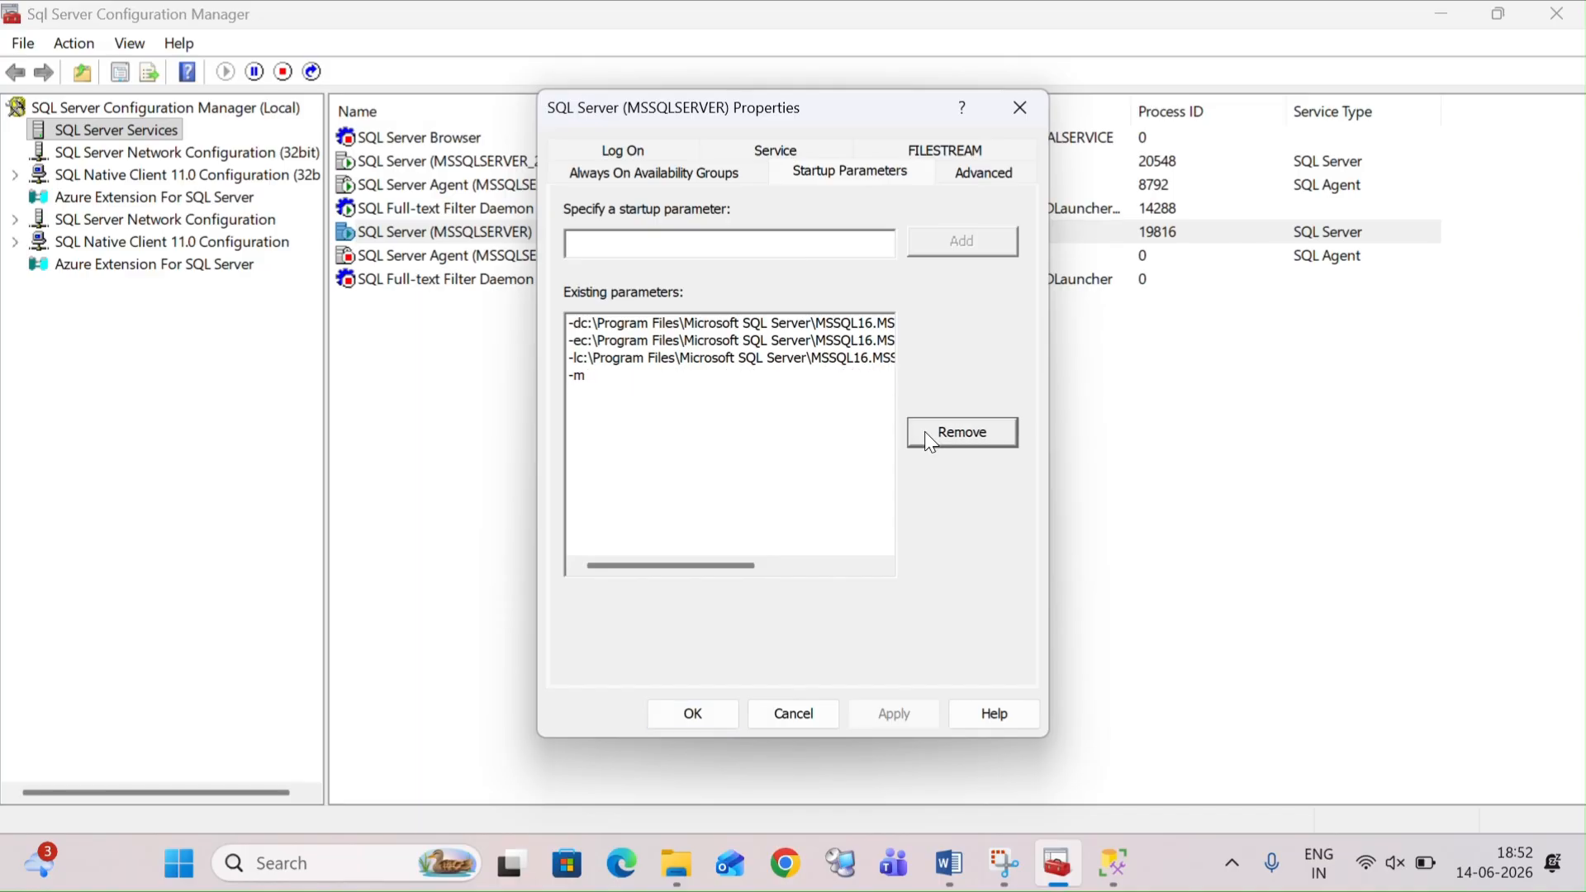
left_click(577, 378)
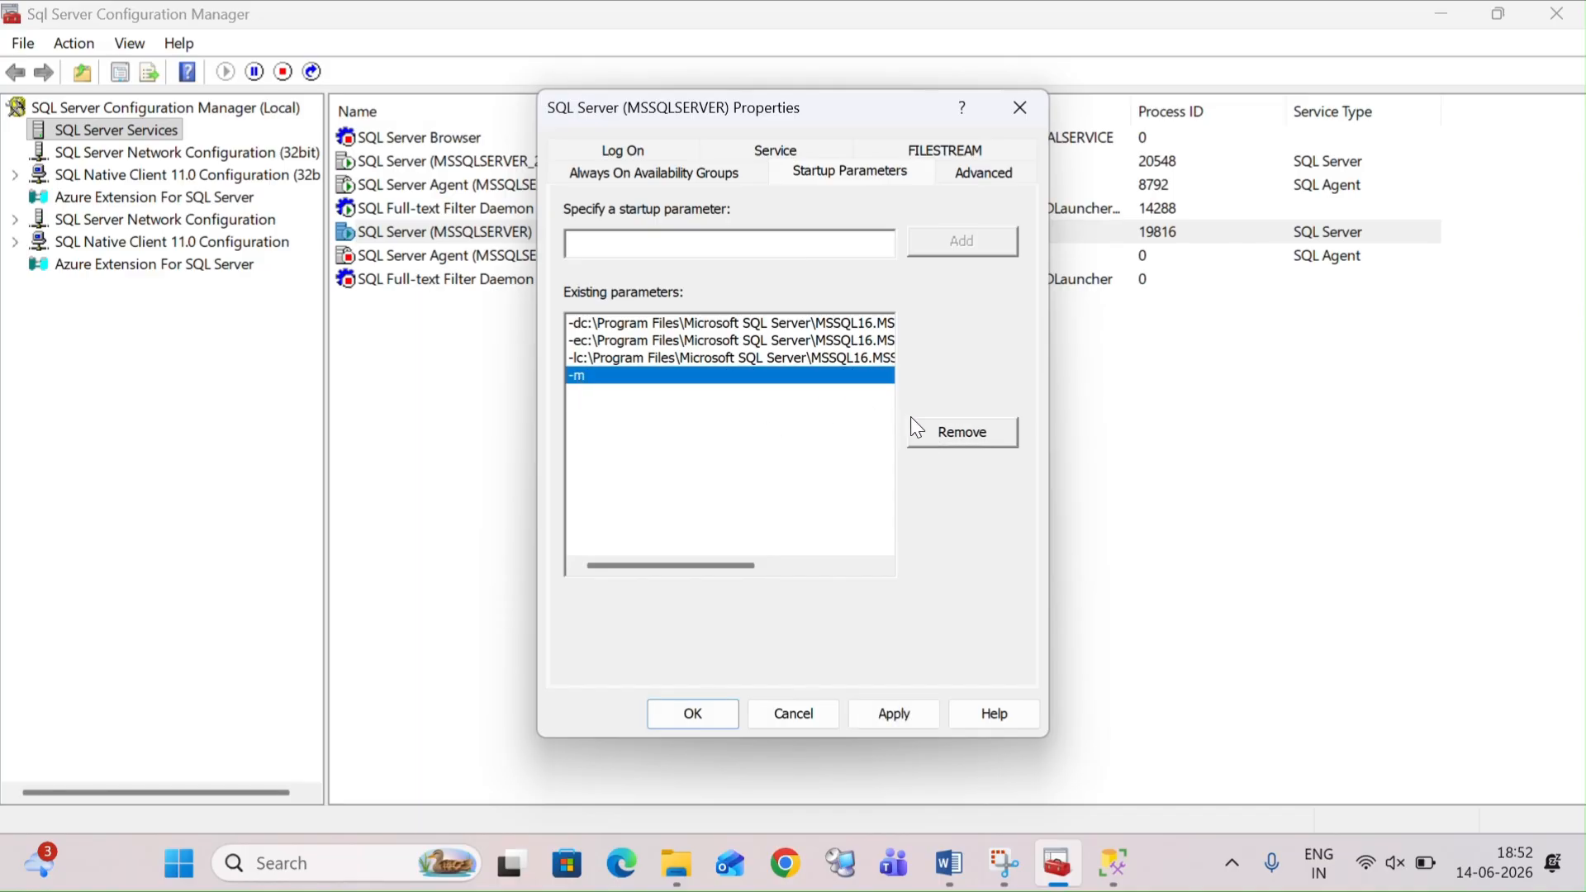
left_click(933, 432)
left_click(681, 711)
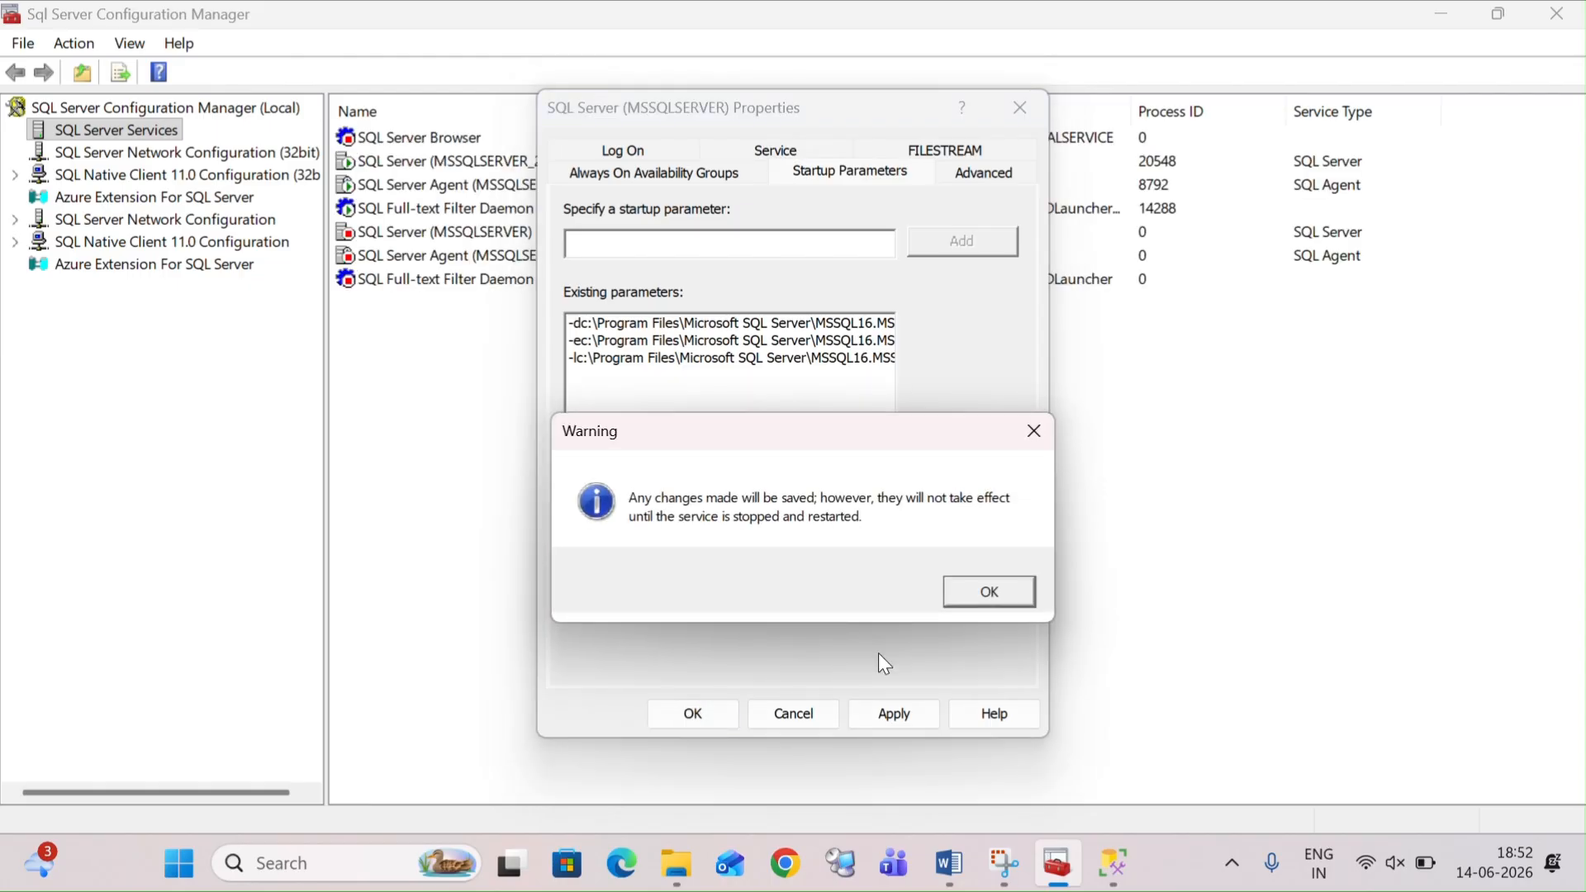
left_click(989, 593)
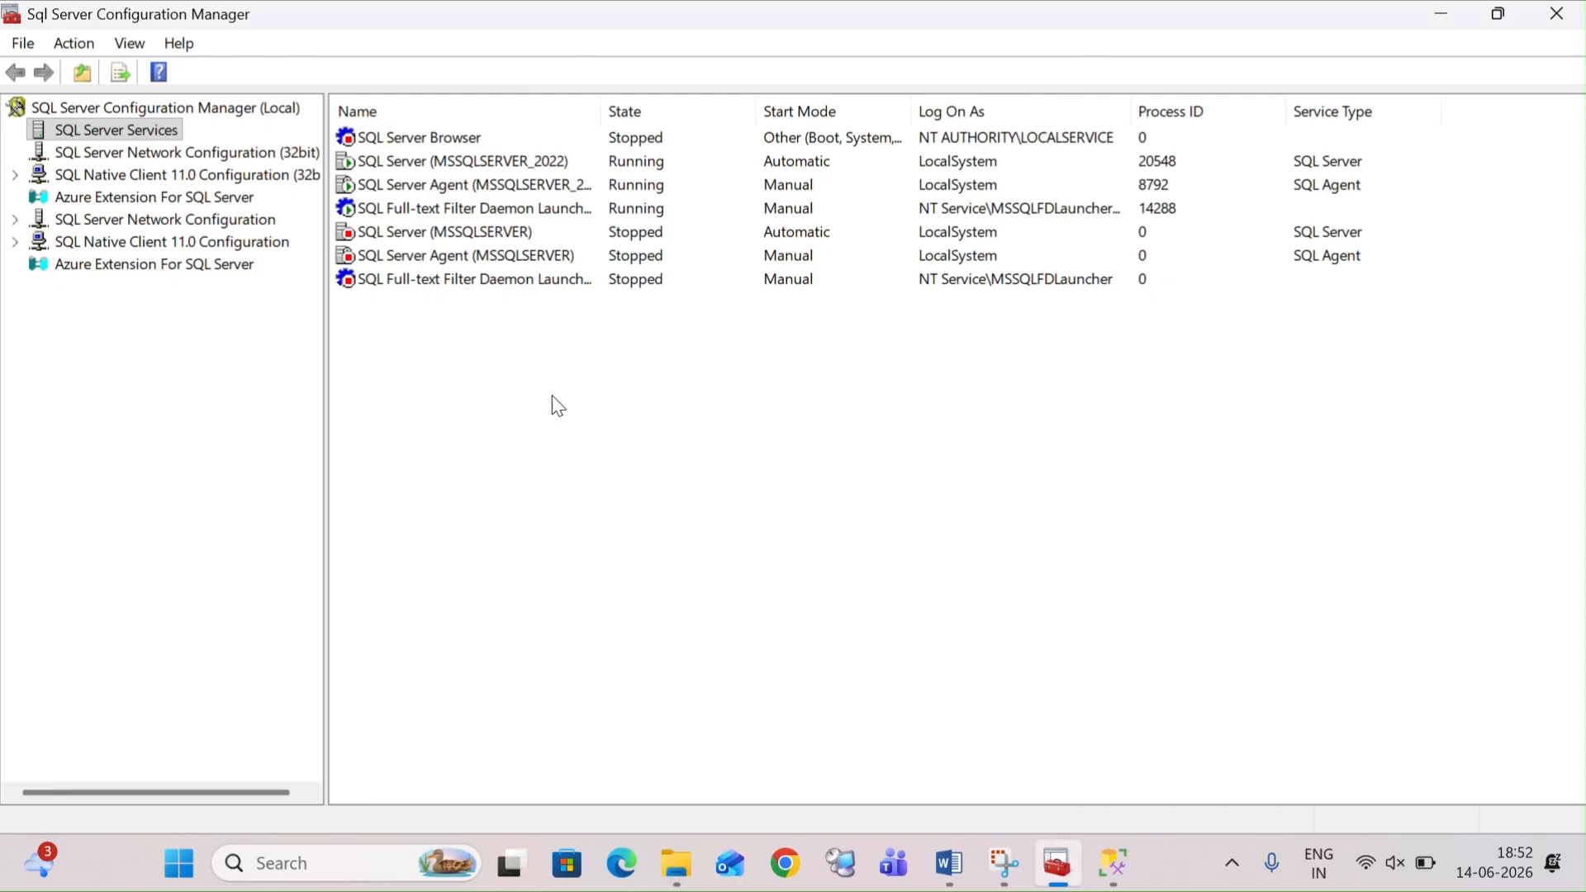
Step: Restart the SQL Server Agent service of the MSSQLSERVER_2022 instance
right_click(404, 168)
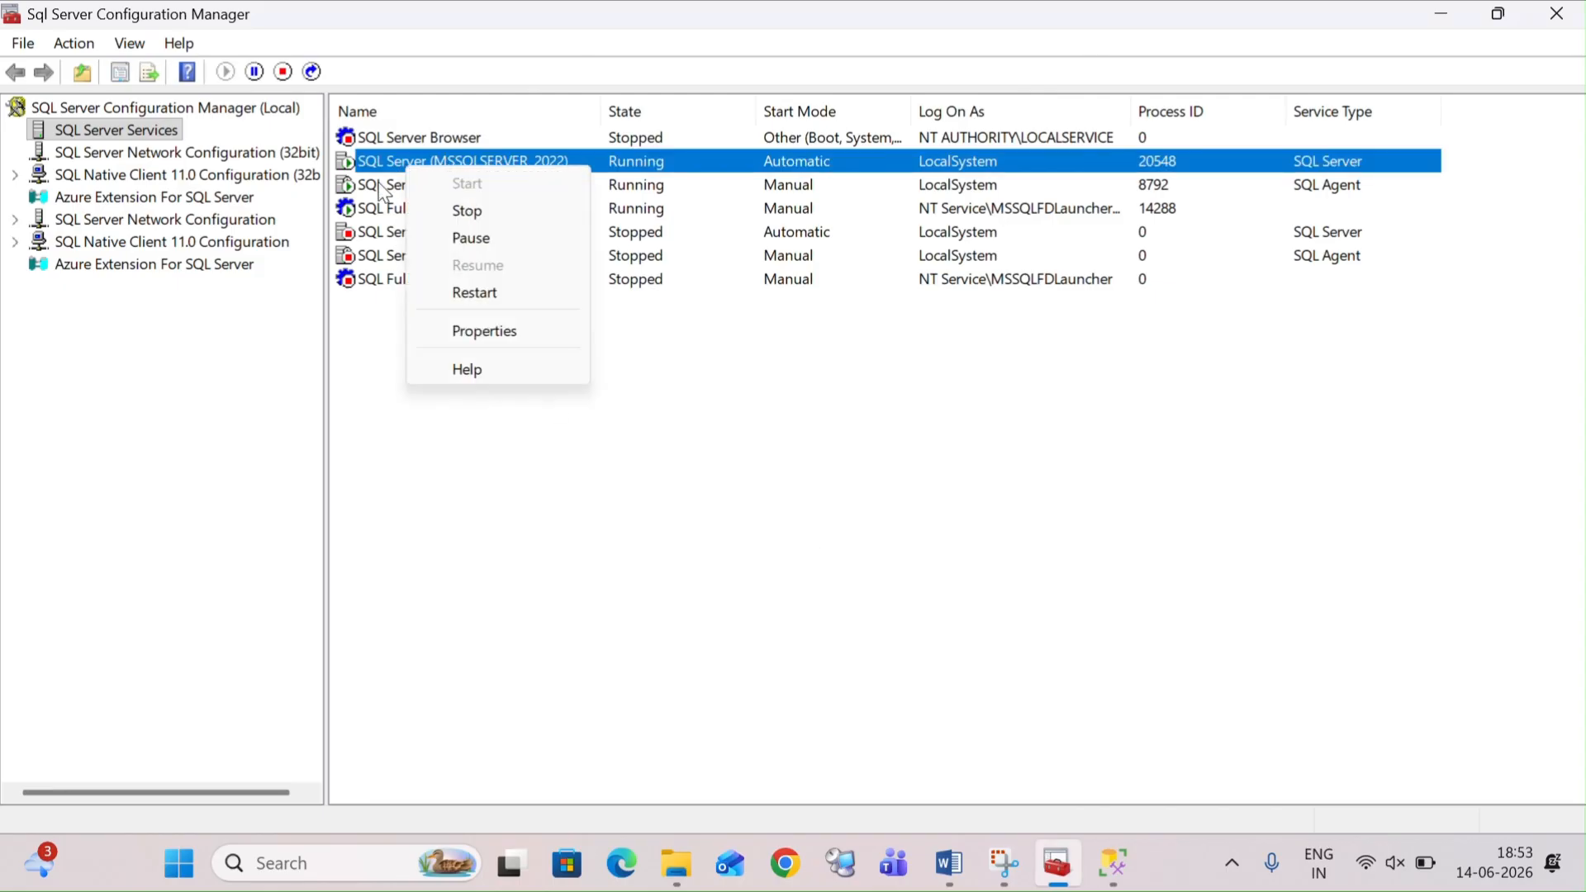
right_click(379, 186)
left_click(447, 310)
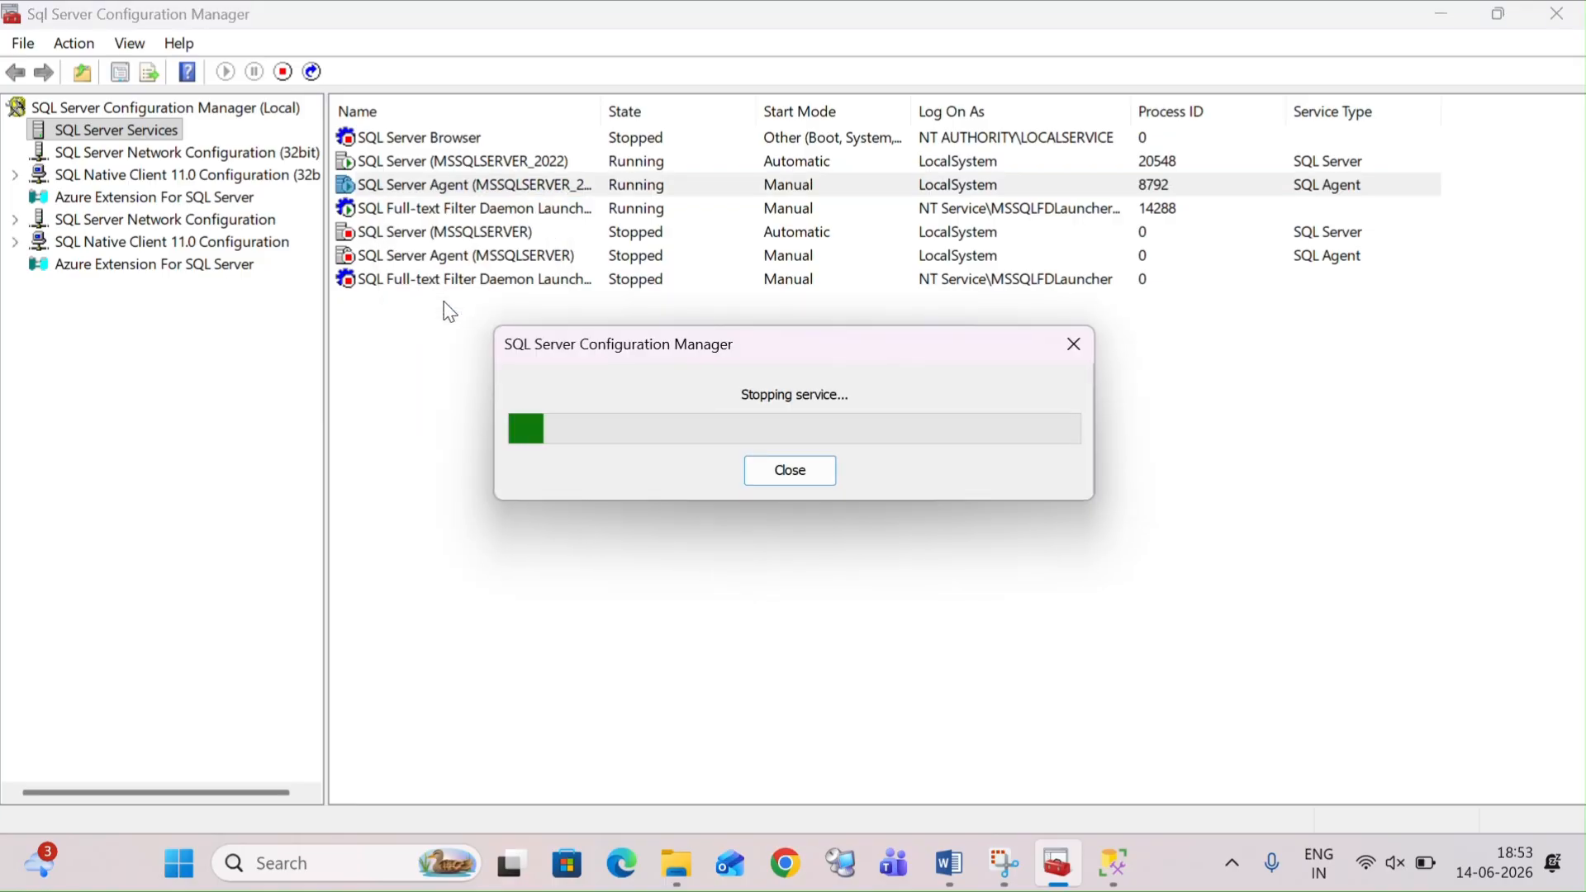
Step: Switch to SQL Server Management Studio and try to connect Object Explorer to DESKTOP-8U2EOUC with Windows Authentication
mouse_move(1131, 872)
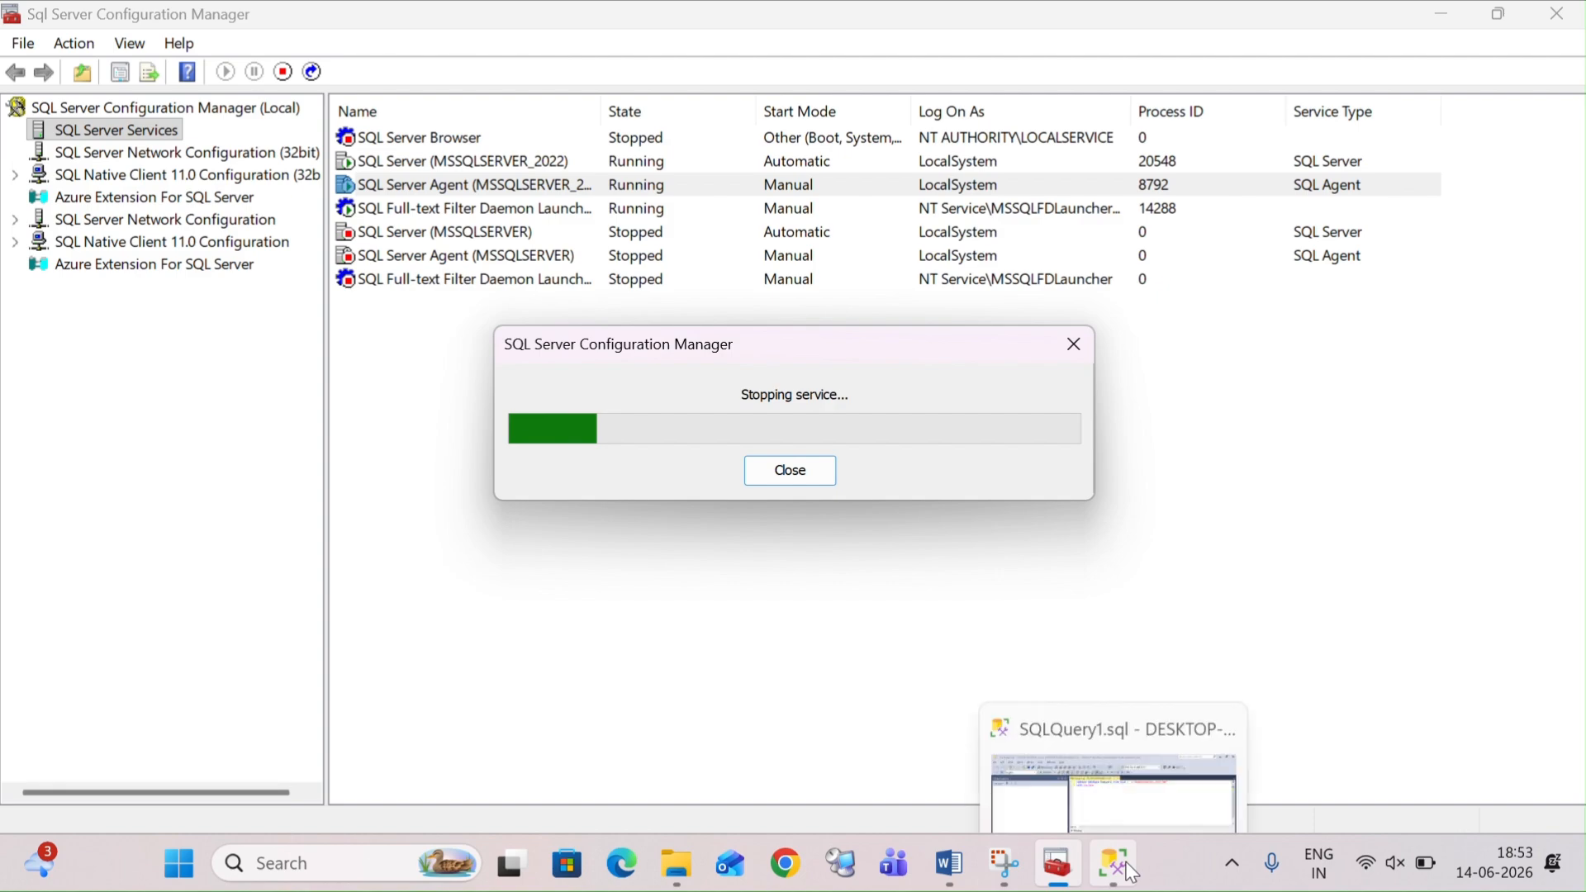
left_click(1132, 872)
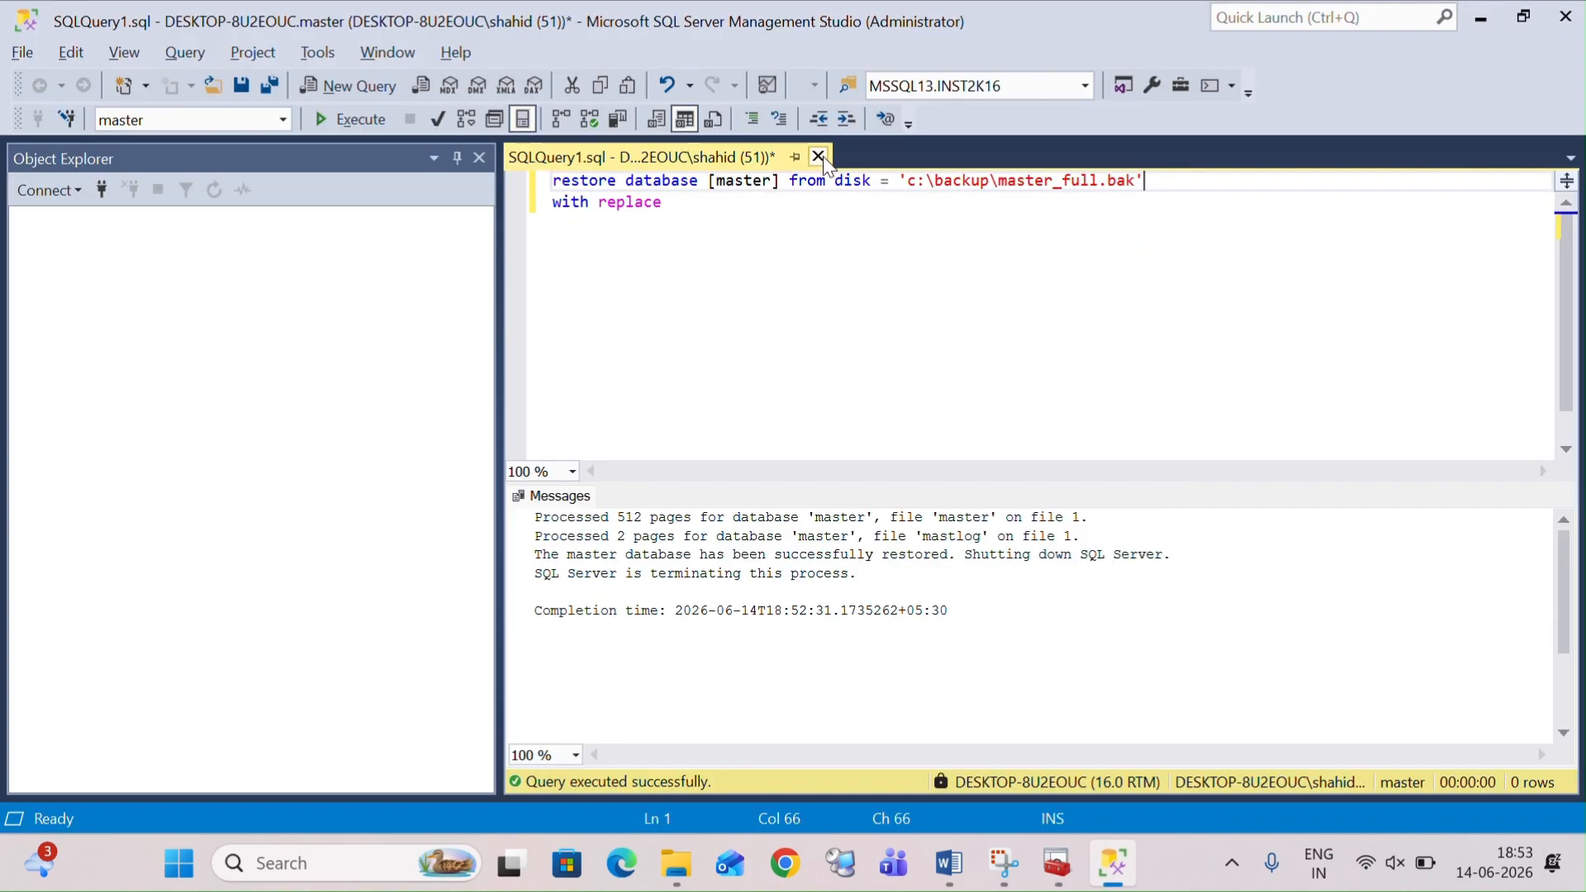
left_click(101, 181)
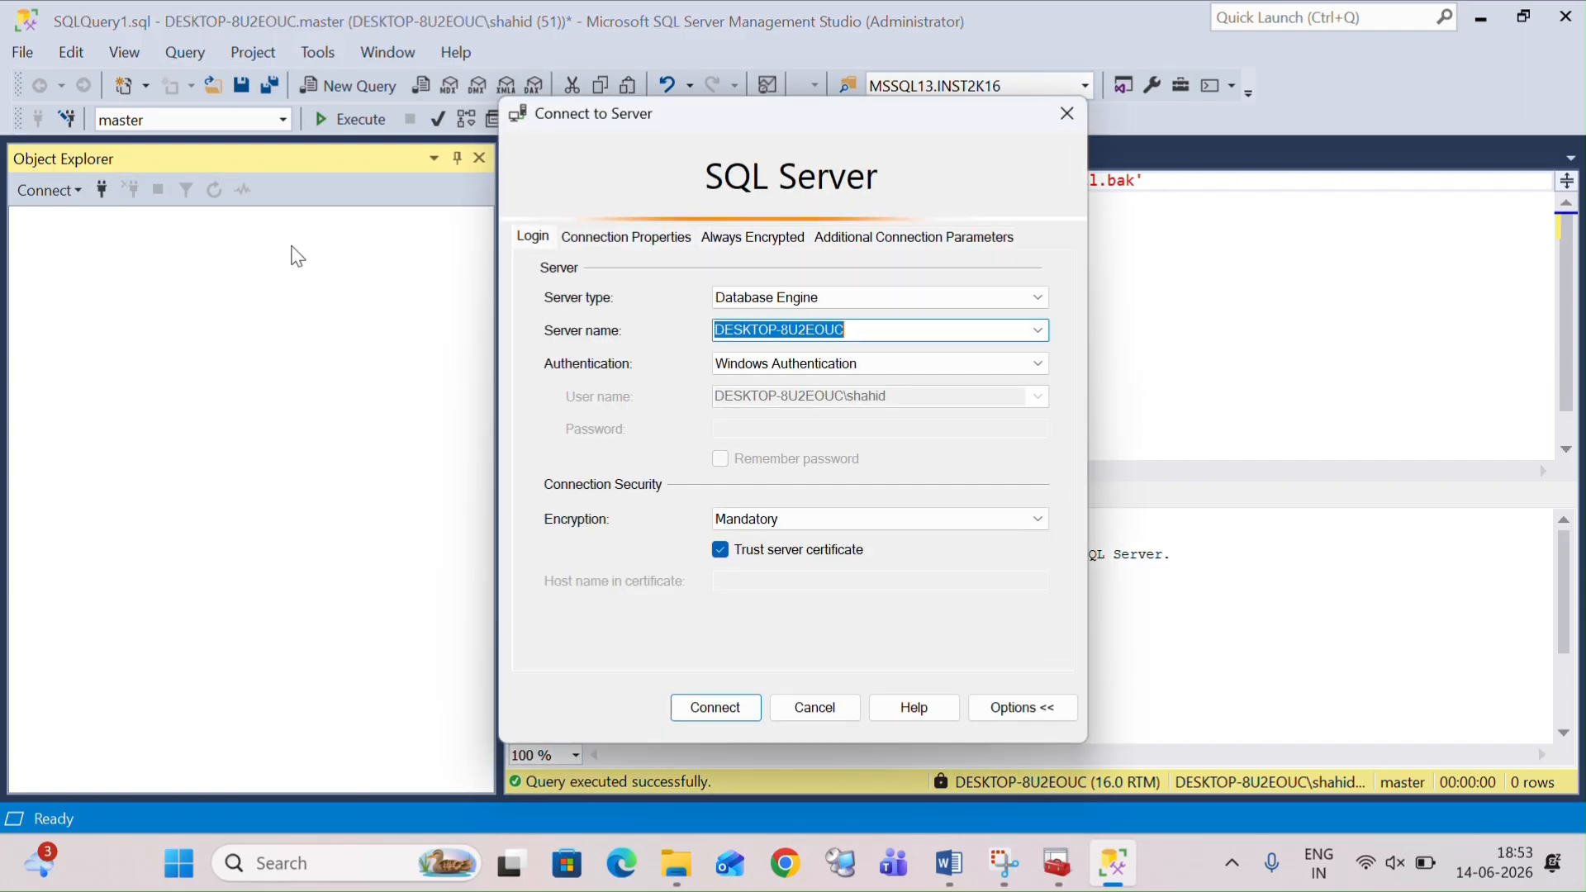
left_click(727, 701)
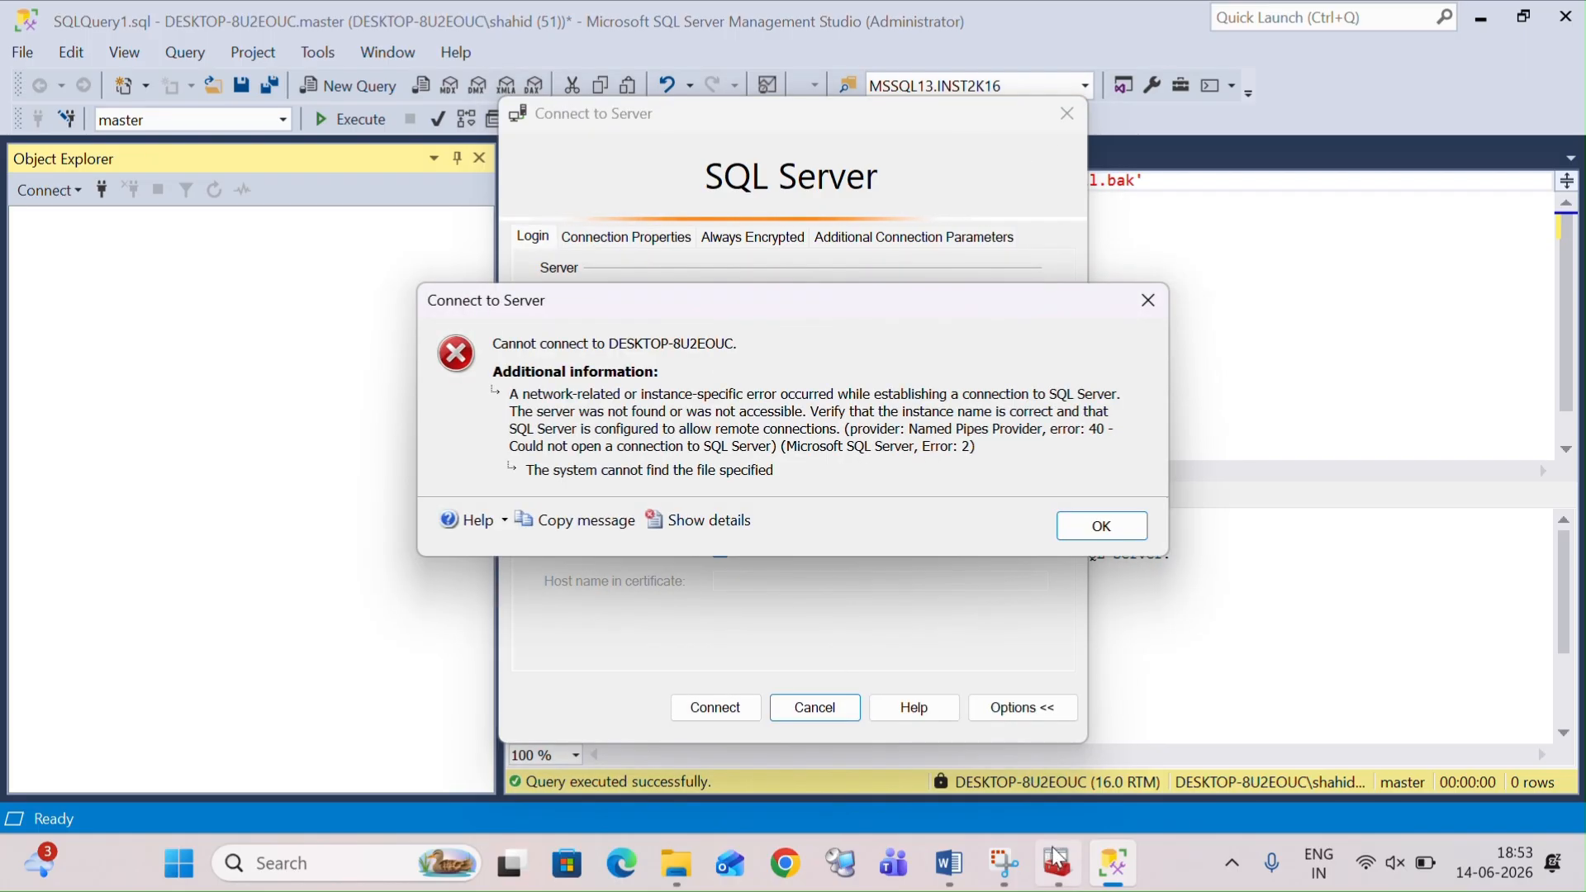
left_click(1089, 531)
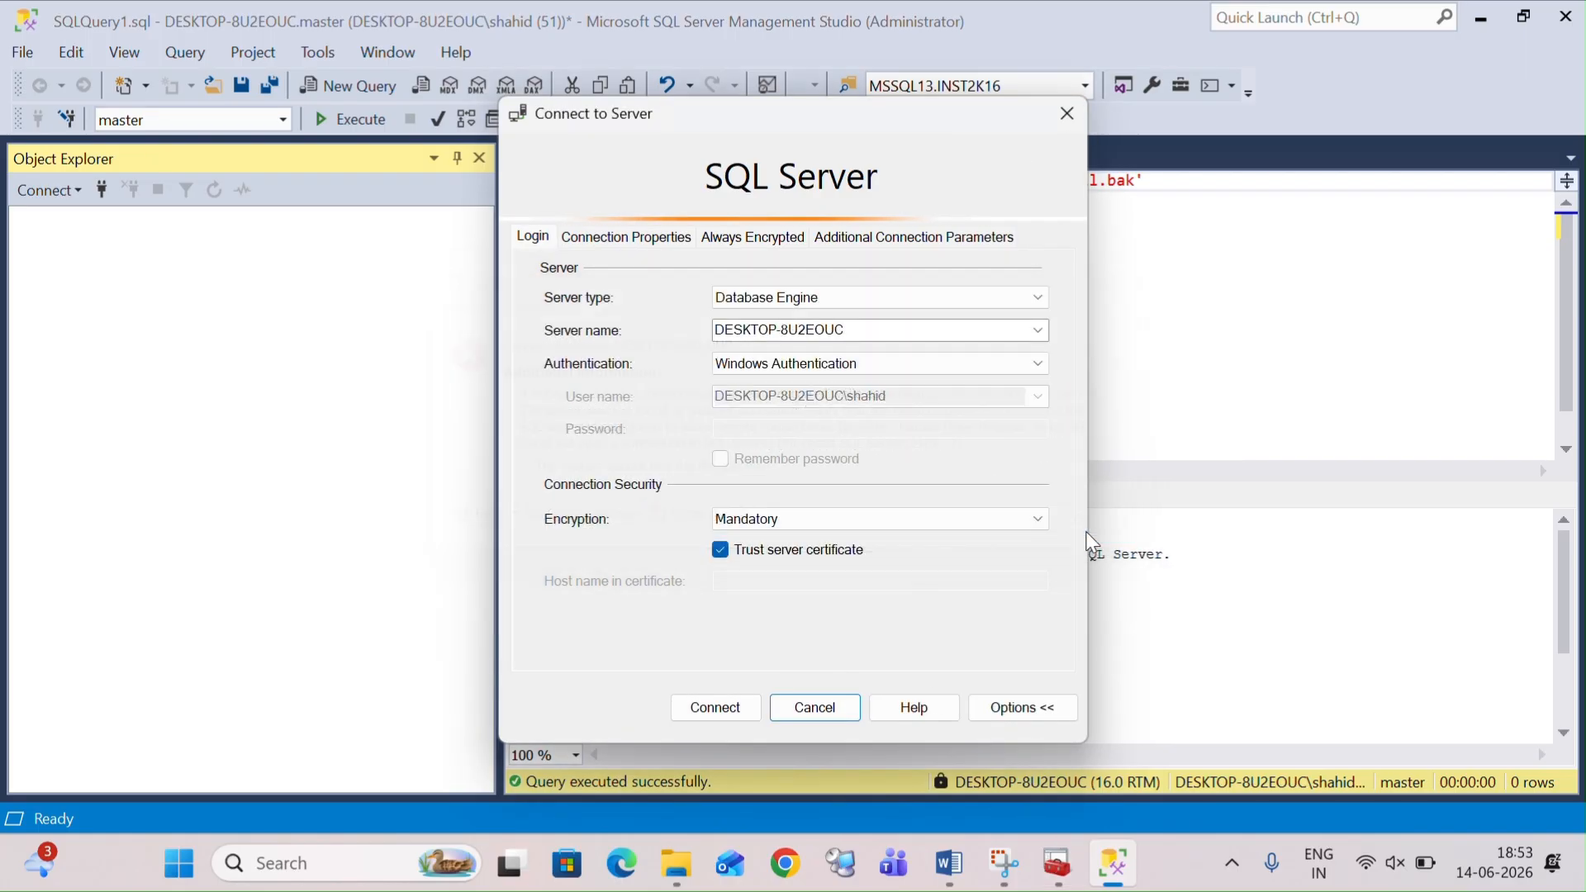
left_click(724, 713)
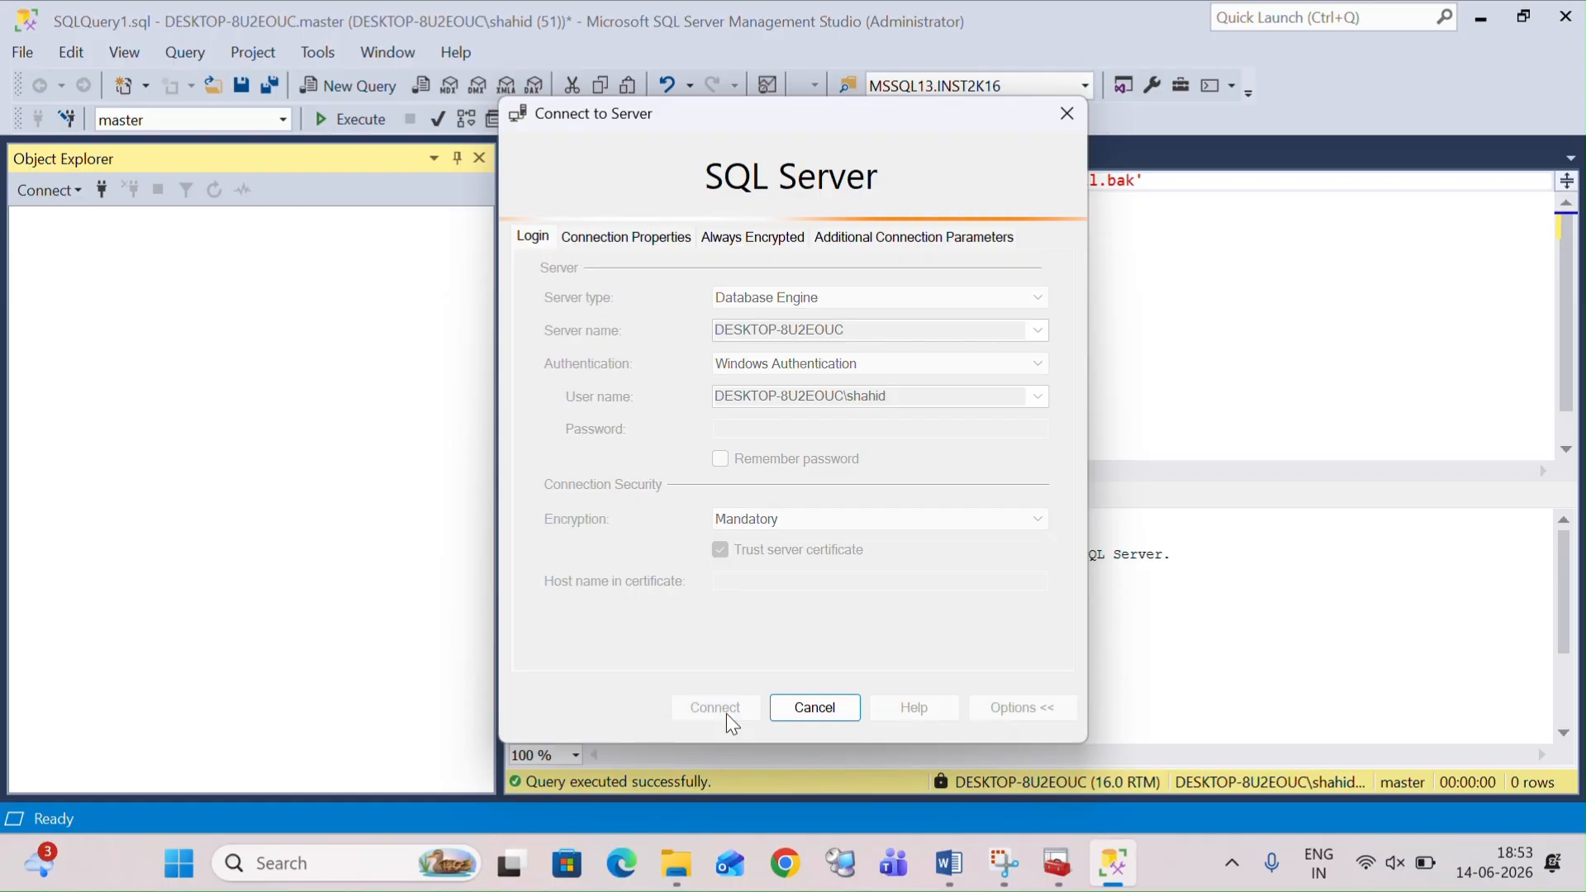
left_click(812, 709)
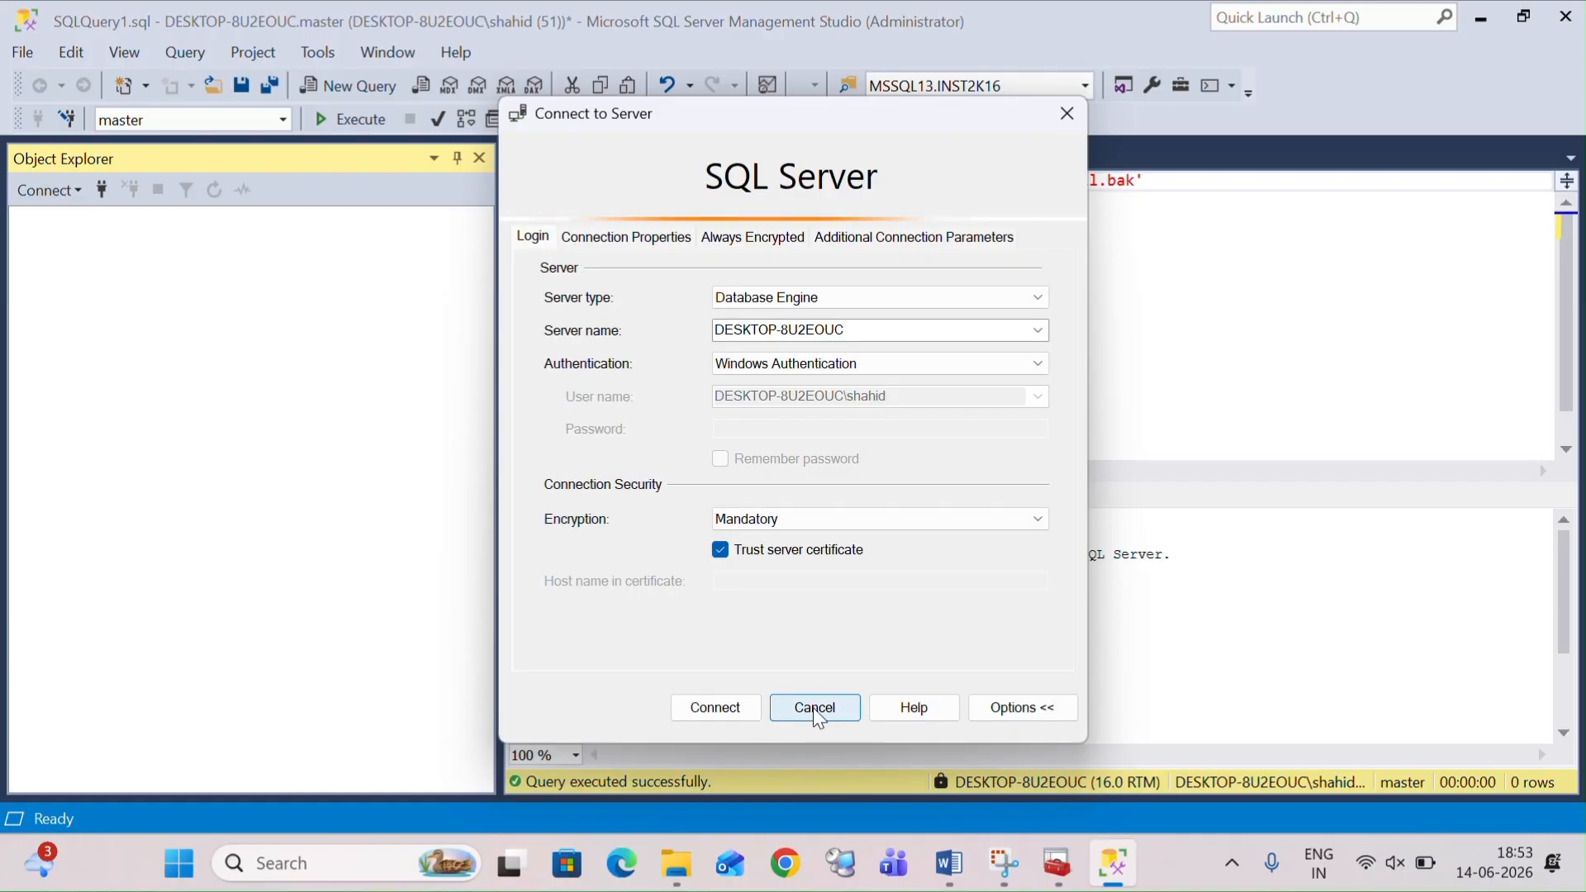
left_click(814, 707)
Step: Return to SQL Server Configuration Manager, refresh the services list and start the SQL Server (MSSQLSERVER) service
left_click(1057, 863)
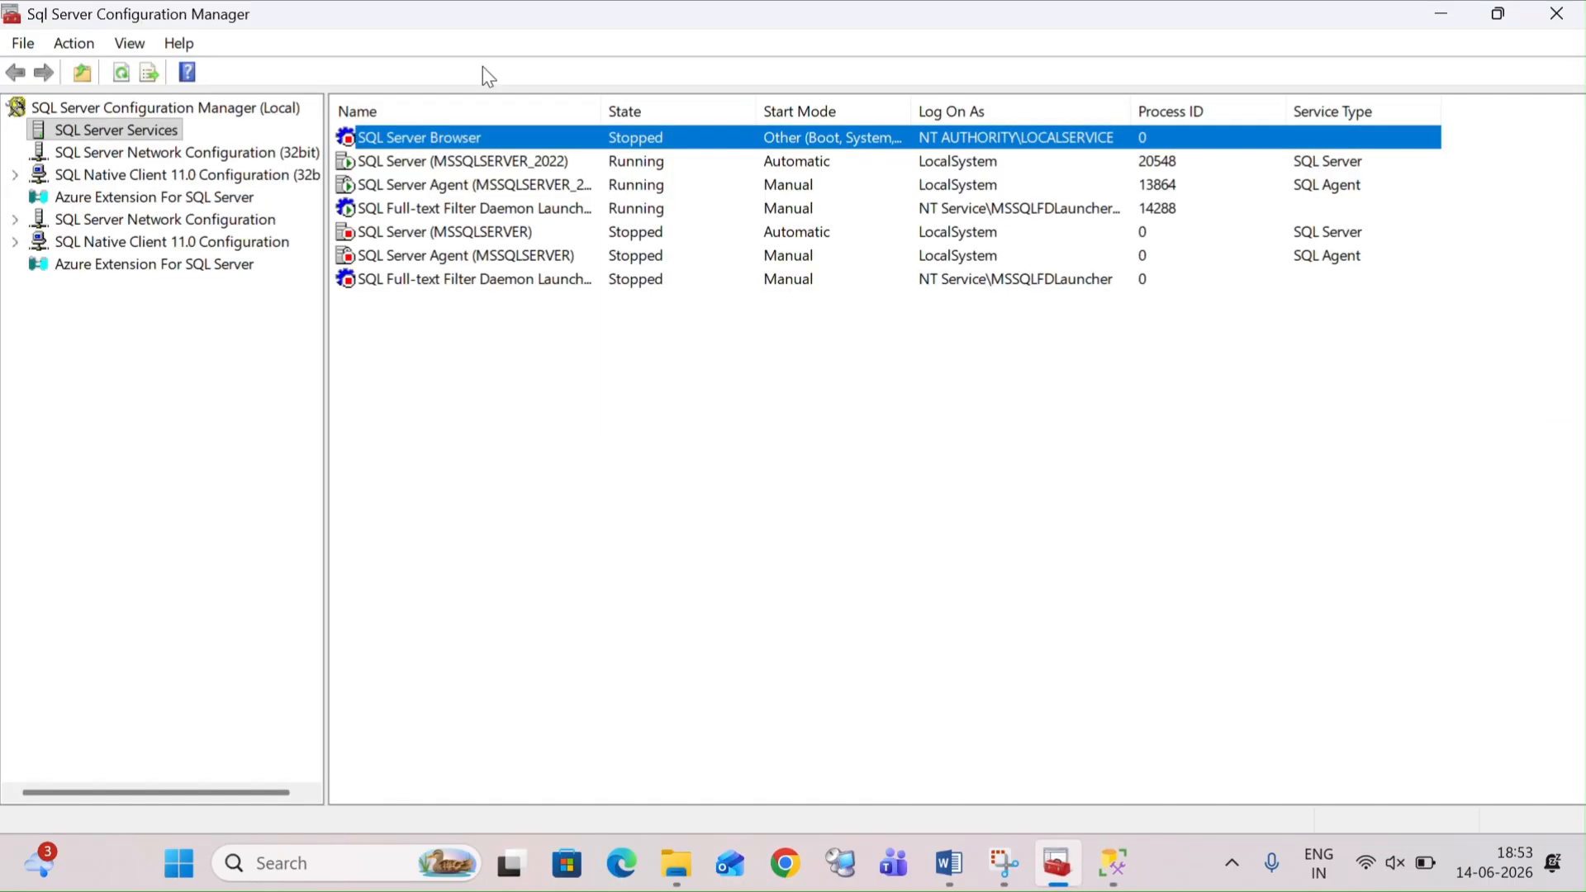
right_click(511, 242)
left_click(470, 471)
right_click(471, 471)
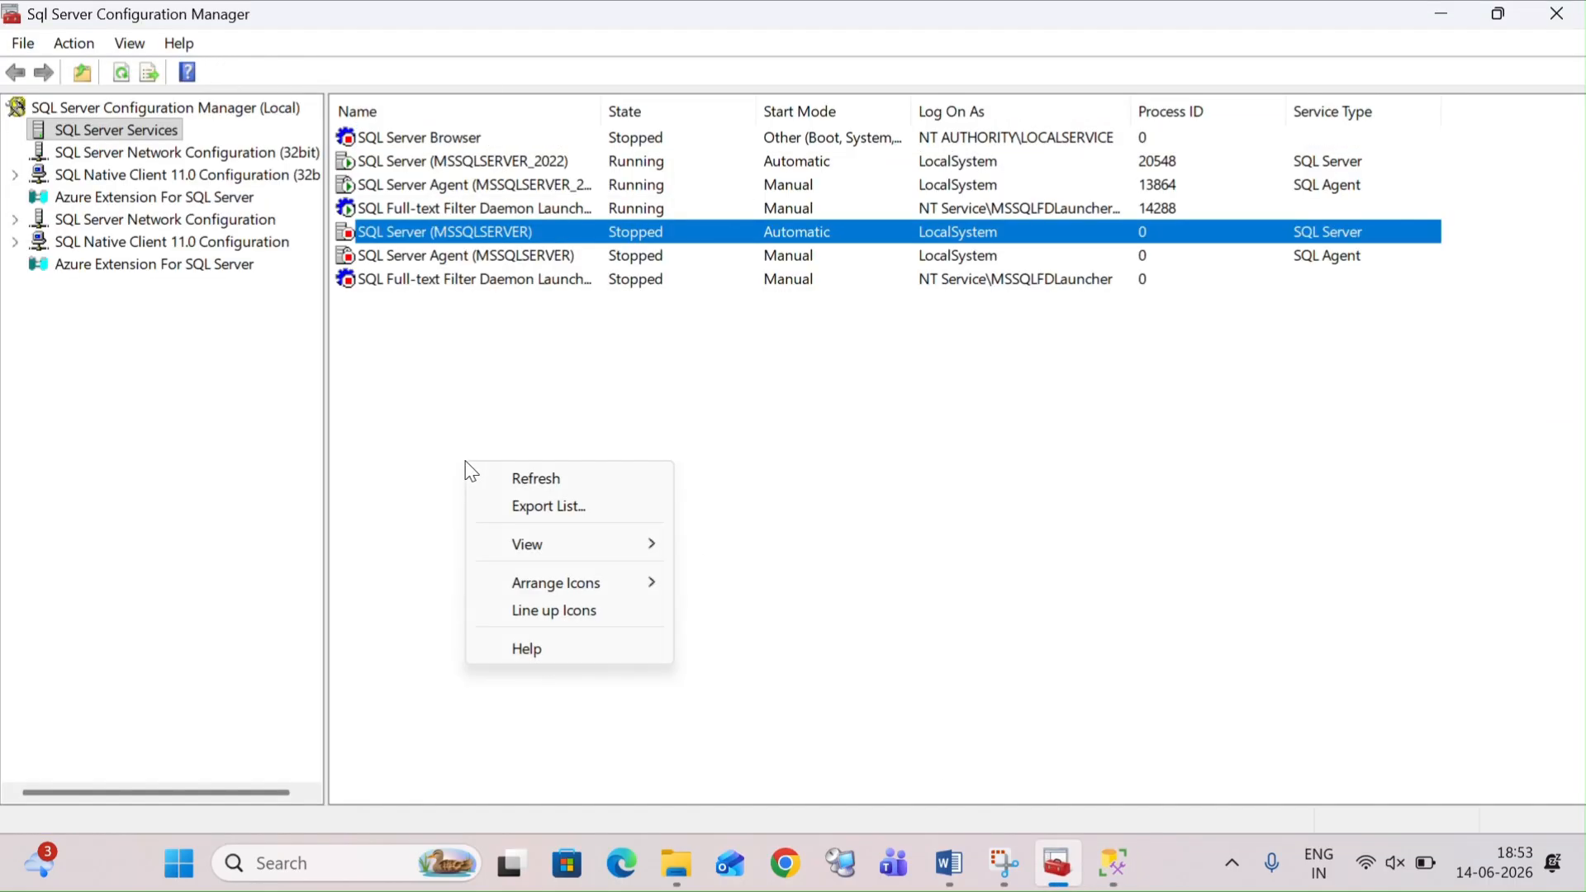
left_click(536, 478)
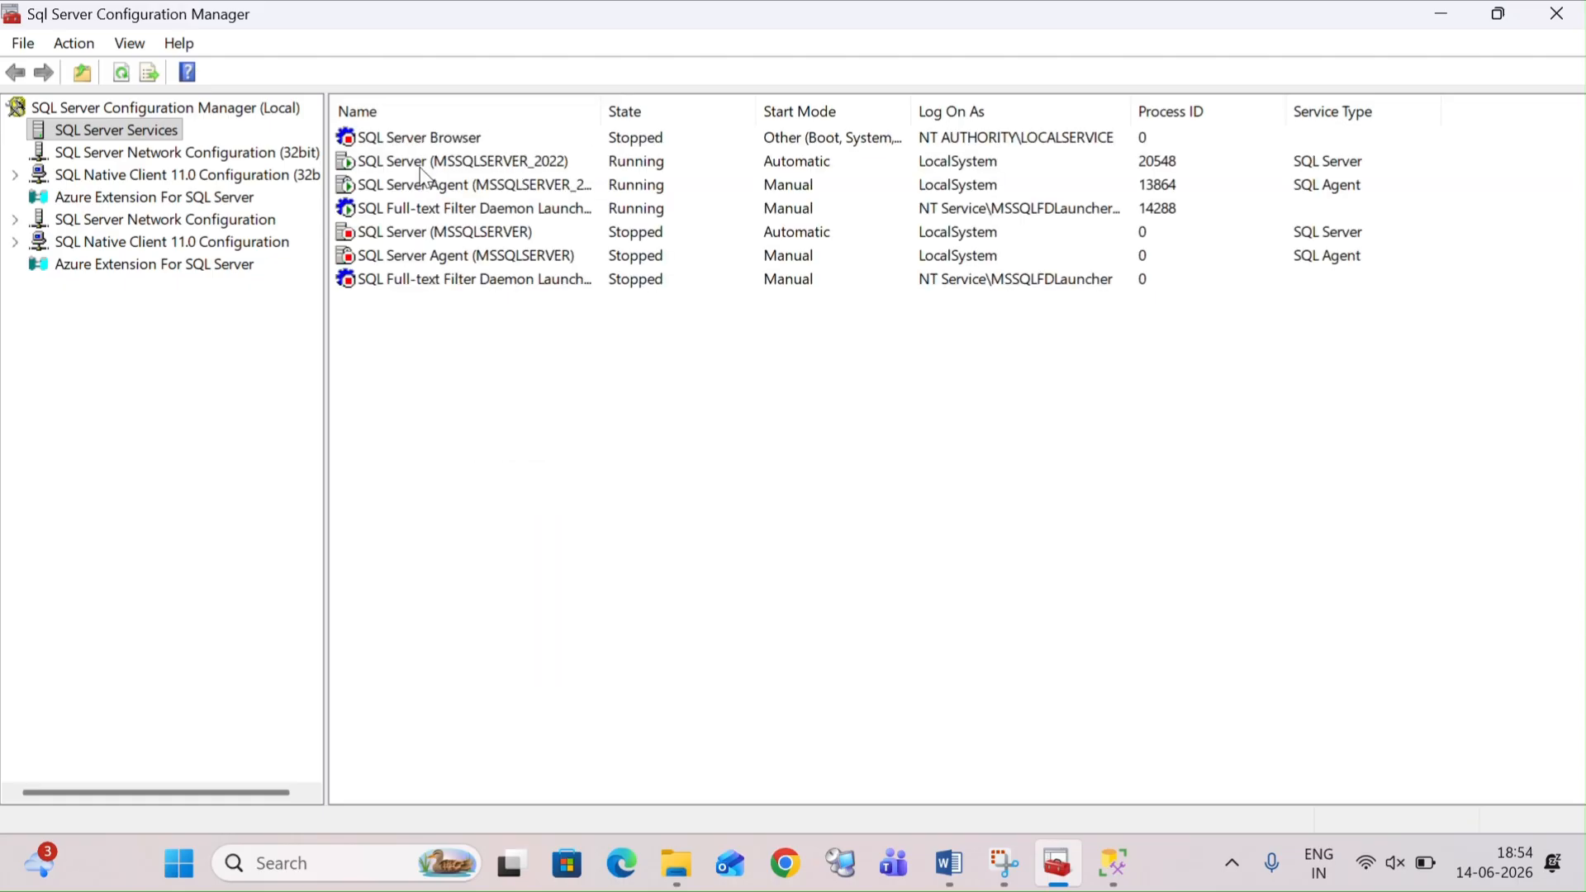
right_click(428, 236)
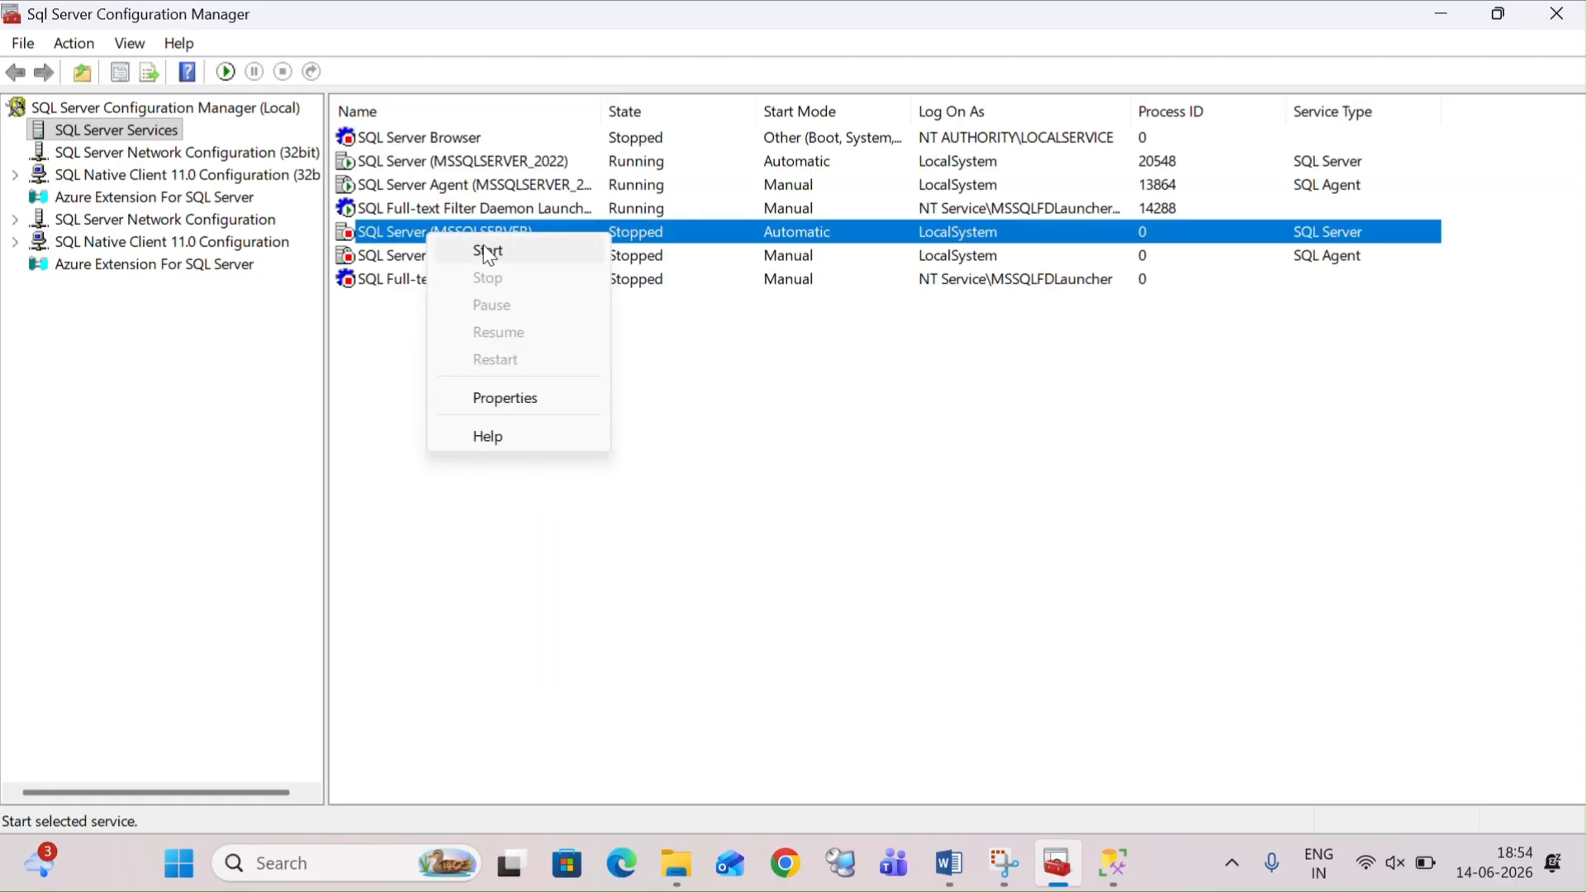
left_click(490, 251)
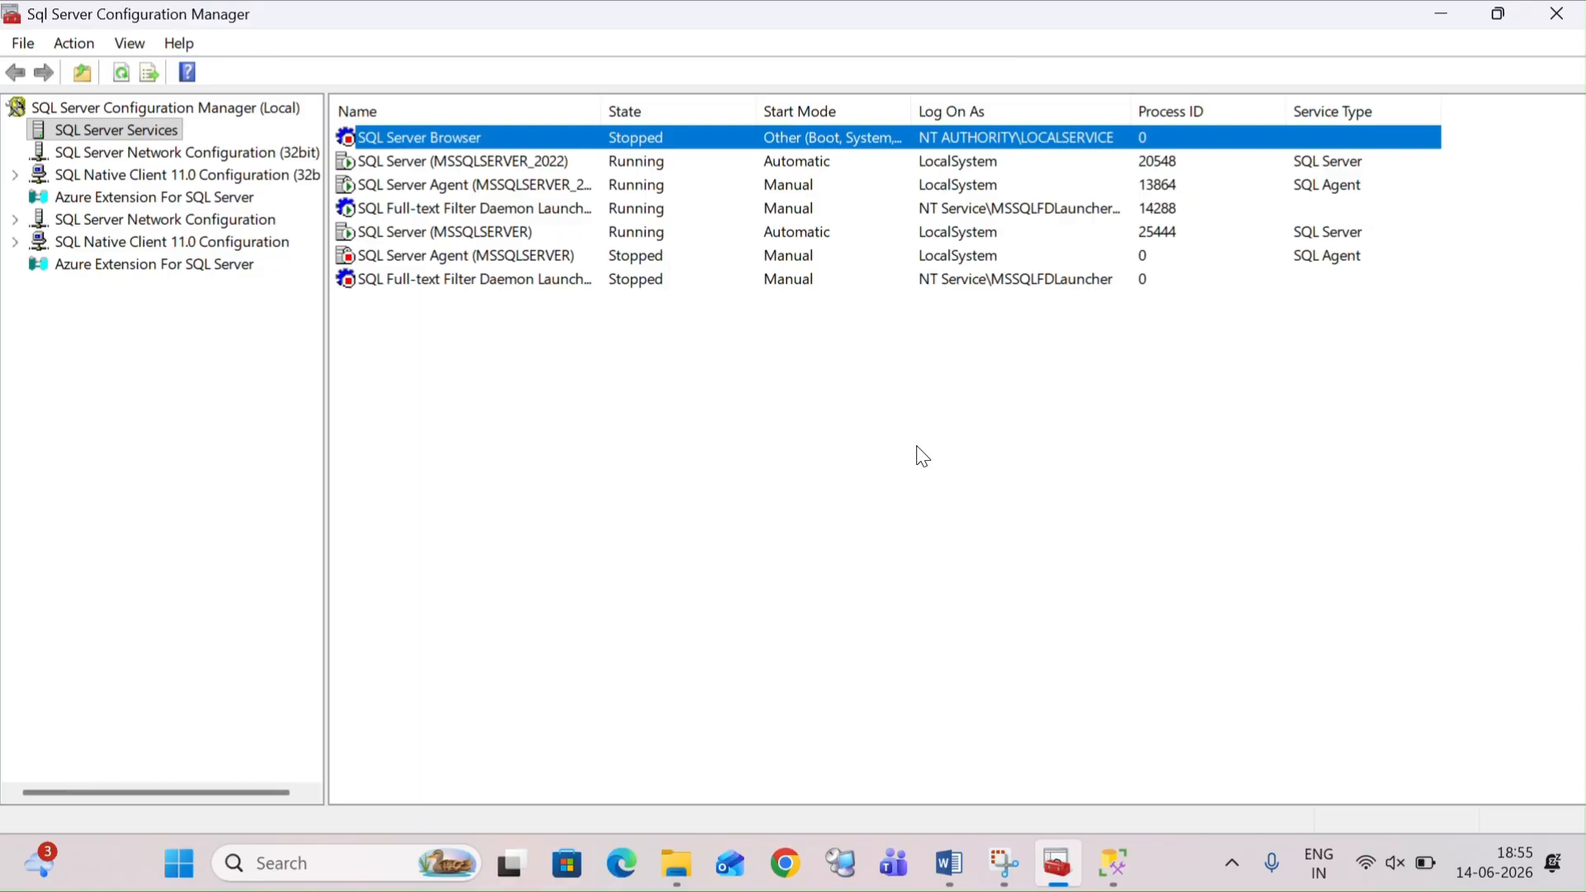
Step: Return to SQL Server Management Studio and check the Databases folder for the user databases test1 and test2
key("alt+Tab")
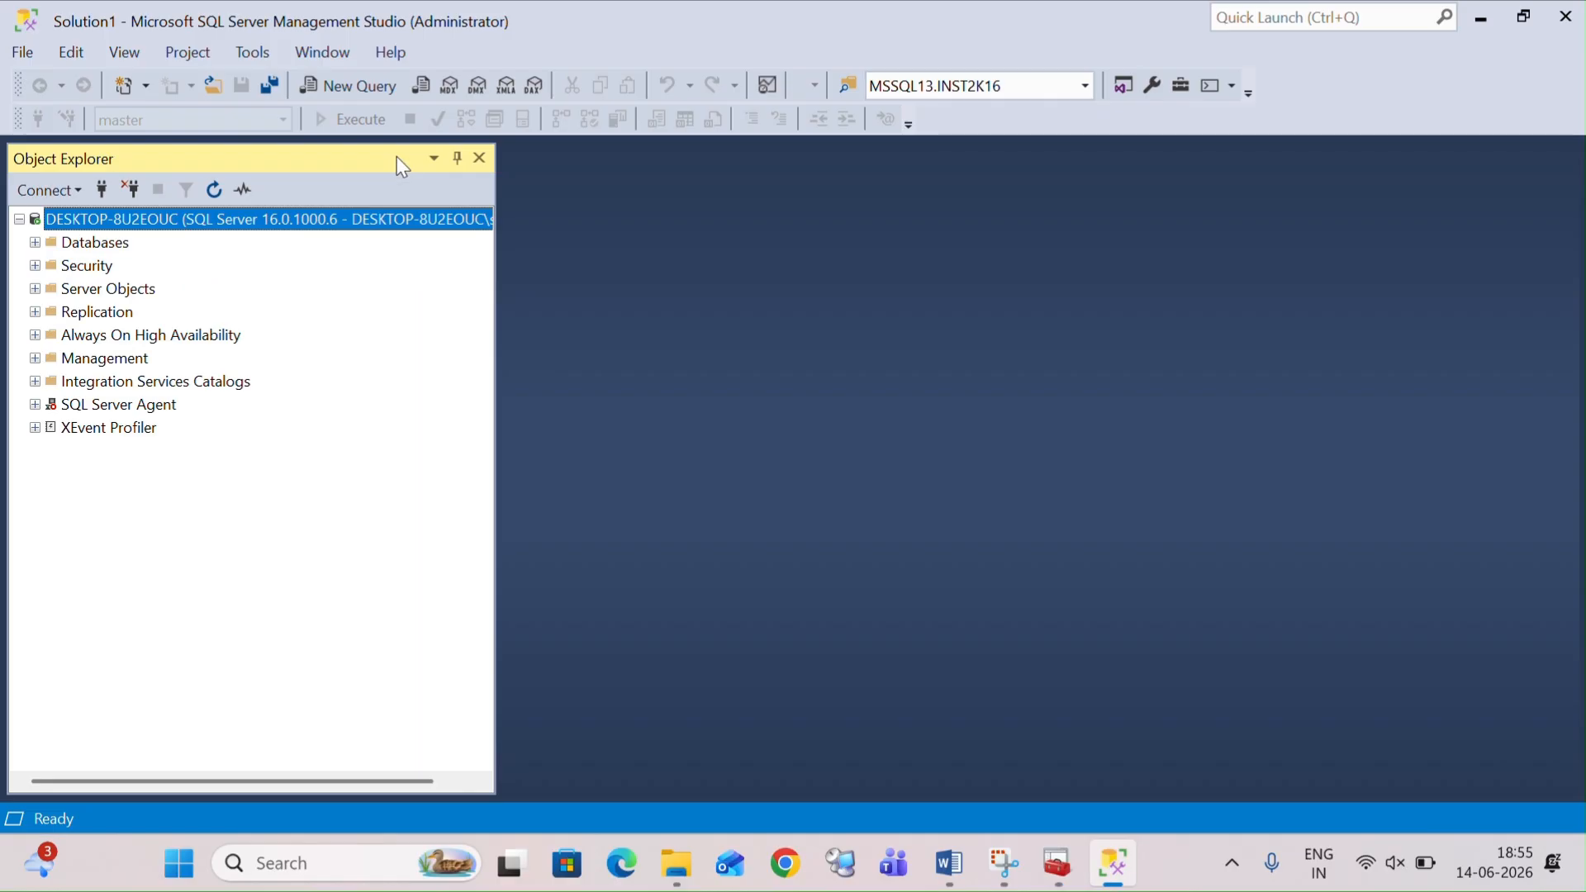
left_click(36, 244)
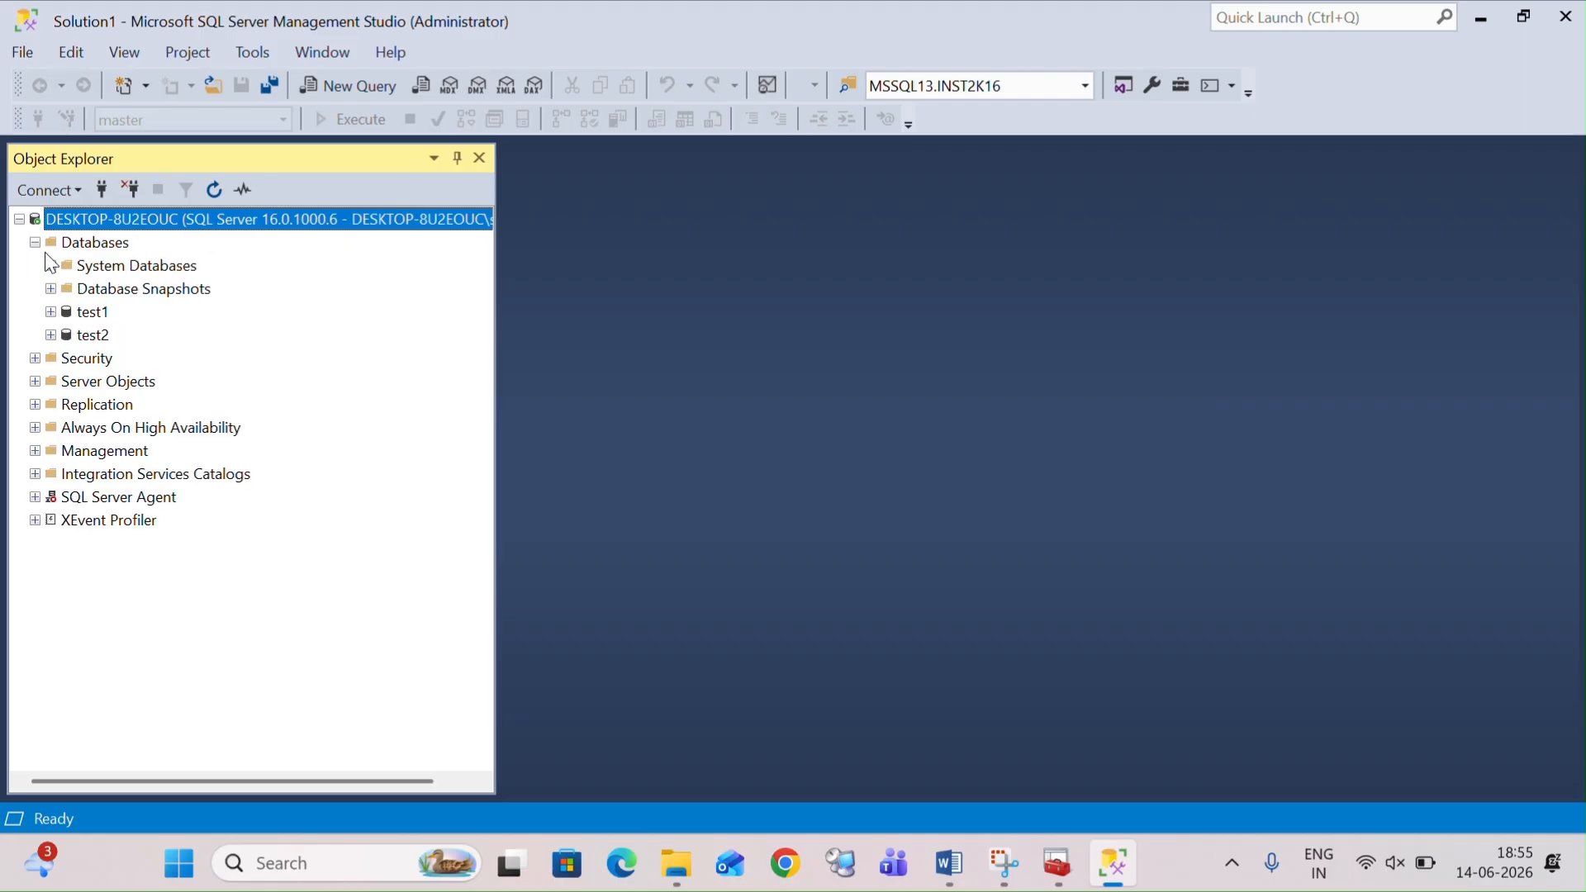
left_click(88, 312)
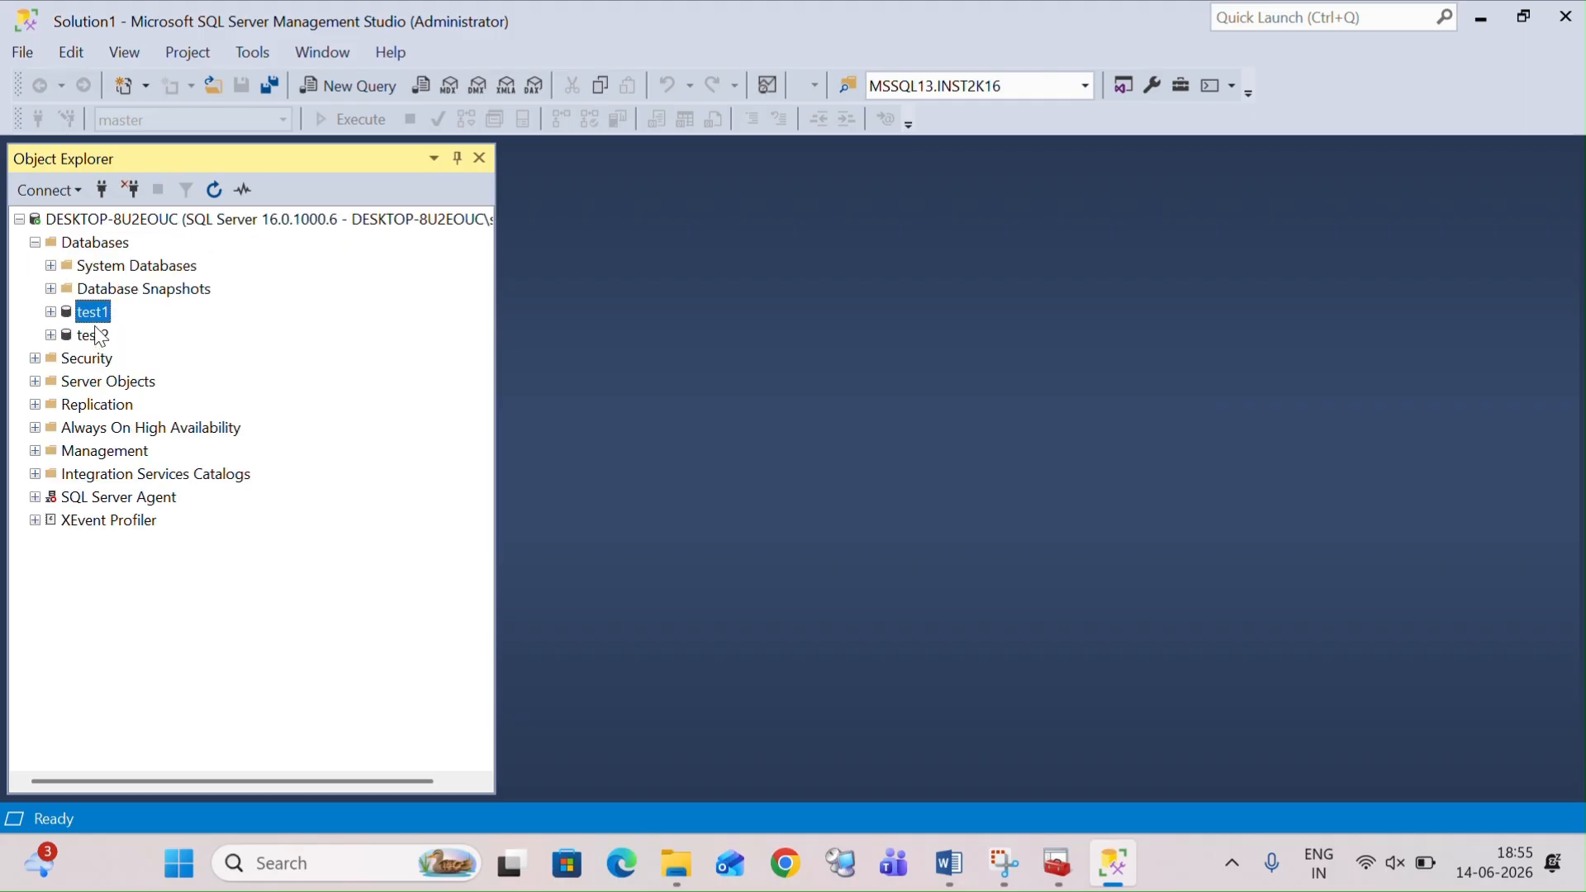
left_click(99, 337)
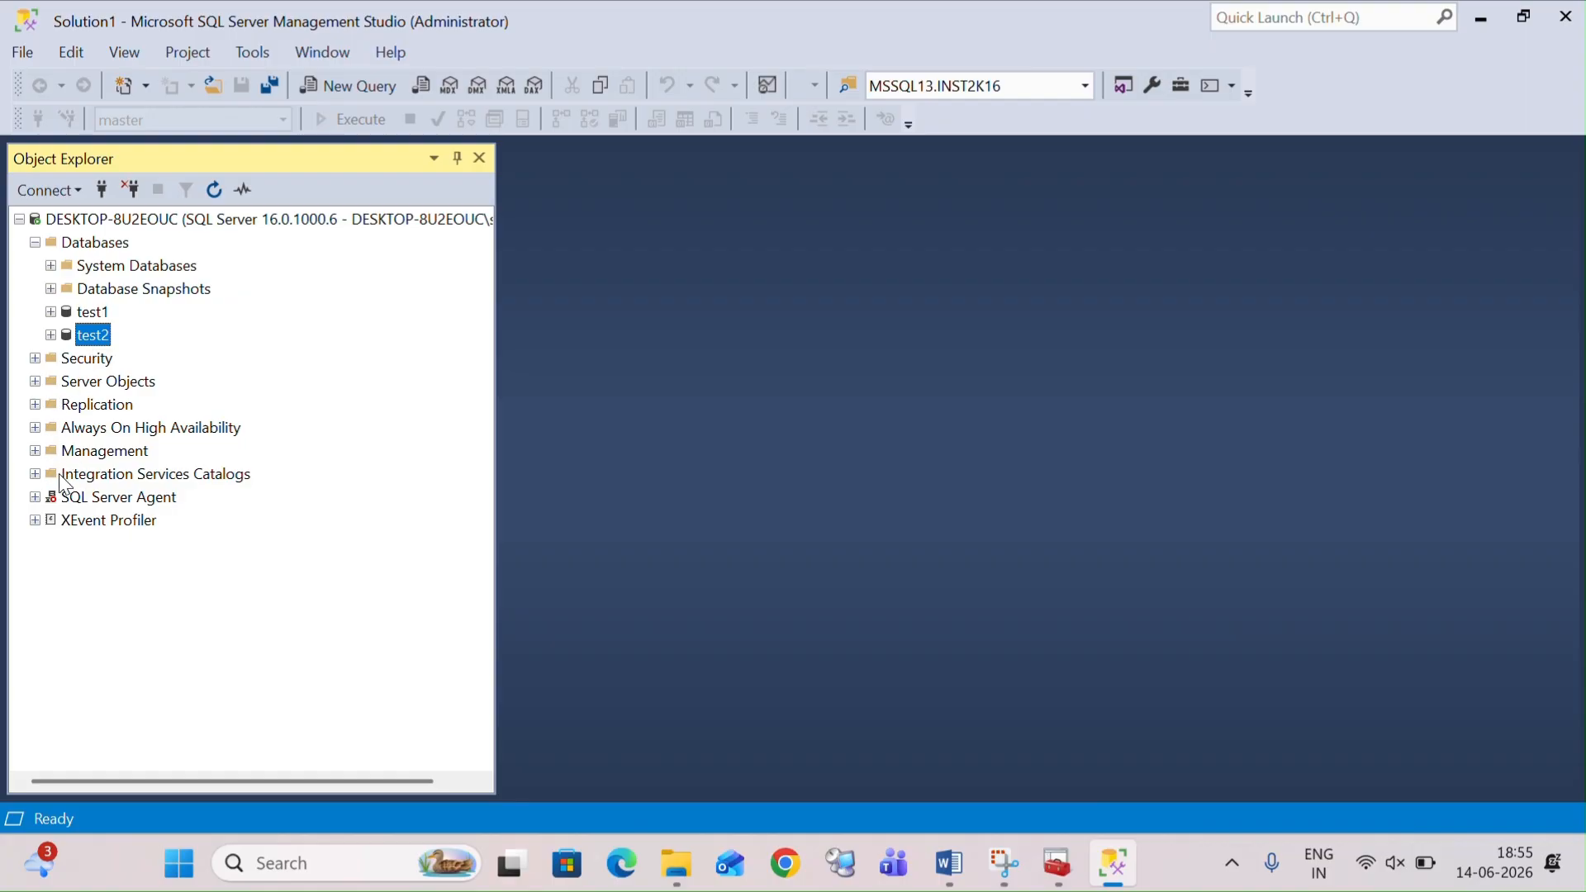
Step: Examine the server logins under Security, including the Windows user's own login
left_click(35, 357)
left_click(50, 380)
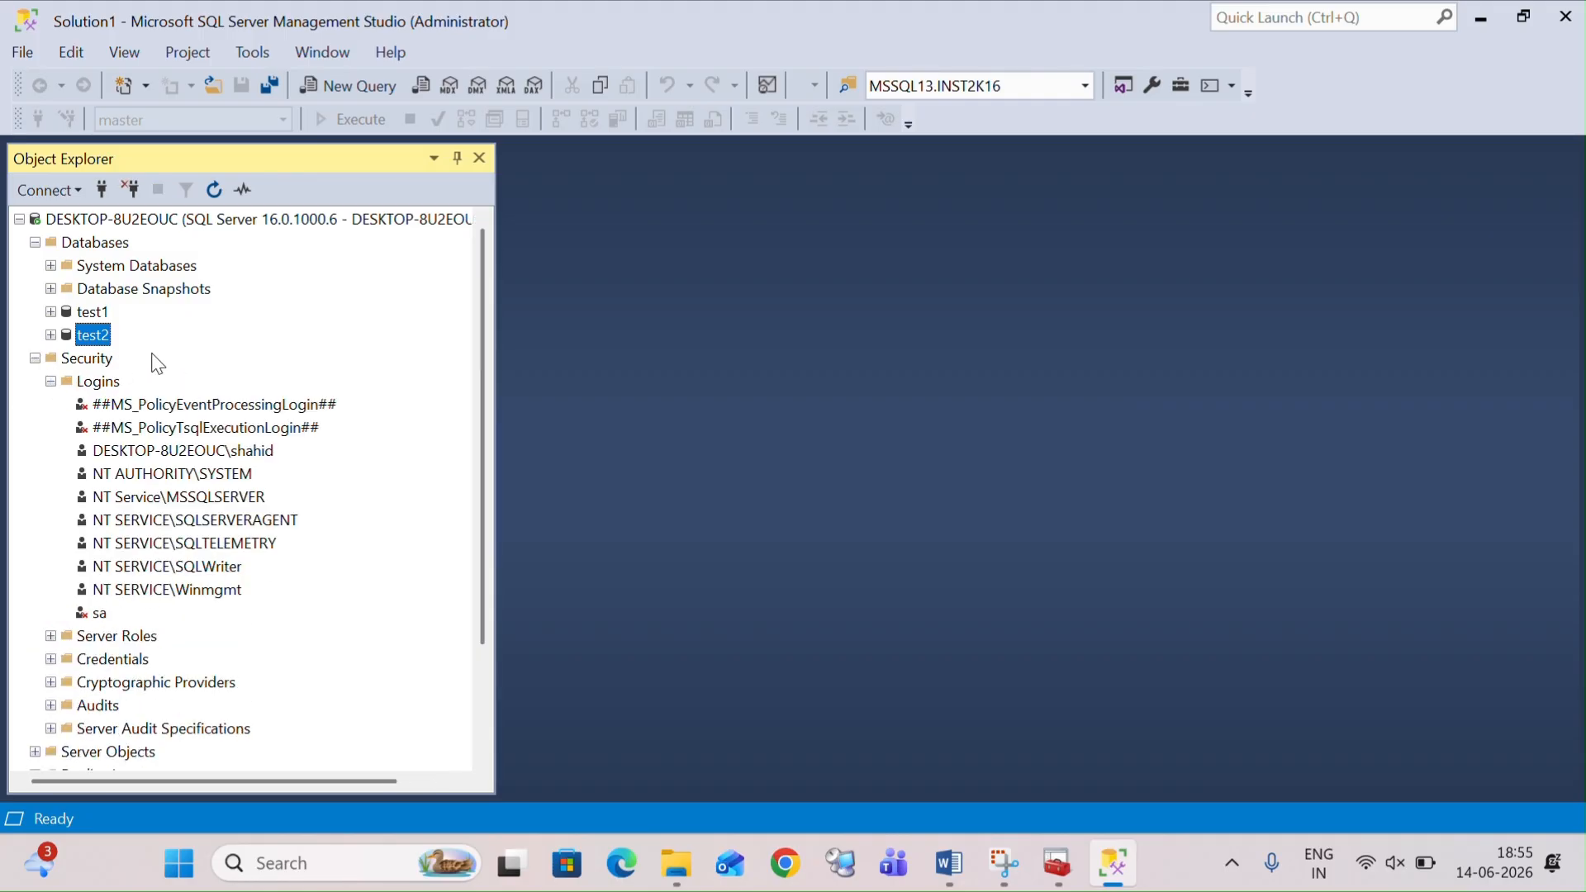
left_click(209, 460)
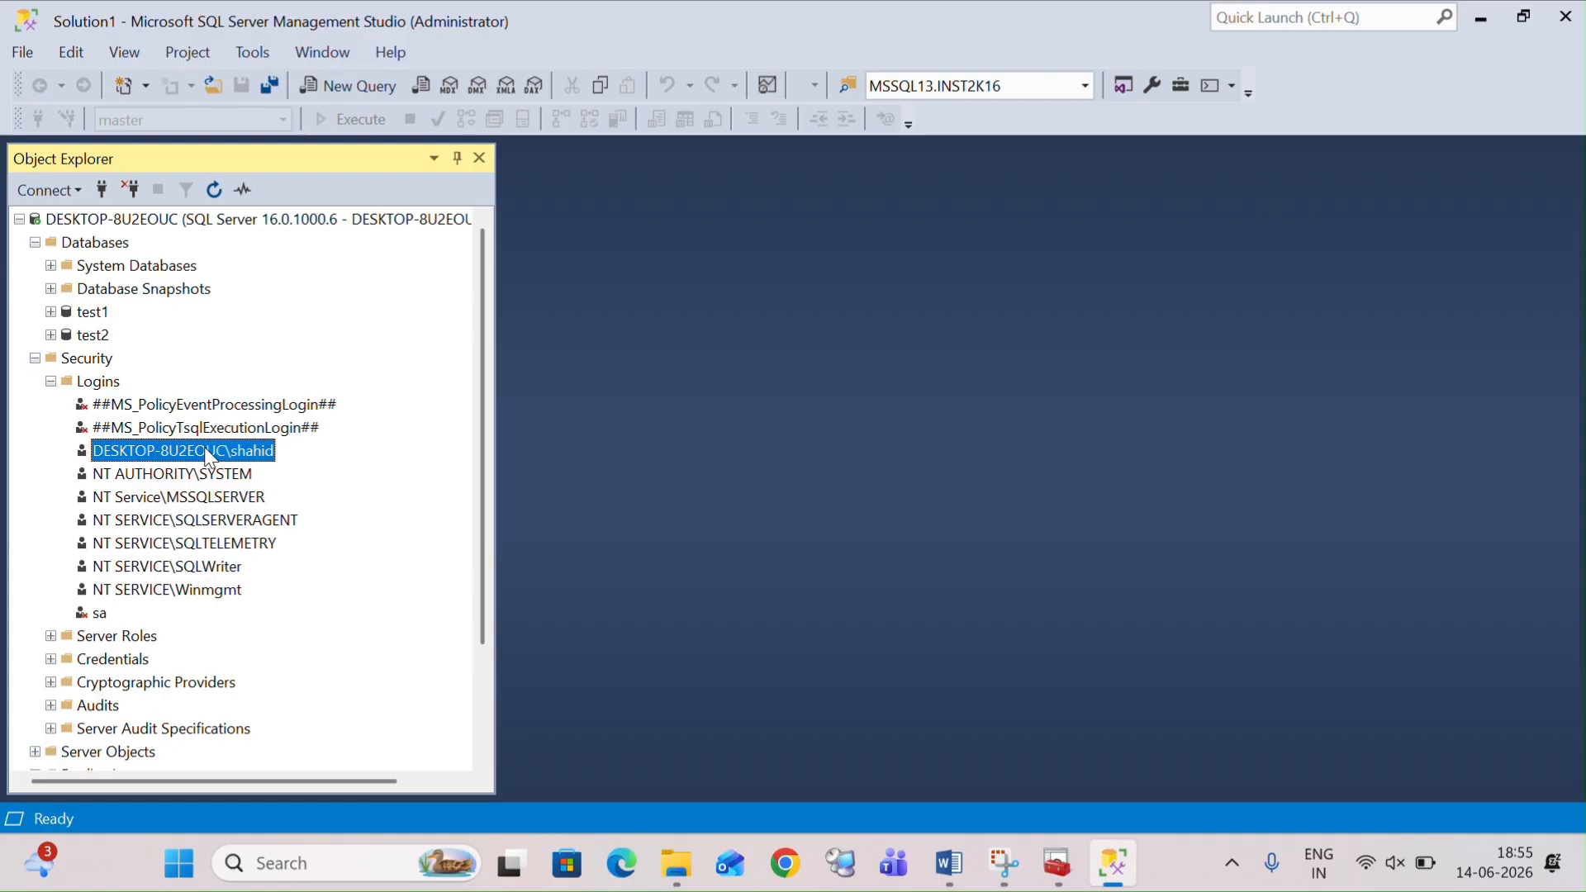
left_click(247, 450)
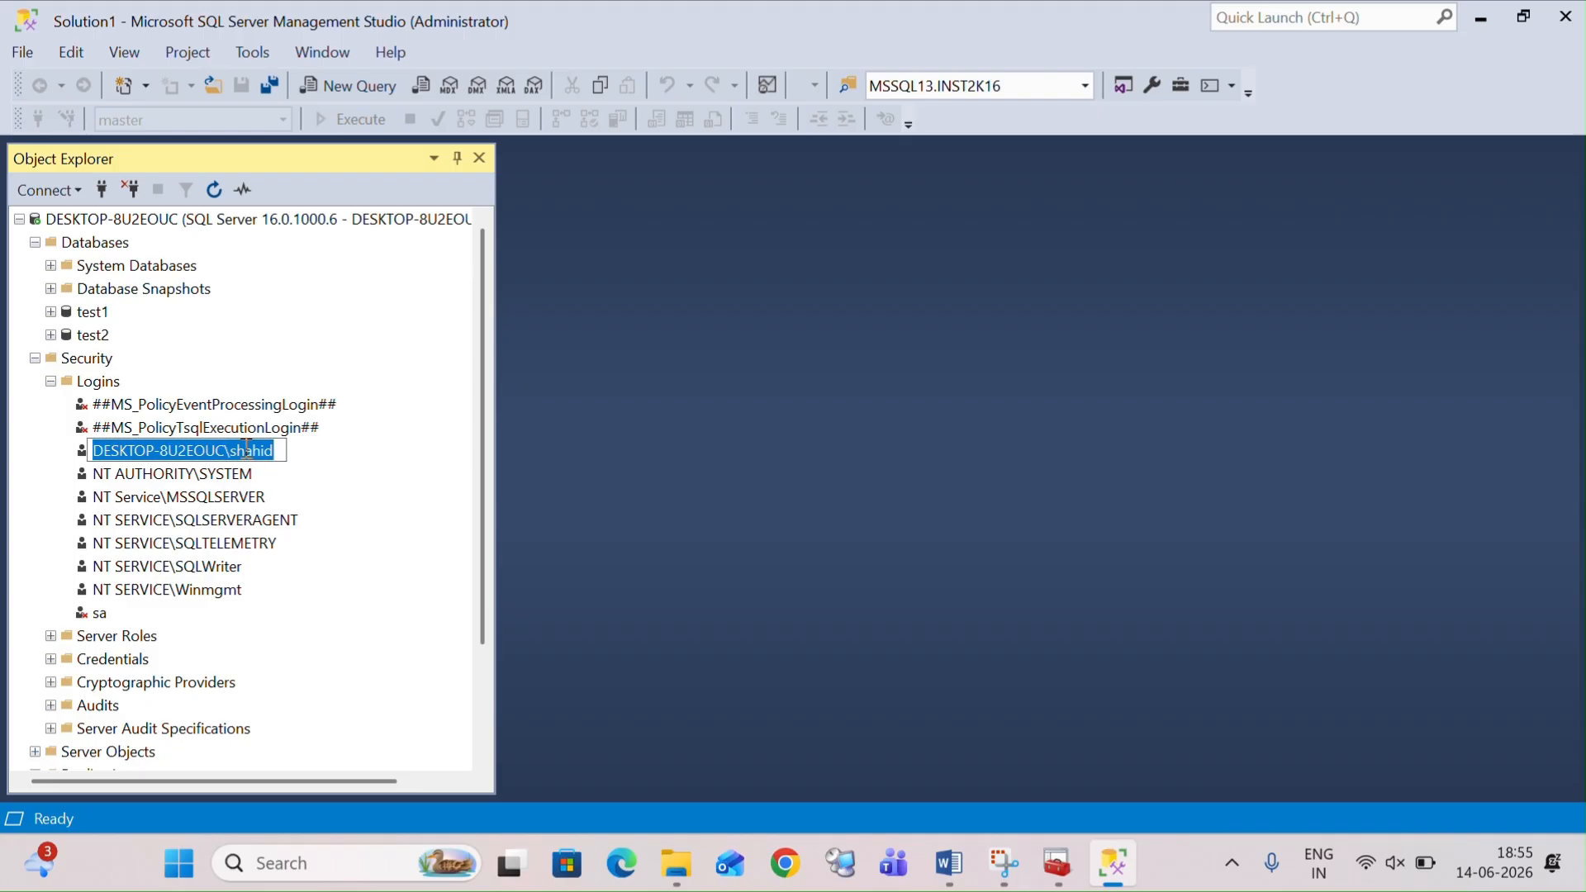
left_click(294, 453)
left_click(258, 450)
left_click(201, 220)
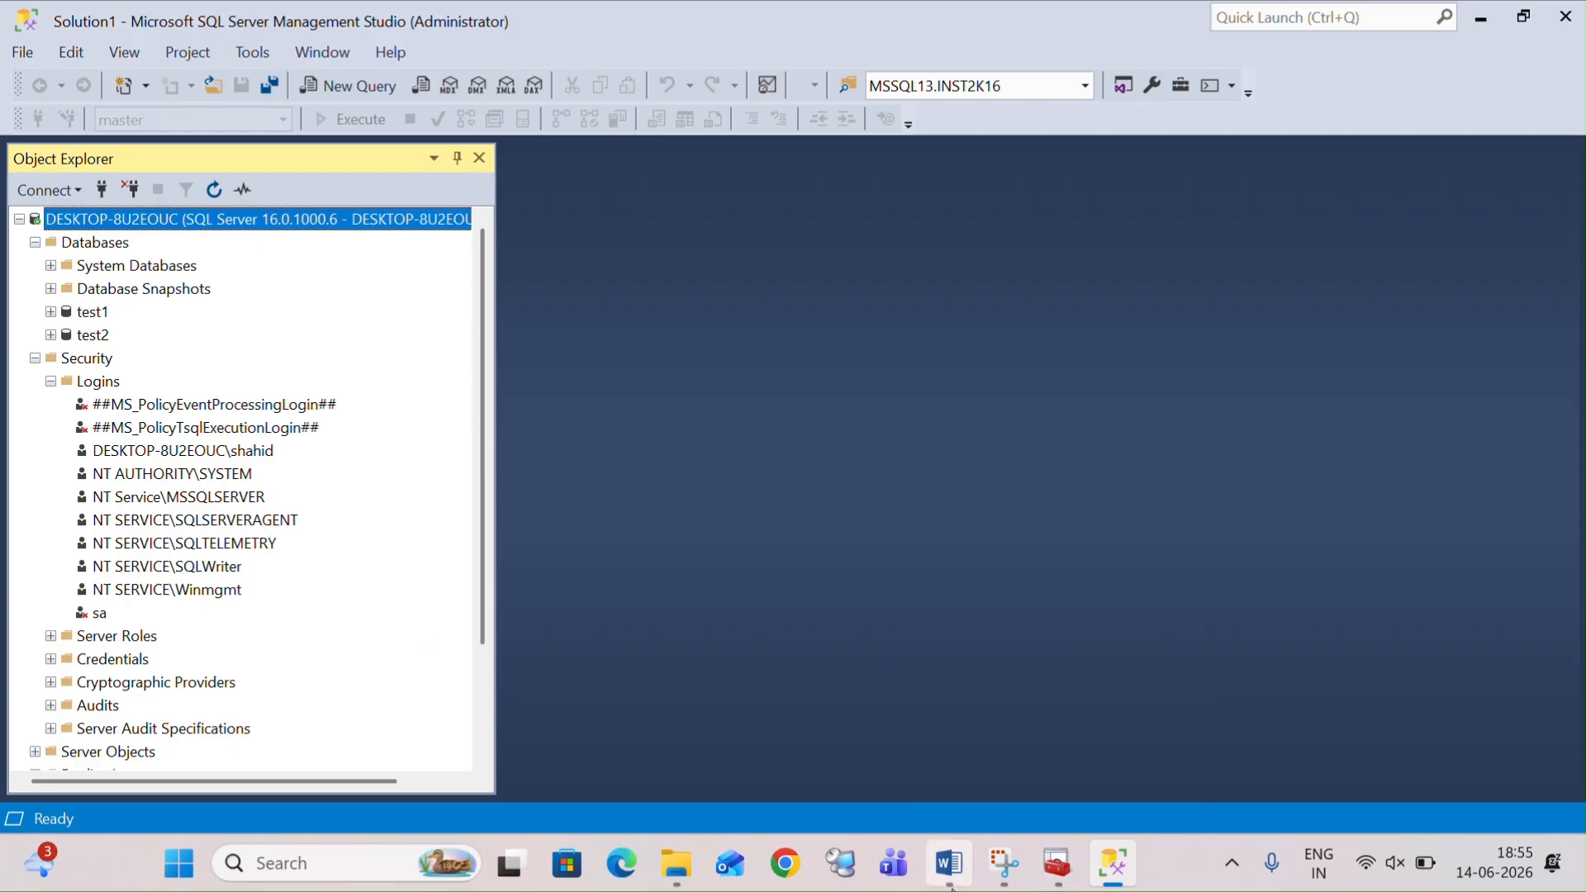
mouse_move(948, 864)
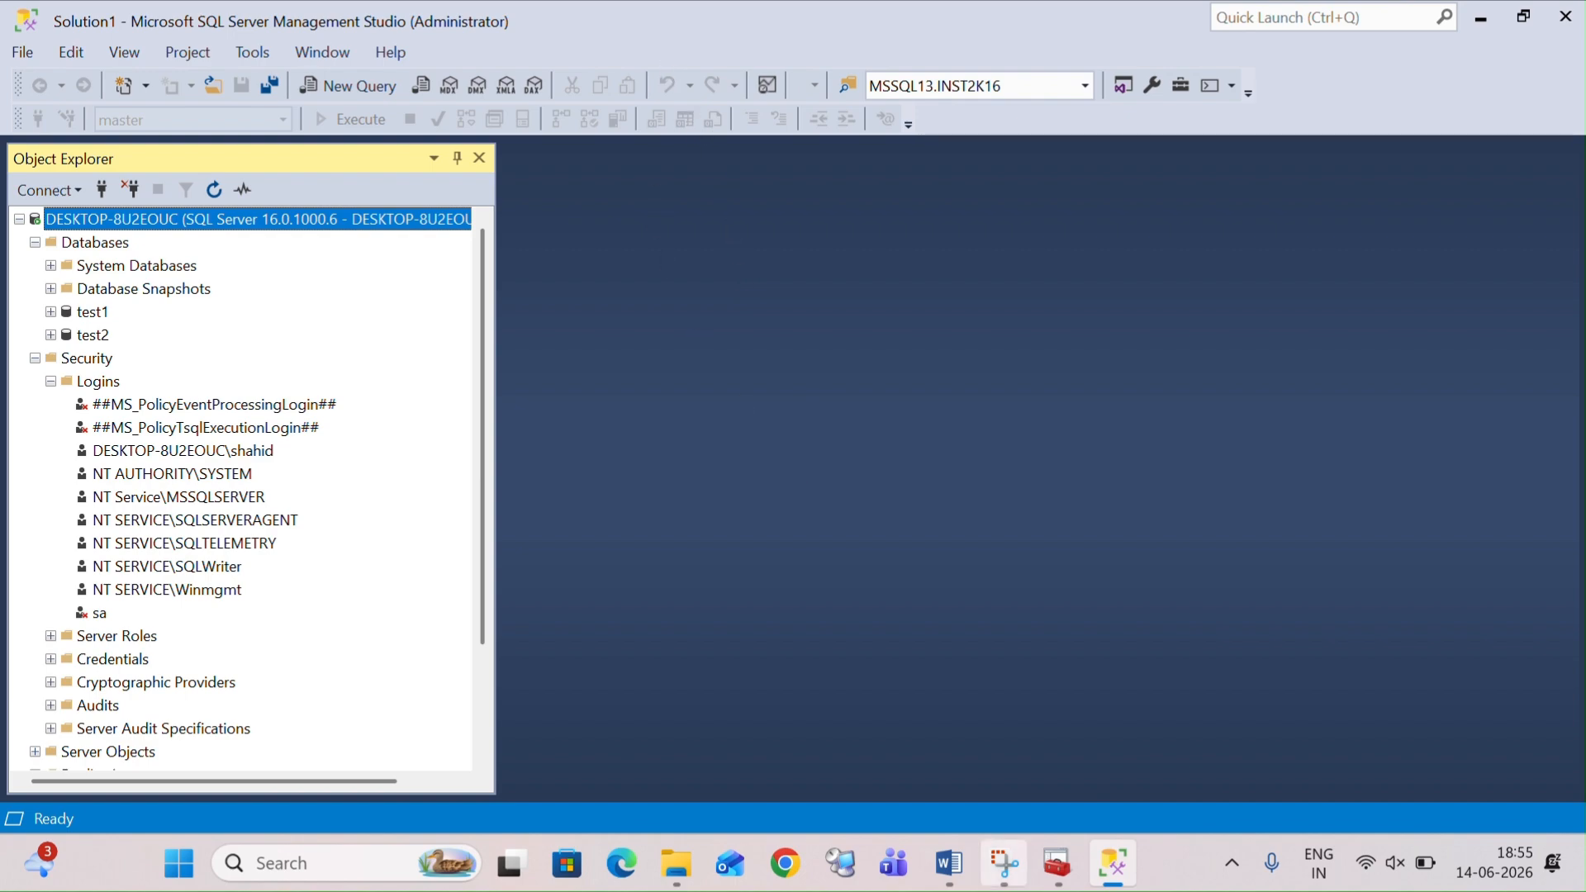
key("super+shift+s")
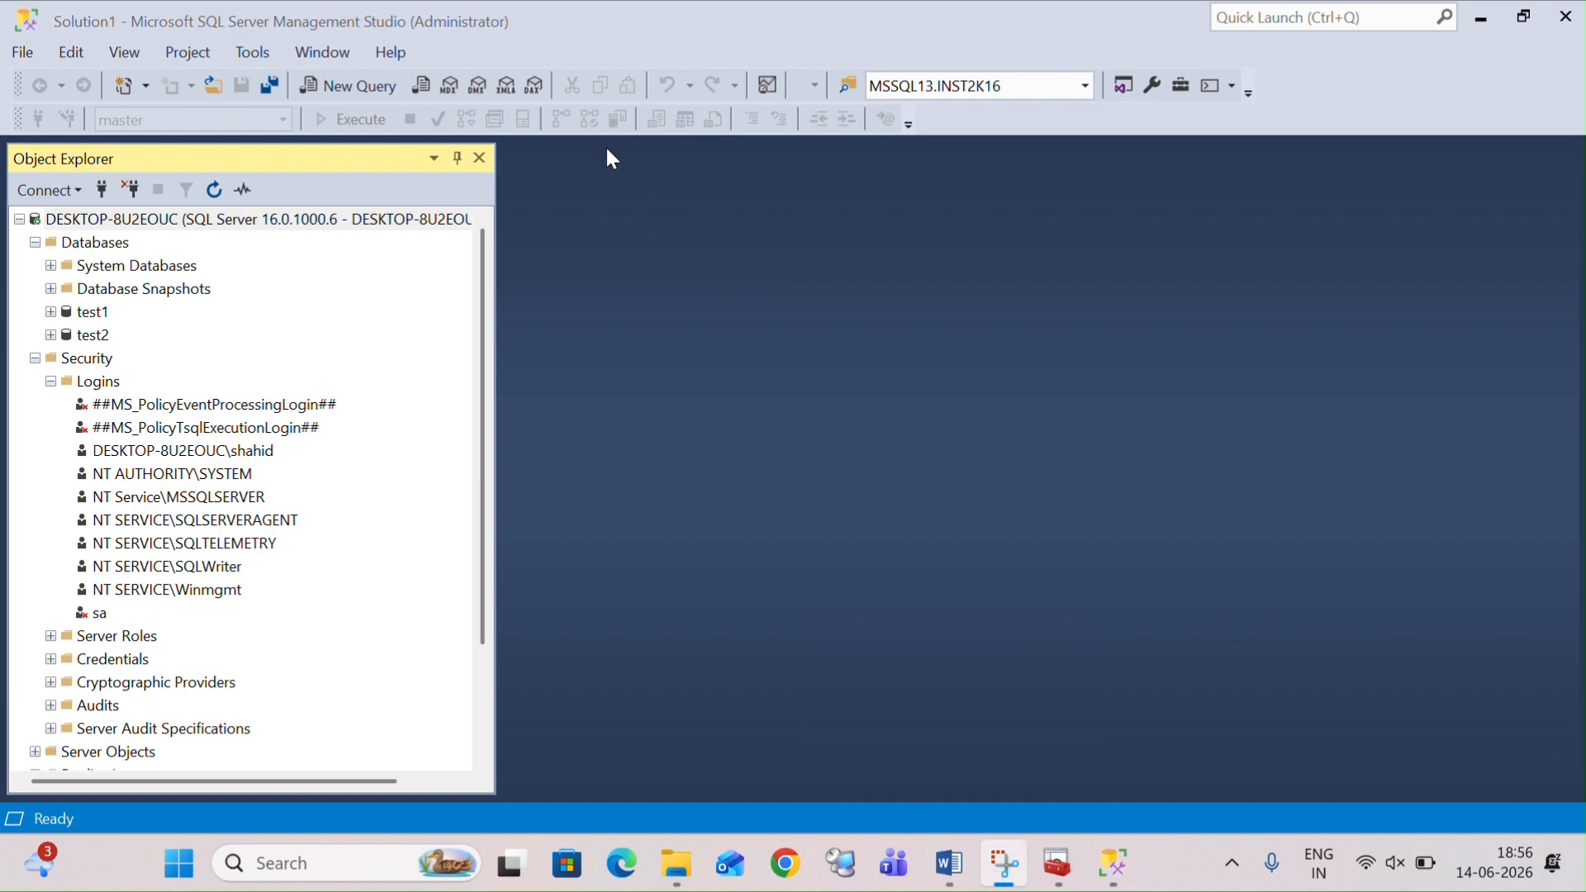
Step: Switch to SQL Server Configuration Manager and review the startup parameters of the SQL Server (MSSQLSERVER) service
left_click(1059, 864)
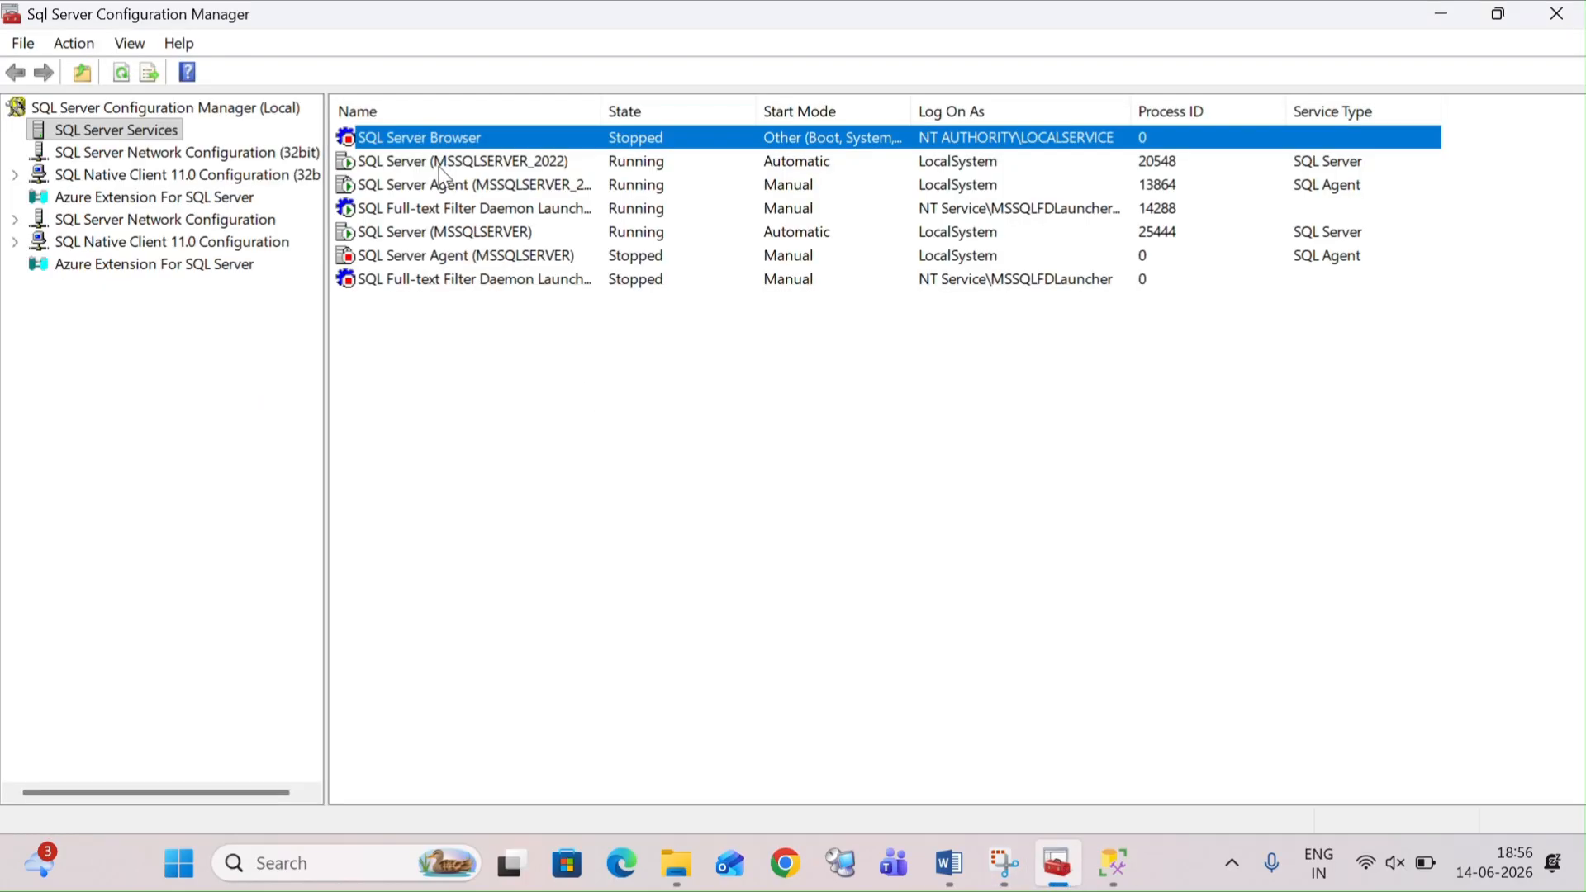
left_click(411, 166)
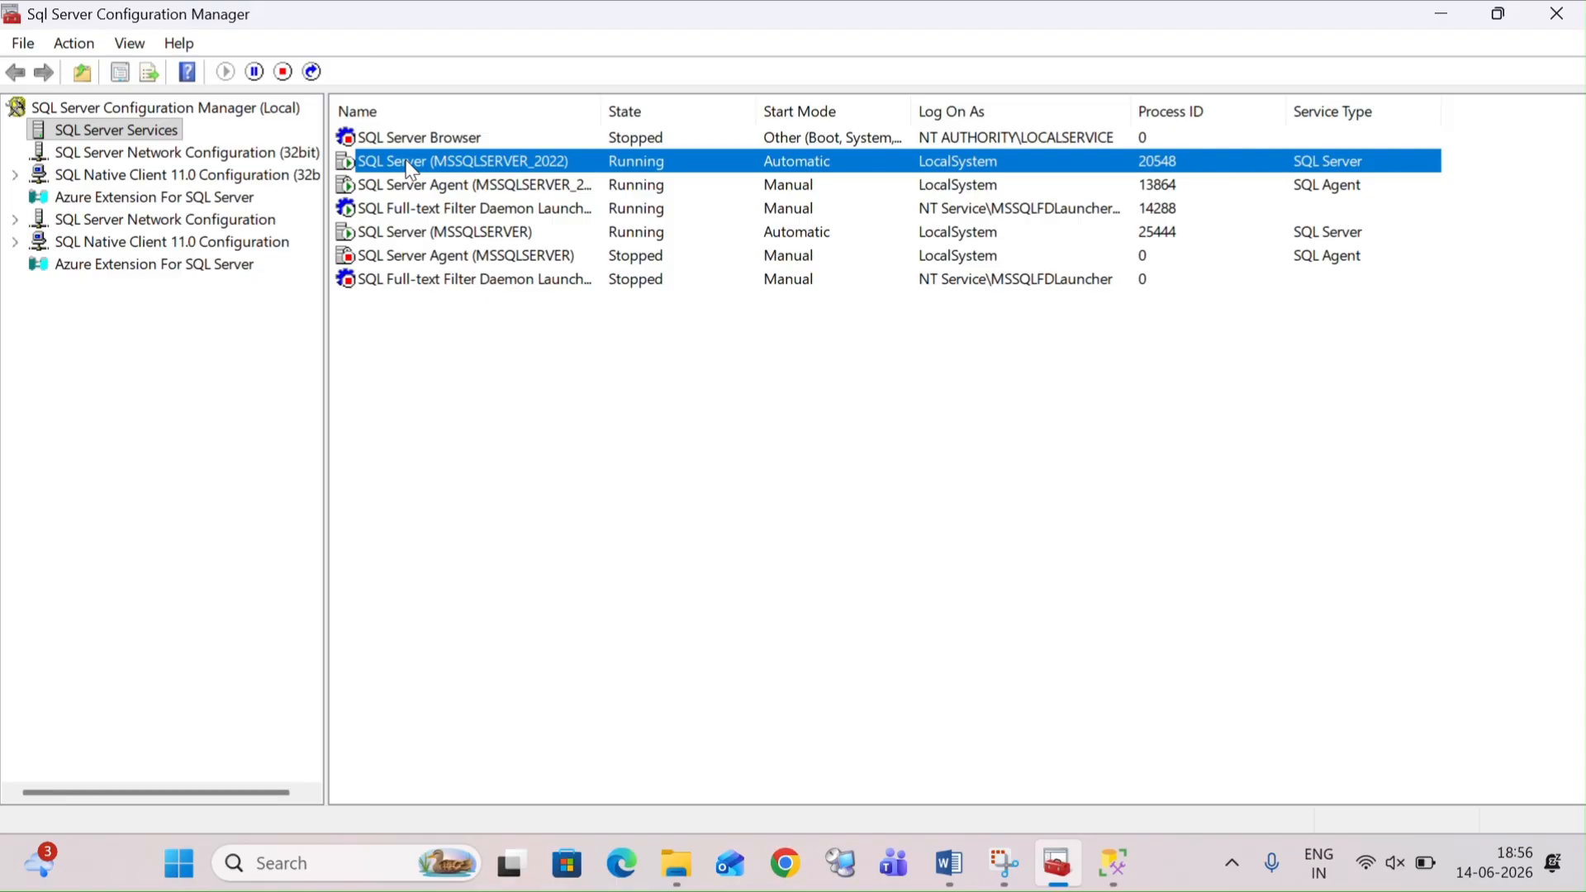
left_click(423, 235)
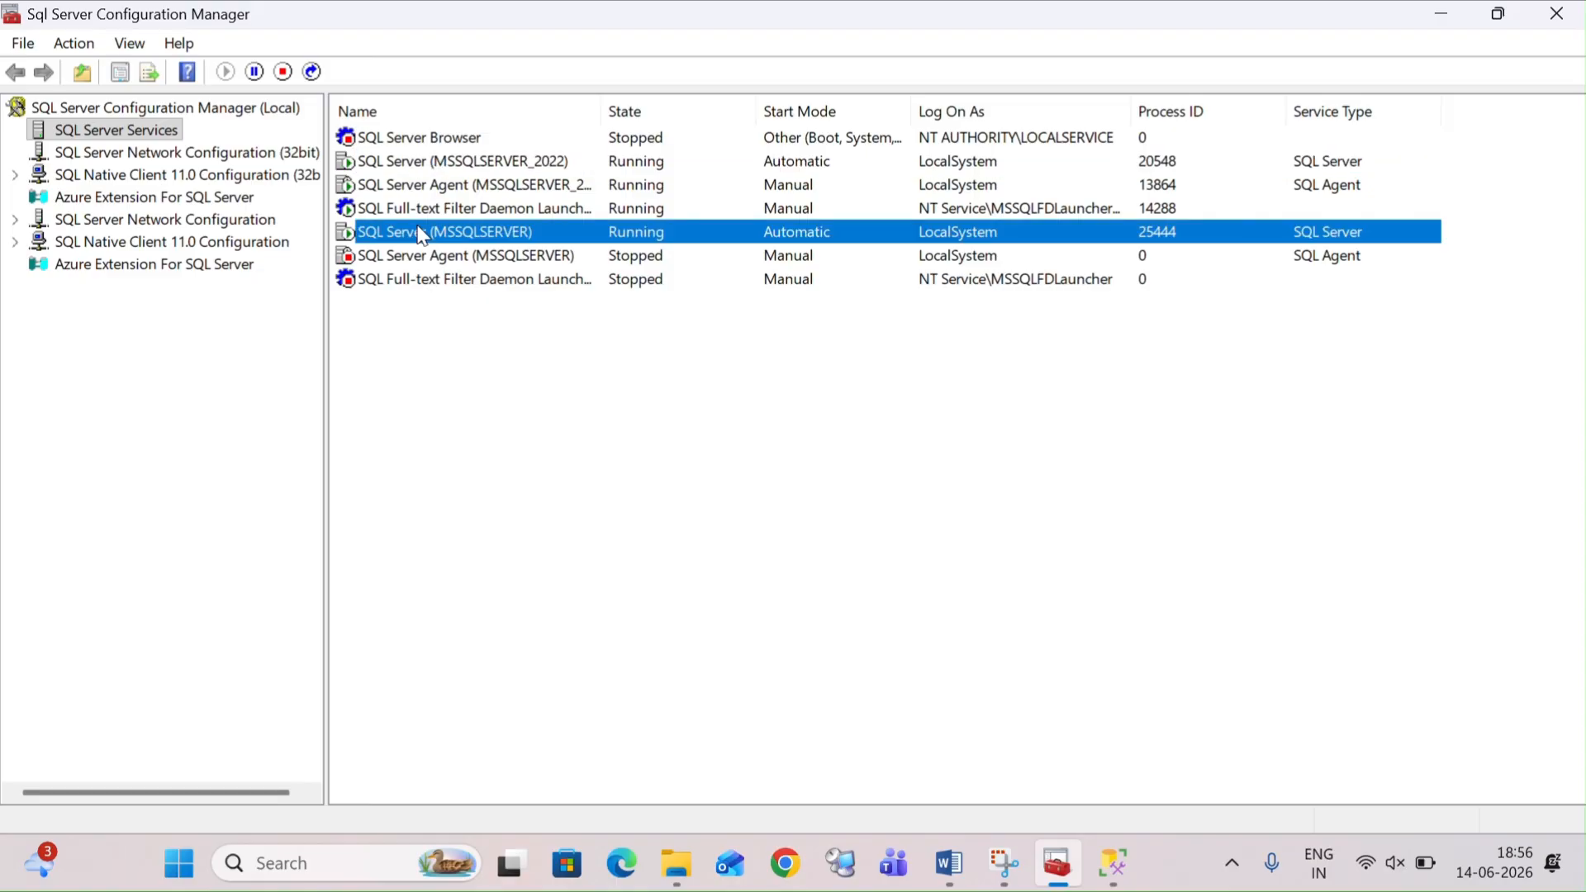
right_click(423, 236)
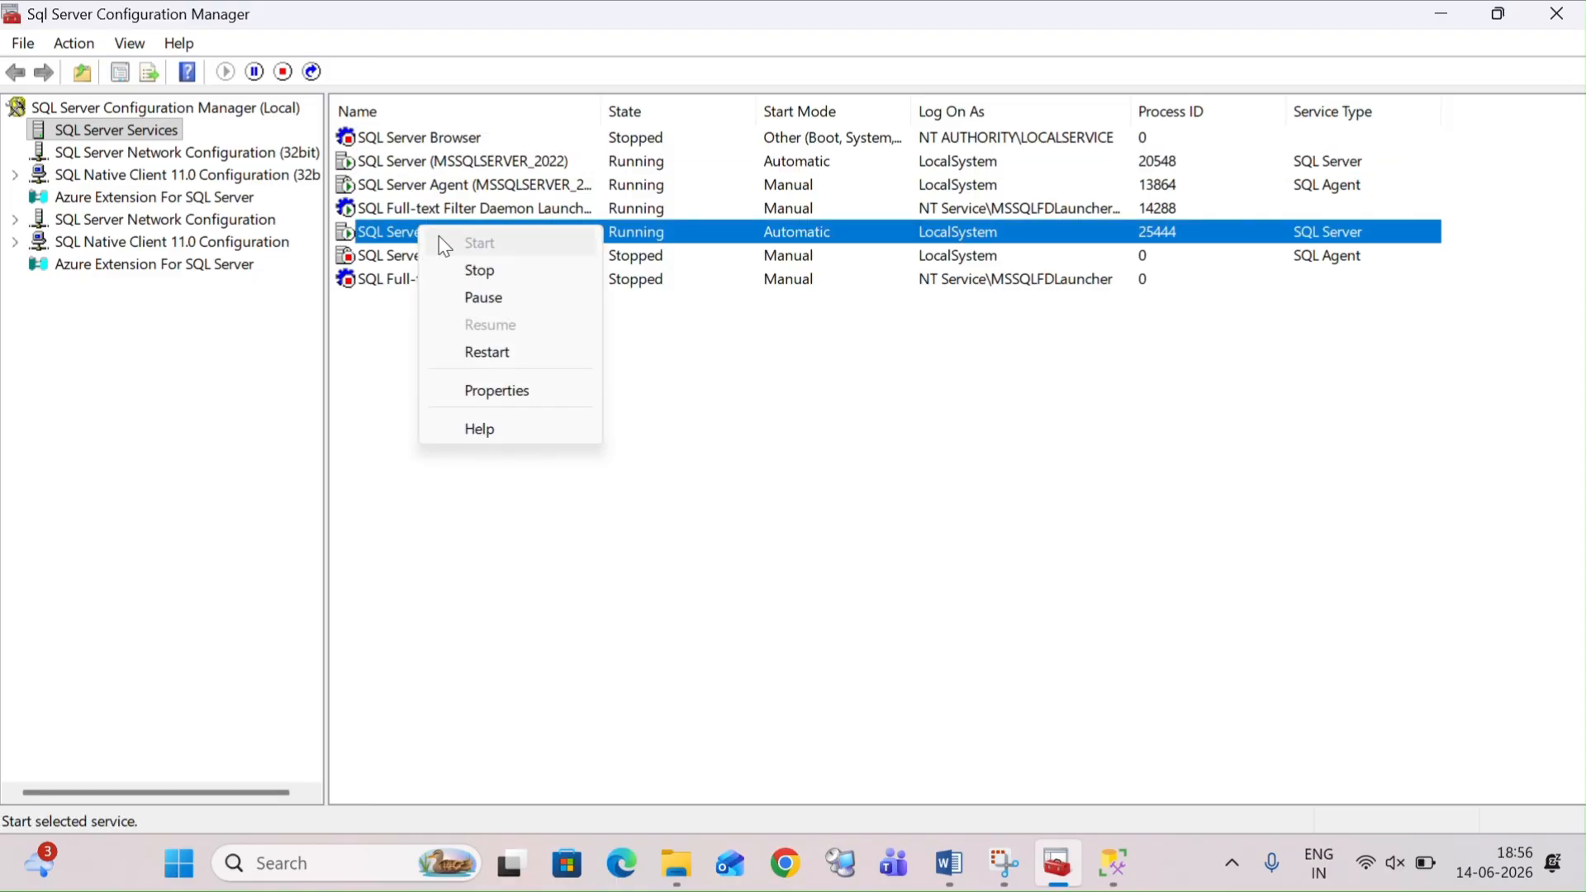
left_click(495, 392)
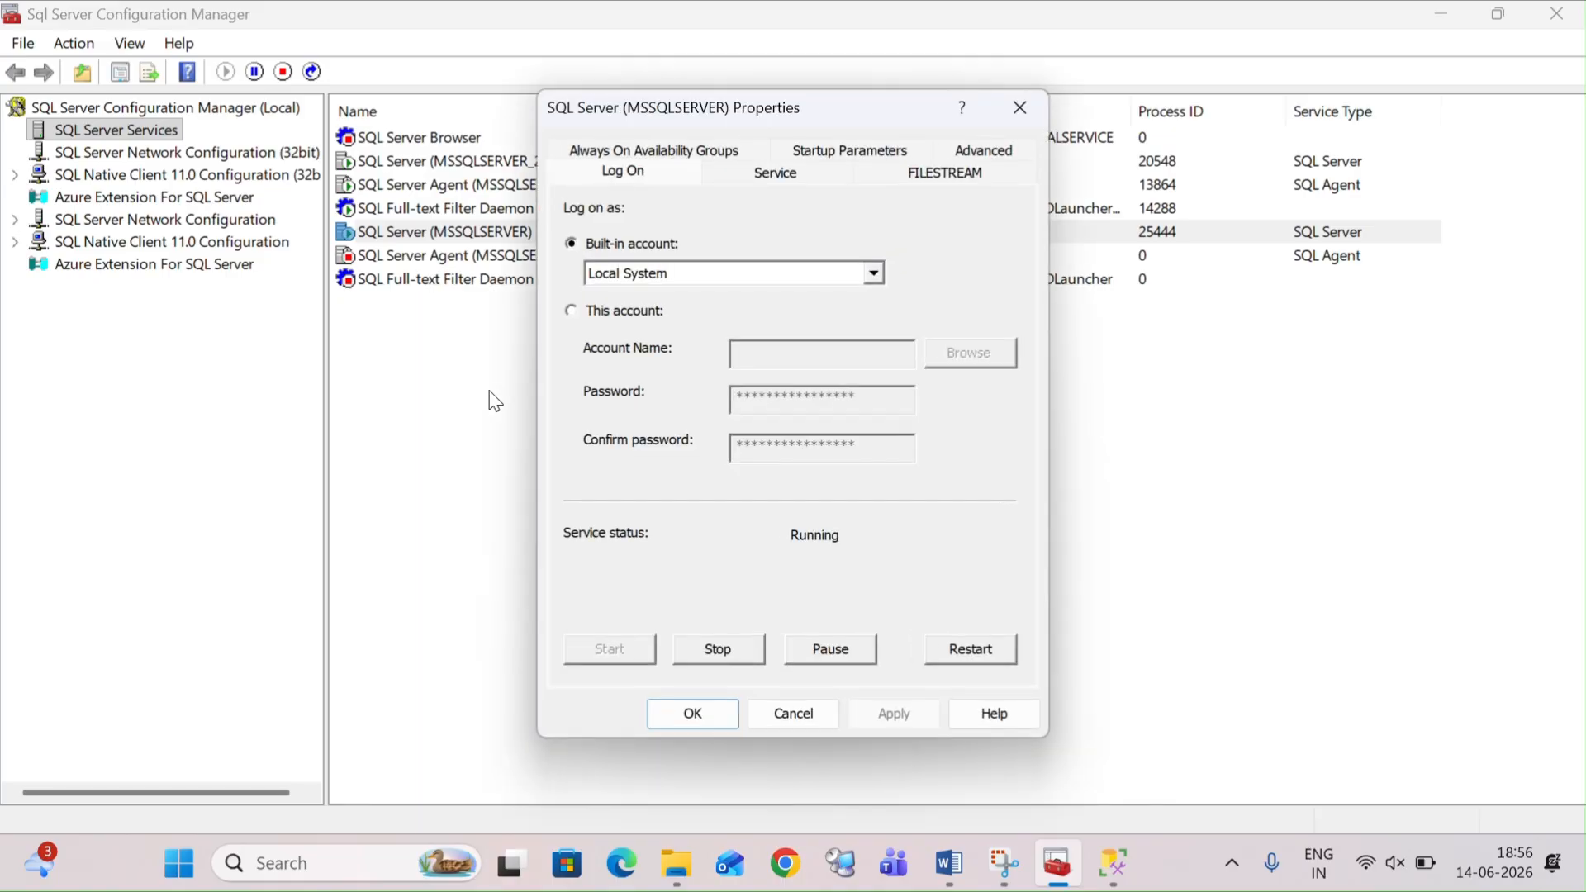
left_click(836, 151)
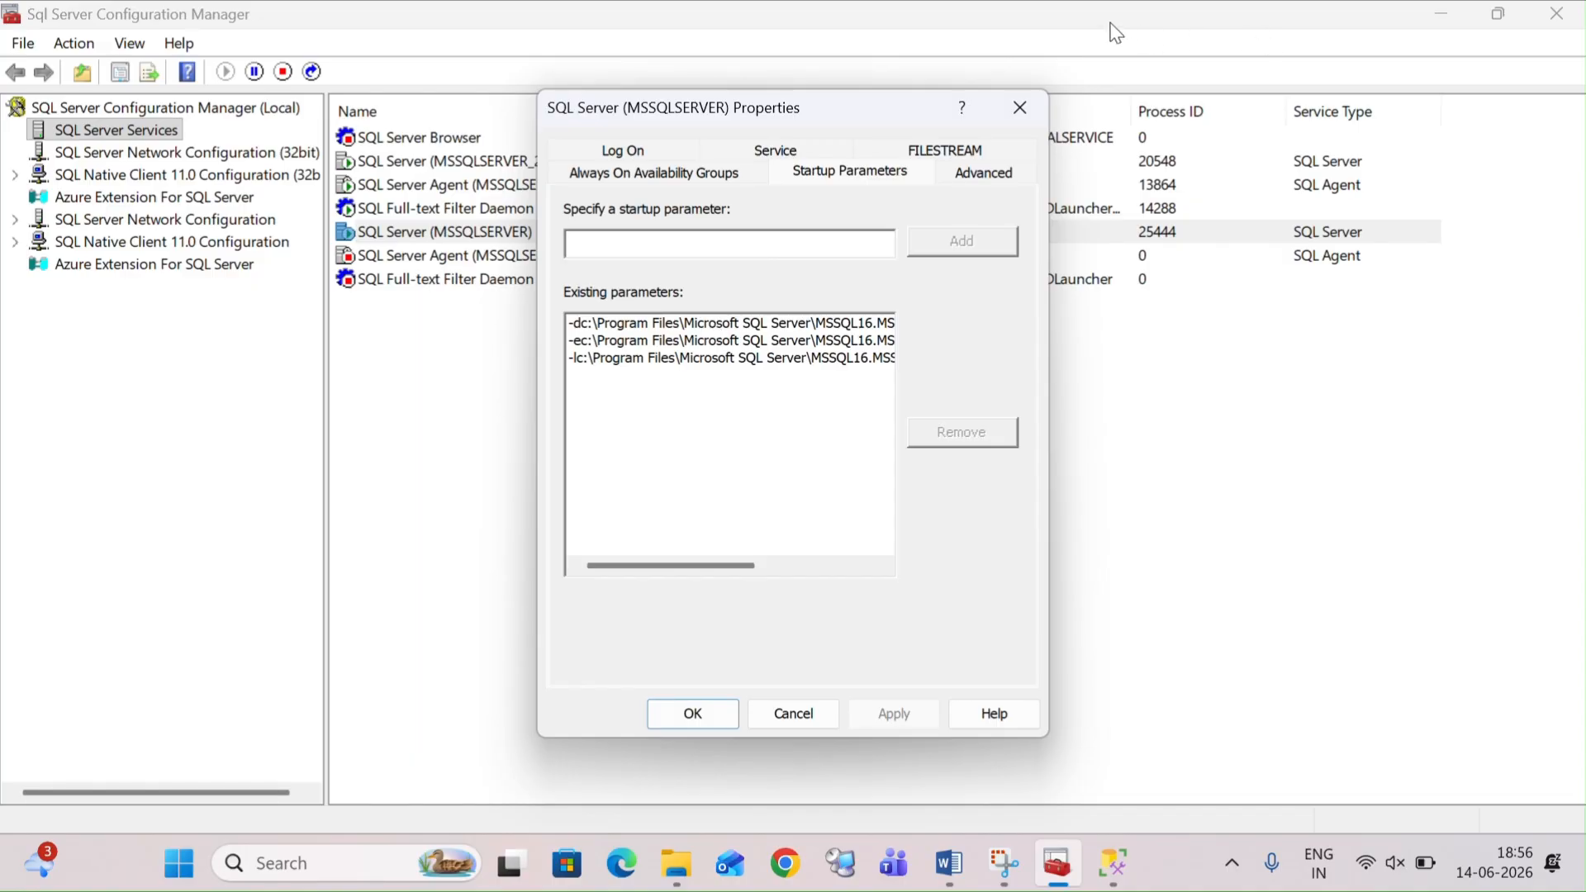
left_click(1034, 102)
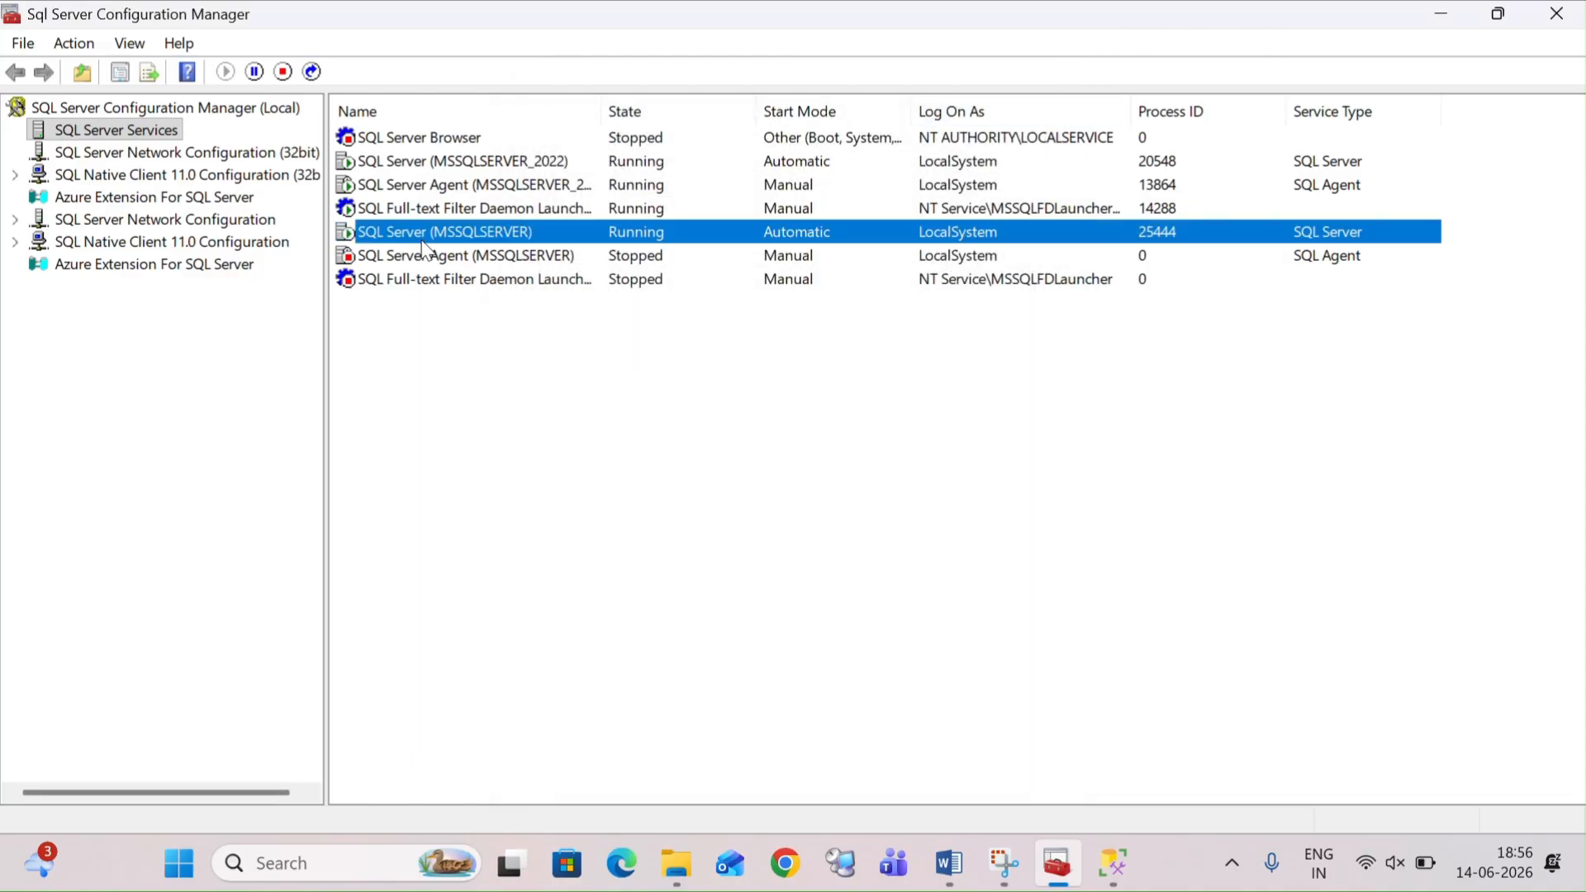
right_click(422, 239)
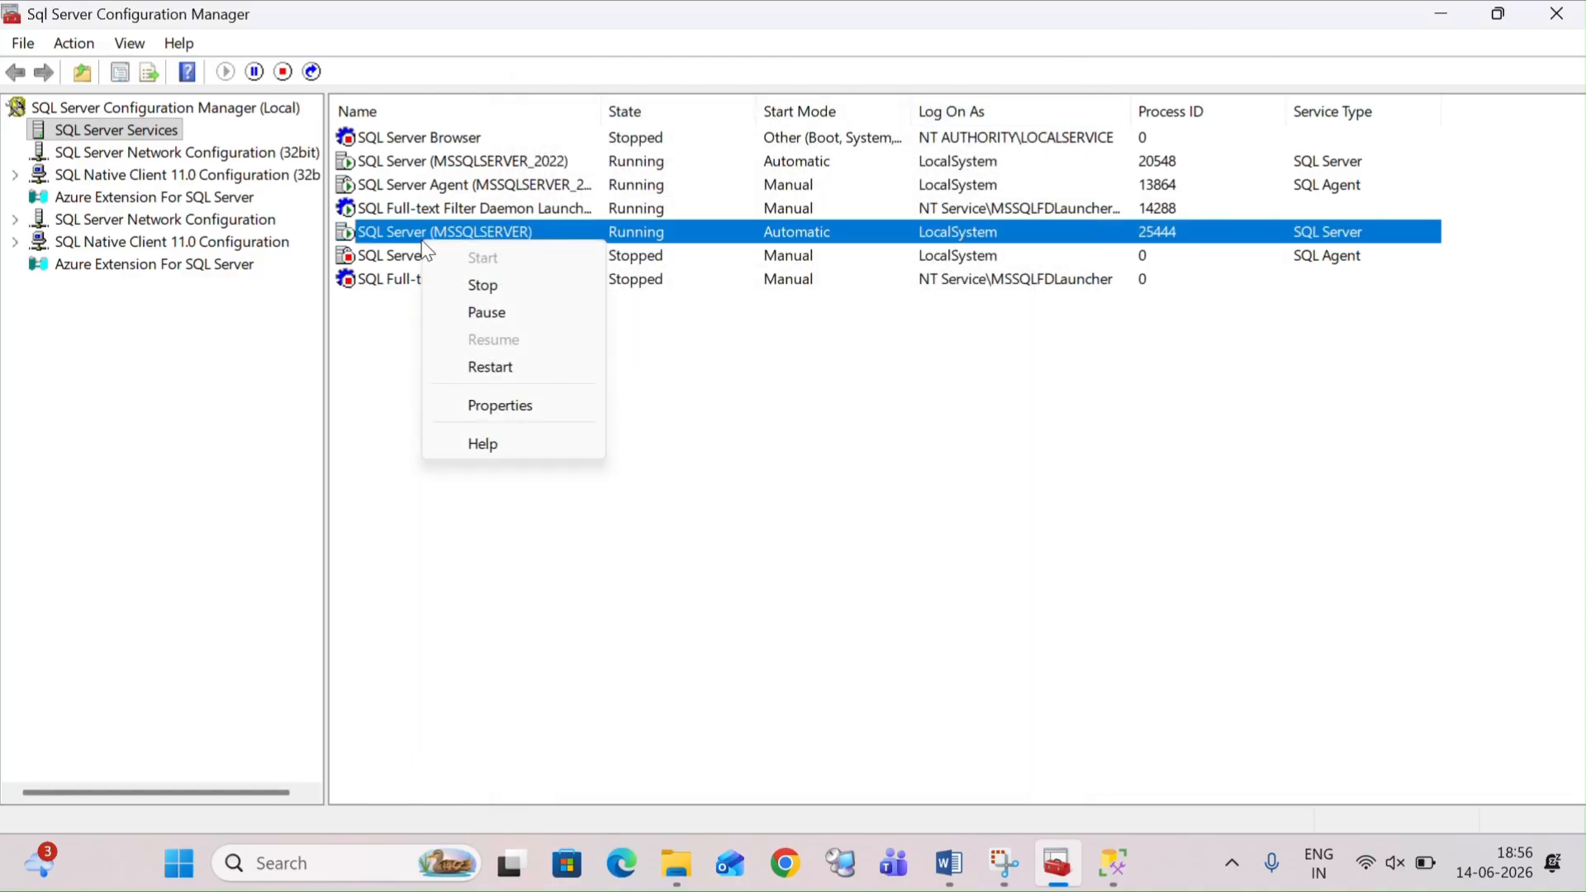
left_click(491, 286)
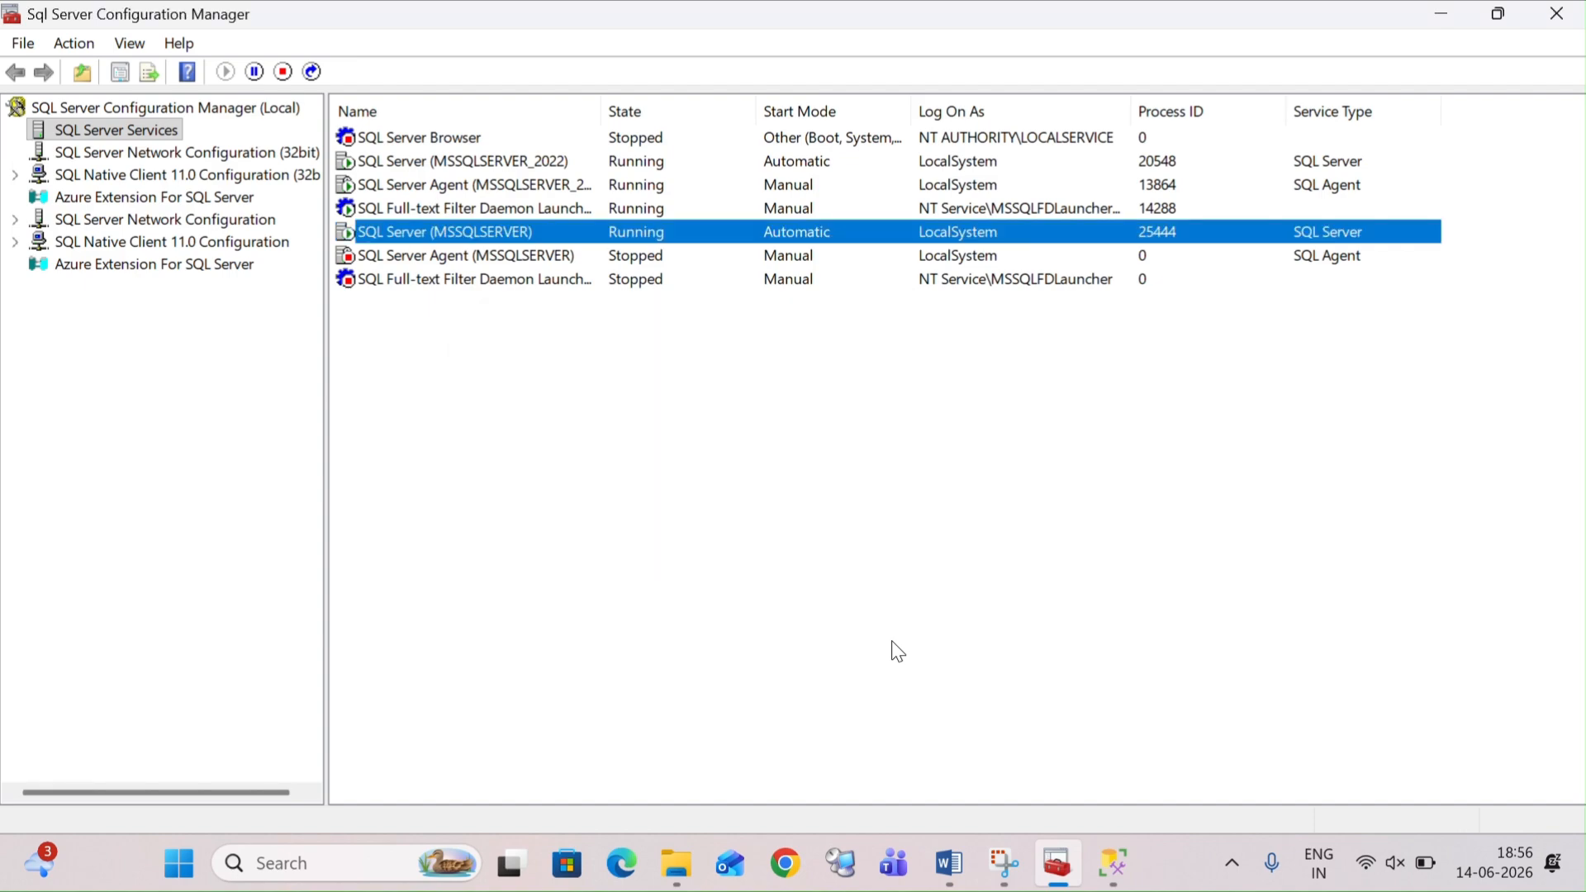
Step: Switch to File Explorer and browse from the Backup folder to Program Files on Local Disk (C:)
left_click(684, 886)
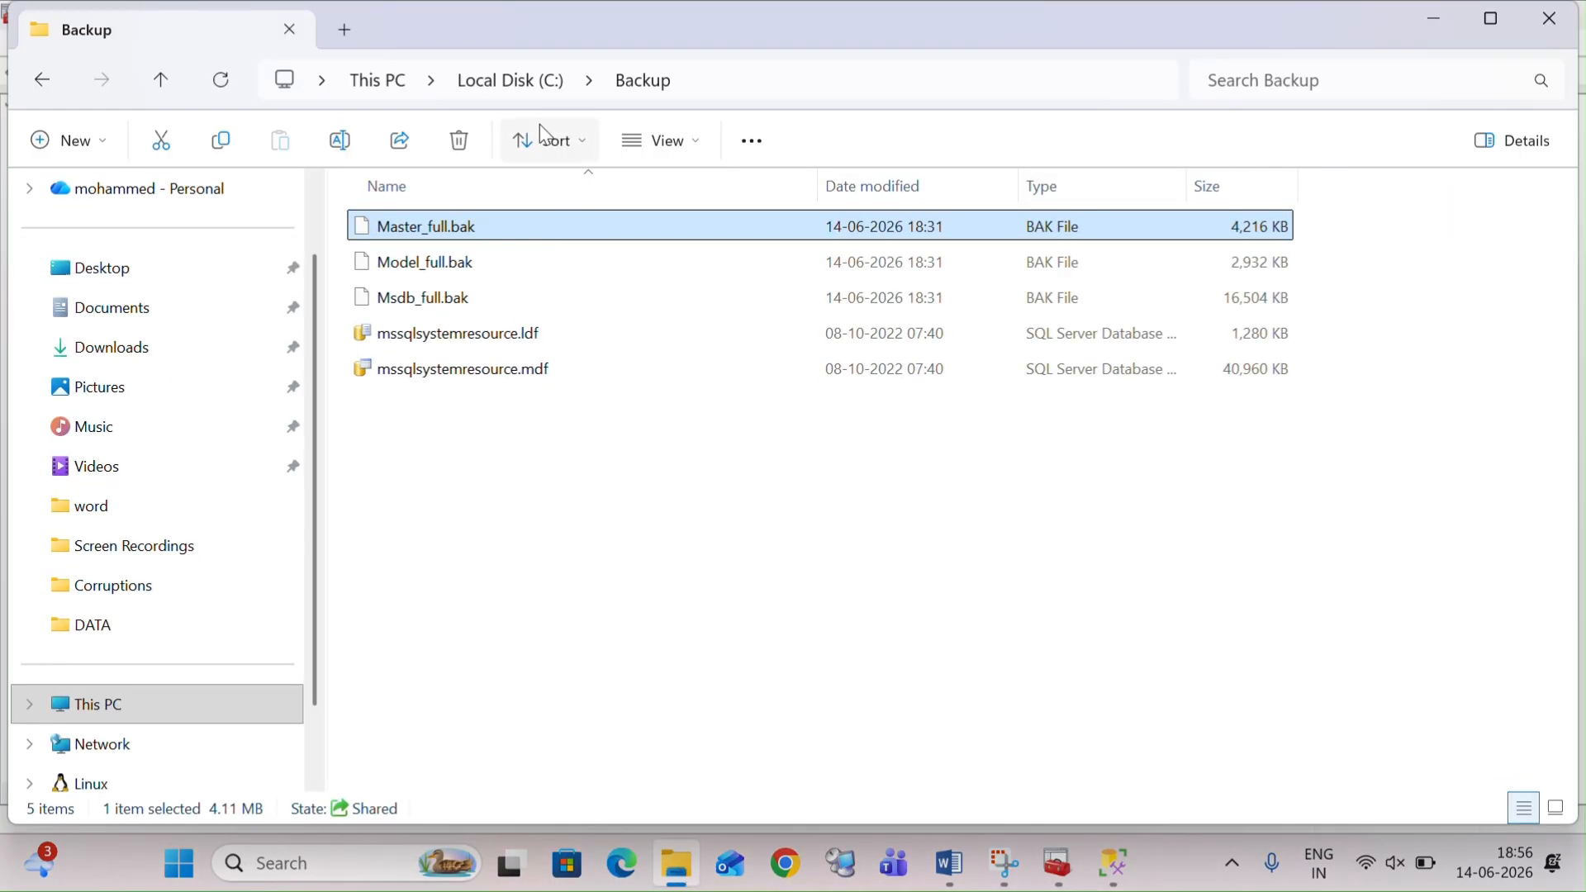
left_click(510, 82)
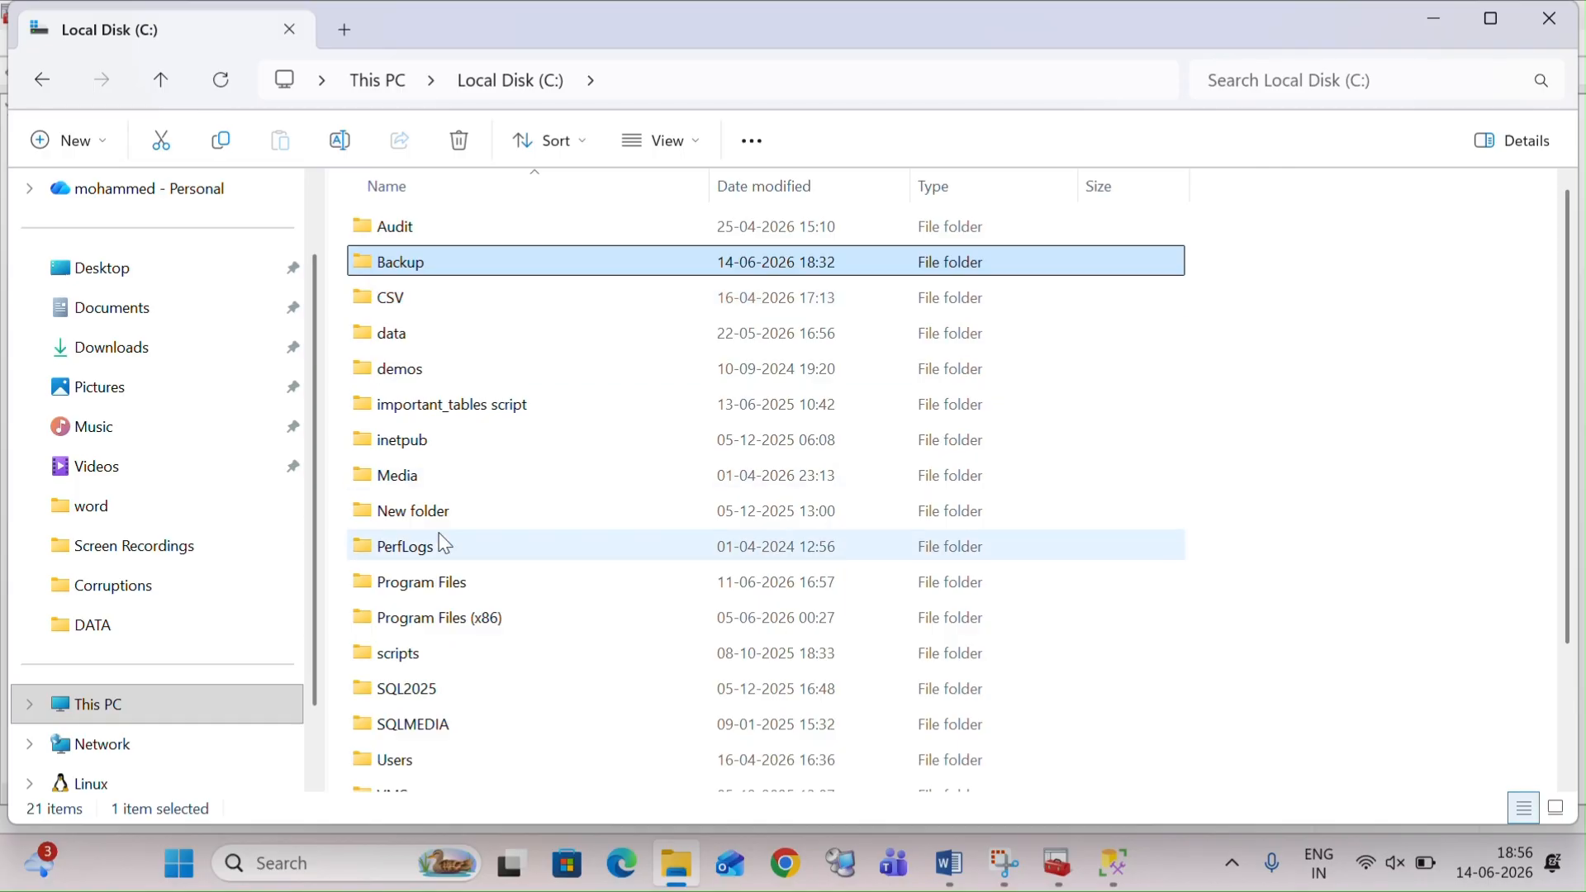
double_click(438, 581)
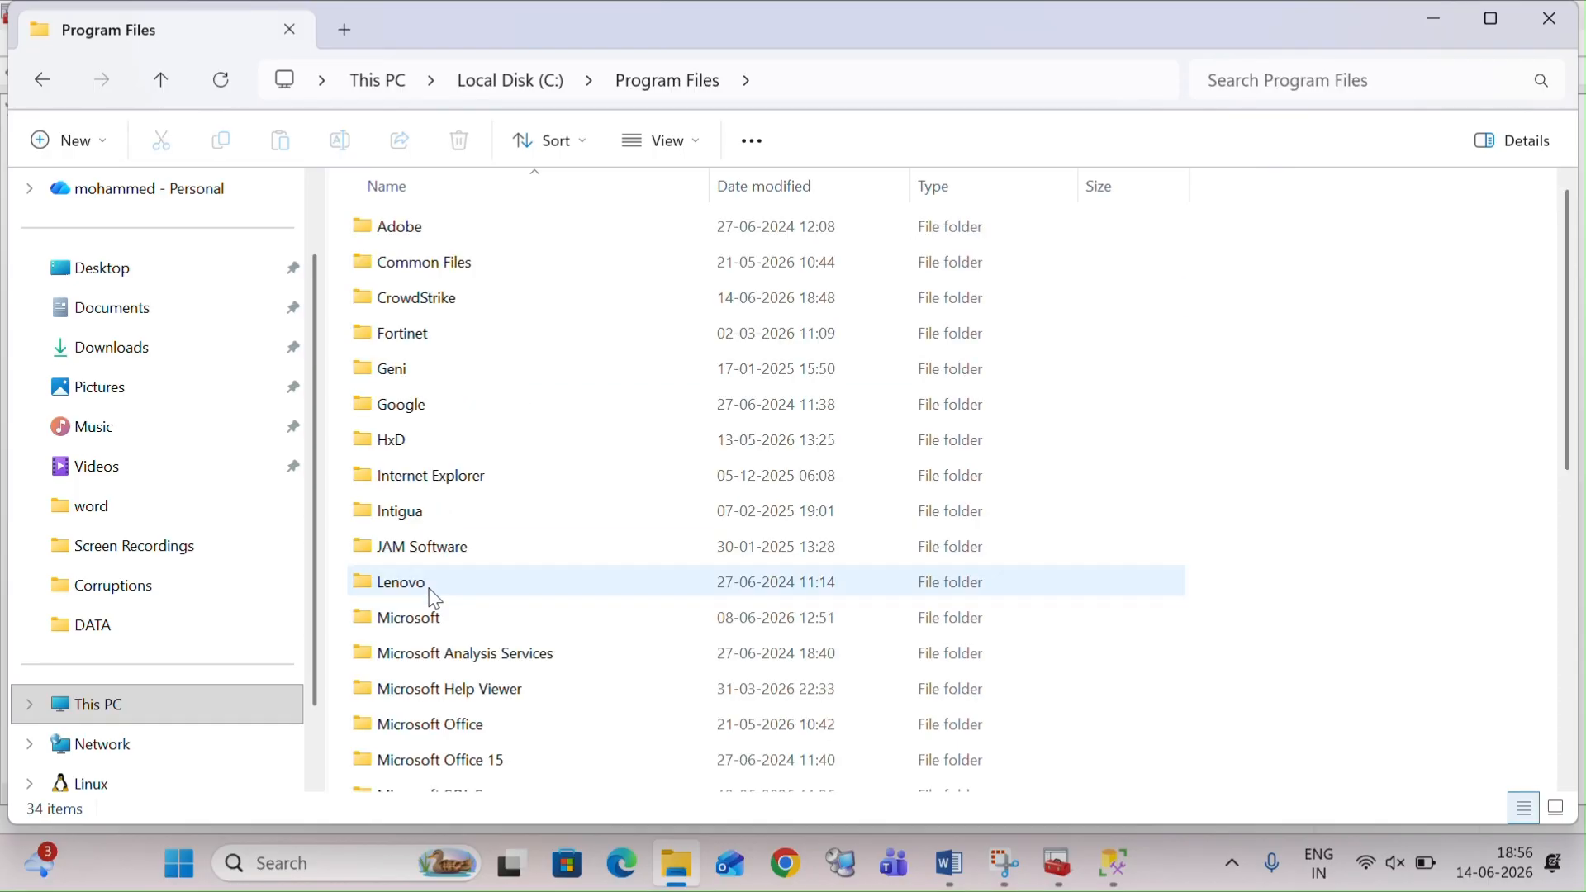
scroll(435, 598, "down", 2)
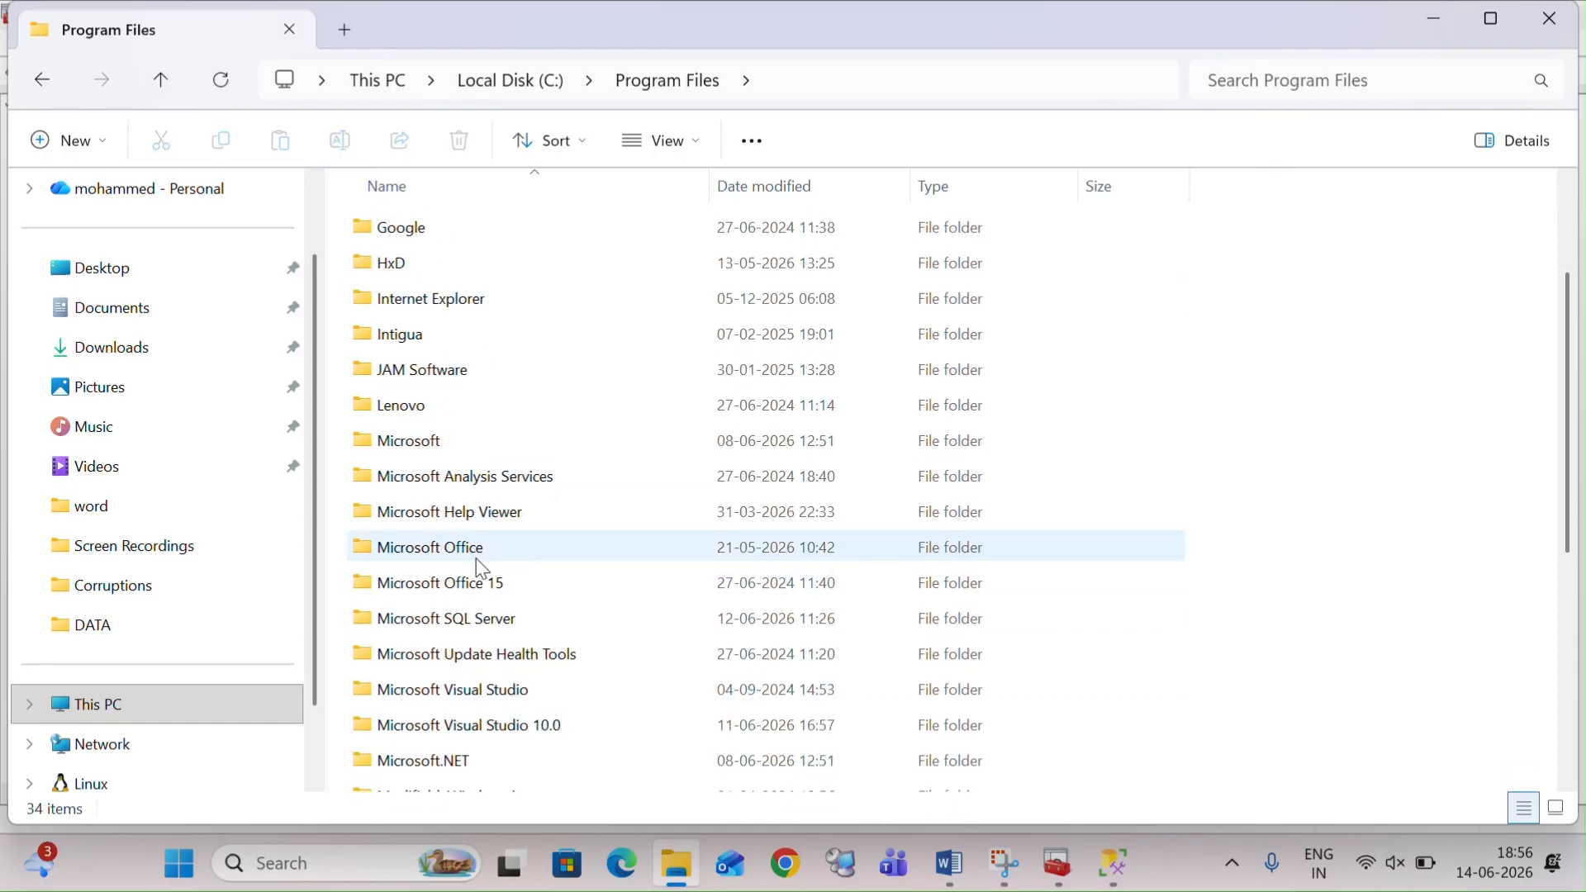
Step: Open the DATA folder under Microsoft SQL Server\MSSQL16.MSSQLSERVER\MSSQL in Program Files
double_click(446, 618)
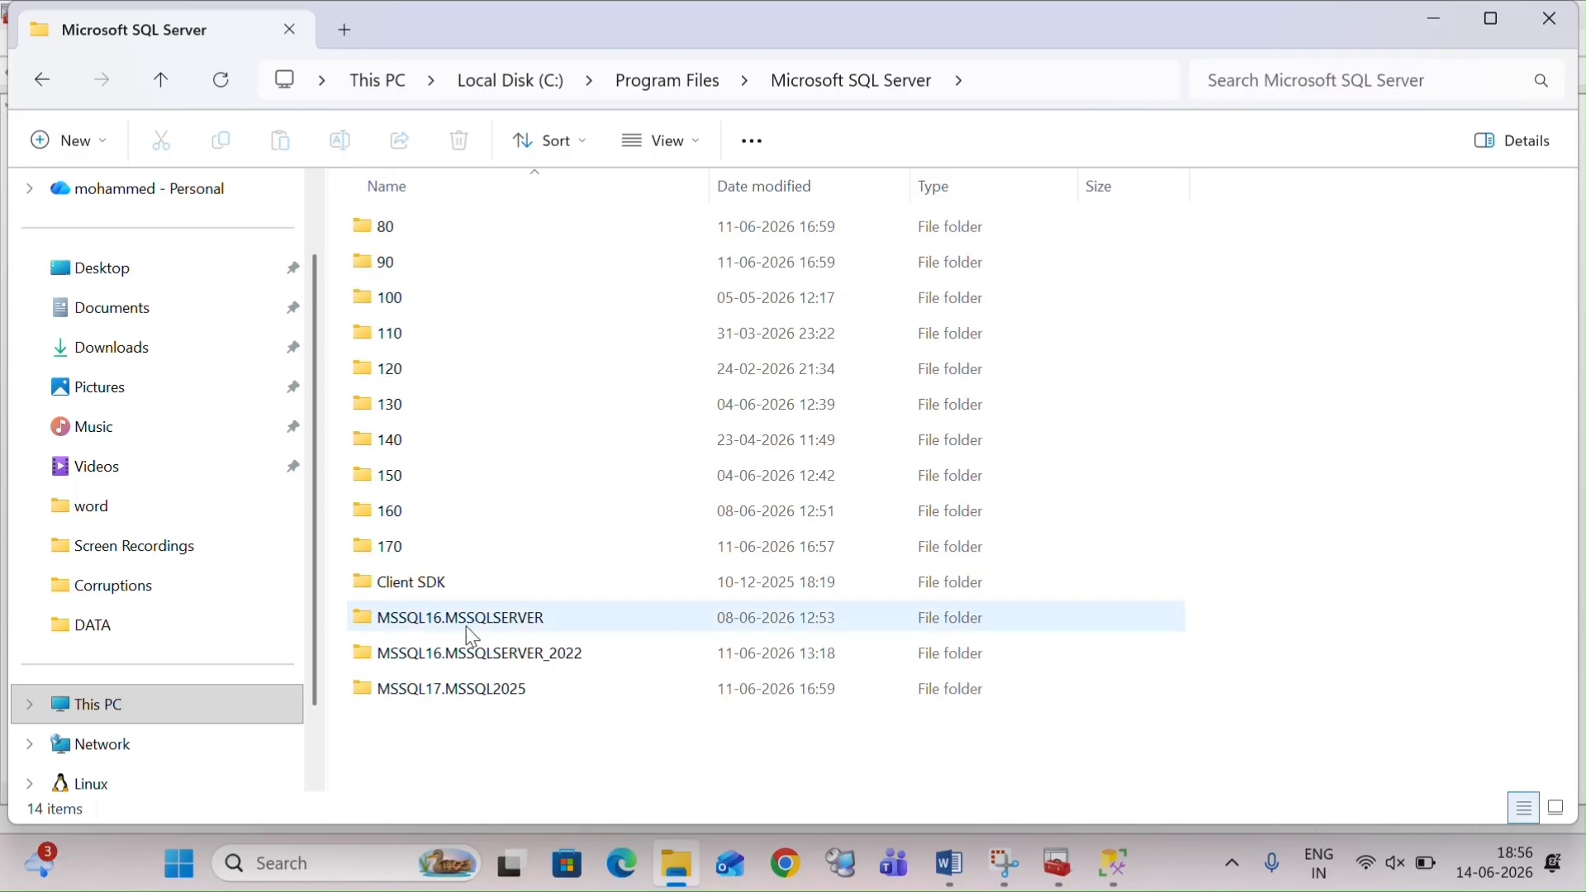
double_click(478, 624)
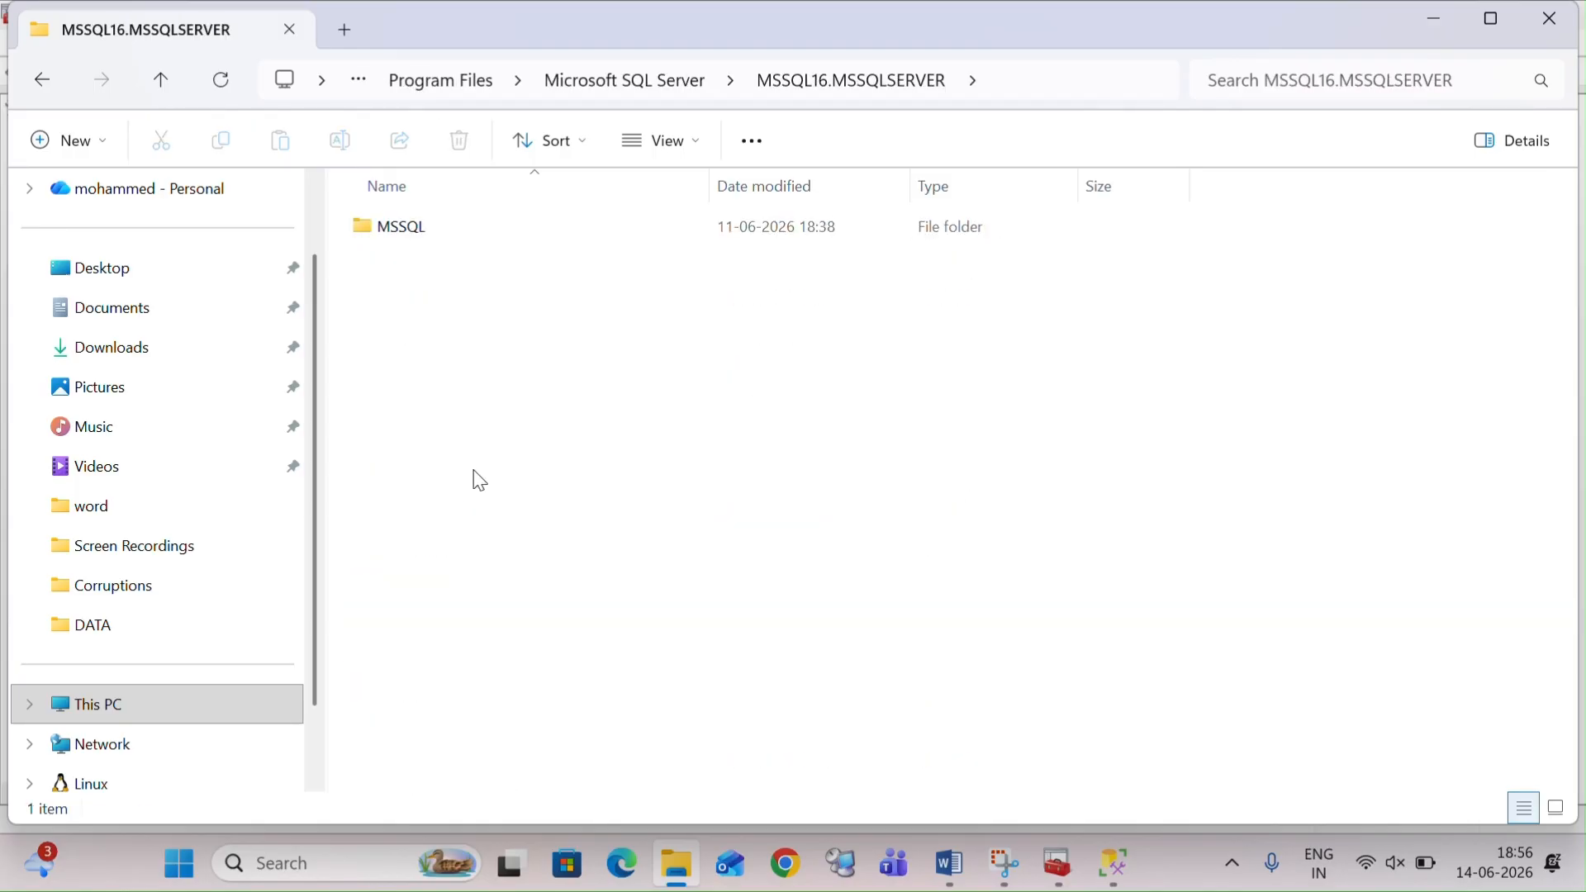
double_click(428, 234)
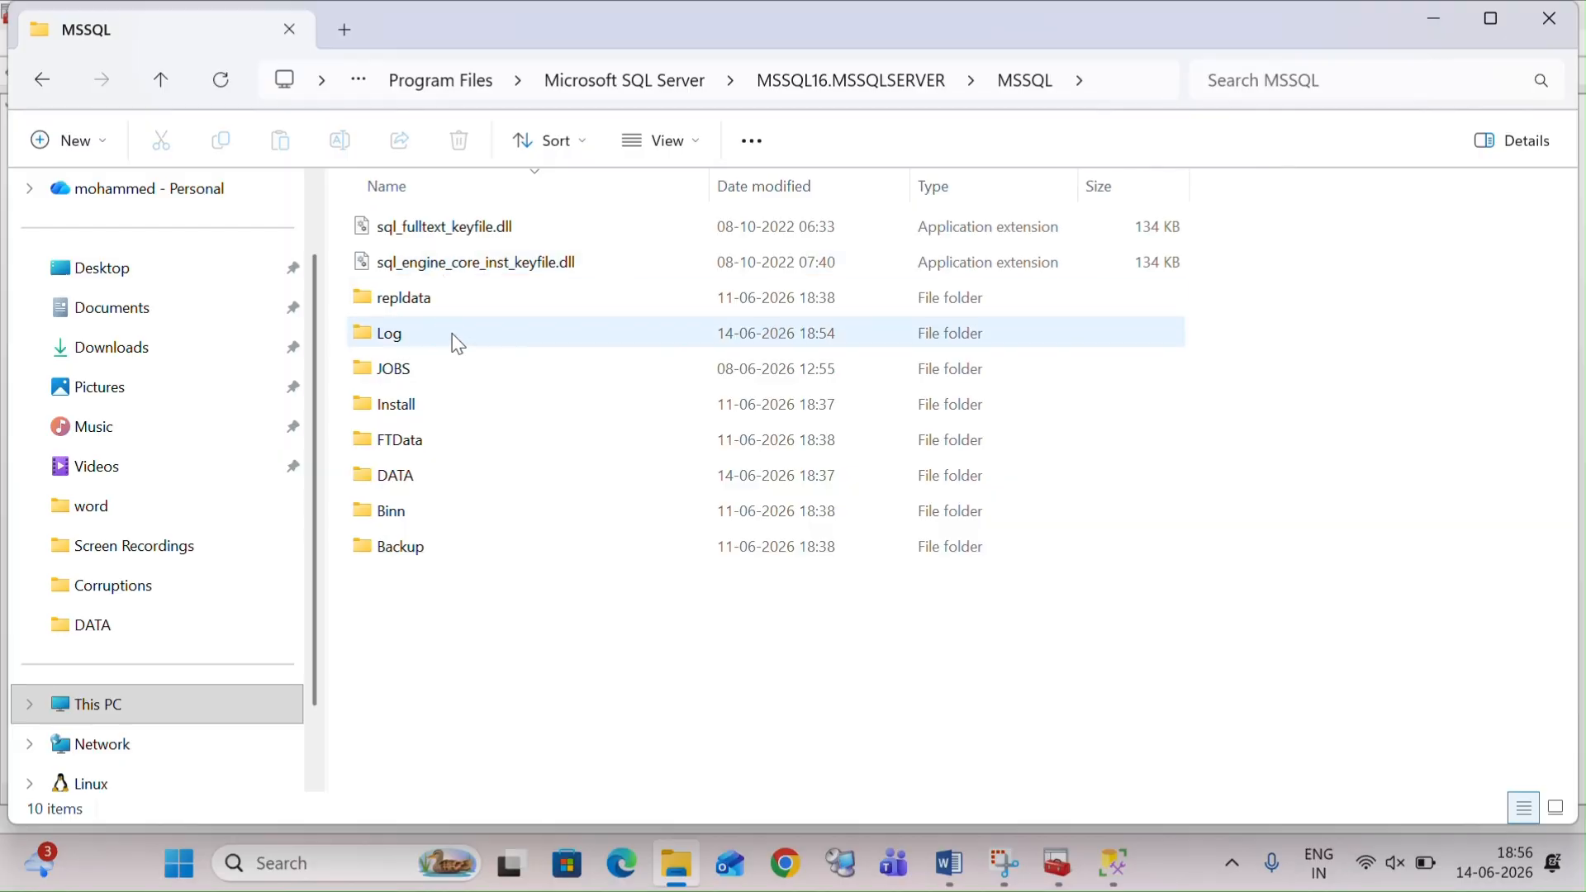
double_click(409, 476)
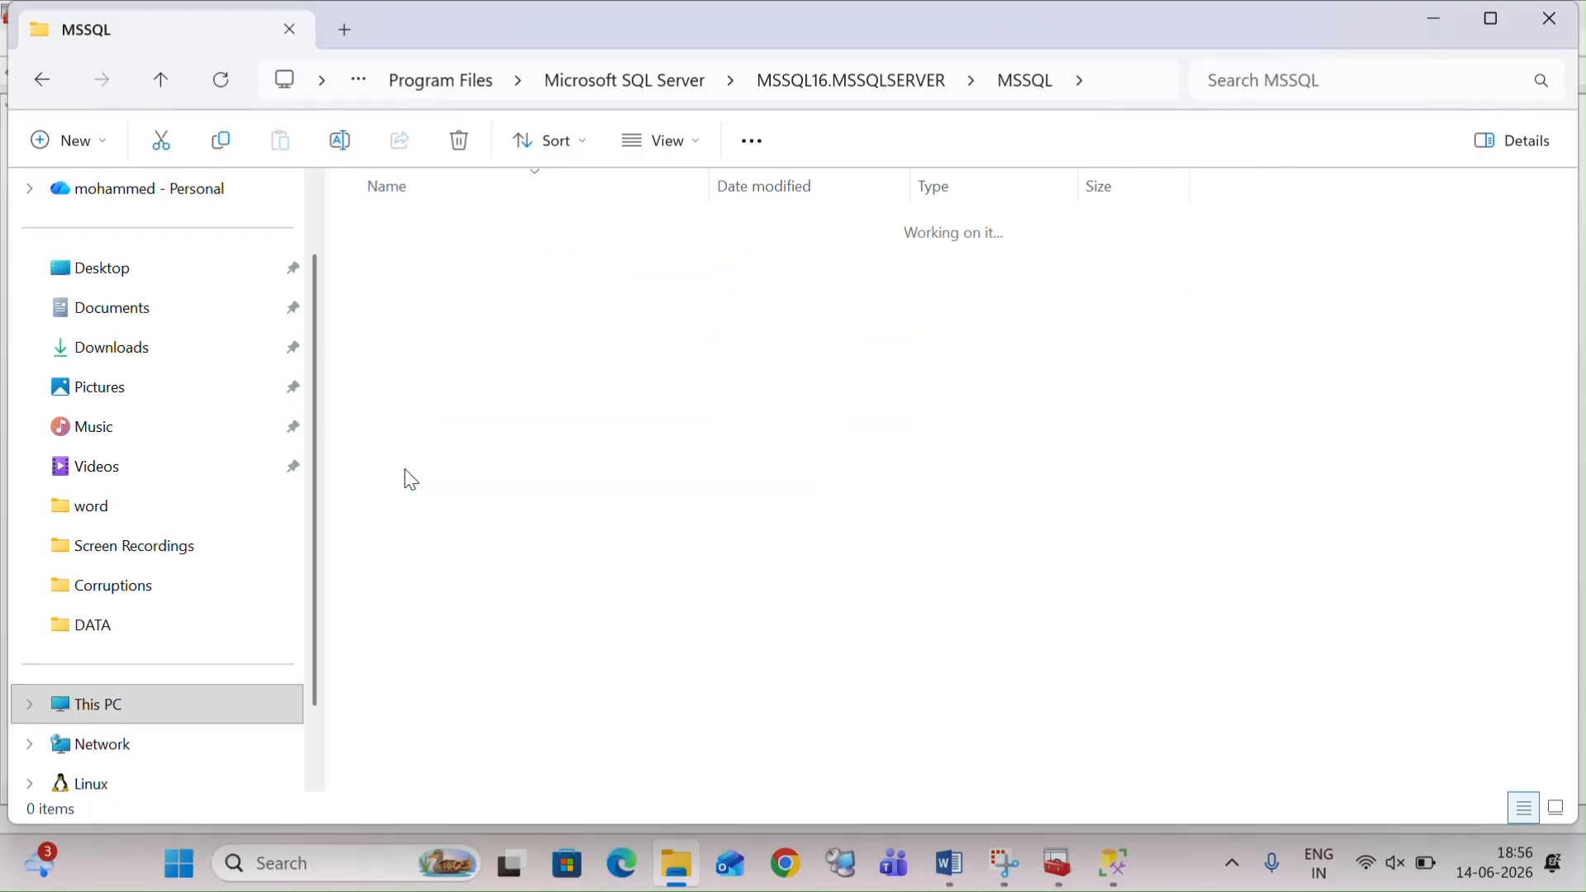
Step: Permanently delete the master.mdf and mastlog.ldf files from the DATA folder
scroll(463, 462, "down", 3)
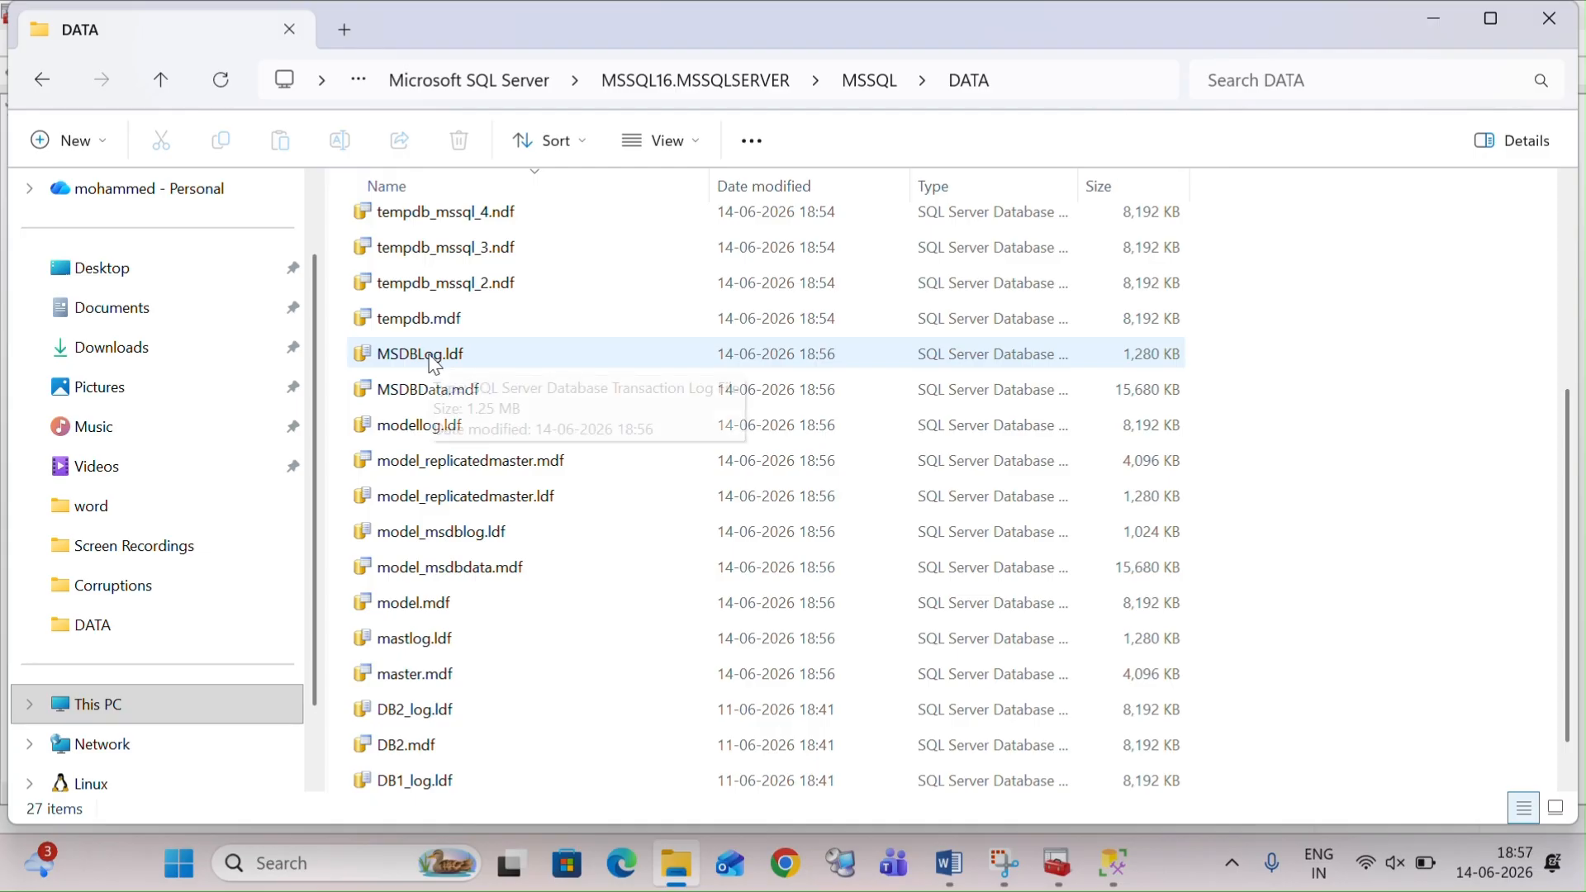
scroll(435, 365, "down", 1)
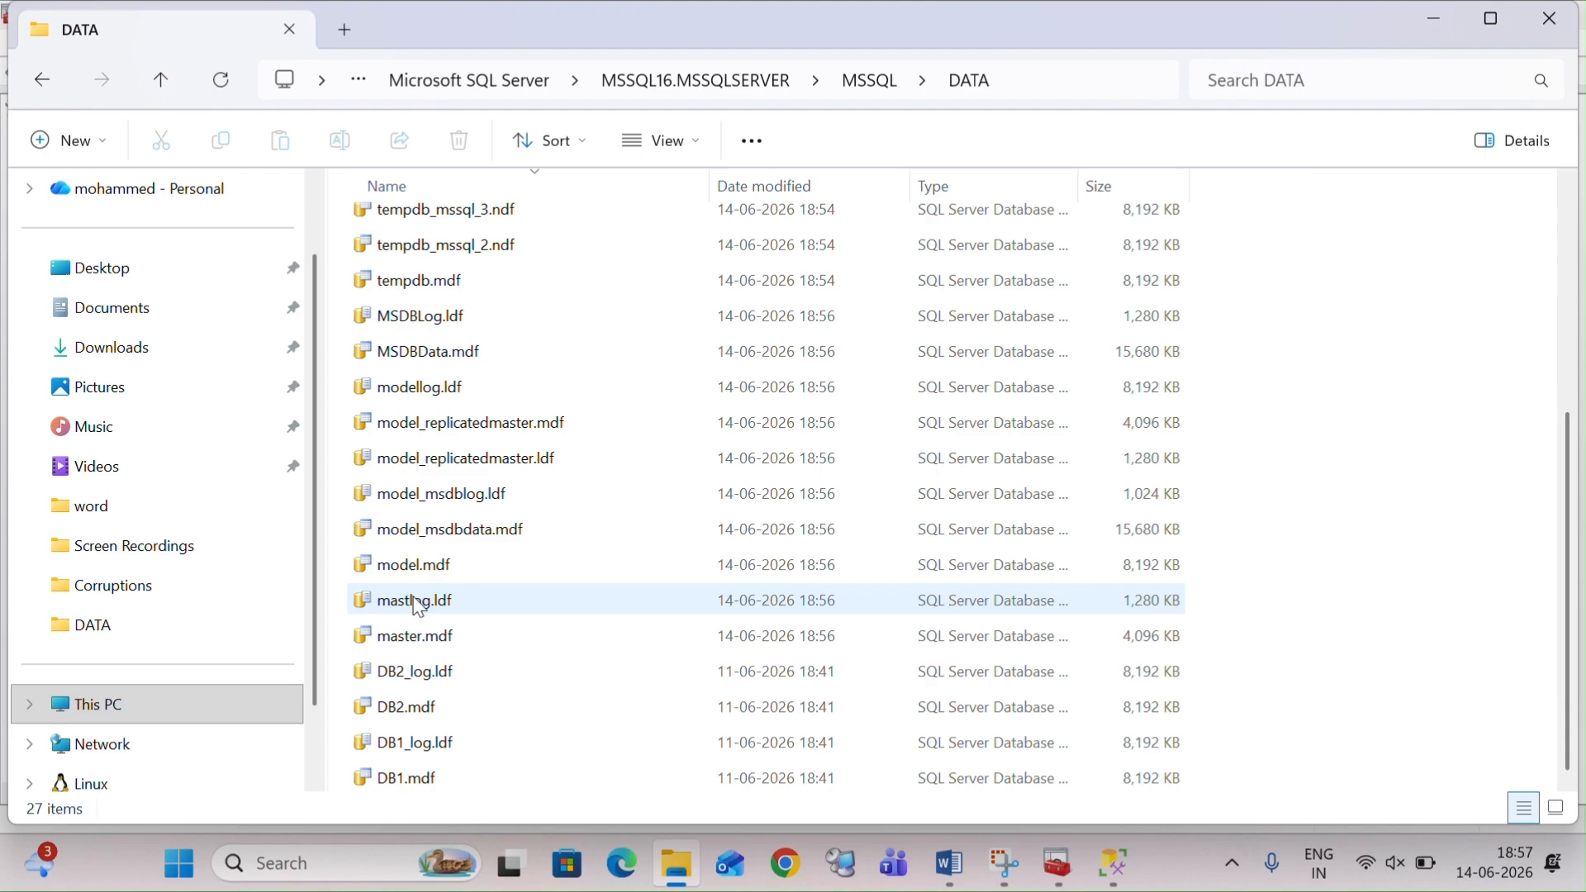
left_click(417, 645)
key("shift+Up")
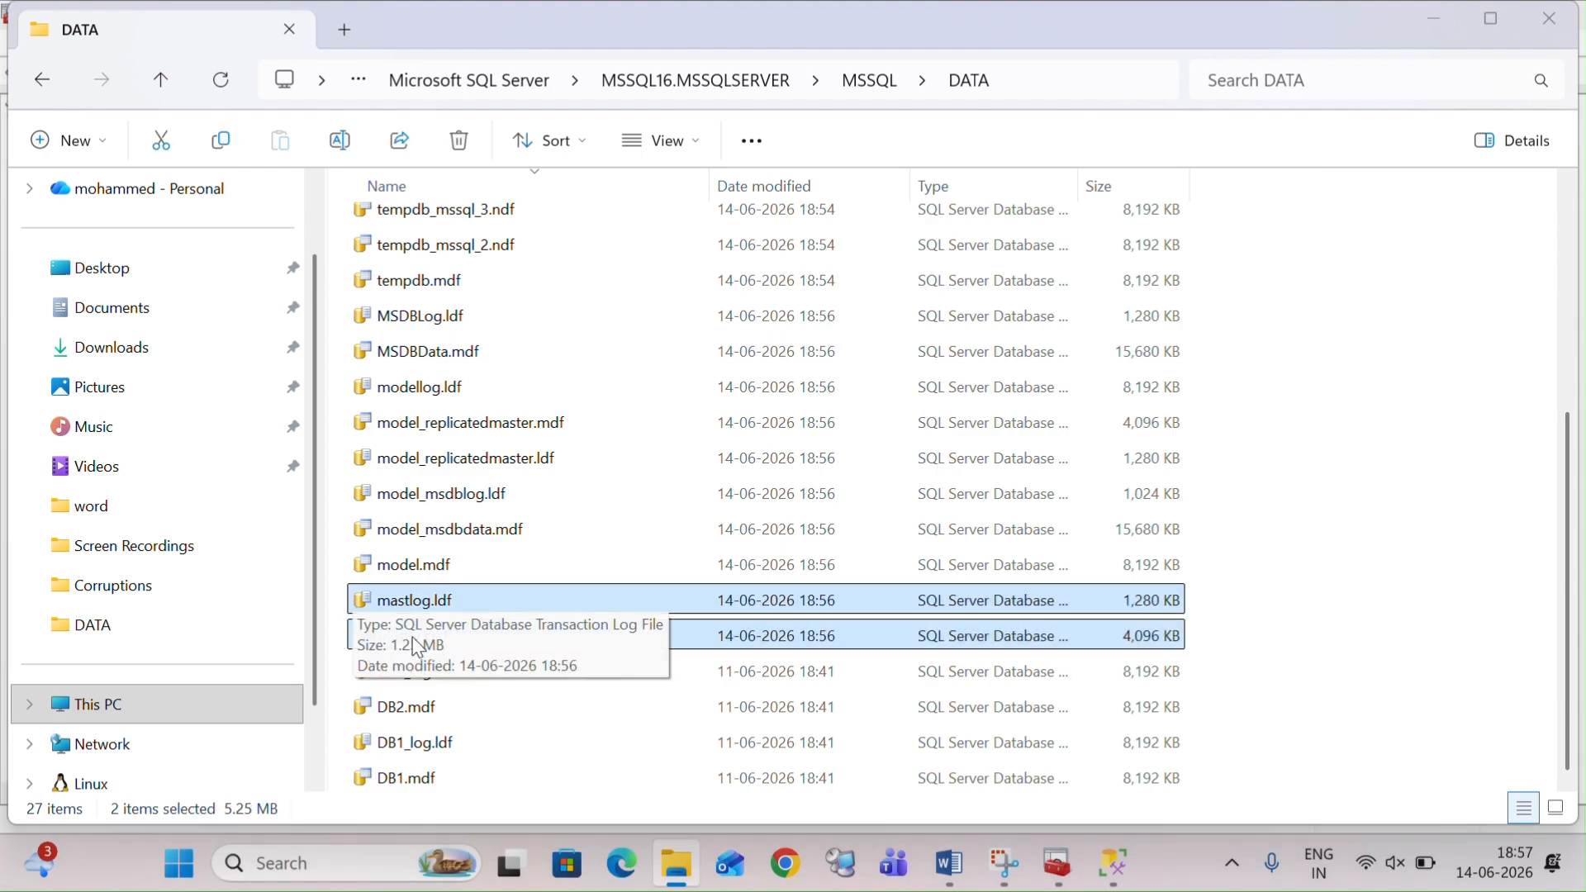
key("shift+Delete")
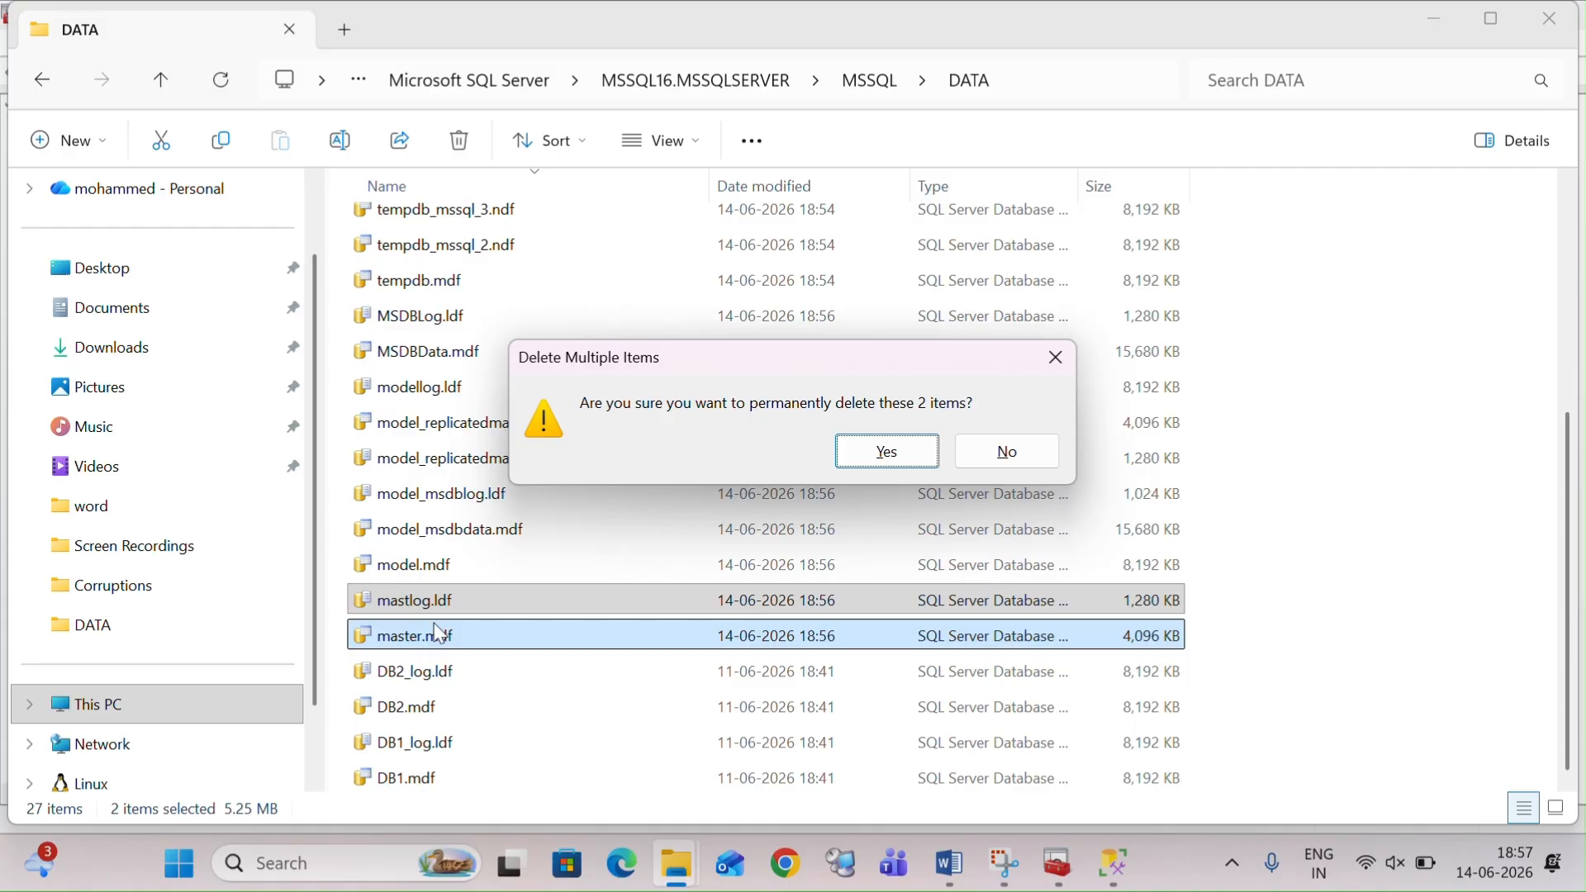
left_click(903, 460)
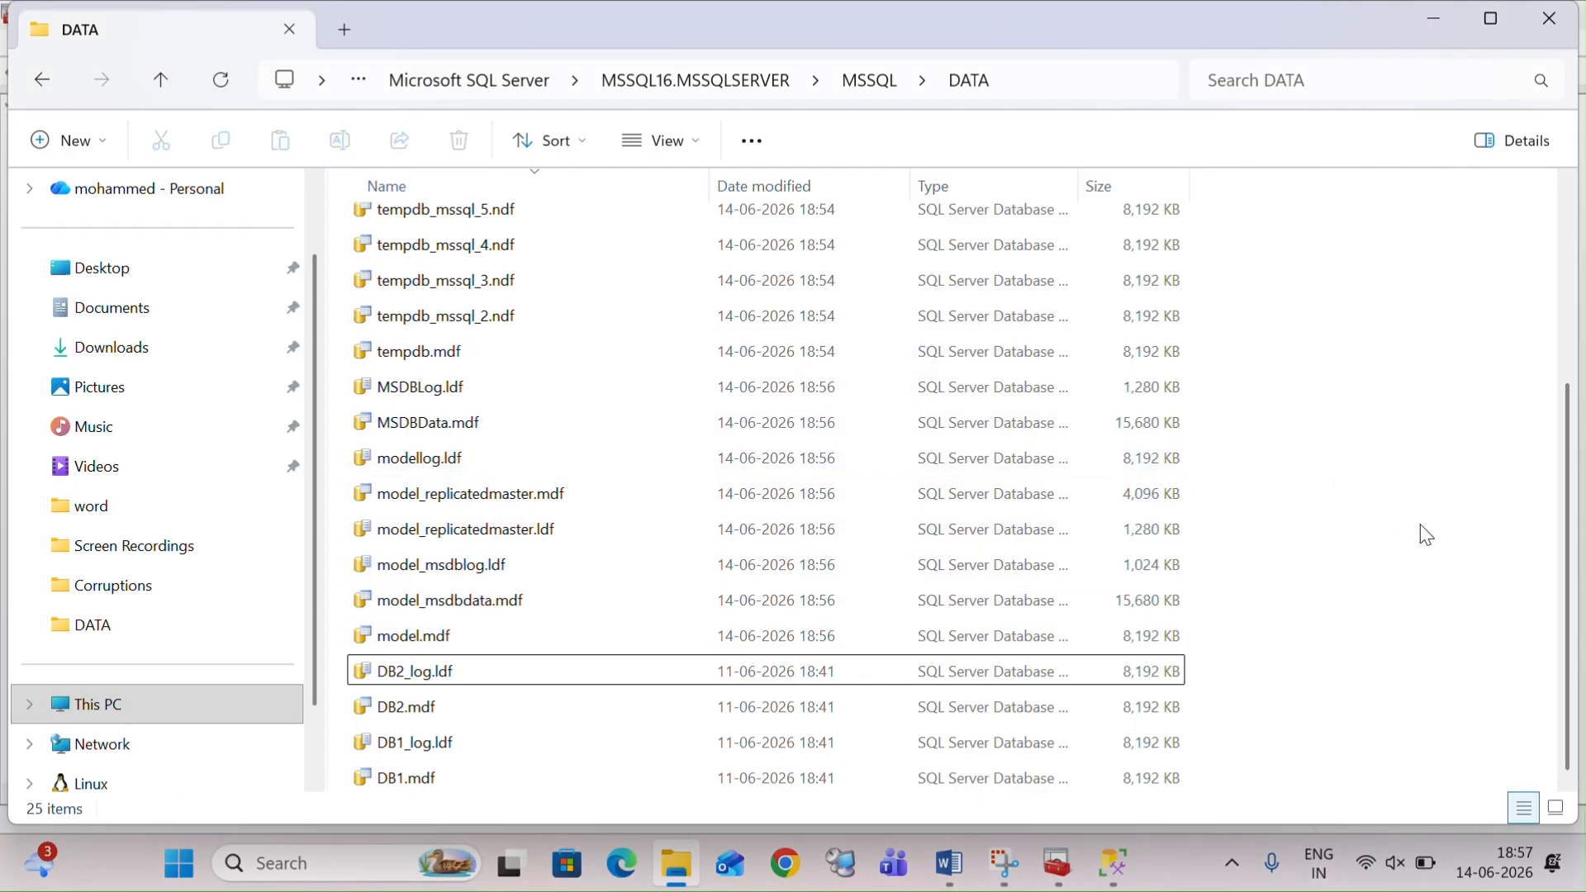
scroll(1580, 581, "up", 3)
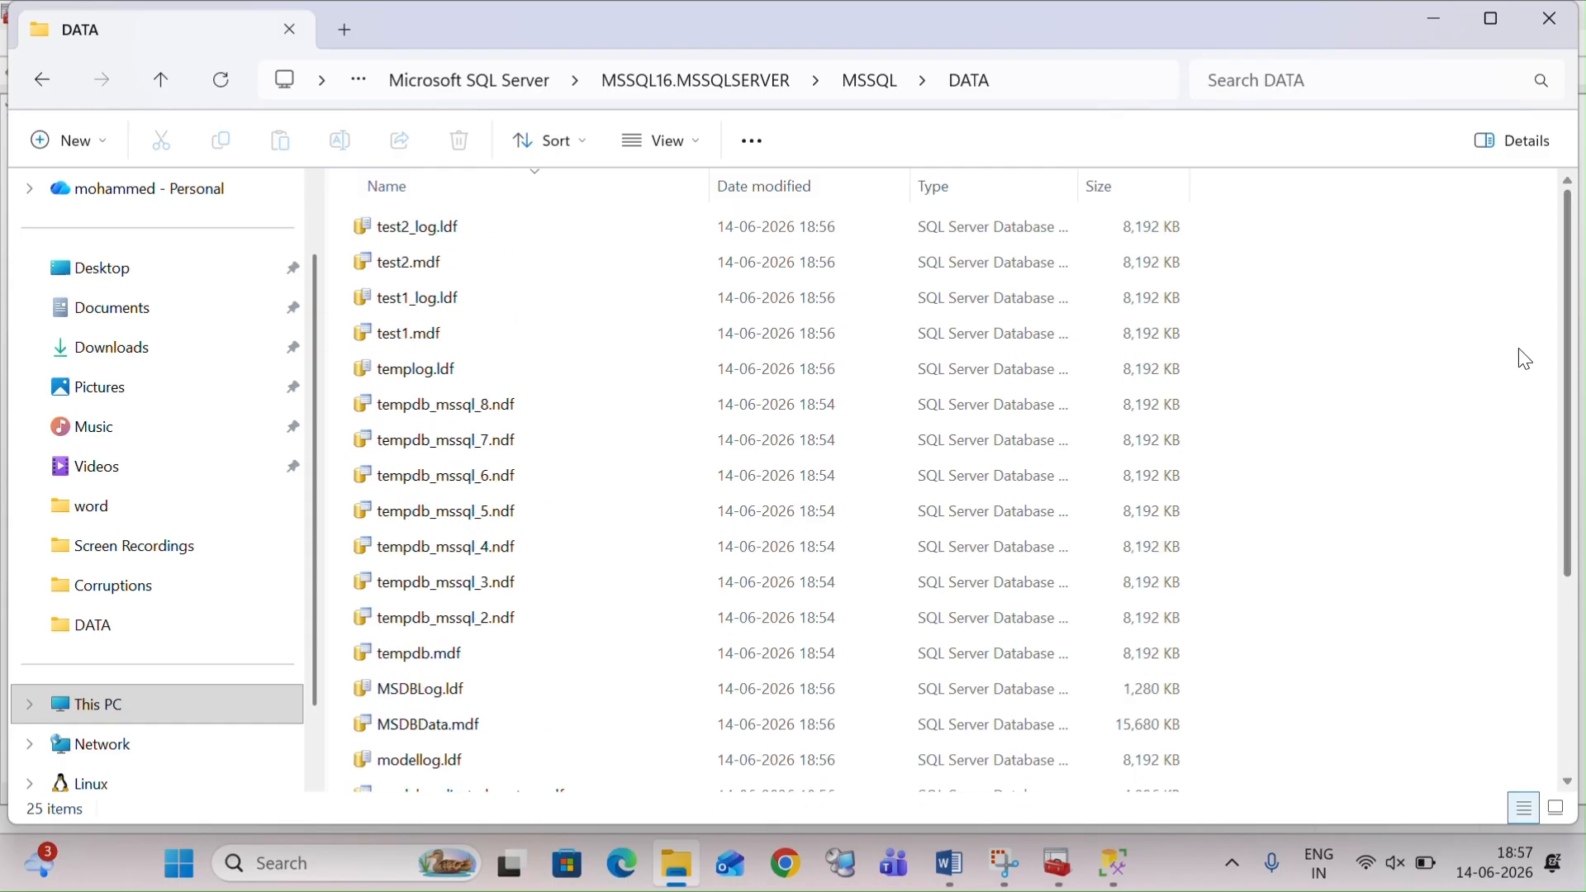
Step: Switch to SQL Server Configuration Manager and try to start the SQL Server (MSSQLSERVER) service
left_click(1058, 863)
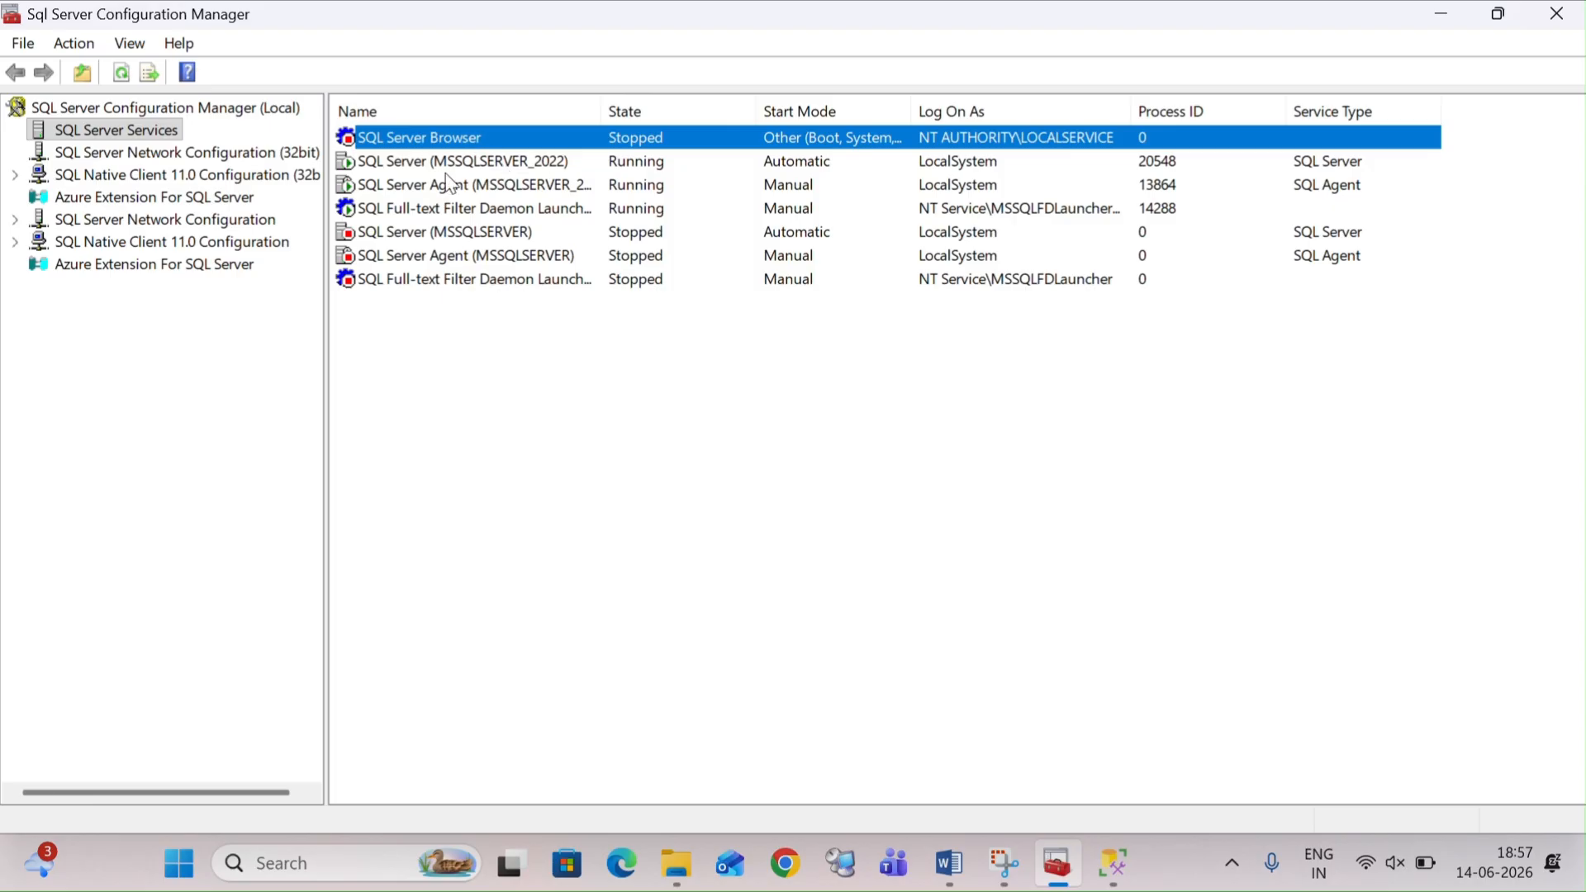
left_click(429, 231)
right_click(427, 229)
left_click(506, 243)
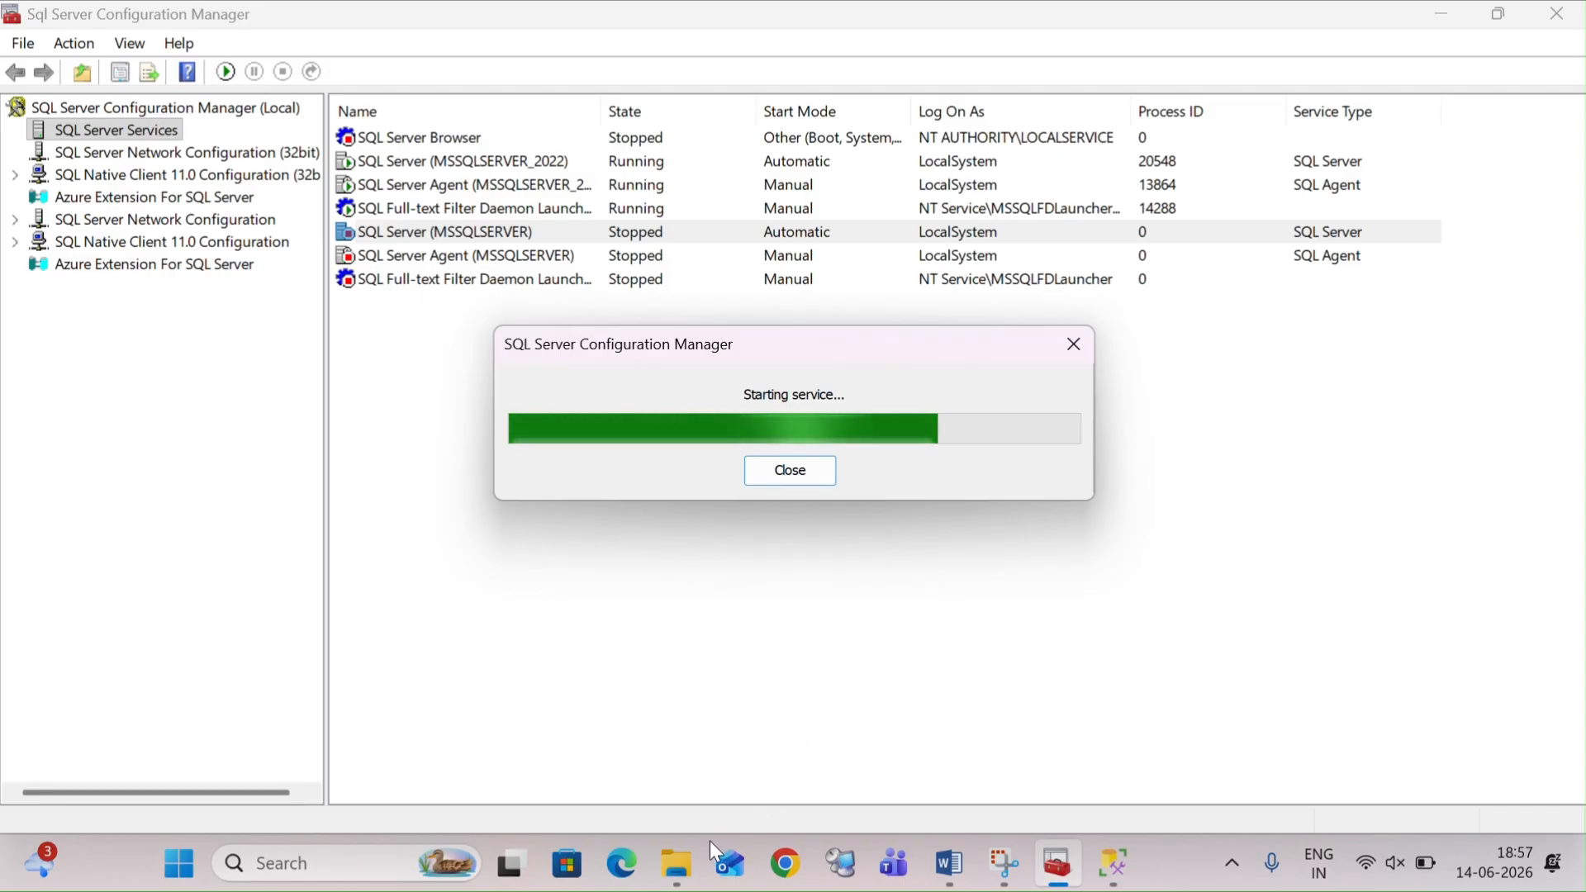
mouse_move(690, 857)
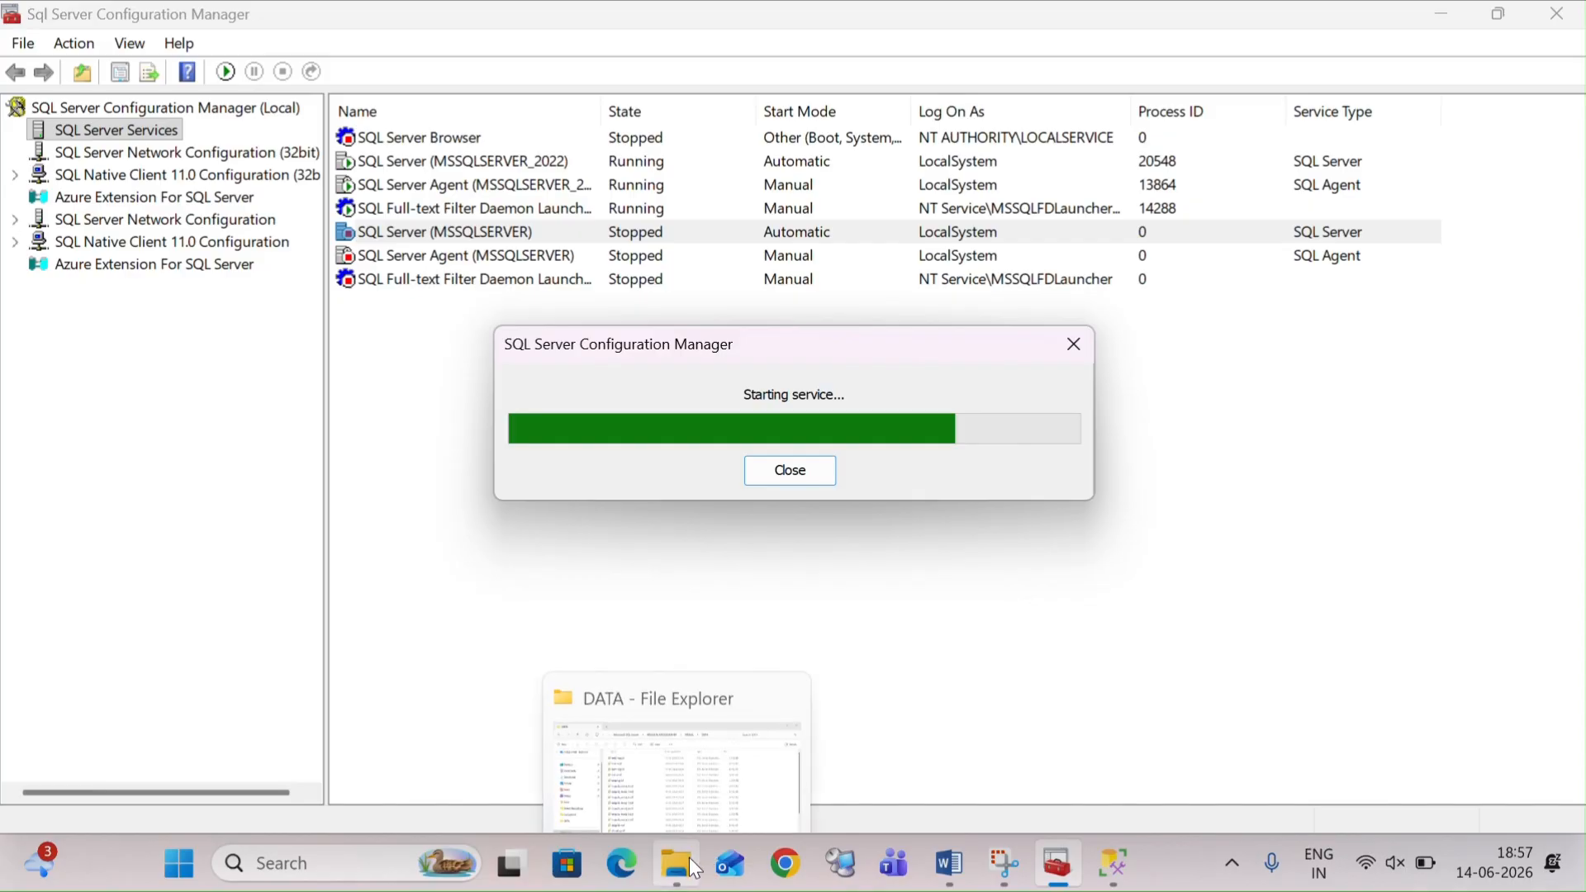
left_click(662, 781)
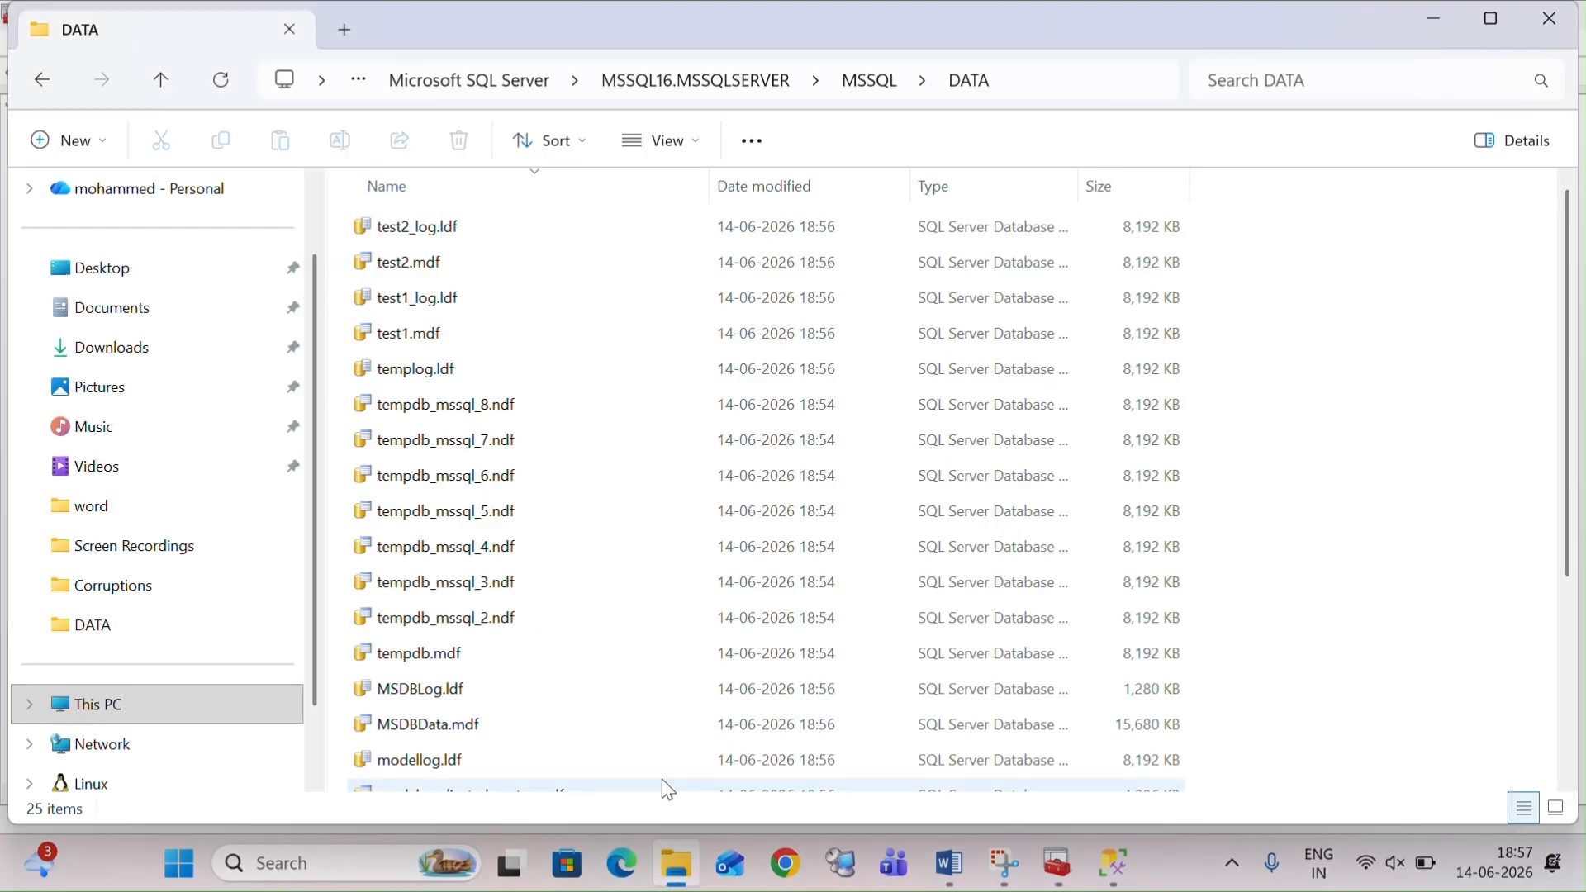
mouse_move(1058, 863)
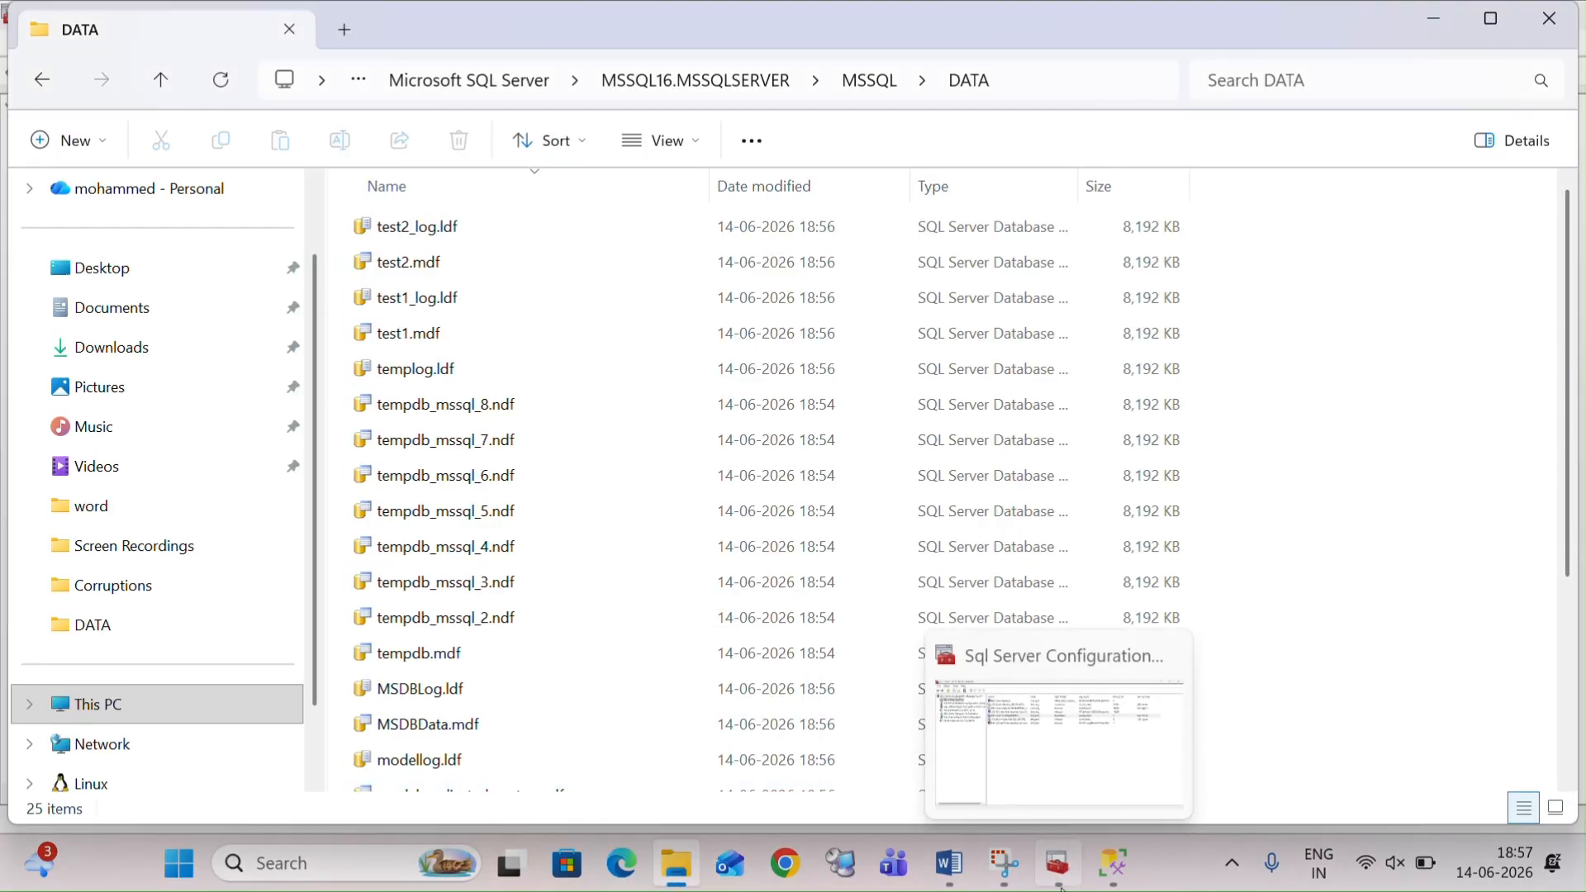
left_click(1057, 744)
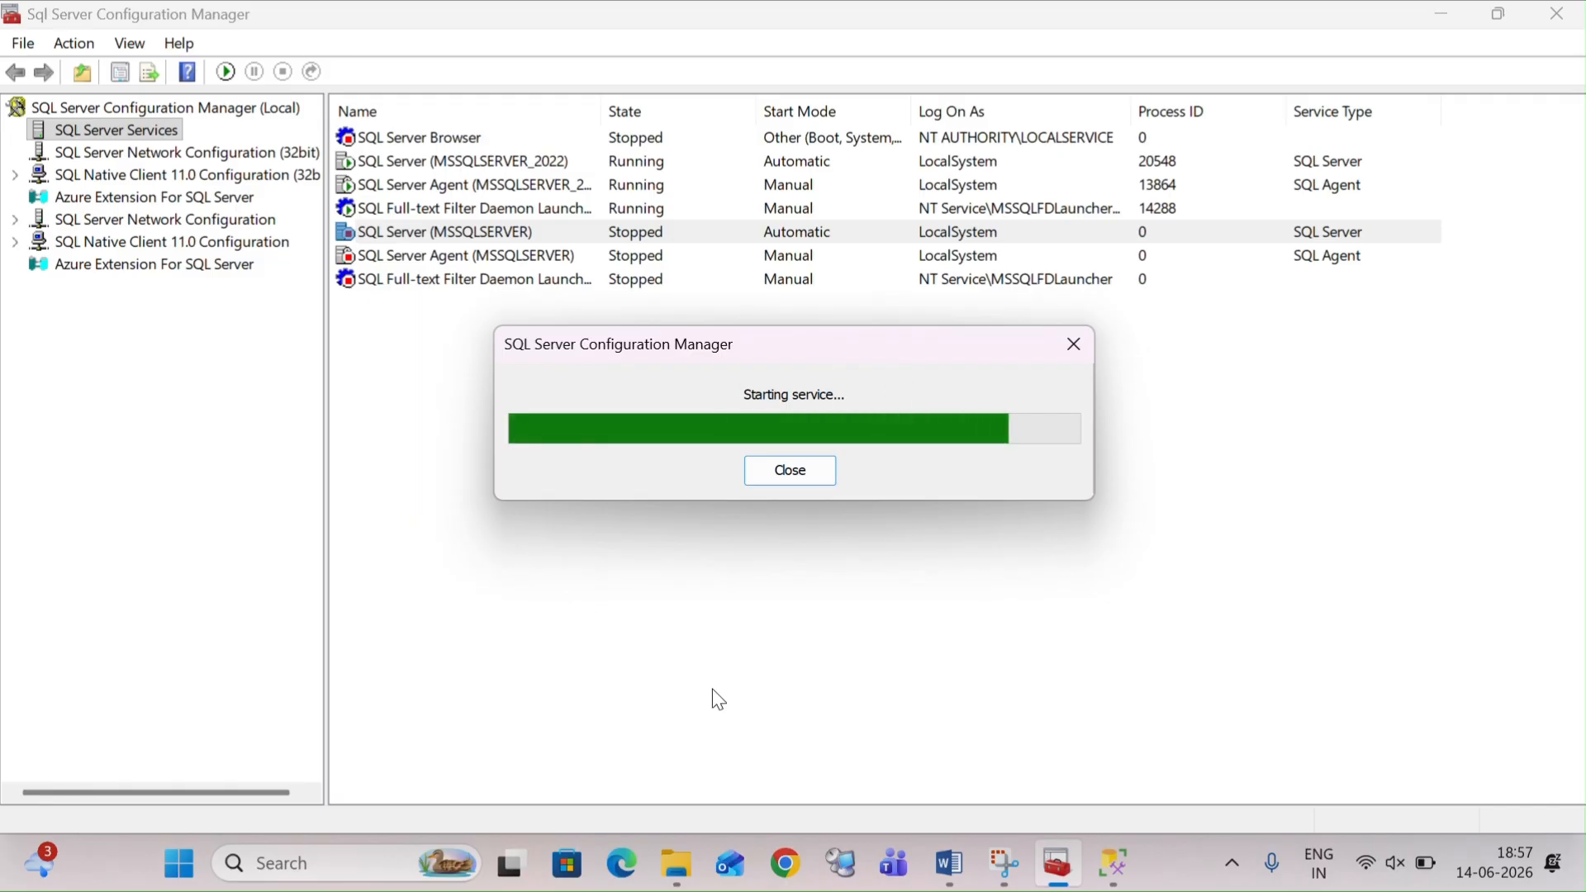
Step: Switch to File Explorer, go to C:\SQLMEDIA\SQLSERVER2022 and locate the SETUP.EXE file there
left_click(679, 886)
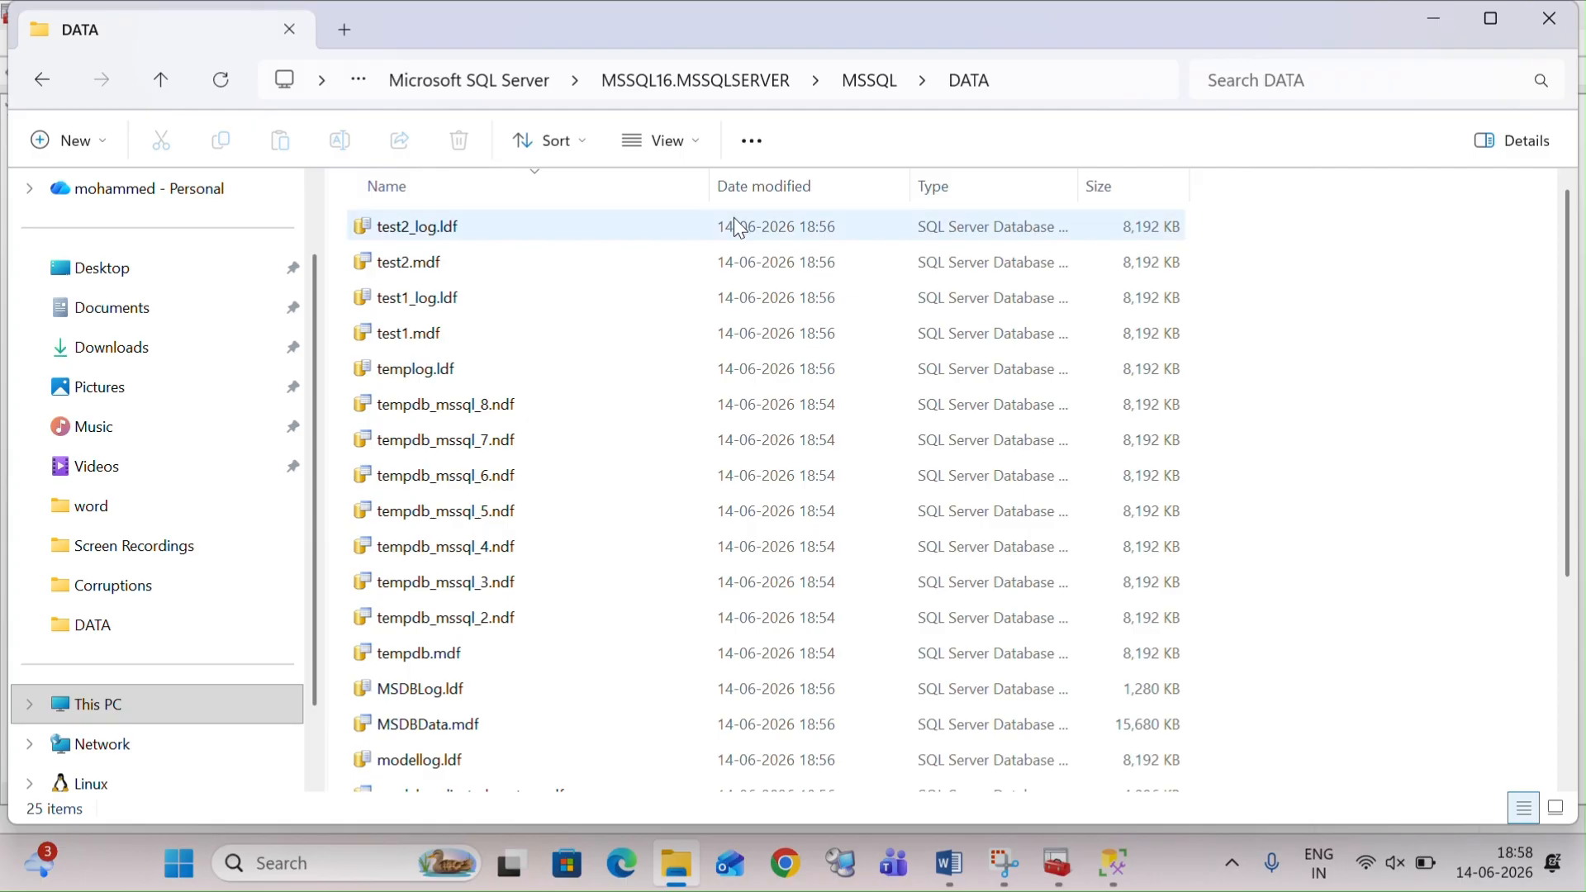
left_click(464, 83)
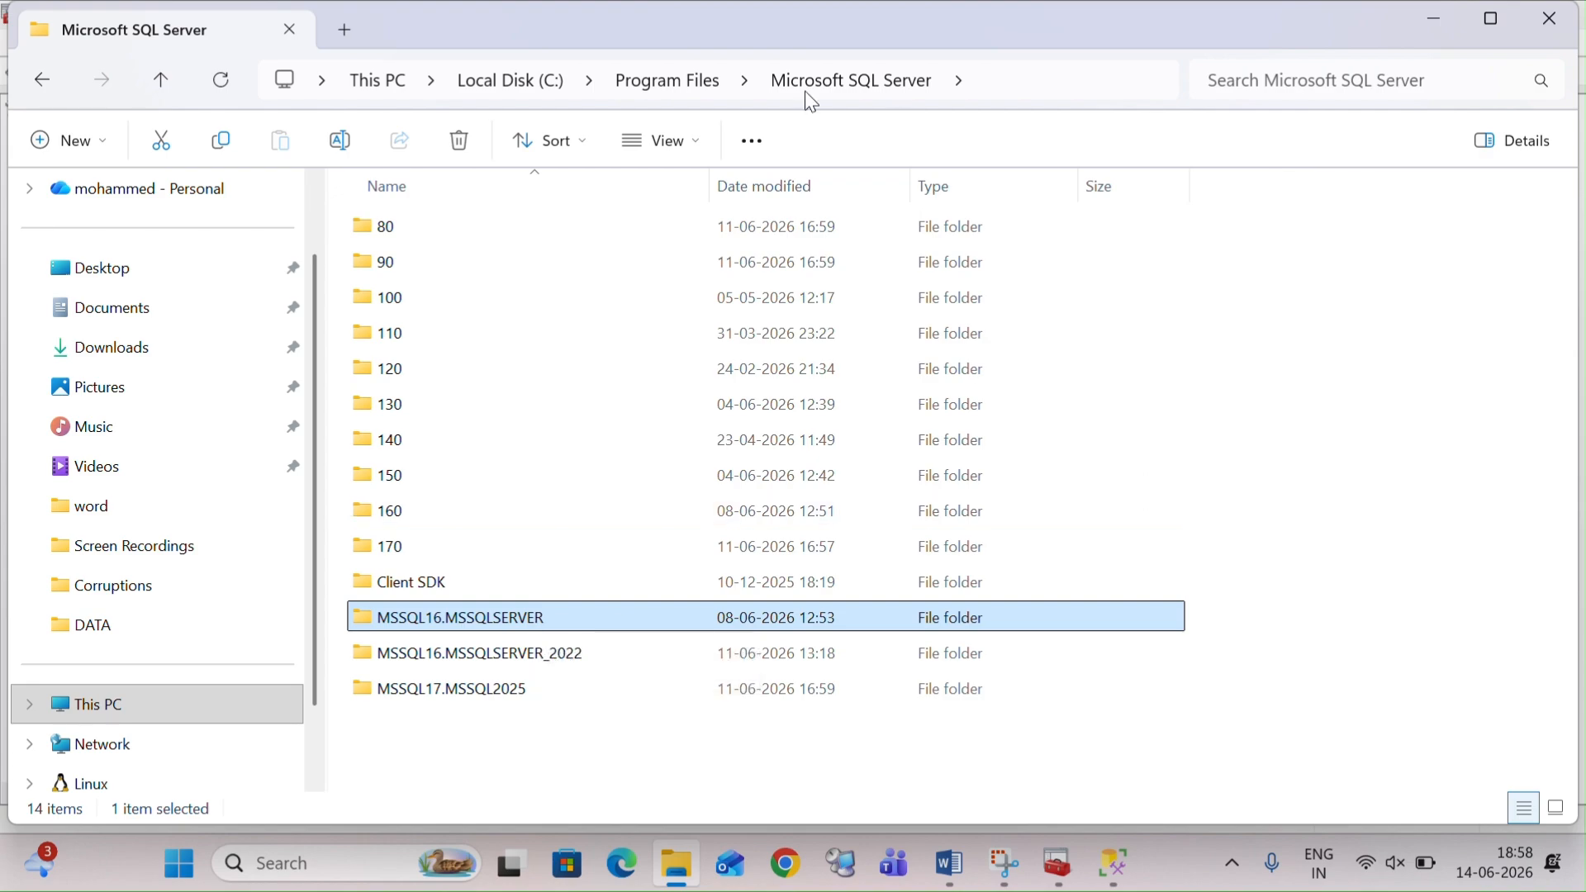
left_click(524, 86)
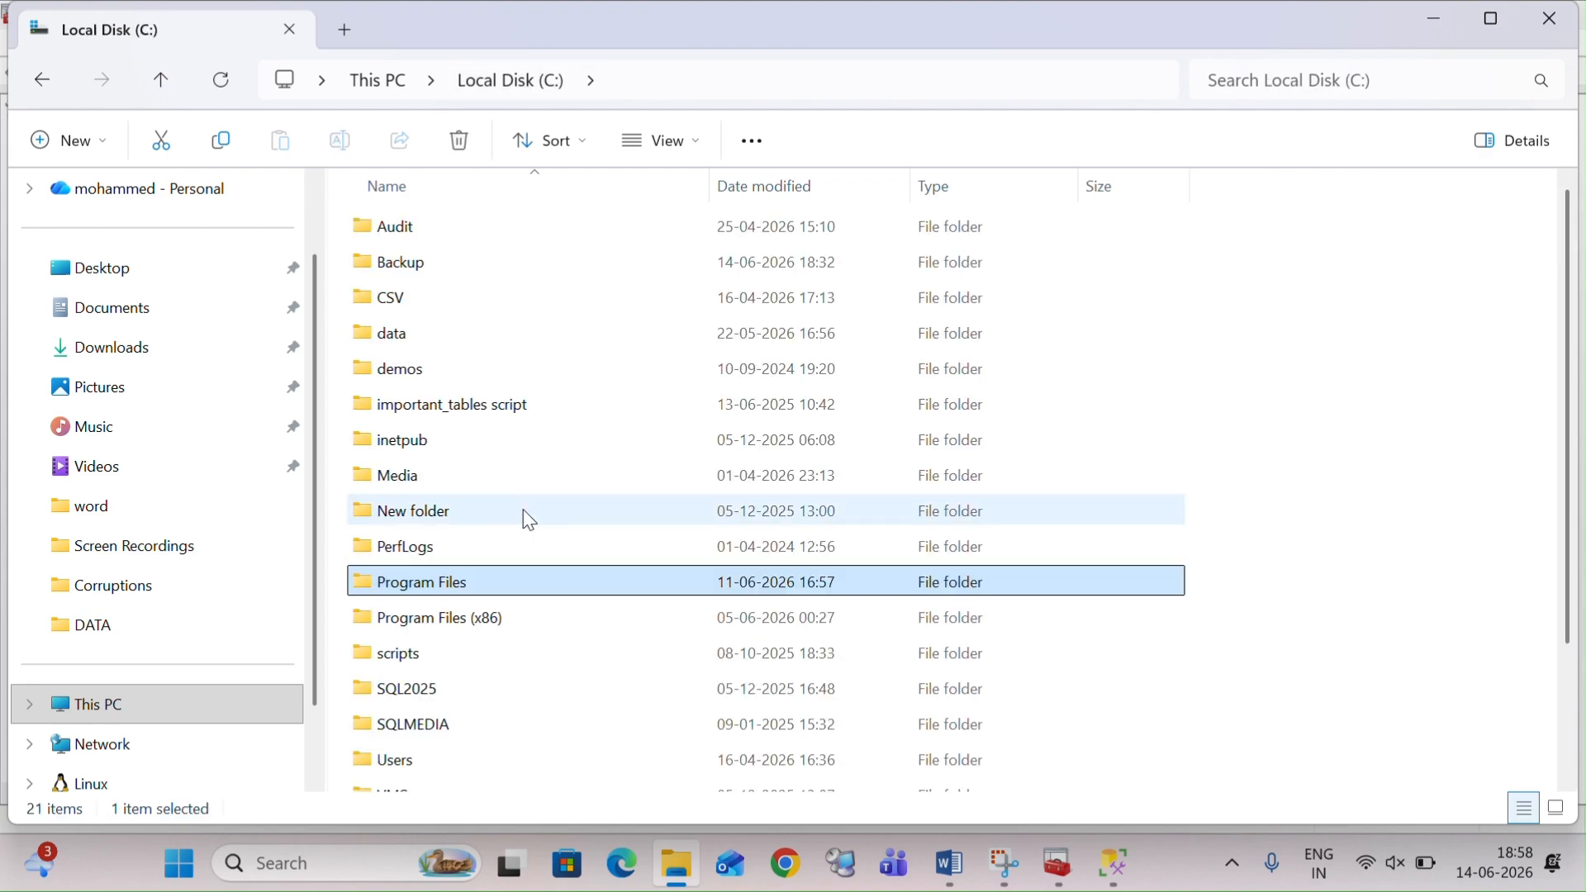
scroll(463, 709, "down", 1)
scroll(463, 686, "down", 1)
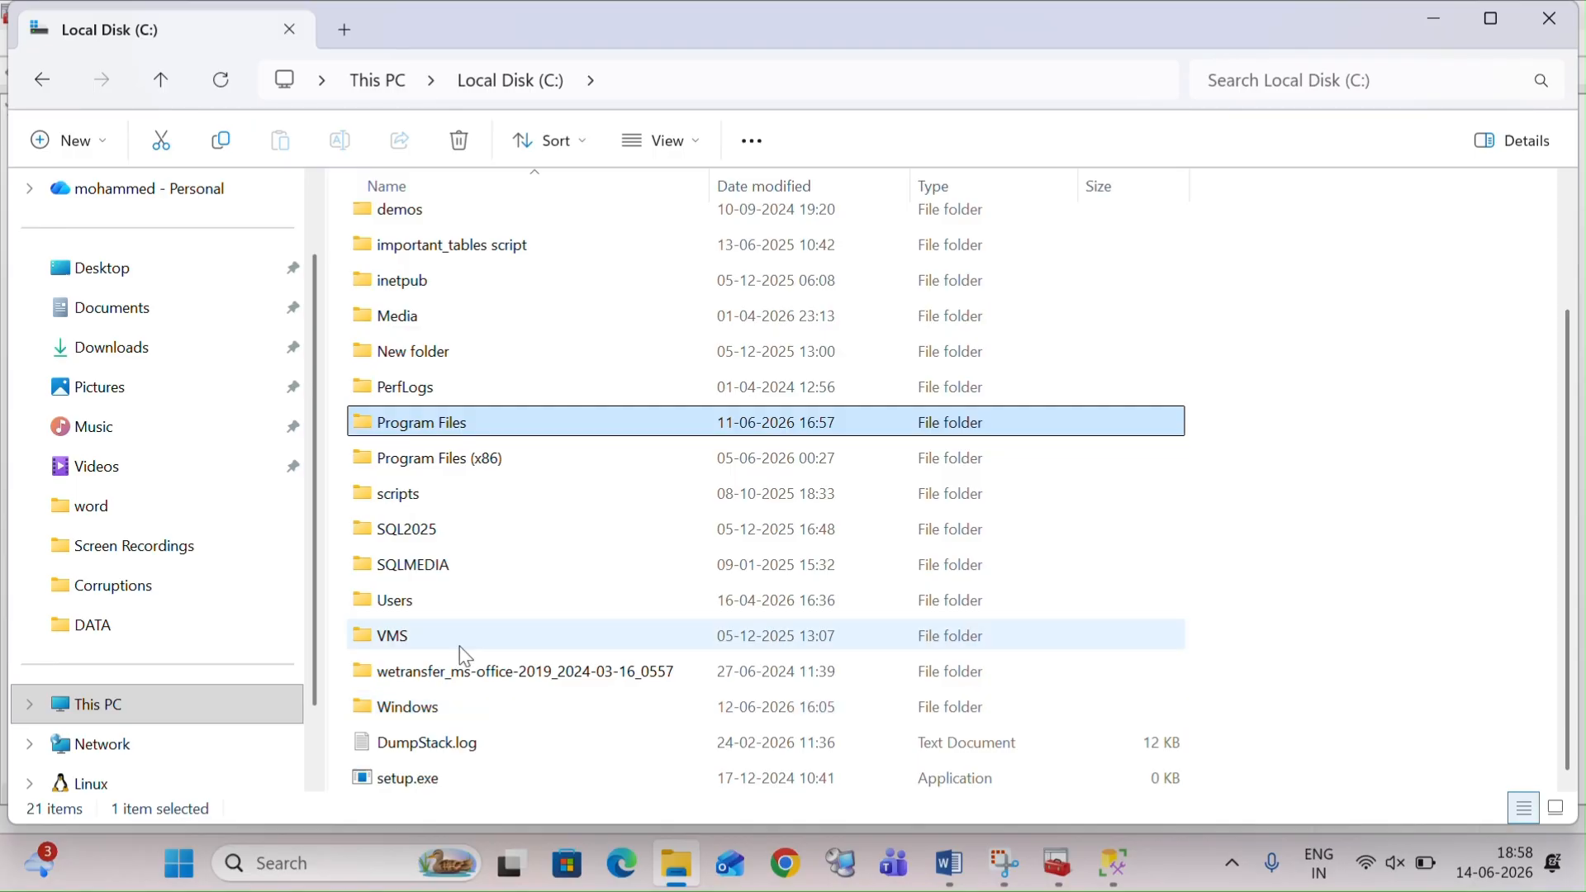
double_click(429, 568)
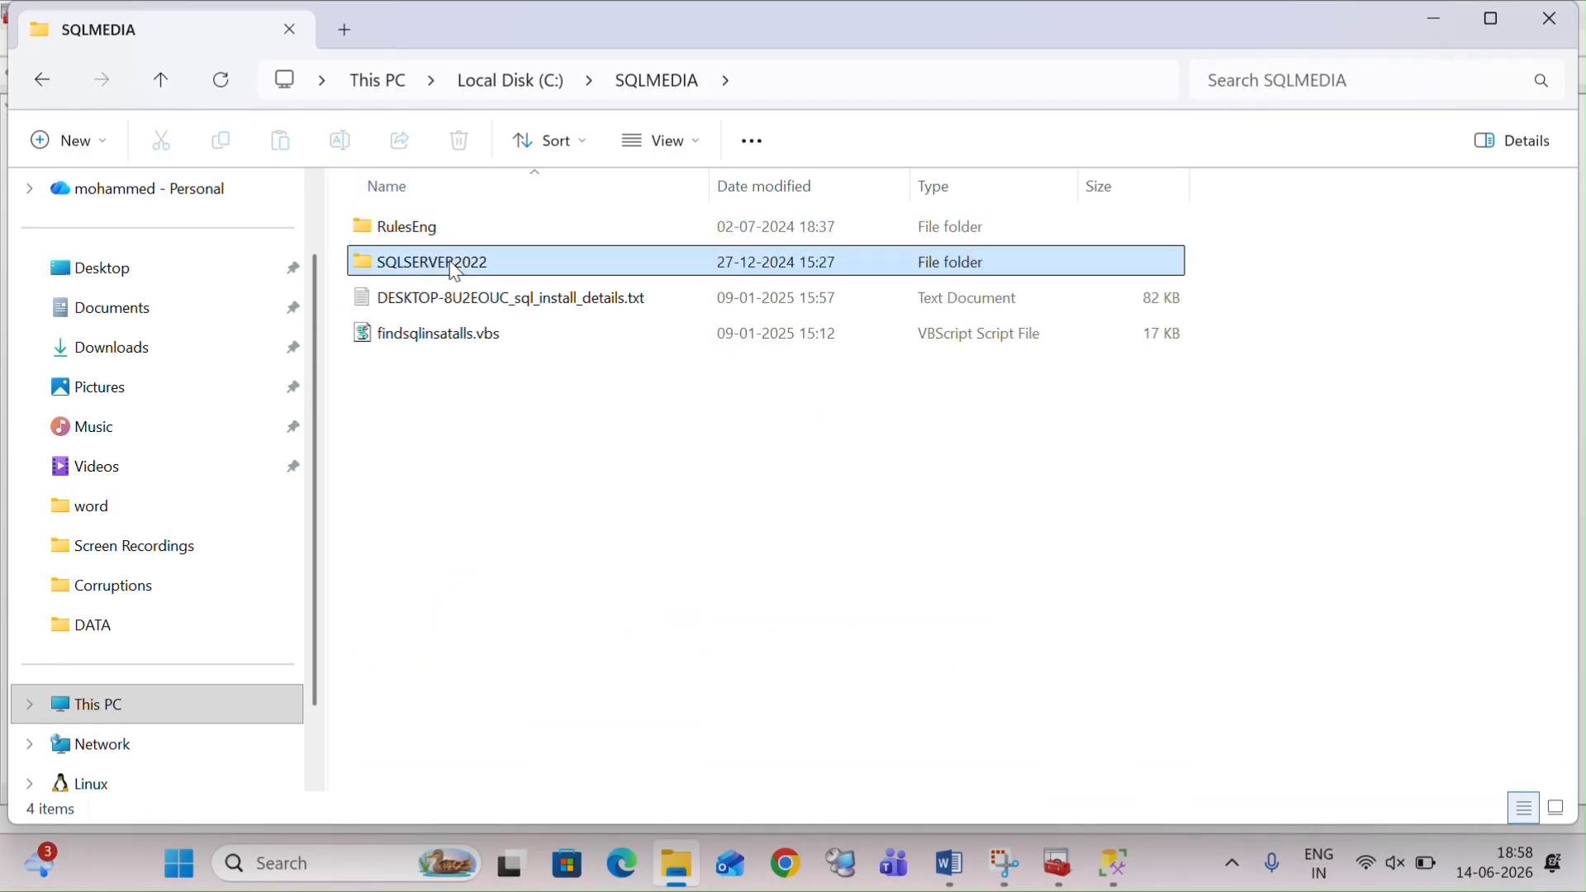
double_click(447, 263)
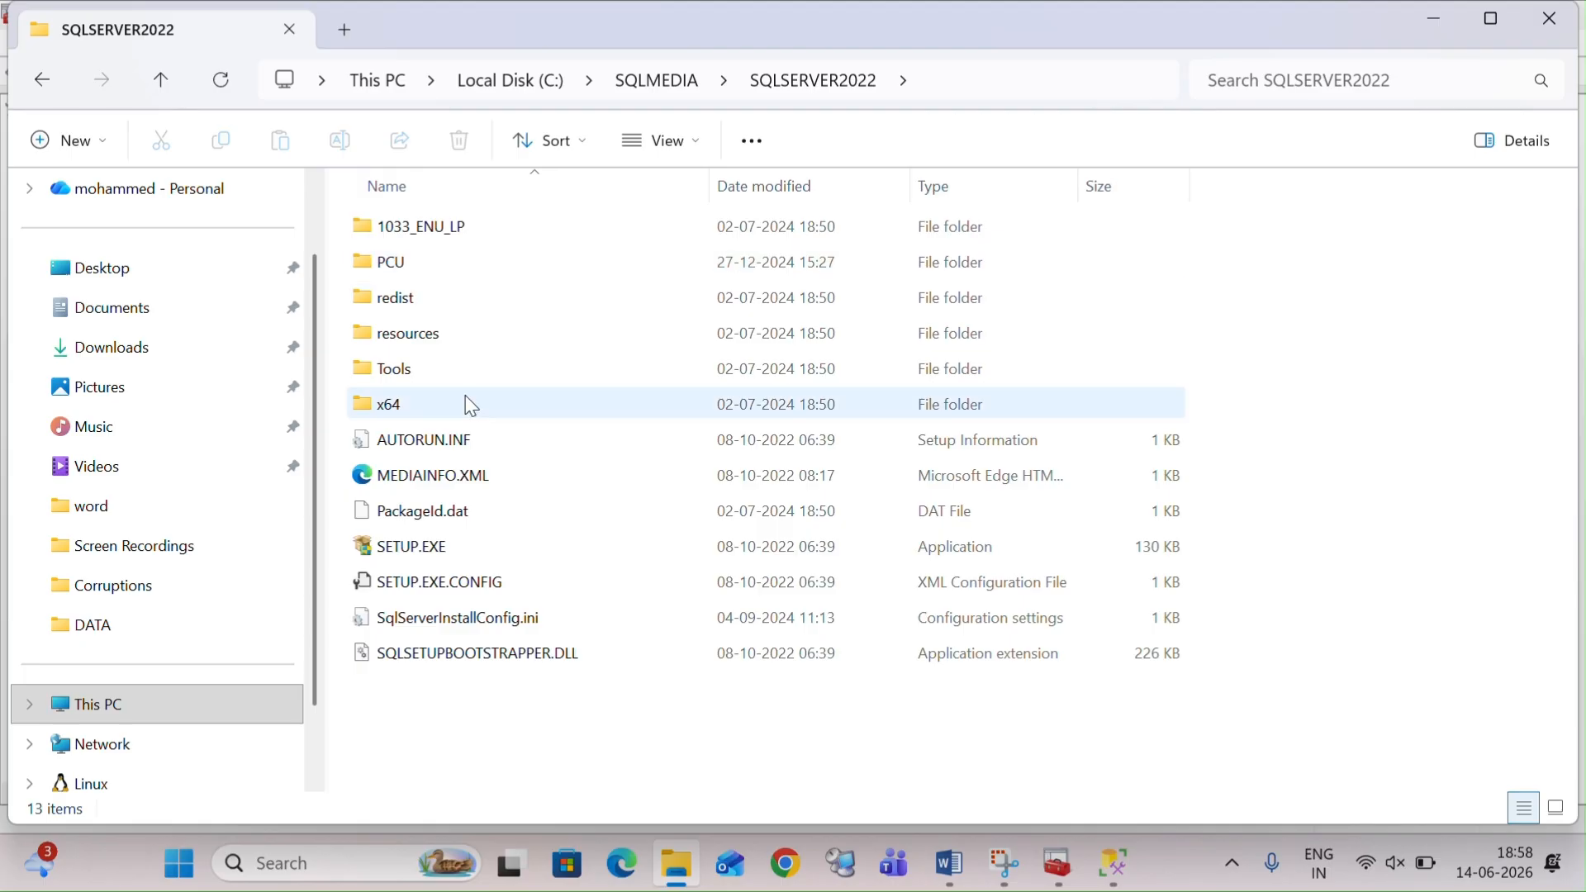
left_click(449, 550)
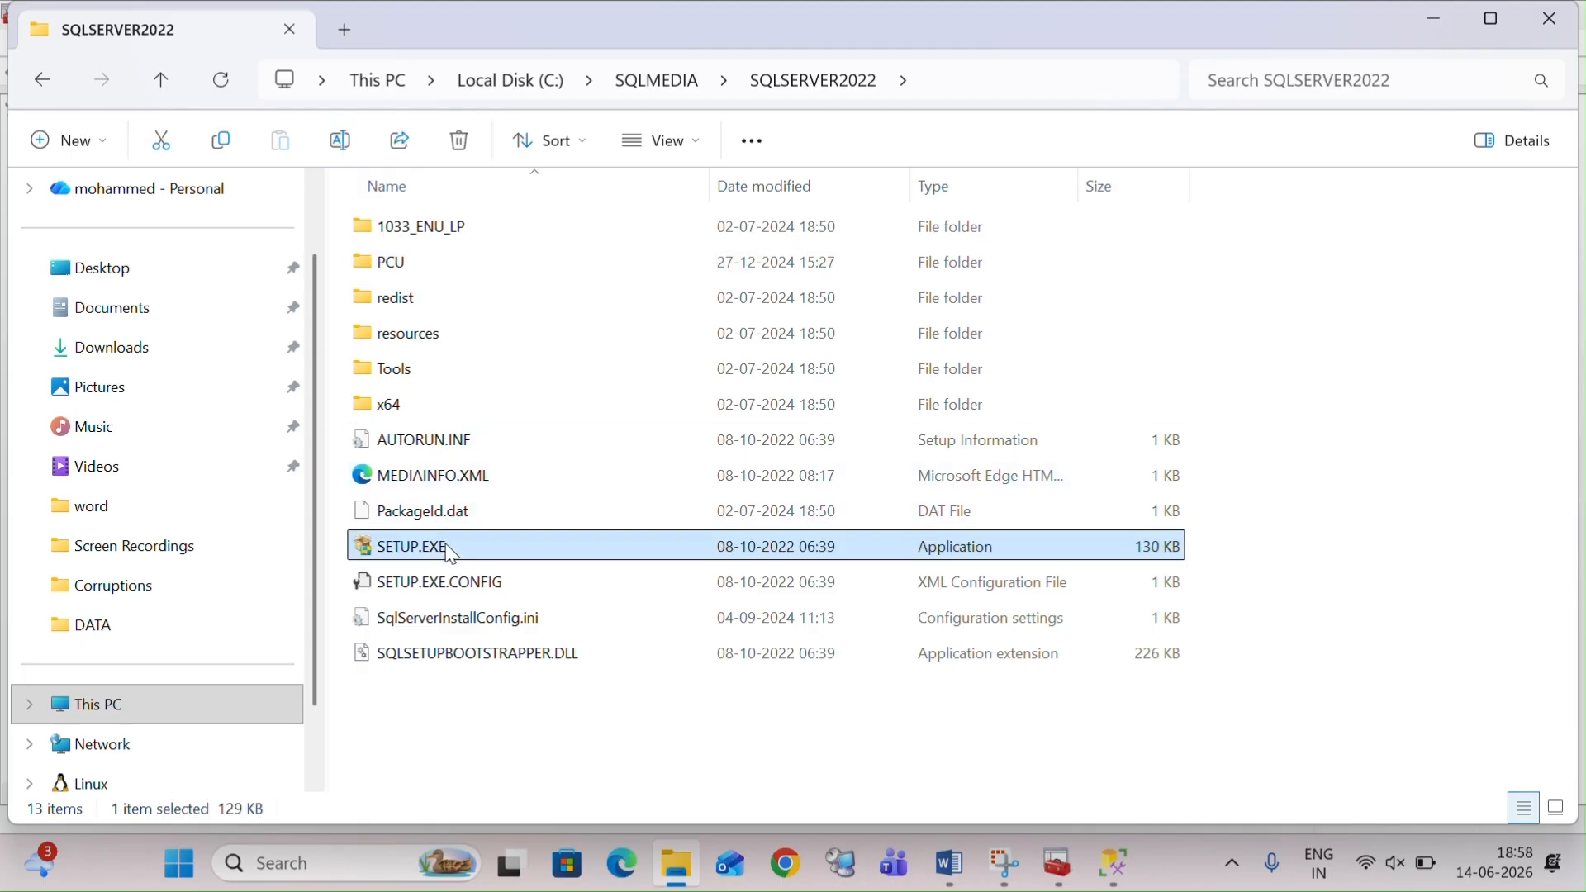
right_click(446, 545)
left_click(395, 712)
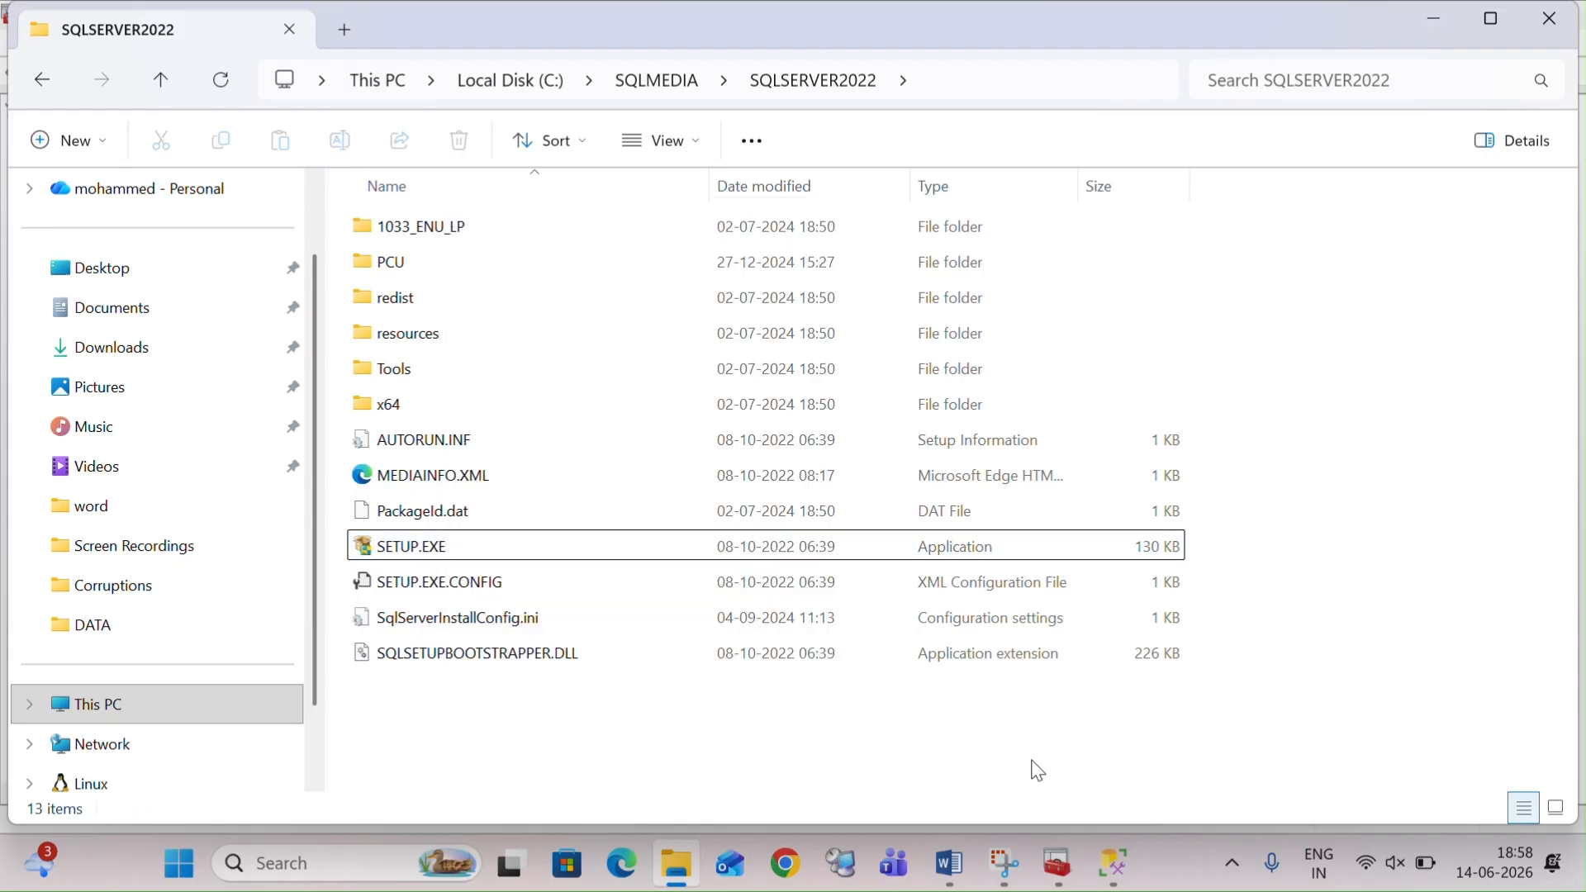
Step: Switch to Corruption.docx in Word and look up the Method2 notes on rebuilding the master database
mouse_move(971, 856)
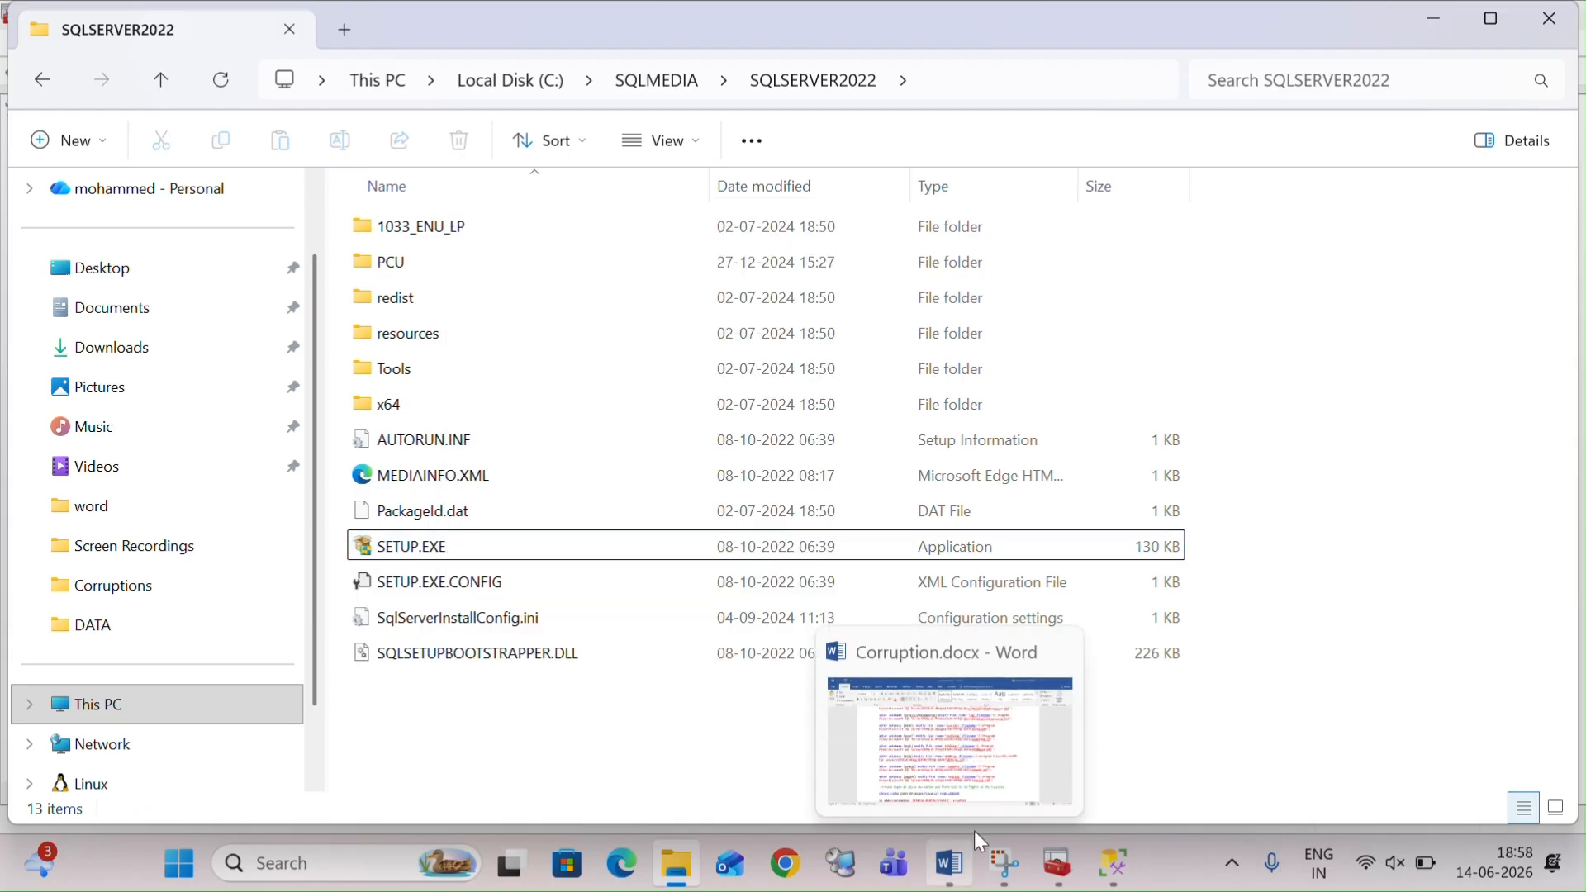
left_click(981, 758)
scroll(1189, 667, "down", 2)
scroll(1190, 668, "down", 3)
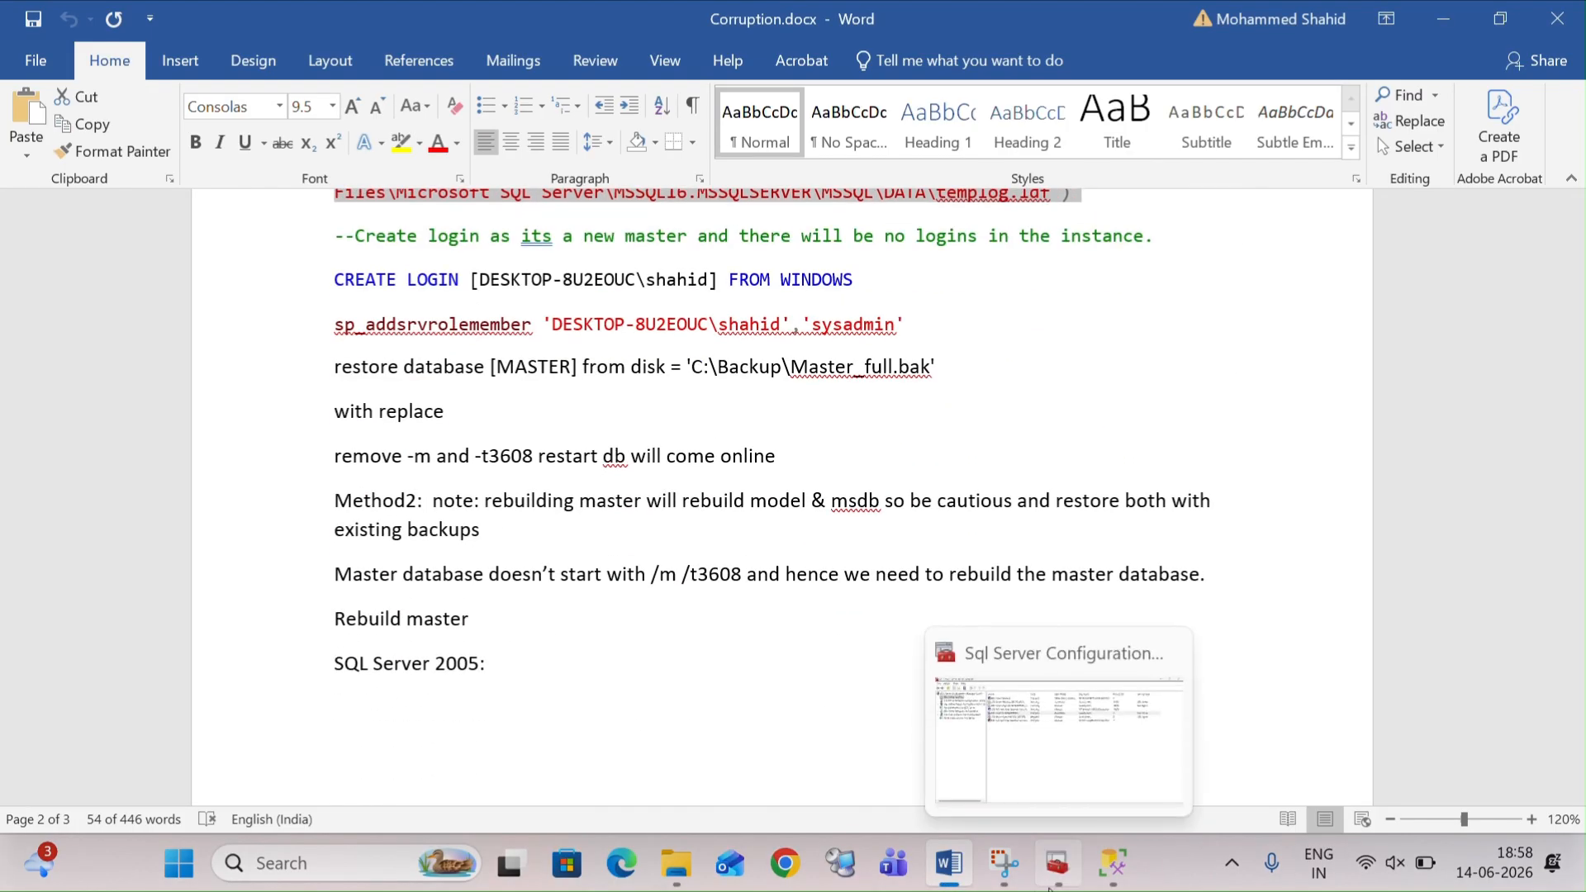
Step: Dismiss the error dialog in SQL Server Configuration Manager and return to Corruption.docx in Word
left_click(1048, 887)
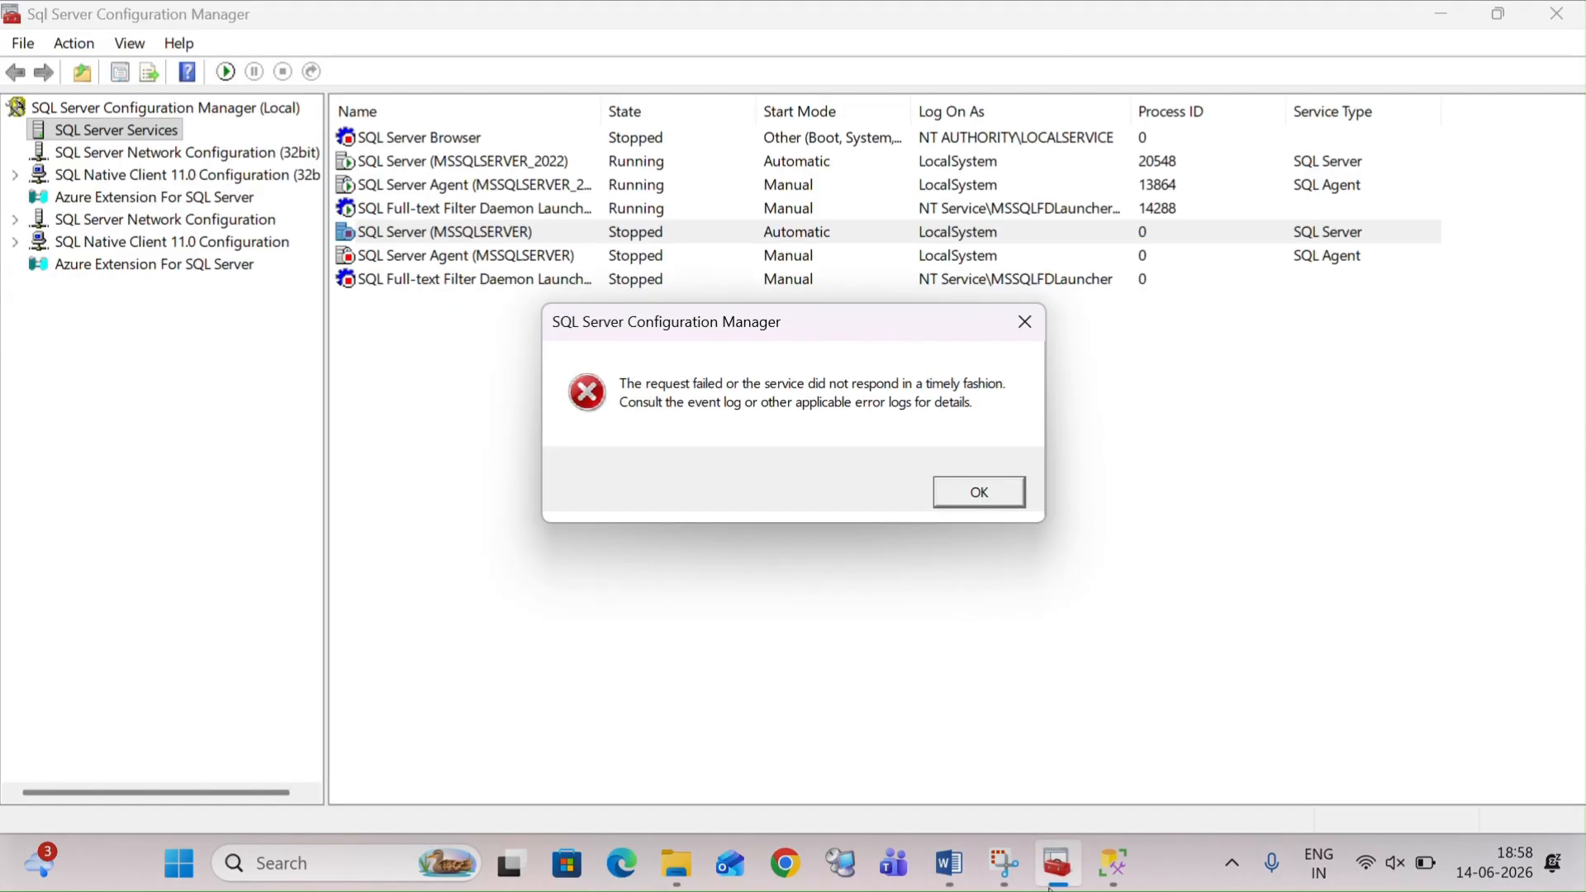
left_click(968, 489)
key("alt+Tab")
Step: Examine the rebuild instructions in the notes, including the setup.exe command for SQL Server 2008
scroll(647, 439, "down", 1)
scroll(647, 440, "up", 5)
scroll(646, 439, "down", 5)
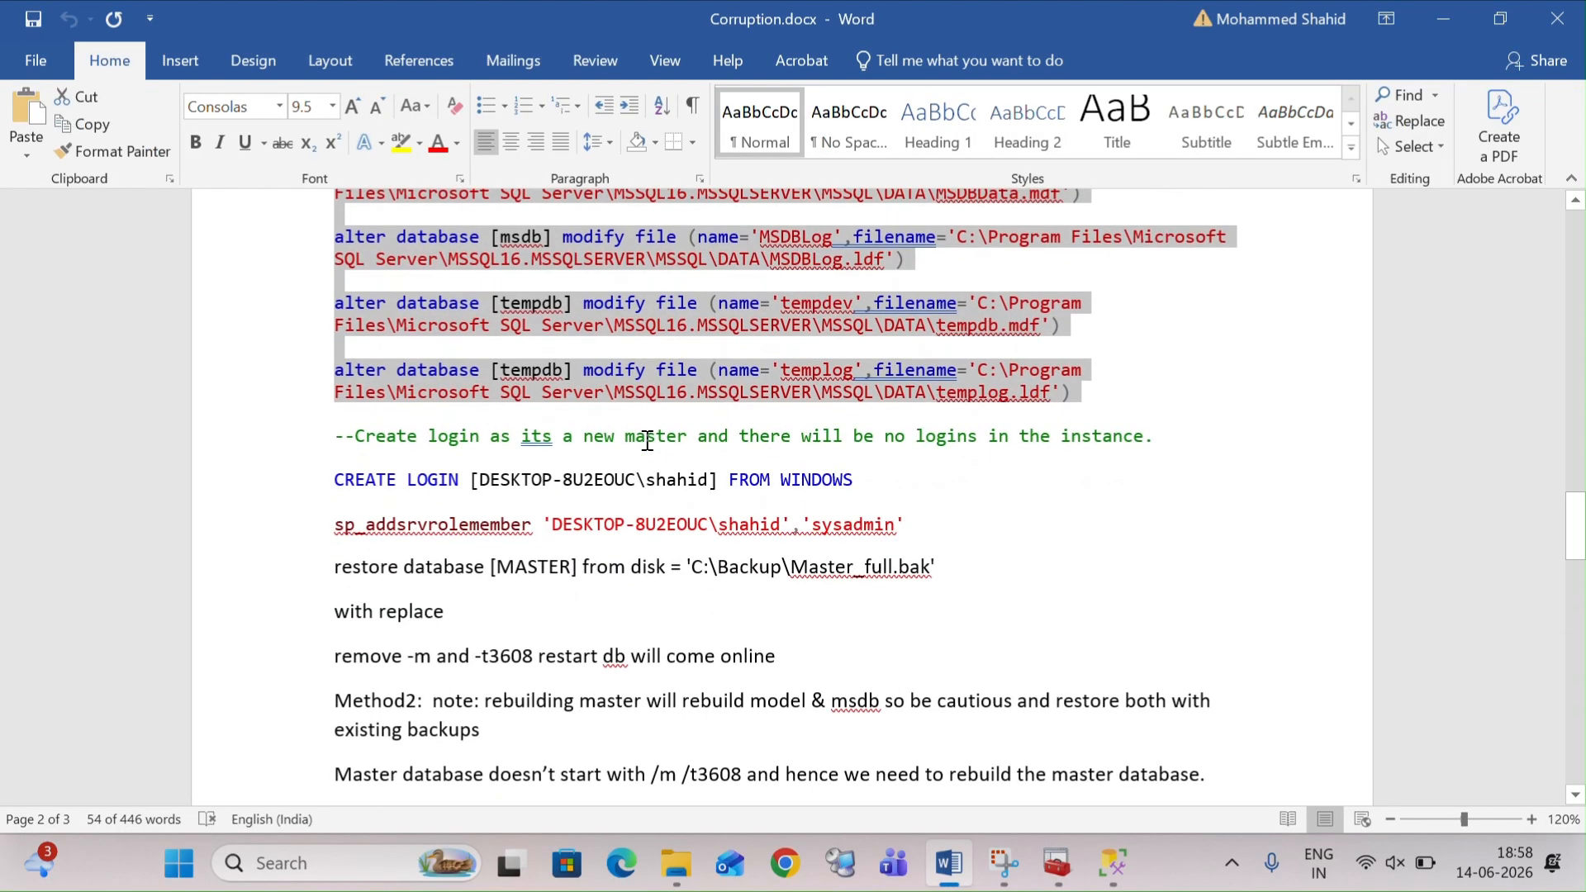
scroll(647, 440, "down", 9)
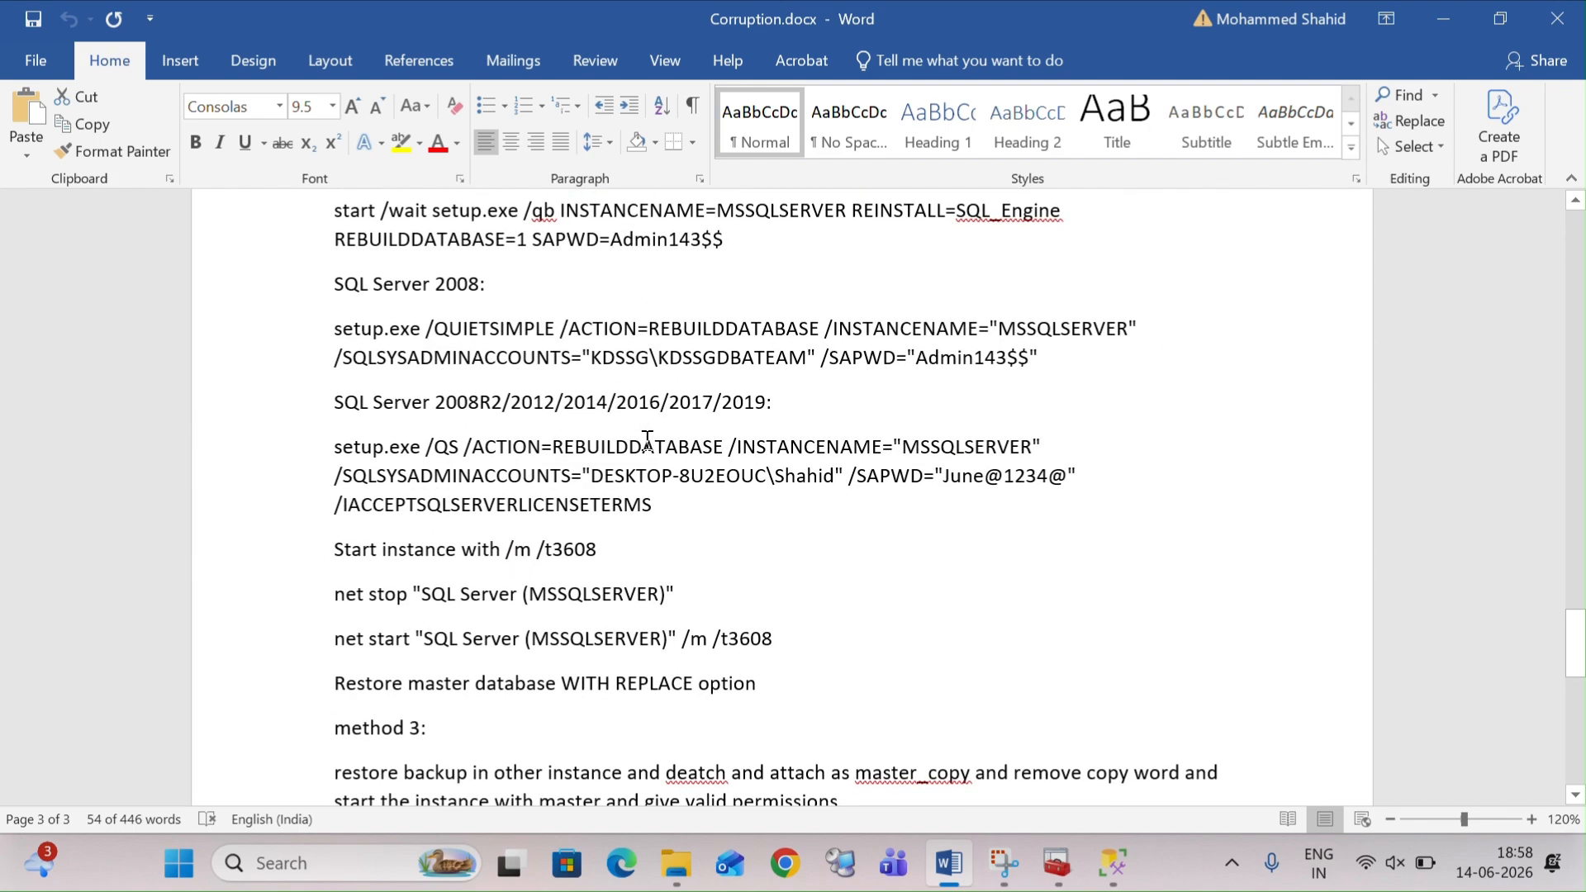
left_click_drag(334, 285, 1045, 368)
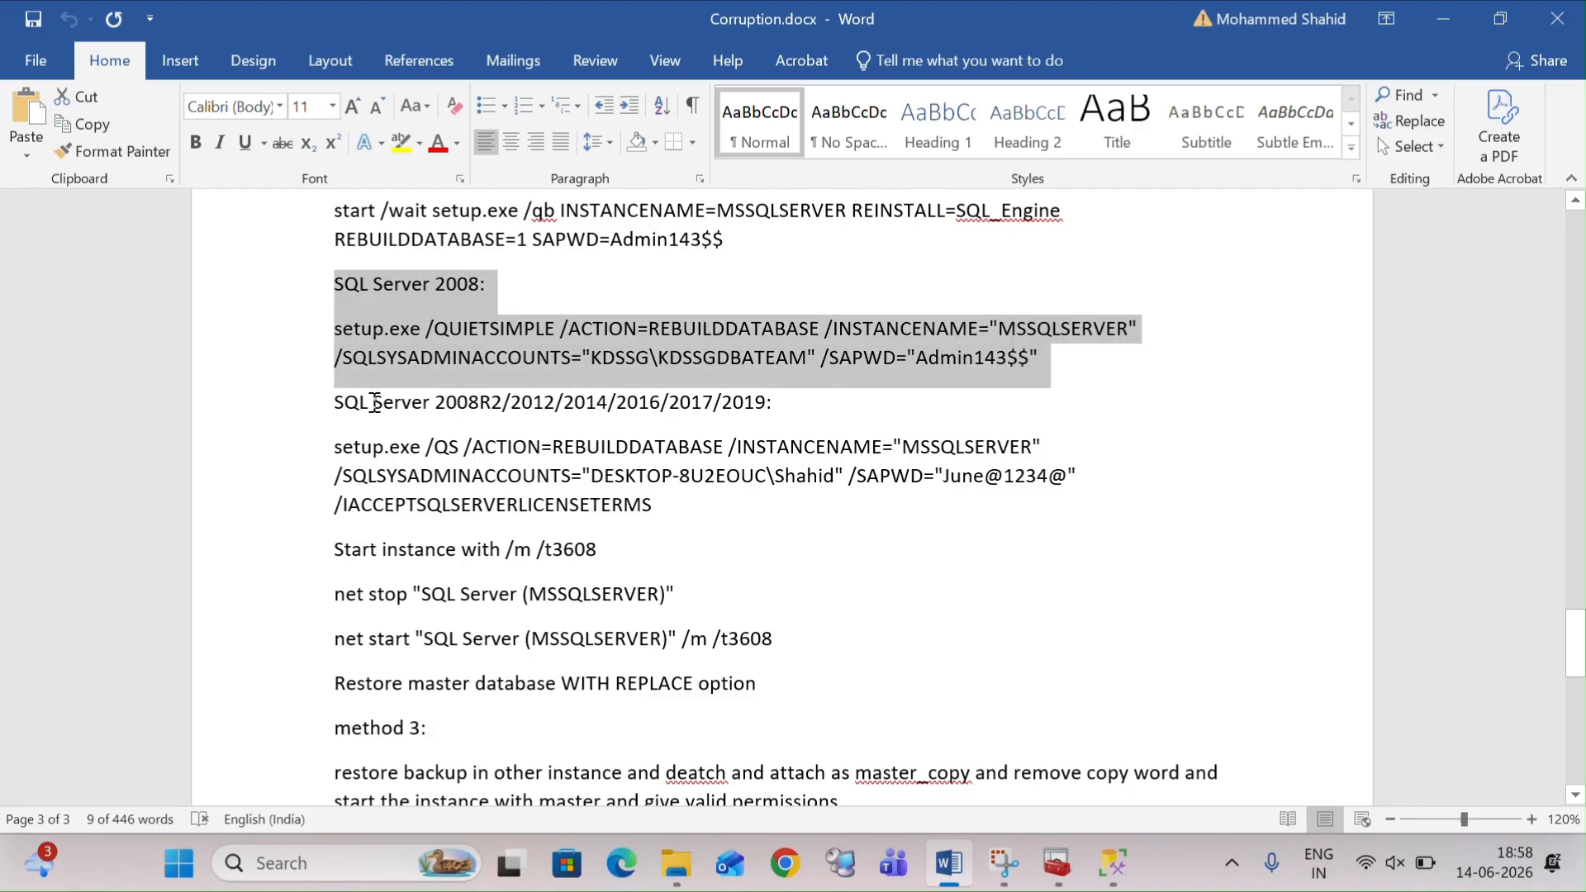
Step: Add "/2022/2025" after 2019 in the SQL Server 2008R2 heading and select the setup.exe /QS rebuild command below it
left_click(336, 403)
left_click_drag(339, 403, 777, 505)
left_click(772, 403)
type("/2022/2025")
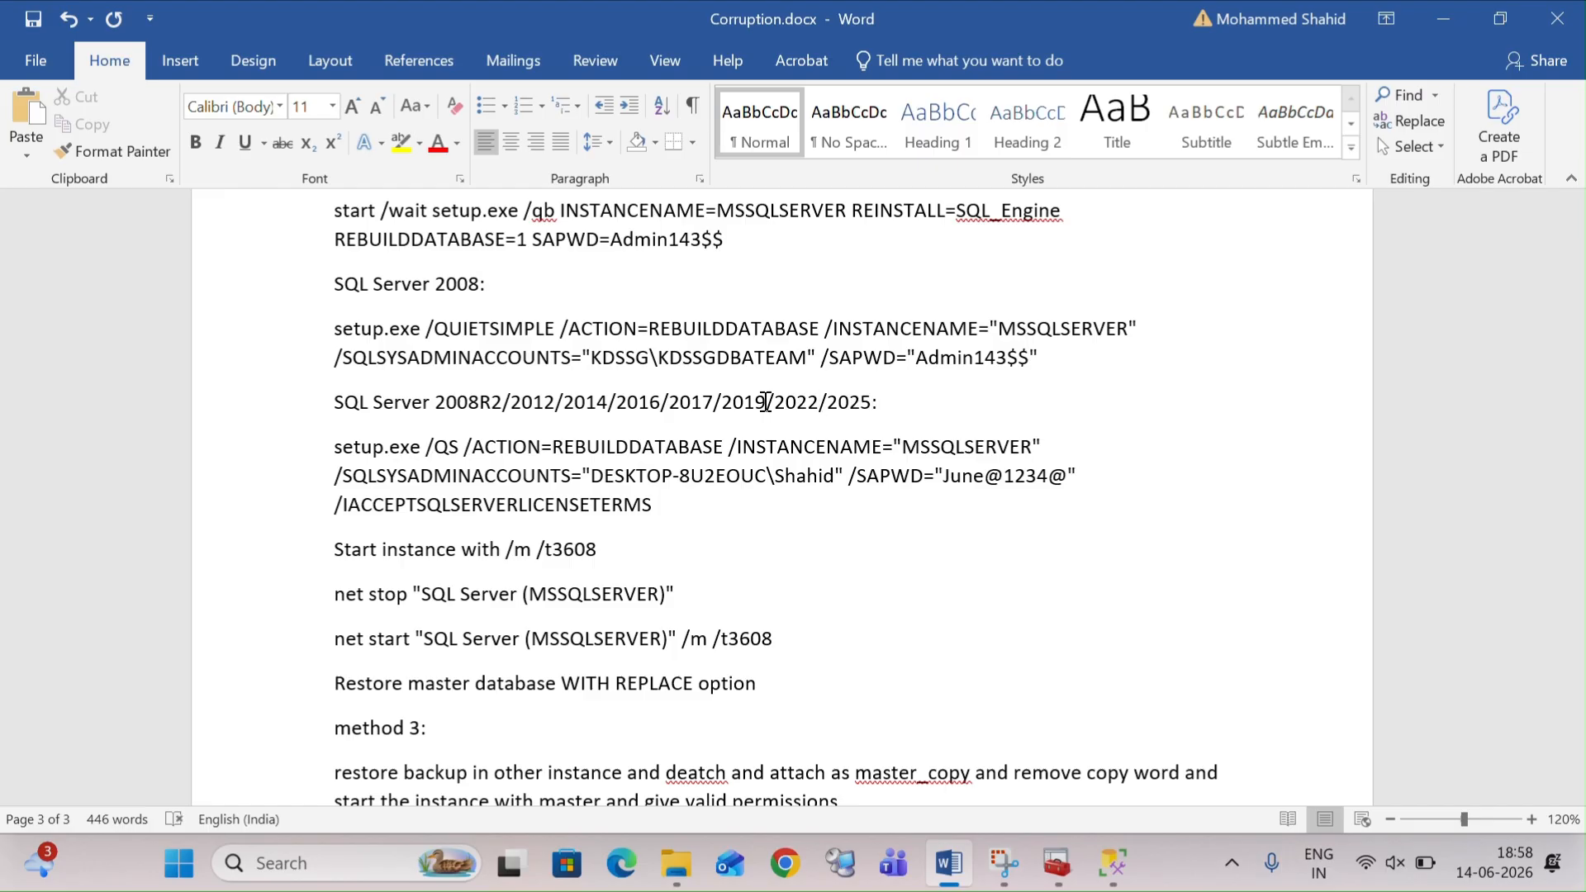
left_click(687, 497)
left_click_drag(686, 496, 310, 446)
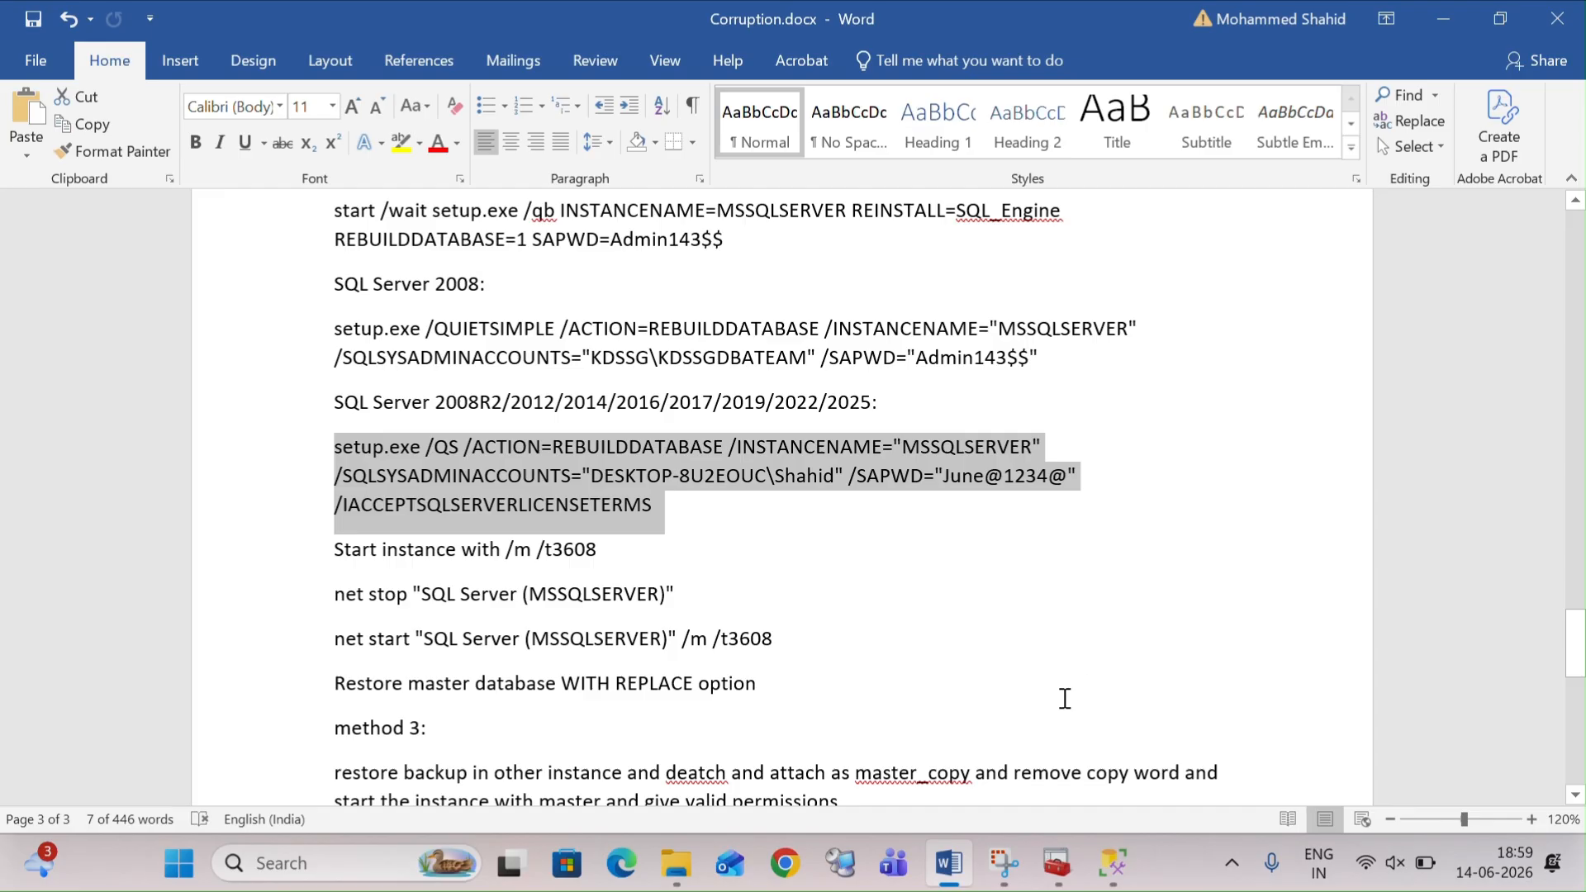
Step: Open Command Prompt as administrator and change the directory to c:\sqlmedia\sqlserver2022, checking the folder path in File Explorer
key("super")
type("cmd")
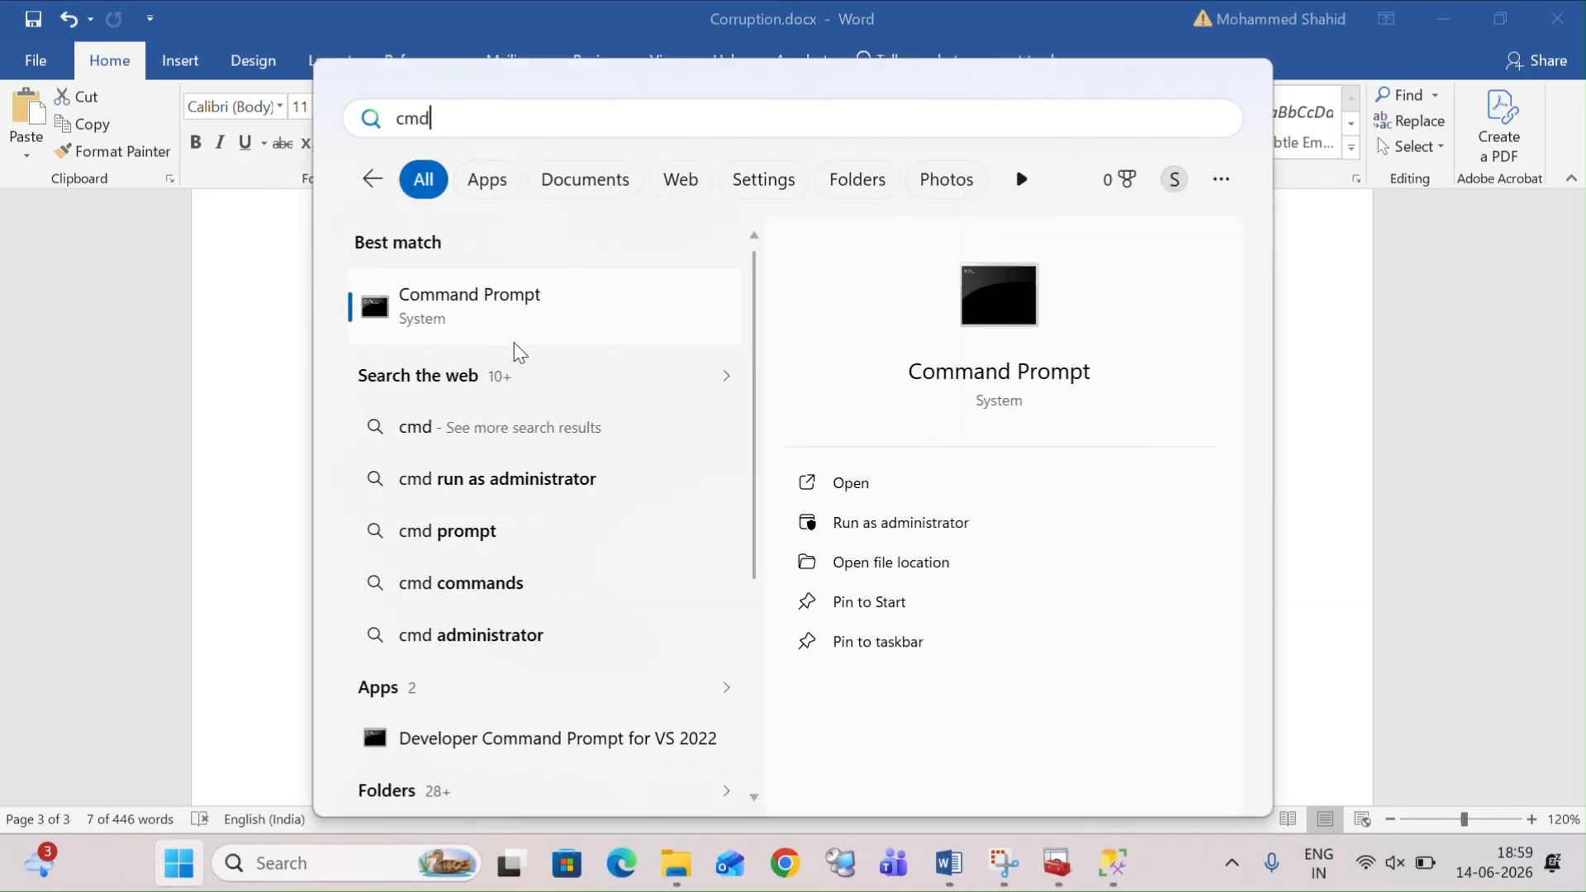
left_click(943, 525)
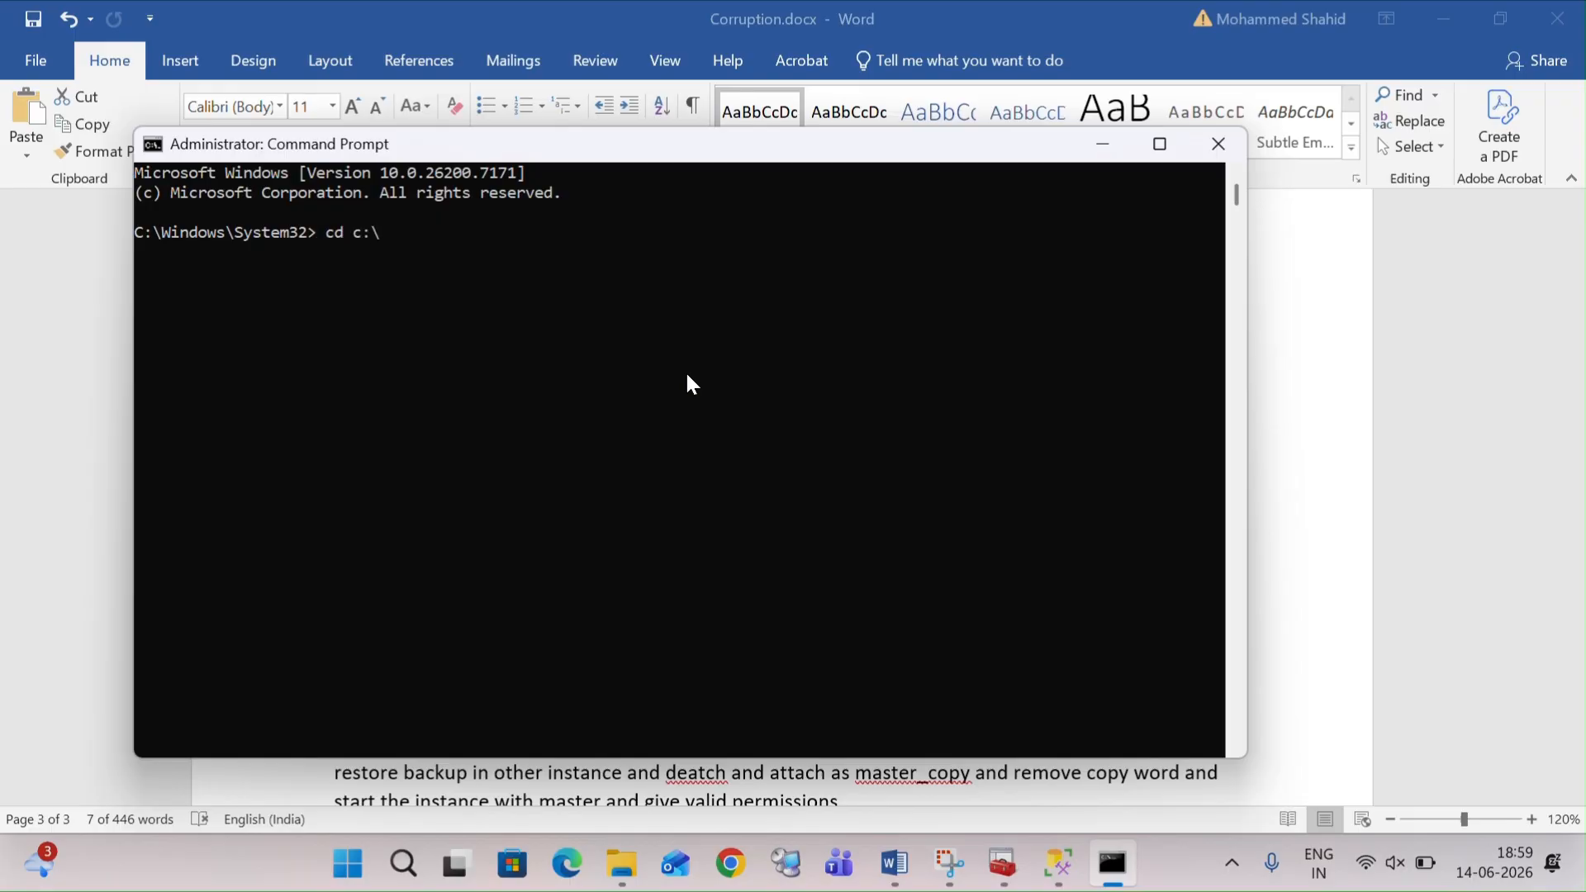
type("cd c:\\sqlmed")
left_click(622, 863)
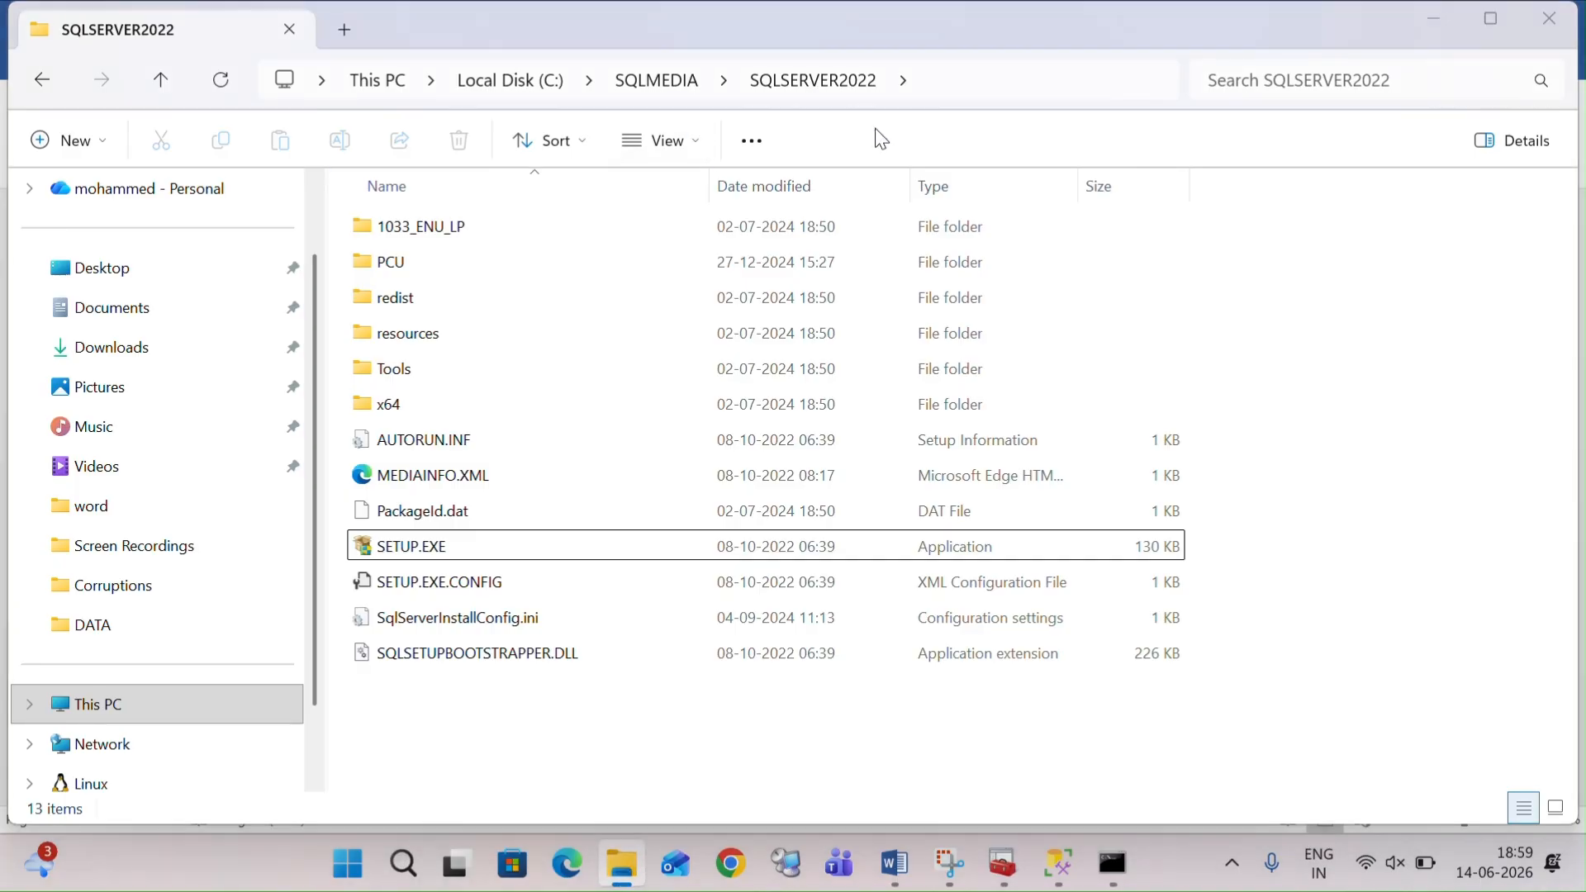
key("alt+Tab")
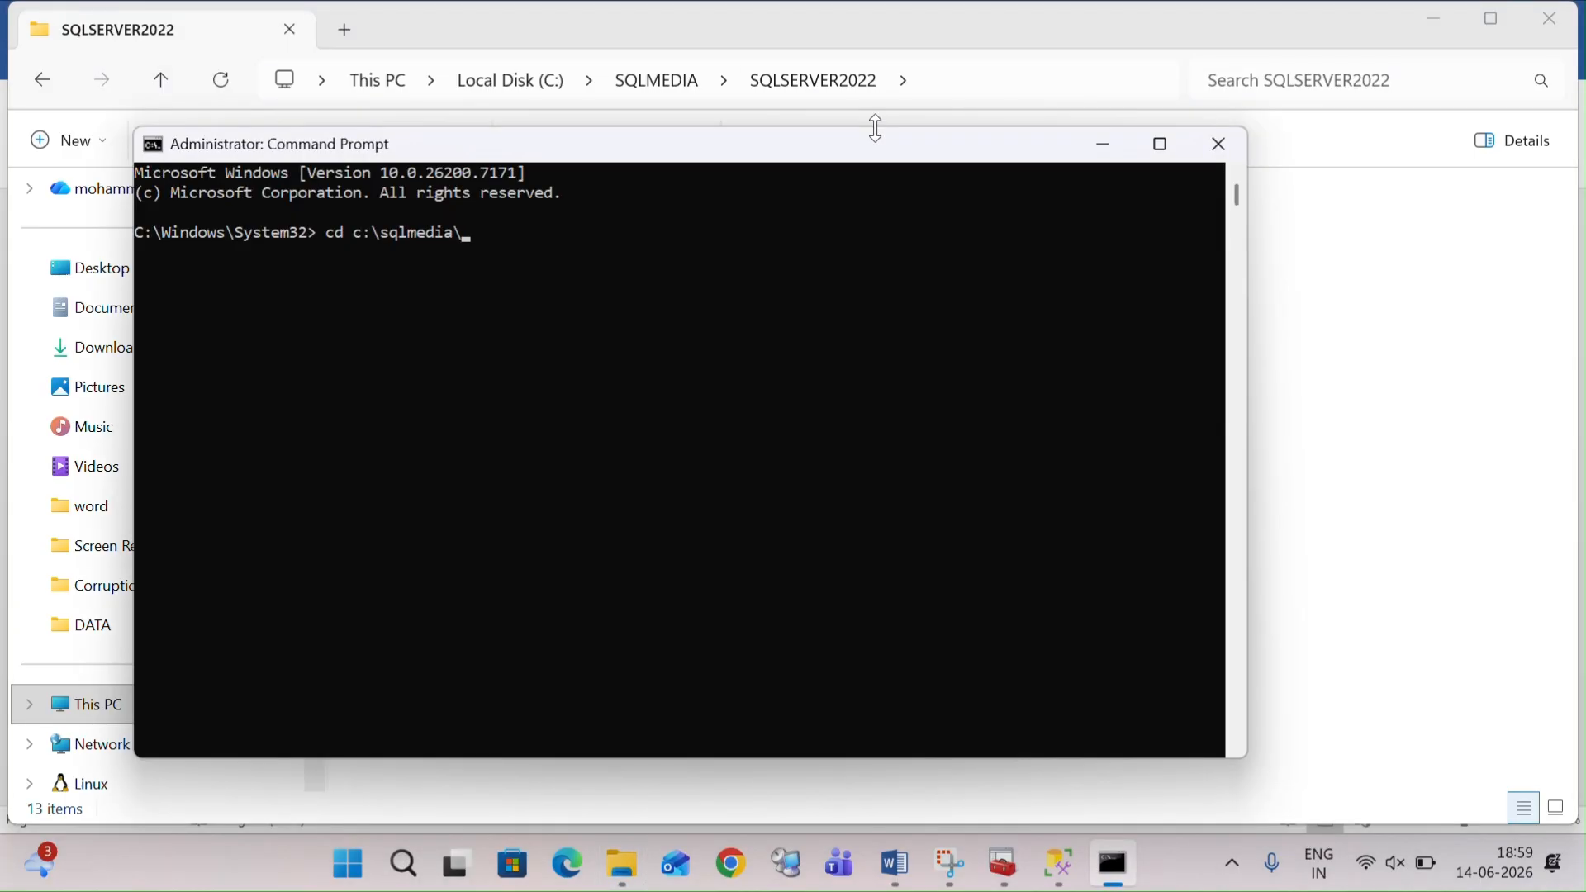
type("erver2022")
key("Return")
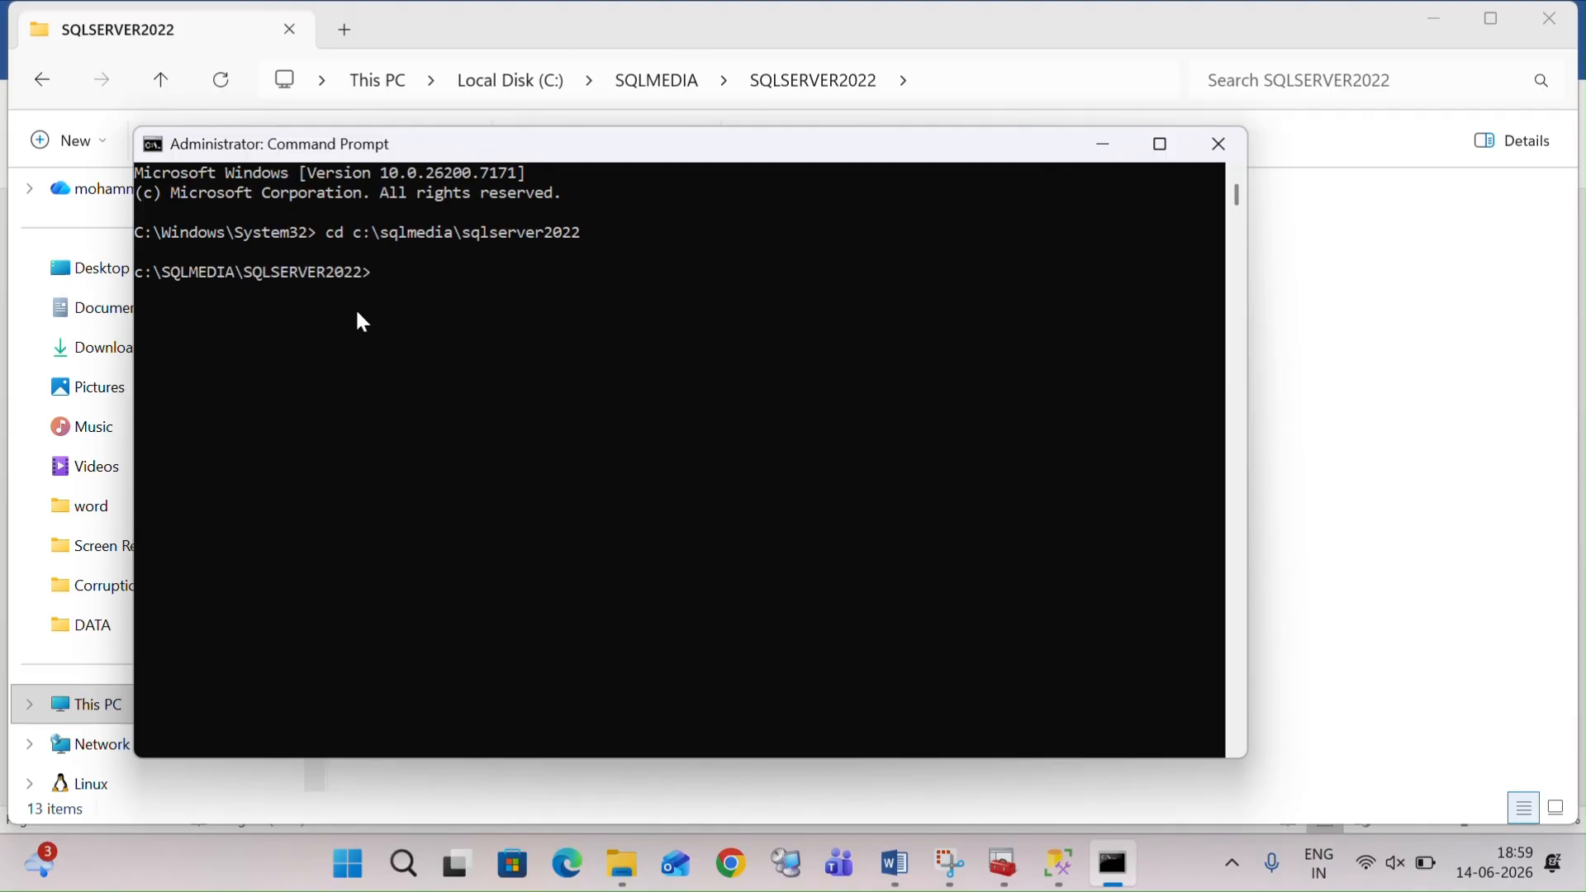
type("alter database [model] modify file (name='modeldev',filename='C:\\Program Files\\Microsoft SQL Server\\MSSQL16.MSSQLSERVER\\MSSQL\\DATA\\model.mdf')  alter database [model] modify file (name='modellog',filename='C:\\Program Files\\Microsoft SQL Server\\MSSQL16.MSSQLSERVER\\MSSQL\\DATA\\modellog.ldf')  alter database [msdb] modify file (name='MSDBData',filename='C:\\Program Files\\Microsoft SQL Server\\MSSQL16.MSSQLSERVER\\MSSQL\\DATA\\MSDBData.mdf')  alter database [msdb] modify file (name='MSDBLog',filename='C:\\Program Files\\Microsoft SQL Server\\MSSQL16.MSSQLSERVER\\MSSQL\\DATA\\MSDBLog.ldf')  alter database [tempdb] modify file (name='tempdev',filename='C:\\Program Files\\Microsoft SQL Server\\MSSQL16.MSSQLSERVER\\MSSQL\\DATA\\tempdb.mdf')  alter database [tempdb] modify file (name='templog',filename='C:\\Program Files\\Microsoft SQL Server\\MSSQL16.MSSQLSERVER\\MSSQL\\DATA\\templog.ldf')")
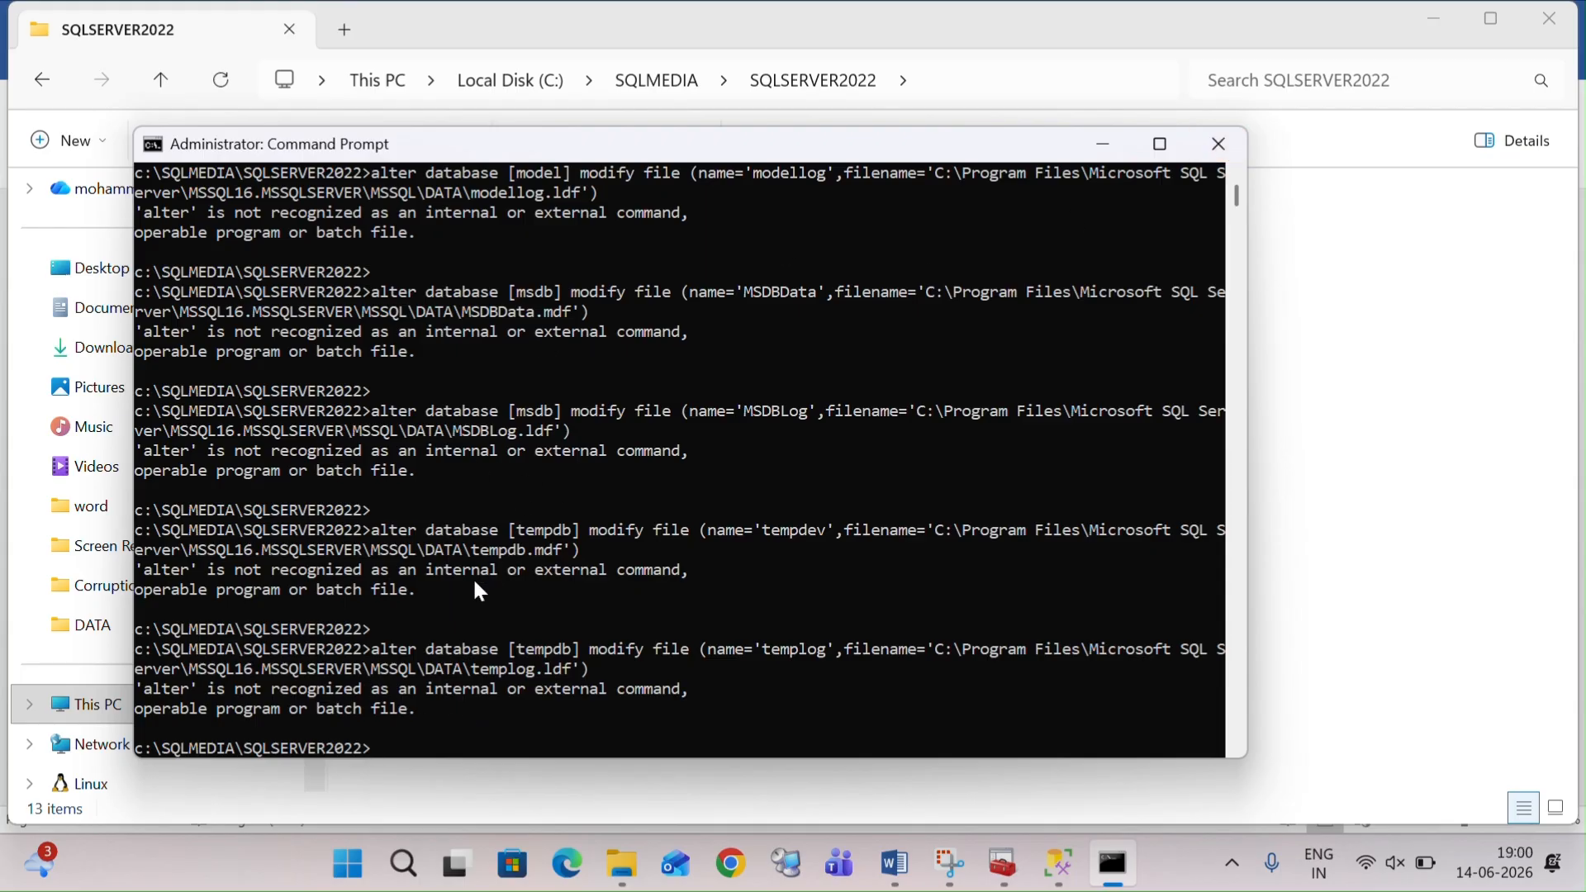
key("alt+Tab")
left_click(1112, 864)
Step: Copy the selected setup.exe /QS REBUILDDATABASE command for MSSQLSERVER, including the SA password, from Corruption.docx and run it in the maximized Command Prompt
left_click(878, 876)
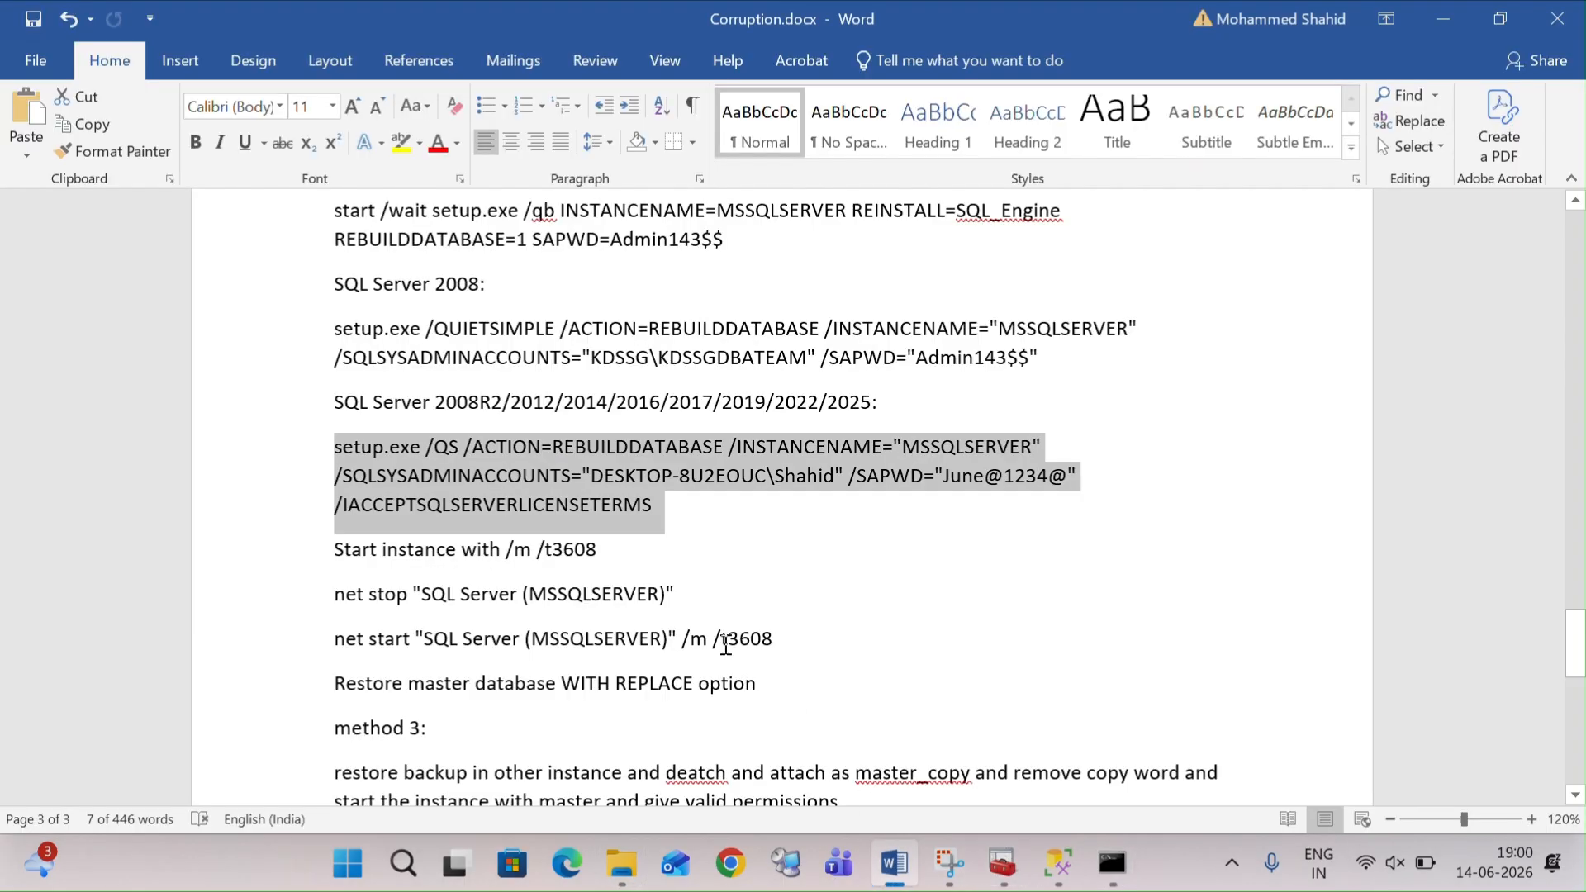
key("ctrl+x")
key("ctrl+z")
key("alt+Tab")
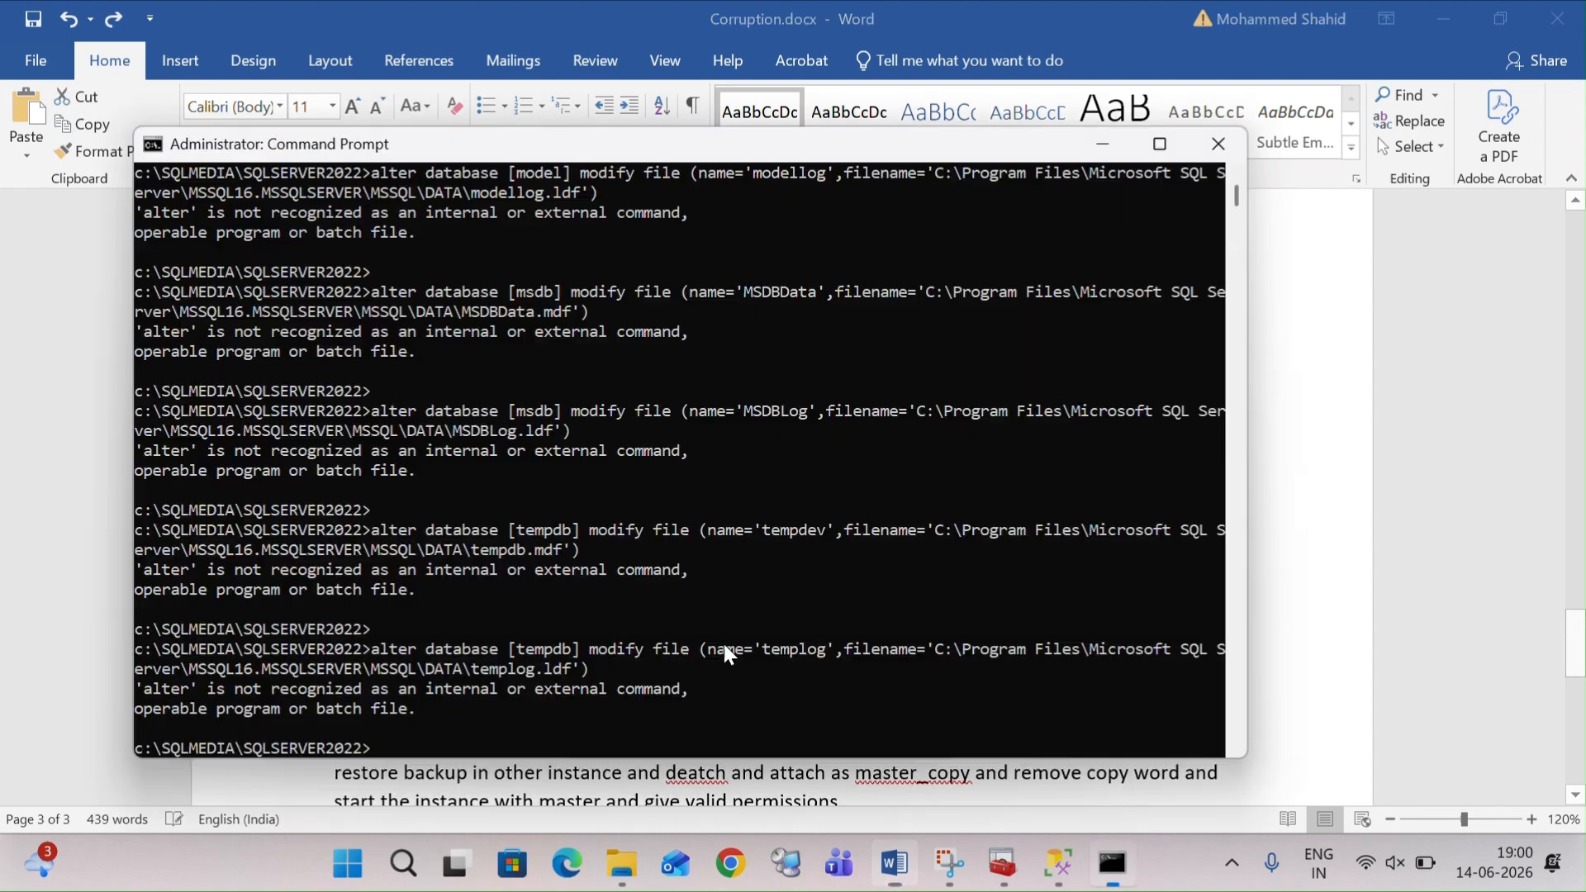
right_click(443, 750)
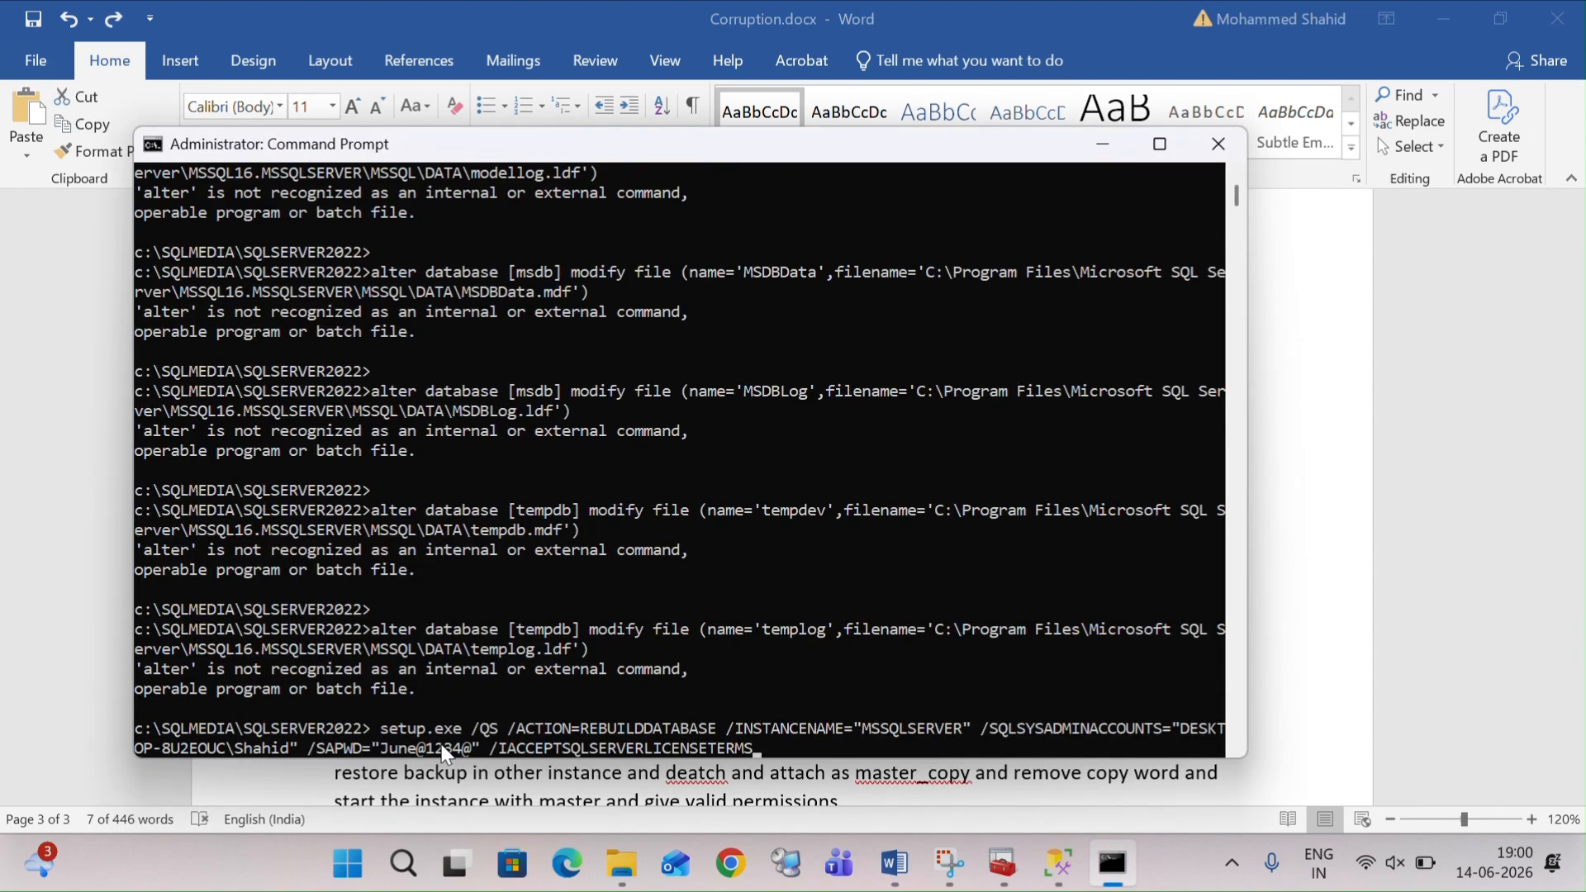
left_click(1171, 142)
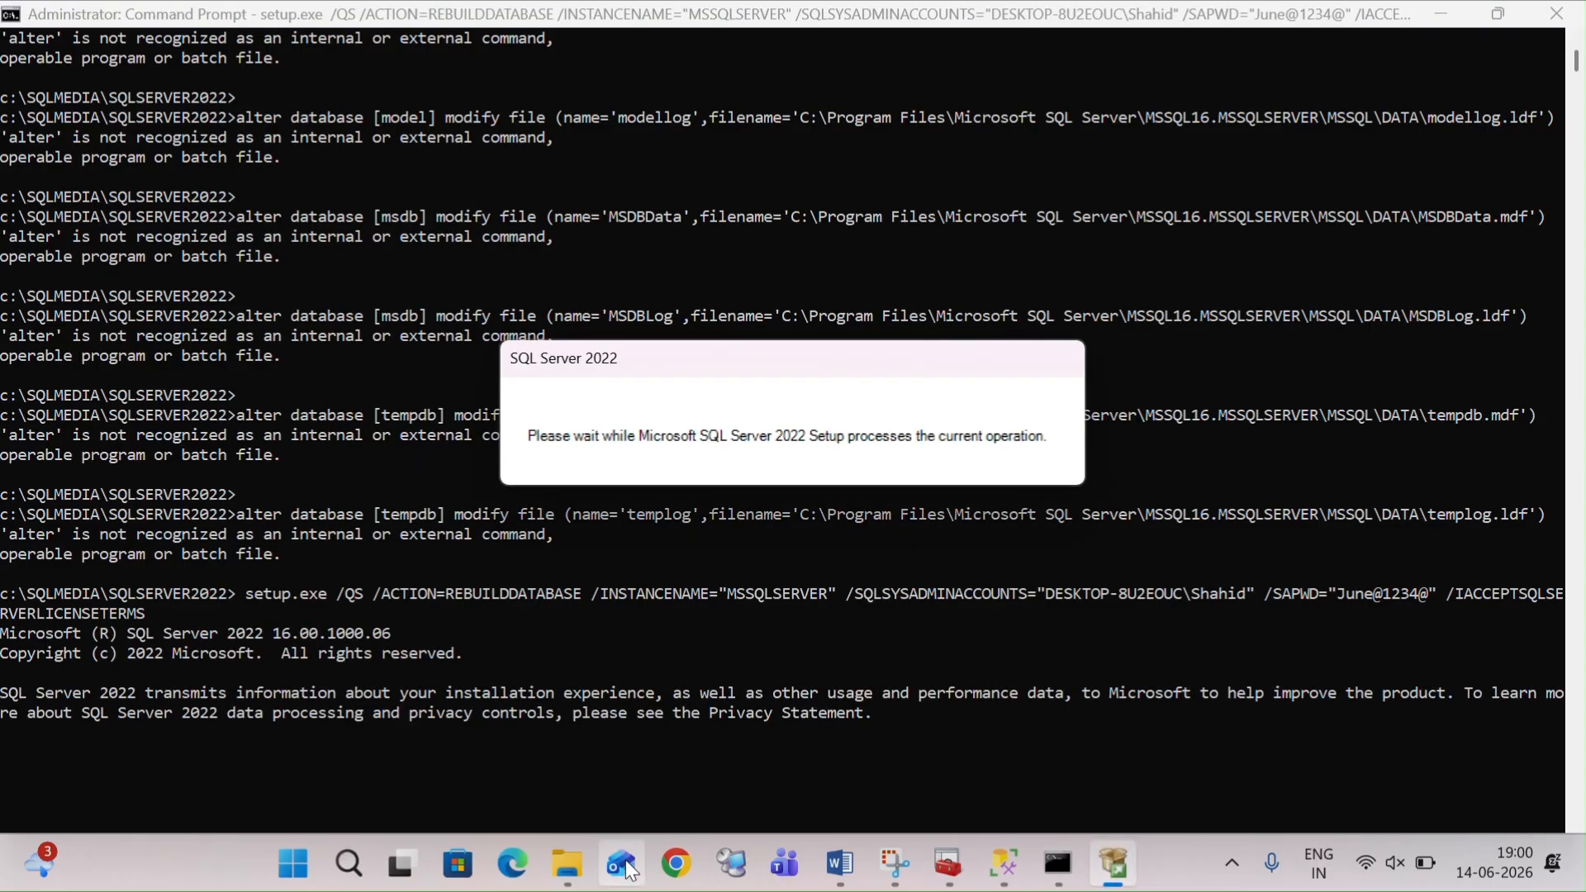
Step: In File Explorer, go to C:\Program Files\Microsoft SQL Server\MSSQL16.MSSQLSERVER\MSSQL\DATA
left_click(567, 863)
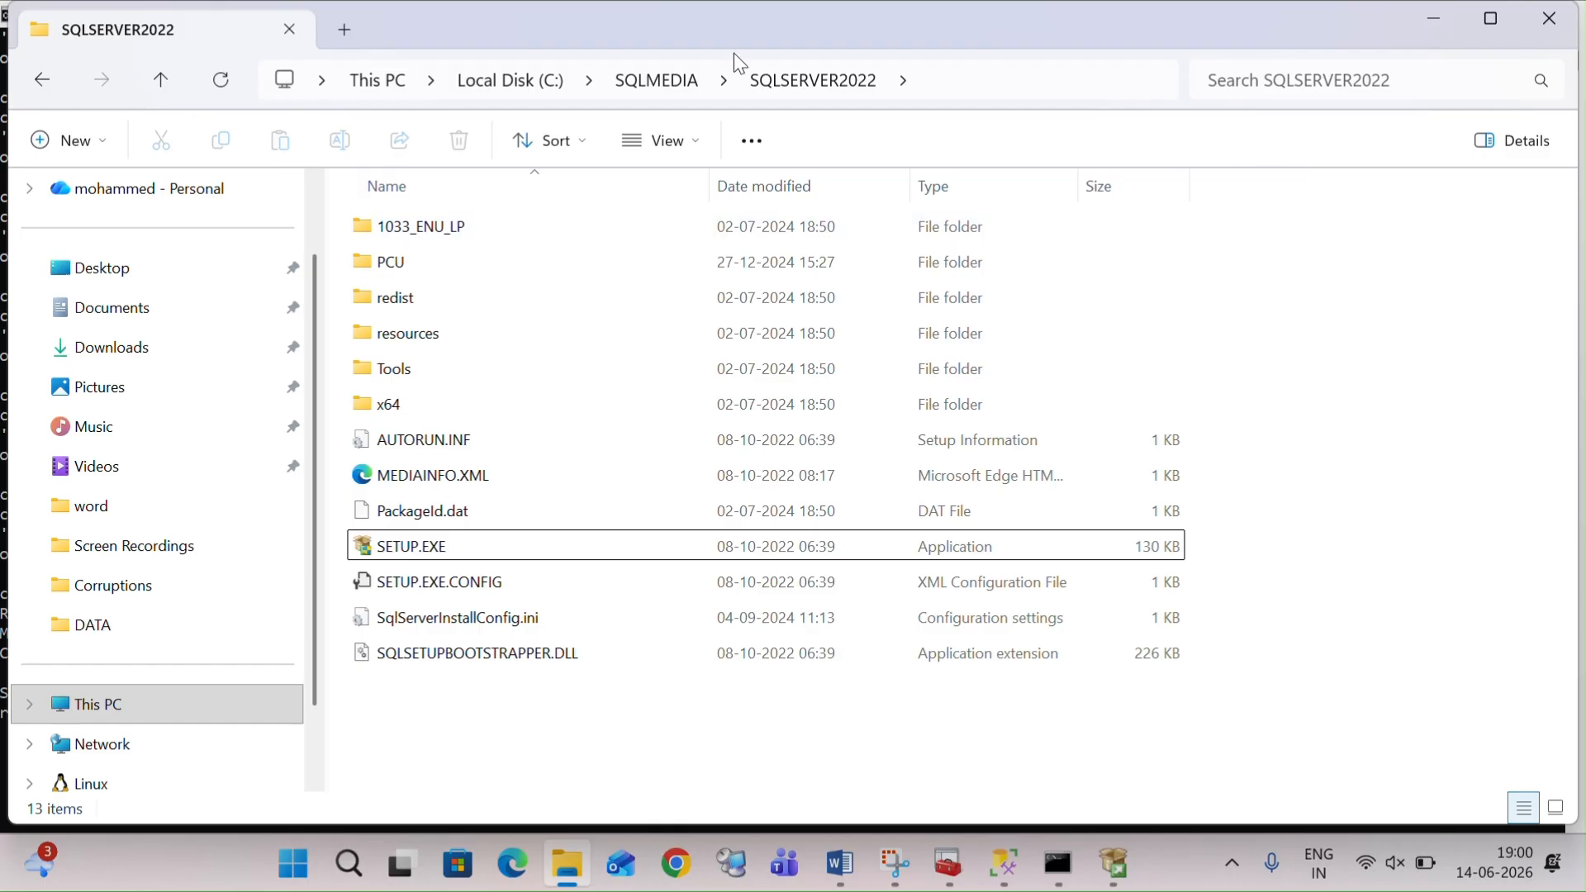
left_click(528, 81)
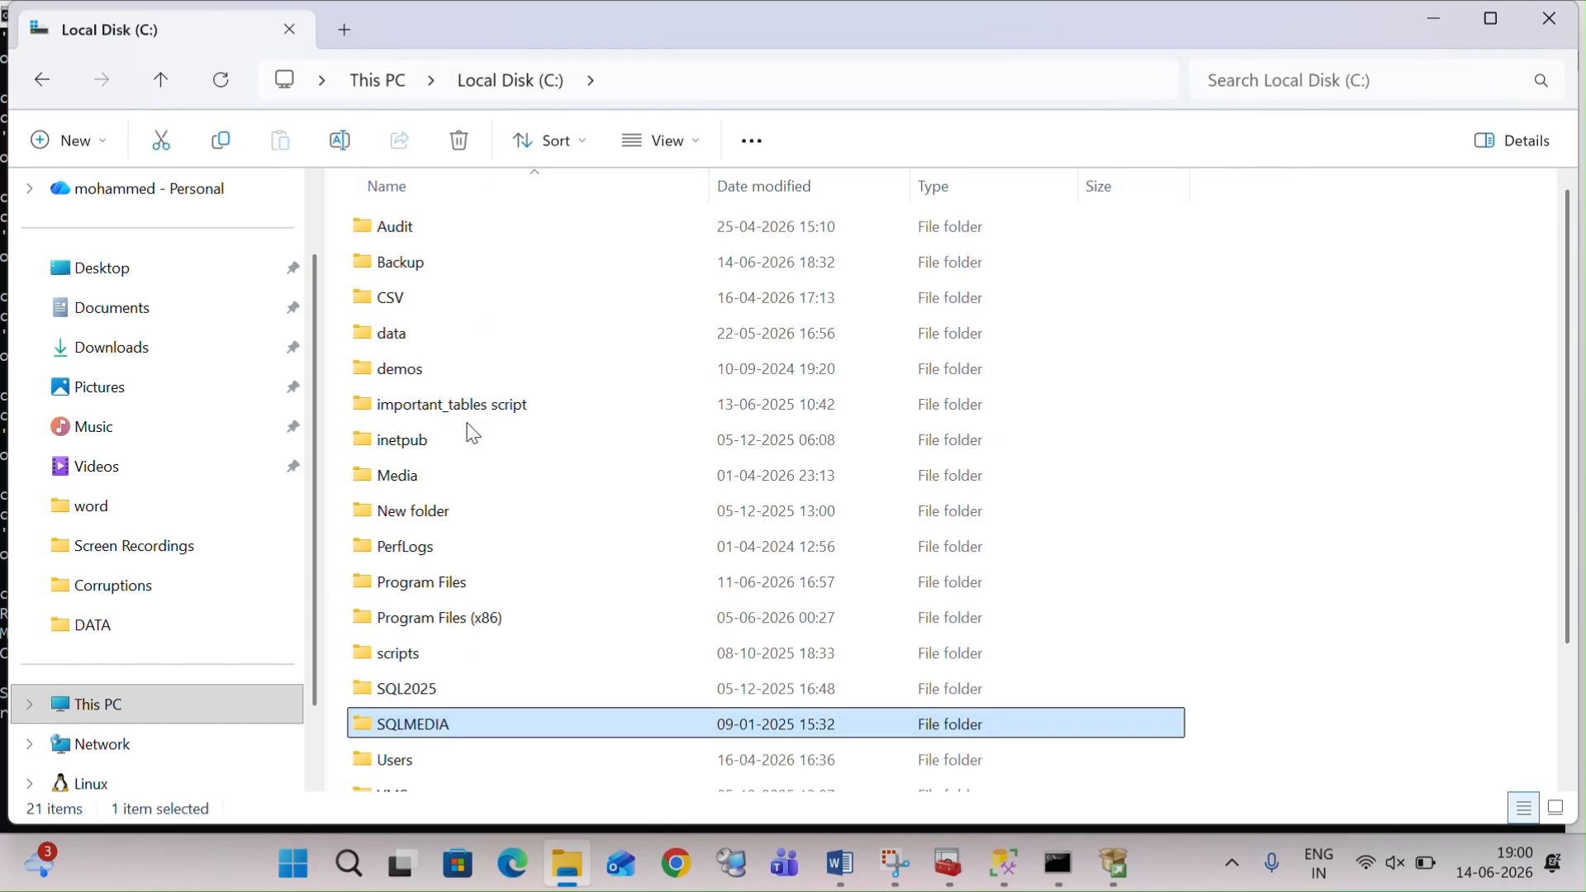
left_click(462, 578)
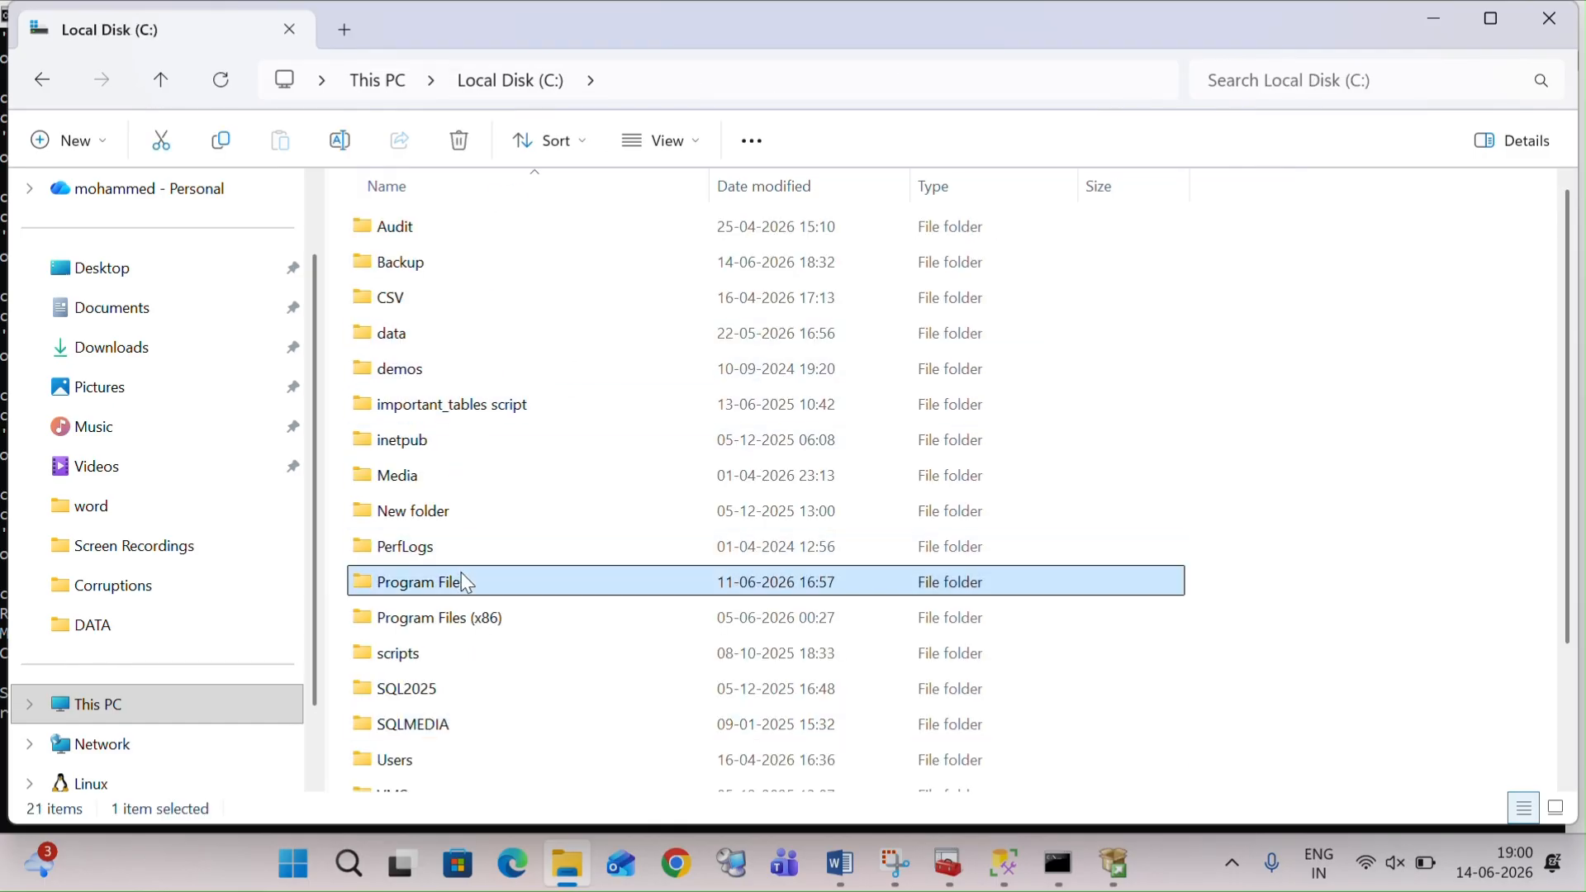
double_click(461, 578)
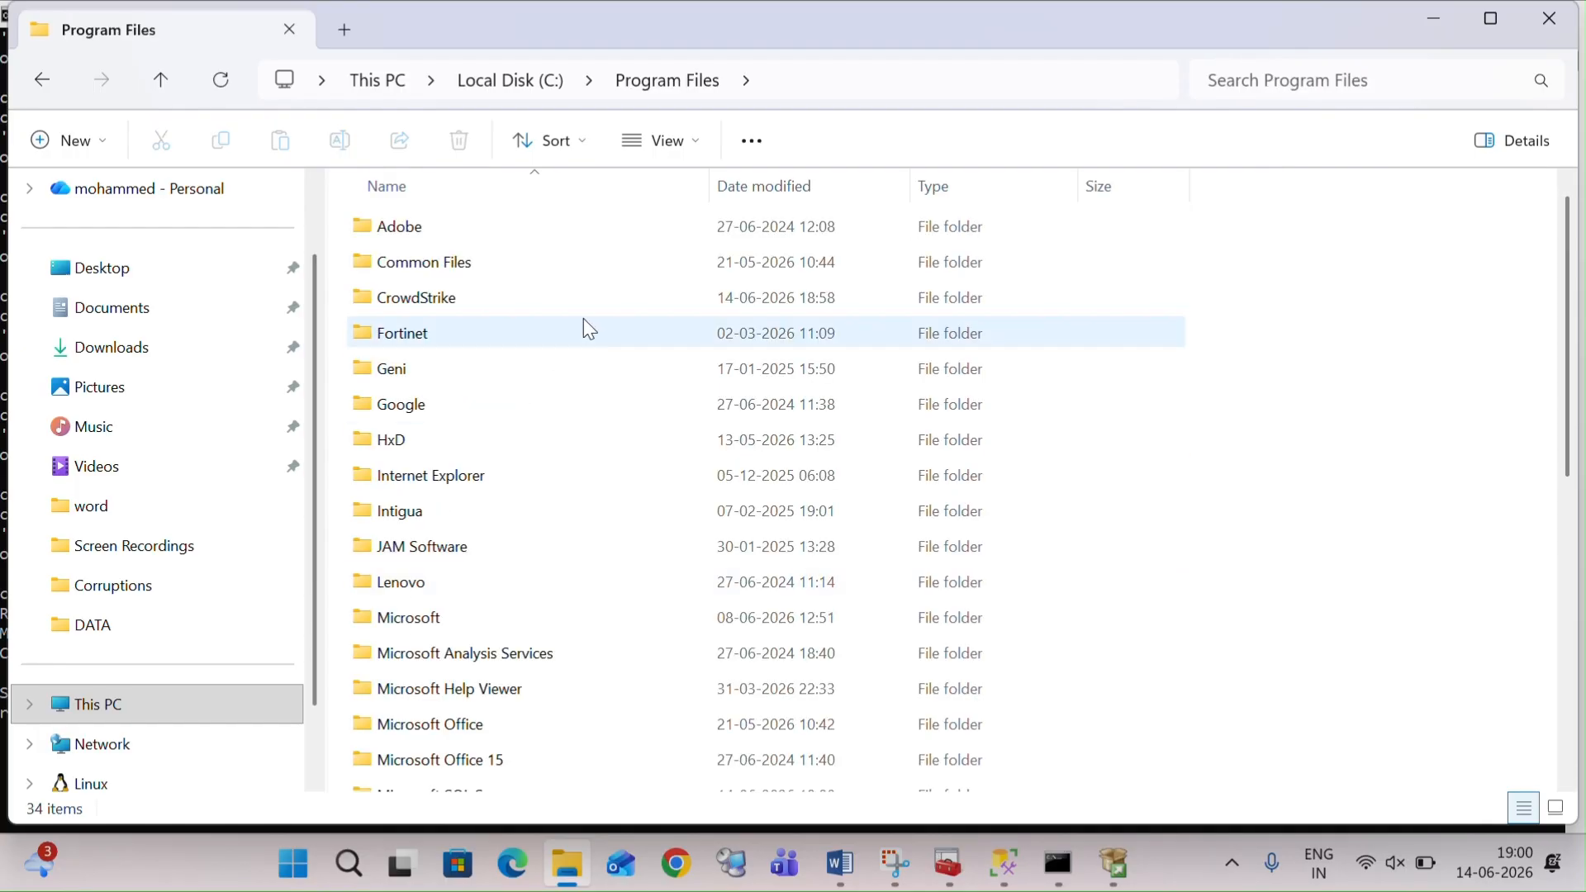
scroll(583, 329, "down", 3)
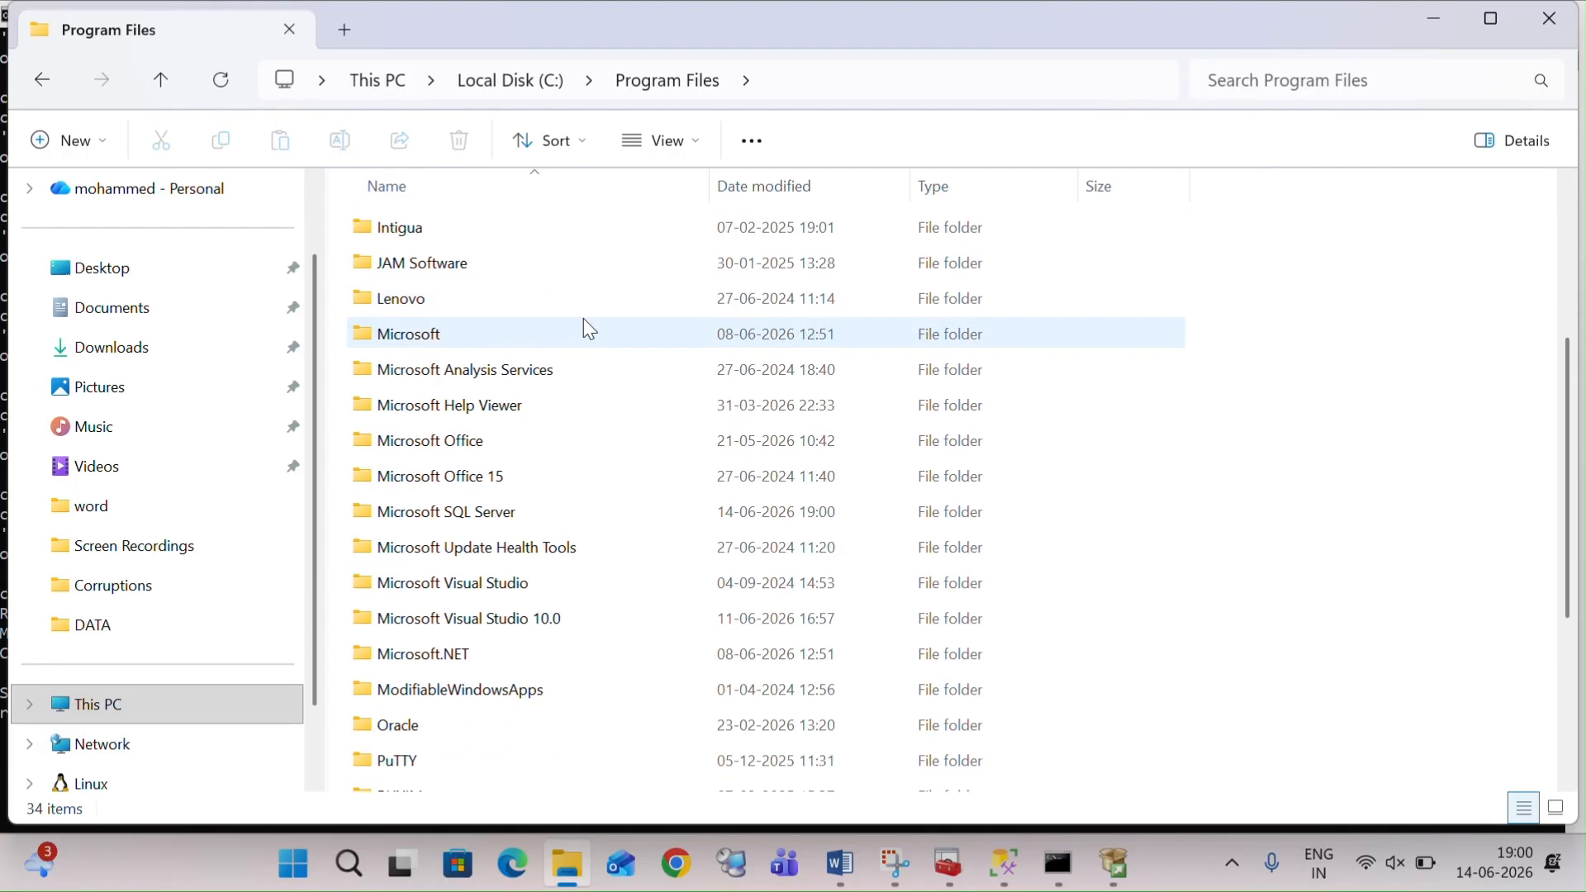
scroll(583, 329, "down", 1)
double_click(500, 441)
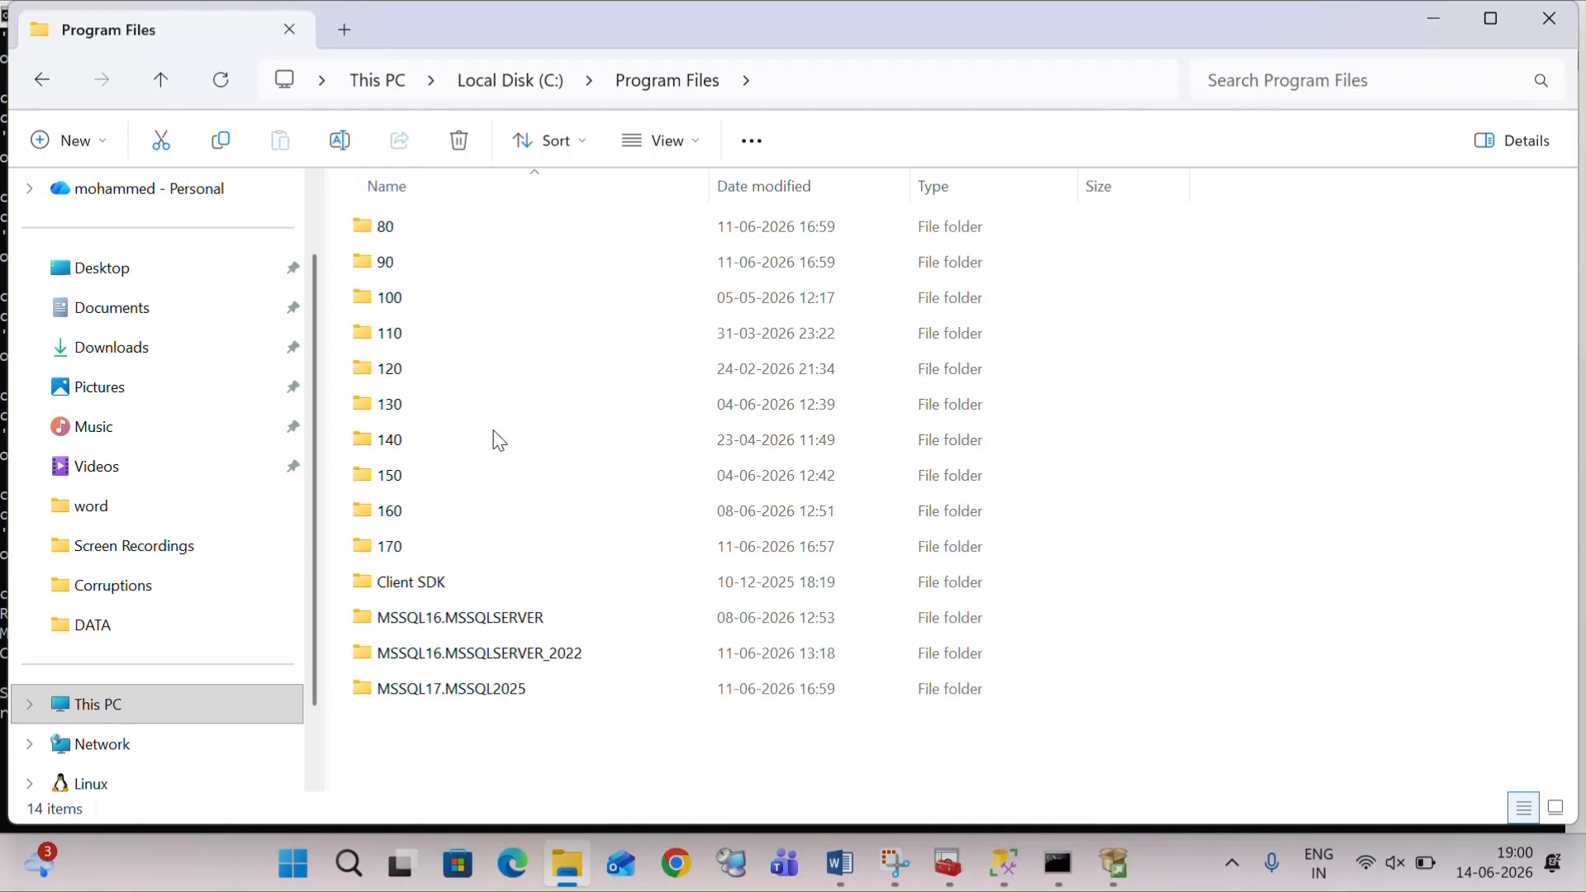
left_click(526, 626)
double_click(526, 626)
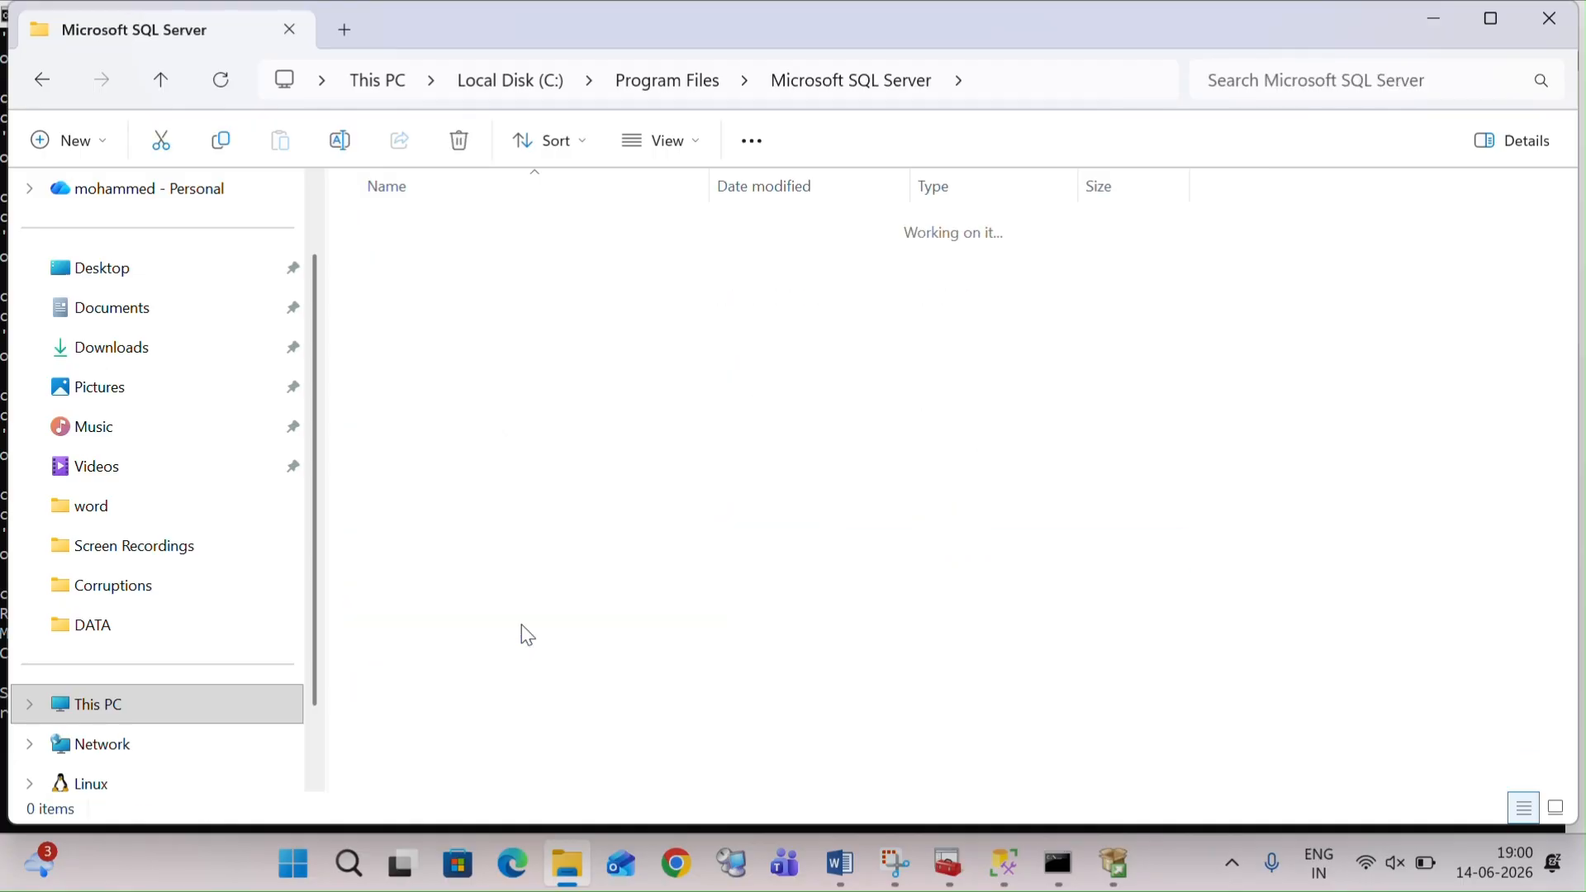
double_click(448, 235)
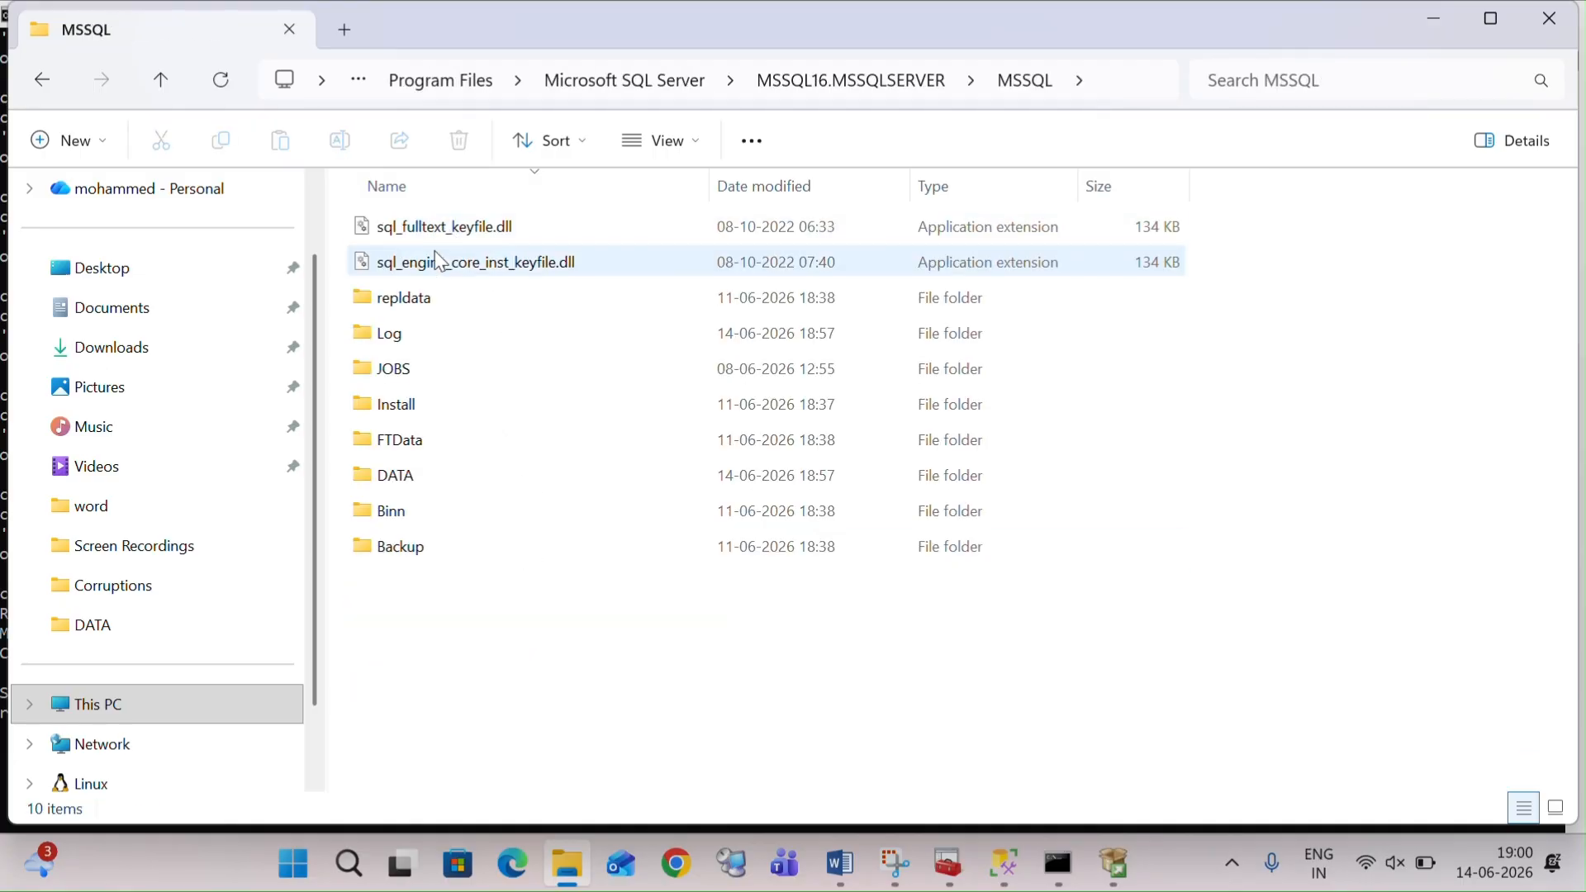
double_click(415, 477)
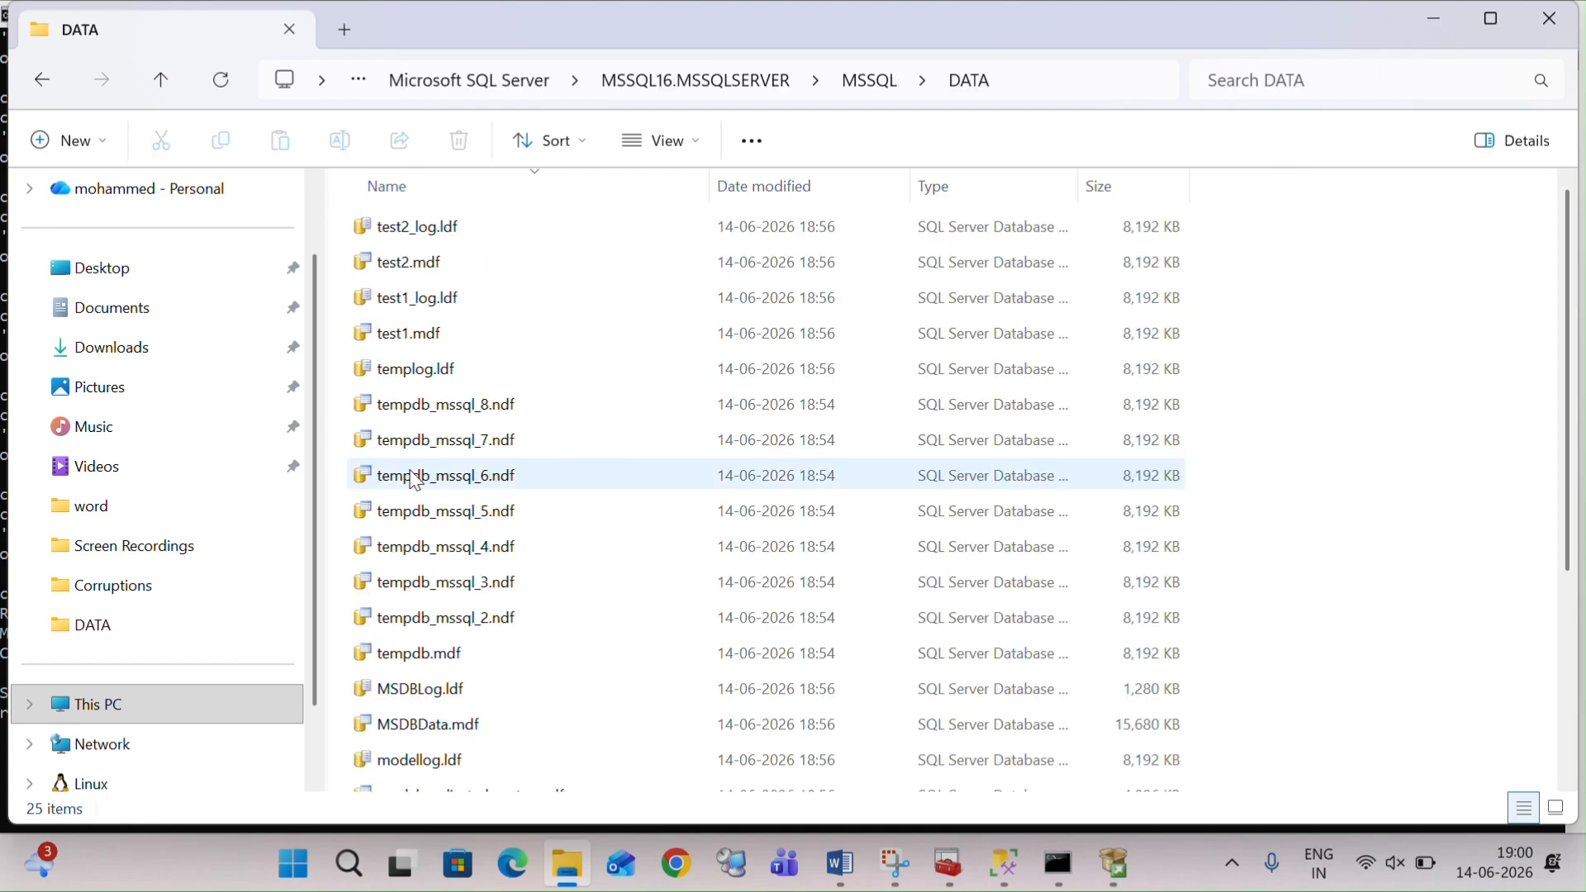
Step: Look through the DATA folder for the master database files and check the rebuild's progress in Command Prompt
scroll(601, 443, "down", 2)
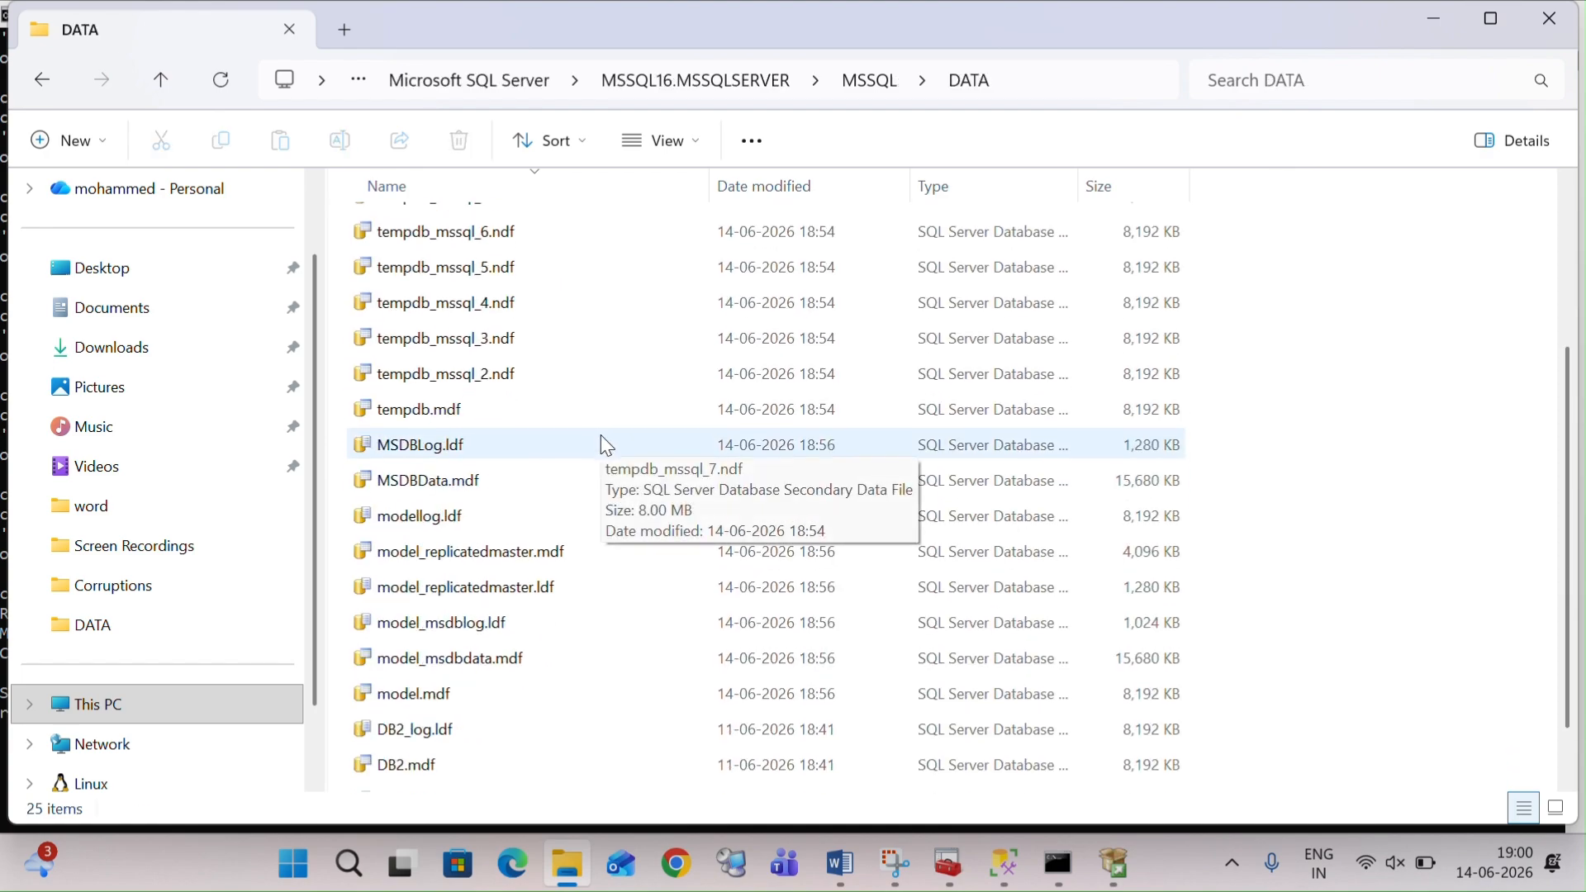
scroll(605, 444, "down", 1)
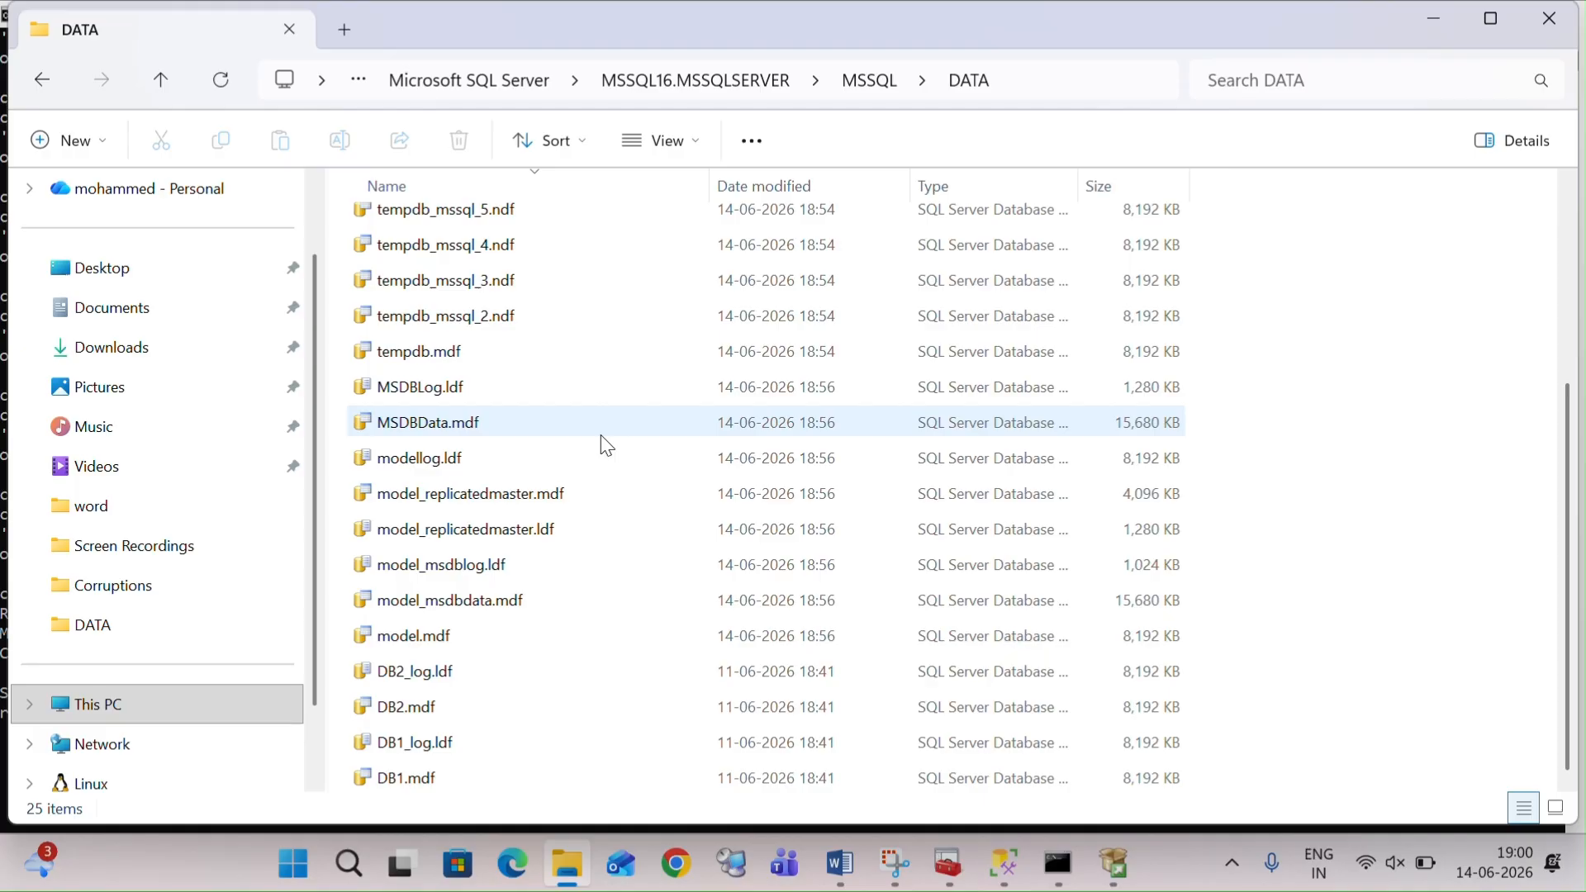
scroll(602, 443, "up", 3)
left_click(778, 474)
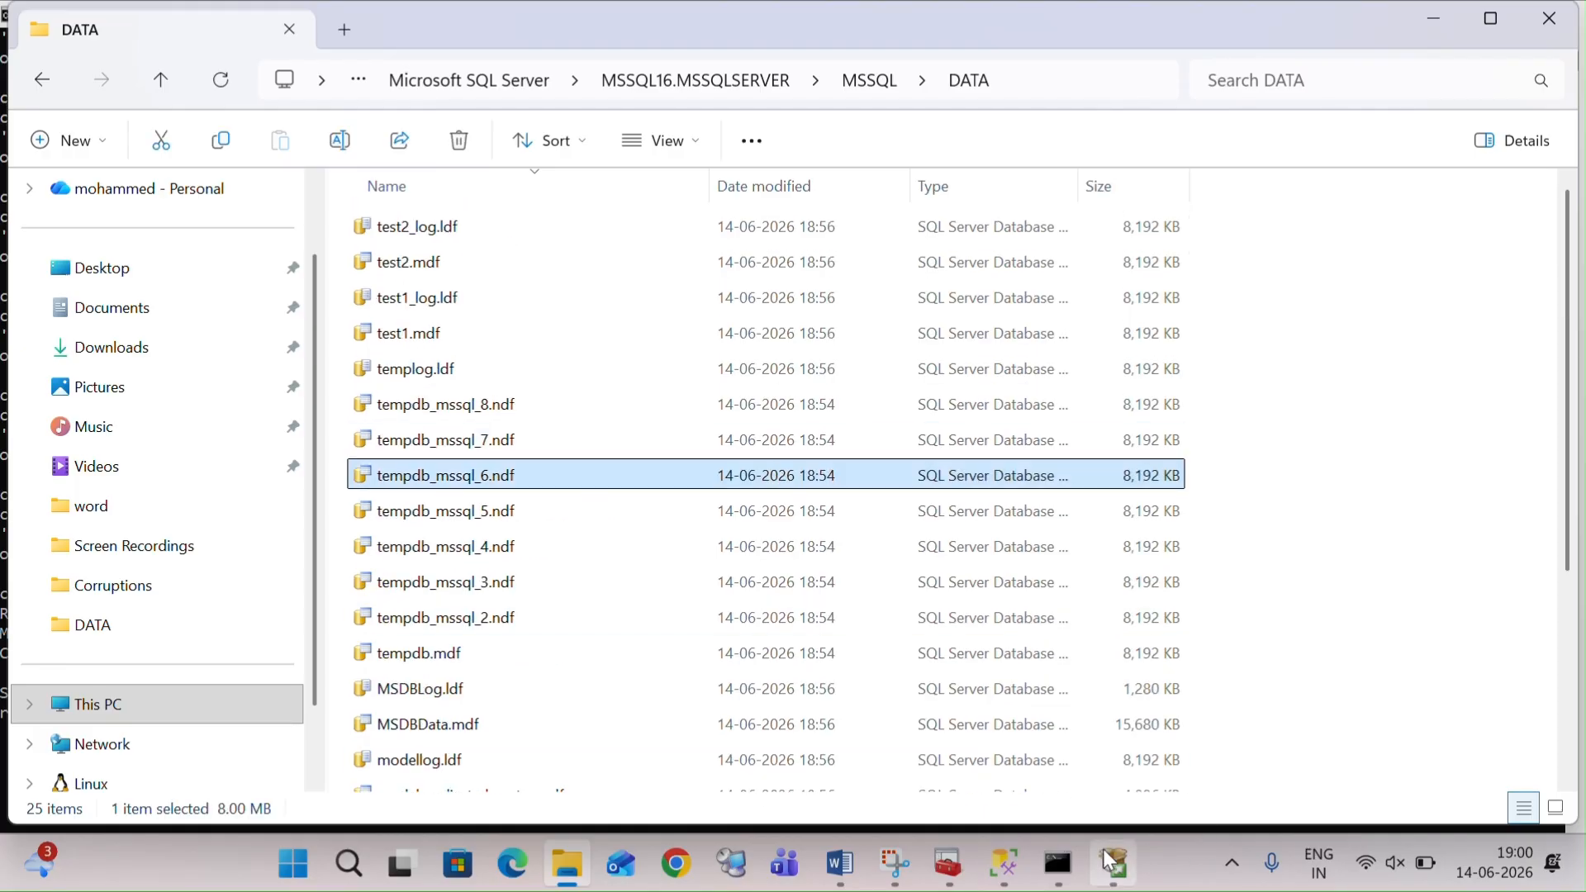
left_click(1070, 878)
key("alt+Tab")
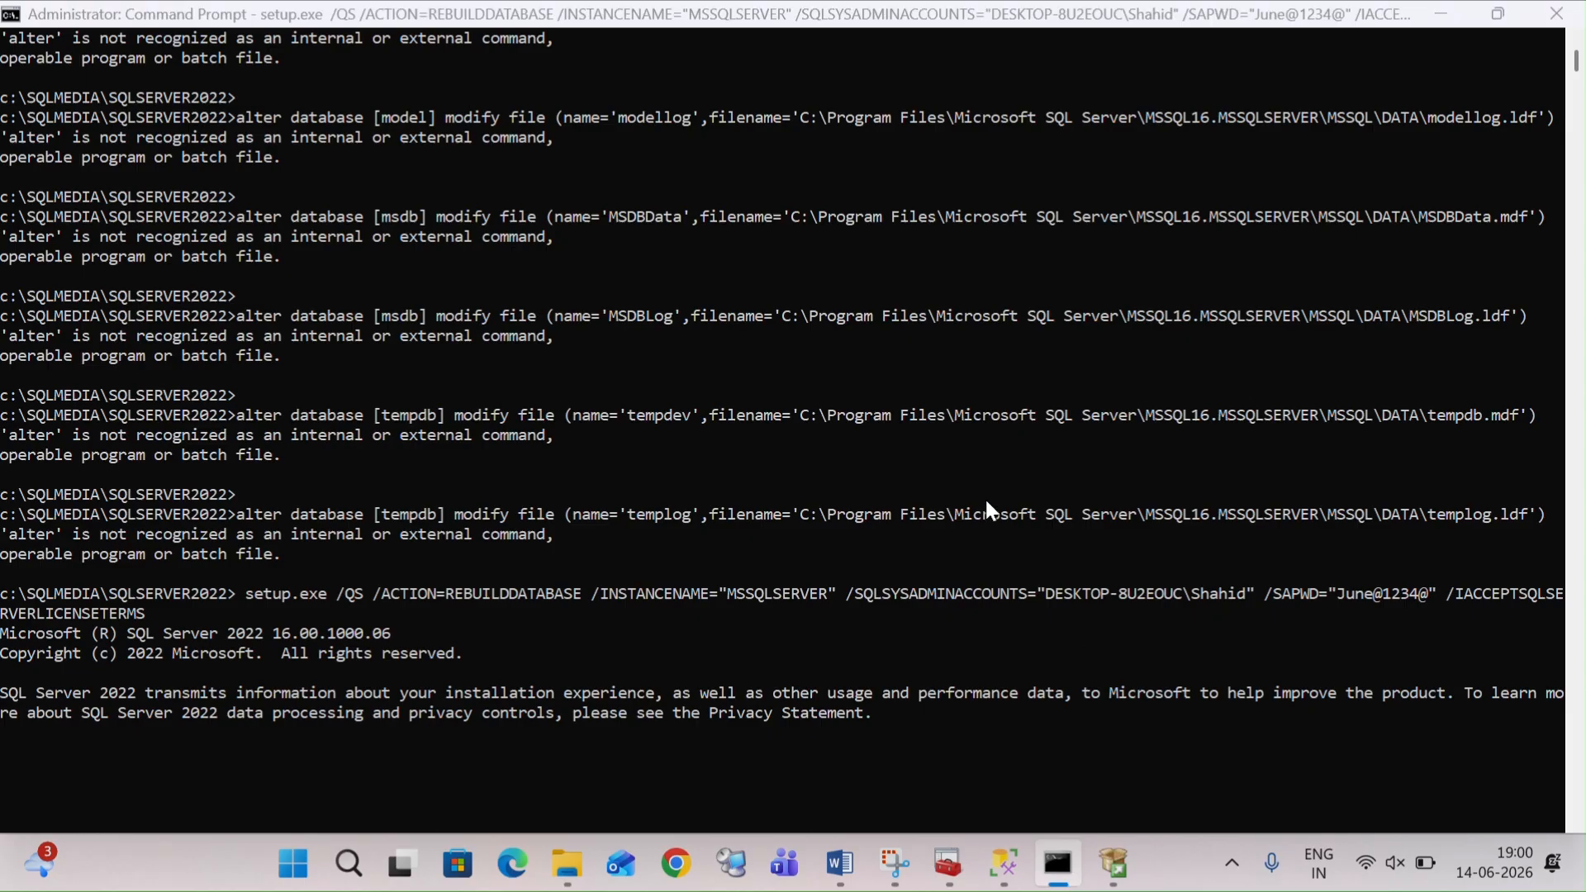
scroll(634, 376, "down", 3)
scroll(637, 377, "up", 3)
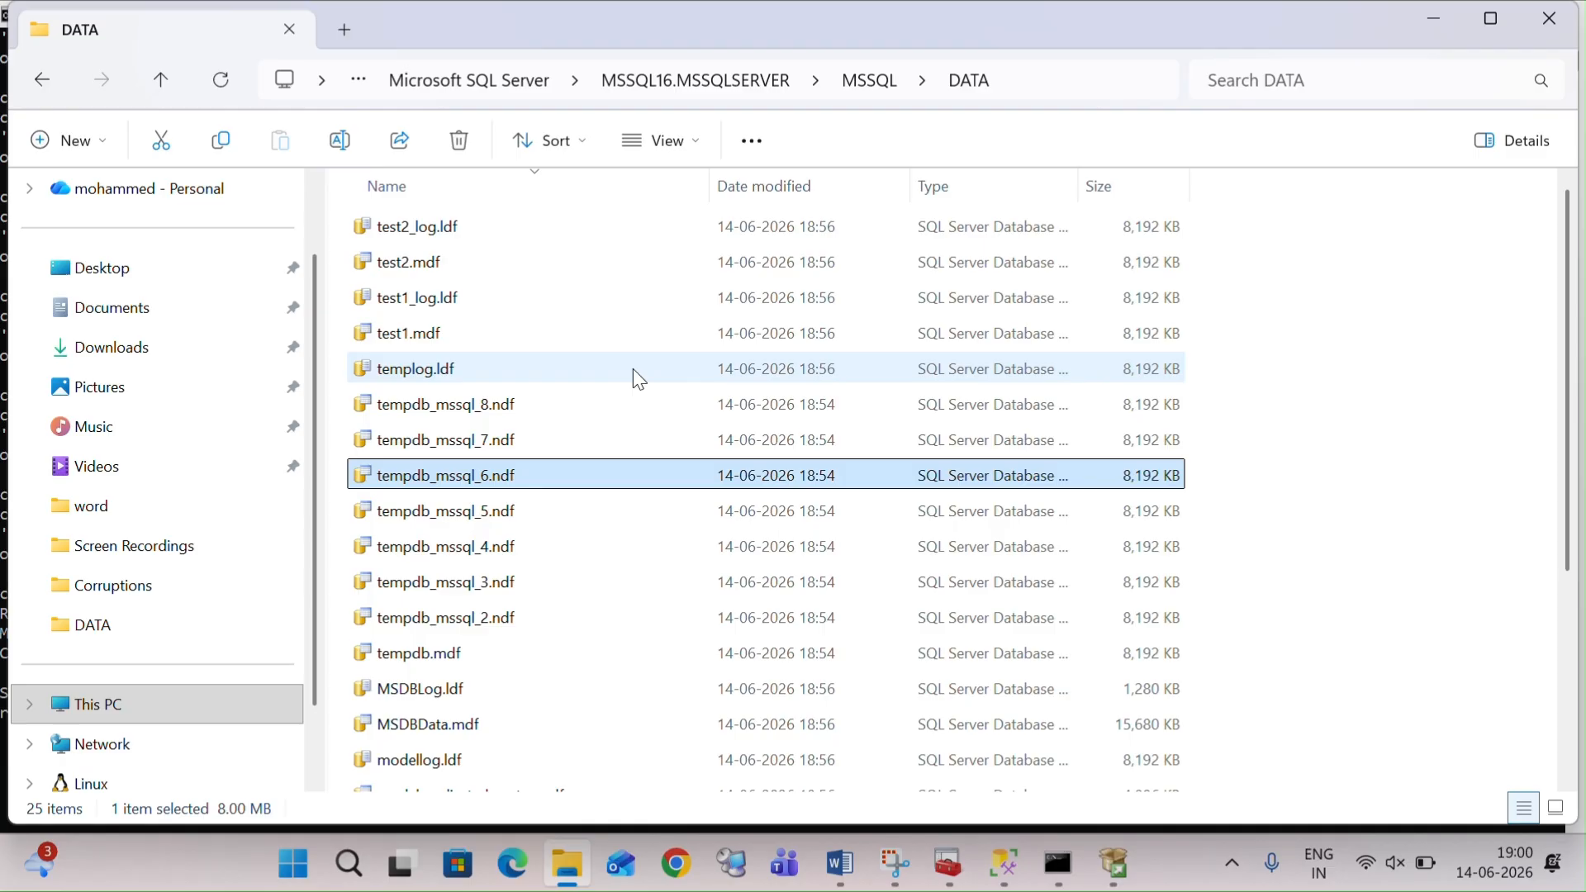
Step: Refresh the DATA folder and reopen it from the MSSQL folder to check for recreated system database files
key("XF86MonBrightnessDown")
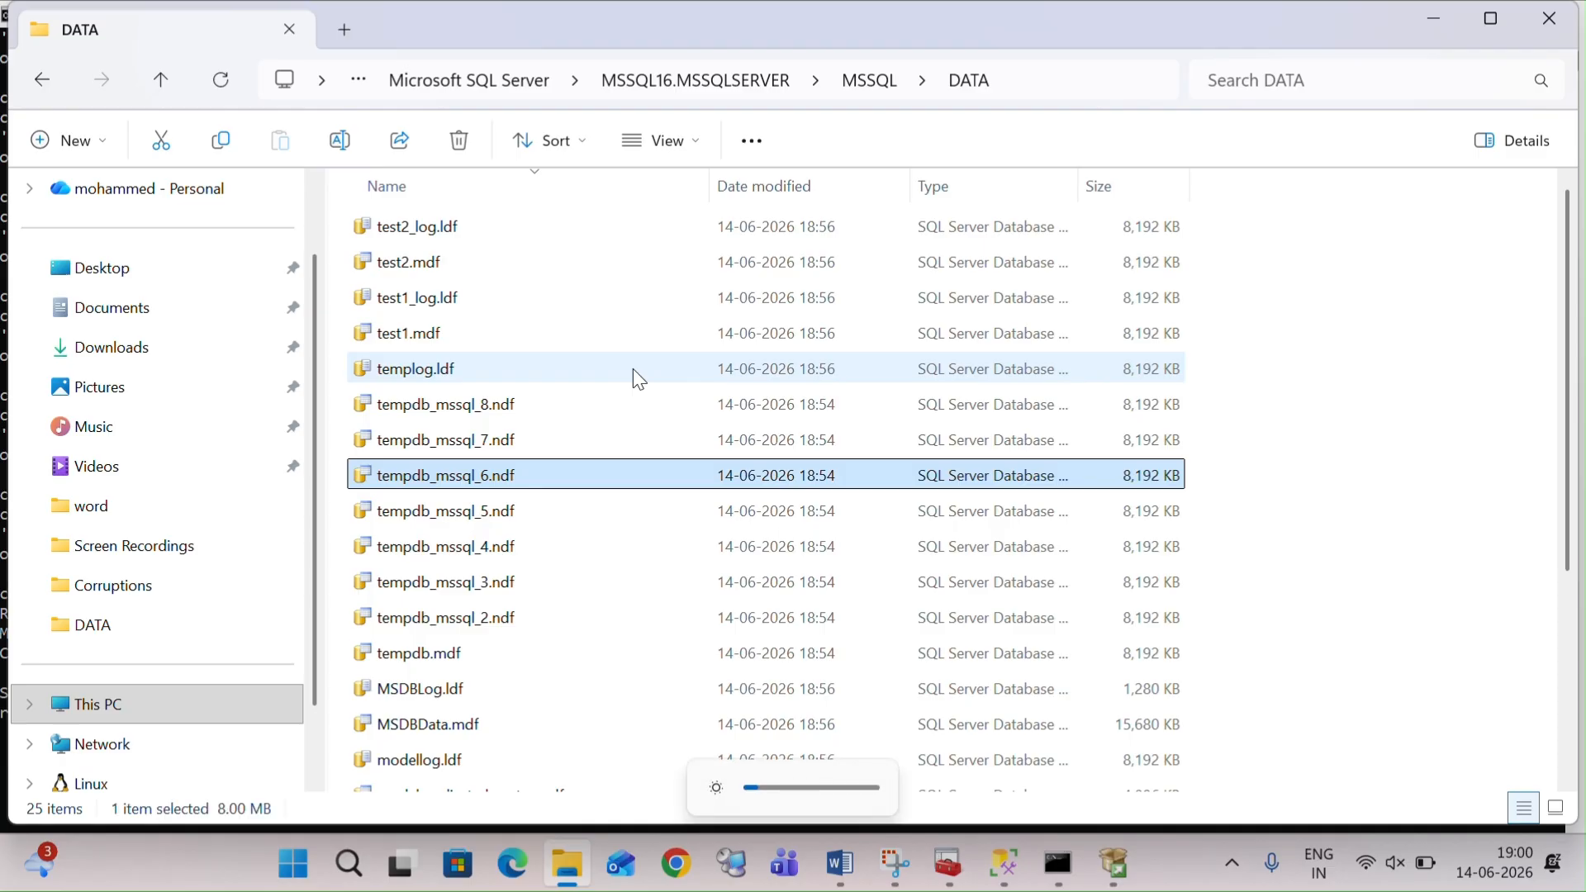
key("Tab")
key("F5")
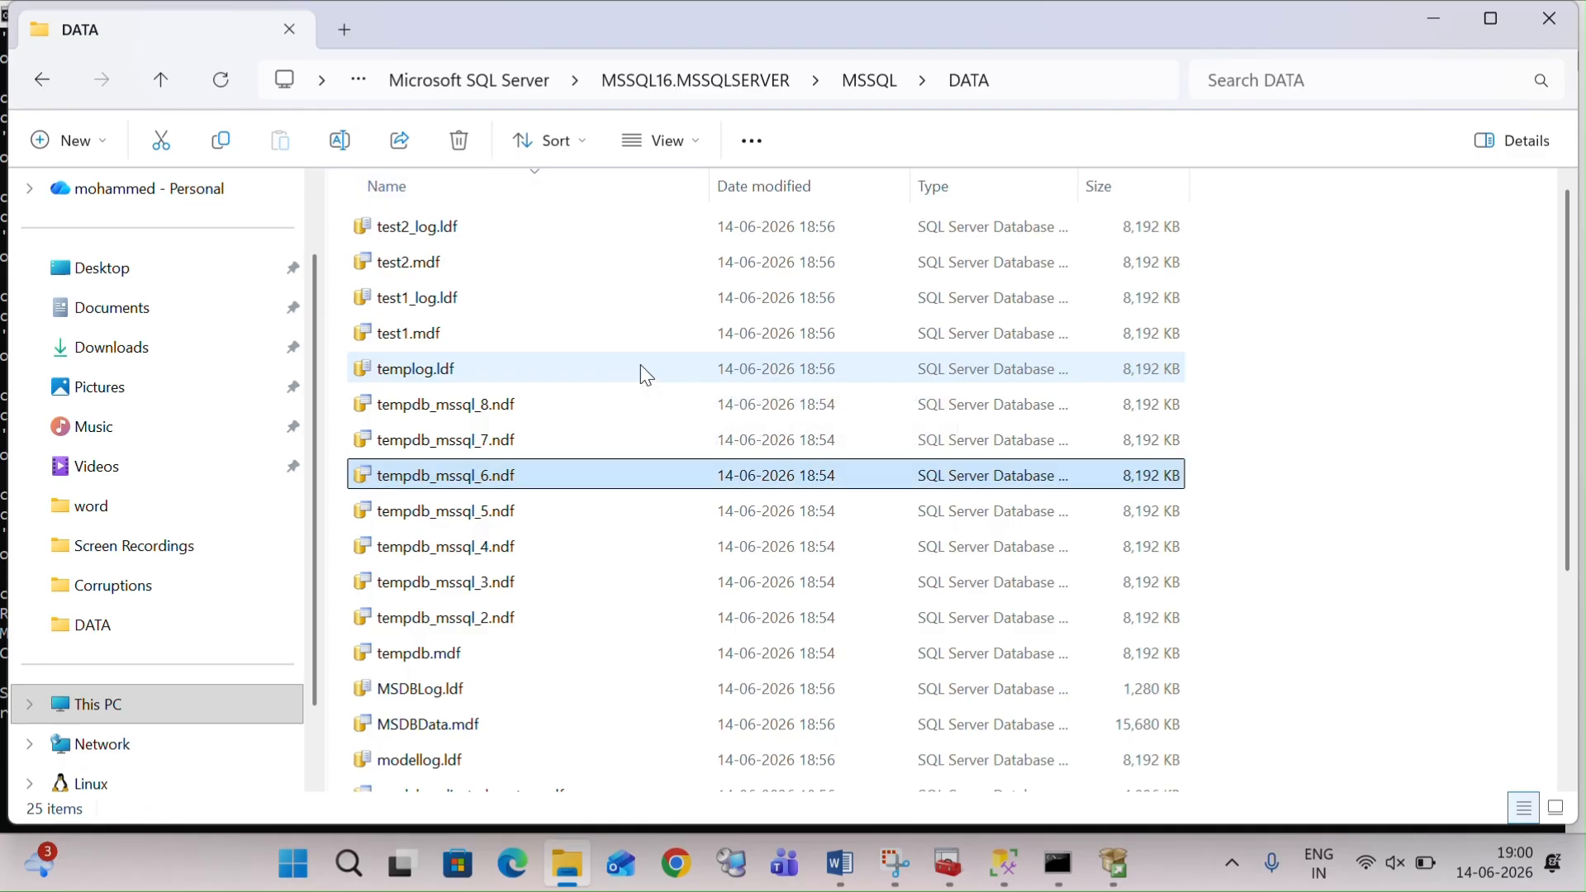
key("XF86MonBrightnessDown")
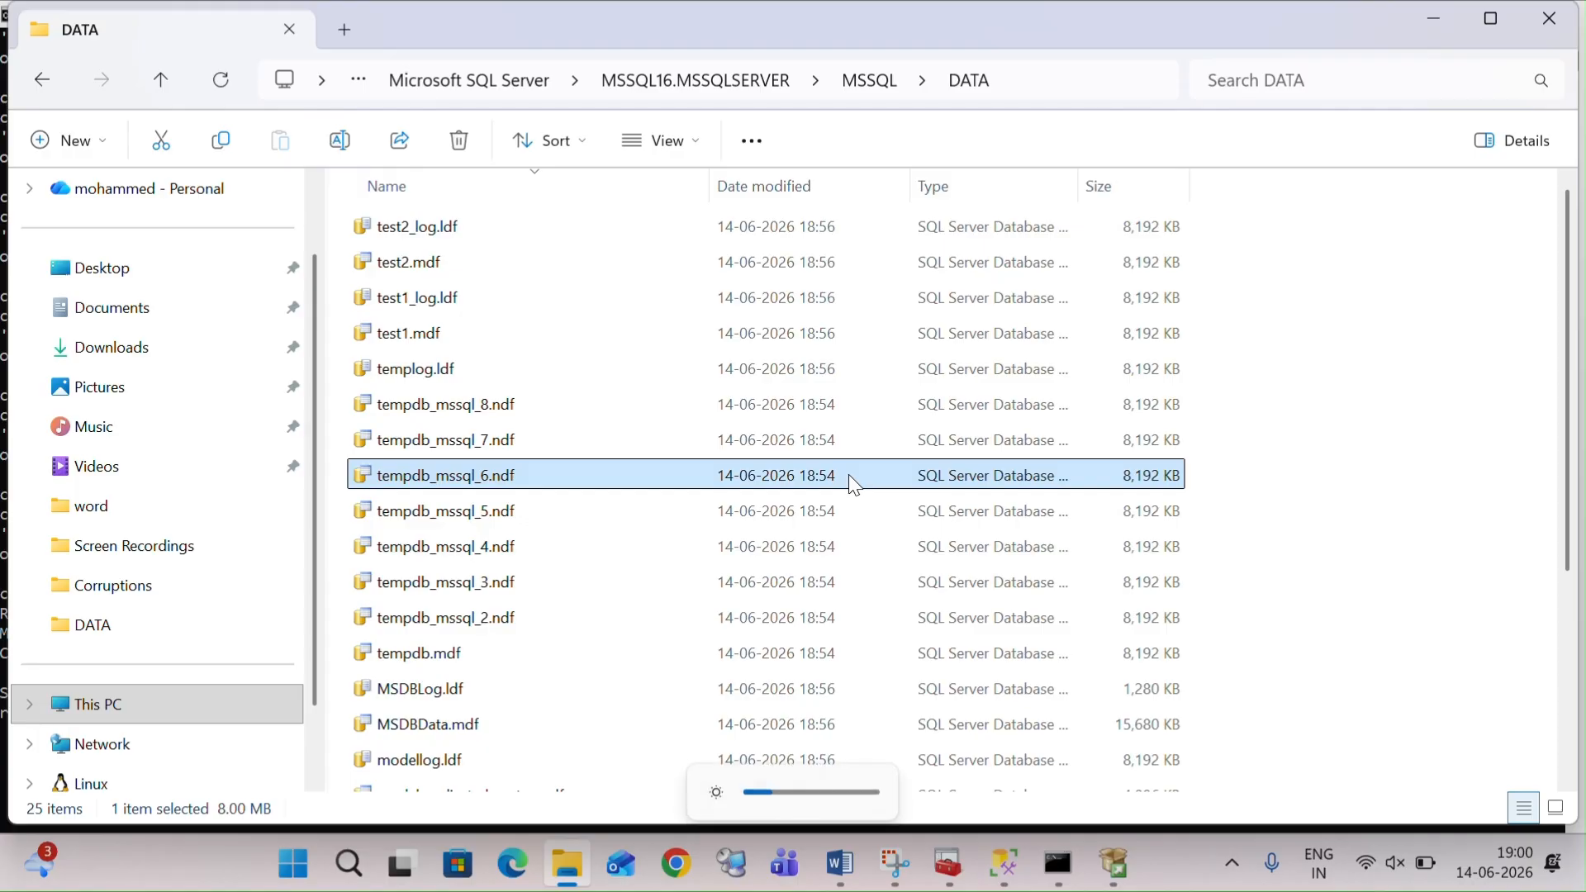
scroll(932, 396, "down", 3)
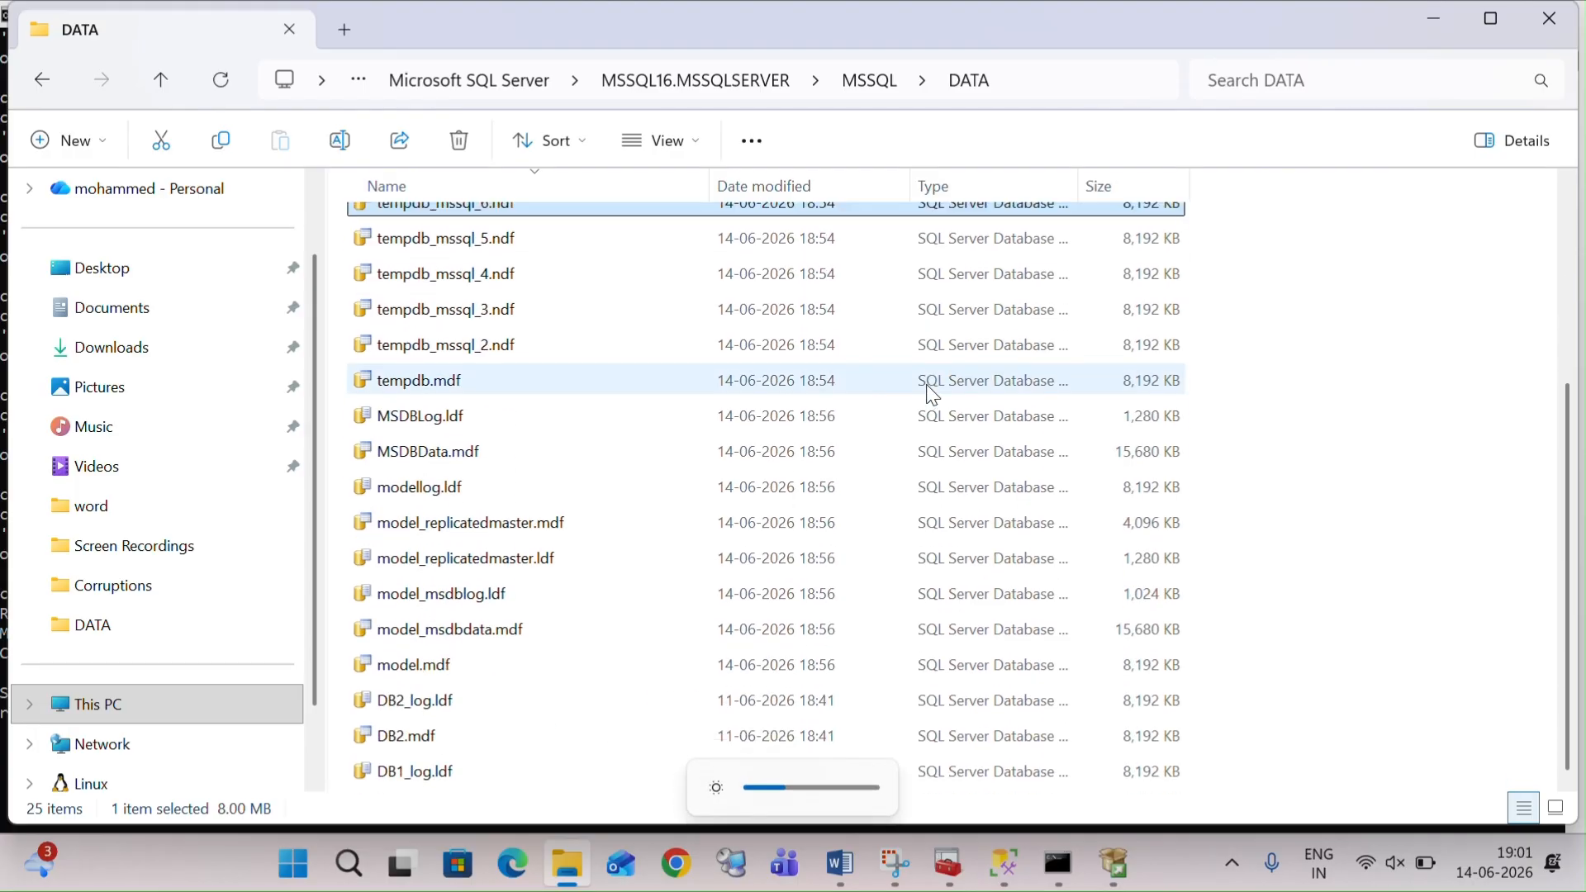
scroll(932, 397, "up", 3)
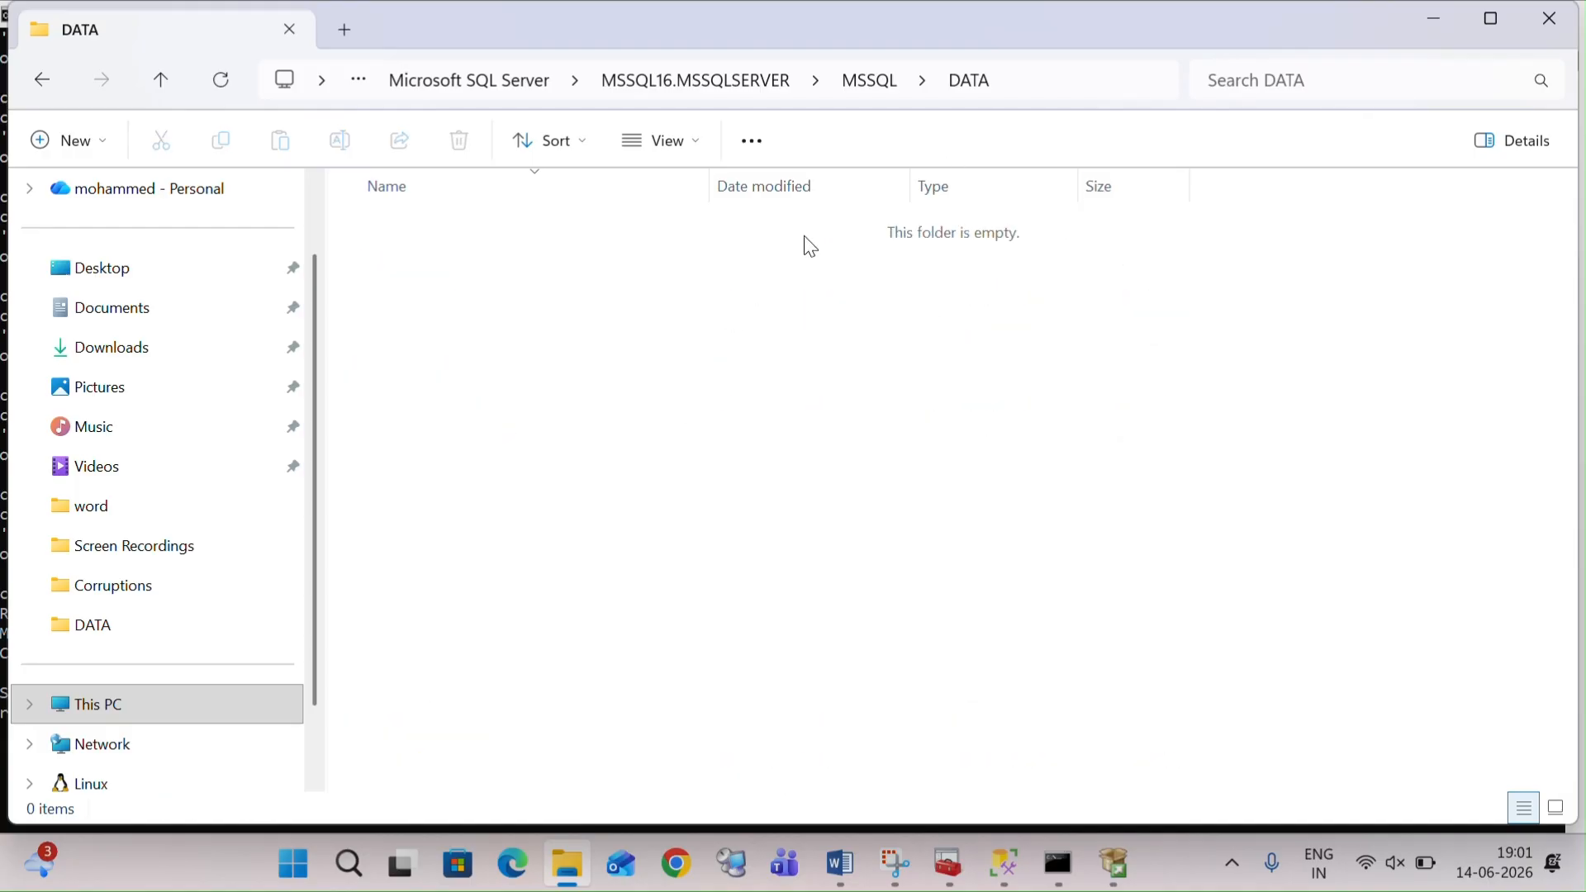
left_click(874, 93)
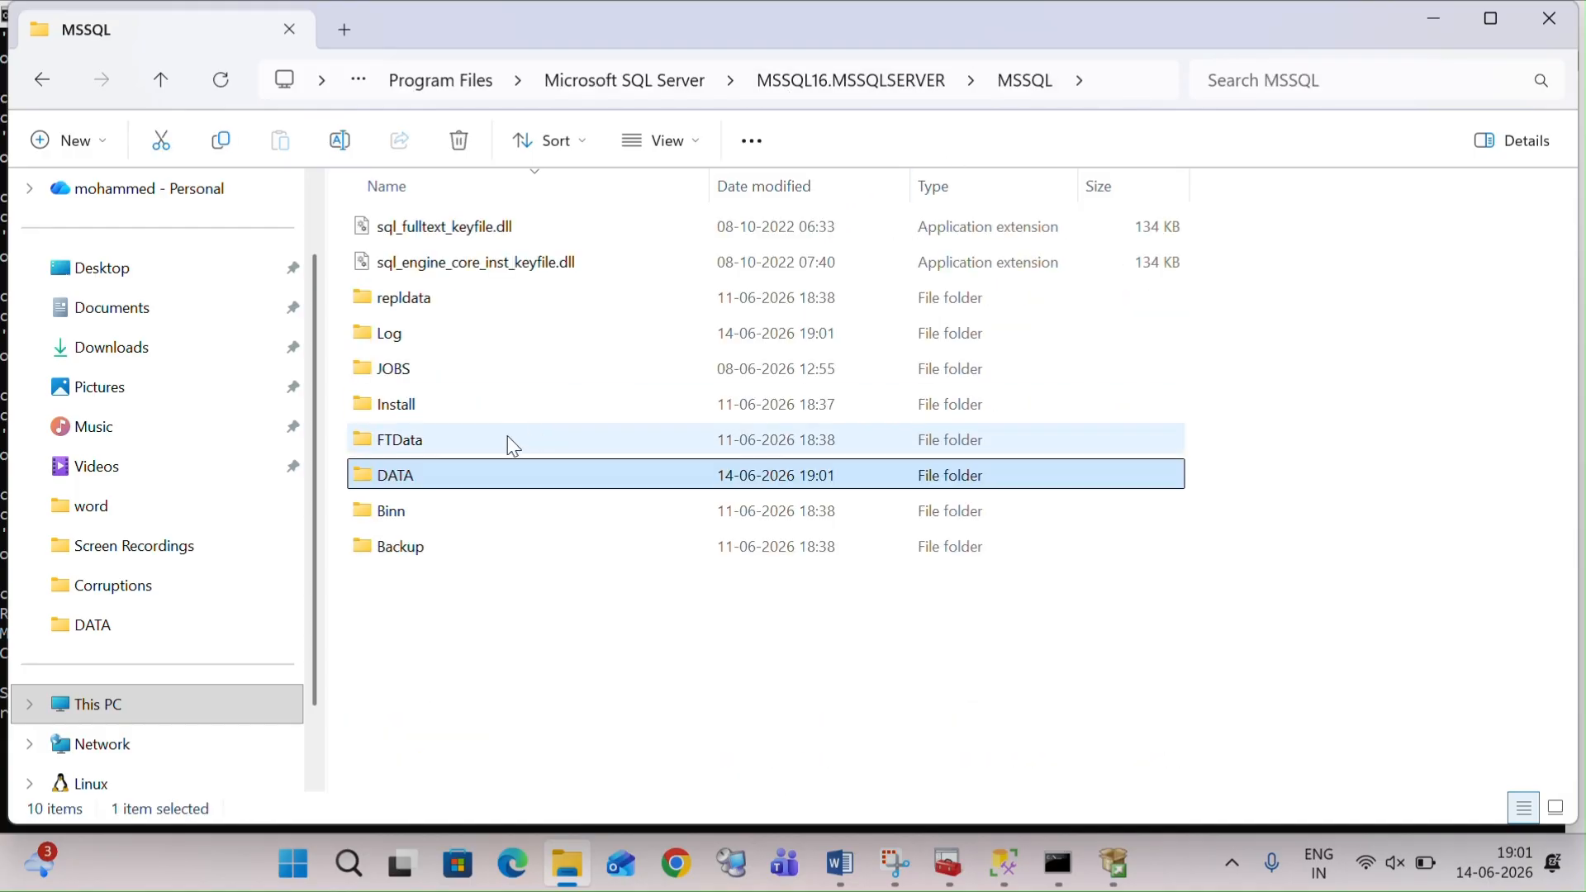
double_click(462, 487)
left_click(851, 473)
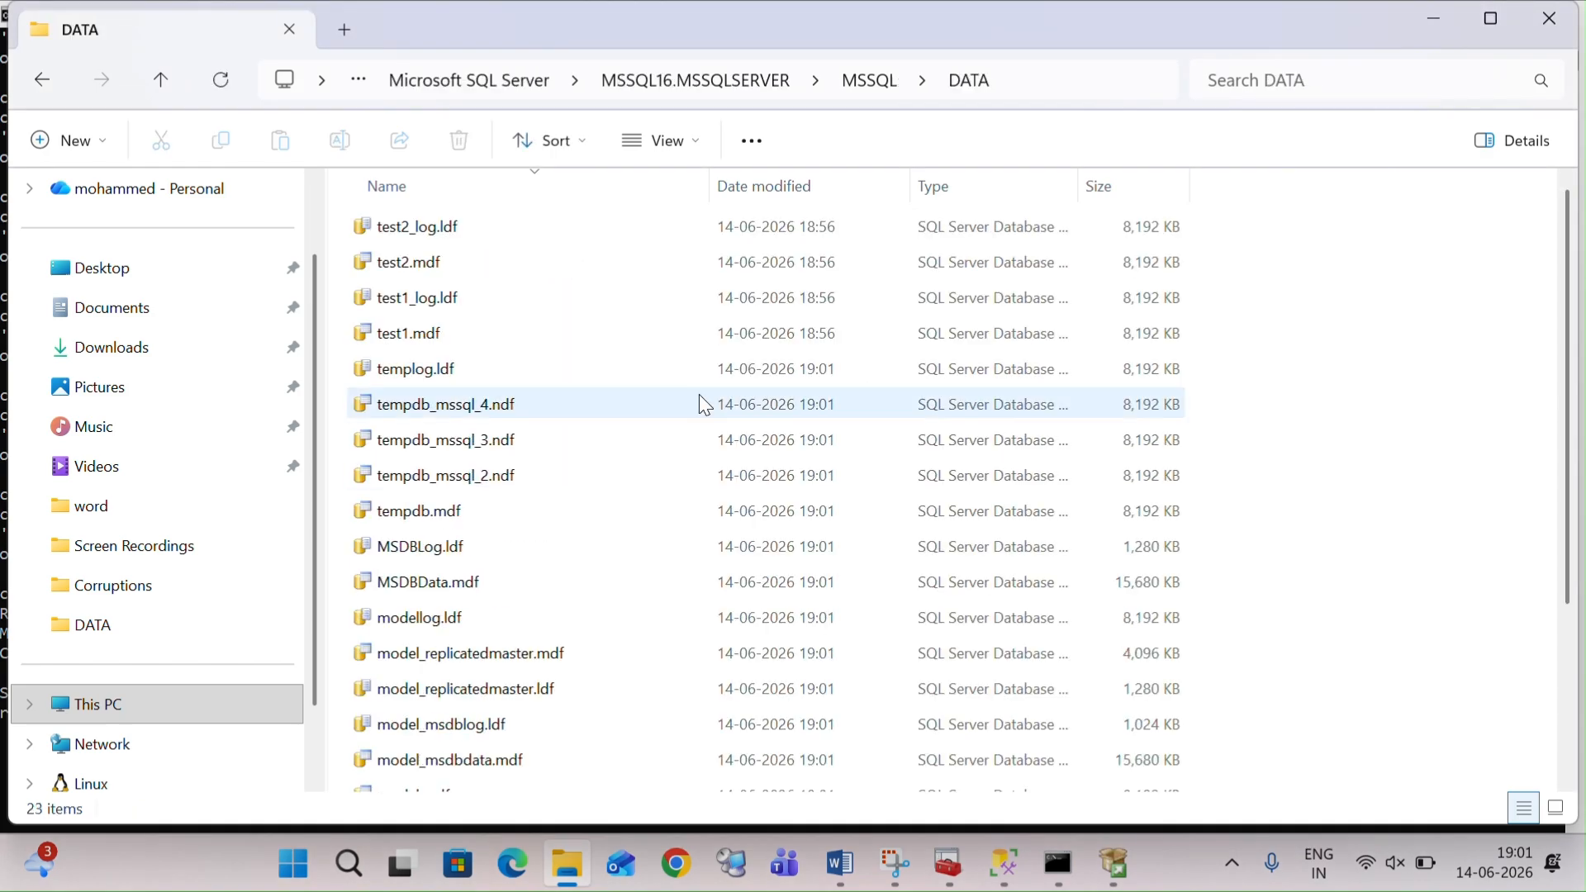
Step: Check the DATA file list for master.mdf and mastlog.ldf, and check Command Prompt for completion of the rebuild
scroll(539, 288, "down", 3)
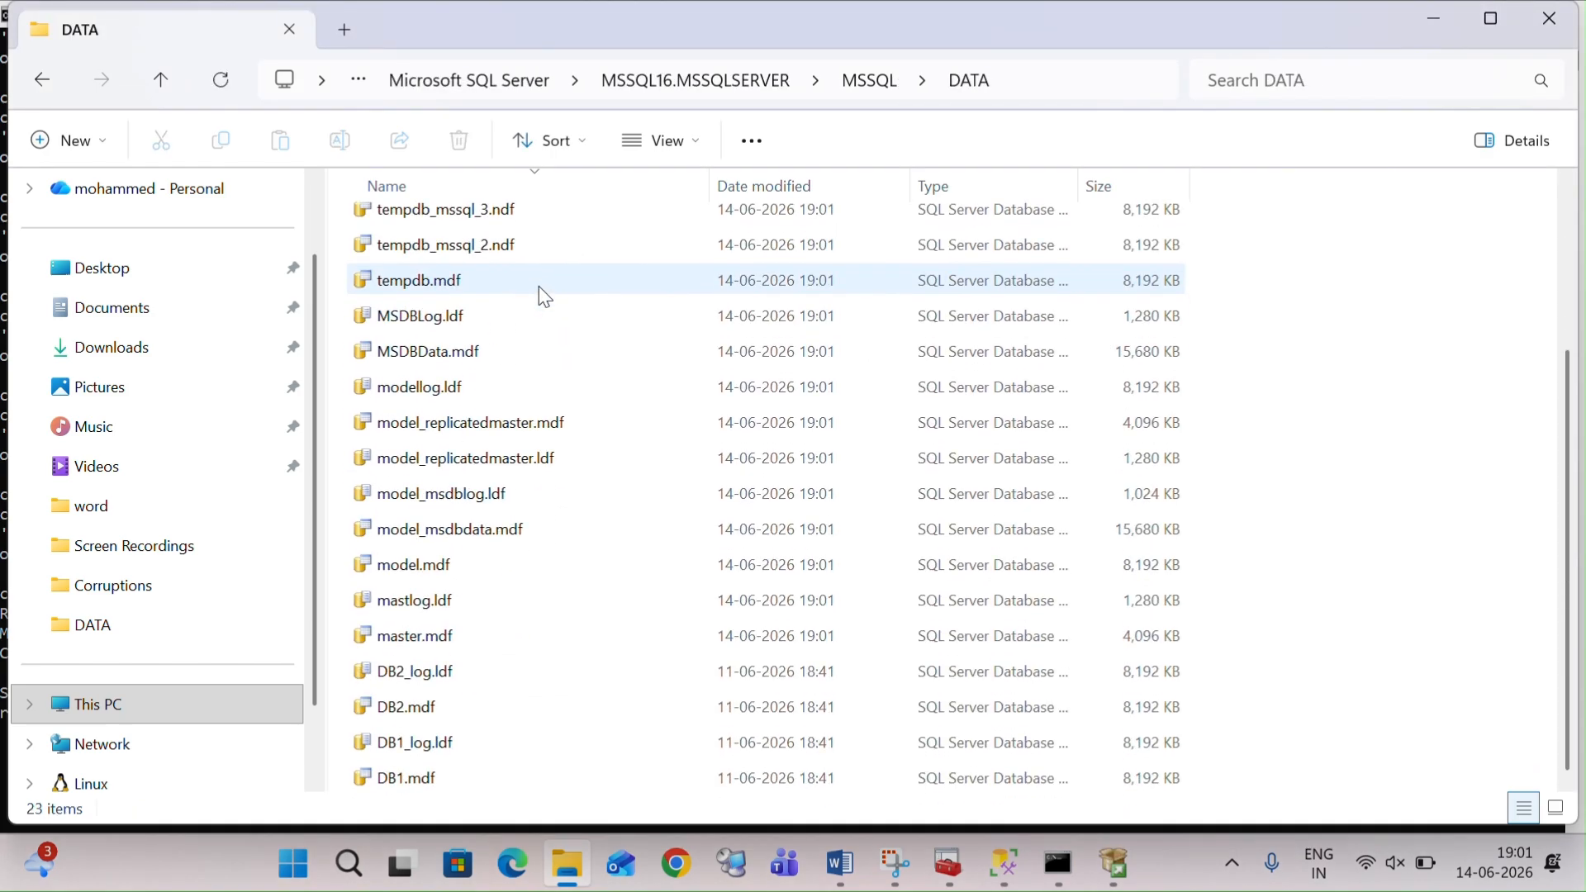
left_click(437, 600)
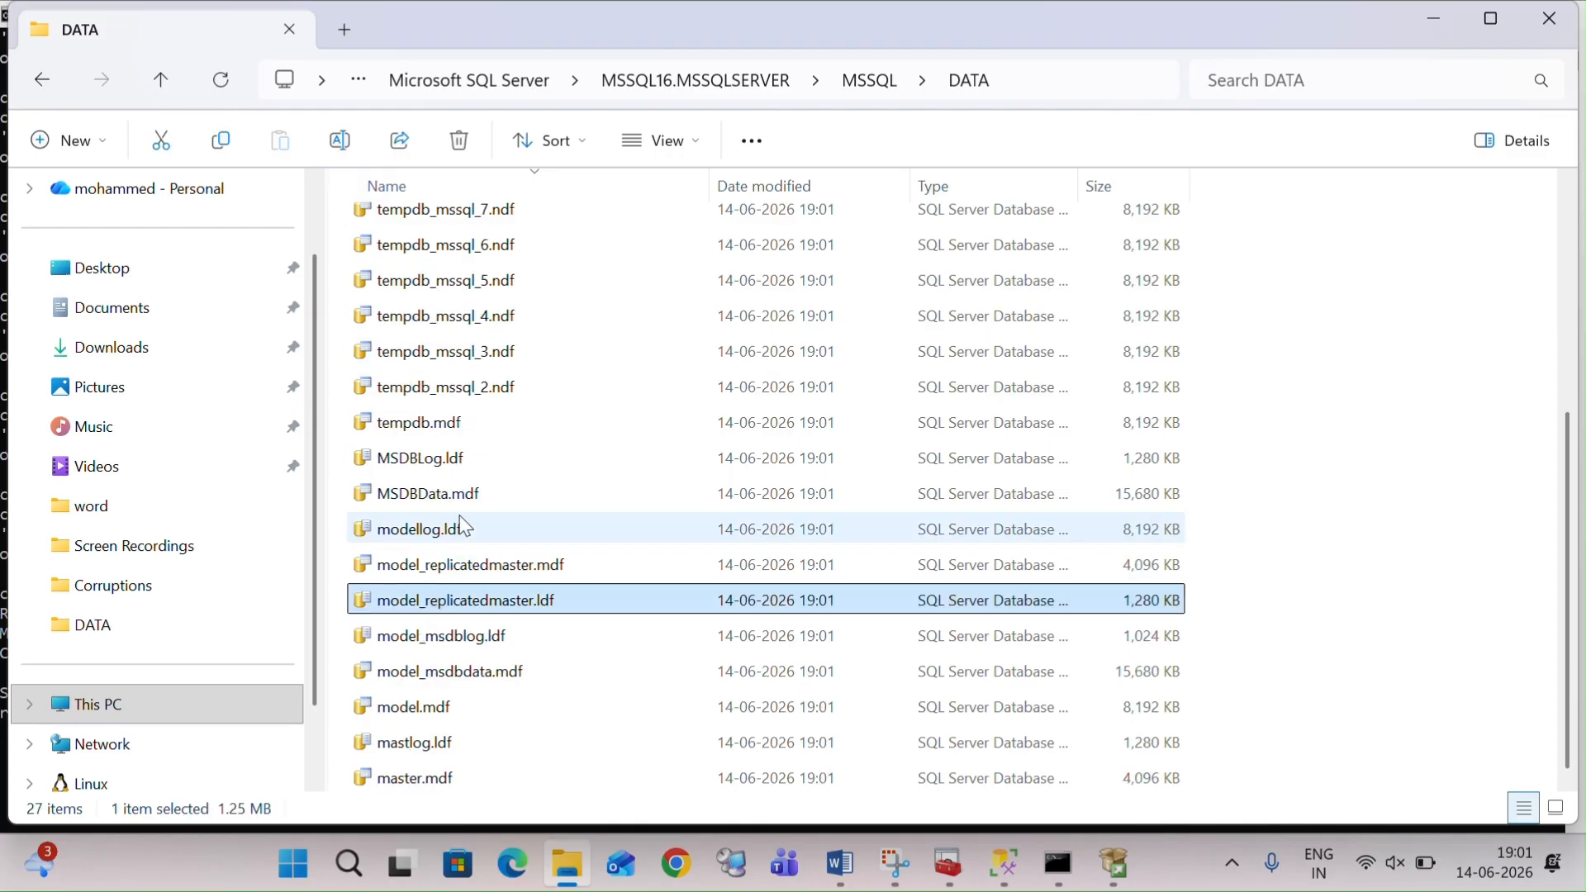
left_click(1057, 861)
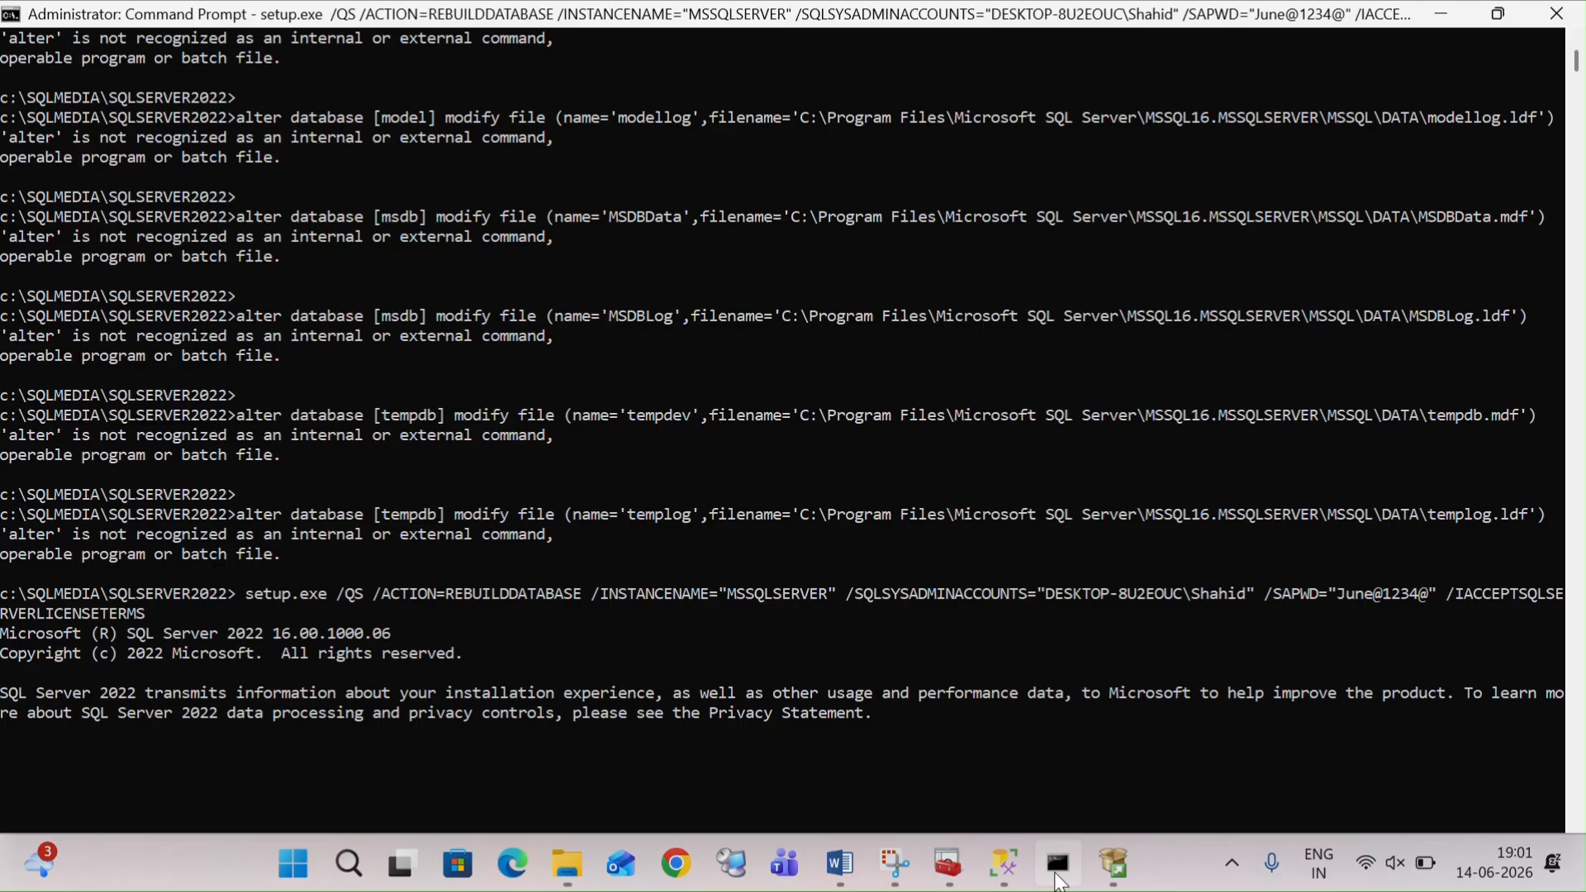
key("alt+Tab")
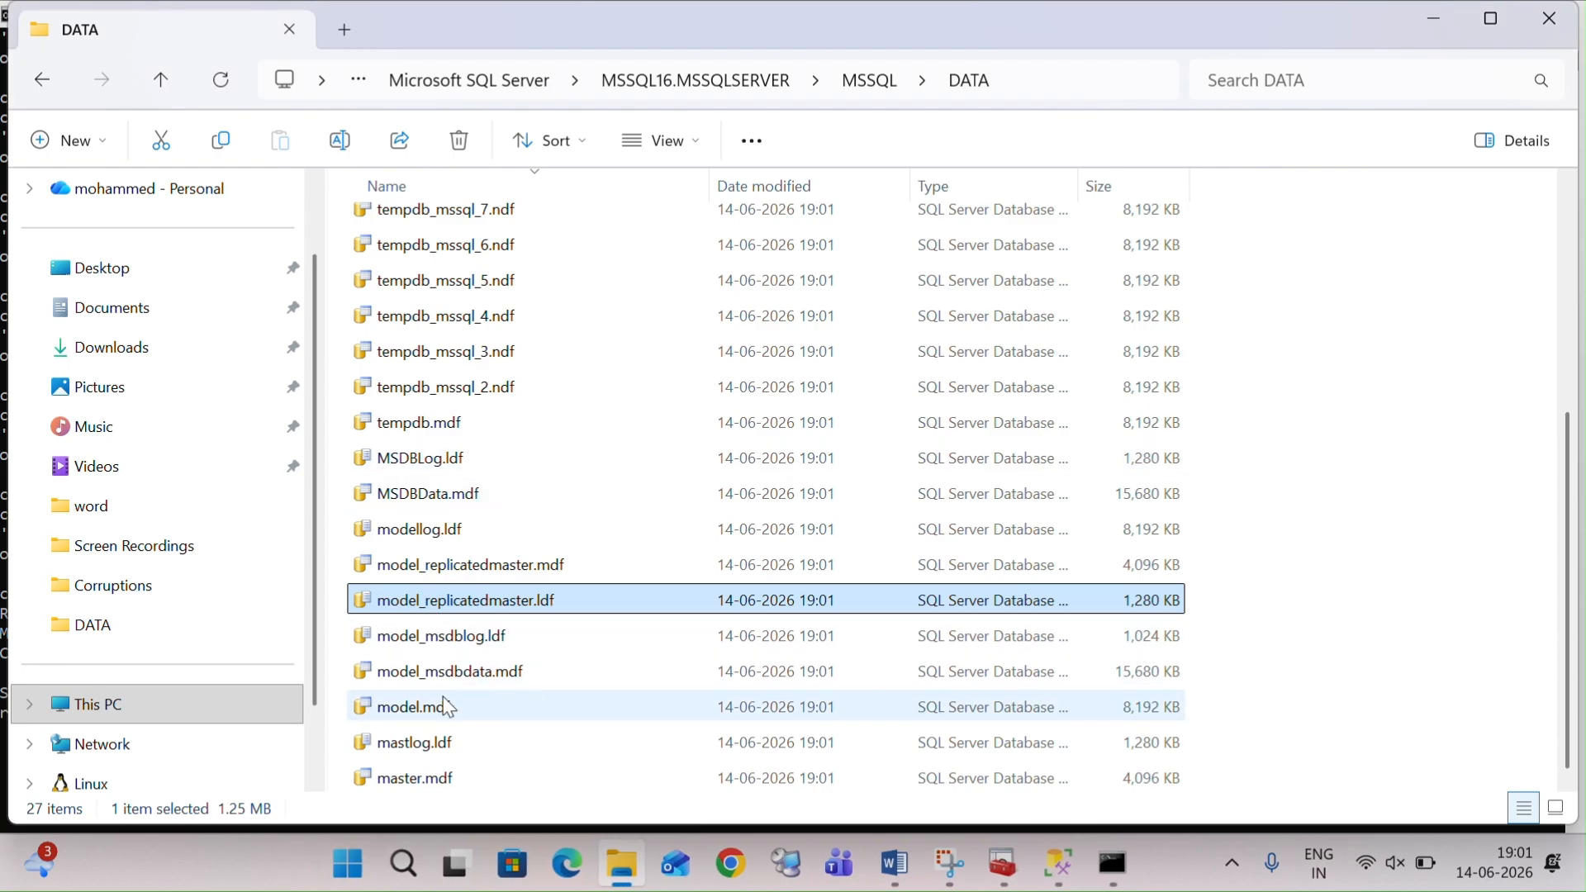
Step: Check the DATA folder's file list for the recreated mastlog.ldf and master.mdf files
scroll(485, 543, "down", 2)
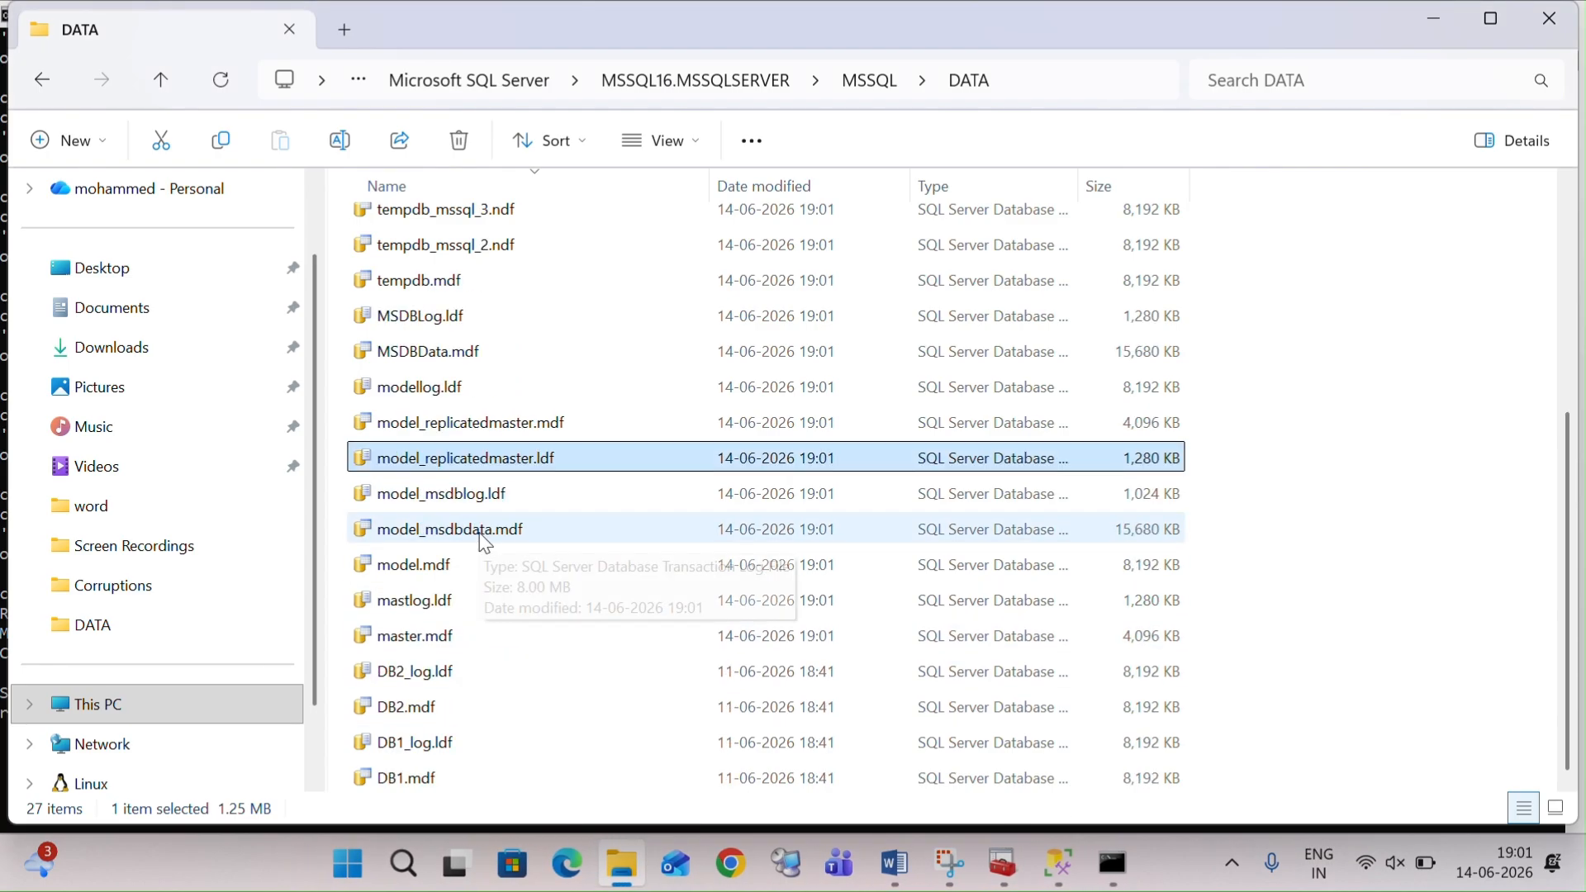
scroll(485, 543, "up", 3)
scroll(483, 542, "down", 4)
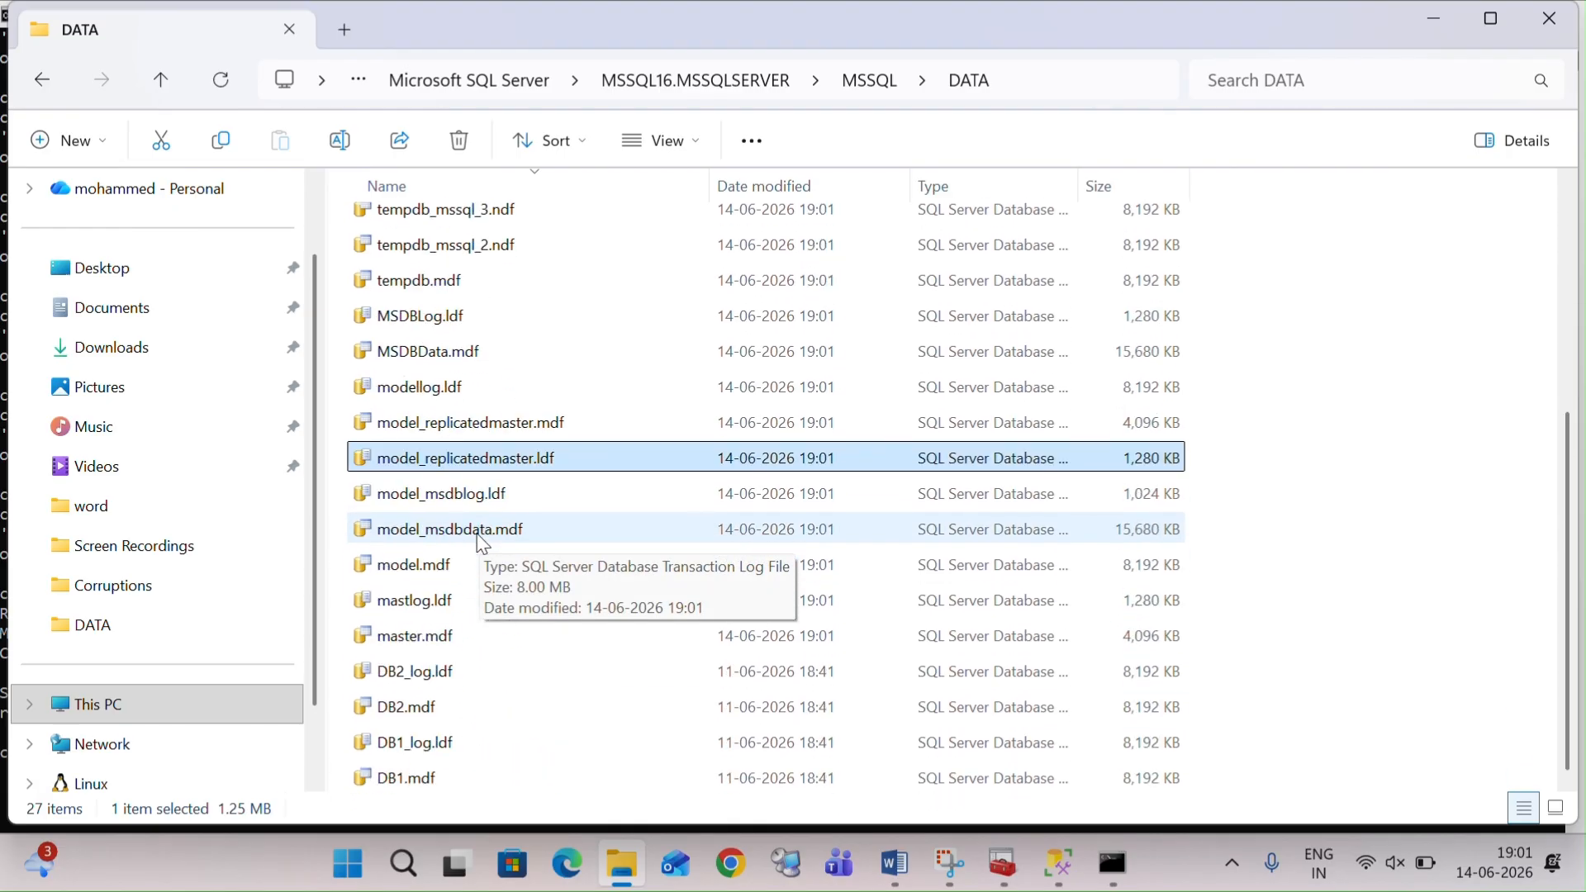
left_click(428, 609)
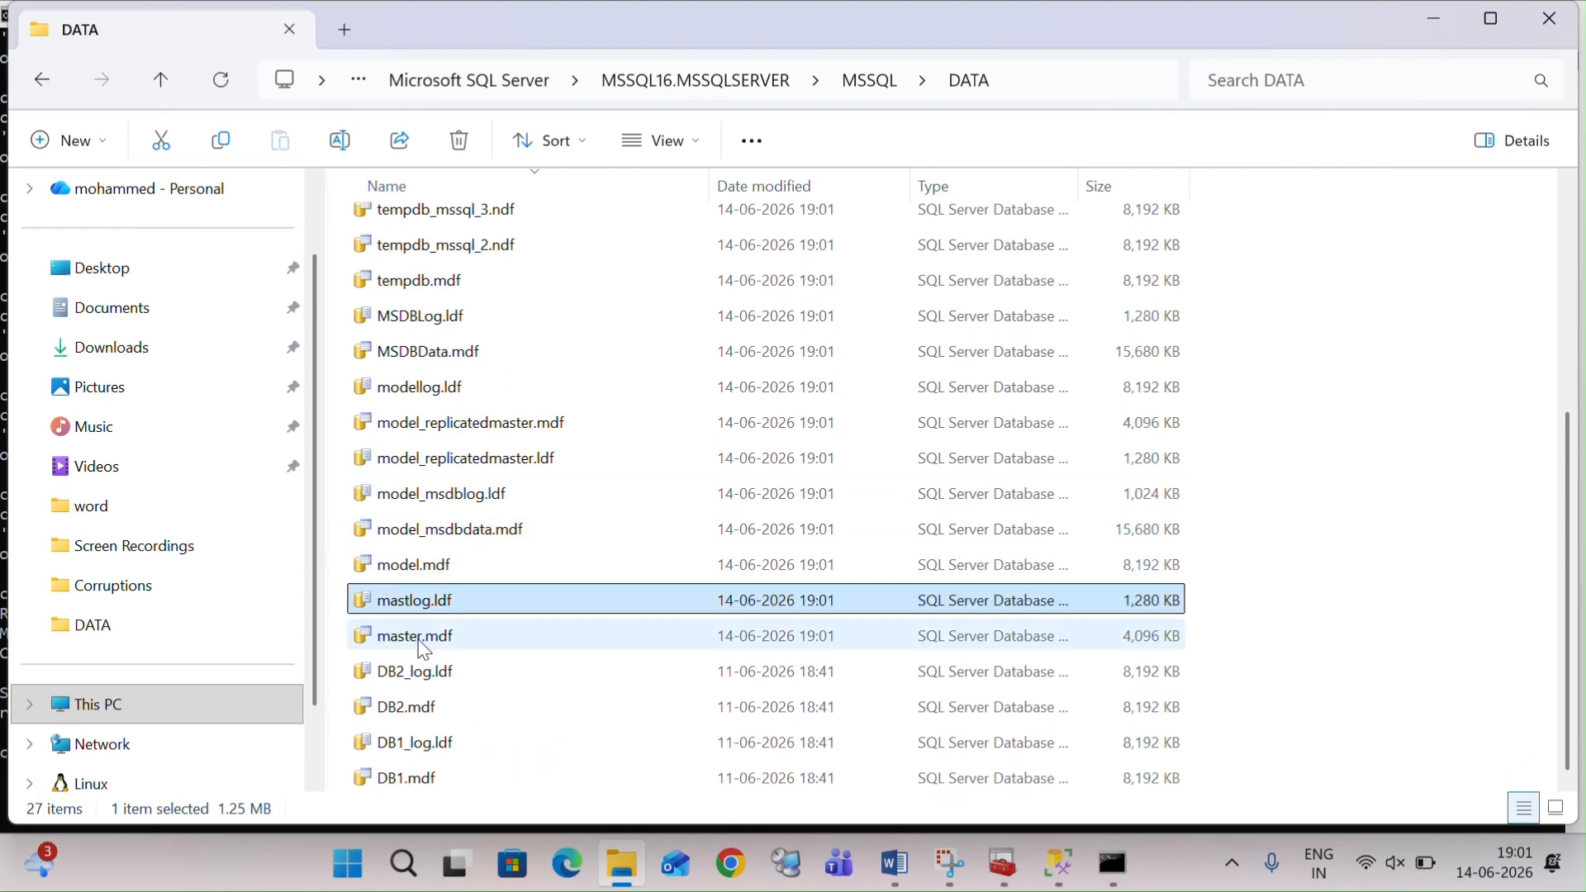
left_click(425, 643)
left_click(458, 608)
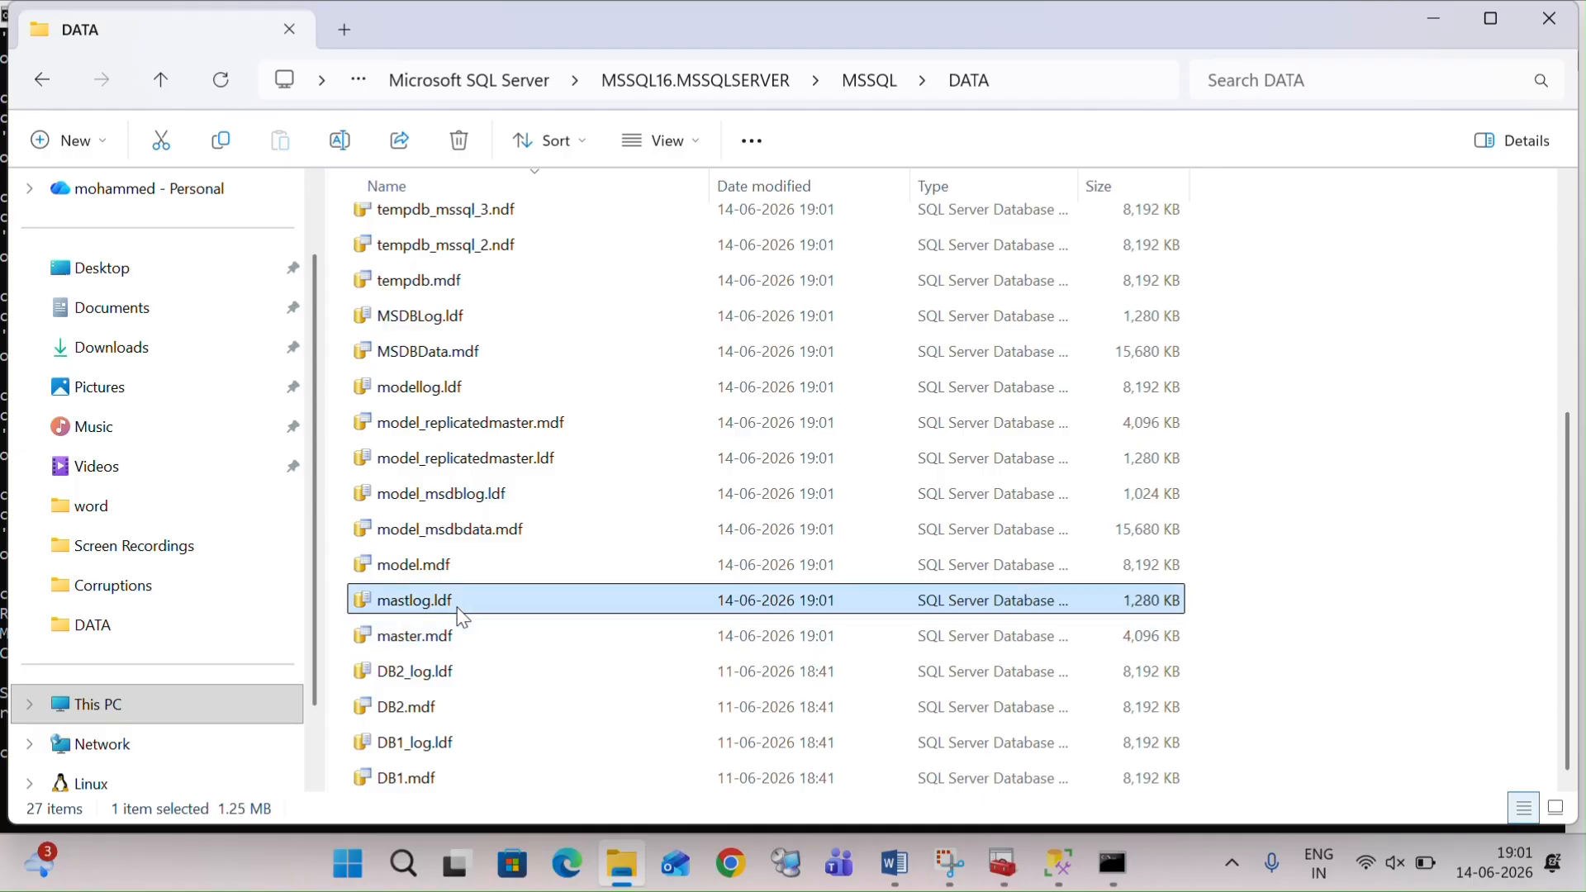
Step: In SQL Server Configuration Manager, add the startup parameters -t3608 and -m to the SQL Server (MSSQLSERVER) service and save them
left_click(1002, 863)
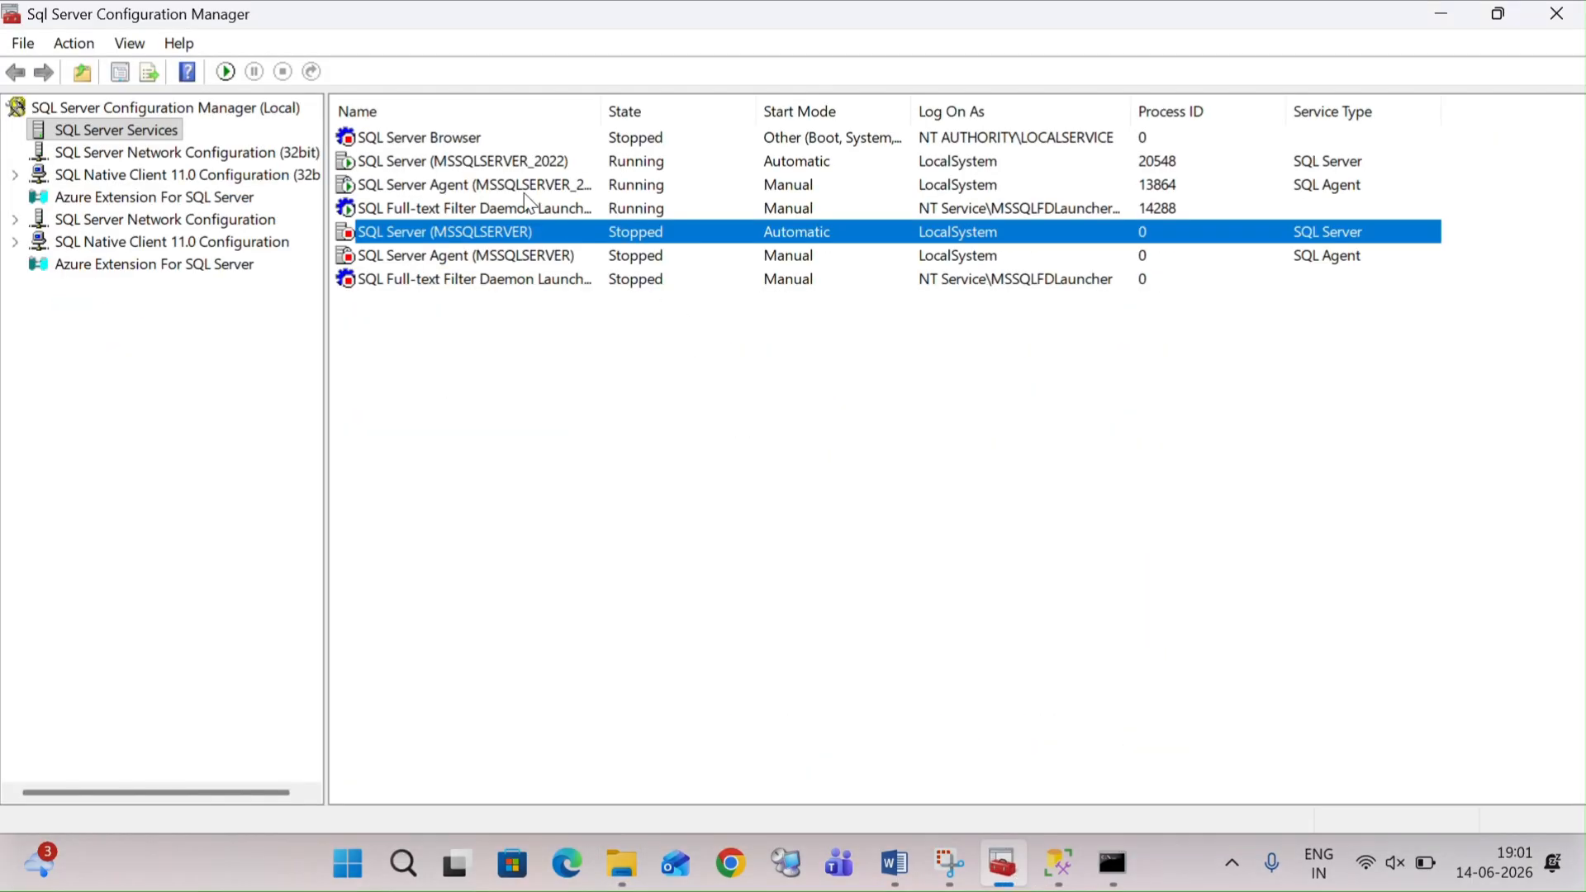
right_click(507, 234)
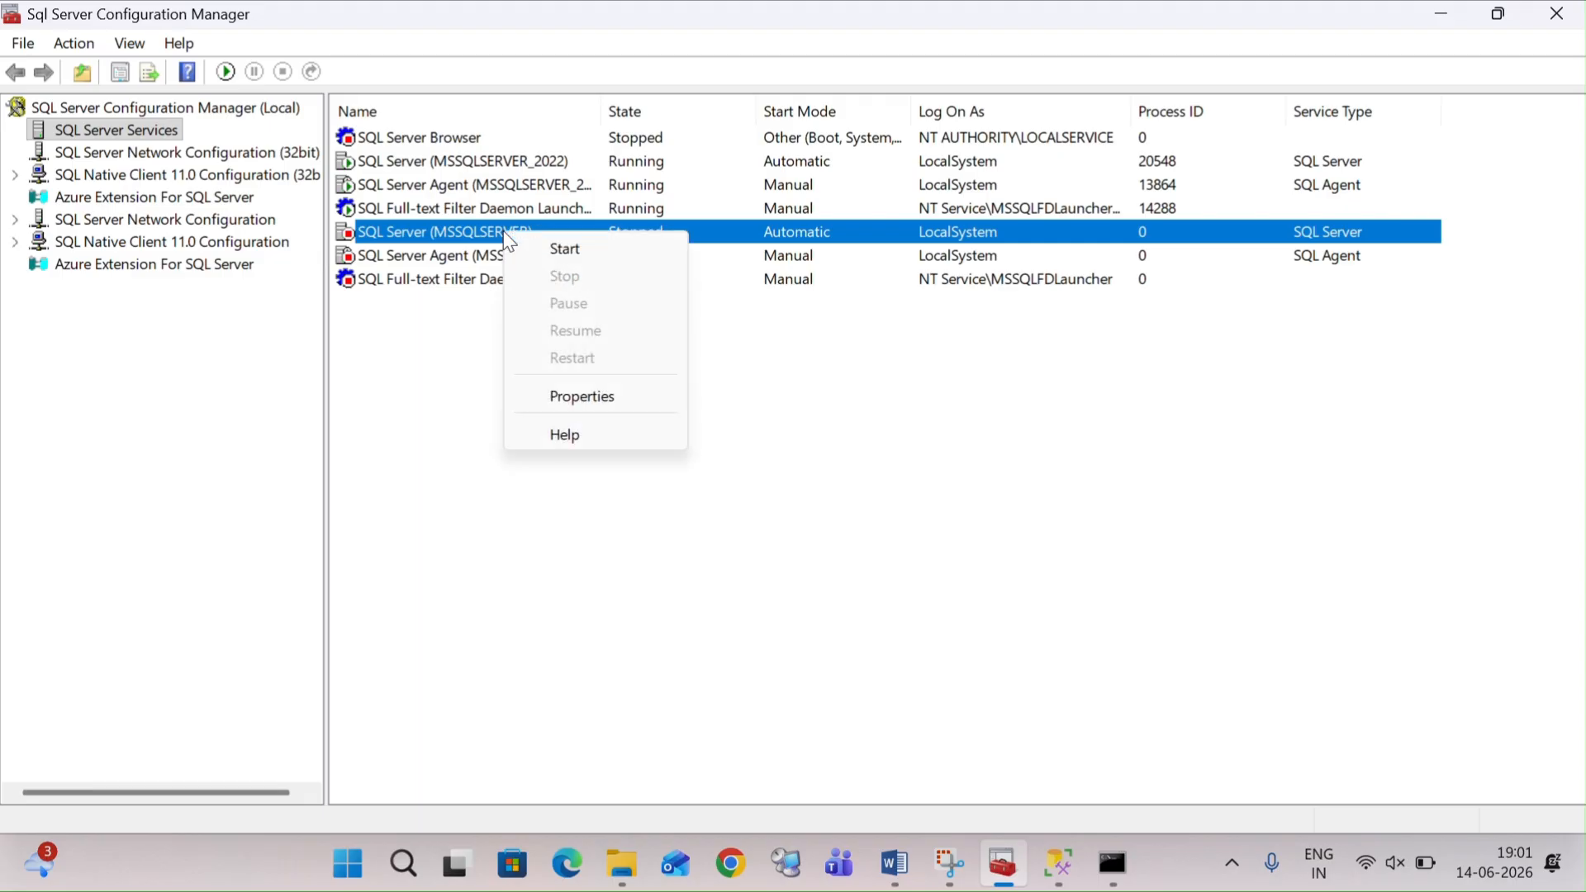
left_click(578, 405)
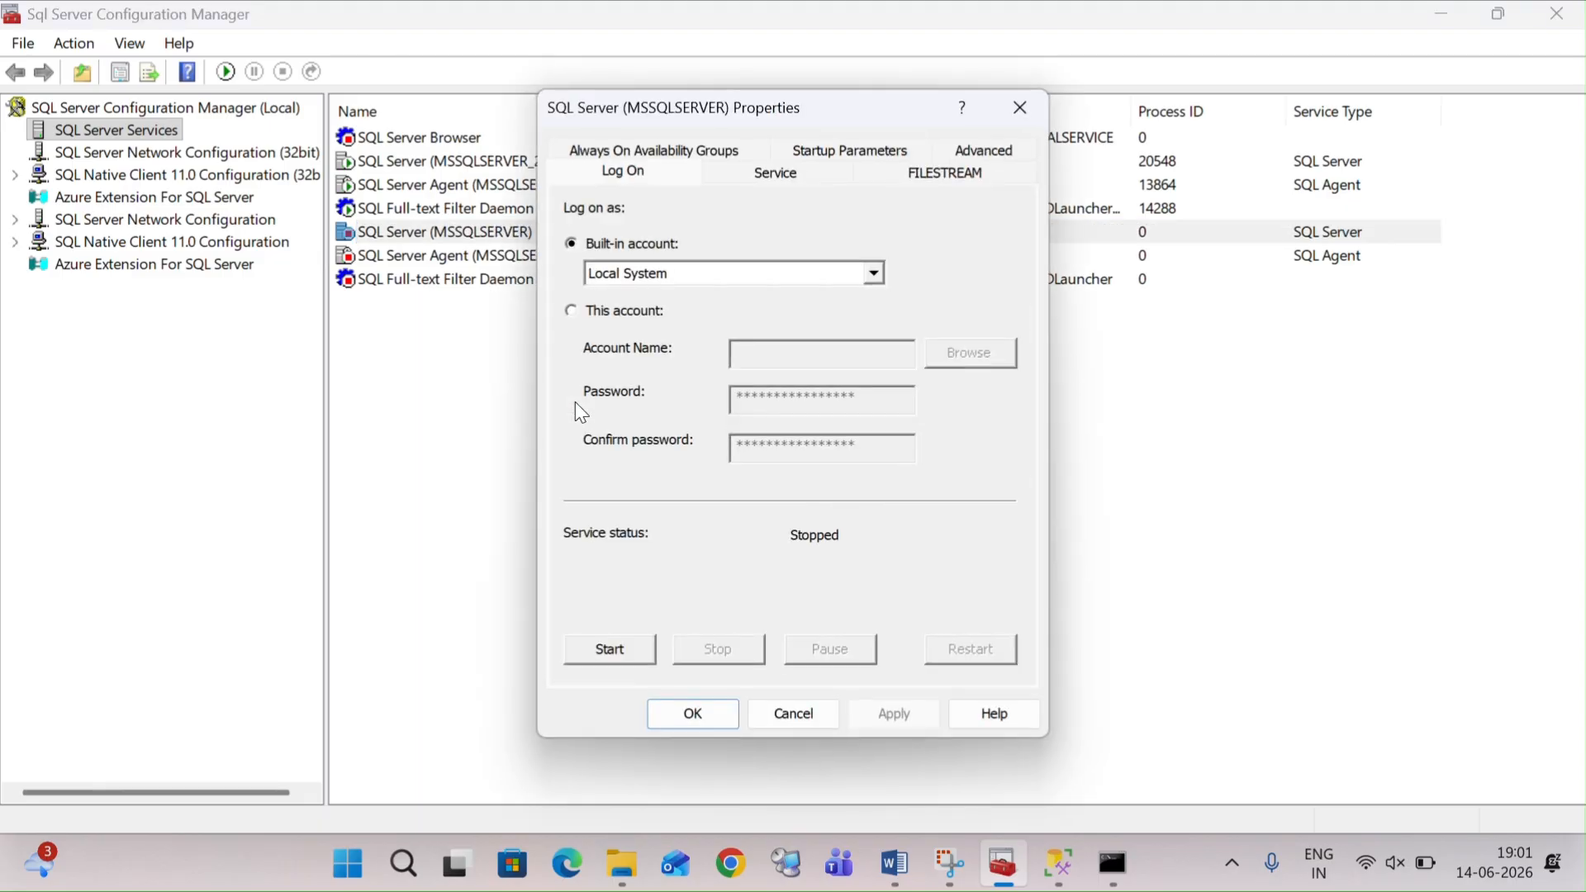
left_click(859, 151)
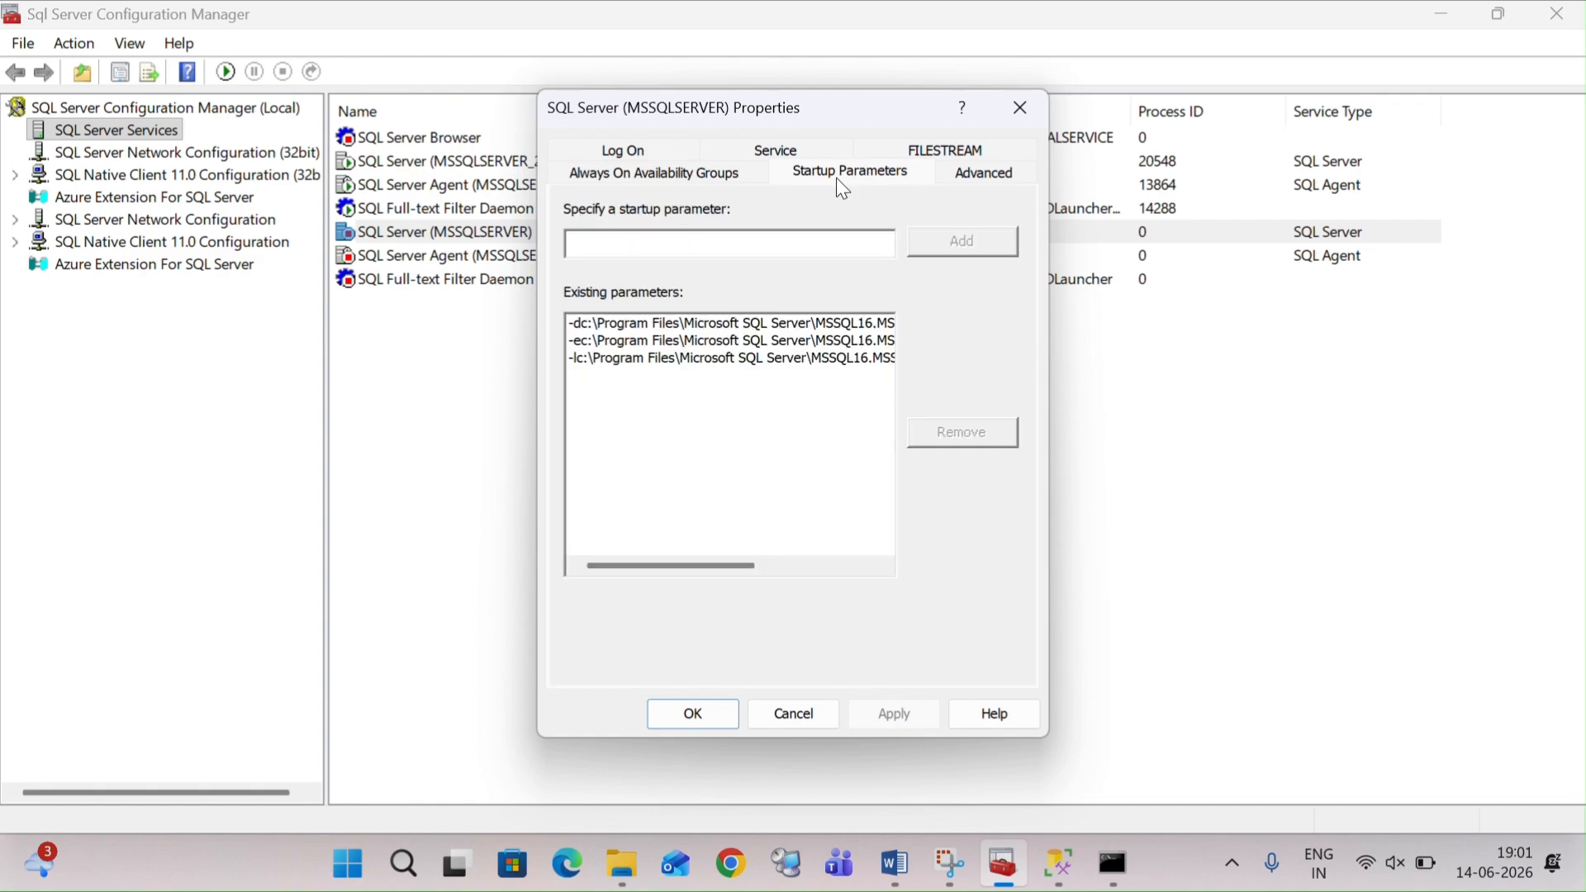
left_click(653, 235)
type("-t3608")
left_click(959, 240)
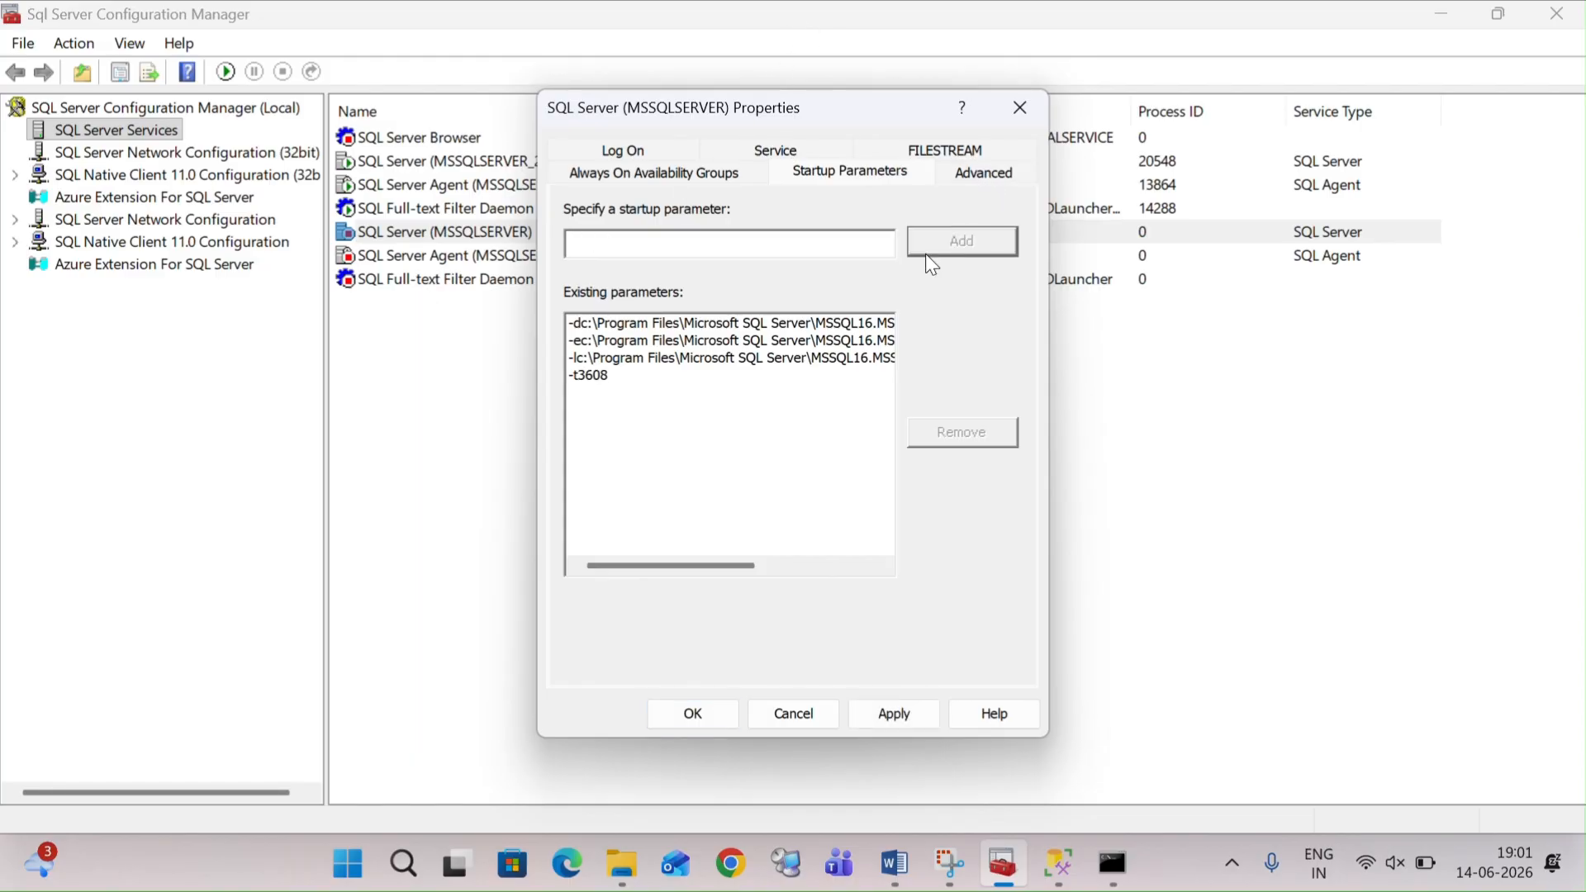
type("-m")
left_click(975, 234)
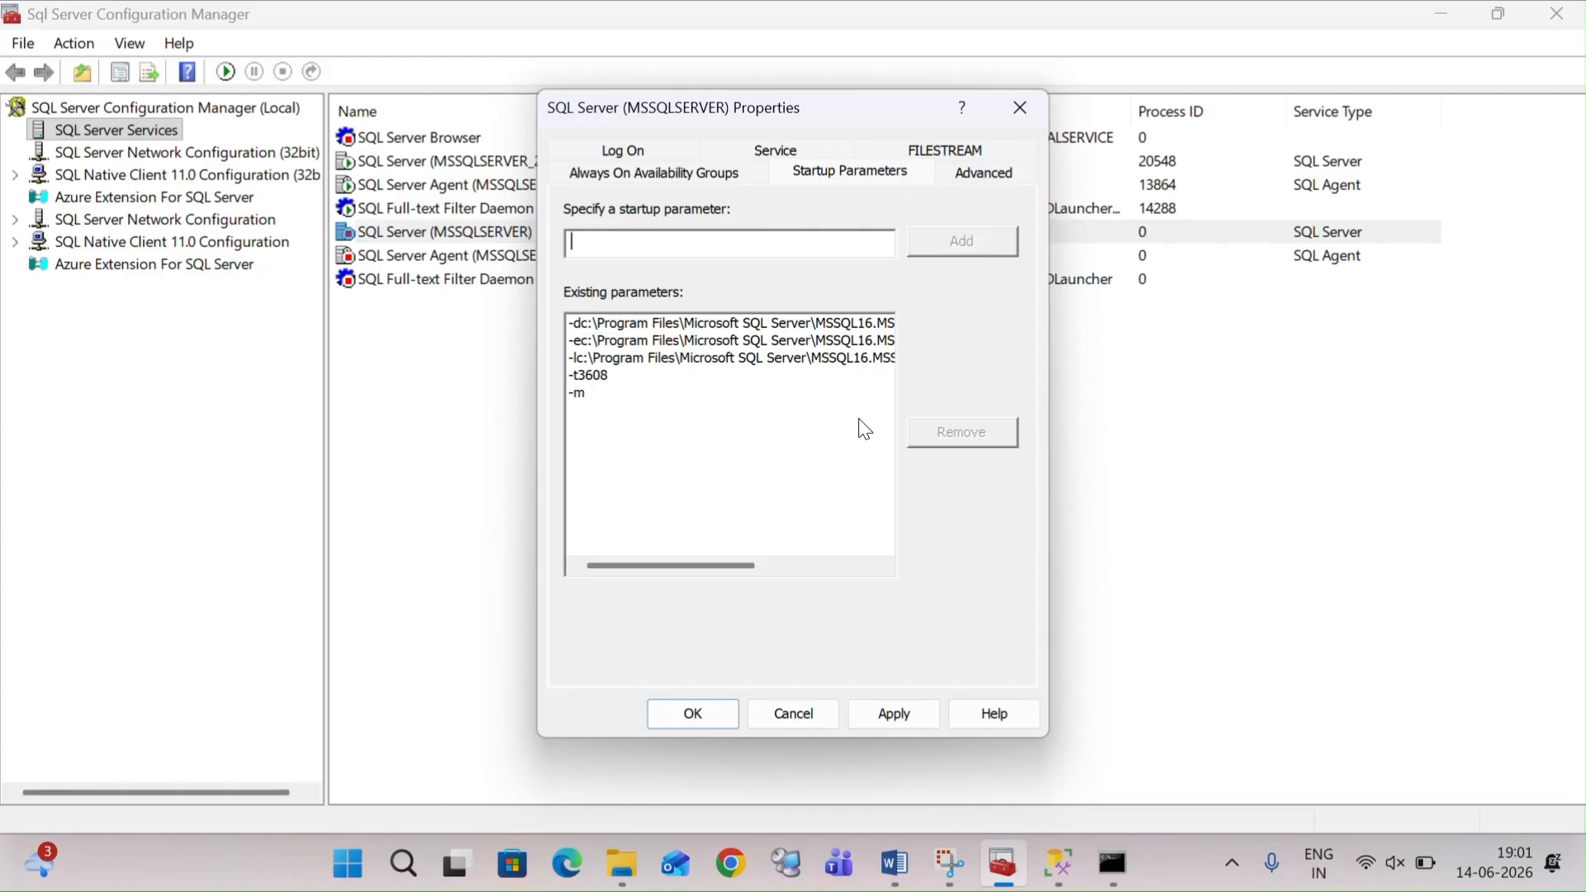
left_click(694, 714)
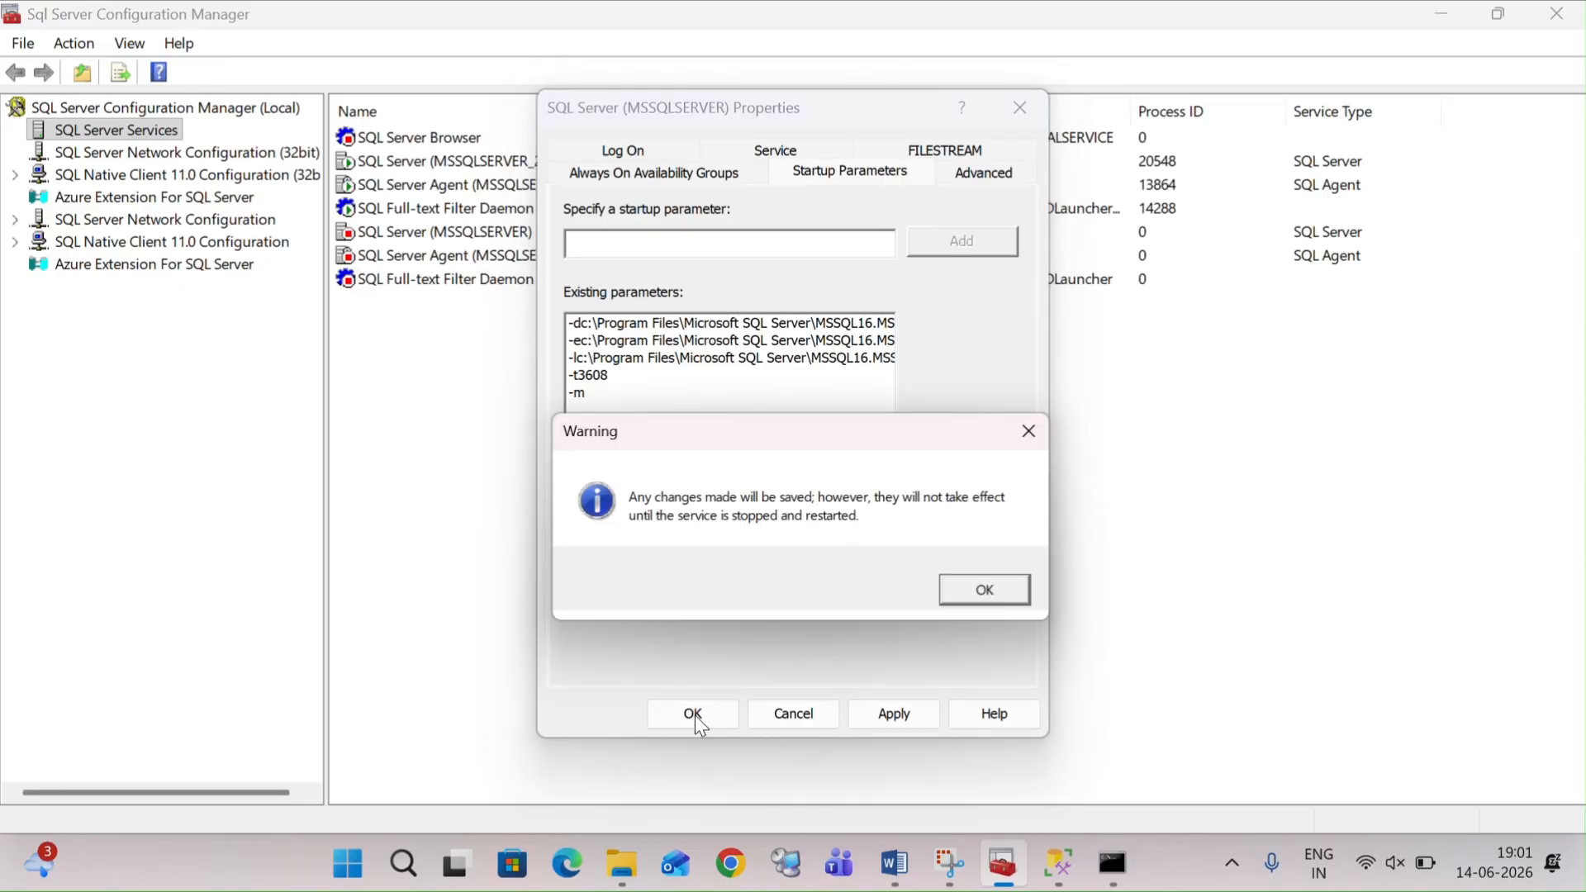
left_click(987, 605)
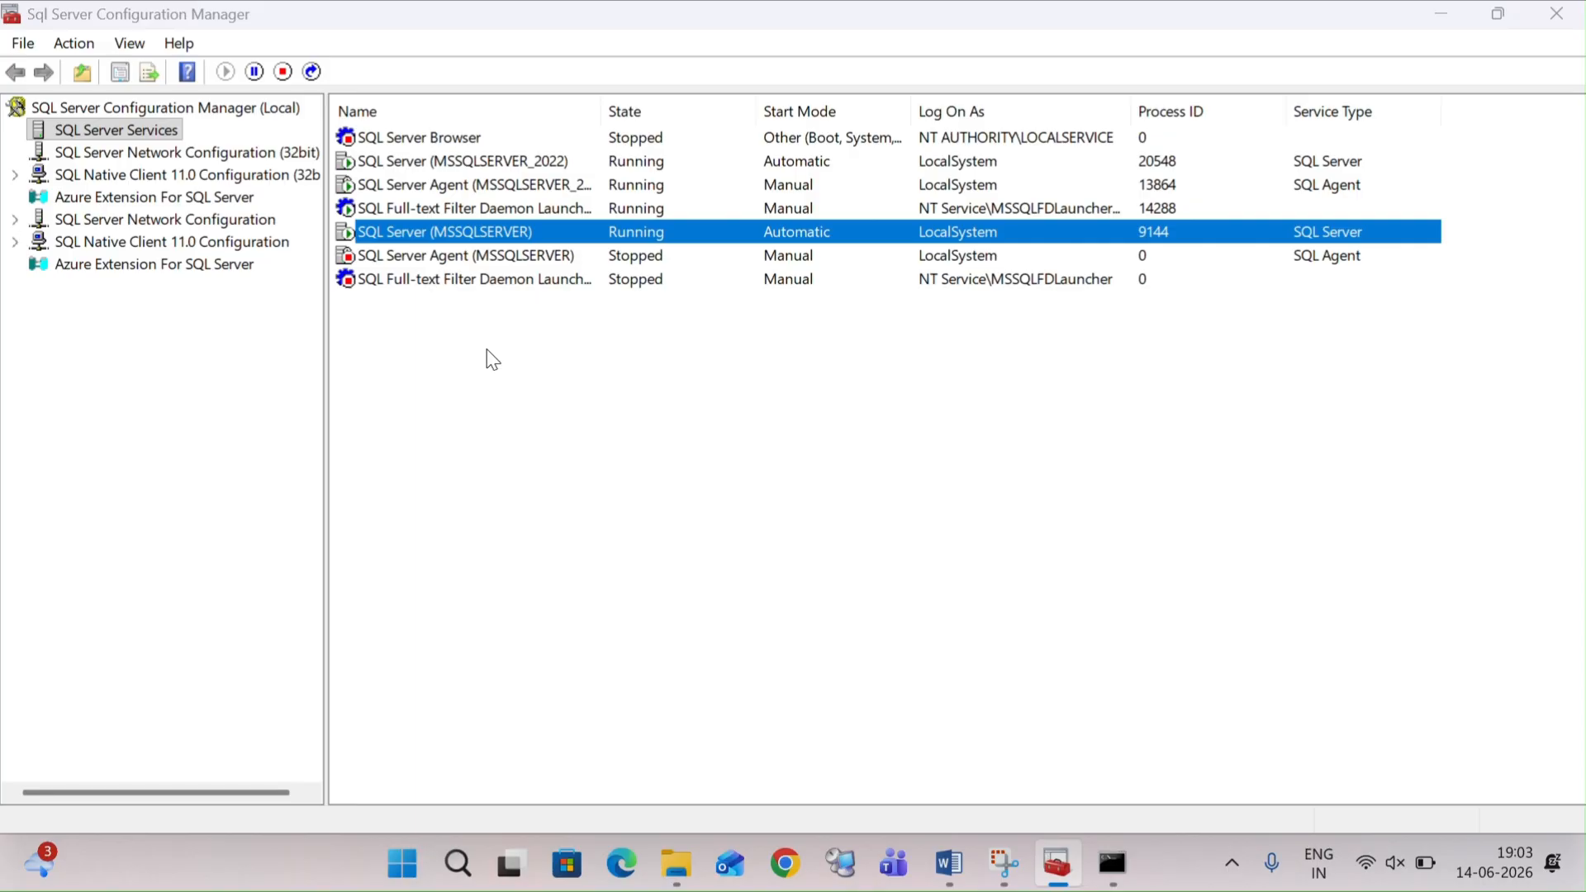
Step: Launch SQL Server Management Studio 20 as administrator
key("super")
type("c")
key("BackSpace")
type("ssms")
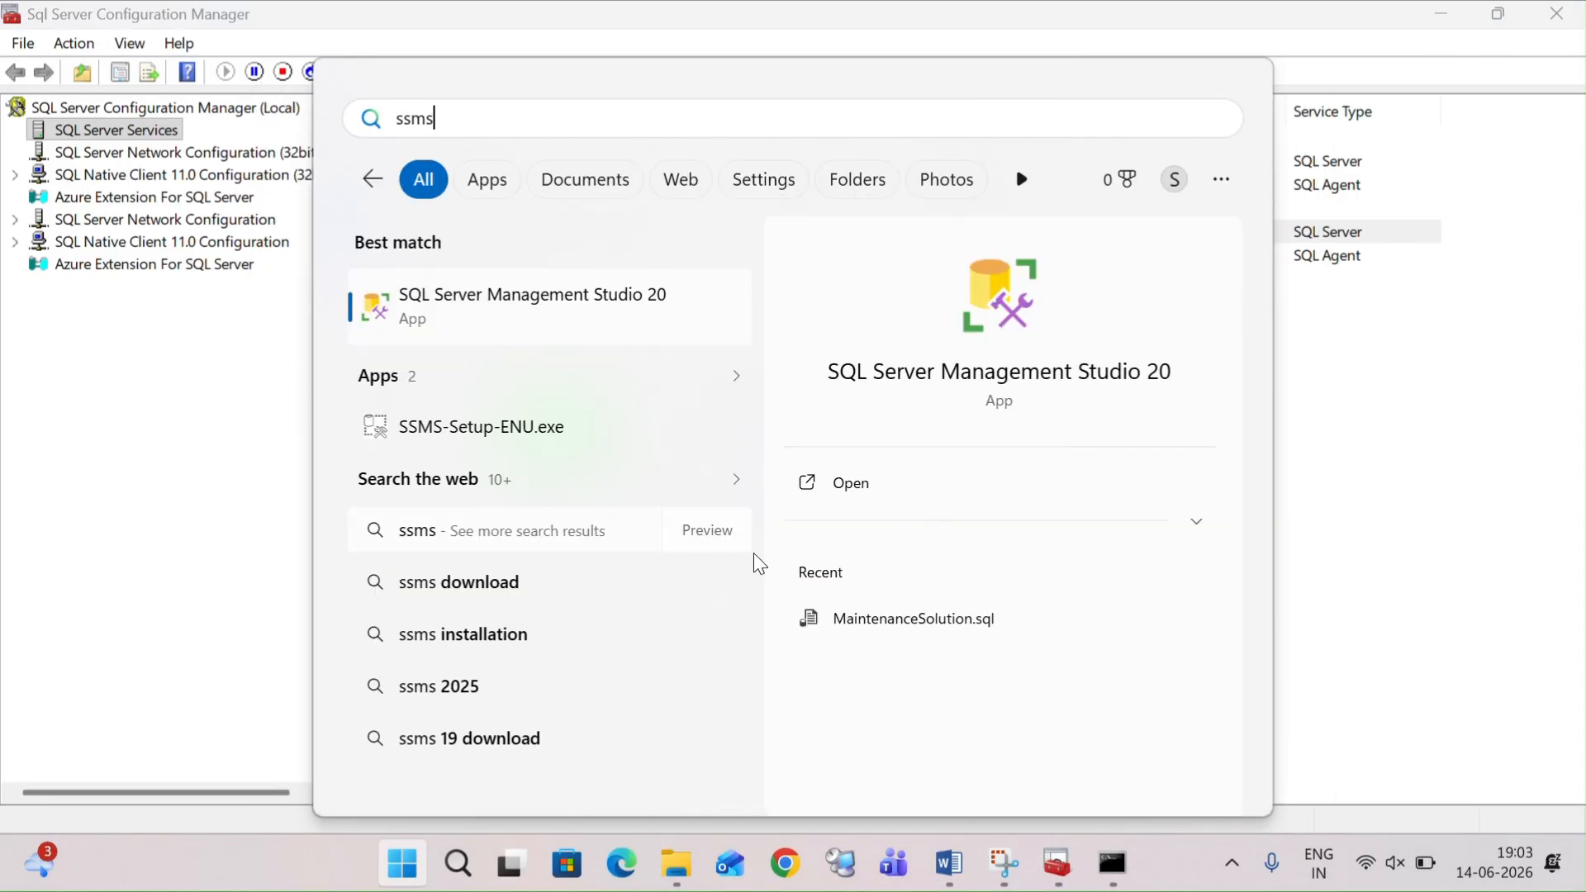
right_click(443, 315)
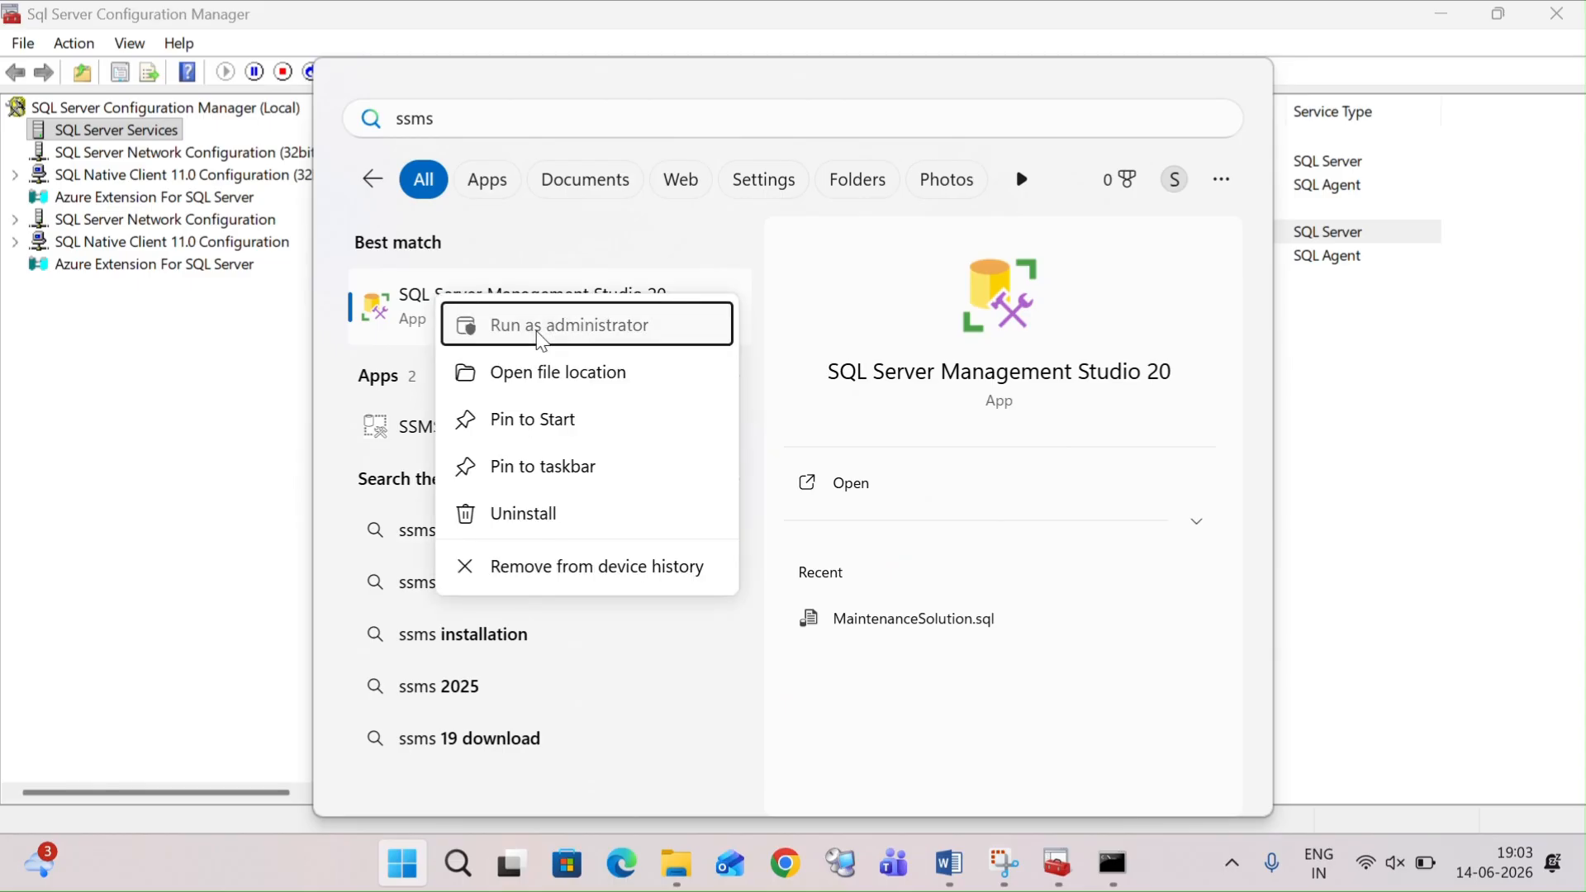
left_click(540, 330)
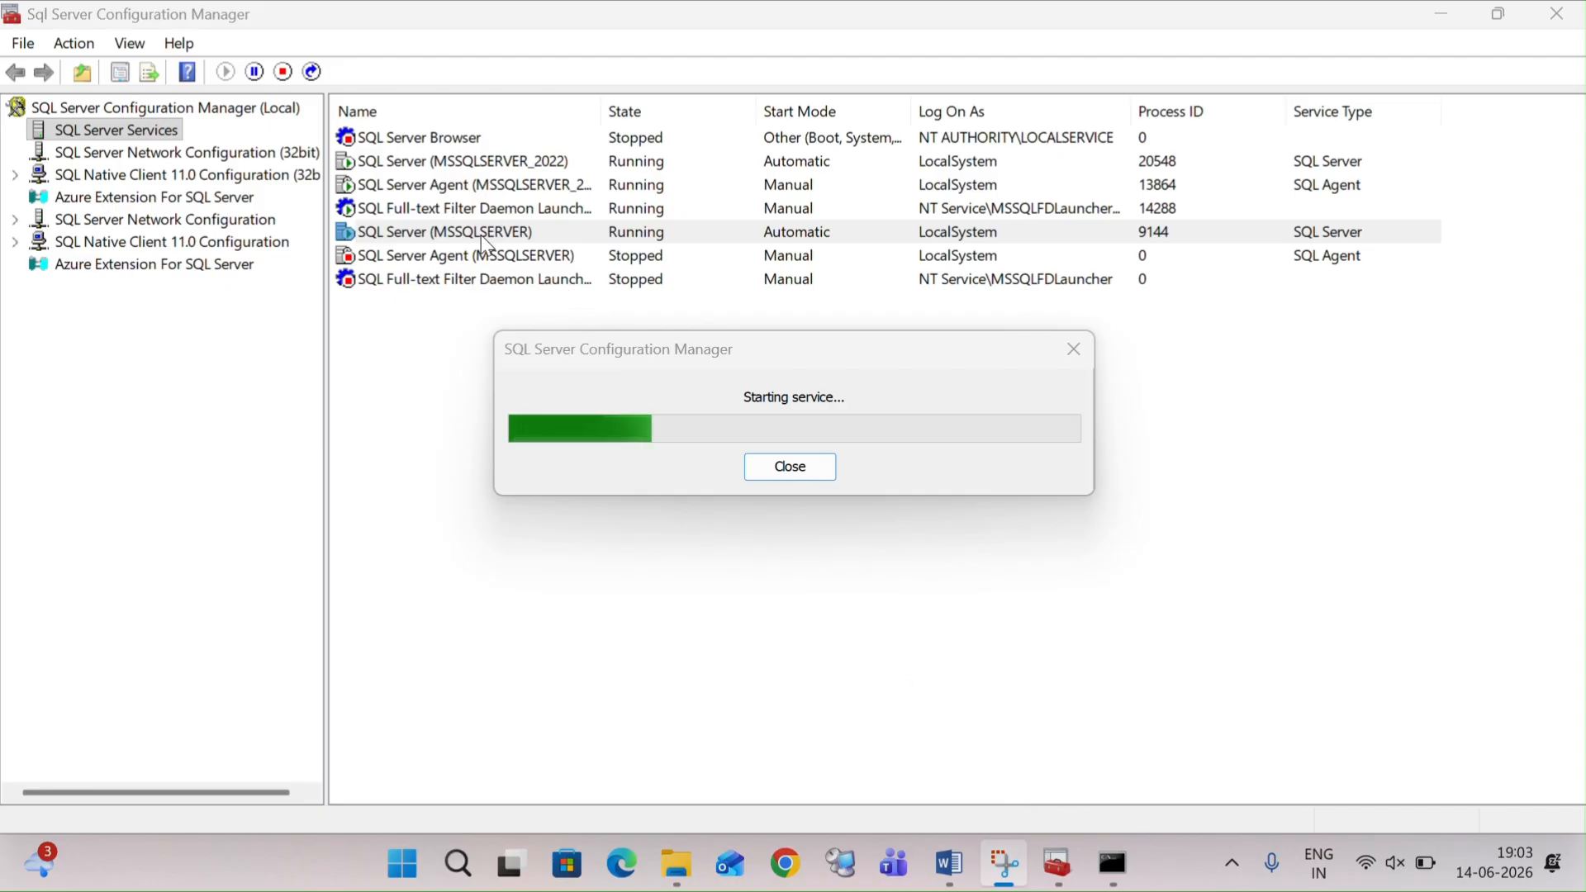
Step: Review the startup parameters of the SQL Server (MSSQLSERVER) service and close its properties without changes
right_click(441, 239)
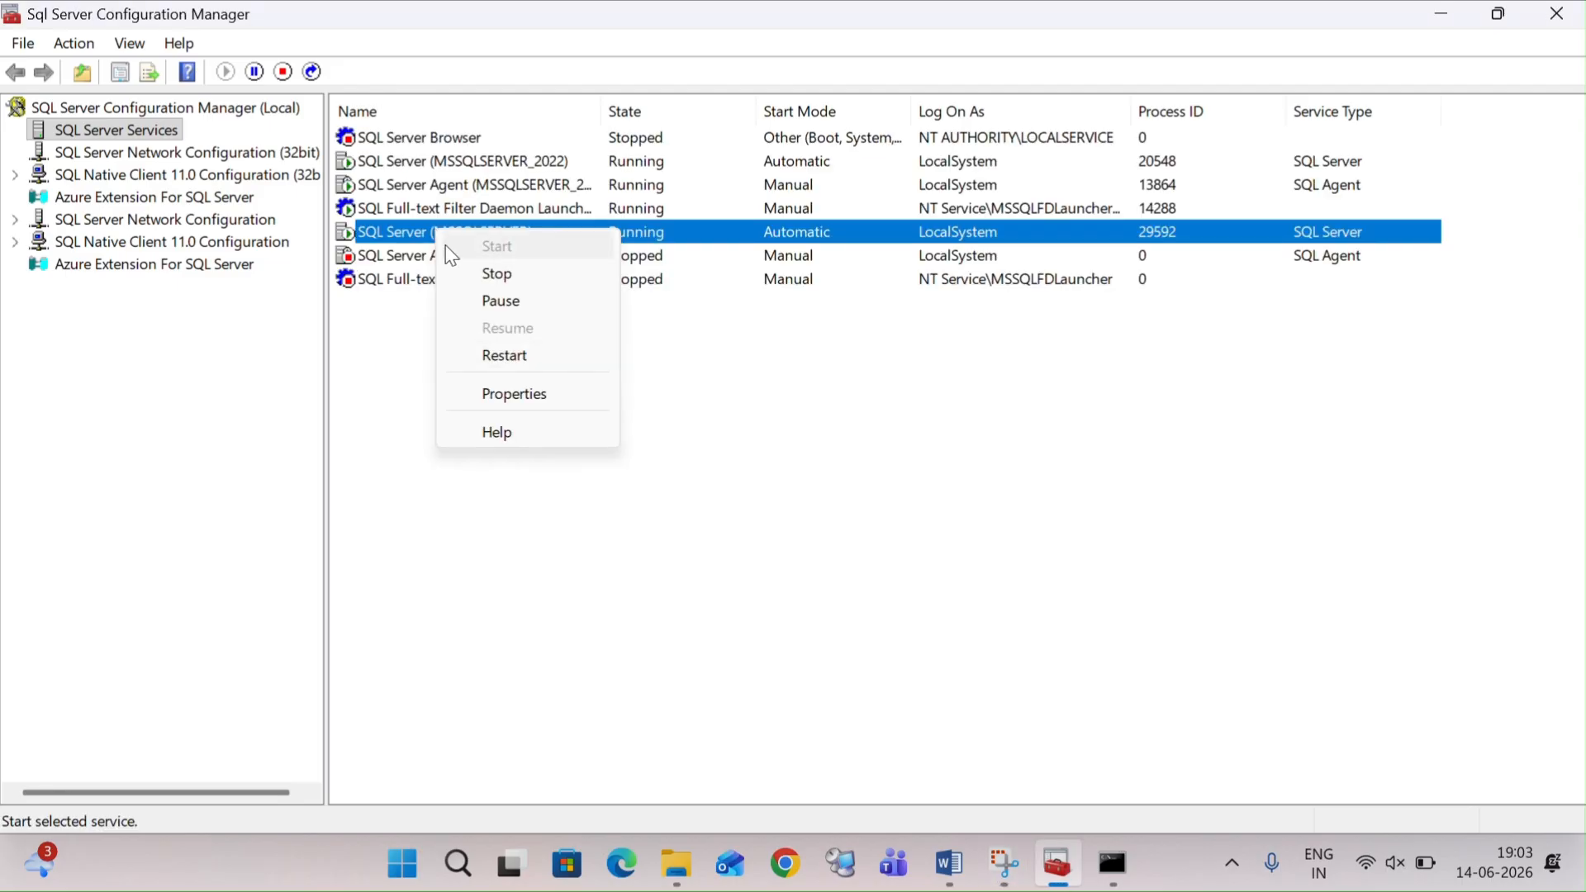
left_click(522, 393)
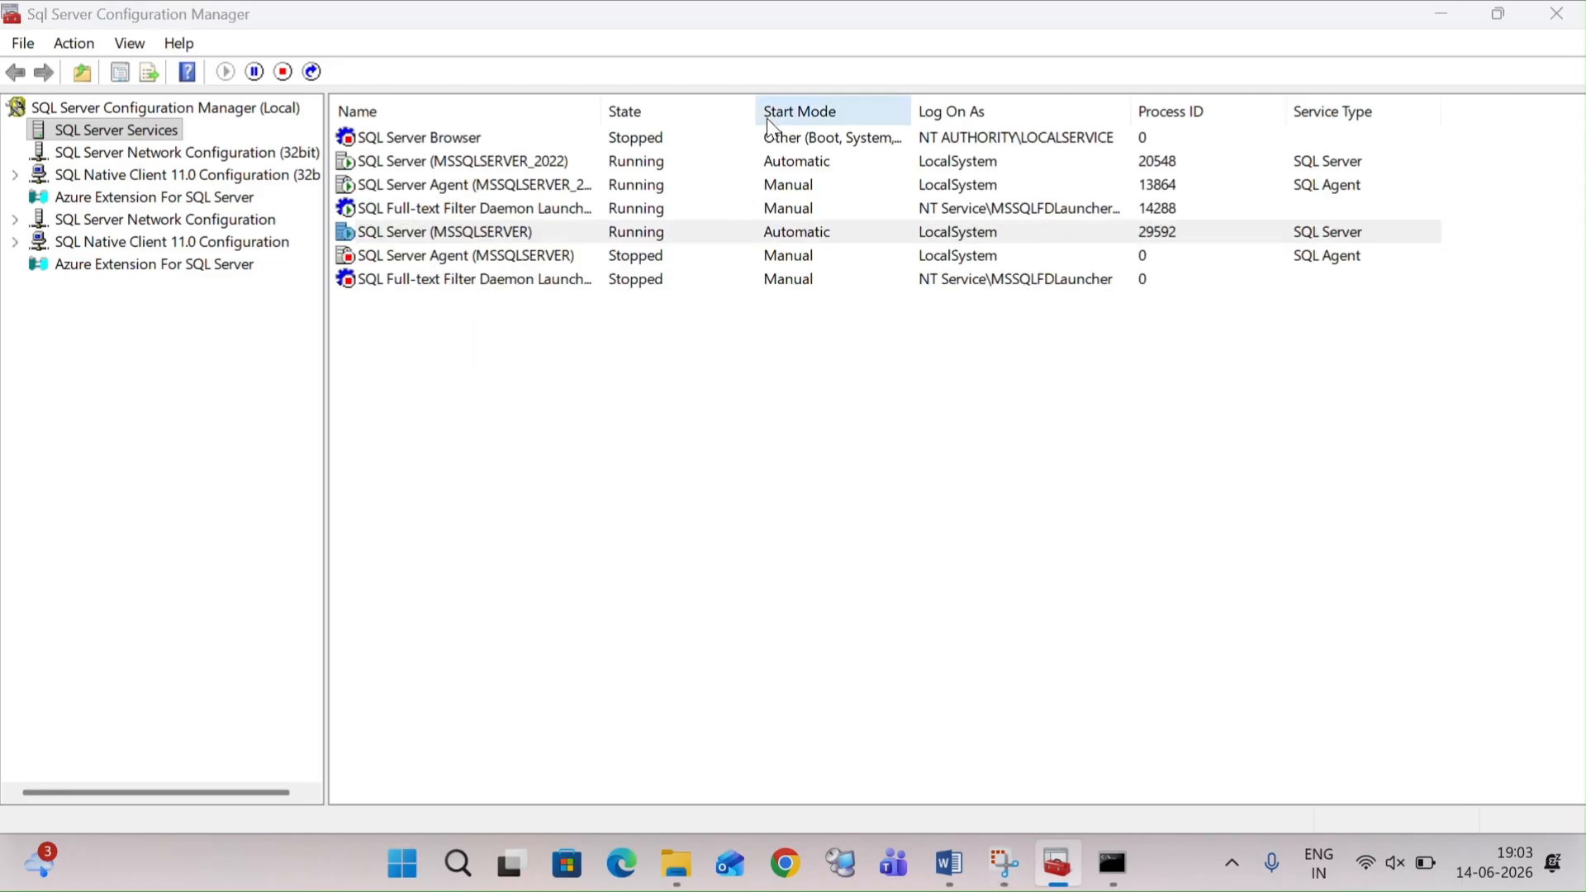
left_click(815, 151)
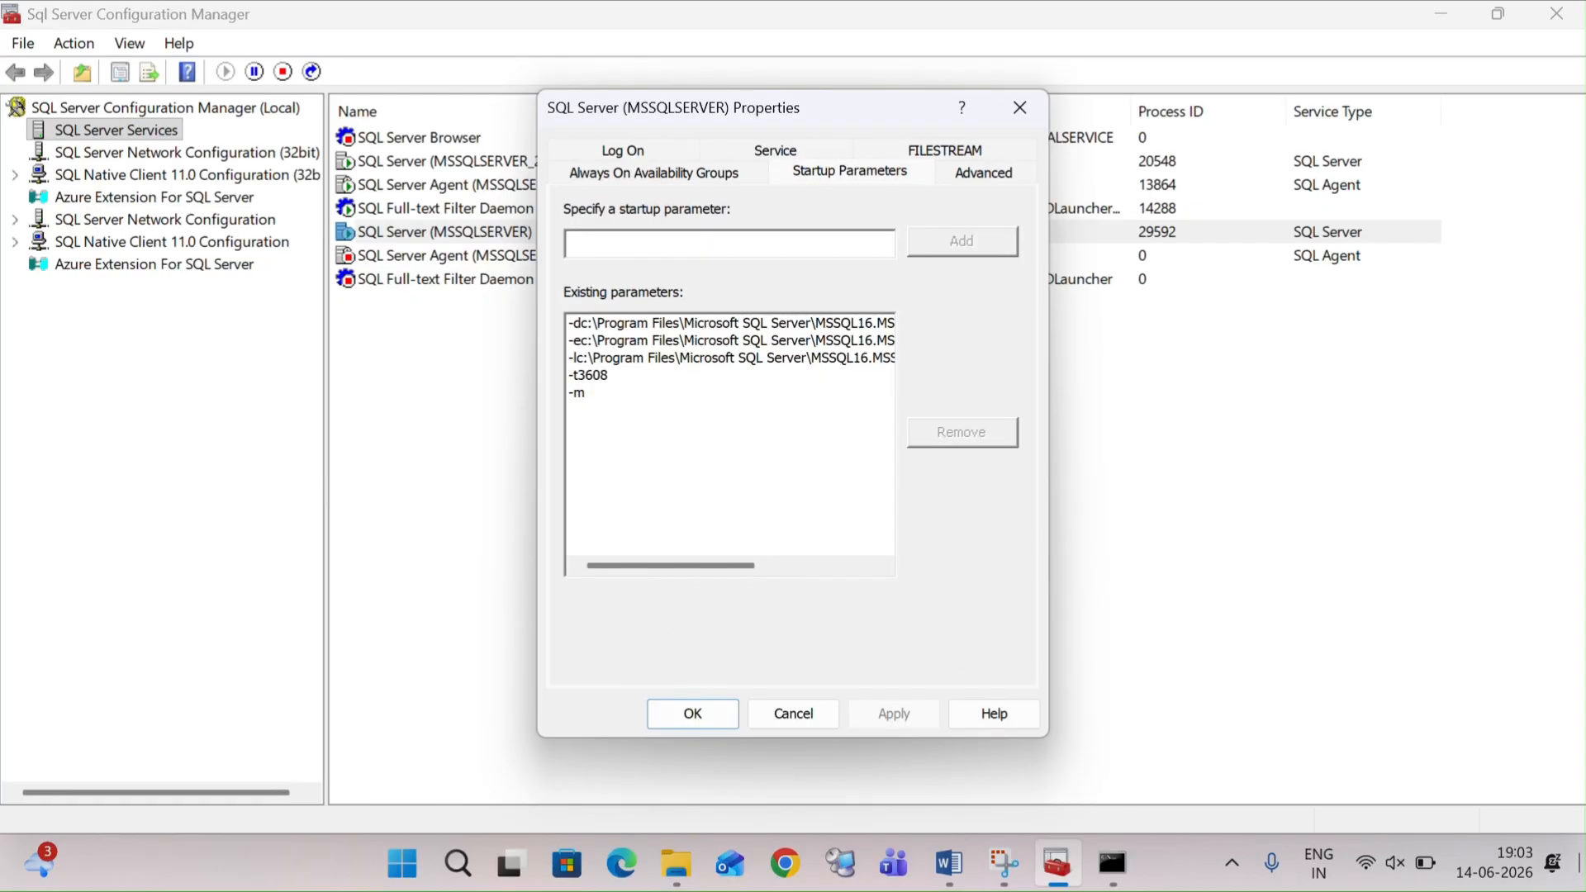
left_click(1582, 867)
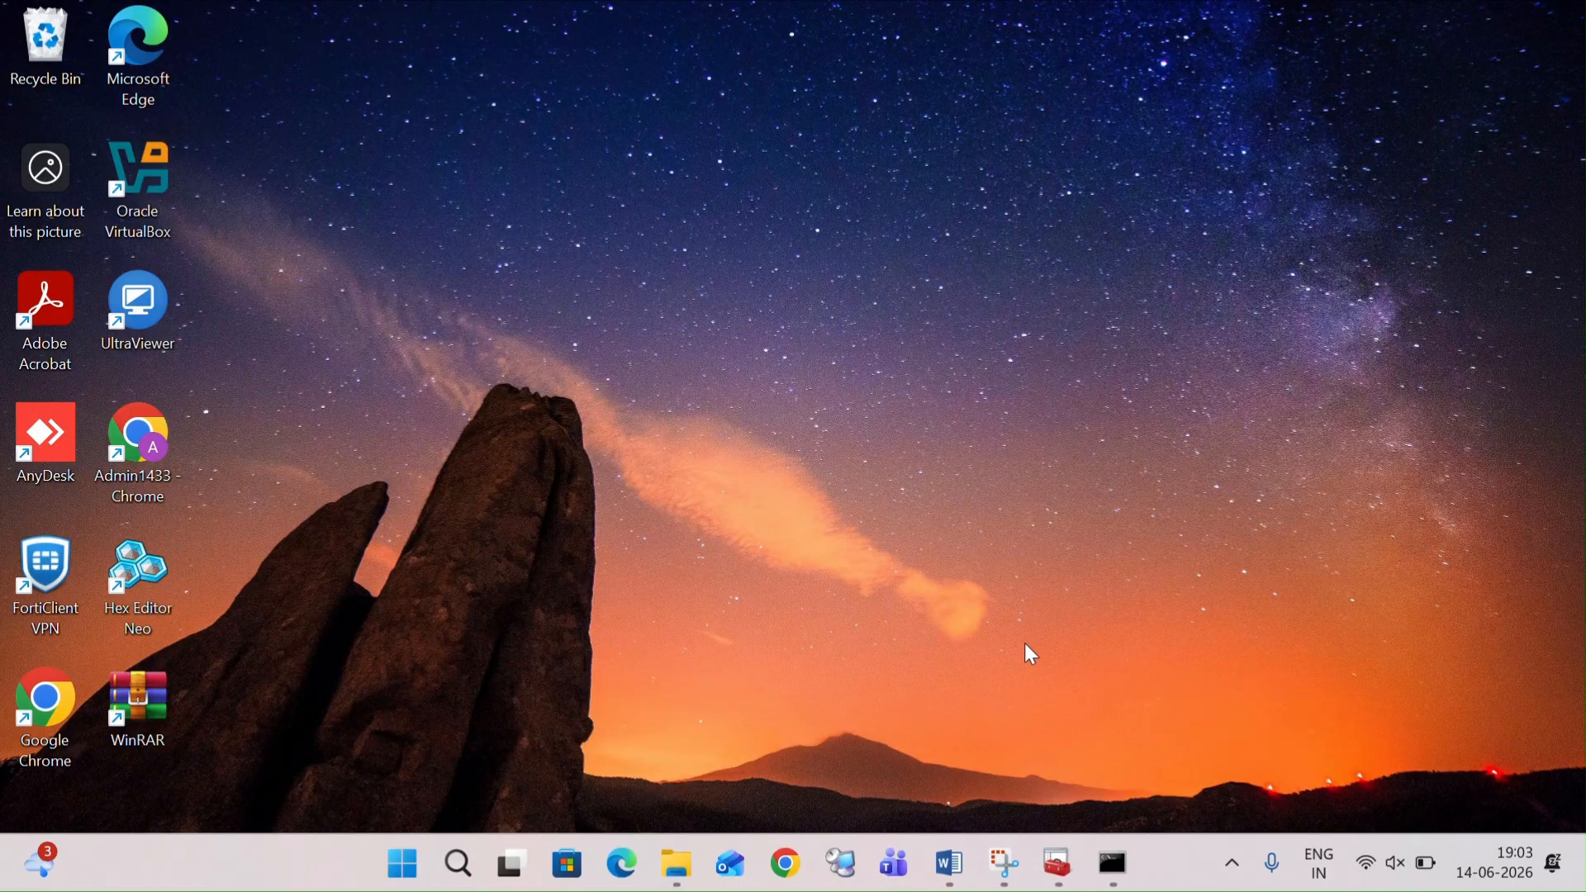
key("alt+Tab")
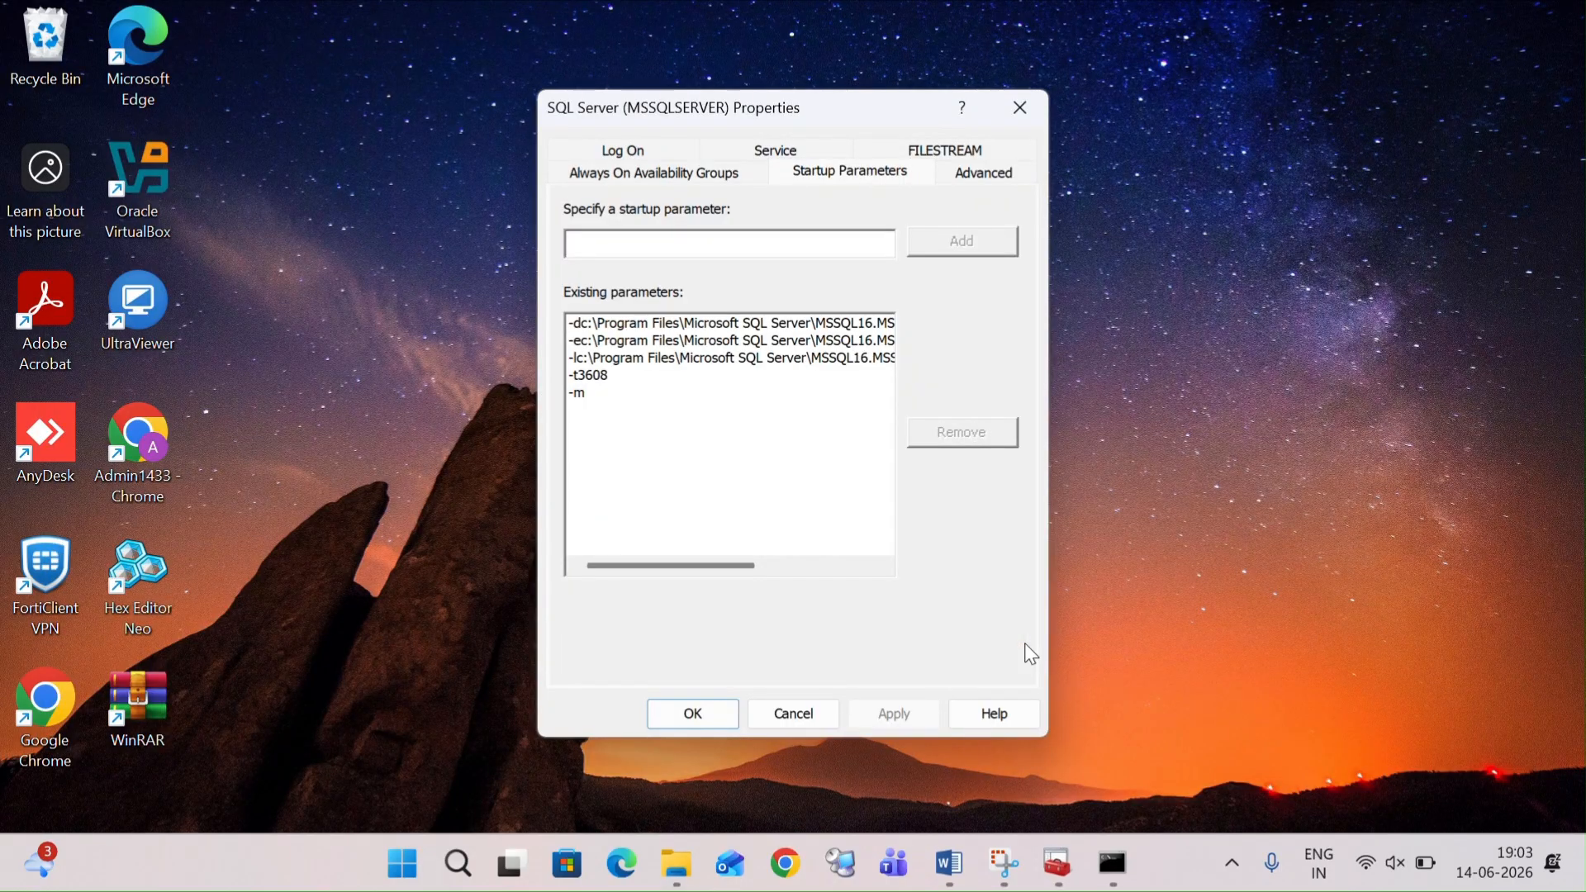
left_click(790, 715)
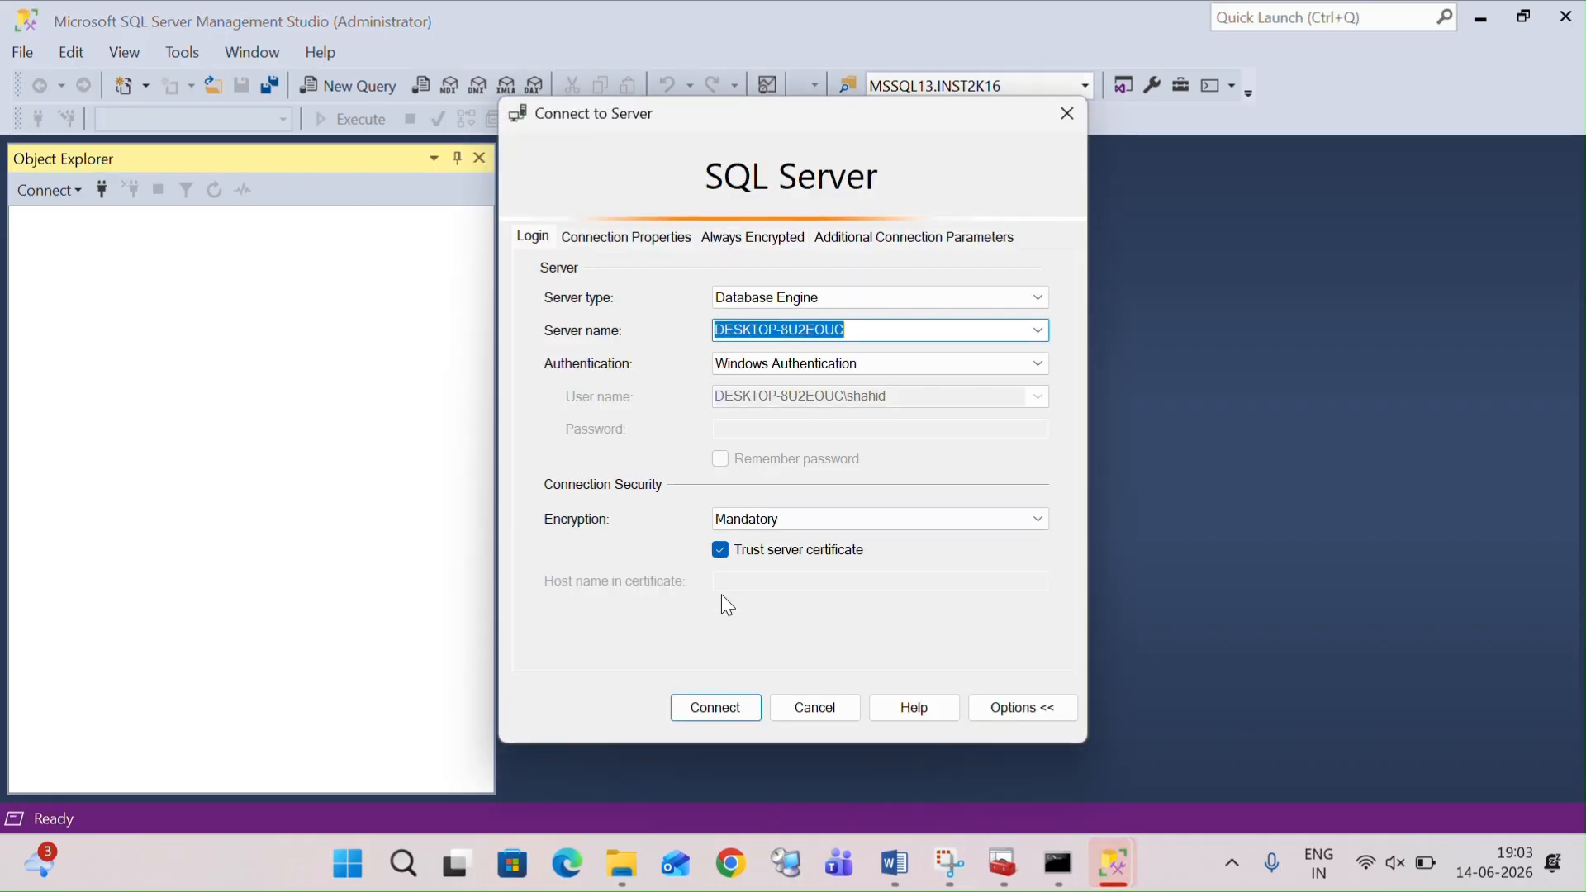
Step: Connect and disconnect Object Explorer from DESKTOP-8U2EOUC, and try to open a new query connection before closing Management Studio
left_click(692, 709)
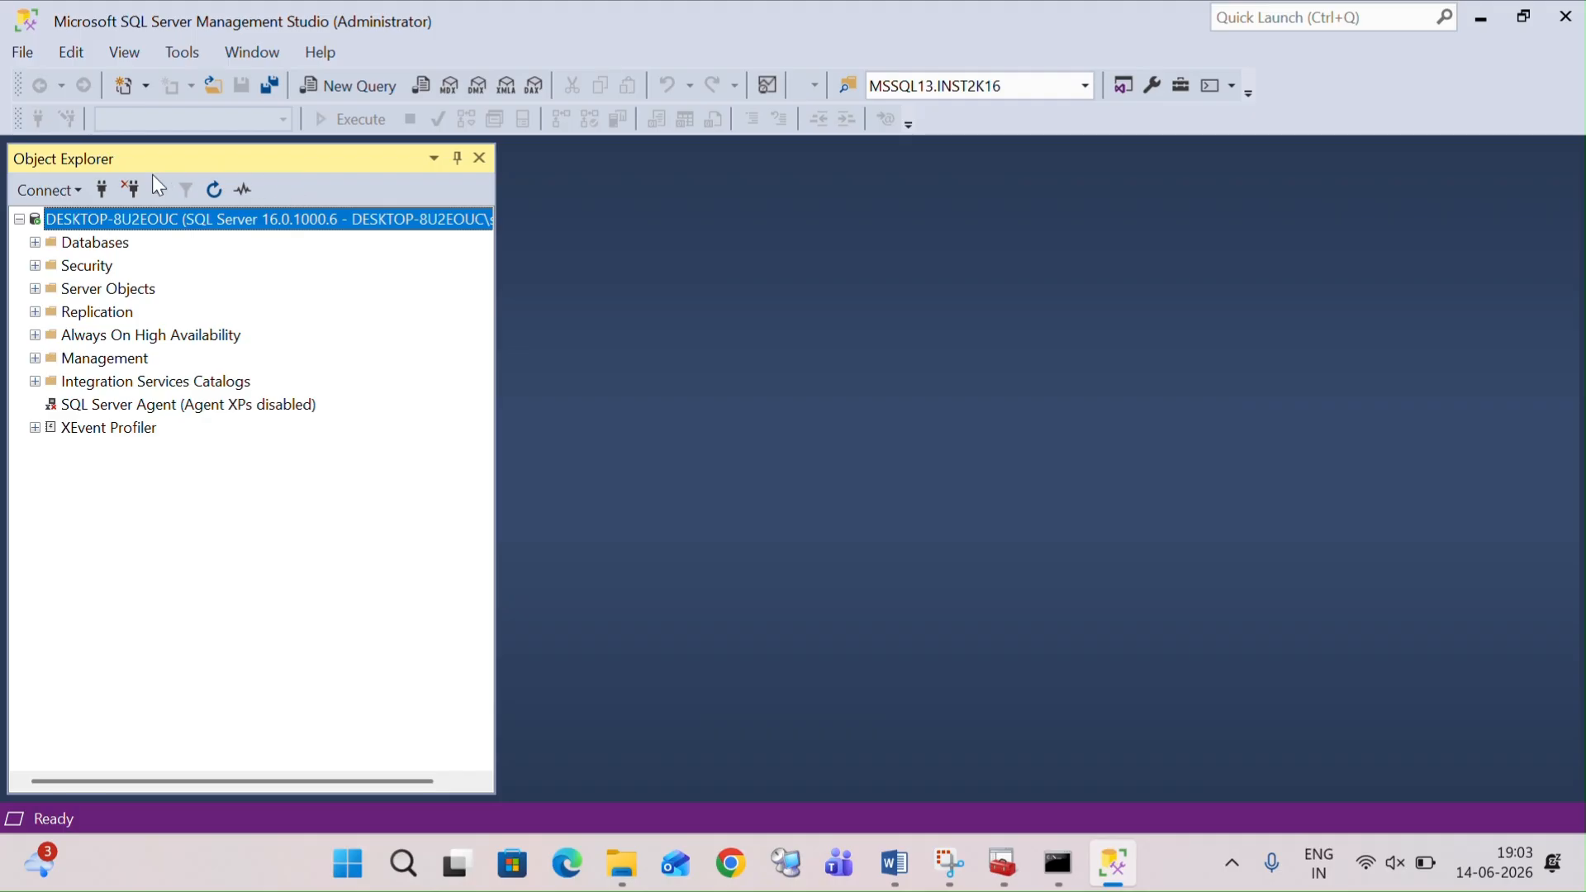
left_click(126, 190)
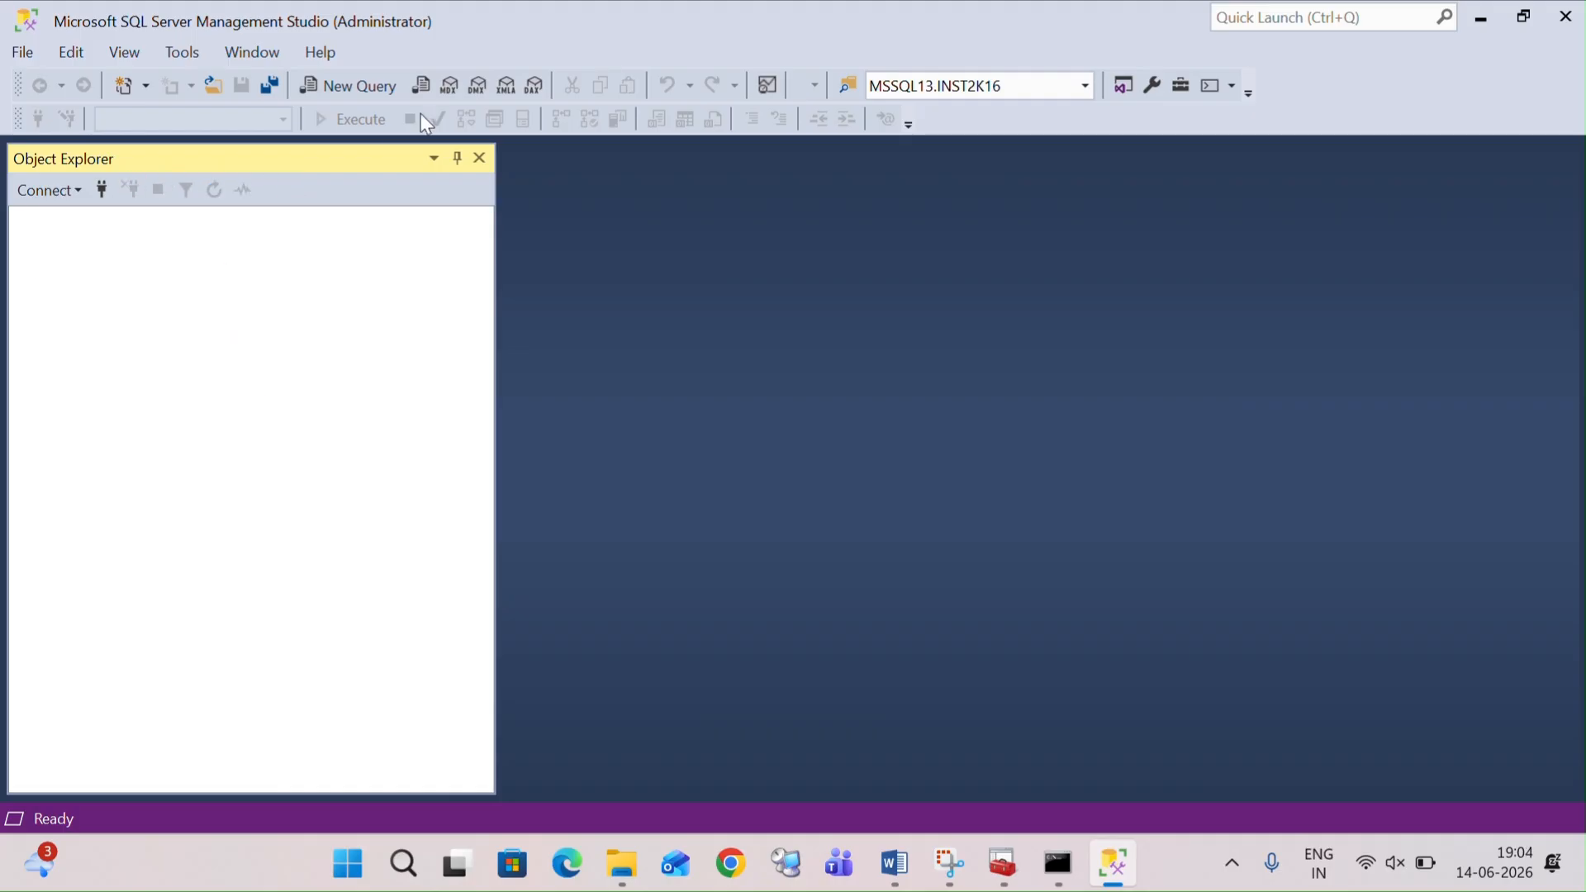
left_click(373, 102)
left_click(735, 712)
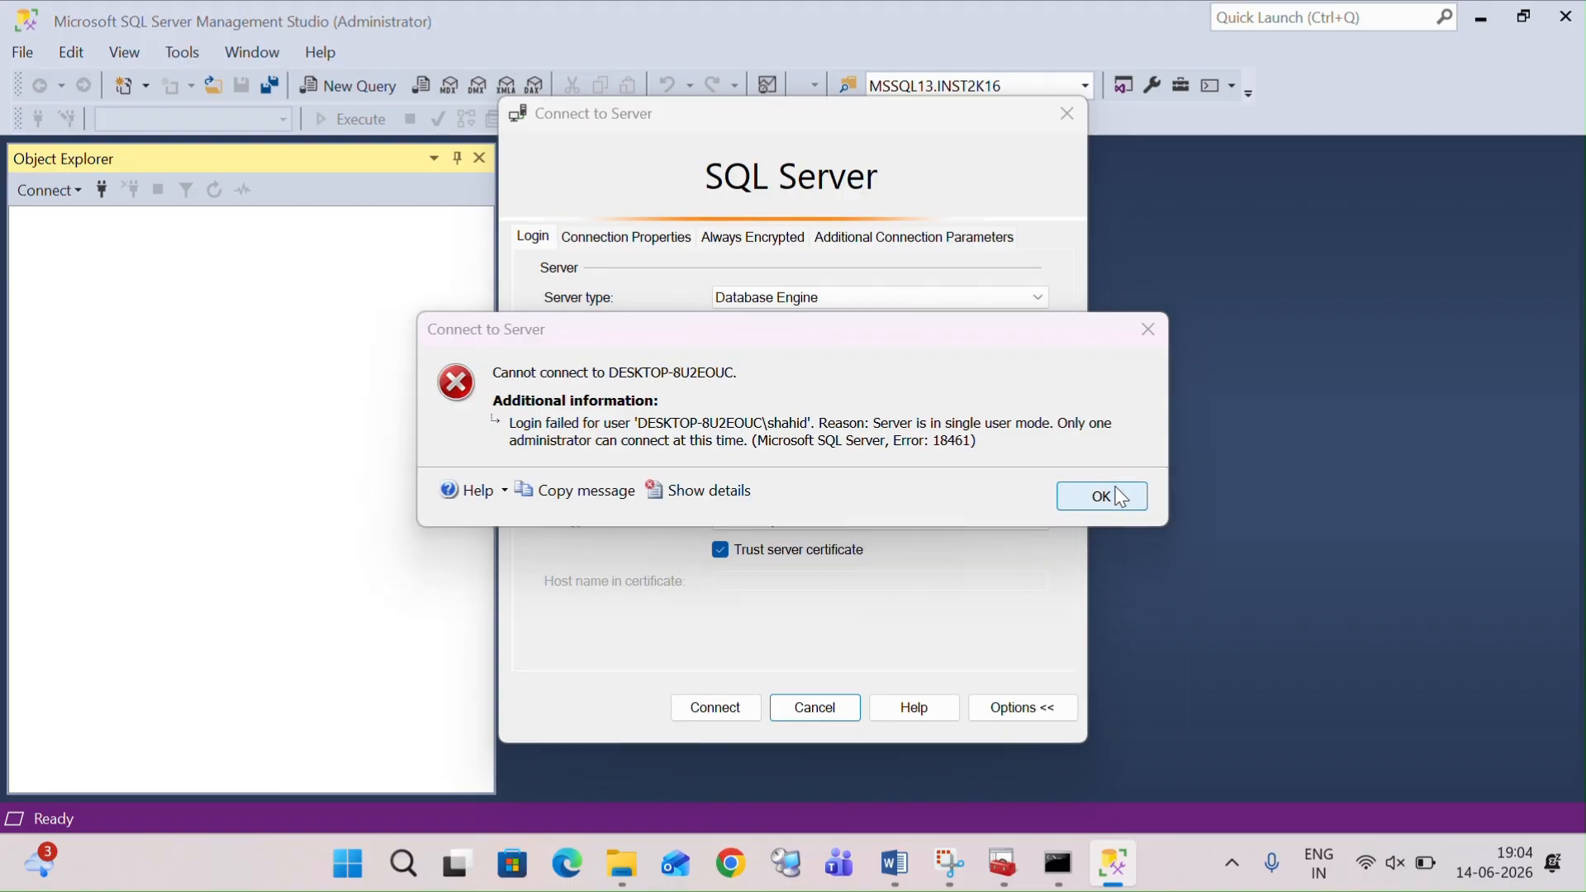
left_click(1103, 497)
left_click(1068, 114)
left_click(1566, 17)
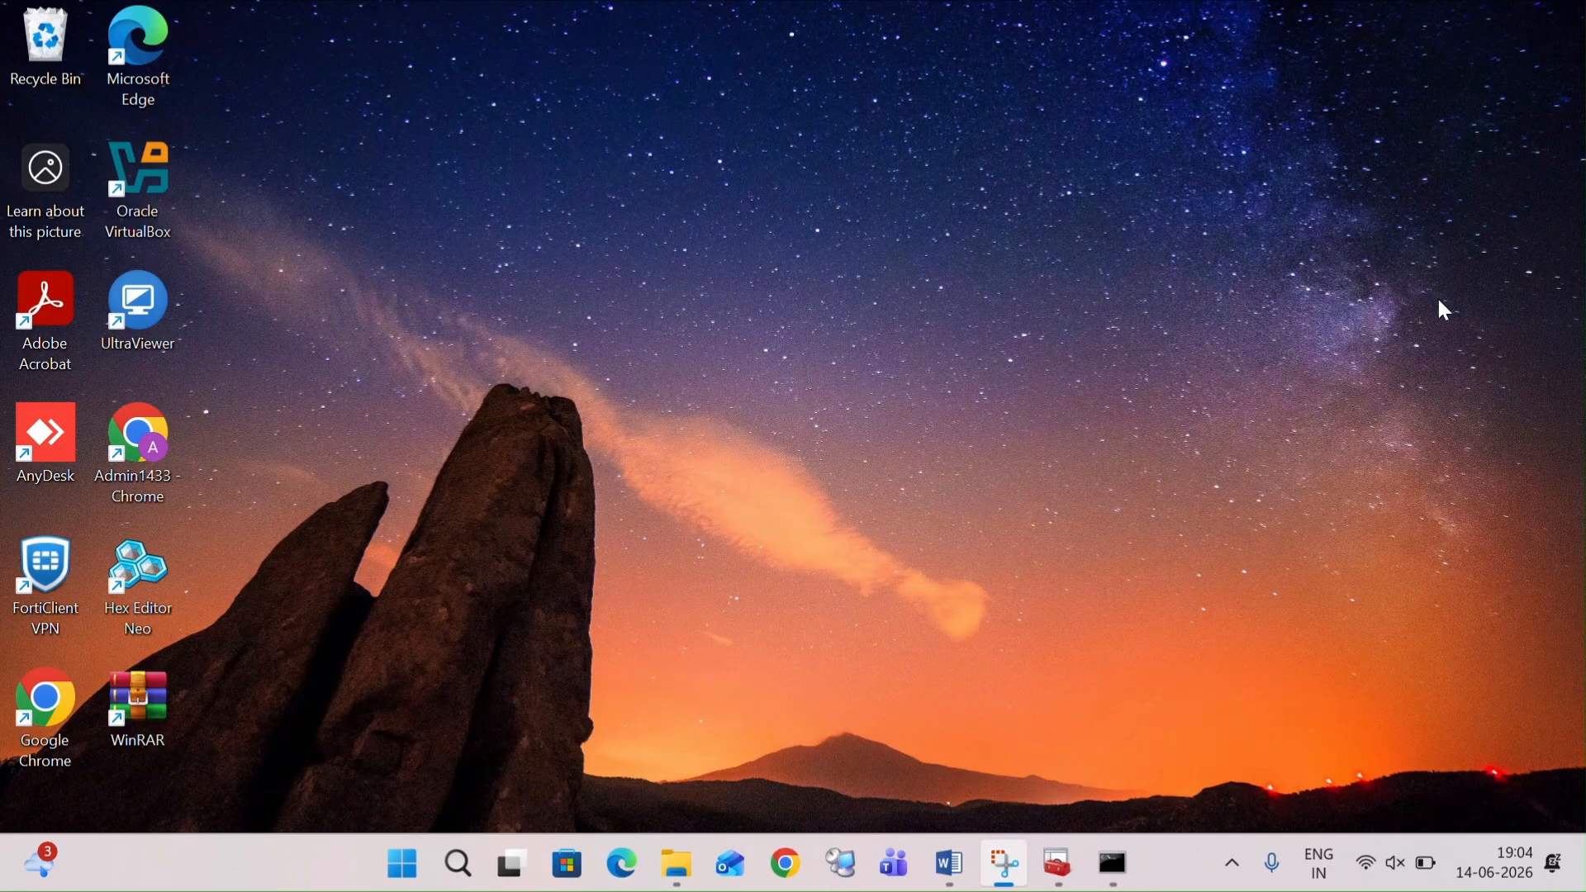
Step: Relaunch Management Studio as administrator and open a query window on DESKTOP-8U2EOUC with Windows Authentication, leaving Object Explorer unconnected
key("super")
type("ssms")
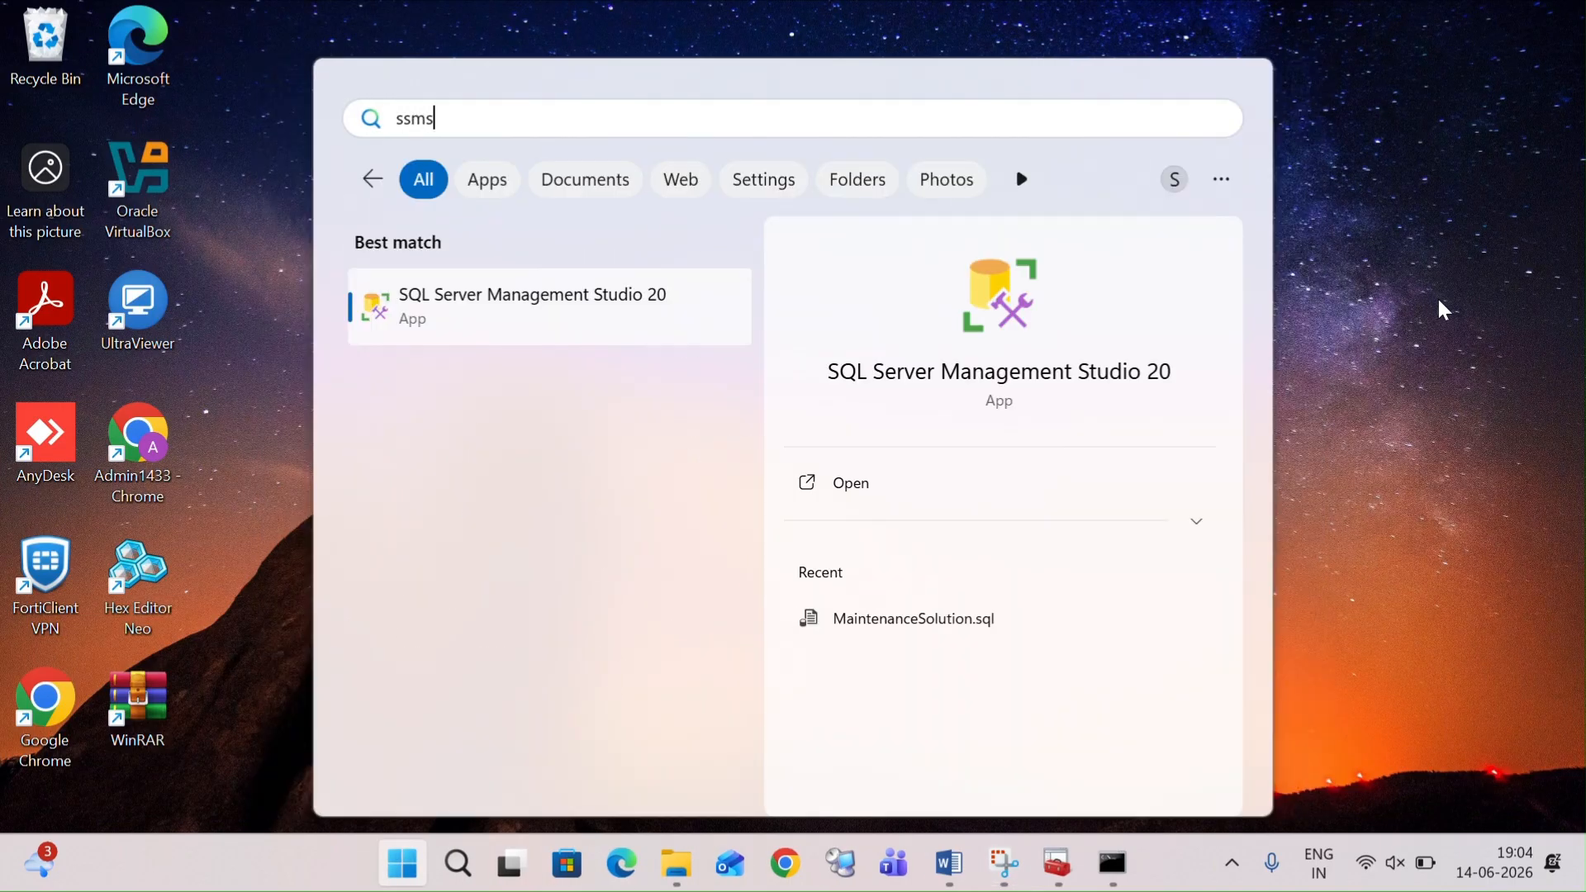
right_click(616, 319)
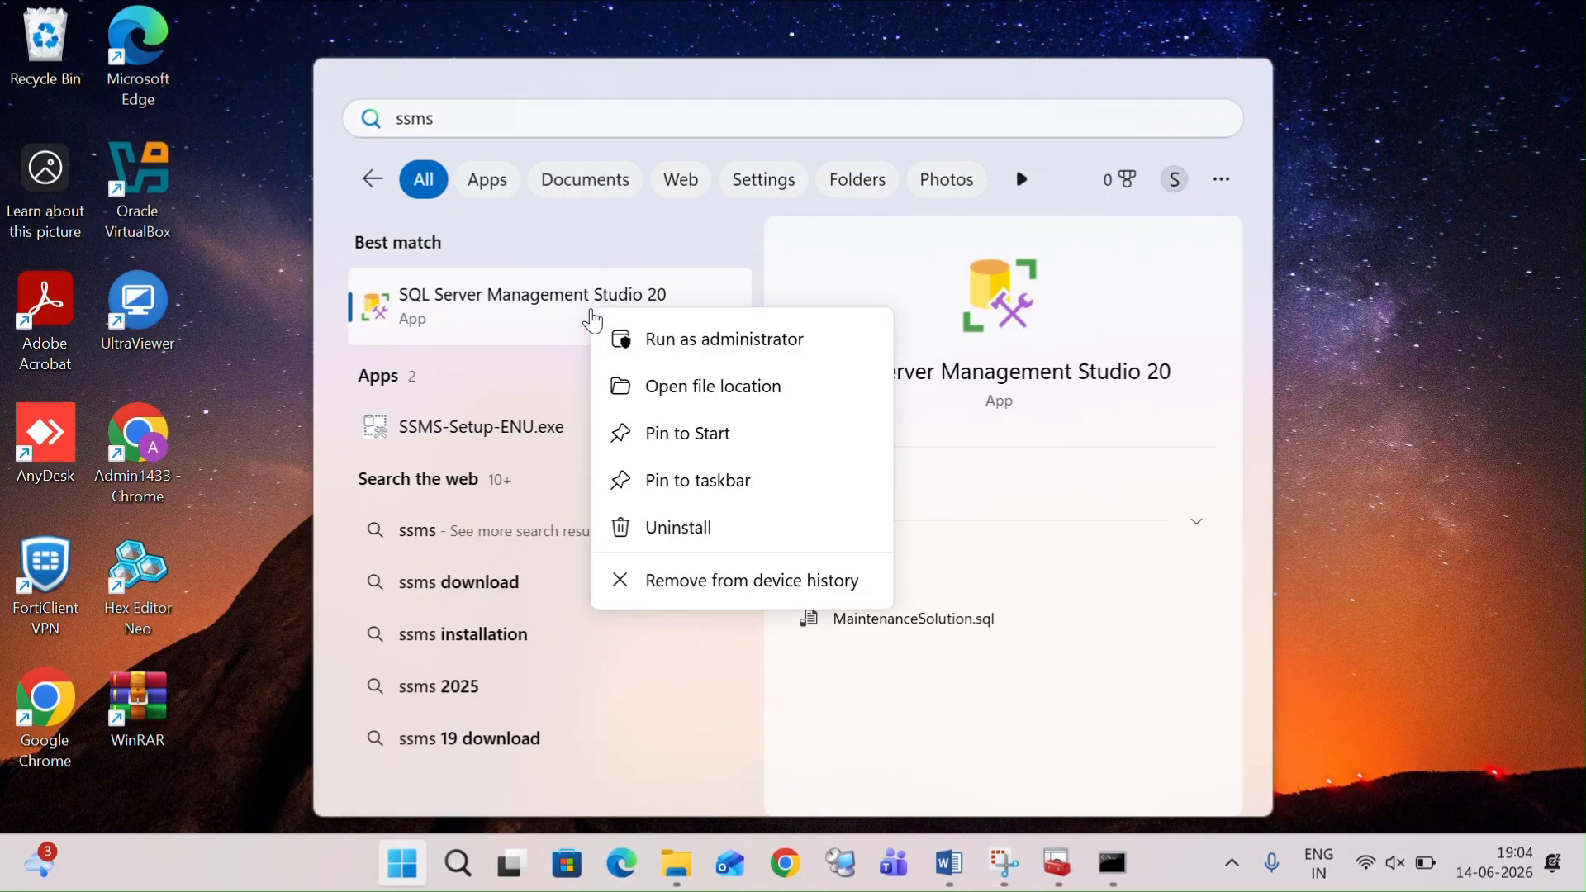
left_click(650, 342)
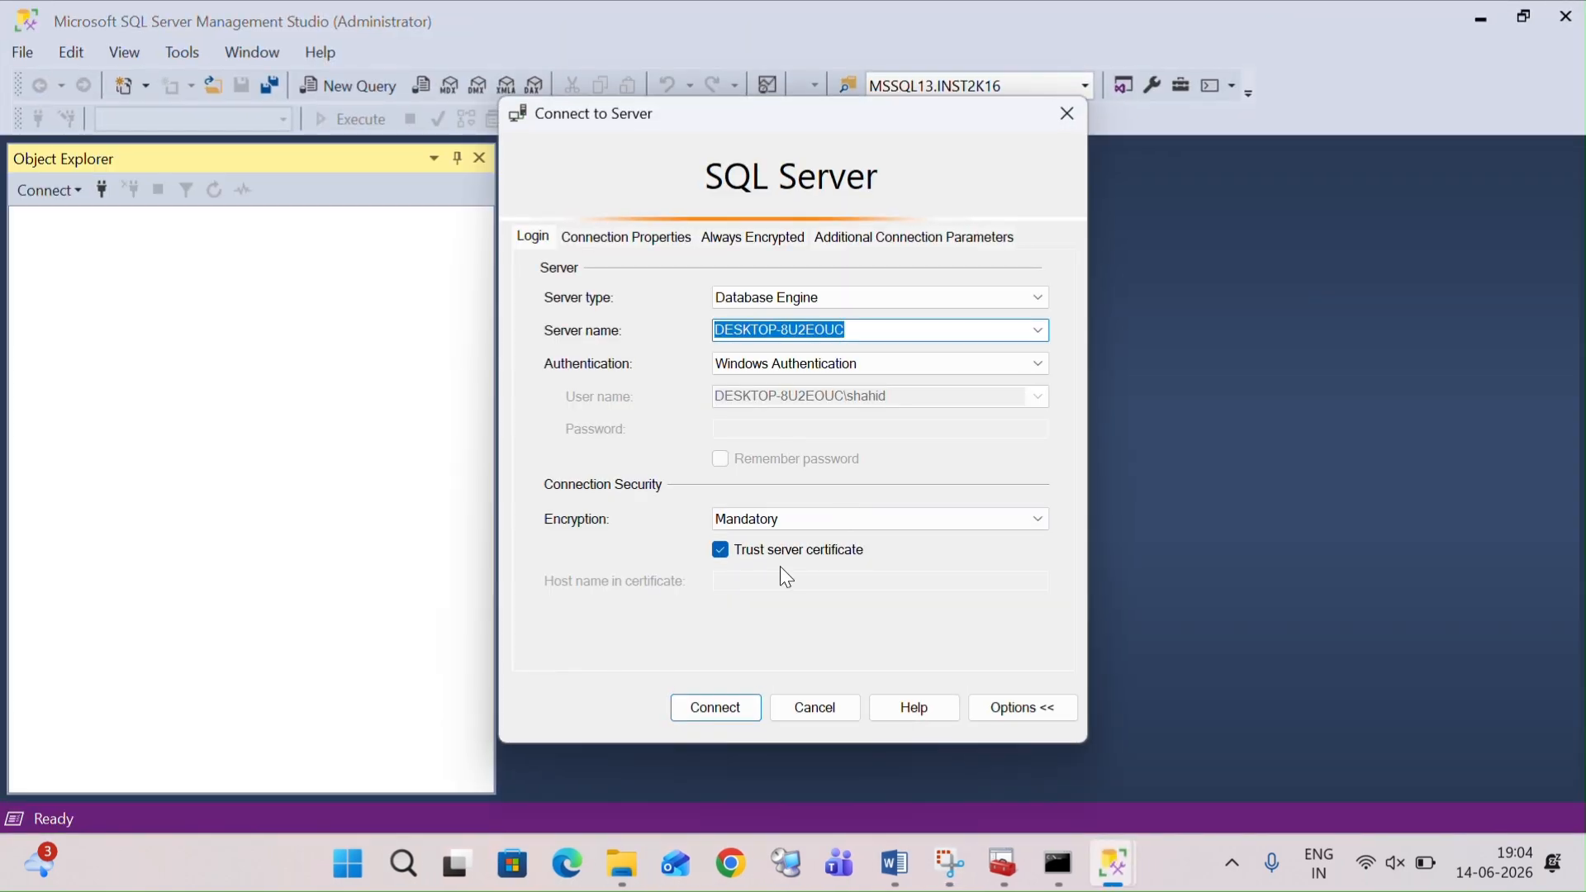
left_click(1070, 110)
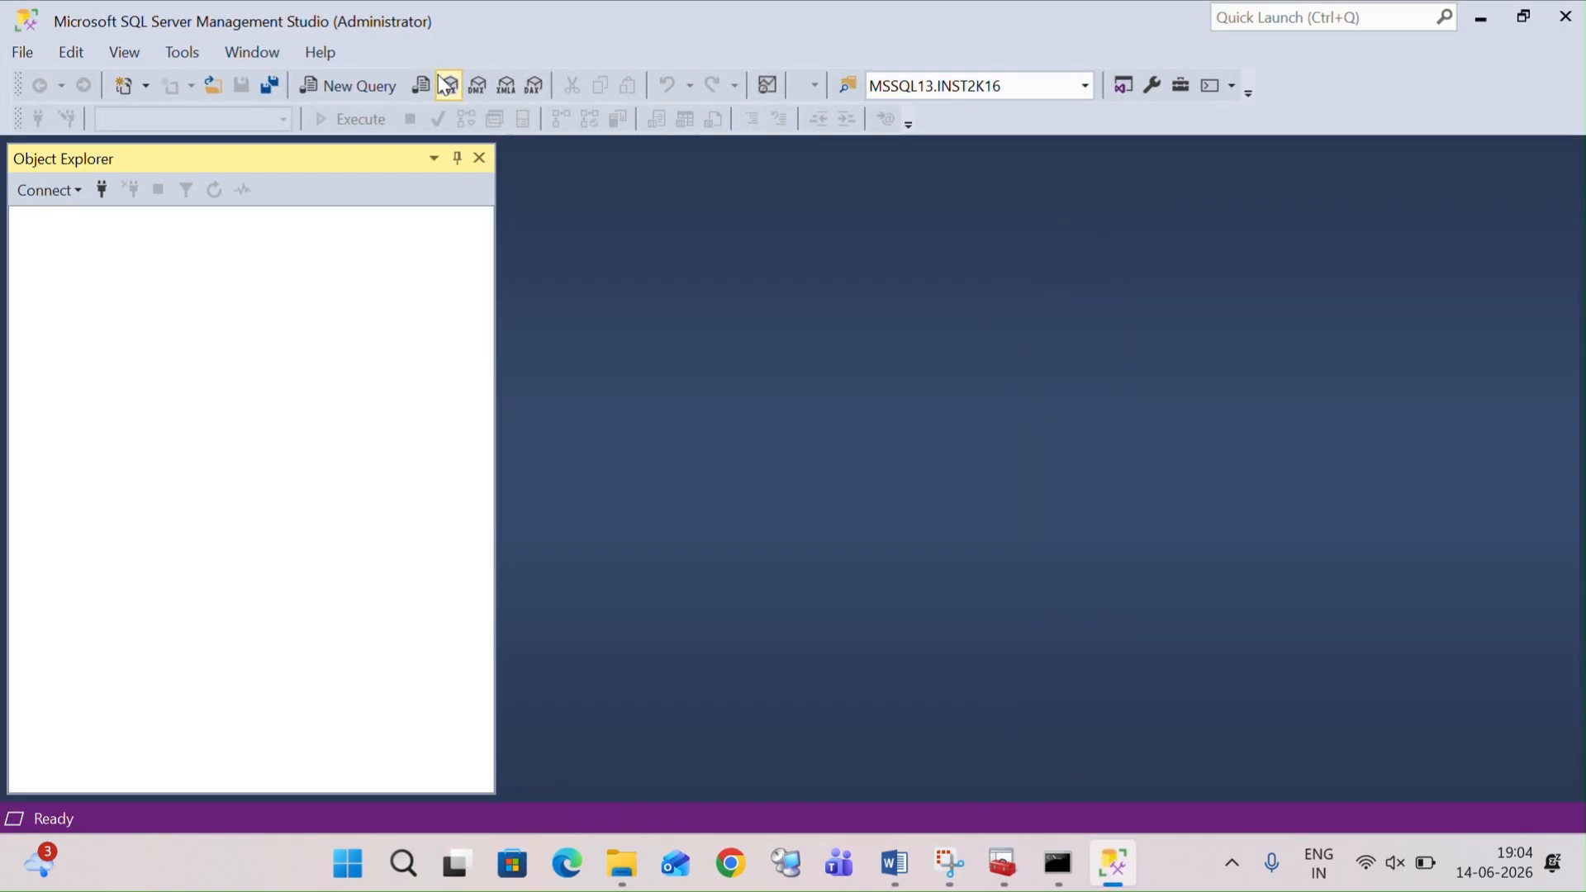
left_click(375, 87)
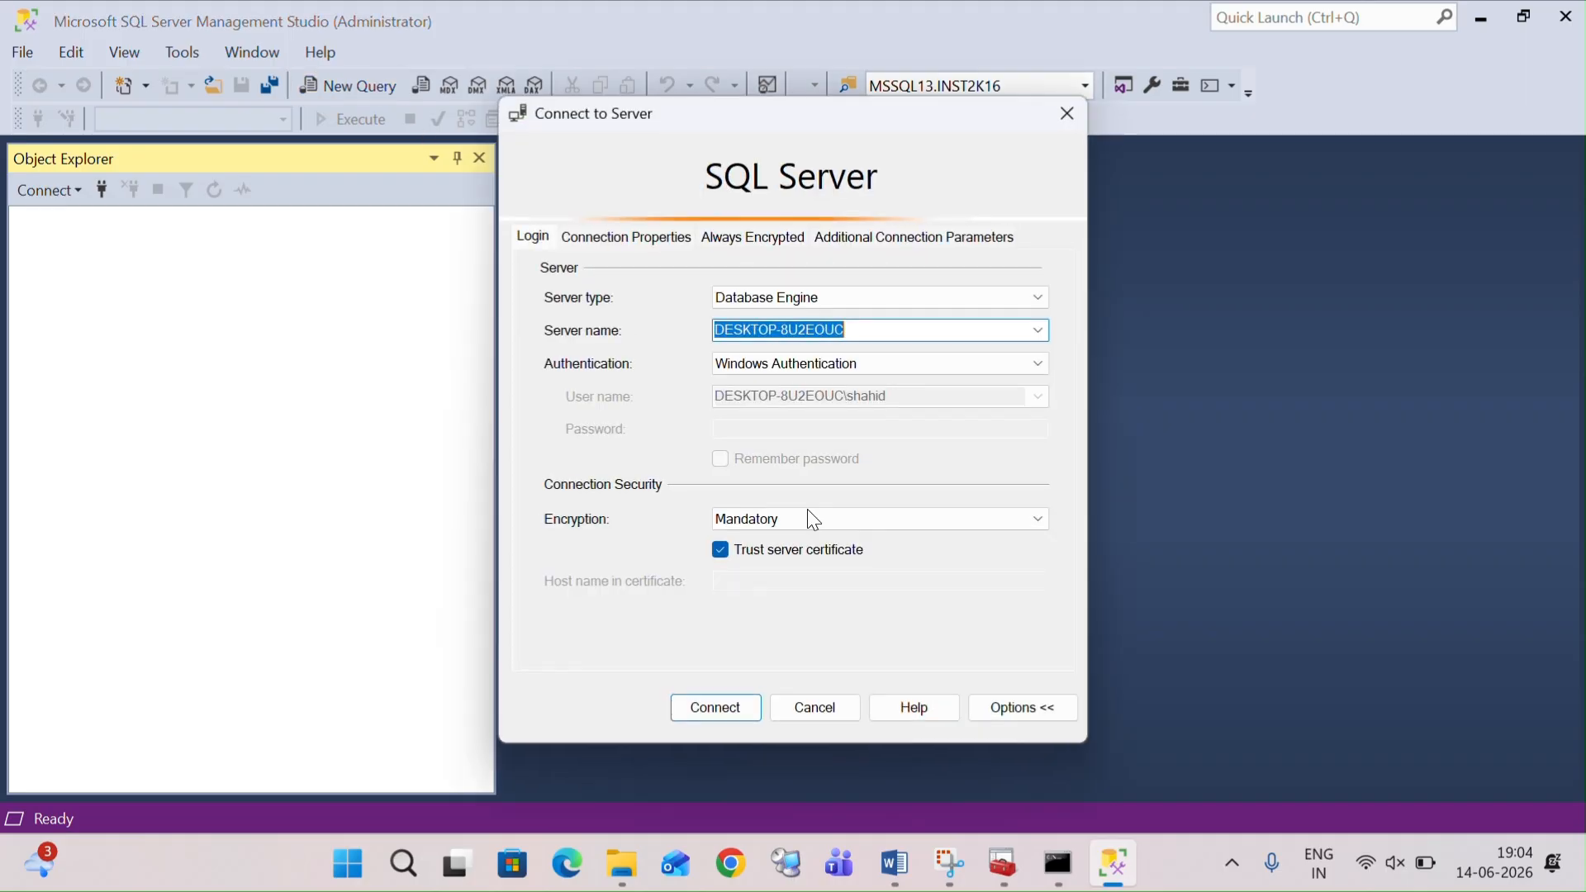
left_click(714, 708)
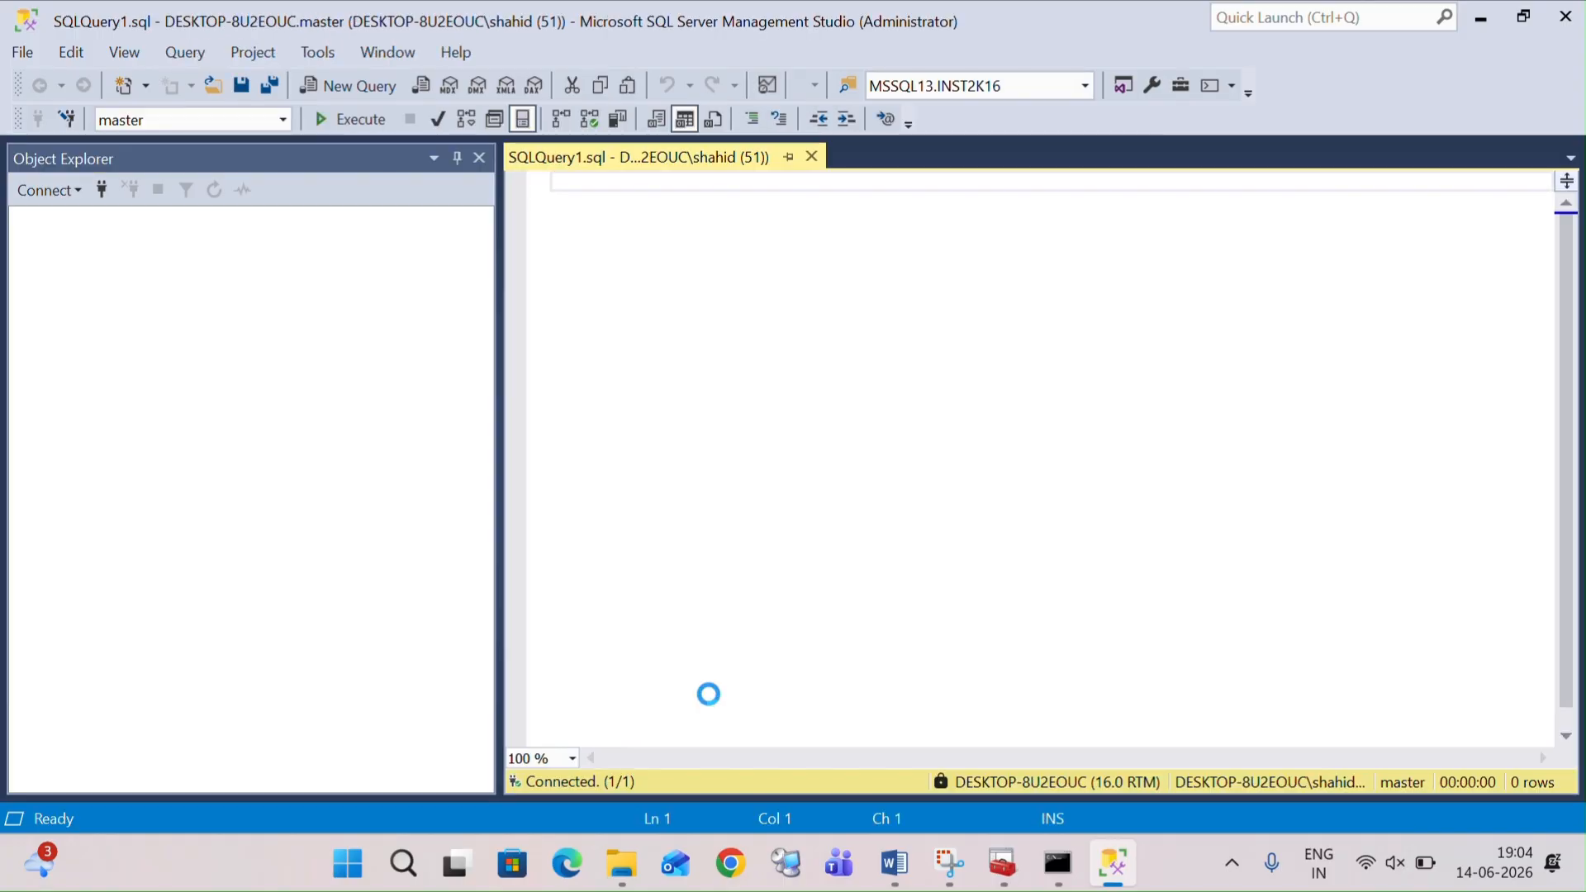
Step: Run the query "select * from sys.databases" to list the instance's databases
type("sel")
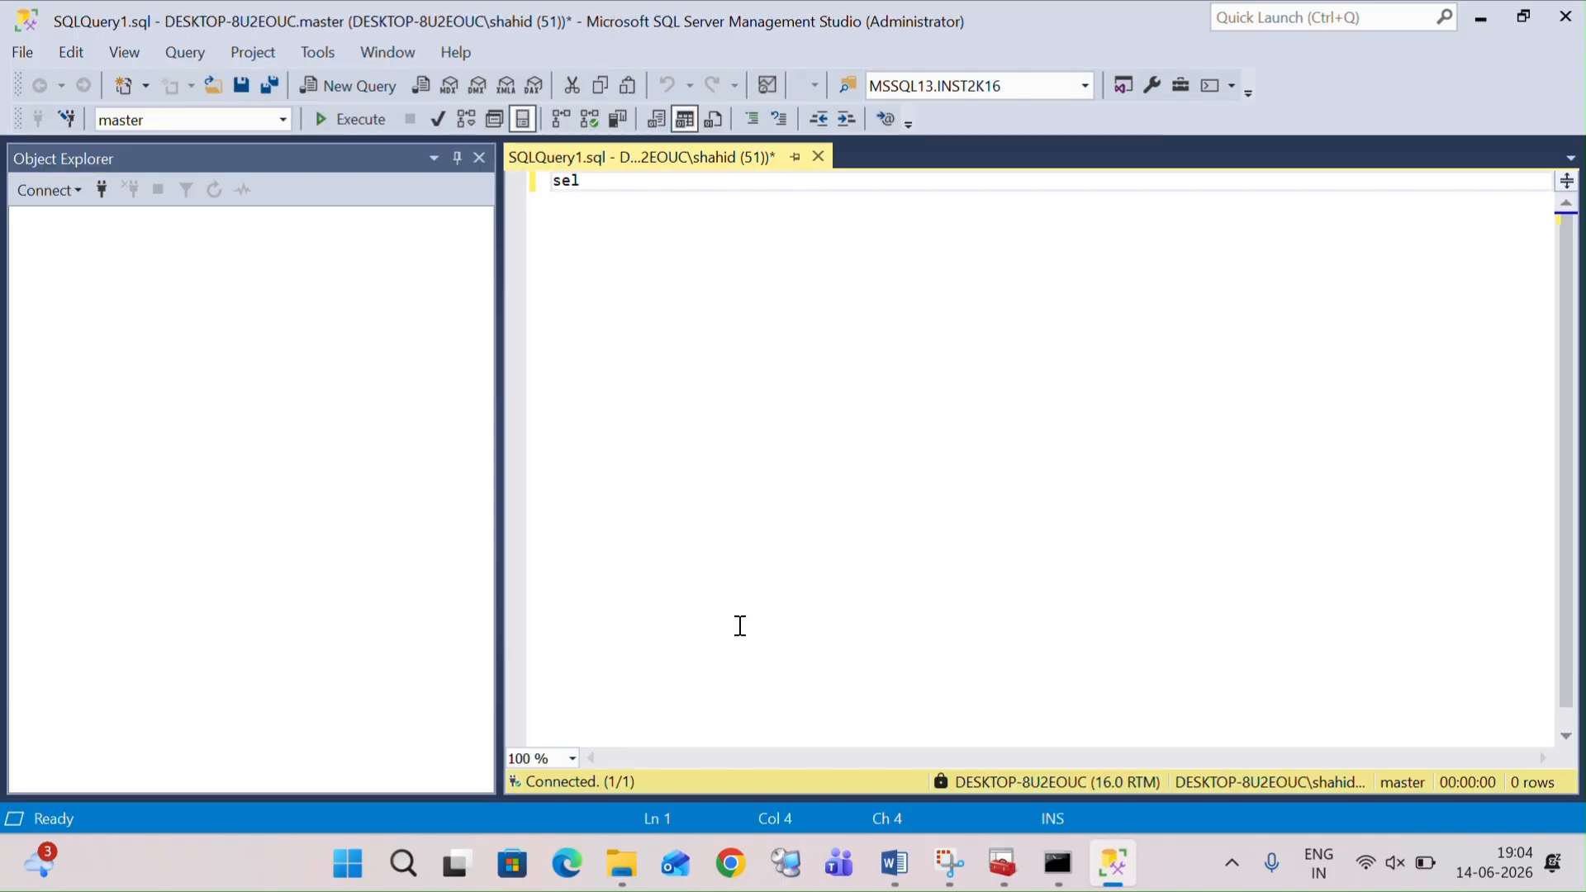
type("ect * from sys.databases")
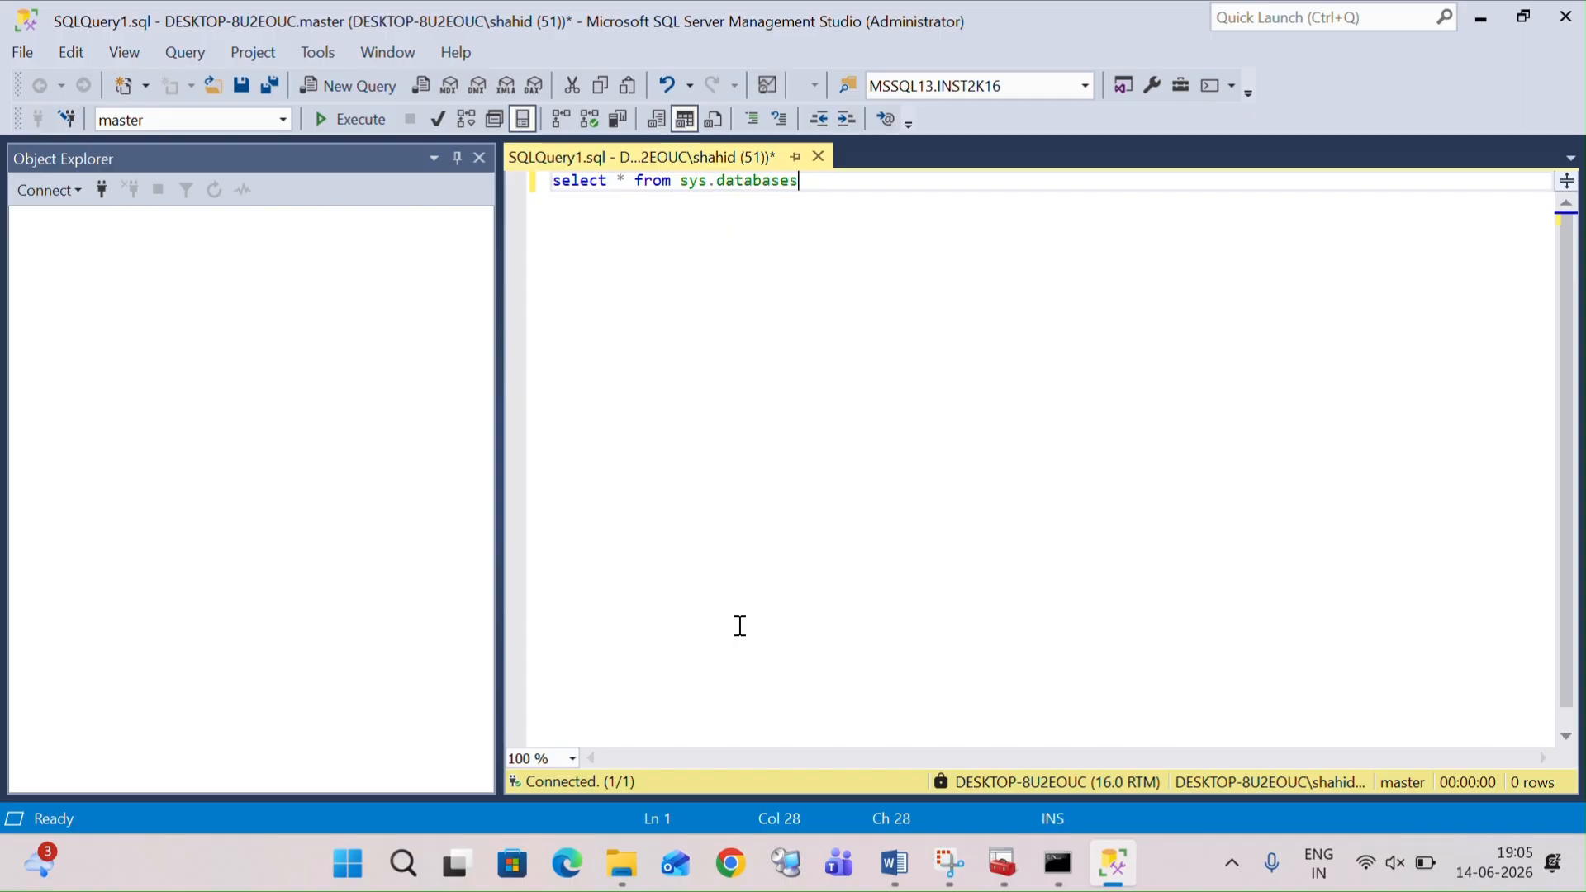
key("F5")
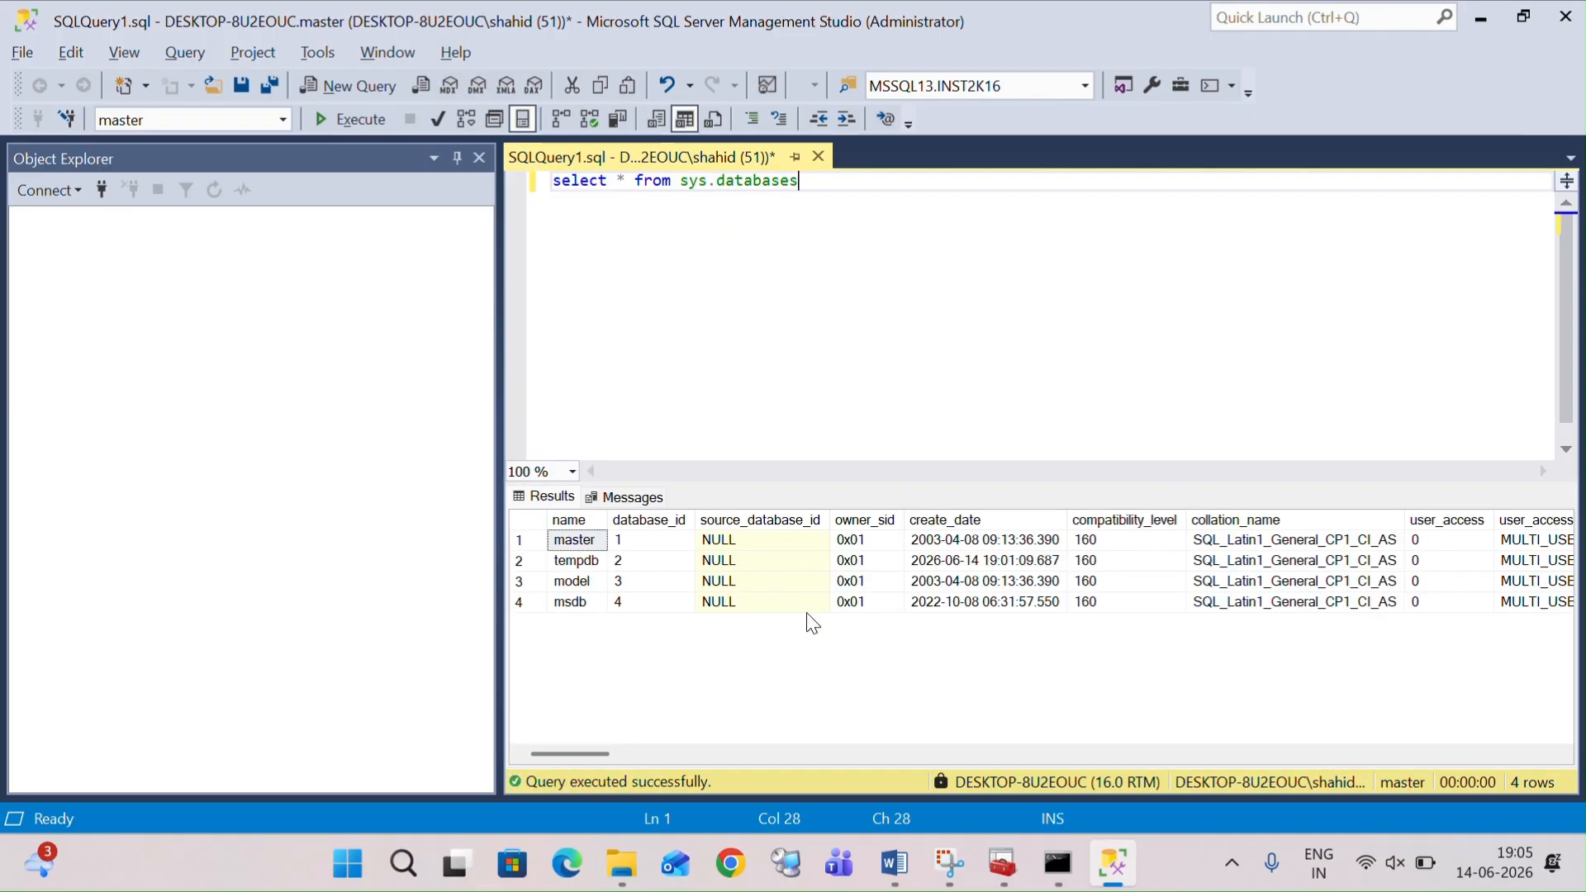
mouse_move(562, 750)
left_mouse_down()
mouse_move(636, 760)
mouse_move(534, 756)
left_mouse_up()
Step: Add the query "select * from sys.sysaltfiles" below the existing one and run only that statement
key("Return")
key("Return")
type("select * from sys.")
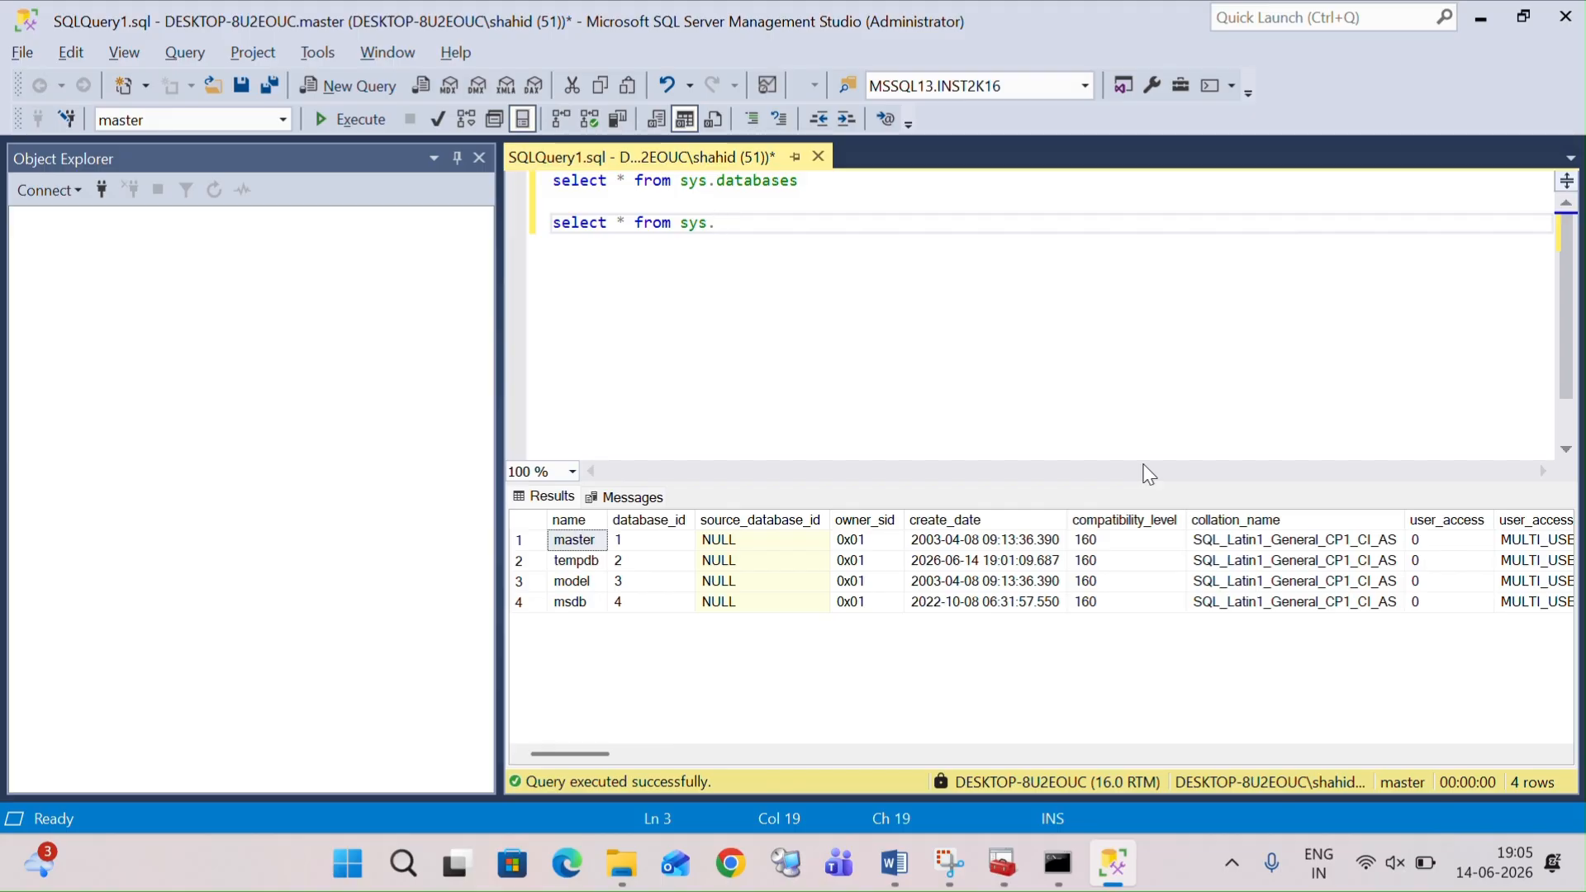
type("sys")
type("a")
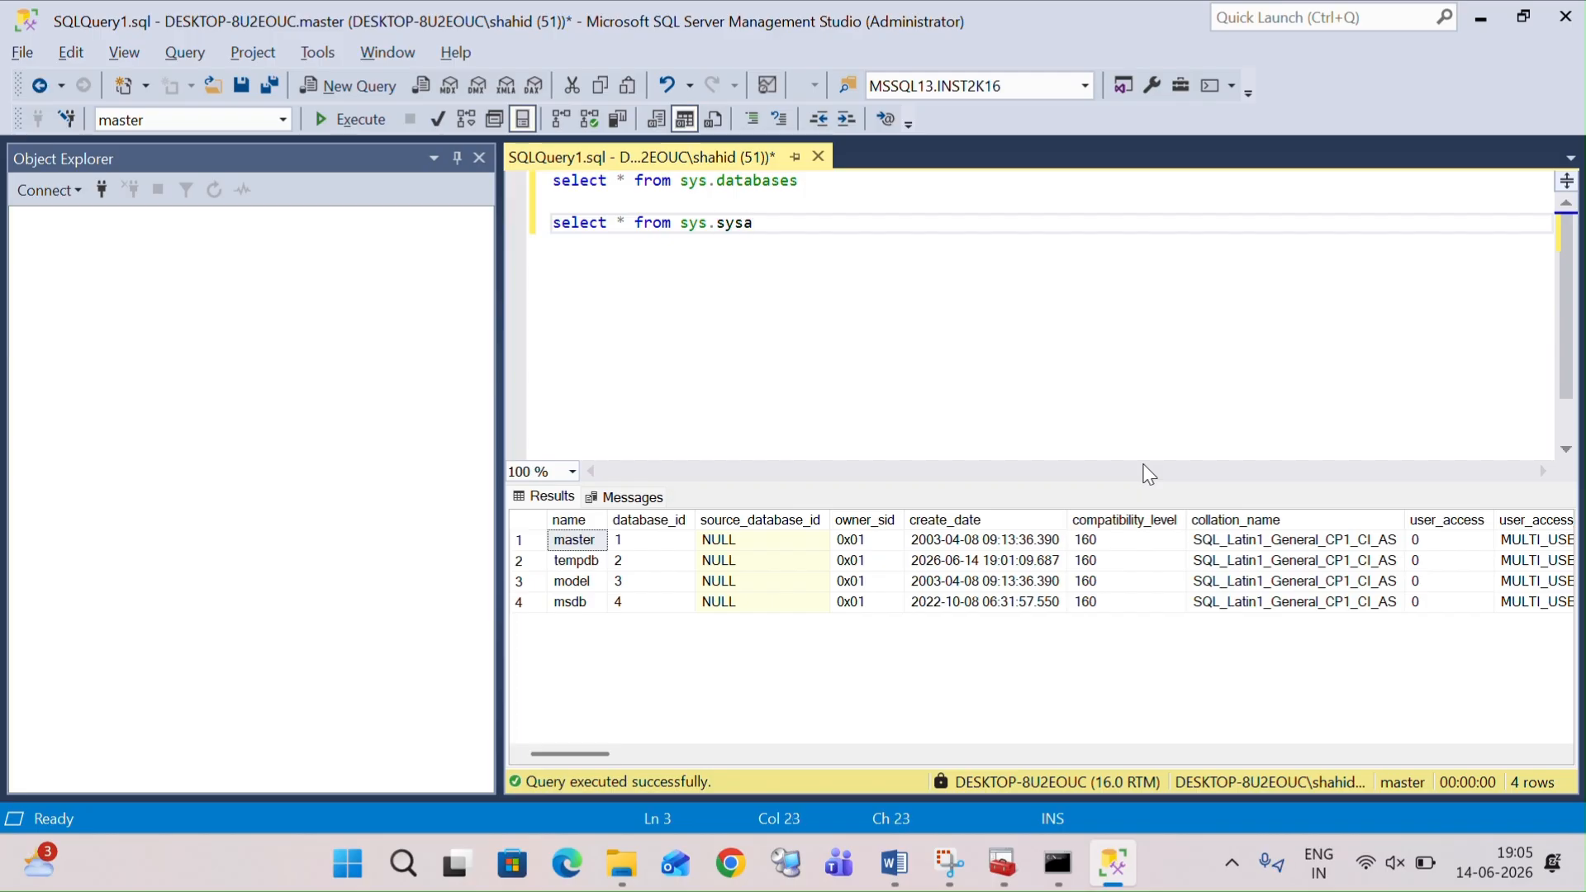
type("ltfiles")
left_click_drag(843, 223, 552, 221)
key("F5")
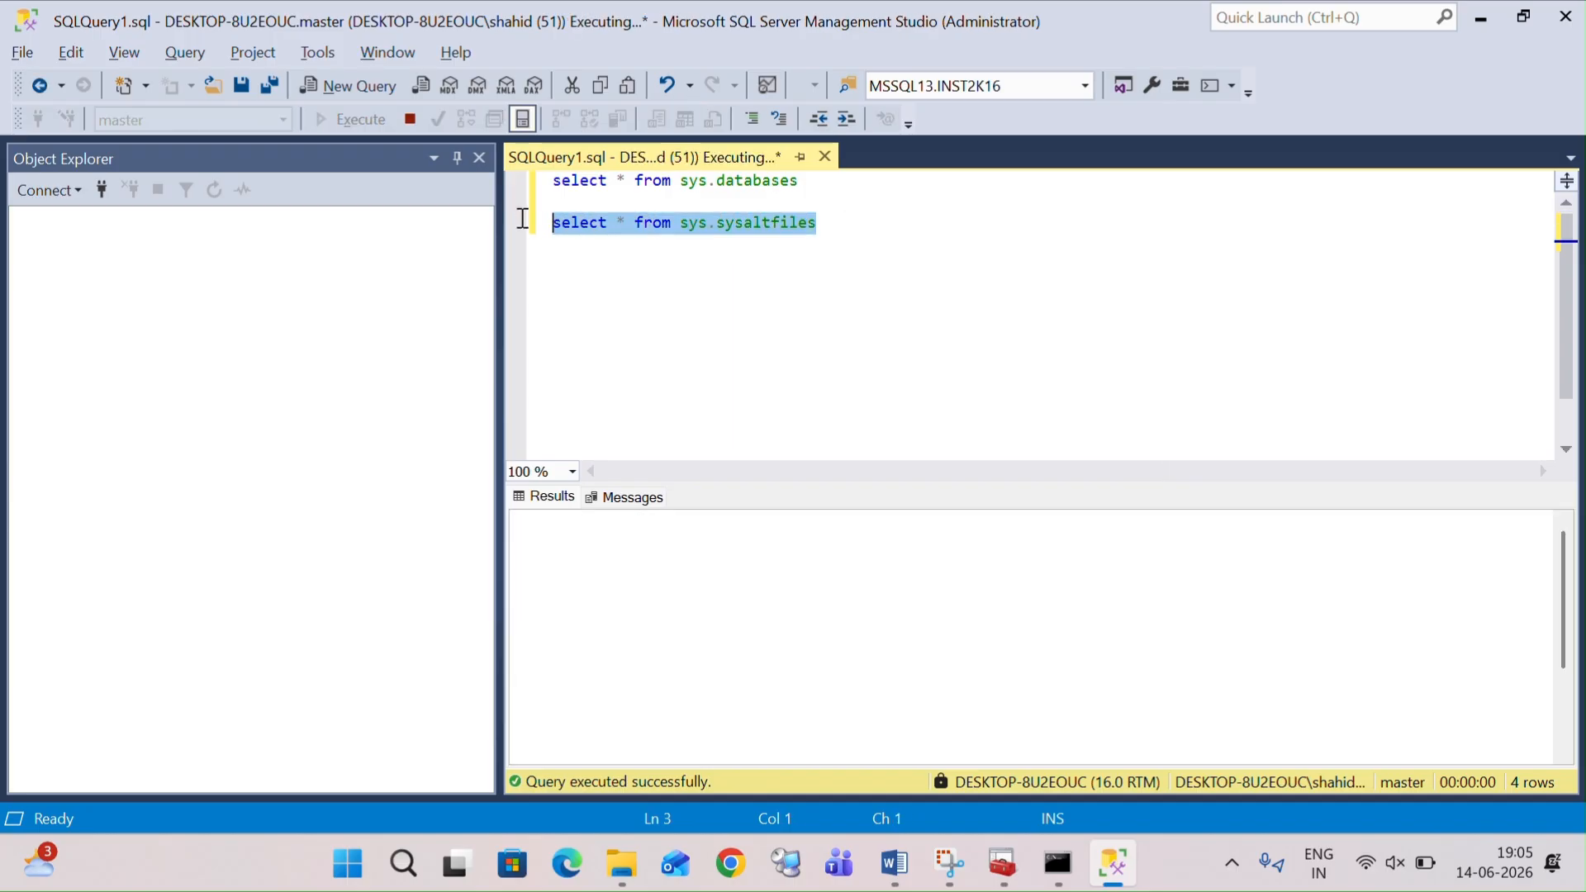
Step: Examine the name and filename columns of the sysaltfiles results, widening them to read the full system database file paths
left_click(1107, 541)
scroll(1109, 549, "down", 2)
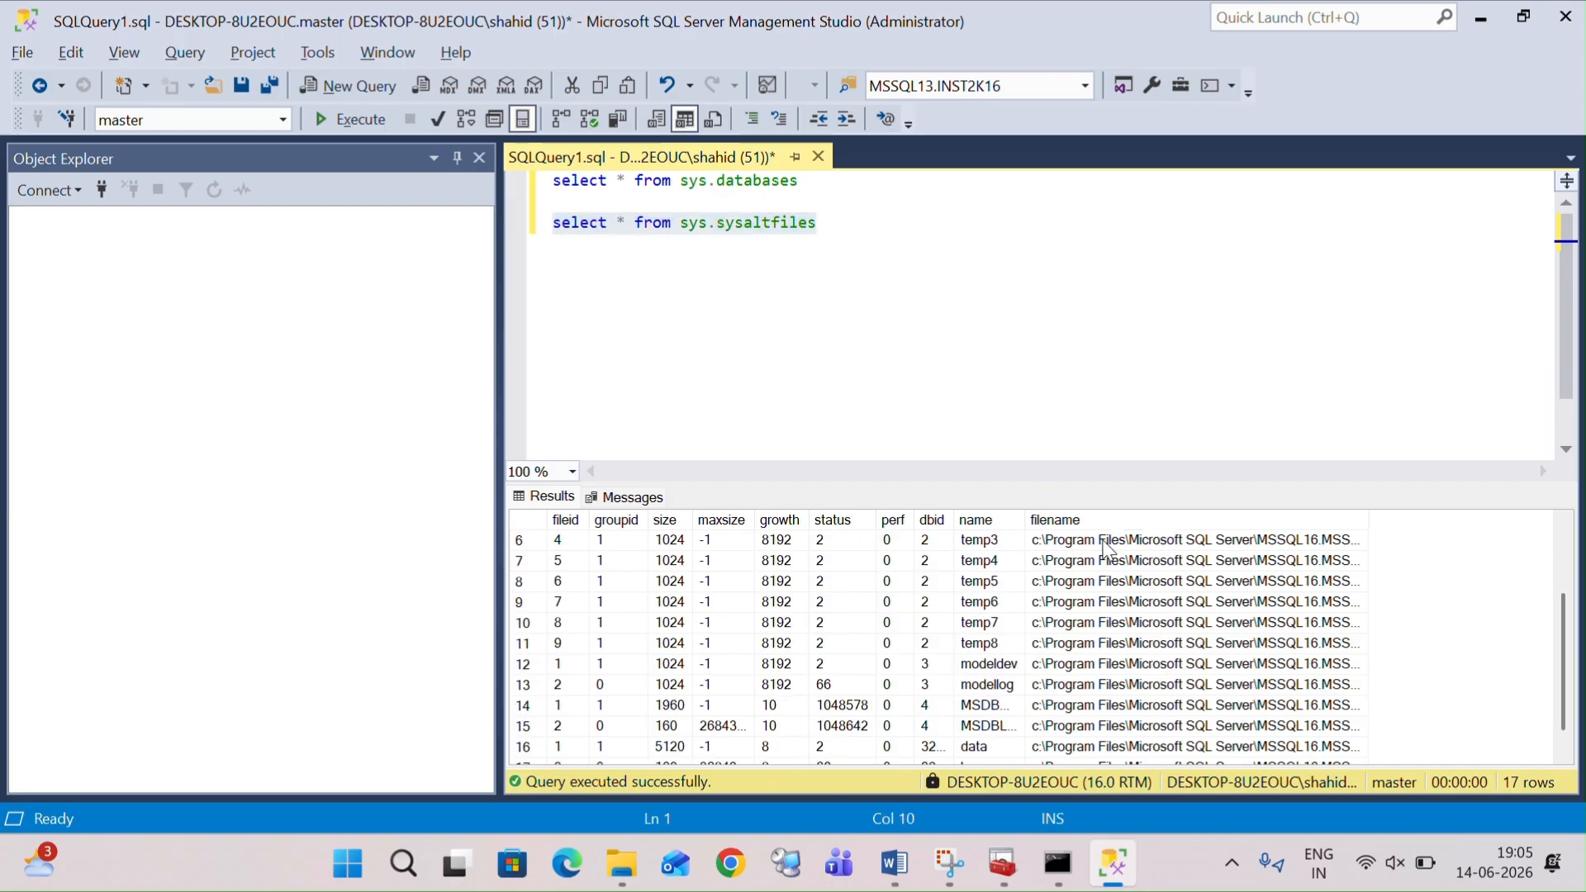
double_click(1366, 524)
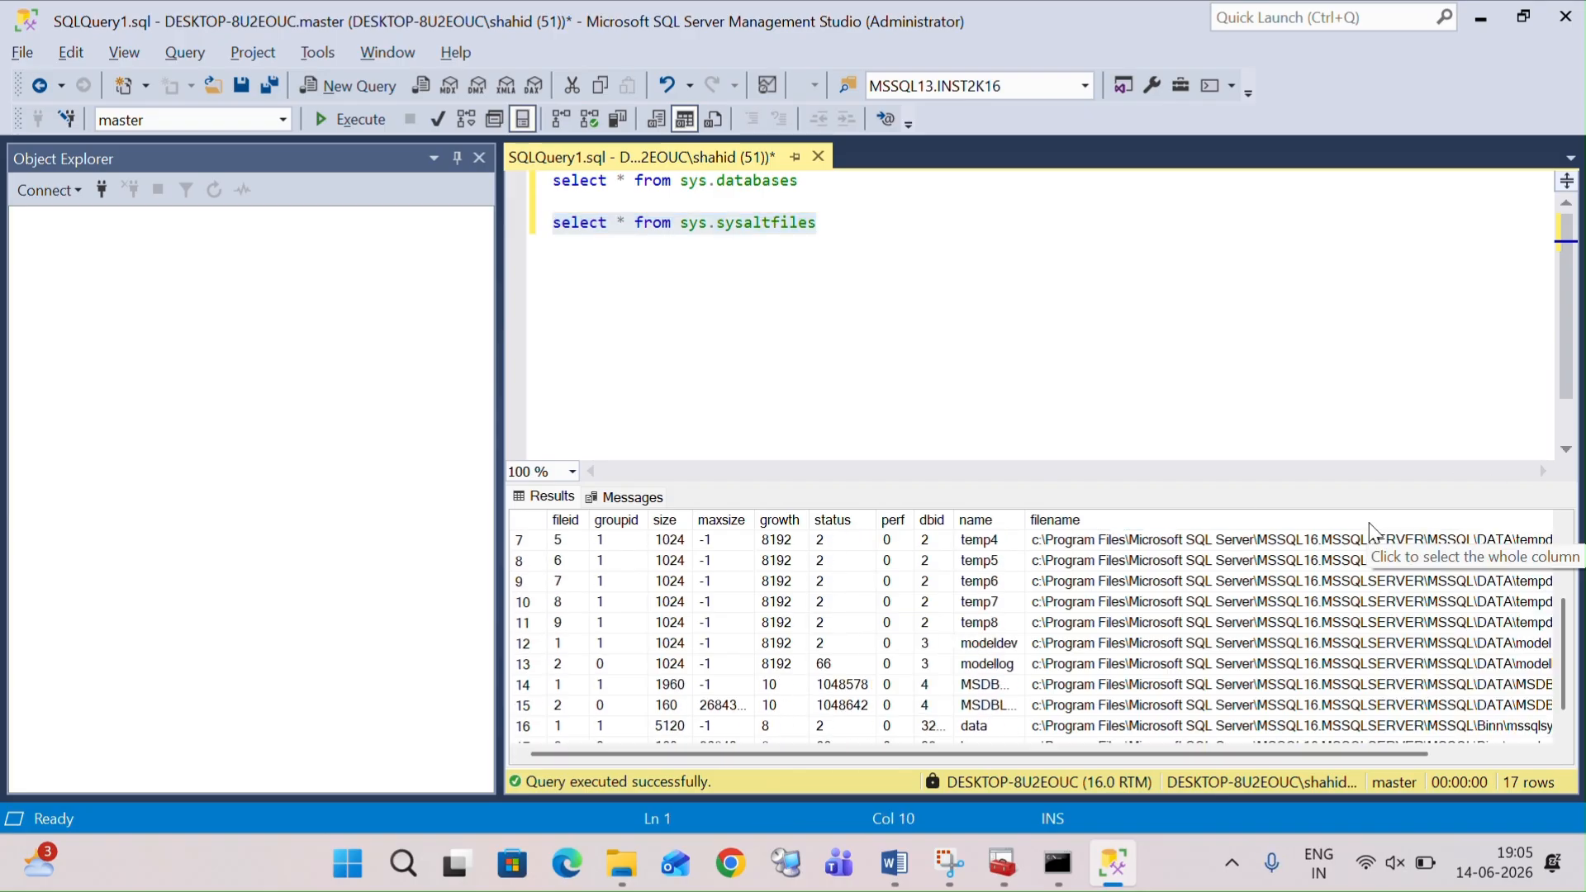
scroll(1555, 719, "down", 1)
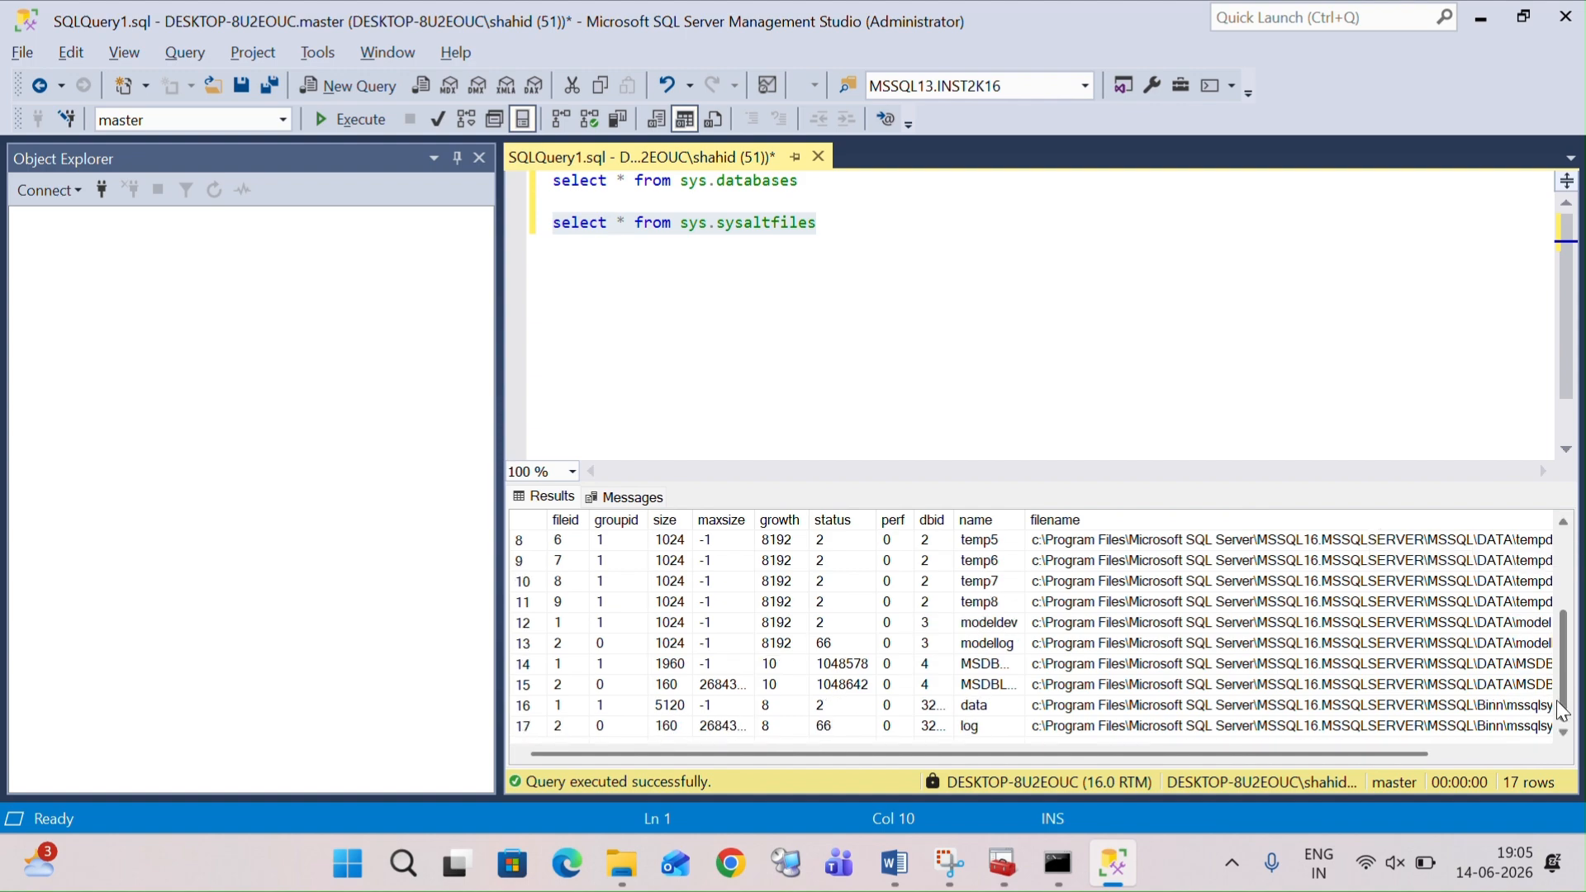
left_click_drag(1384, 750, 1341, 747)
left_click_drag(1028, 519, 1040, 520)
scroll(1074, 607, "up", 2)
scroll(1074, 607, "up", 1)
scroll(1074, 607, "down", 3)
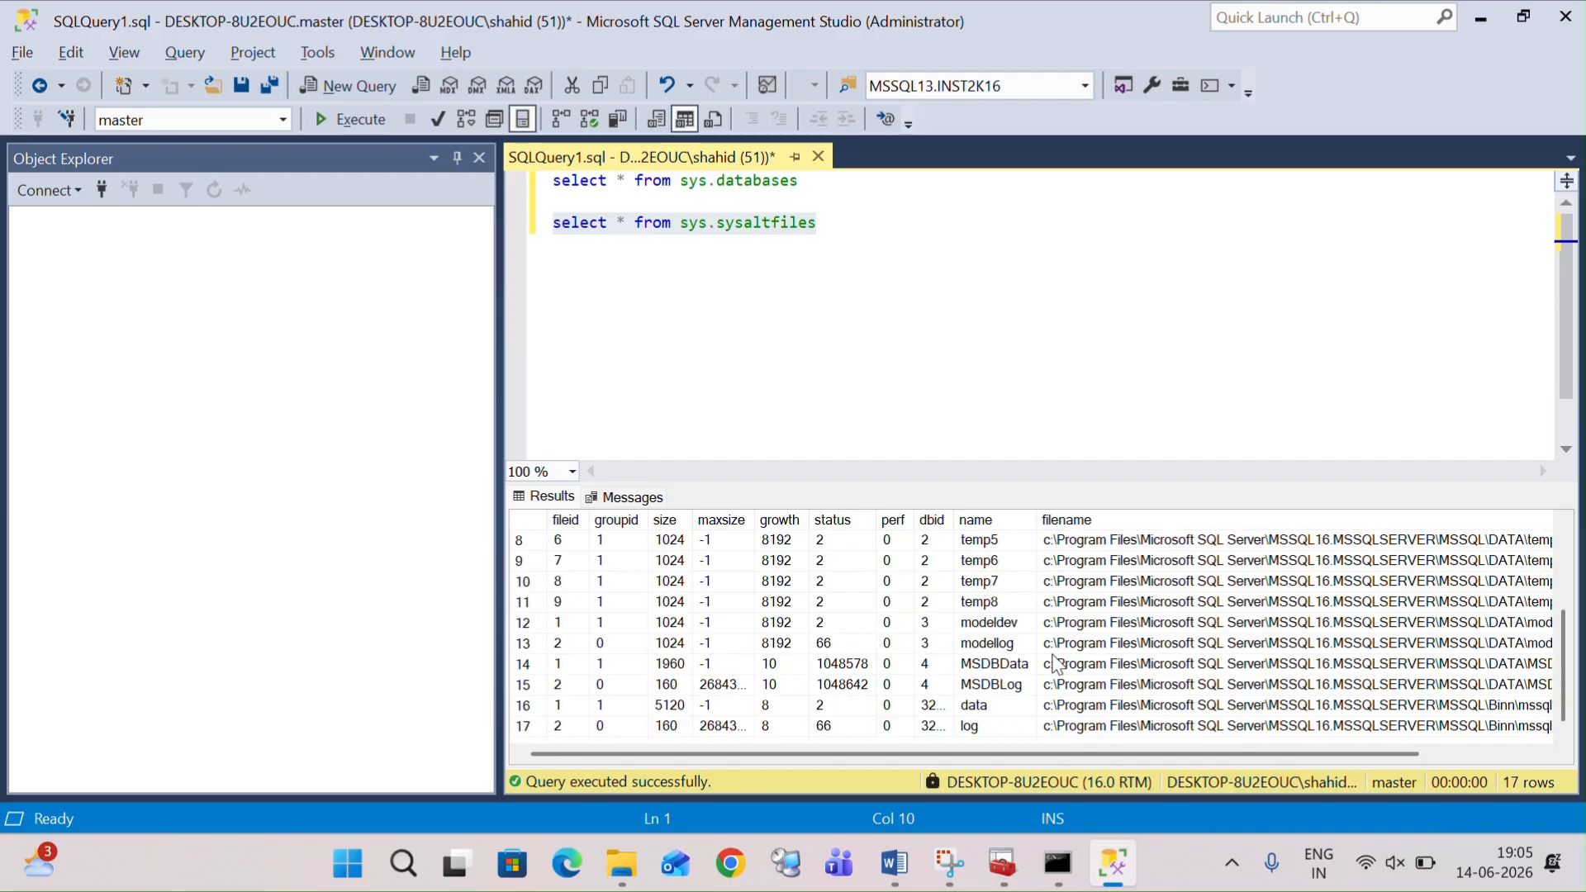
left_click_drag(1089, 757, 1314, 790)
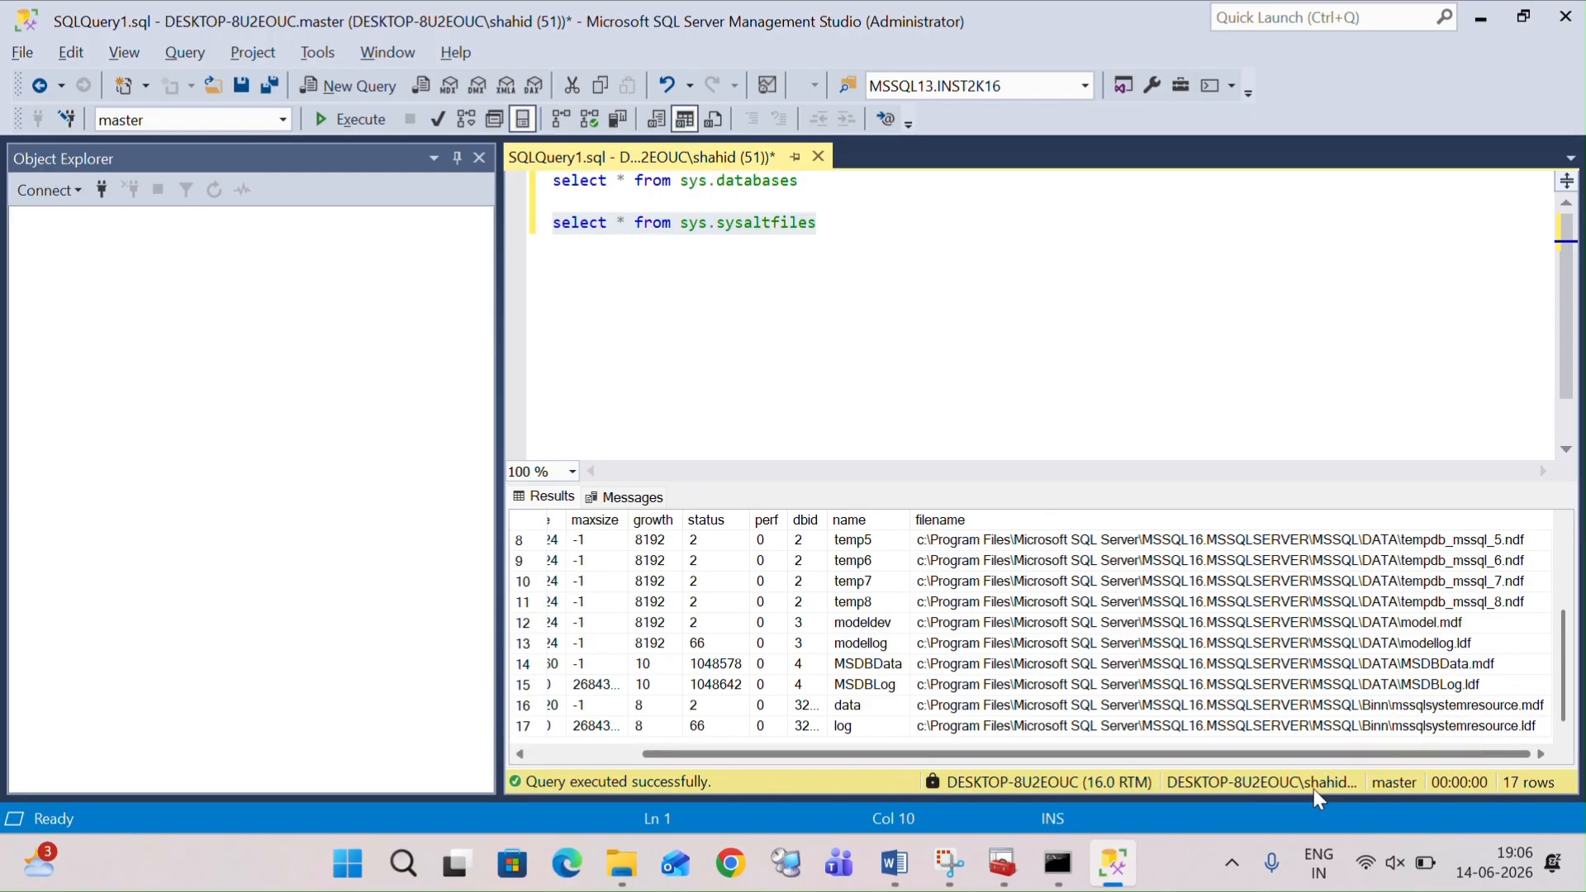
left_click(1416, 713)
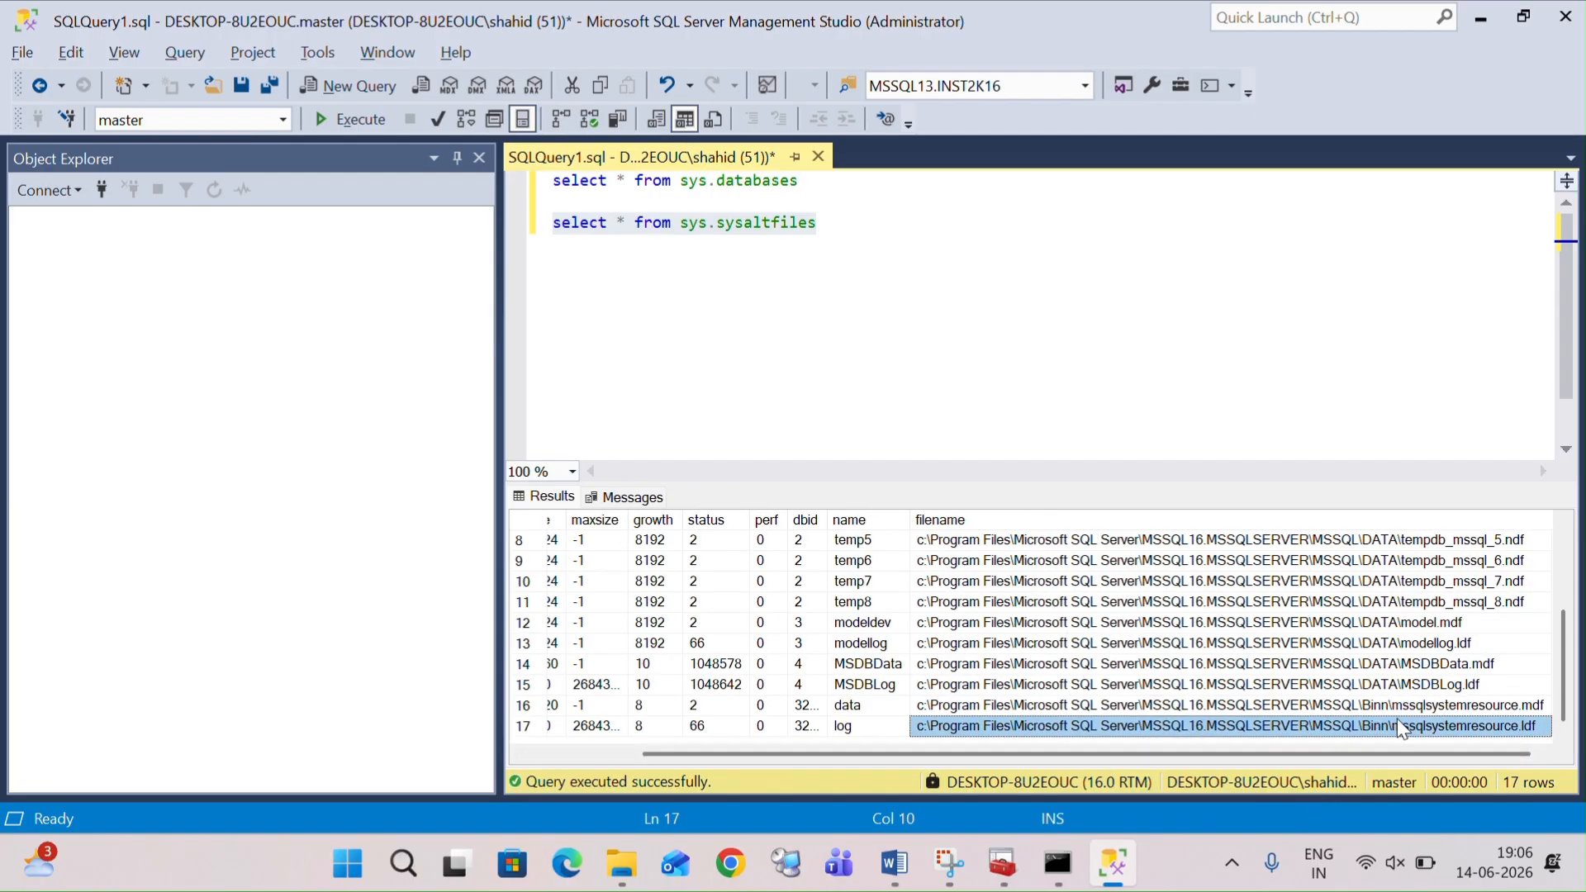
left_click(1405, 686)
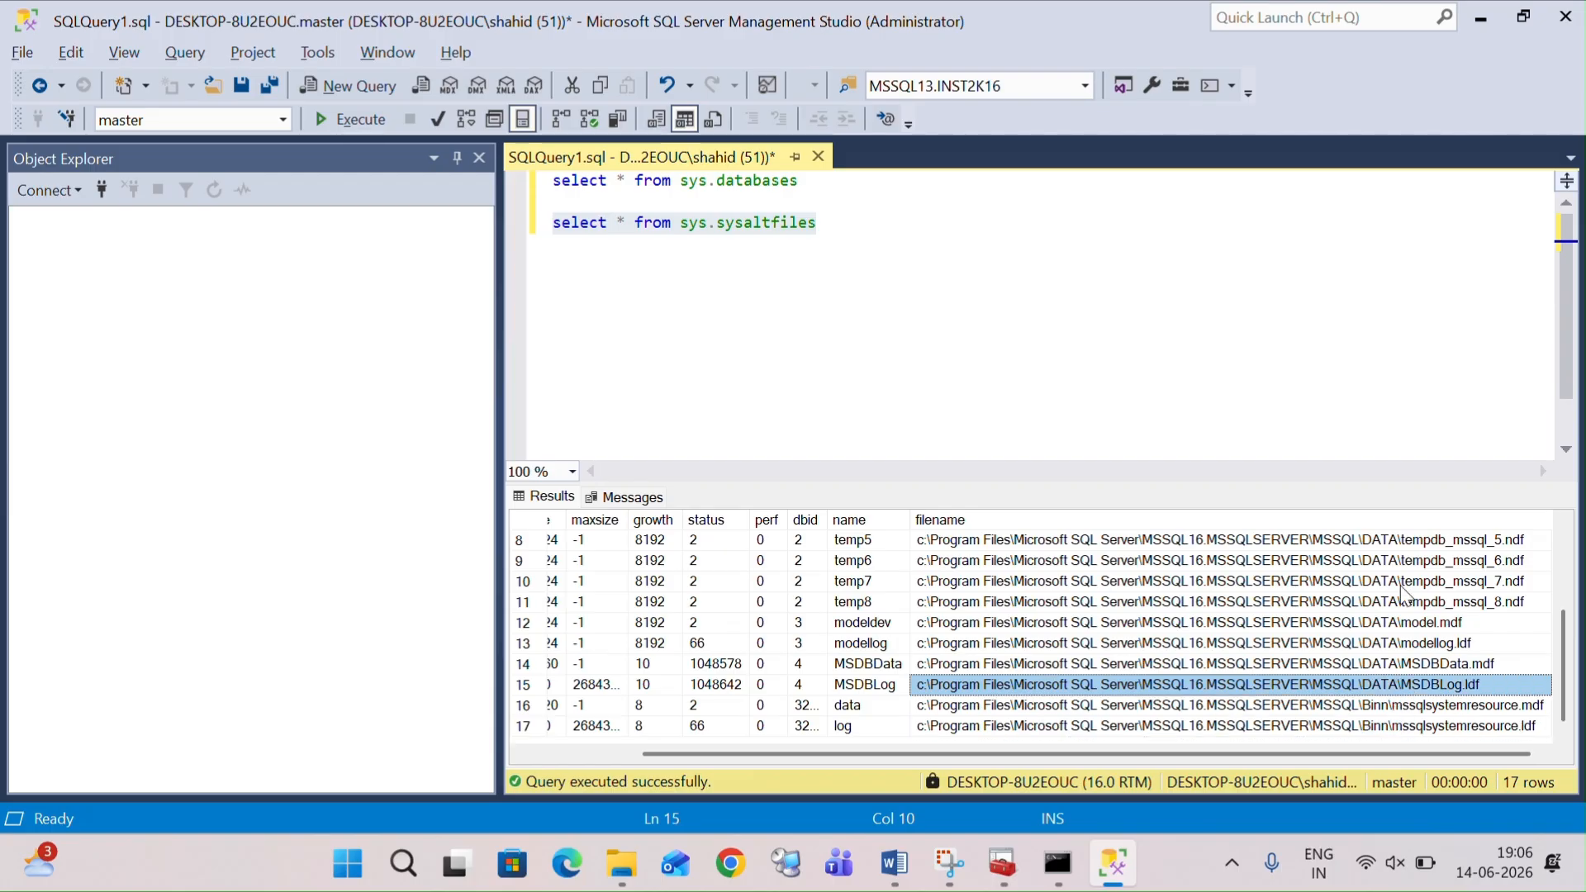
Step: Add and try to run only "restore database [master] from disk = 'c:\backup\master_full.bak'"
left_click(905, 215)
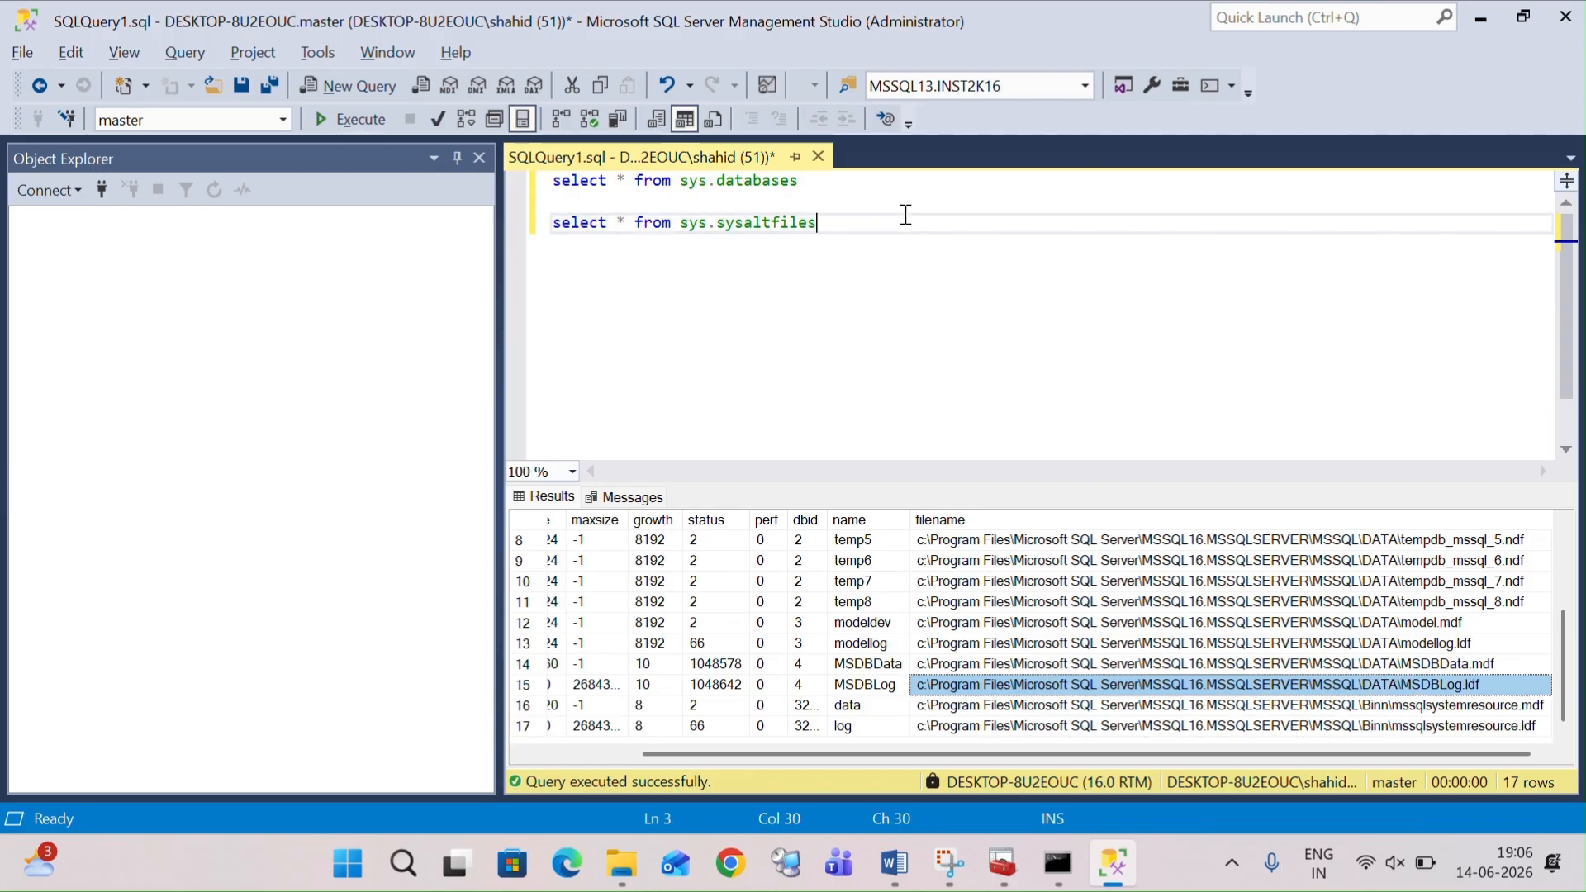
key("Return")
key("Return")
type("restor")
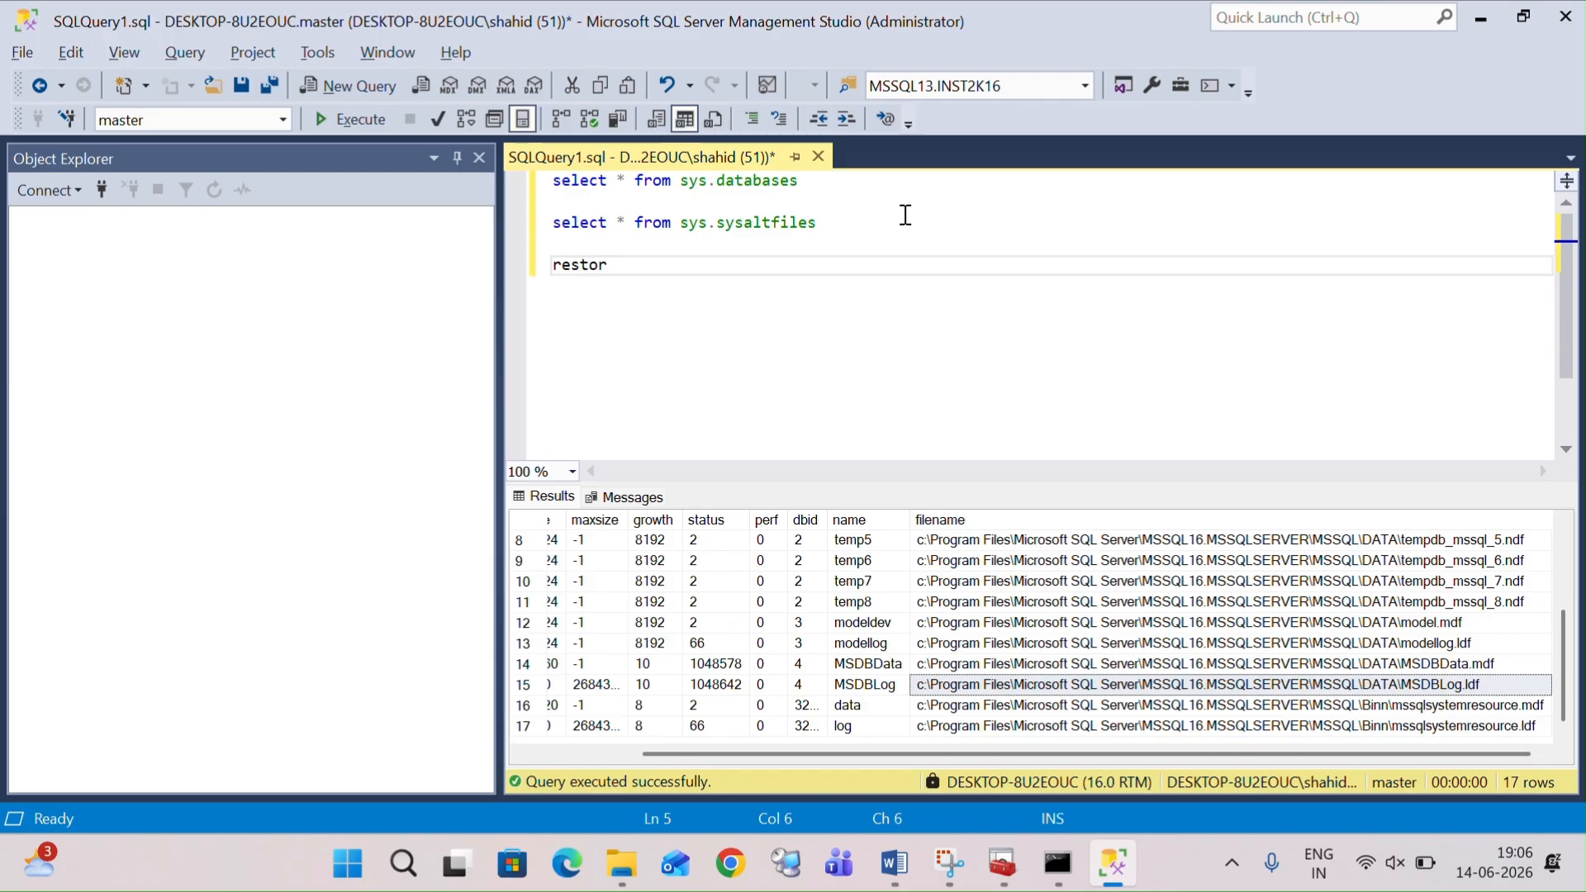
type("e database [mast")
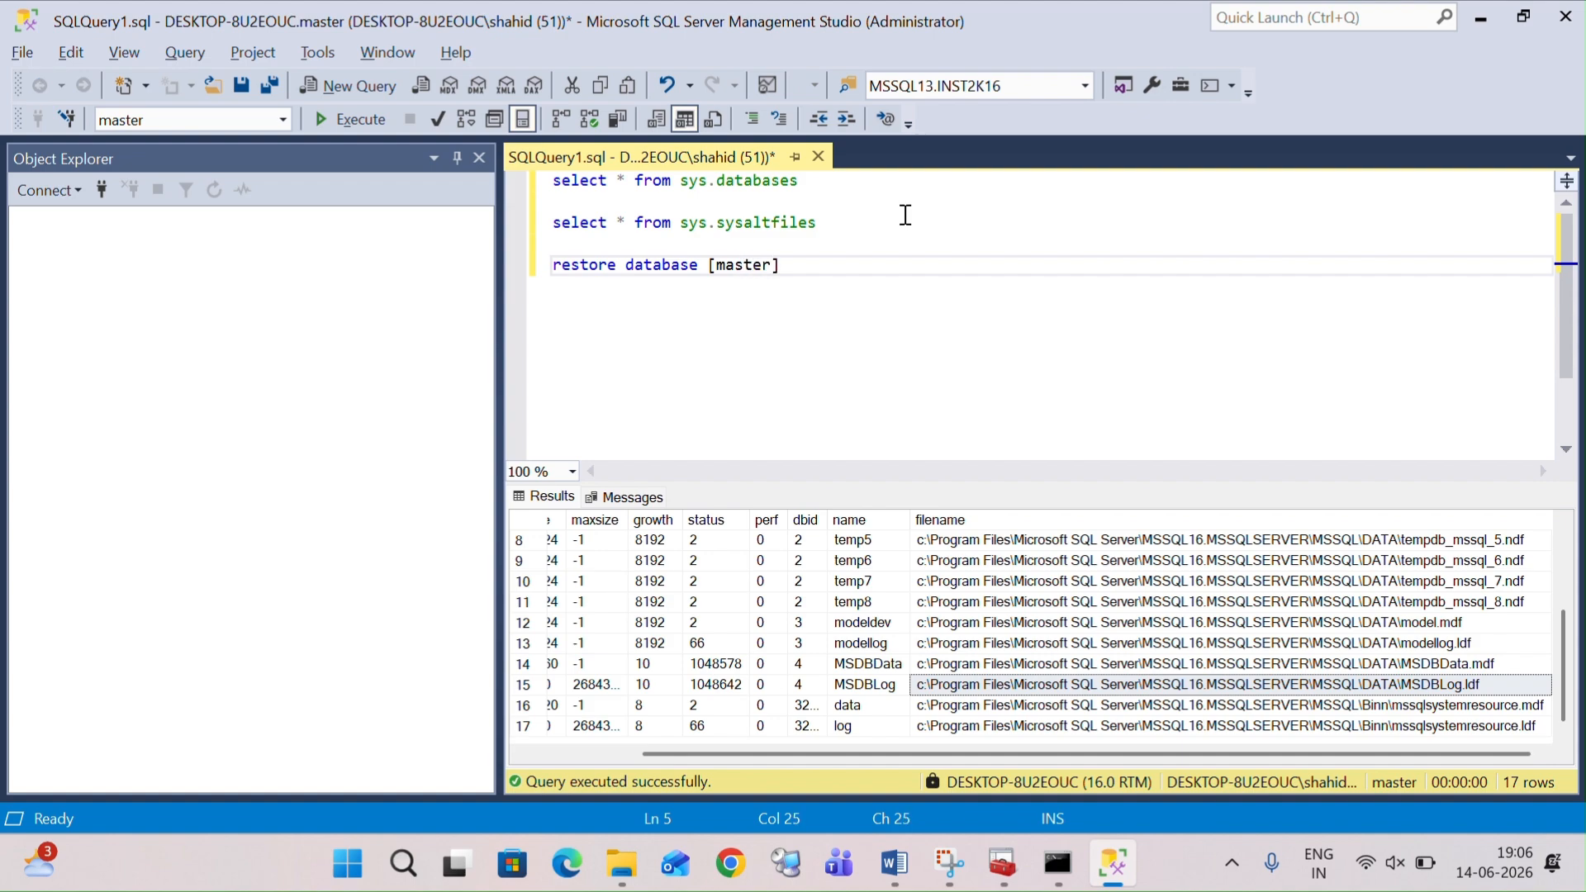
type("er] from disk = 'c:\\backup\\master_fu")
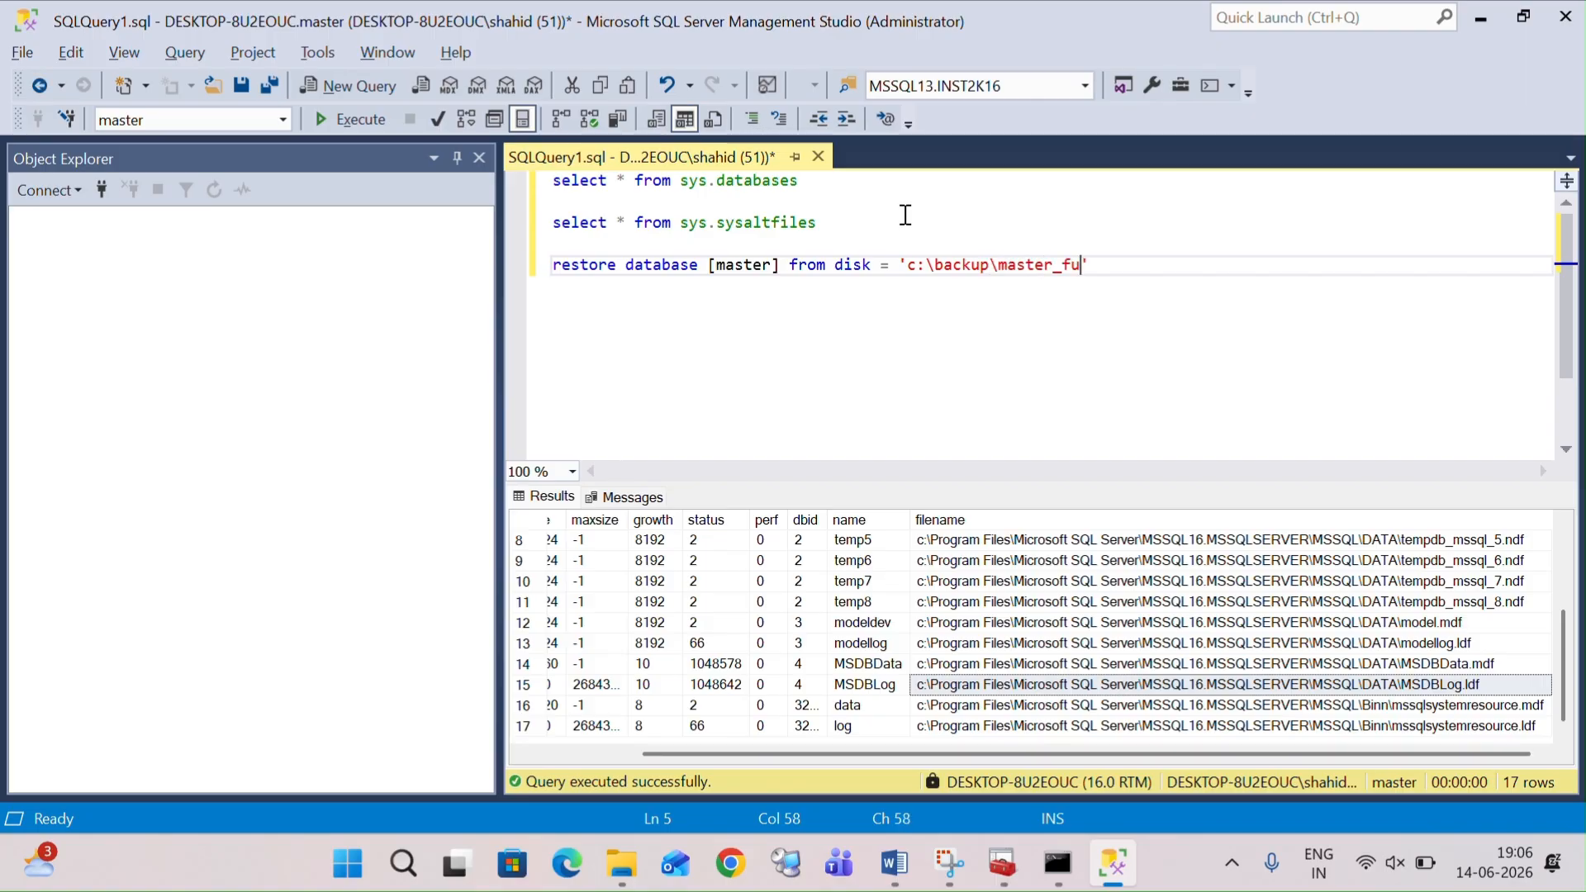
type("ll.bak")
left_click_drag(1165, 265, 531, 291)
key("F5")
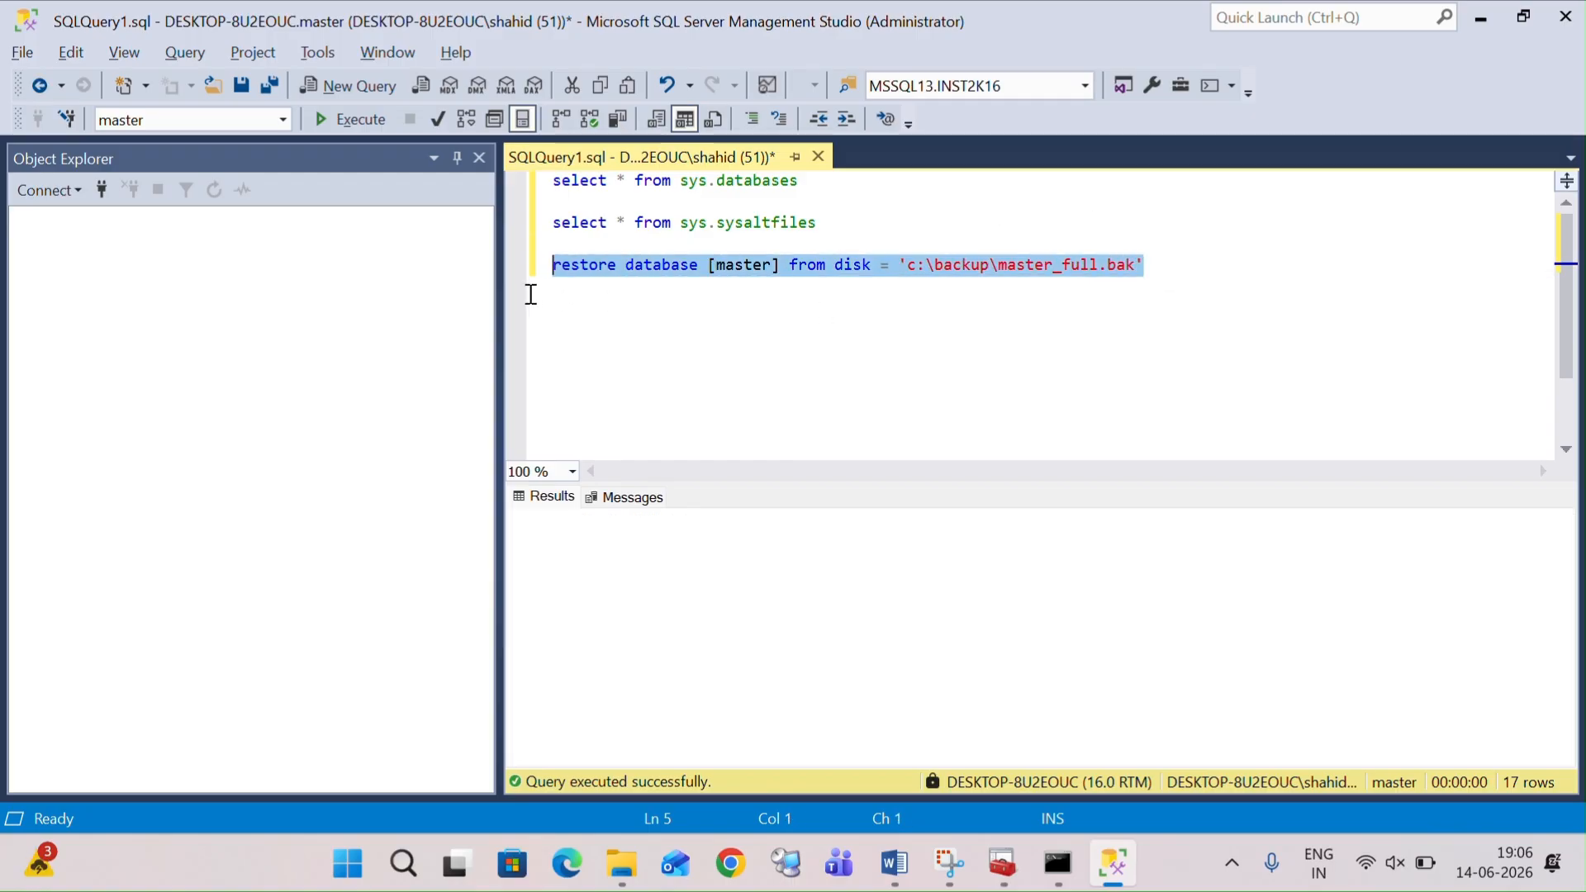
Step: Add "with replace" below the master restore statement and run the complete two-part restore command
left_click(1187, 252)
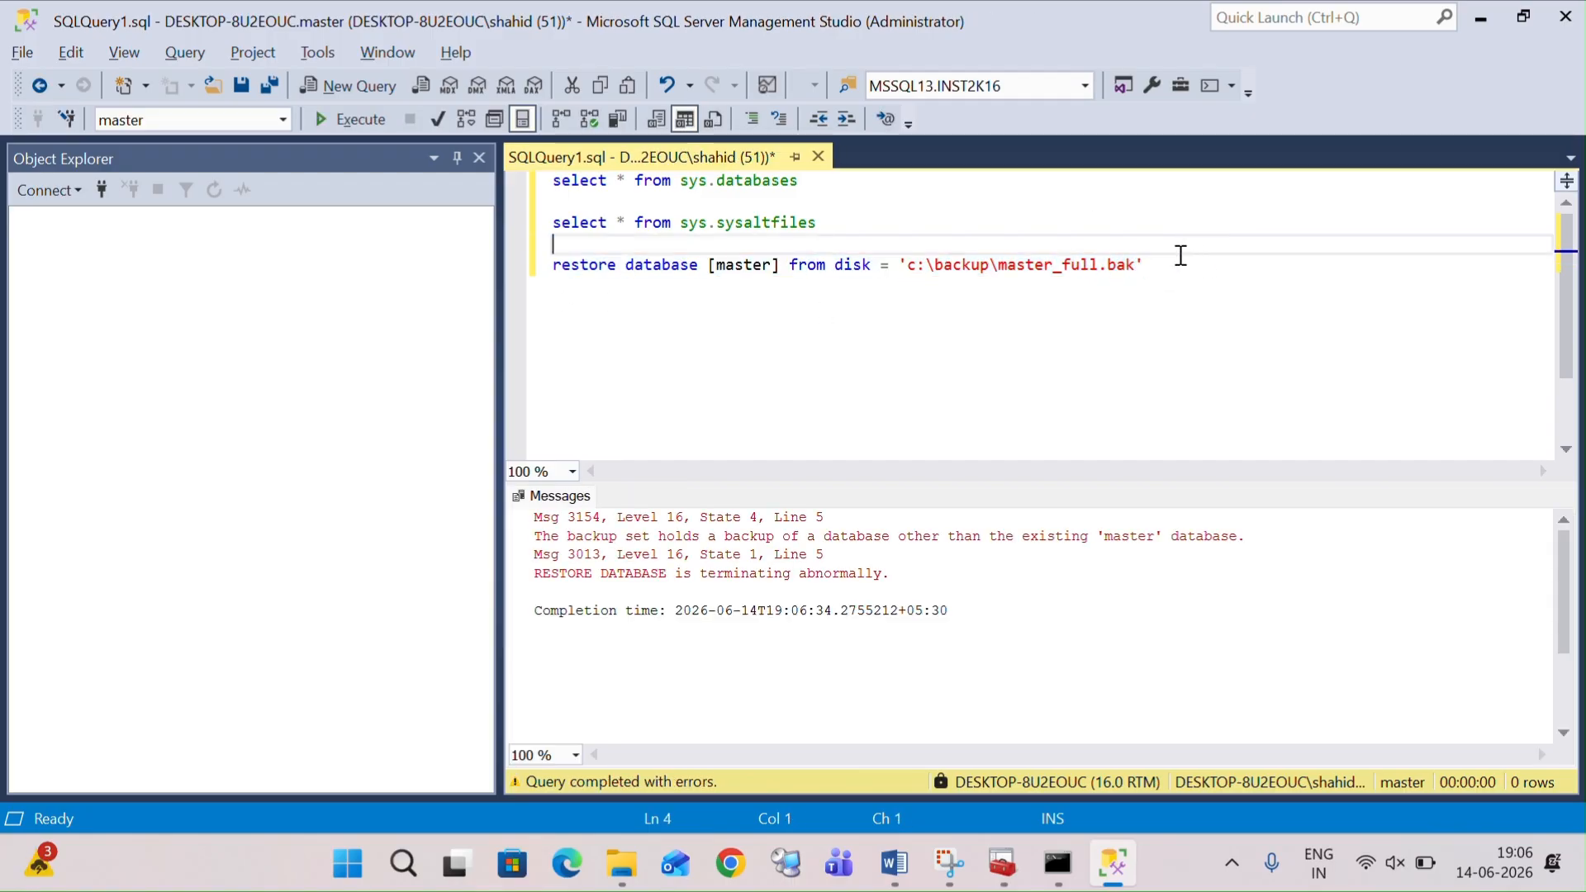
key("Return")
key("Return")
type("with repla")
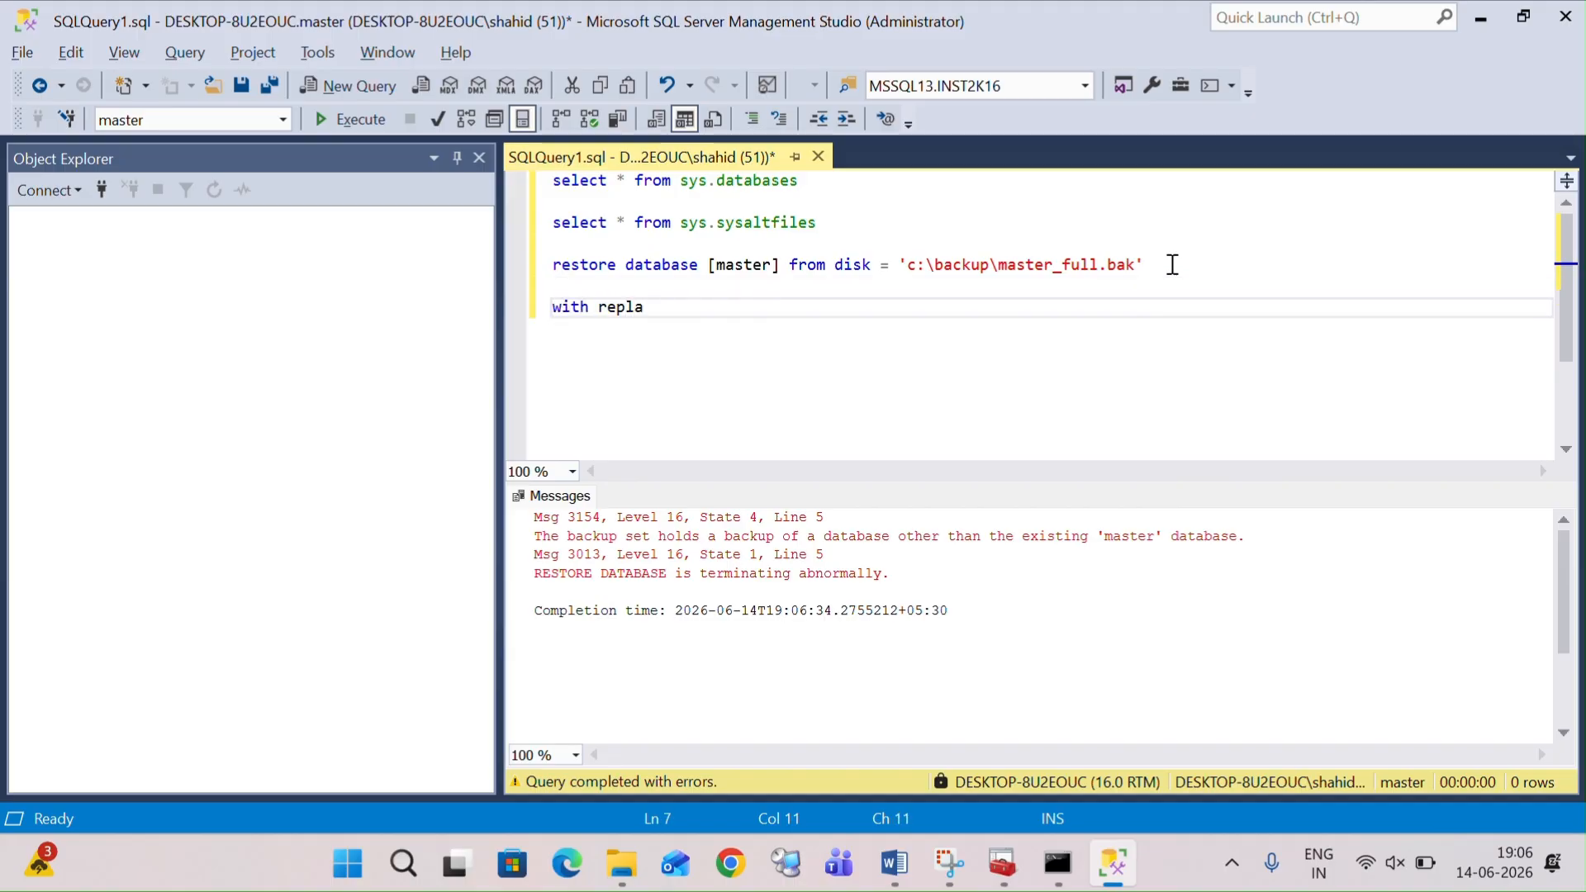
type("ce")
key("shift+alt+Up")
key("shift+alt+Up")
key("shift+alt+Home")
key("F5")
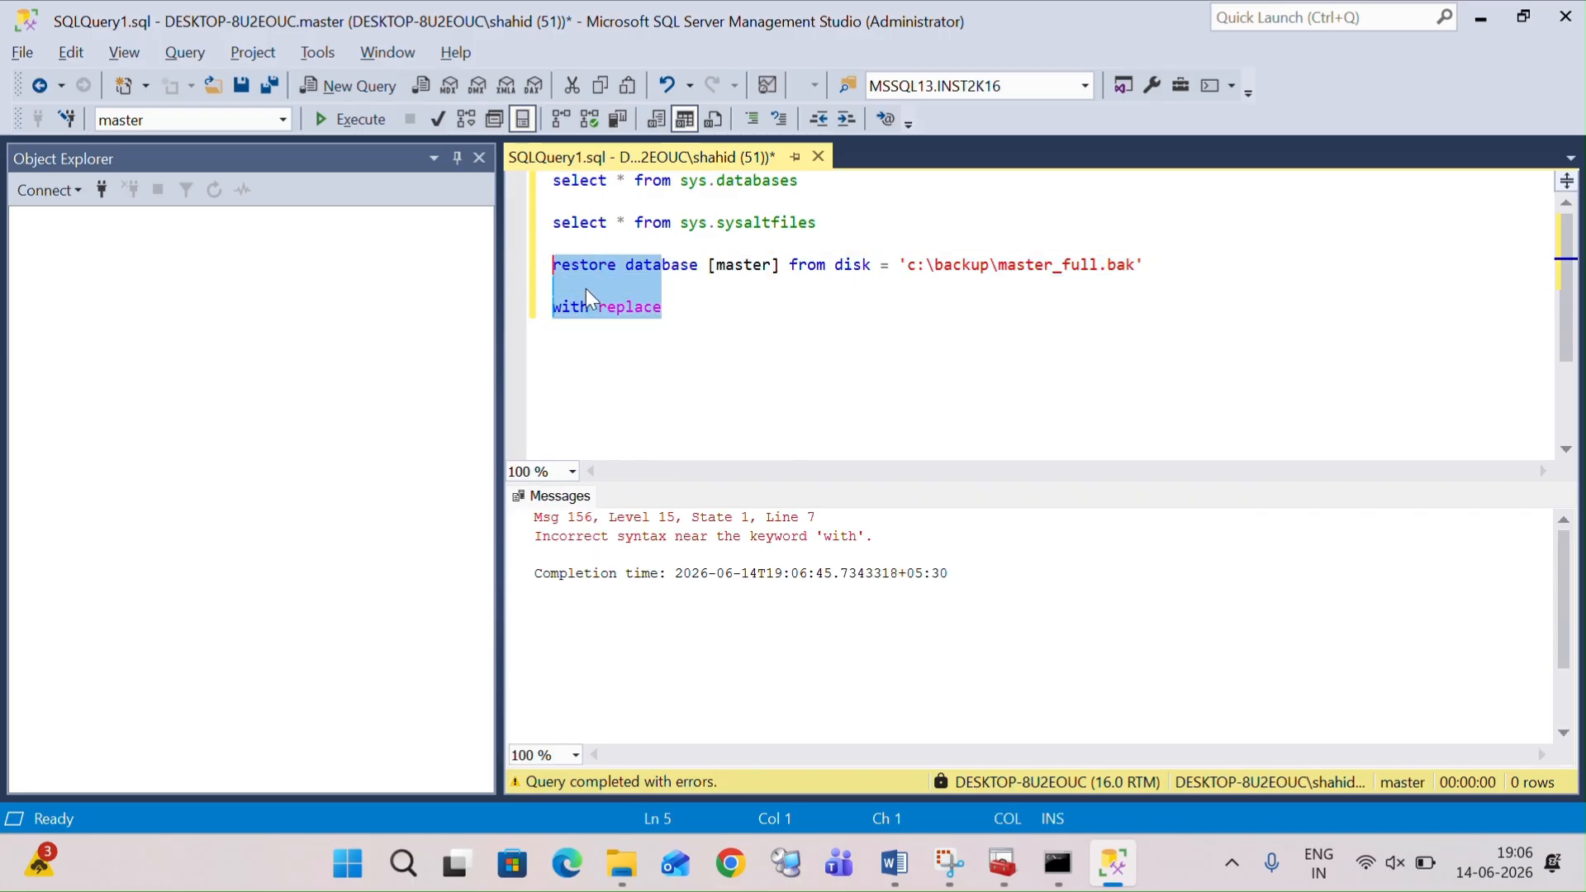
left_click_drag(702, 314, 531, 266)
key("F5")
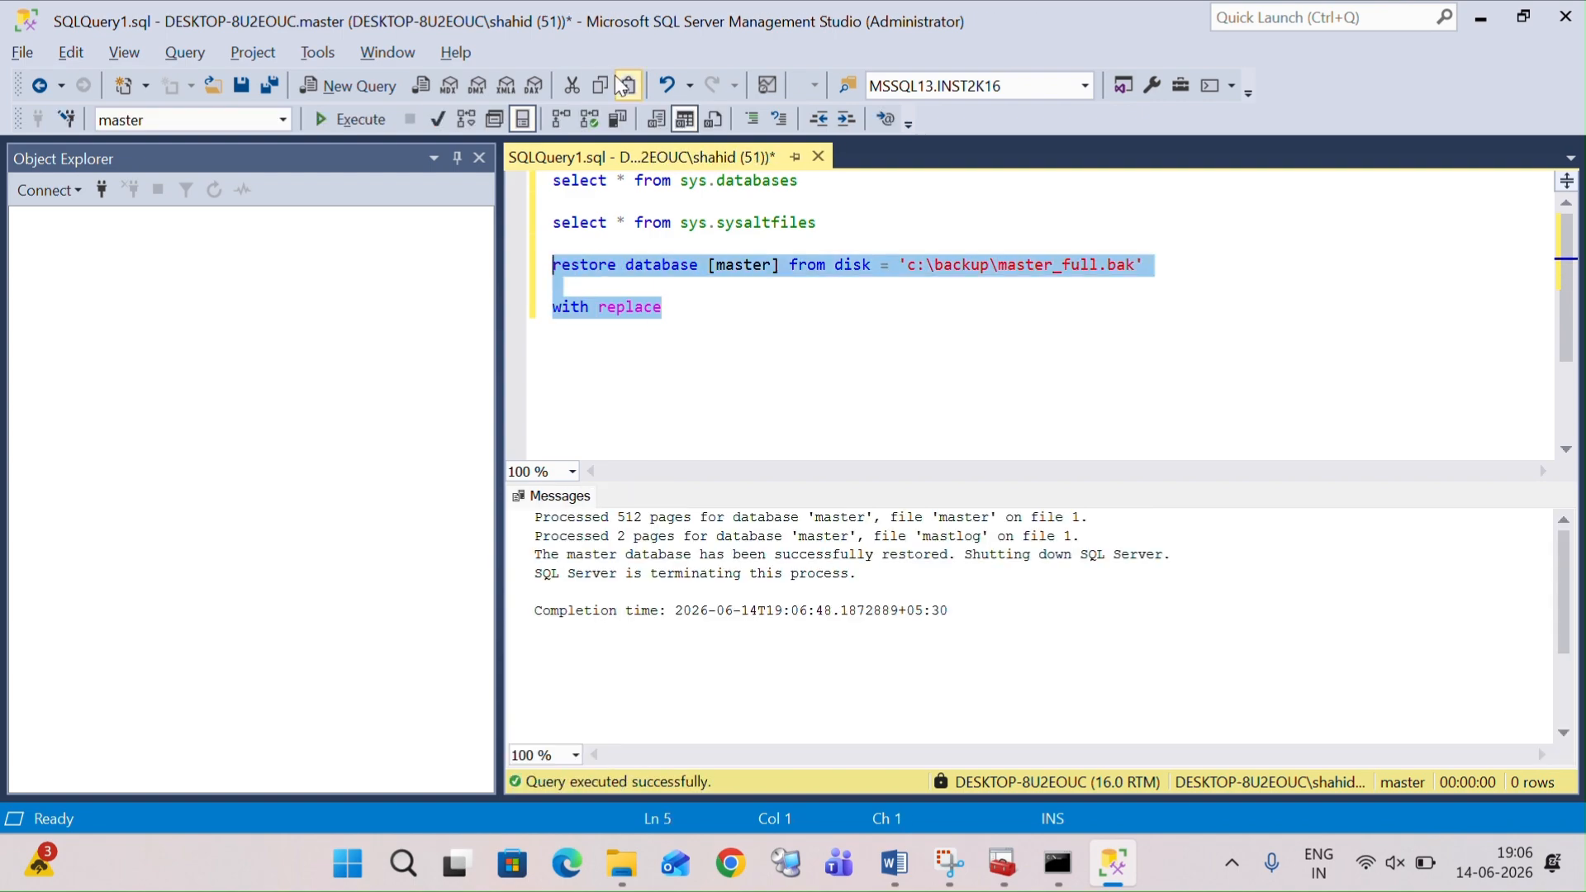
Step: In SQL Server Configuration Manager, remove the -t3608 and -m startup parameters from the SQL Server (MSSQLSERVER) service and save
left_click(1002, 863)
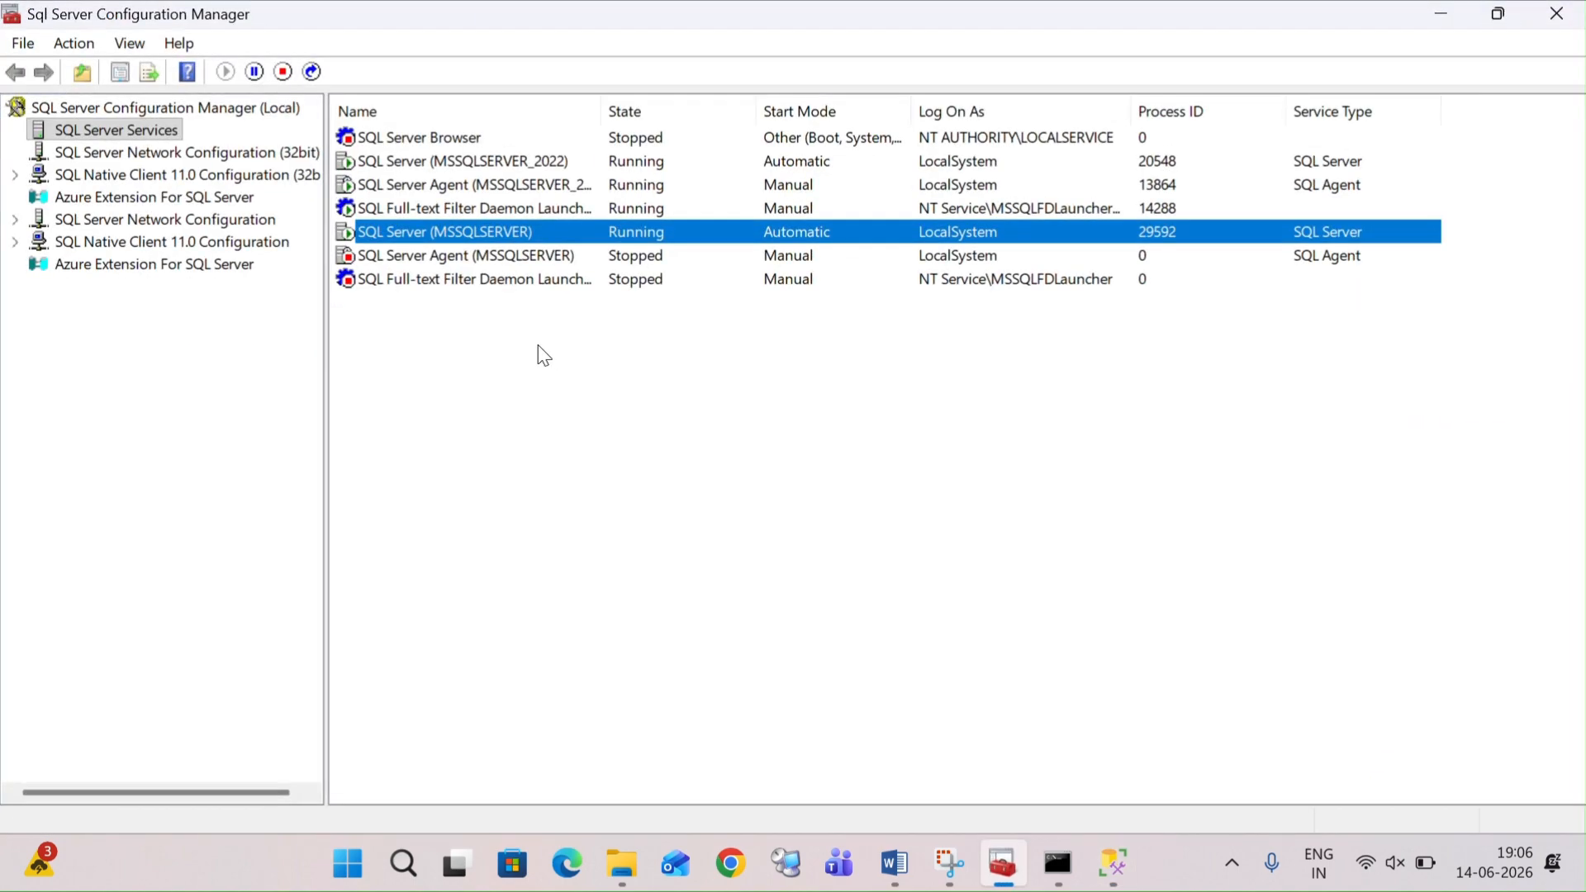
right_click(431, 244)
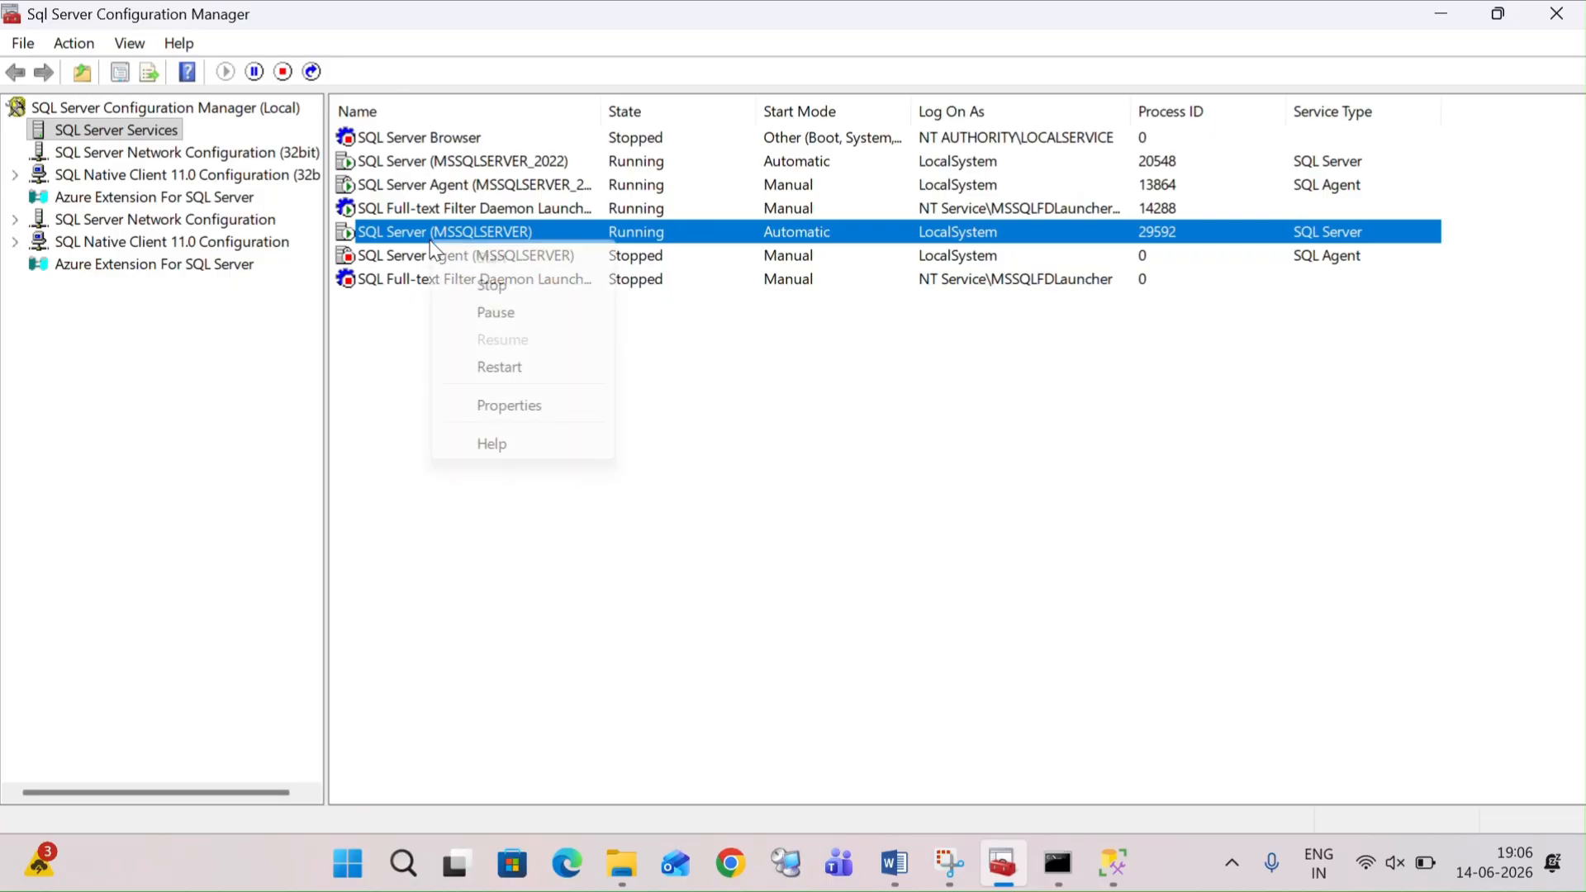
left_click(517, 408)
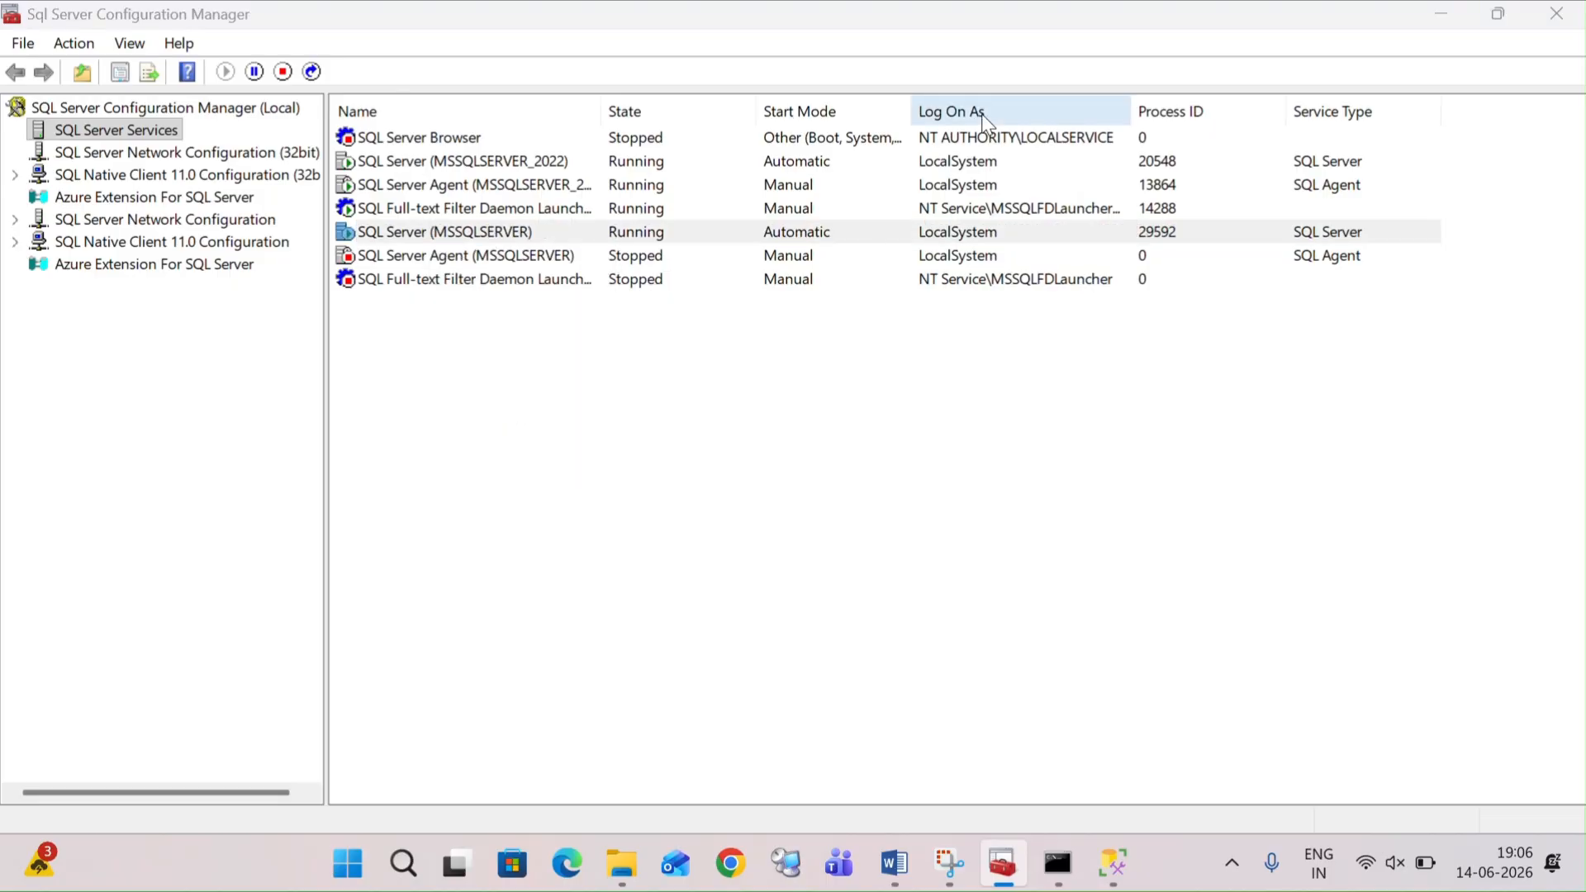
left_click(822, 153)
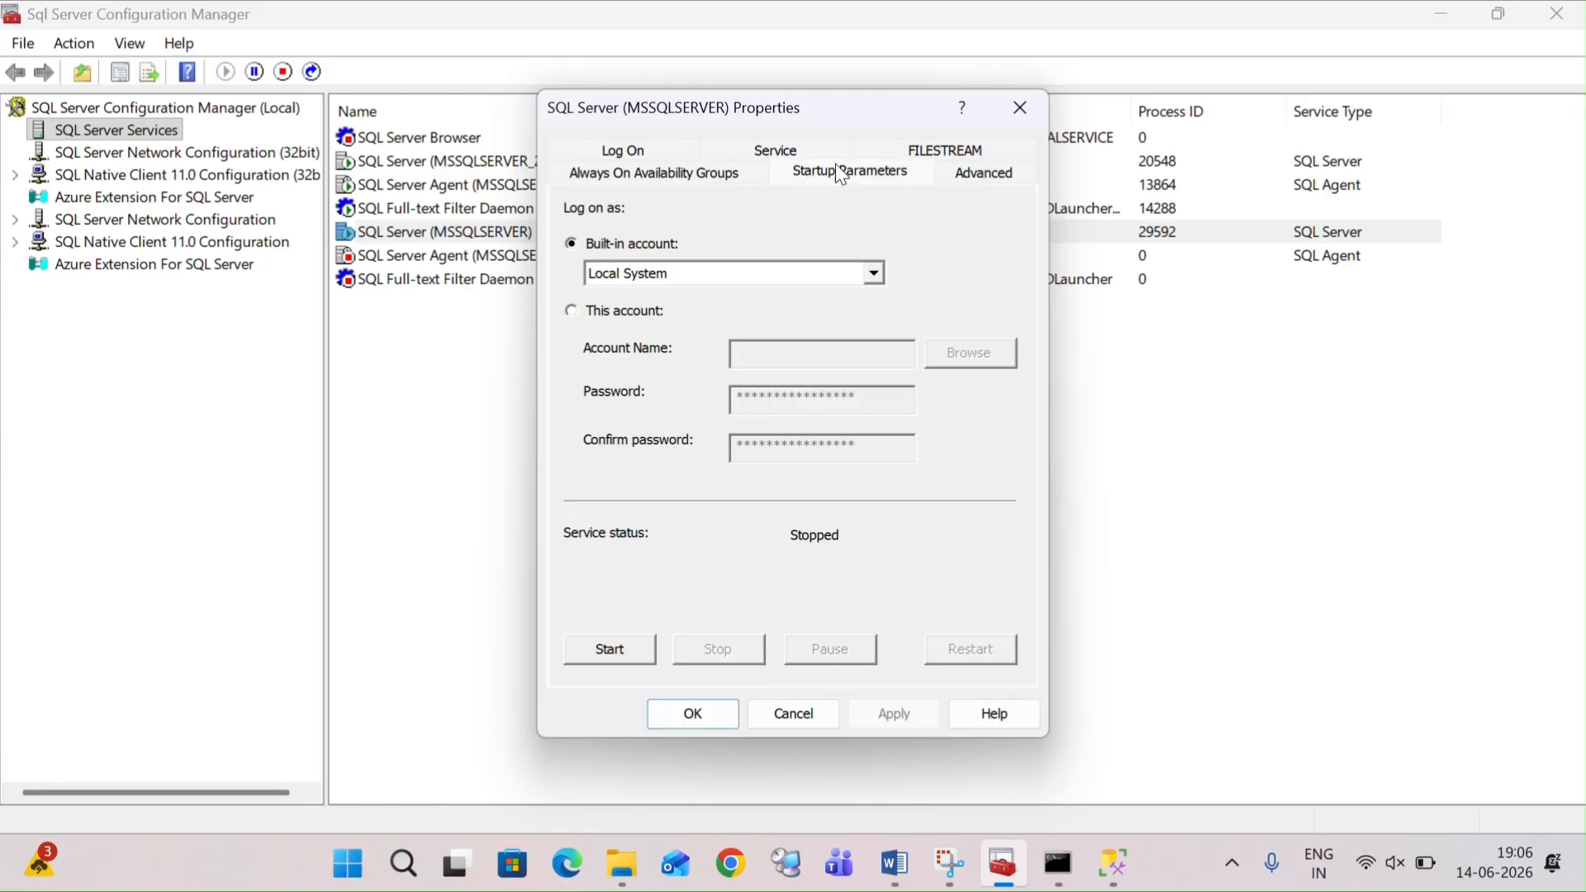
left_click(590, 376)
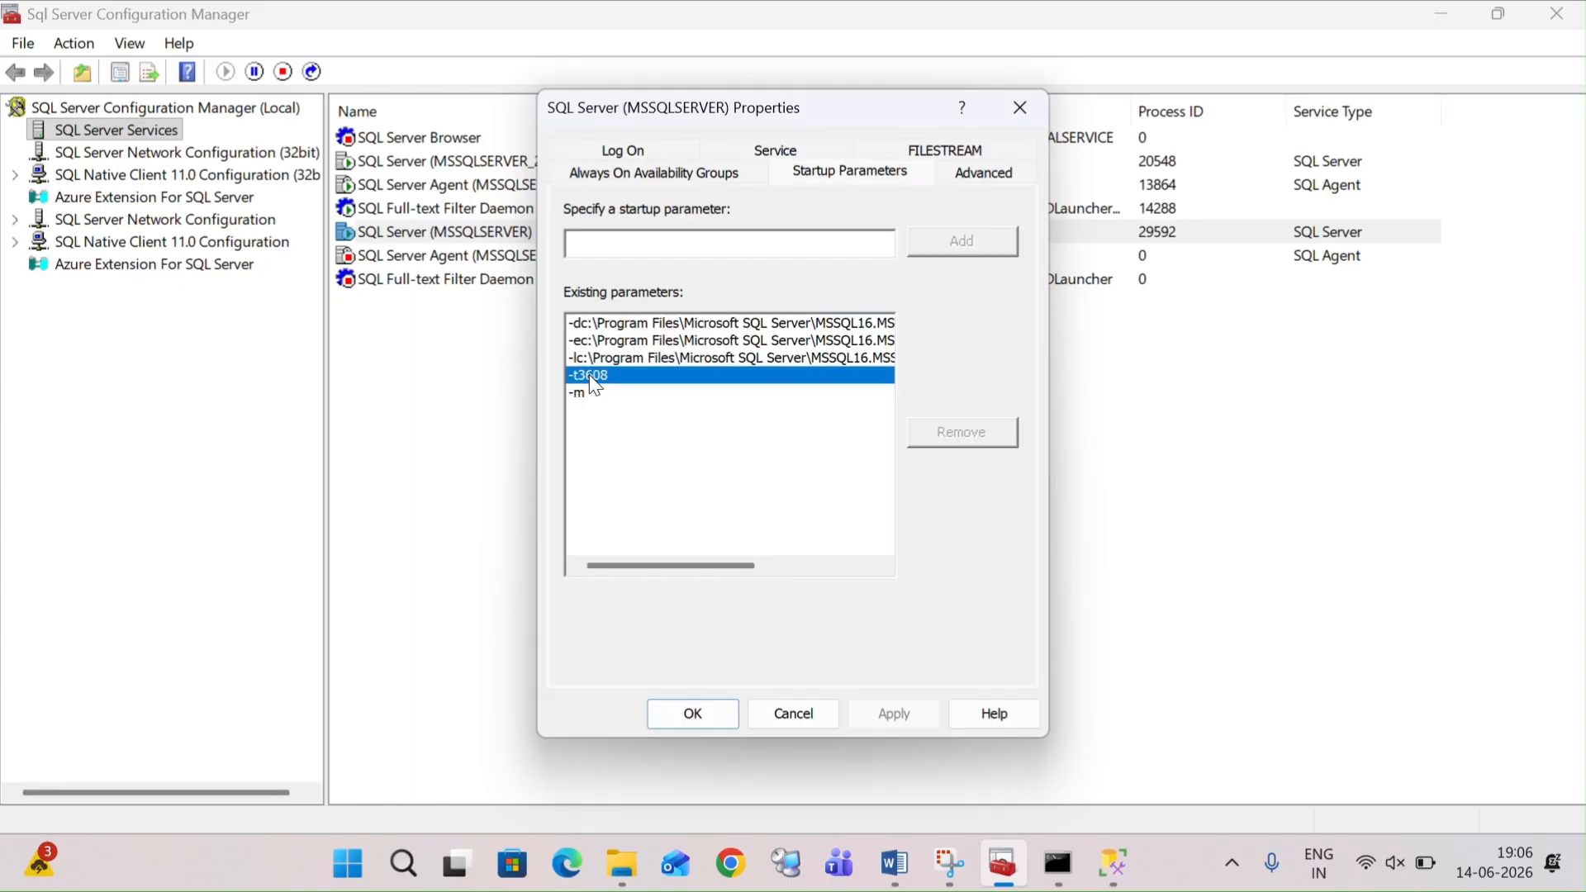
left_click(956, 442)
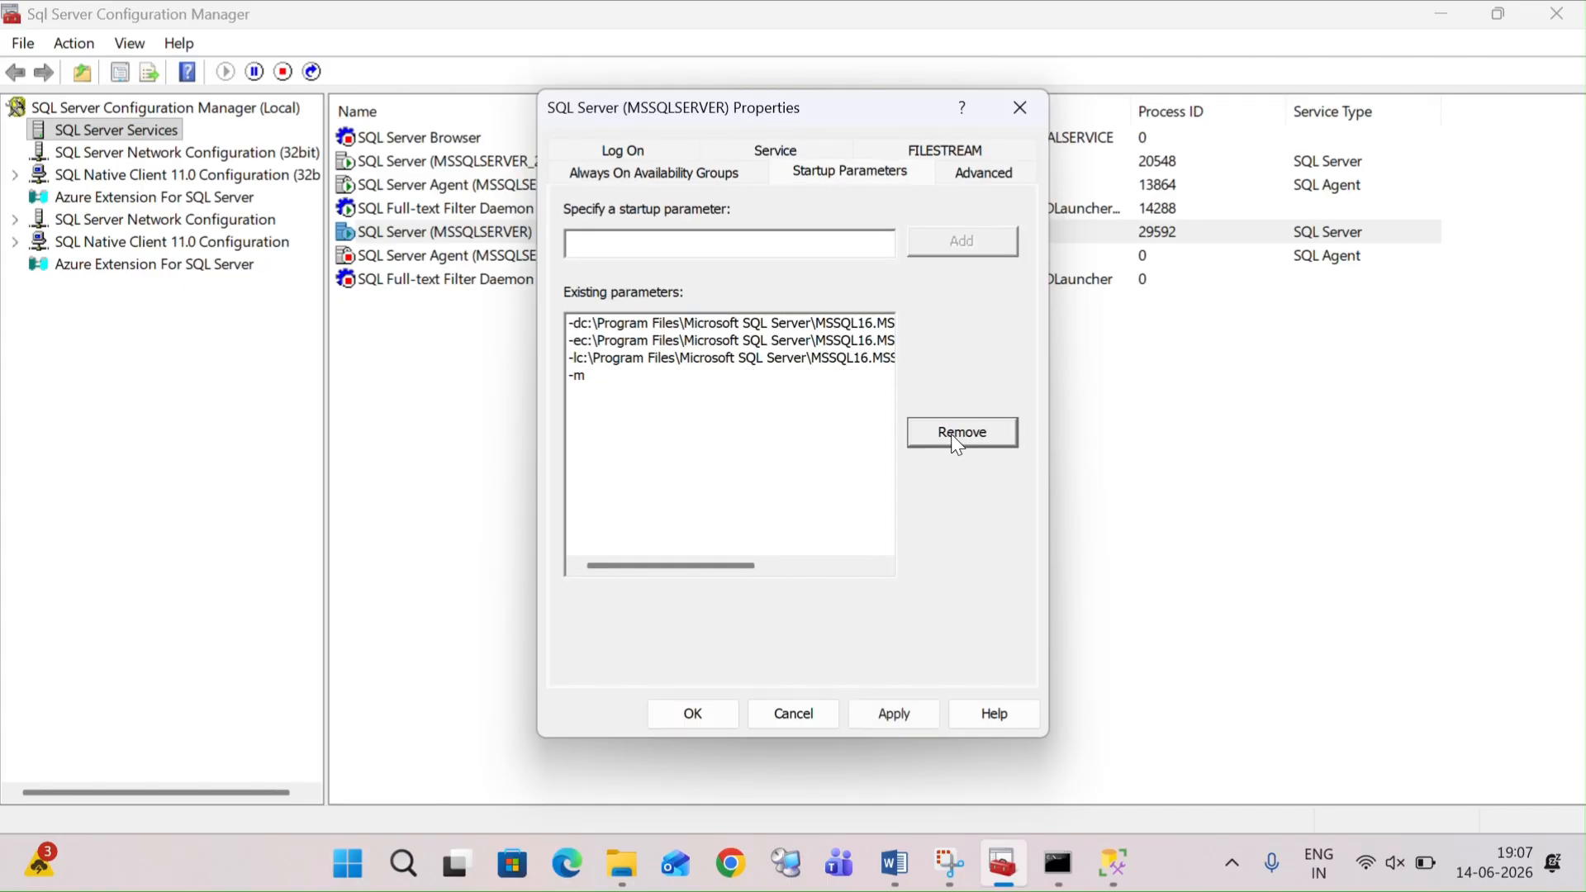
left_click(578, 378)
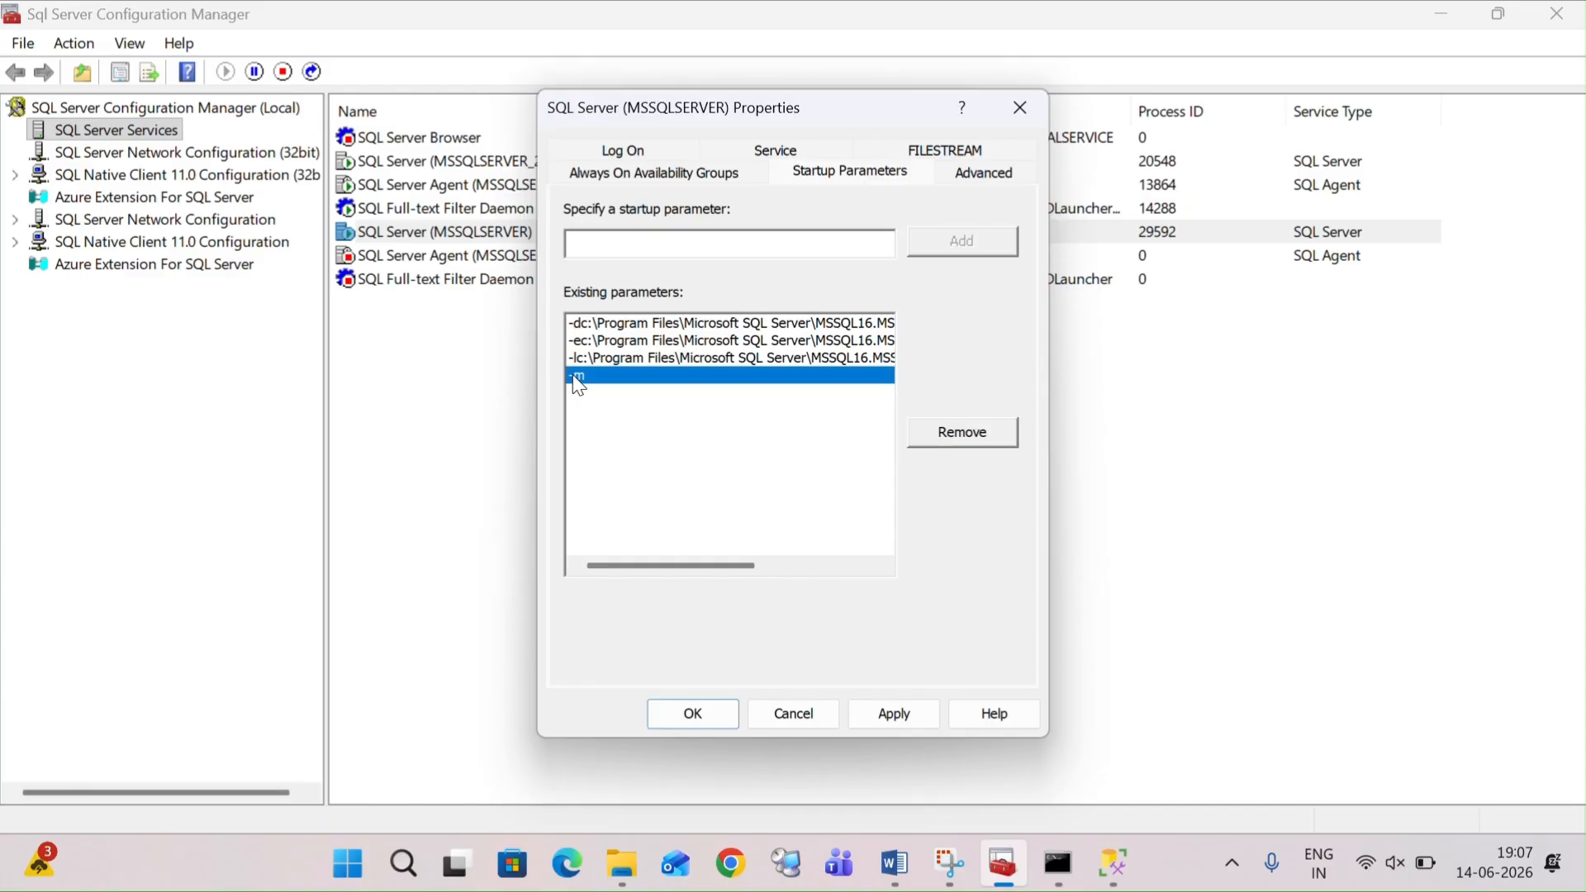
left_click(942, 442)
left_click(694, 708)
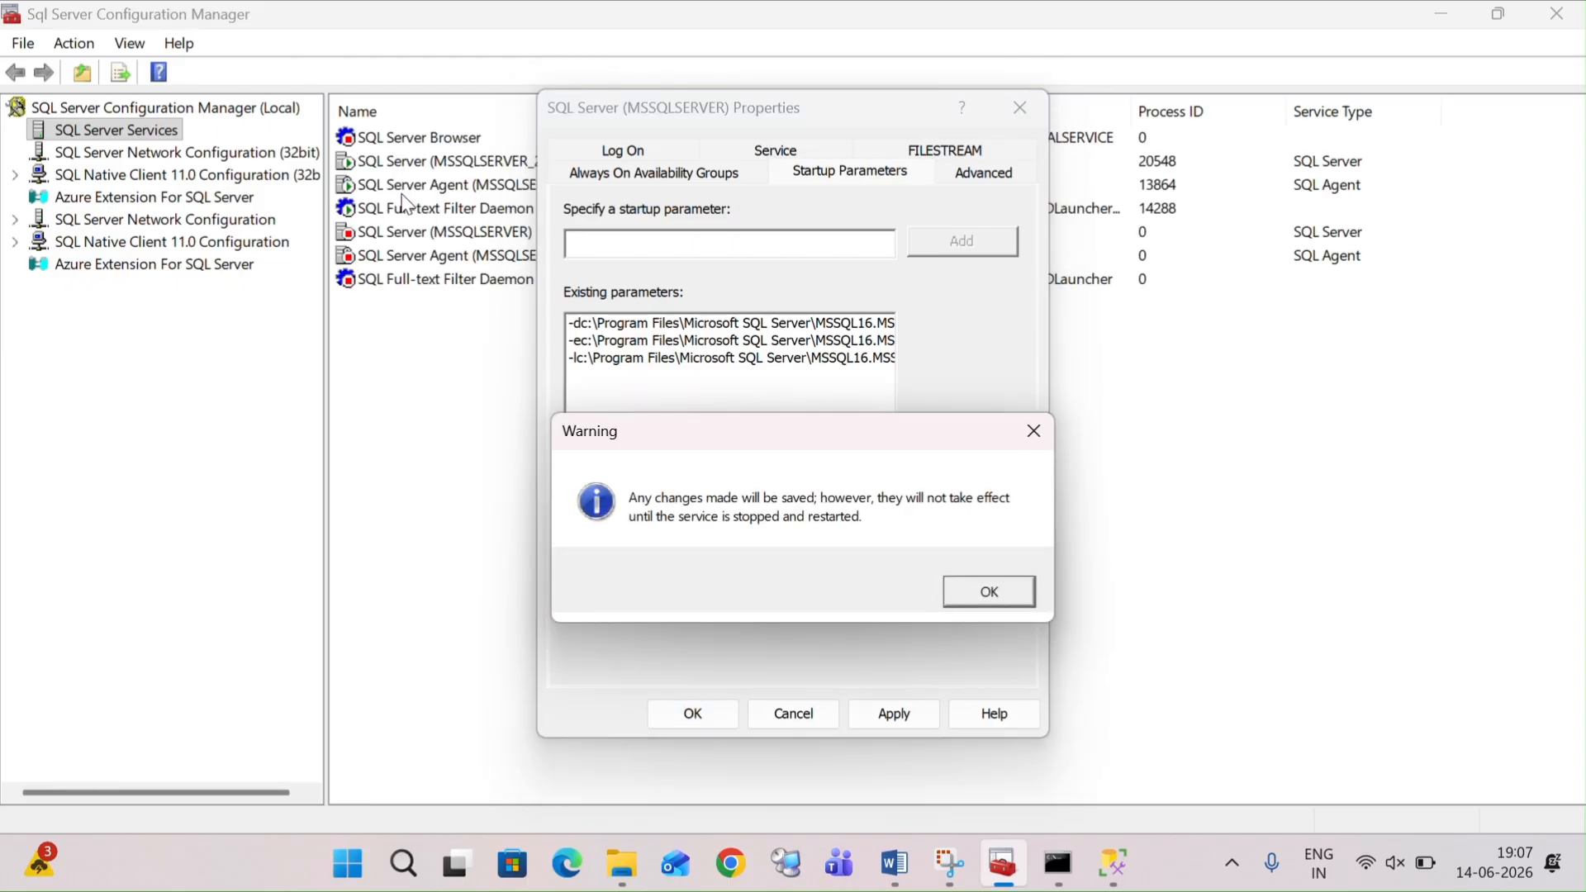
left_click(990, 593)
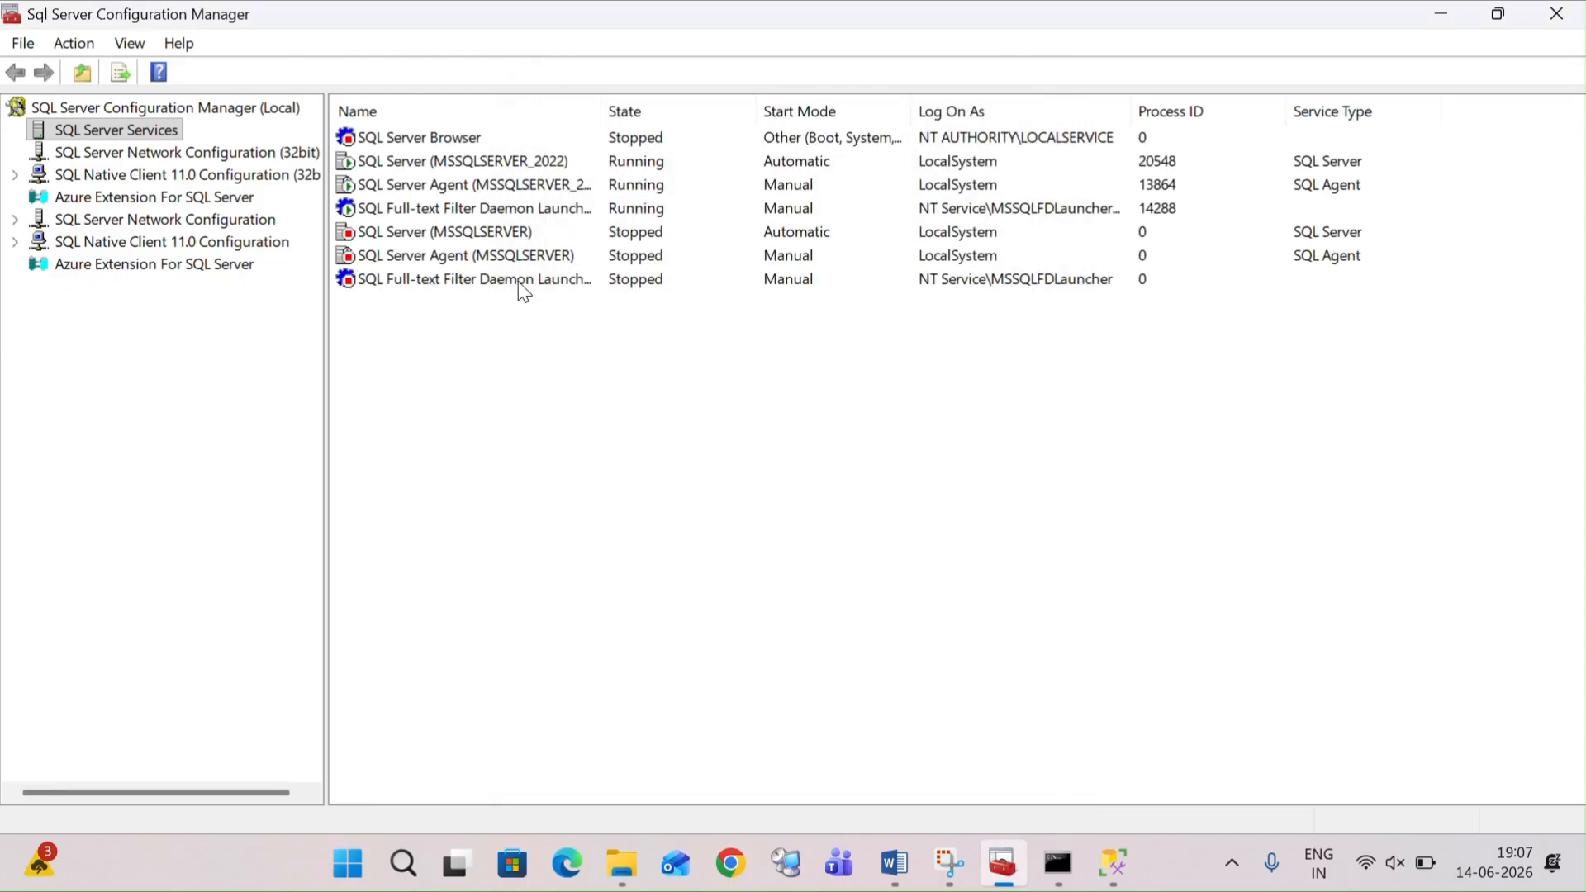
Step: Start the SQL Server (MSSQLSERVER) service
left_click(428, 233)
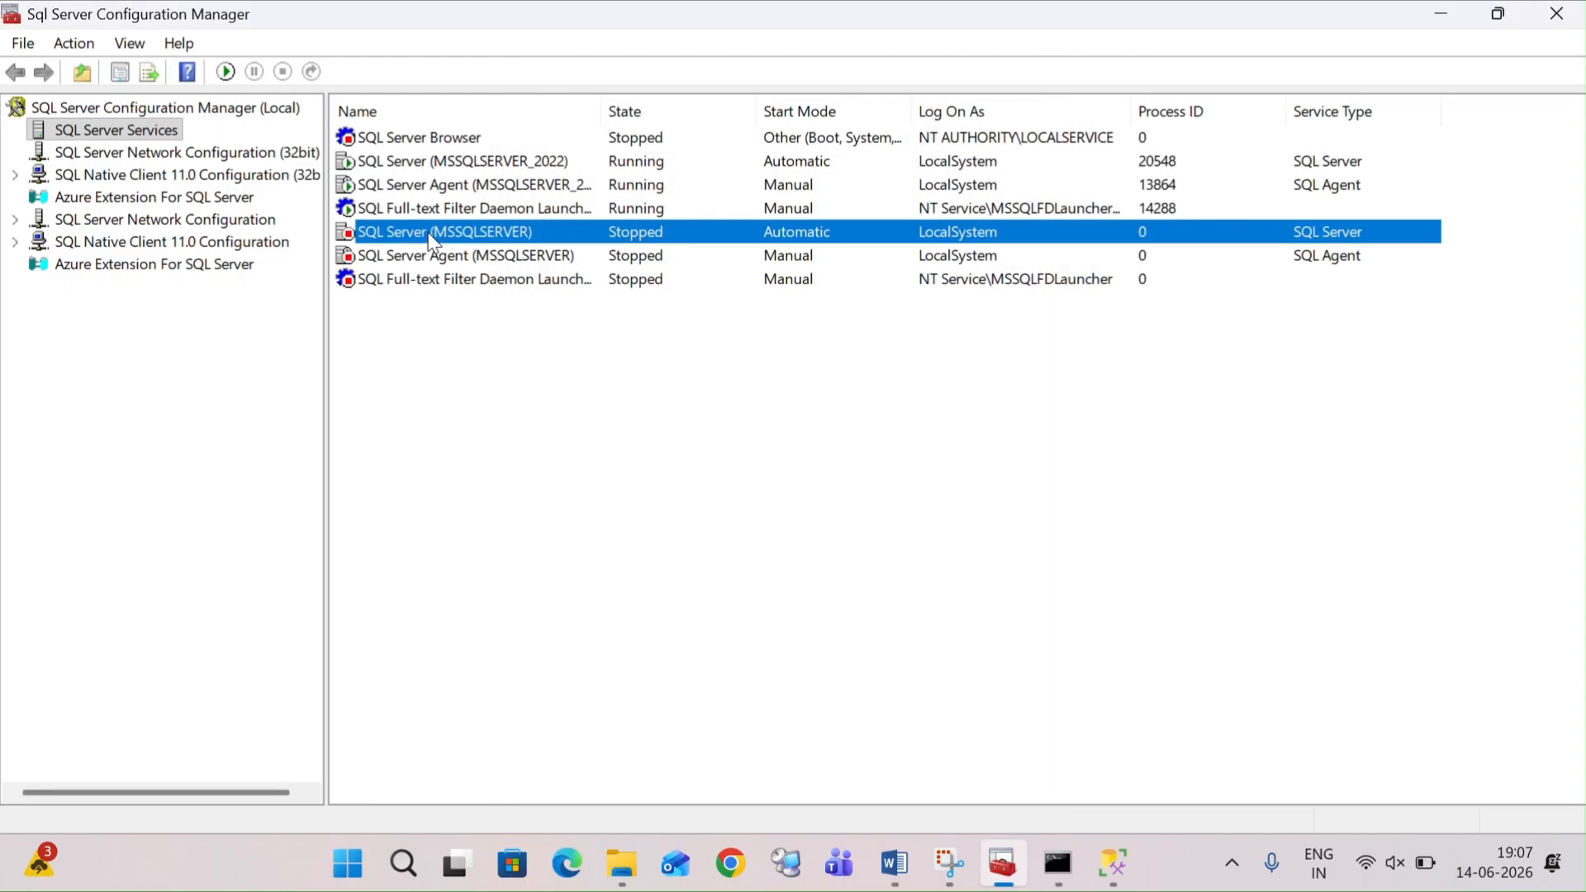
right_click(429, 234)
left_click(492, 250)
Step: Switch to Management Studio and close the SQLQuery1.sql query window without saving it
left_click(1117, 869)
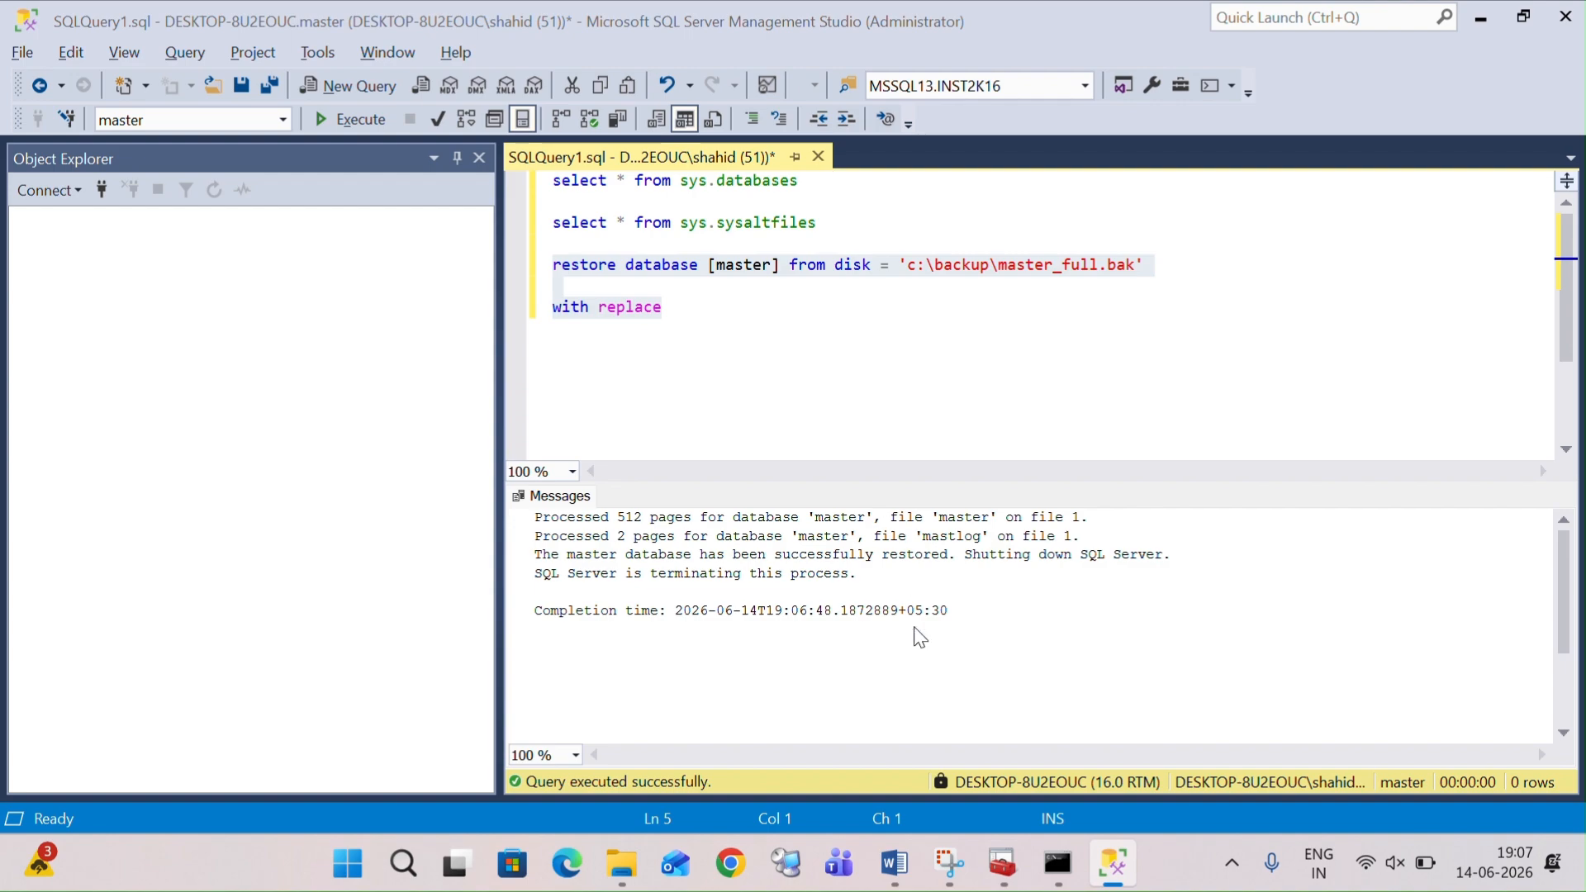
left_click(817, 156)
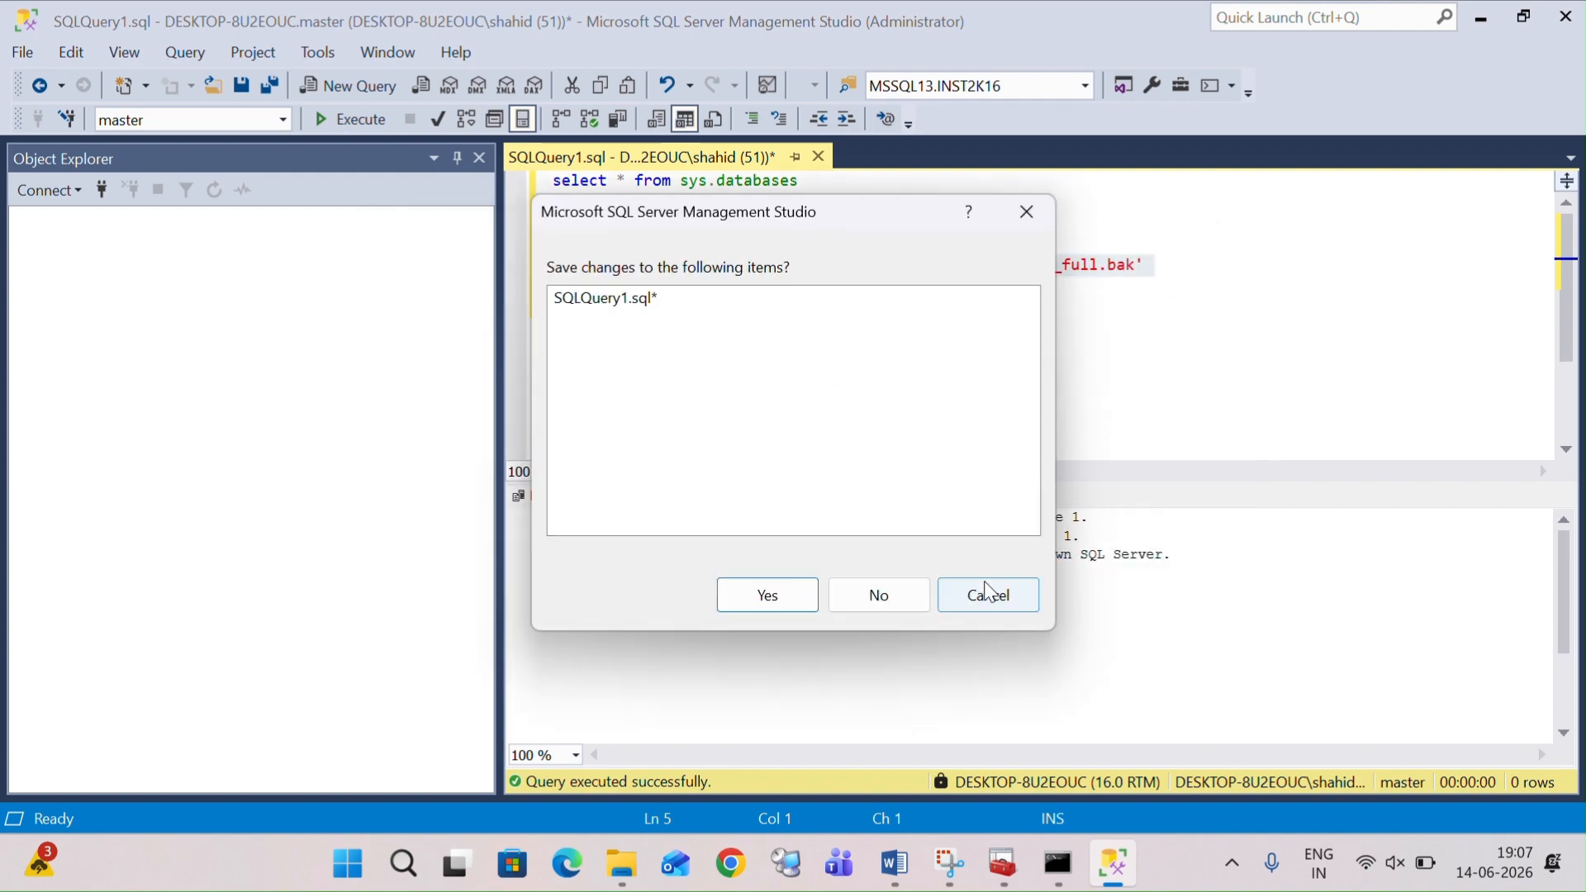
left_click(884, 590)
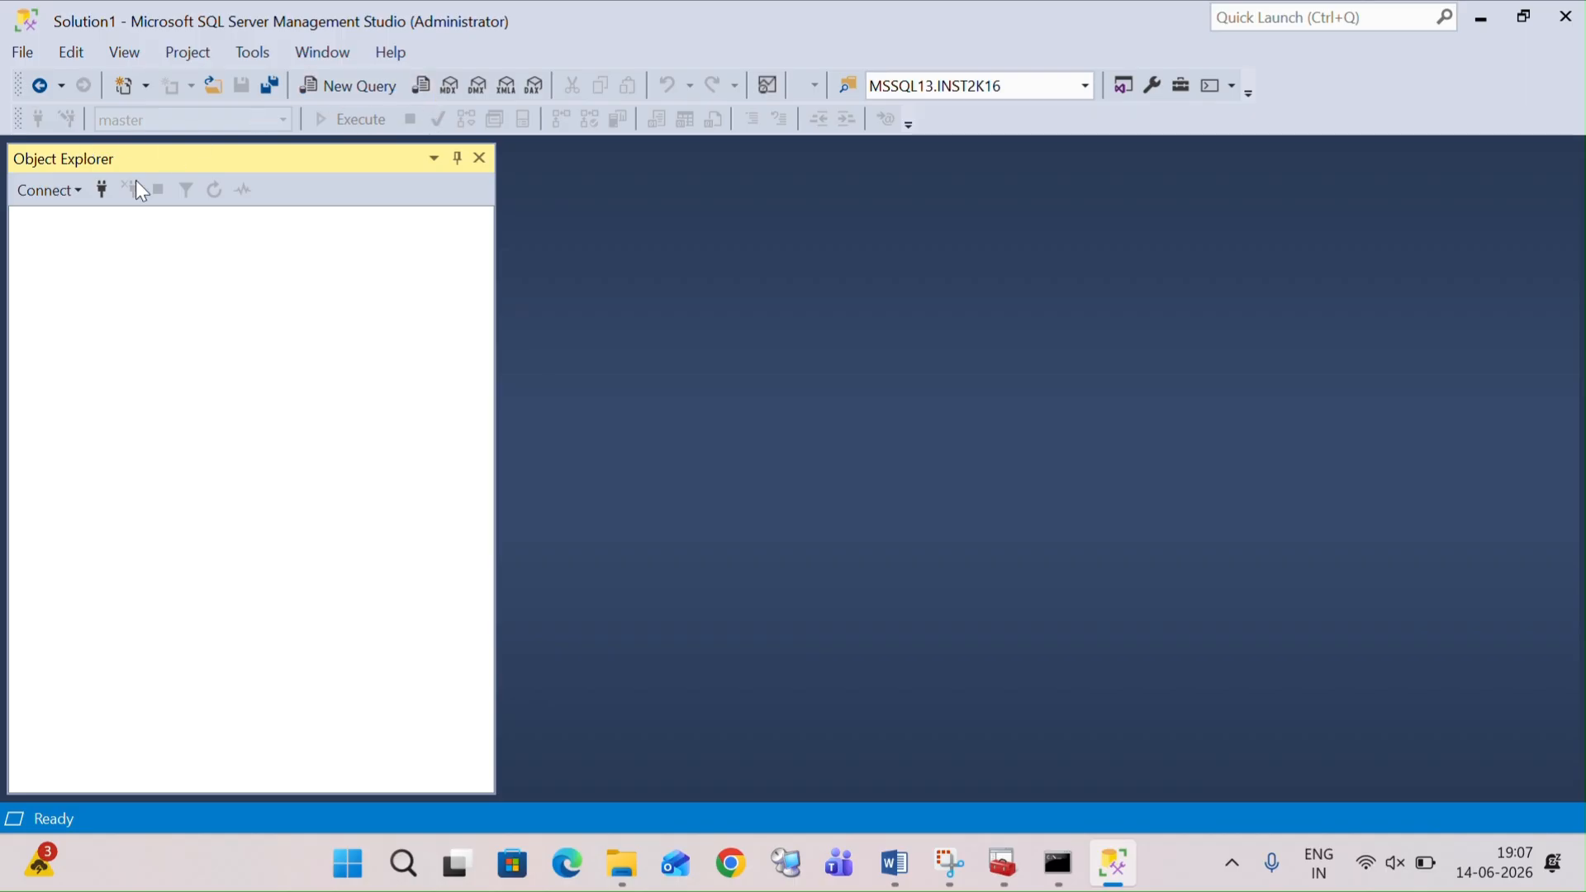
Step: Connect Object Explorer to DESKTOP-8U2EOUC, expand its Databases folder and select the test1 database
left_click(103, 189)
key("Return")
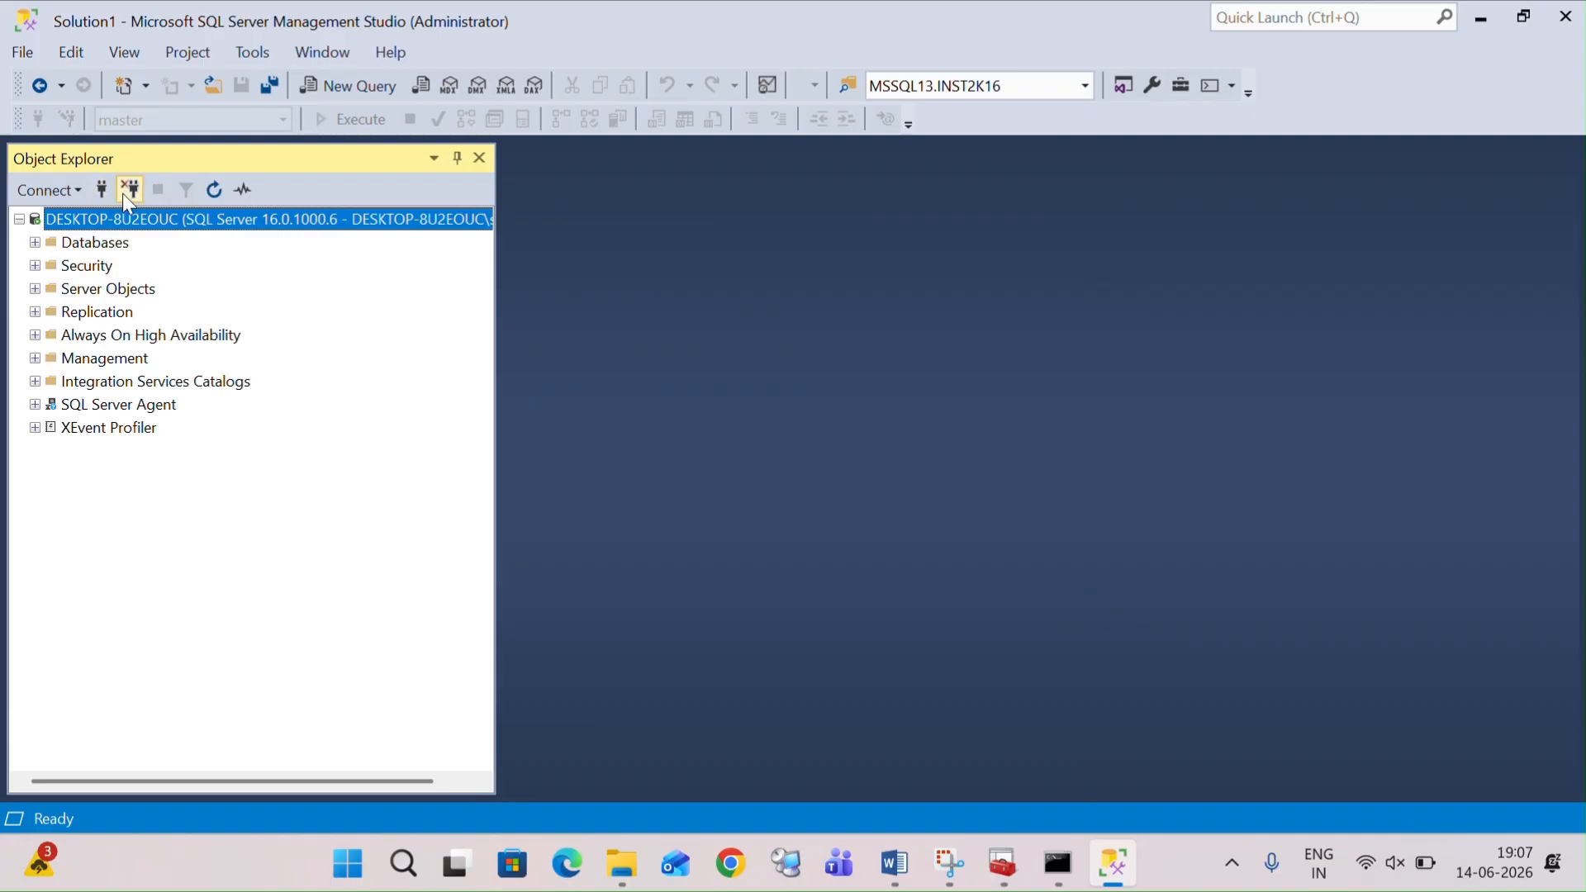
left_click(36, 243)
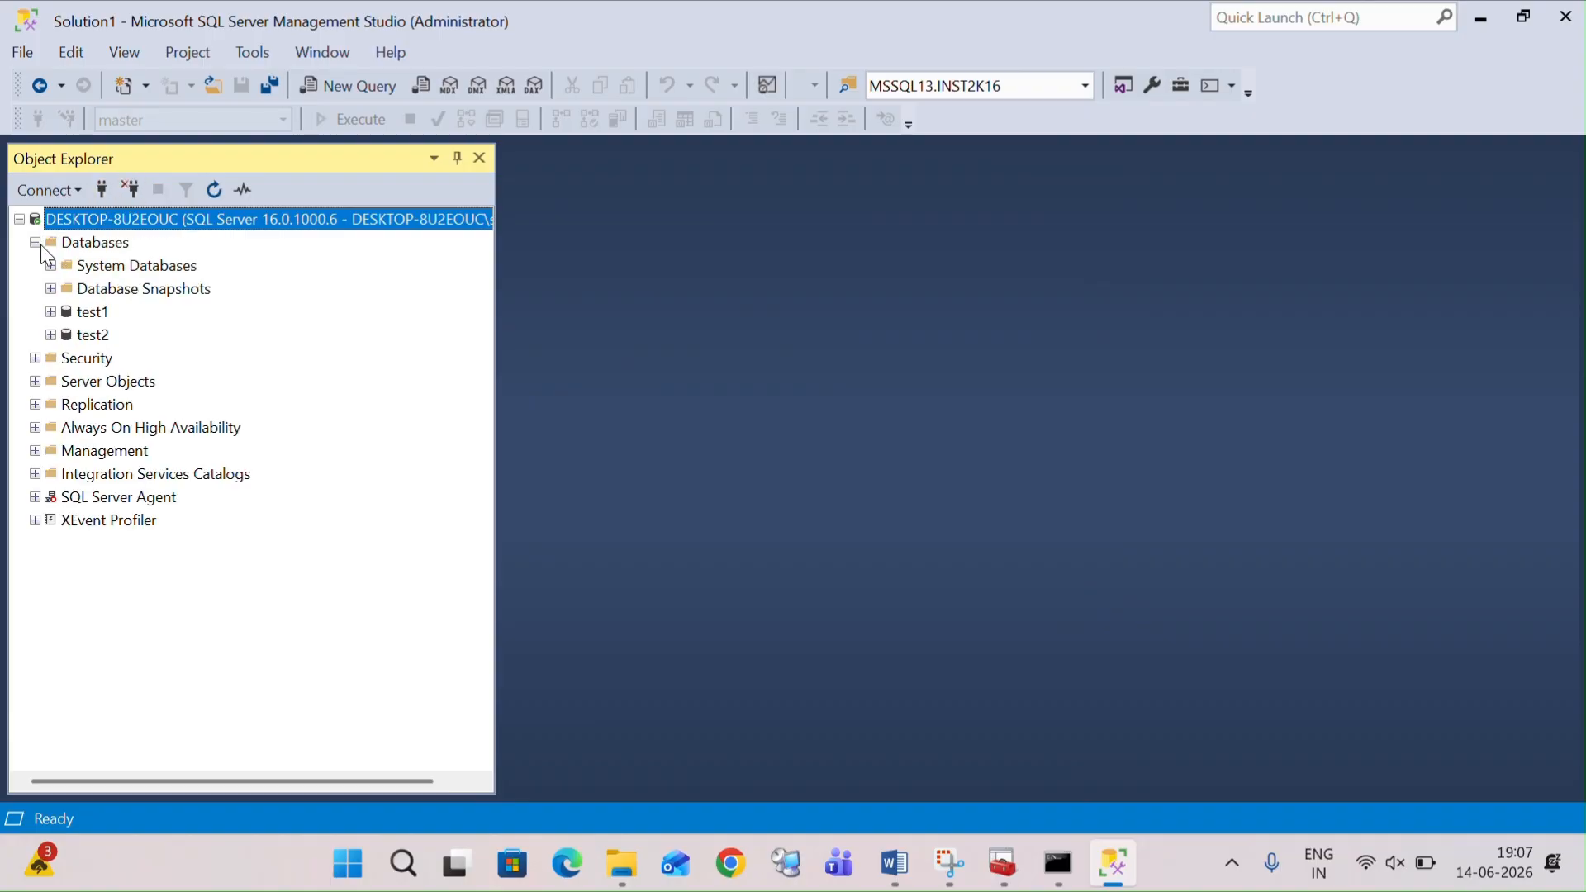
left_click(91, 314)
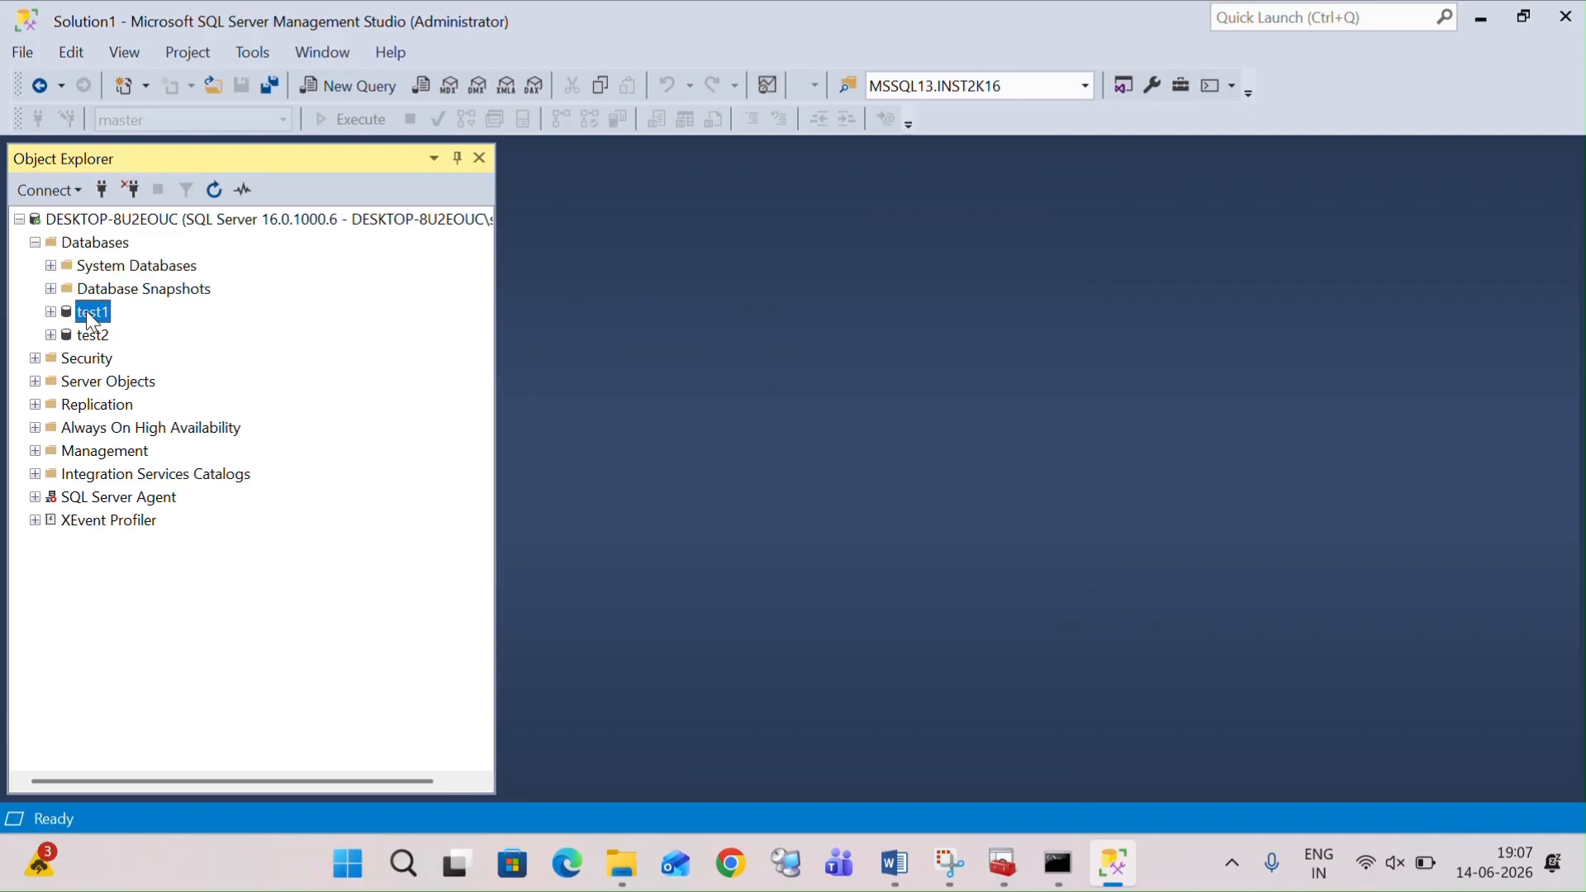
Step: Select the test2 database in Object Explorer and check the service states in SQL Server Configuration Manager
left_click(99, 336)
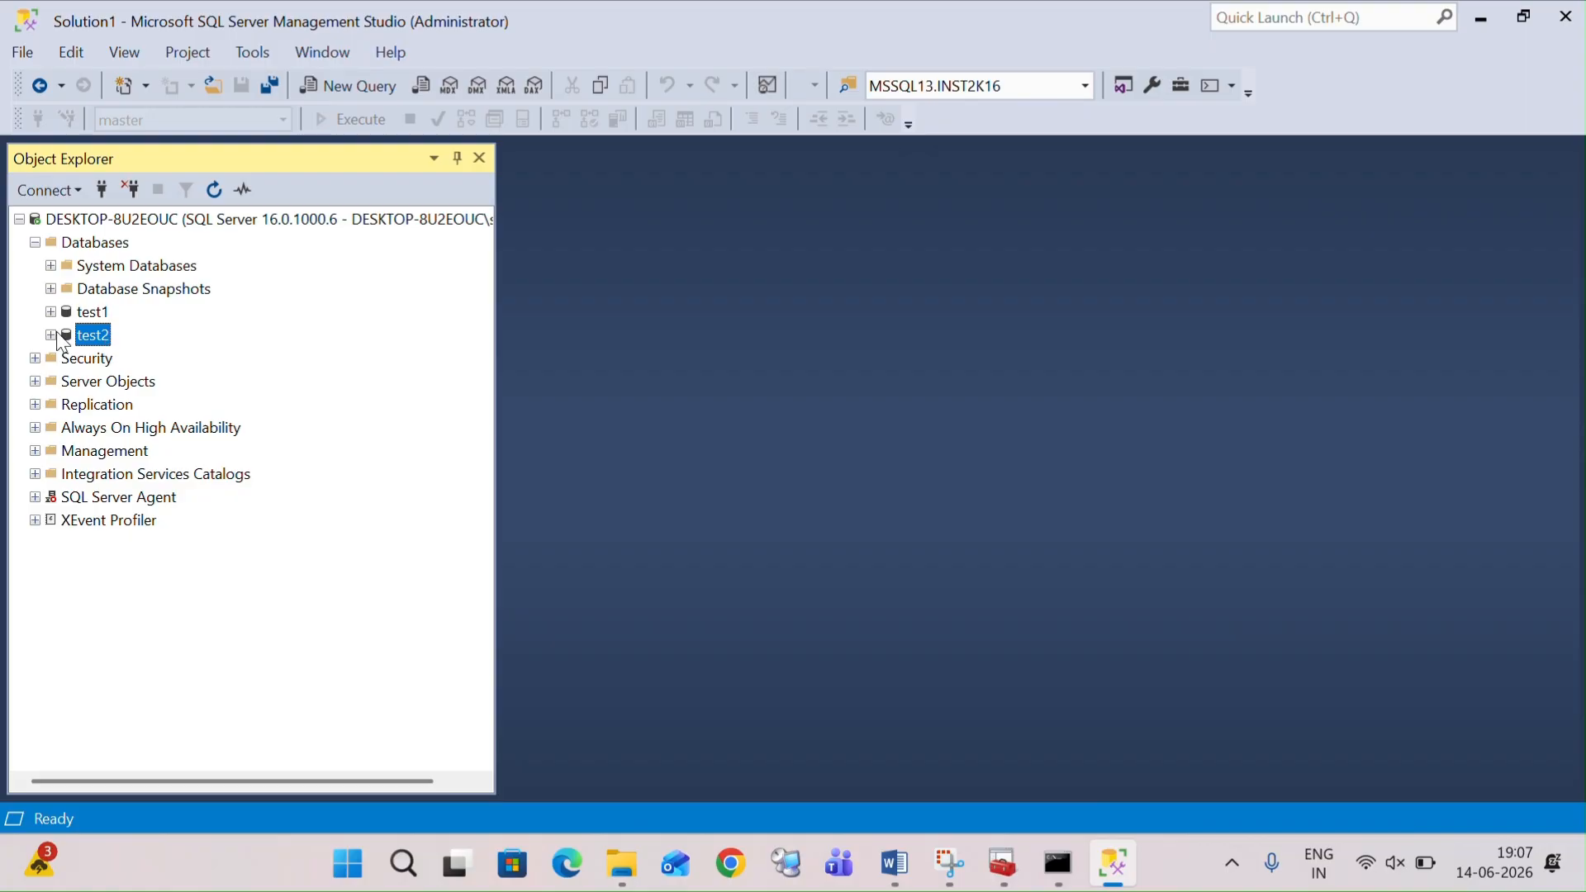
left_click(1012, 874)
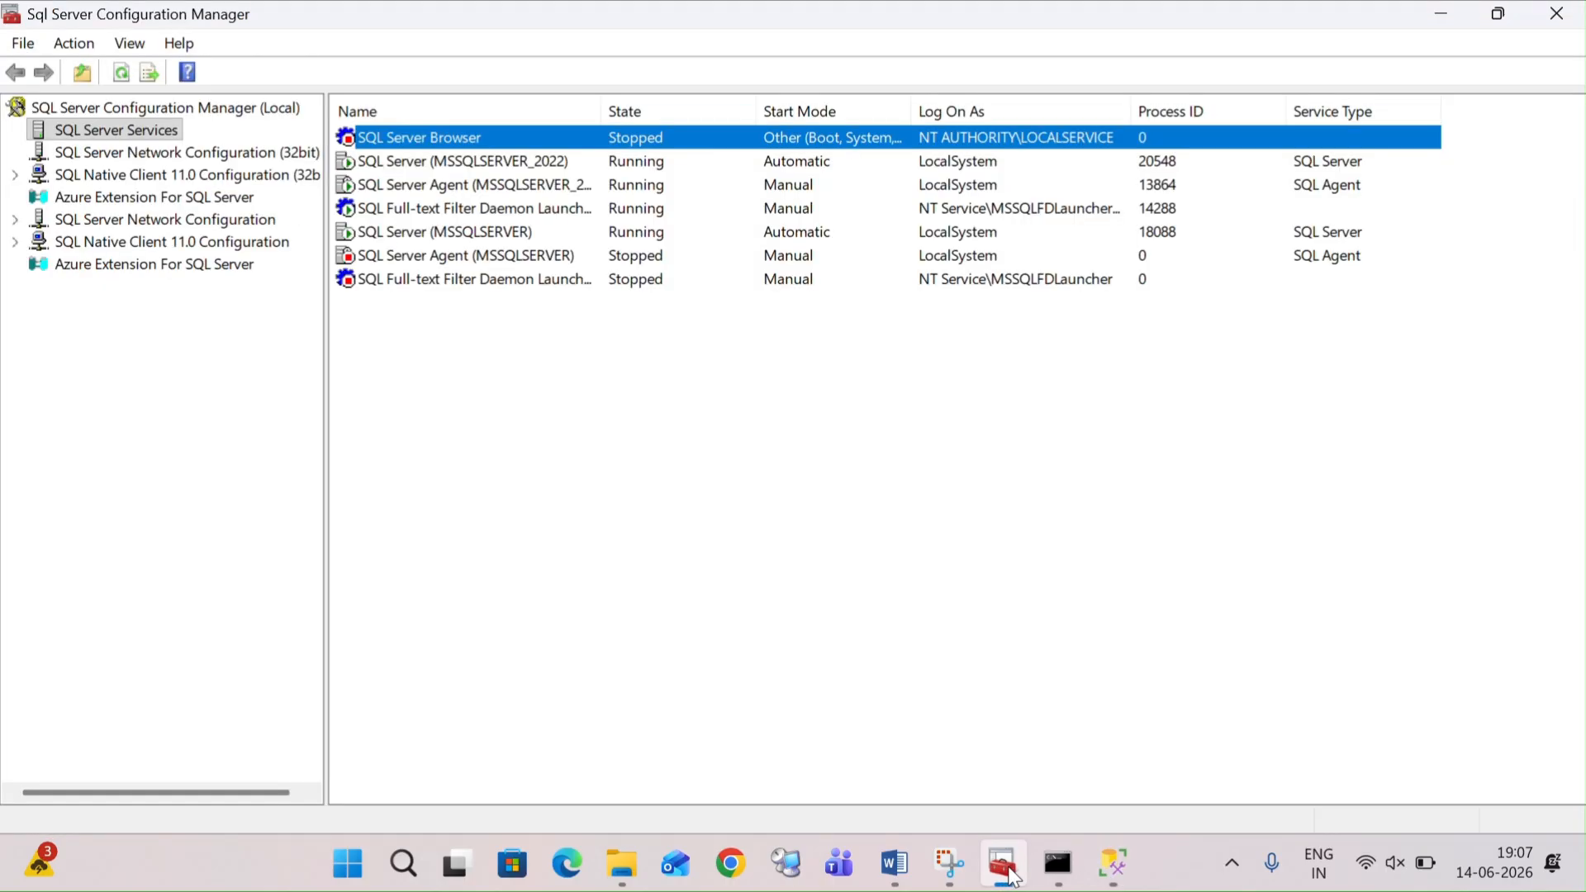
key("alt+Tab")
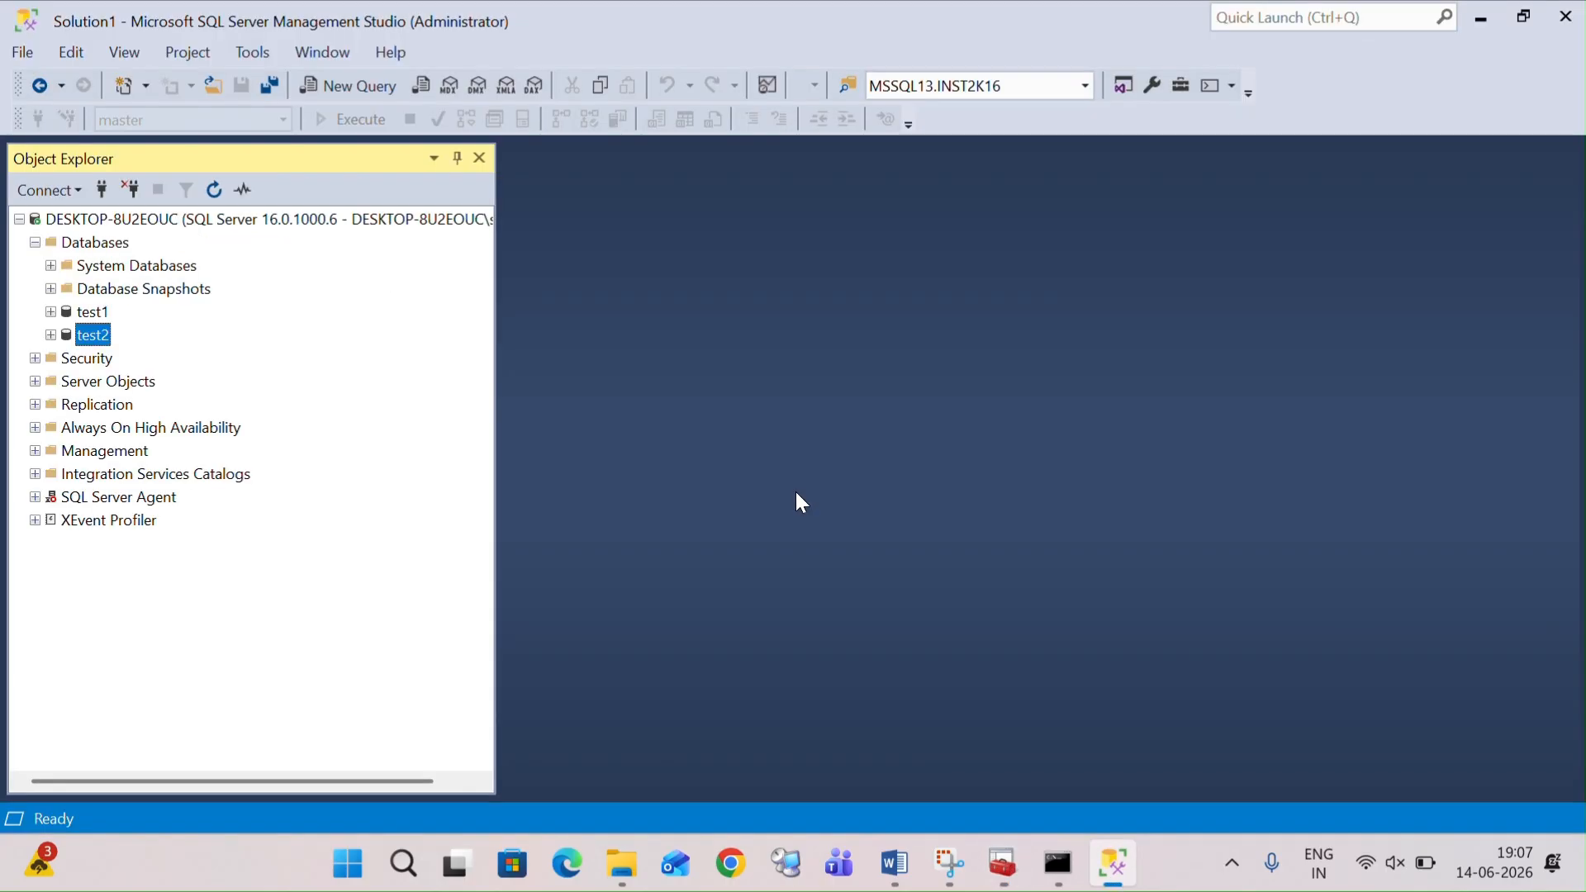
Step: Switch to Word and review the master recovery methods in Corruption.docx, from method 1 through method 3 and its permissions reference
left_click(893, 863)
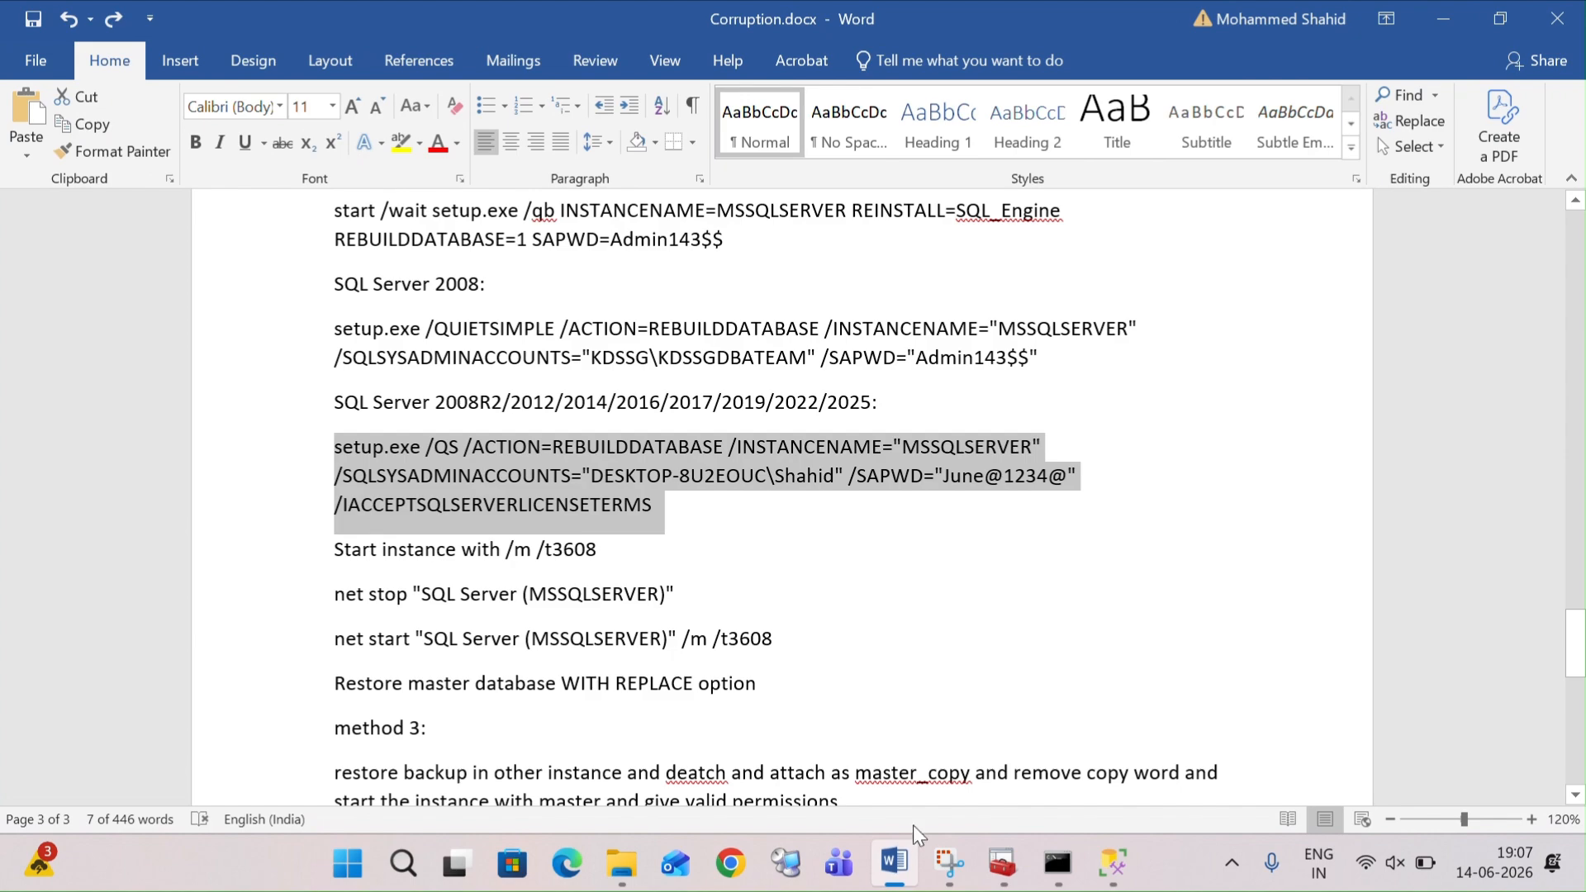
scroll(957, 542, "down", 3)
scroll(958, 543, "down", 6)
scroll(958, 542, "up", 8)
scroll(957, 542, "down", 3)
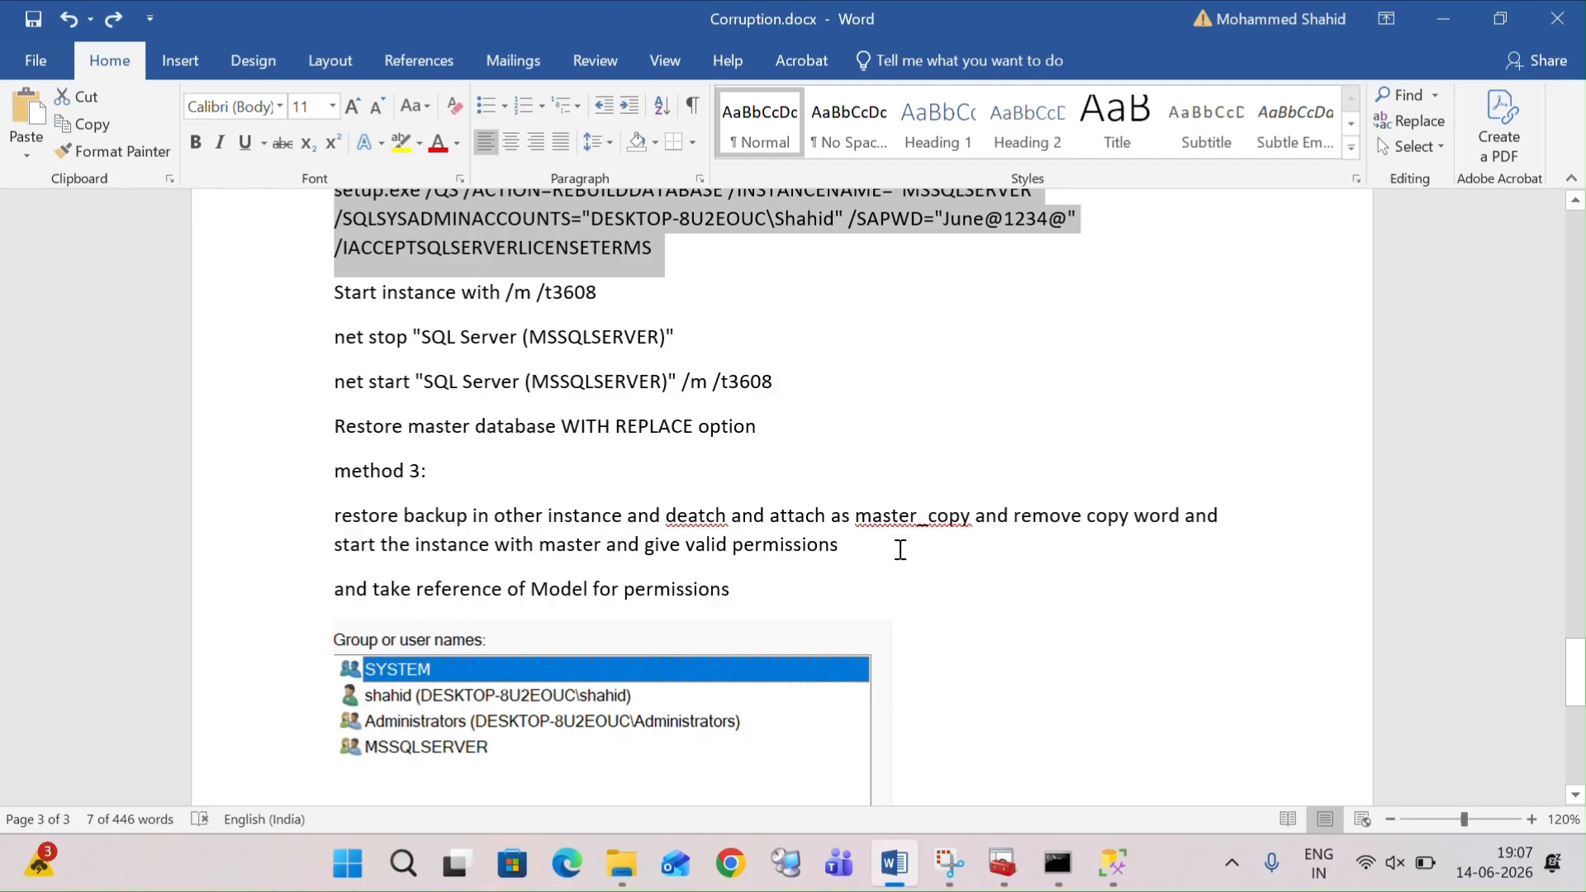
scroll(841, 457, "up", 16)
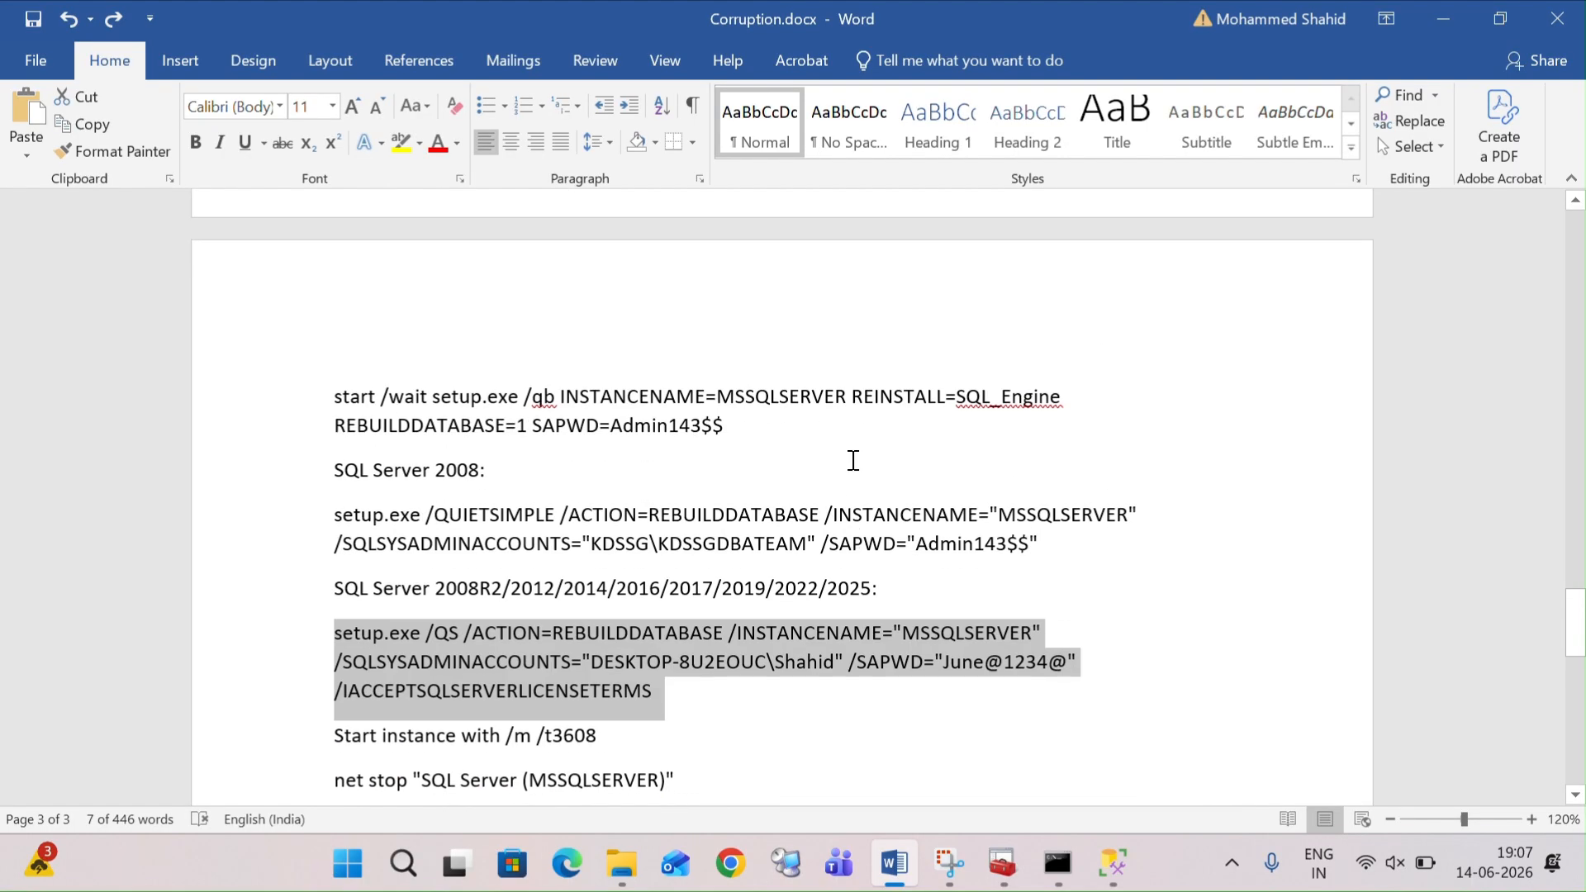
scroll(573, 403, "up", 5)
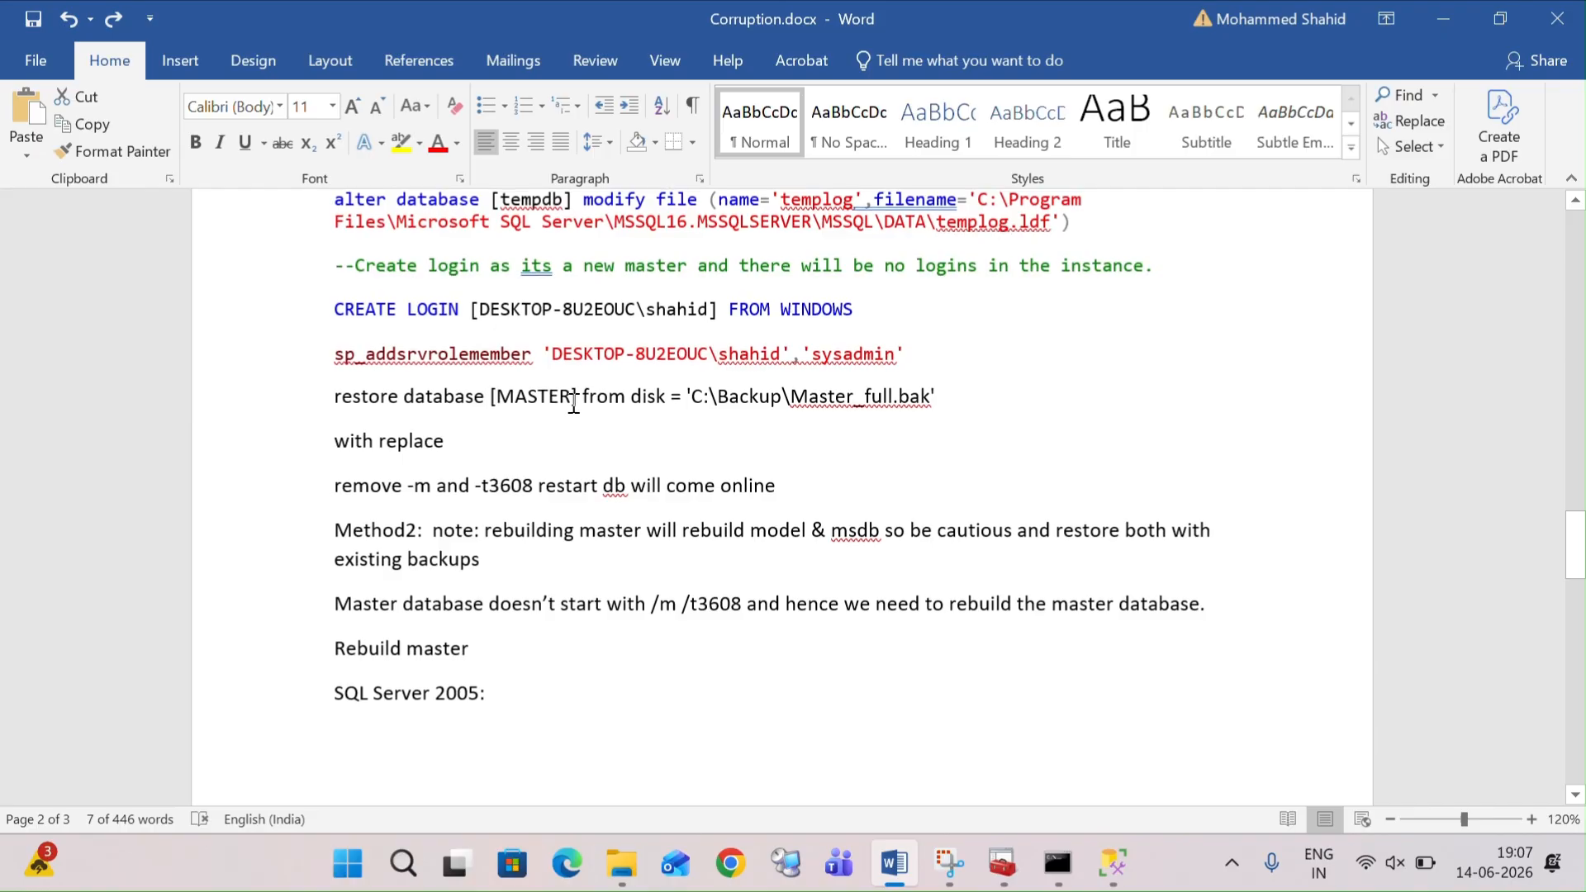
scroll(573, 403, "up", 5)
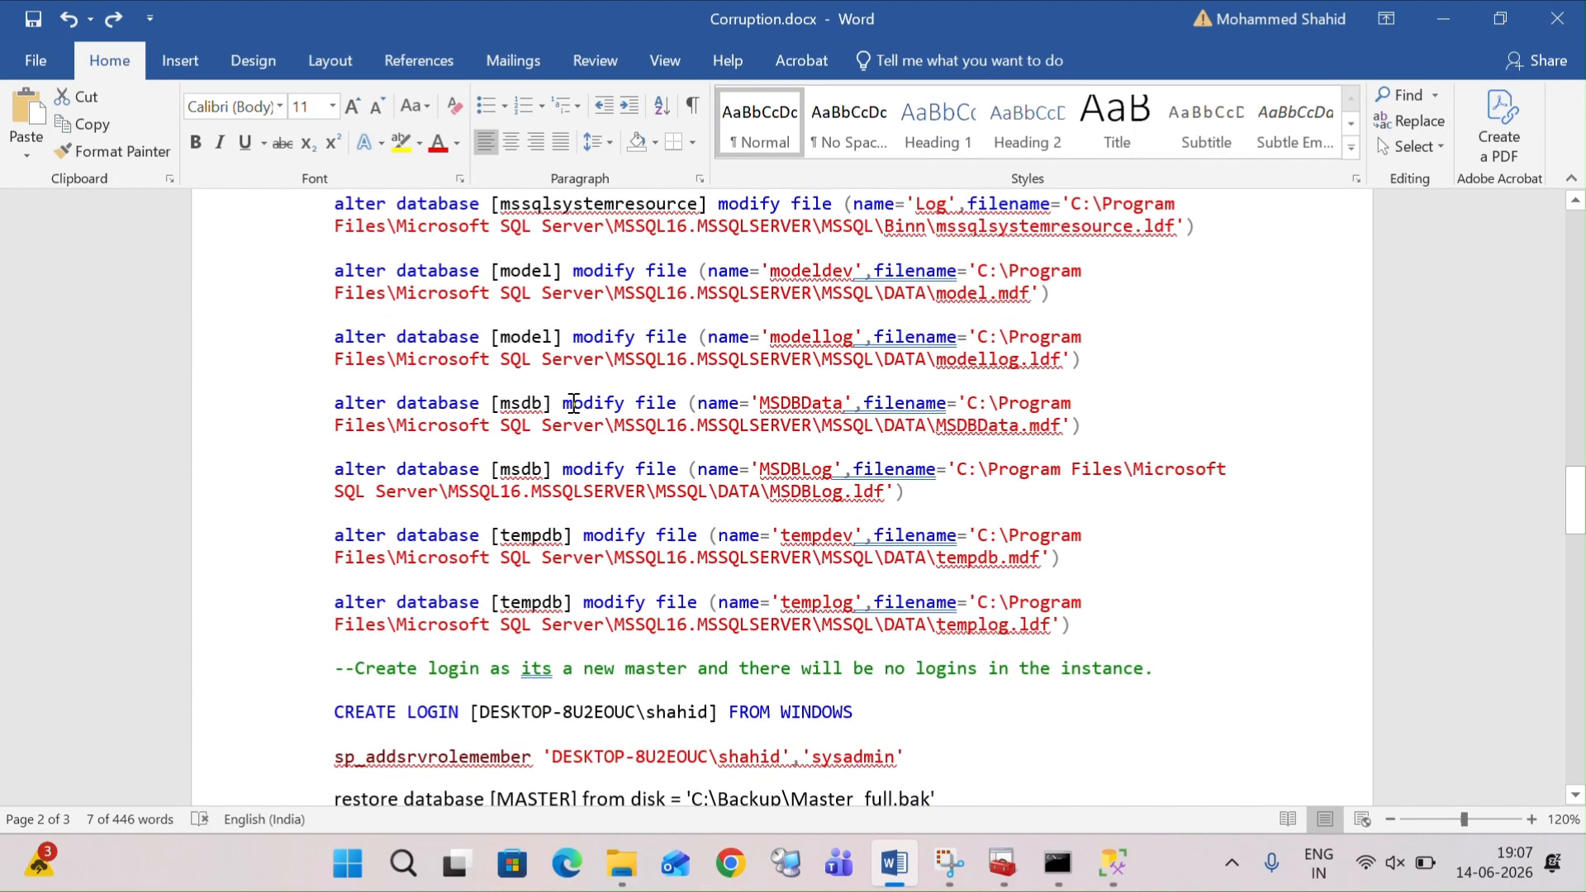
scroll(573, 404, "up", 4)
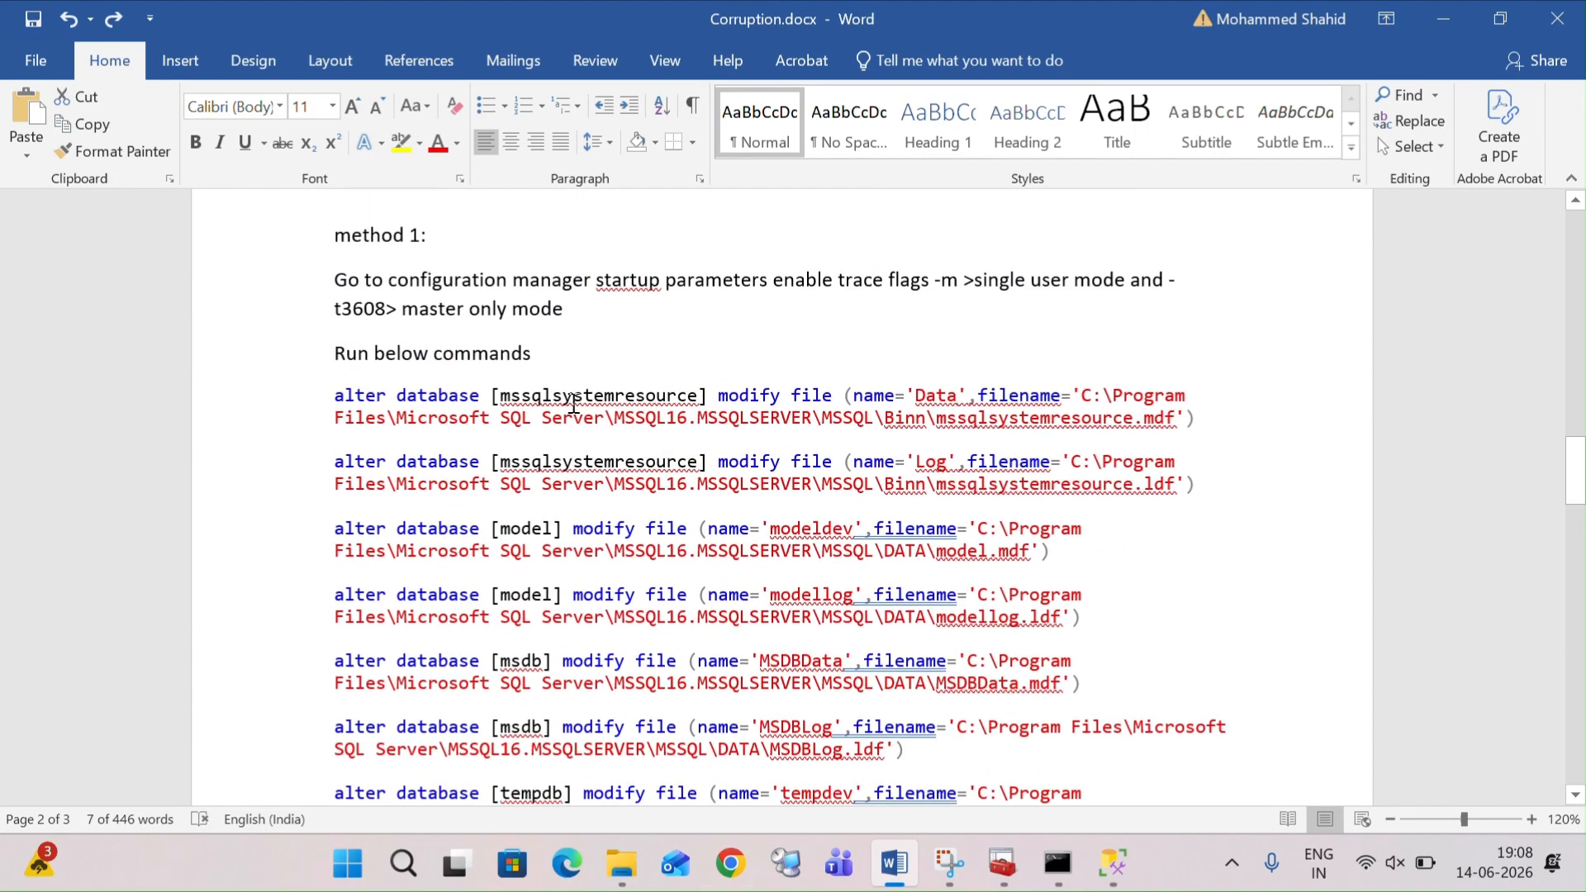
scroll(573, 403, "down", 20)
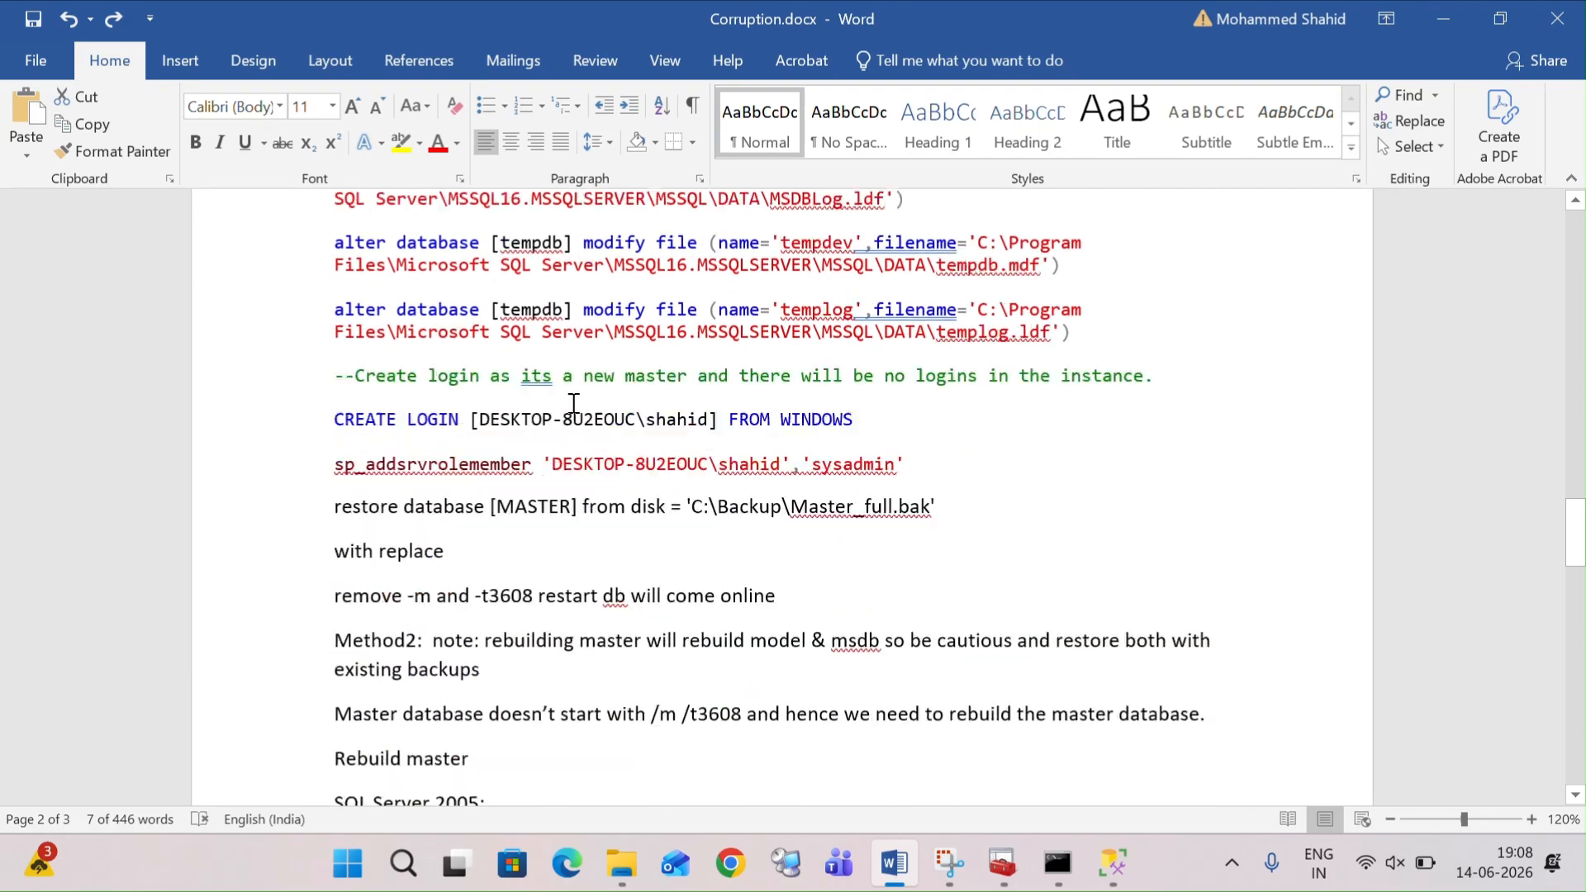
scroll(573, 403, "down", 5)
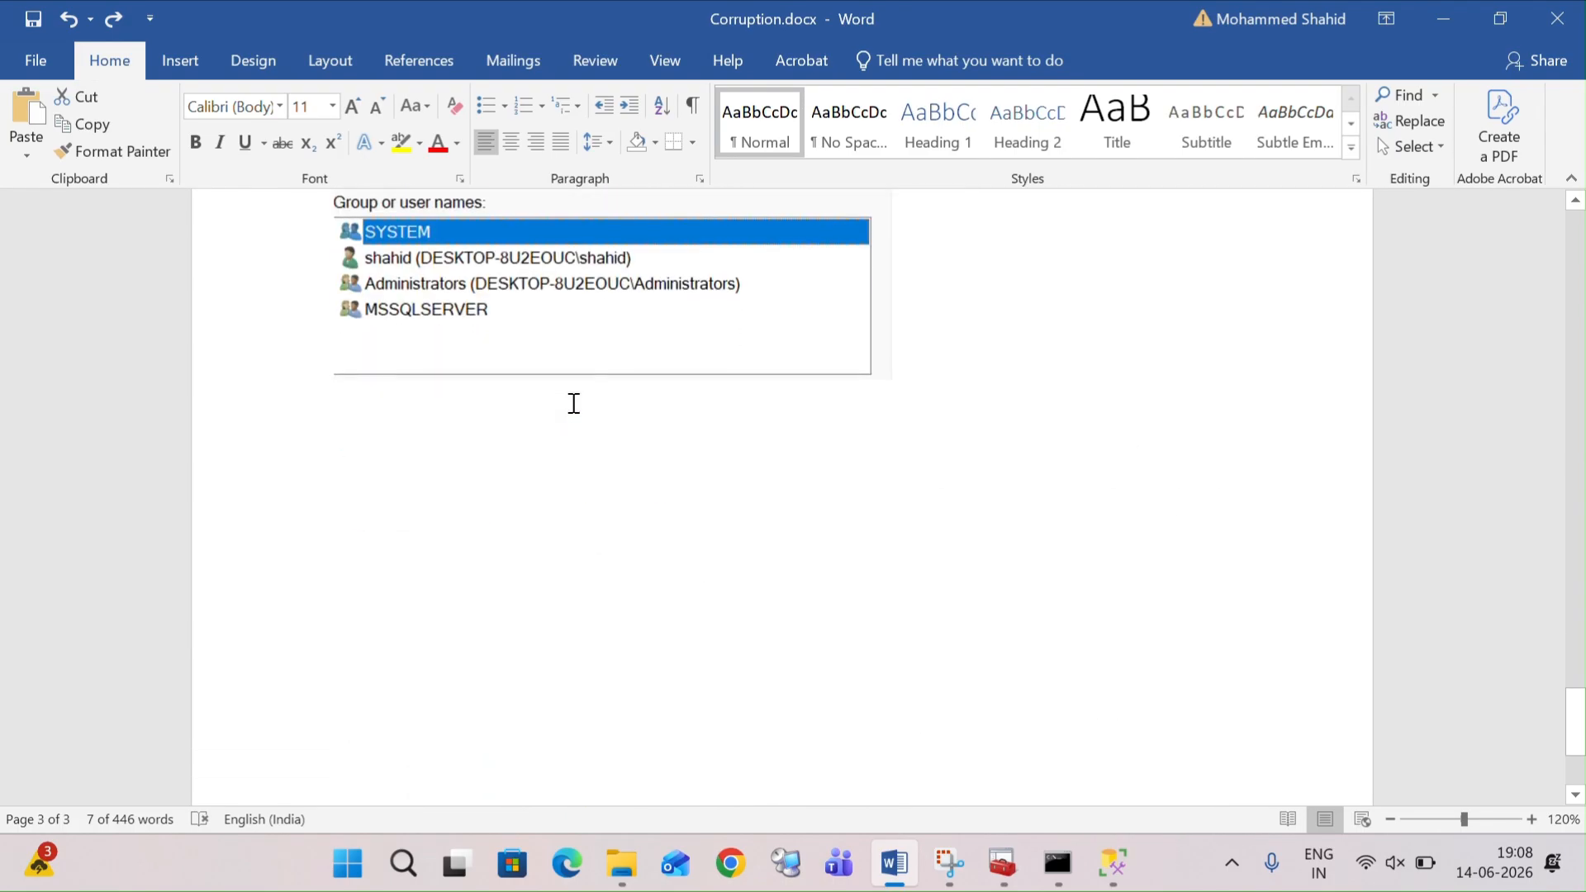
scroll(573, 403, "up", 3)
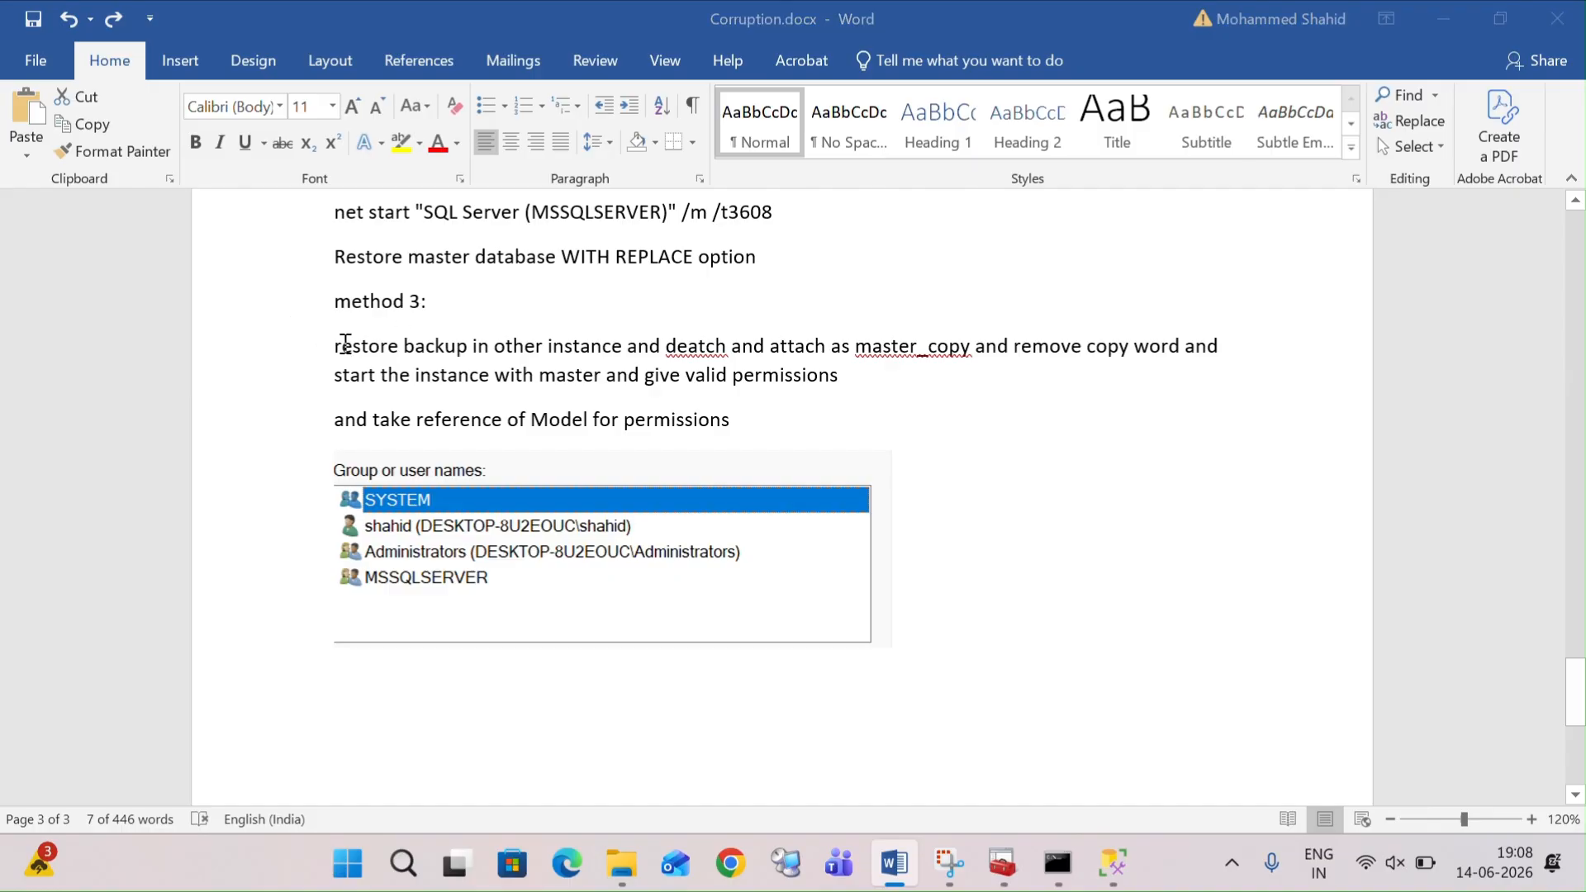
key("alt+Tab")
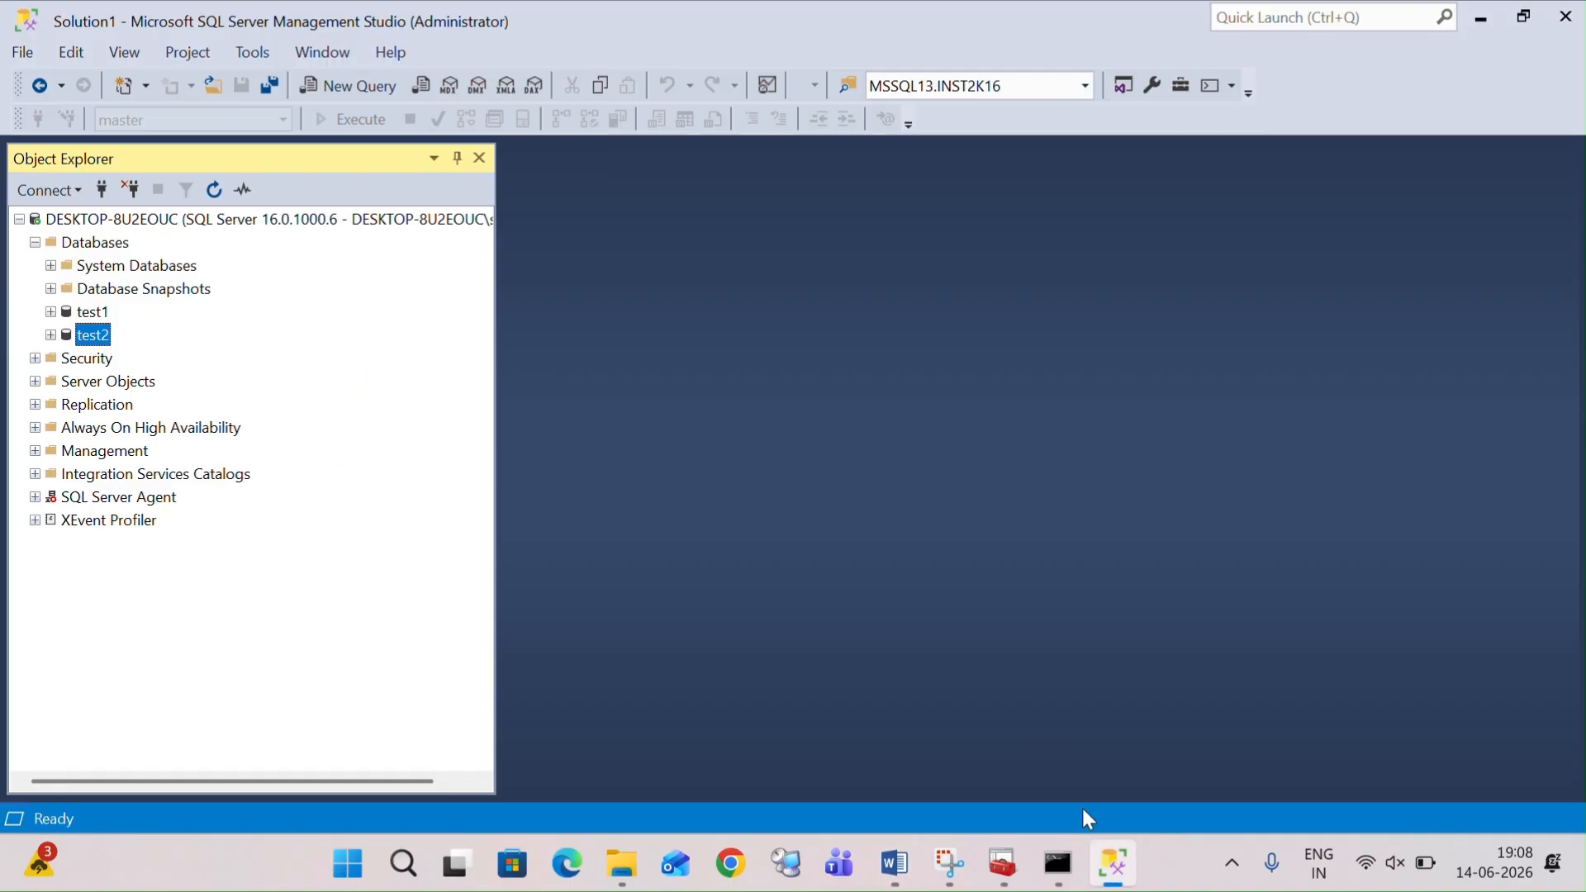
left_click(1002, 864)
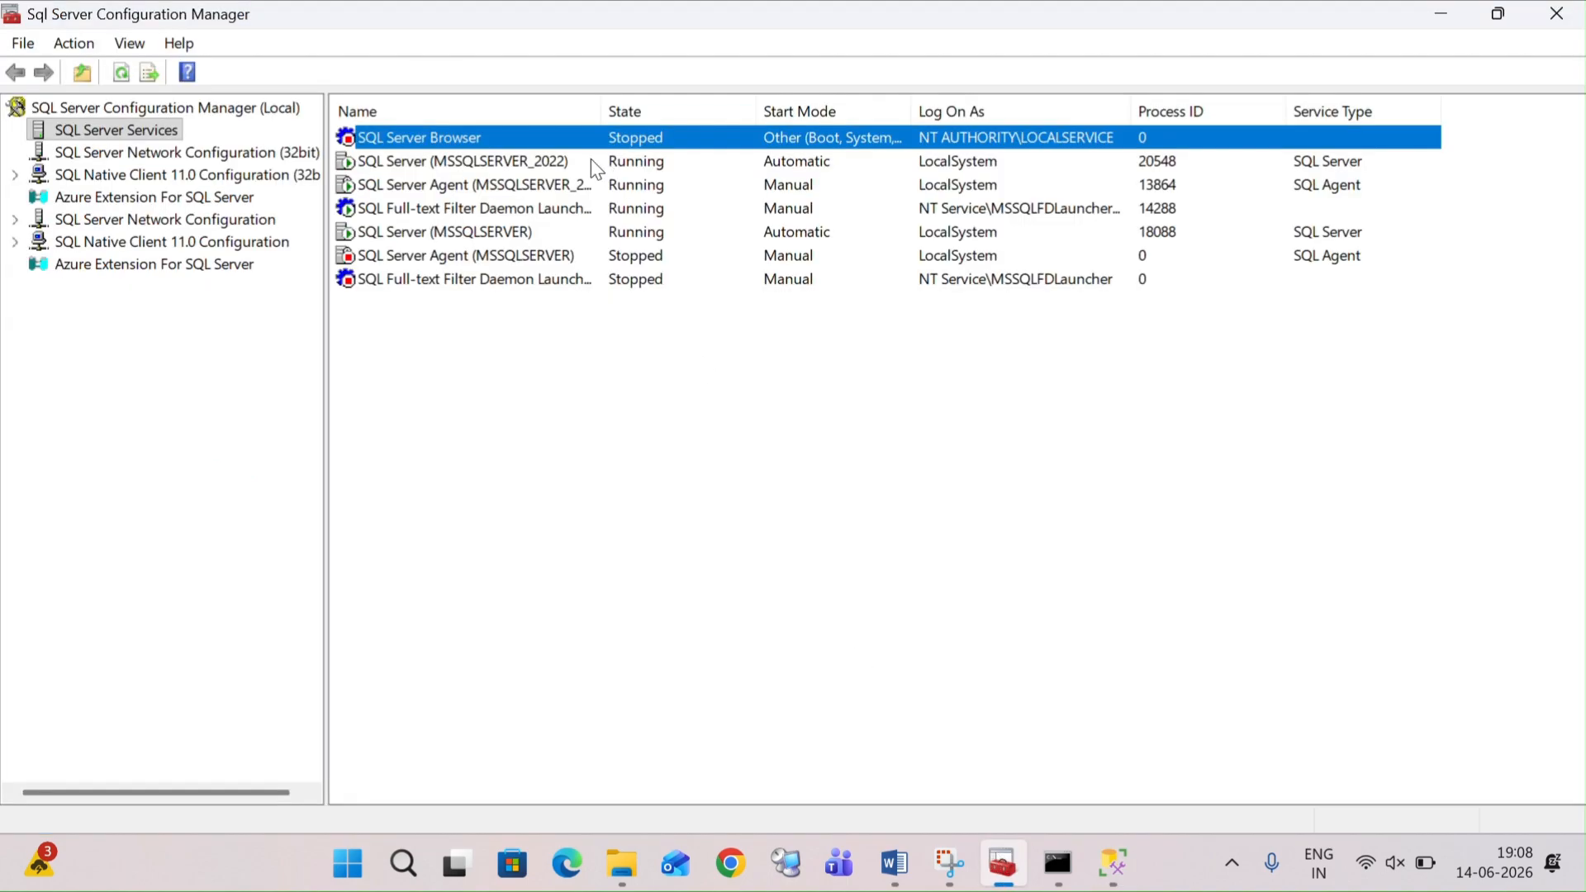
right_click(490, 233)
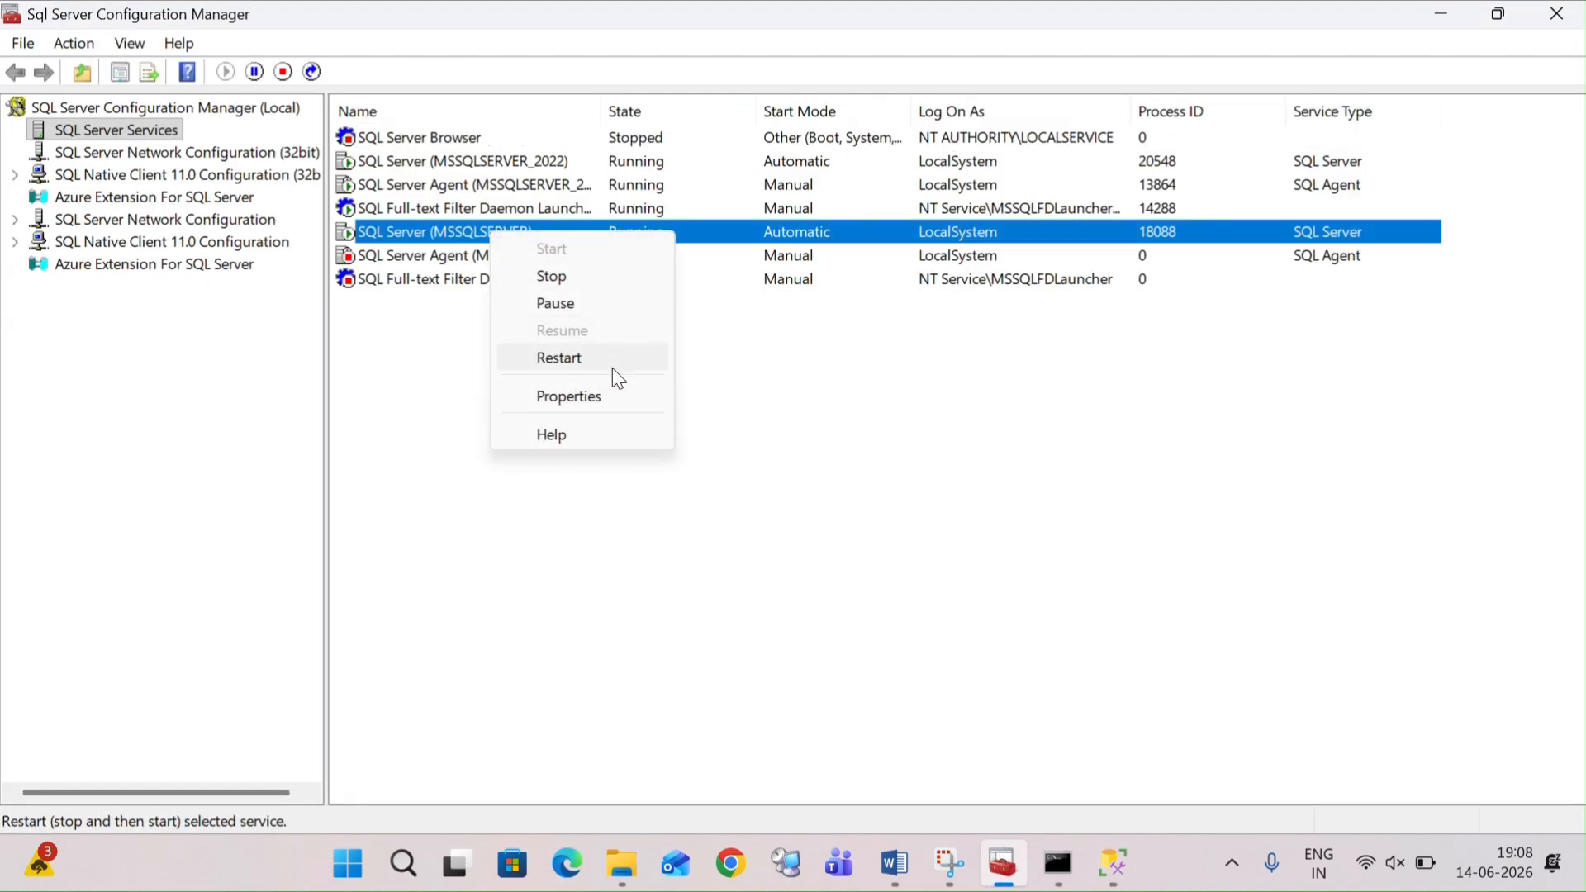
left_click(506, 584)
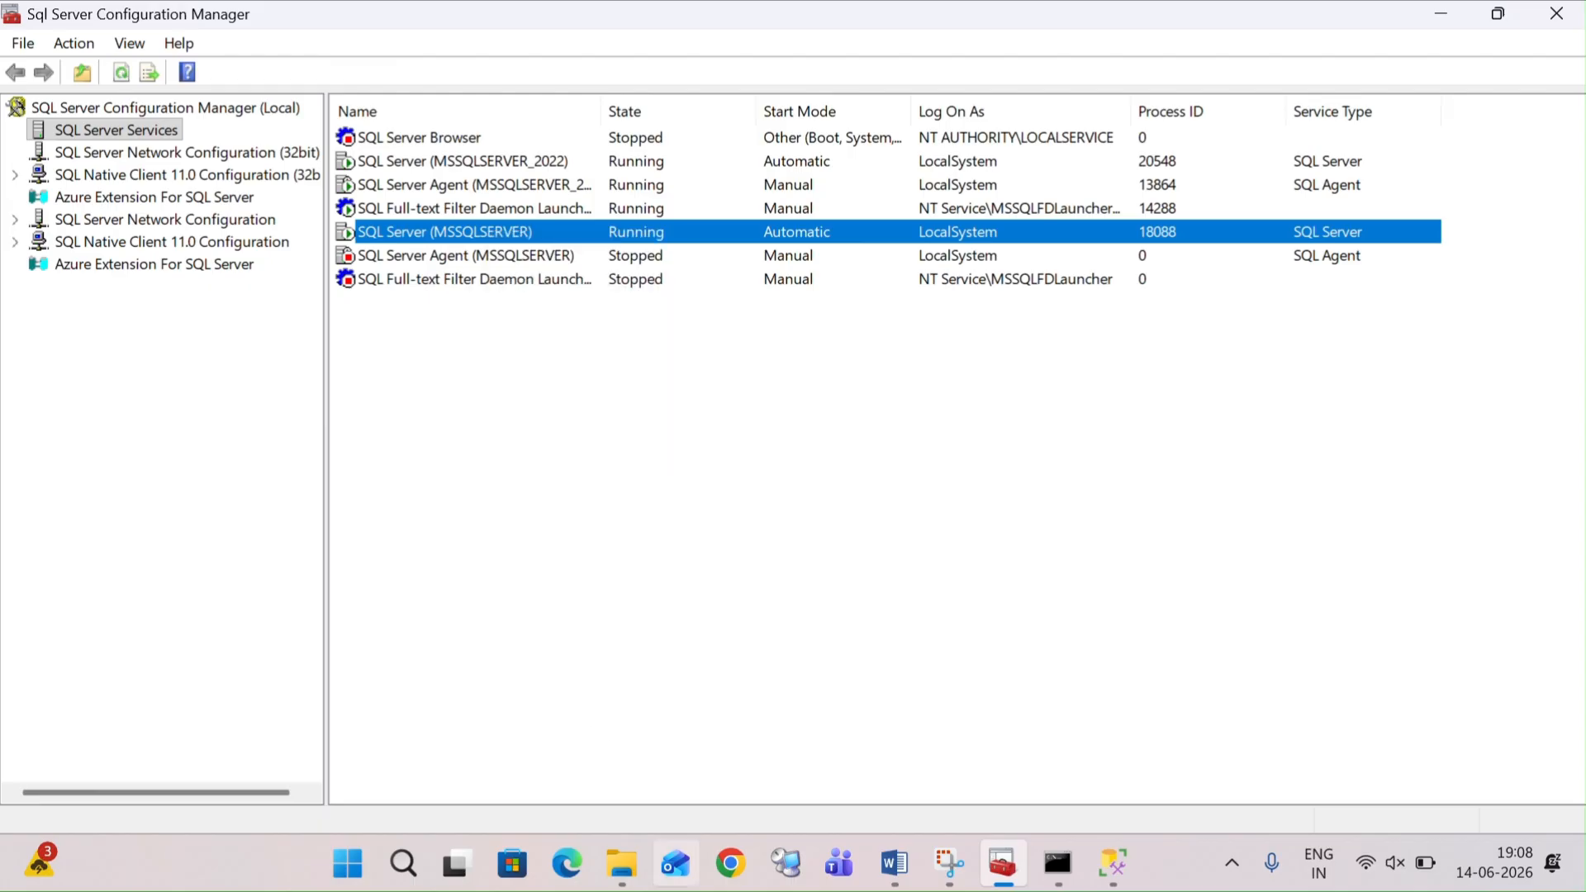
Step: Switch to File Explorer and request permanent deletion of master.mdf and mastlog.ldf in the MSSQL16.MSSQLSERVER DATA folder
left_click(623, 863)
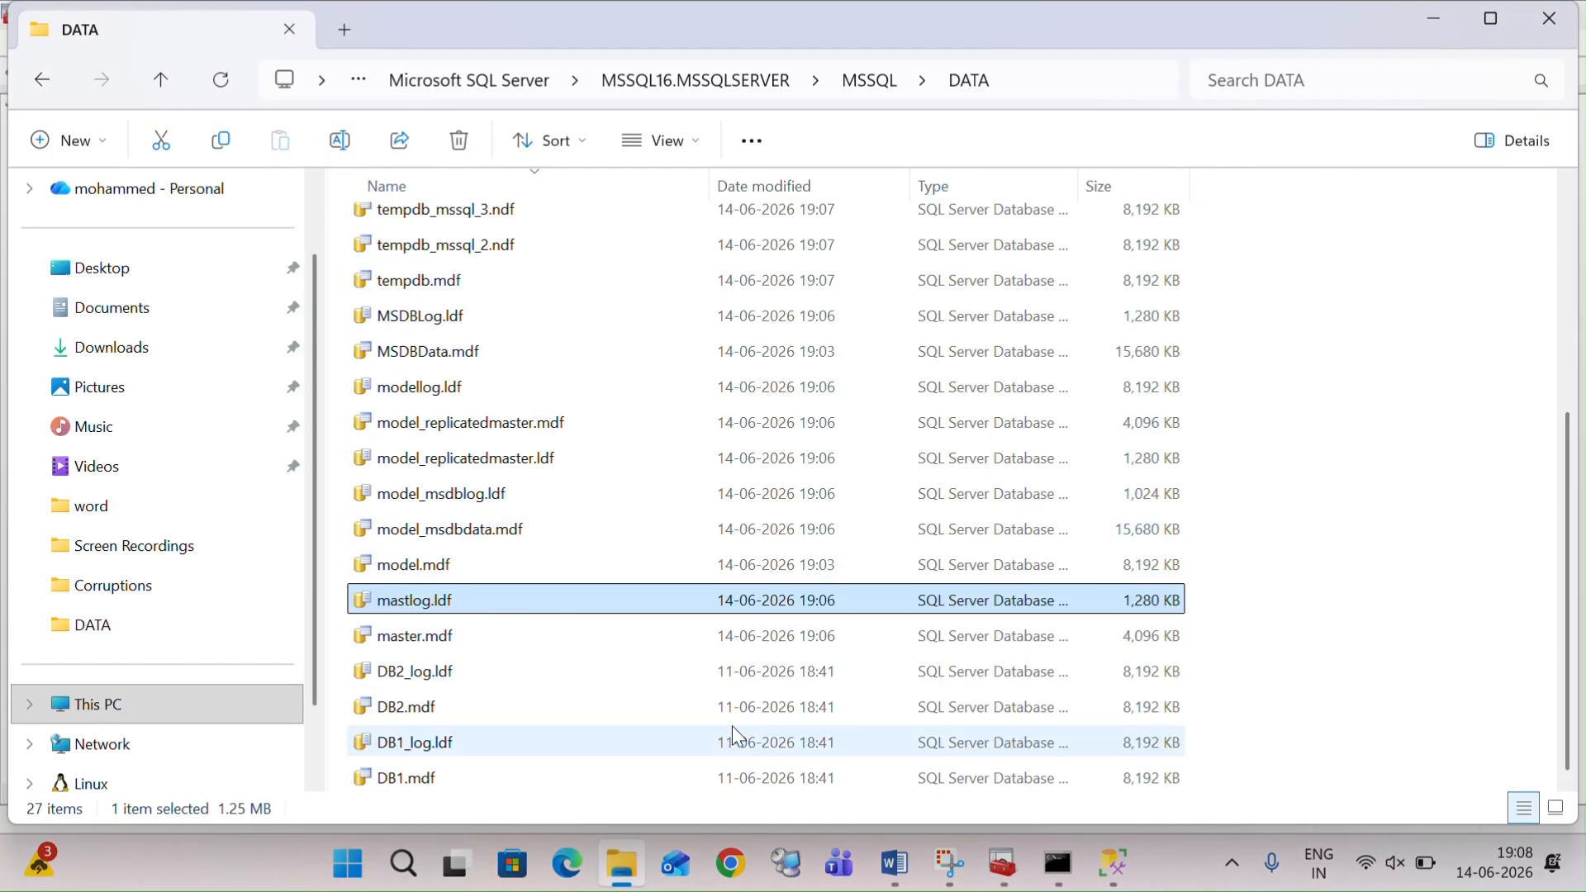
left_click(475, 642)
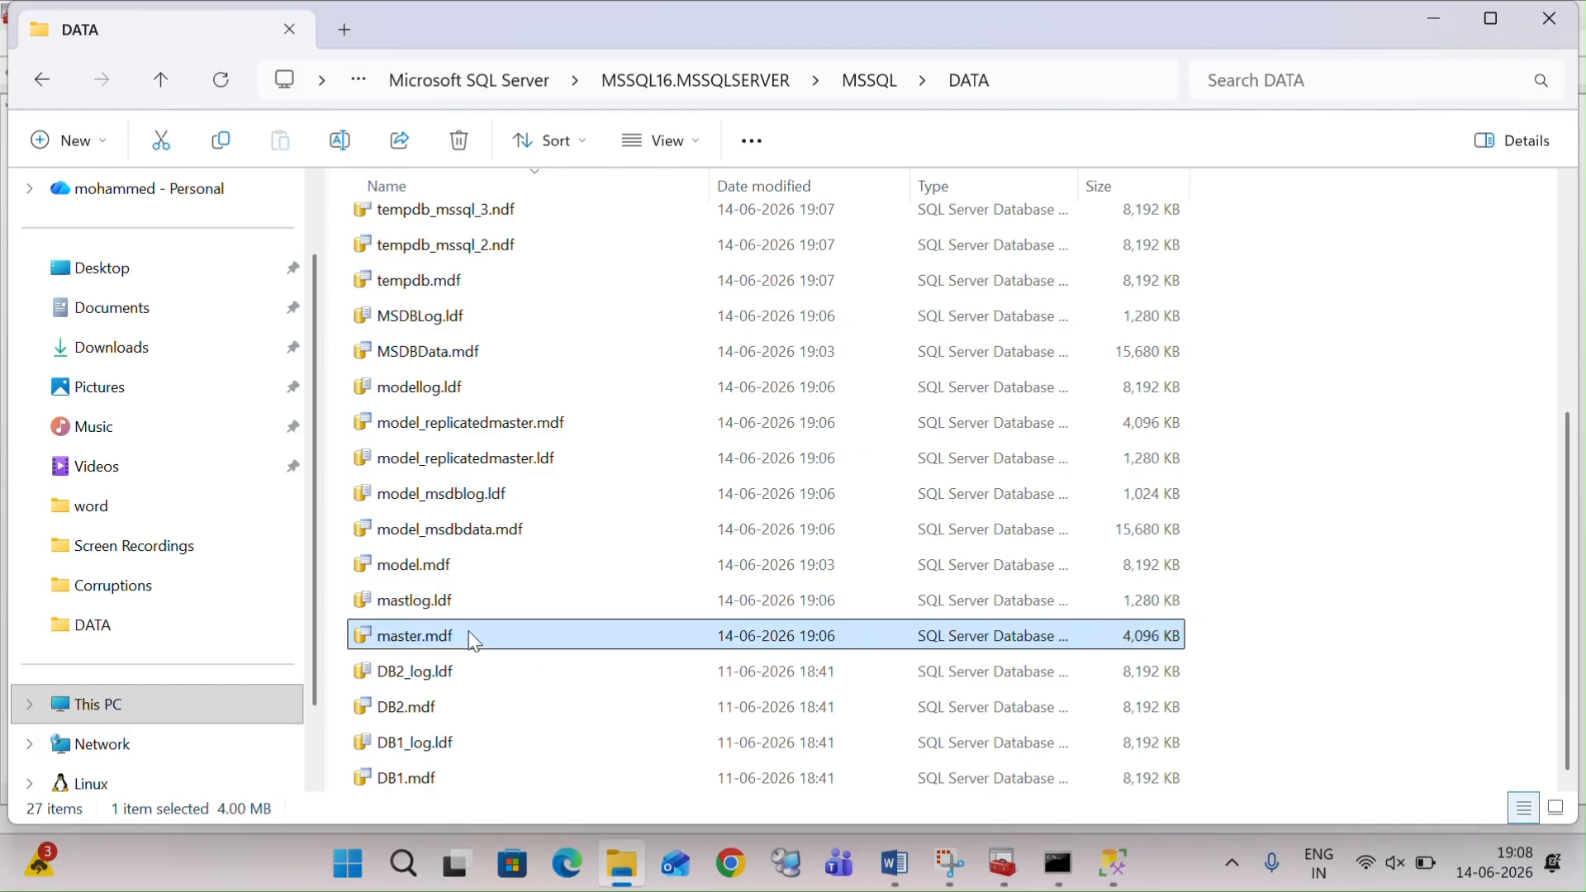
key("shift+Up")
key("shift+Delete")
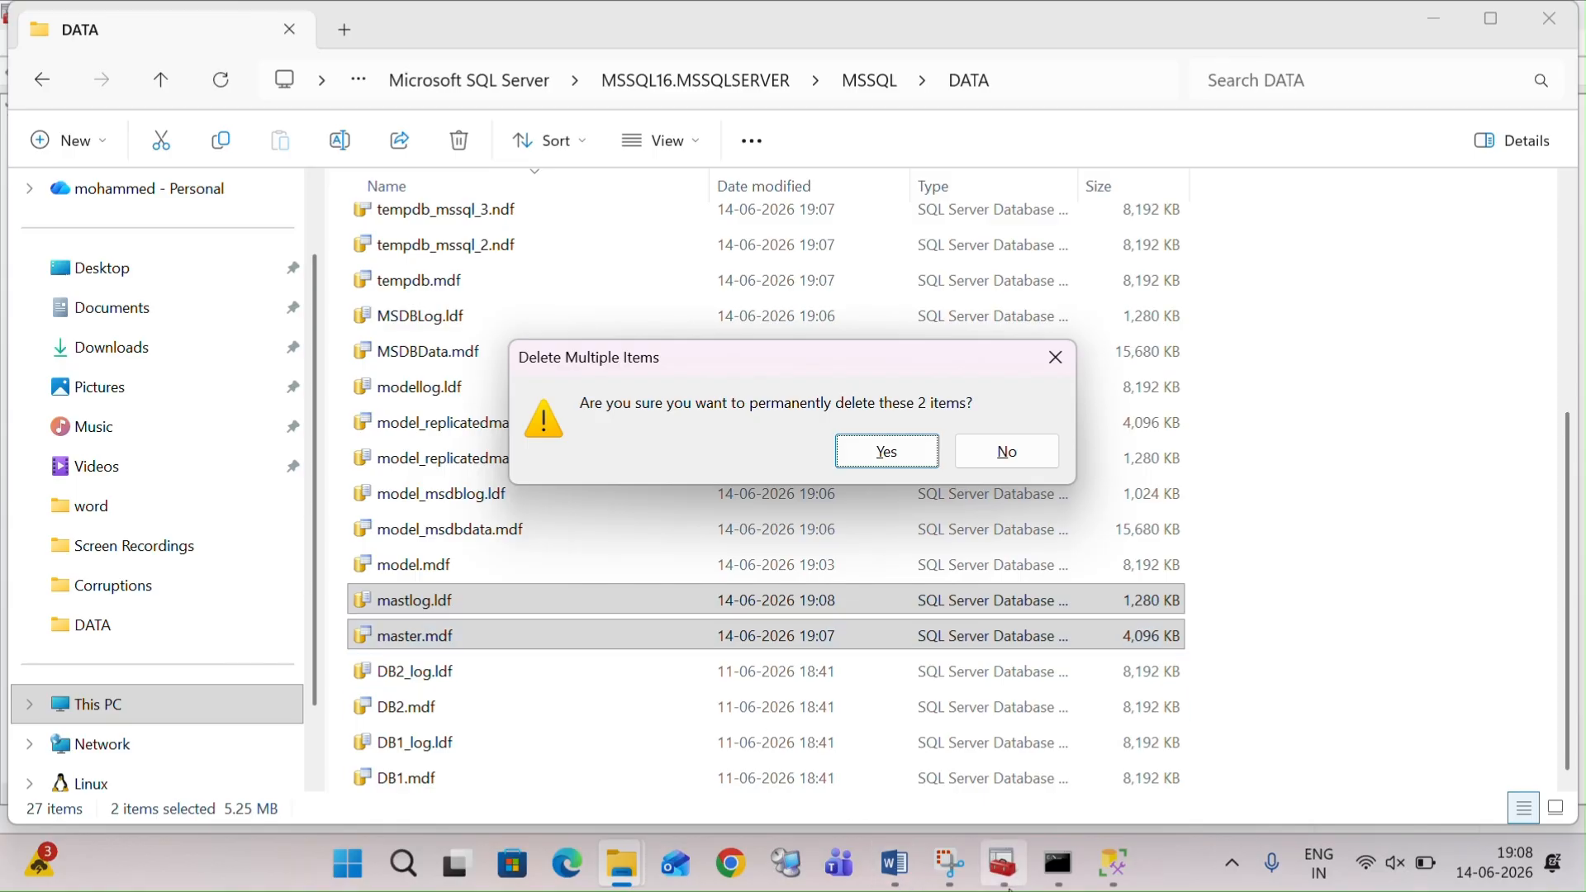
Step: Switch to SQL Server Configuration Manager and stop the SQL Server (MSSQLSERVER) service
left_click(1003, 864)
right_click(483, 229)
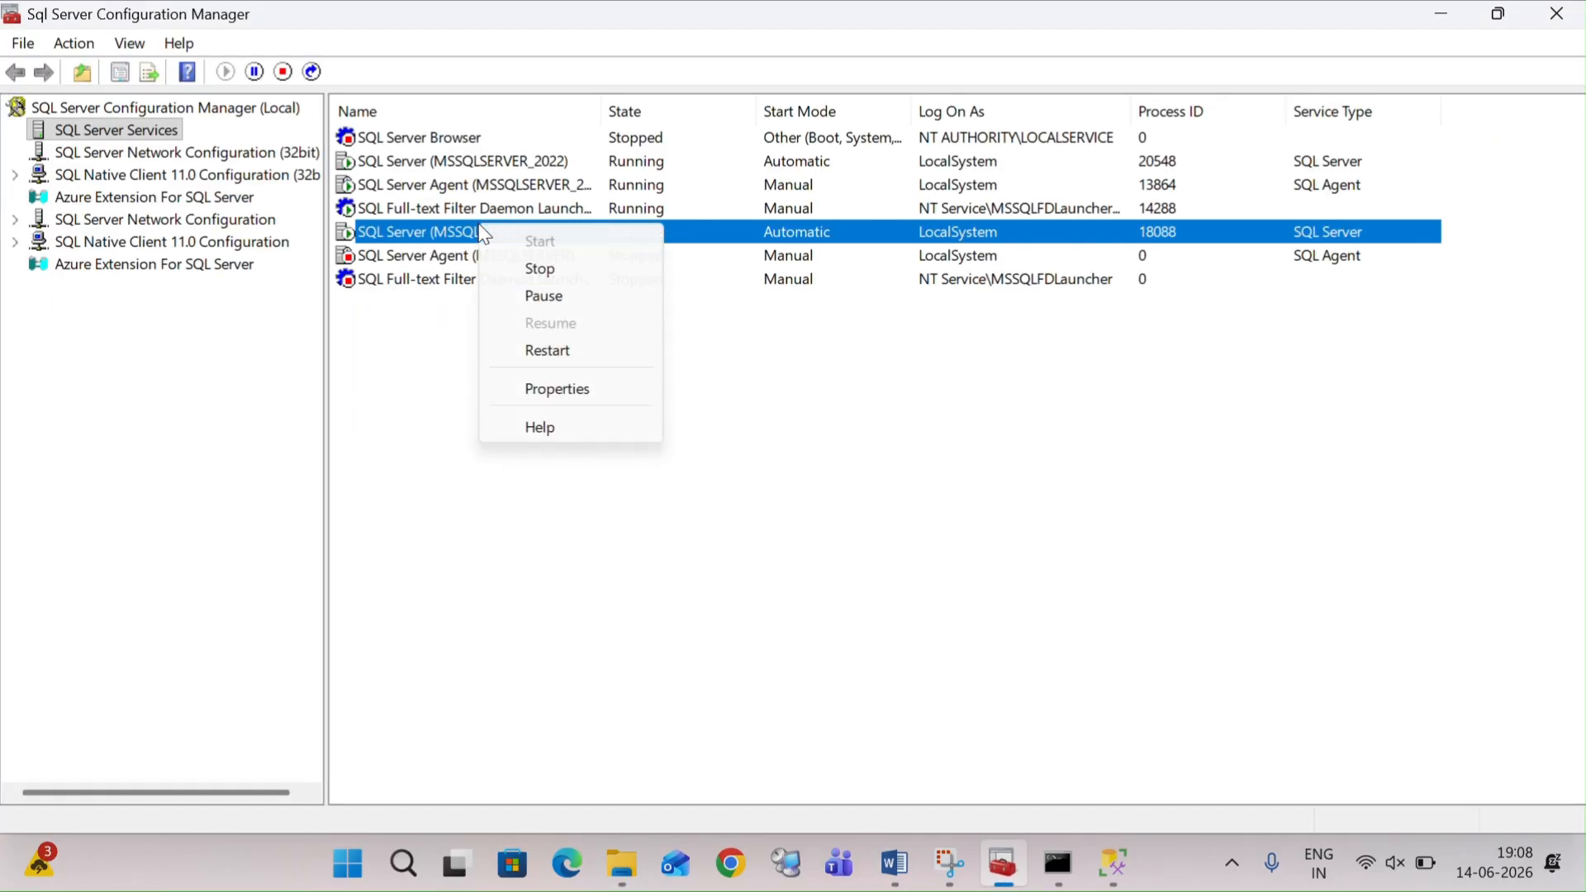
left_click(556, 271)
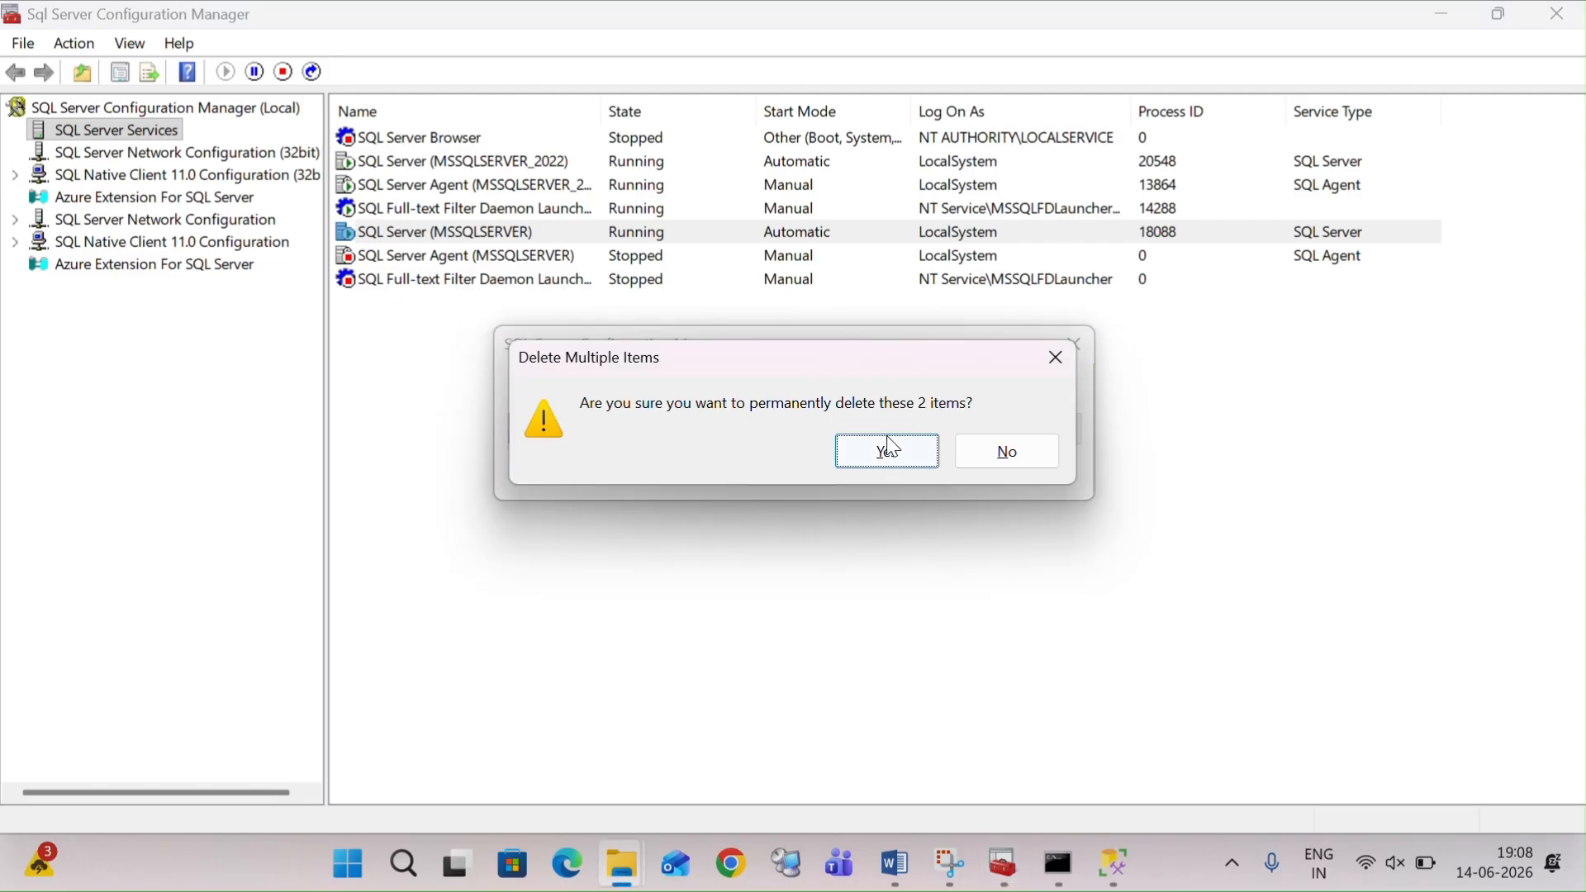
Step: Confirm the permanent deletion of the two master database files and check the DATA folder
key("alt+Tab")
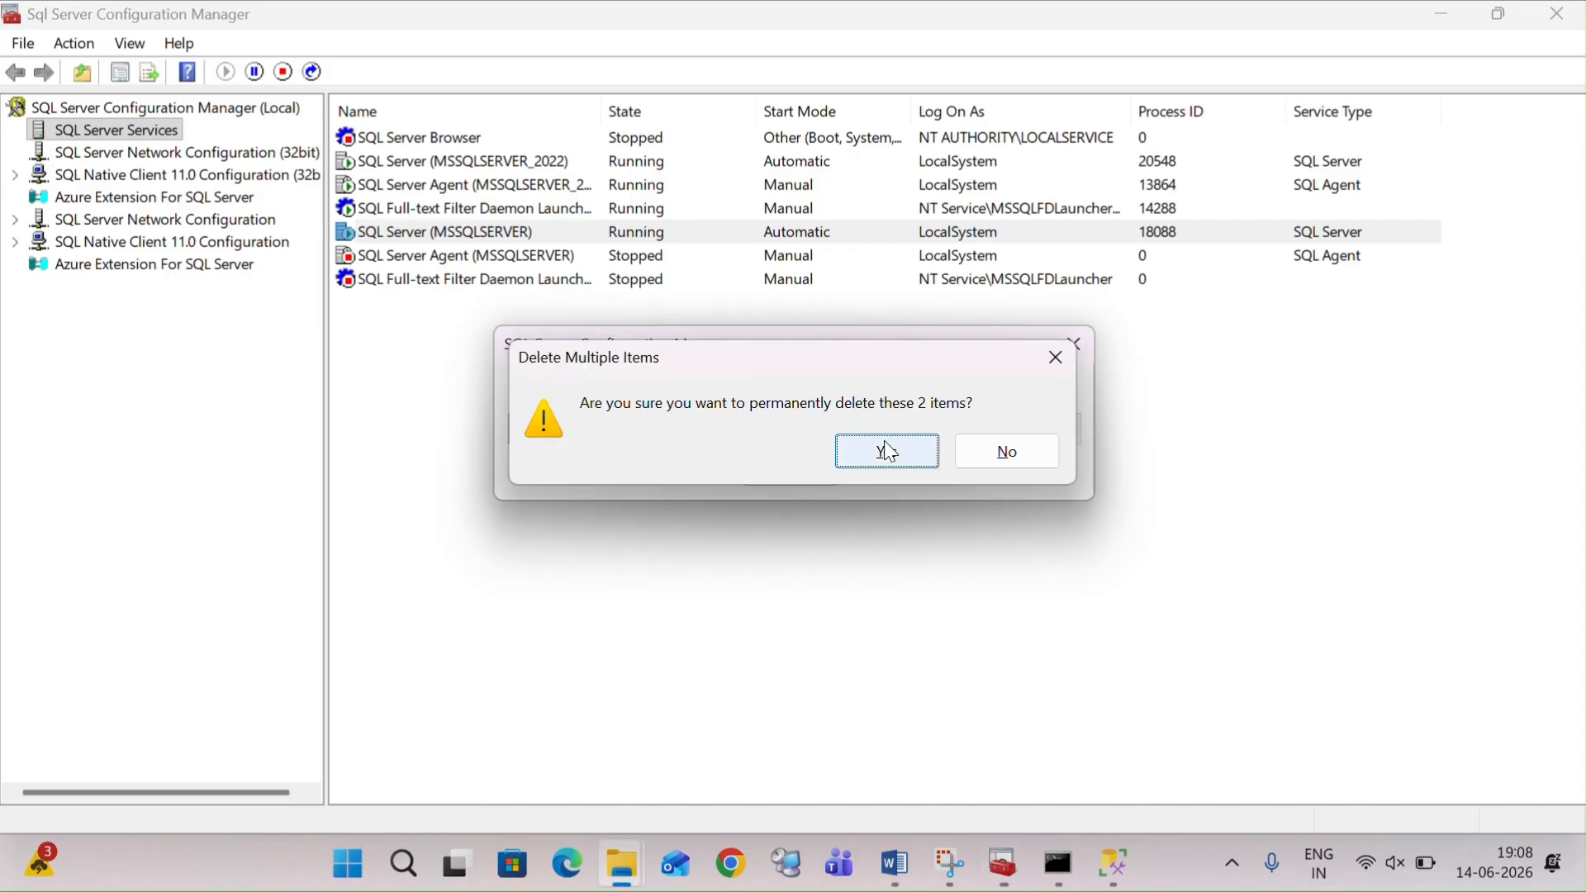
left_click(861, 443)
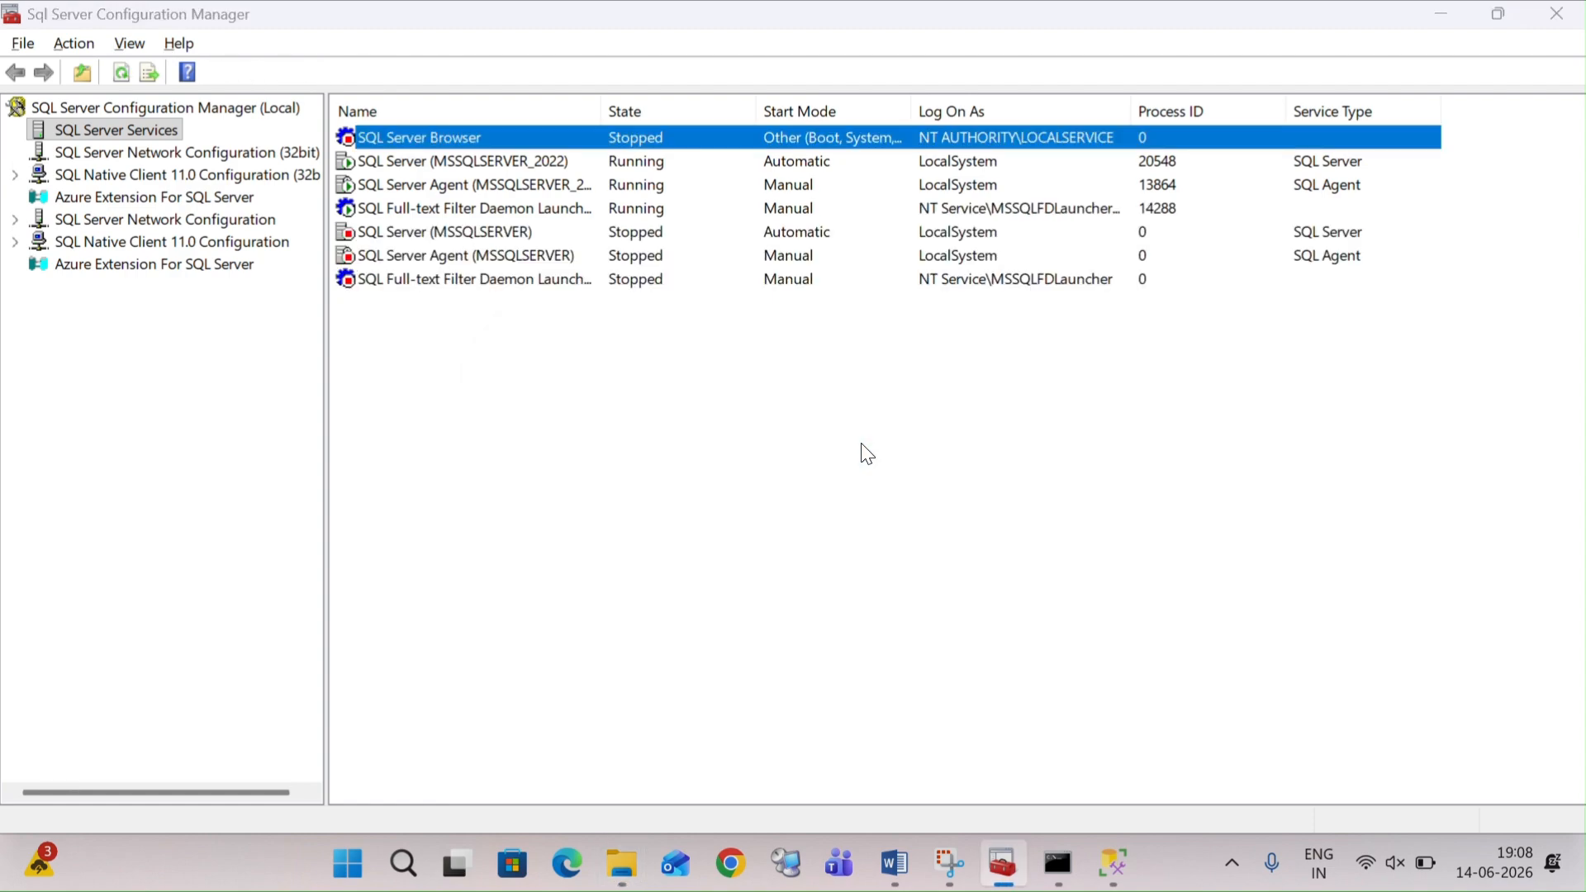
key("alt+Tab")
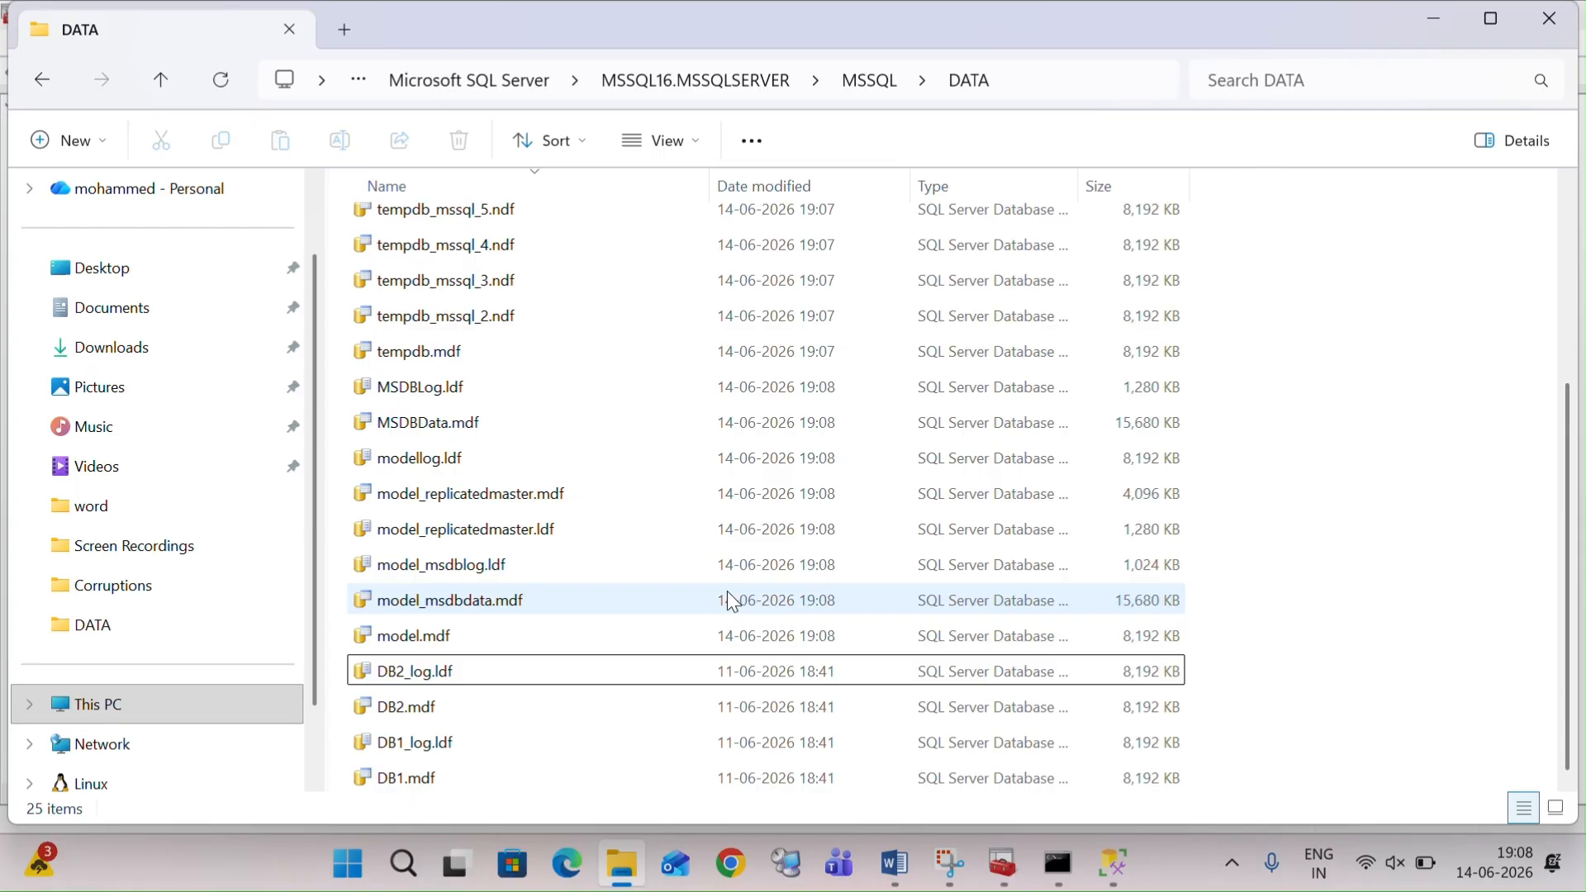
key("alt+Tab")
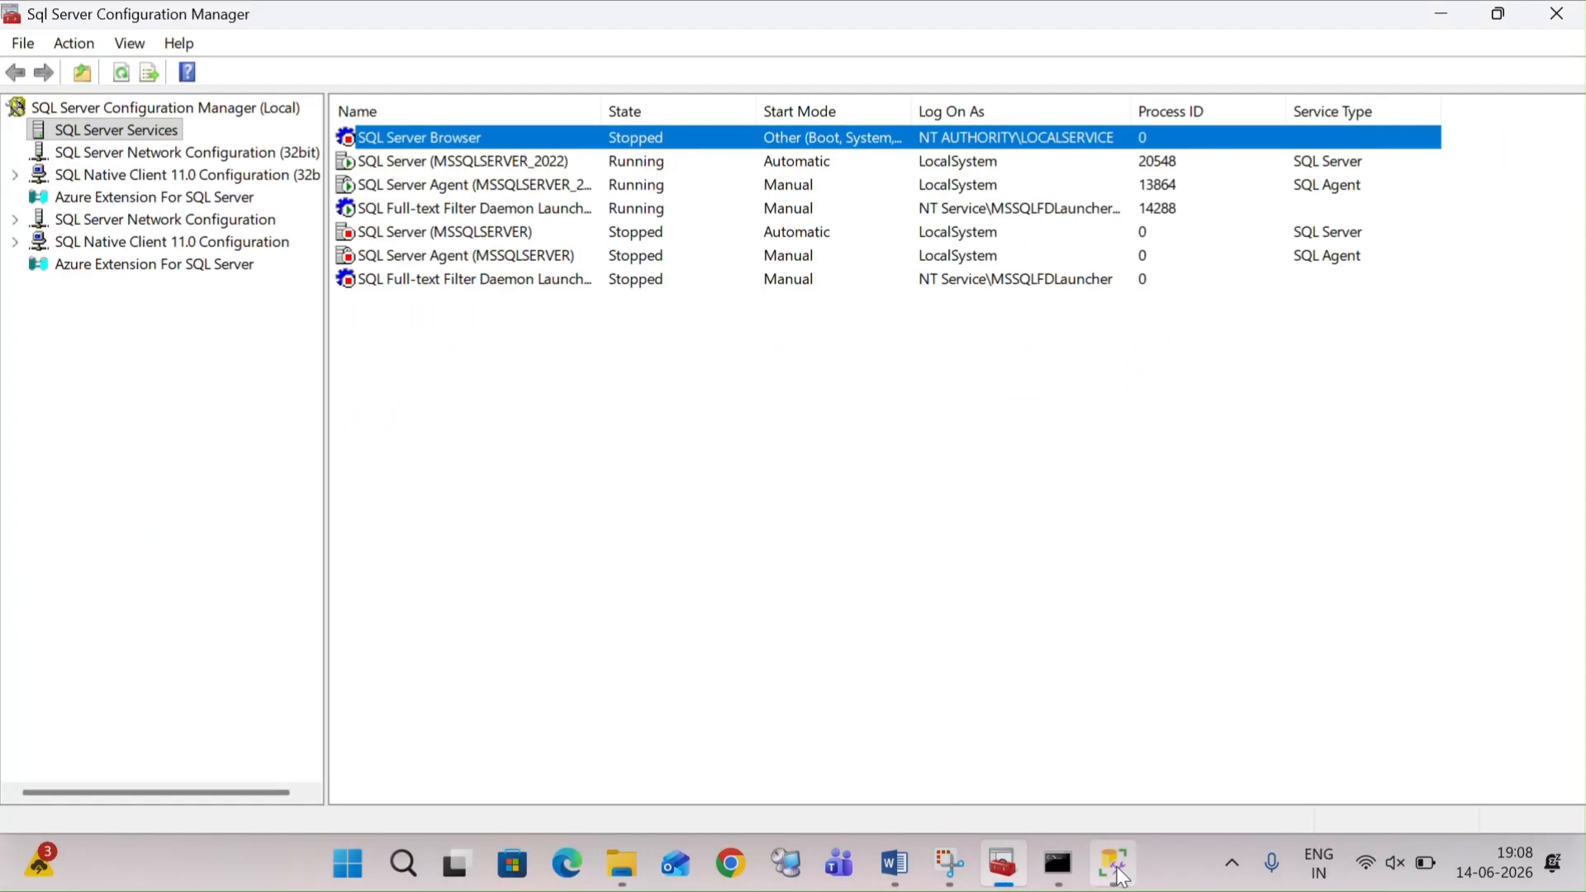
Step: Check the states of the SQL Server MSSQLSERVER_2022 and MSSQLSERVER services in Configuration Manager
left_click(1119, 875)
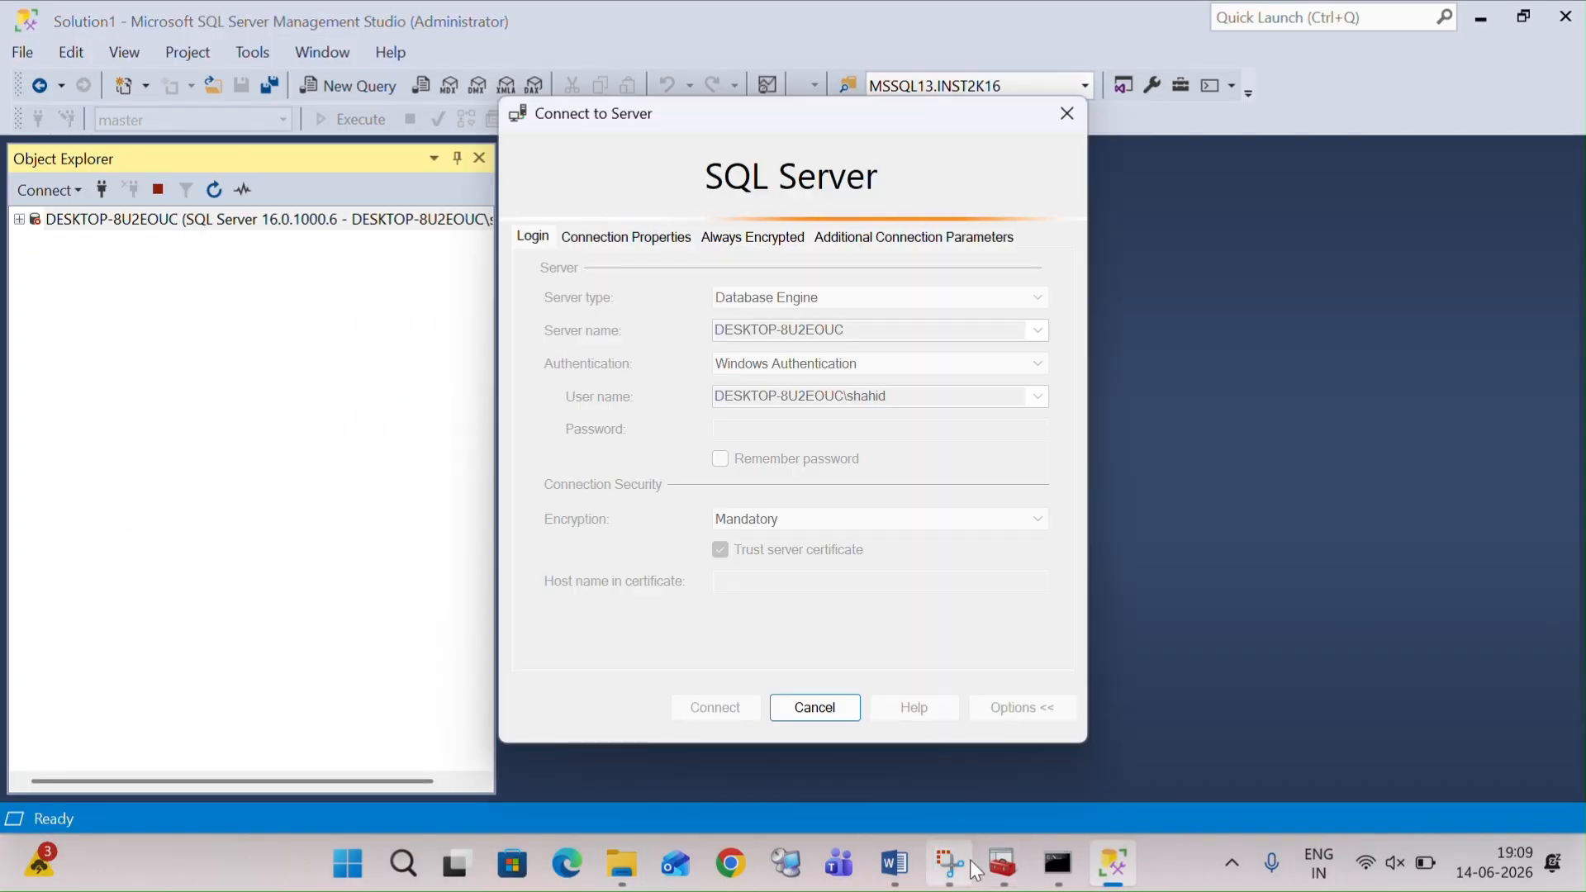
left_click(1003, 866)
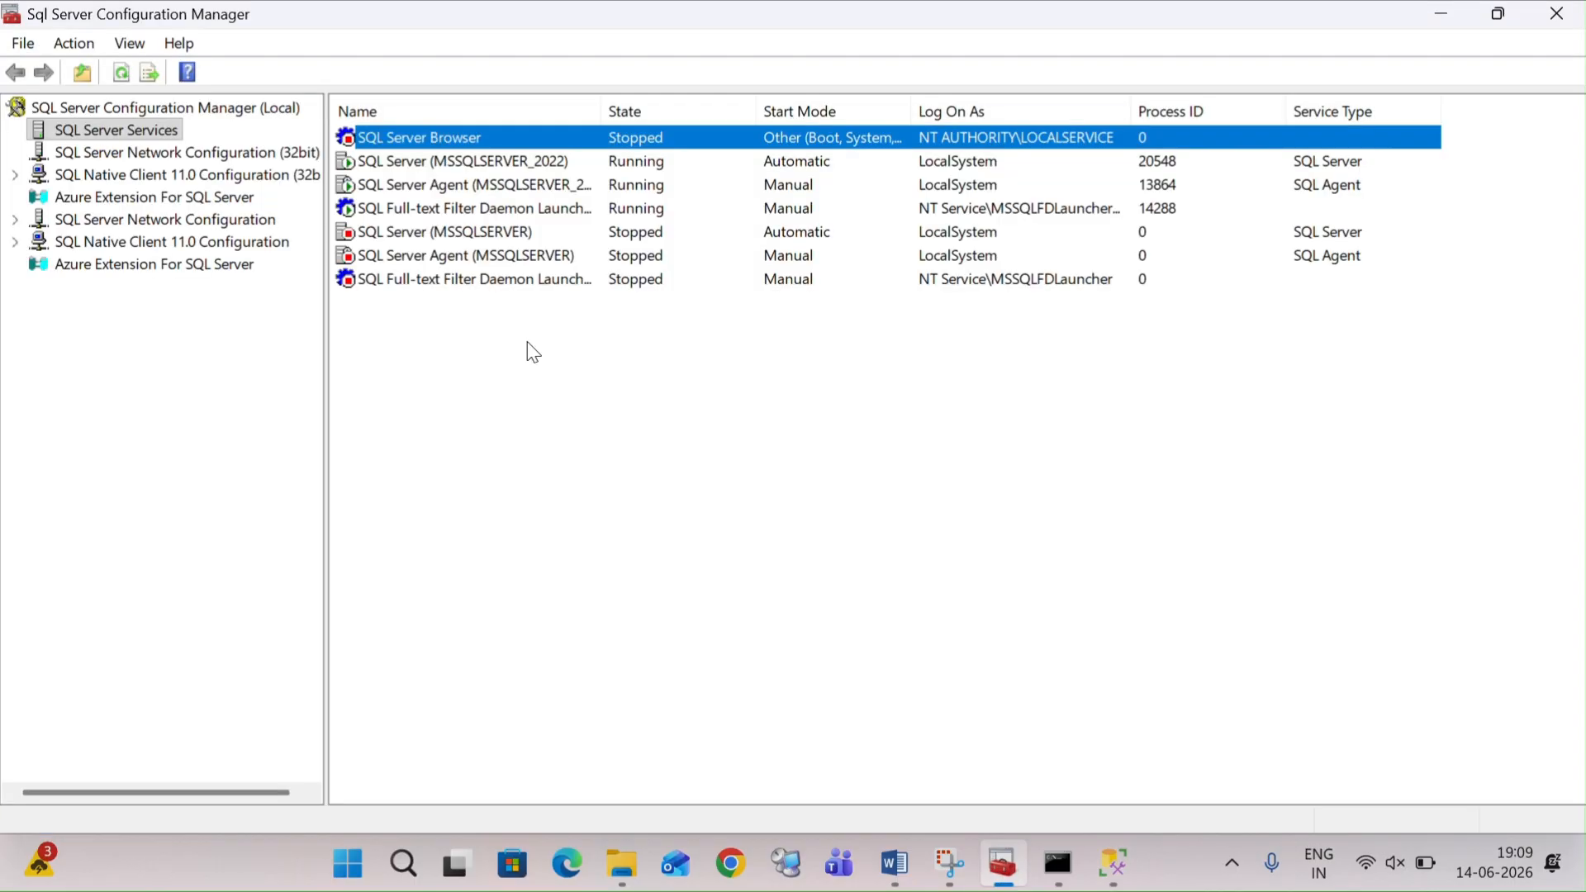
right_click(527, 343)
left_click(596, 359)
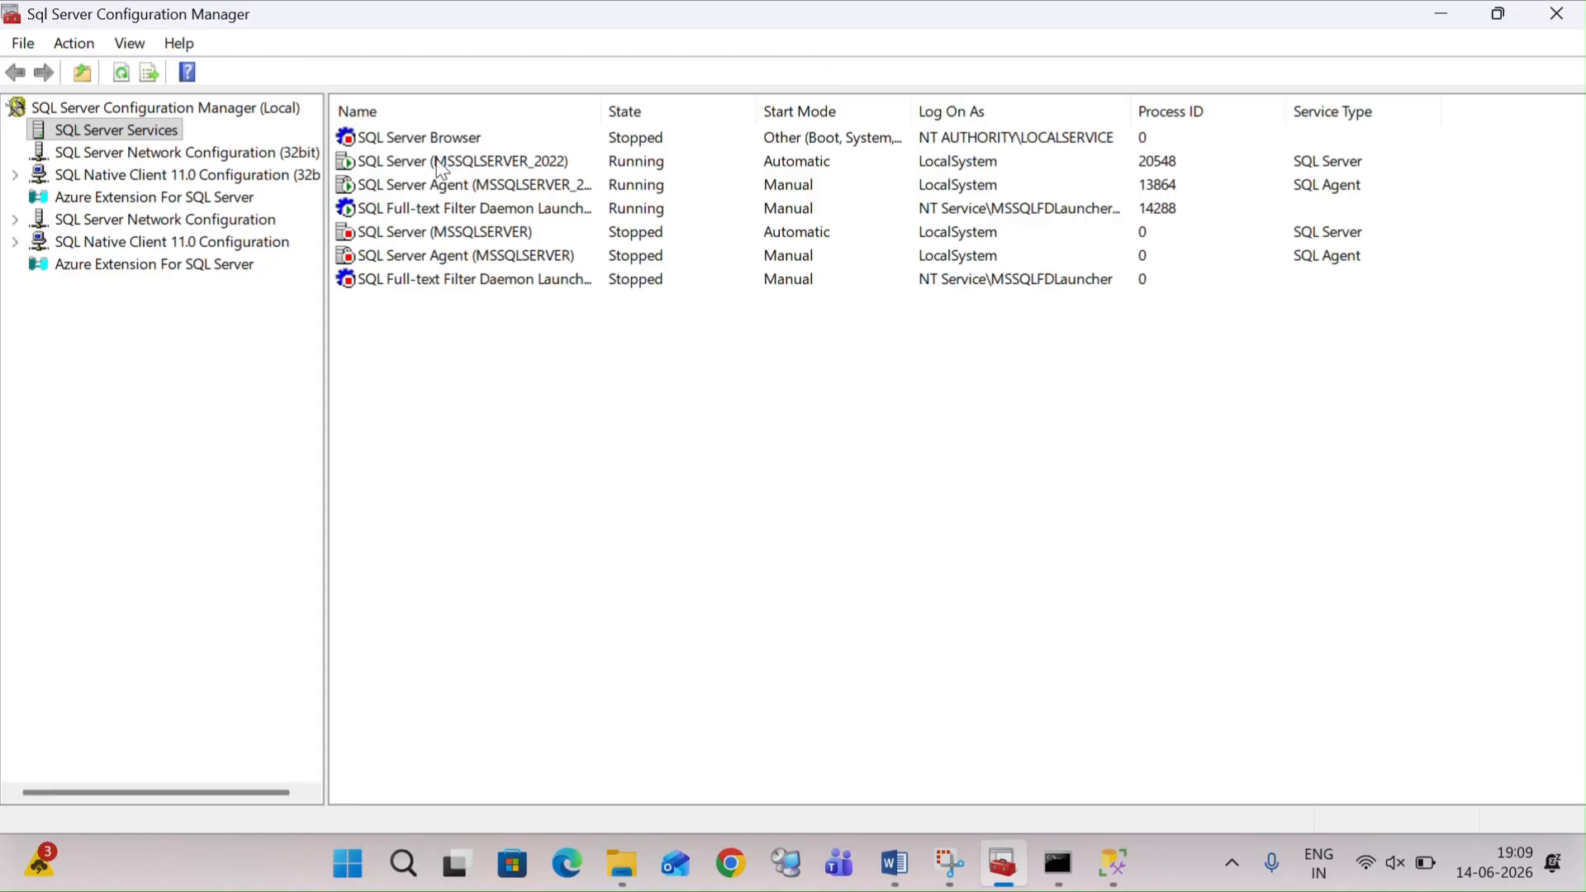
left_click(442, 162)
double_click(444, 233)
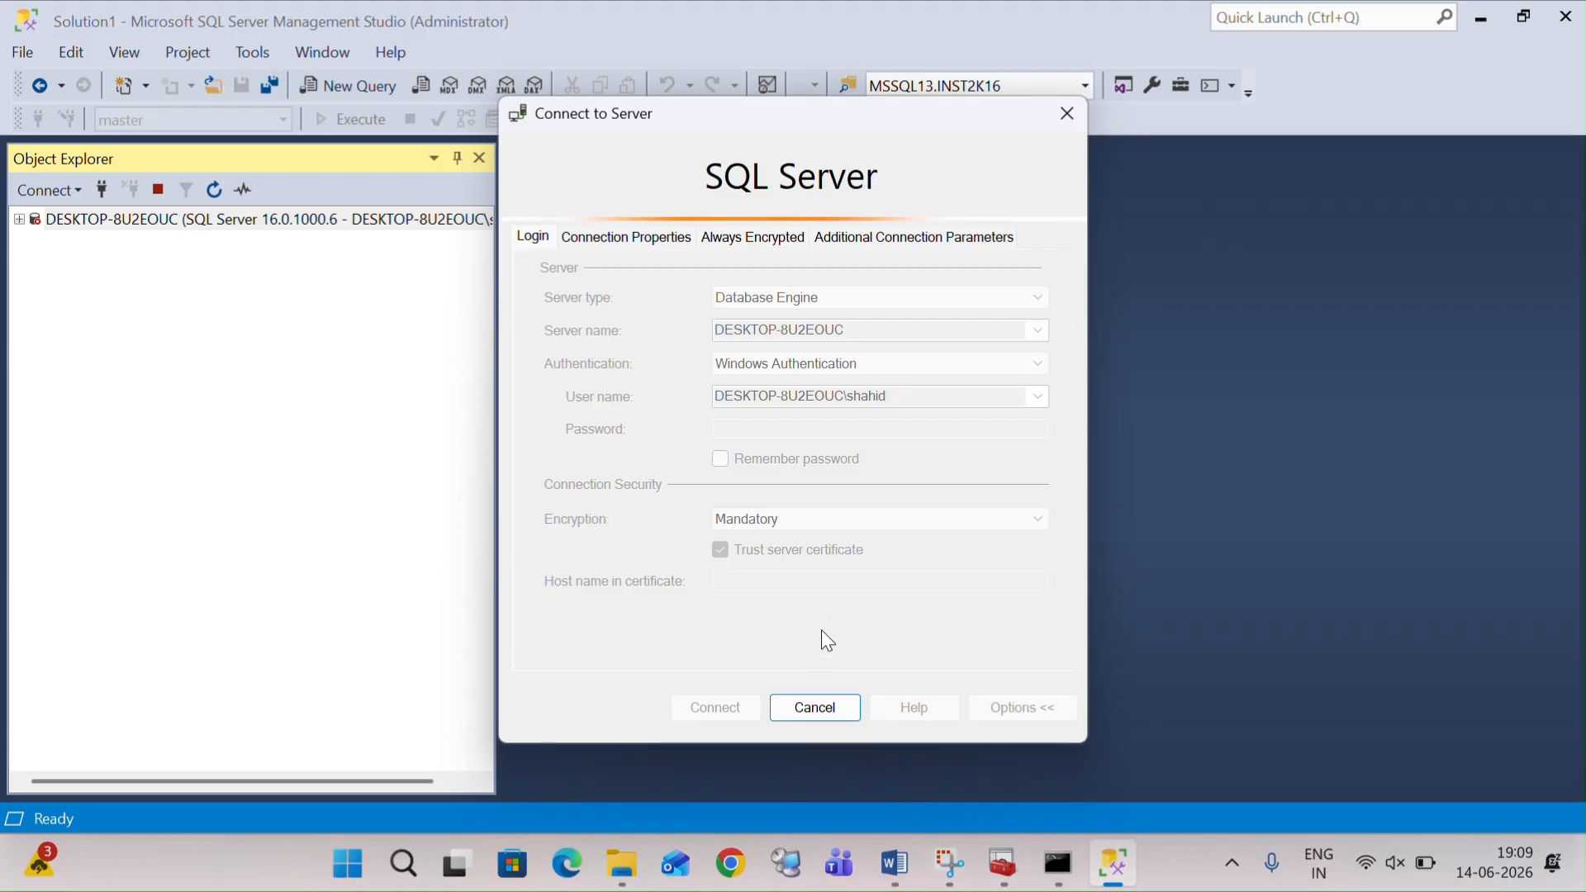
Step: Cancel the pending connection and choose the local database engine DESKTOP-8U2EOUC\MSSQLSERVER_2022 as the server for a new connection
left_click(808, 717)
left_click(811, 720)
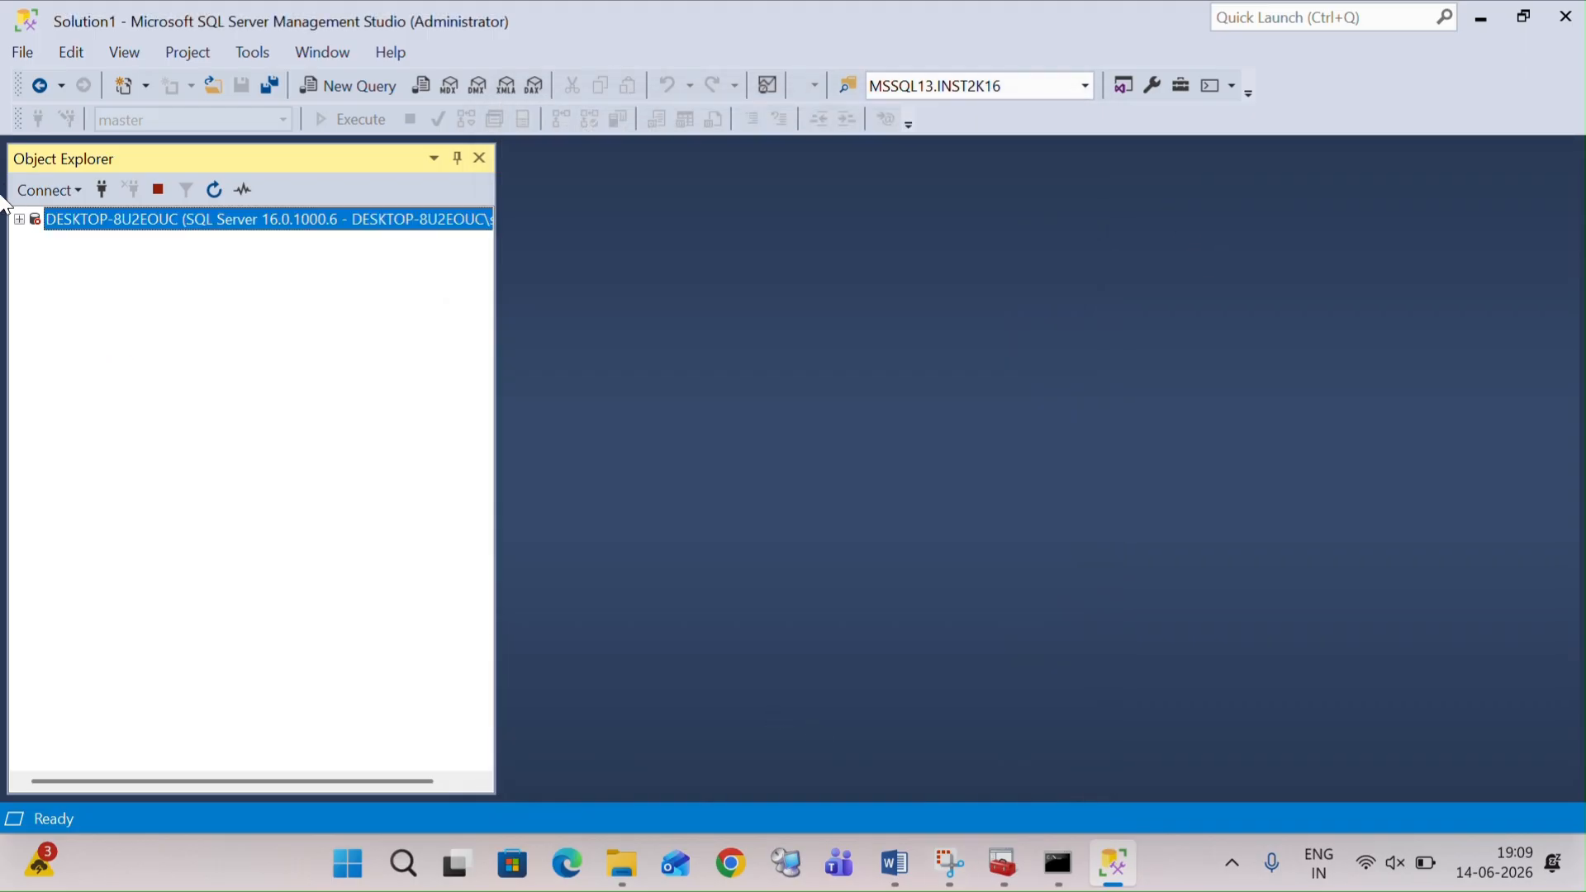
left_click(118, 189)
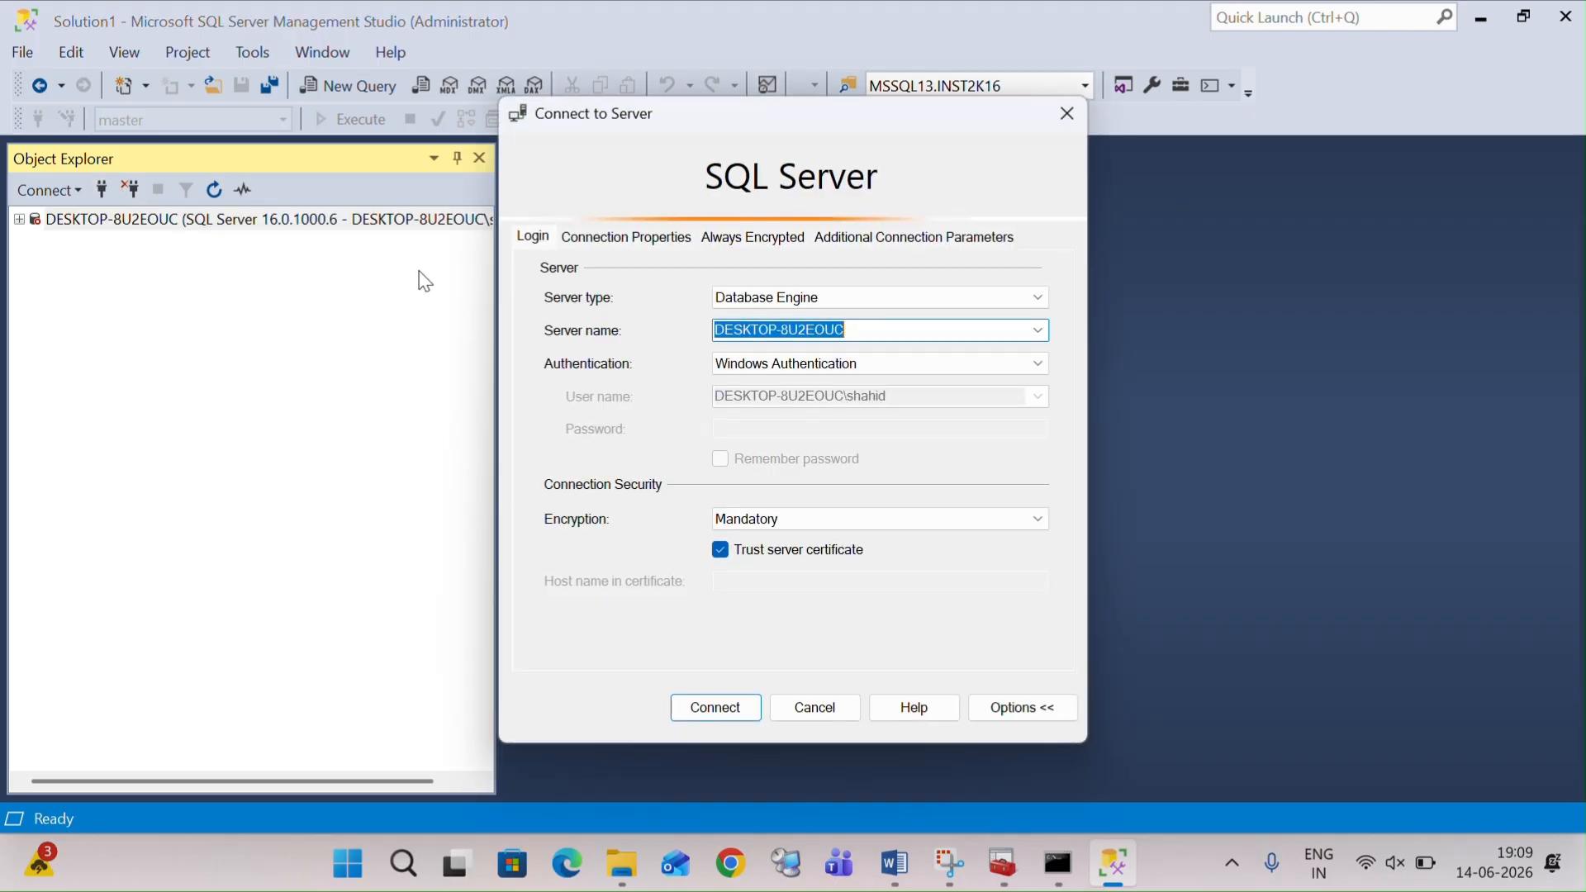
left_click(1039, 330)
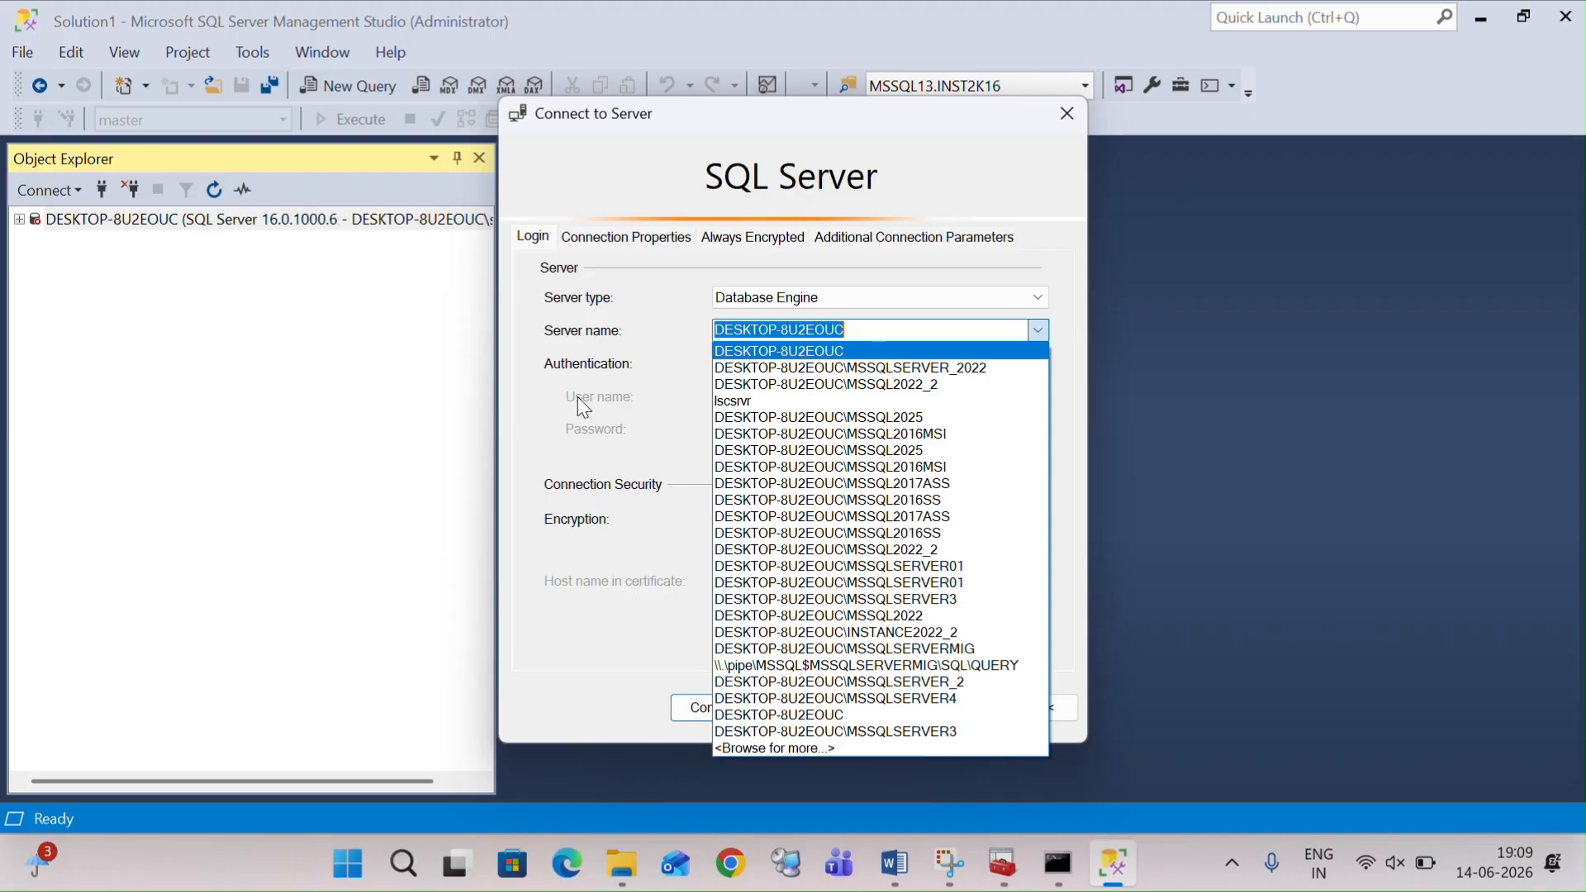
left_click(811, 382)
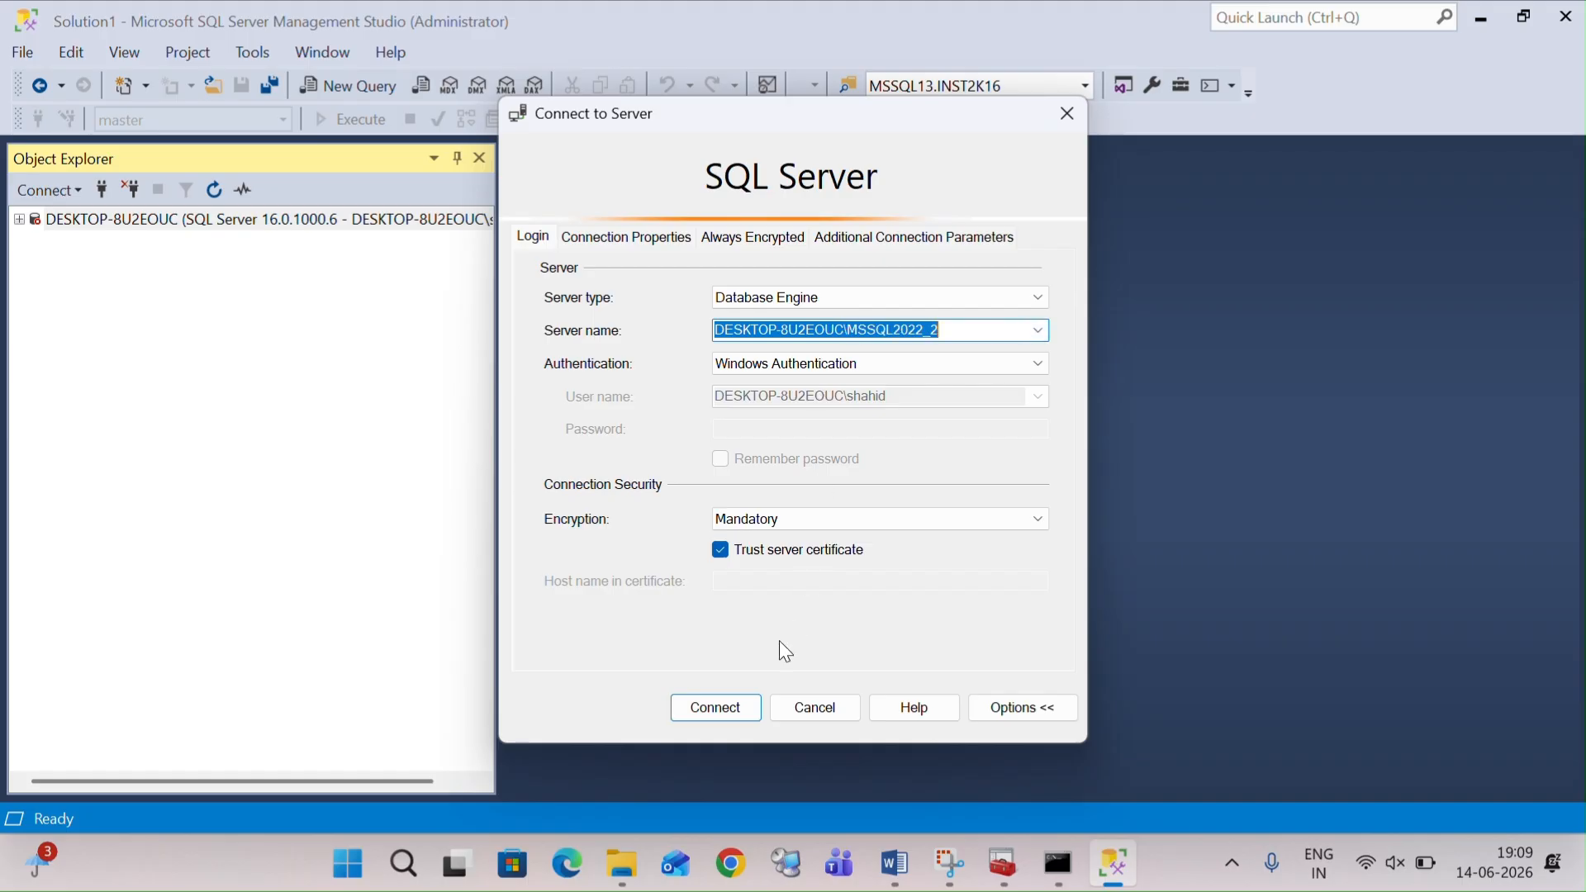
left_click(1038, 330)
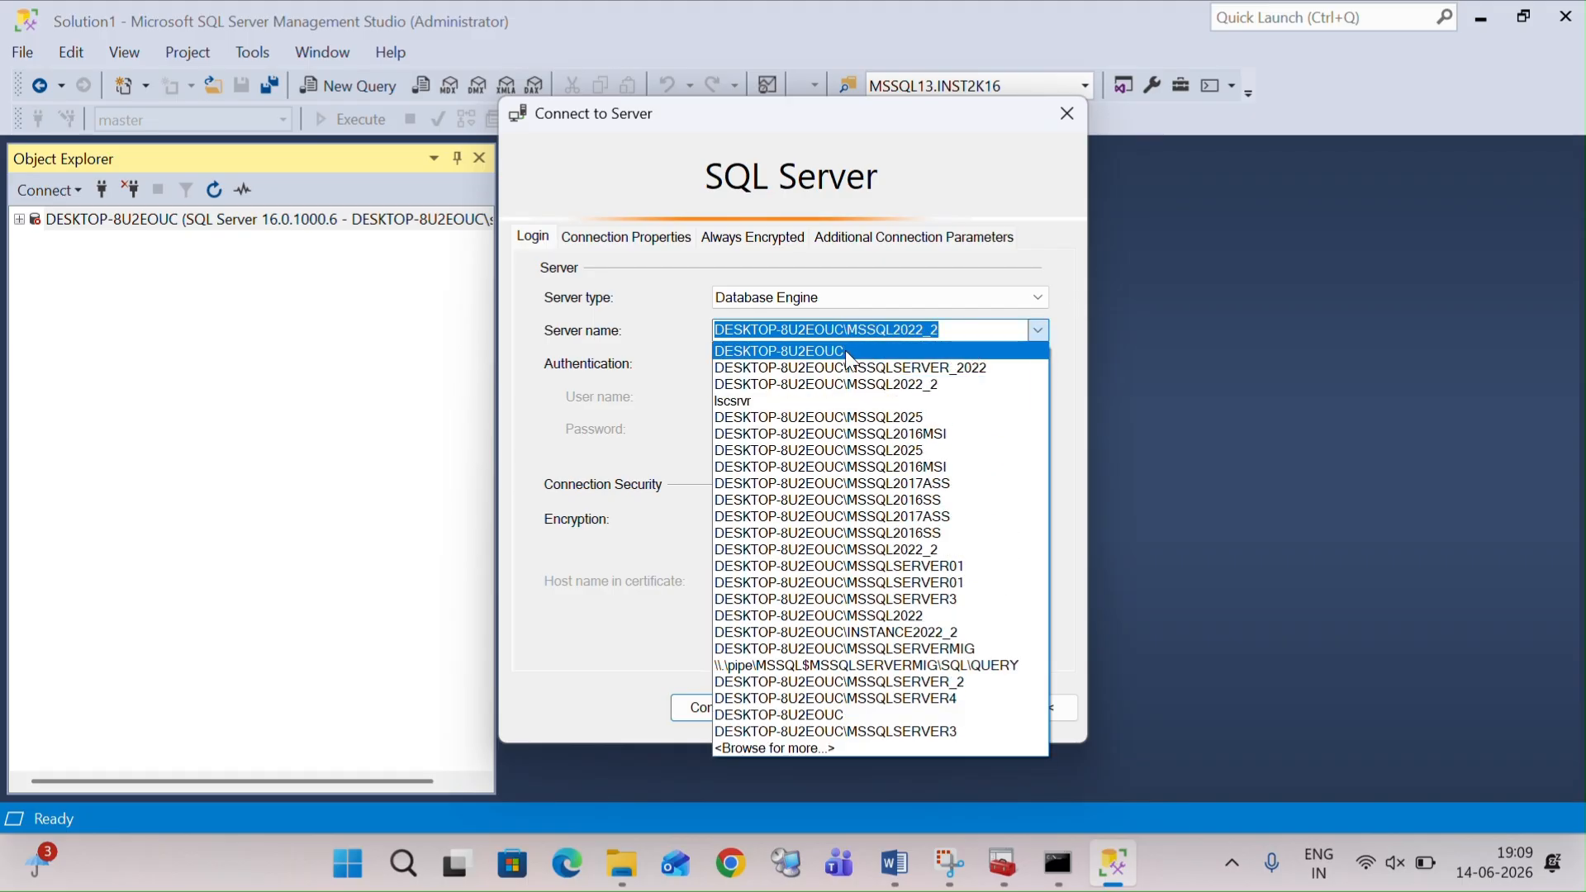
left_click(813, 749)
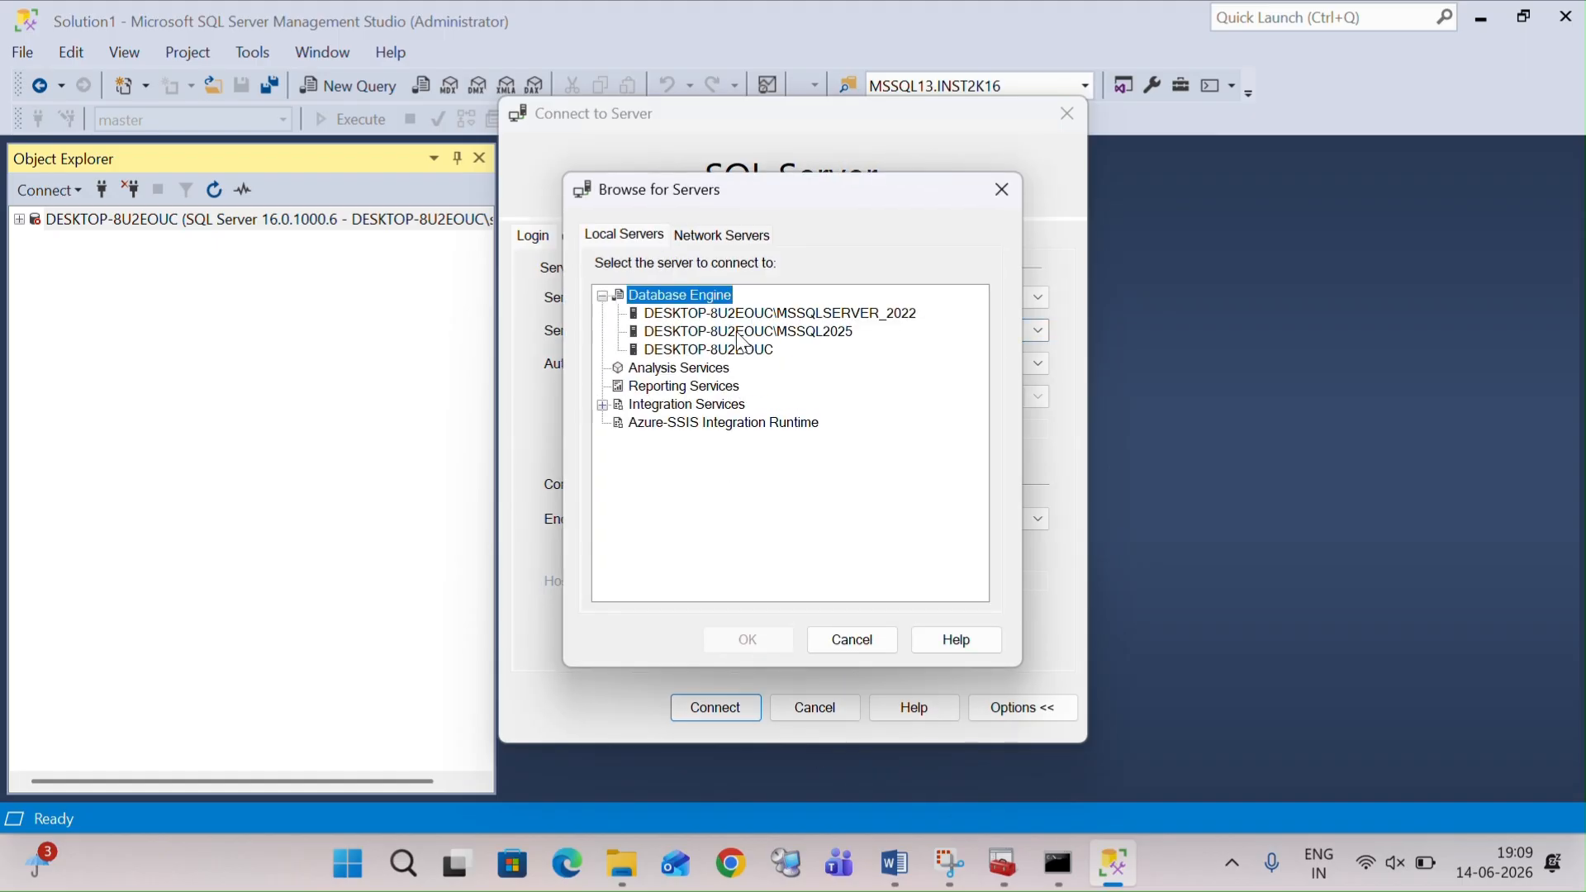
left_click(826, 319)
left_click(750, 640)
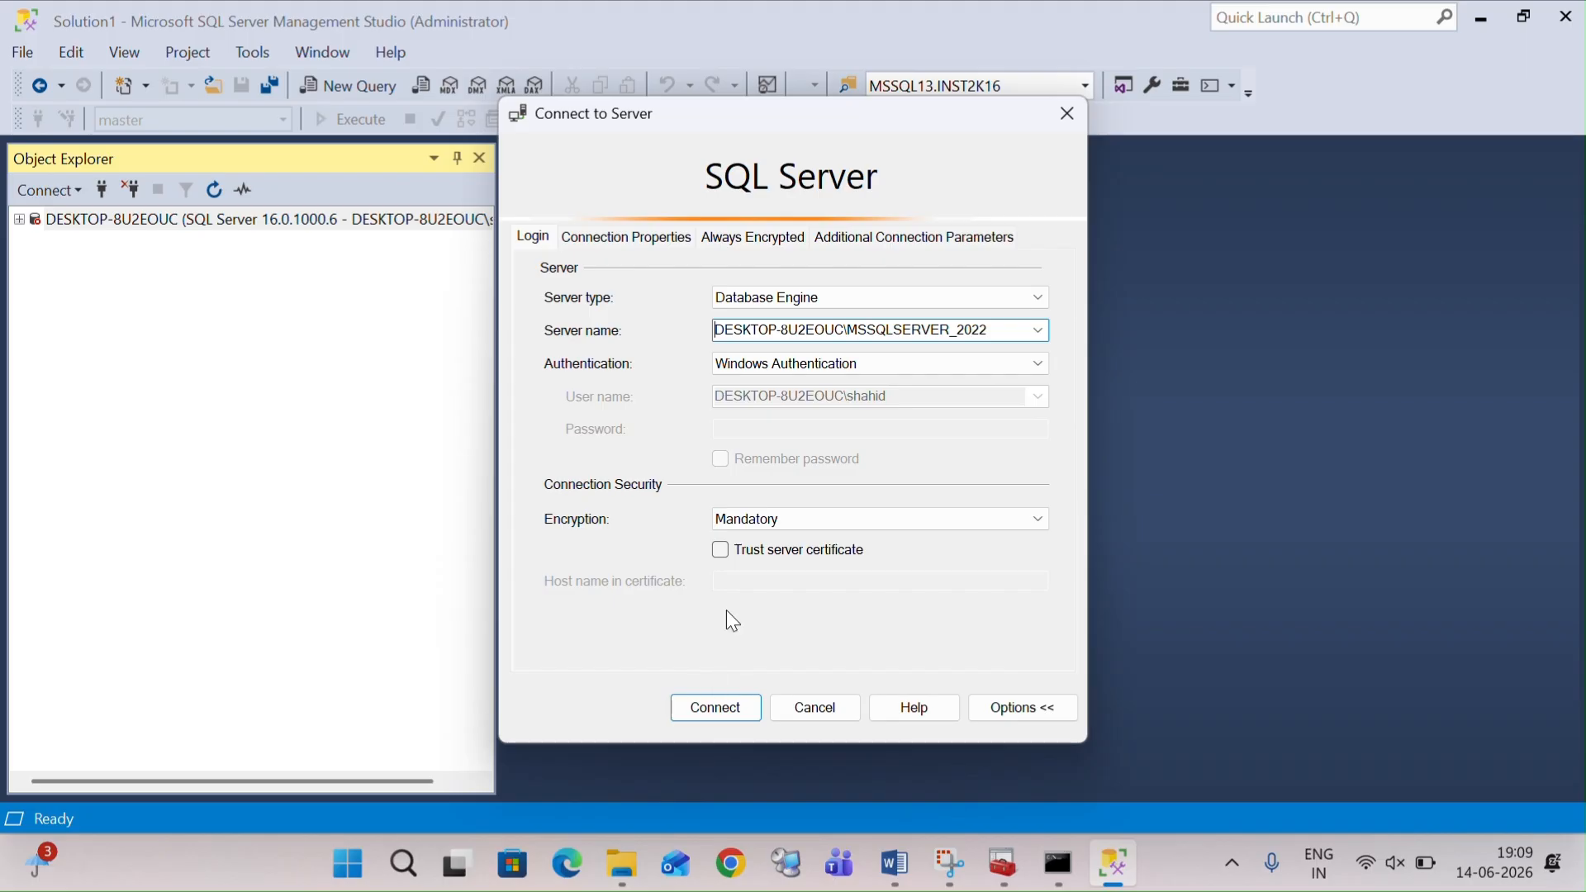
Step: Connect to MSSQLSERVER_2022 with the server certificate trusted and expand its Databases folder
left_click(720, 551)
left_click(717, 708)
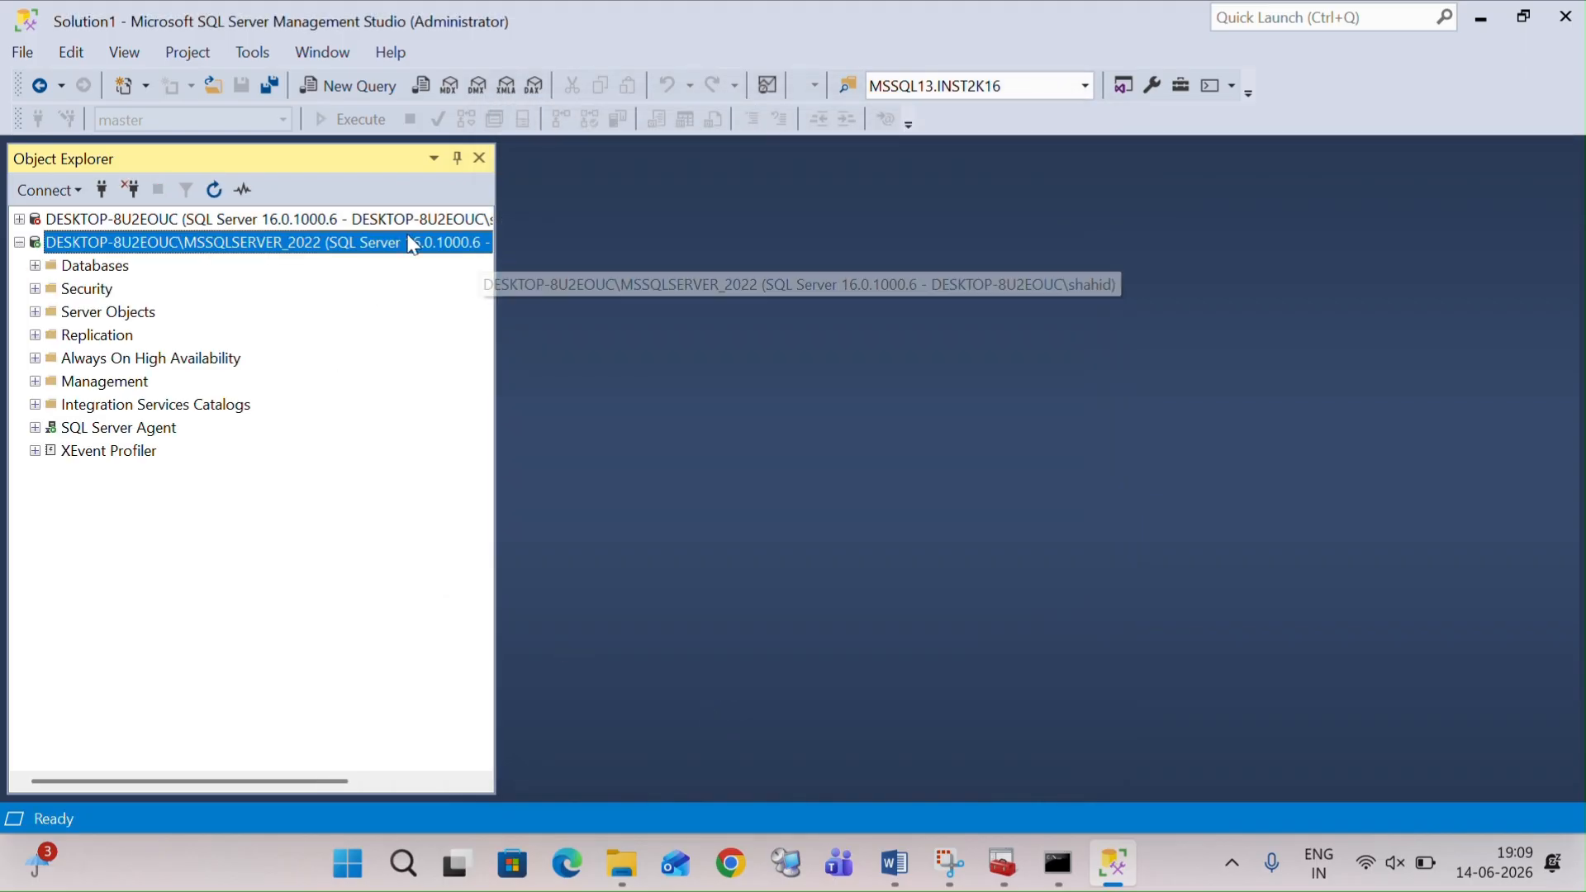
left_click(35, 264)
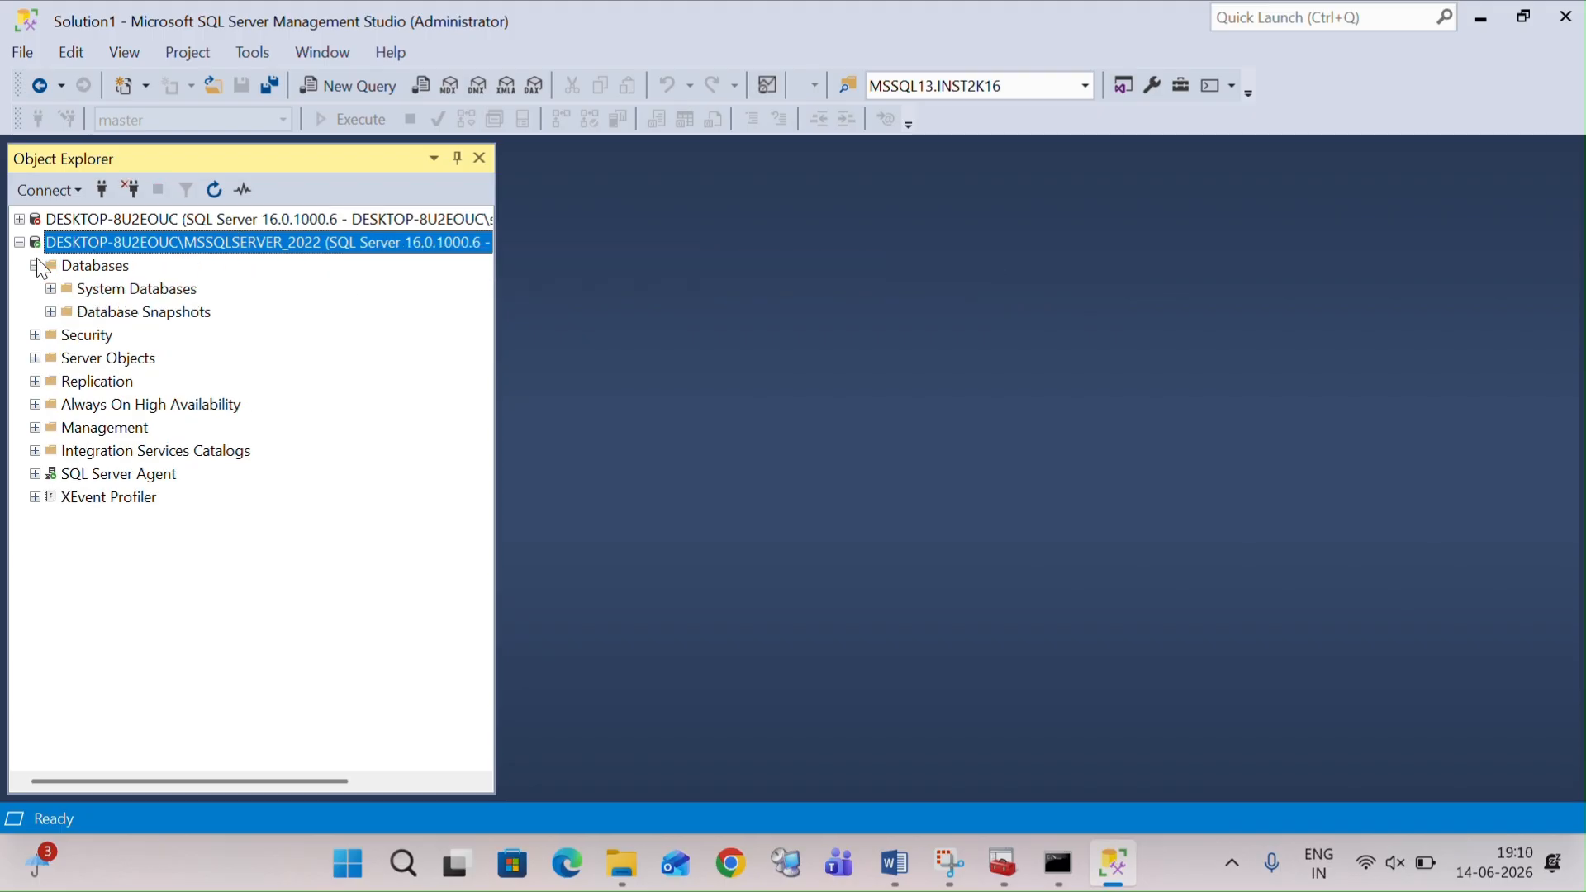
right_click(127, 243)
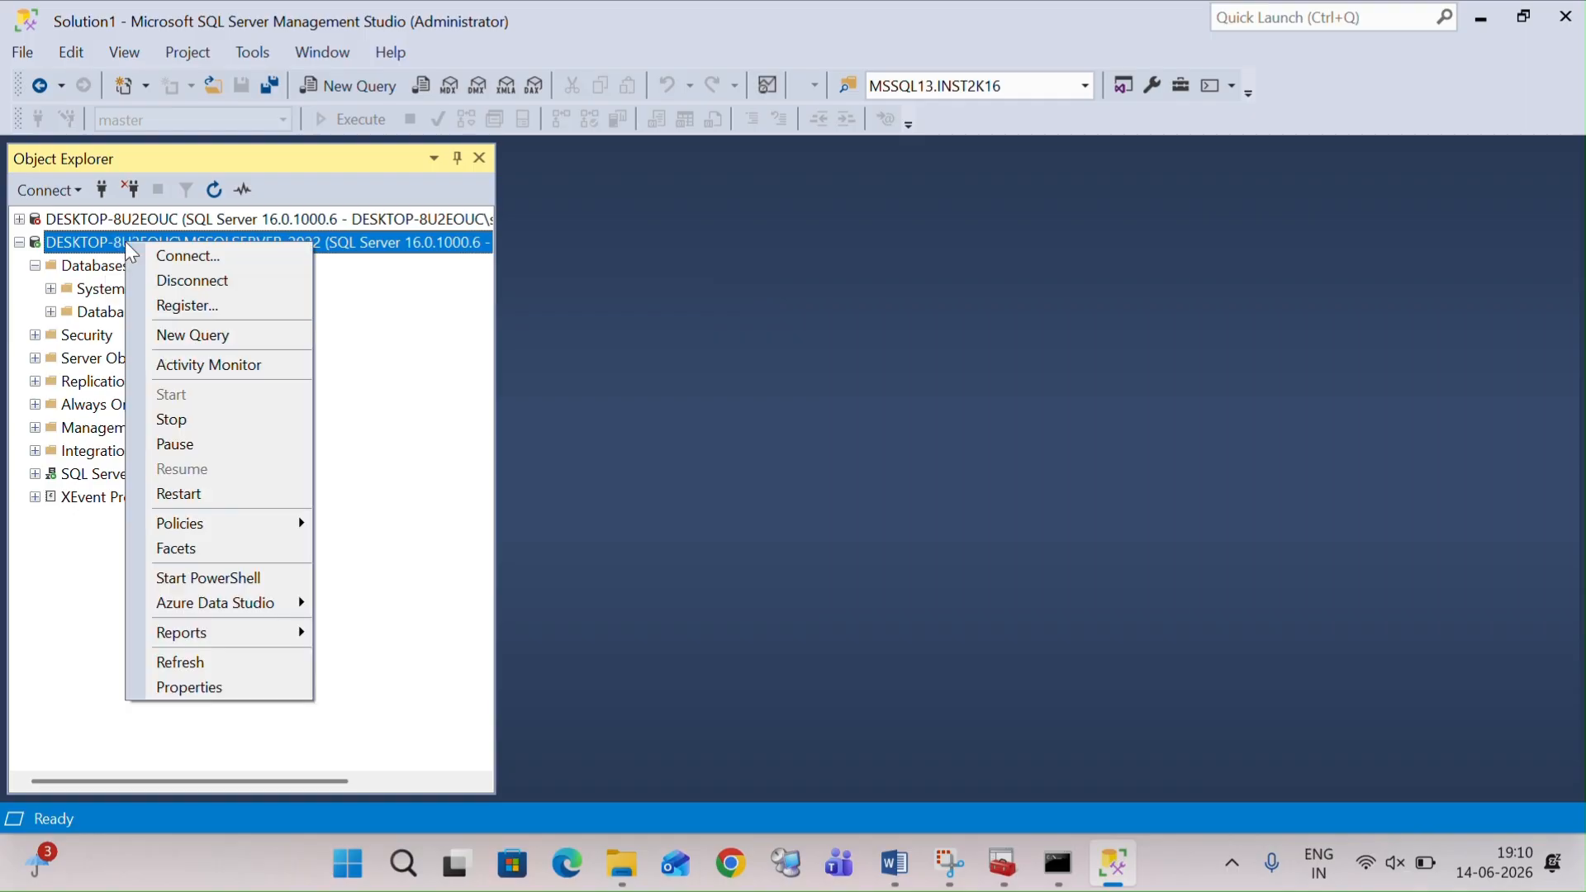
left_click(203, 334)
type("re")
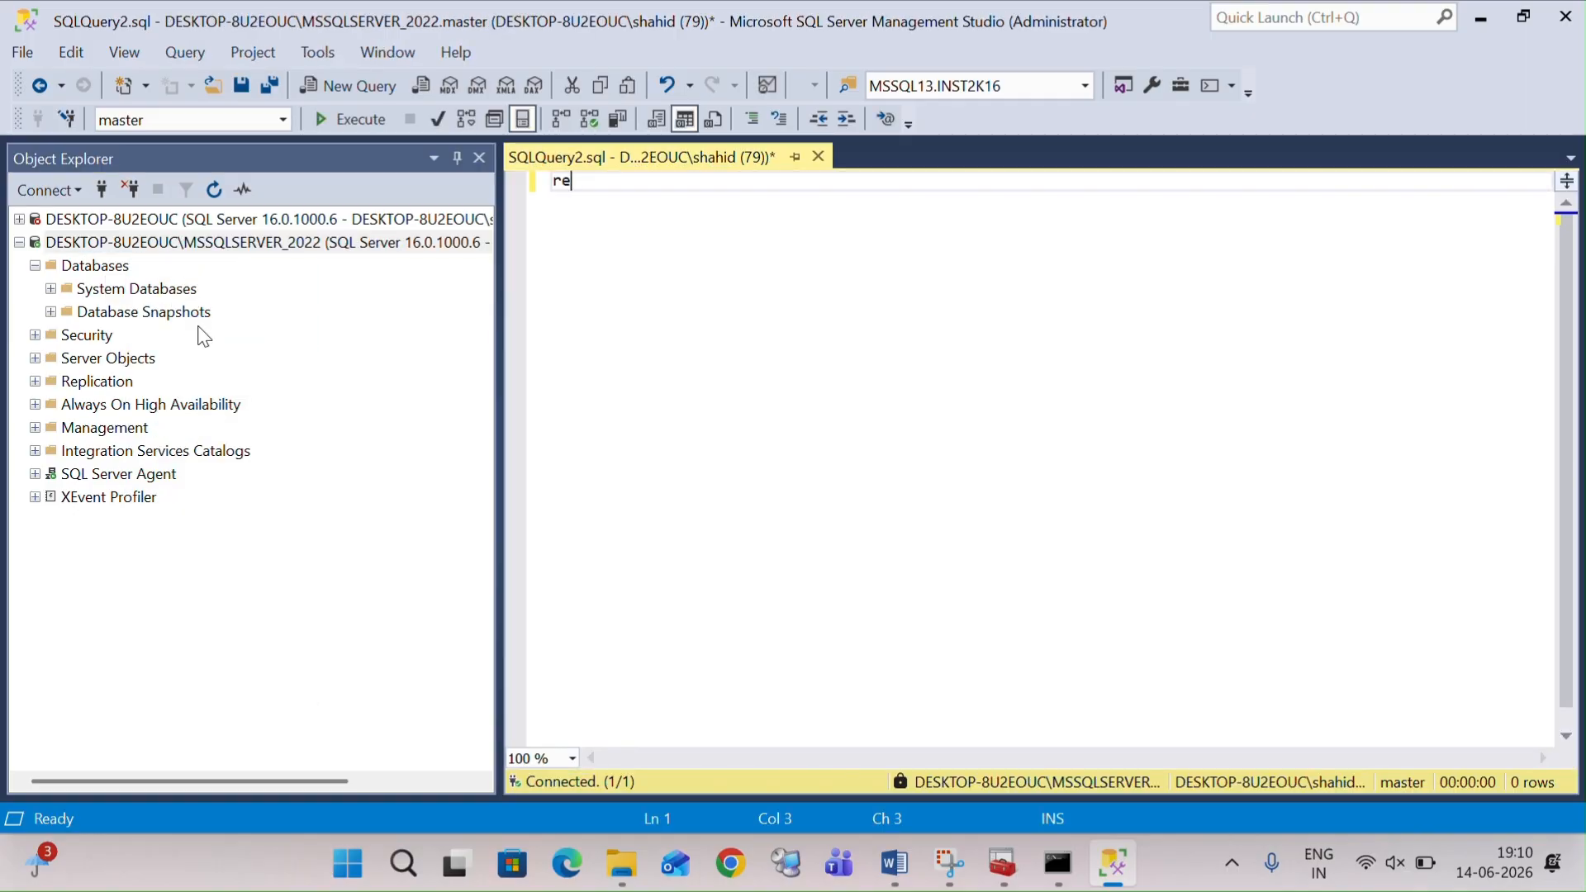
key("BackSpace")
key("ctrl+v")
key("ctrl+a")
key("BackSpace")
type("restore database ")
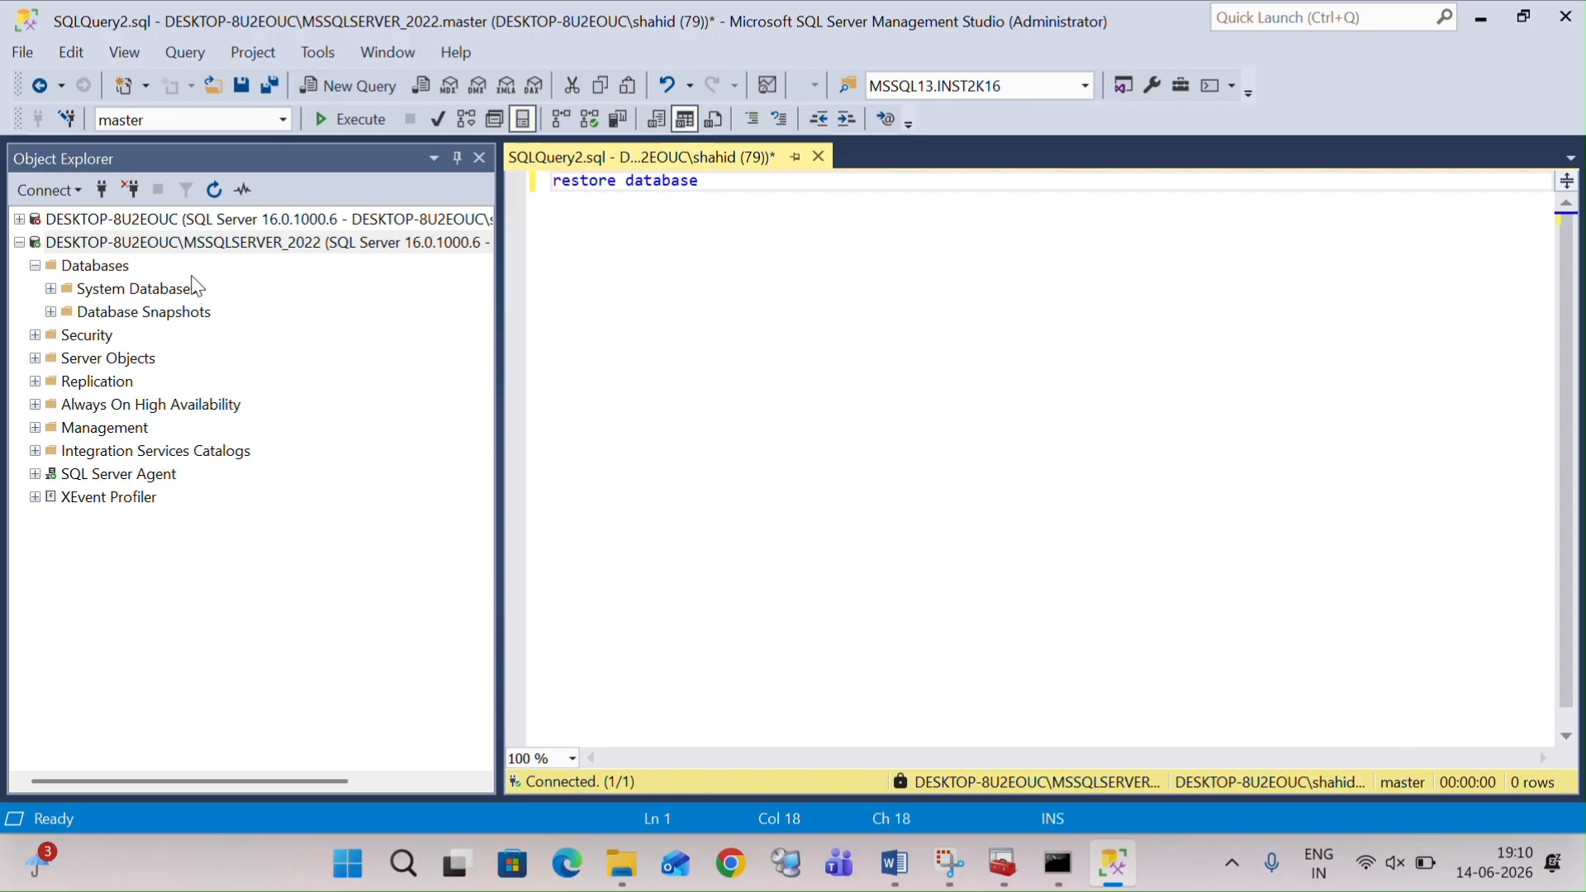
type("[]")
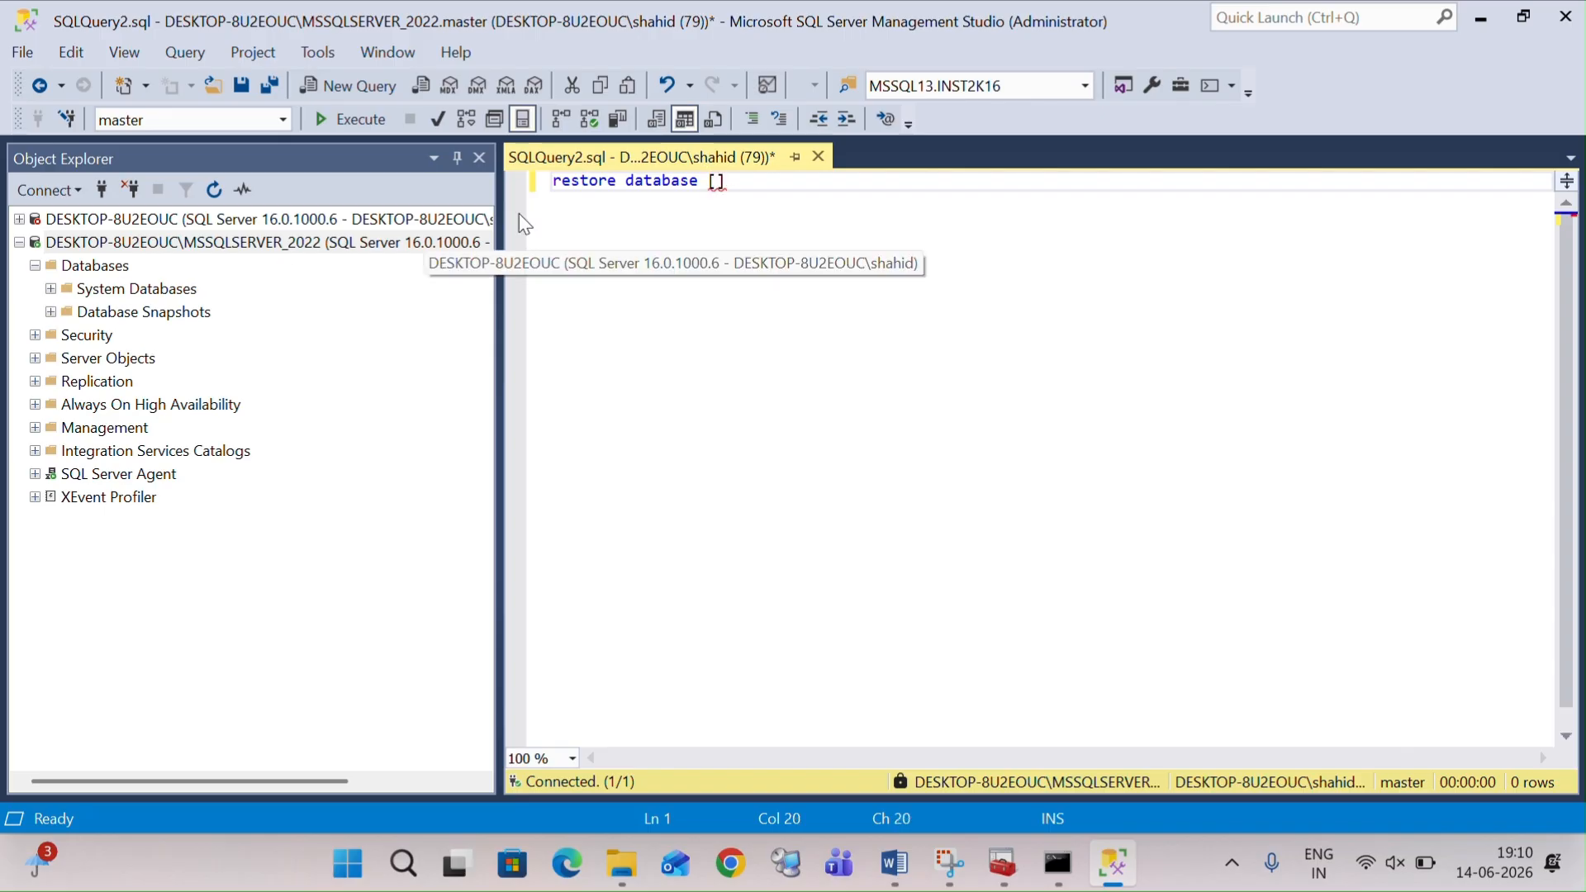
left_click(818, 157)
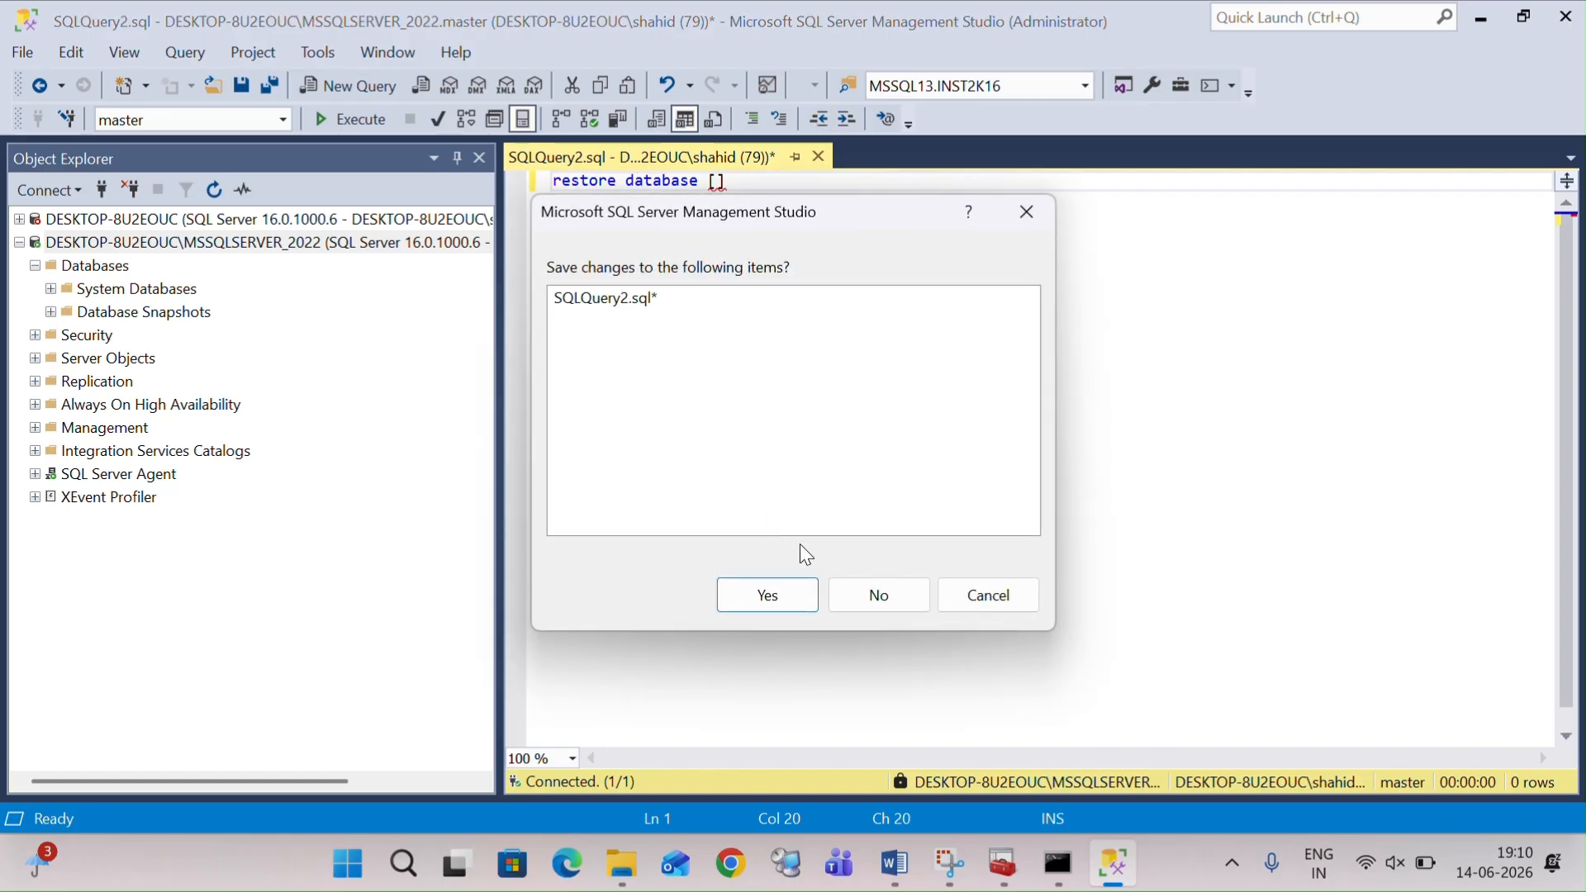
left_click(851, 593)
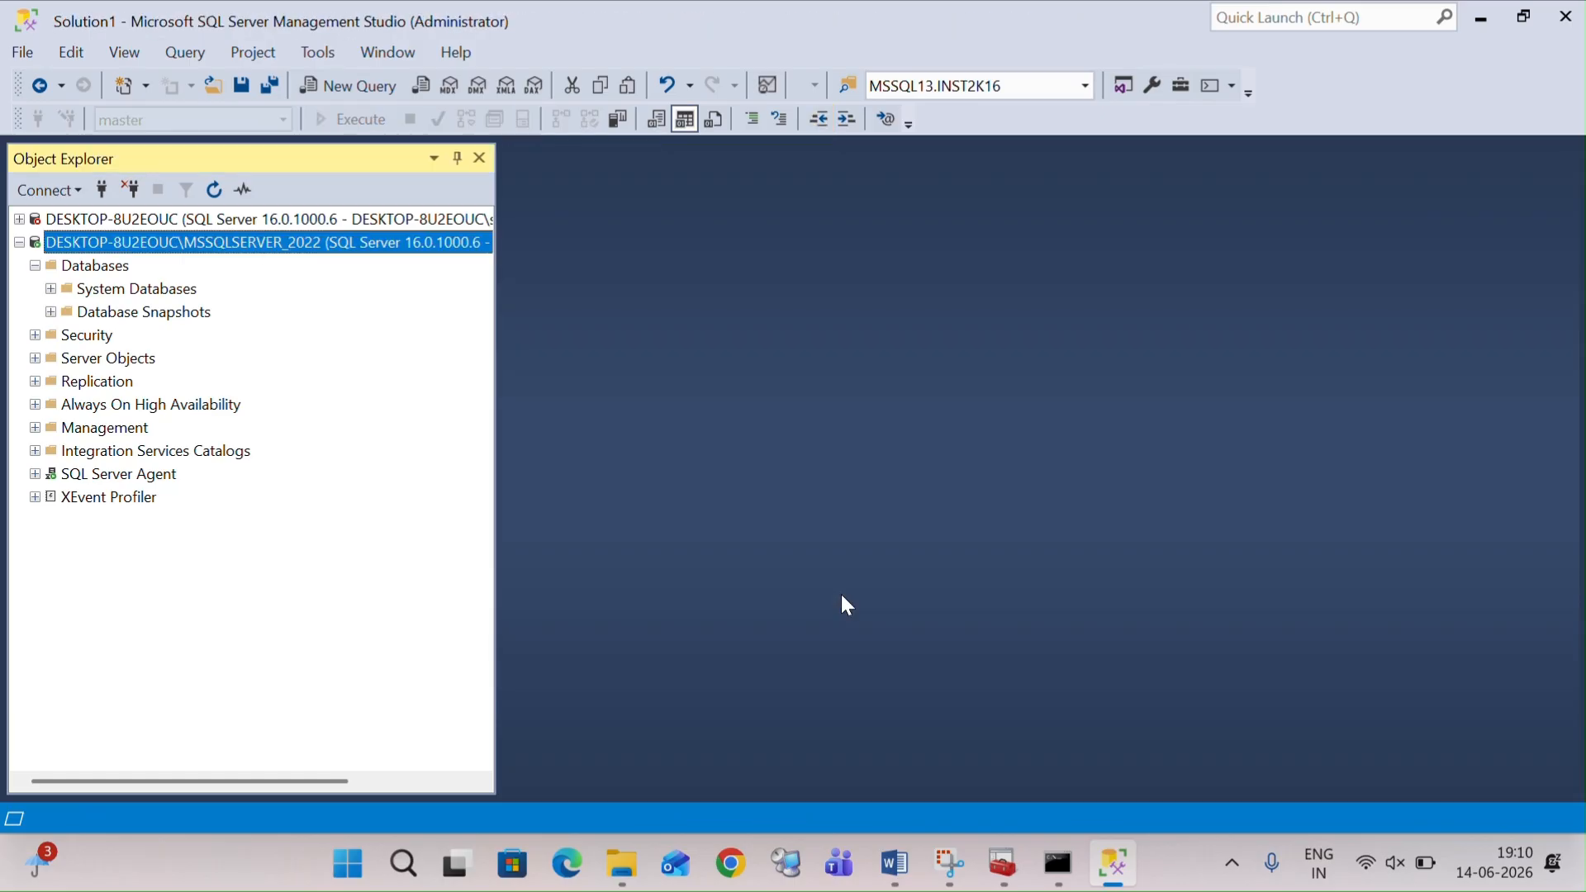
Step: Refresh the Databases folder of MSSQLSERVER_2022 and start a database restore with a backup device as the source
right_click(108, 246)
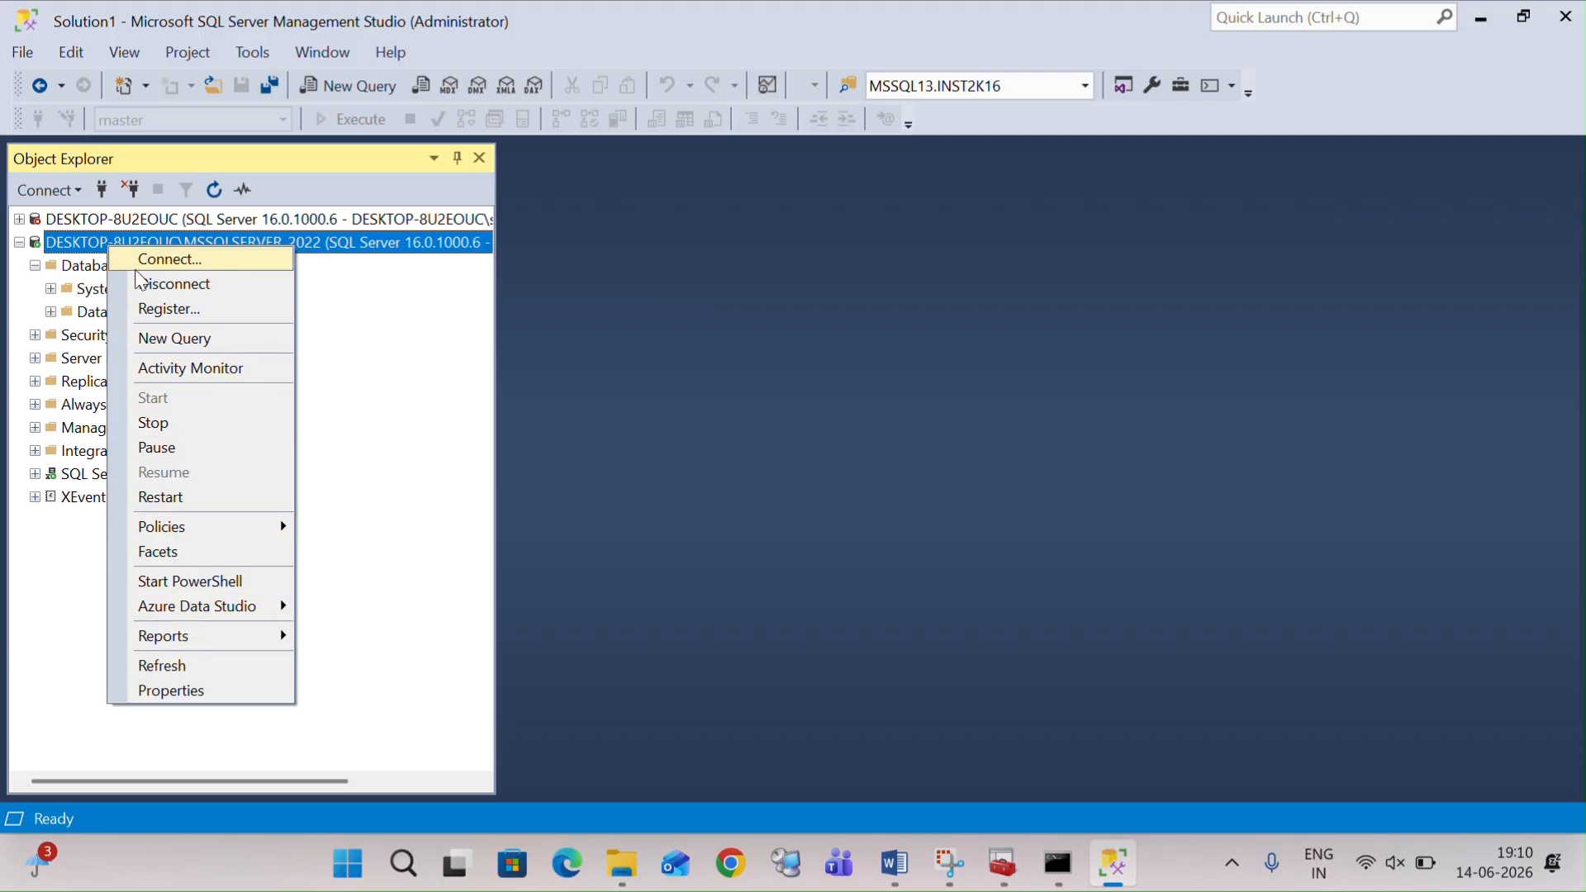
left_click(83, 266)
right_click(83, 265)
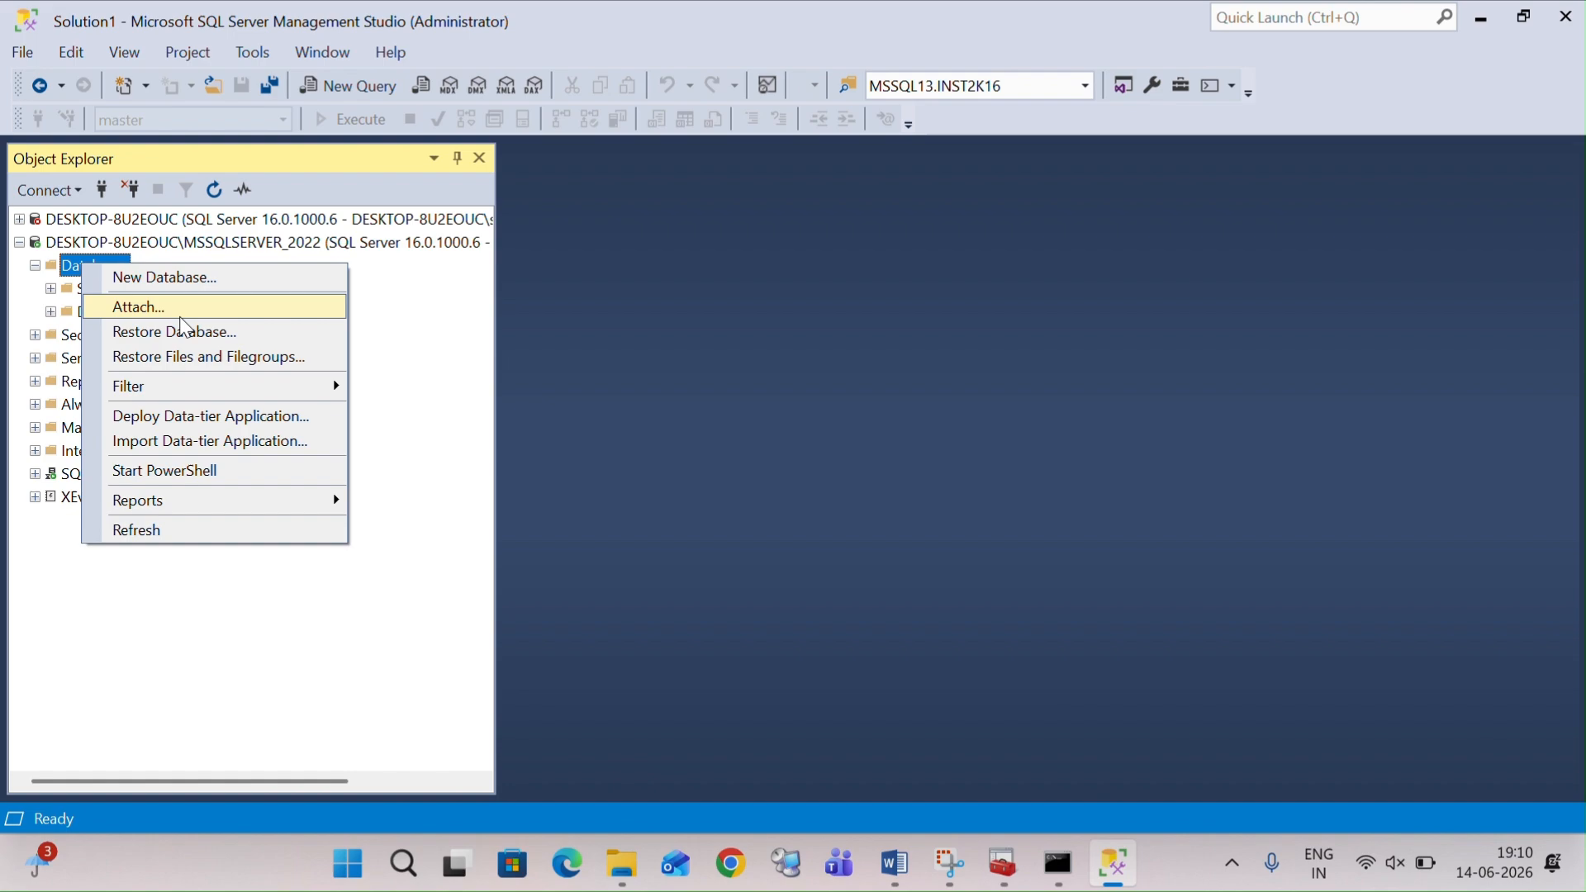
left_click(188, 533)
right_click(94, 270)
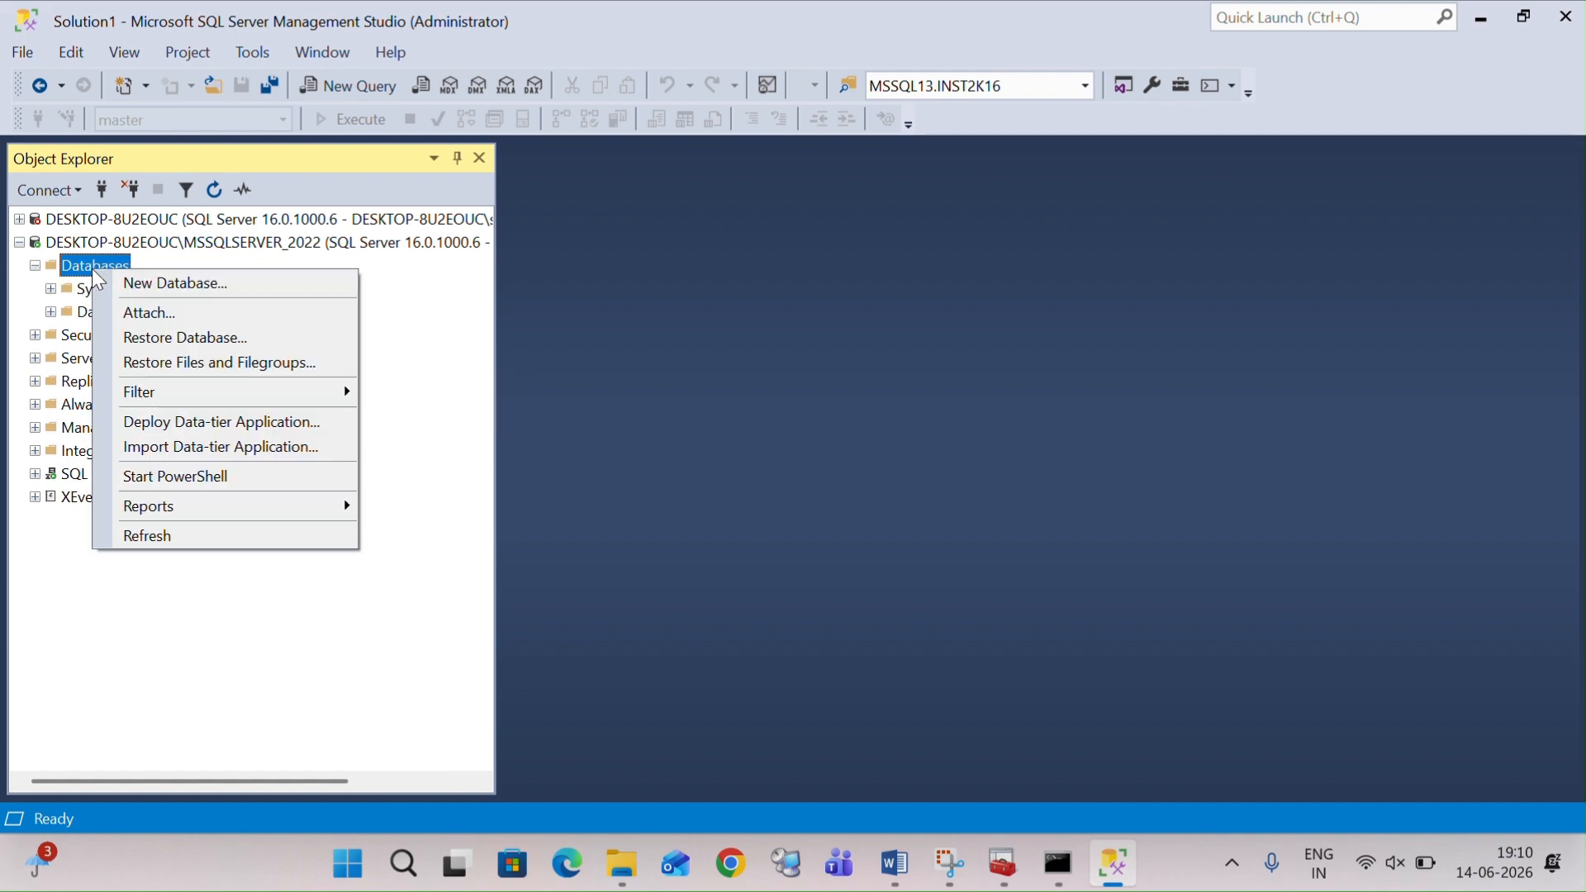
left_click(160, 337)
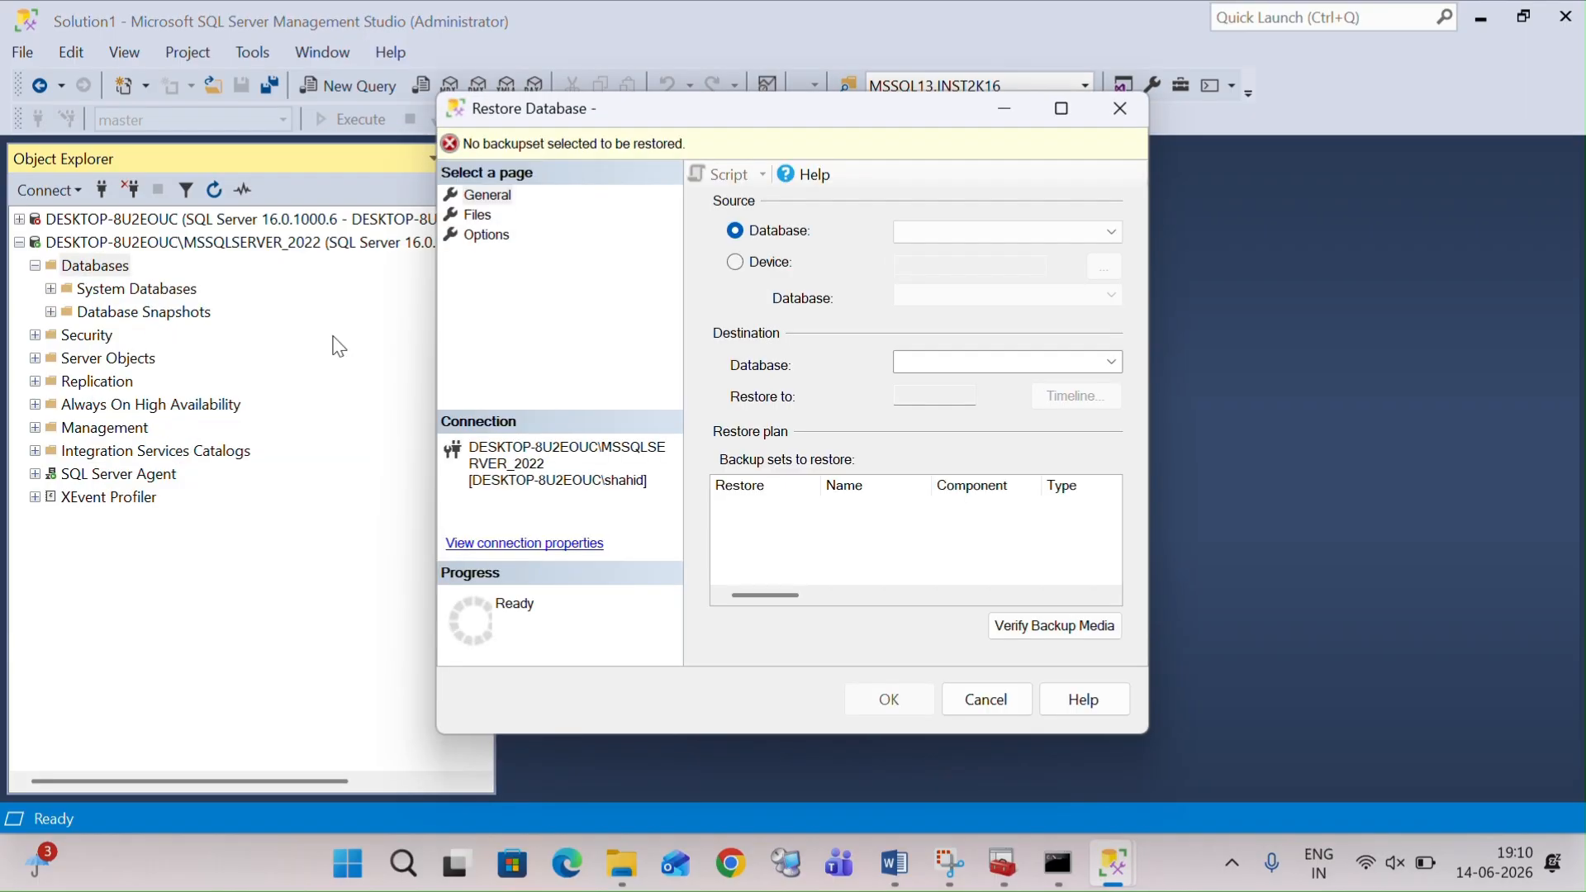
left_click(735, 262)
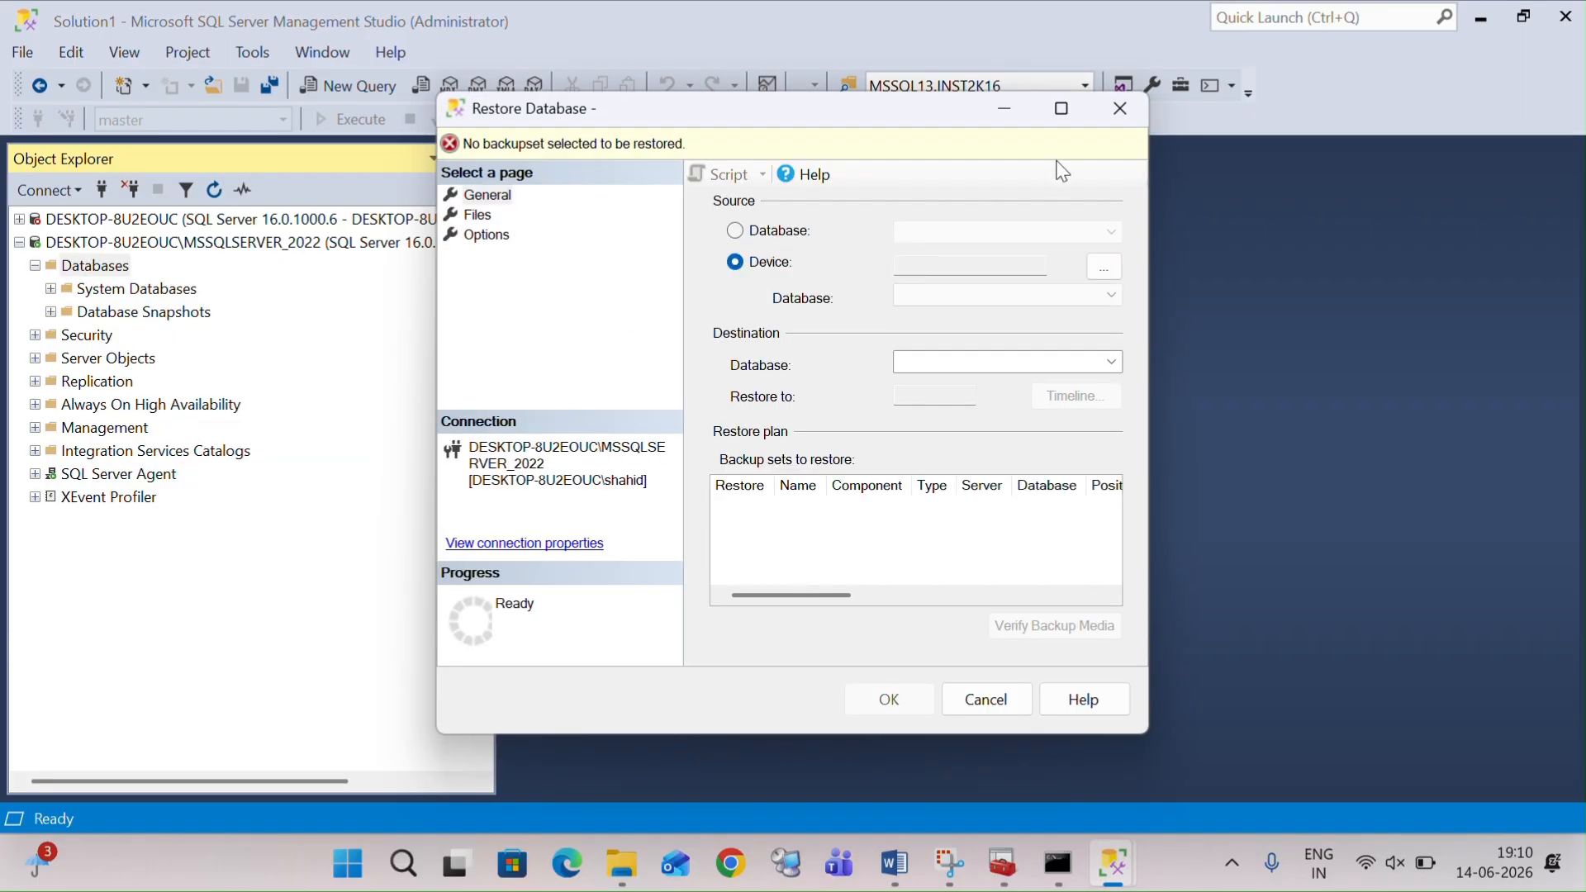
left_click(1063, 113)
Step: Load the backup file C:\Backup\Master_full.bak as the source device for the restore
left_click(1543, 167)
left_click(1017, 351)
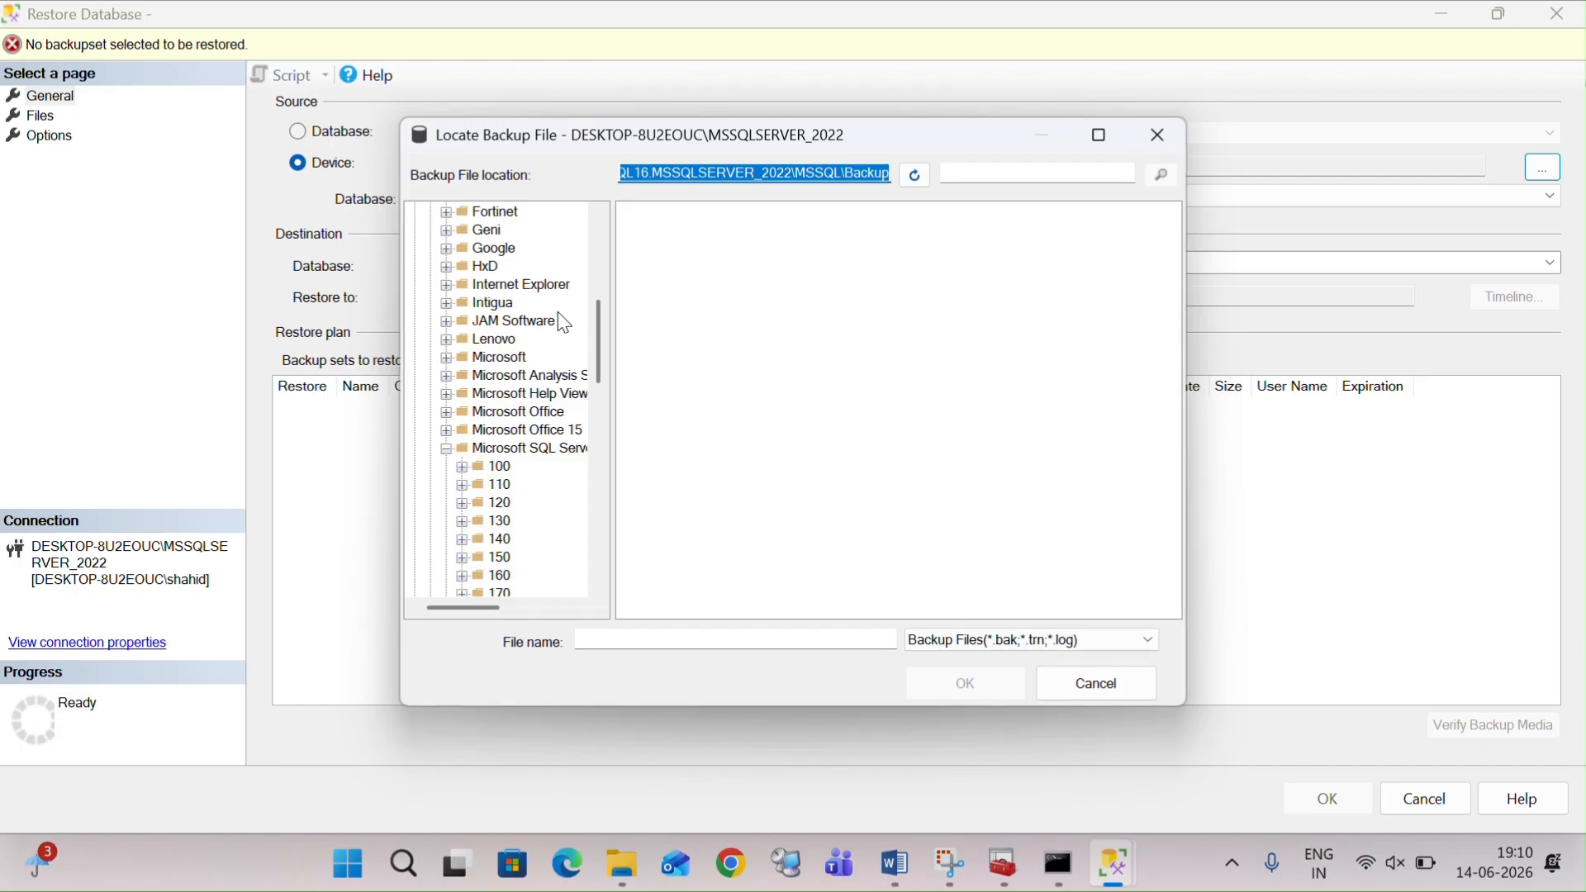
left_click_drag(604, 322, 608, 185)
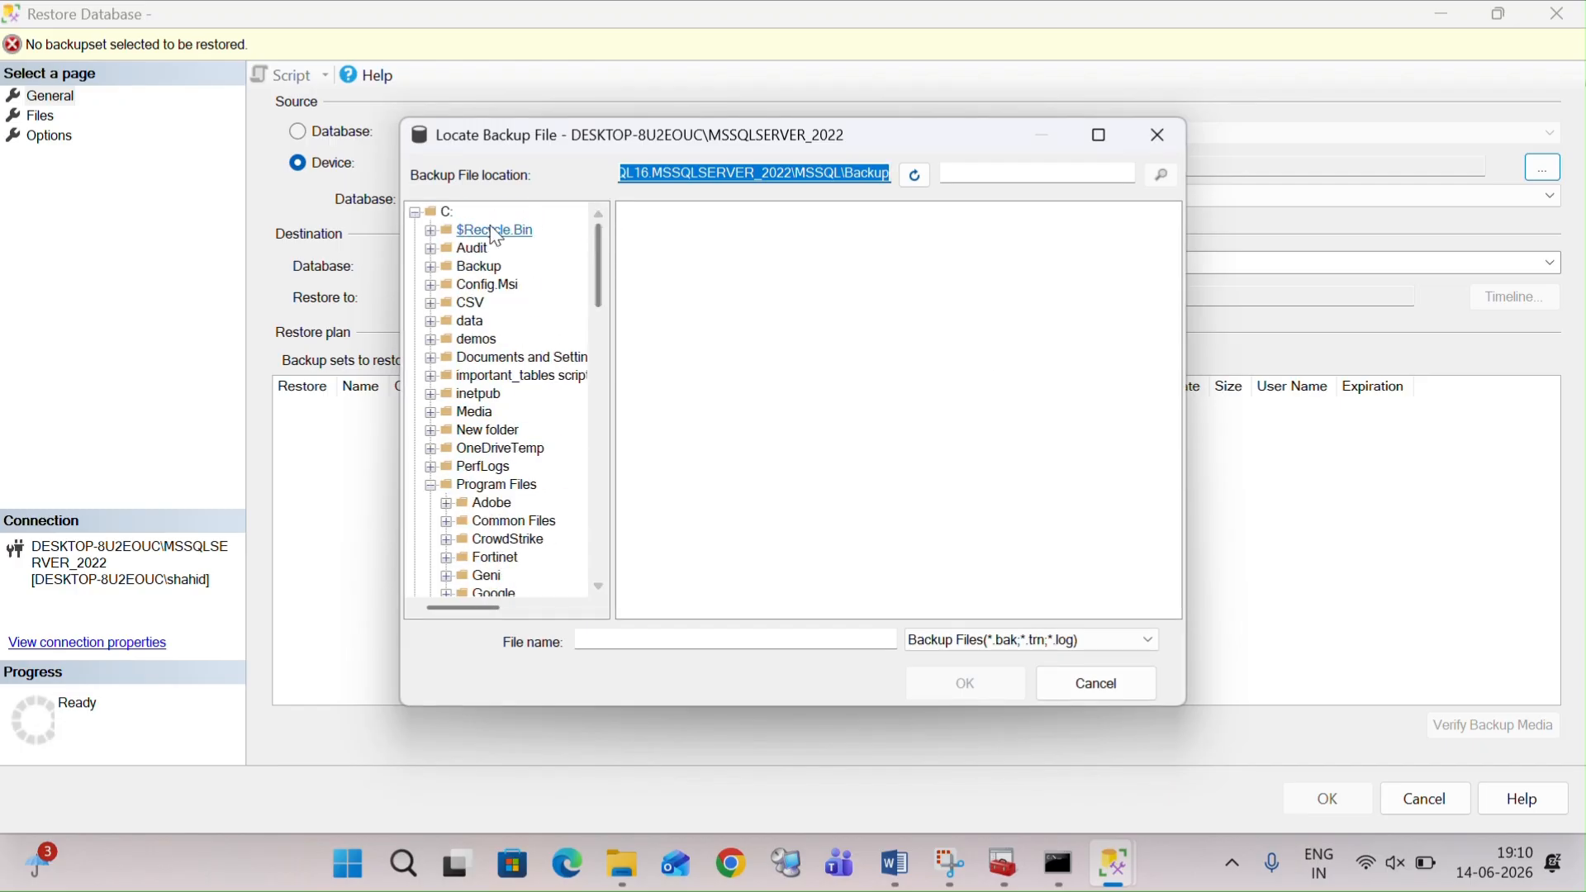
left_click(479, 266)
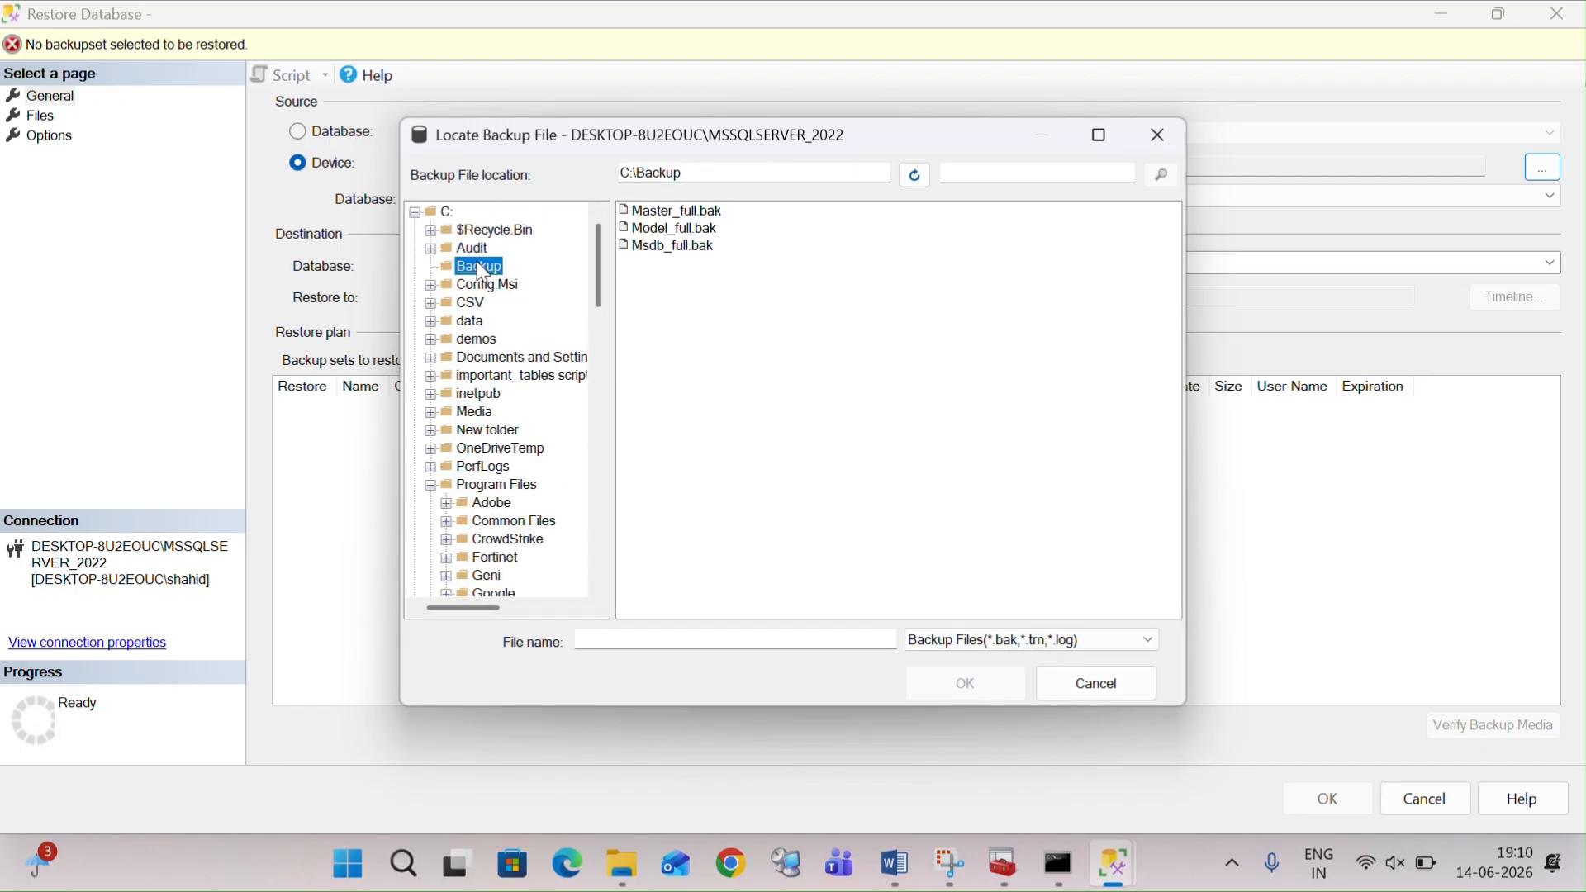
left_click(681, 212)
left_click(965, 686)
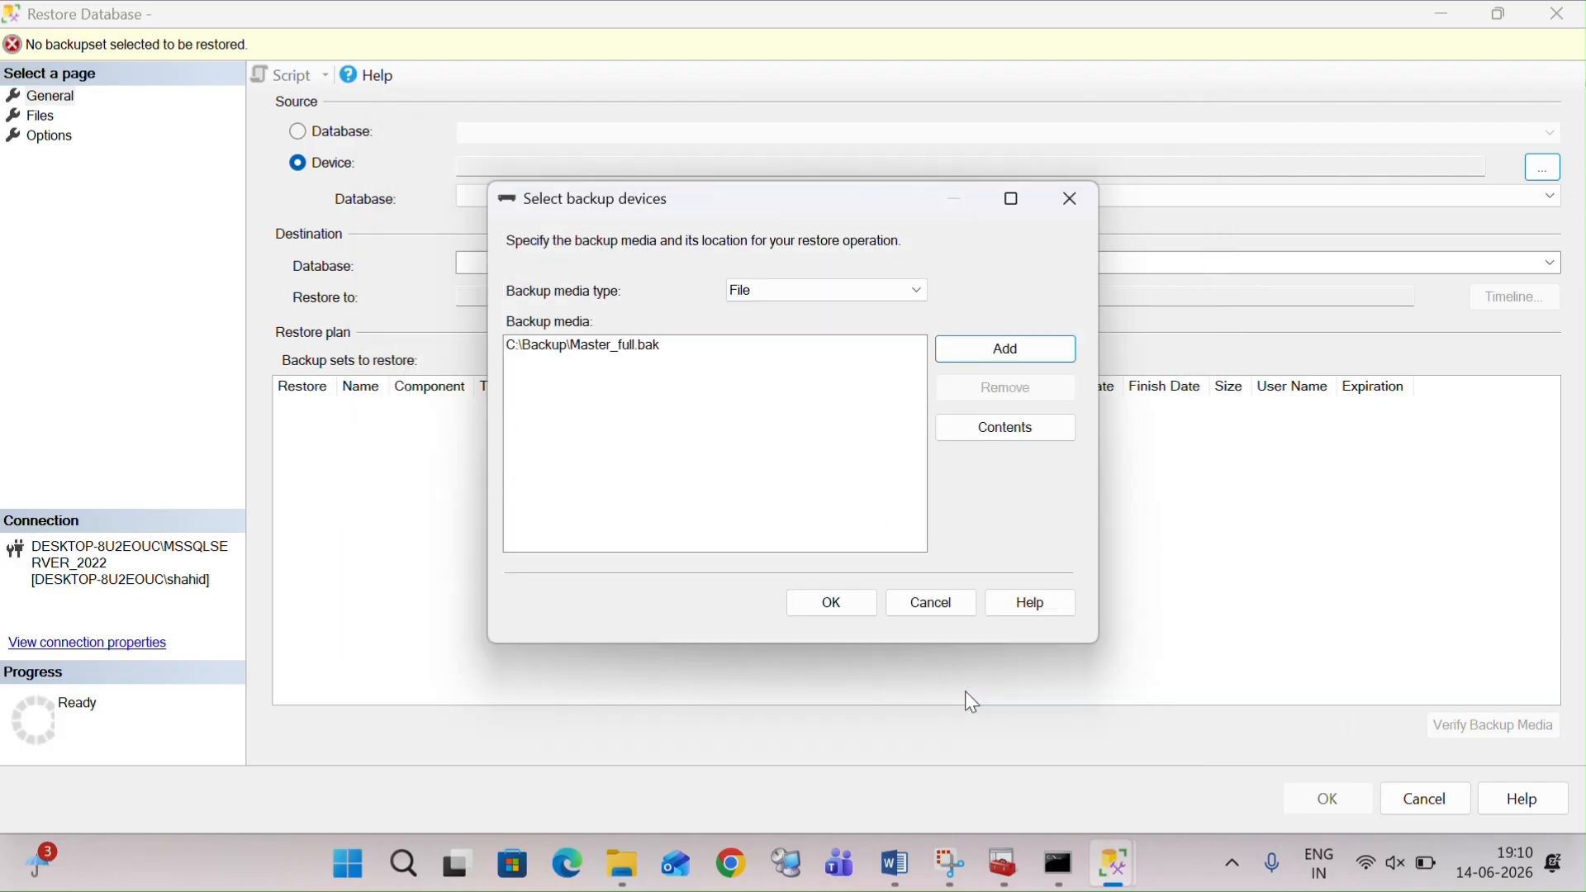
left_click(830, 600)
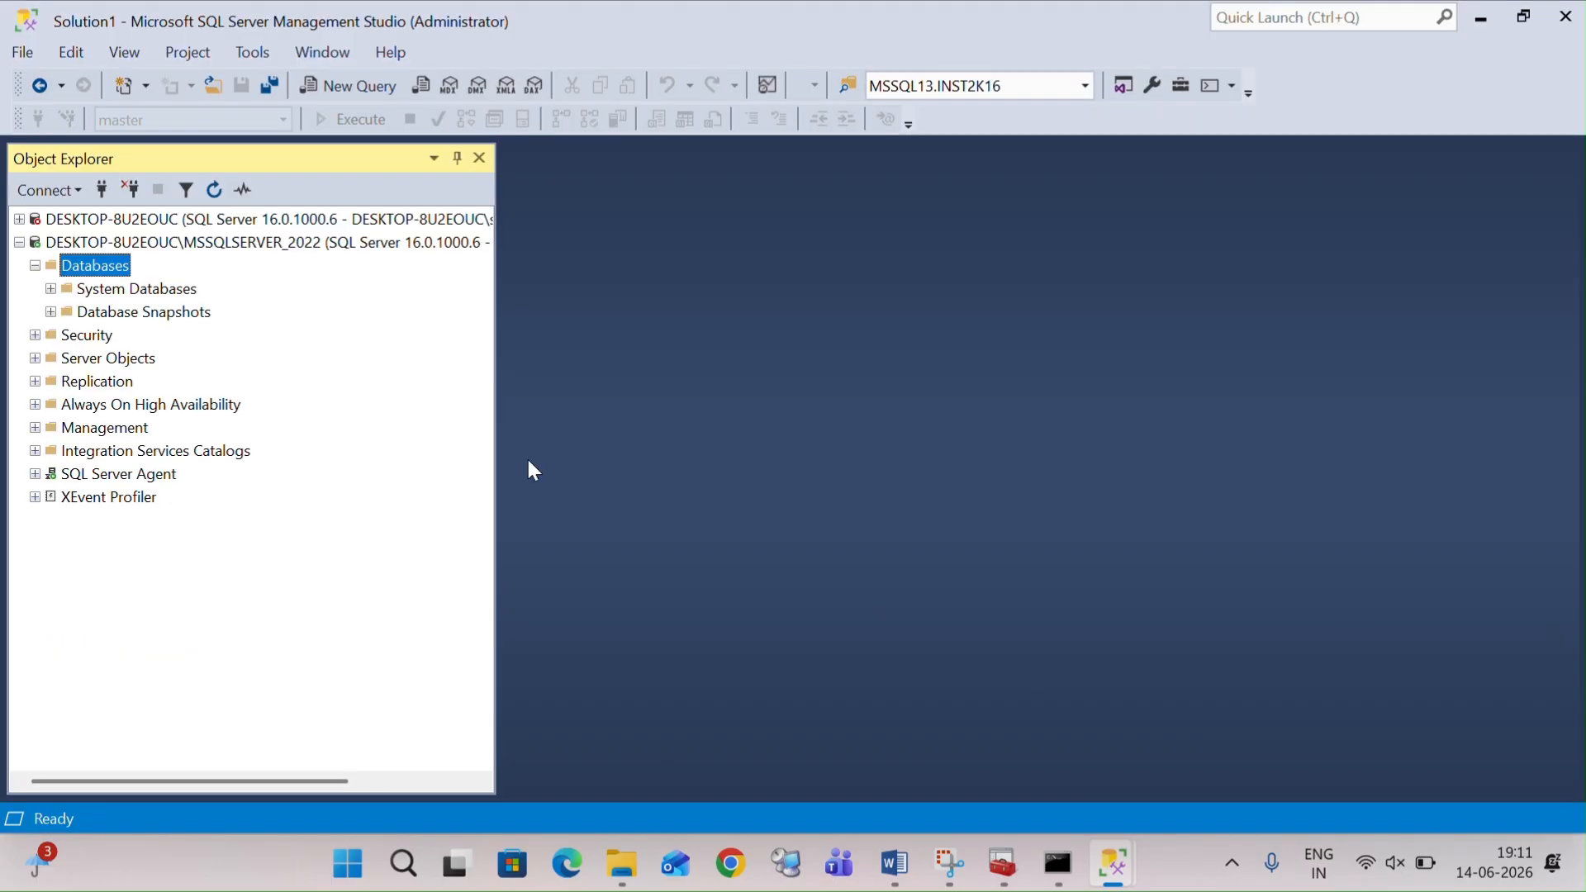
Step: Compare the two server instances with the source, destination and backup set in the restore settings for Master
left_click(185, 225)
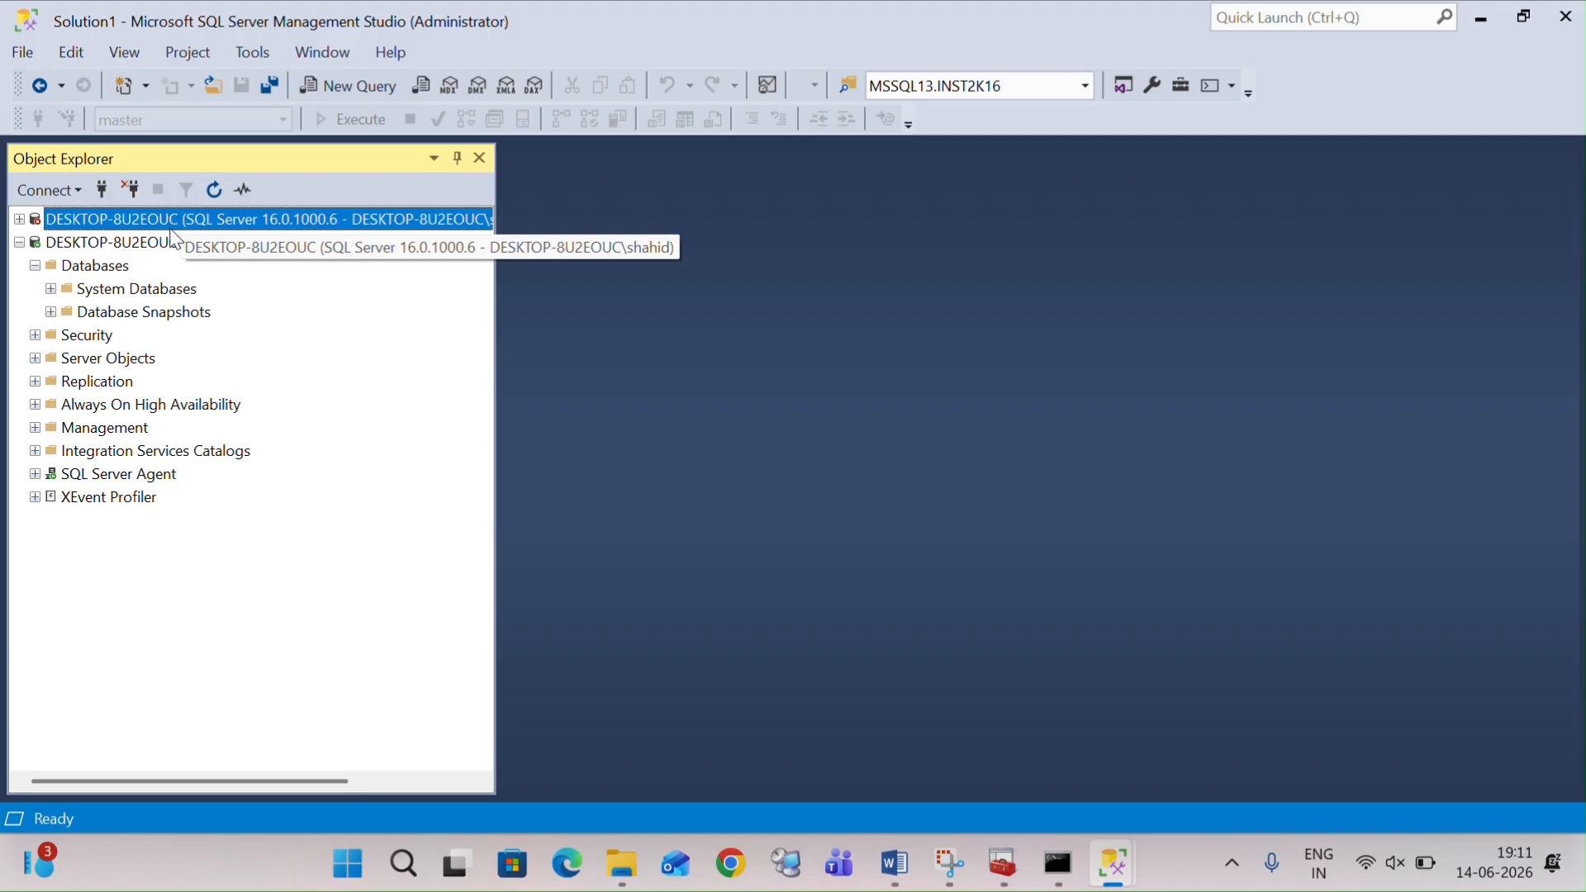
left_click(174, 240)
key("alt+Tab")
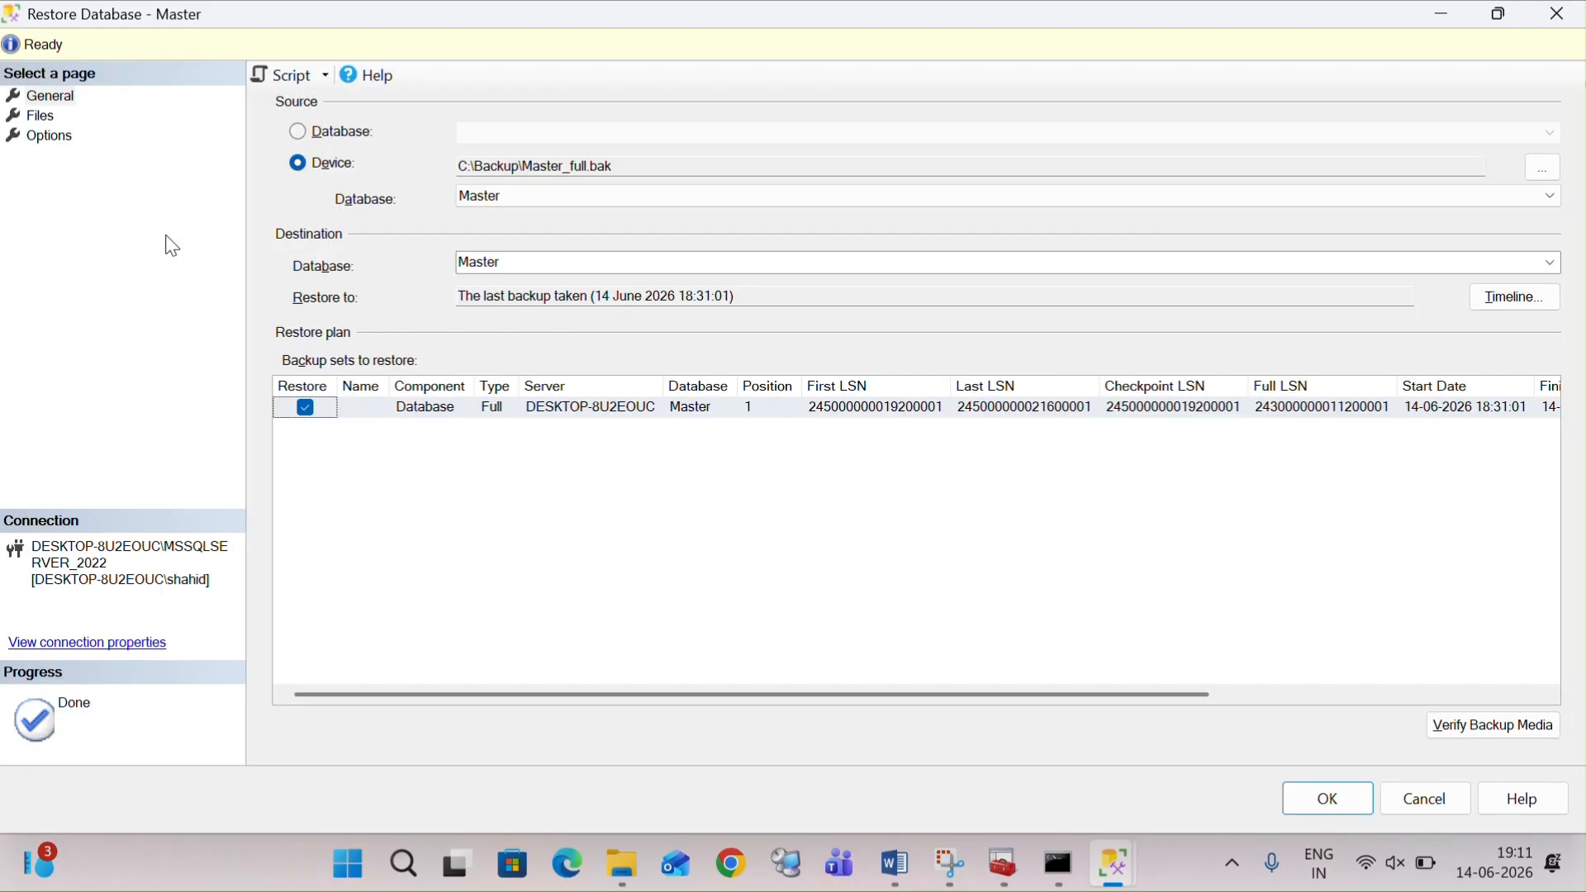
key("alt+Tab")
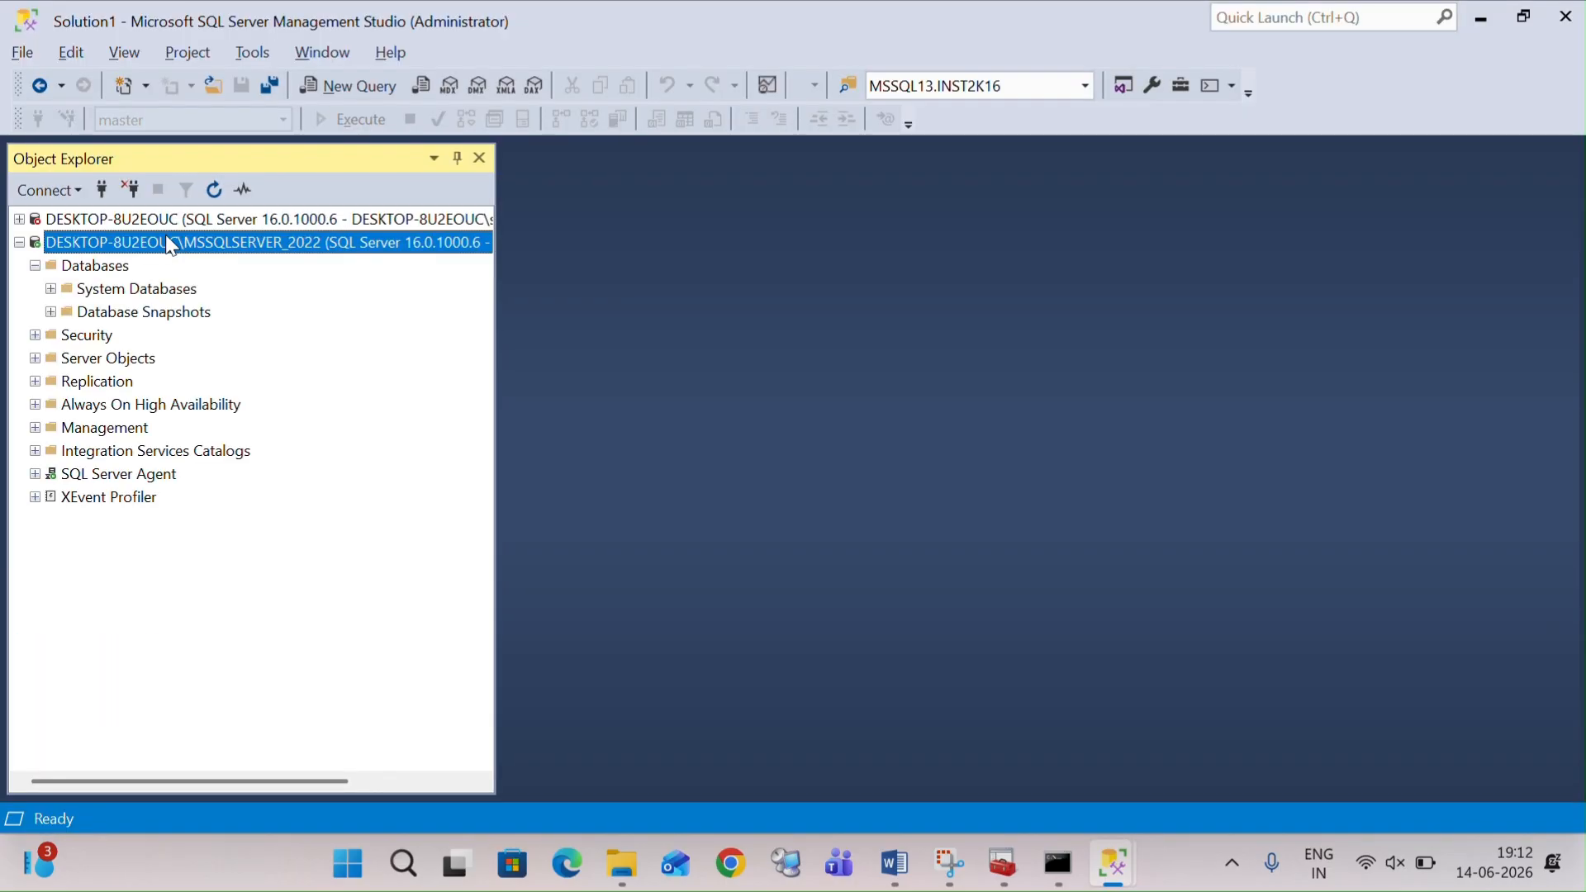
key("alt+Tab")
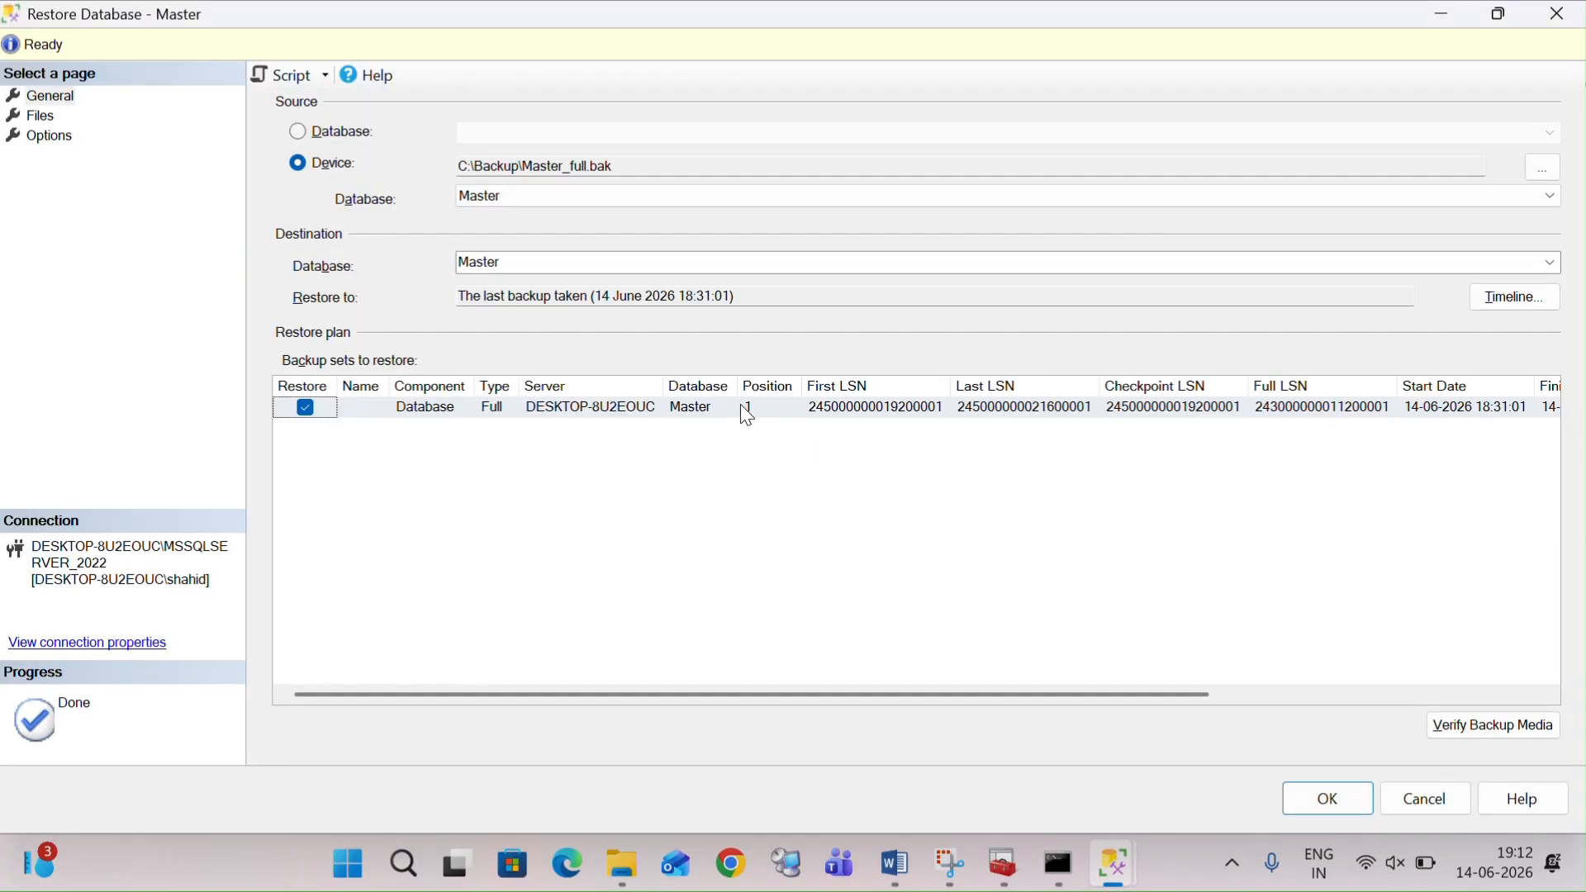
left_click(972, 408)
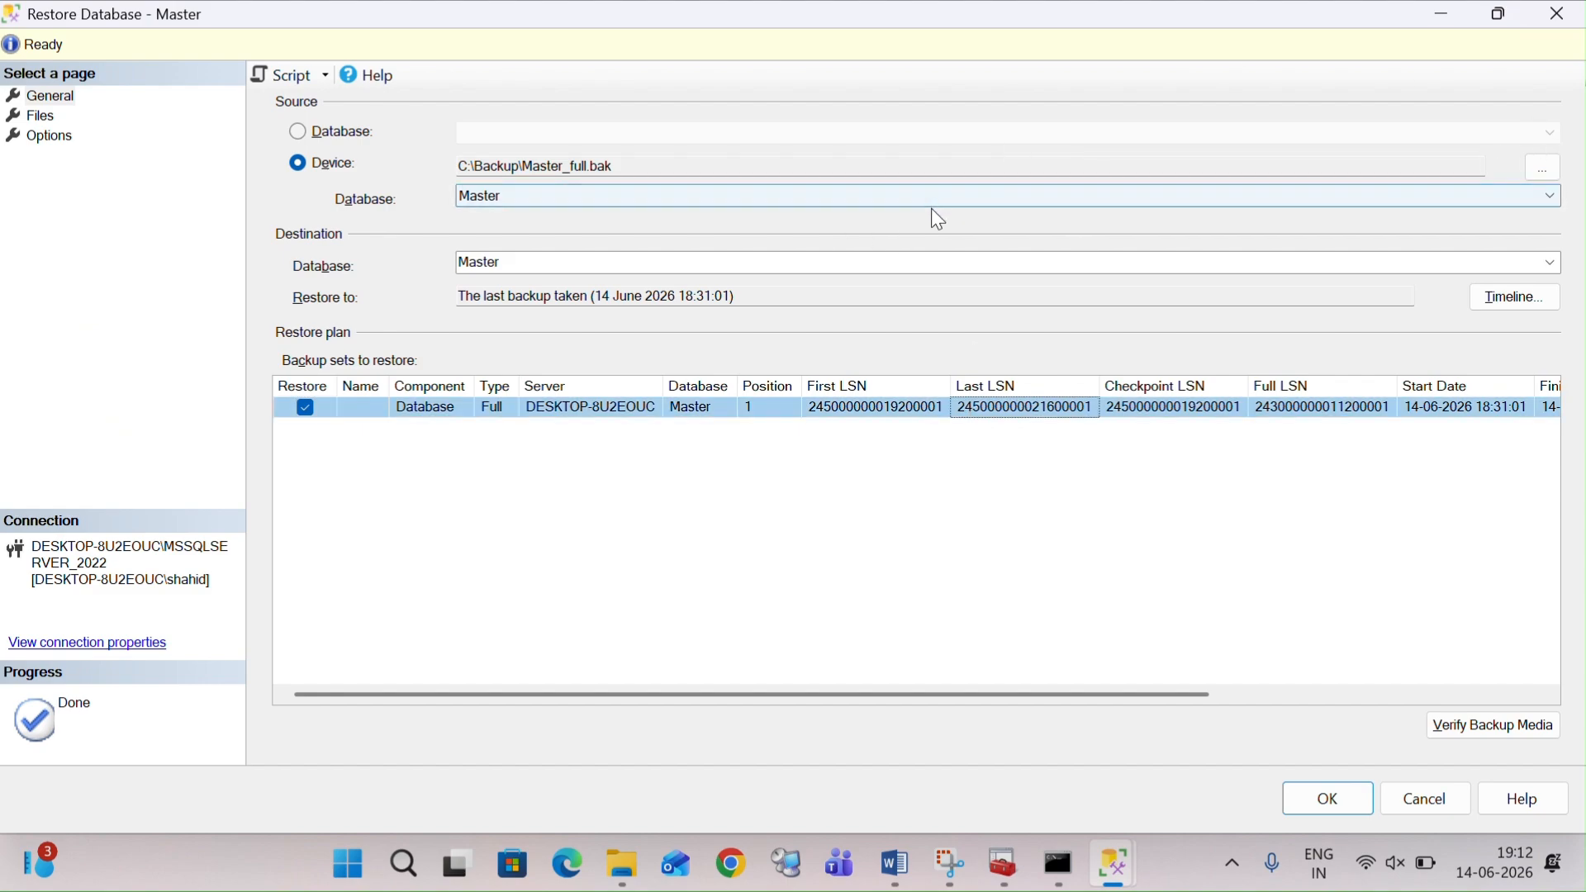
Step: Try changing the destination database name to Master_ and cancel the restore
left_click(618, 262)
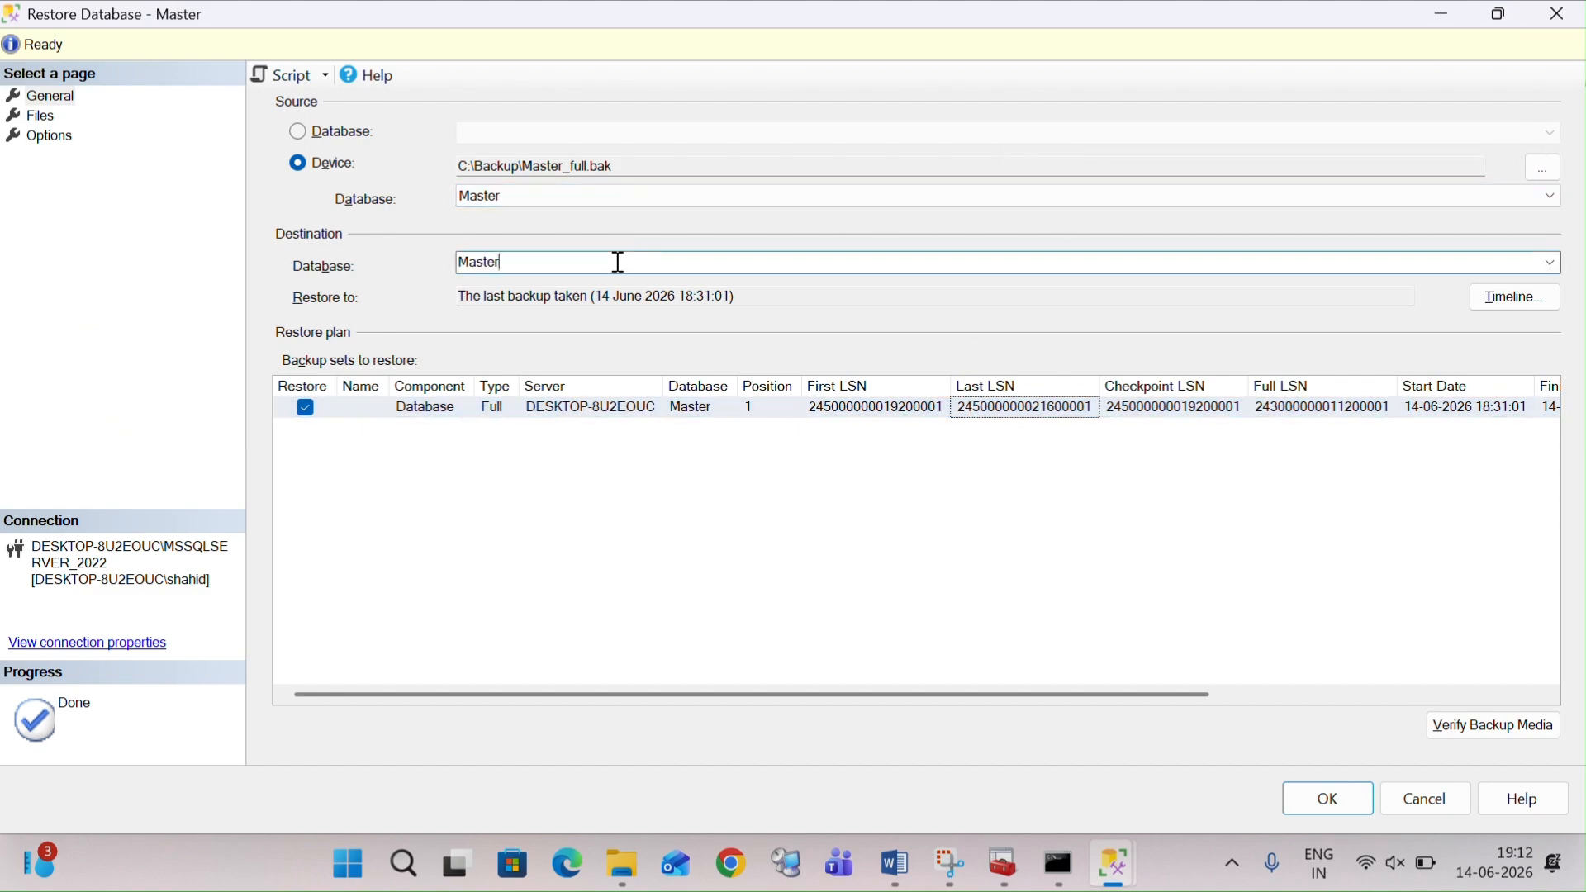
type("_")
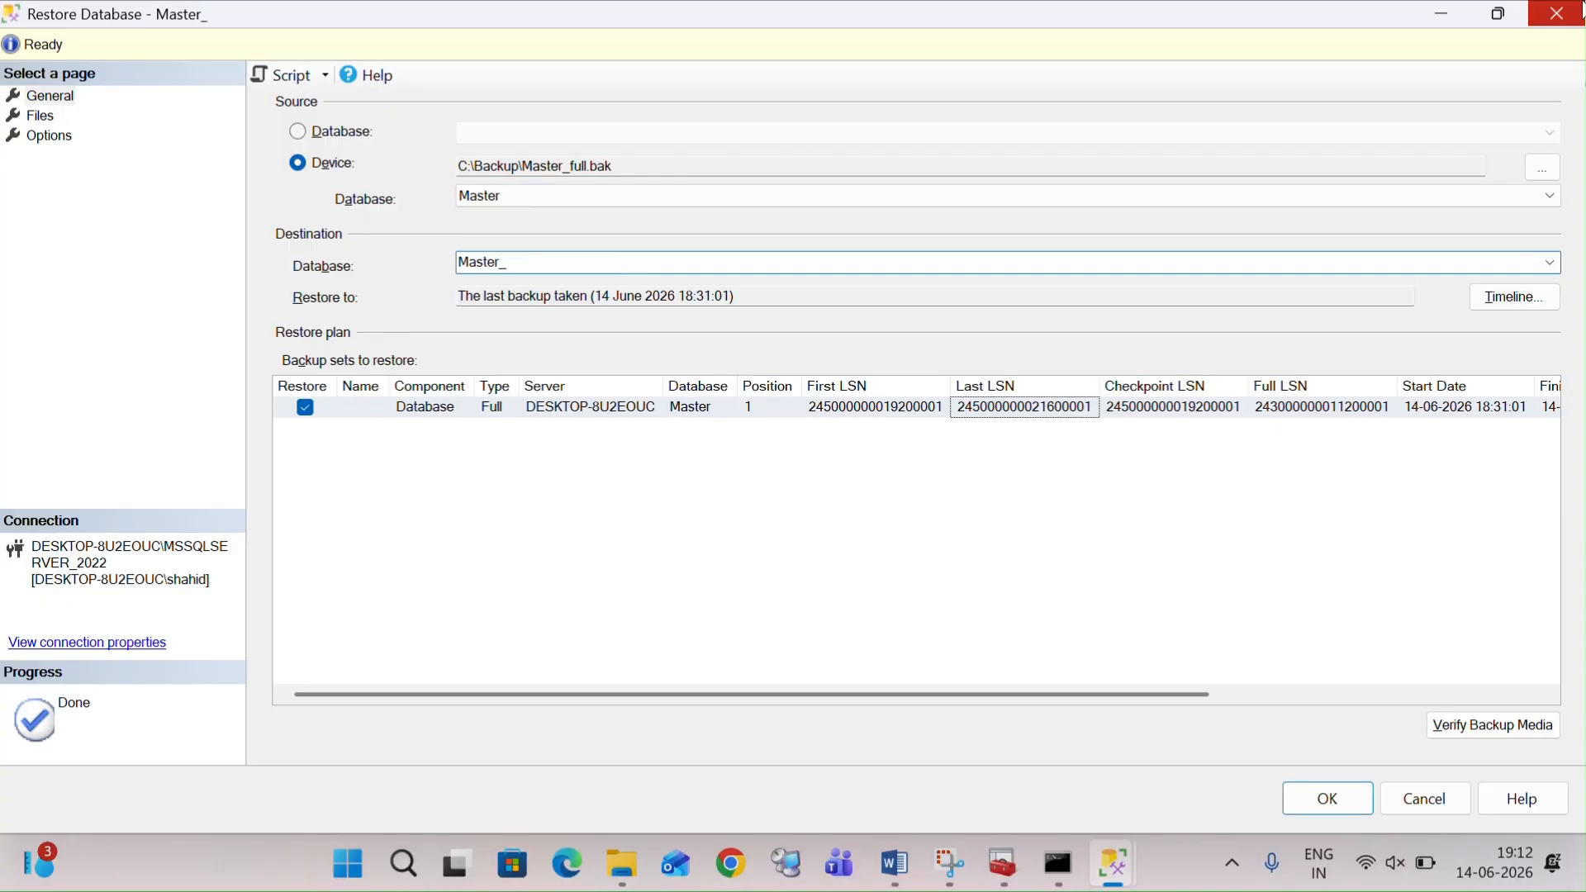
left_click(1429, 798)
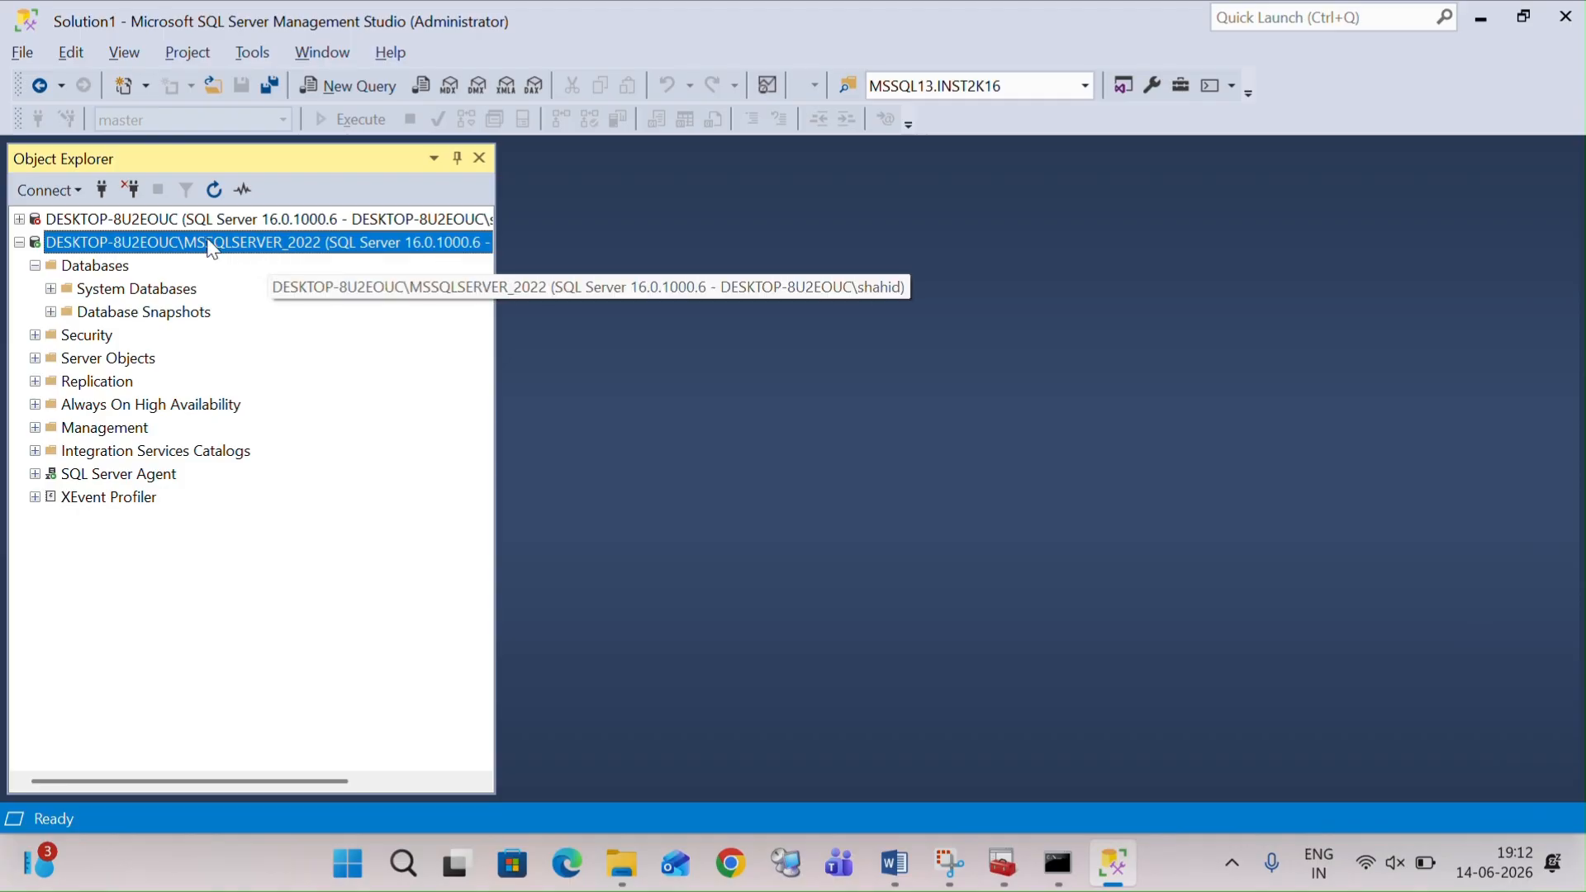
right_click(210, 243)
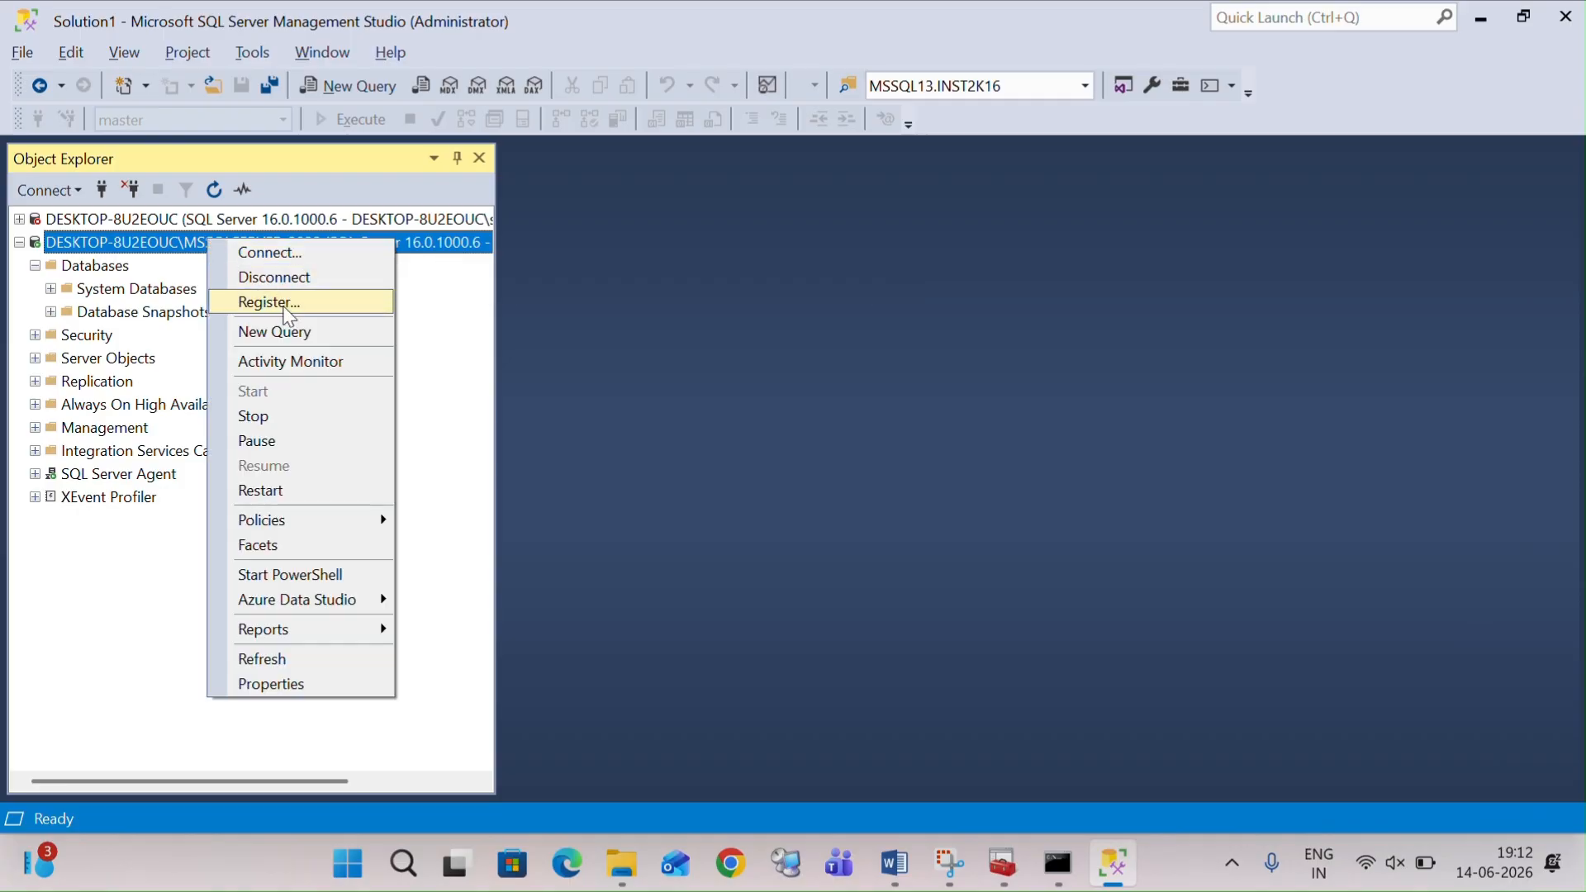
left_click(101, 289)
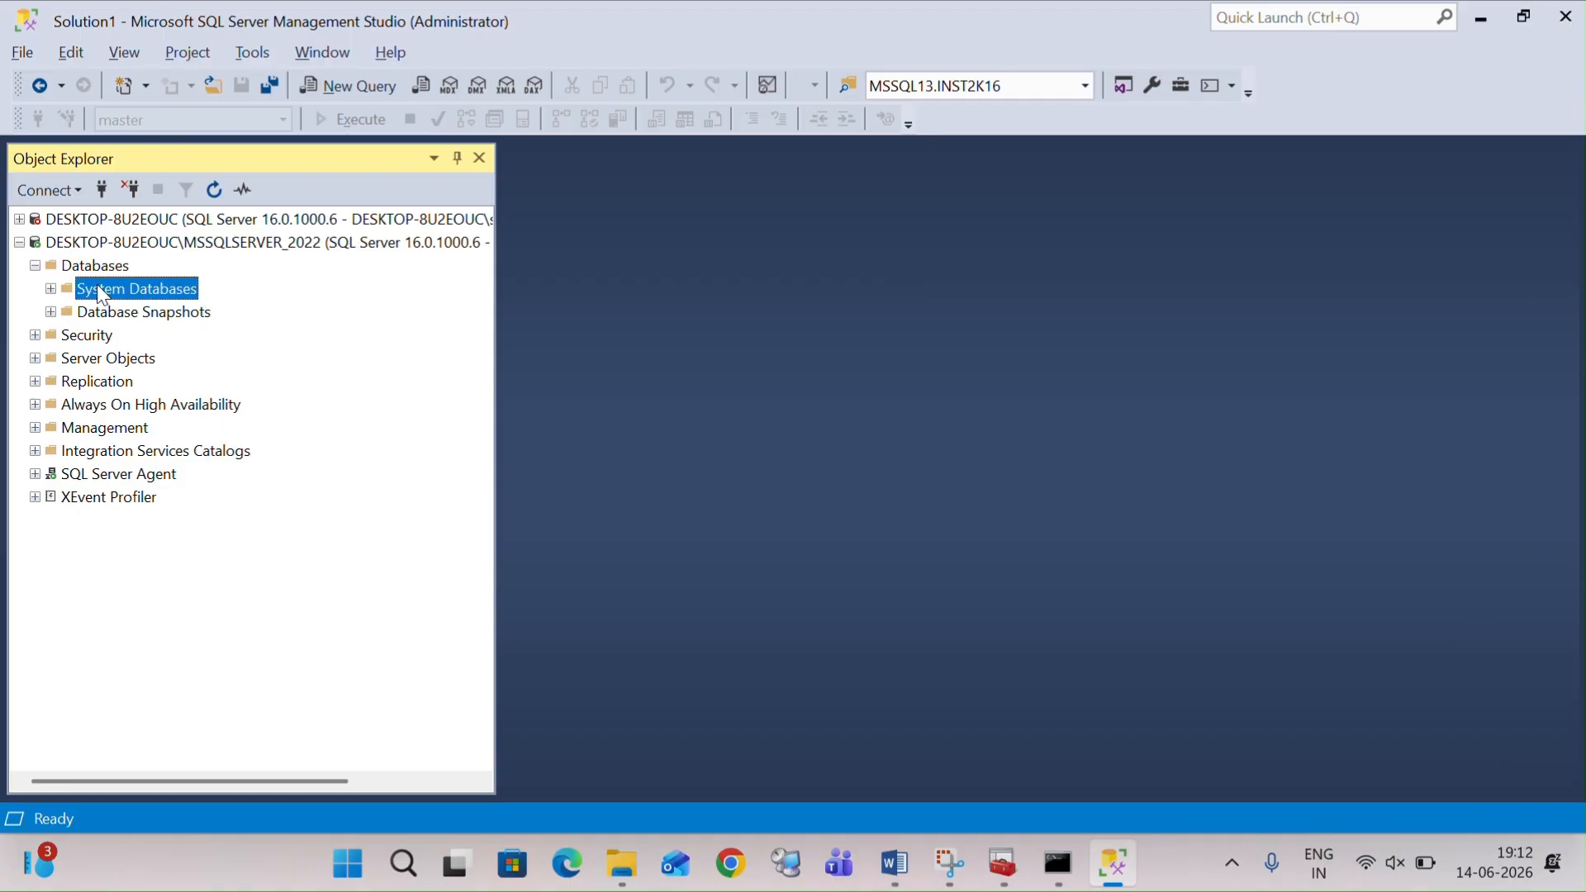
Step: Start a database restore on the MSSQLSERVER_2022 instance with a backup device as the source and open the device selection
left_click(86, 267)
right_click(86, 267)
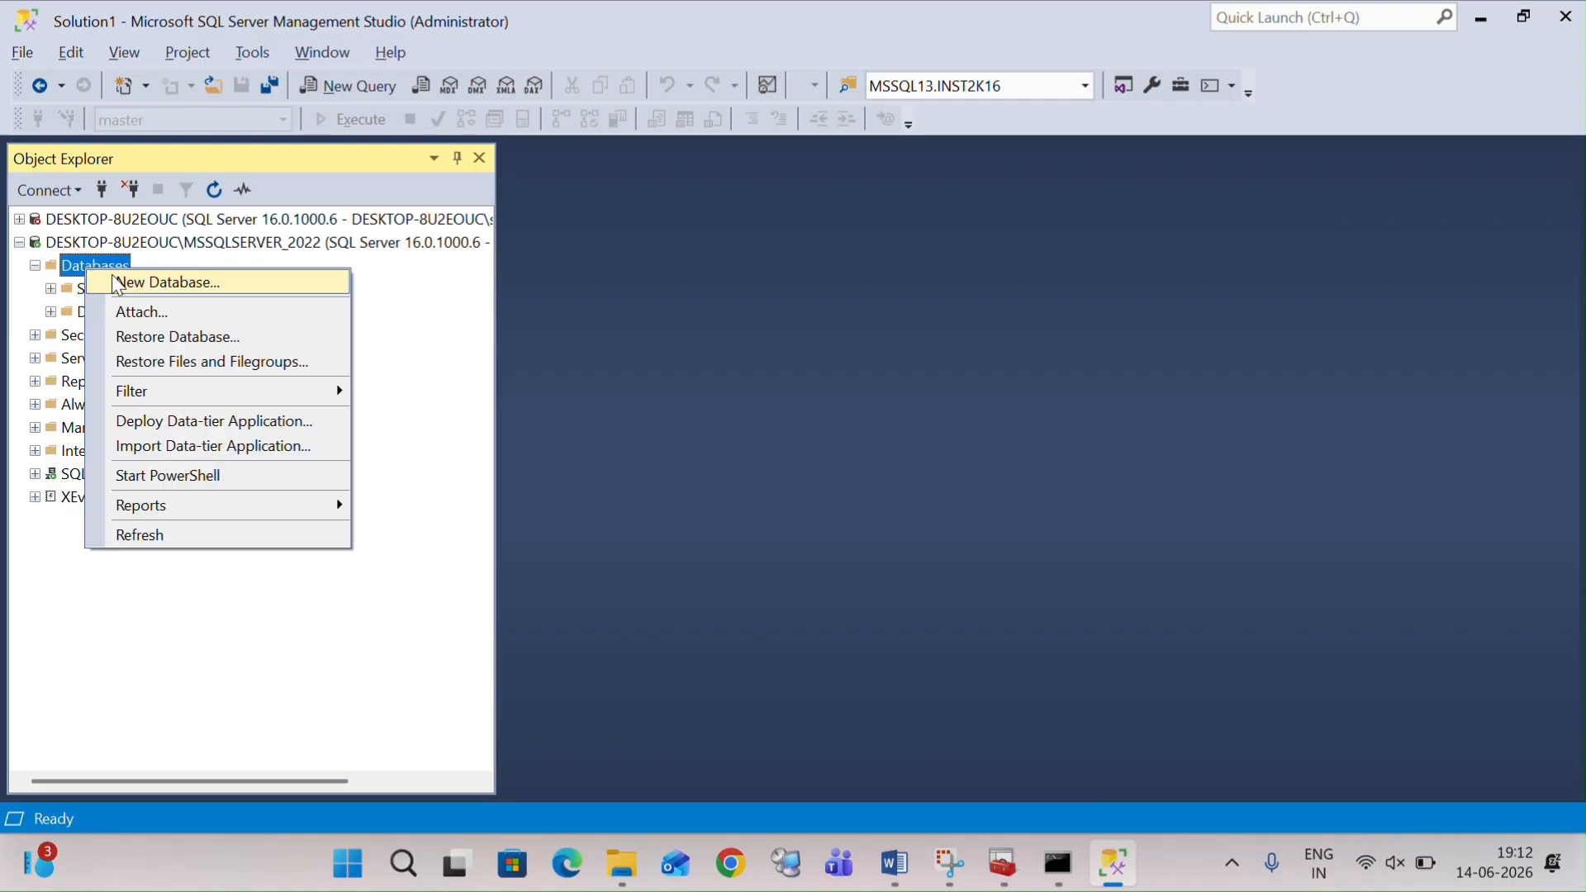
left_click(176, 337)
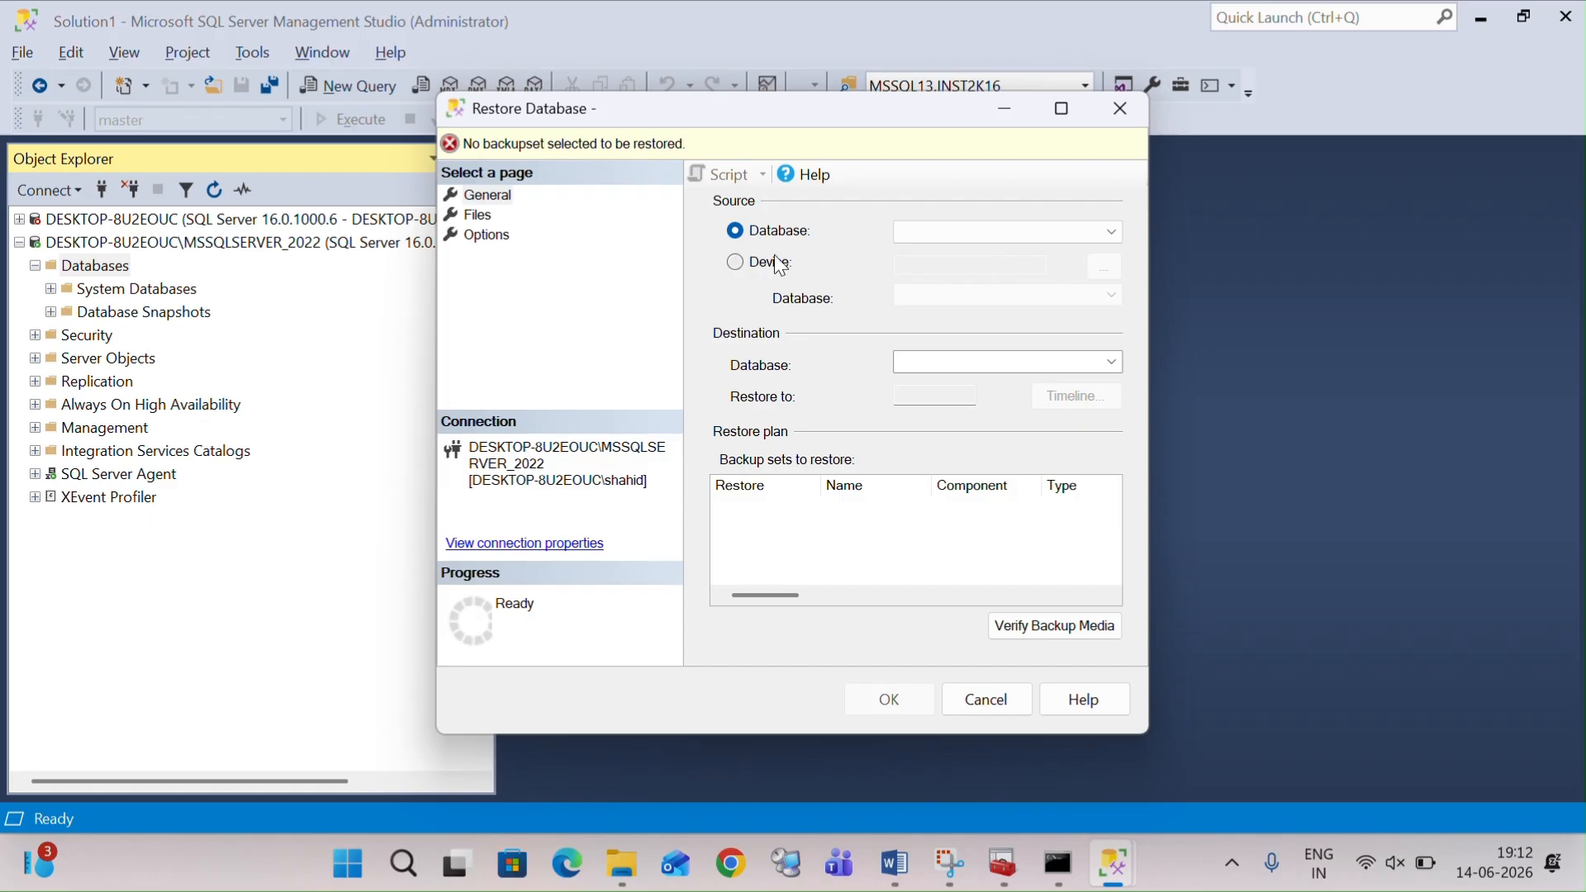
left_click(748, 263)
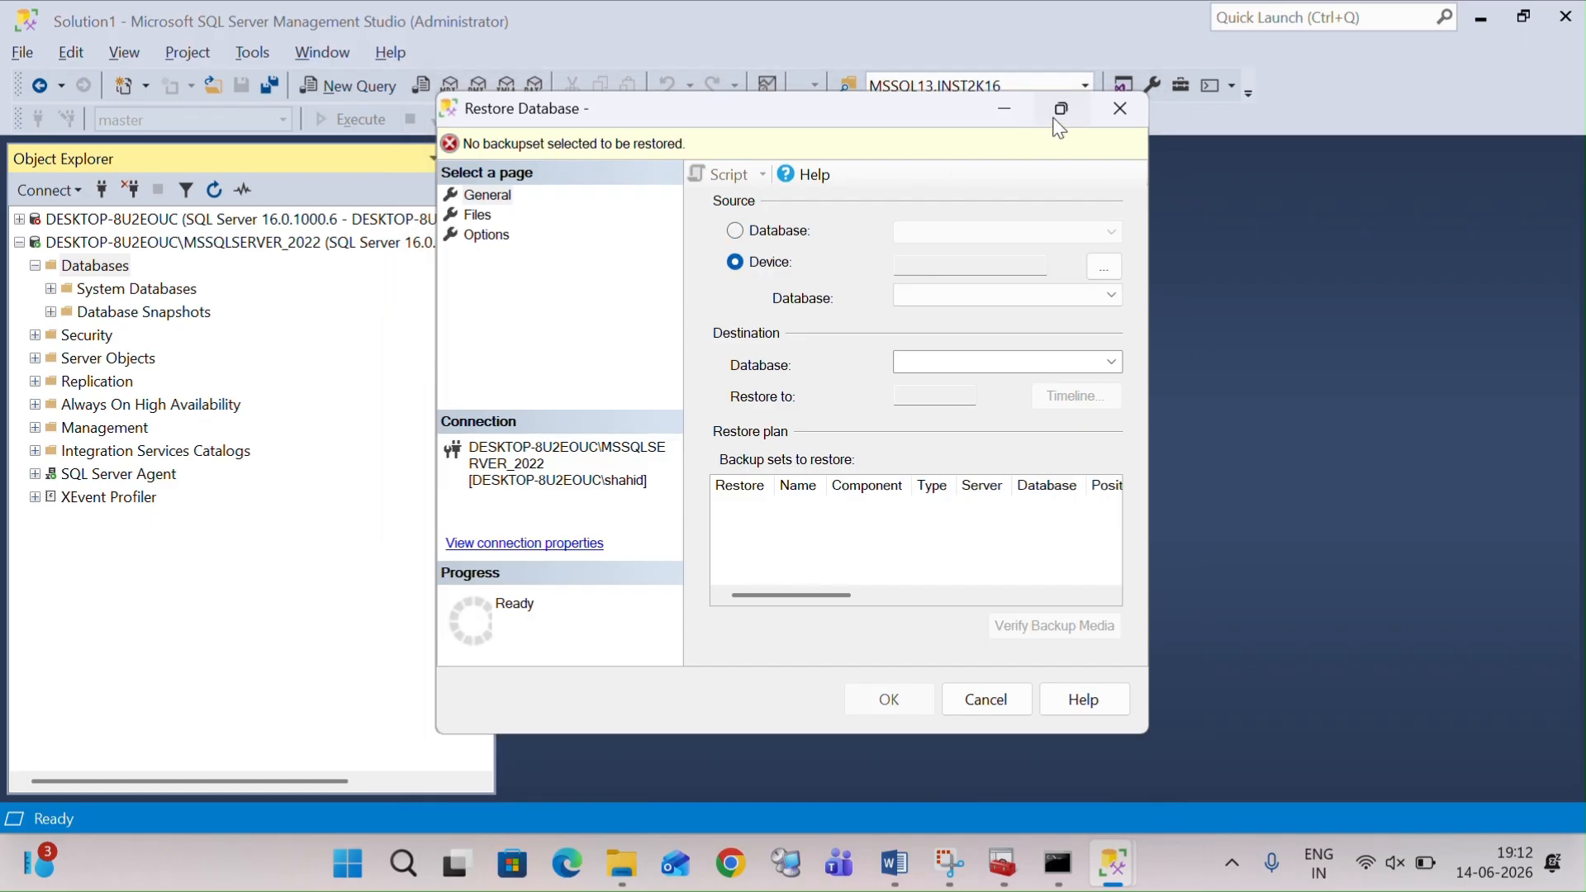
left_click(1062, 111)
left_click(1544, 168)
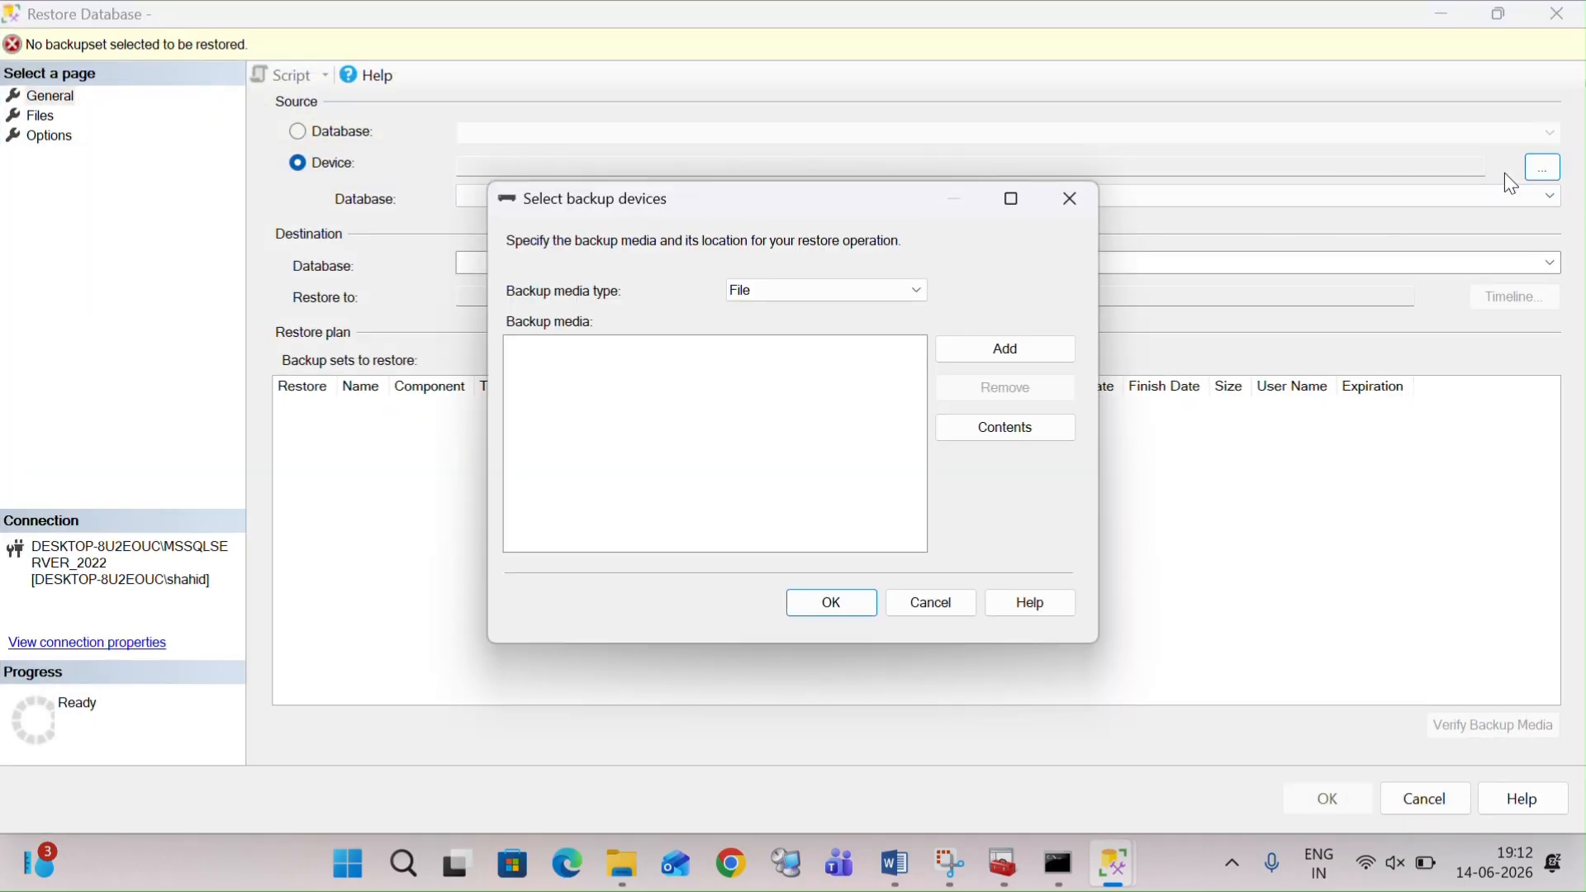
Step: Add C:\Backup\Master_full.bak as the backup media and accept it as the restore source
left_click(1002, 357)
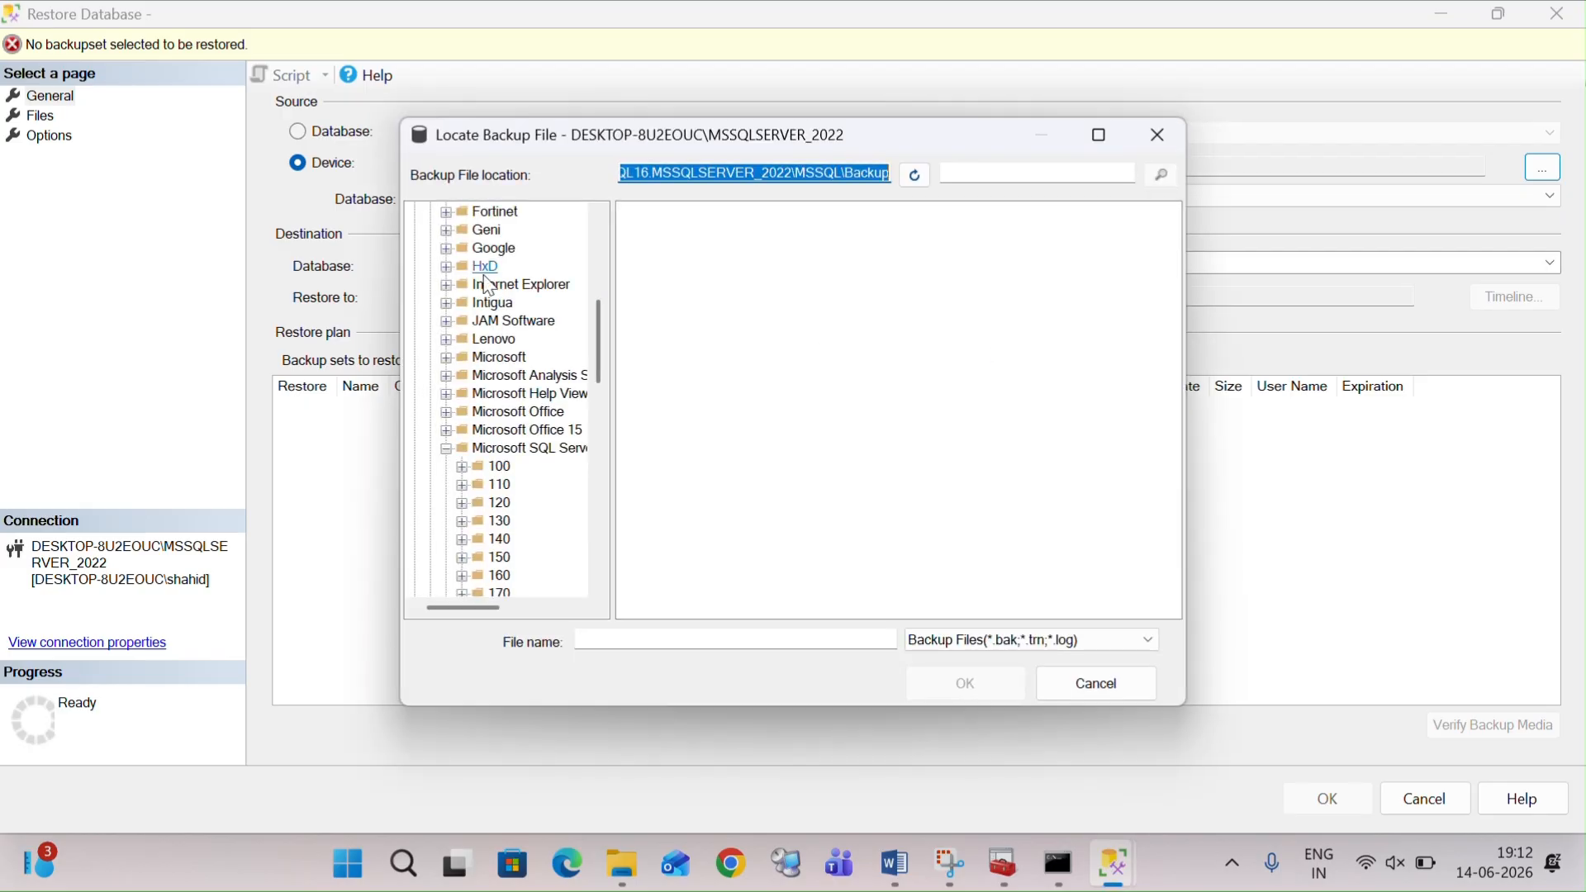
left_click_drag(598, 344, 607, 235)
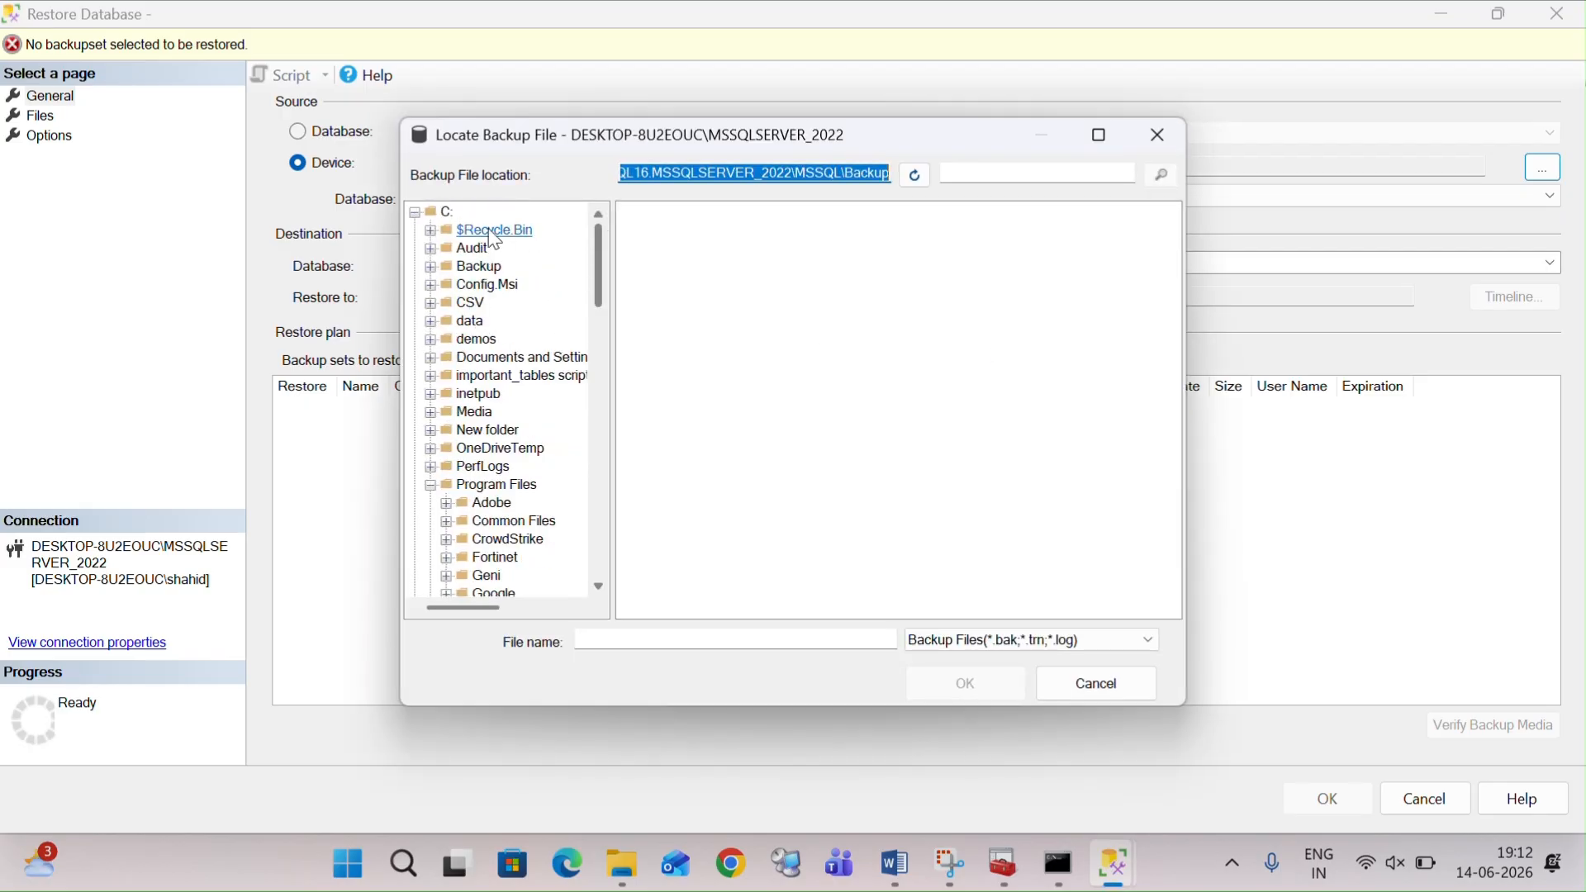
left_click(486, 271)
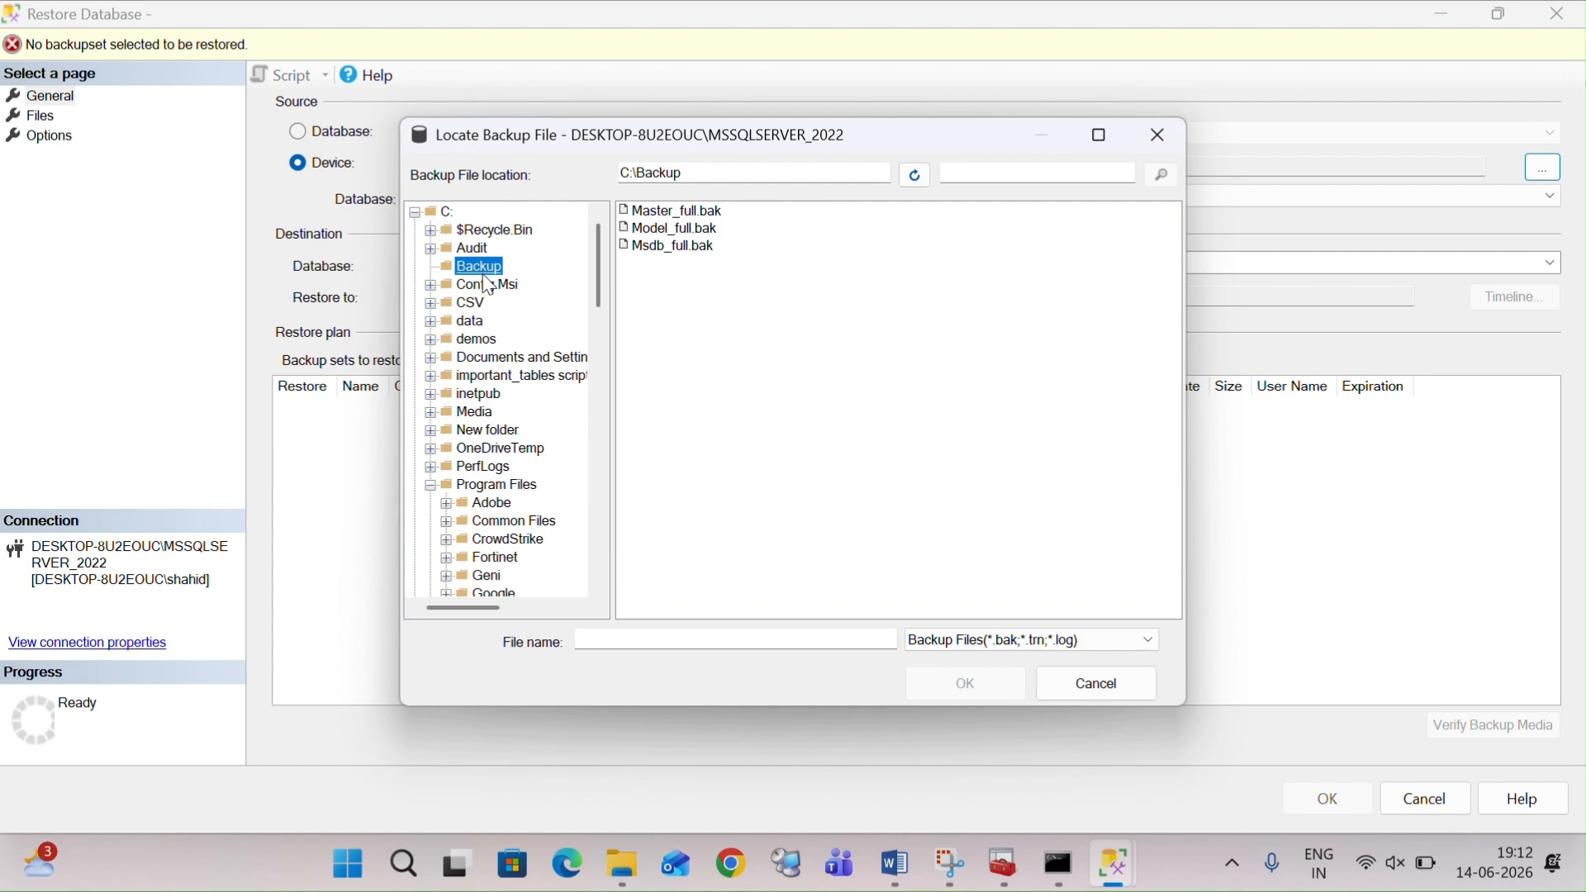
left_click(671, 212)
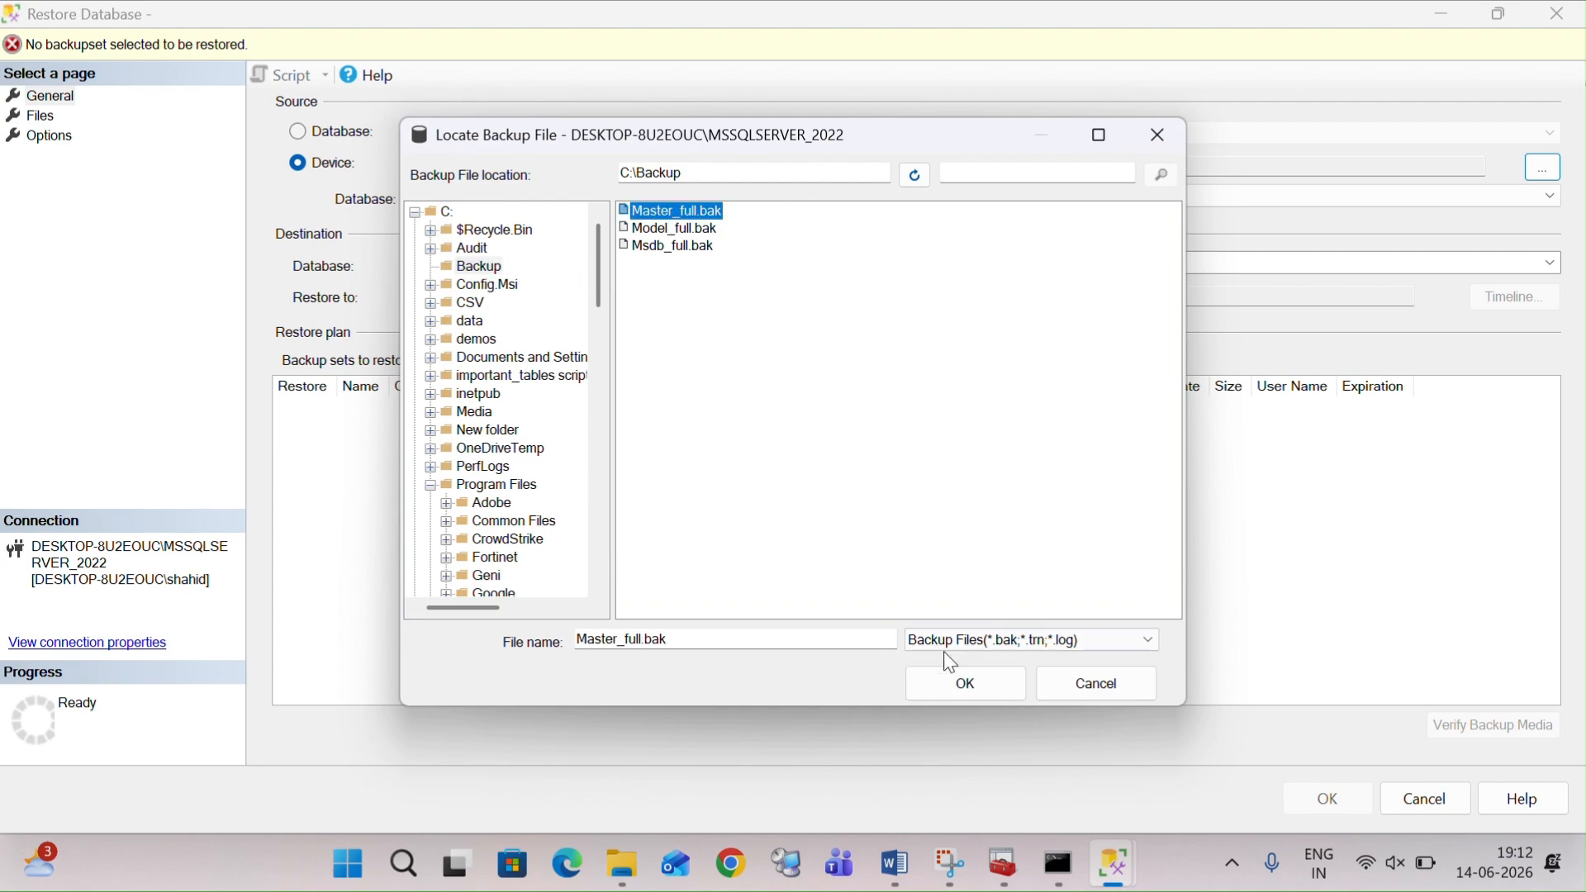
left_click(991, 683)
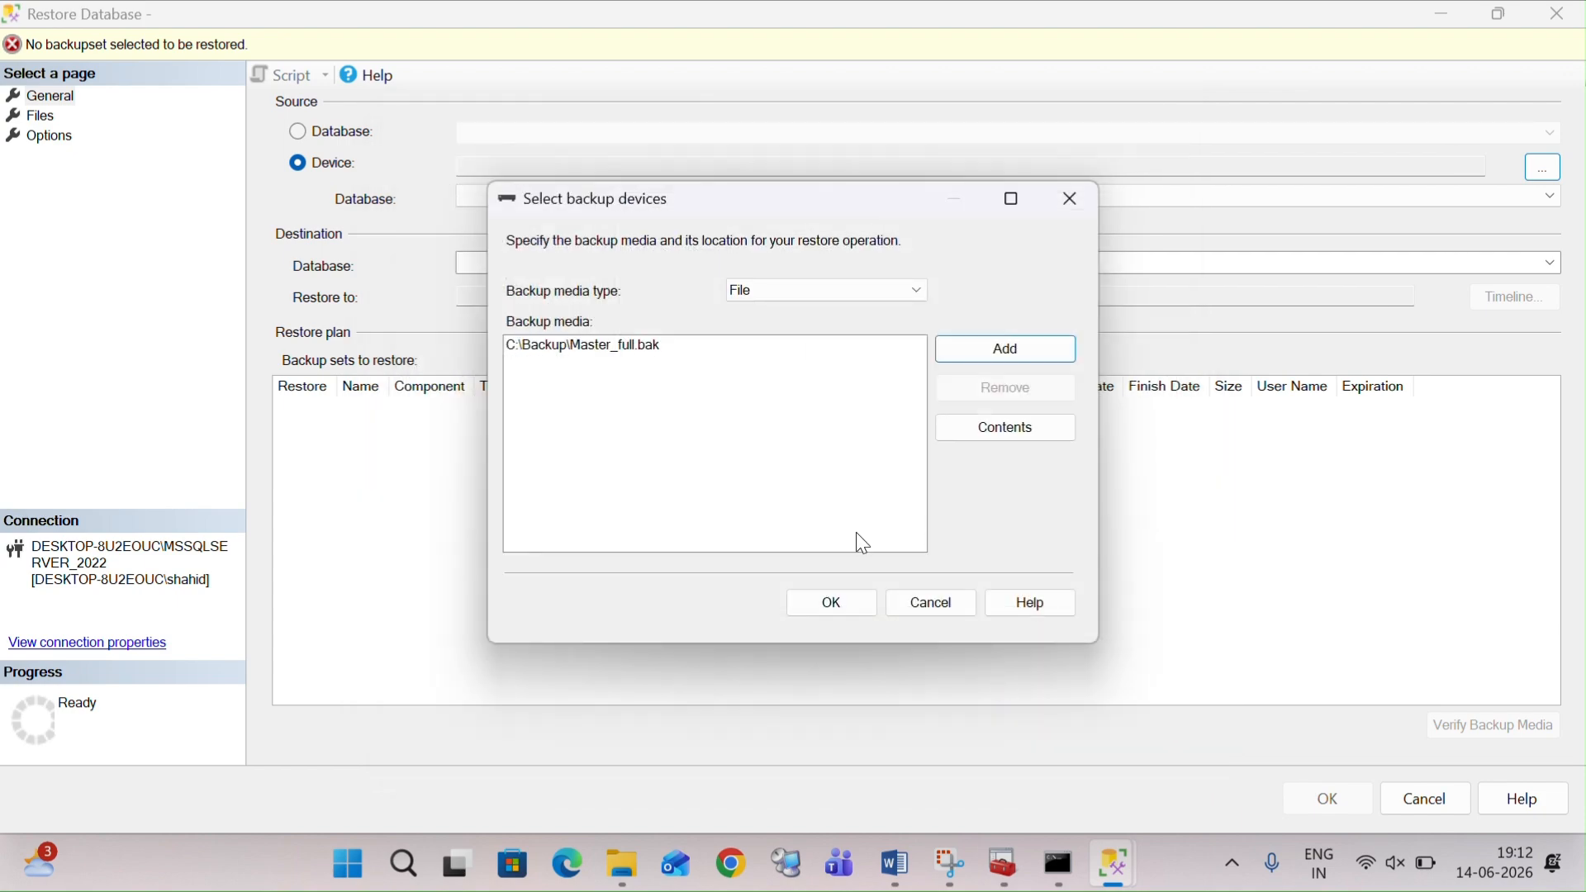
left_click(636, 347)
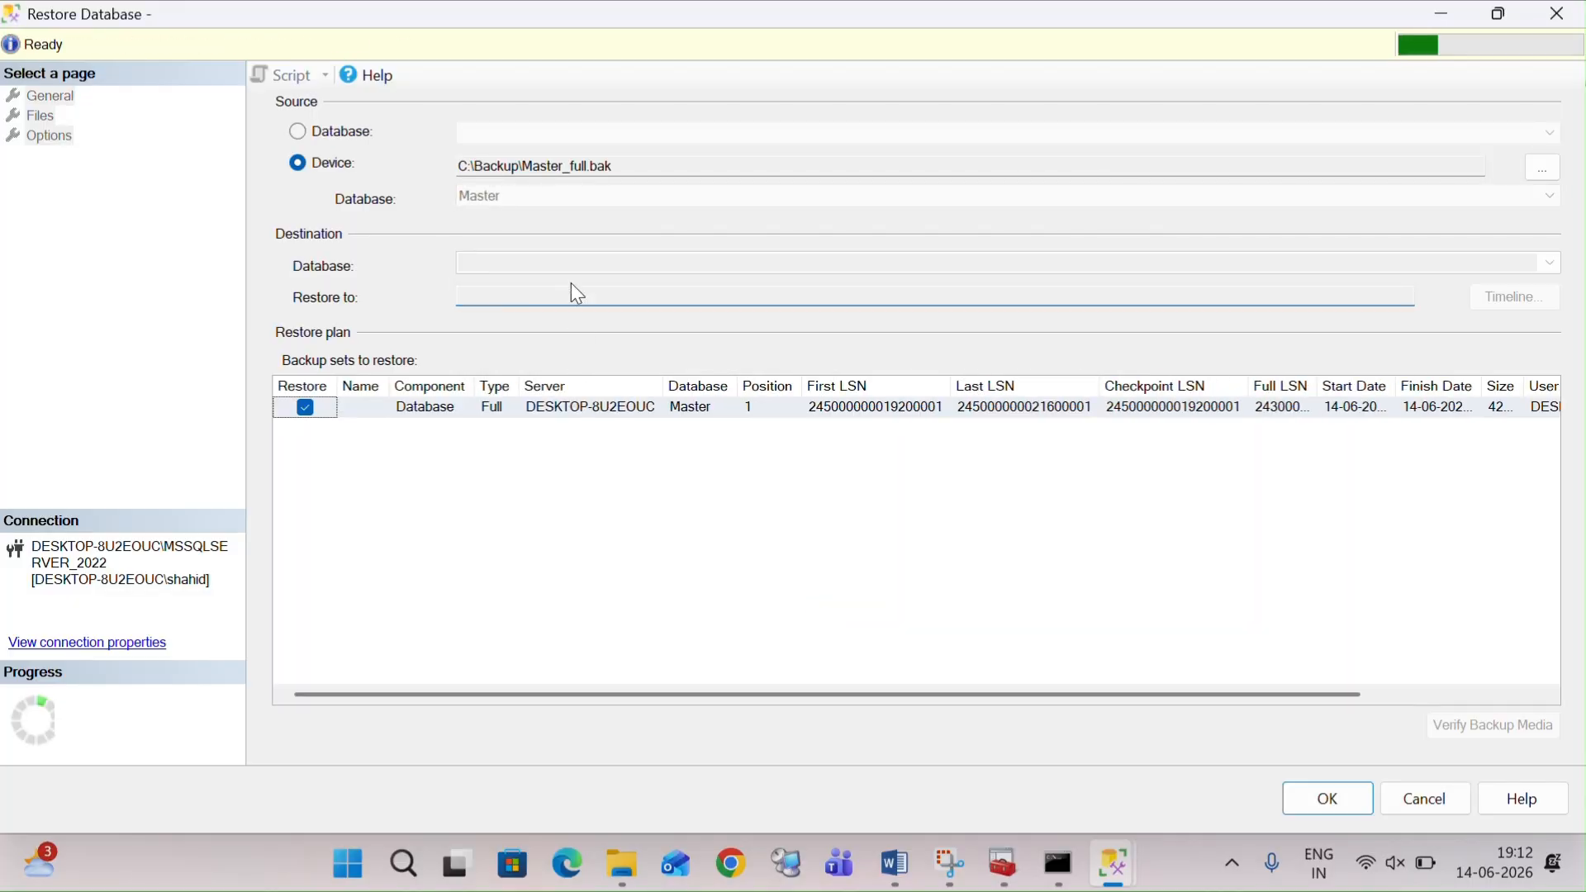
Step: Set the destination database name of the restore to Master_copy
double_click(533, 262)
left_click(533, 263)
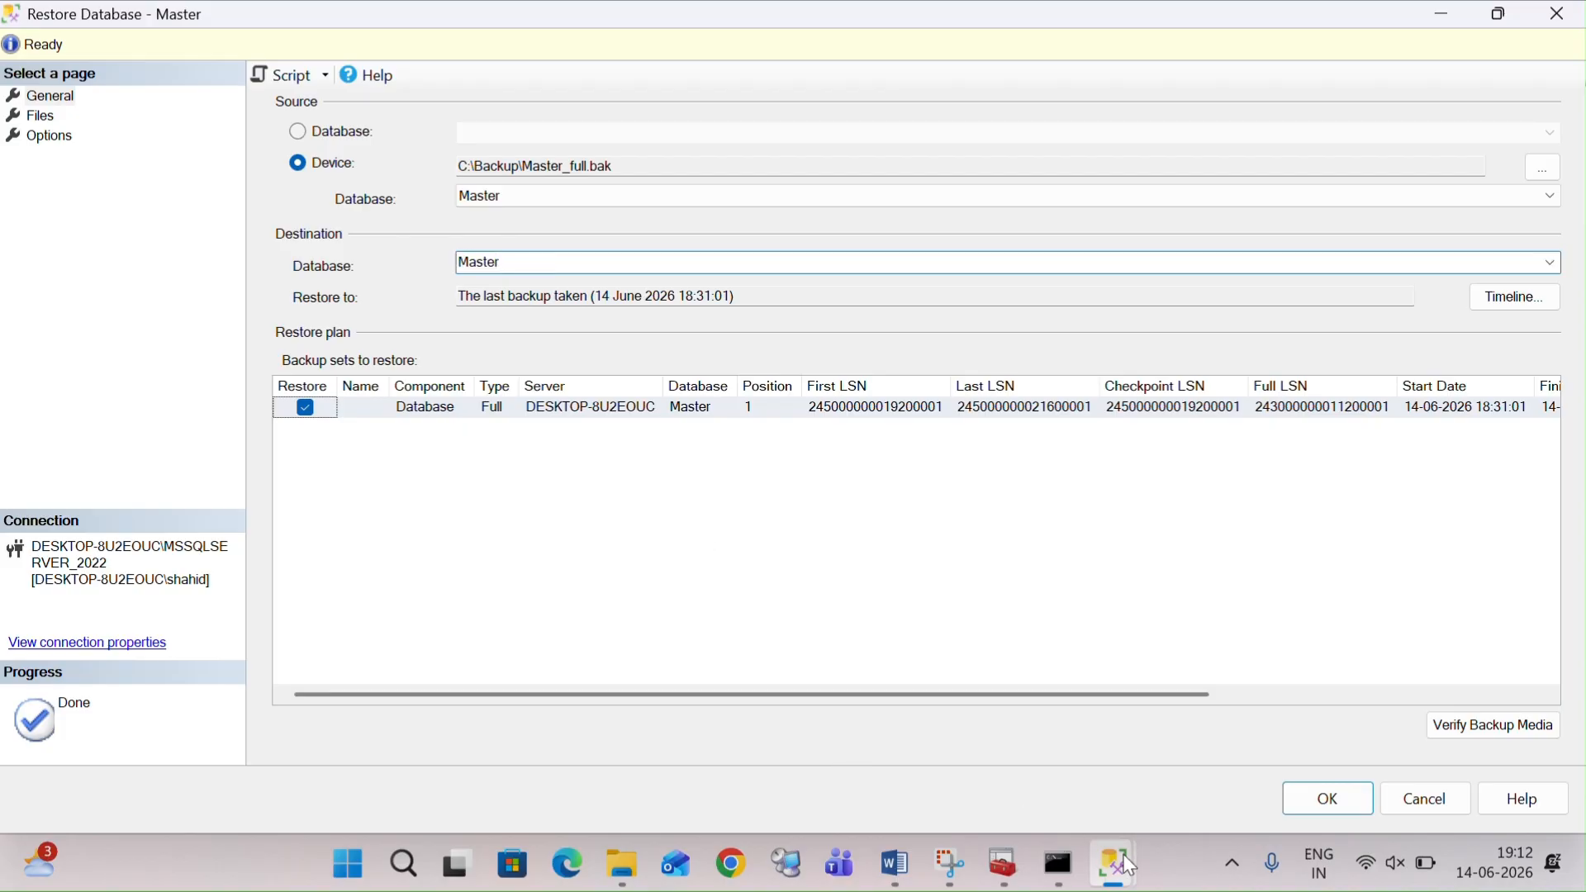
mouse_move(1113, 864)
left_click(1030, 781)
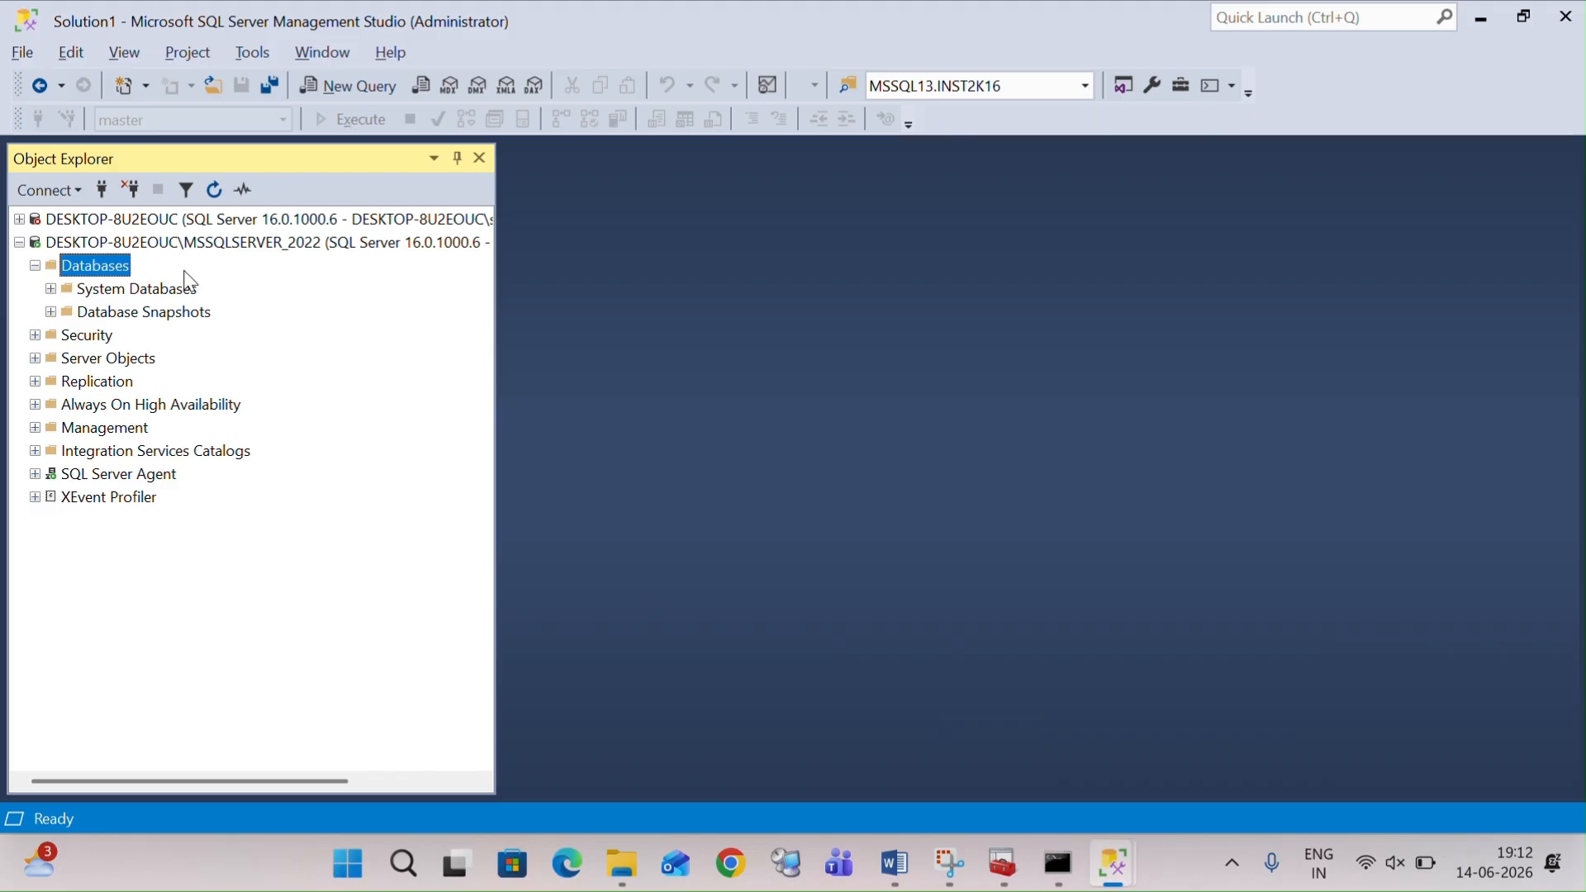
key("alt+Tab")
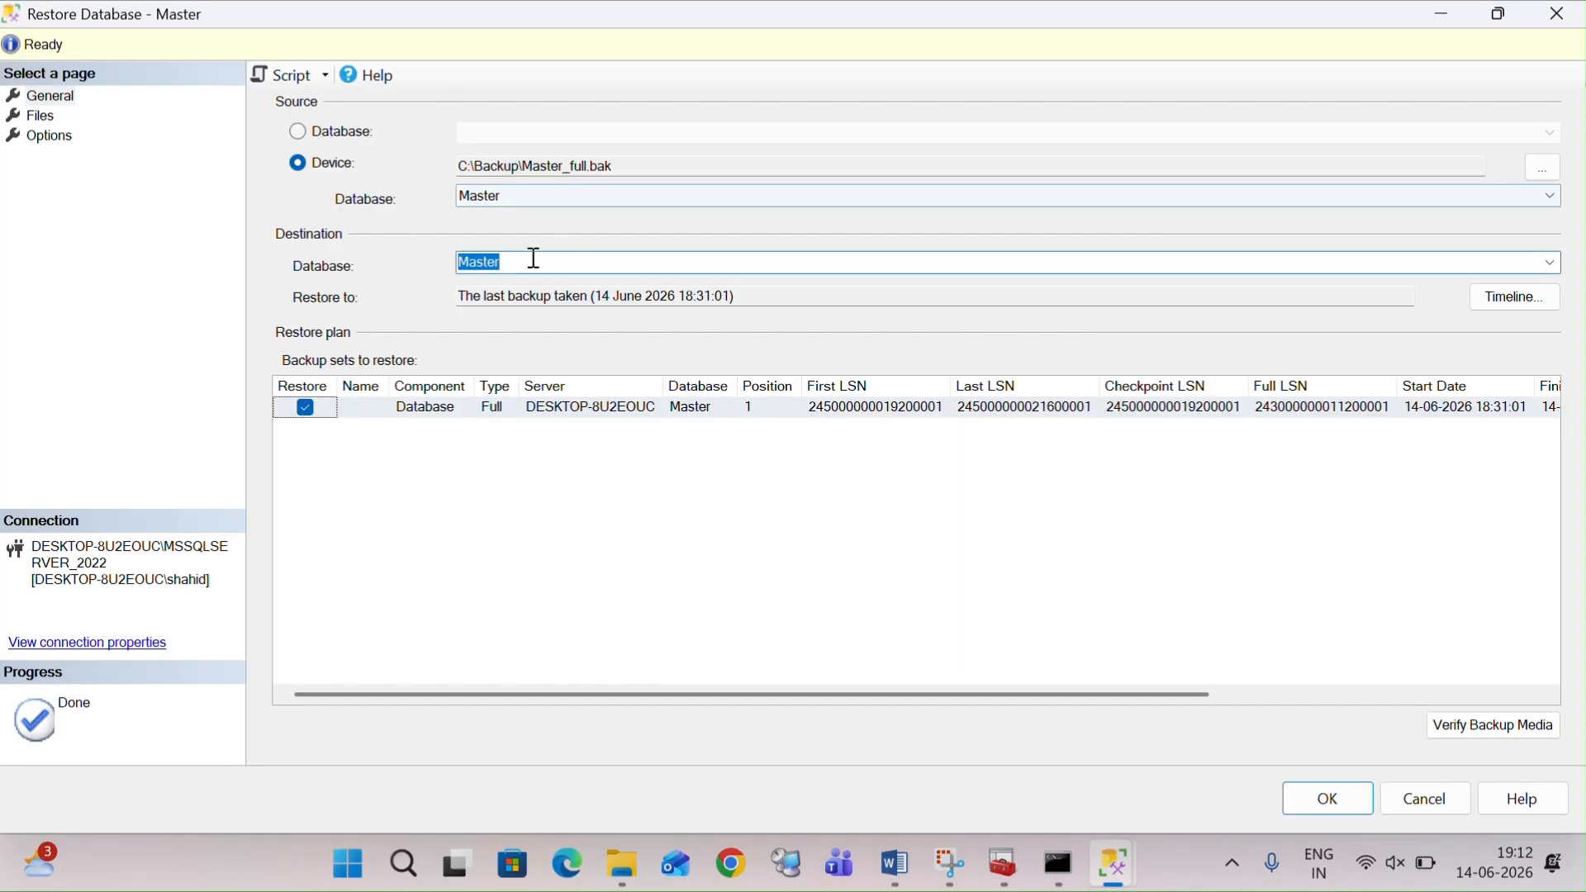
left_click(534, 259)
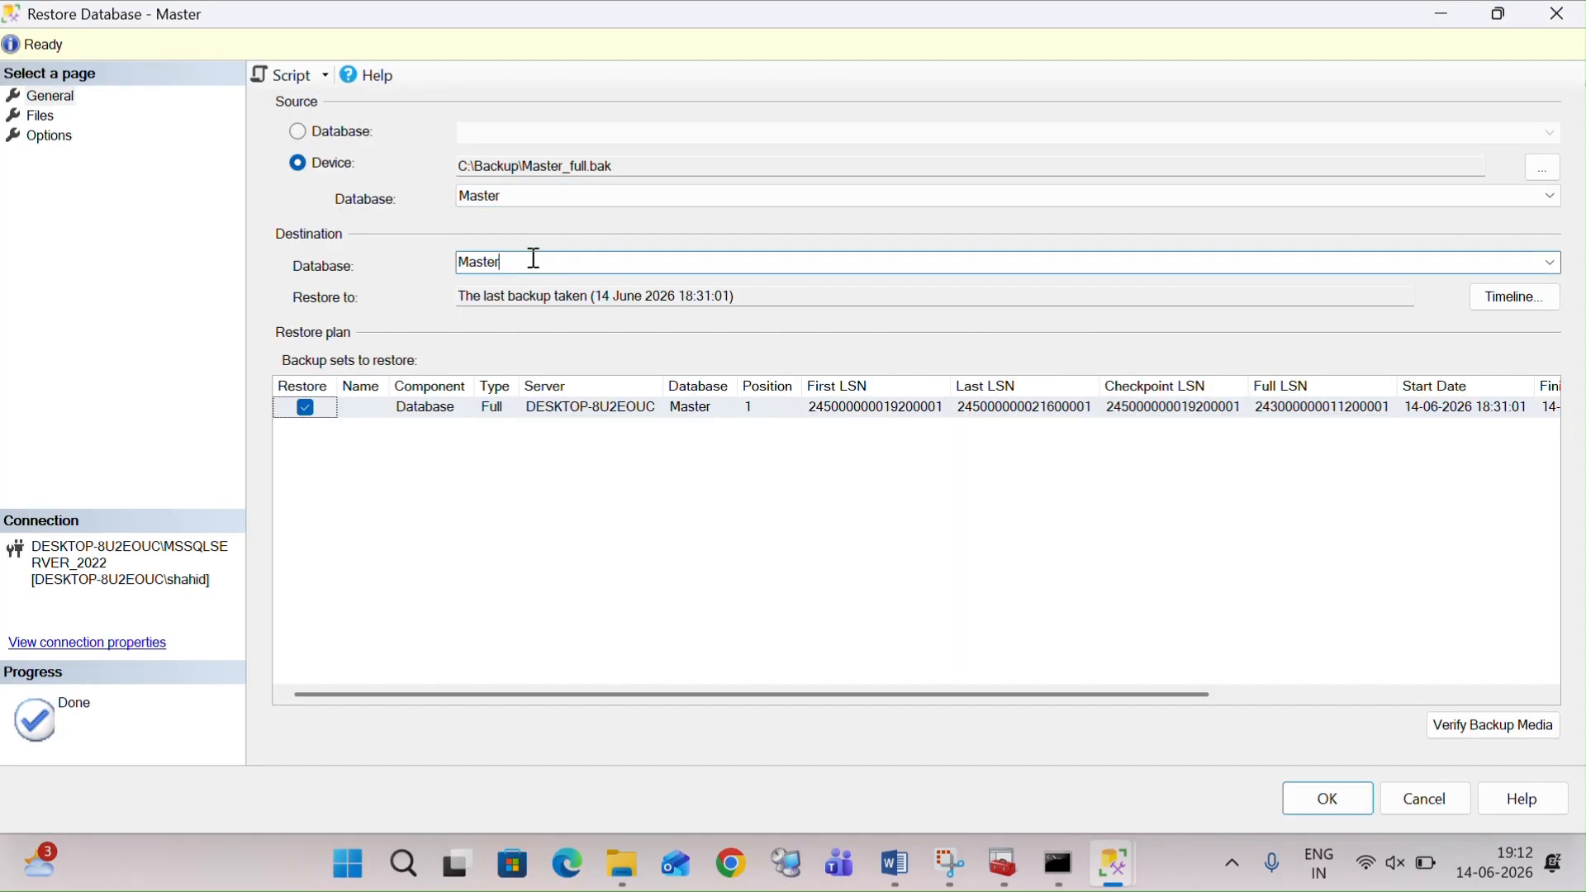
type("_copy")
left_click_drag(567, 266, 462, 279)
left_click(582, 257)
left_click_drag(556, 258, 504, 268)
left_click(632, 262)
Step: Show the restore's file settings with the full original and restore-as paths of the master and mastlog files
left_click(42, 120)
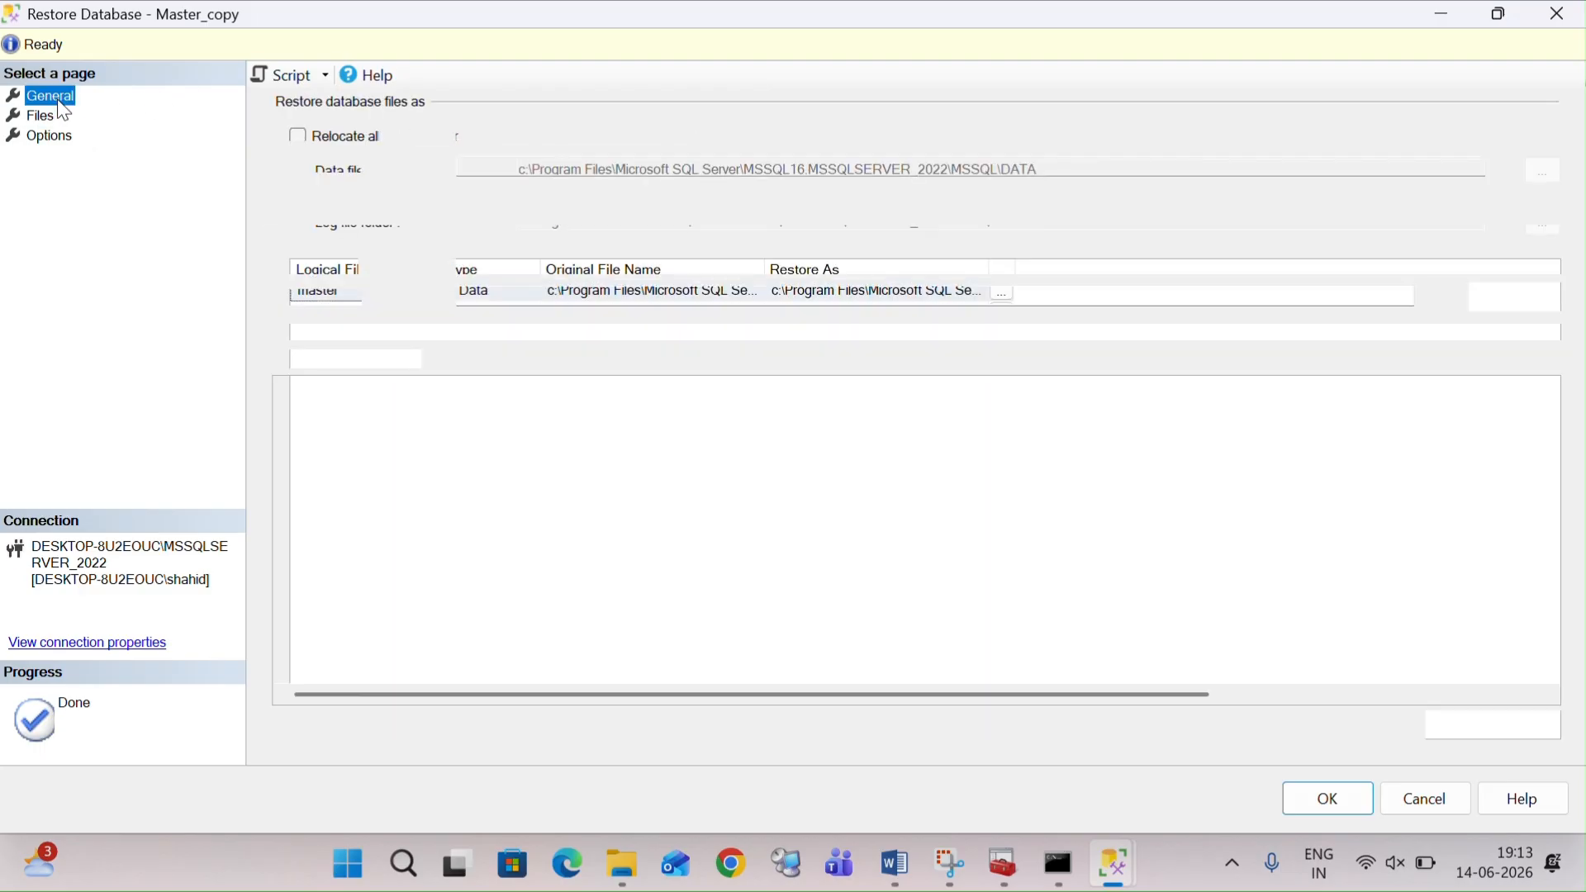
left_click(45, 117)
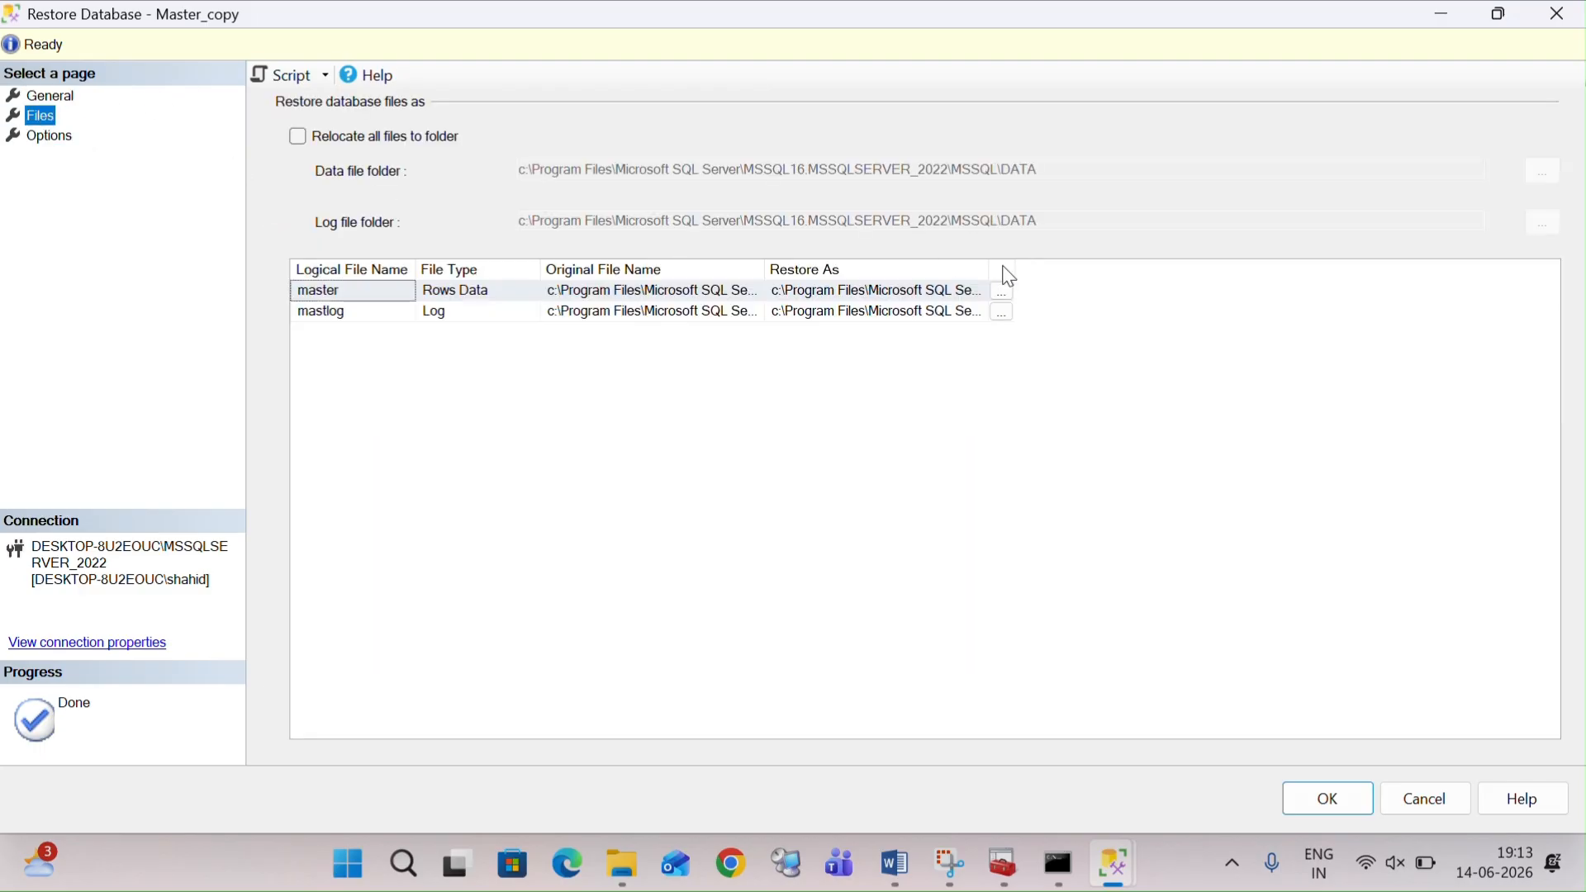
double_click(767, 266)
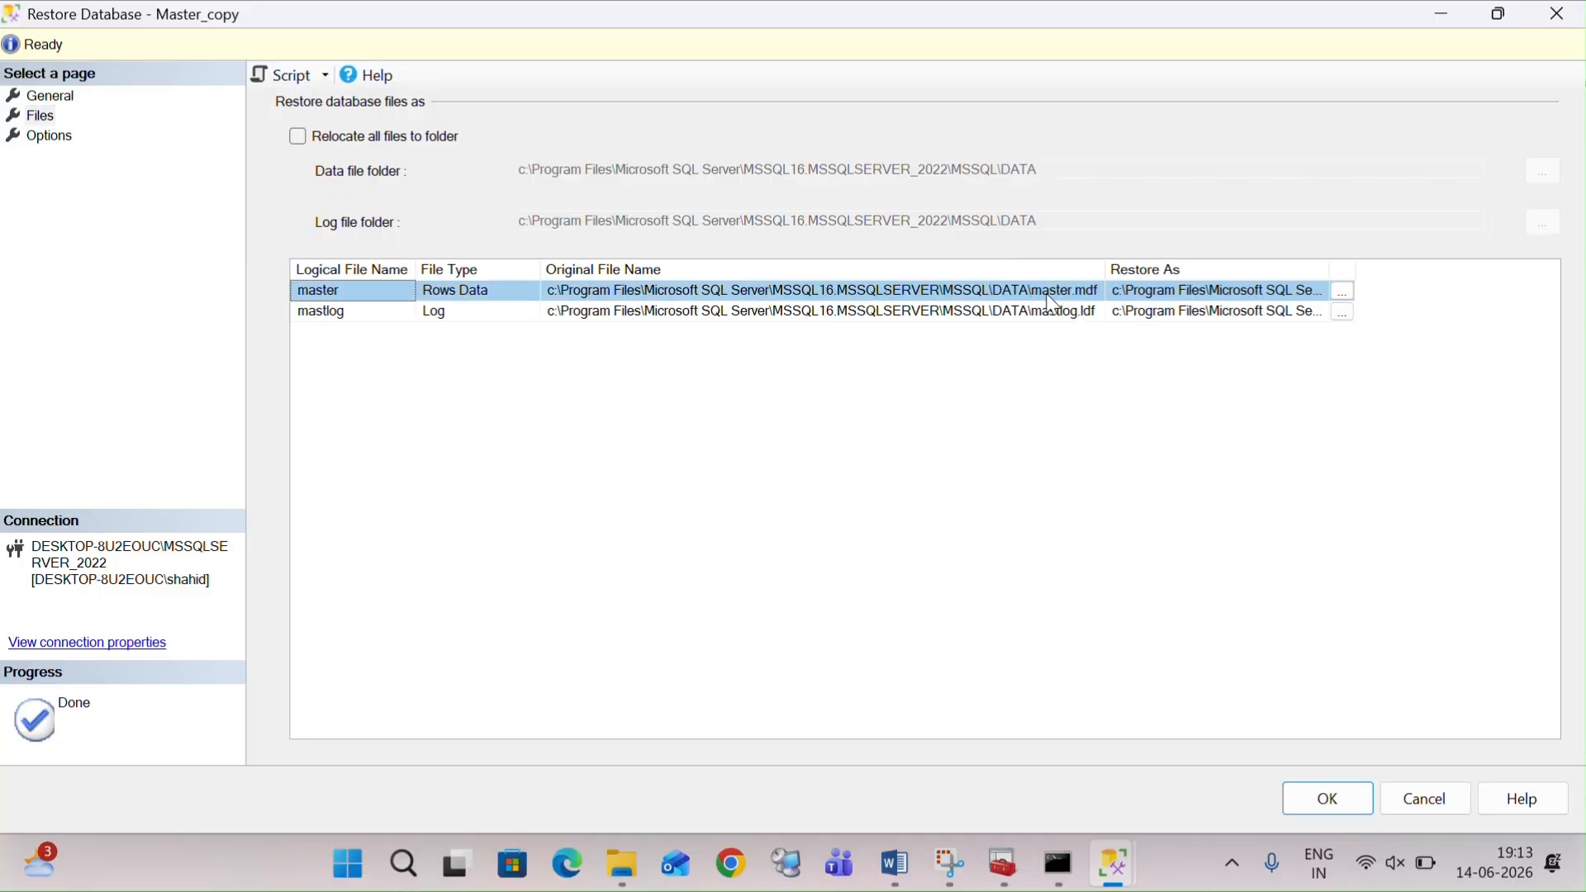
double_click(1331, 271)
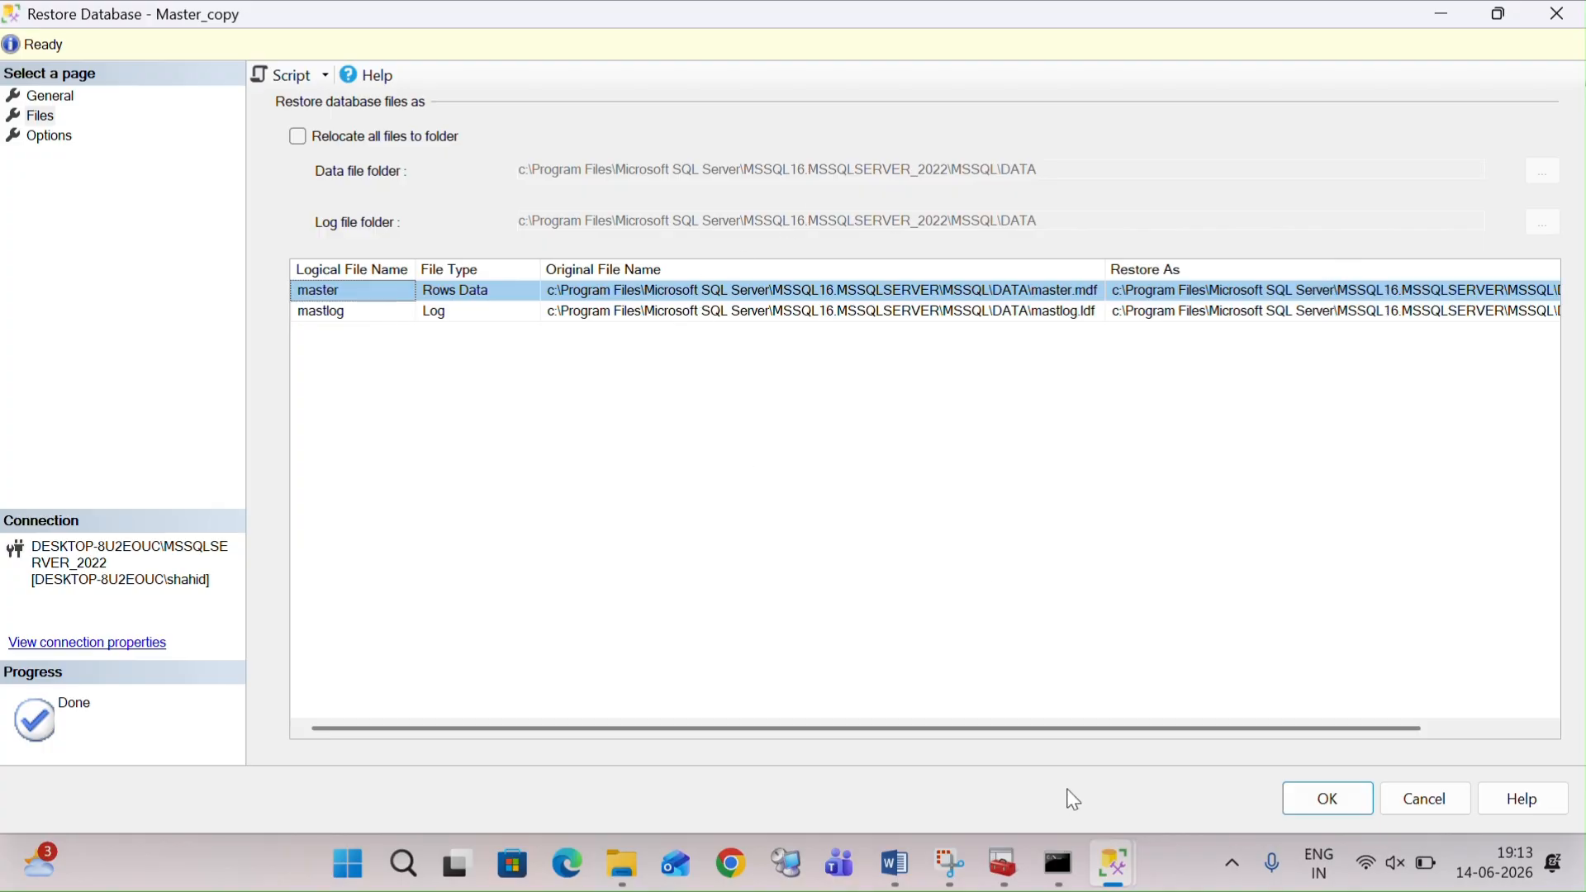
left_click_drag(1049, 735, 1210, 726)
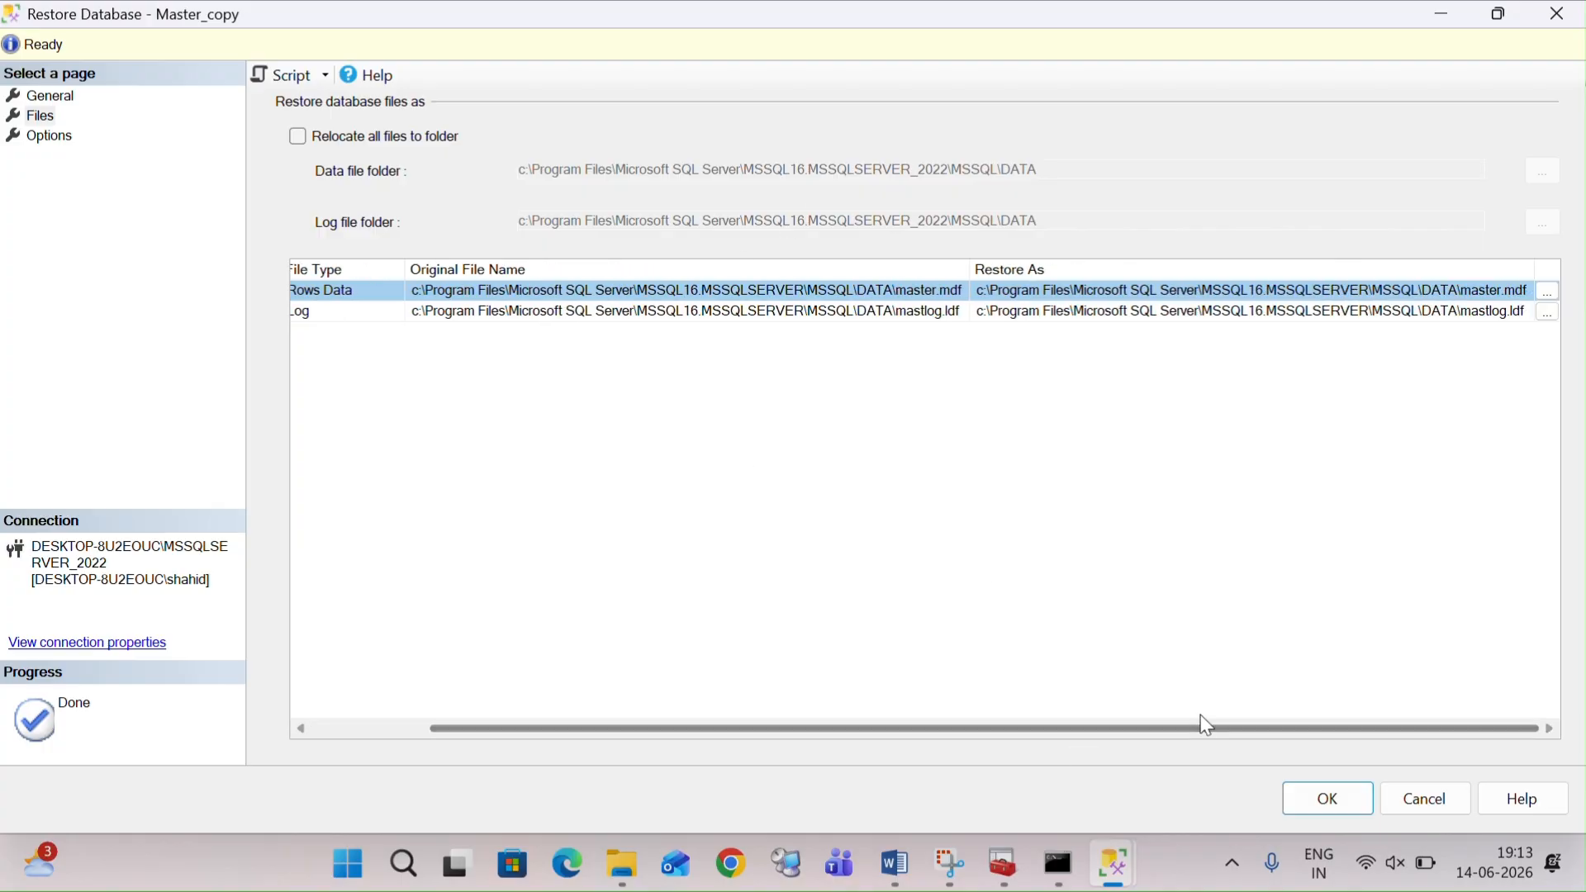
left_click(1266, 290)
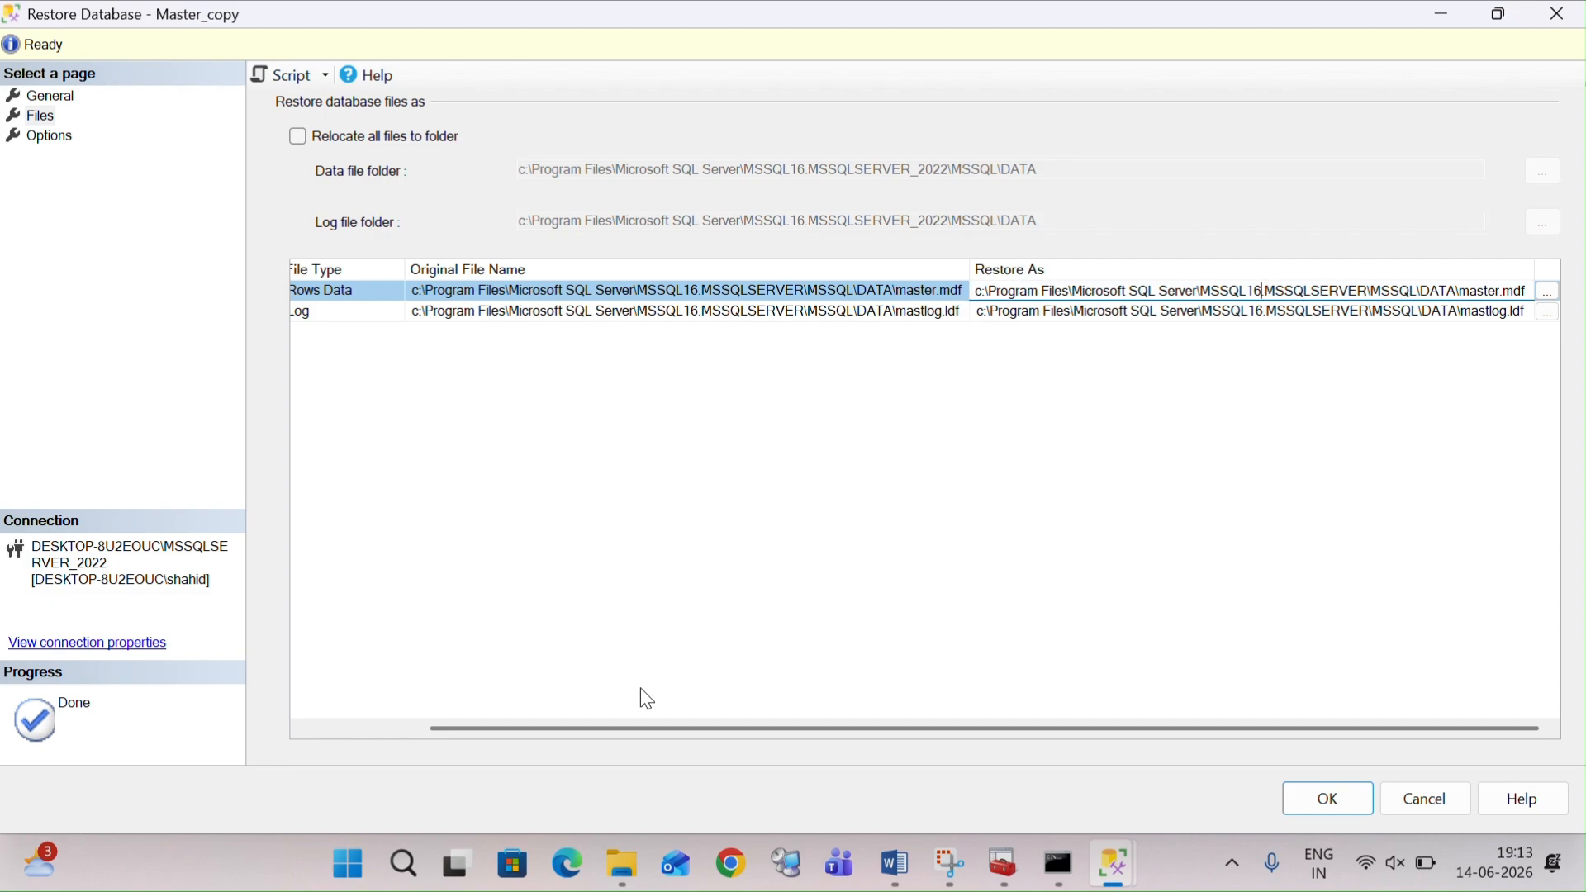
Step: Look up the MSSQL16.MSSQLSERVER_2022 instance folder under Microsoft SQL Server in File Explorer and return to the restore settings
left_click(623, 864)
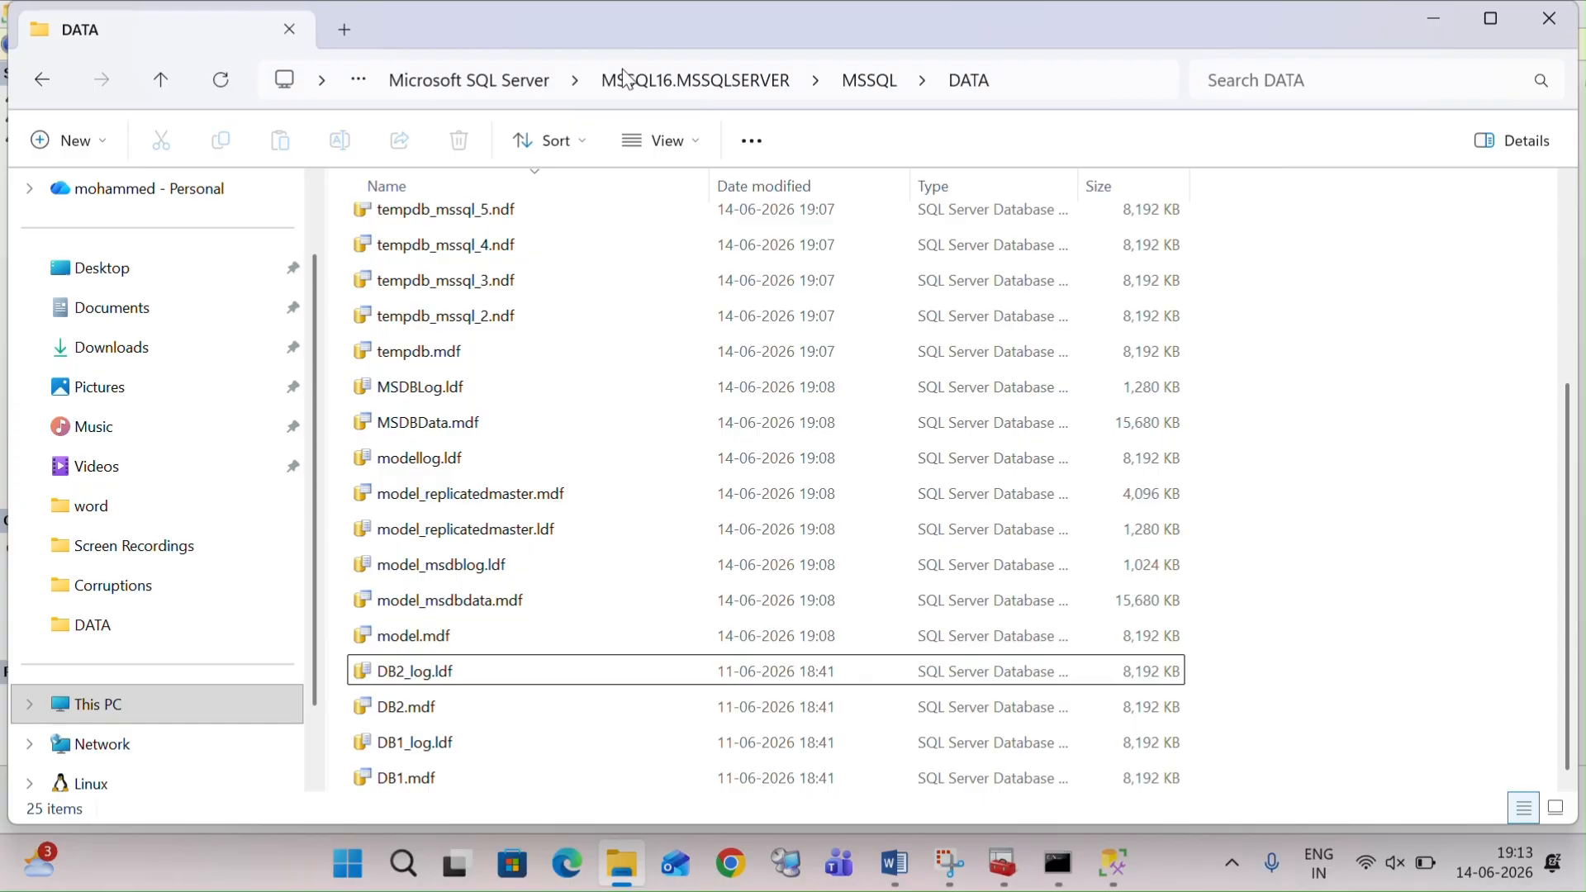
left_click(501, 80)
left_click(472, 660)
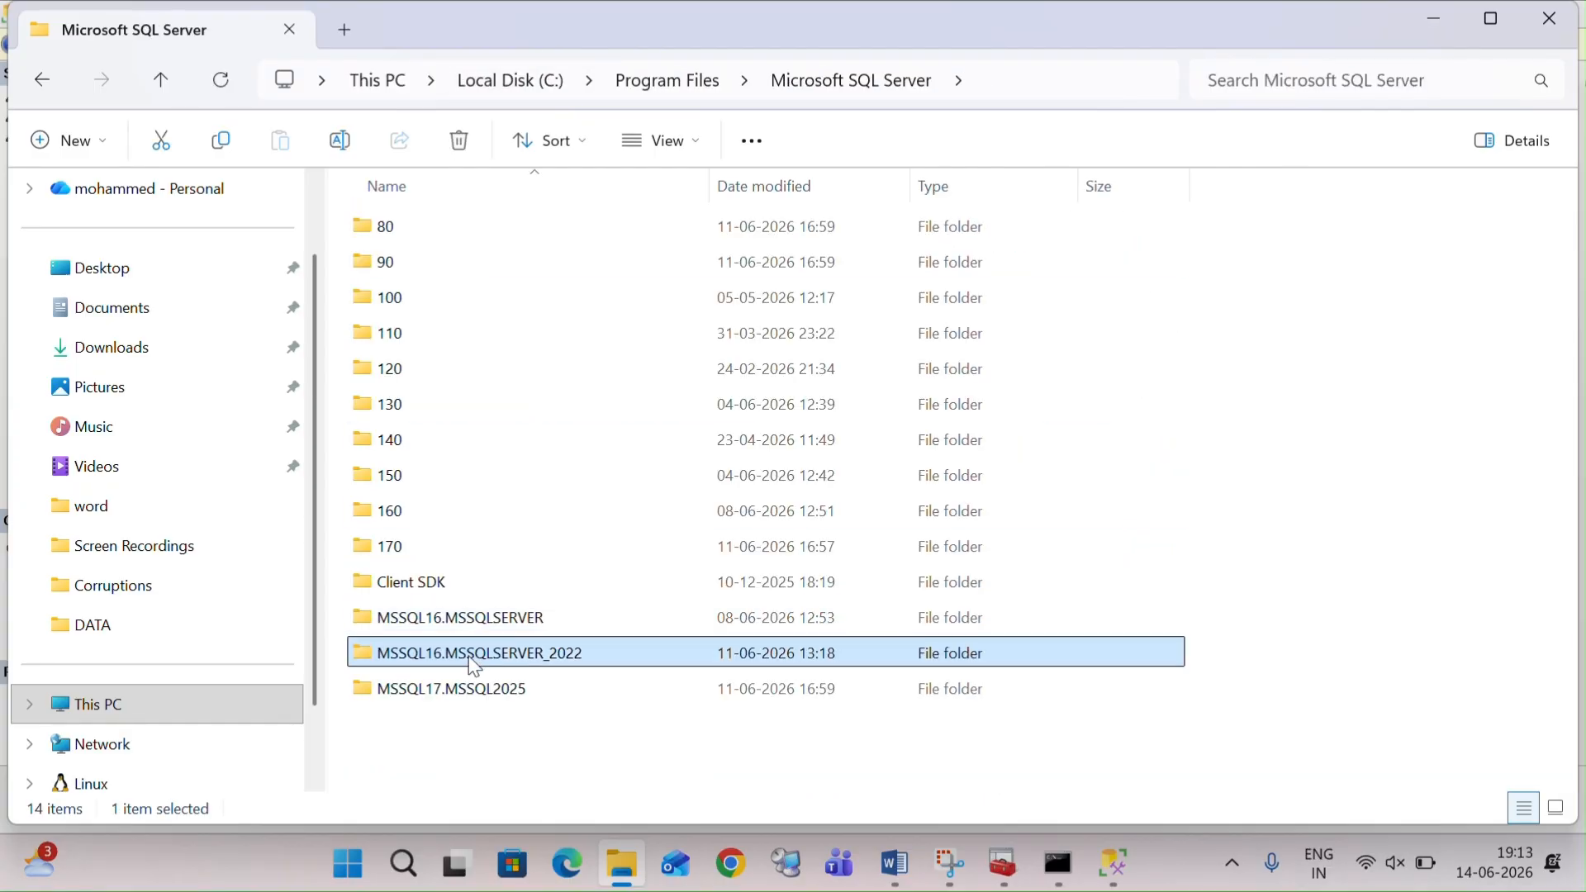
key("alt+Tab")
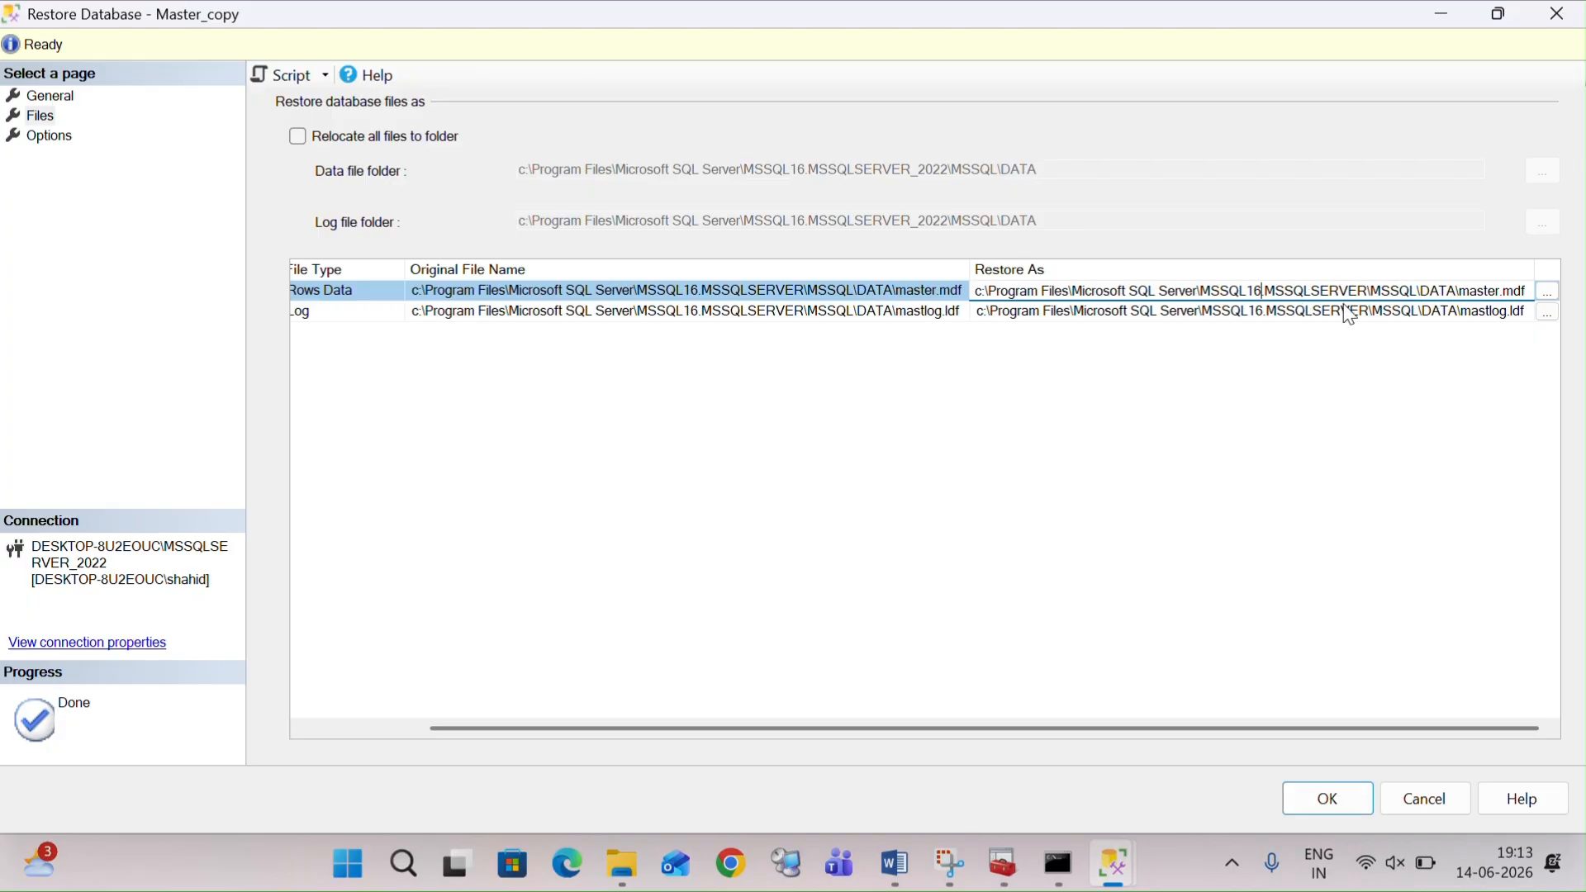
Step: Change the instance folder in the restore paths of the data and log files to MSSQL16.MSSQLSERVER_2022
left_click(1369, 292)
type("_2022")
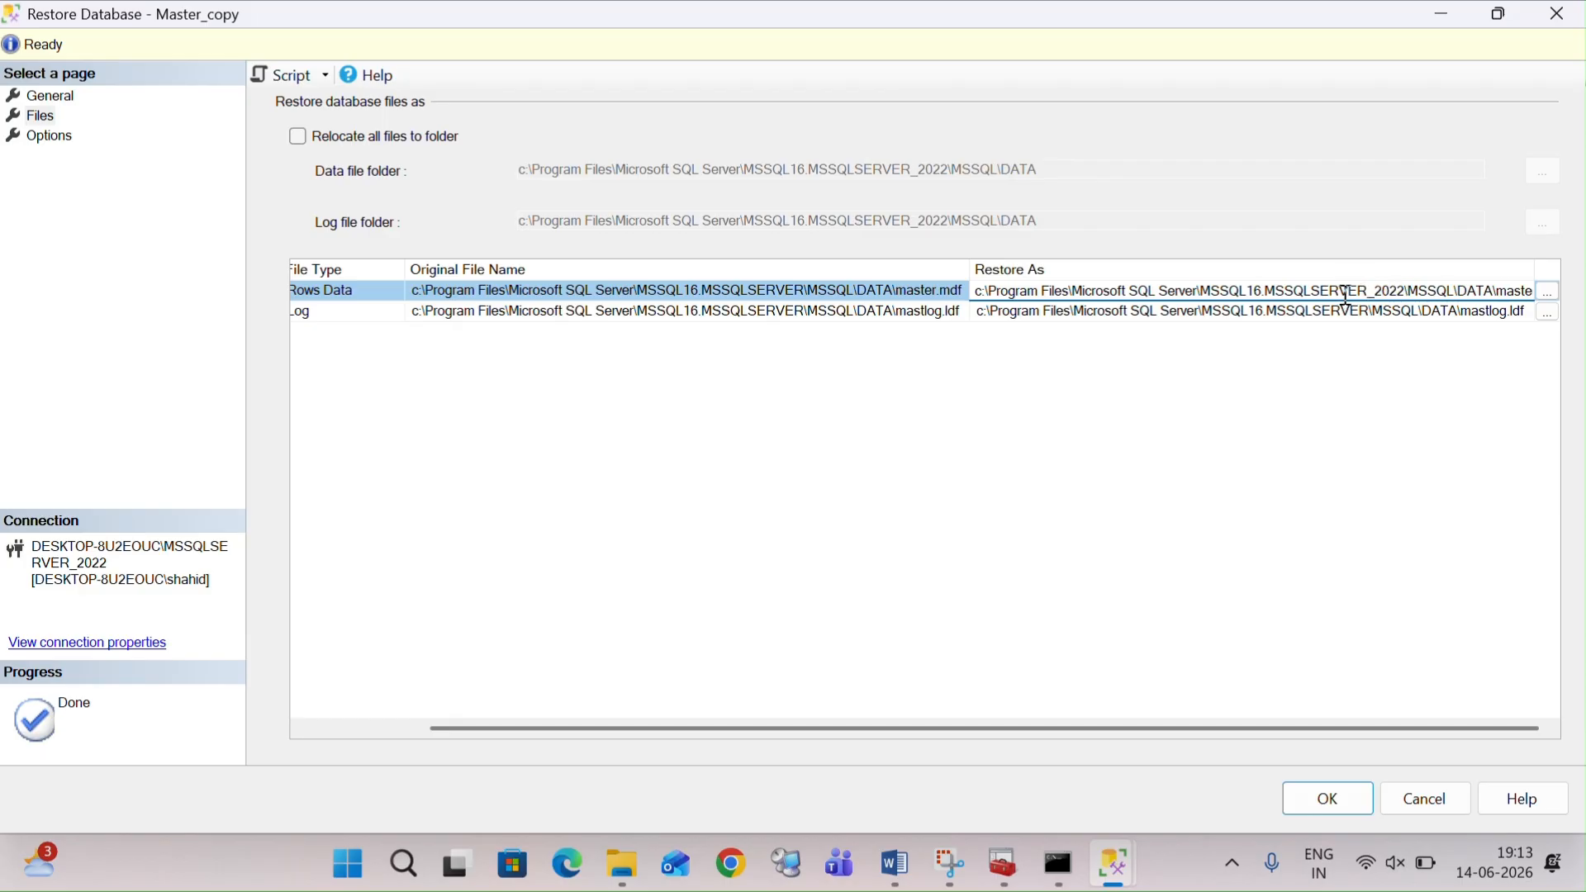
left_click(1373, 313)
type("_2022")
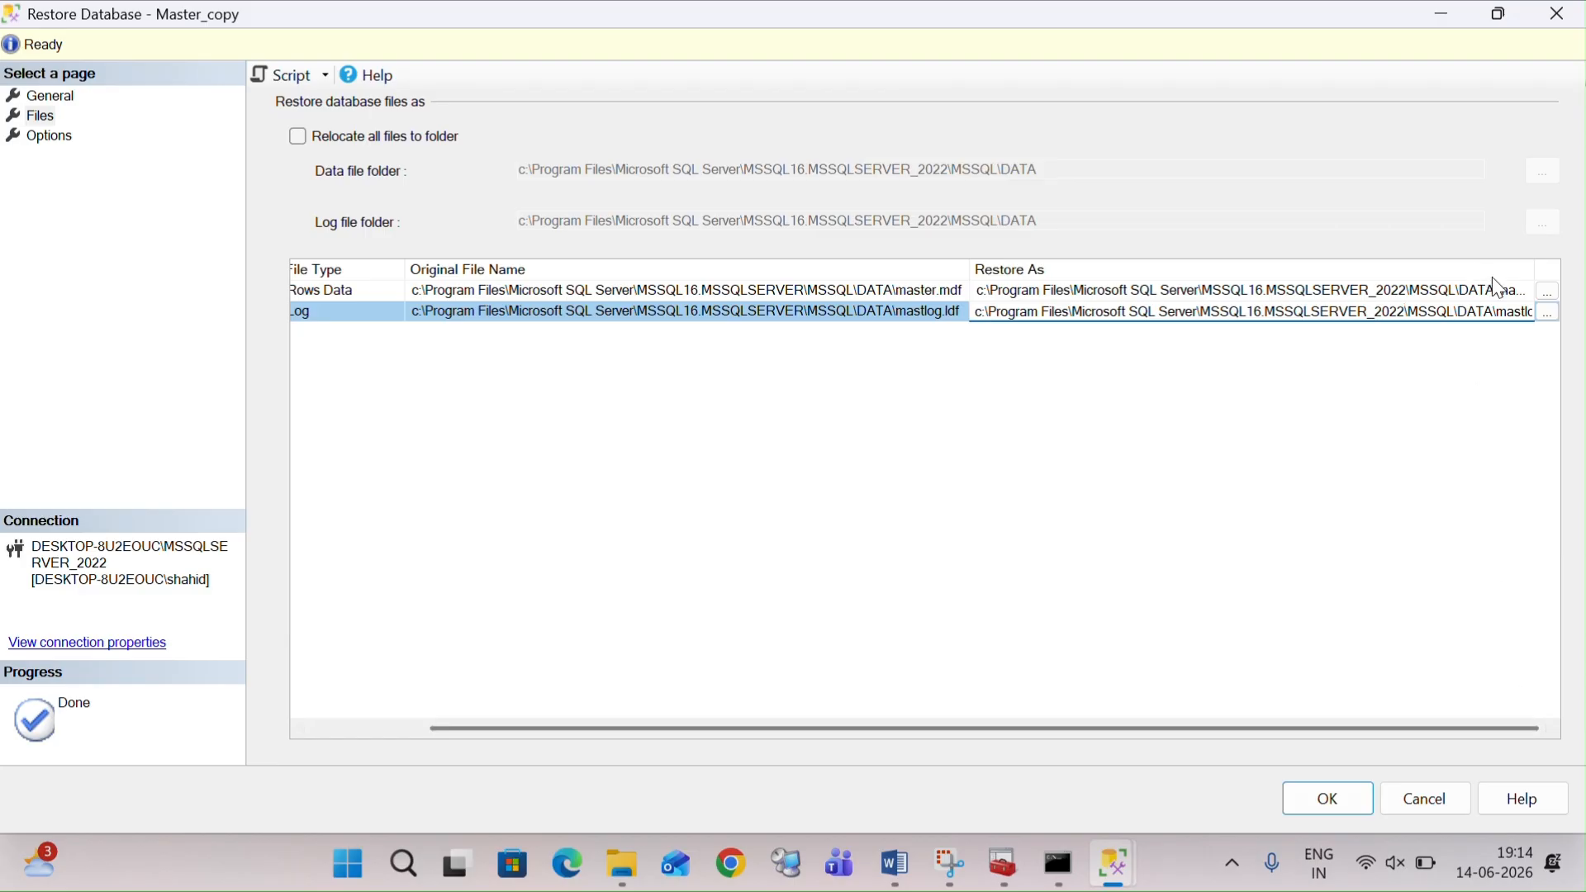
Step: Name the restored data file master_copy.mdf and add _copy to the restored mastlog file's name
left_click(1511, 291)
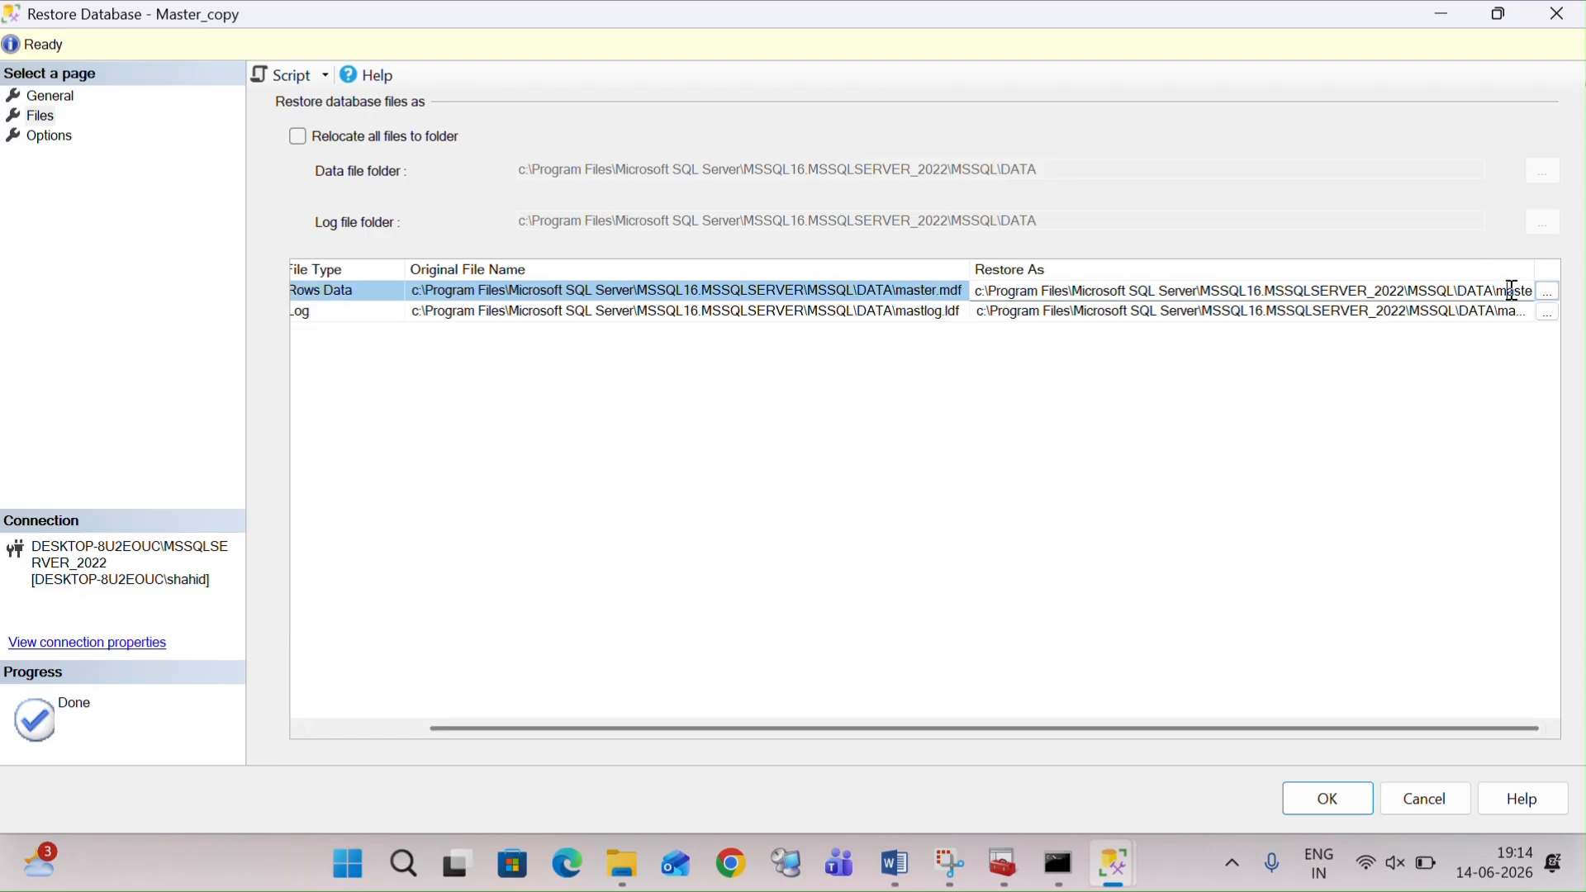
key("Right")
key("Right")
key("Right")
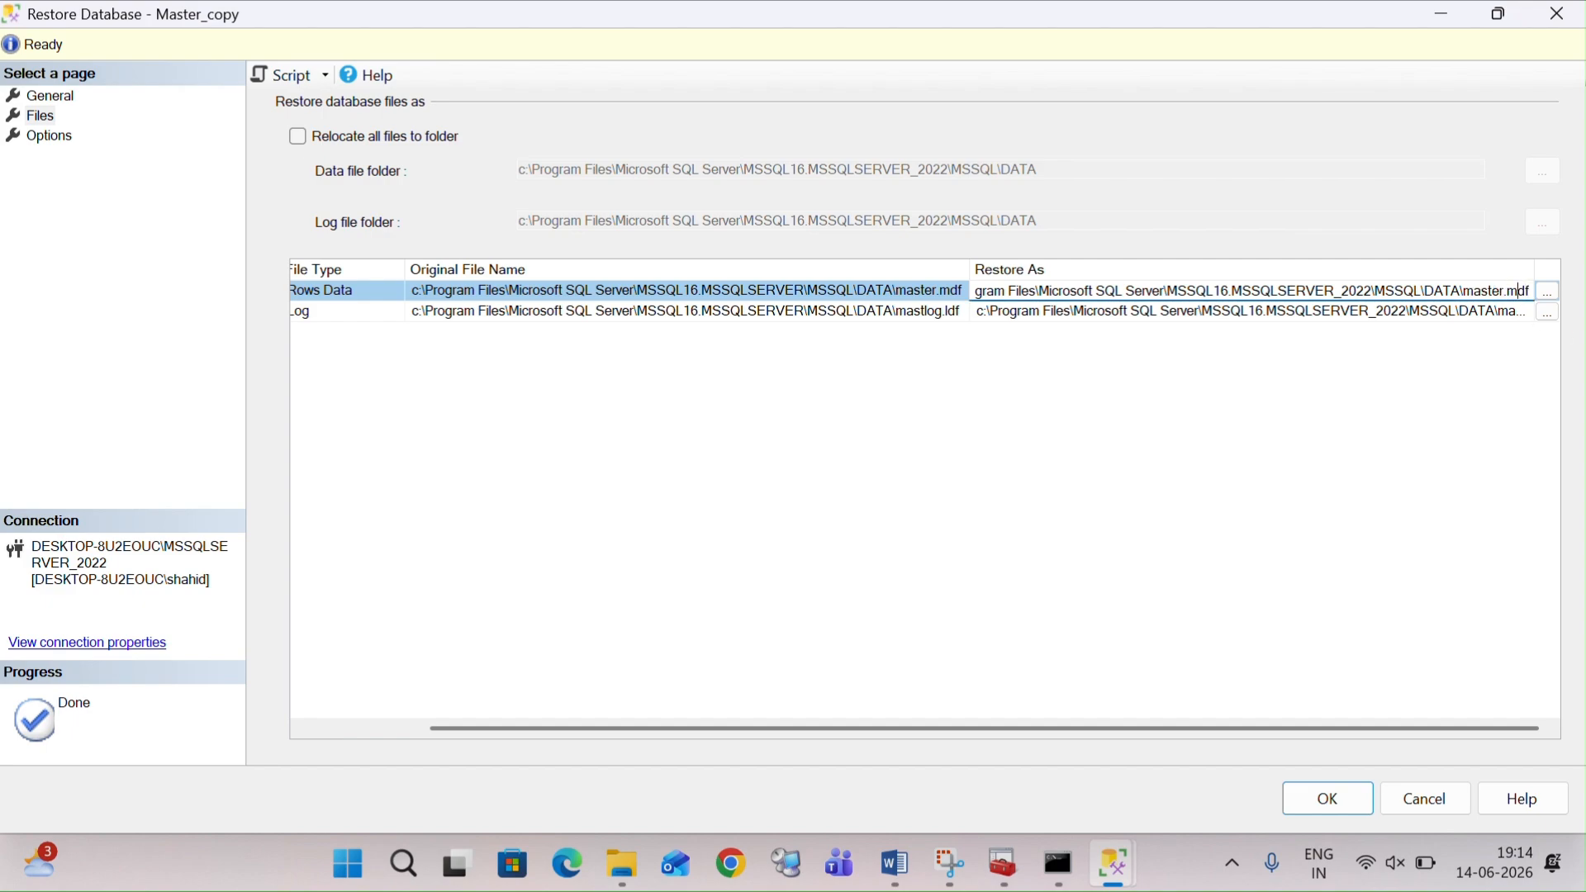
type("_copy")
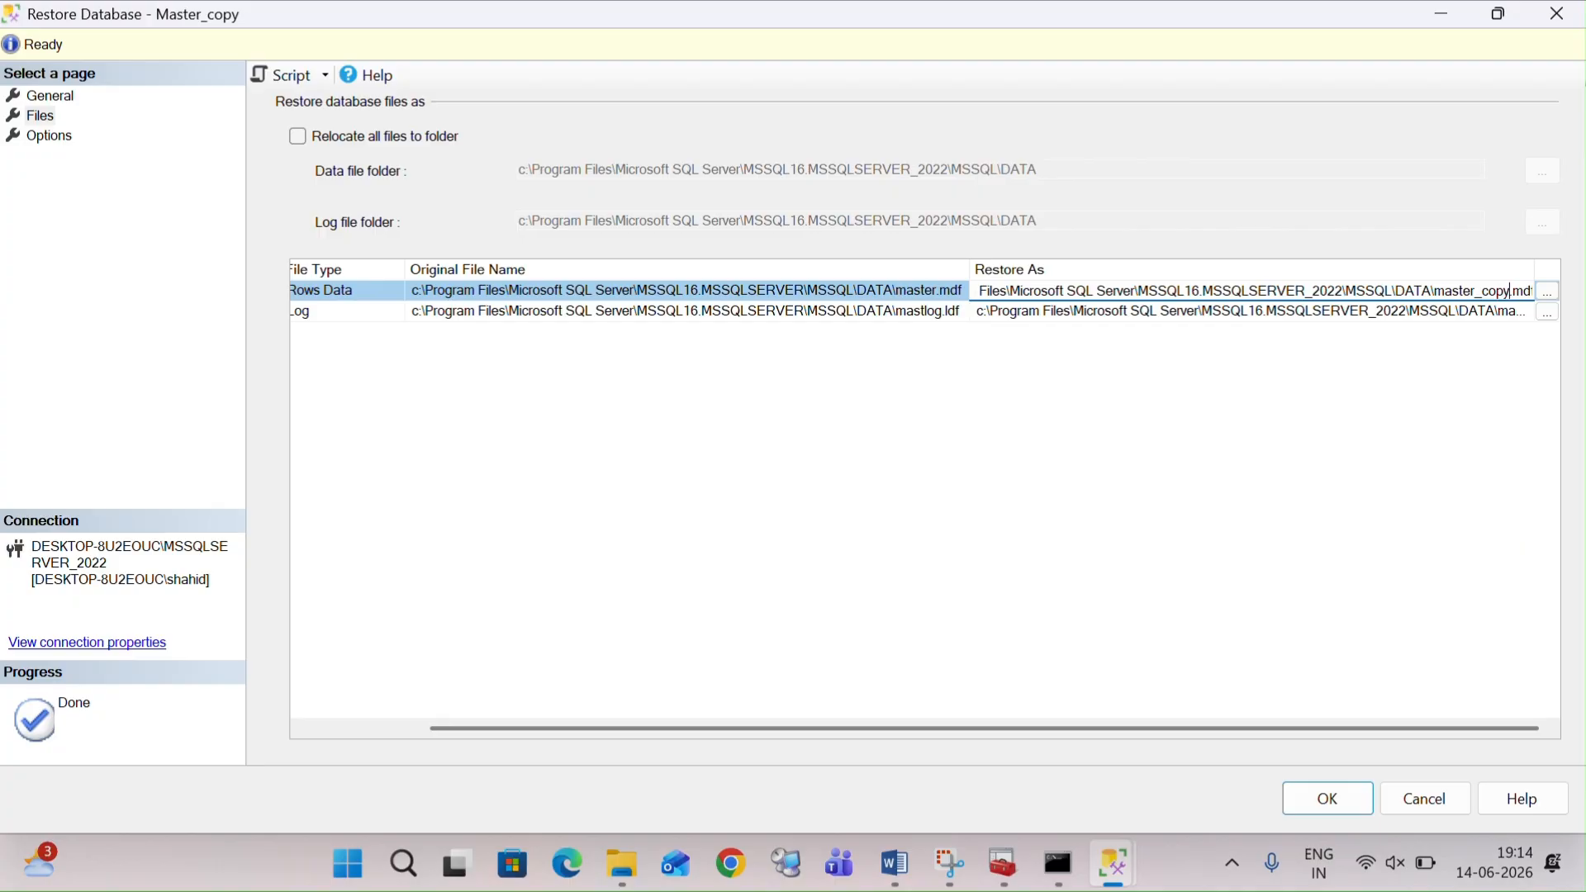
left_click(1507, 312)
left_click(1508, 311)
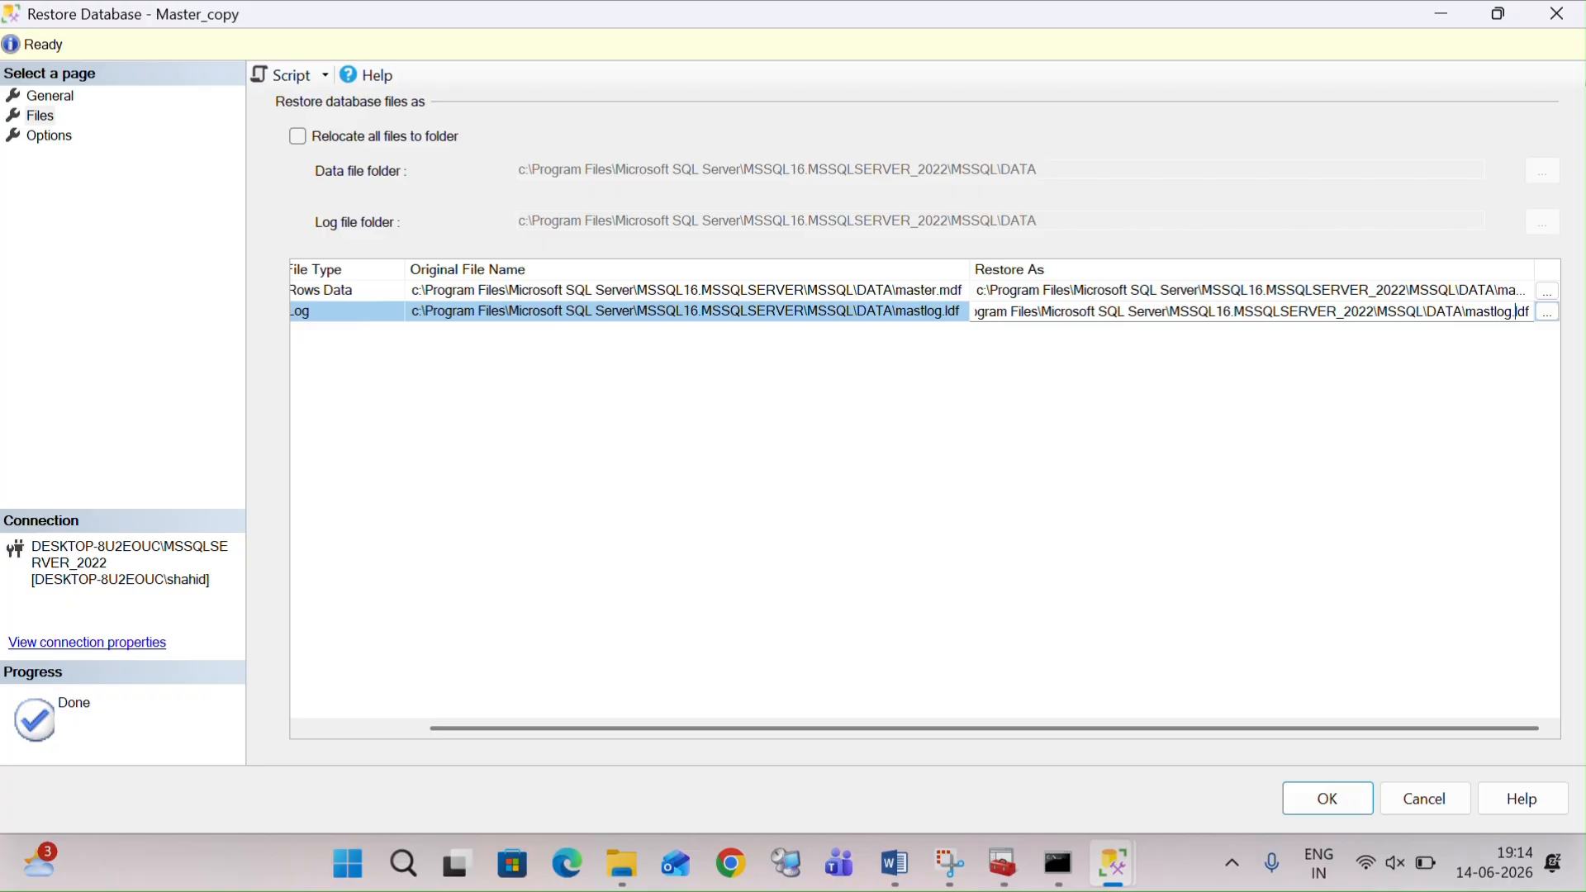
type("_copy")
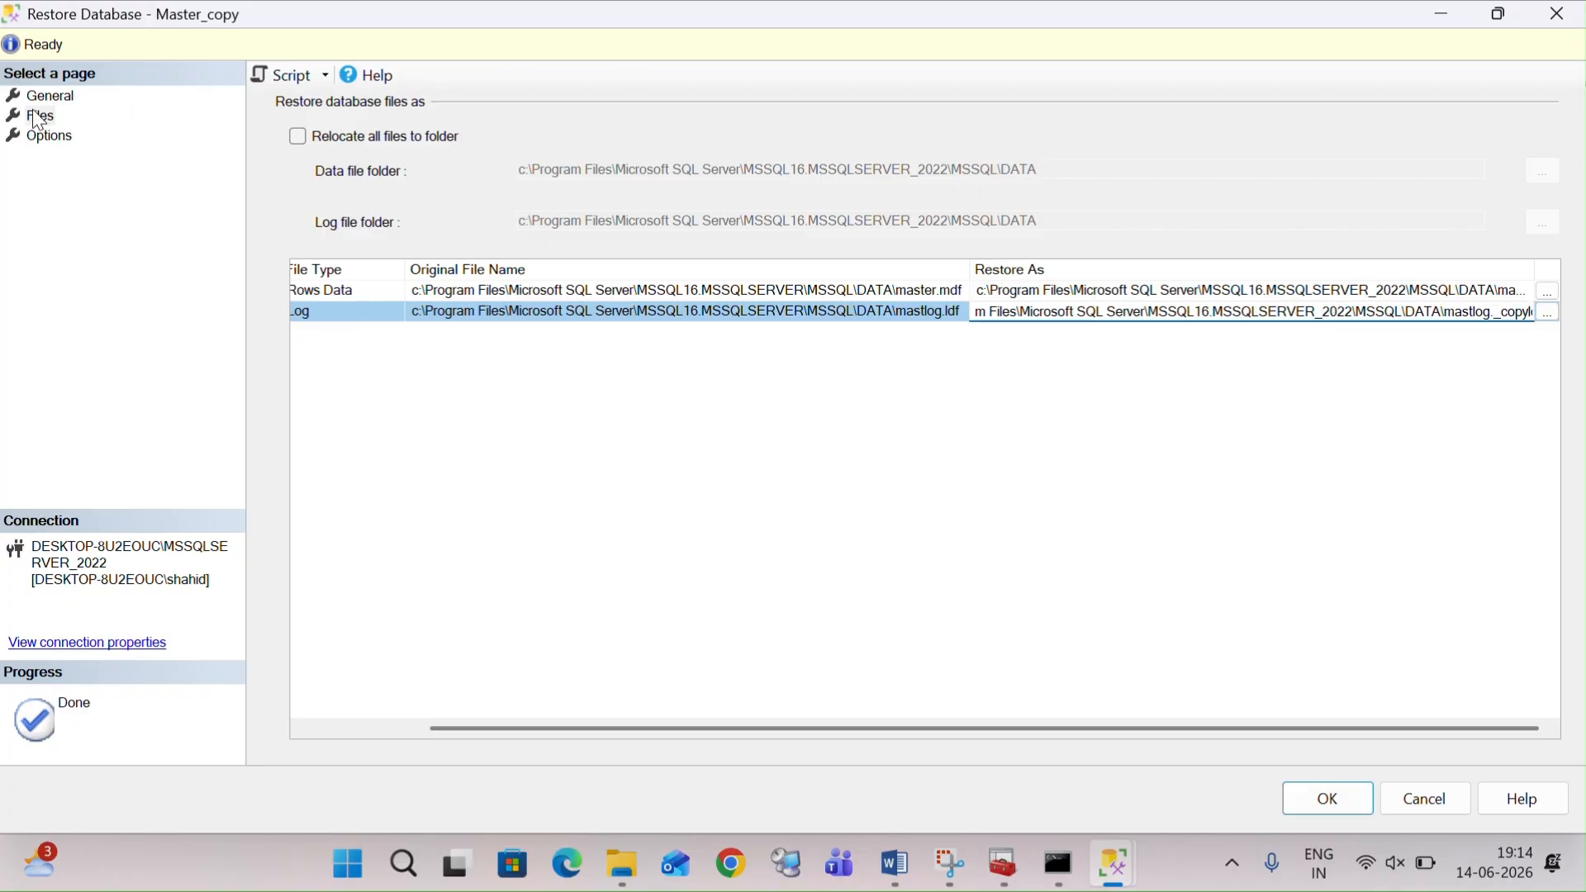
Step: Review the general and file settings, run the Master_copy restore and close the completion message
left_click(51, 96)
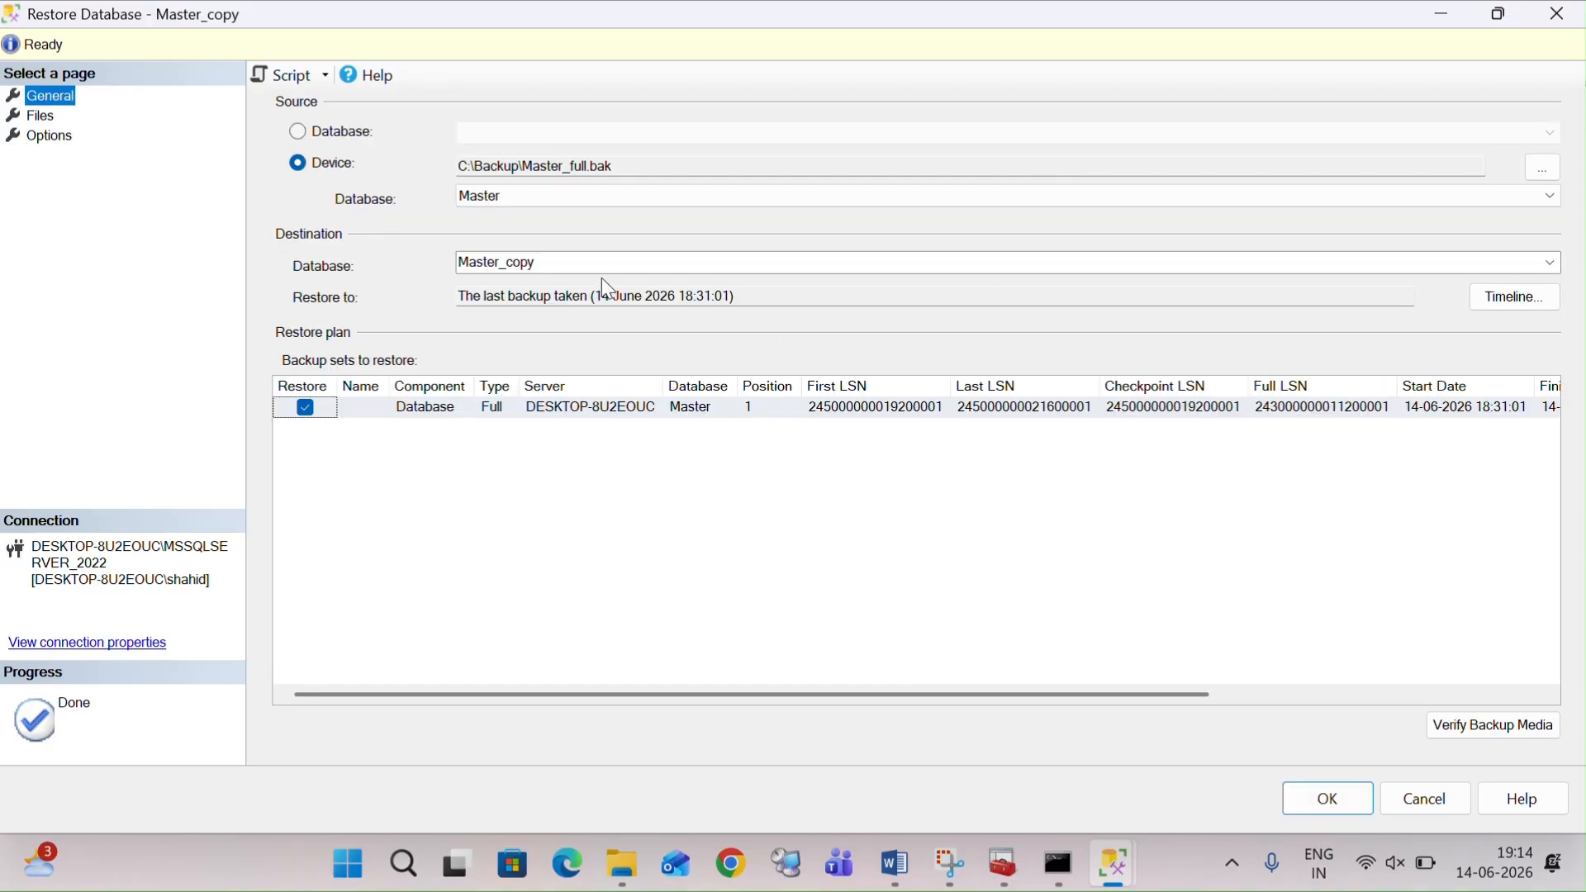
left_click(43, 118)
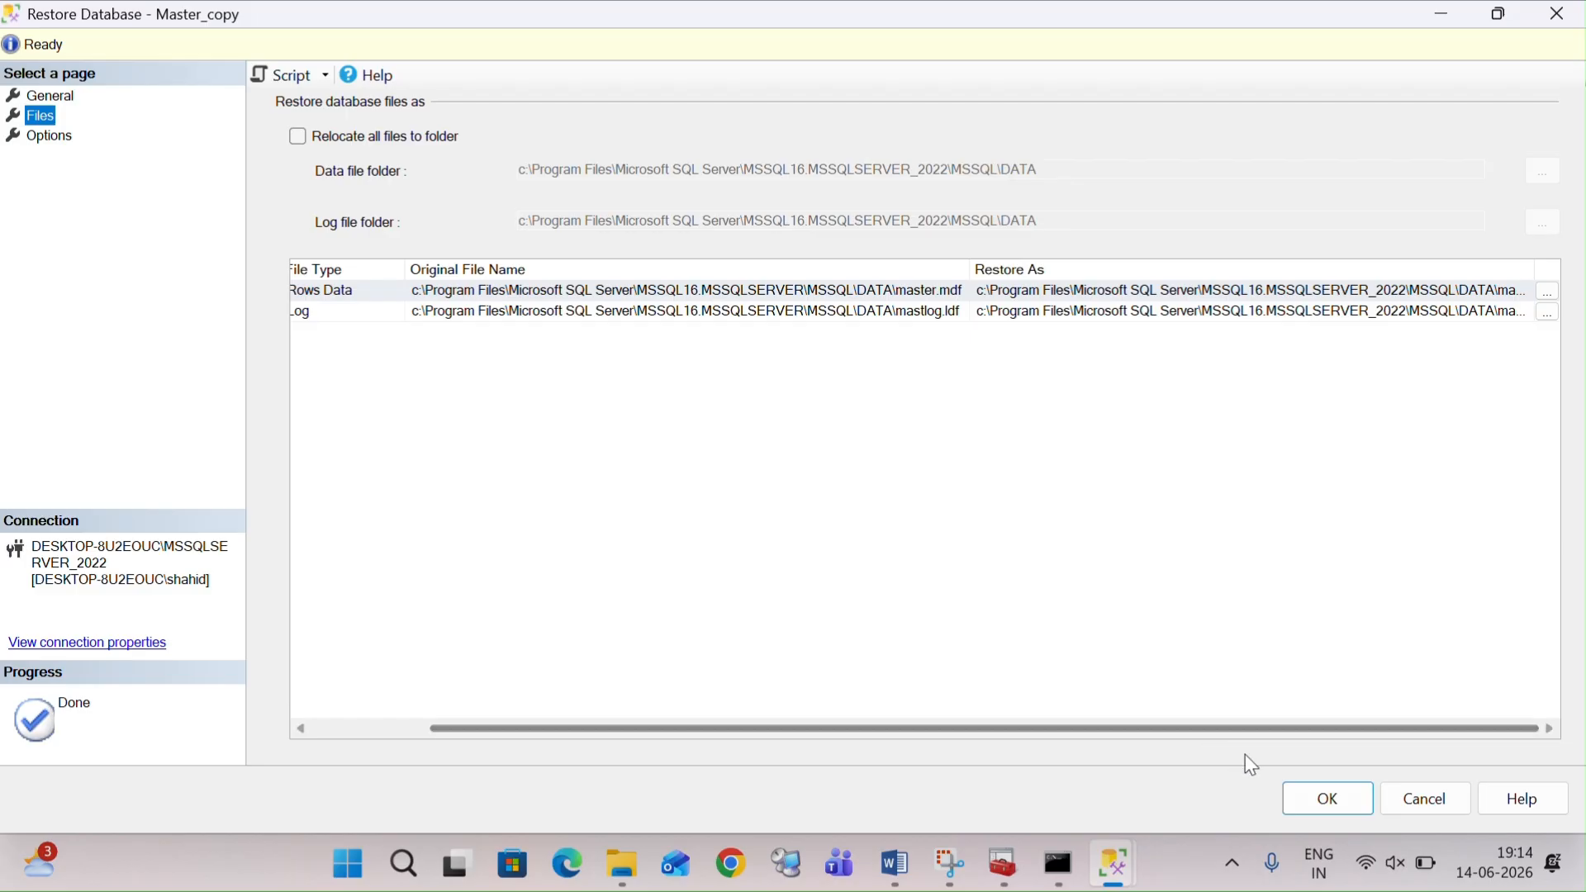
left_click(1325, 800)
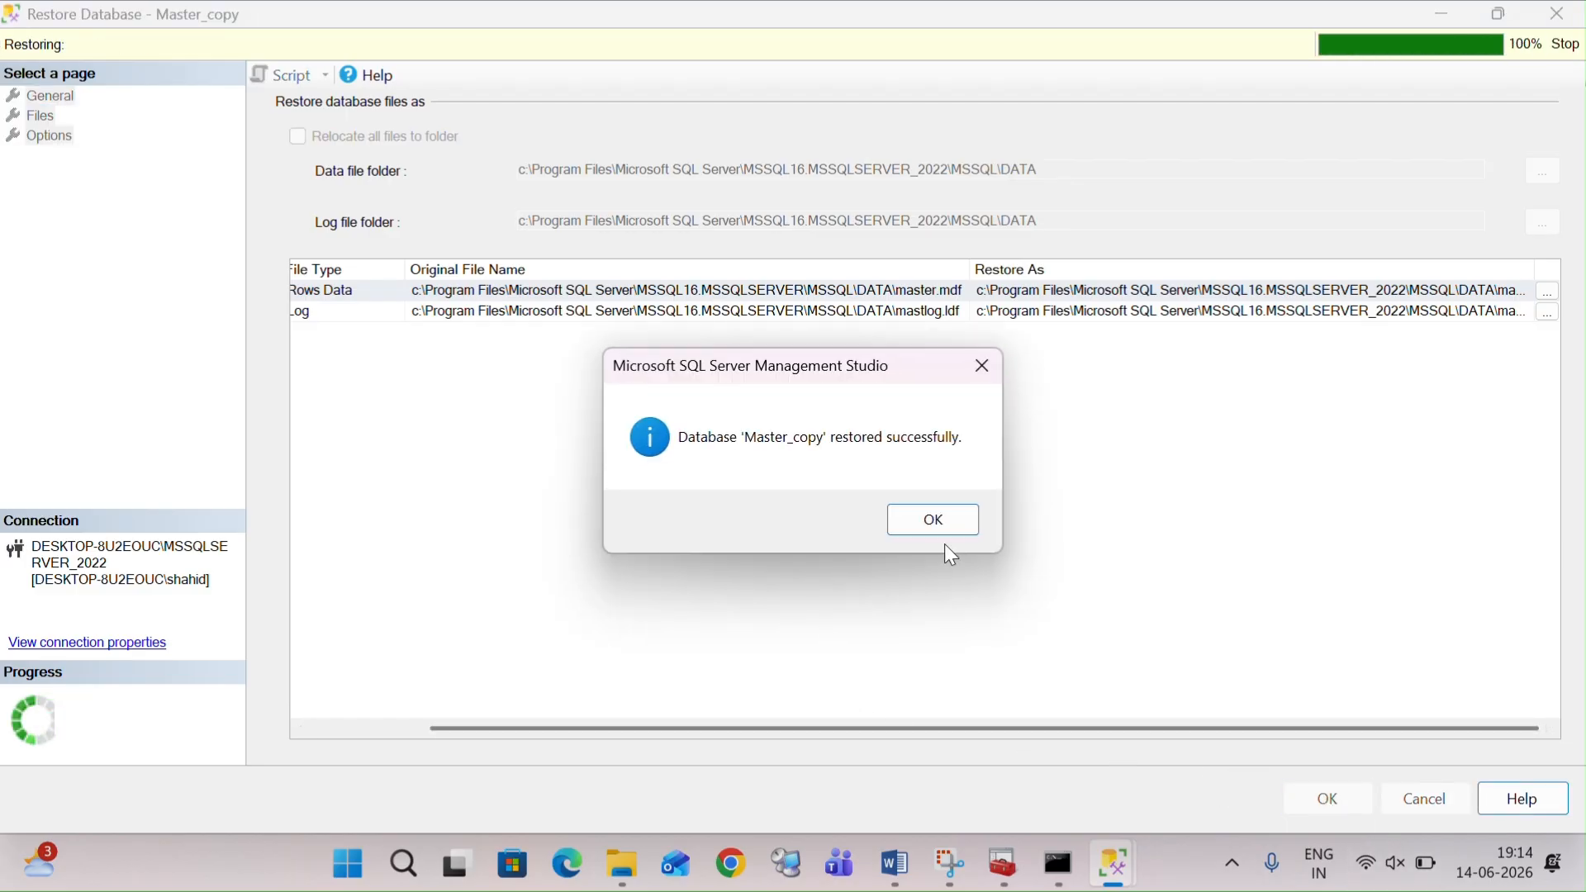
left_click(931, 530)
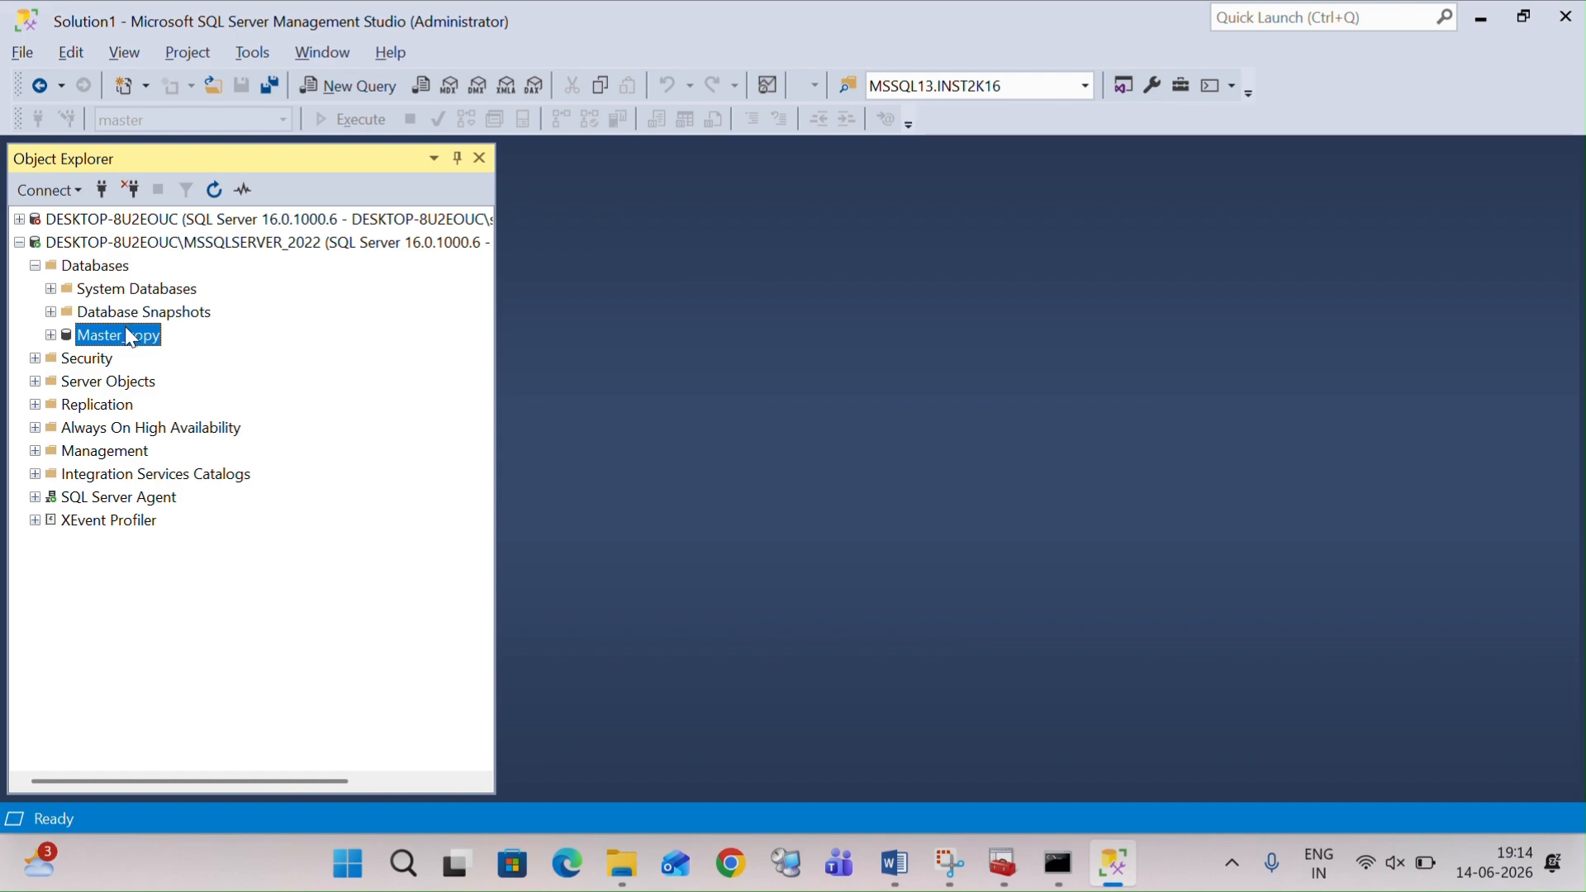
Step: Open the DATA folder of MSSQL16.MSSQLSERVER_2022 in File Explorer and select master_copy.mdf and mastlog._copyldf
left_click(622, 863)
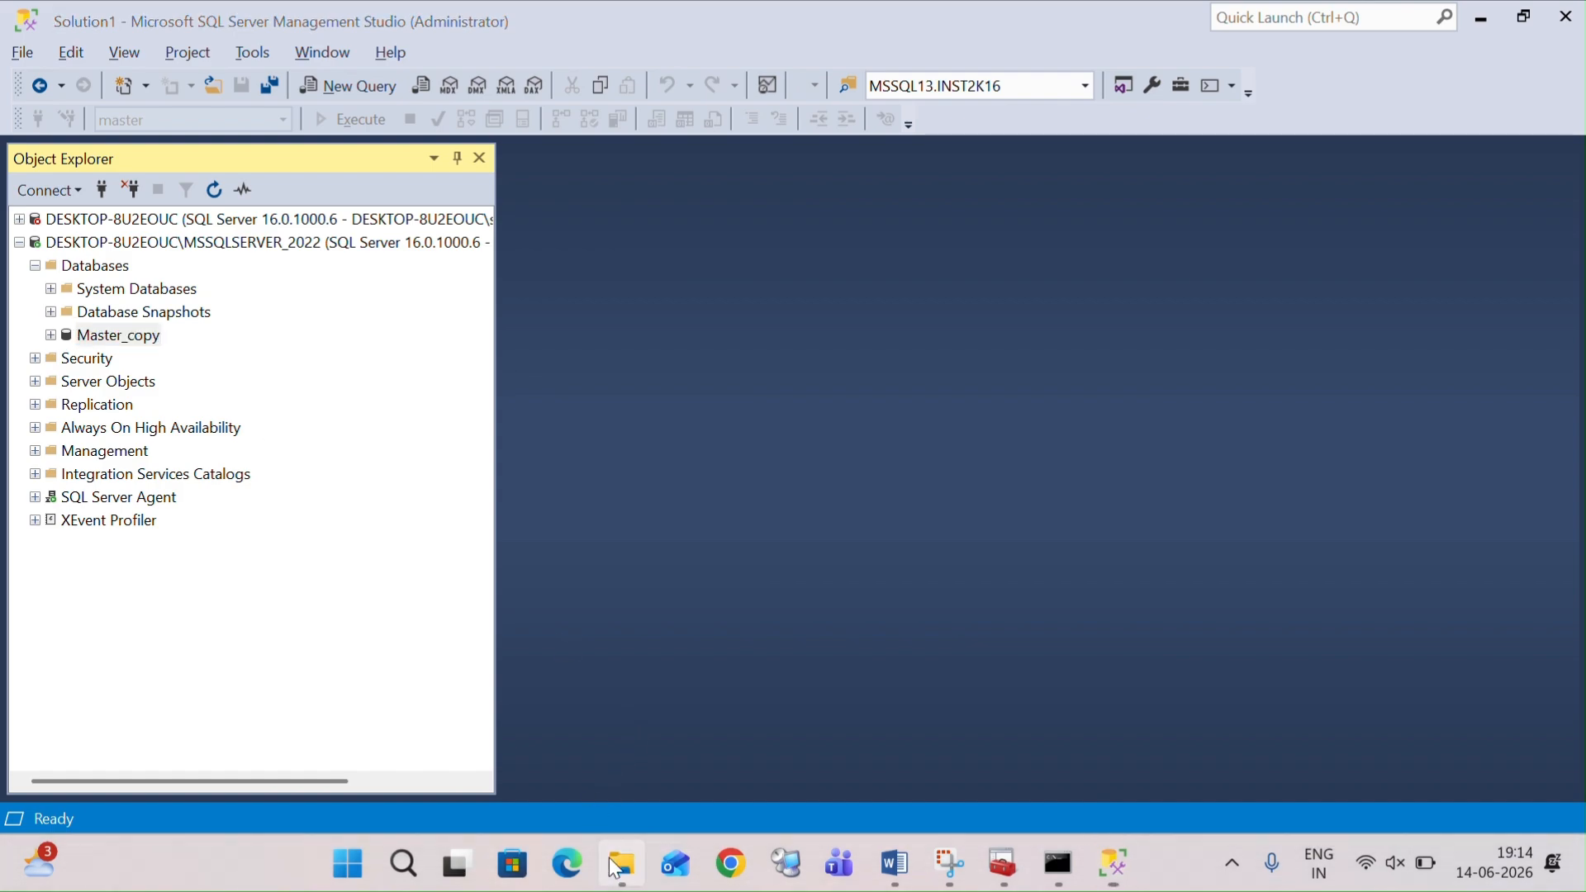
double_click(546, 654)
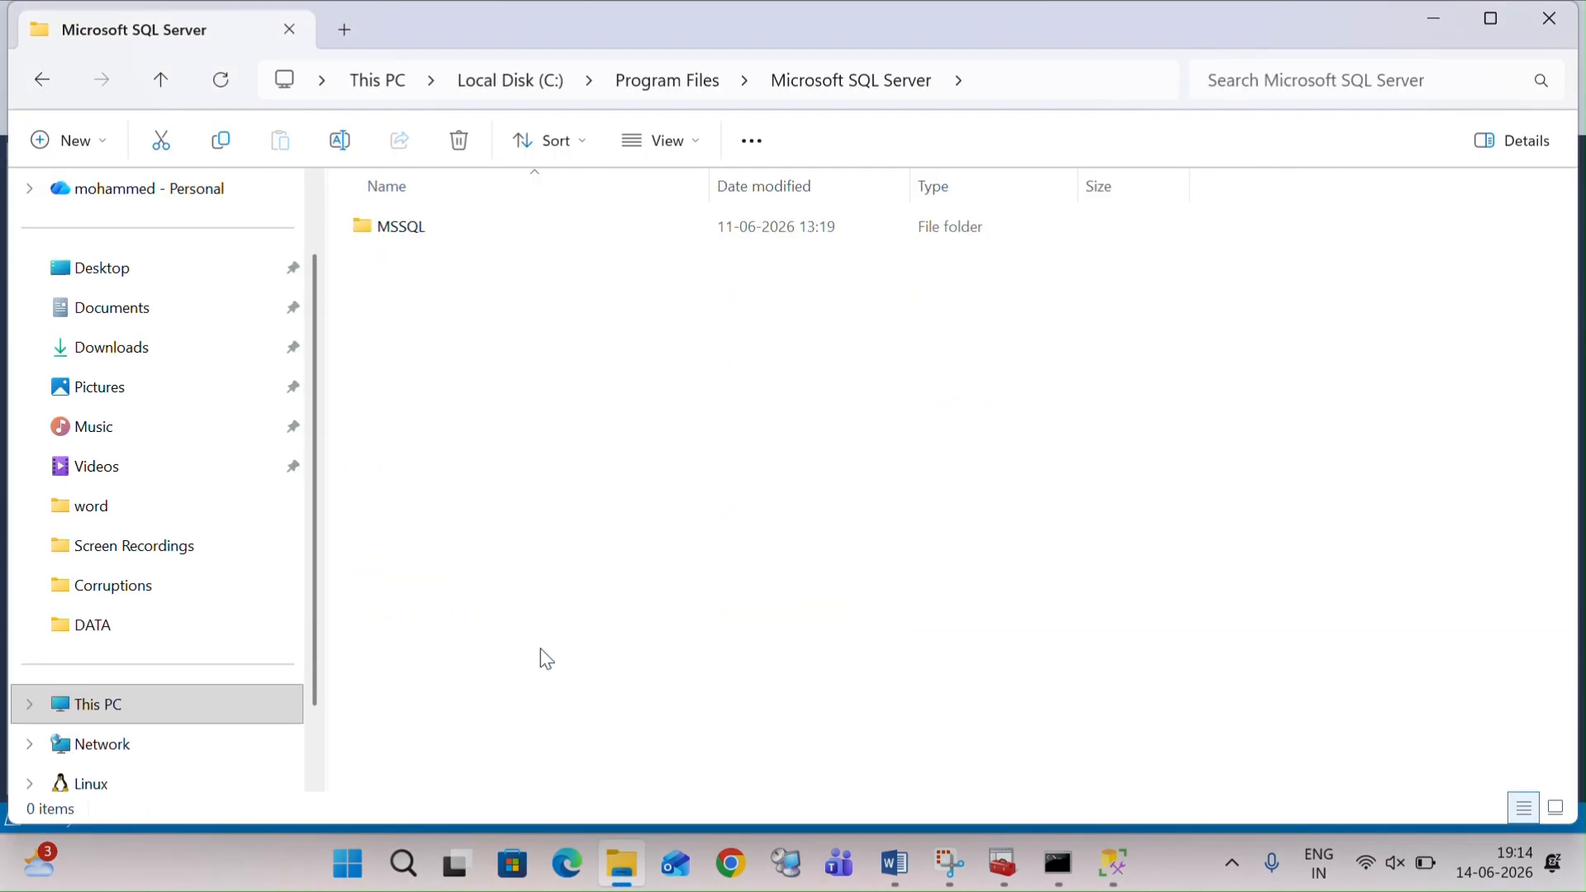
double_click(417, 227)
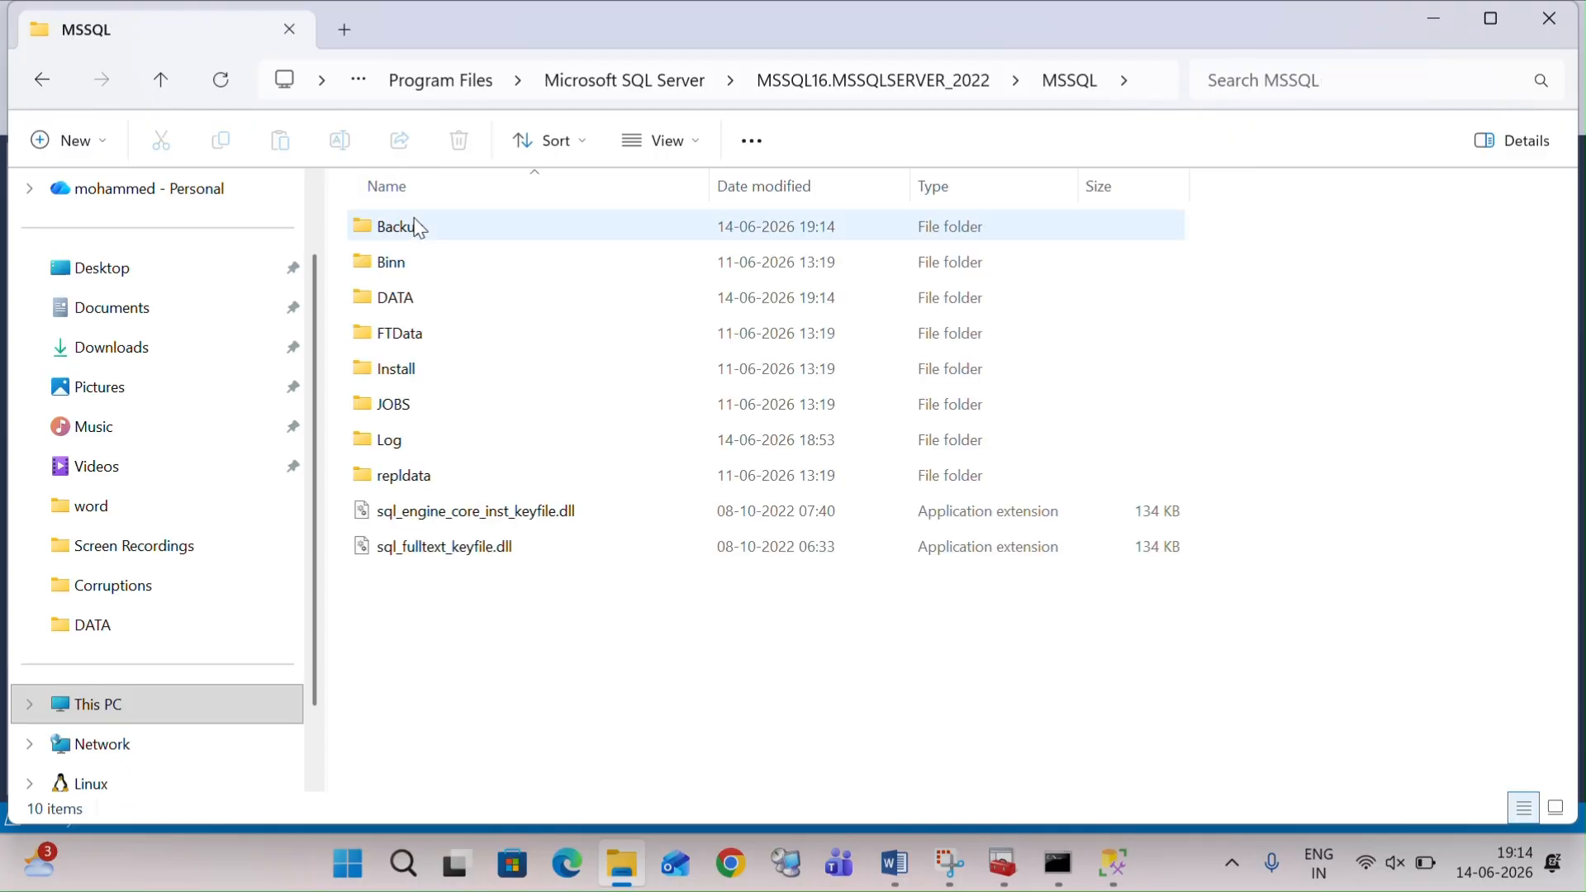
left_click(479, 306)
double_click(479, 306)
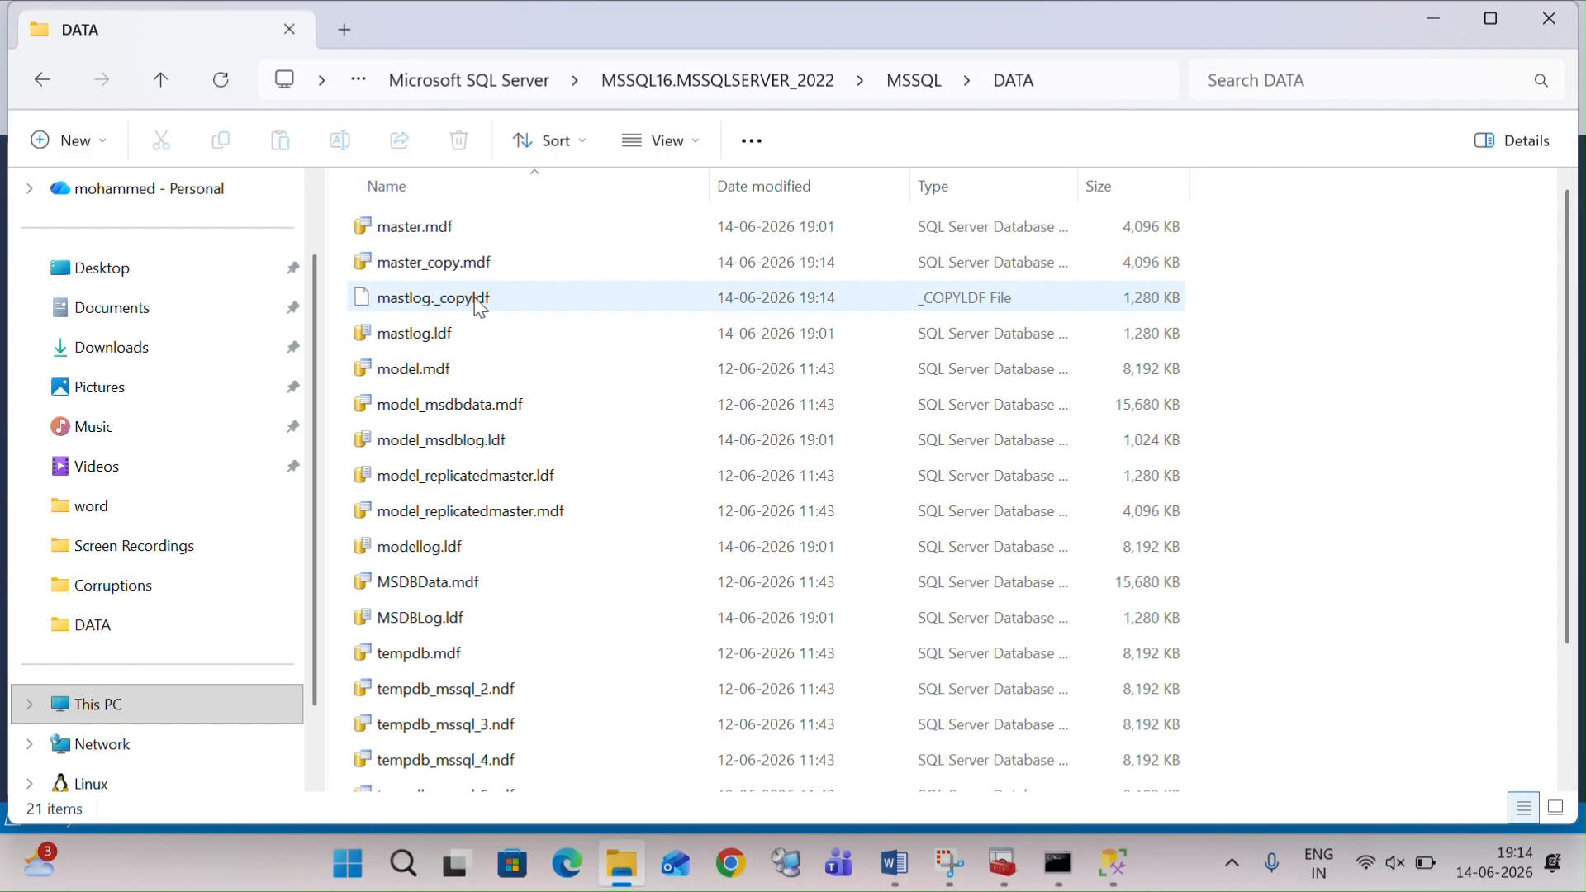
left_click(485, 281)
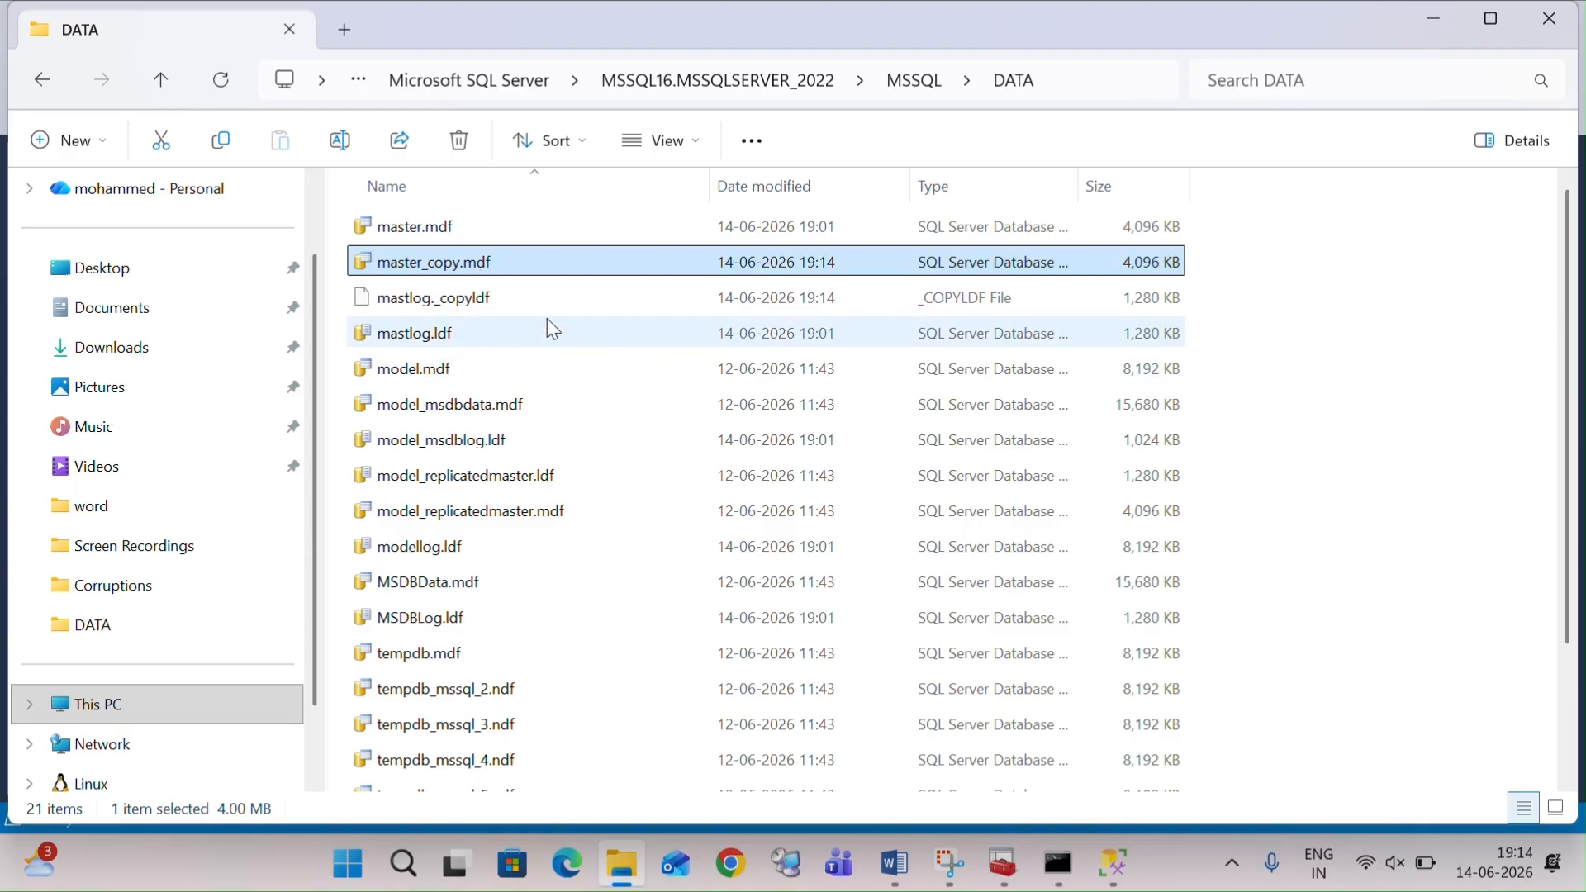
left_click(514, 292, "ctrl")
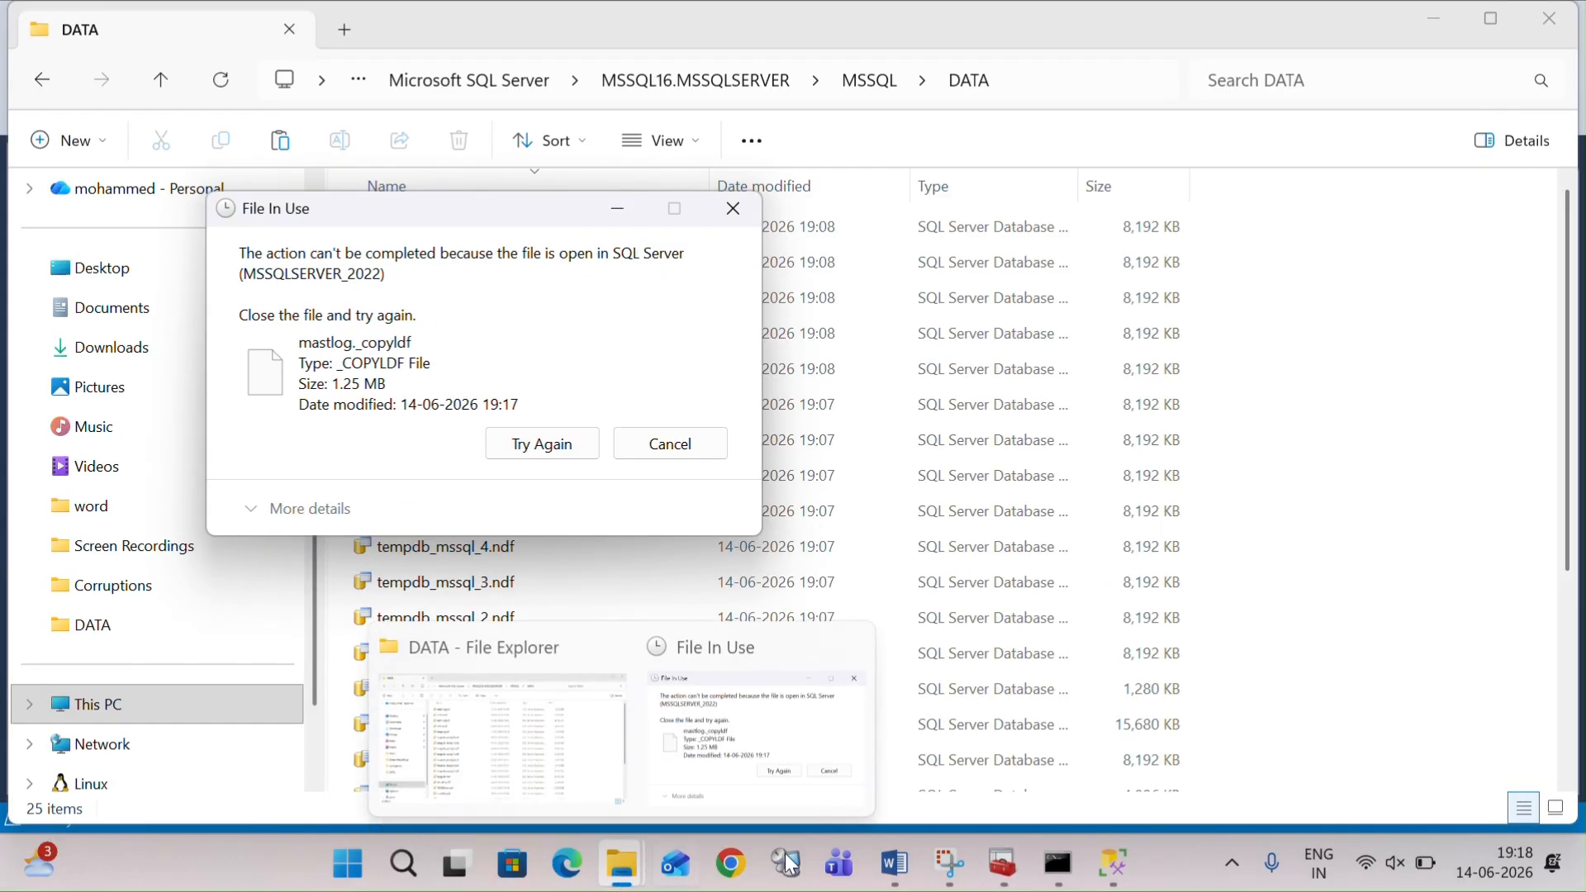
Step: Switch to SQL Server Configuration Manager and stop the SQL Server (MSSQLSERVER_2022) service together with its dependent agent service
left_click(1006, 874)
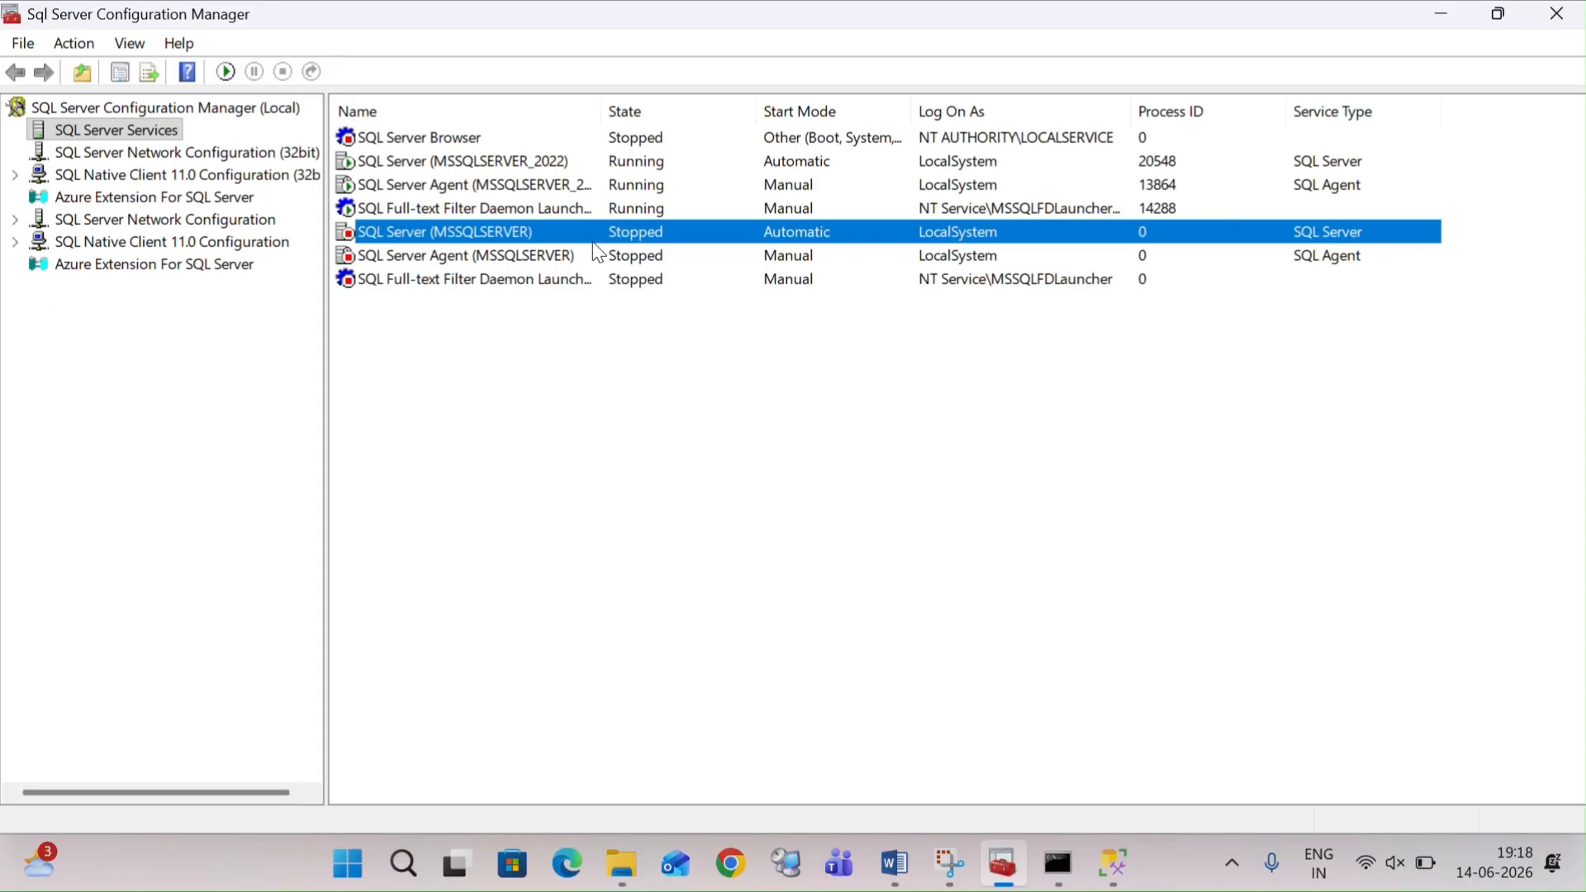
right_click(437, 162)
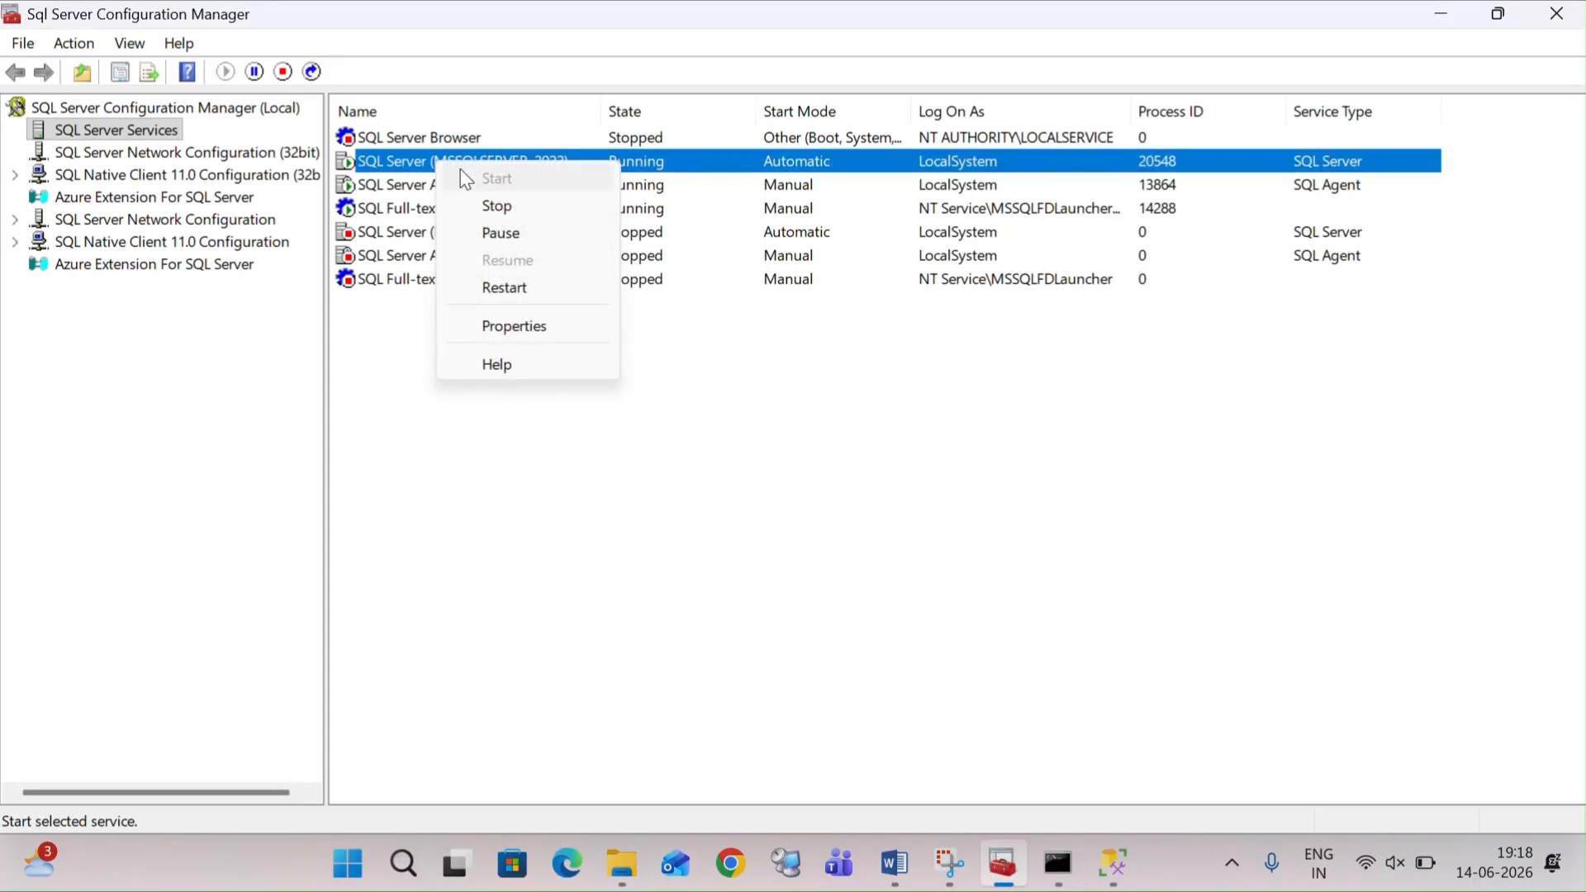
left_click(510, 205)
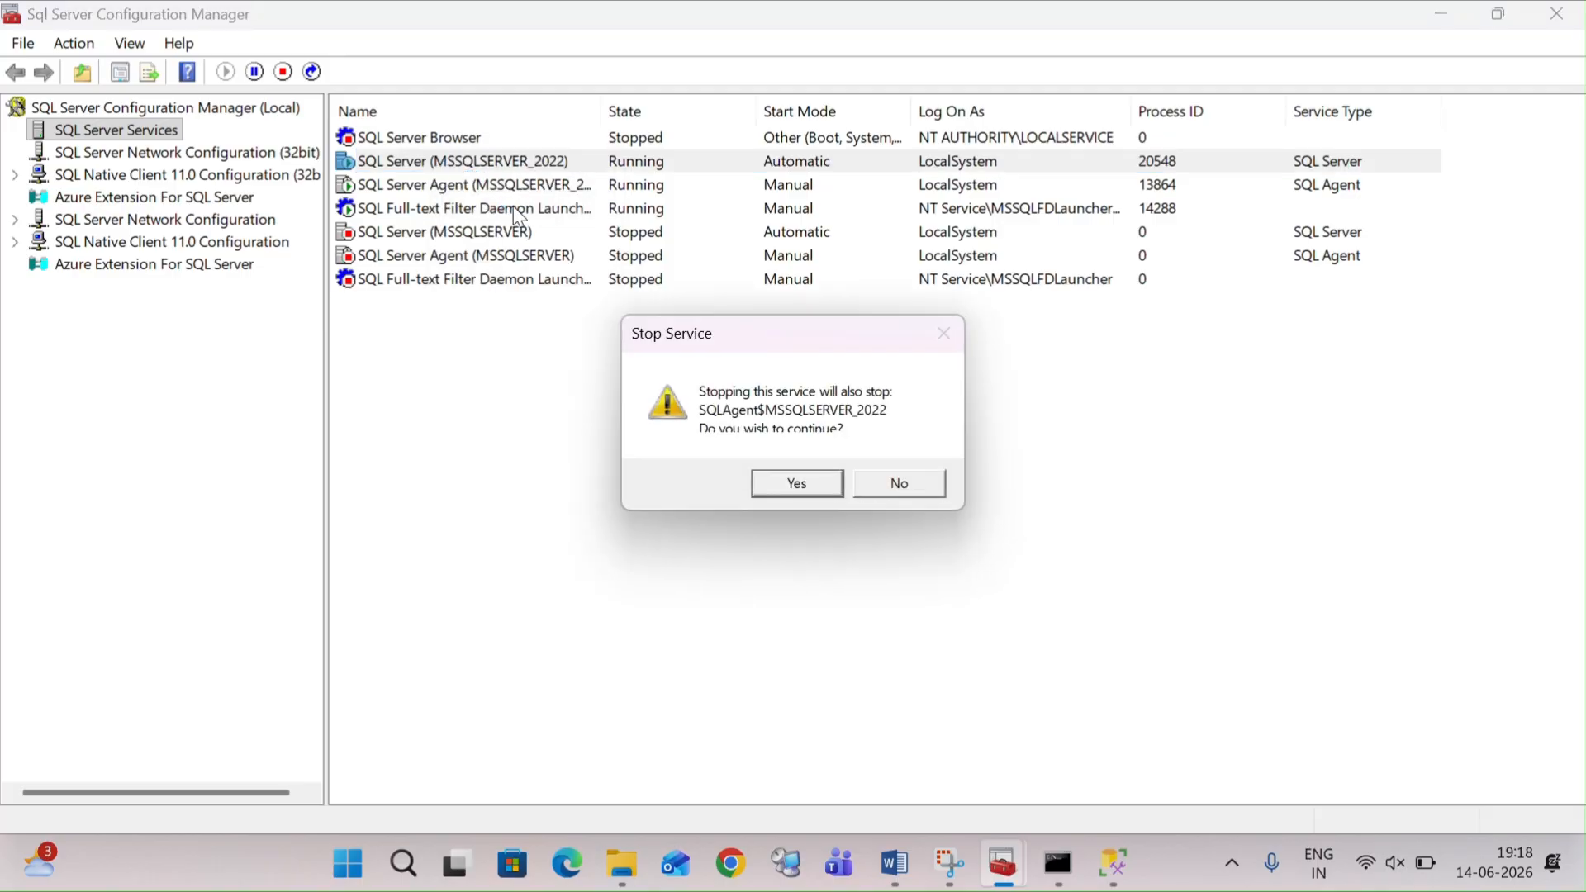
left_click(779, 474)
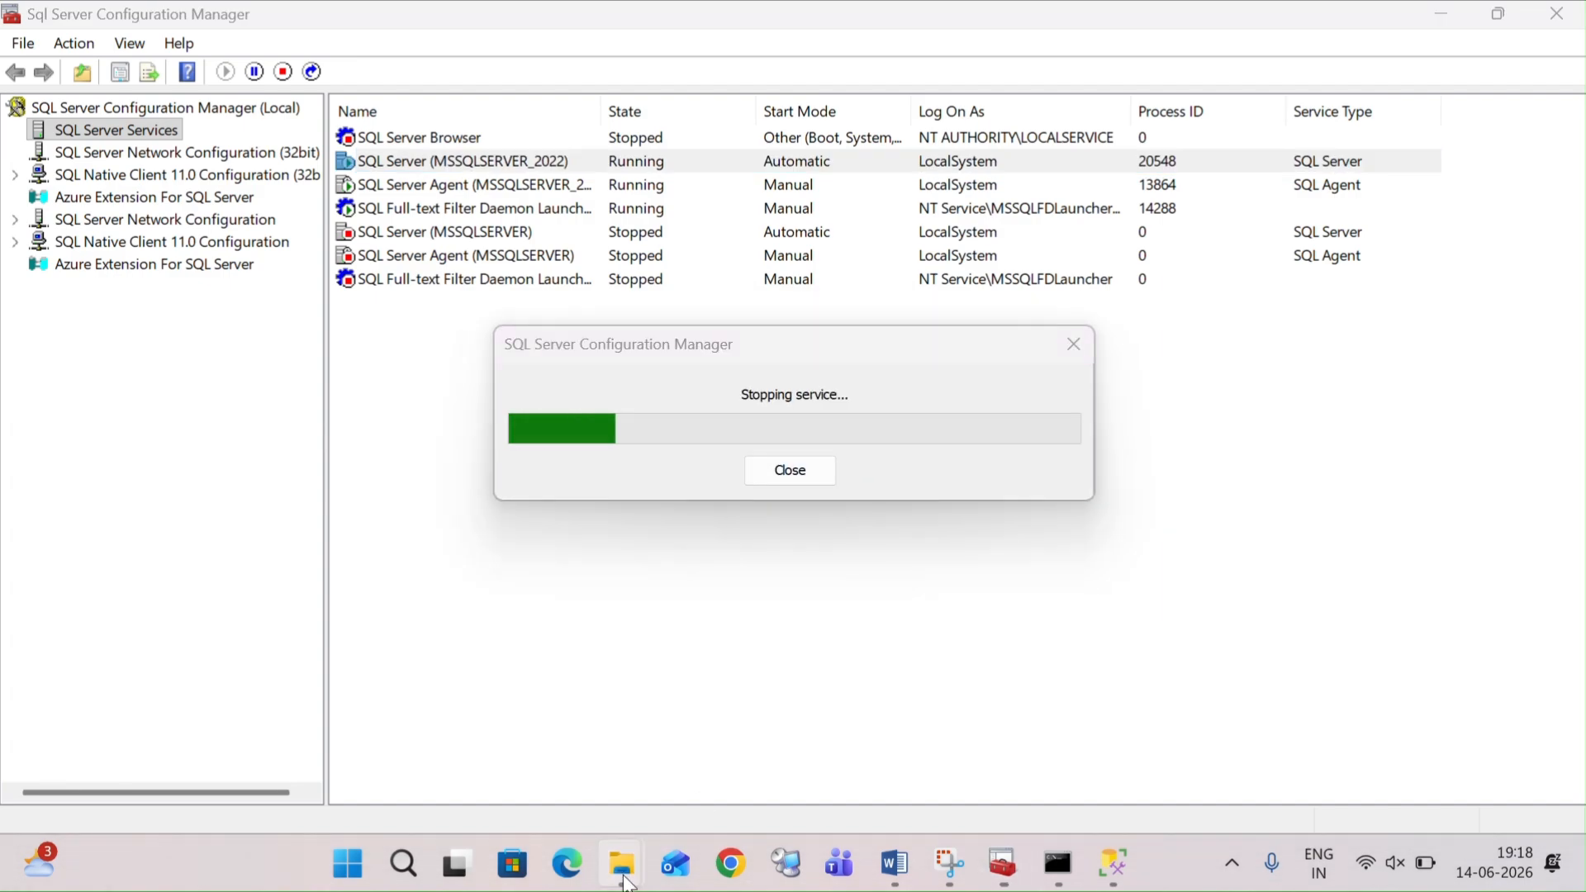
Step: Return to File Explorer and open the DATA folder of the MSSQL16.MSSQLSERVER_2022 instance
mouse_move(636, 869)
left_click(475, 736)
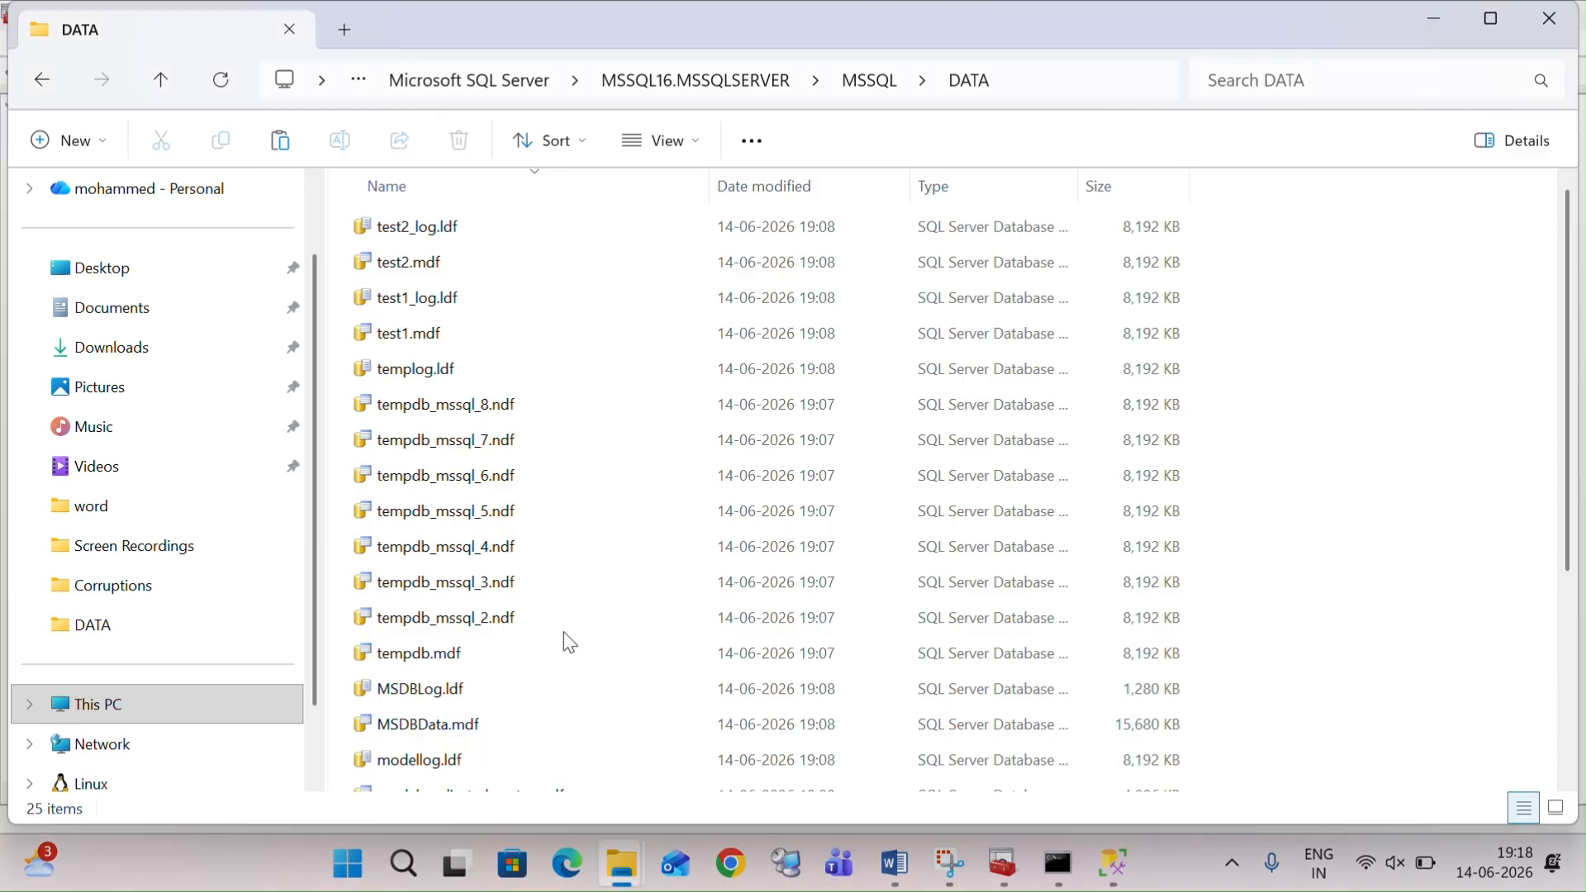
scroll(814, 430, "down", 1)
scroll(815, 431, "up", 1)
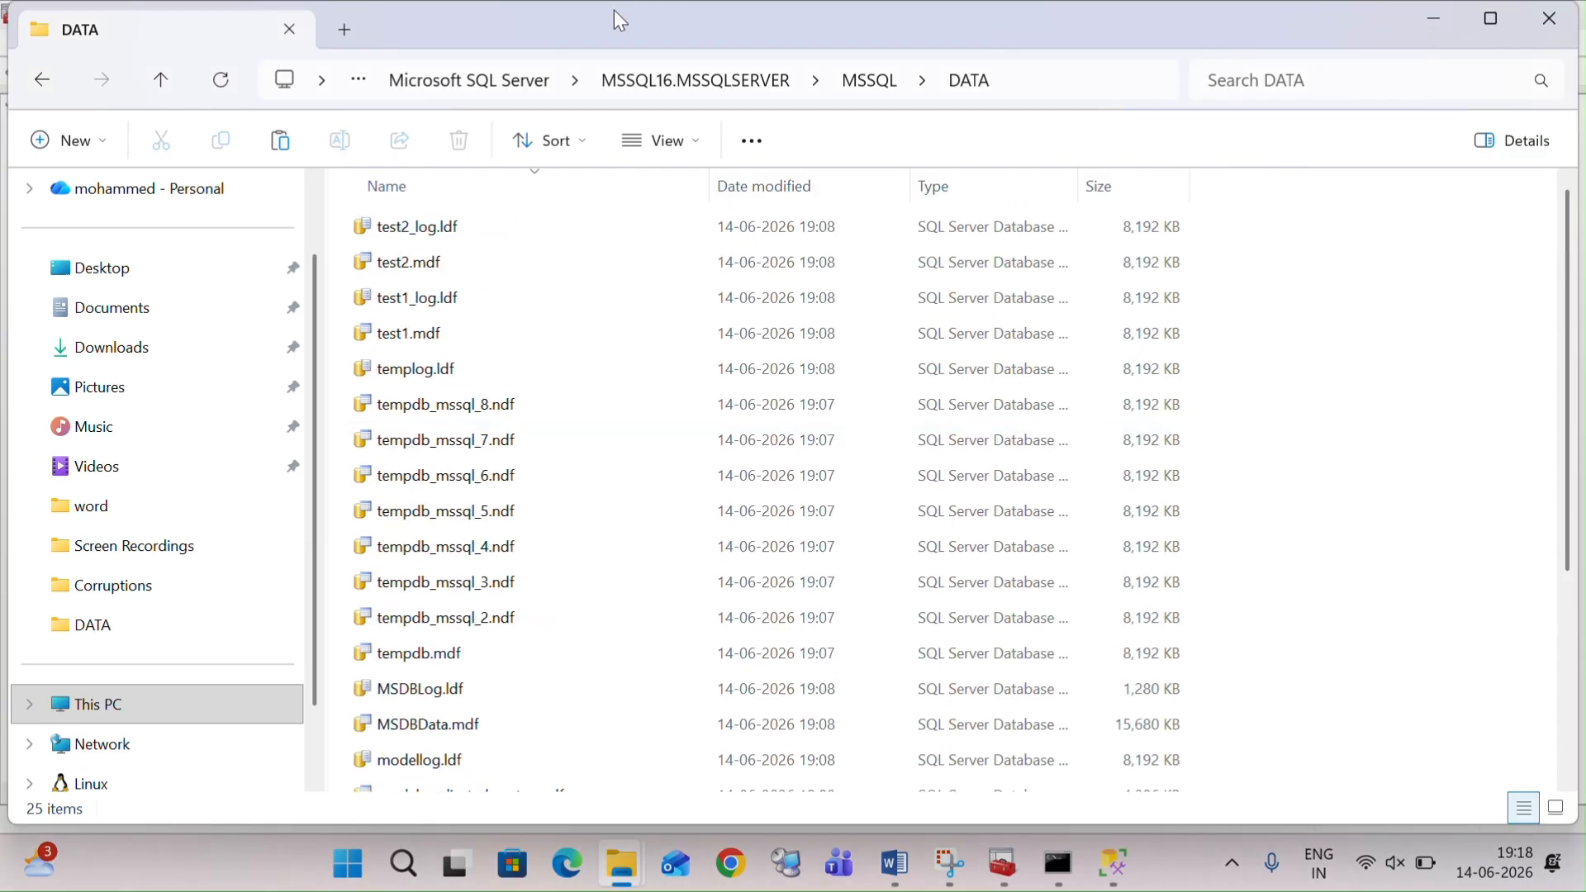
left_click(466, 82)
double_click(499, 652)
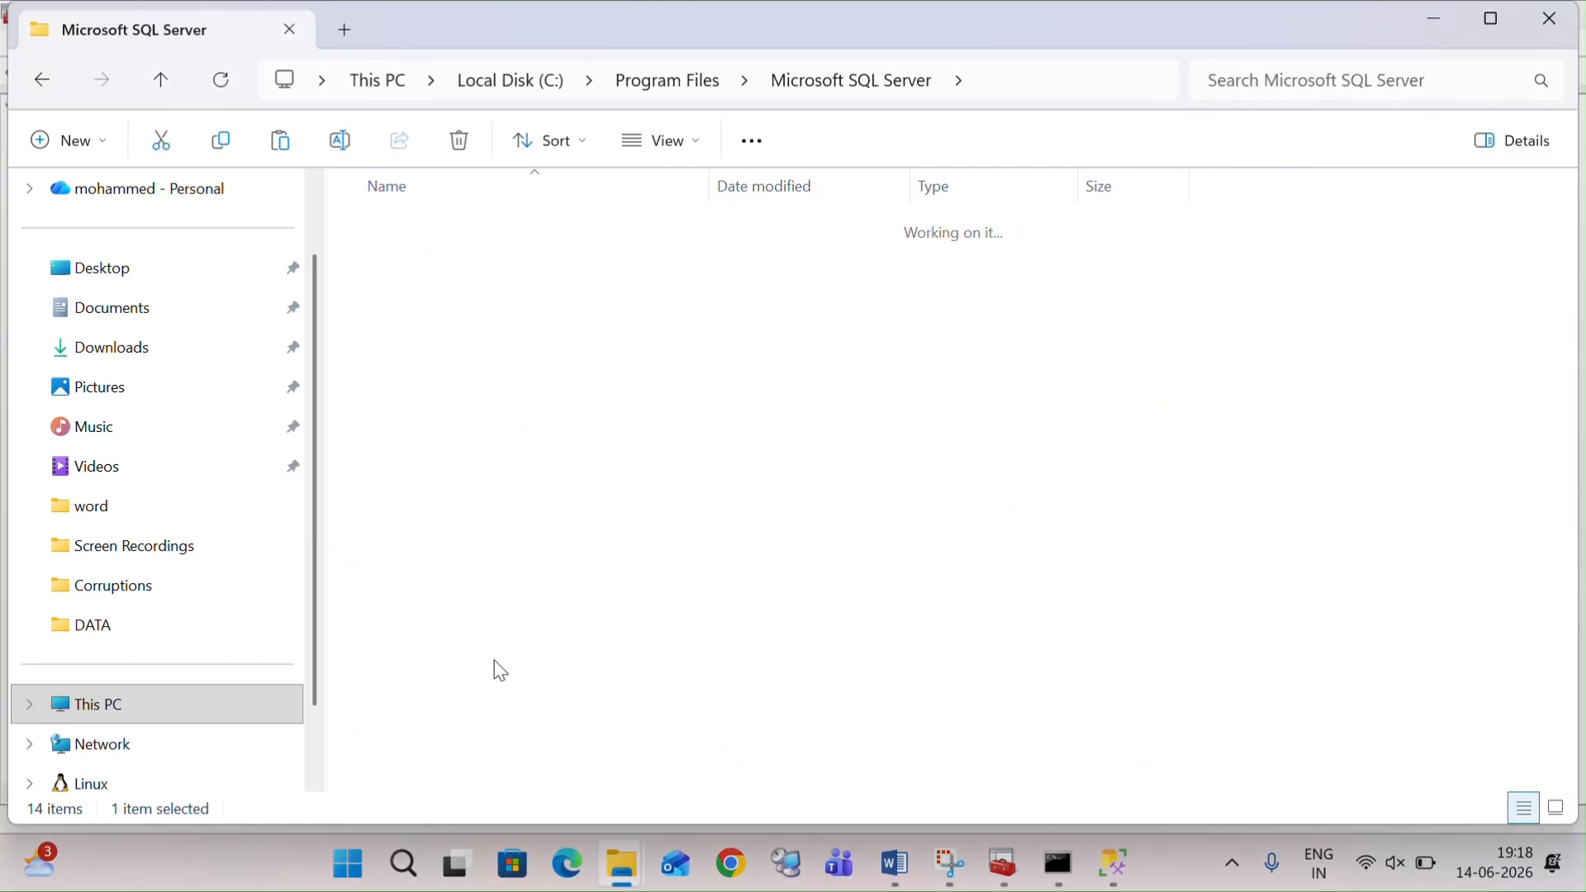
left_click(428, 228)
double_click(428, 228)
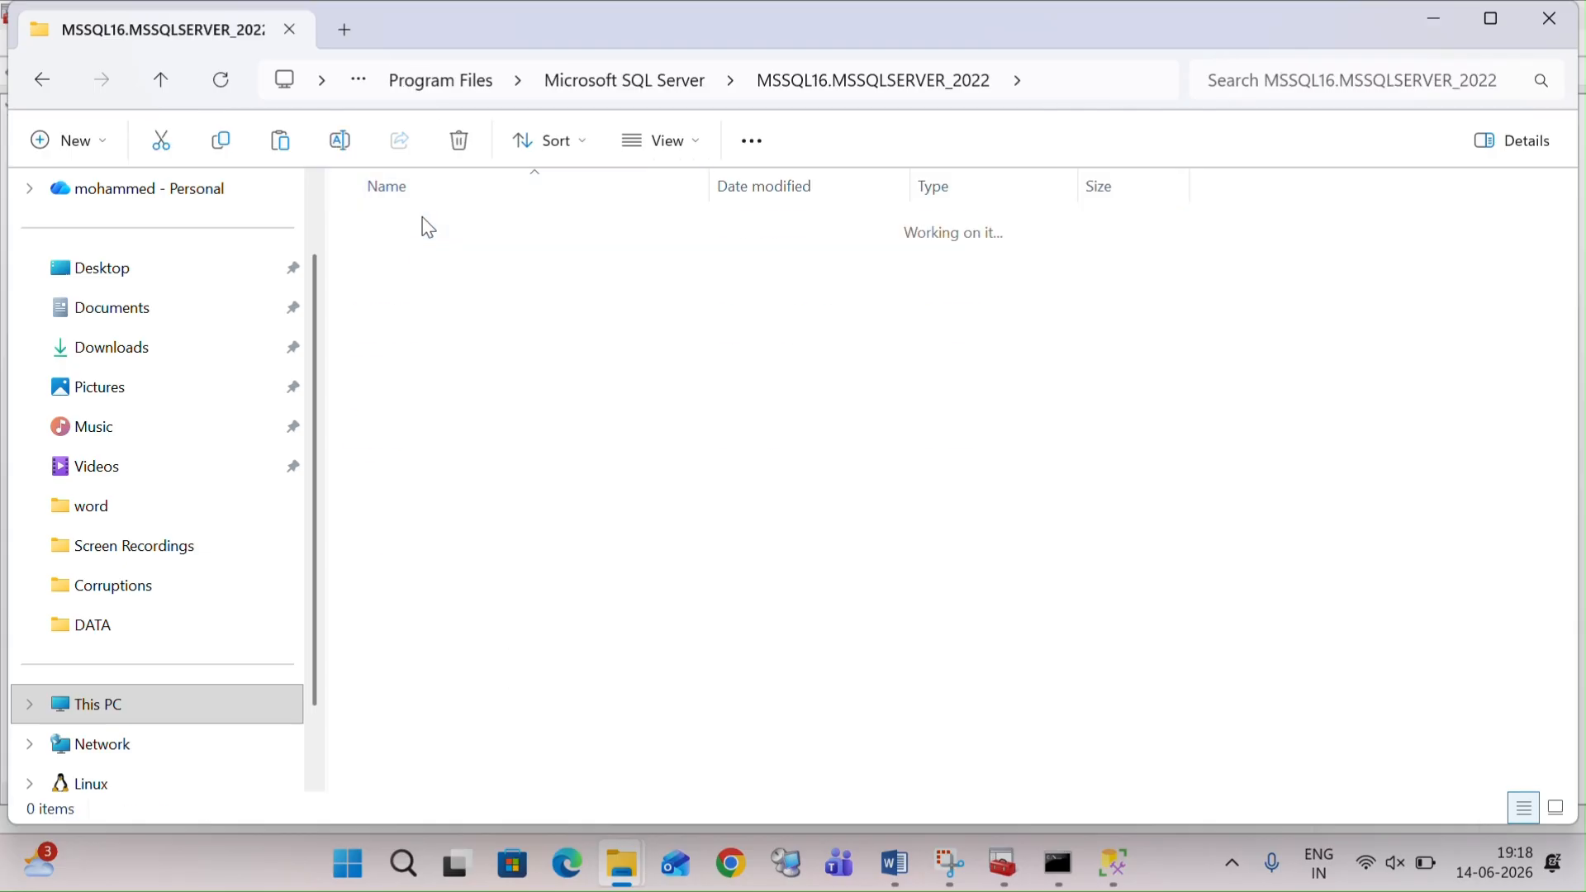
left_click(409, 302)
double_click(408, 302)
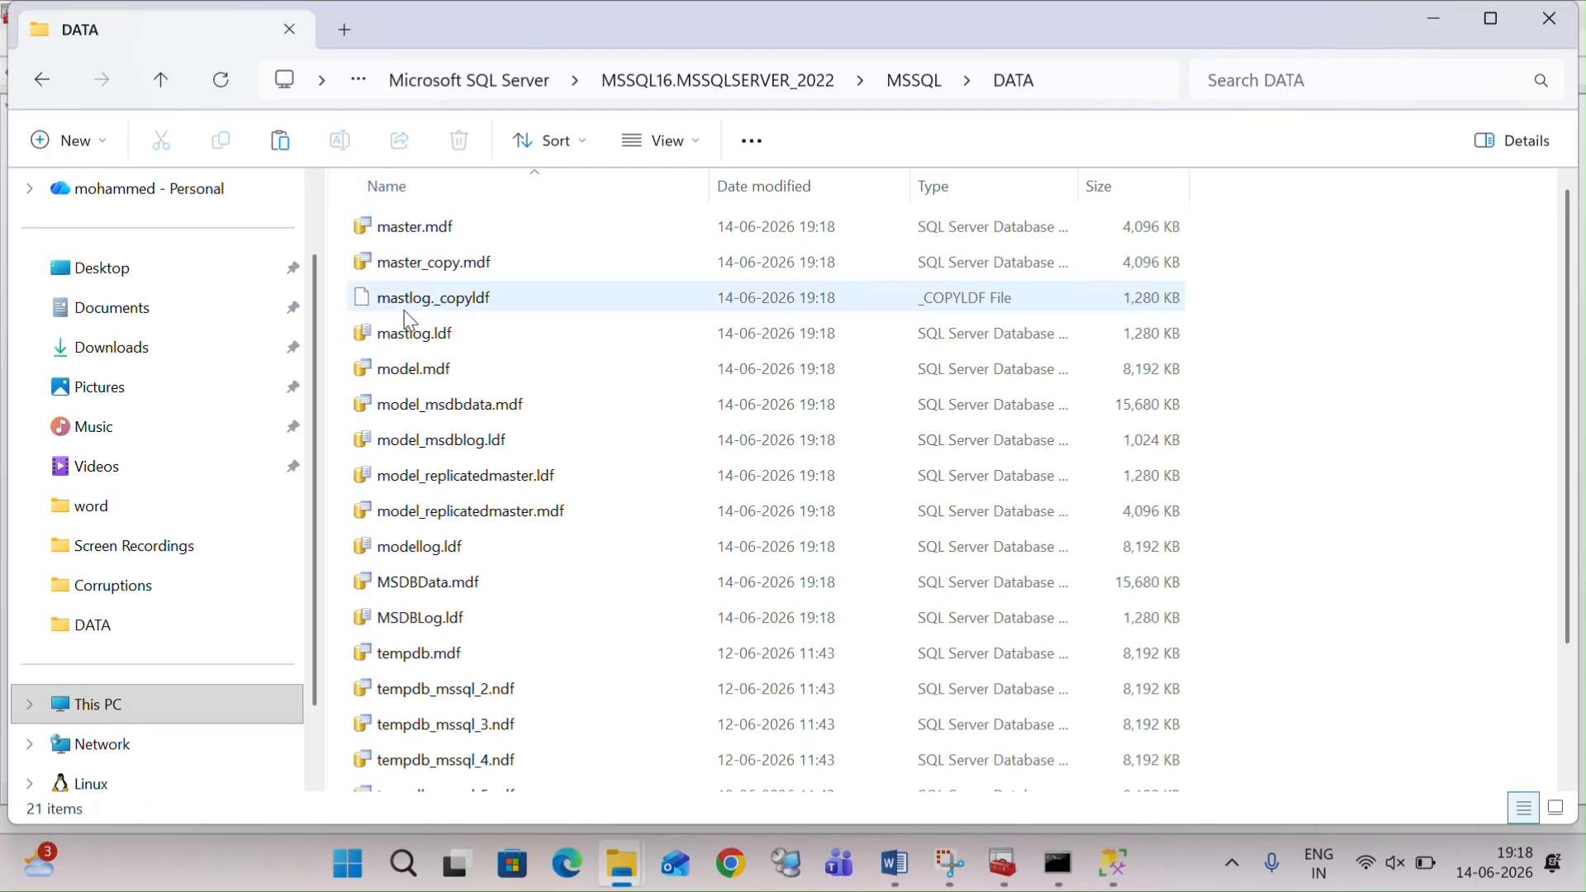
Step: Rename mastlog._copyldf to mastlog_copy.ldf, accepting the extension change and granting administrator permission
left_click(407, 312)
key("F2")
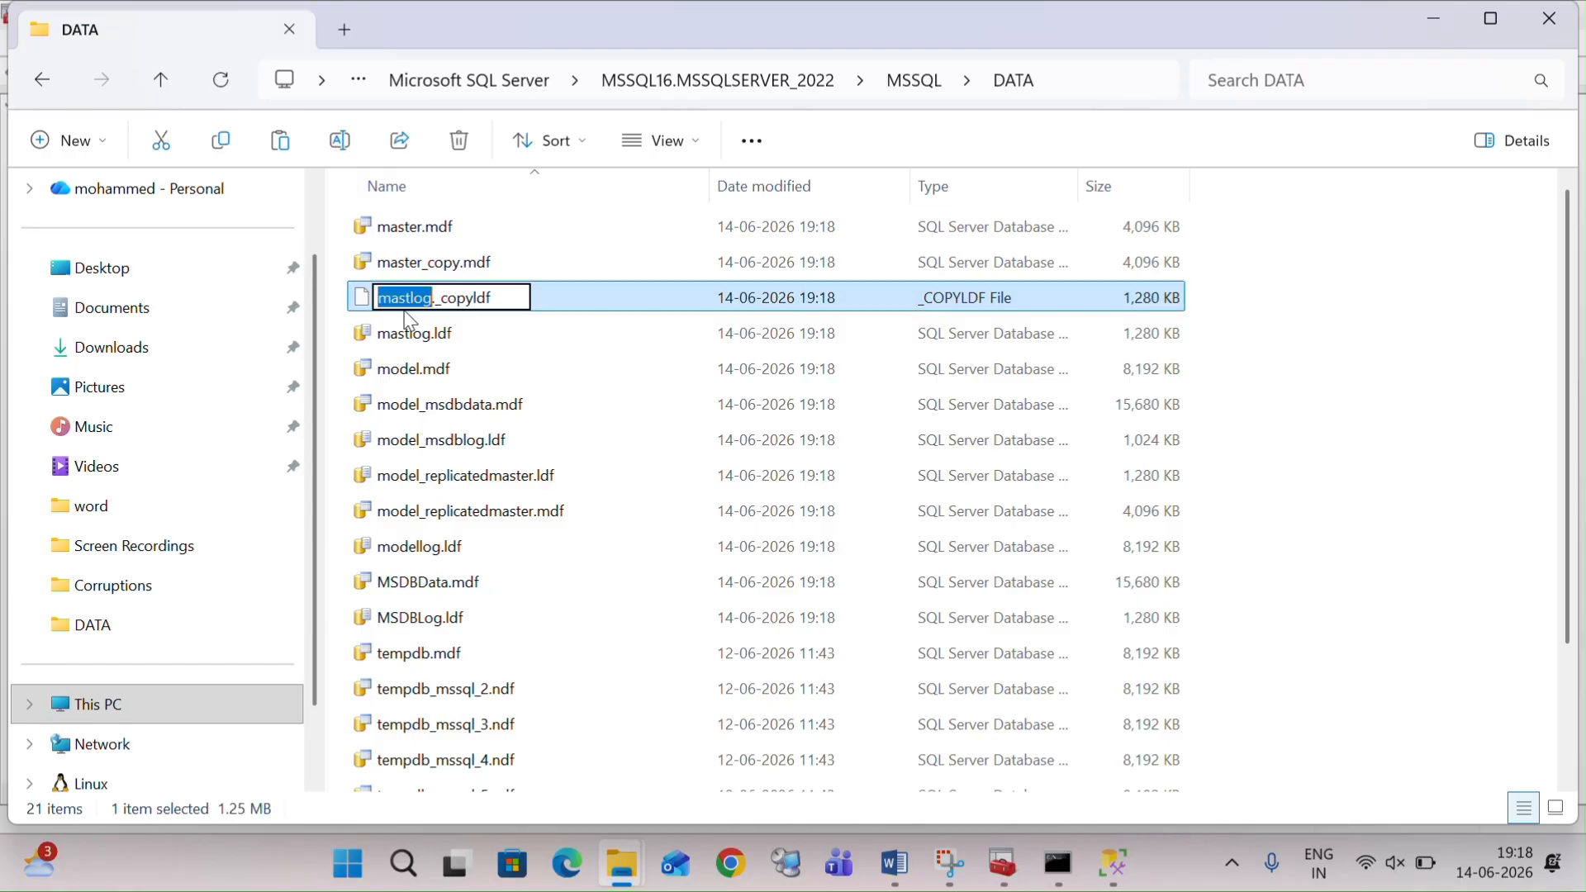
key("Right")
key("BackSpace")
type(".")
left_click(1454, 399)
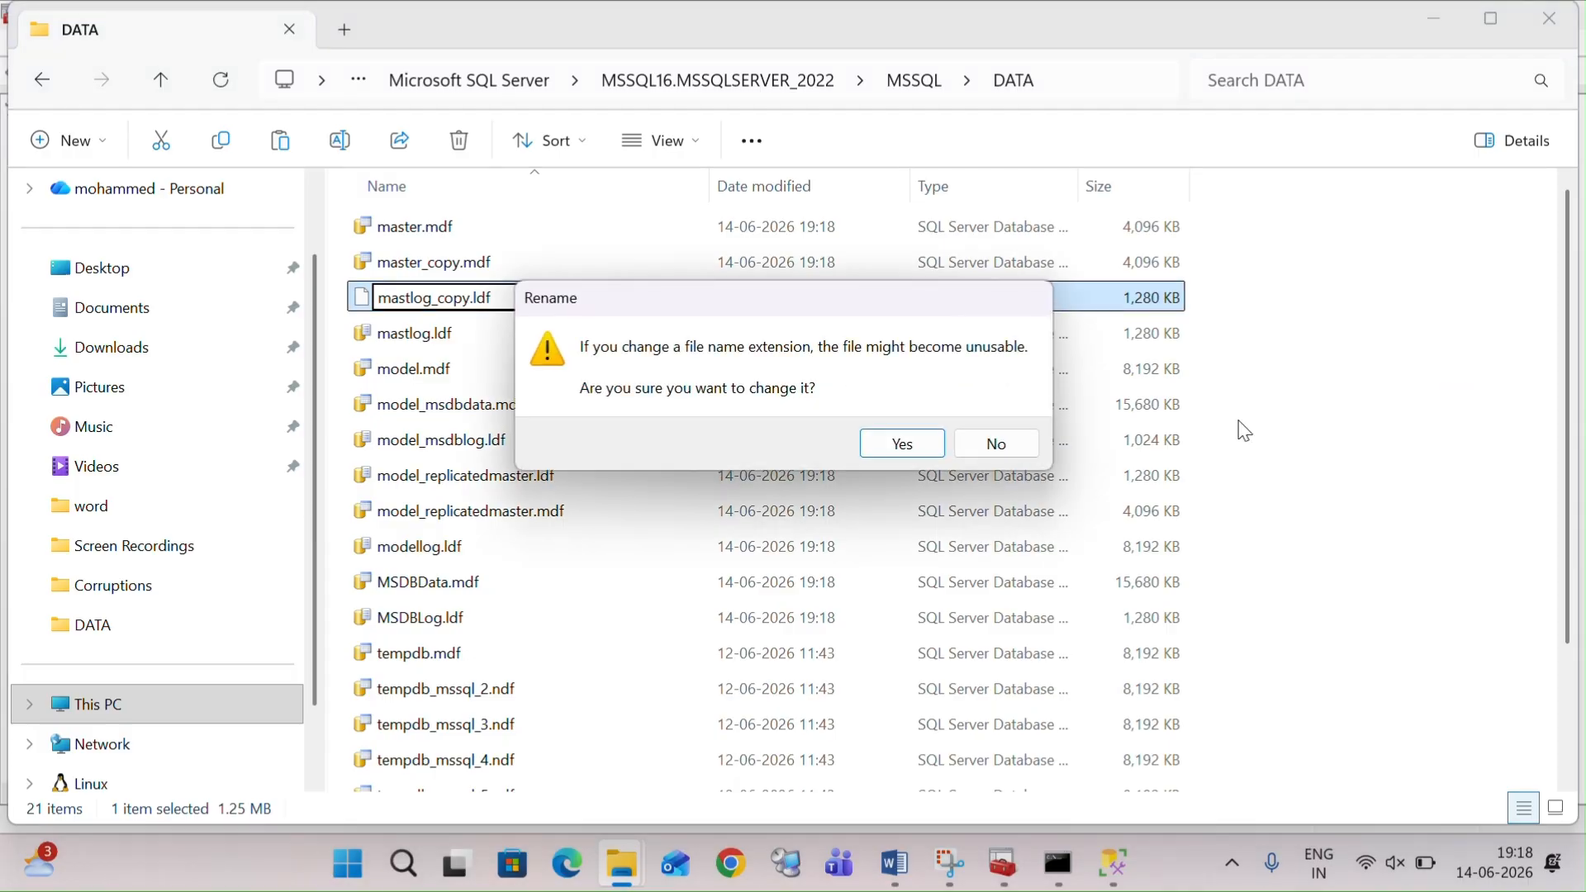
left_click(903, 444)
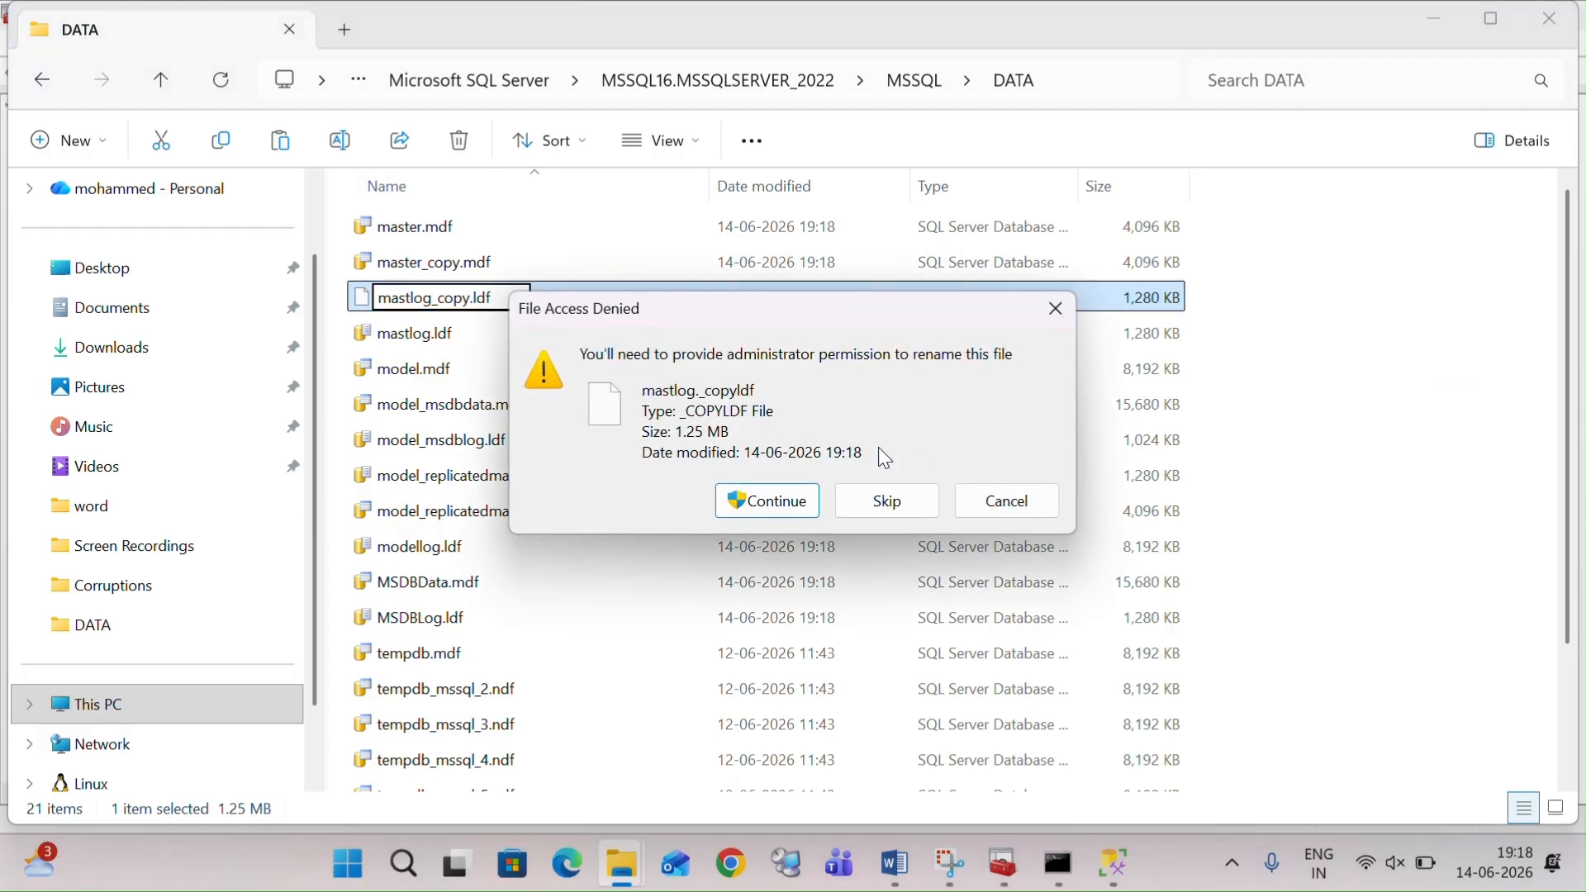
left_click(780, 499)
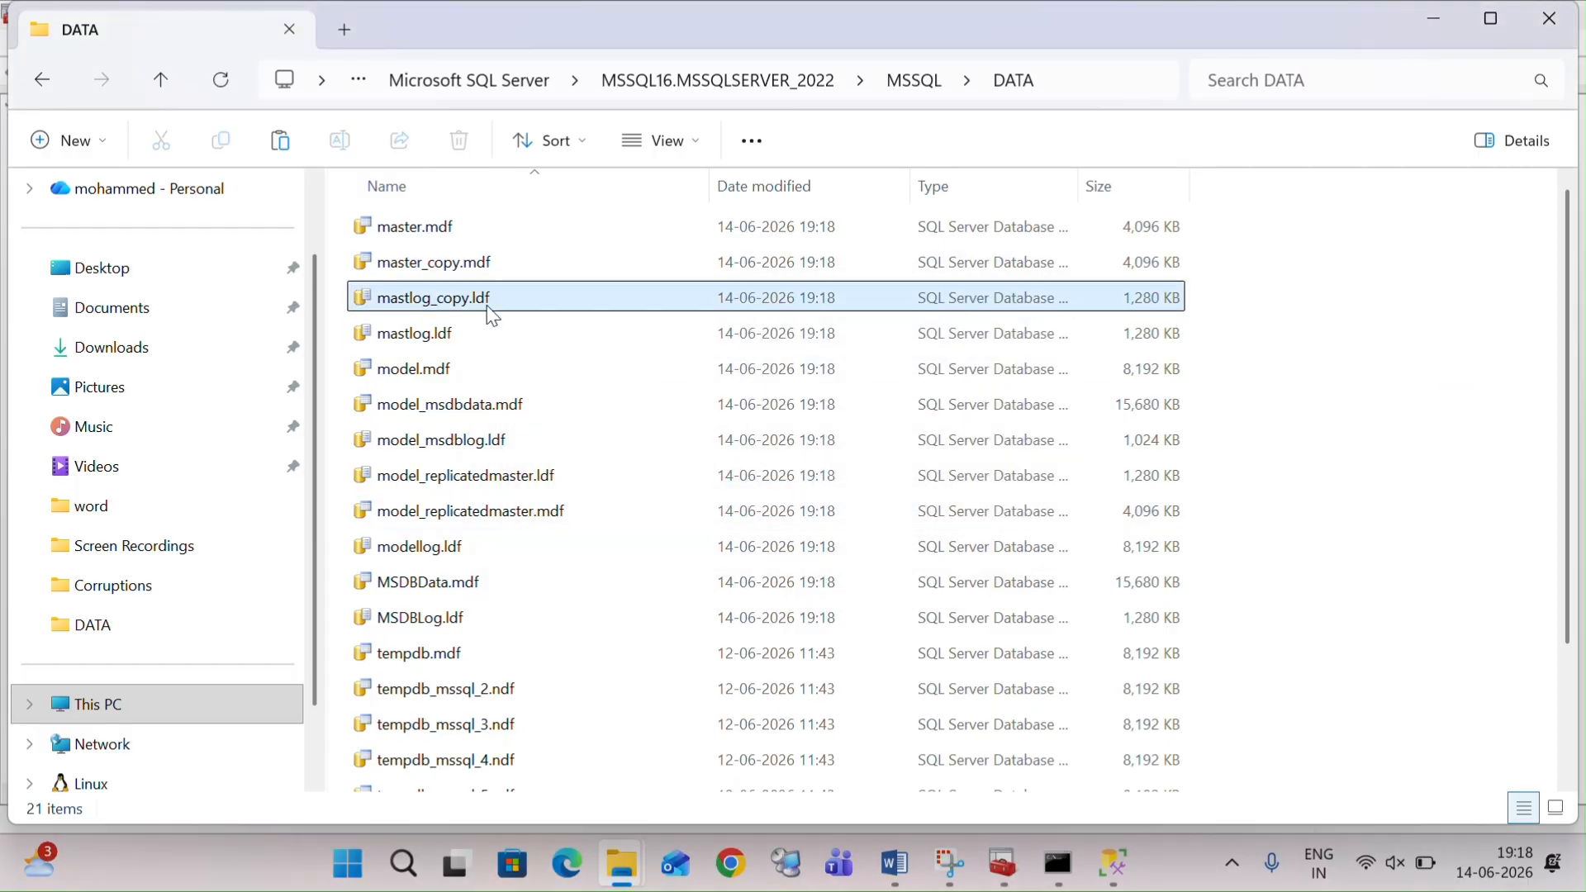
Step: Copy master_copy.mdf and mastlog_copy.ldf and open the DATA folder of the MSSQL16.MSSQLSERVER instance
left_click(423, 264)
key("Down")
key("Up")
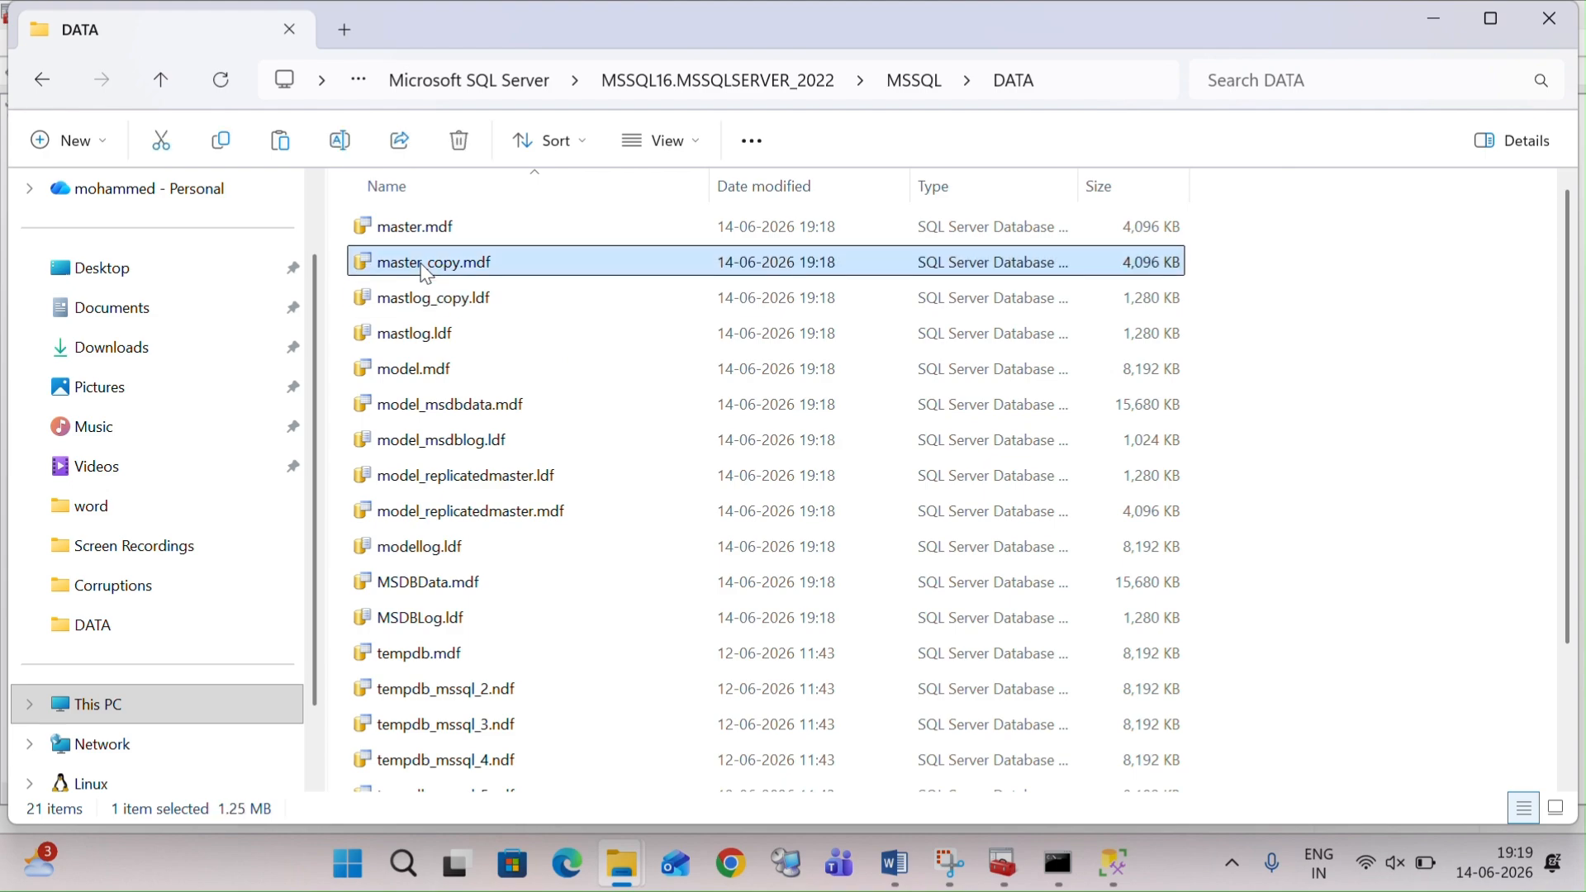
key("shift+Down")
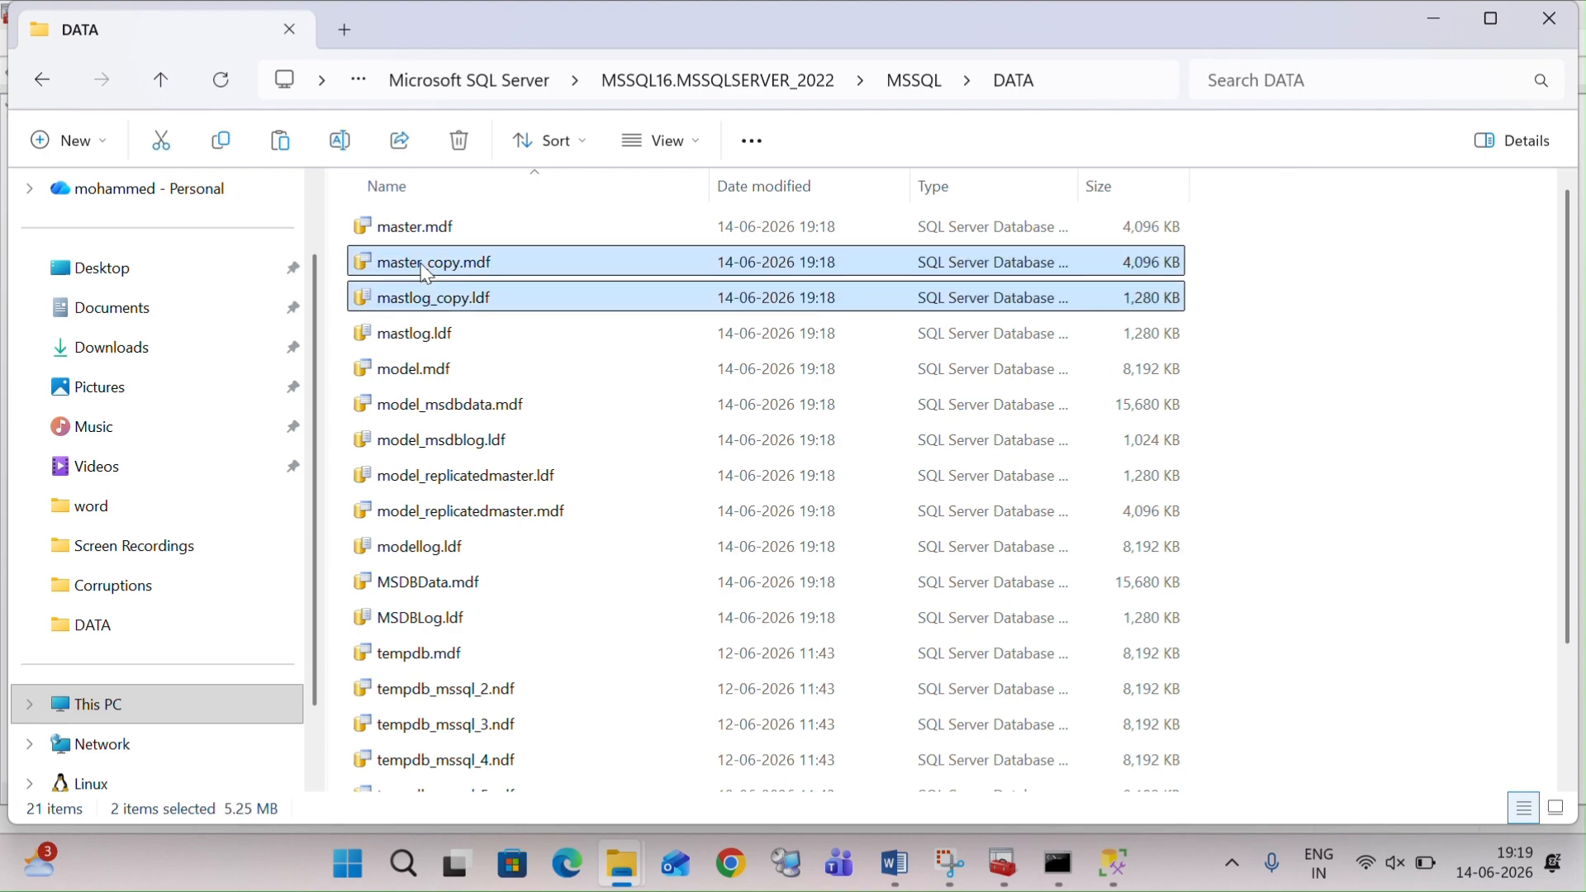
left_click(524, 78)
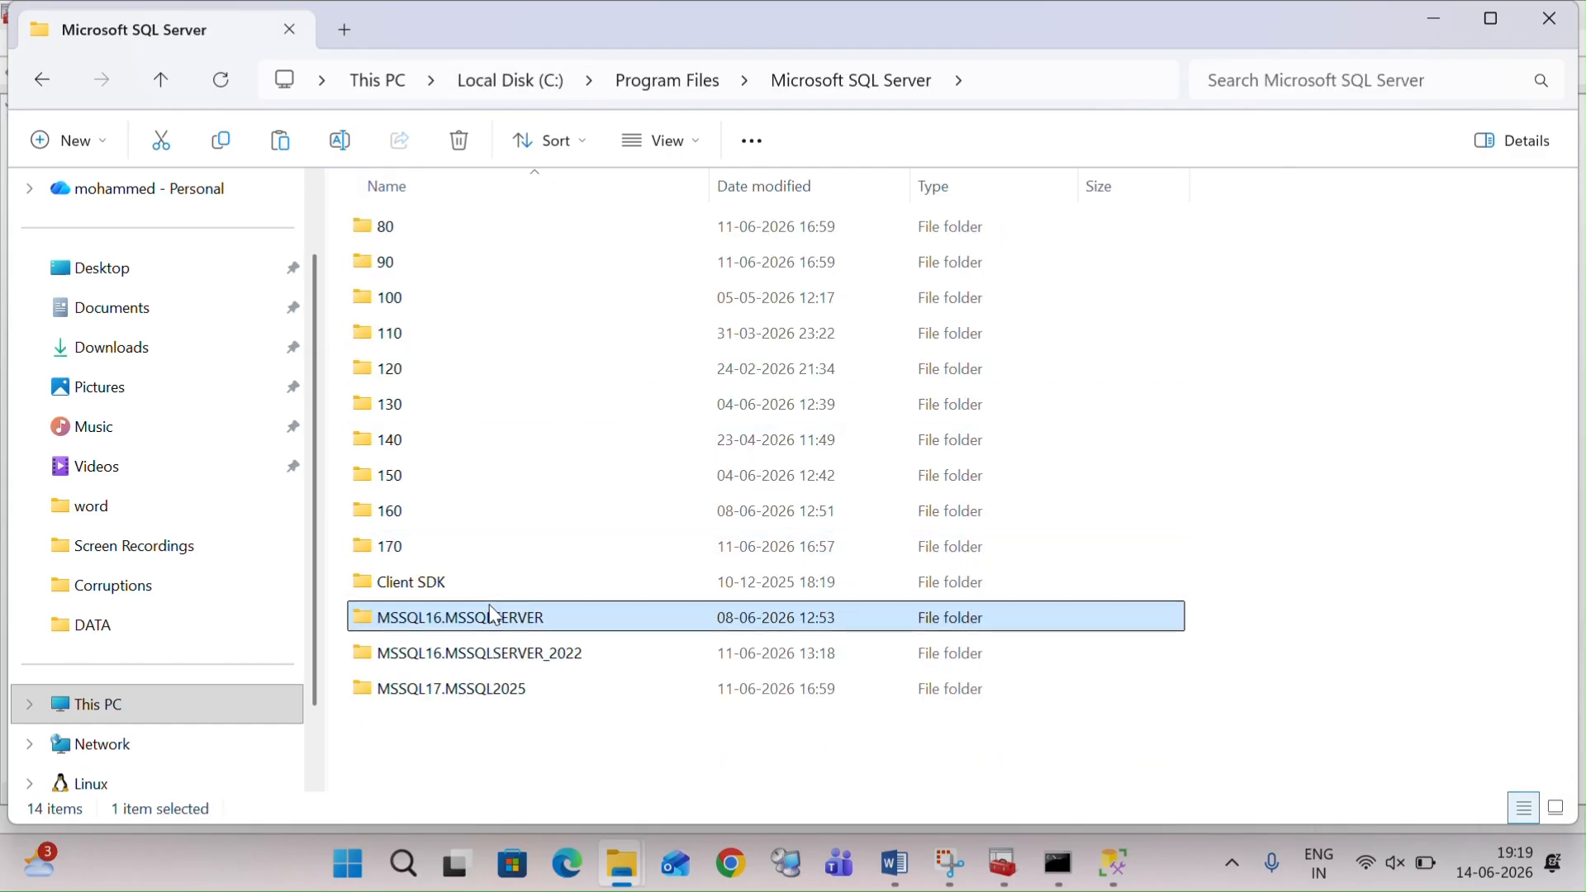
double_click(488, 616)
left_click(422, 230)
double_click(419, 228)
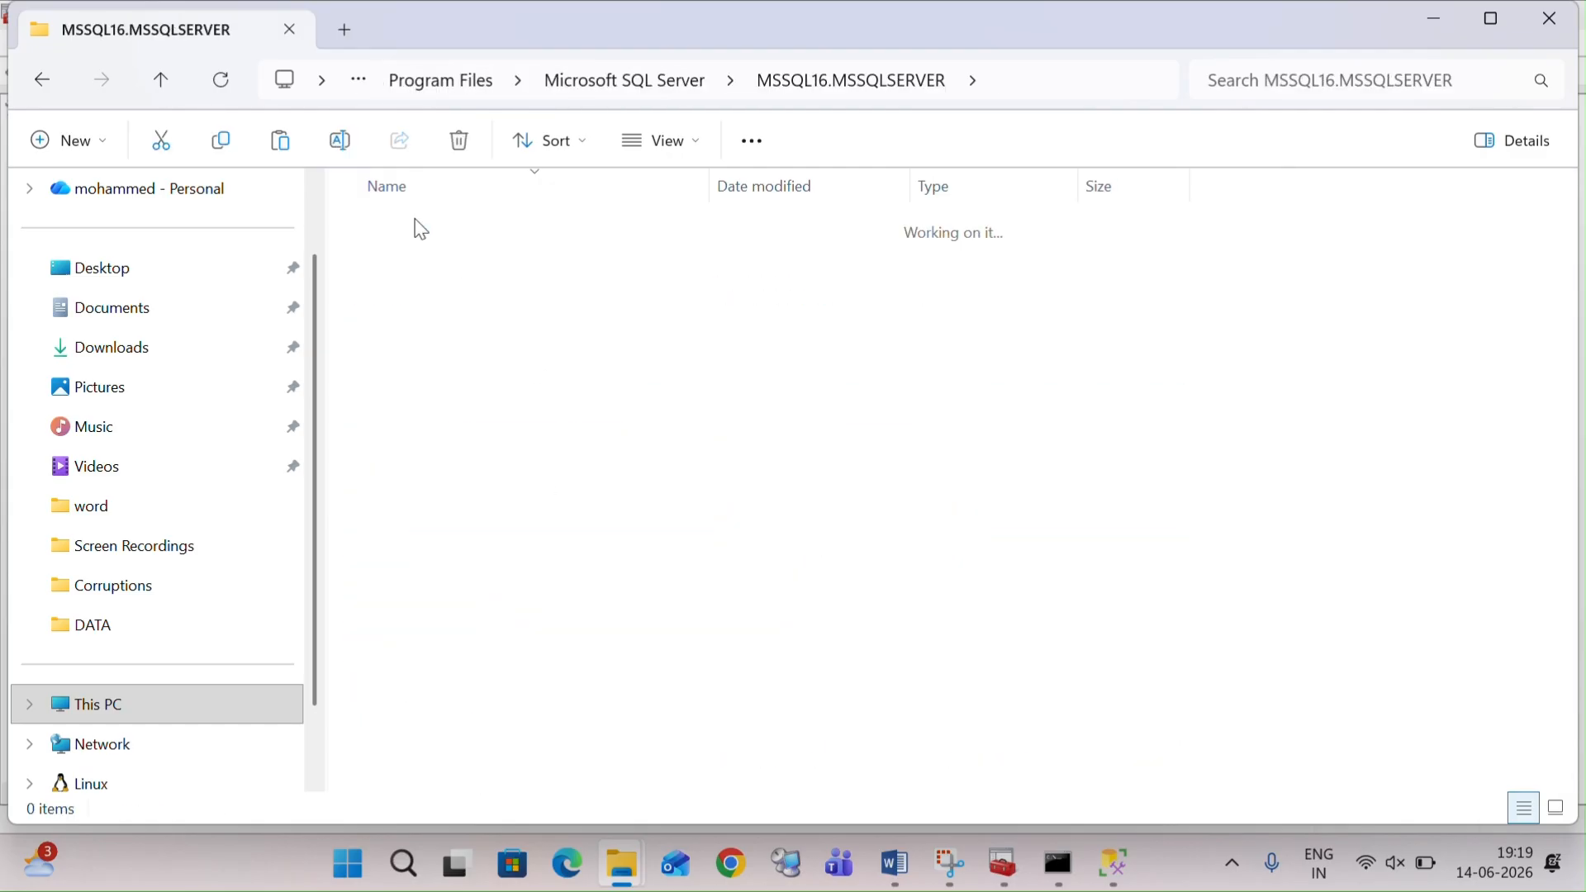
left_click(429, 487)
double_click(431, 483)
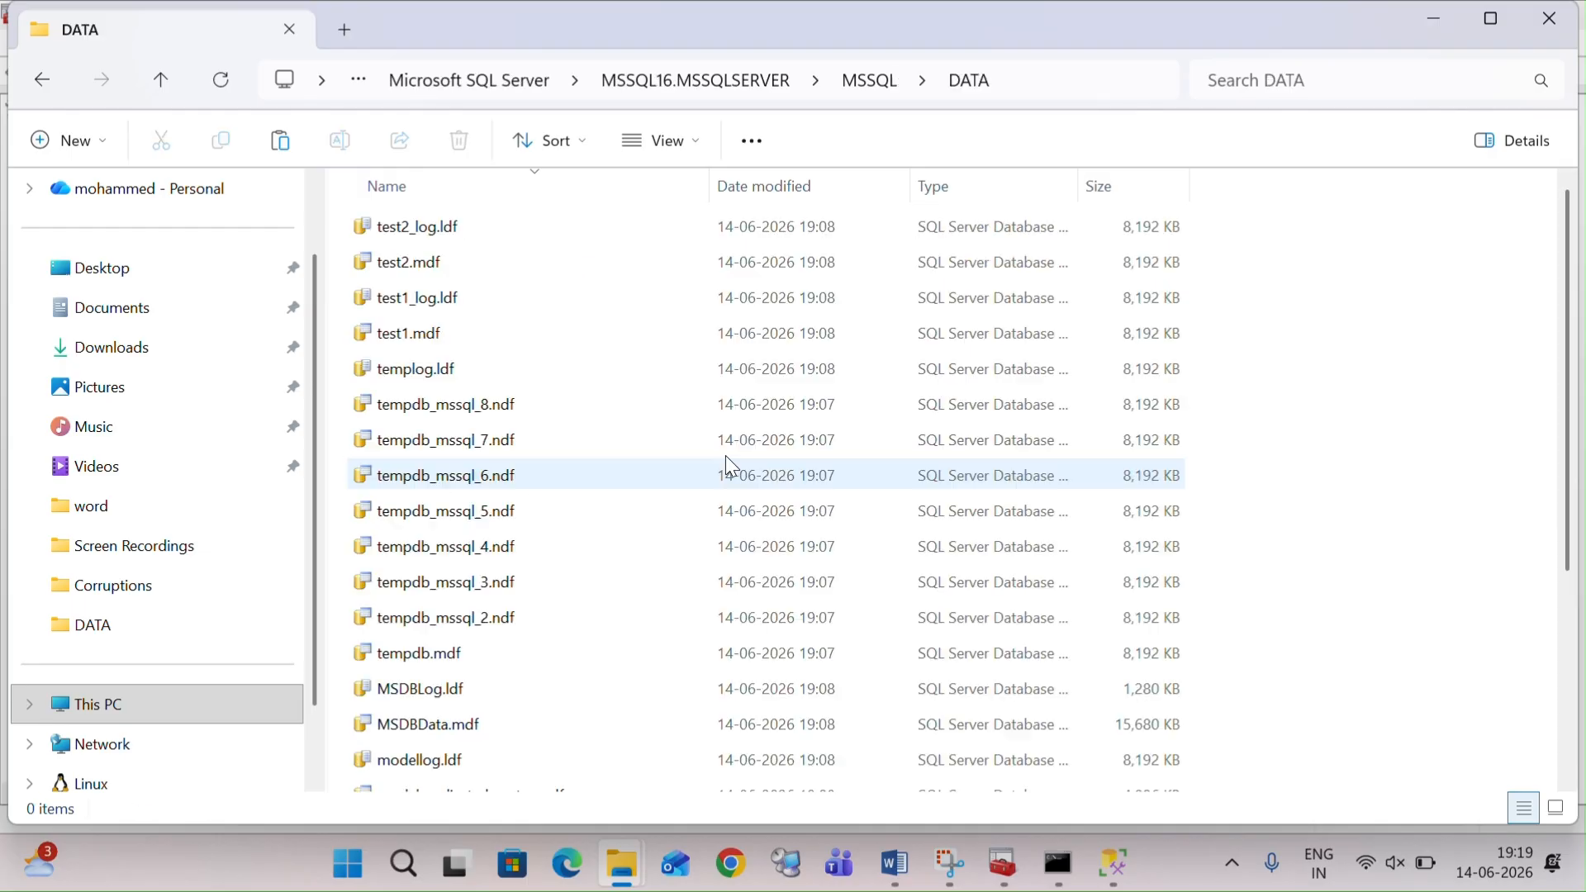
Step: Paste both copied files into the folder, cancelling the old mastlog._copyldf transfer and granting administrator permission
key("ctrl+v")
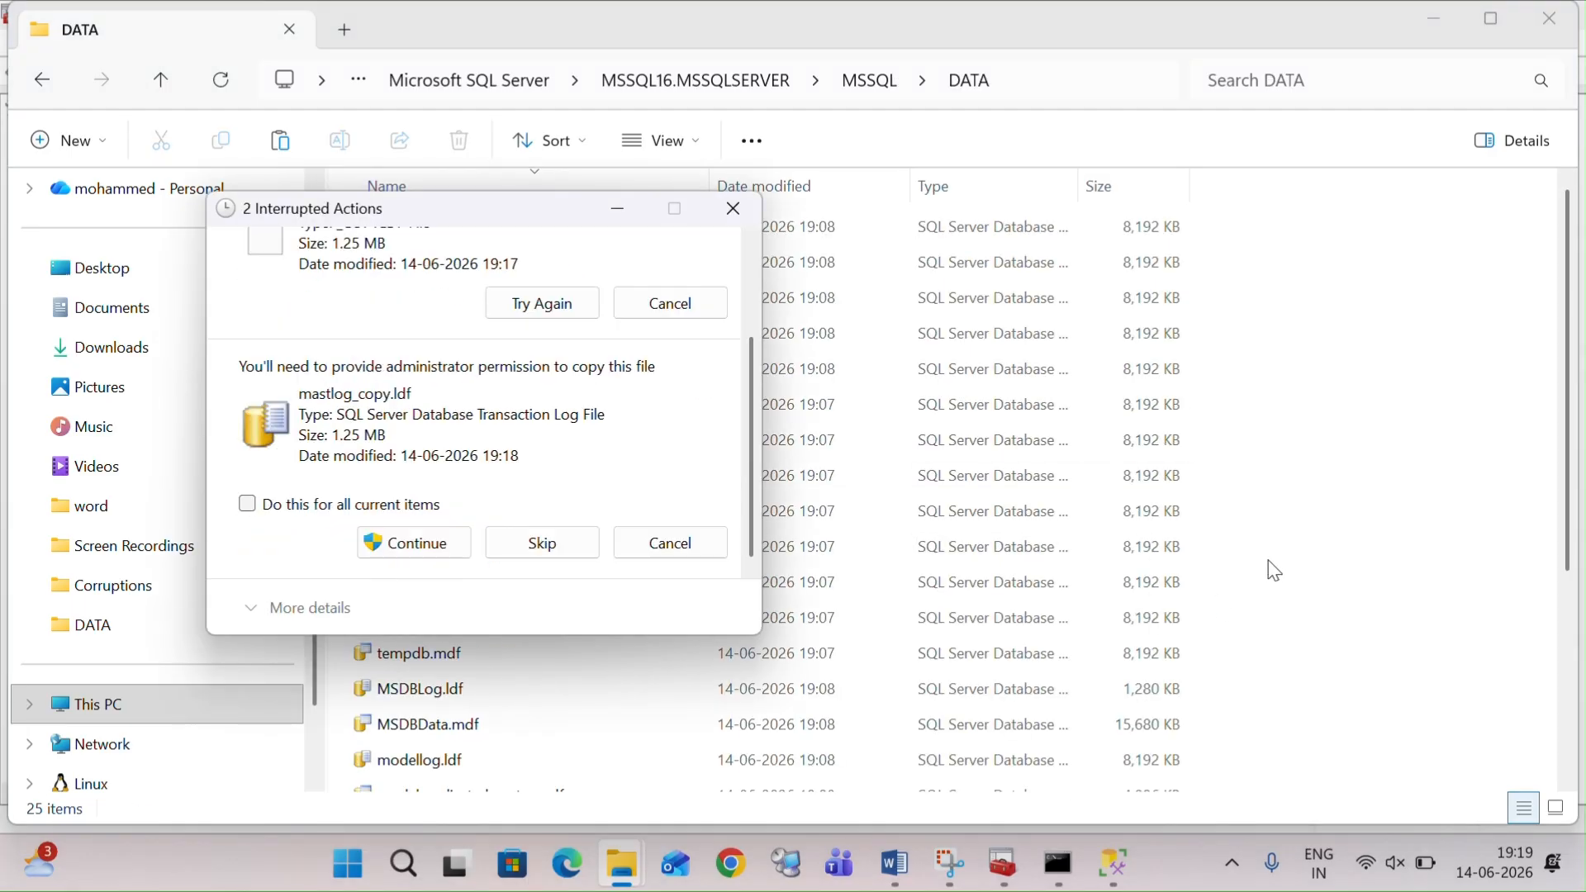
left_click(556, 306)
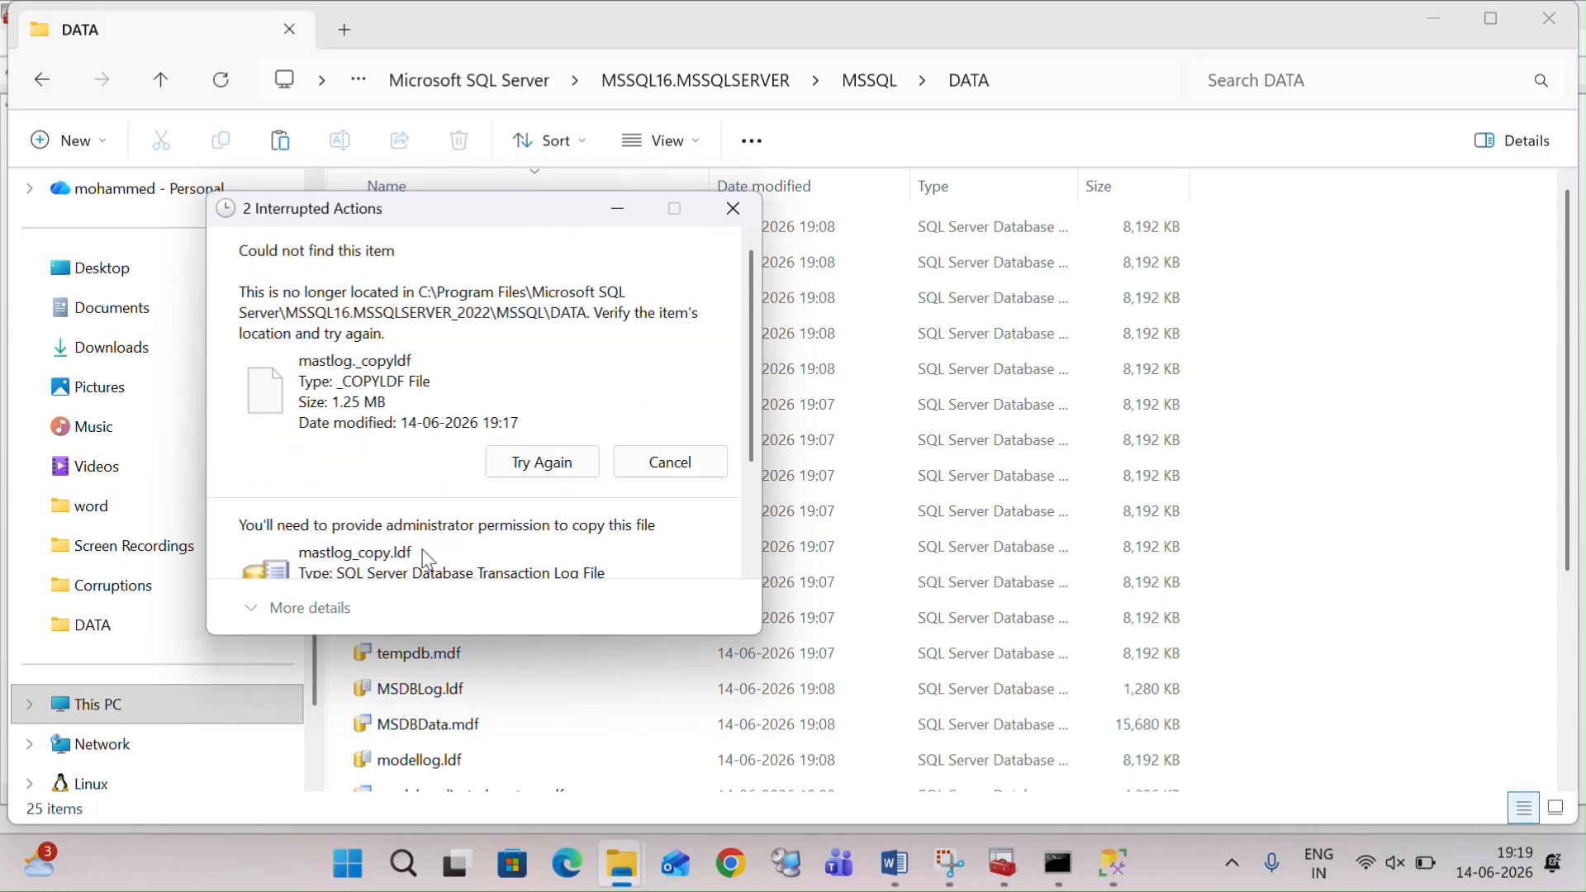
left_click(663, 460)
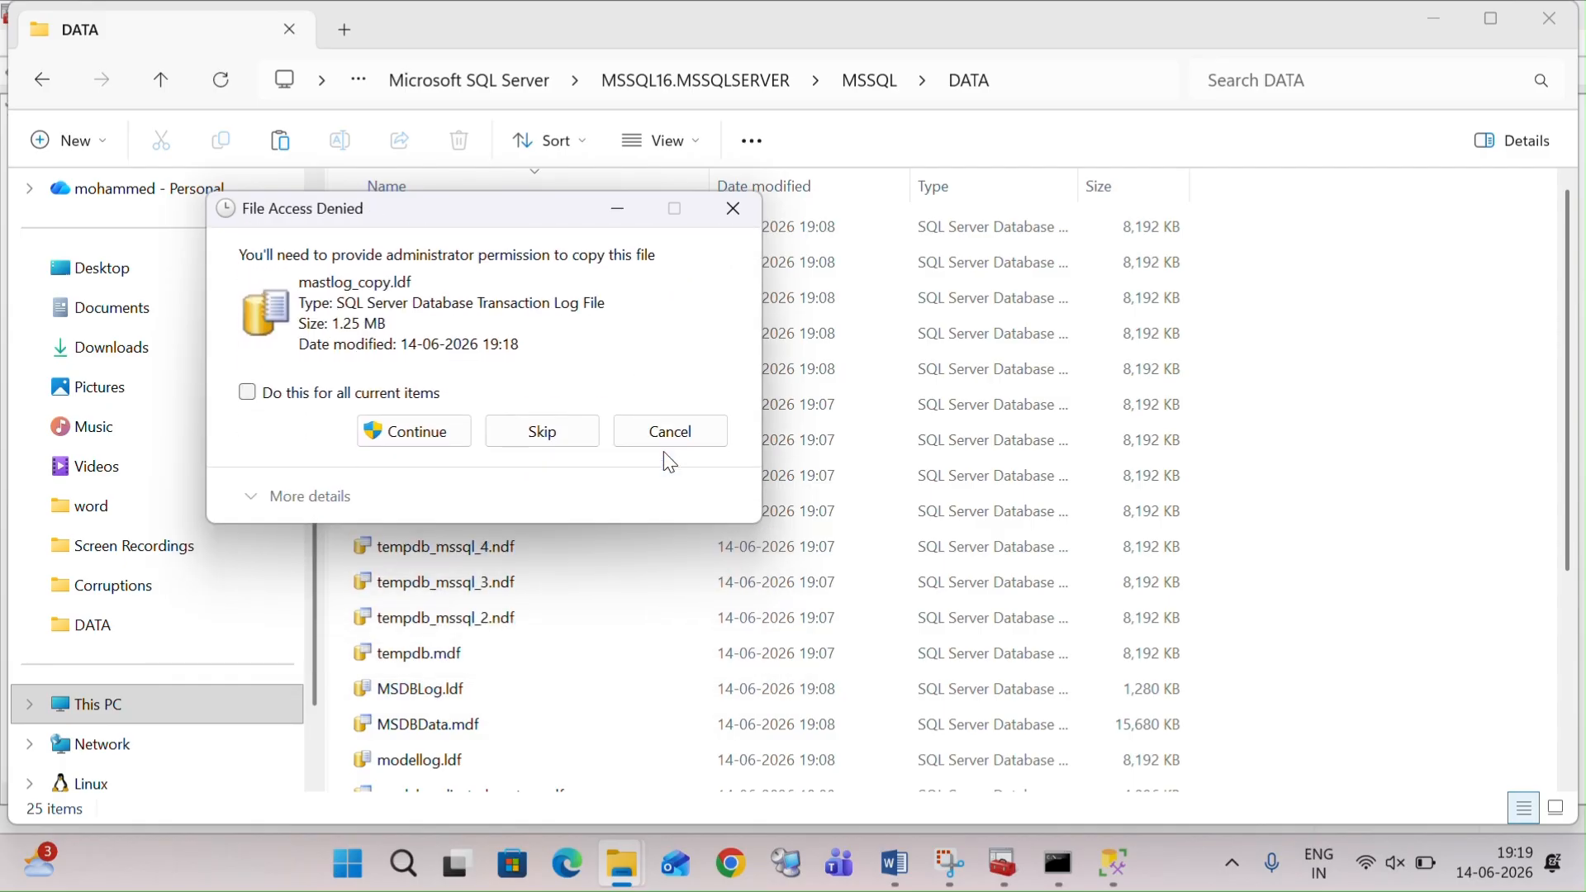
left_click(409, 432)
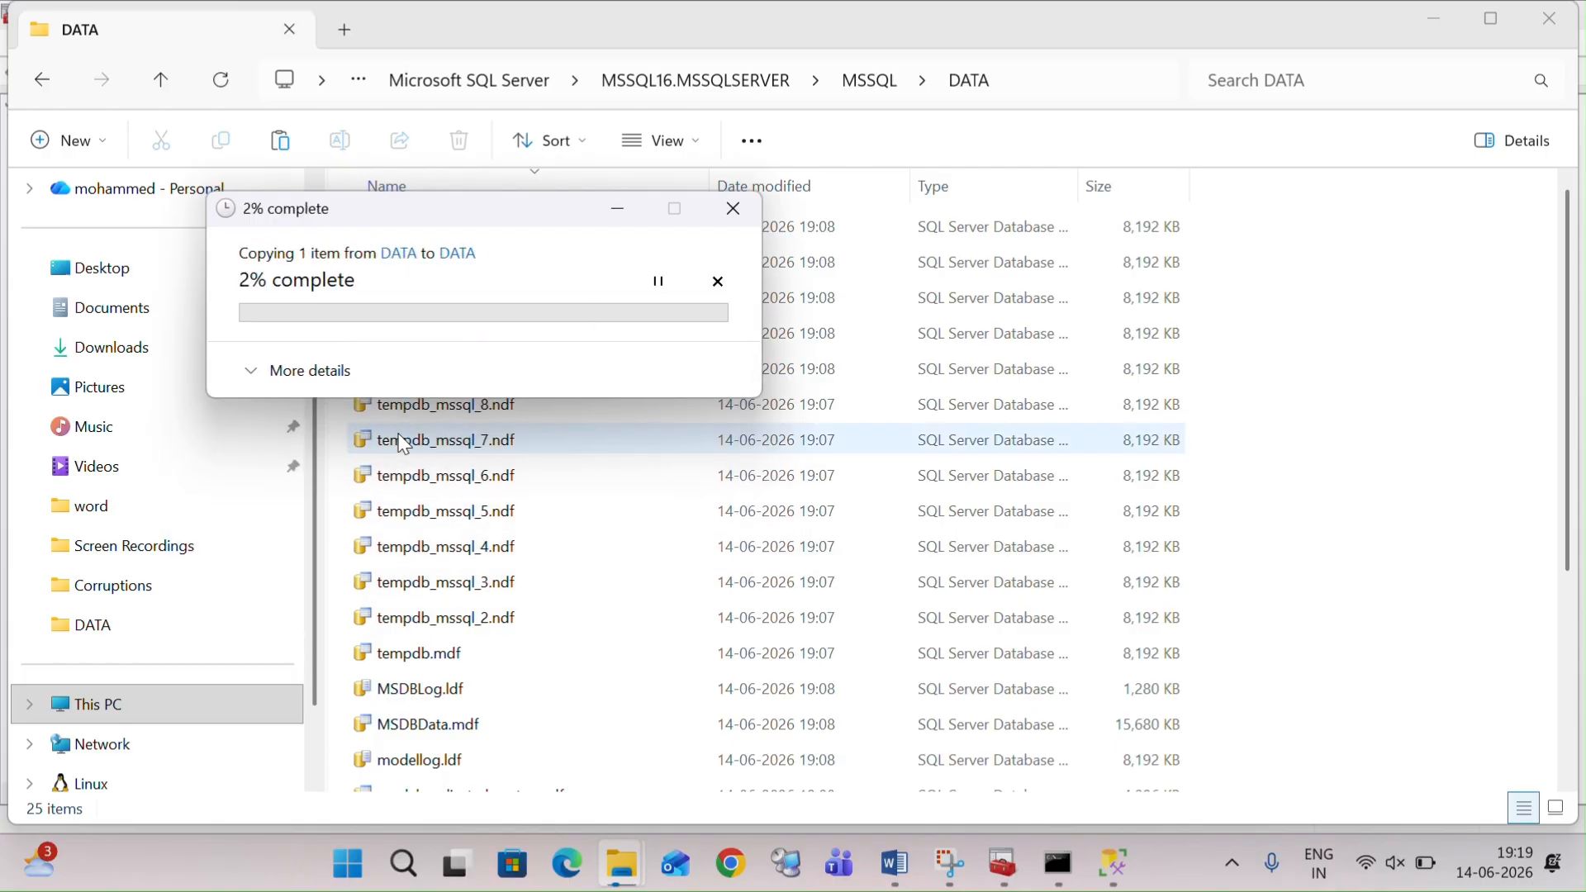
left_click(416, 436)
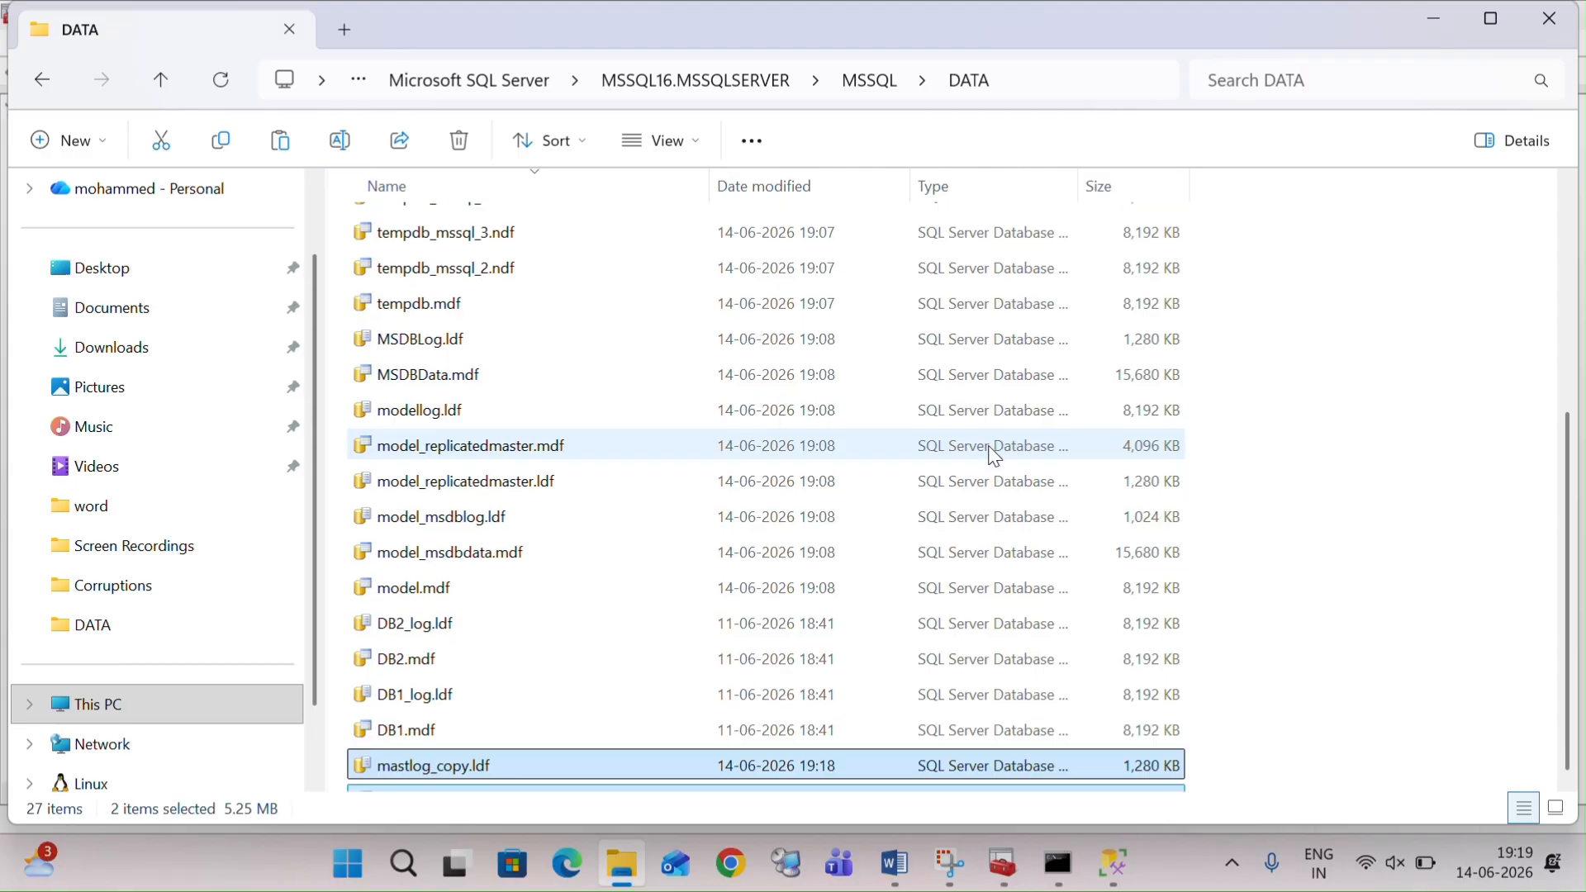
Step: Rename the pasted mastlog_copy.ldf to mastlog.ldf
left_click(482, 745)
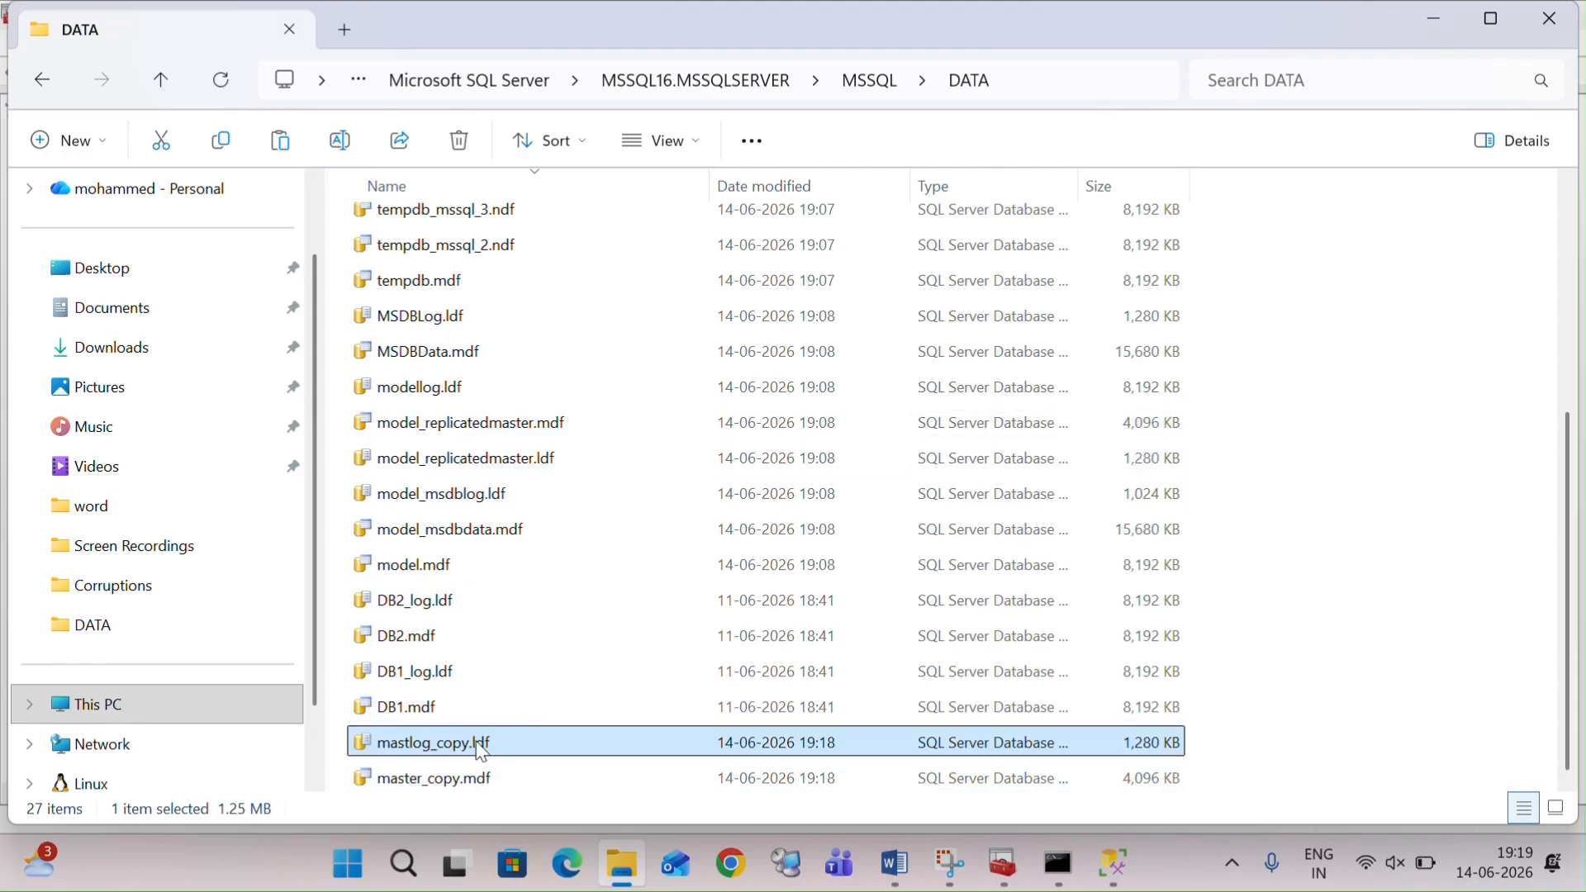
left_click(476, 747)
left_click(473, 741)
key("BackSpace")
key("BackSpace")
key("BackSpace")
key("BackSpace")
key("BackSpace")
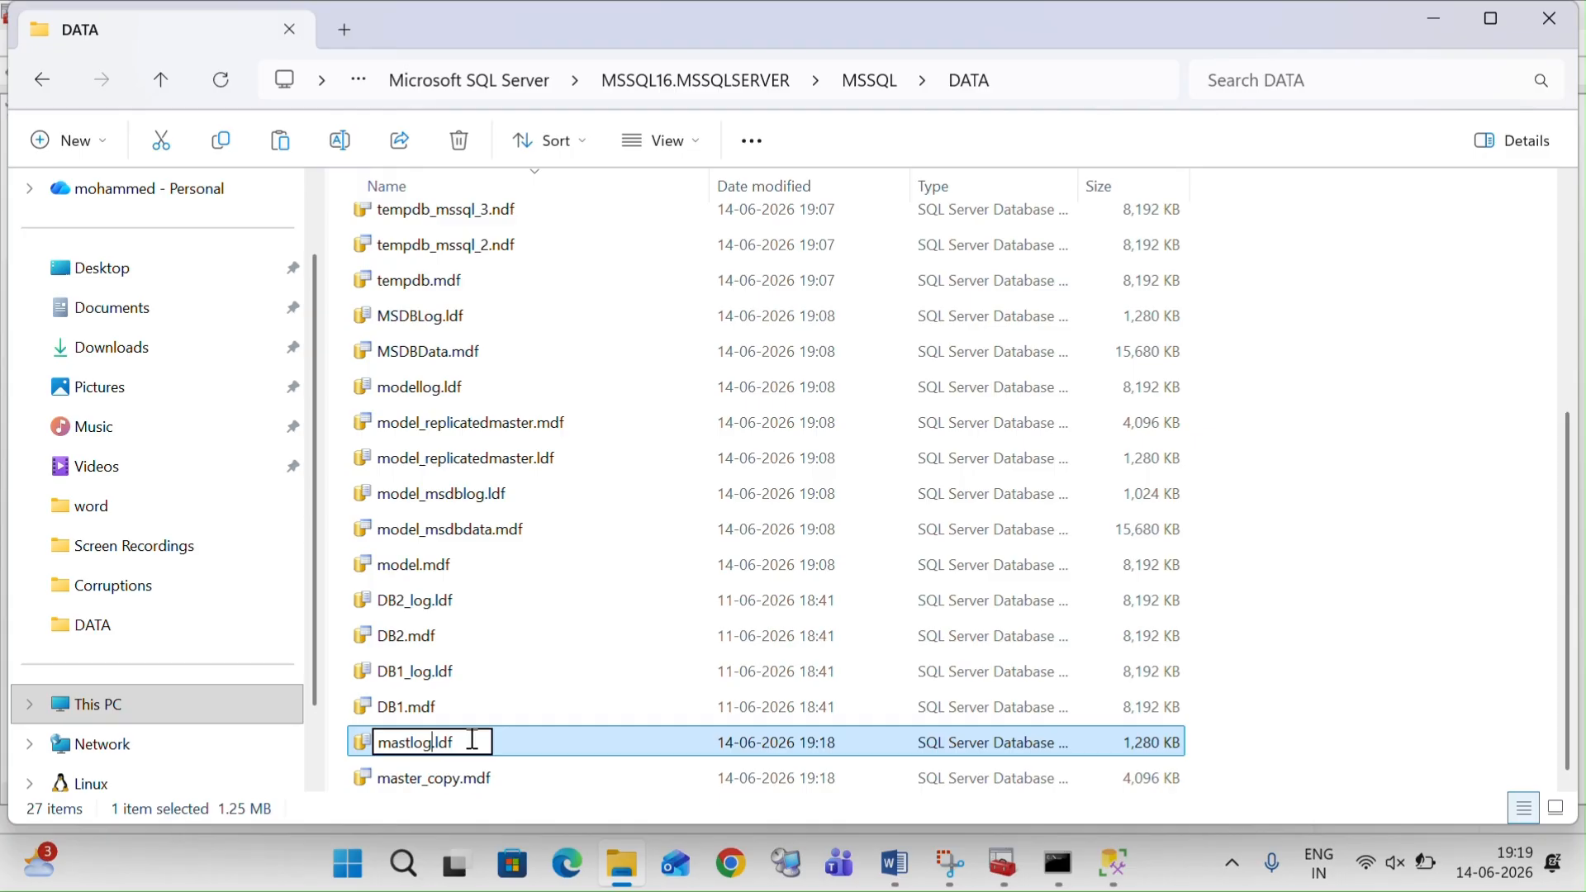
Step: Rename the pasted master_copy.mdf to master.mdf
left_click(435, 779)
left_click(438, 779)
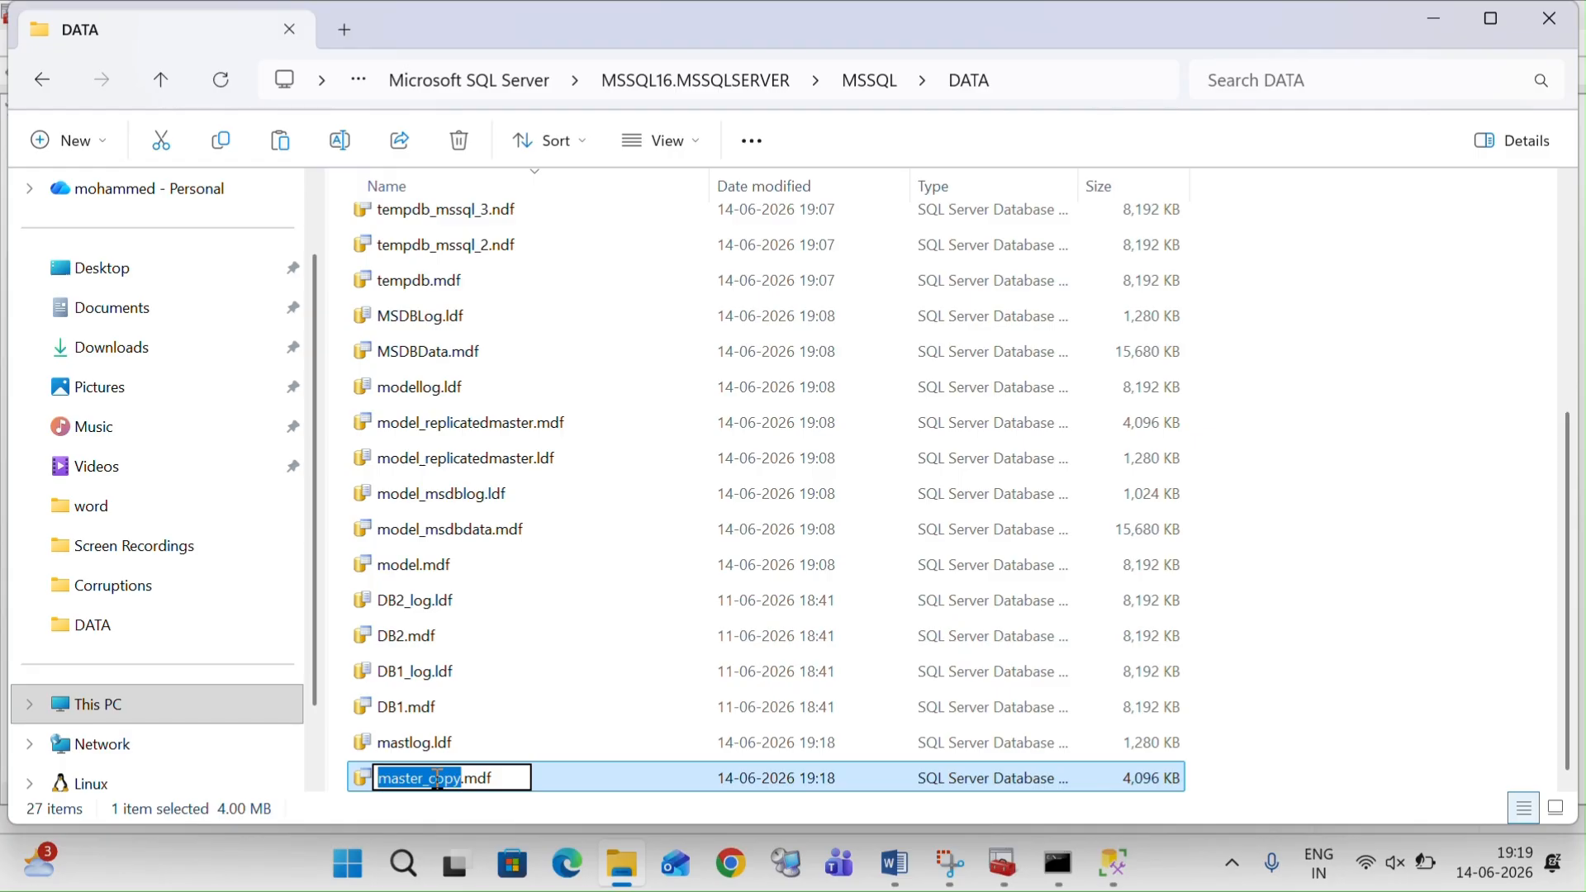
key("Right")
key("BackSpace")
key("BackSpace")
key("BackSpace")
key("BackSpace")
key("BackSpace")
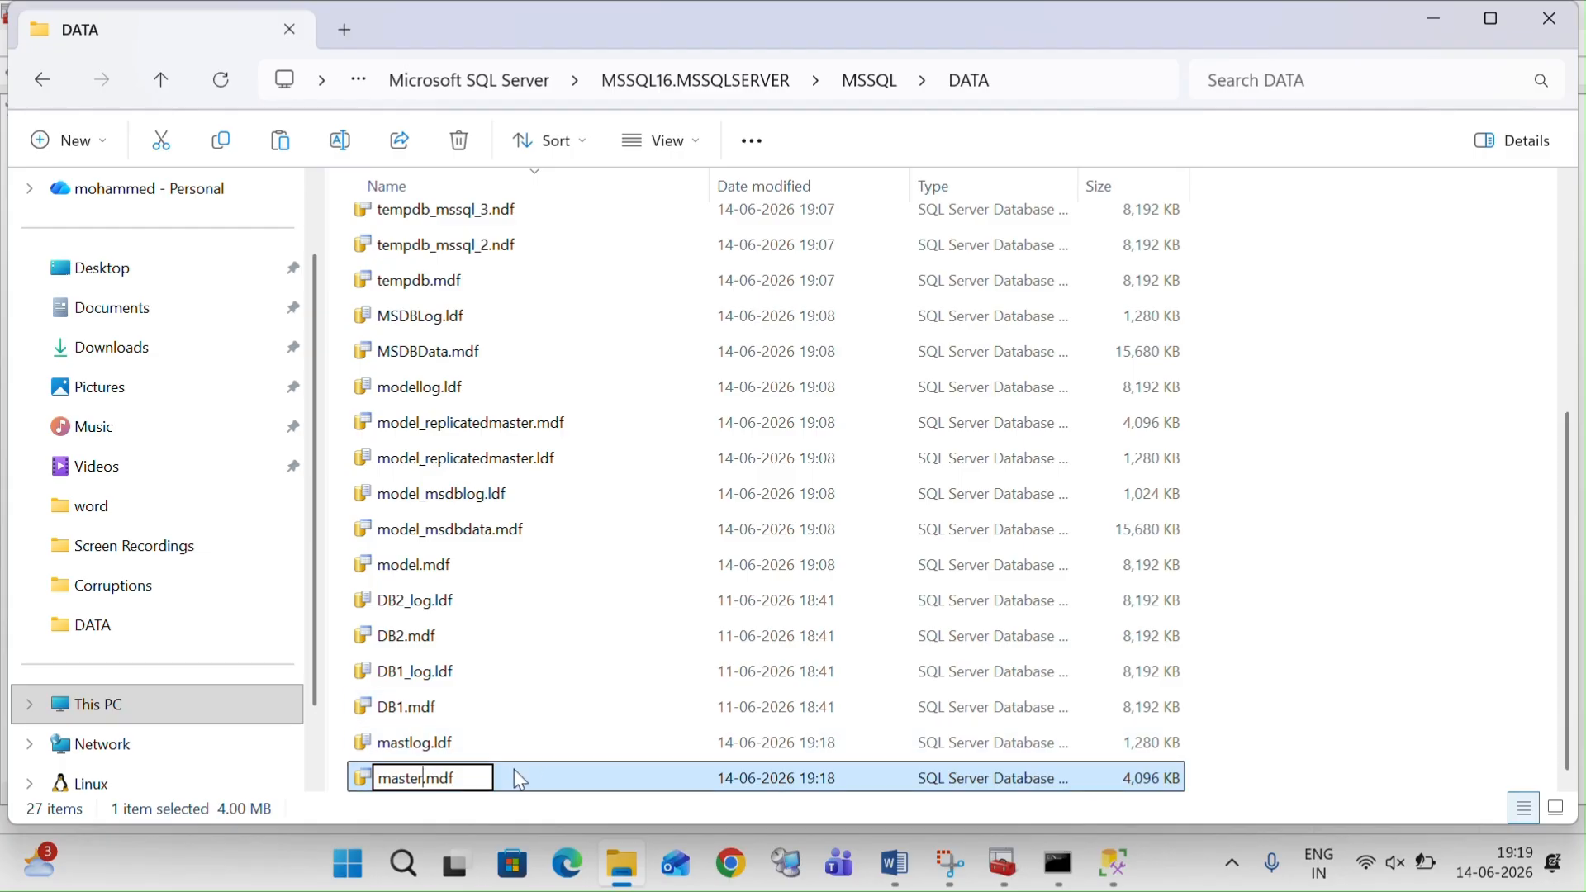
key("Return")
left_click(1332, 564)
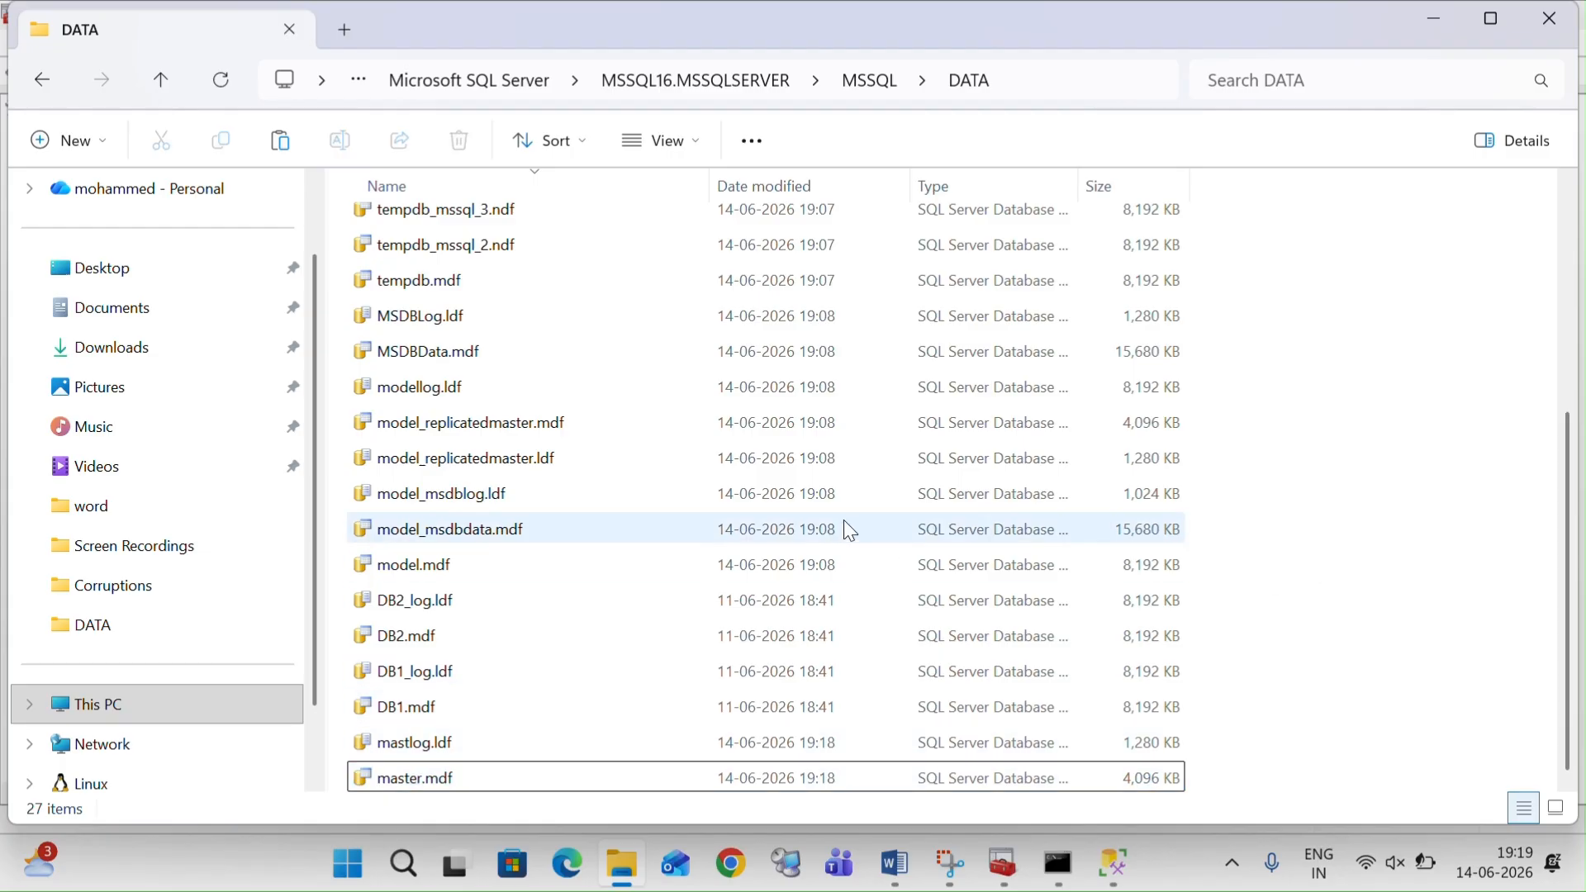
Step: Switch to SQL Server Configuration Manager and start the SQL Server (MSSQLSERVER) service
left_click(1002, 863)
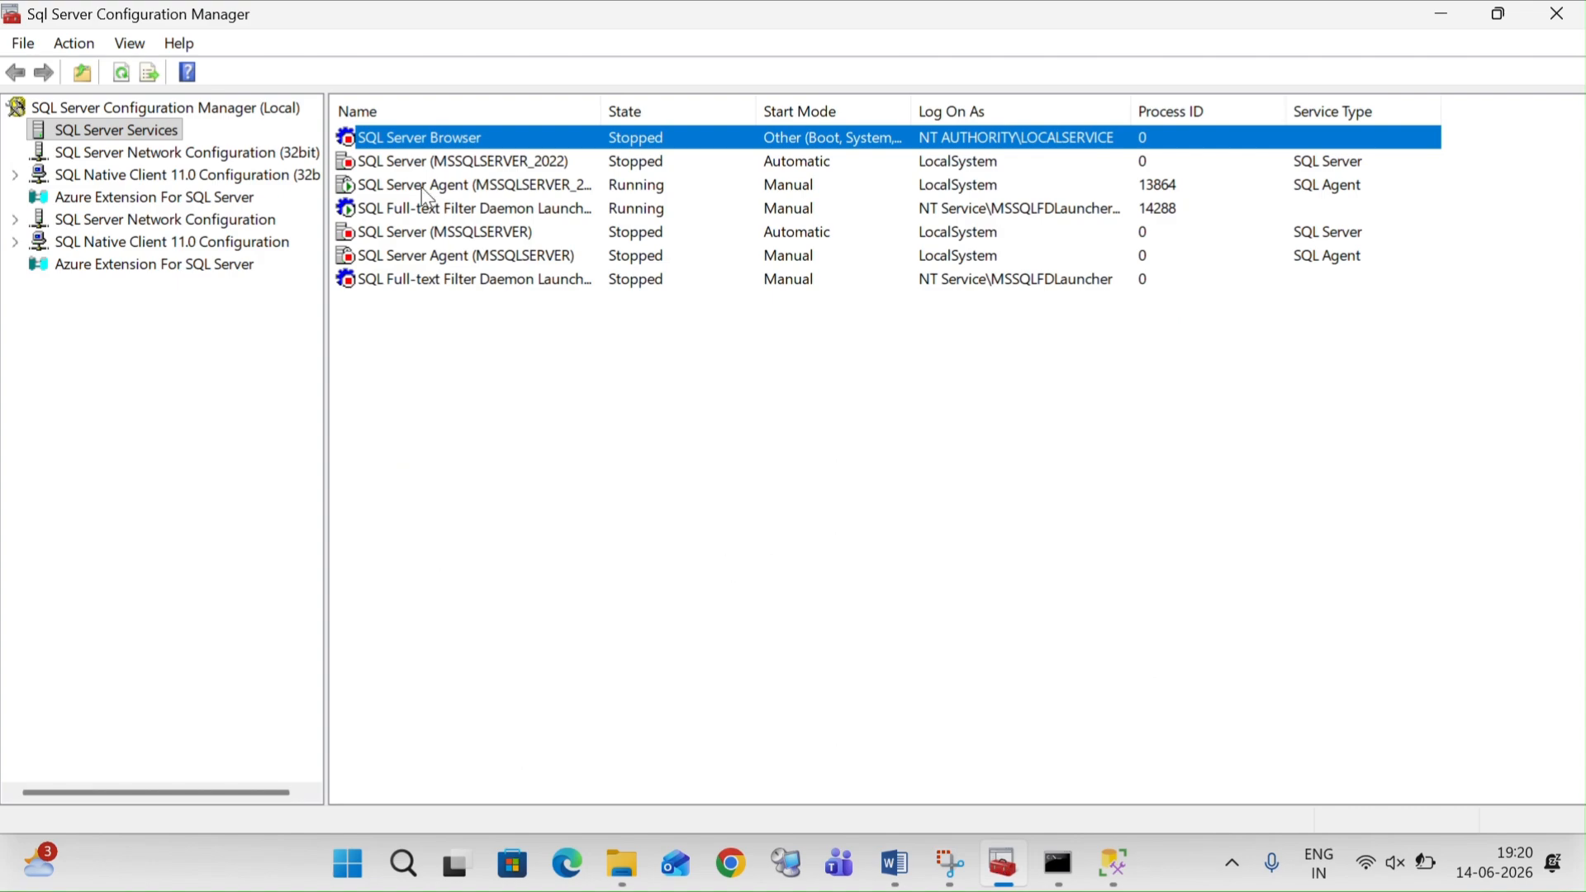
right_click(440, 238)
left_click(494, 245)
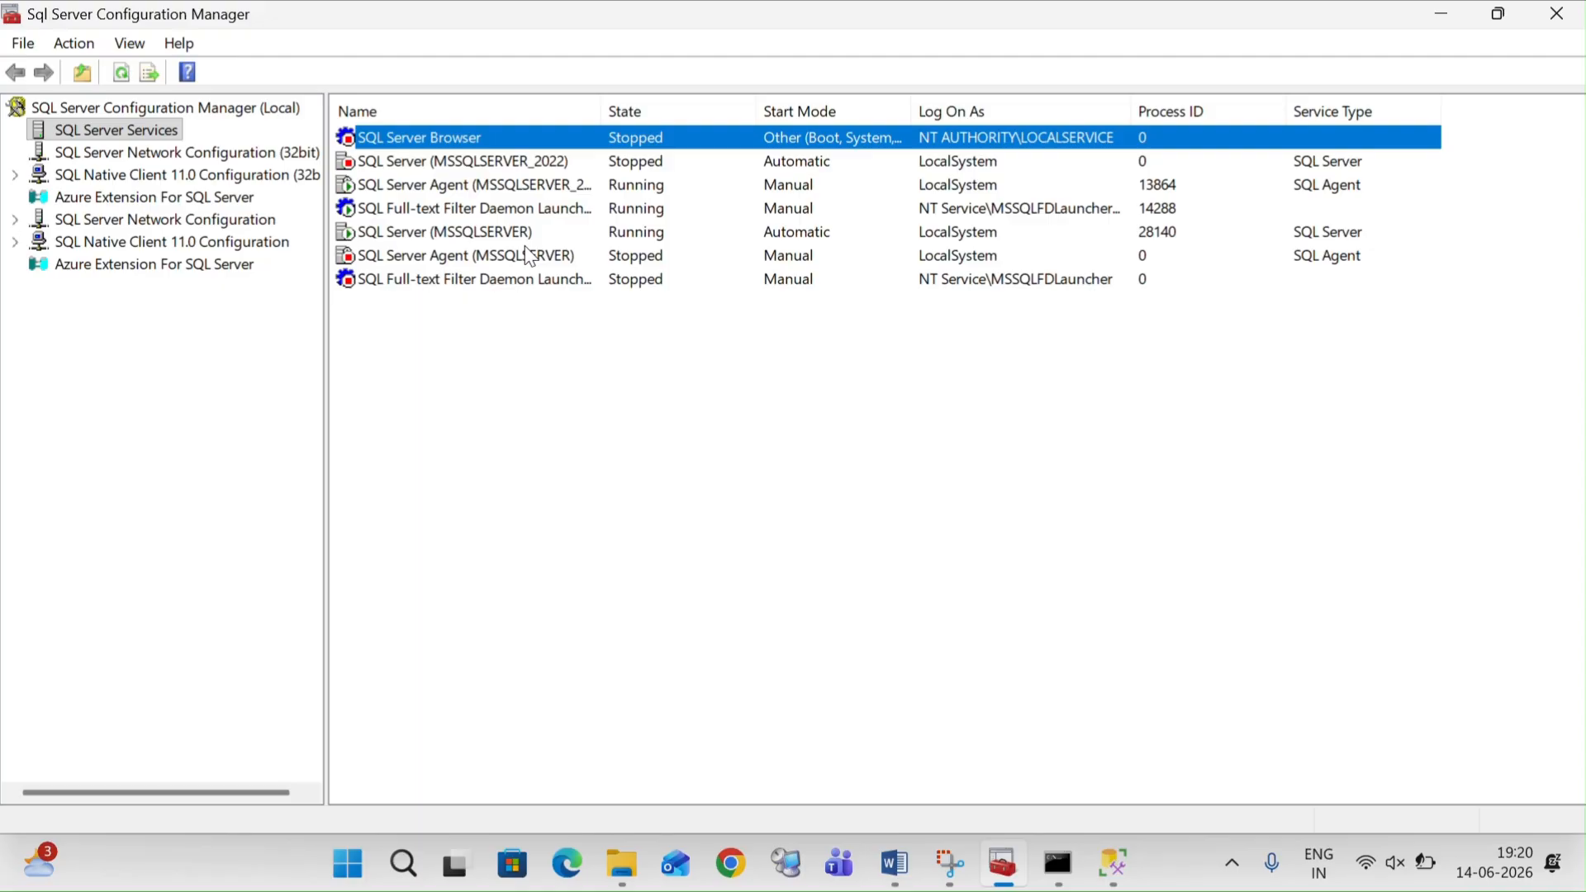
right_click(503, 239)
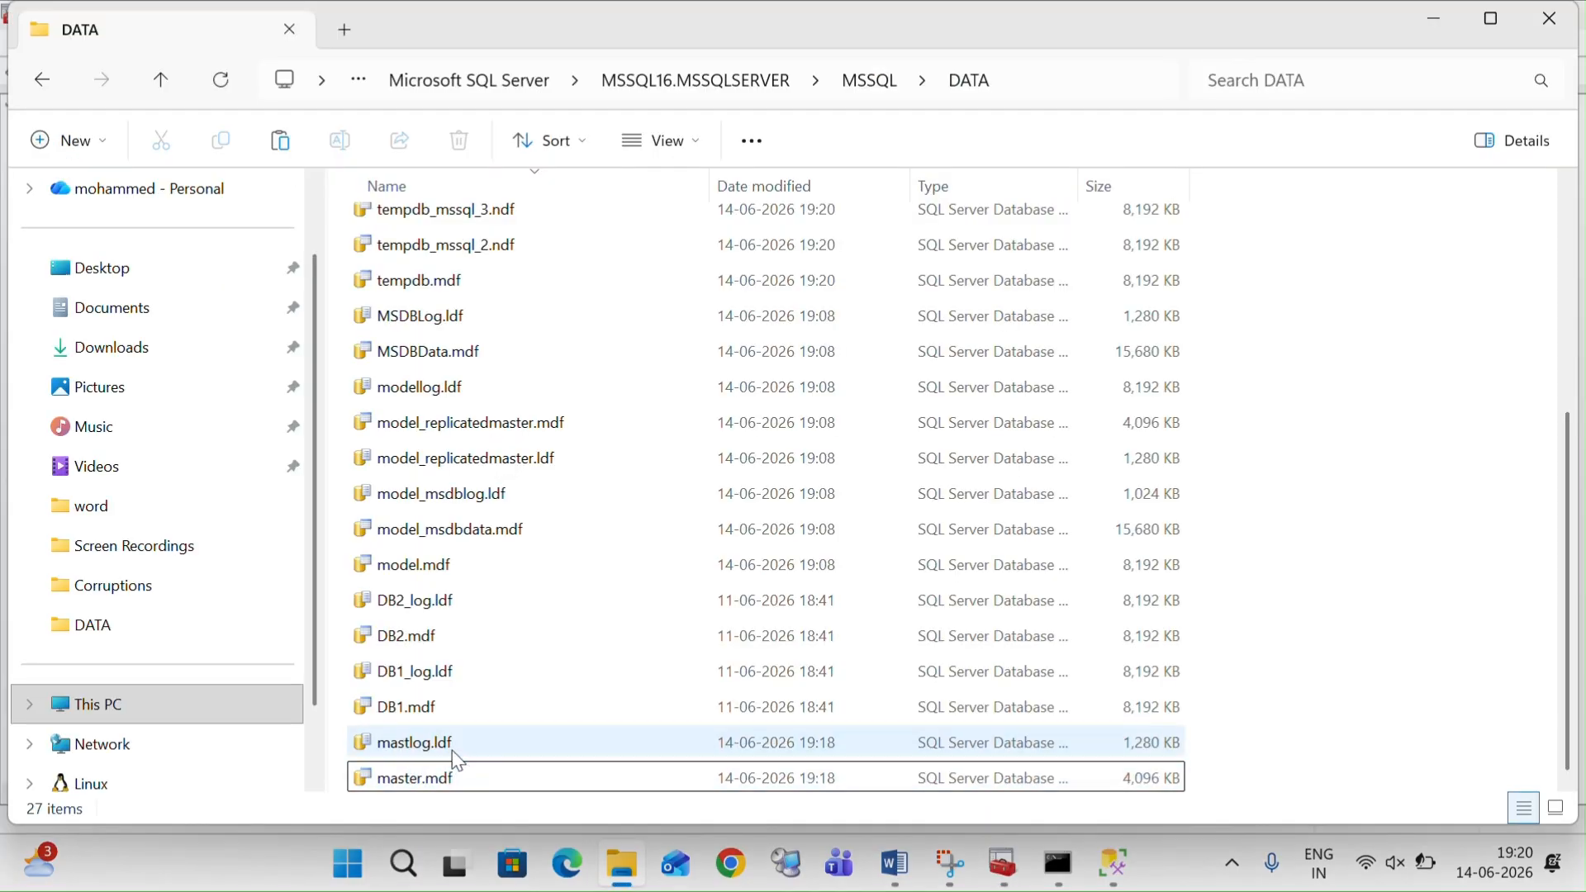
Step: Open the security properties of master.mdf and examine the permissions of SYSTEM and the Windows user account
left_click(444, 773)
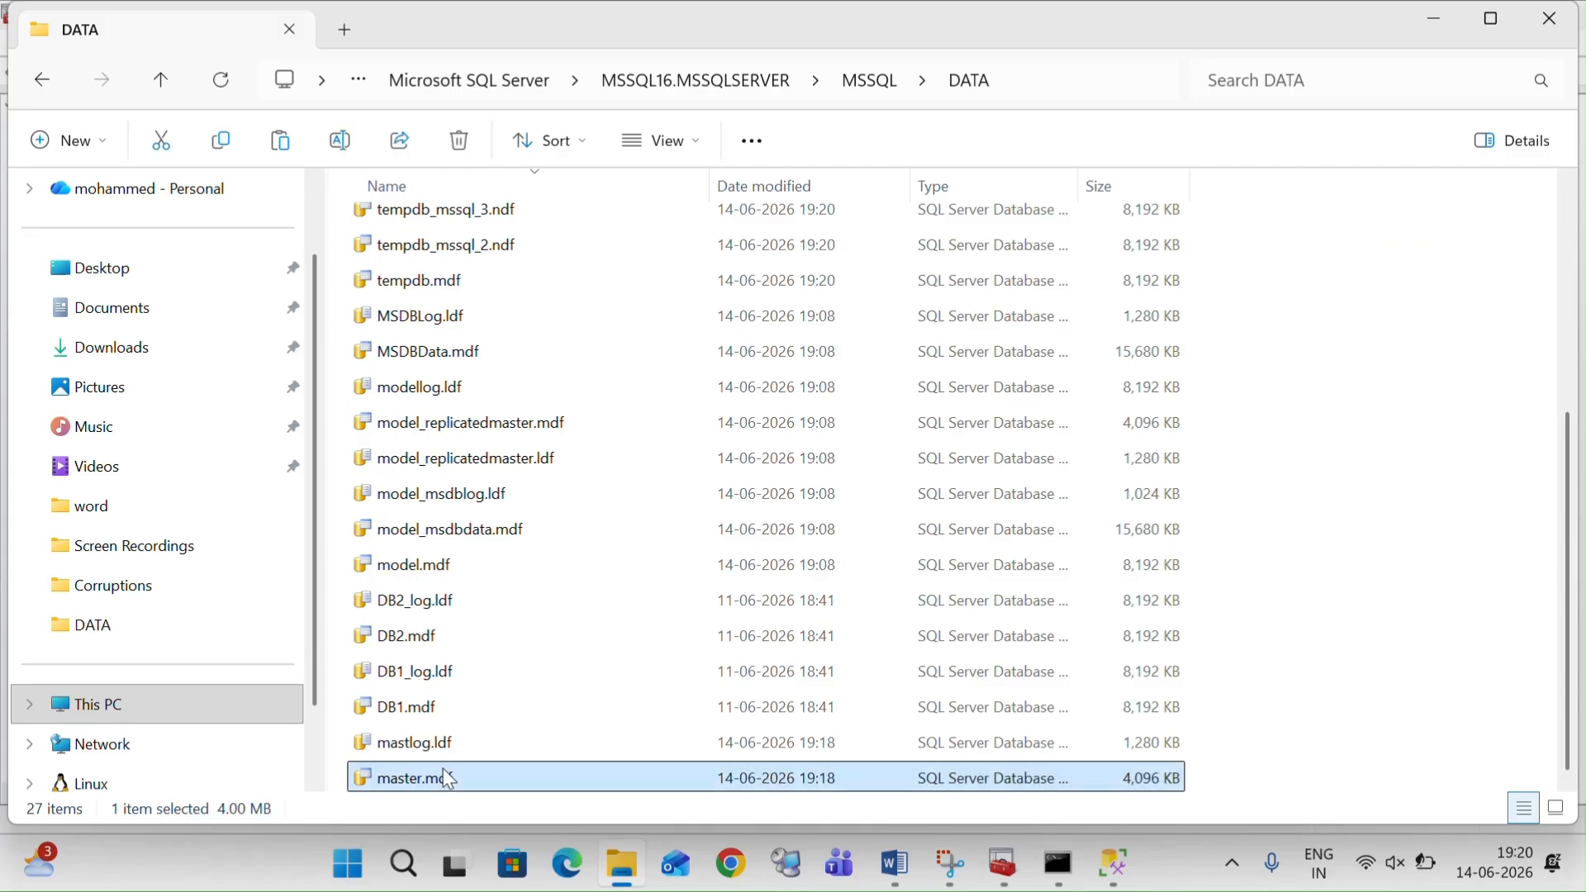
right_click(444, 772)
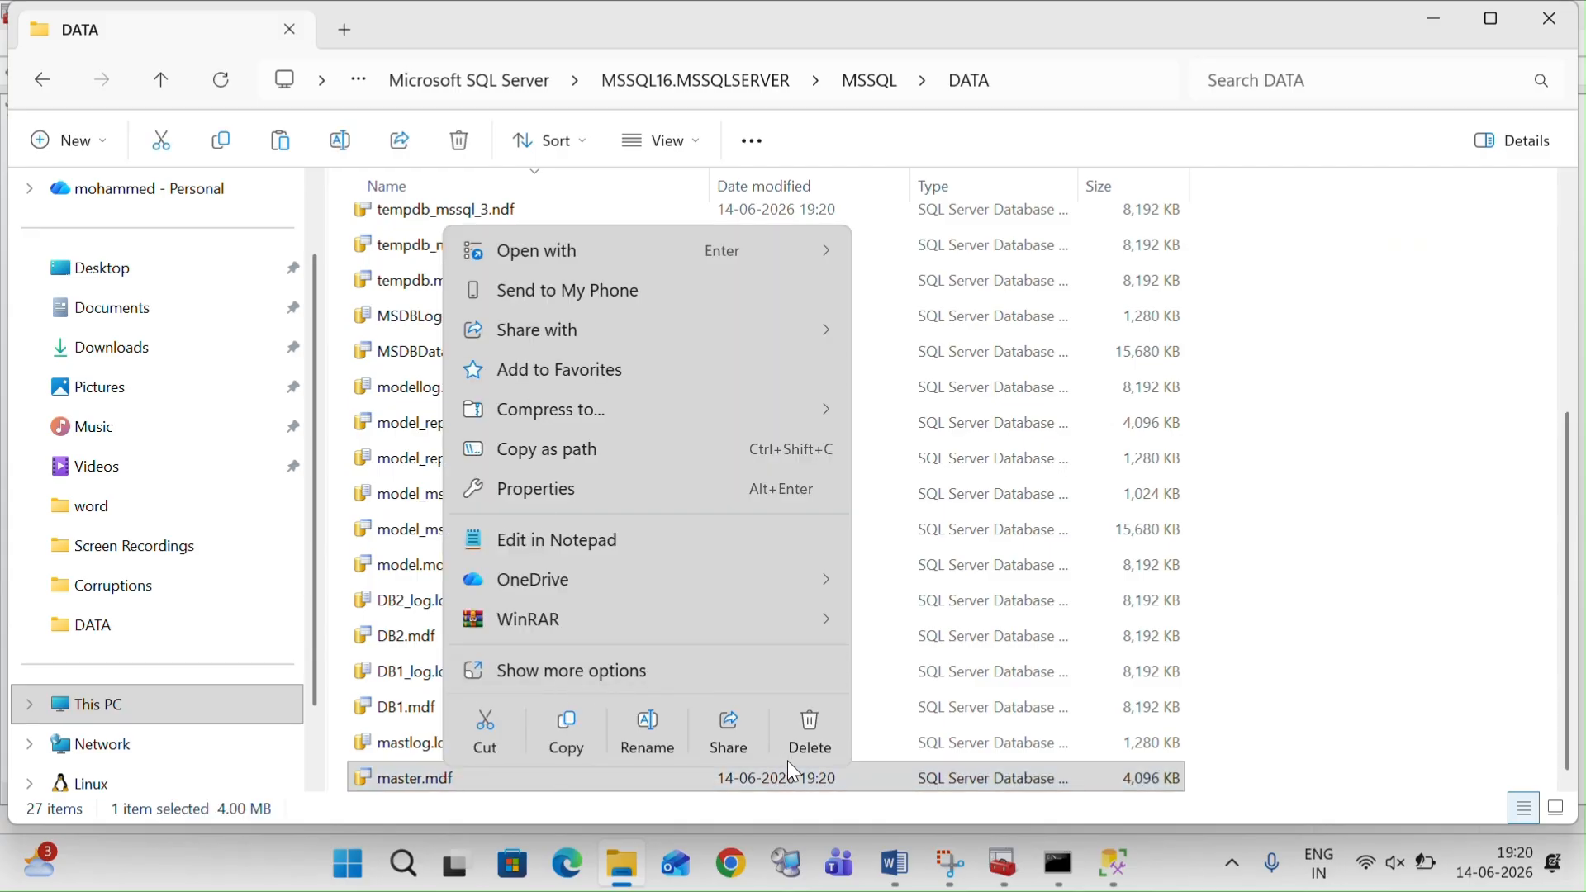
left_click(557, 491)
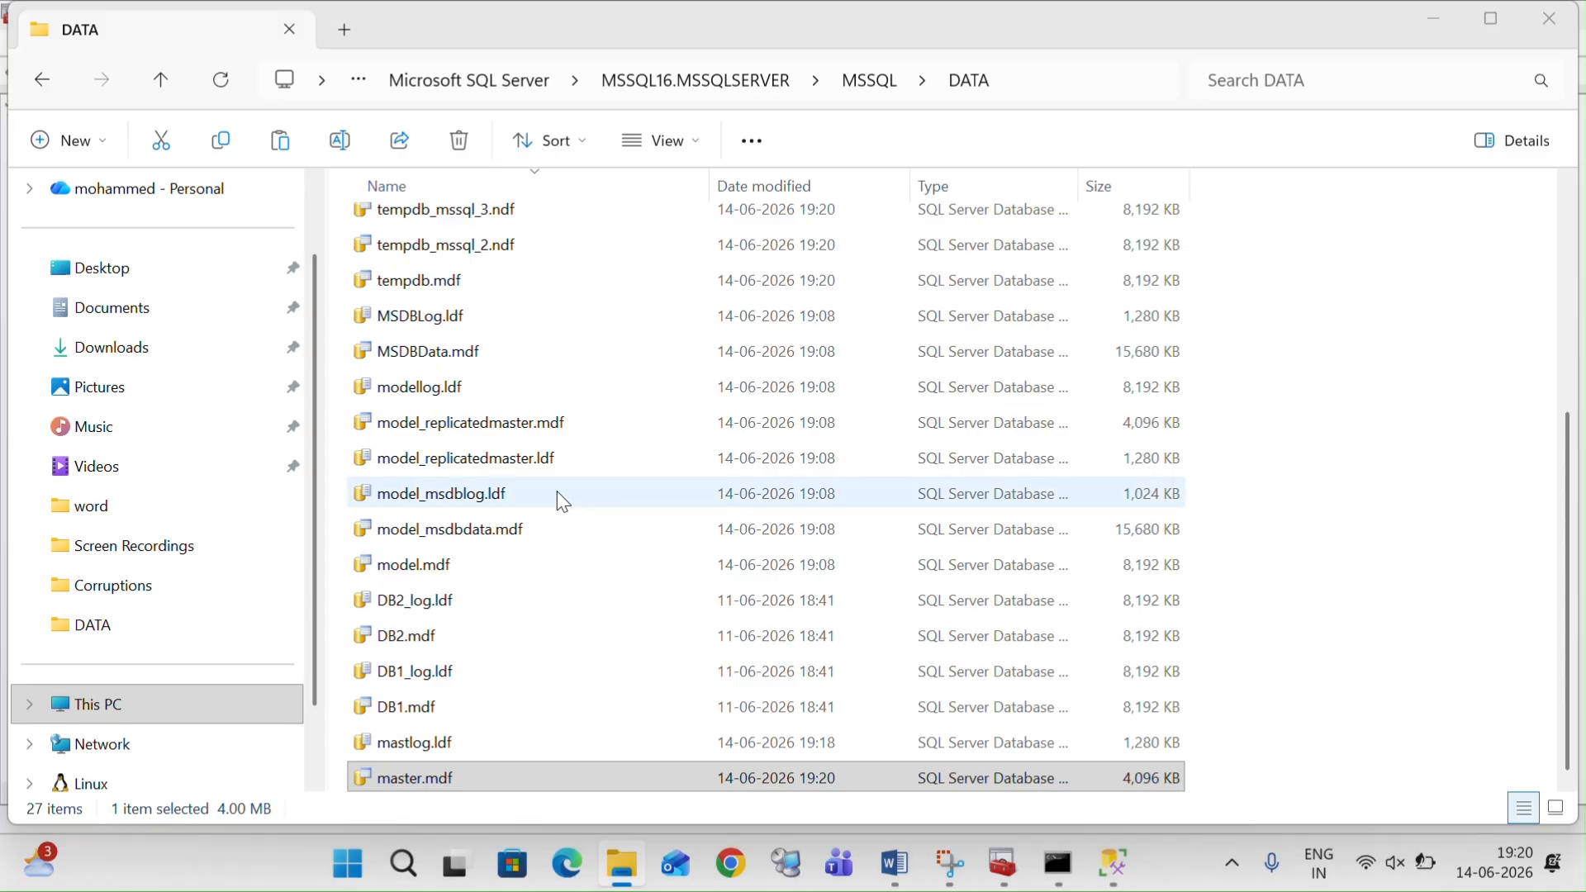
left_click(672, 239)
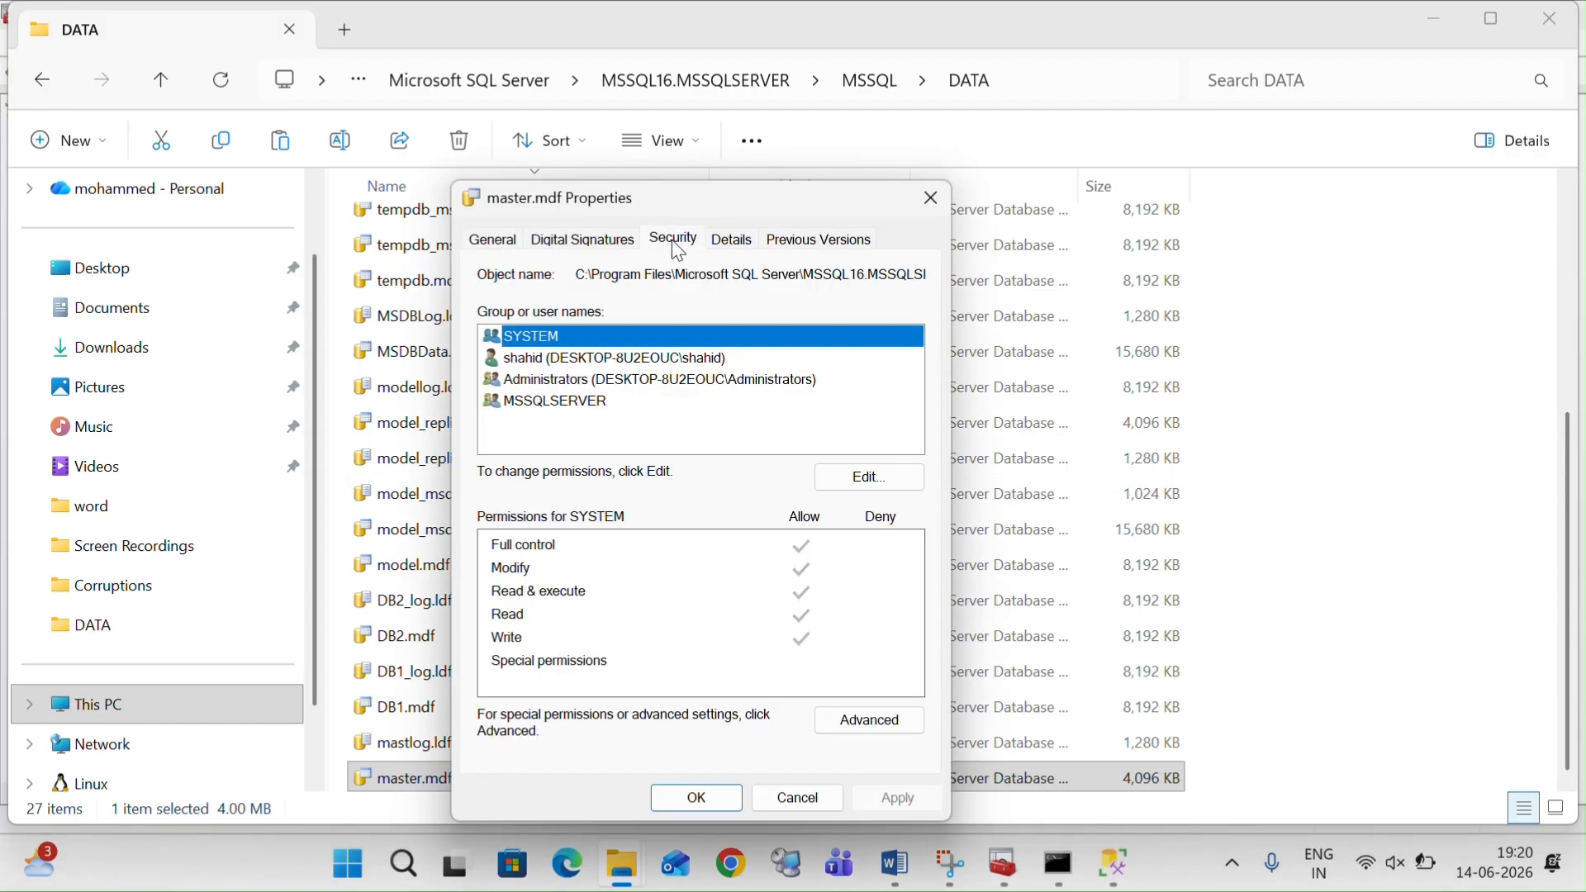
left_click(588, 364)
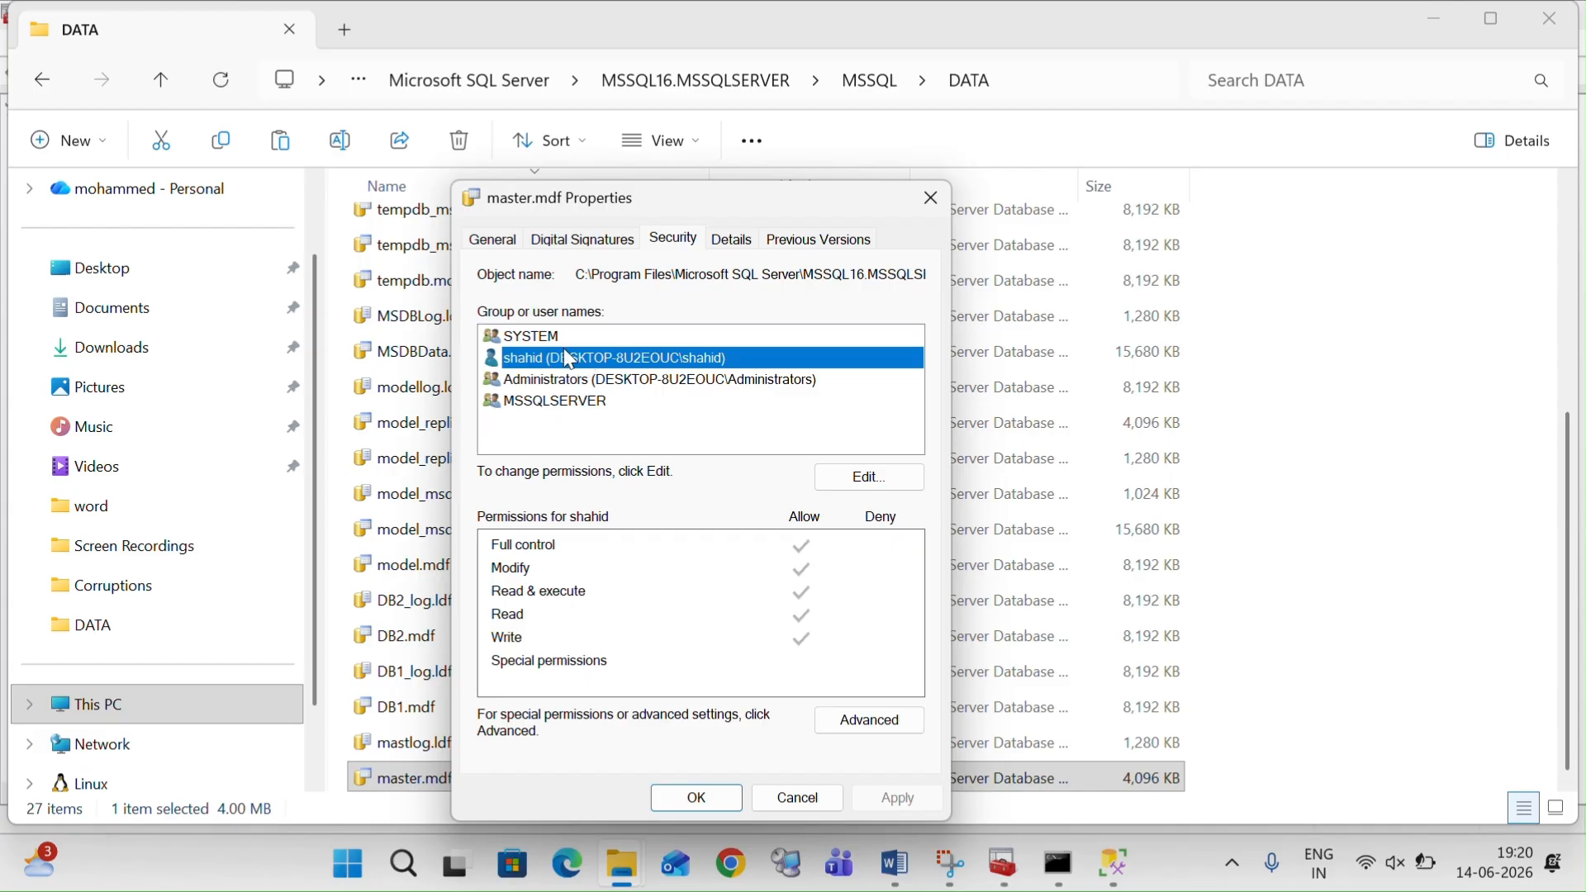
left_click(547, 345)
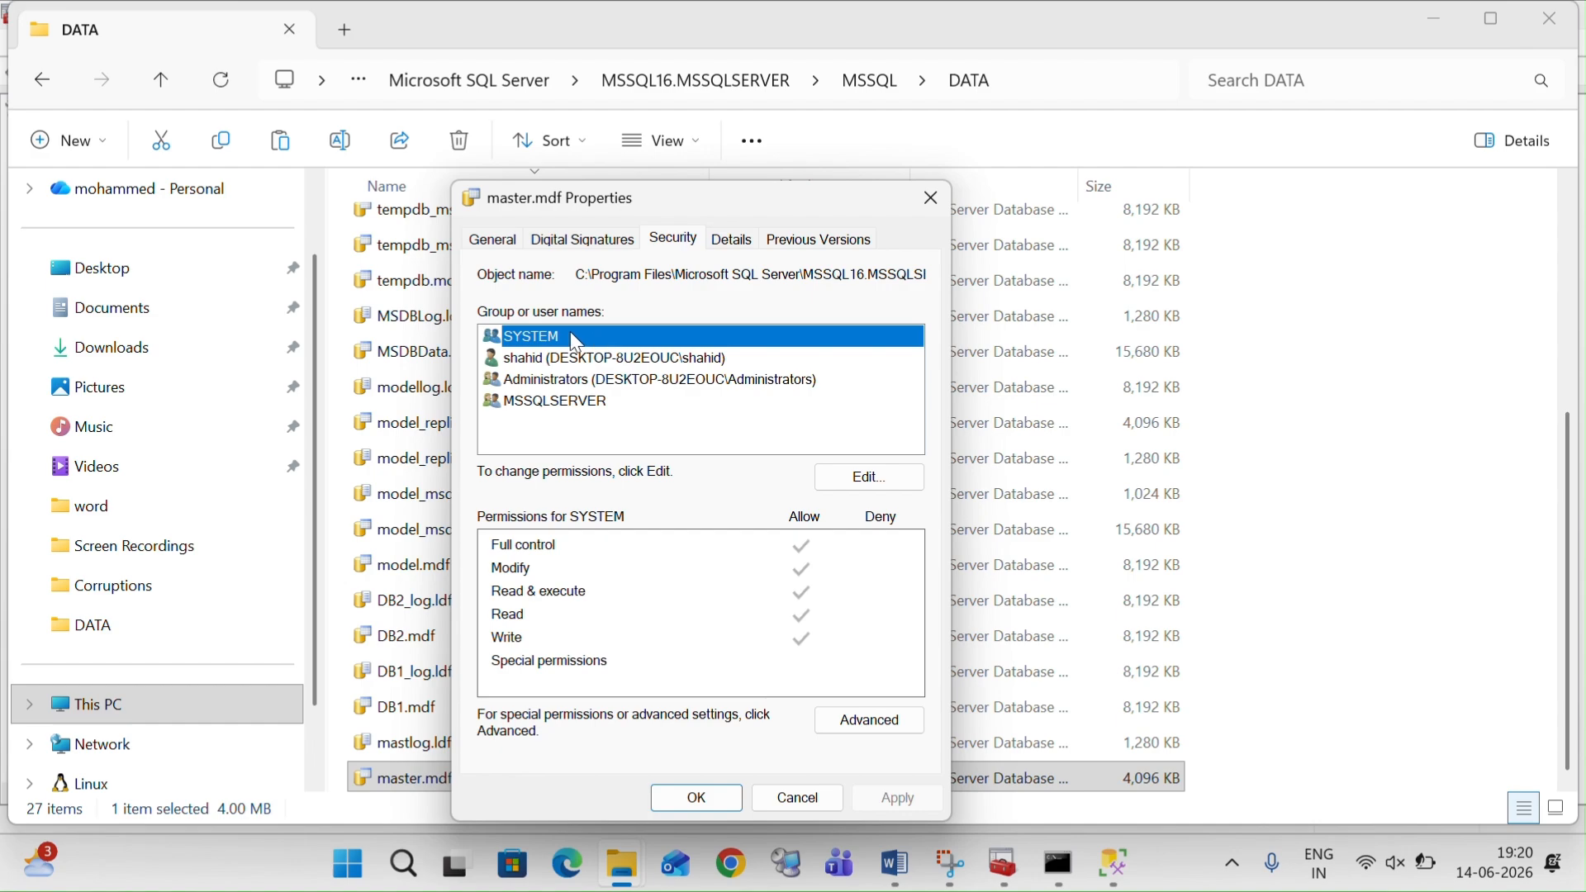
left_click(616, 364)
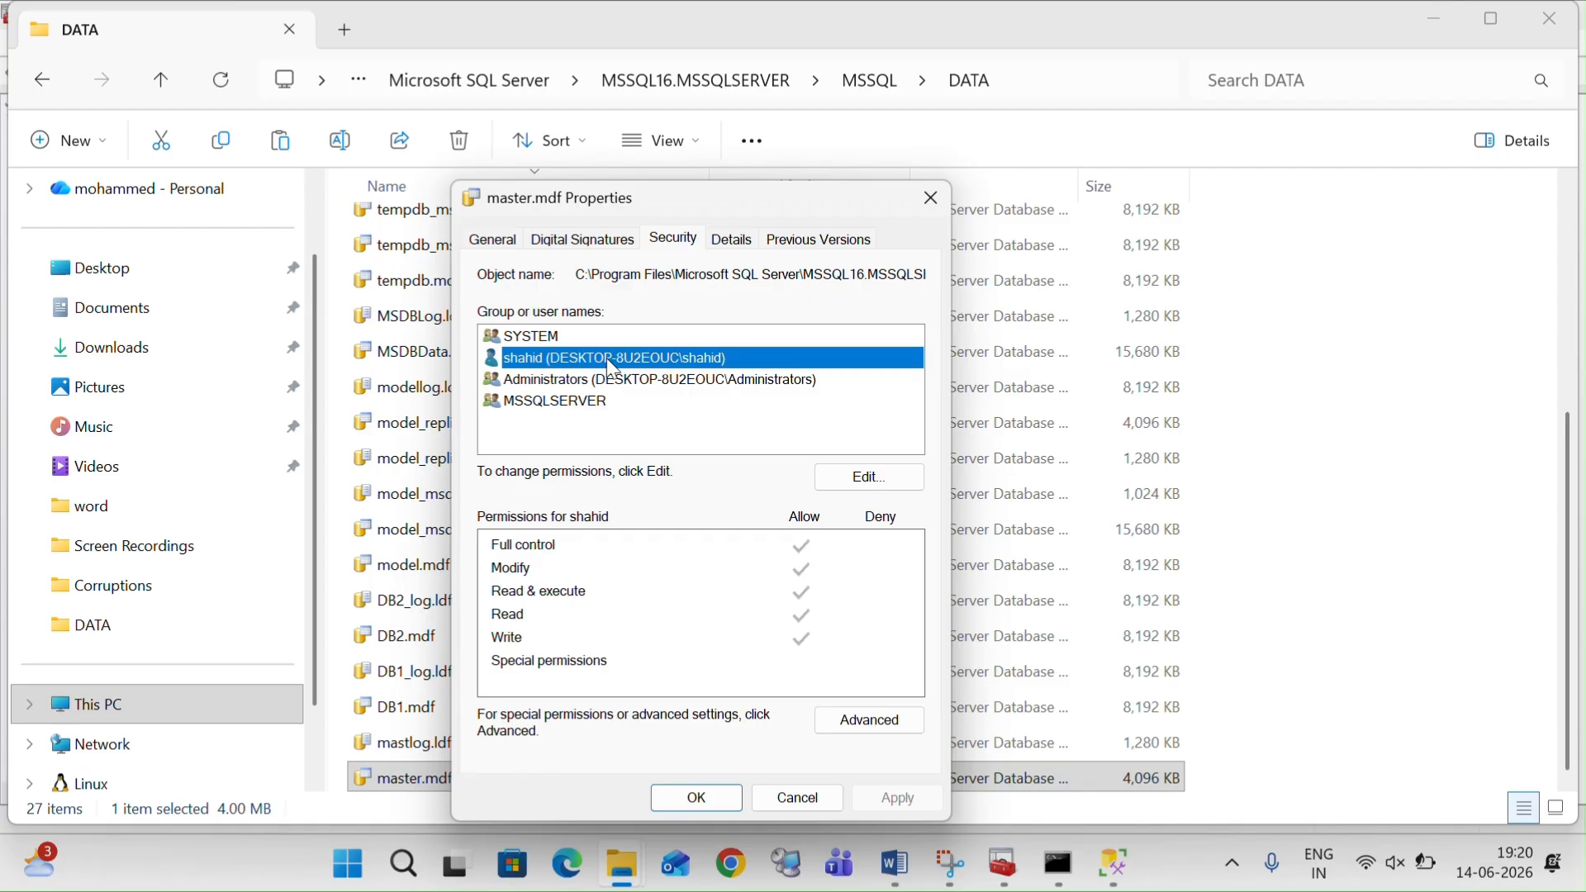
left_click(538, 338)
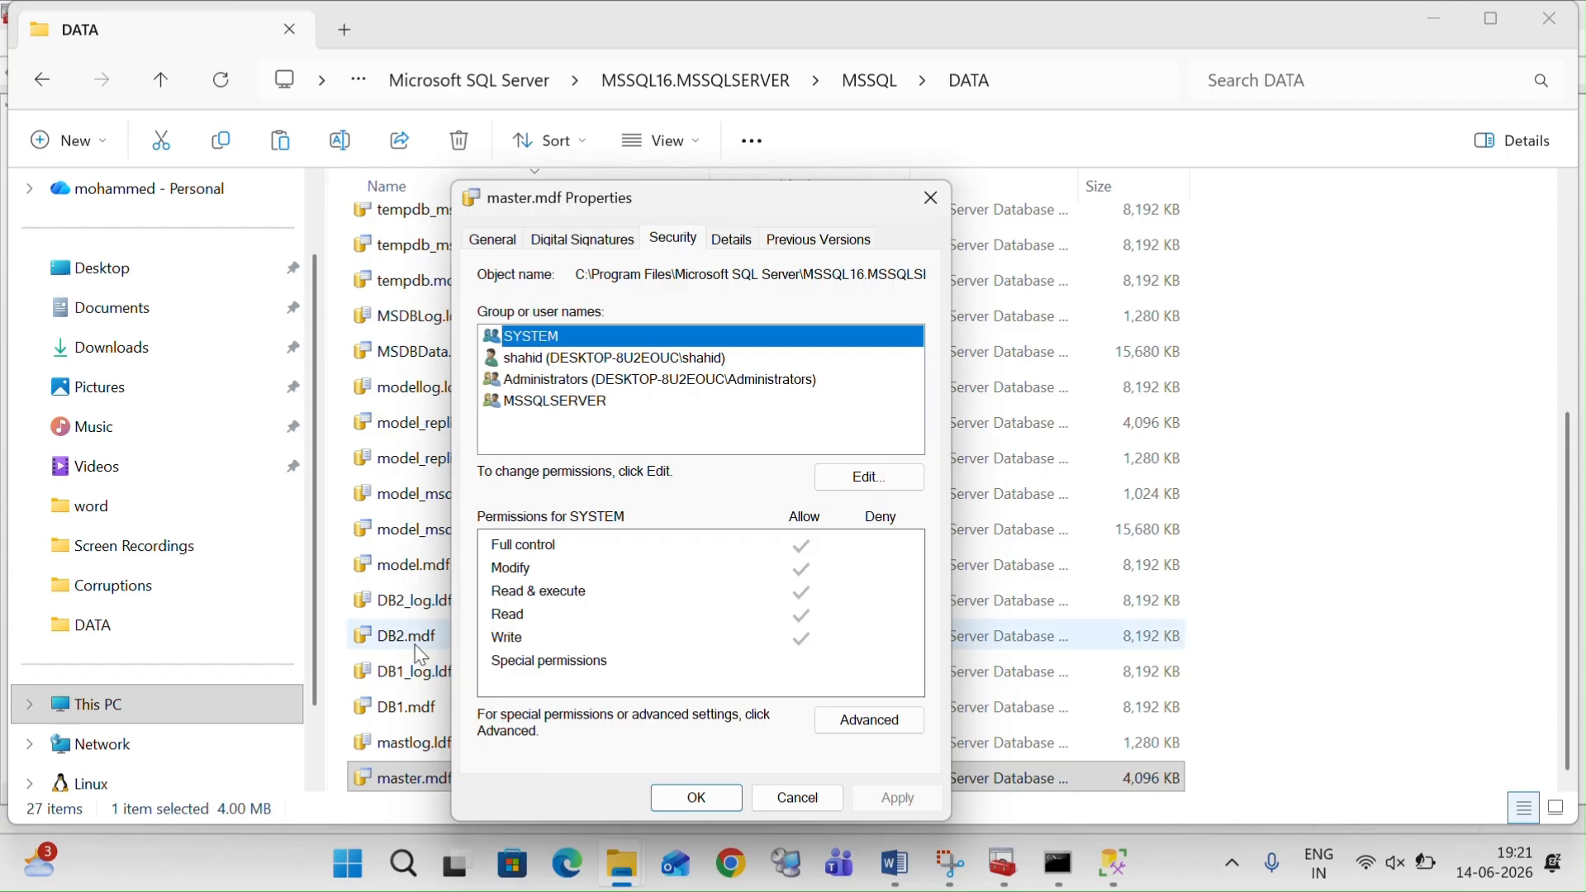
Step: Open the security properties of model.mdf and compare the permissions of the Windows user account and SYSTEM
left_click(411, 573)
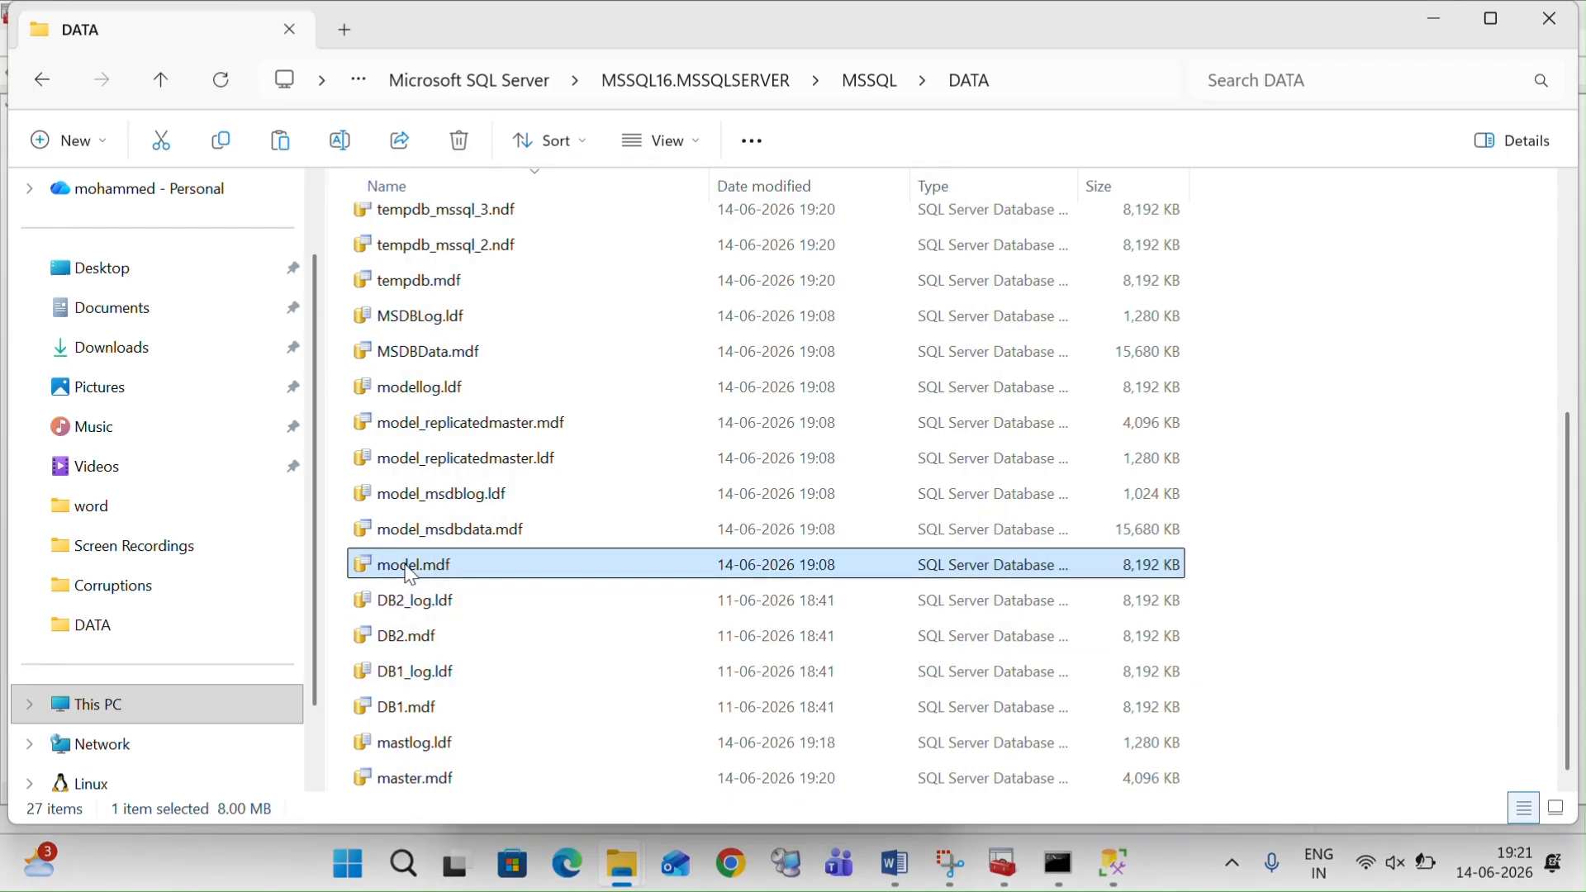
right_click(411, 575)
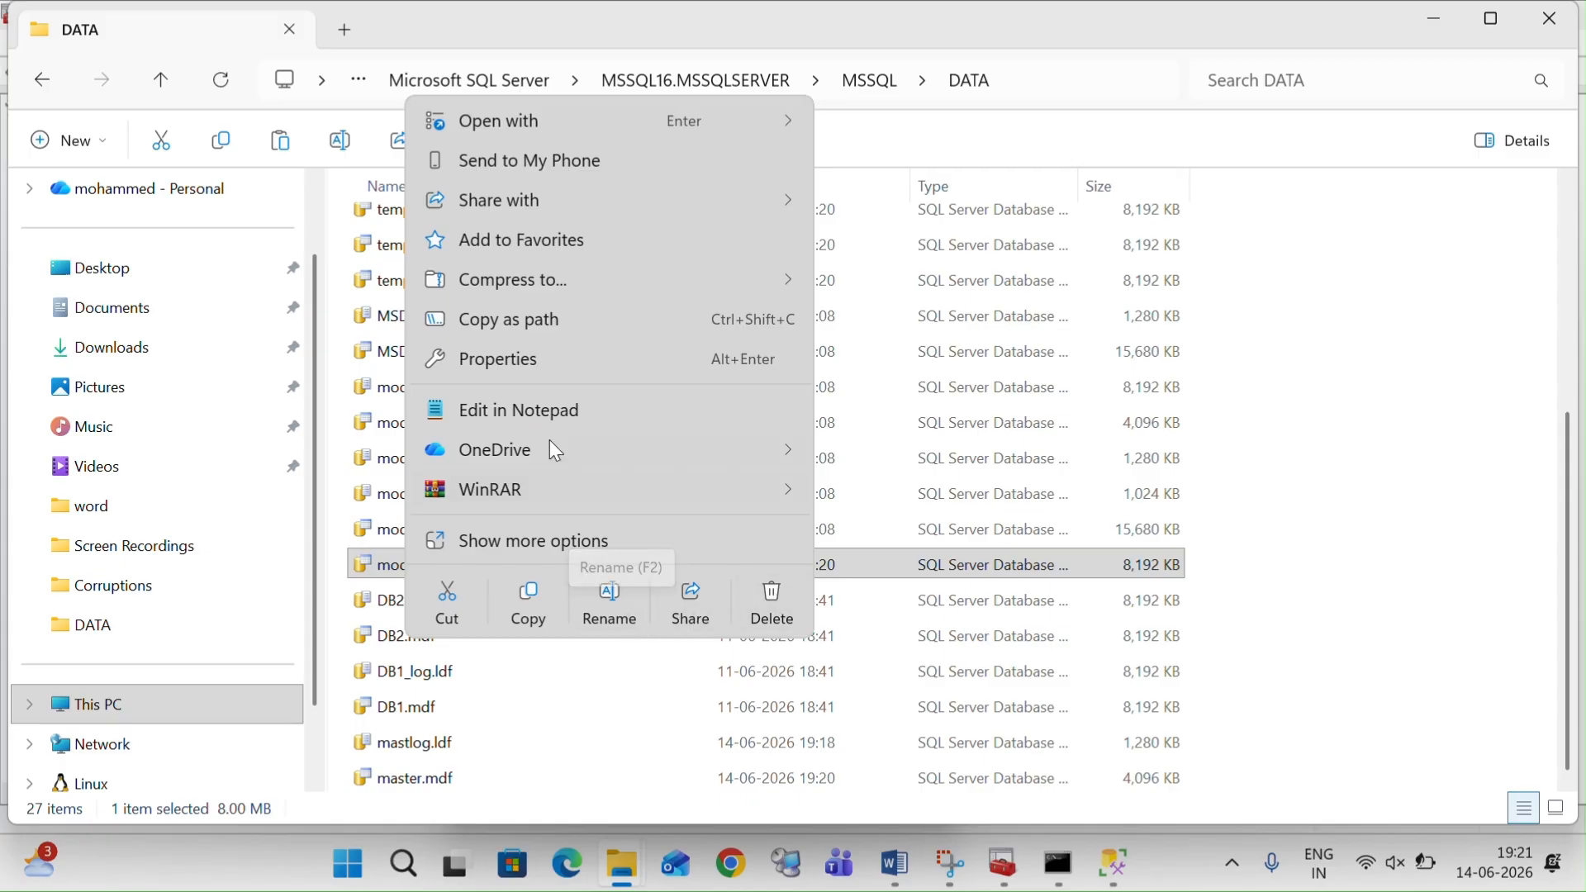
left_click(502, 363)
left_click(638, 238)
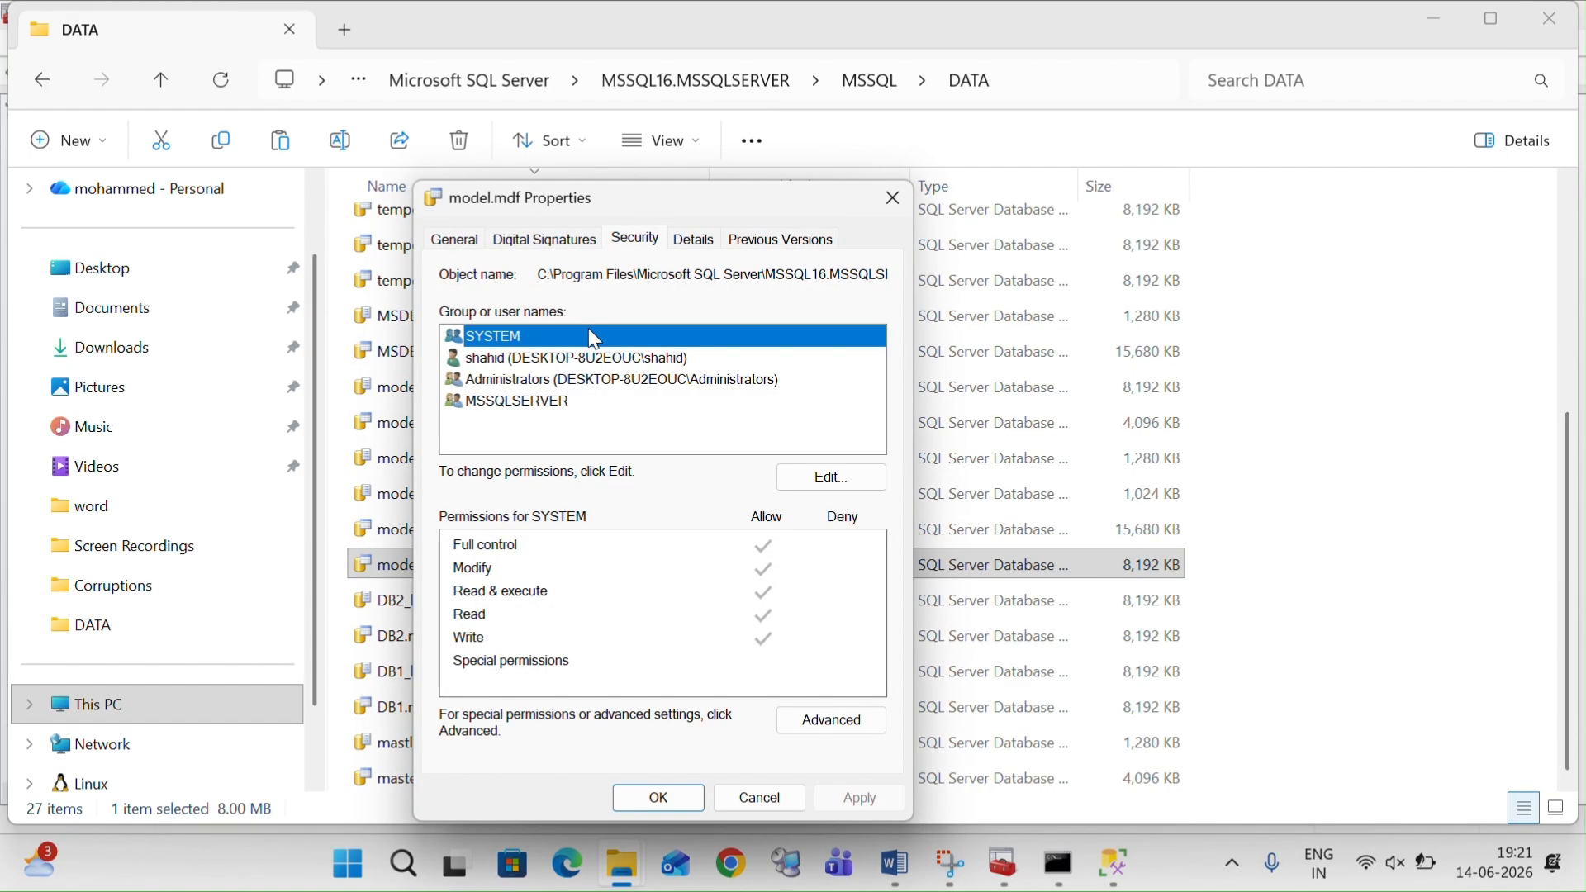
left_click(519, 361)
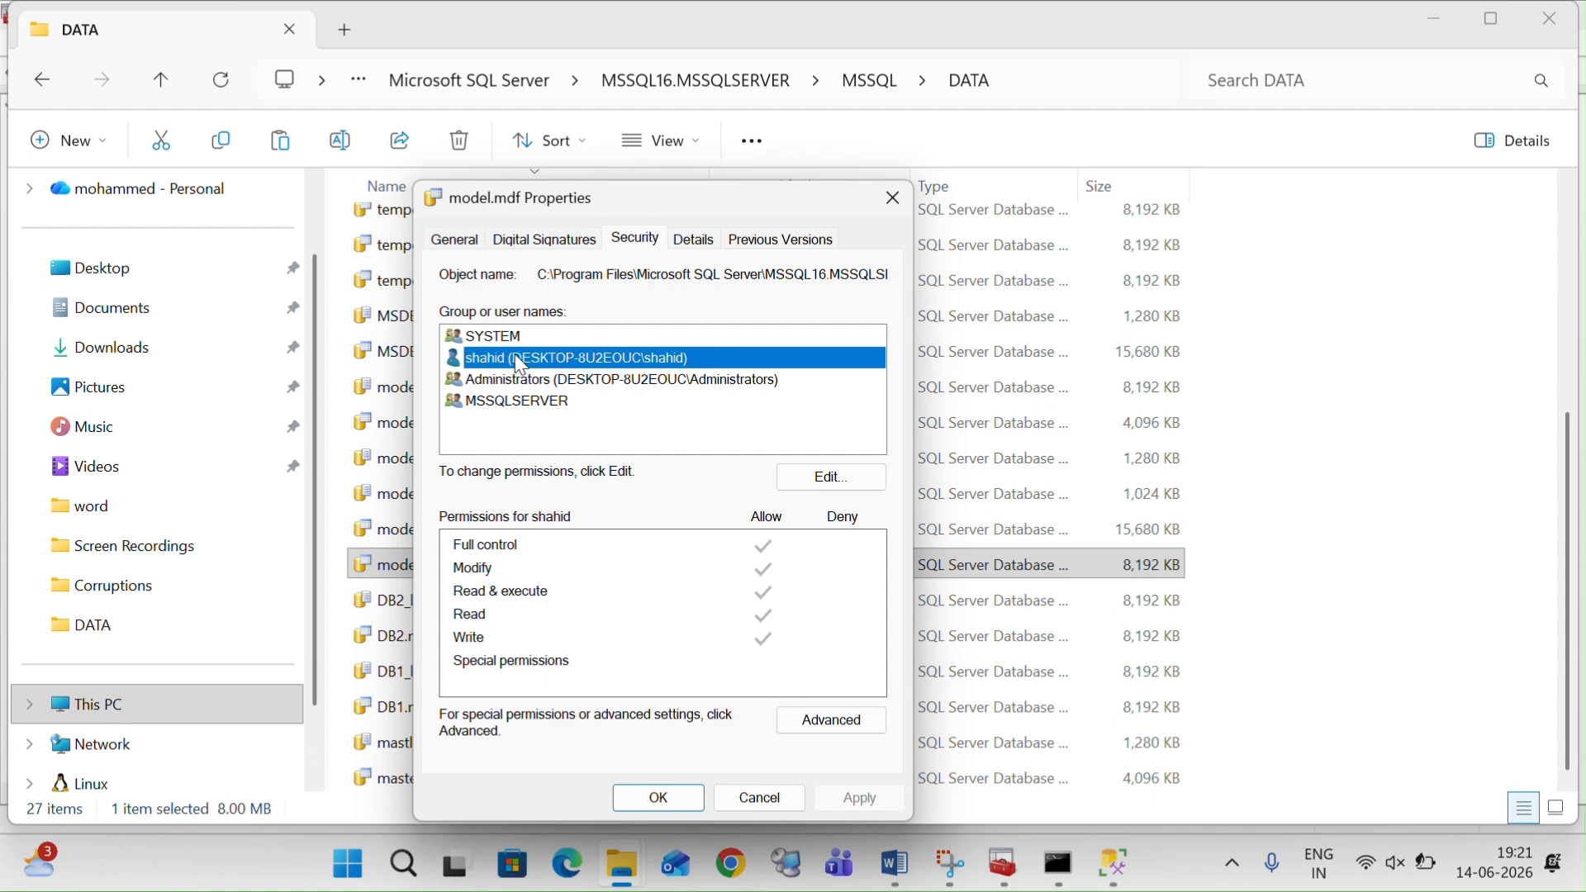
left_click(504, 338)
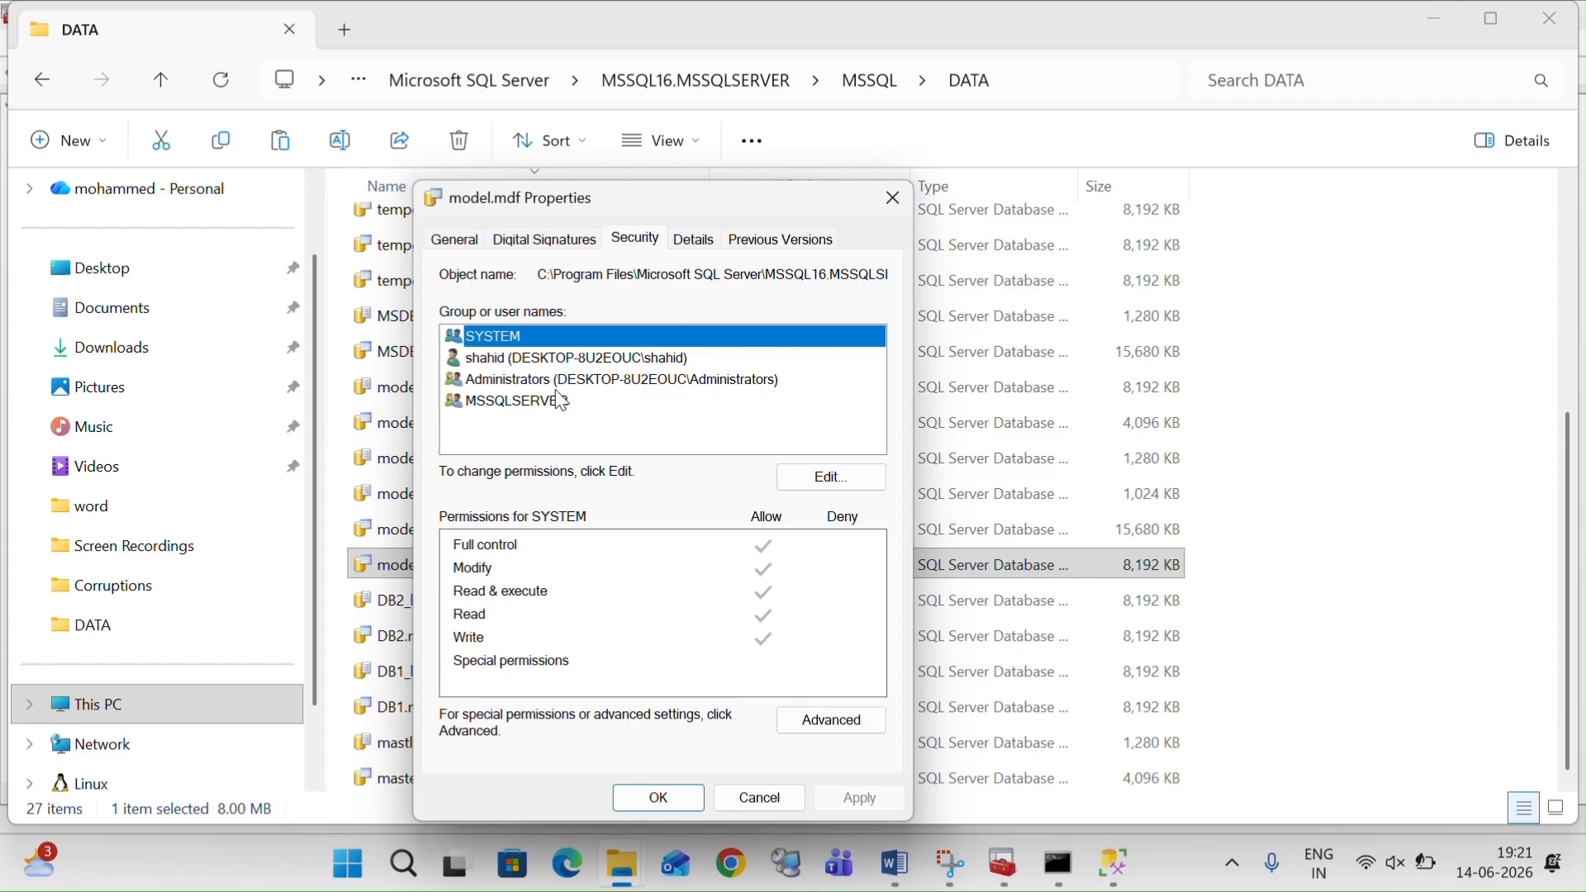
Step: Try adding an Allow permission entry with Full control for SYSTEM in the advanced security settings of model.mdf
left_click(830, 719)
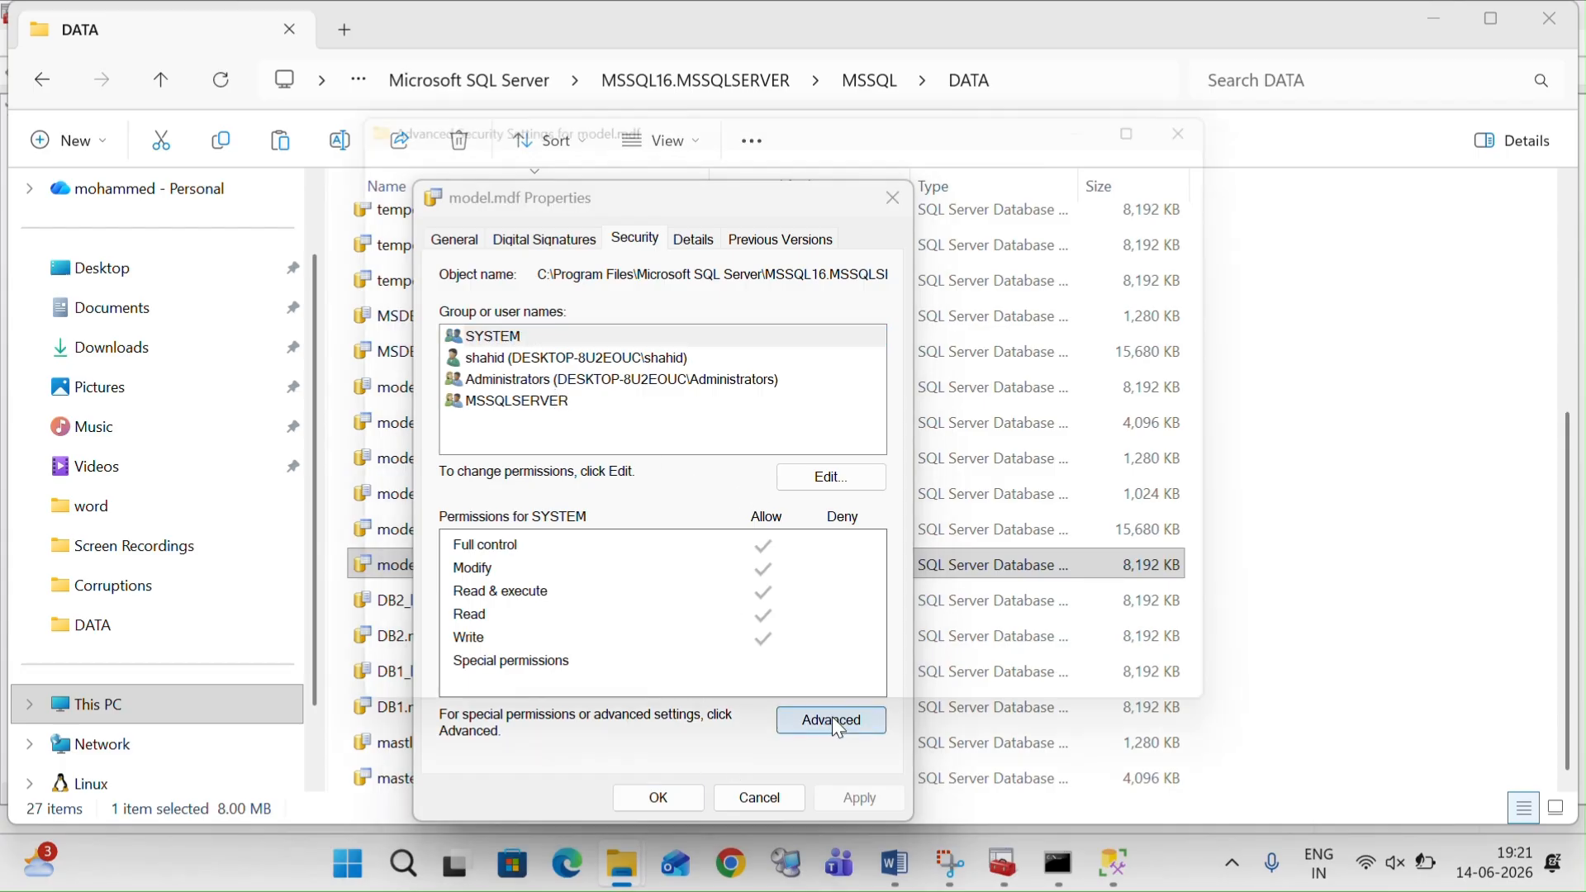
left_click(397, 621)
left_click(405, 125)
type("s")
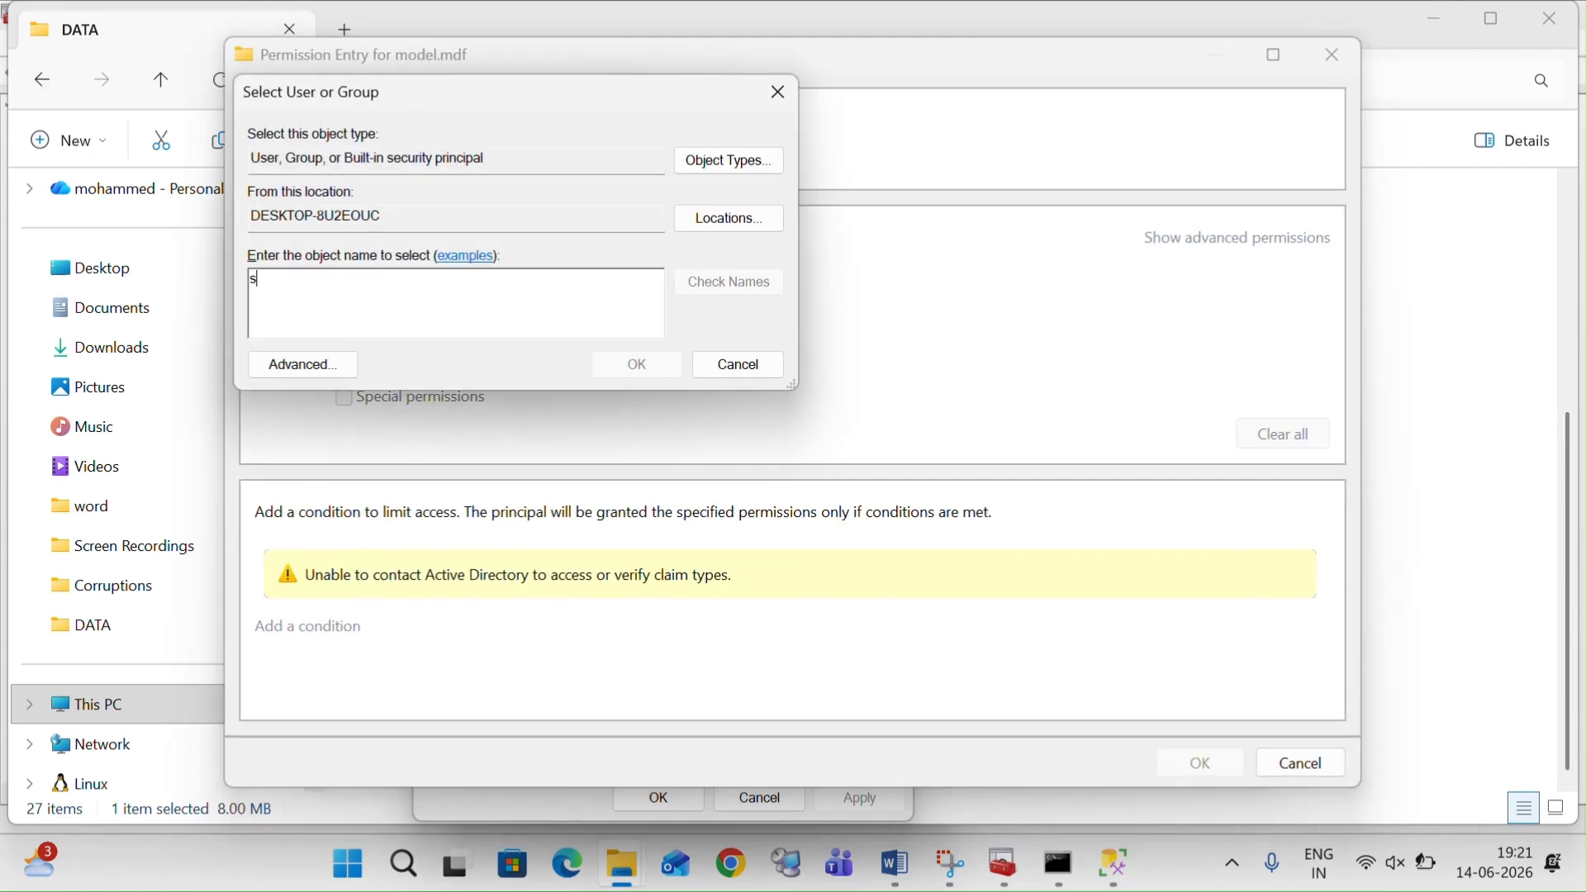
type("ystem")
left_click(771, 282)
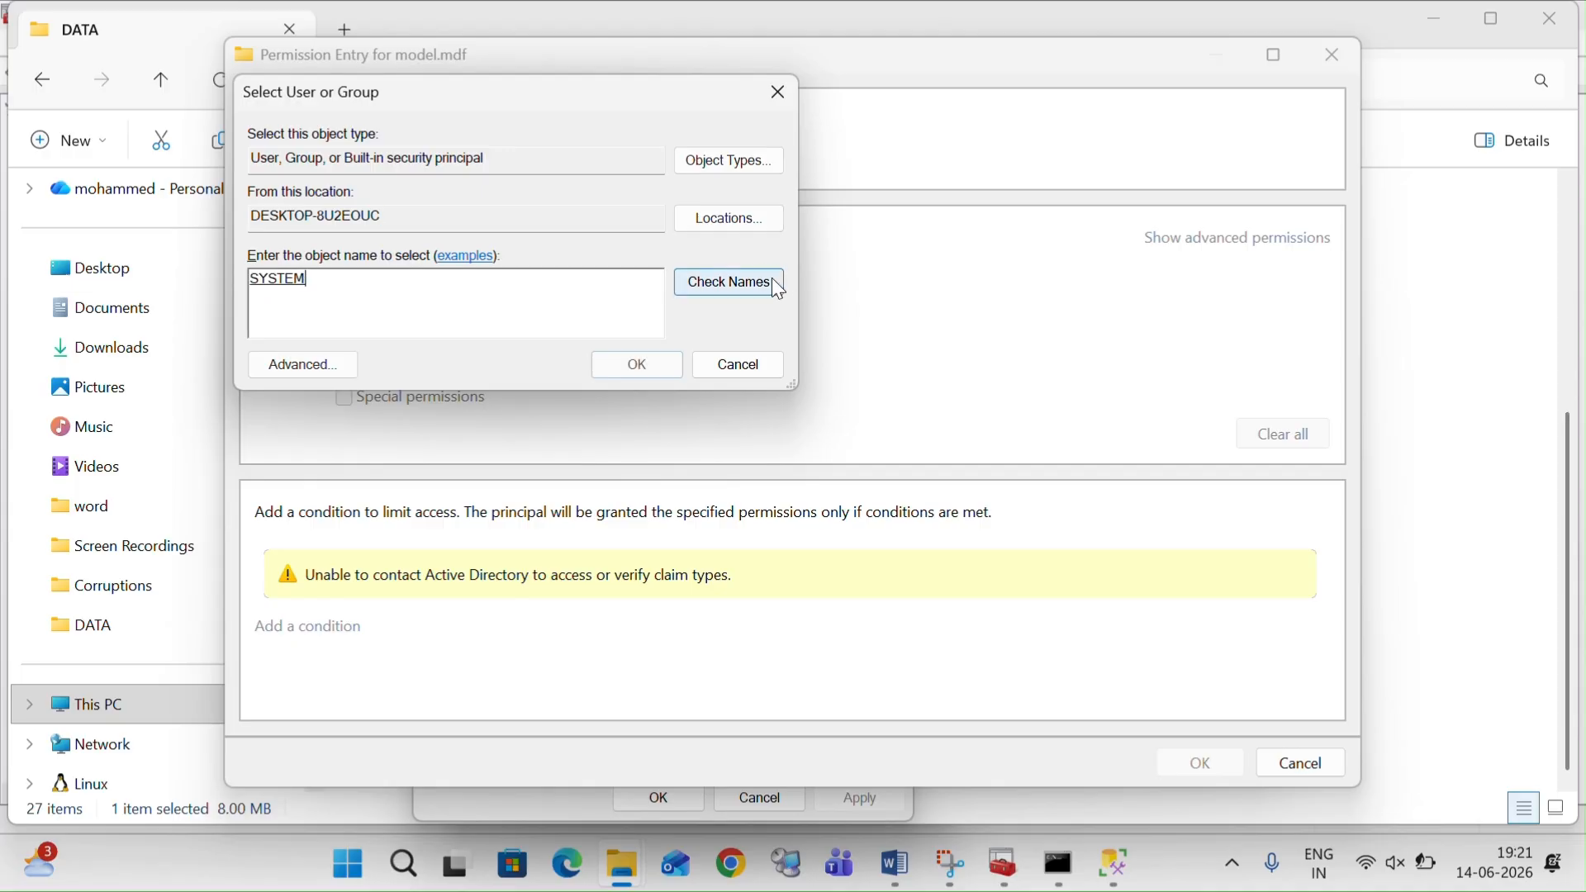
left_click(642, 368)
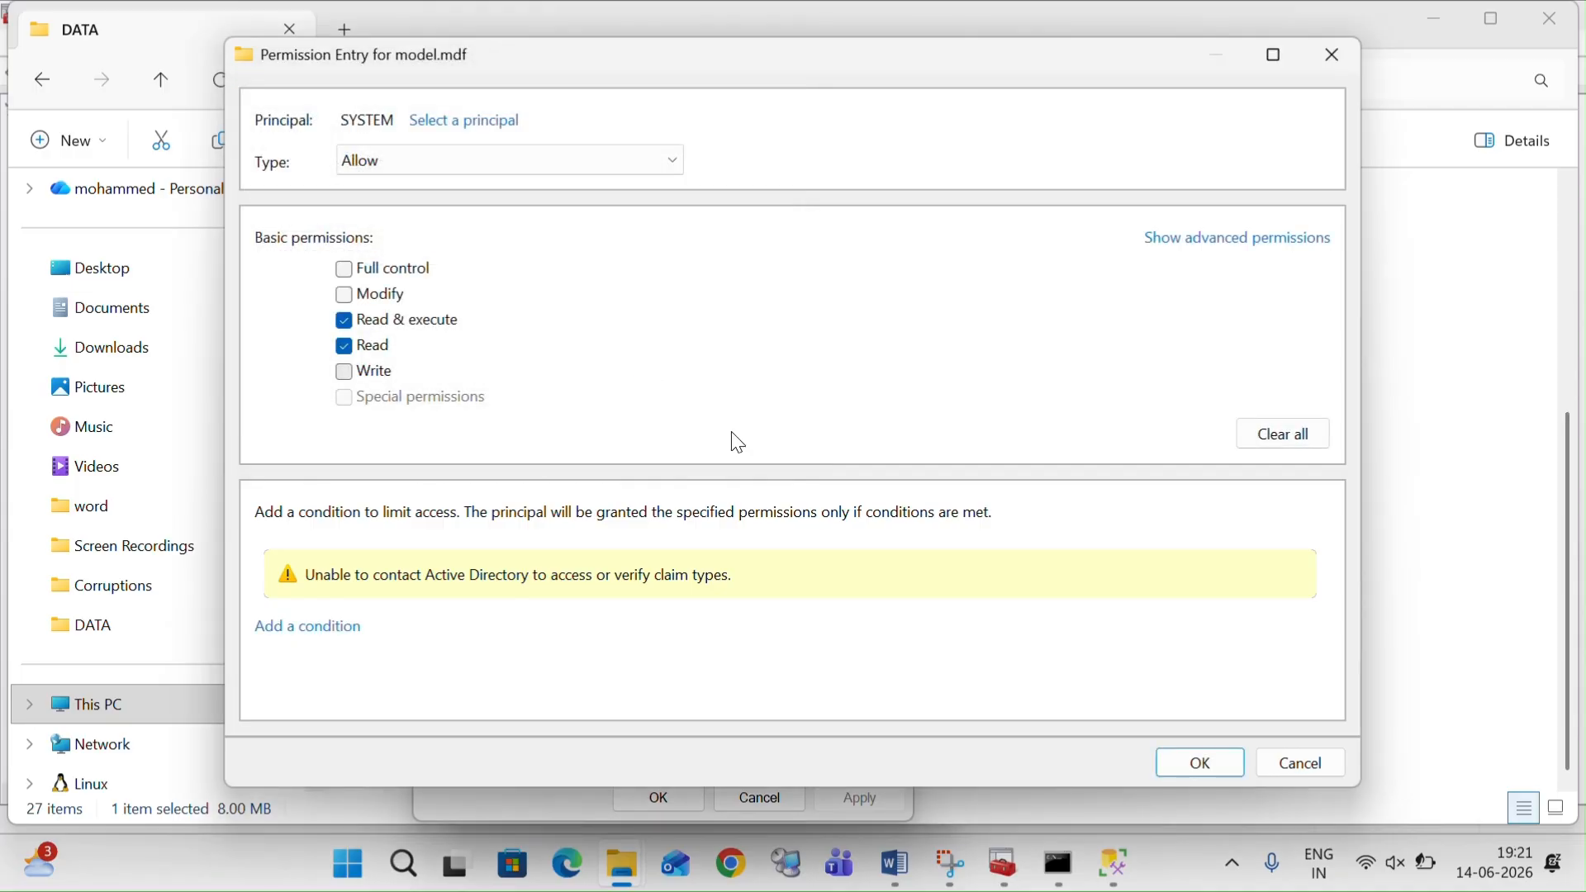
left_click(345, 271)
left_click(1221, 771)
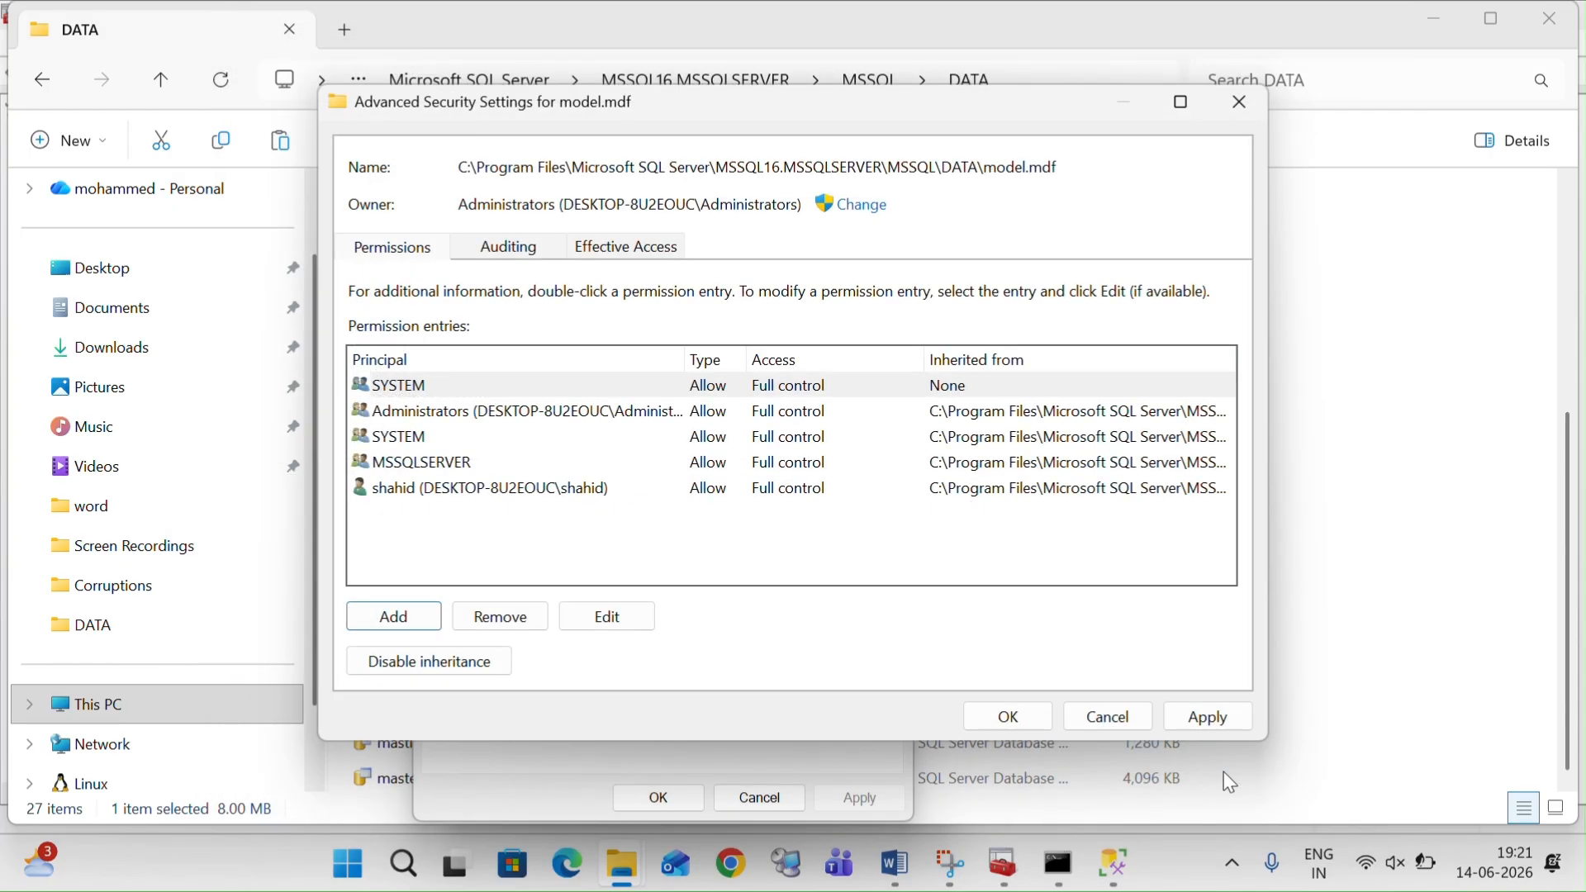
Step: Review the SYSTEM, Administrators and MSSQLSERVER permission entries of model.mdf and discard the pending change
left_click(401, 392)
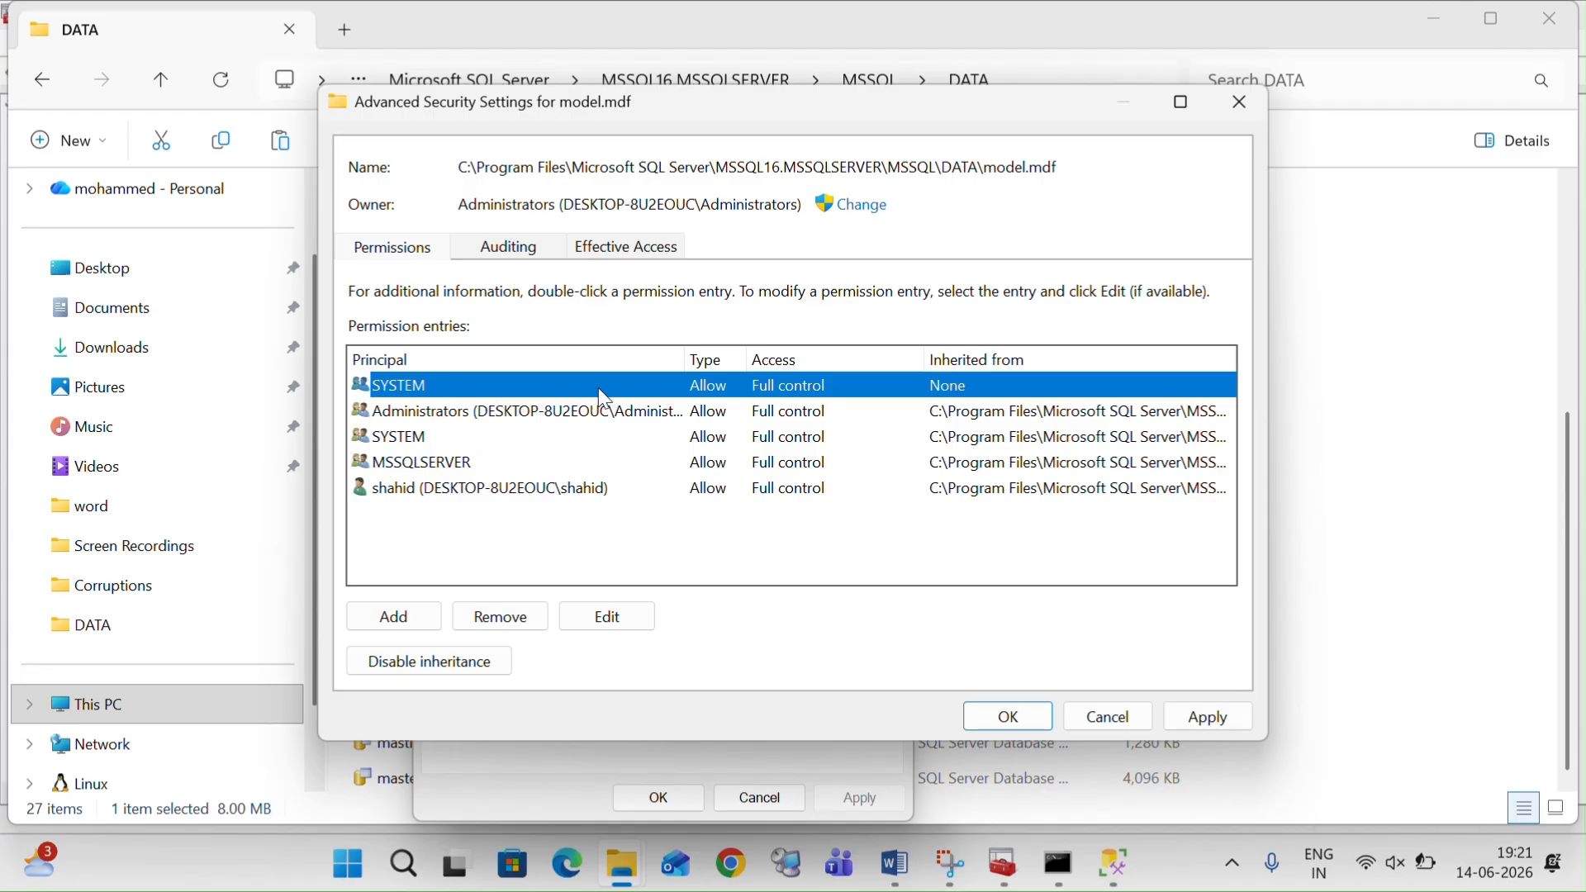
left_click(478, 411)
left_click(438, 468)
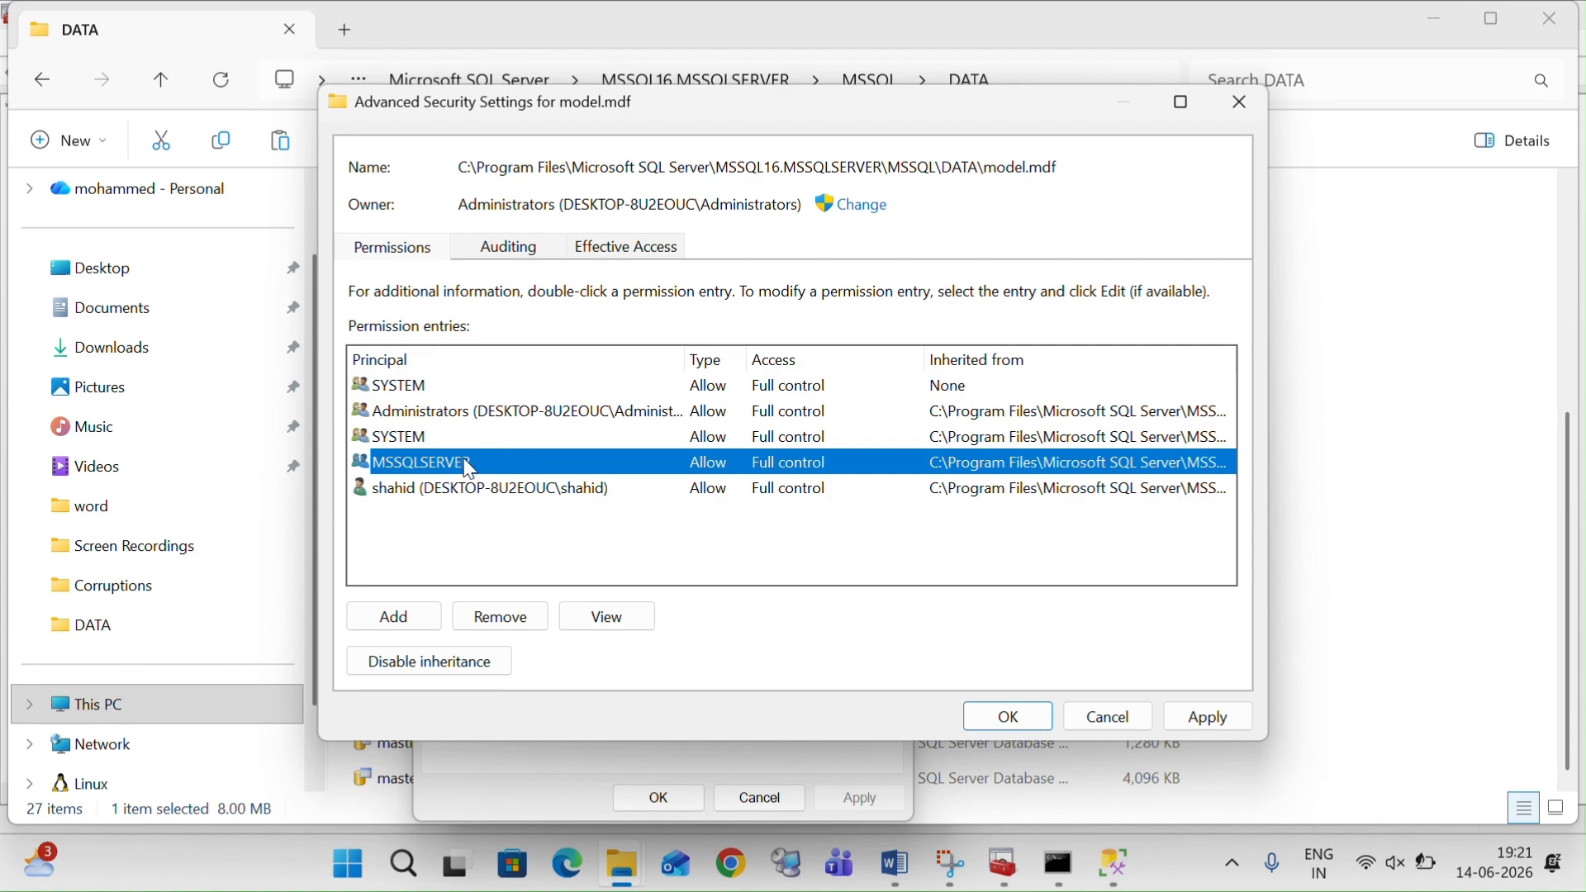
left_click(1144, 719)
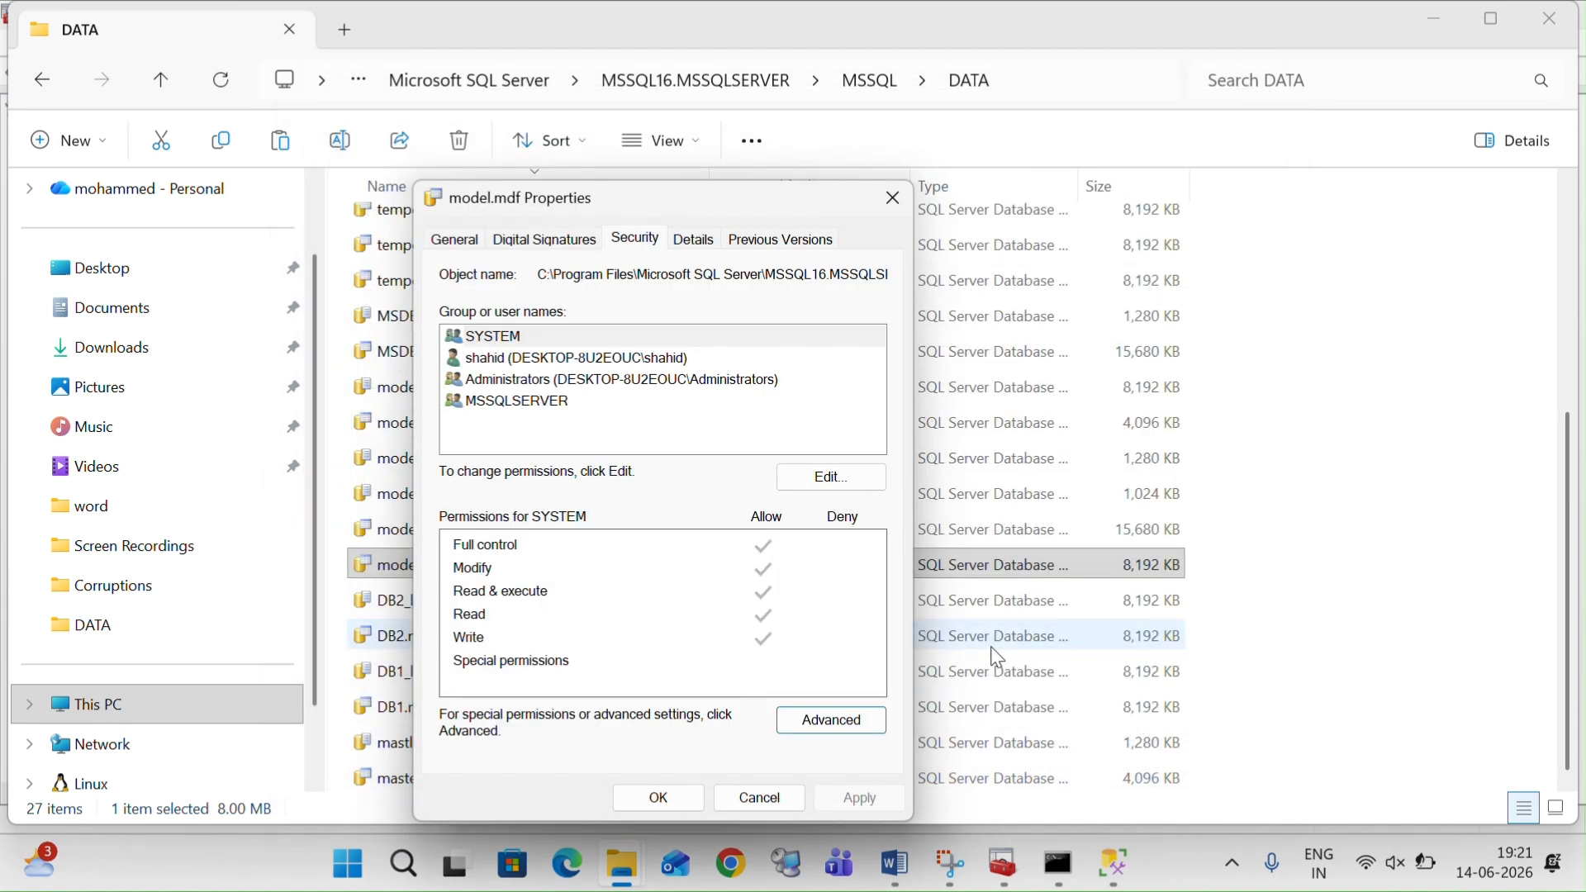
Step: Return to SQL Server Configuration Manager, widen the Log On As column and check the SQL Server (MSSQLSERVER) service account
mouse_move(1008, 869)
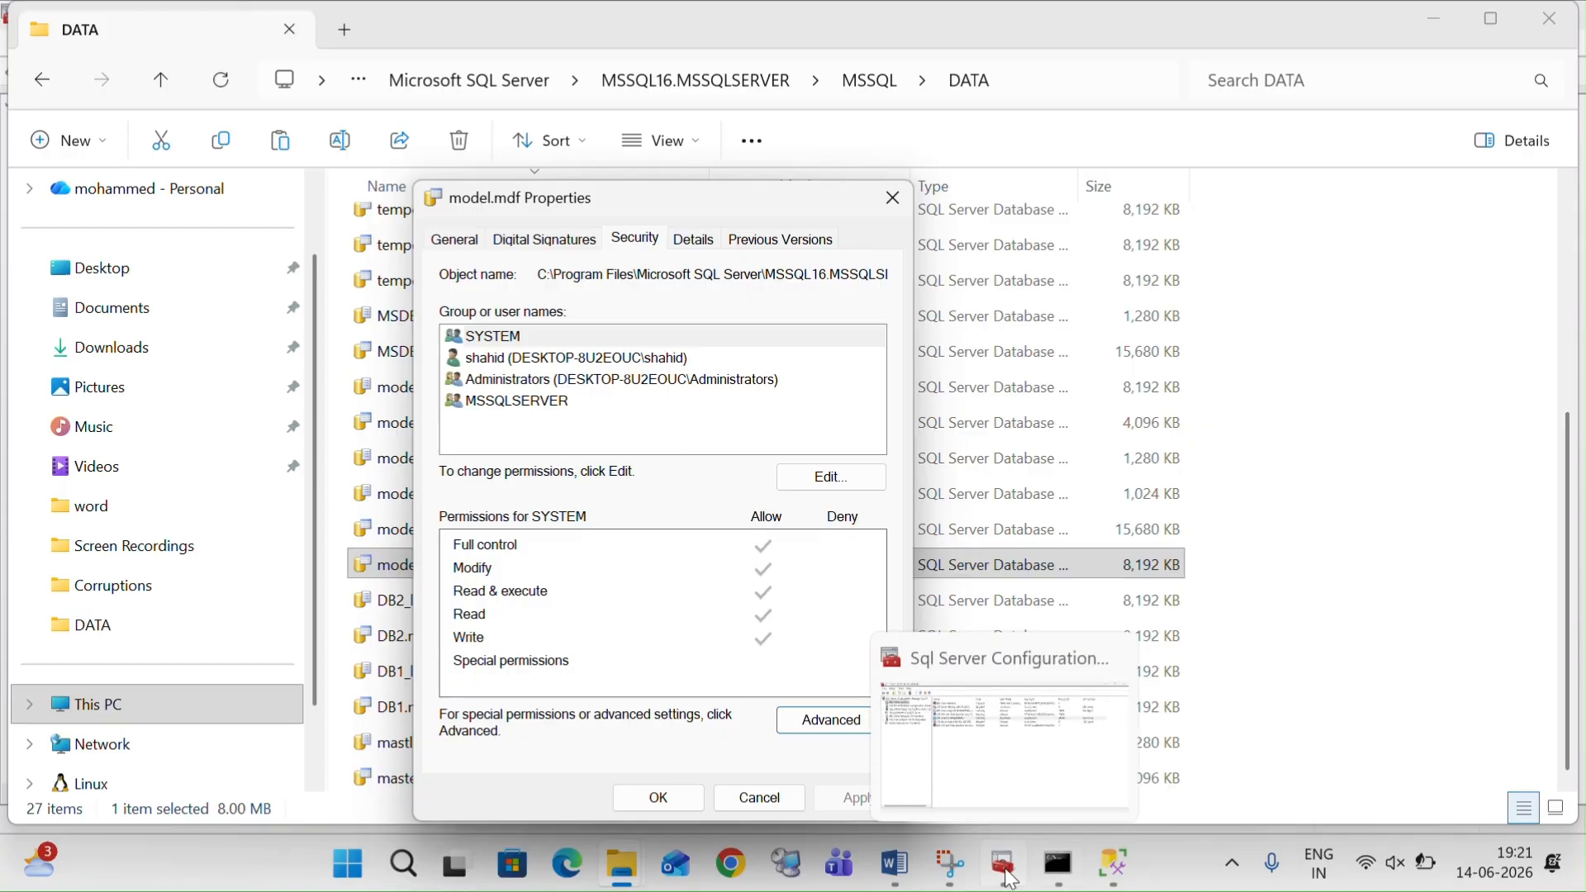
left_click(940, 777)
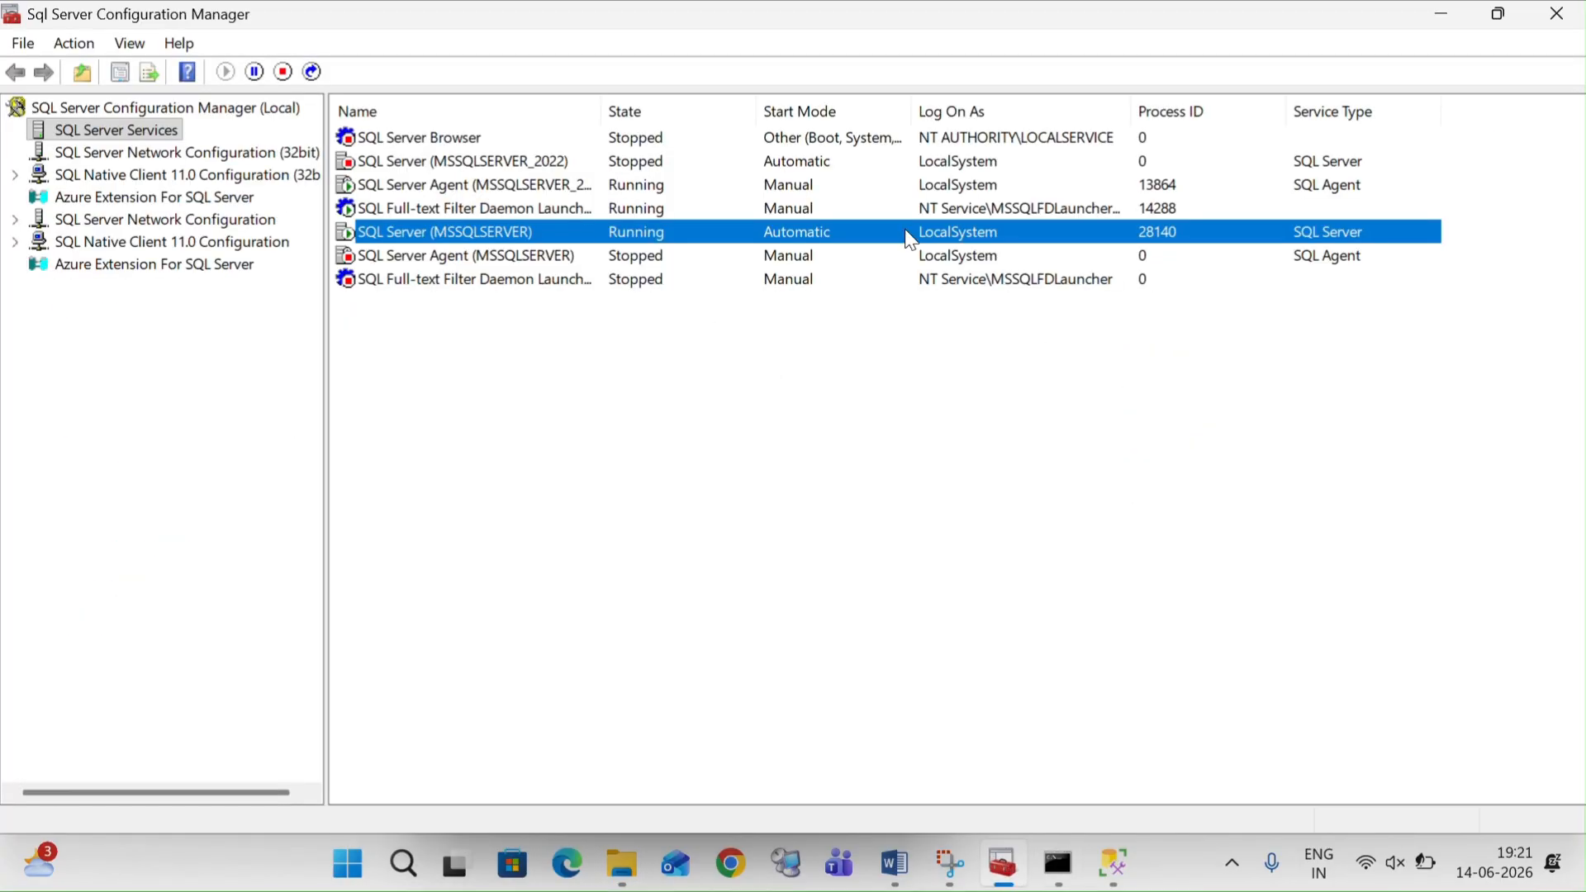
left_click(968, 206)
double_click(1134, 105)
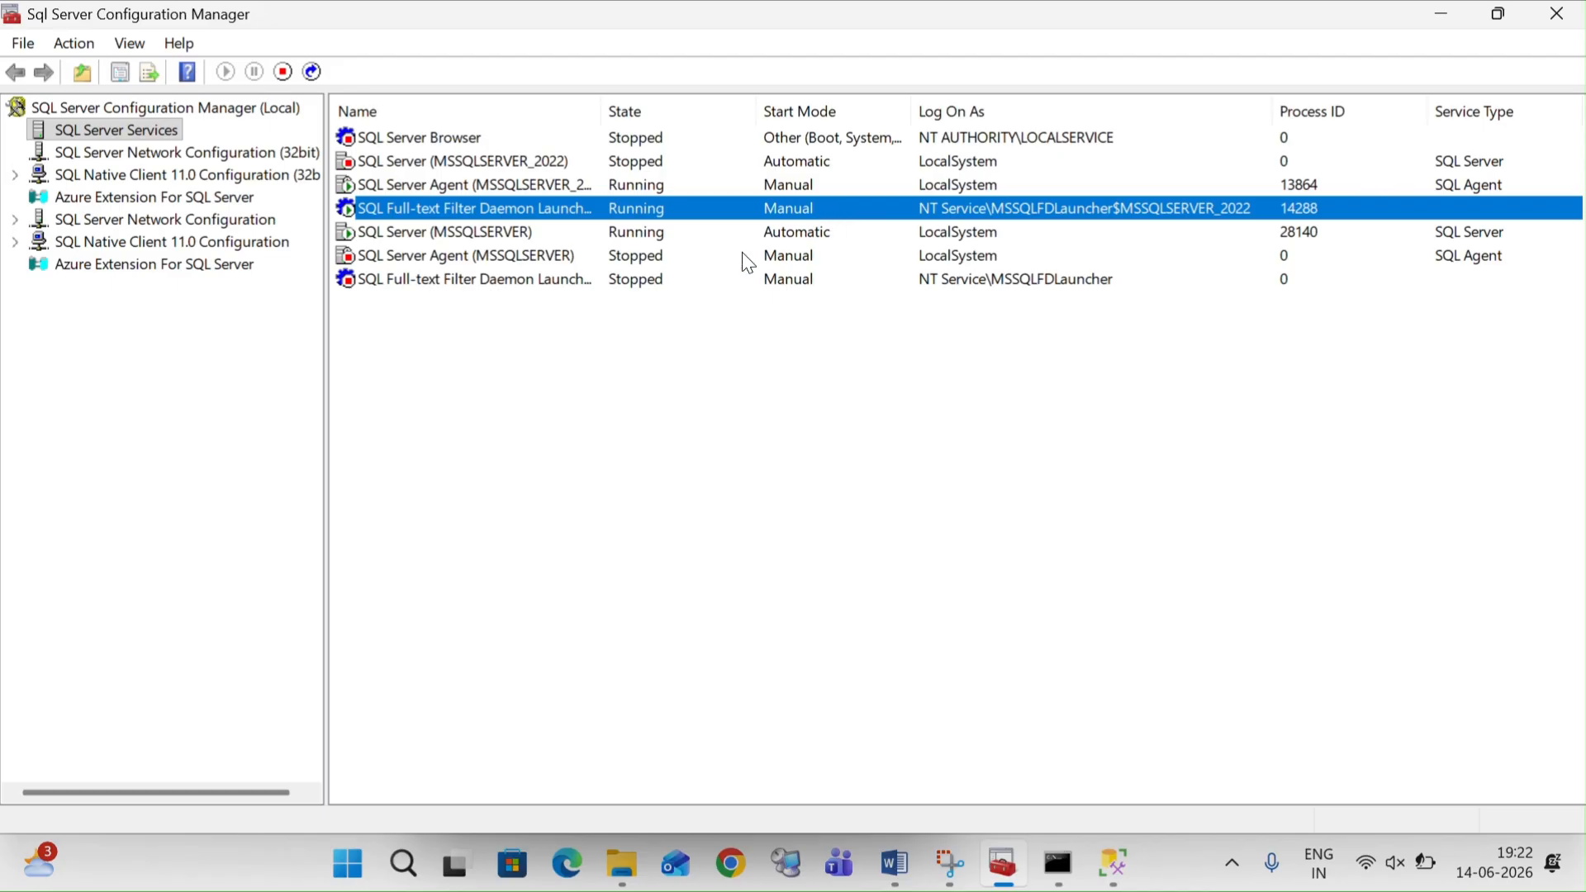
left_click(539, 236)
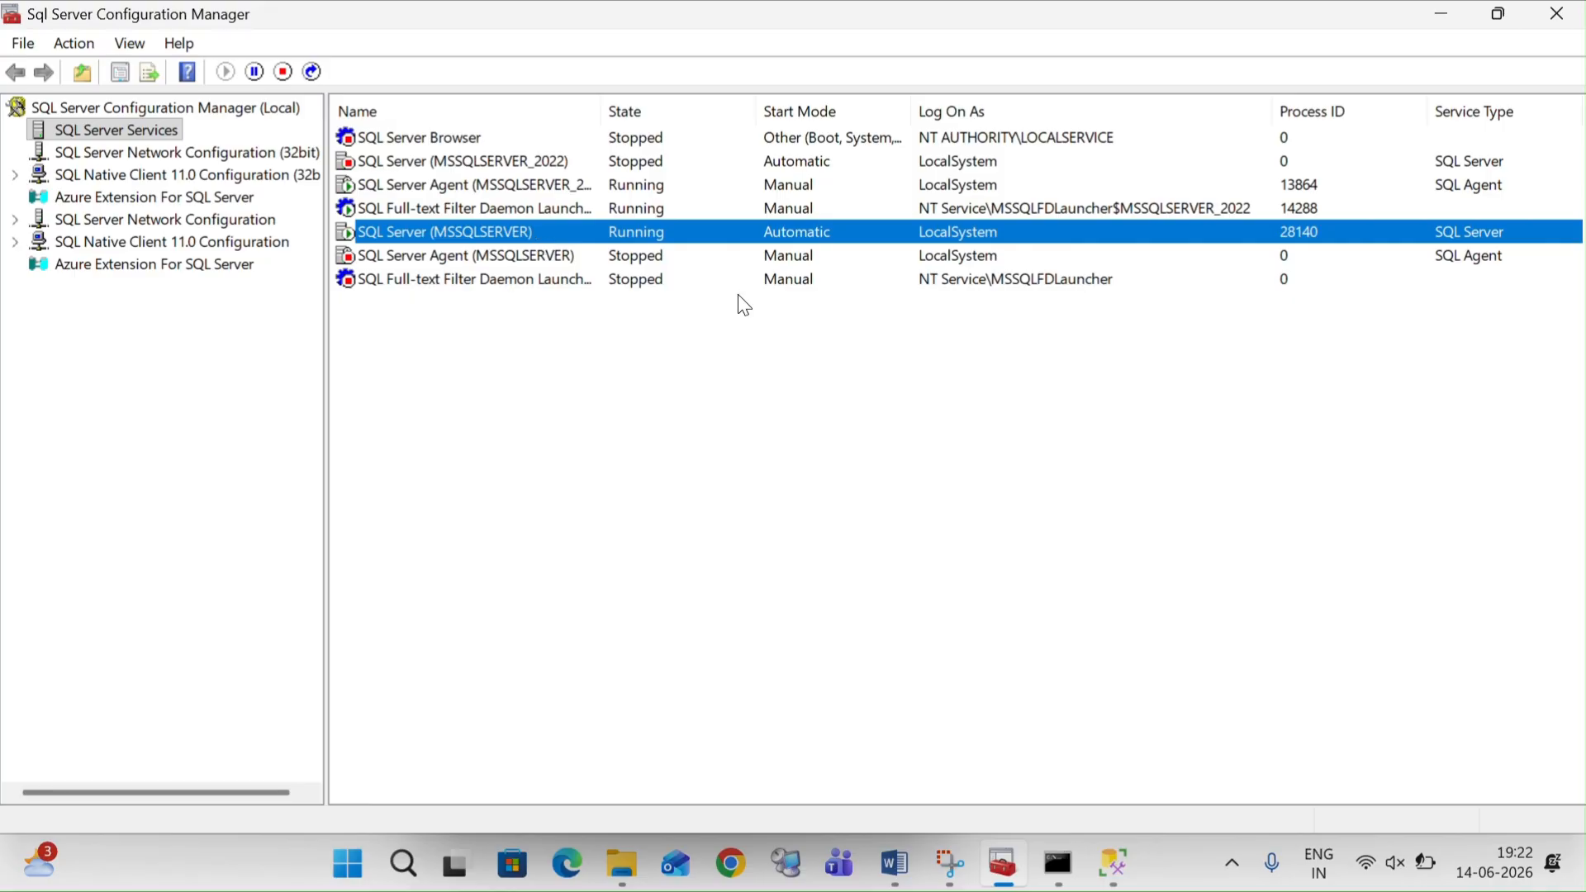
Step: Go back to the DATA folder and examine the Windows user account's permissions in the security properties of mastlog.ldf
left_click(1122, 871)
mouse_move(626, 863)
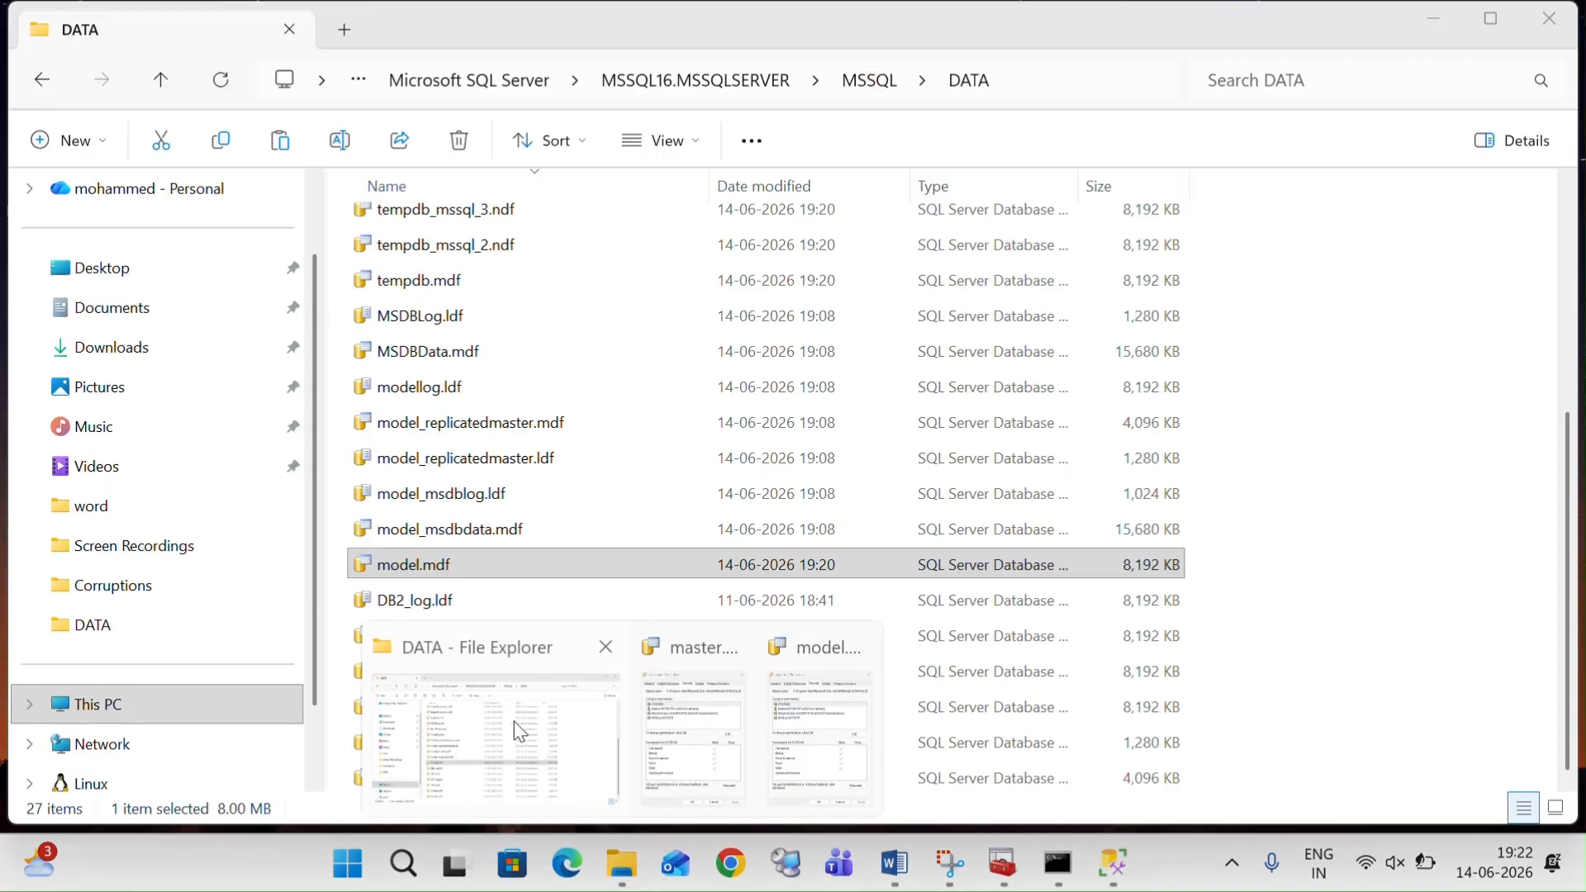
left_click(514, 721)
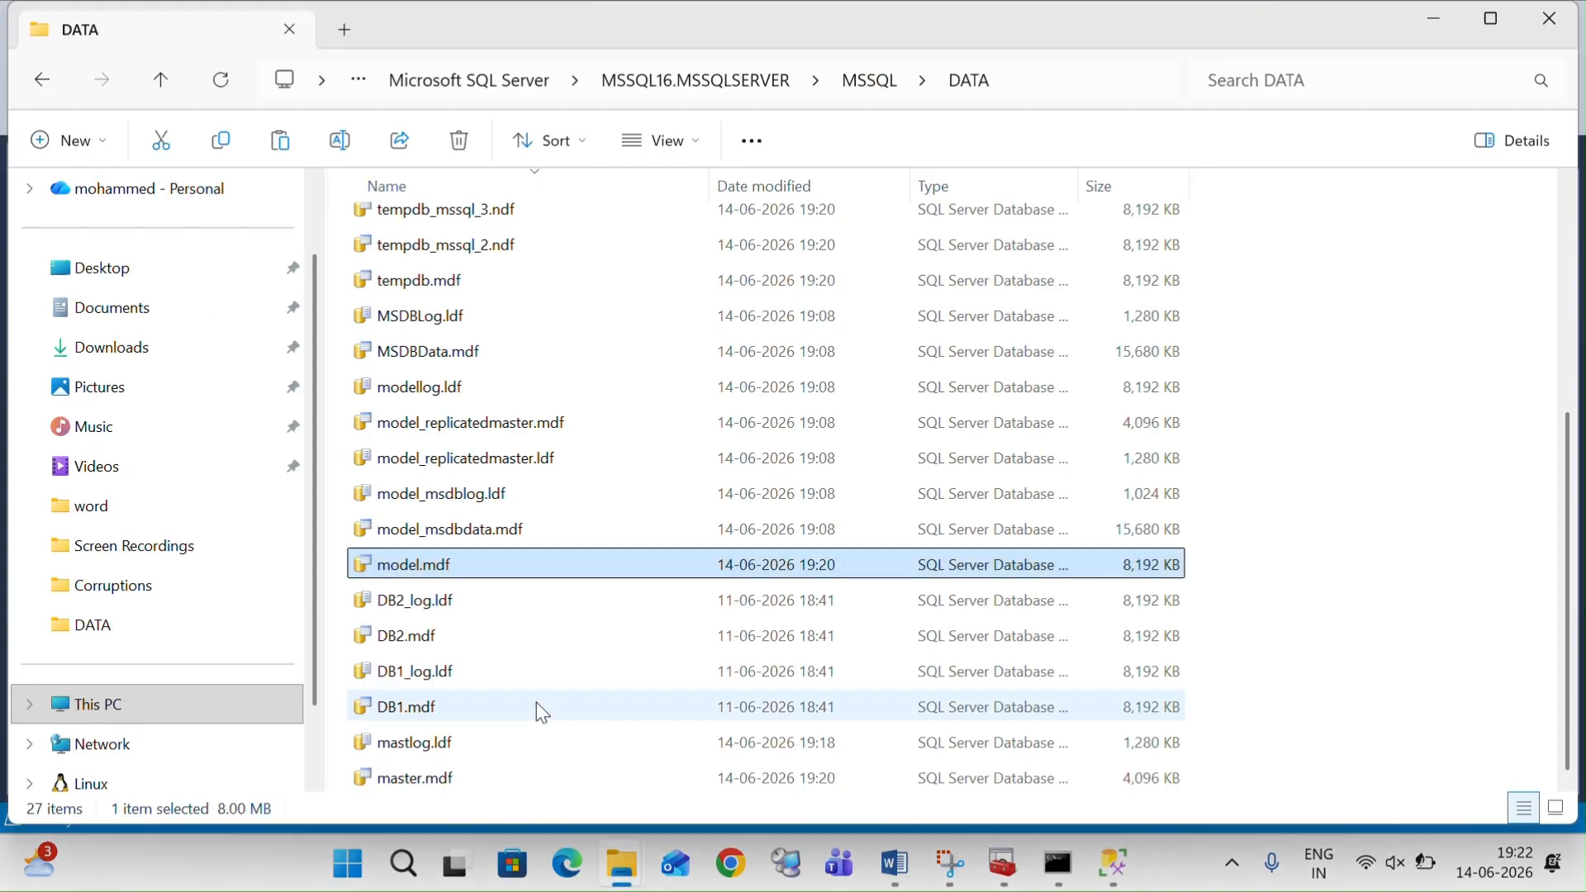
left_click(463, 751)
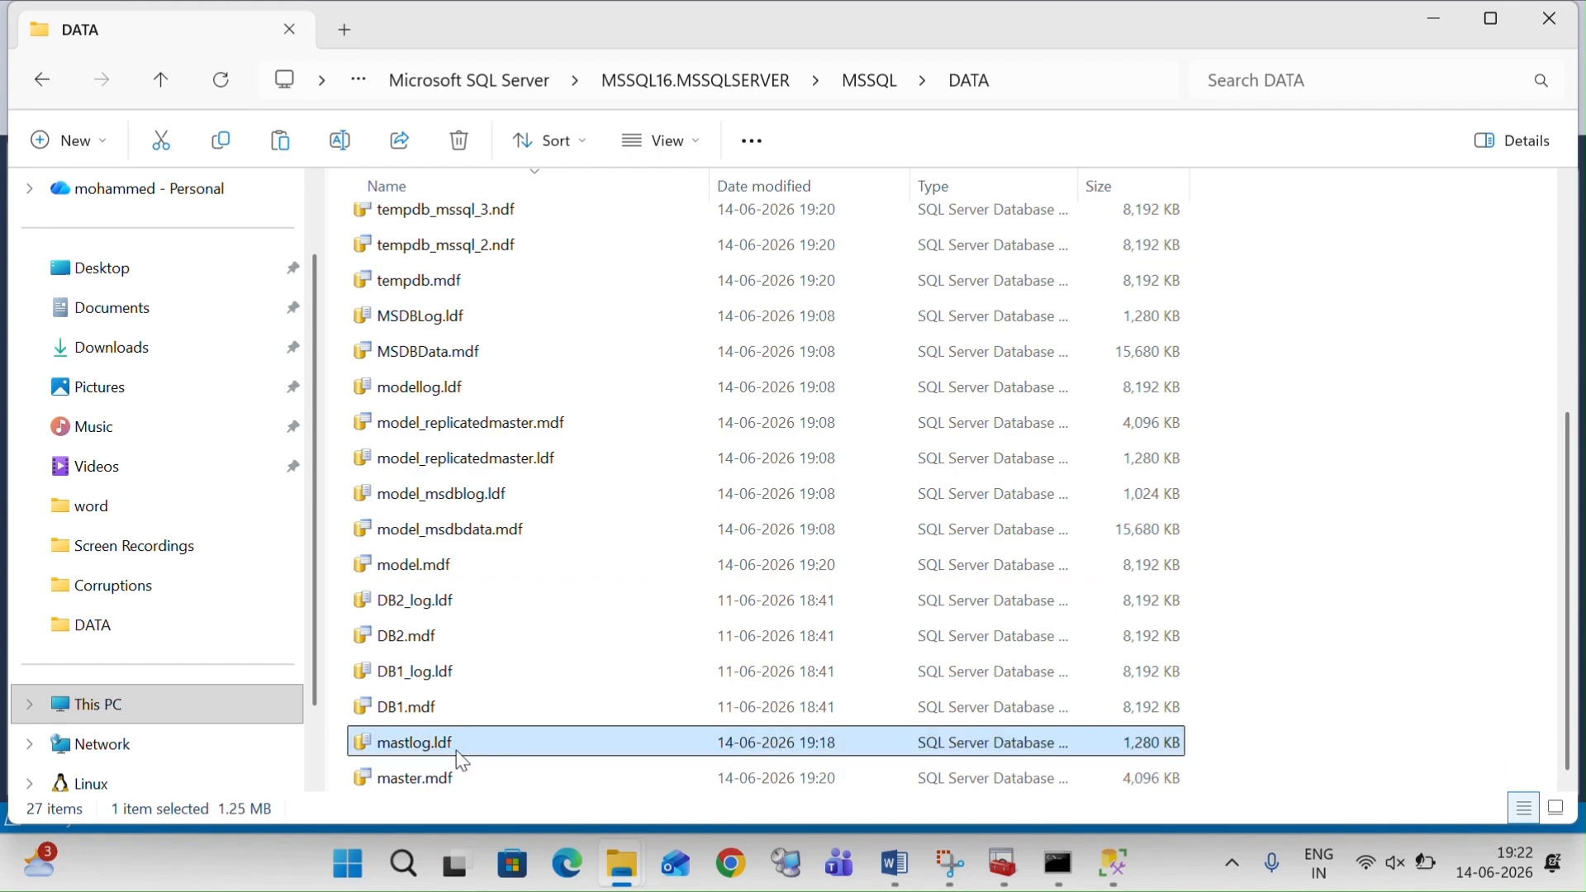
right_click(443, 751)
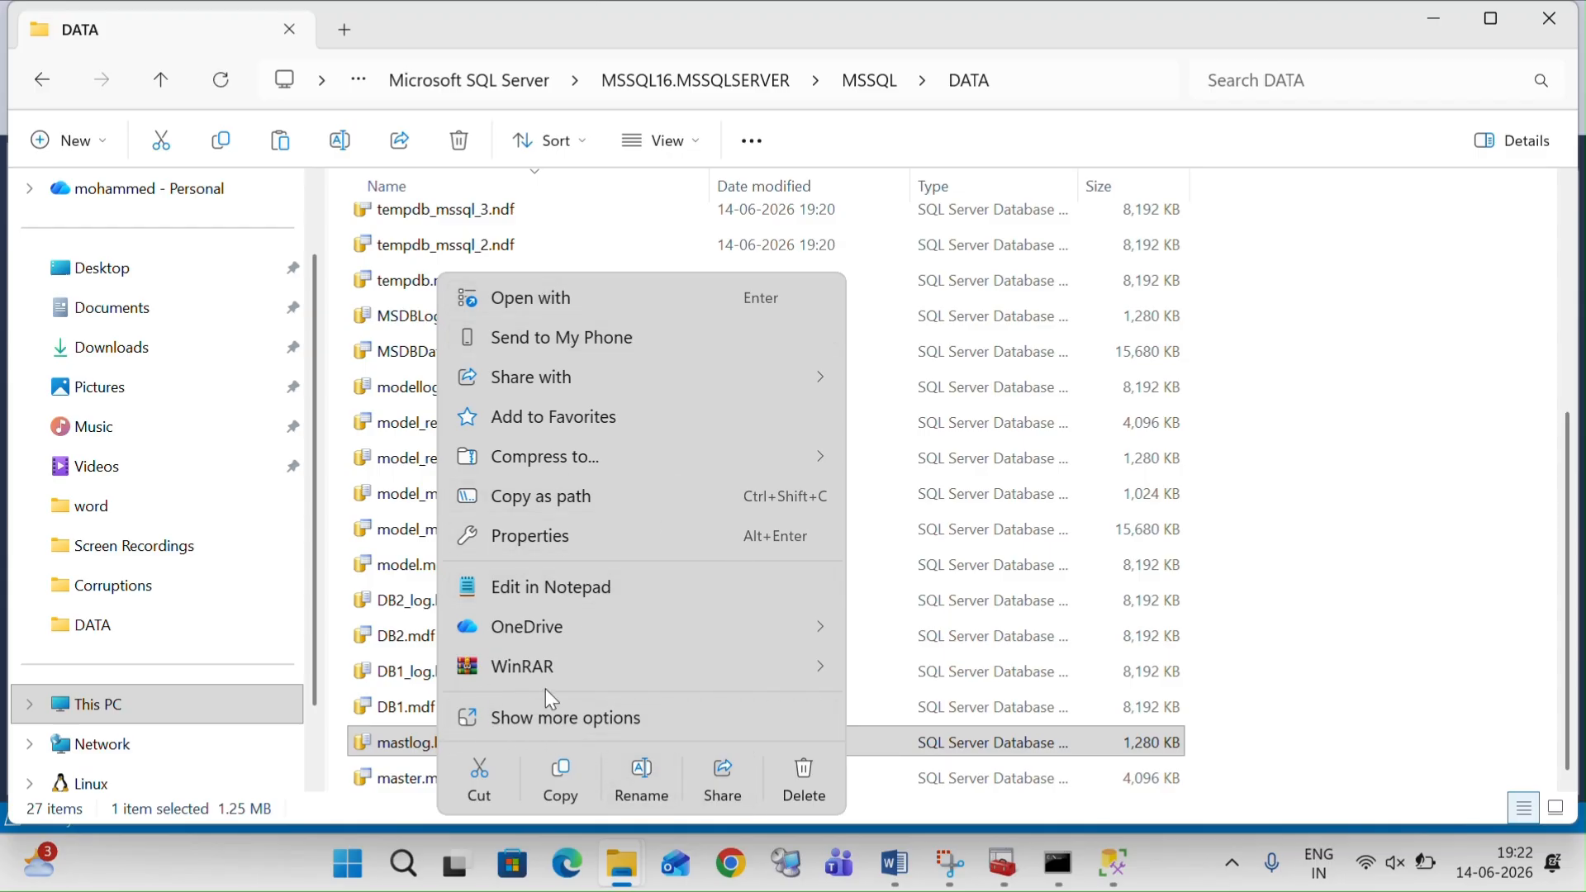
left_click(569, 543)
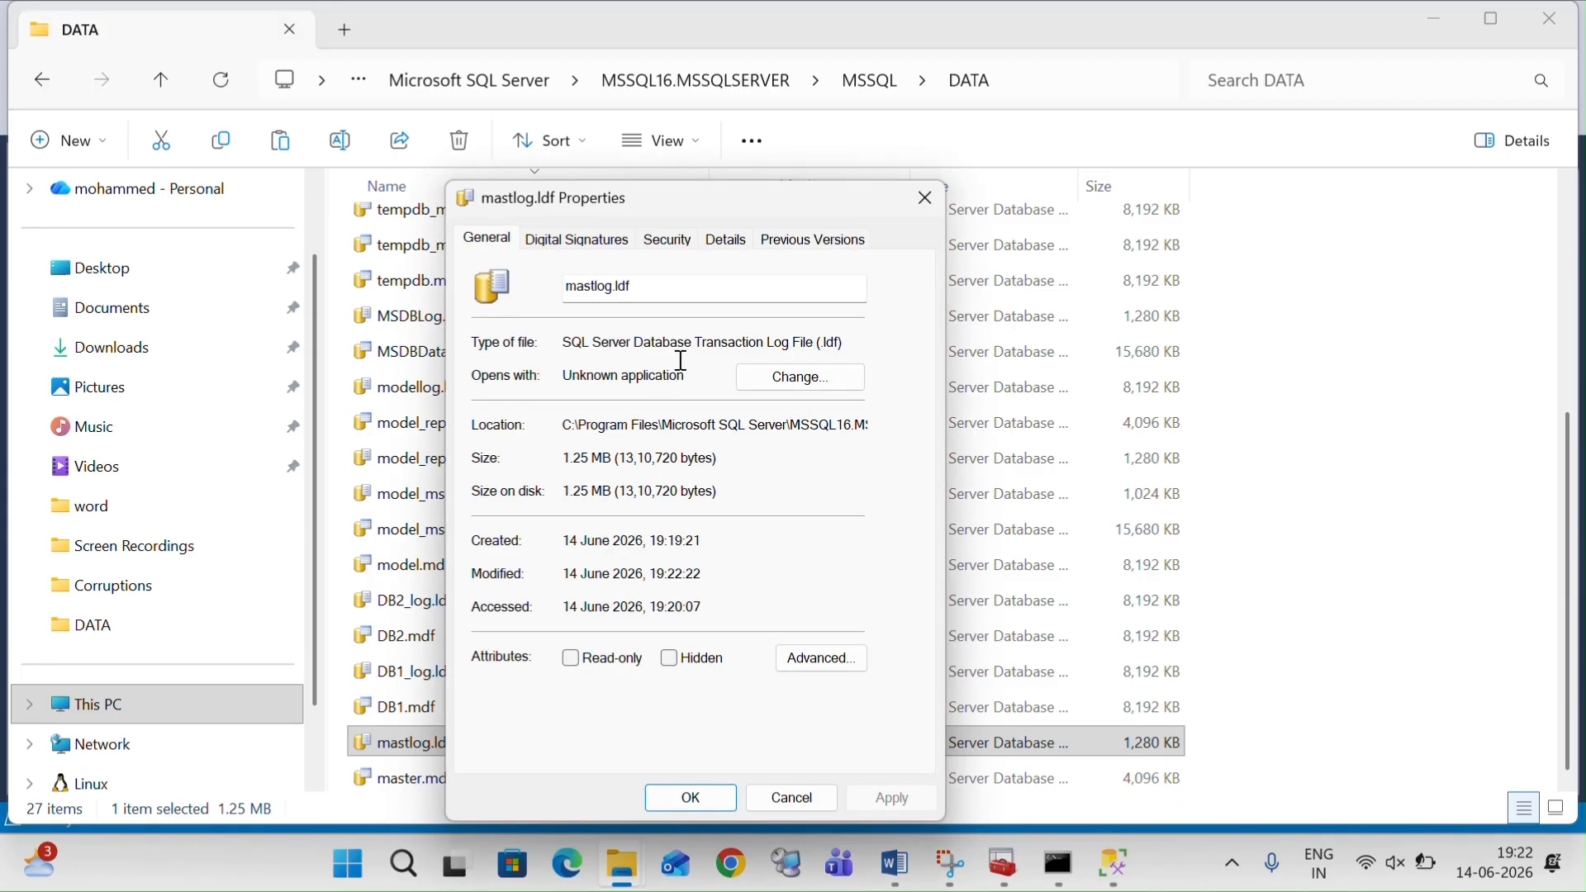
left_click(682, 243)
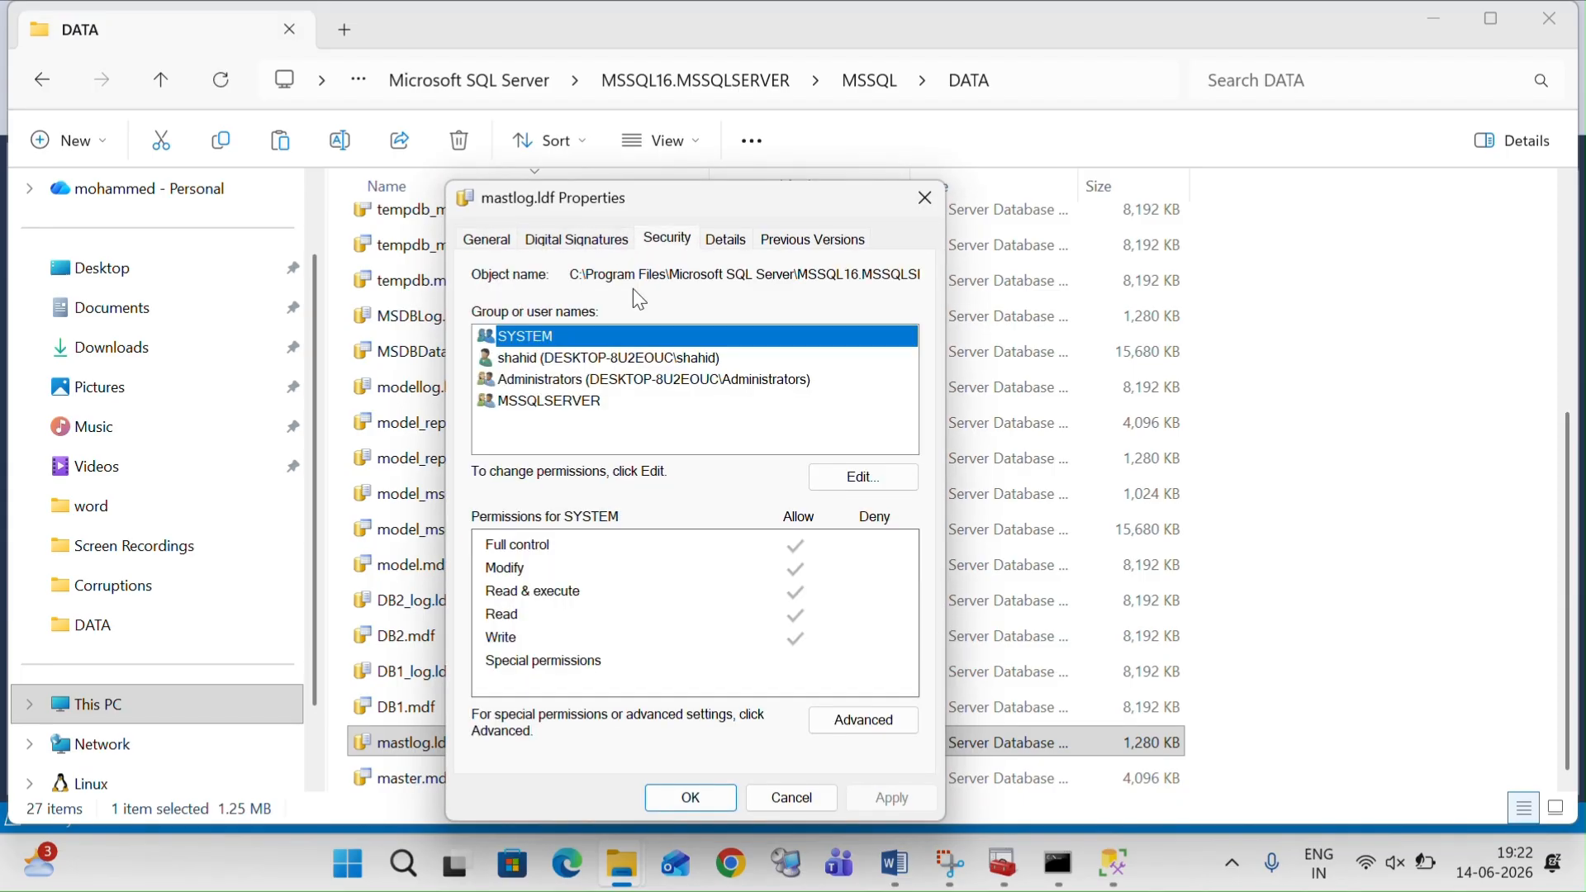
left_click(577, 369)
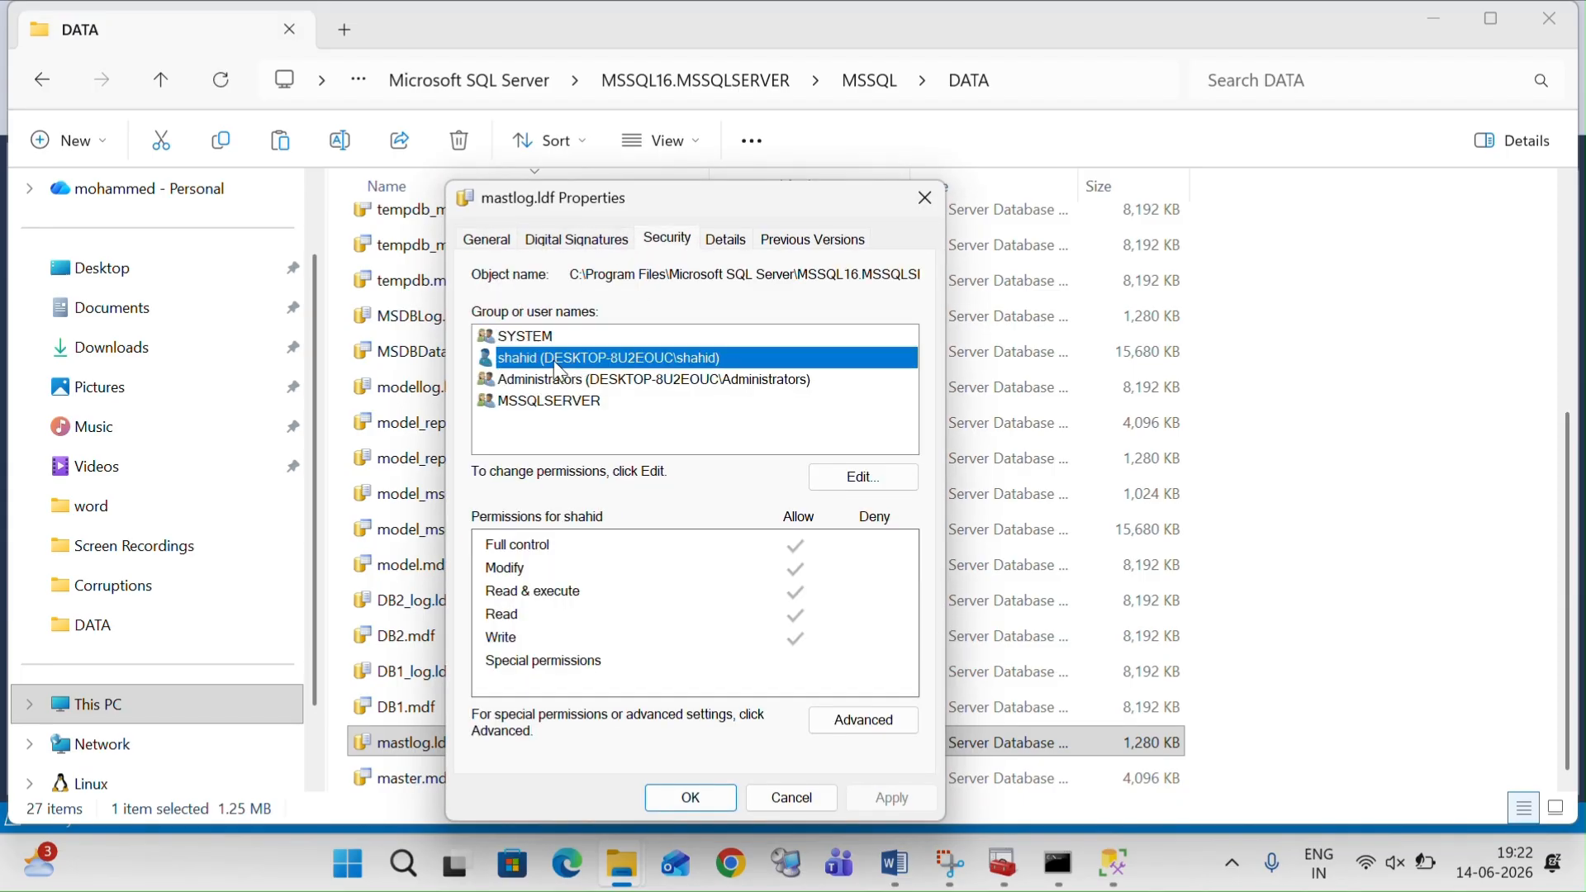
Step: Compare the permissions of SYSTEM, MSSQLSERVER, Administrators and the Windows user account in the security properties of mastlog.ldf
left_click(526, 339)
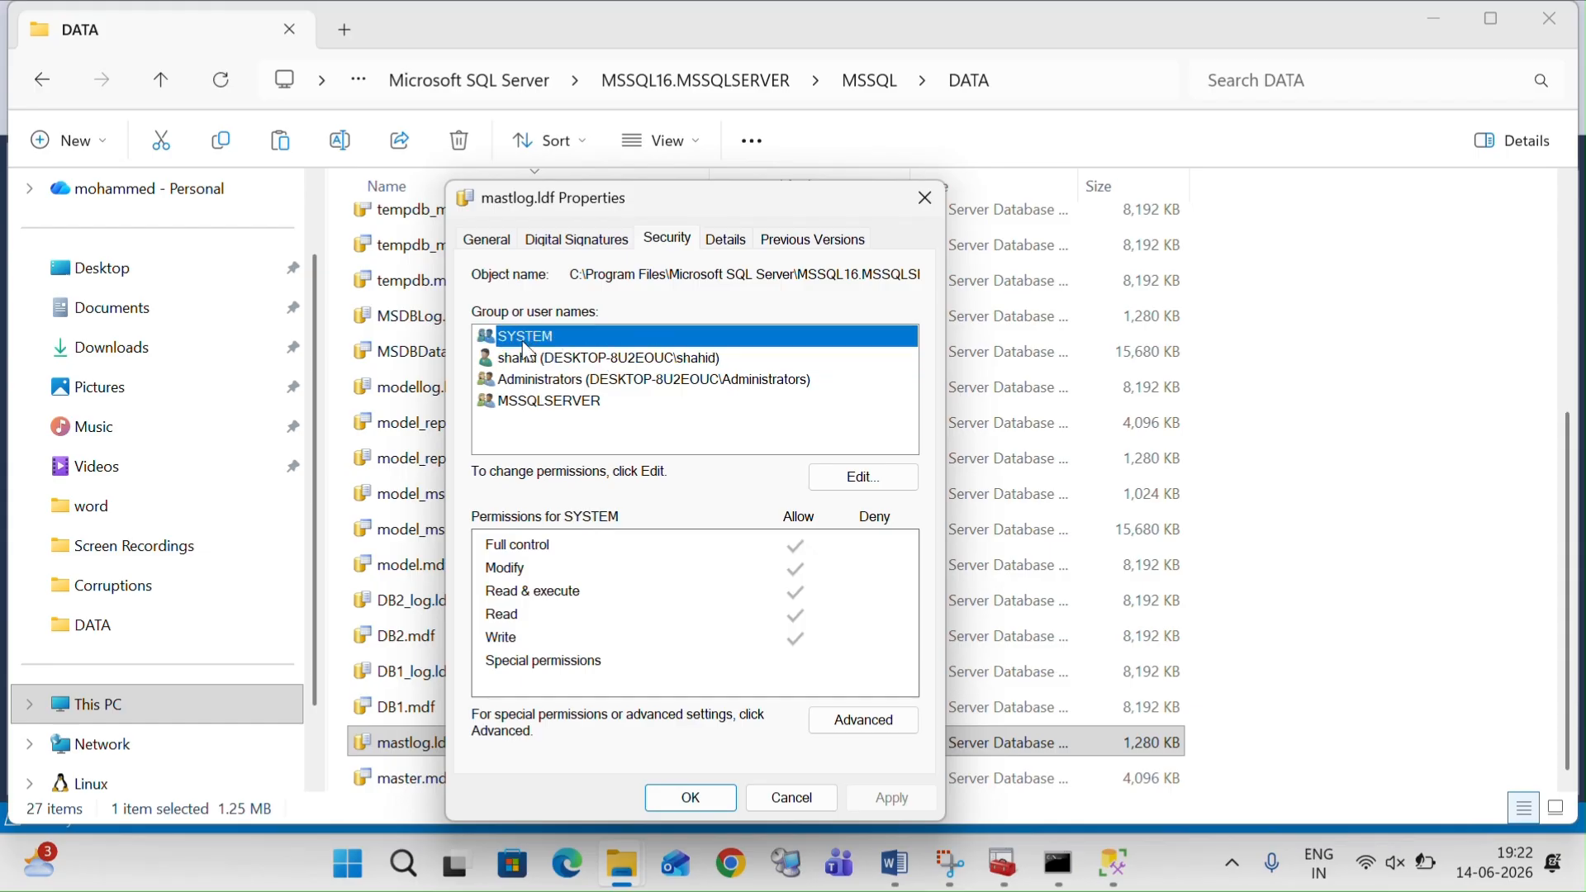
left_click(538, 404)
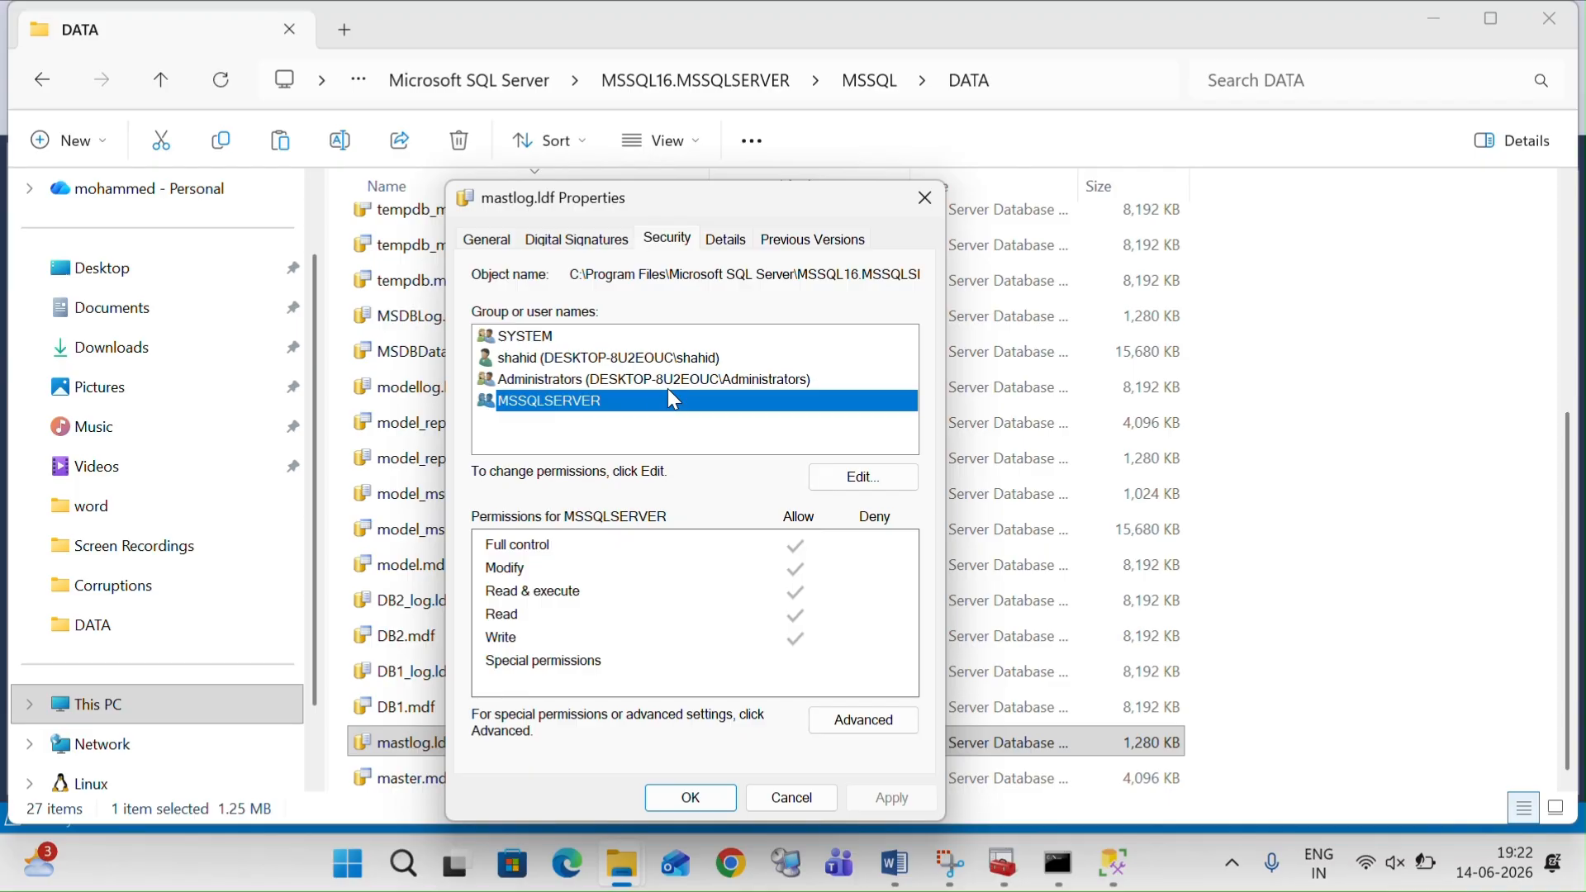
left_click(586, 380)
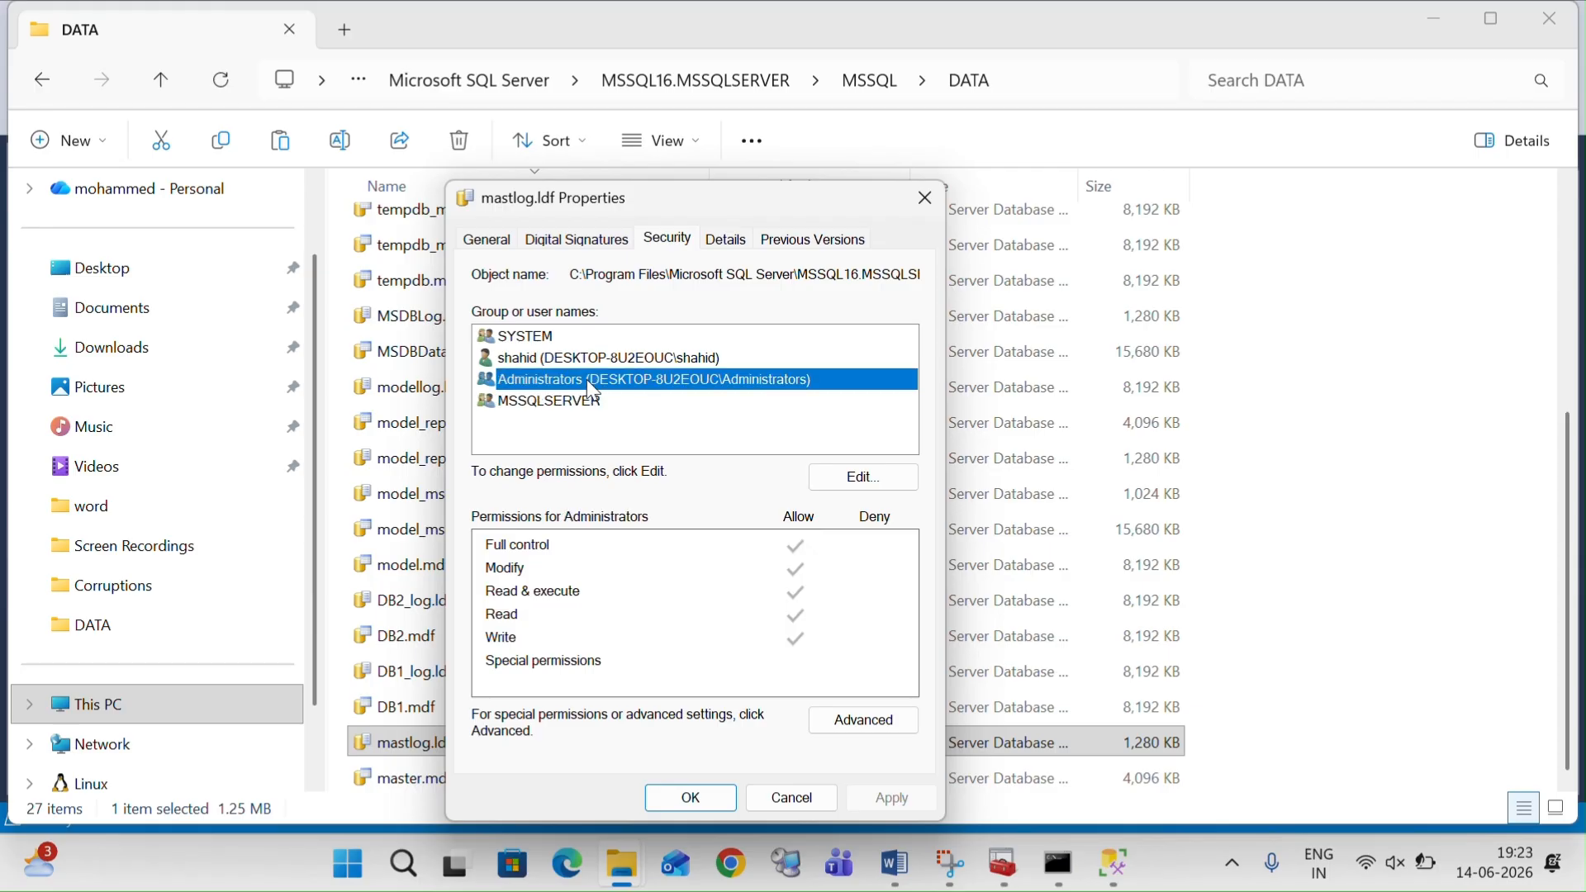
left_click(543, 341)
left_click(542, 359)
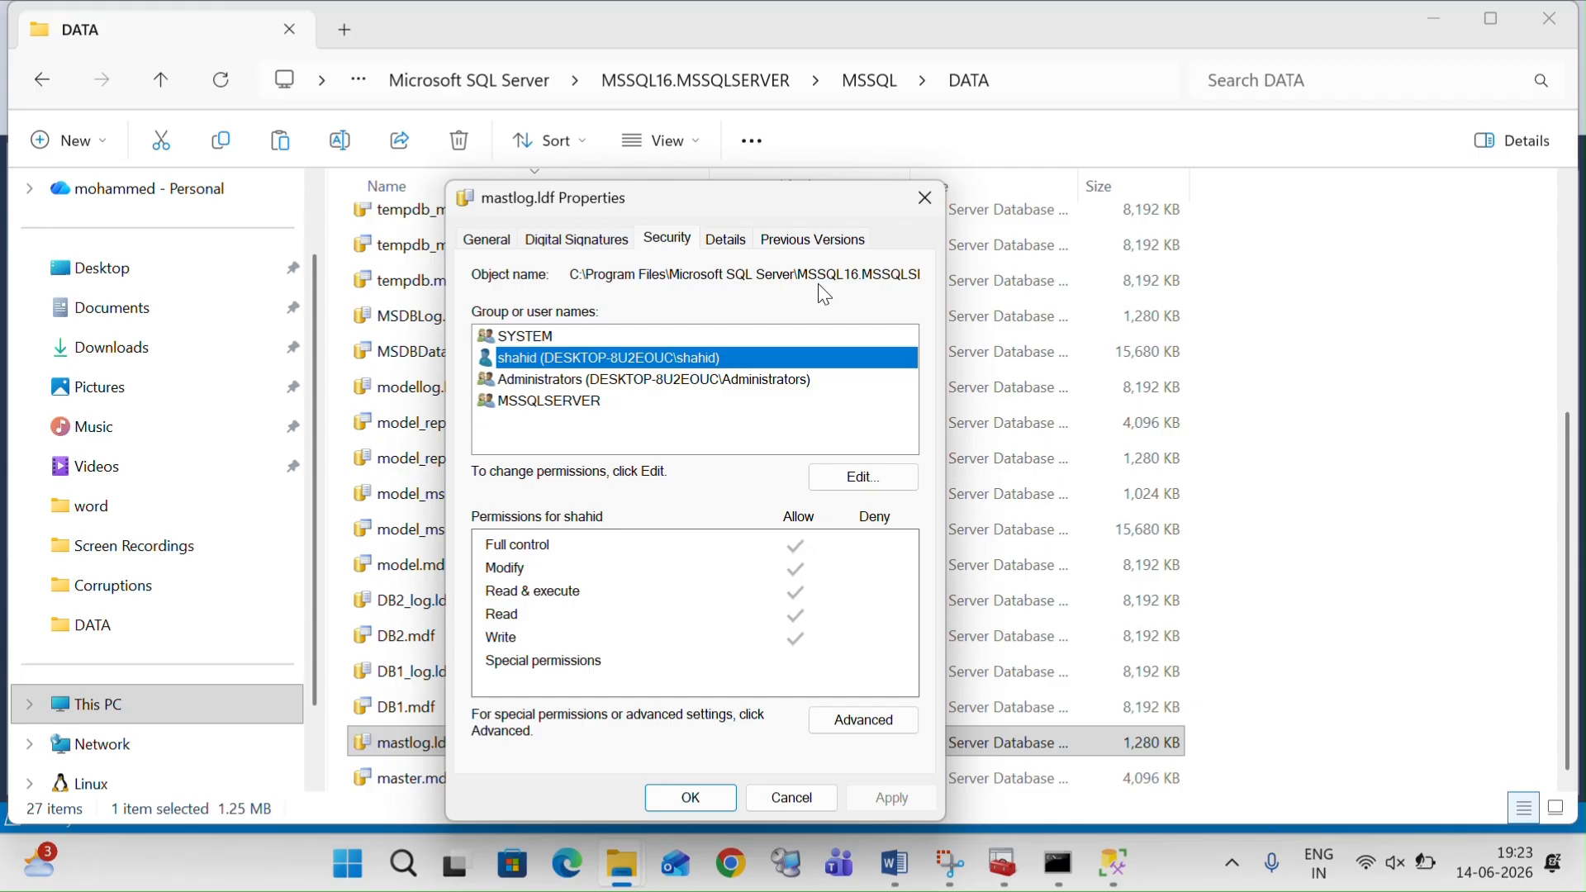
left_click(564, 381)
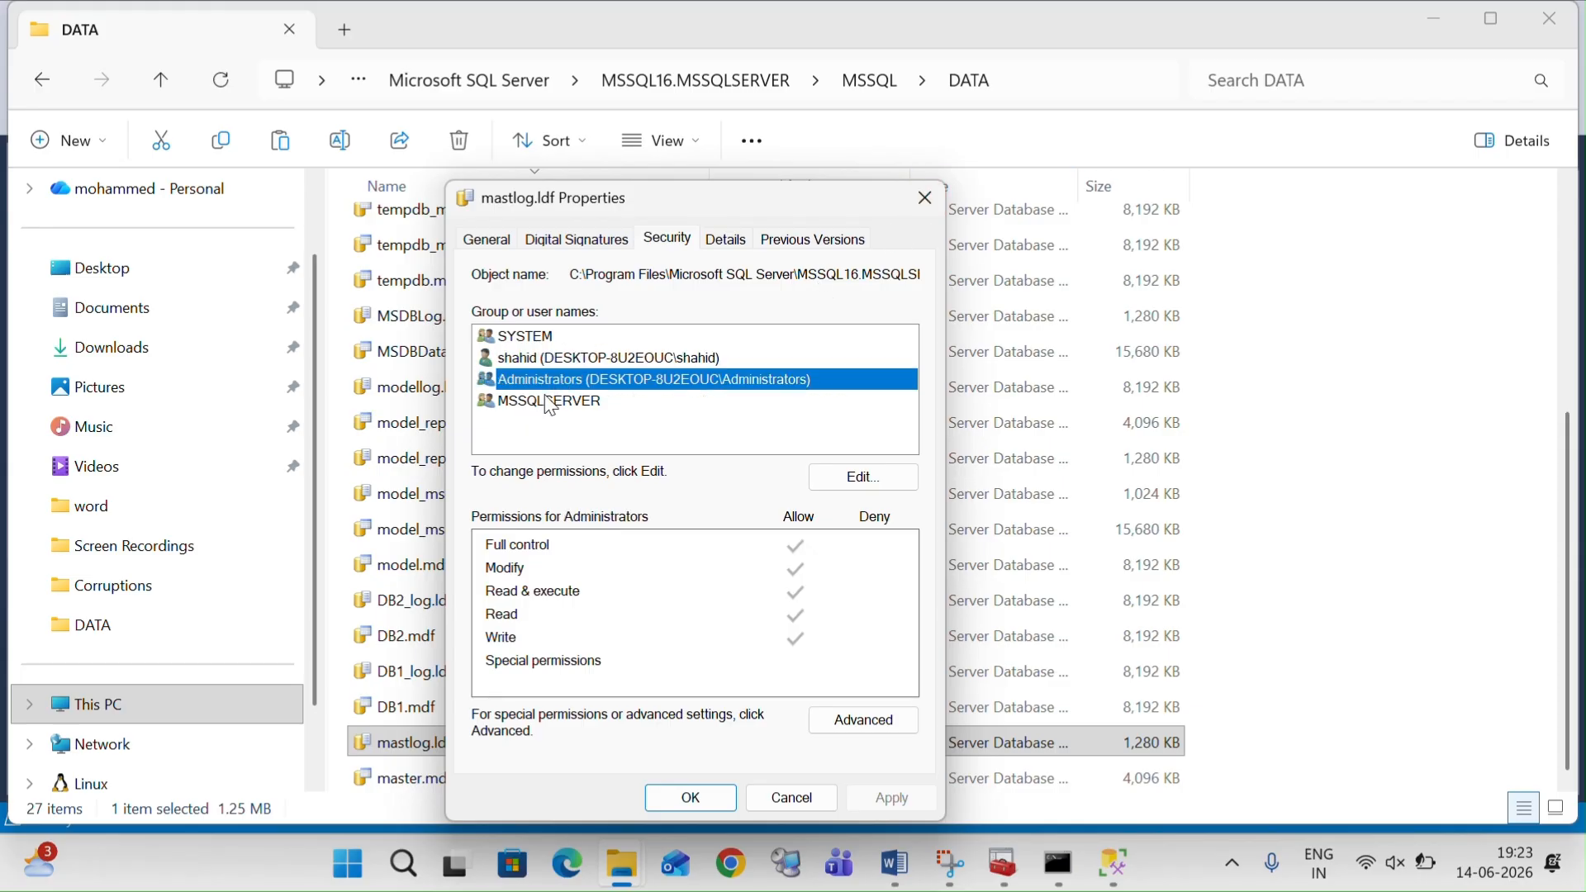
left_click(551, 405)
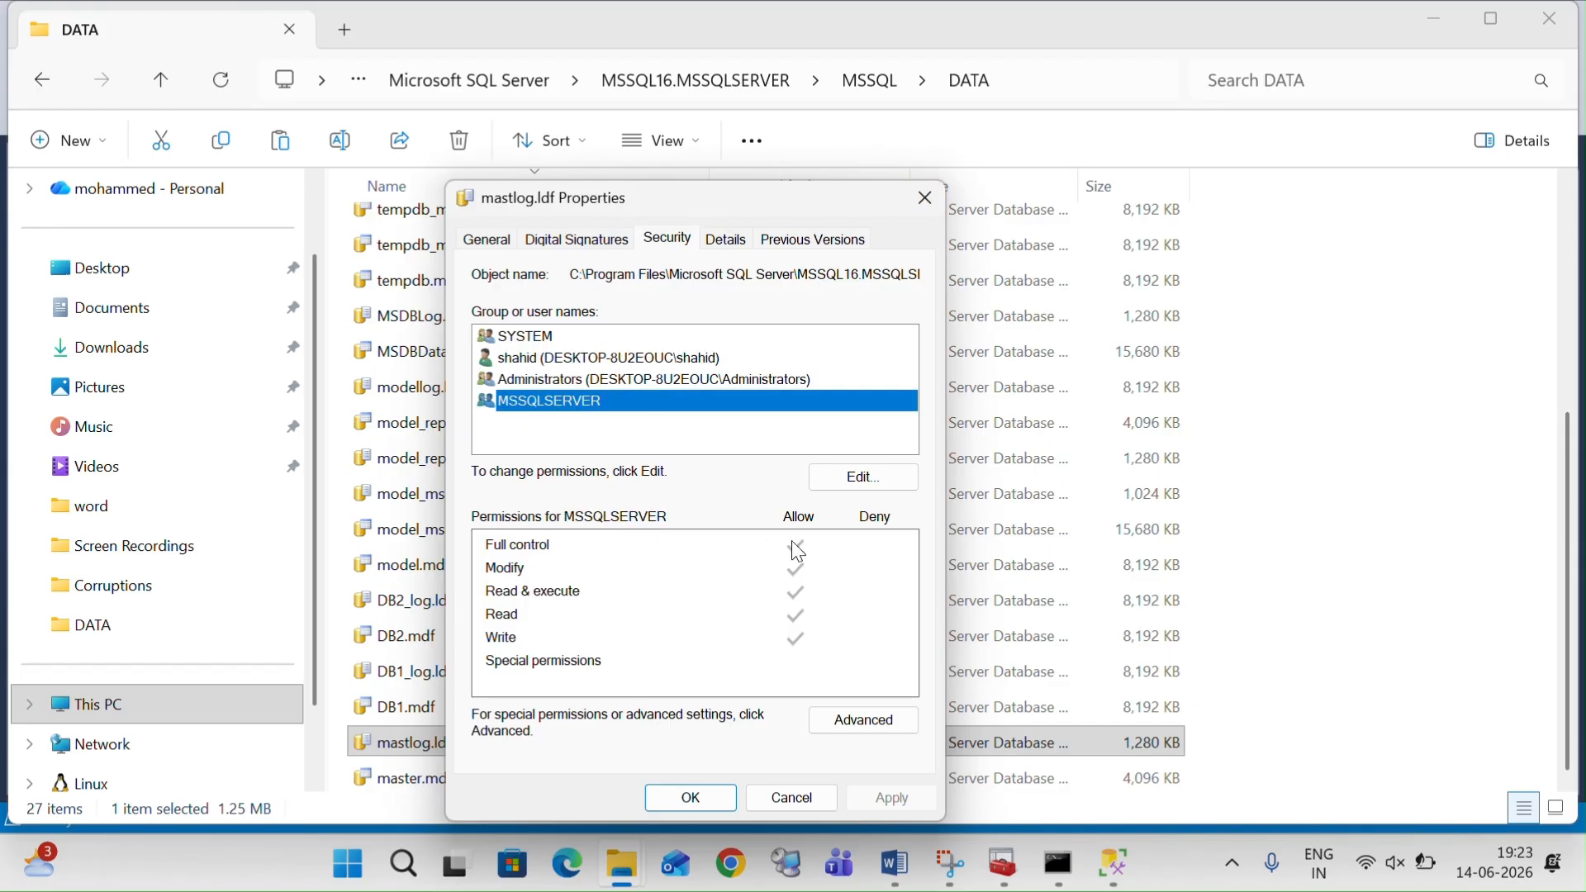
Step: Start a new permission entry in the advanced security settings of mastlog.ldf and check the principal name nt service\mssqlserver
left_click(858, 719)
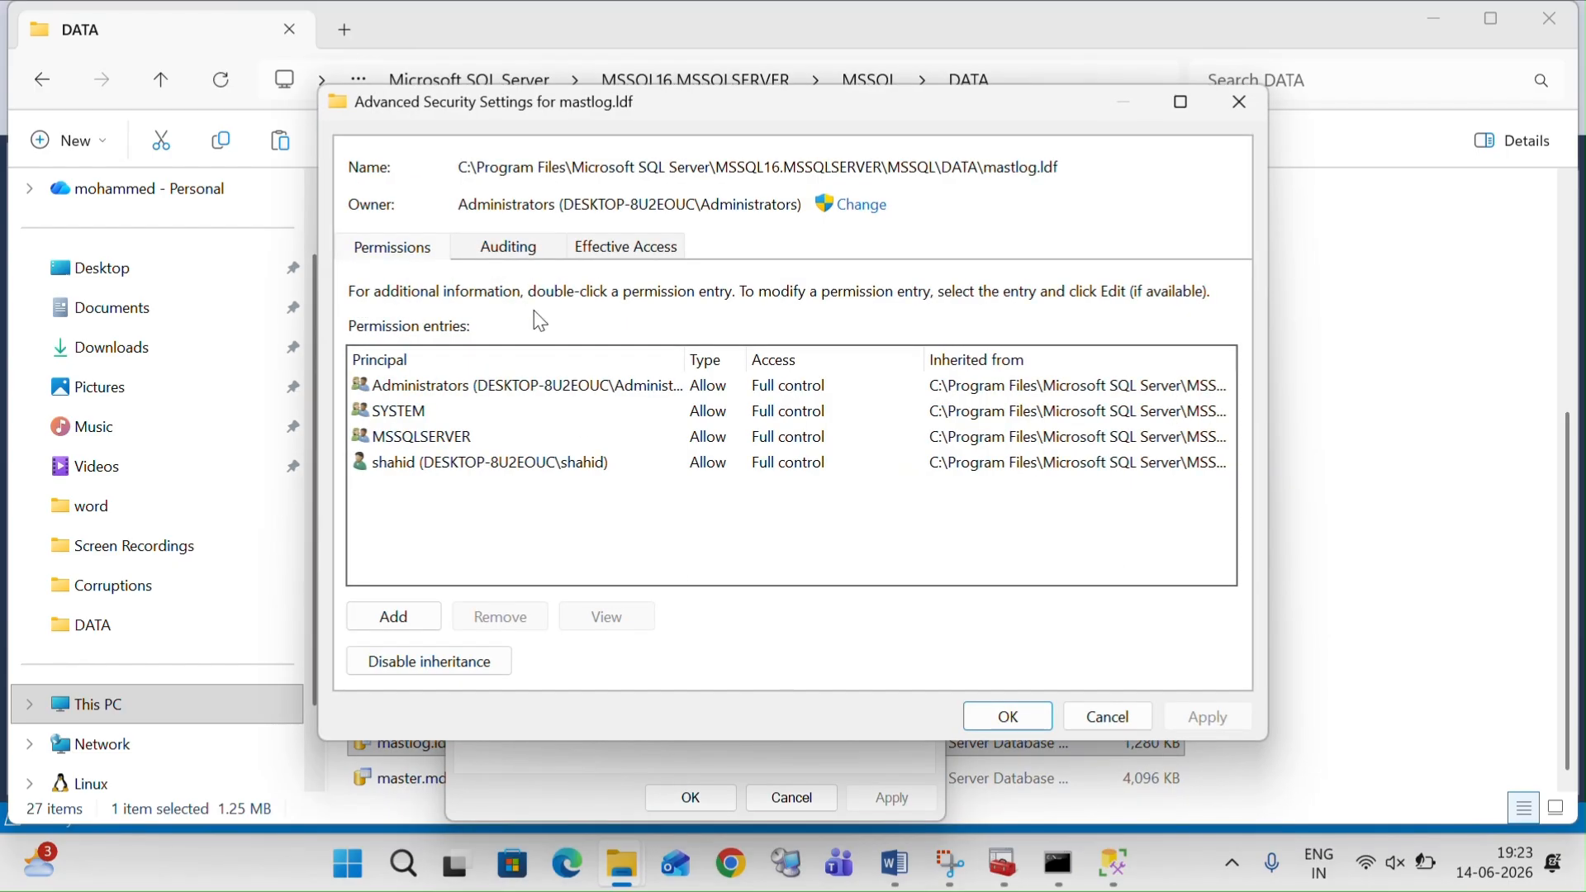
left_click(422, 436)
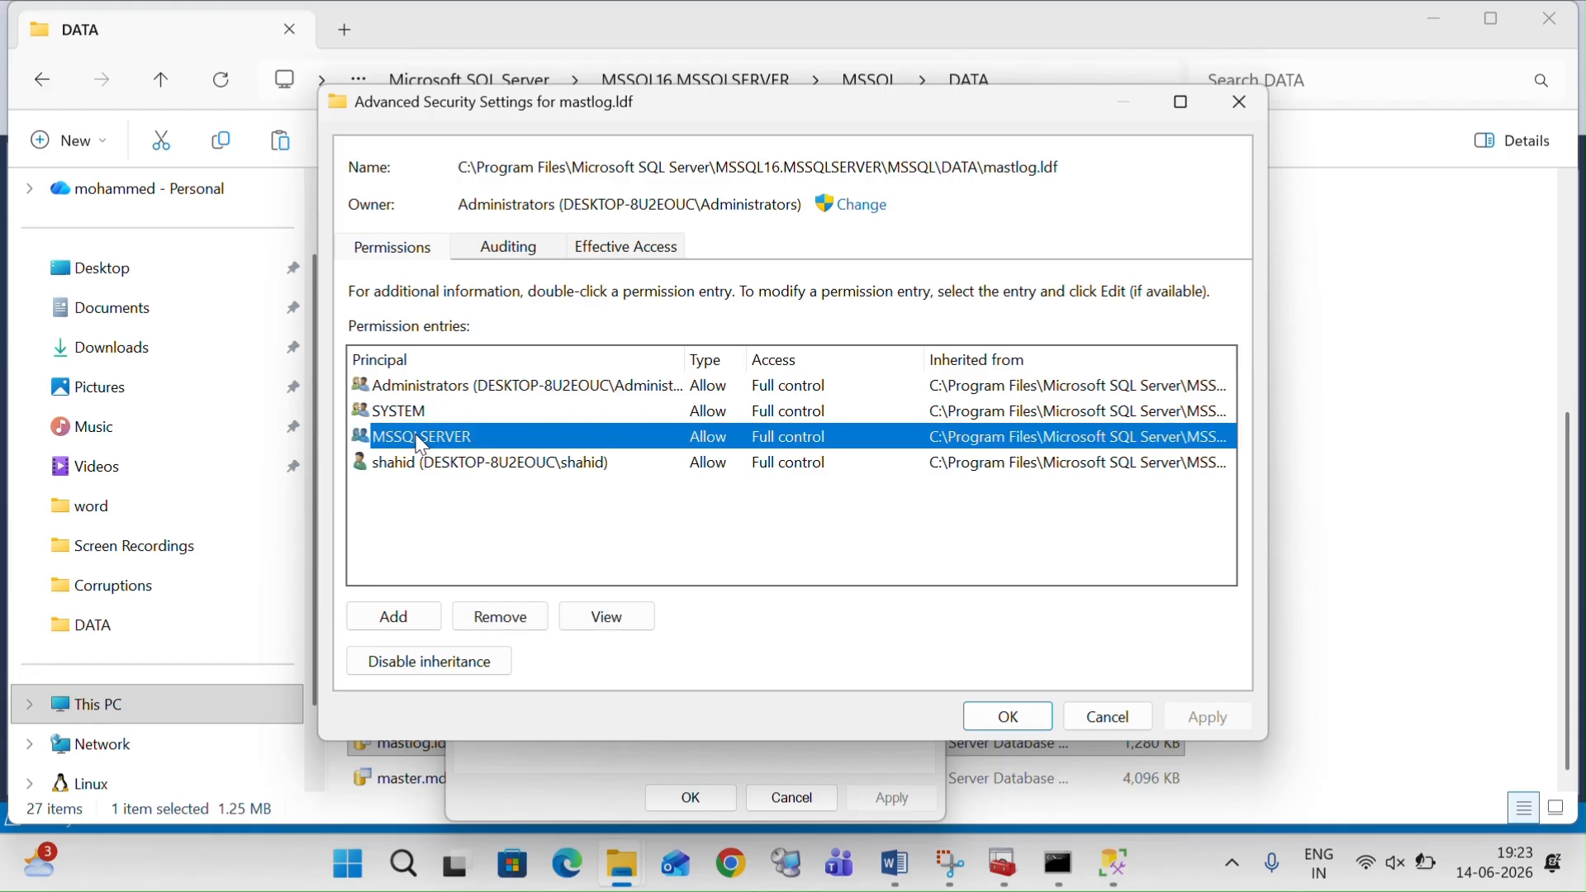
left_click(410, 618)
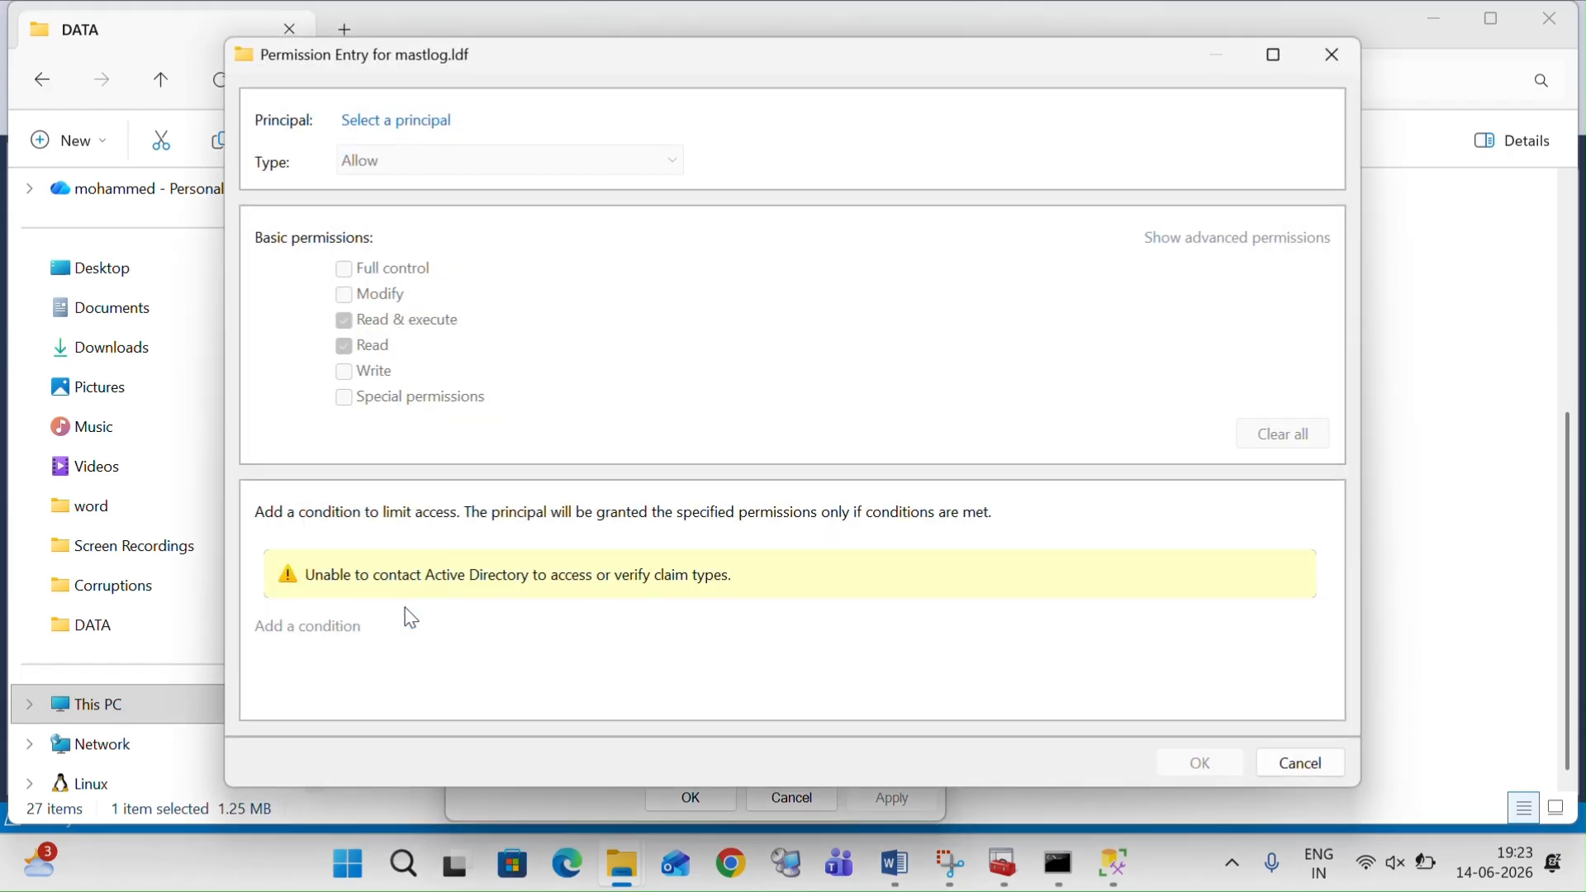
left_click(405, 121)
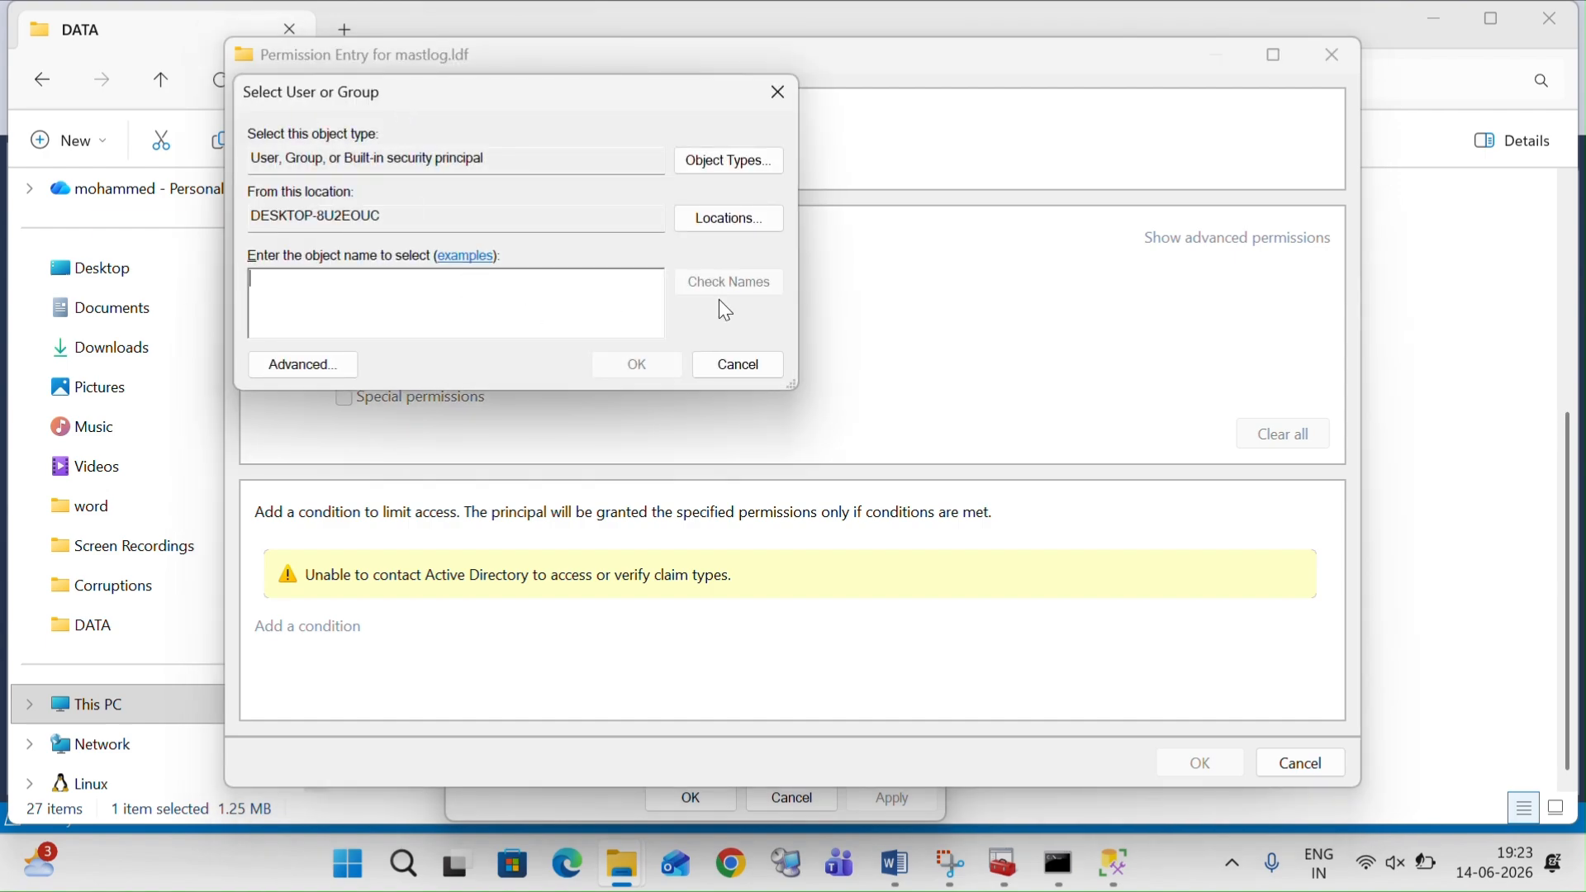
type("nt service")
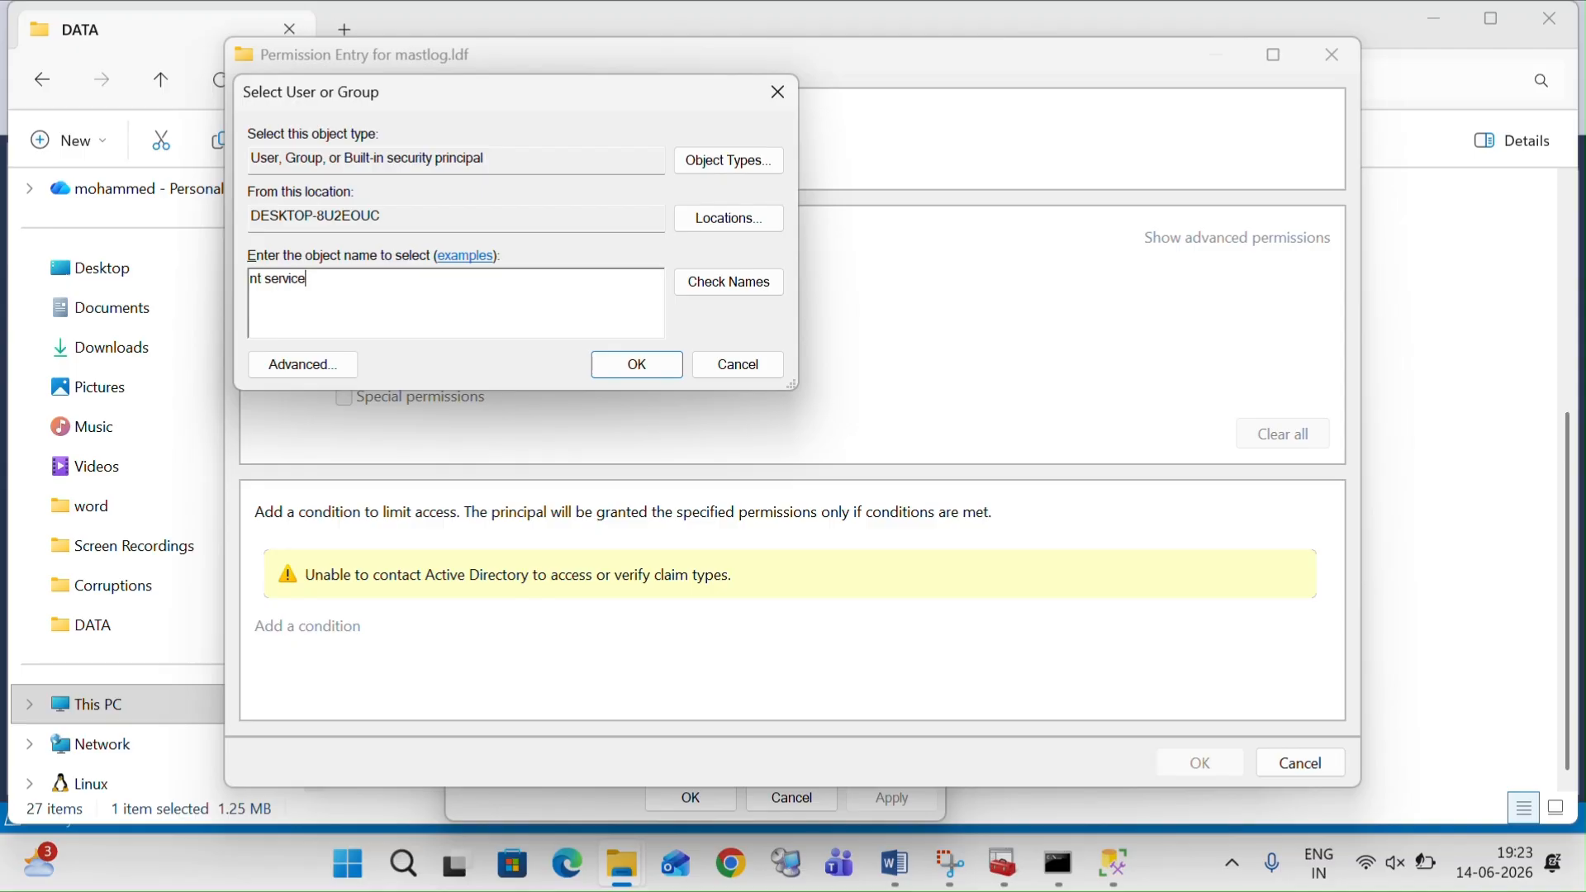
type("\\mssqlserver")
left_click(731, 281)
Step: Try resolving mssqlserver alone as the principal of the new mastlog.ldf permission entry and dismiss the principal selection
key("BackSpace")
type("mssqlse")
key("BackSpace")
key("BackSpace")
type("server")
left_click(754, 289)
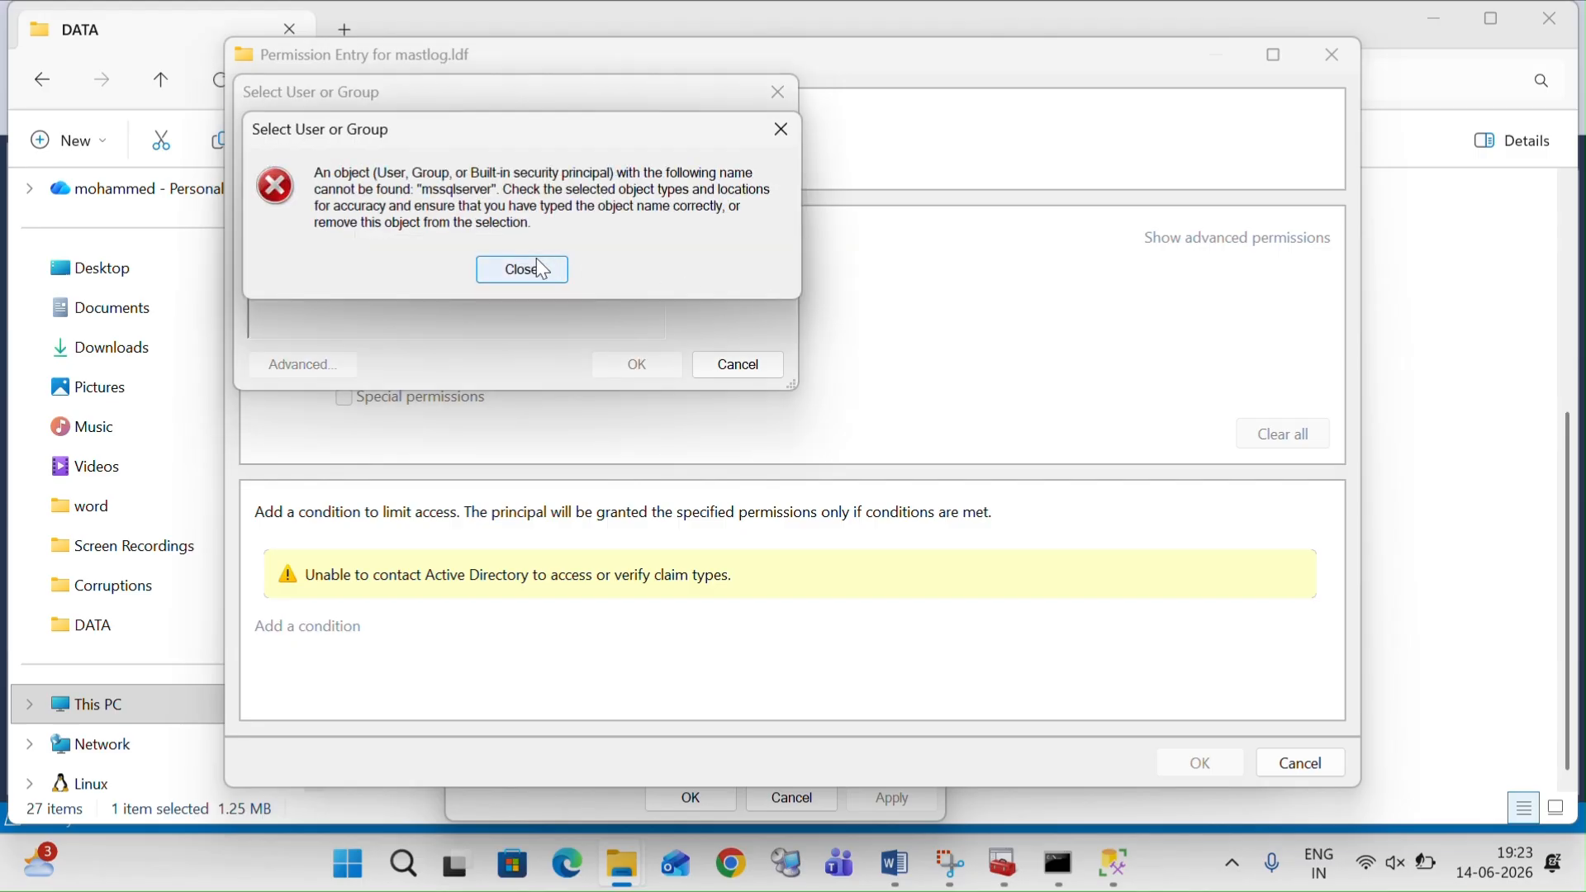
left_click(523, 270)
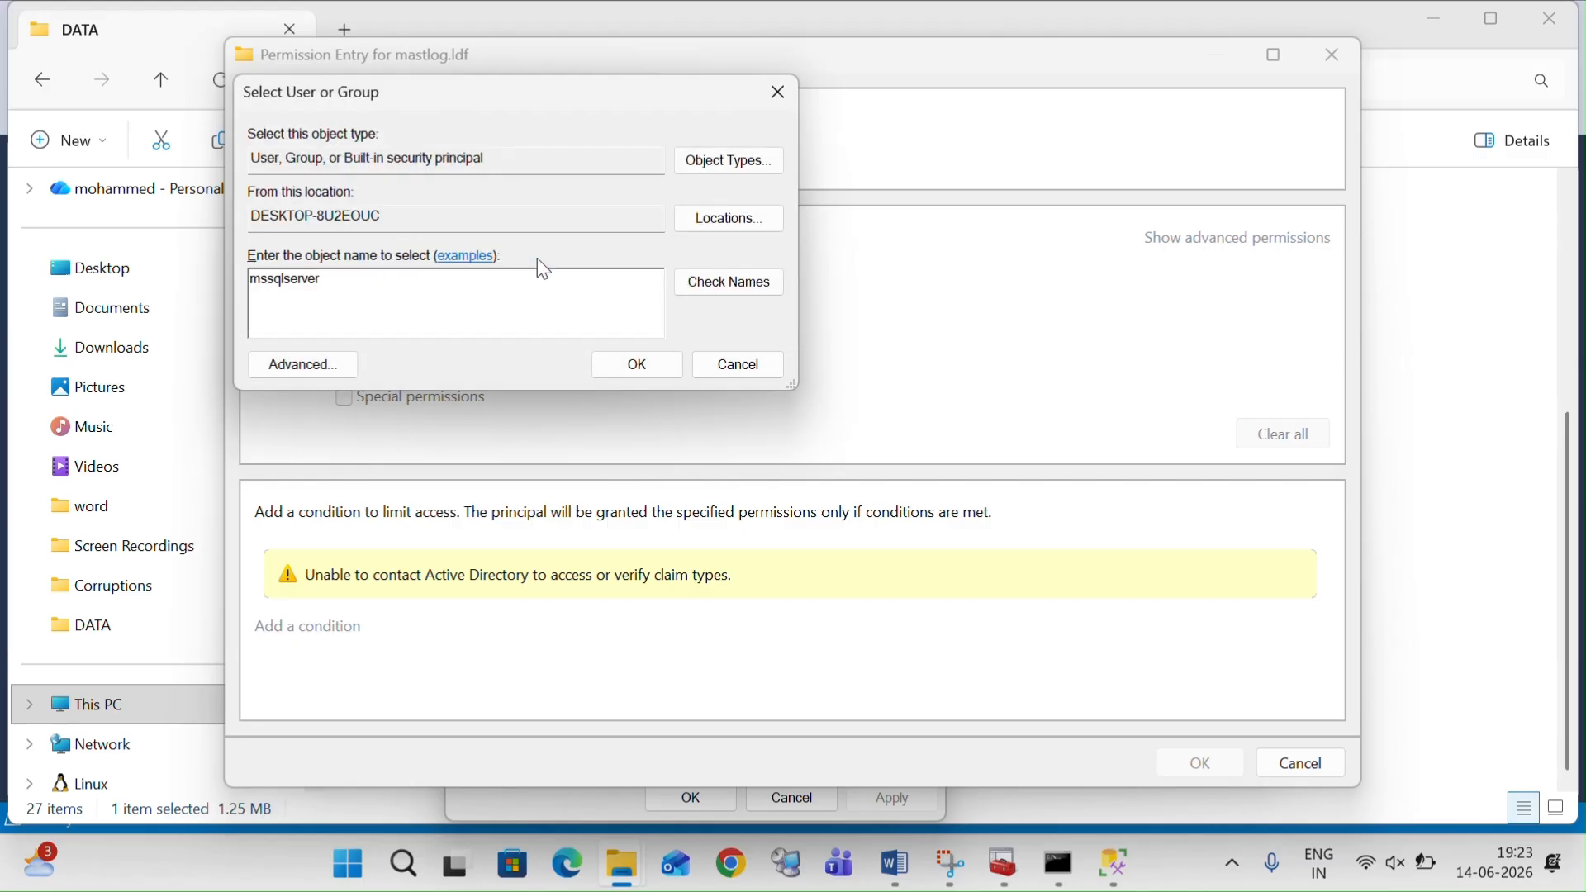
left_click(779, 93)
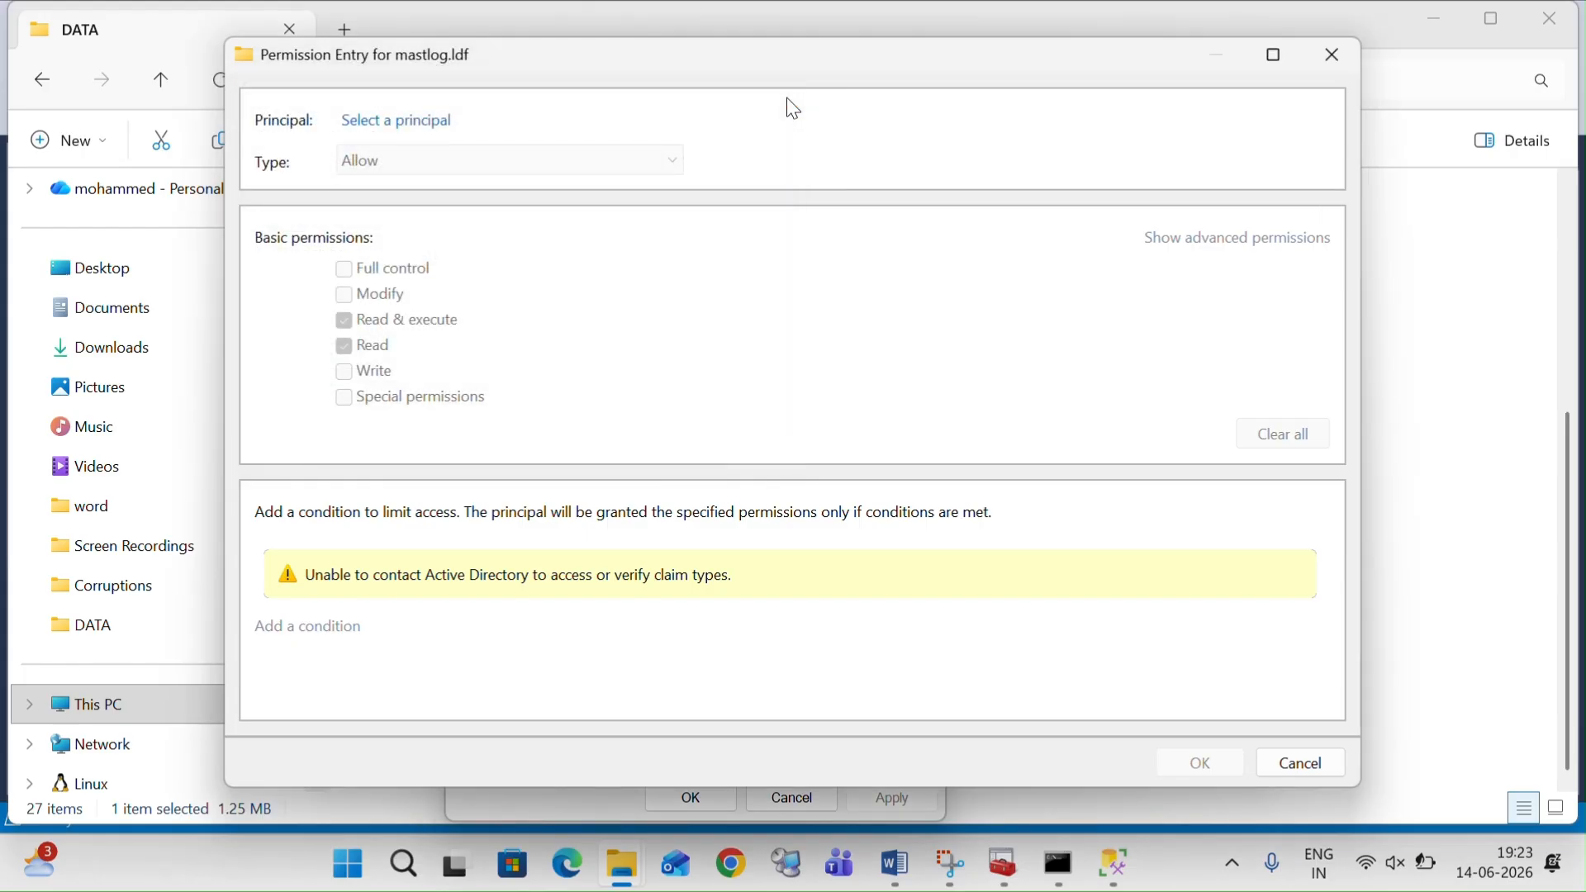